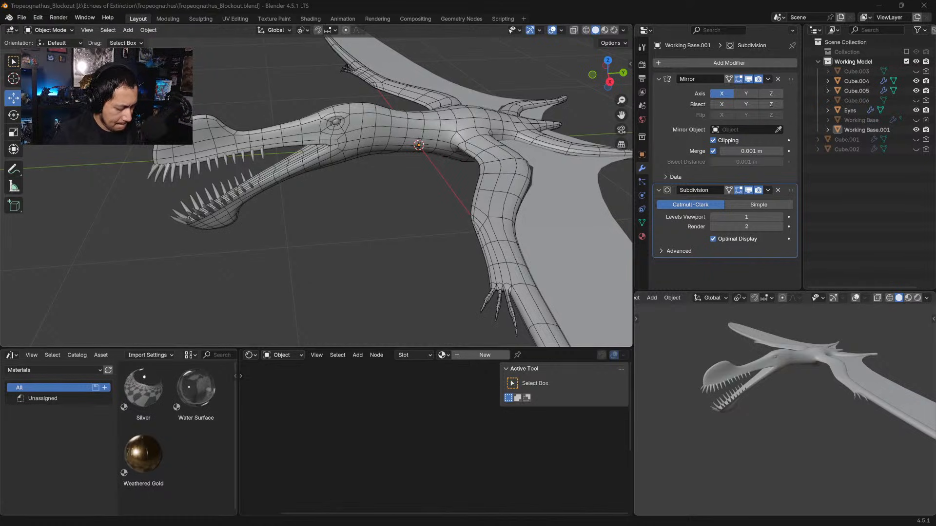
Remove the Subdivision modifier from the Working Base.001 body mesh
click(275, 95)
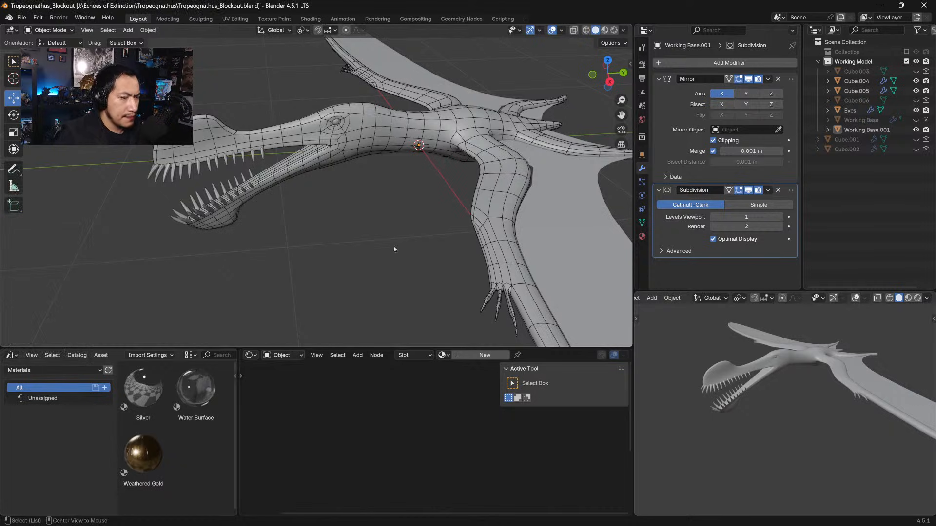
middle_drag(393, 245, 336, 244)
shift+middle_drag(312, 307, 410, 238)
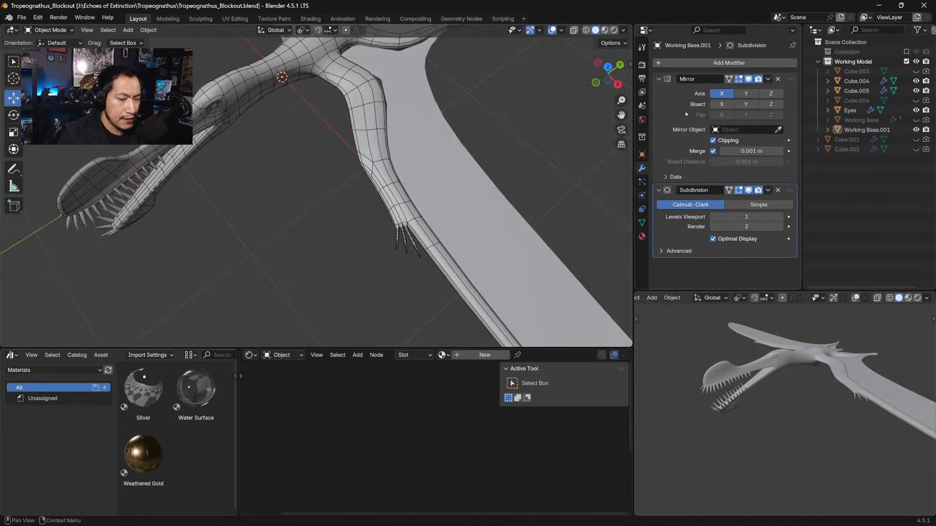
click(779, 190)
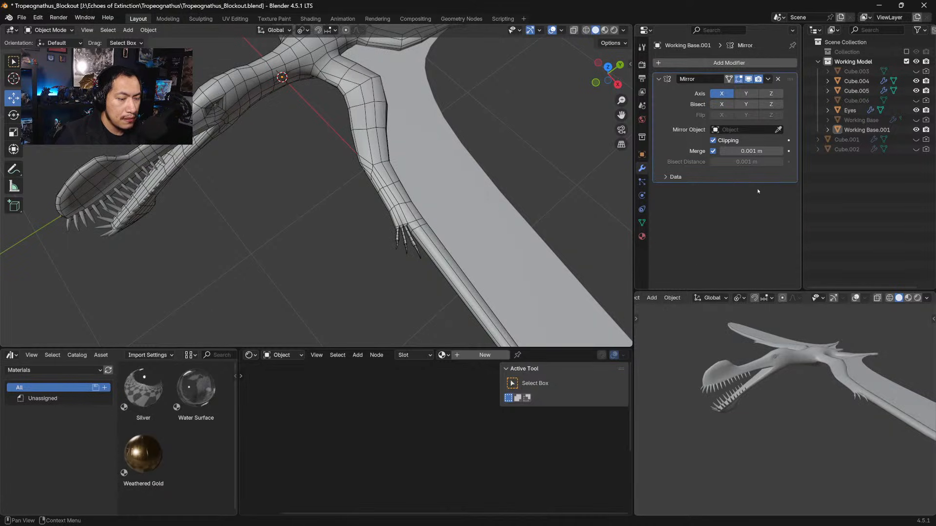
Rename the wing surface object Cube.005 as Wing Membrane and hide it in the viewport
middle_drag(463, 268, 442, 260)
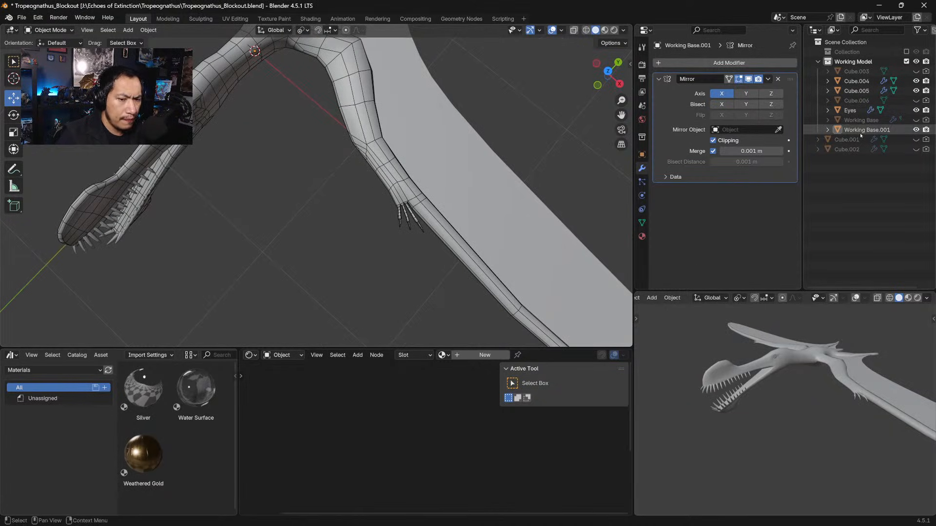
click(857, 91)
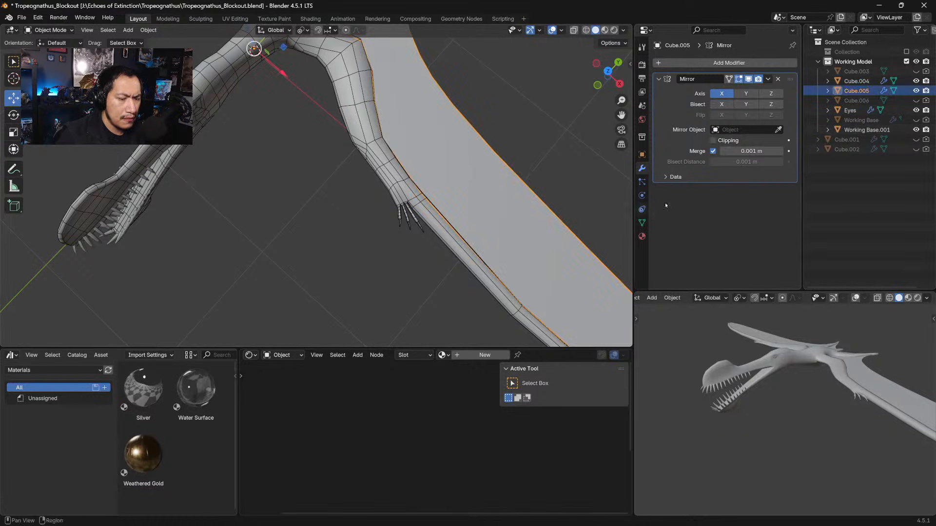
double_click(858, 91)
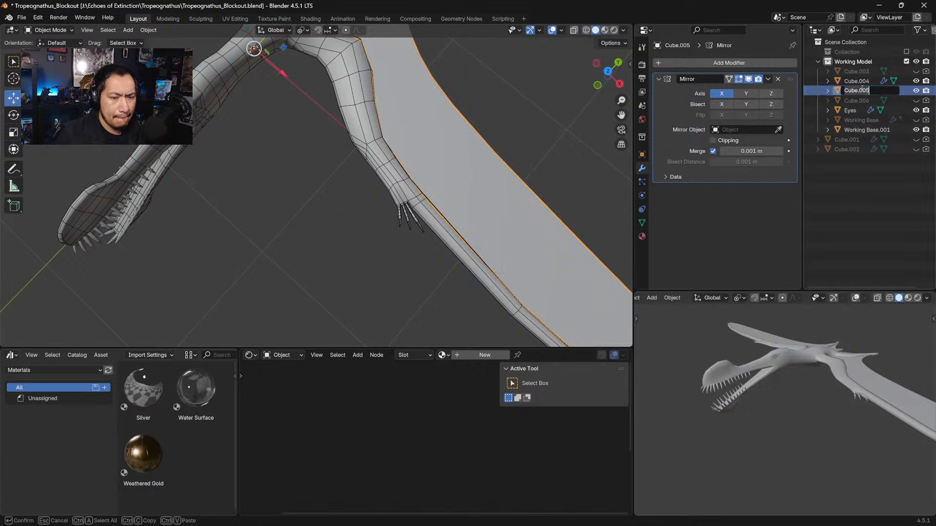
text(W)
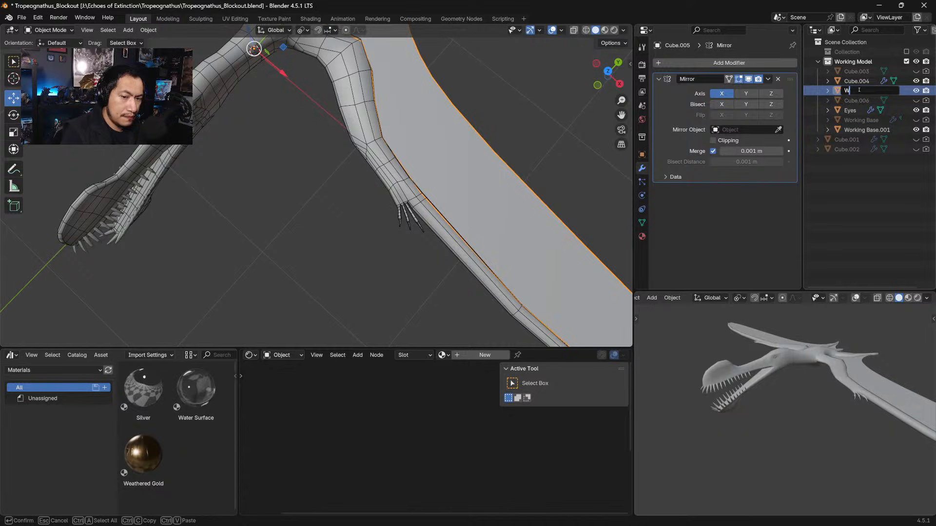
text(ing Membra)
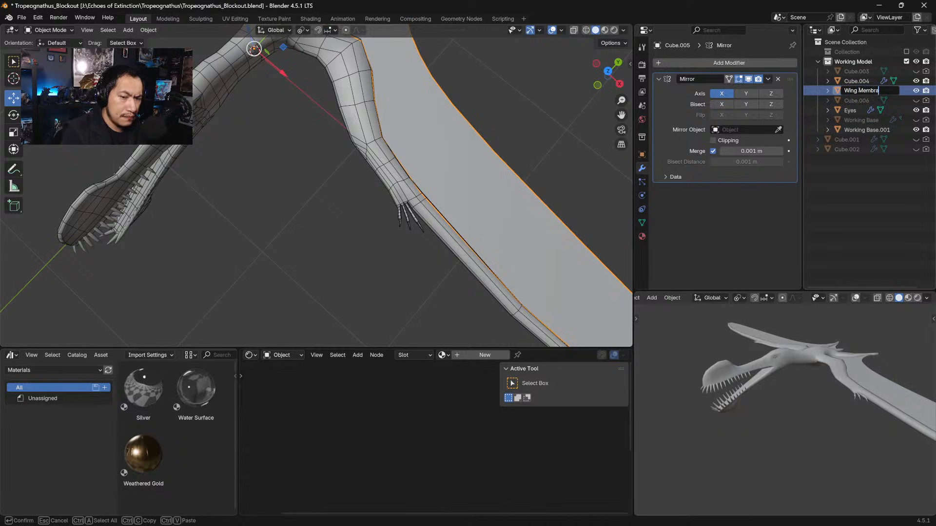
text(ne)
key(Return)
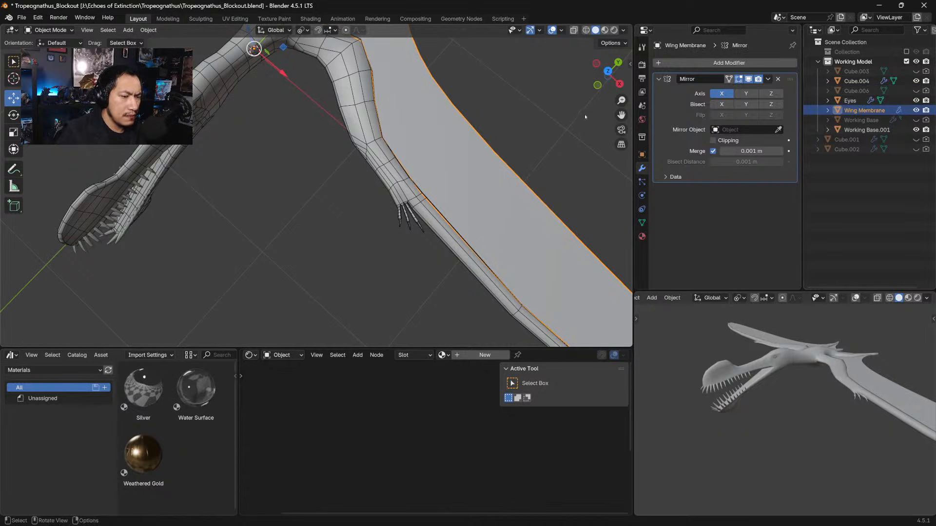
click(532, 111)
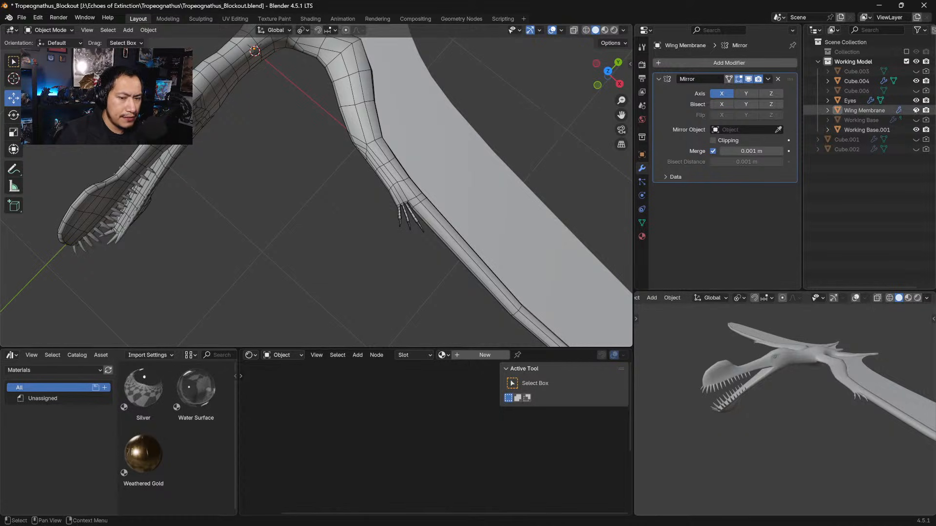
click(917, 110)
Edit the Working Base.001 mesh and dissolve the two edge loops crossing the forearm between elbow and wrist
middle_drag(387, 215, 397, 234)
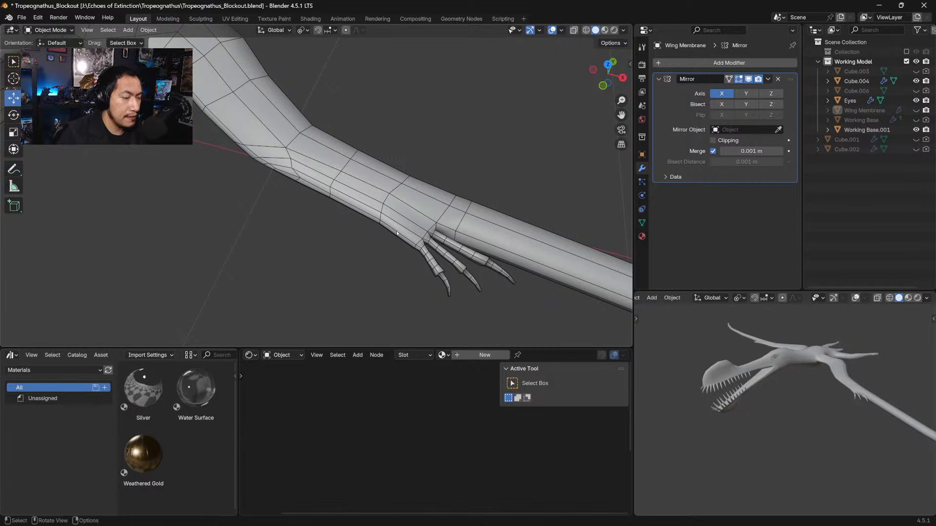
middle_drag(382, 213, 399, 248)
middle_drag(403, 223, 383, 251)
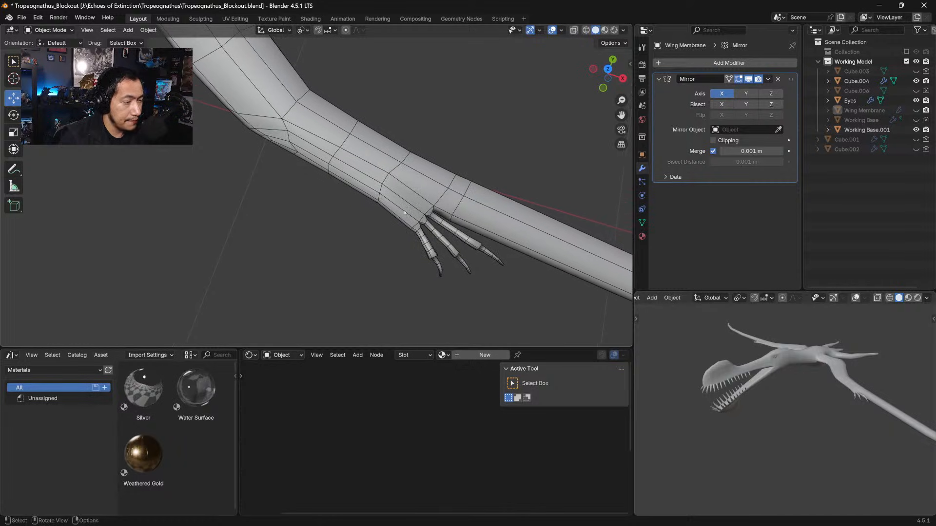
ctrl+middle_drag(404, 214, 424, 270)
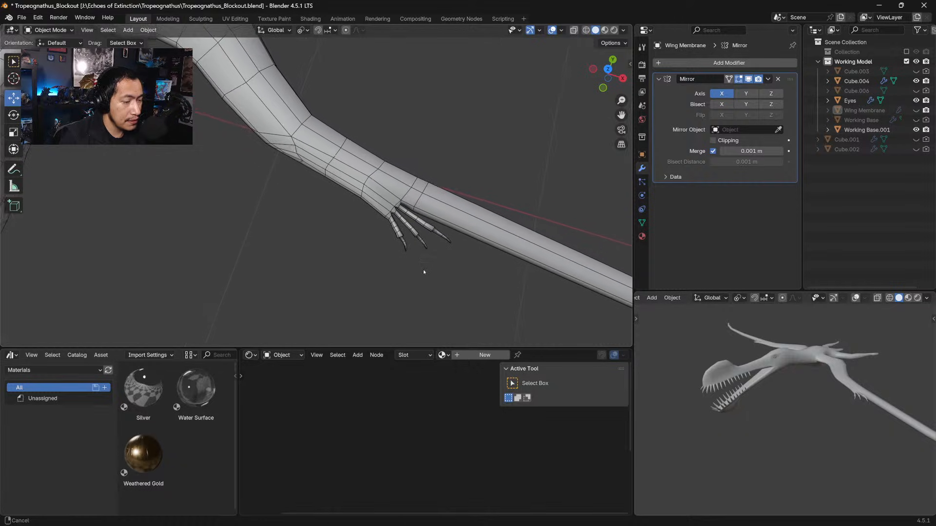
shift+middle_drag(376, 246, 404, 279)
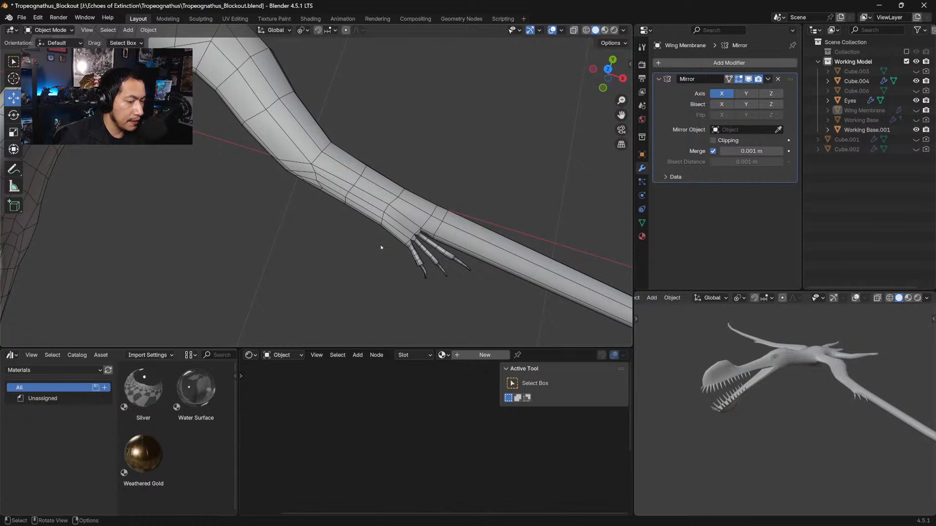
click(404, 195)
key(Tab)
click(393, 193)
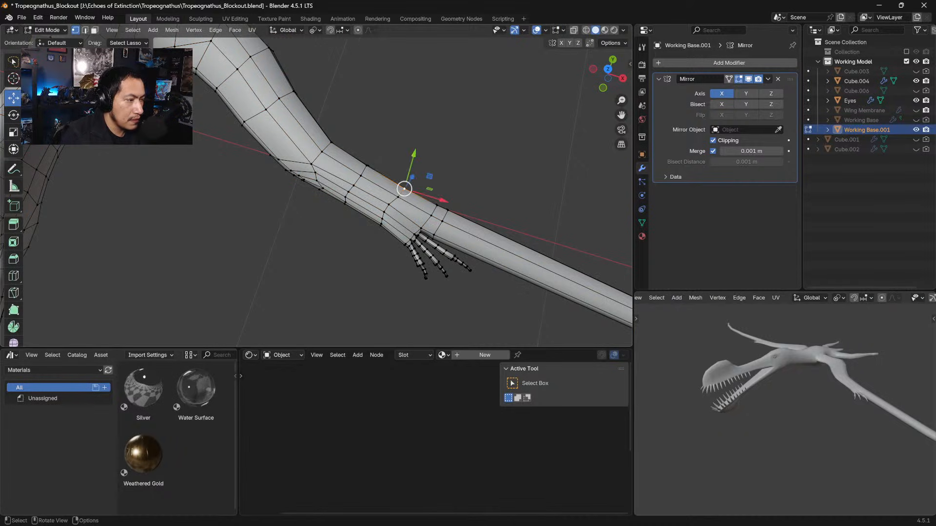
click(85, 31)
alt+click(400, 196)
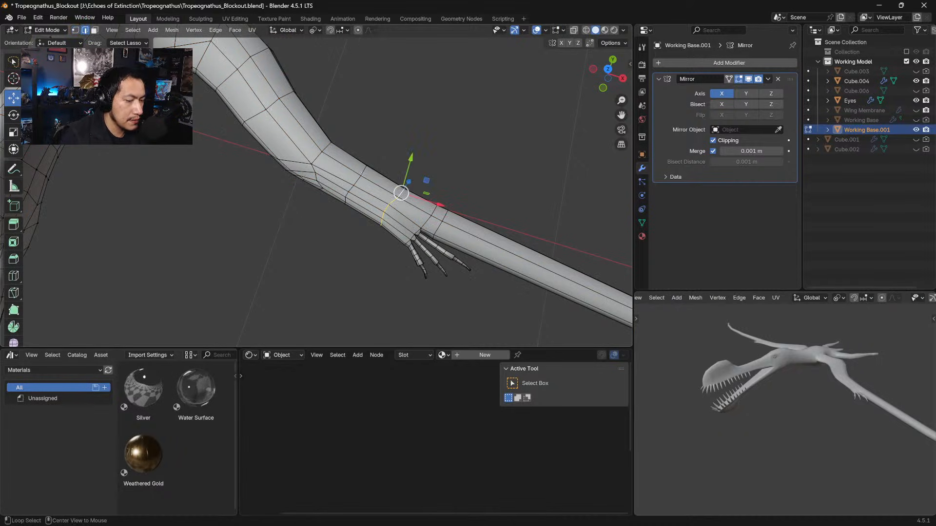
alt+click(372, 183)
key(x)
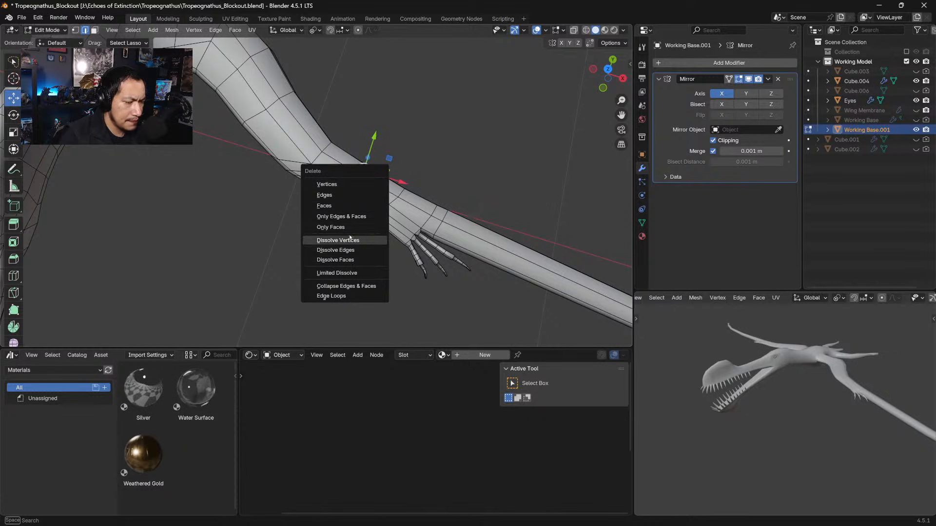
click(335, 250)
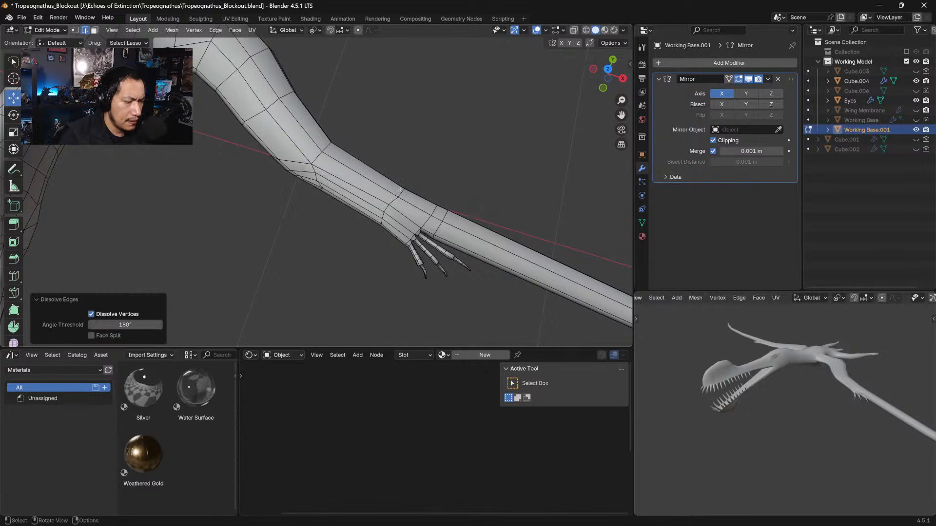
alt+click(400, 193)
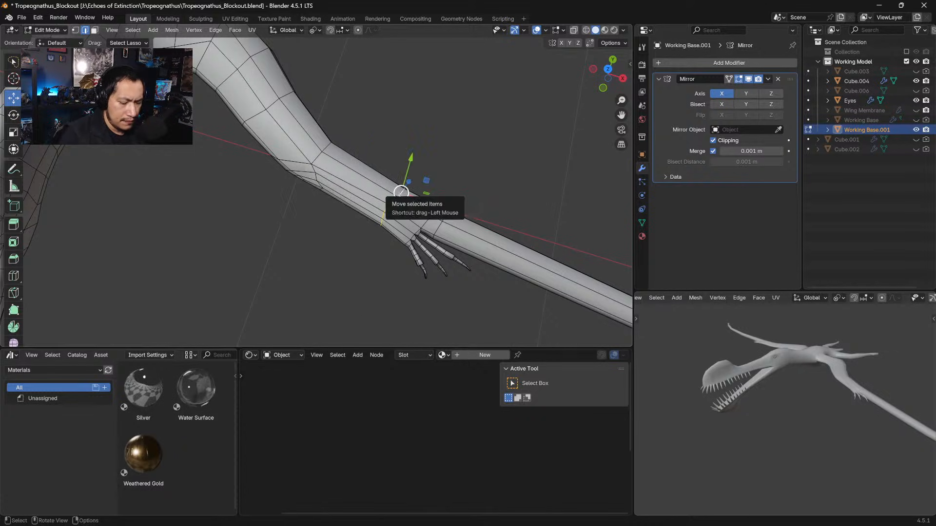
key(x)
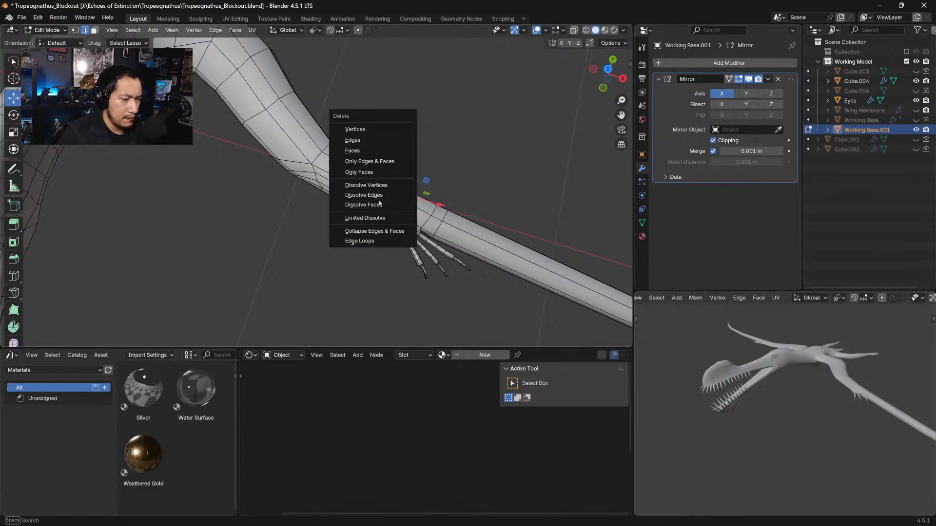
click(385, 194)
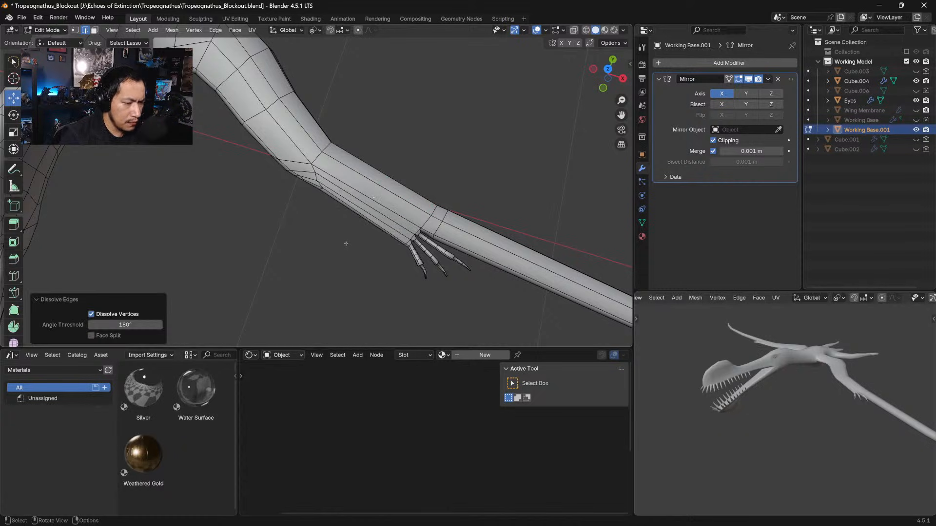
With X-ray enabled, select the three fingers, grow the selection along the forearm strip up to the elbow, and delete that geometry
mouse_move(467, 266)
middle_down()
mouse_move(414, 267)
mouse_move(430, 249)
mouse_move(398, 231)
mouse_move(414, 271)
mouse_move(378, 241)
middle_up()
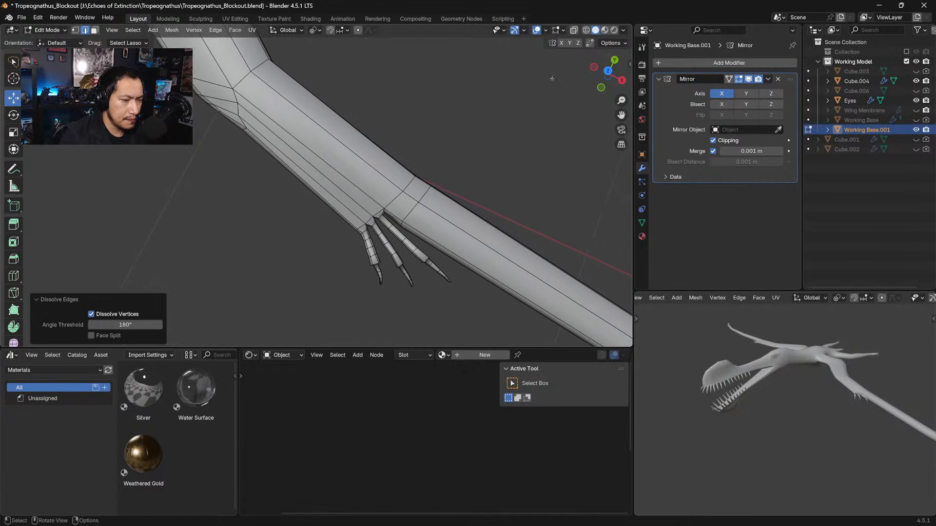
click(574, 30)
mouse_move(459, 305)
mouse_down()
mouse_move(397, 255)
mouse_move(440, 319)
mouse_move(382, 254)
mouse_move(460, 306)
mouse_up()
click(458, 305)
key(ctrl+KP_Add)
key(ctrl+KP_Add)
key(ctrl+KP_Add)
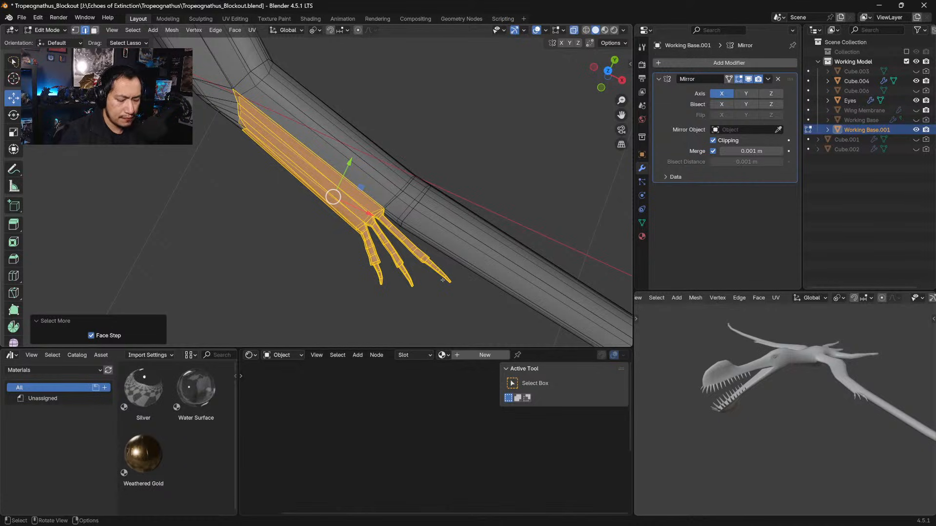
key(x)
click(405, 235)
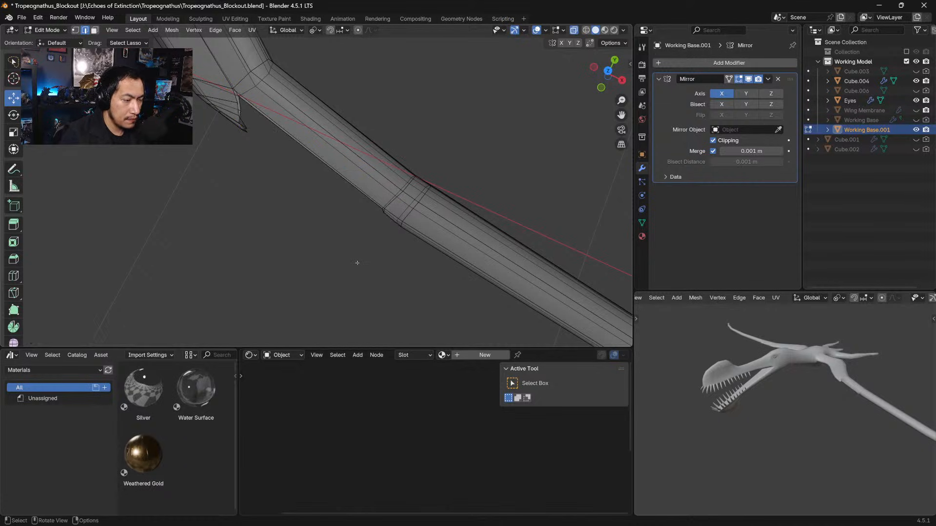
Dissolve the edge loop running across the leftover stub just below the elbow
middle_drag(357, 263, 362, 209)
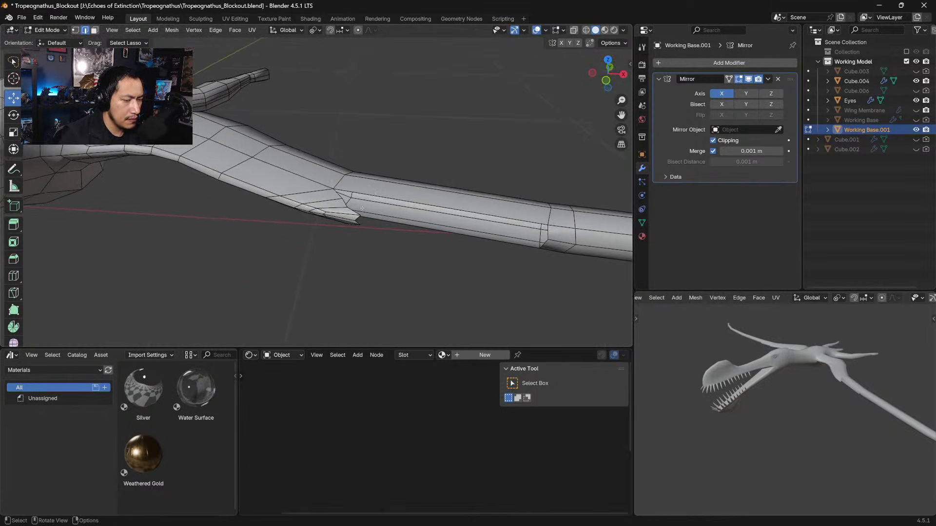
click(323, 201)
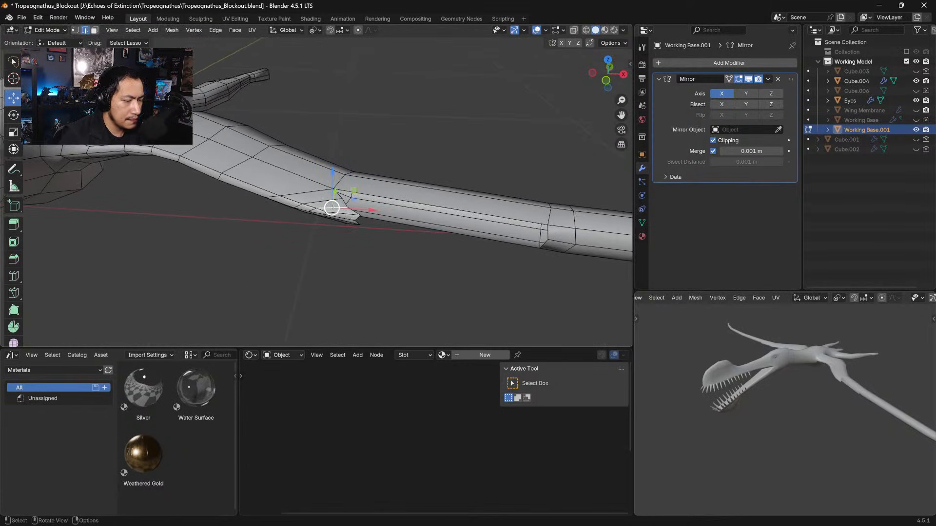
alt+click(330, 205)
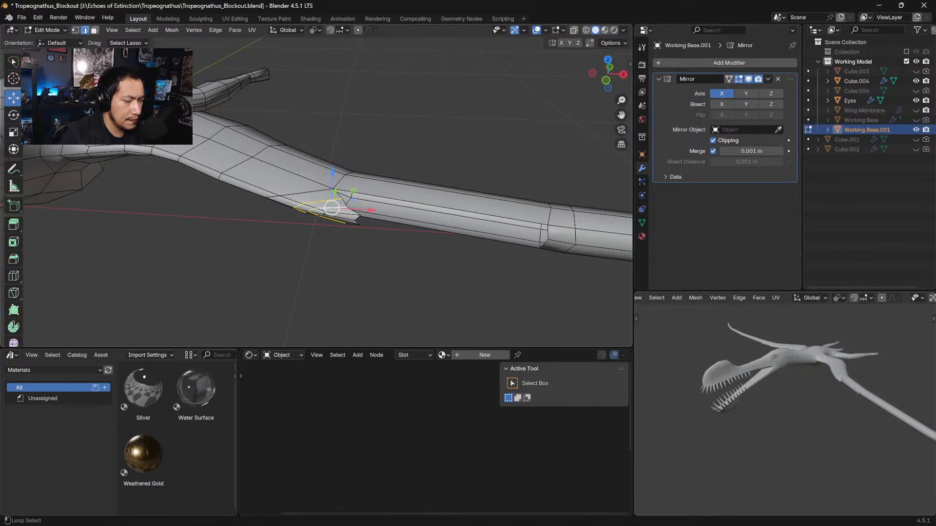
key(x)
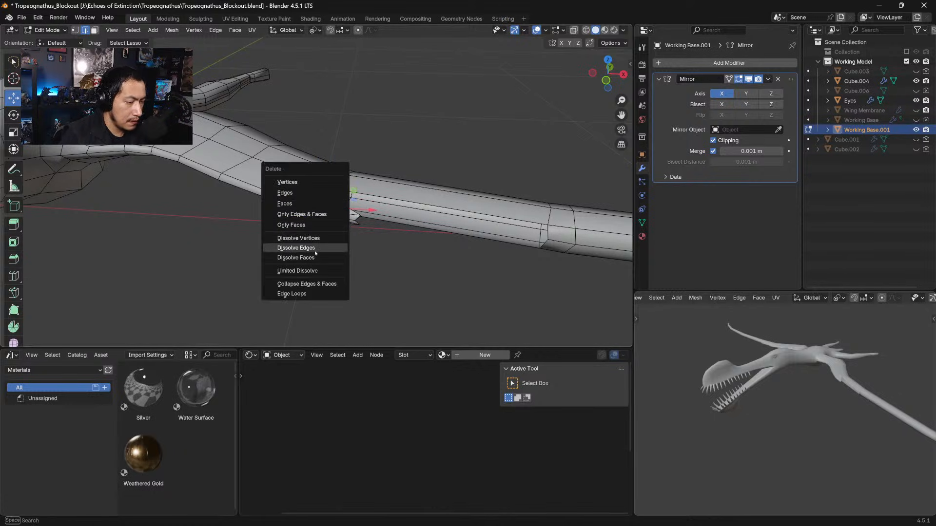
click(305, 248)
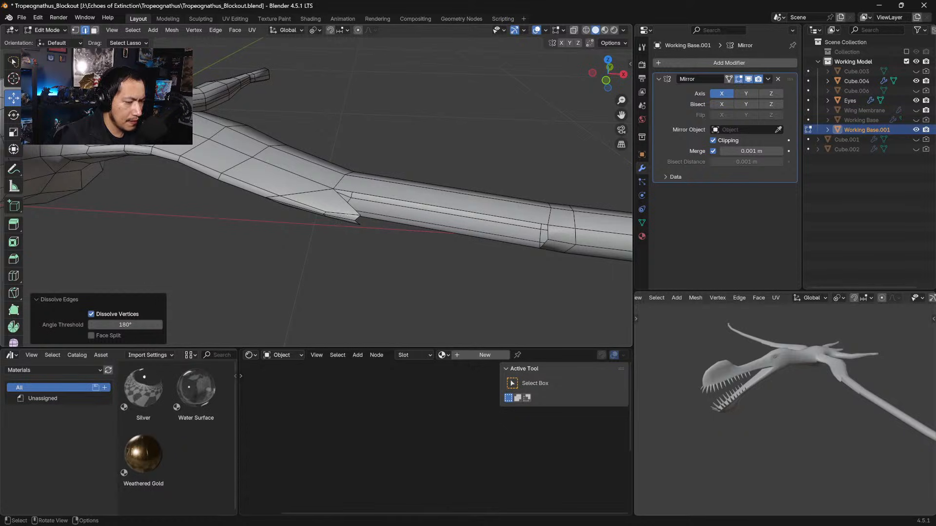
Select the outer edges of the leftover stub and shift them along X toward the body, pulling the stub back from the forearm
click(345, 213)
shift+click(336, 217)
shift+click(347, 222)
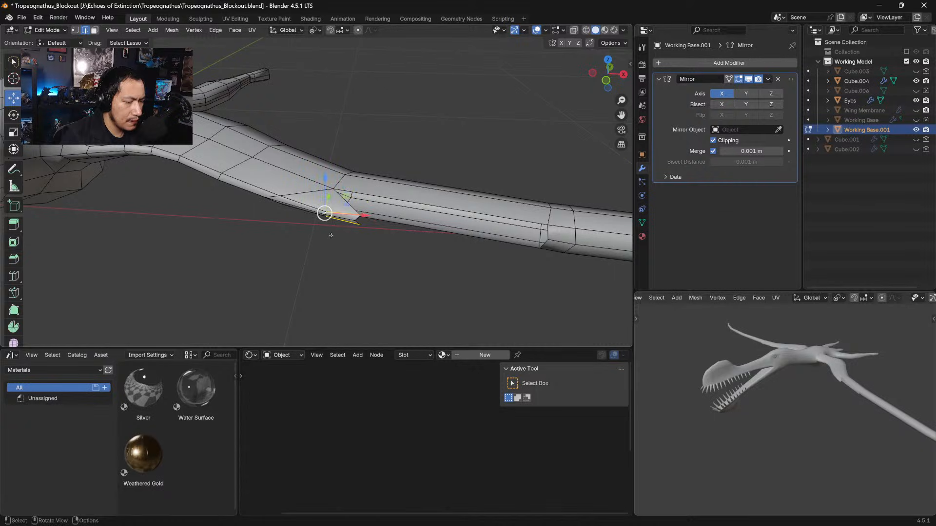
middle_drag(325, 213, 327, 251)
shift+middle_drag(323, 293, 372, 246)
shift+click(383, 264)
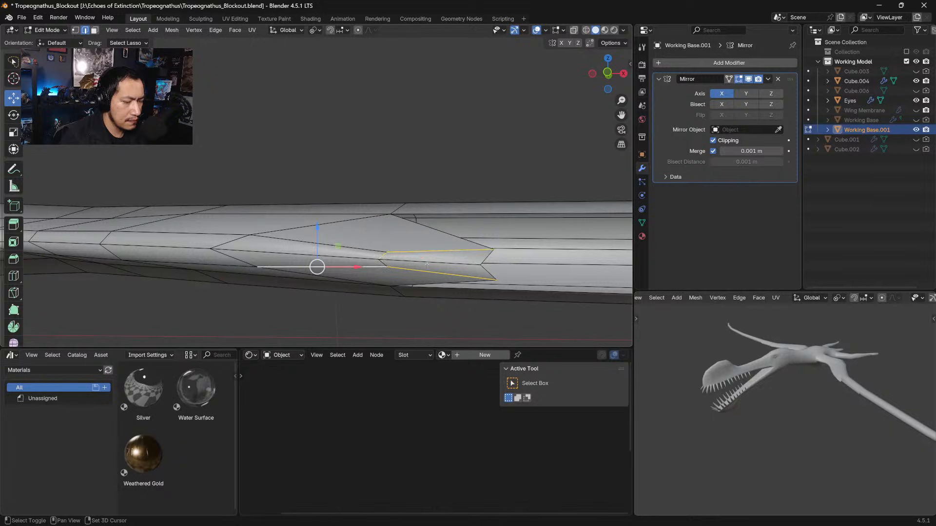
key(ctrl+z)
shift+click(382, 263)
shift+click(428, 264)
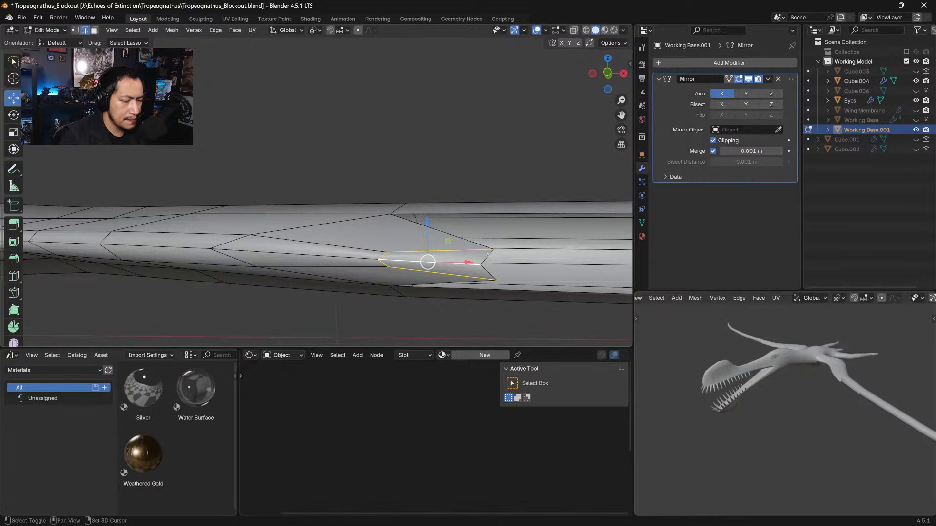
shift+click(488, 256)
shift+click(489, 272)
drag(525, 273, 397, 282)
click(464, 140)
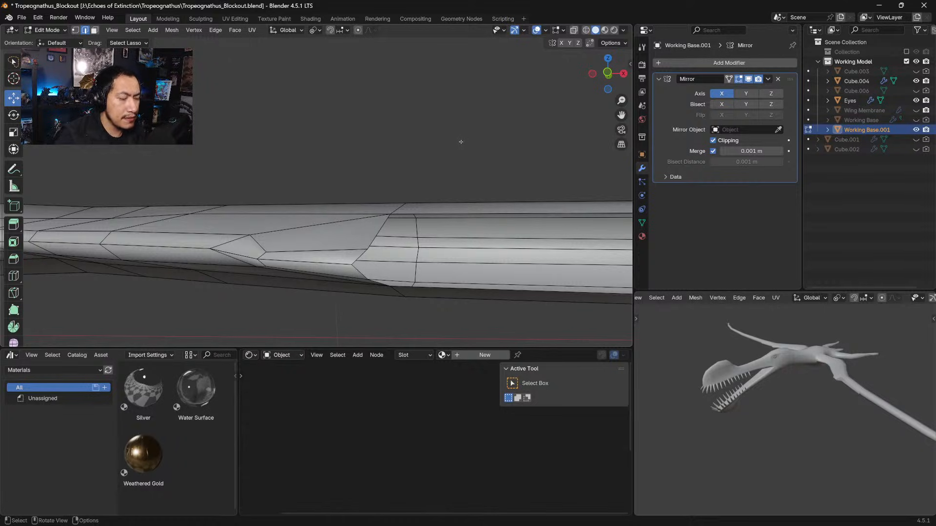
Select the lengthwise edges of the leftover stub below the elbow and raise them about 0.007 m along Z
middle_drag(438, 163, 299, 266)
middle_drag(499, 125, 468, 207)
click(318, 251)
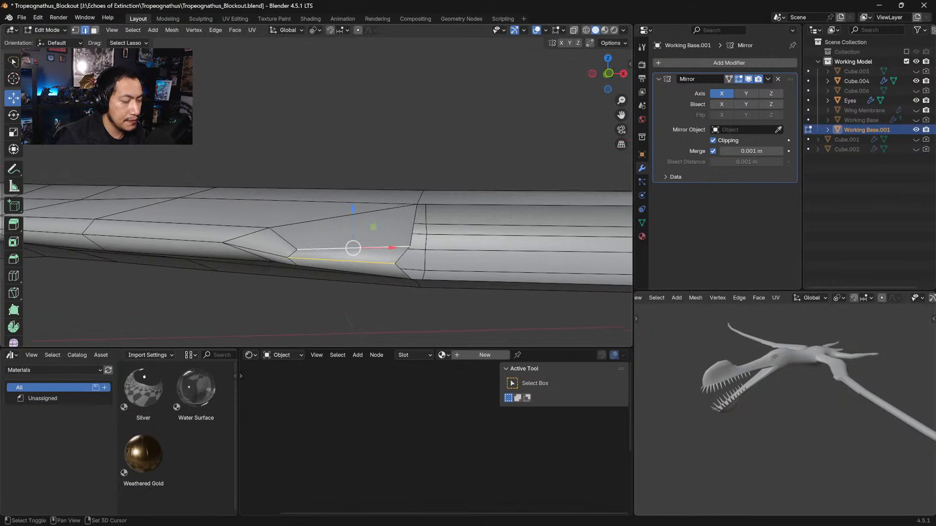
shift+click(317, 267)
key(g)
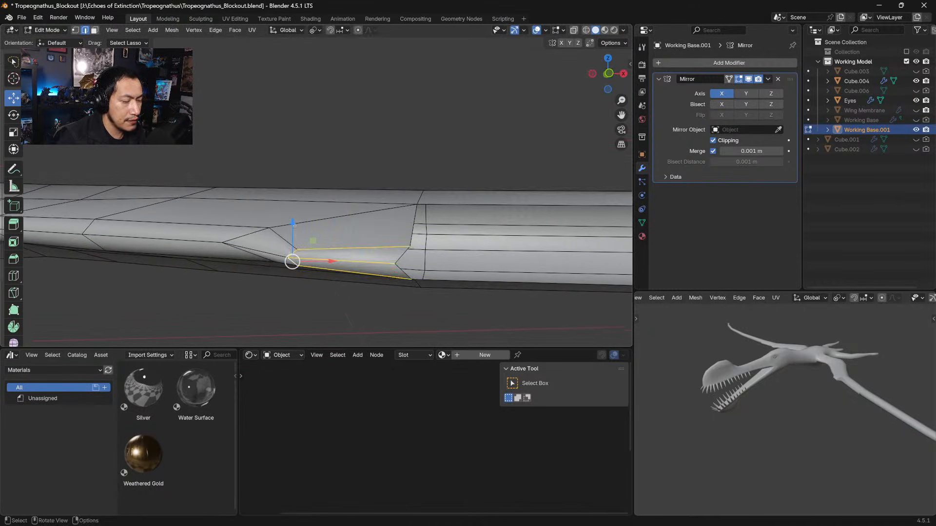
key(z)
click(304, 209)
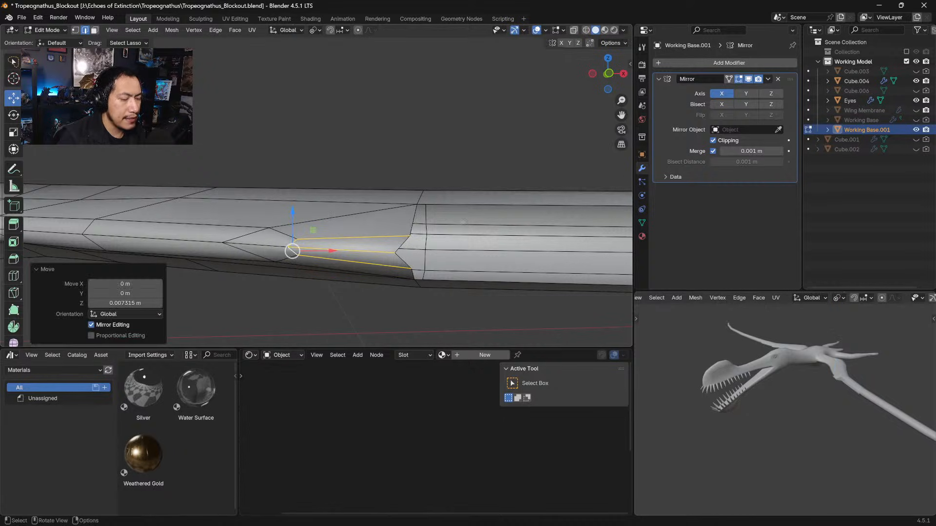
Fill the open strip along the forearm with a single face between its two long border edges
middle_drag(463, 222, 423, 192)
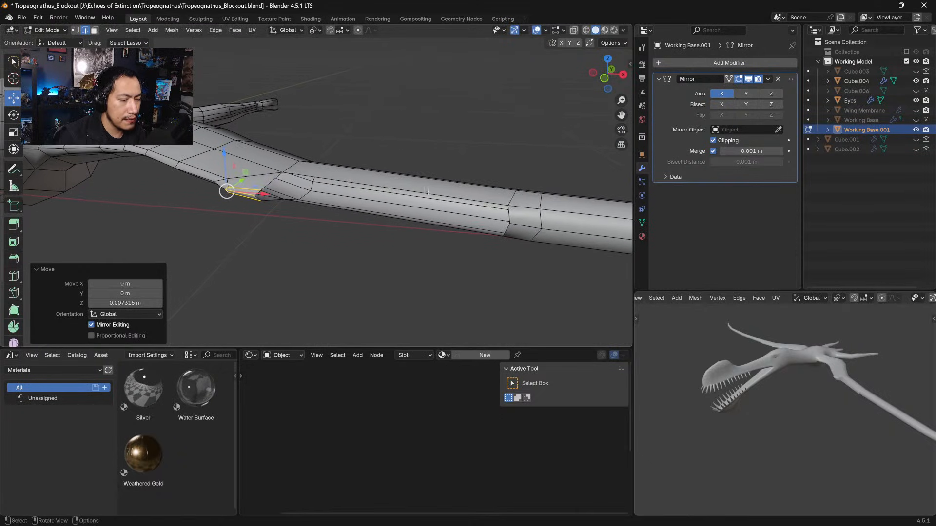
alt+click(424, 193)
middle_drag(418, 232, 426, 180)
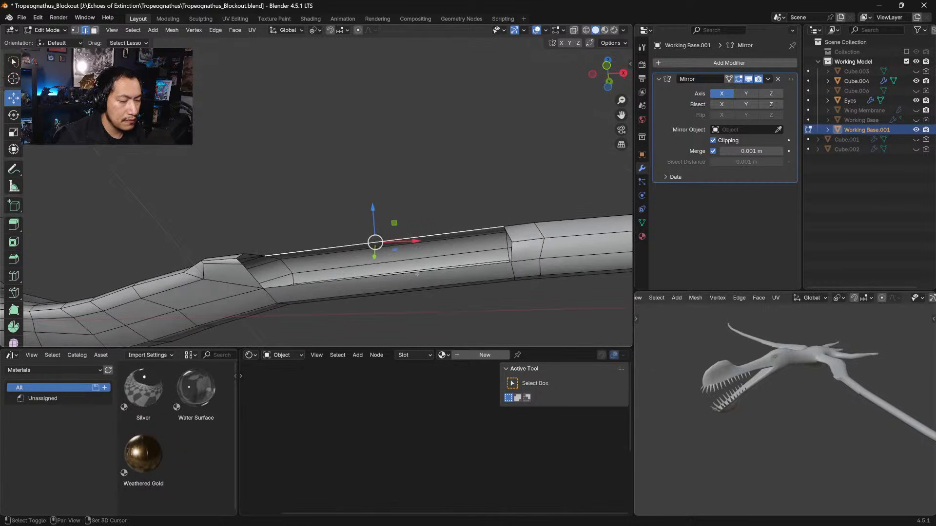
shift+click(412, 275)
key(f)
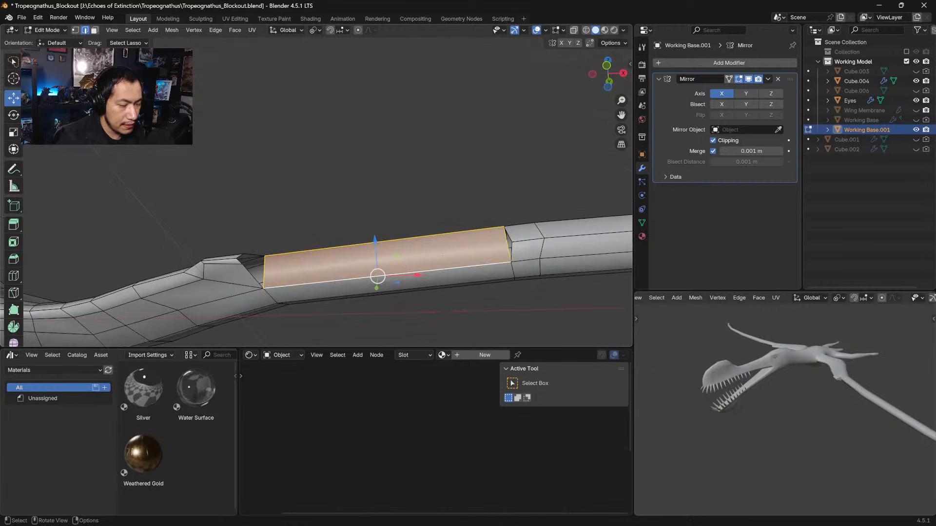
Add one lengthwise loop cut along the new forearm face, close to its middle
click(507, 244)
key(ctrl+r)
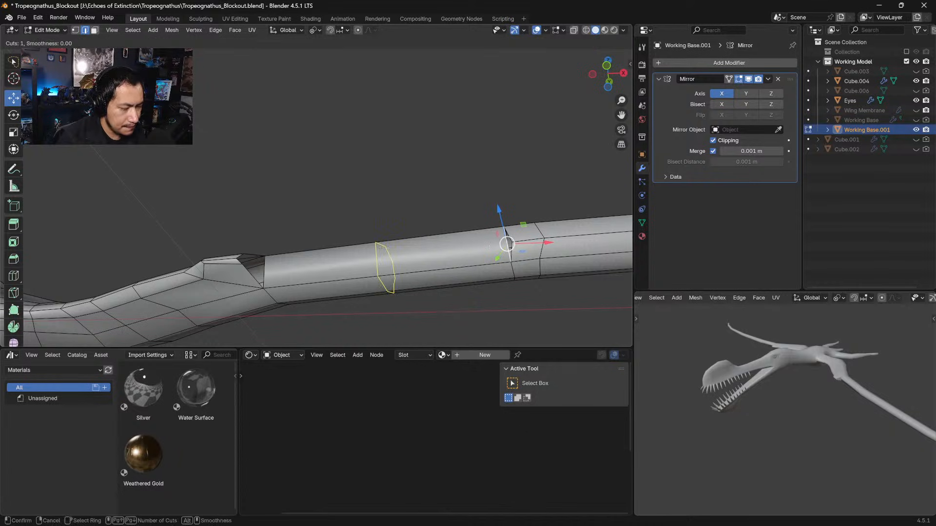
click(495, 244)
click(497, 243)
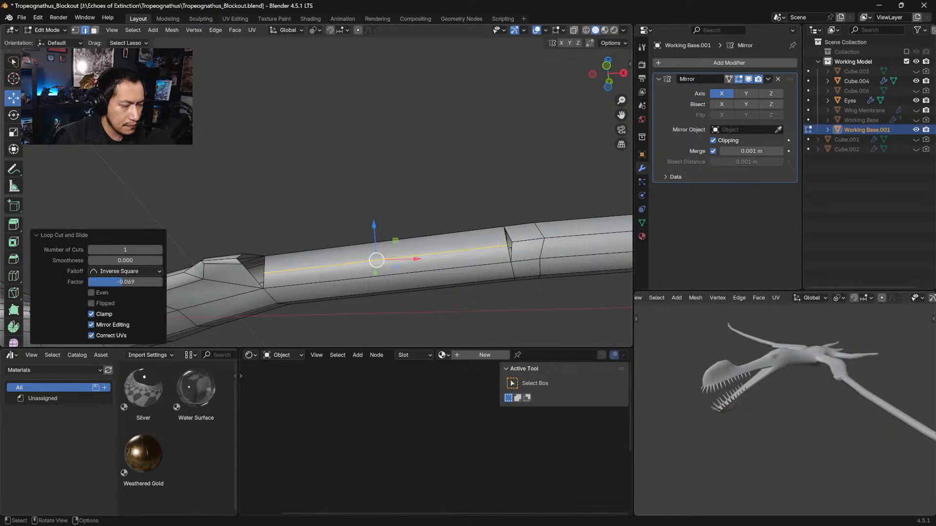
Merge the new loop's outer end vertex with the adjacent vertex at the wrist, using At Last
click(75, 29)
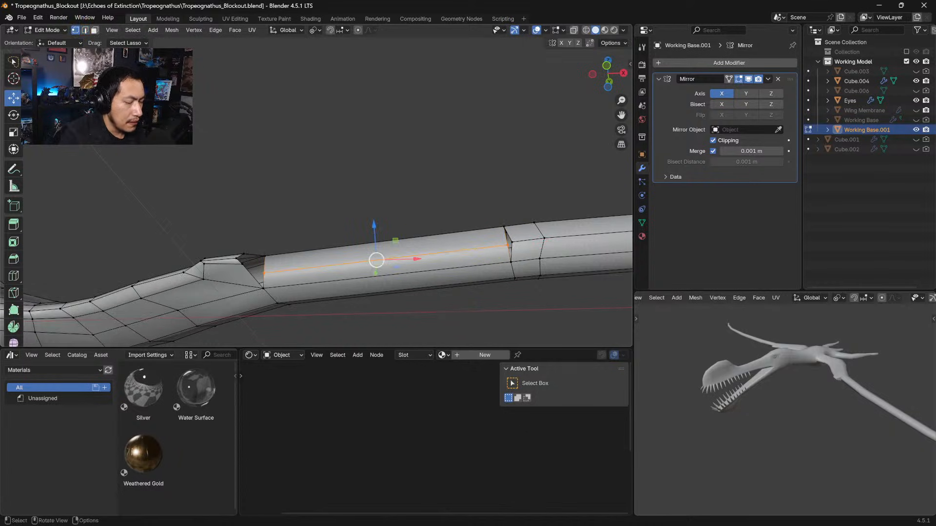
click(508, 245)
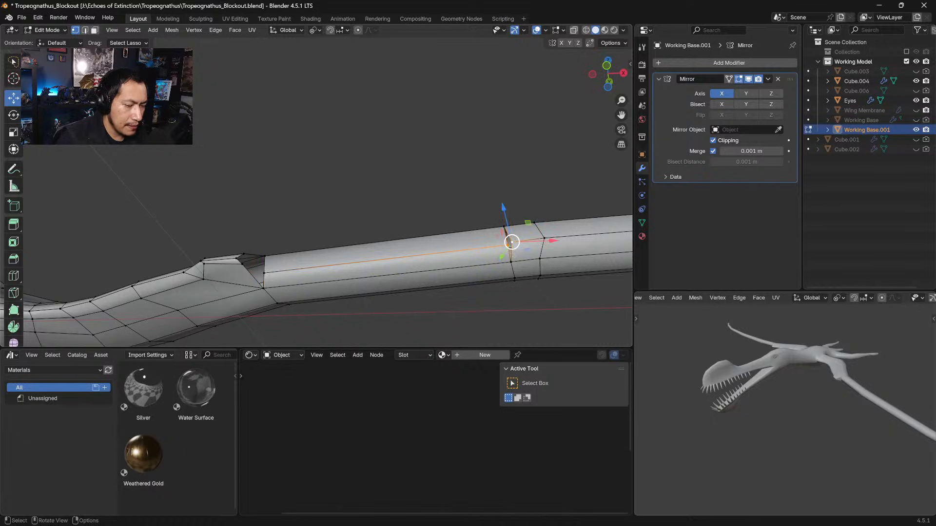
key(m)
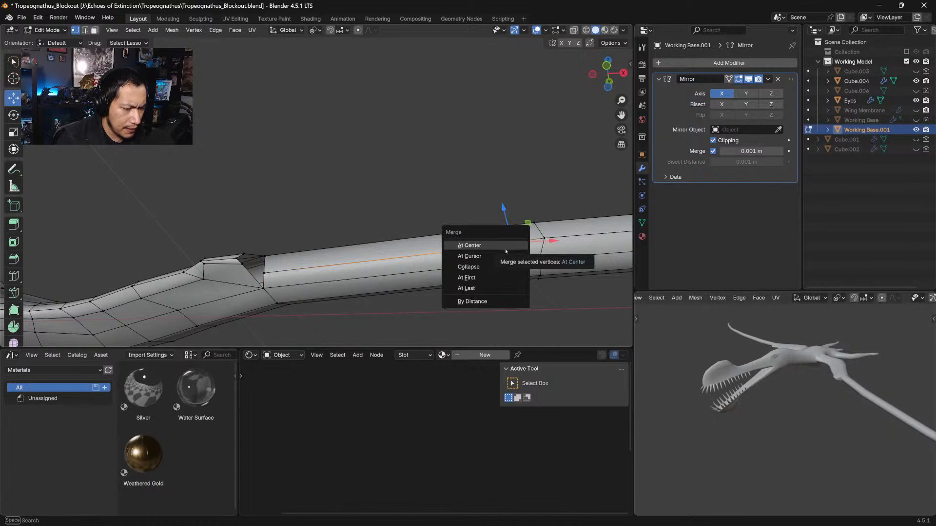
click(483, 288)
Reposition the forearm loop's elbow-end vertex, finishing with moves of about -0.014 m along X and 0.042 m along Y
middle_drag(439, 273, 327, 208)
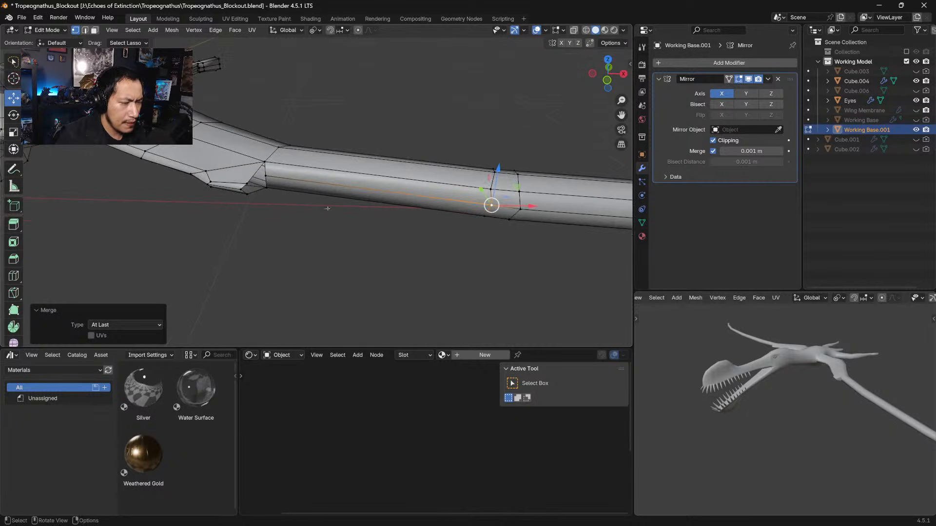
click(268, 175)
middle_drag(267, 175, 273, 229)
middle_drag(289, 98, 307, 109)
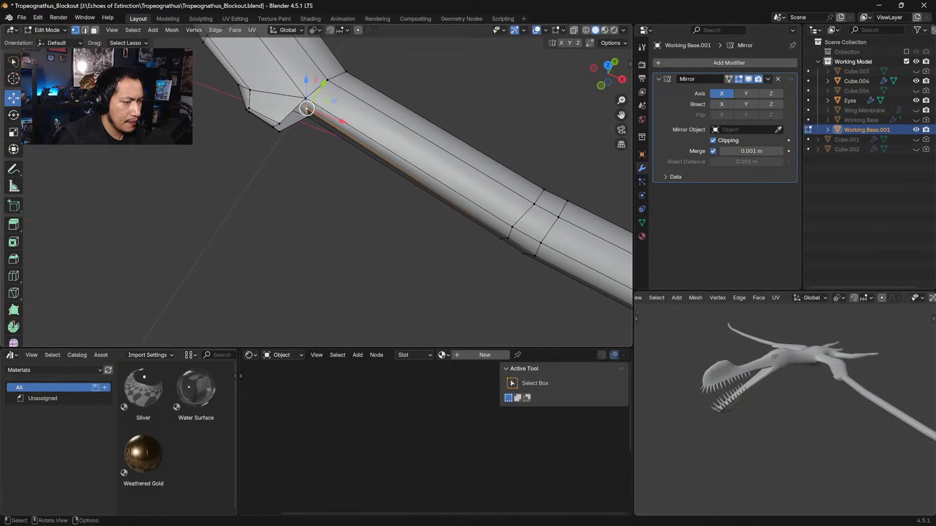
drag(323, 84, 308, 106)
middle_drag(328, 214, 358, 188)
drag(360, 188, 357, 190)
middle_drag(357, 190, 378, 172)
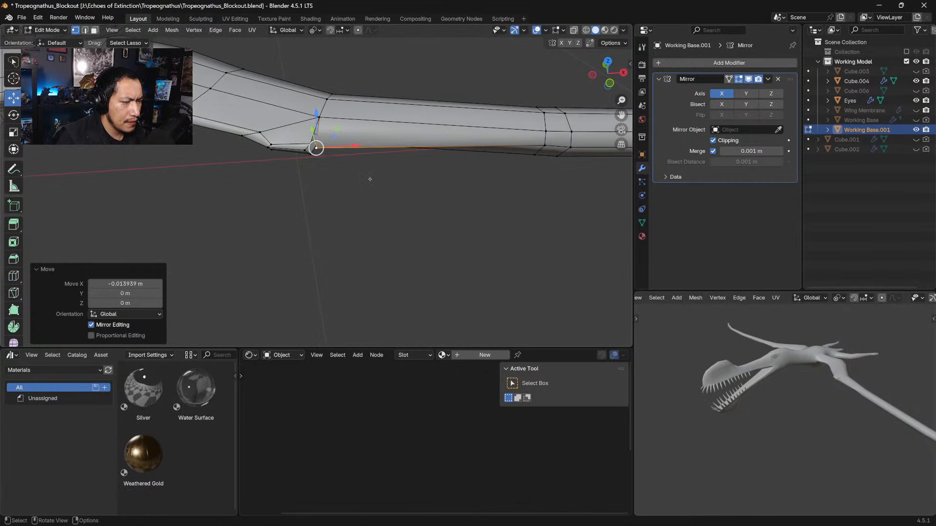
middle_drag(369, 178, 353, 194)
drag(379, 131, 394, 117)
middle_drag(358, 184, 387, 252)
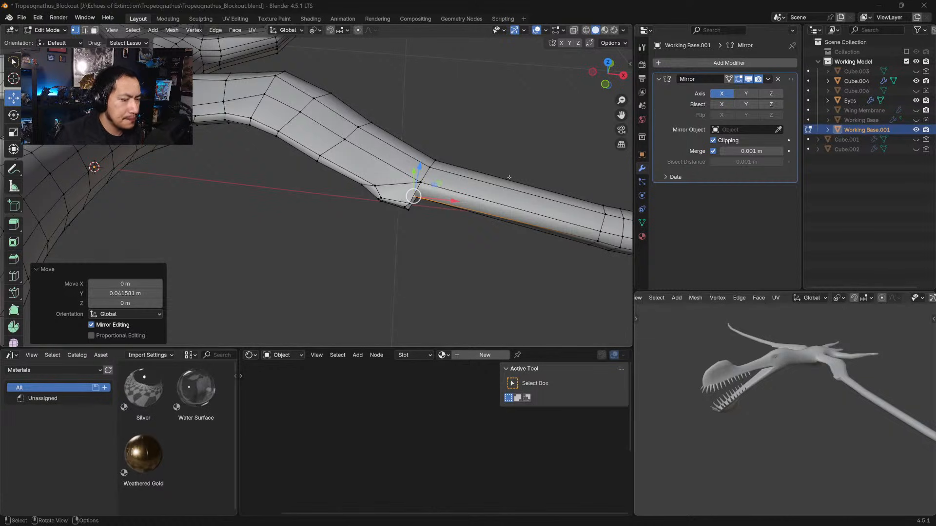
Select the rear face strip along the upper arm from shoulder to elbow, grow the selection once, and delete those faces
click(512, 148)
shift+middle_drag(416, 231, 471, 147)
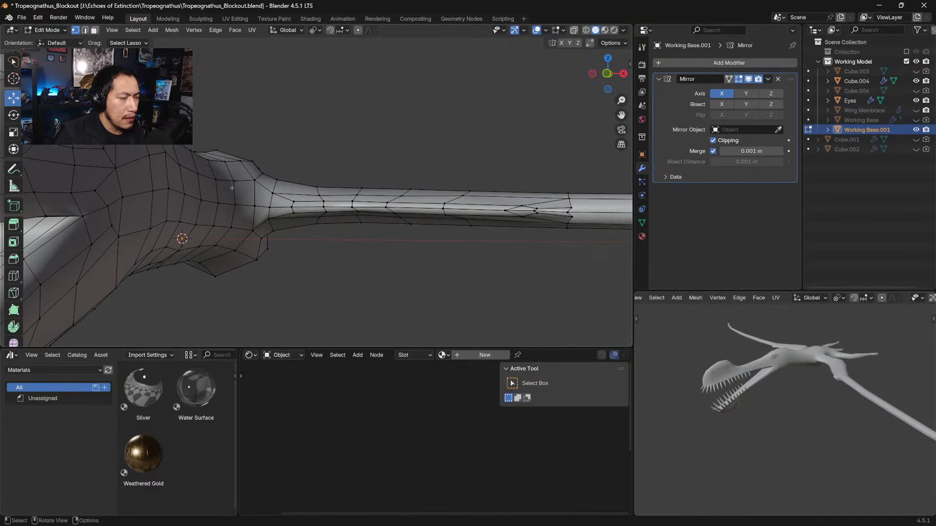
click(95, 29)
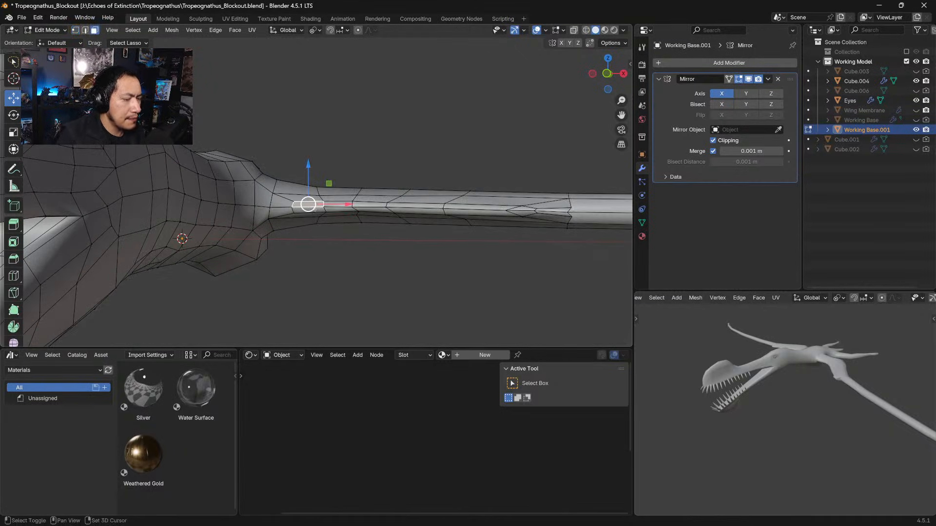
click(308, 207)
ctrl+shift+click(505, 216)
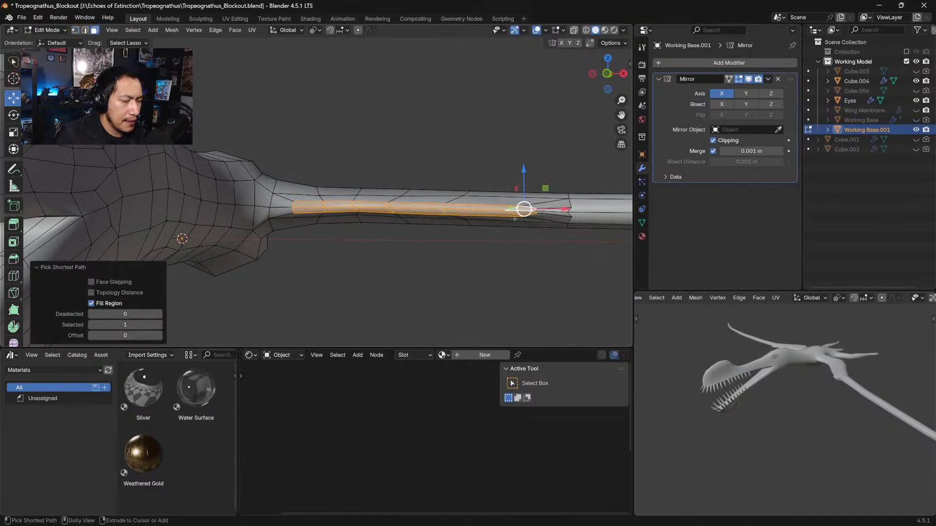
key(ctrl+KP_Add)
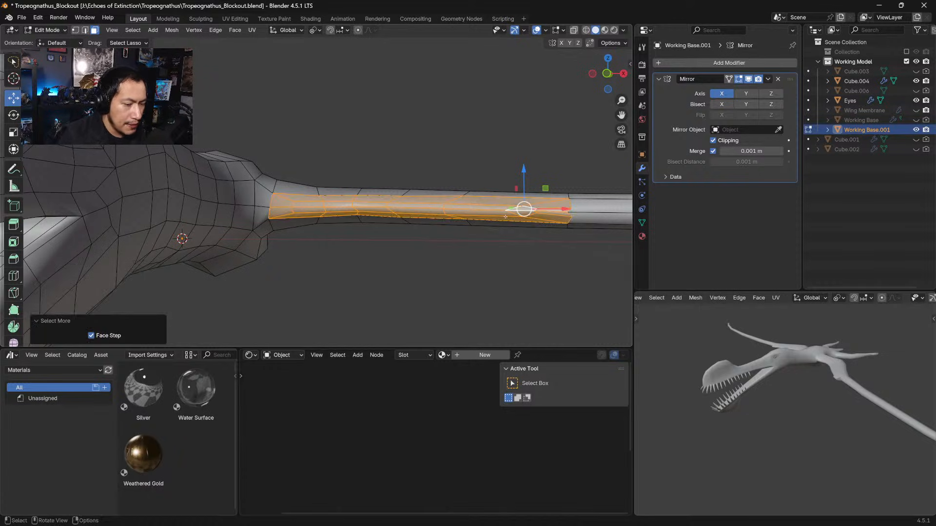
key(x)
click(471, 175)
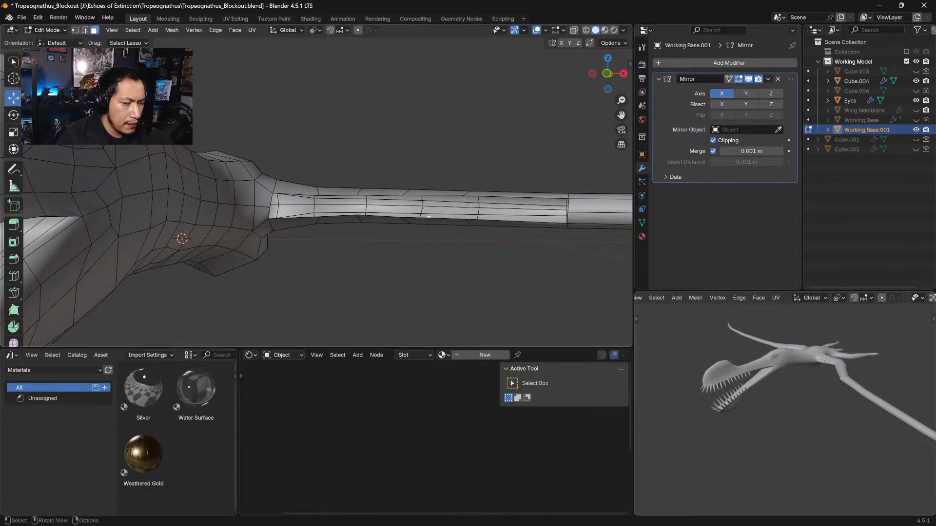
Fill the upper arm gap with four faces between its opposite border edges, leaving the segment nearest the shoulder open
key(2)
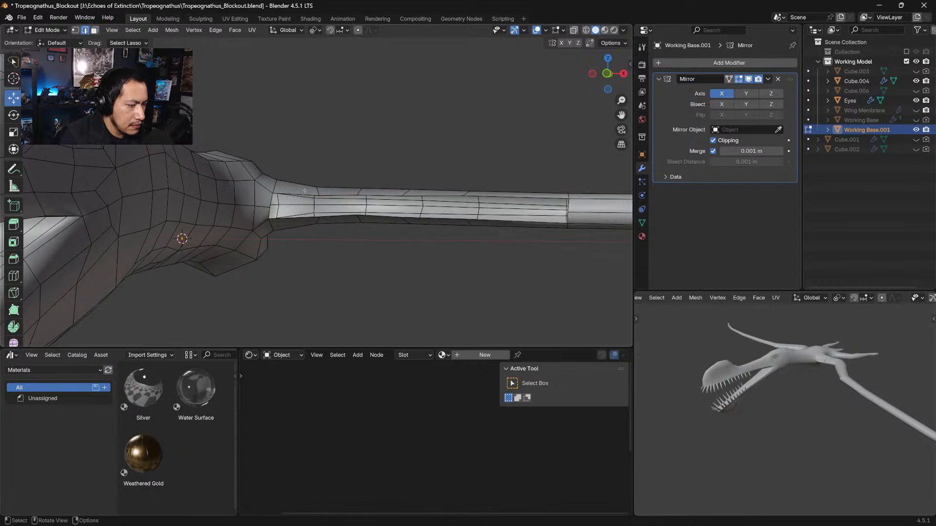
click(301, 195)
shift+click(272, 201)
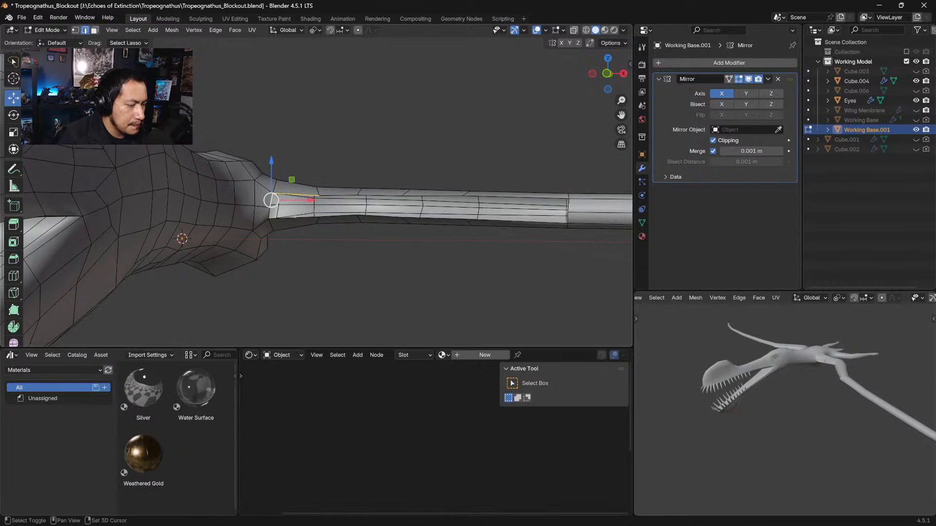
click(335, 195)
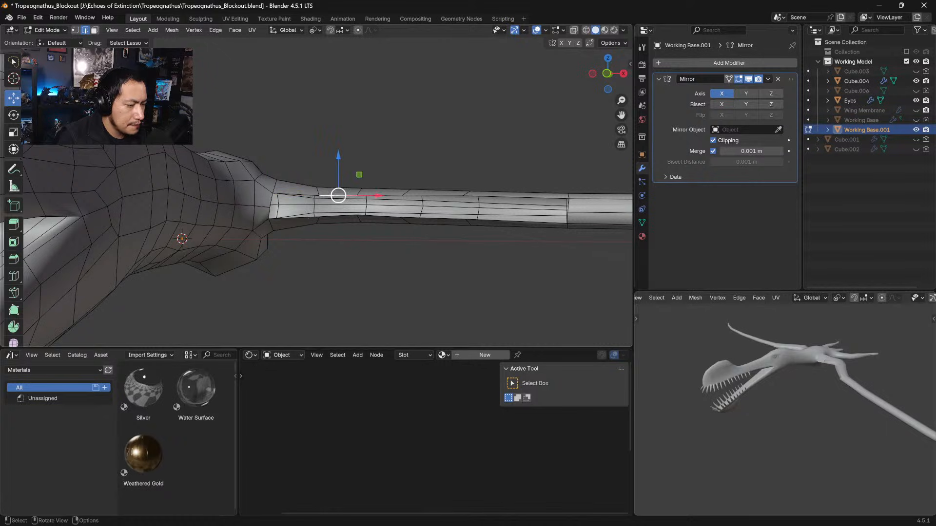
shift+click(333, 216)
key(f)
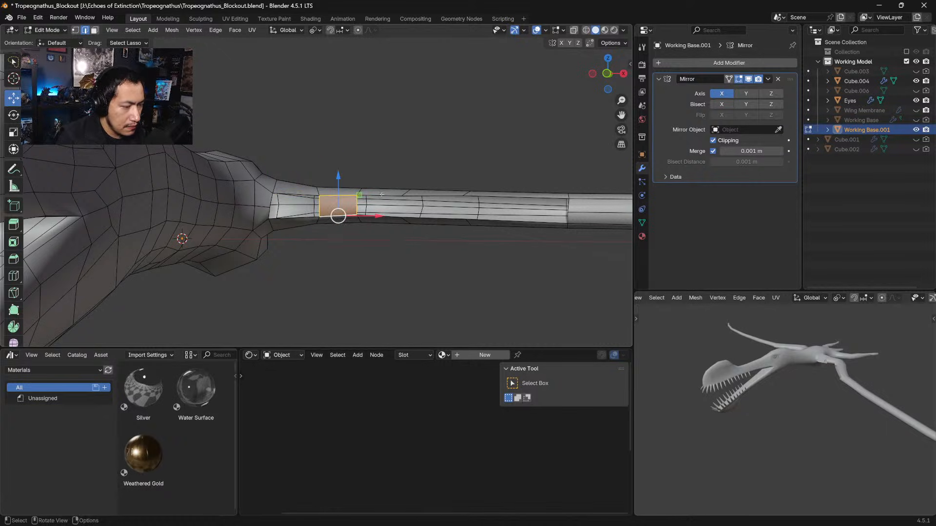
click(382, 195)
shift+click(379, 216)
key(f)
click(434, 198)
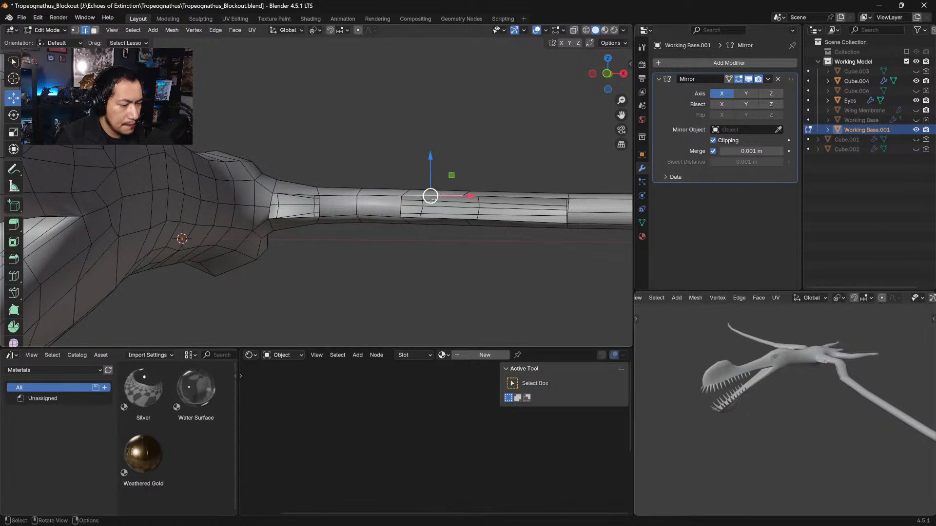
shift+click(431, 218)
key(f)
click(509, 196)
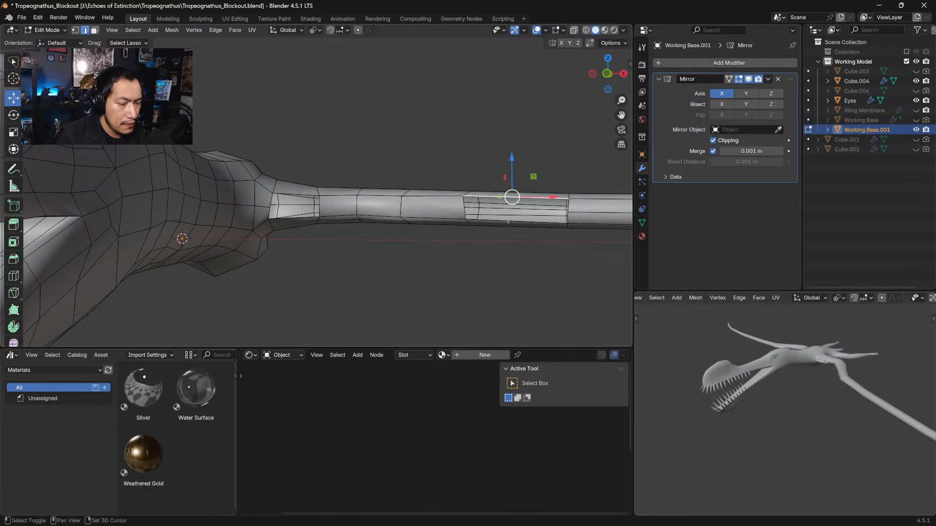
shift+click(517, 222)
key(f)
Add a lengthwise loop cut through the four new upper arm faces and lower it about 0.012 m along Z
click(319, 208)
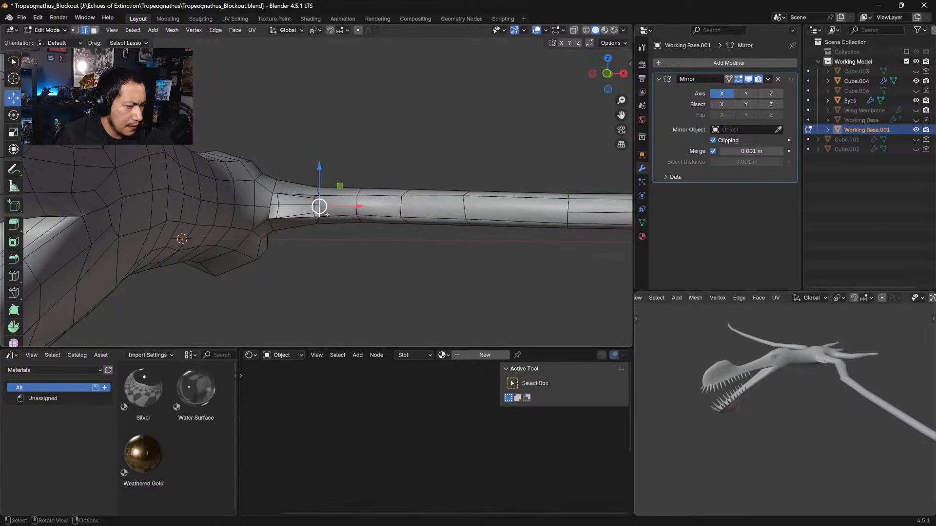
key(ctrl+r)
click(360, 207)
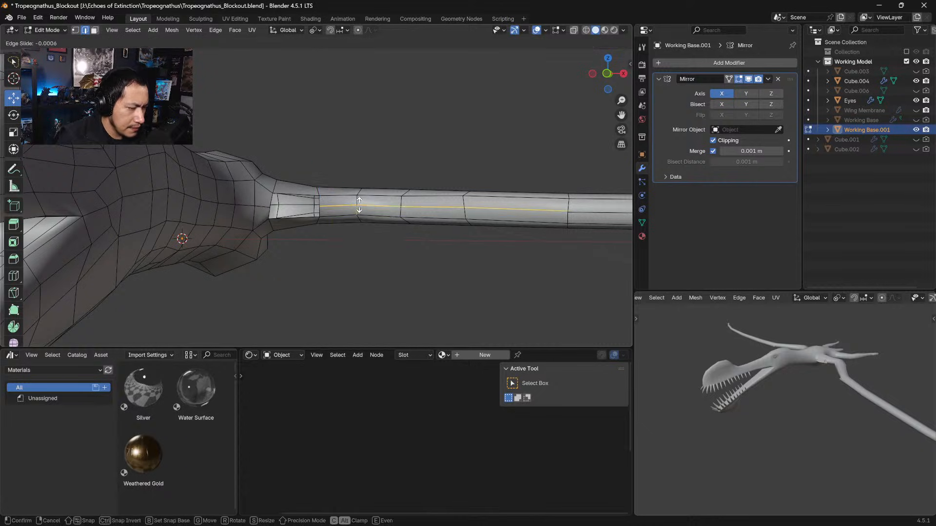
click(360, 202)
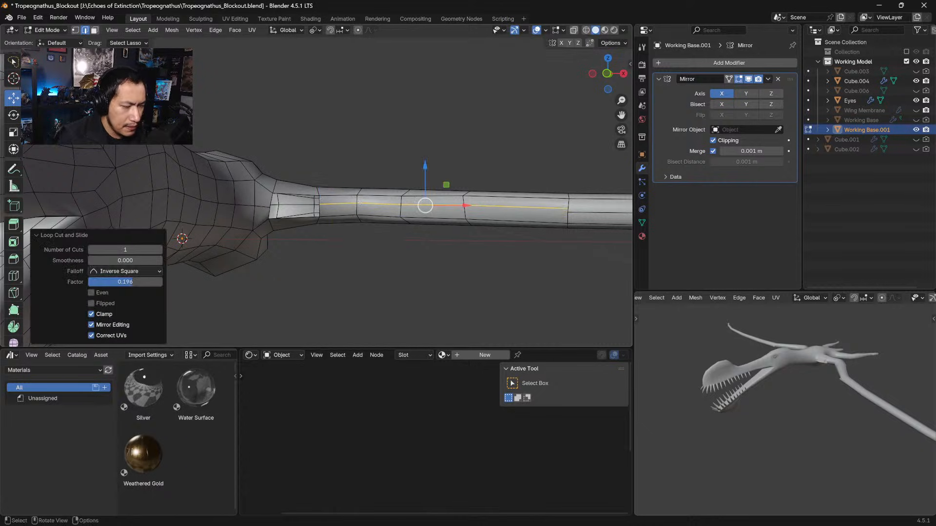
drag(425, 168, 425, 173)
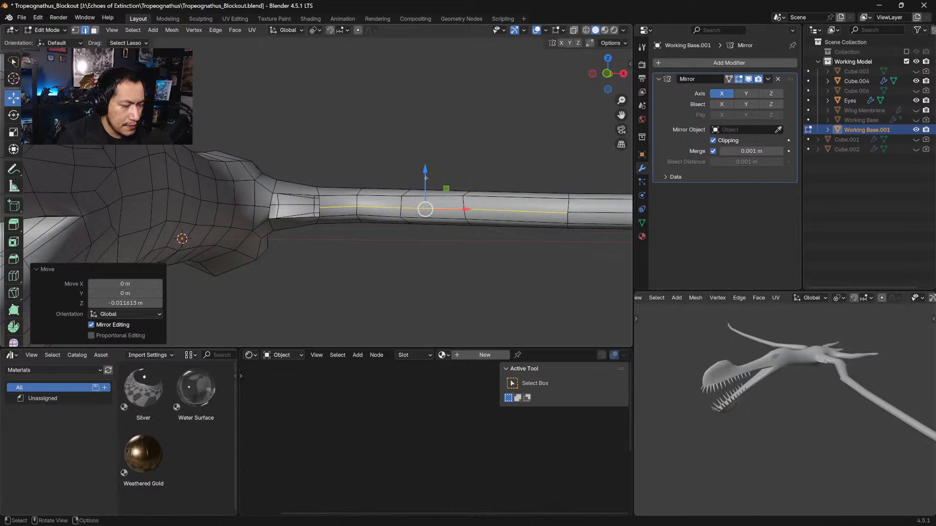
In top view, move the new upper arm loop outward by about -0.012 m in X and -0.026 m in Y
middle_drag(425, 174, 418, 247)
shift+middle_drag(472, 106, 430, 209)
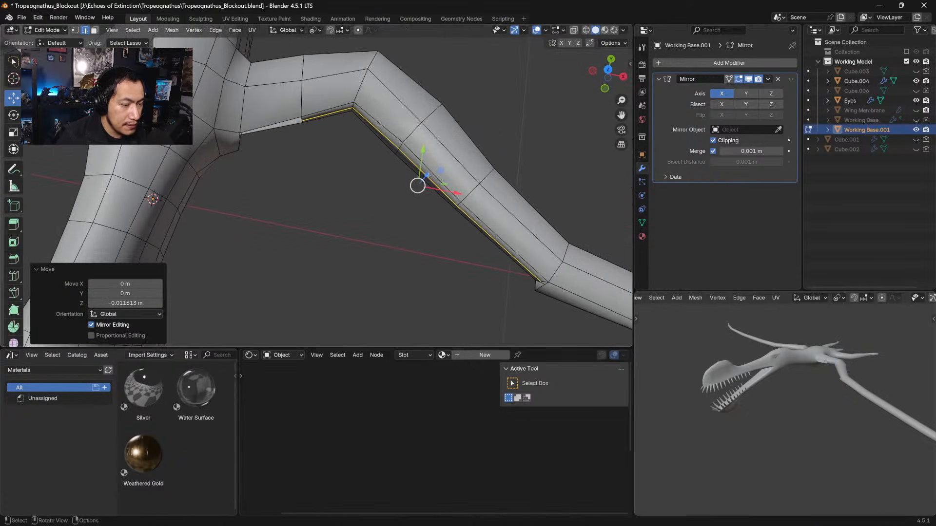
key(KP_7)
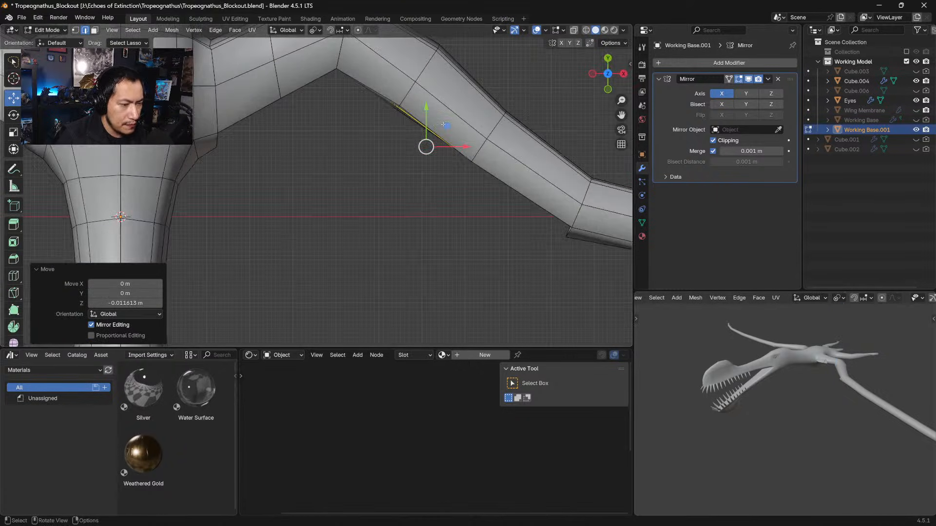
alt+click(444, 125)
key(g)
click(434, 141)
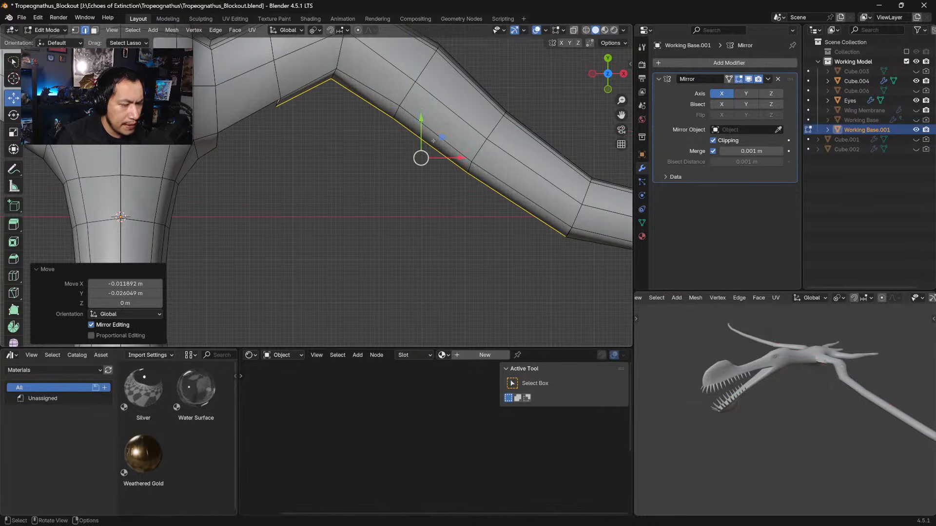
Select the corner vertices where the new upper arm loop meets the elbow and merge them at the last selected one
click(76, 29)
click(565, 237)
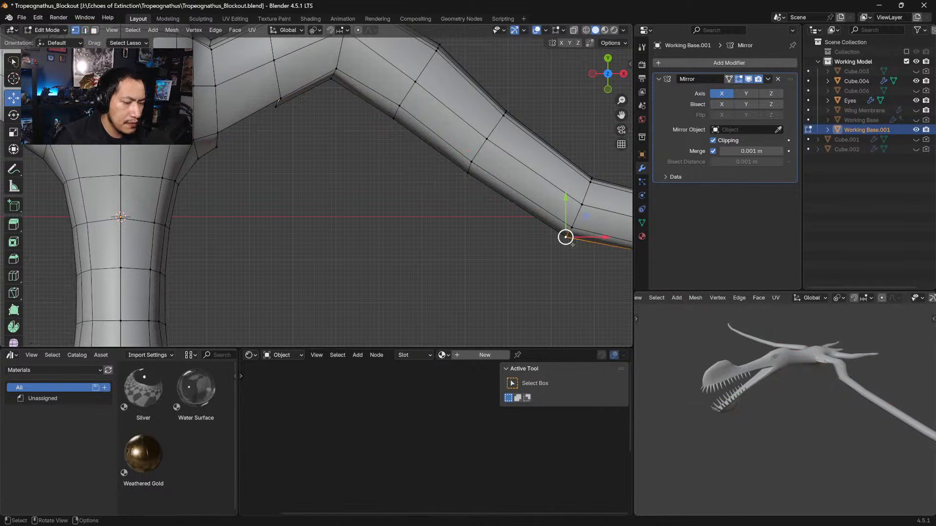
middle_drag(565, 237, 567, 251)
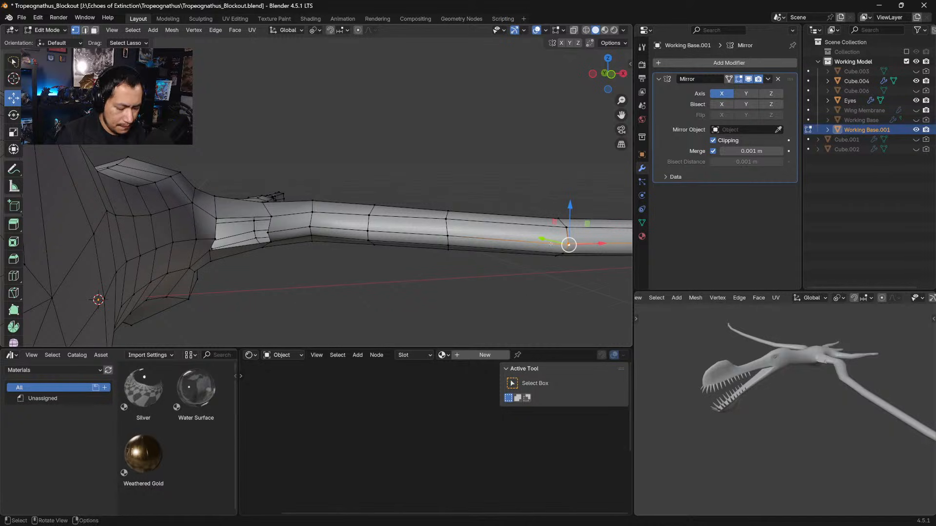
key(m)
click(503, 244)
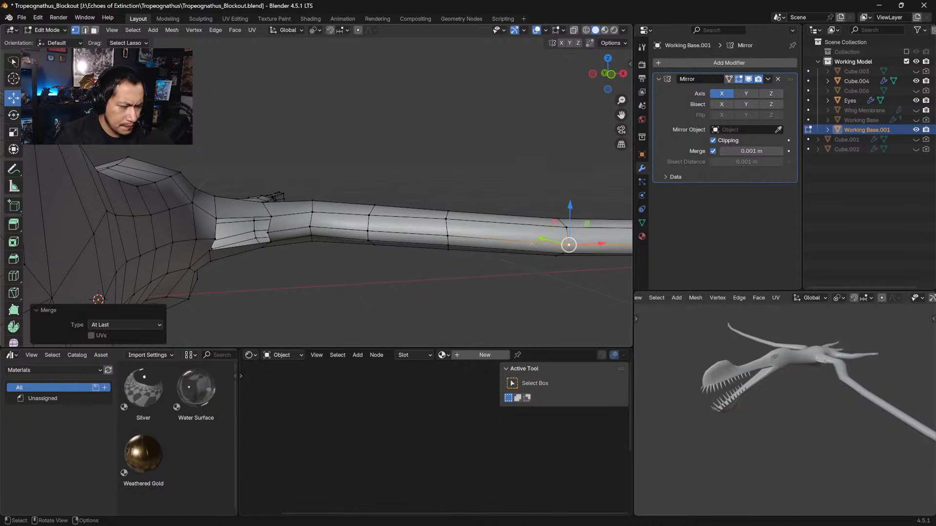
Fill the upper half of the open segment nearest the shoulder with a face between its border edges
middle_drag(312, 200, 268, 189)
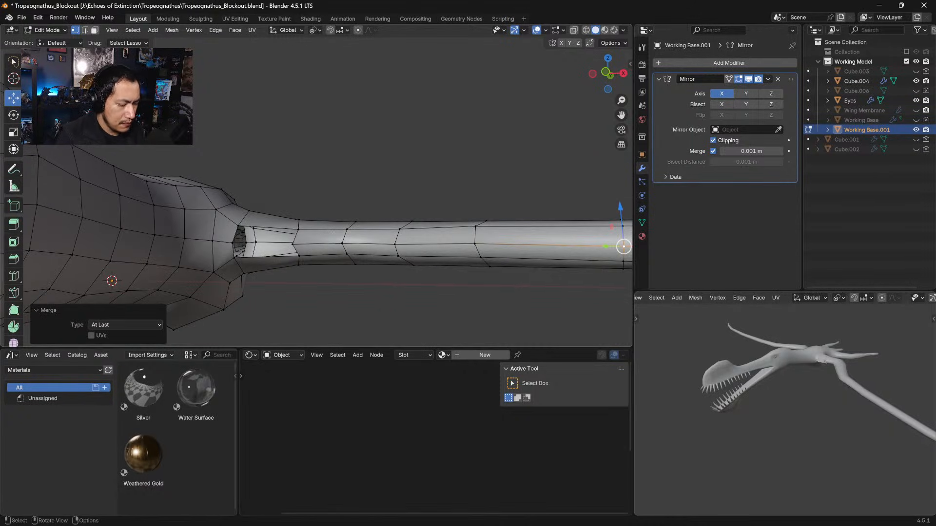
key(3)
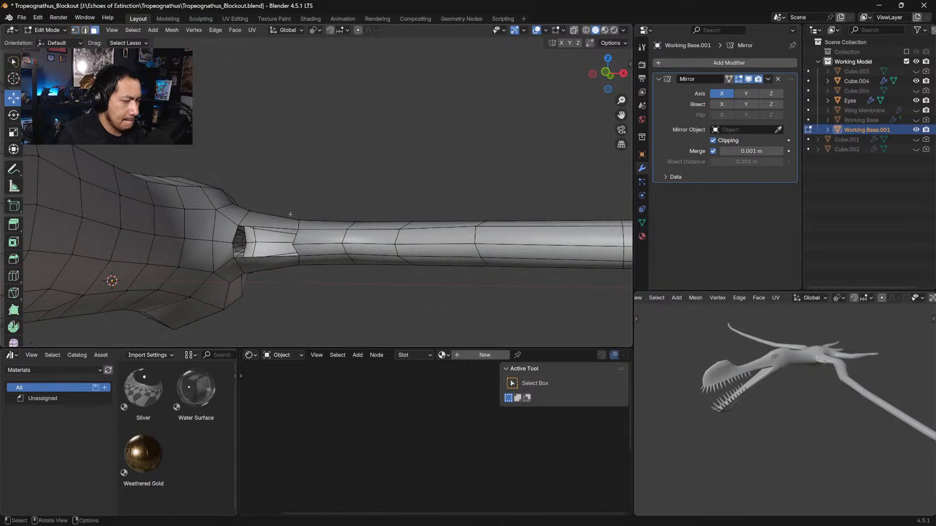
click(276, 225)
click(225, 228)
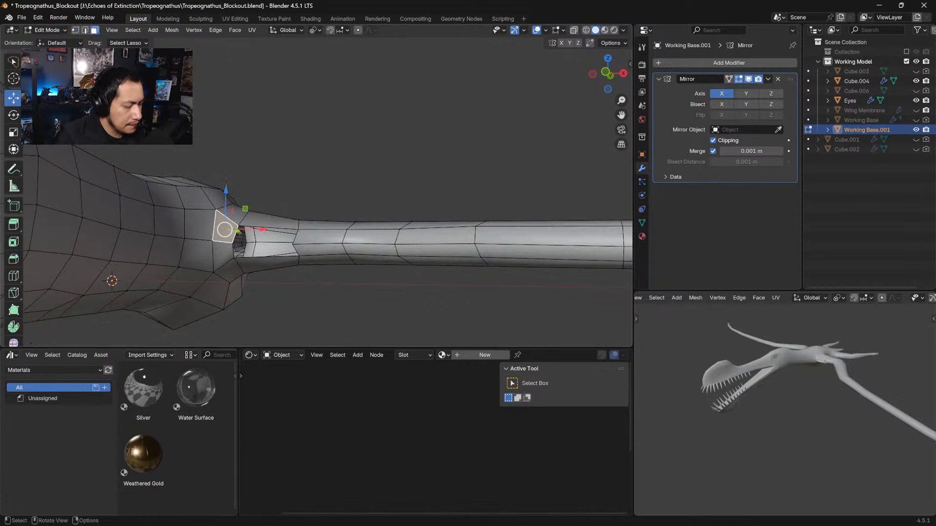
key(1)
click(238, 229)
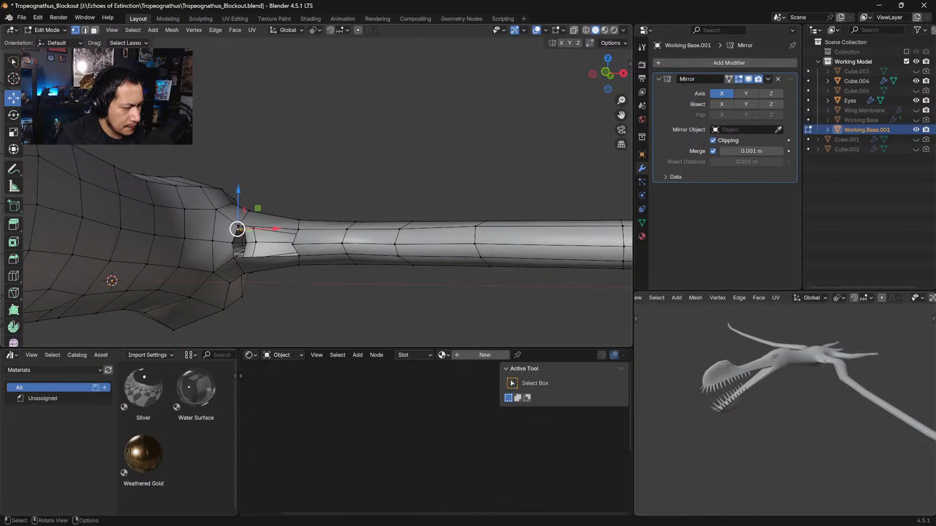
key(w)
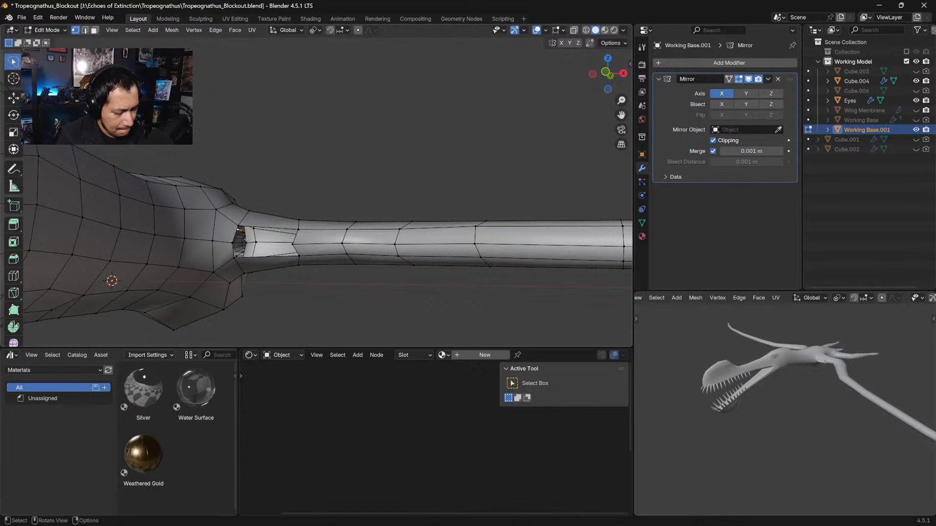
click(236, 235)
ctrl+click(291, 239)
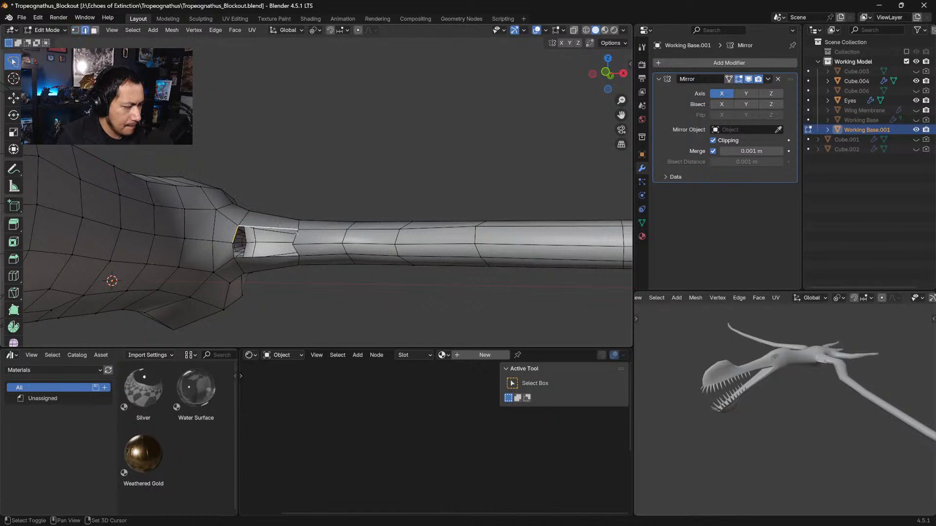
key(f)
Fill the lower half of the shoulder gap with a second face from its surrounding edges
click(297, 251)
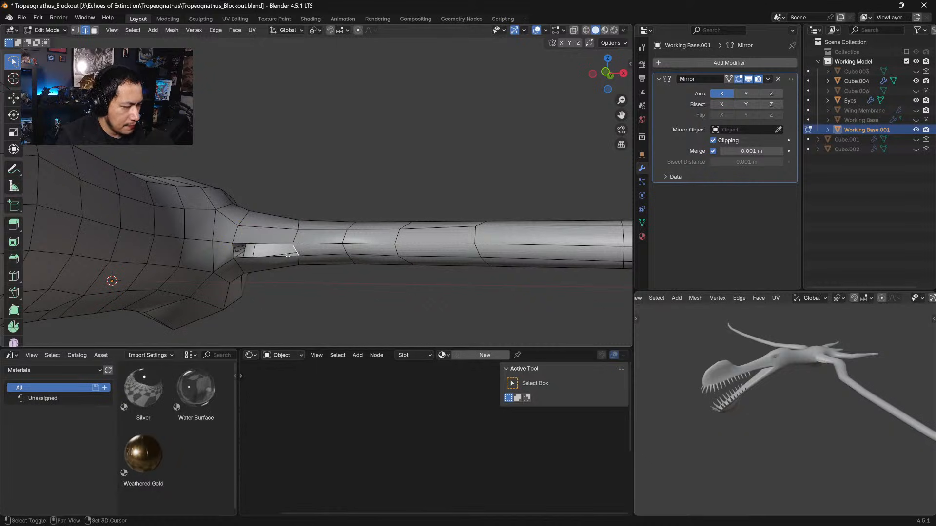
shift+click(271, 255)
shift+click(232, 250)
key(f)
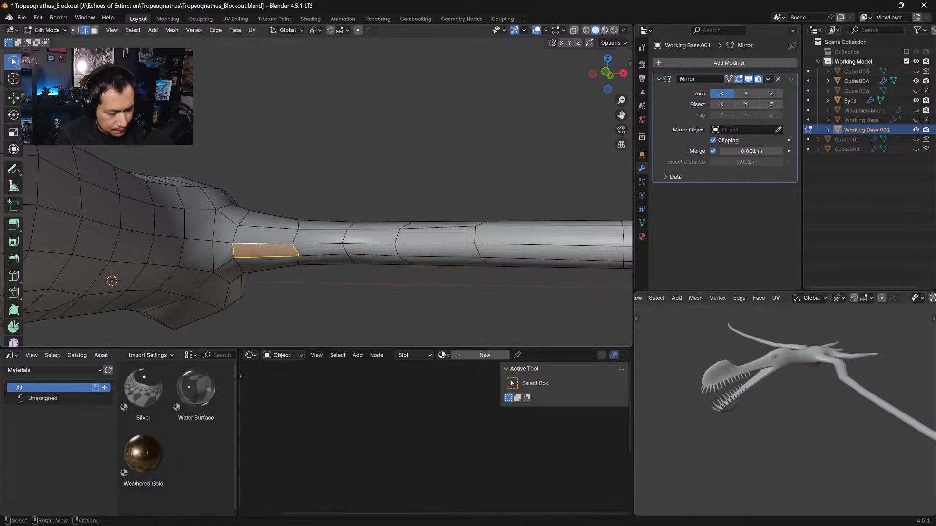
Extrude the two rear upper arm faces beside the elbow outward and move them about -0.007 m X, -0.015 m Y and 0.033 m Z
middle_drag(399, 233, 361, 203)
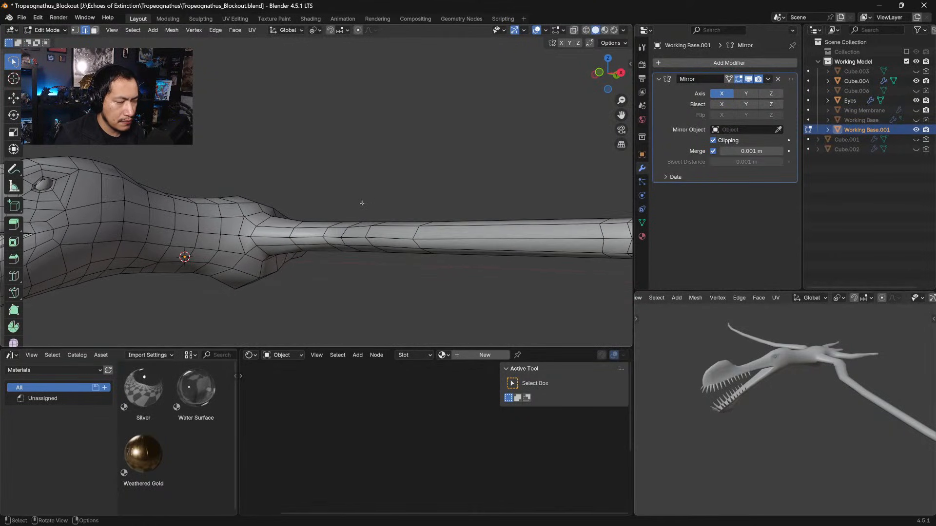
key(3)
click(393, 239)
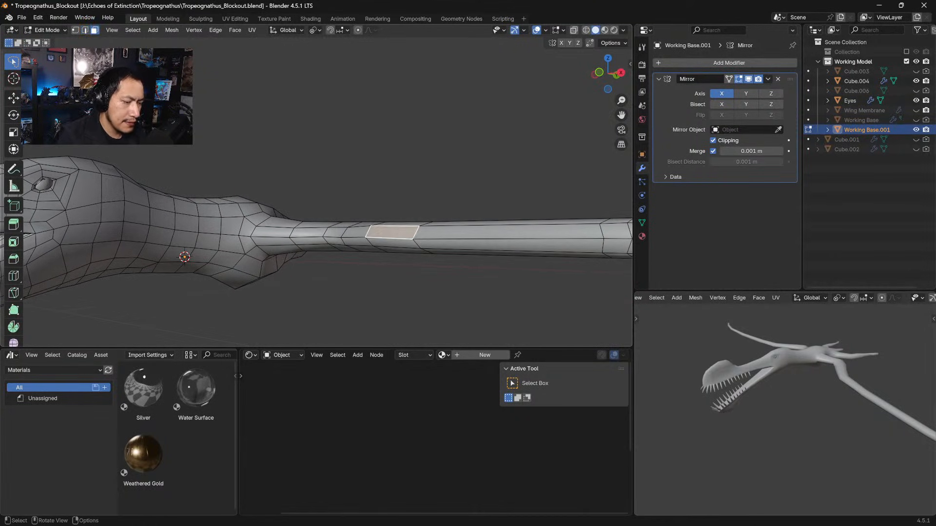
middle_drag(394, 244, 379, 257)
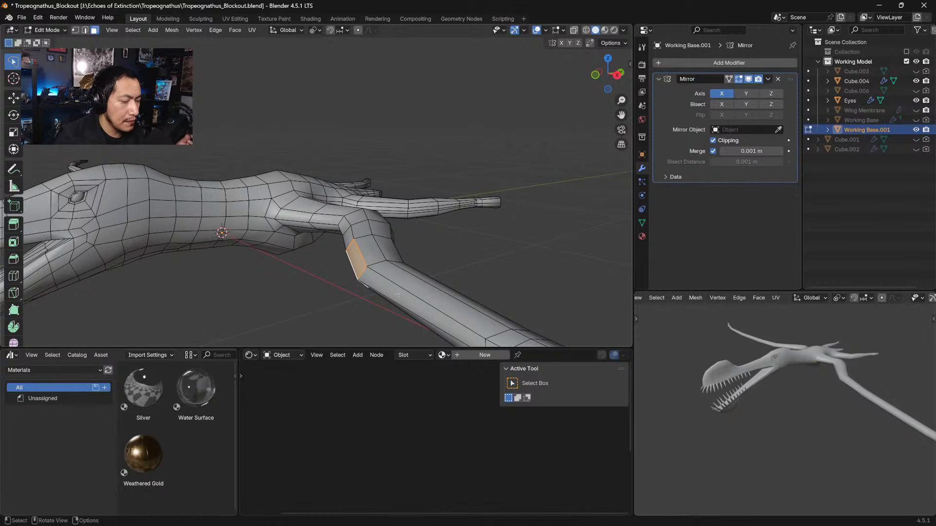
key(e)
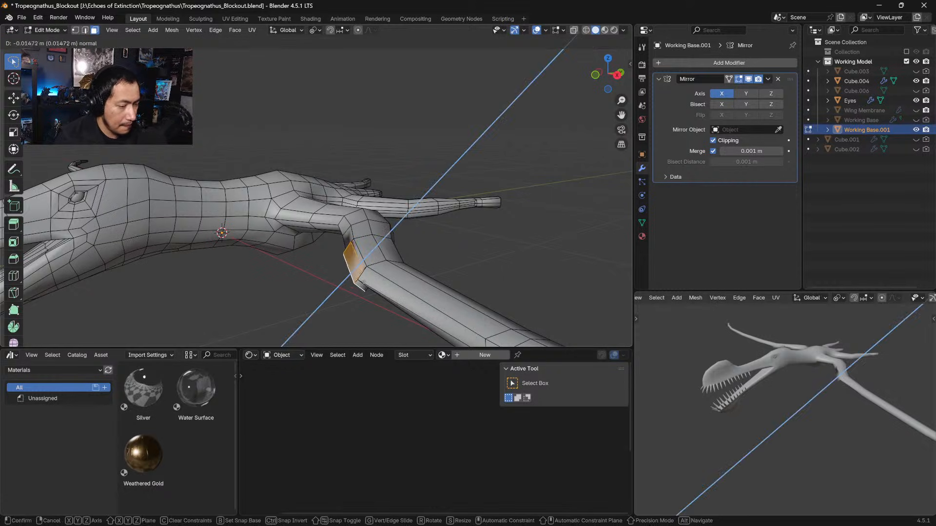
click(365, 266)
middle_drag(365, 267, 415, 276)
key(g)
click(333, 256)
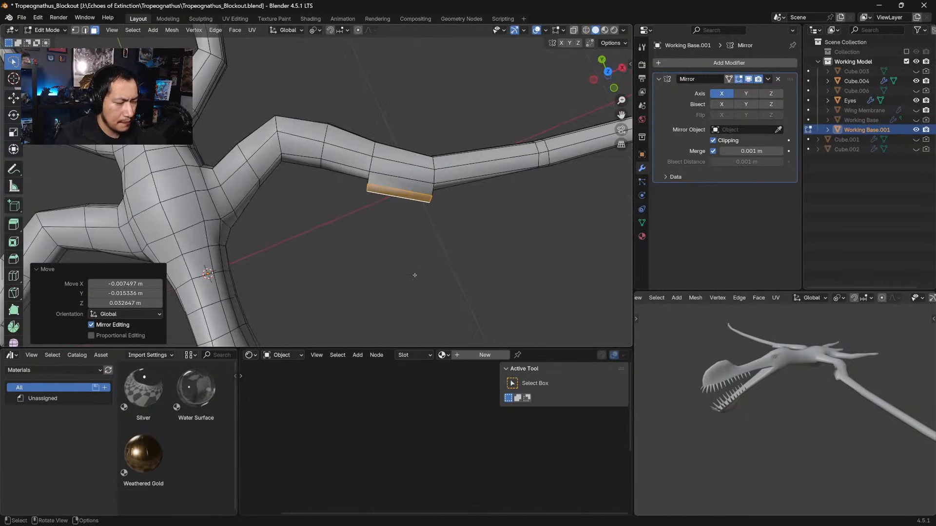
In top view, scale the extruded elbow faces uniformly to about 0.788
middle_drag(472, 235, 462, 248)
key(KP_7)
scroll(498, 262, up, 4)
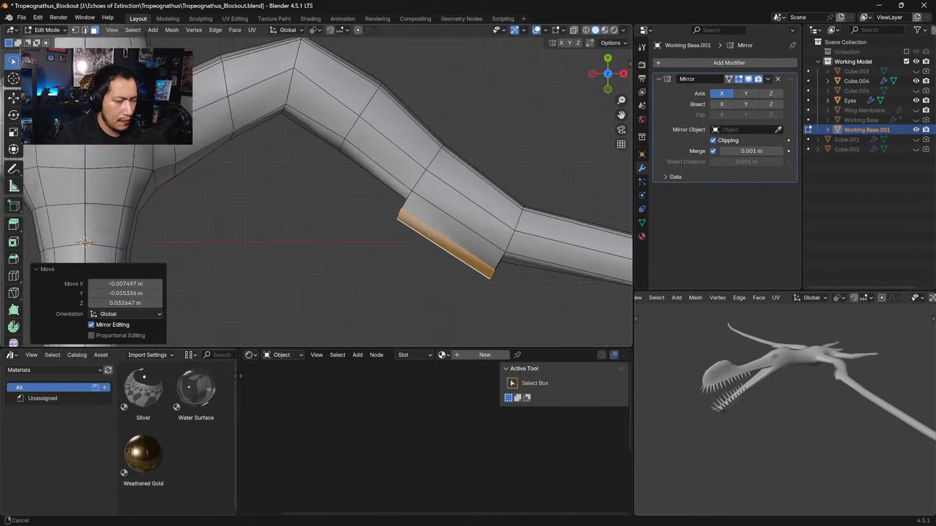
key(s)
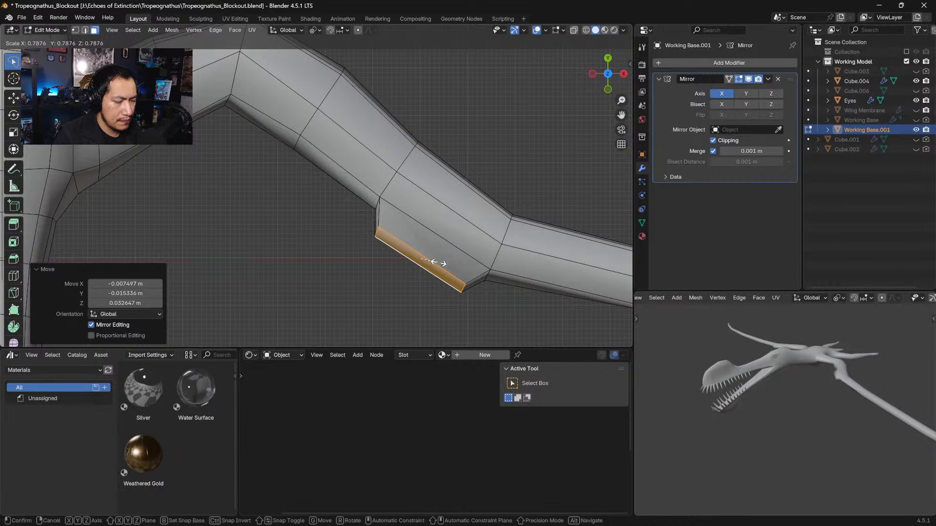
click(436, 259)
Move the extruded elbow faces about 0.013 m in X and 0.009 m in Y, and raise them about 0.003 m
key(g)
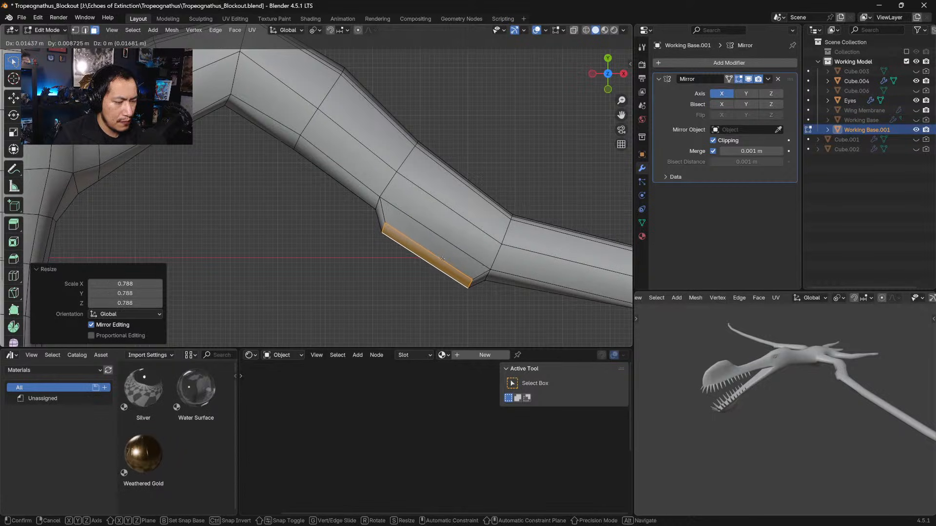
click(443, 259)
middle_drag(443, 259, 405, 152)
click(13, 98)
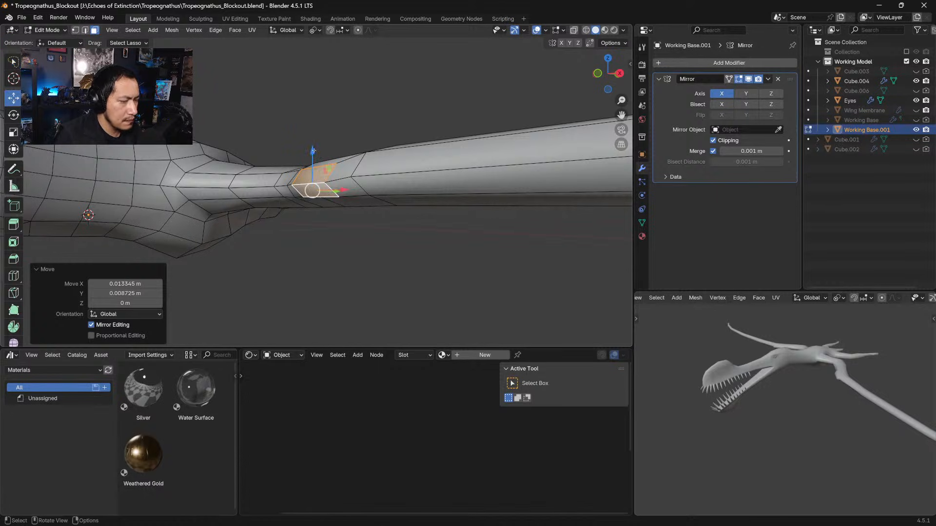
drag(313, 151, 311, 148)
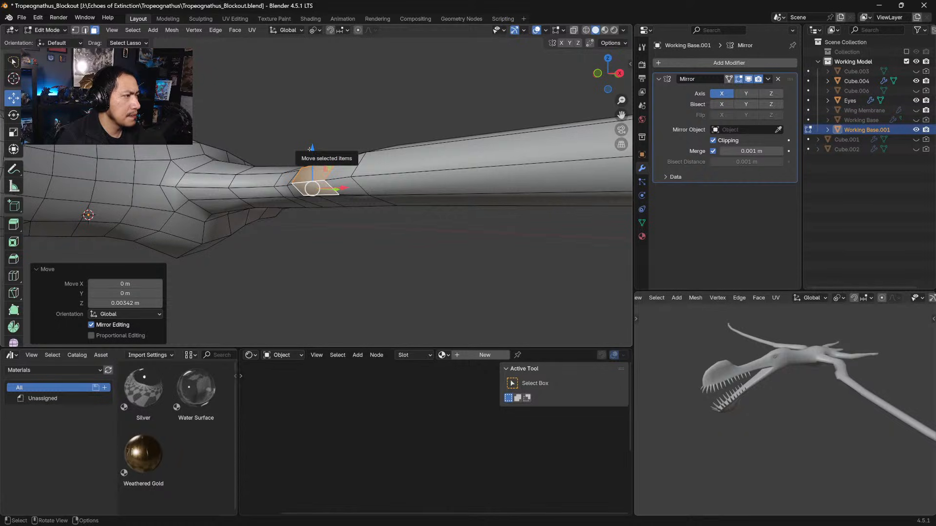
Inset the two end faces of the elbow extrusion on the forearm side with a thickness of about 0.009 m
middle_drag(312, 148, 393, 210)
click(393, 209)
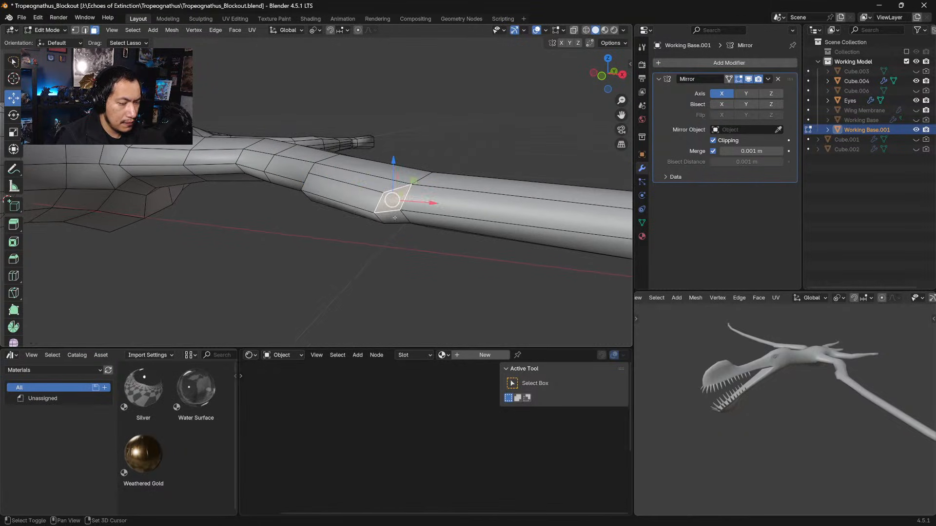
key(i)
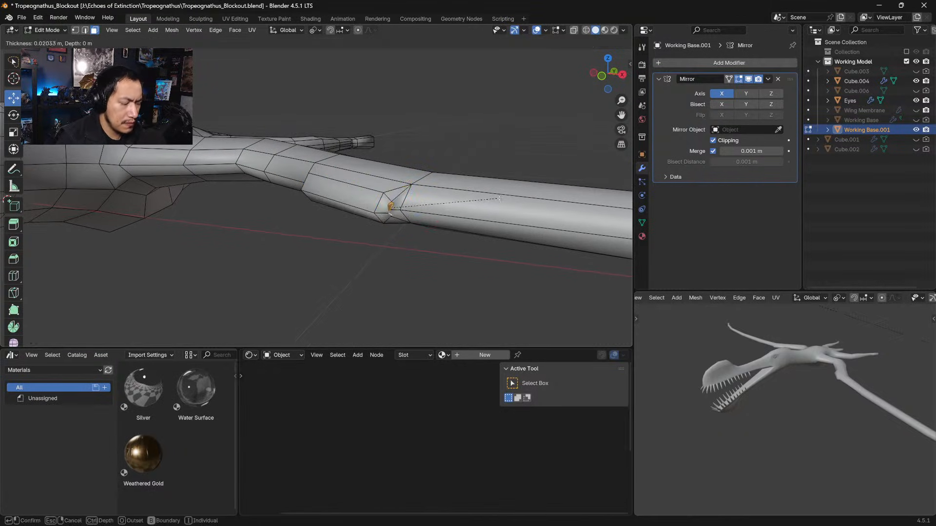
click(507, 201)
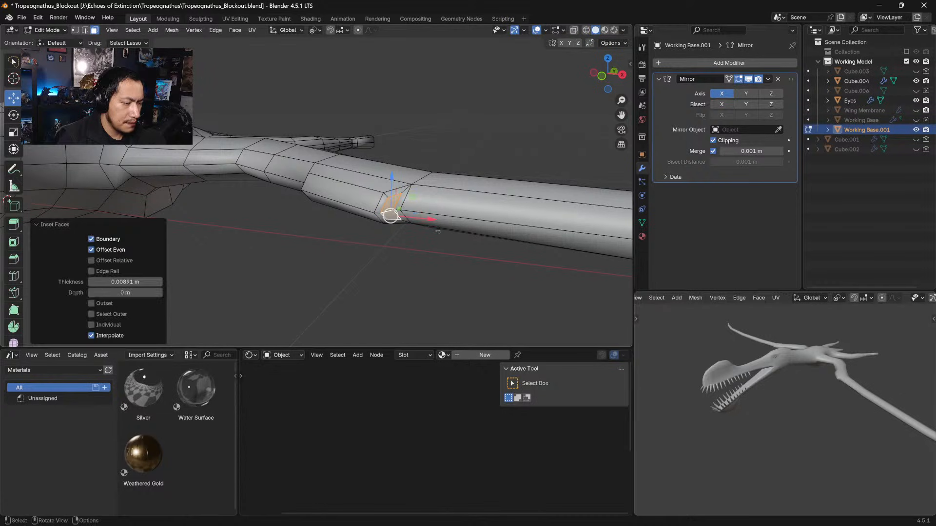
Move the inset faces about 0.013 m in X, -0.014 m in Y and -0.004 m in Z, and scale them to about 0.8
middle_drag(507, 201, 469, 243)
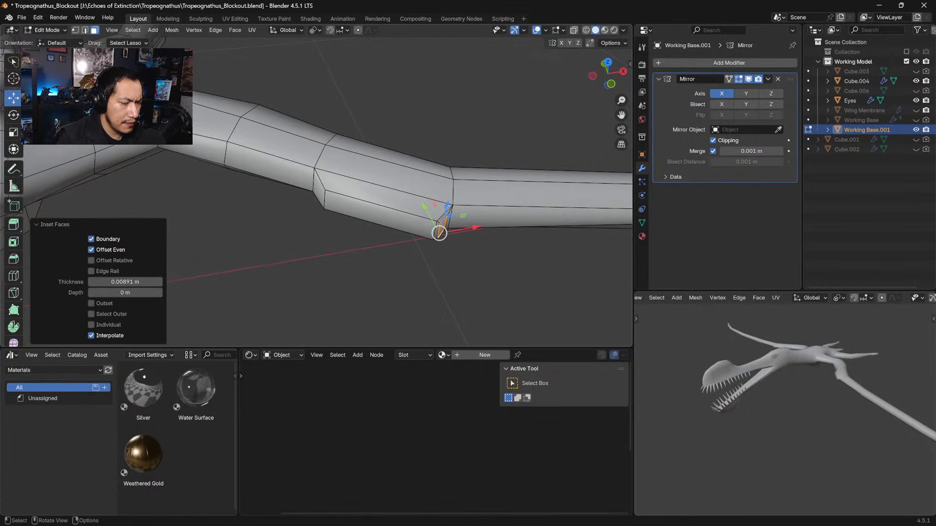
shift+middle_drag(448, 207, 390, 209)
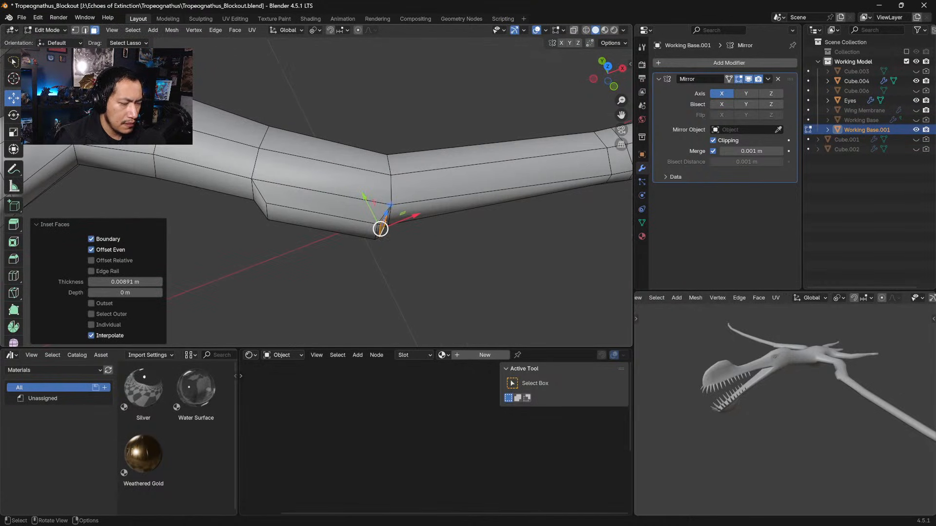
drag(380, 229, 387, 231)
key(s)
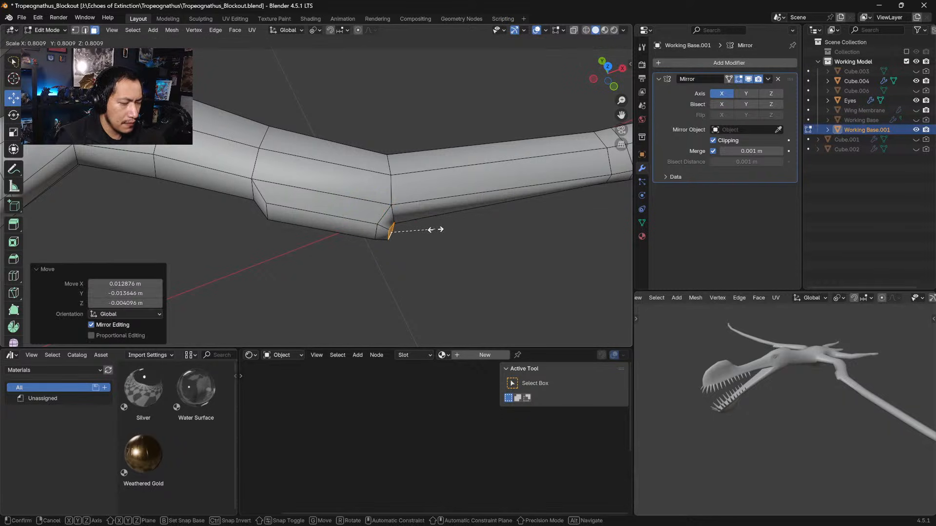
click(431, 231)
Nudge the scaled inset faces slightly back along X and slightly up along Z
middle_drag(431, 231, 397, 236)
scroll(430, 196, up, 5)
drag(450, 233, 445, 233)
drag(418, 199, 417, 194)
middle_drag(417, 194, 359, 213)
Move the forearm's rear corner vertex beside the elbow inset about 0.016 m in X and 0.009 m in Z
click(325, 256)
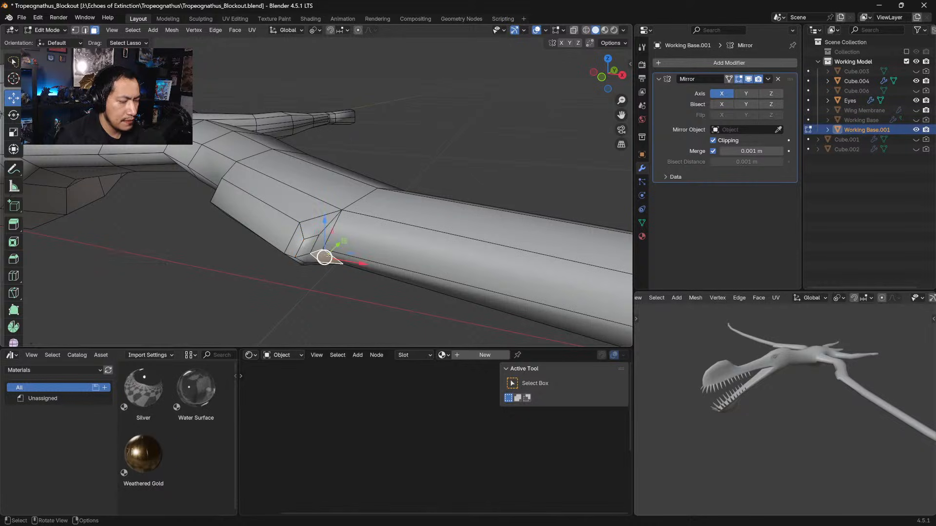
key(shift+2)
key(shift+3)
key(shift+1)
click(75, 30)
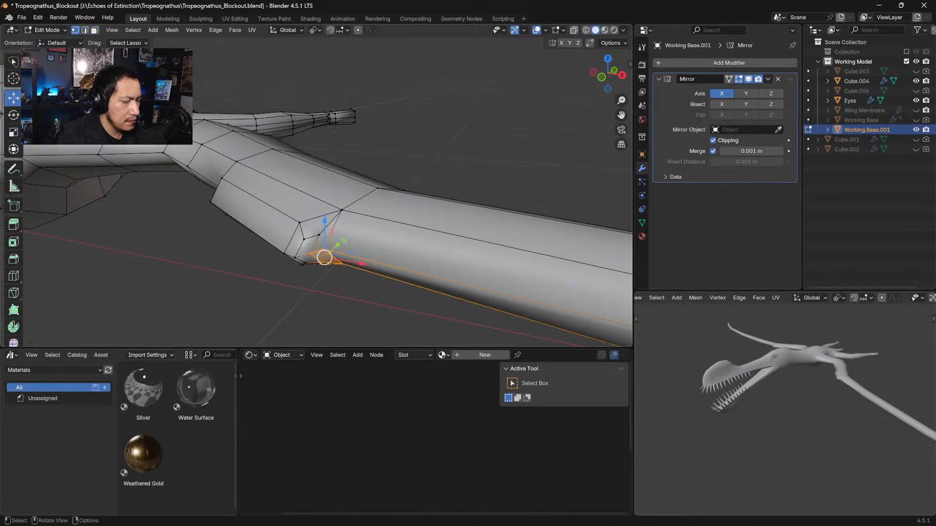
click(323, 250)
middle_drag(322, 249, 302, 254)
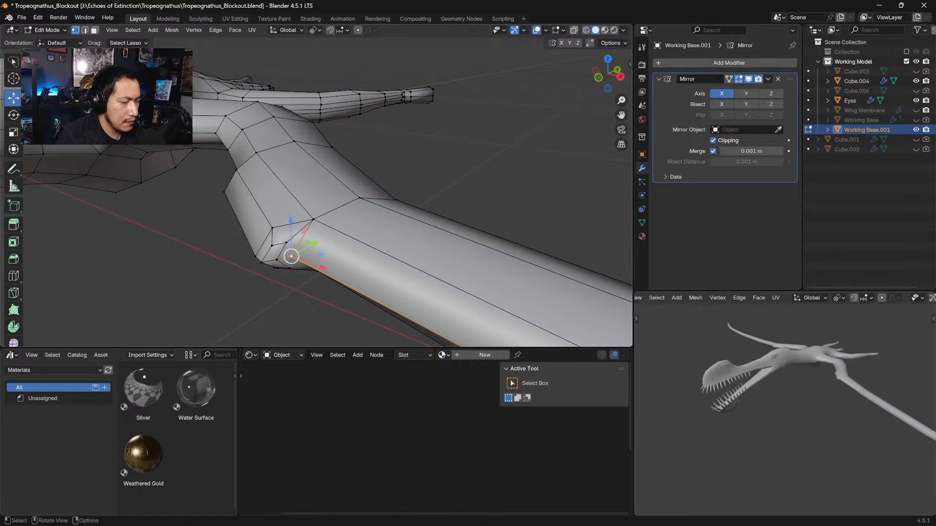
drag(315, 244, 328, 240)
Select the two small inset faces at the elbow and move them about 0.008 m along Y
key(3)
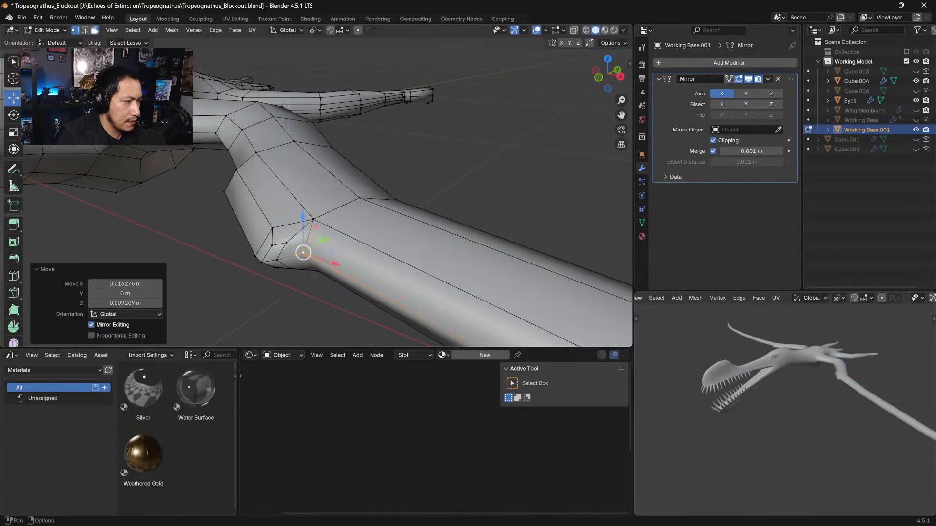
click(295, 253)
shift+click(288, 265)
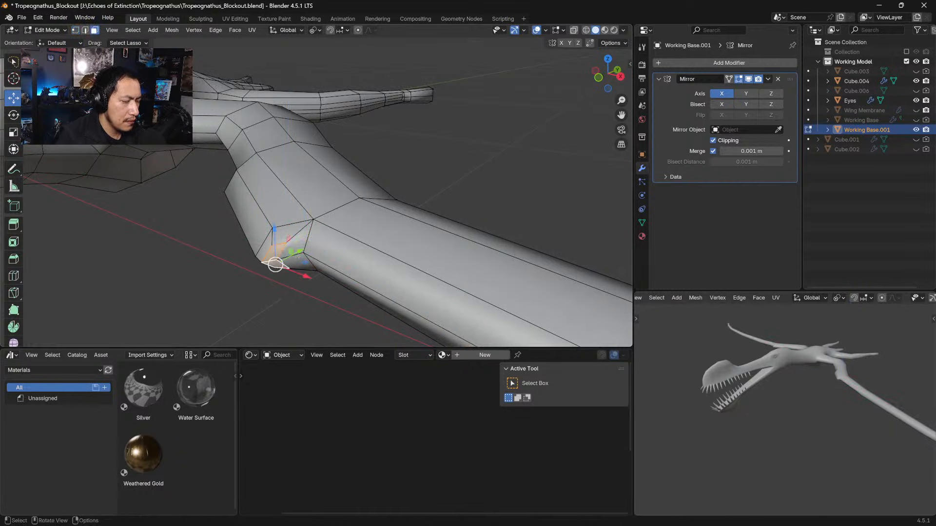
drag(304, 251, 296, 255)
Inspect the elbow from below and undo the last Y move and selection of the inset faces
middle_drag(296, 254, 287, 229)
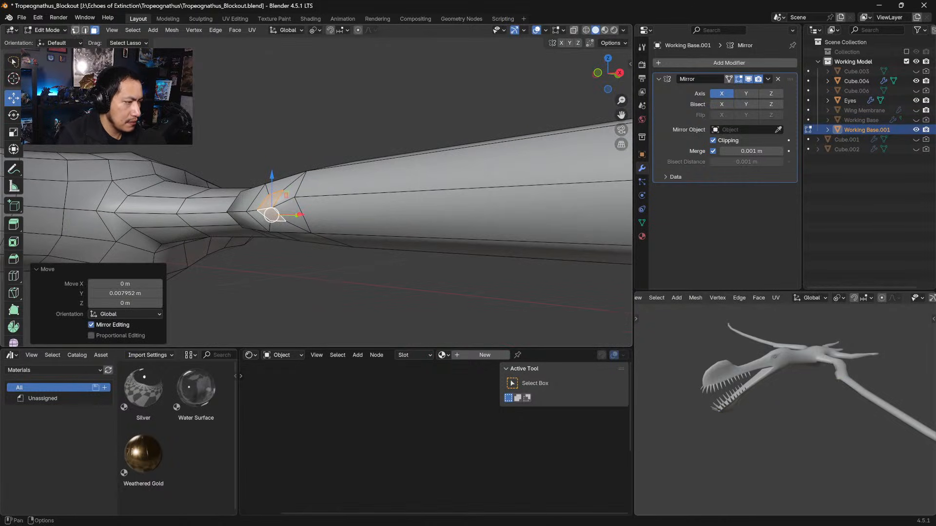
key(1)
middle_drag(276, 237, 332, 170)
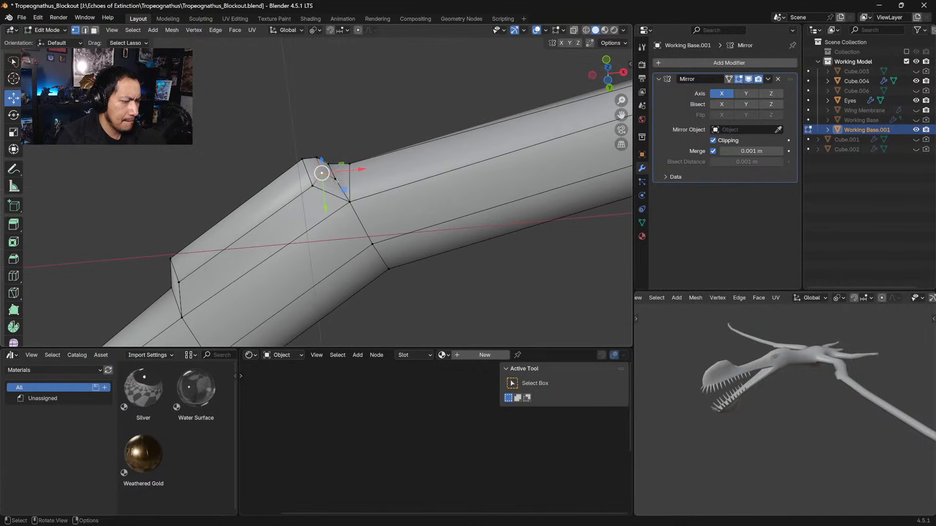
key(ctrl+z)
key(ctrl+z)
key(ctrl+z)
key(ctrl+z)
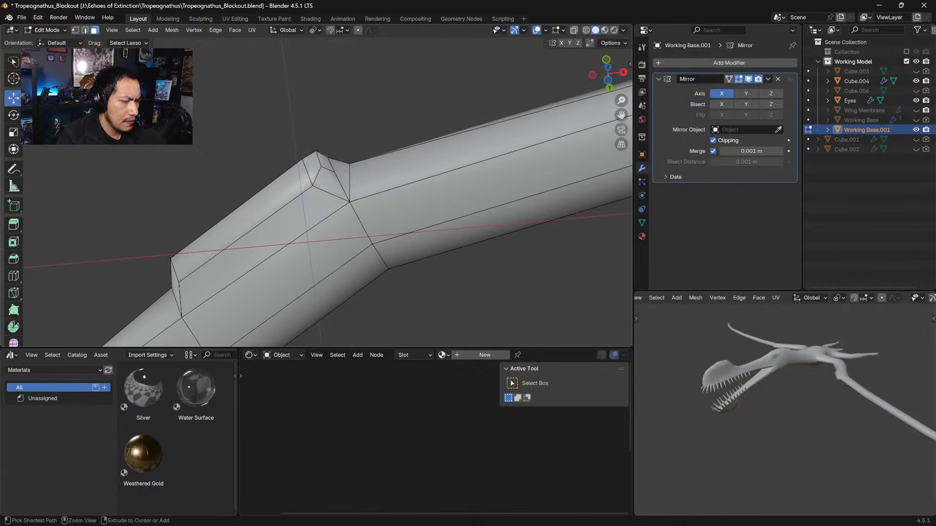
Select the two small inset faces at the wing joint and enlarge them slightly
click(324, 161)
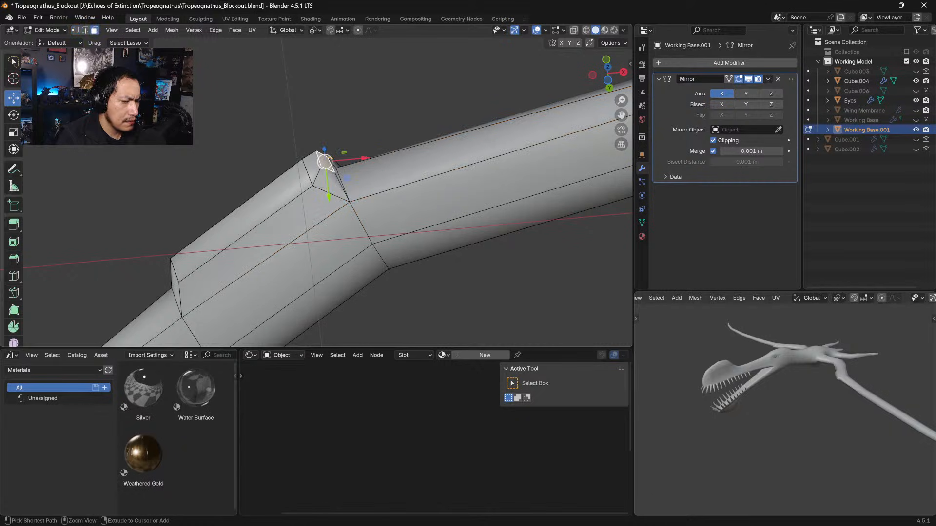
middle_drag(332, 155, 354, 198)
key(s)
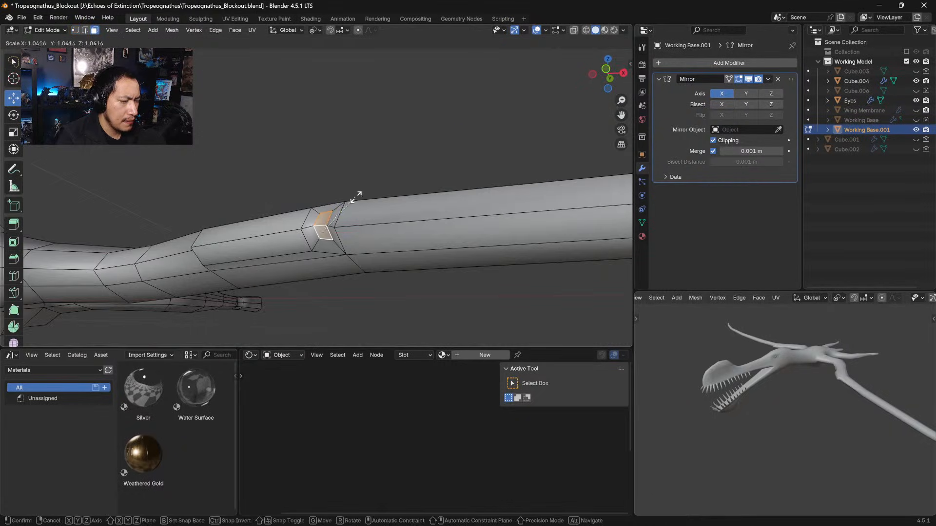
click(361, 177)
drag(344, 212, 345, 214)
key(s)
click(361, 206)
Reposition the individual corner vertices around the end of the joint protrusion to even out its outline
middle_drag(362, 206, 326, 259)
key(1)
click(317, 256)
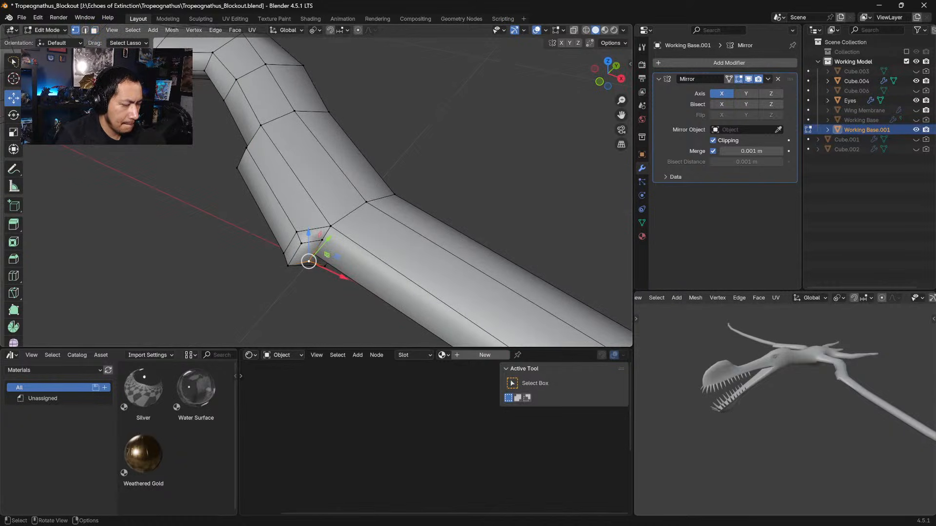
mouse_move(327, 255)
mouse_down()
mouse_move(294, 260)
mouse_move(333, 239)
mouse_up()
click(294, 269)
click(322, 238)
middle_drag(333, 238, 374, 114)
drag(359, 161, 341, 130)
click(360, 173)
click(347, 151)
Adjust the upper rim vertices where the joint protrusion meets the forearm
middle_drag(341, 130, 299, 262)
click(286, 237)
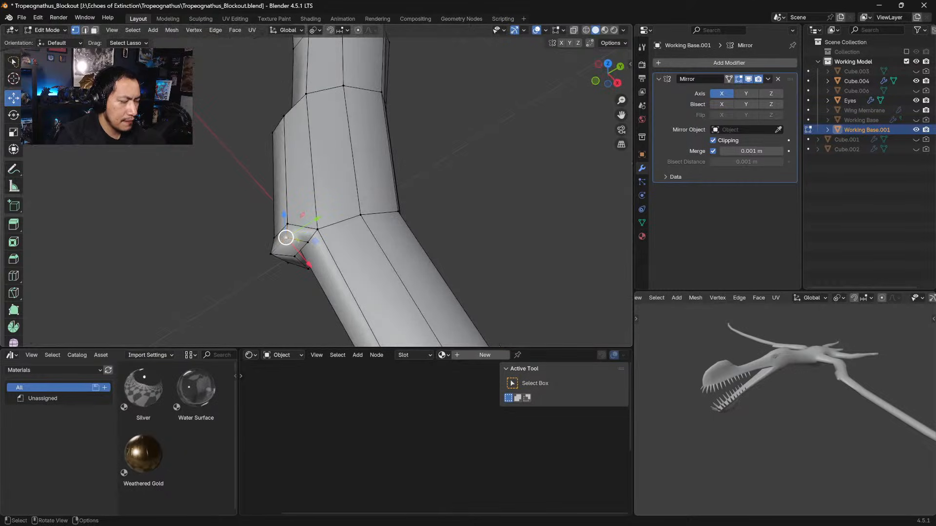
drag(286, 237, 279, 238)
click(316, 230)
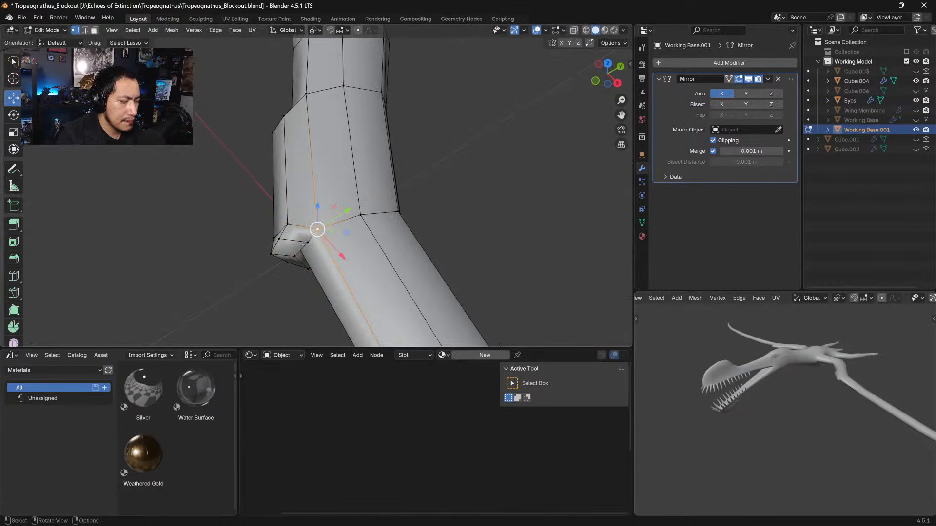
middle_drag(306, 241, 299, 203)
drag(314, 215, 271, 242)
click(304, 224)
click(289, 242)
click(262, 243)
Move the vertex between the protrusion's end faces about 0.007 m in X, 0.002 m in Y and 0.003 m in Z
middle_drag(291, 243, 336, 239)
click(310, 231)
drag(309, 231, 316, 228)
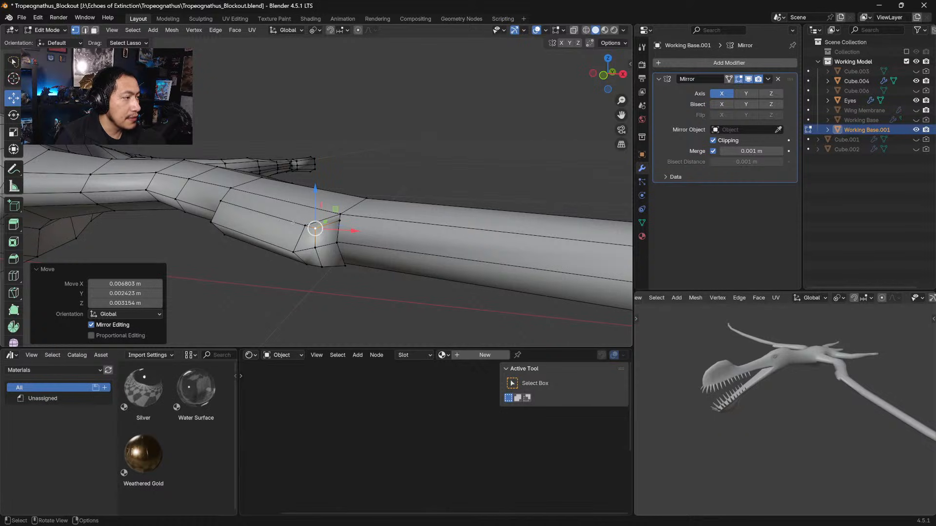
Select the two end faces of the joint protrusion and scale them up to about 1.25
middle_drag(333, 220, 396, 173)
click(95, 29)
click(310, 223)
shift+click(337, 252)
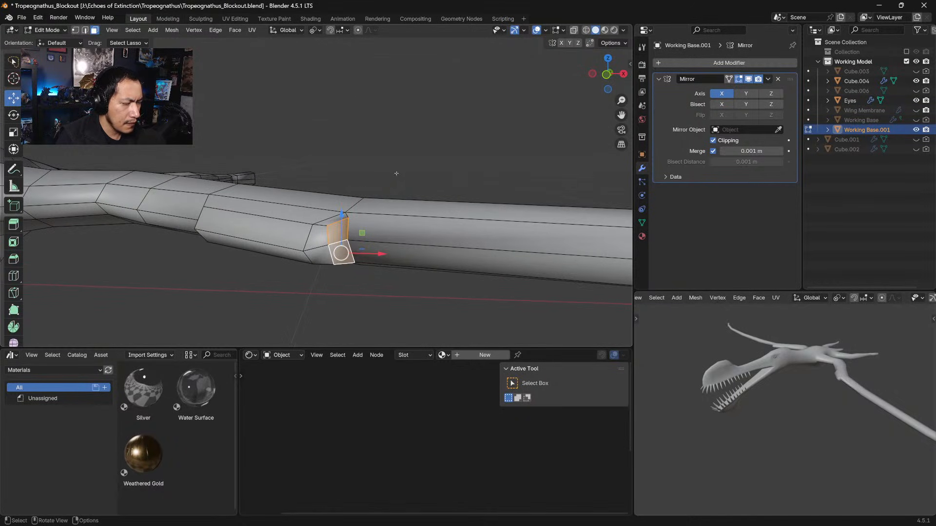
middle_drag(372, 216, 377, 234)
key(s)
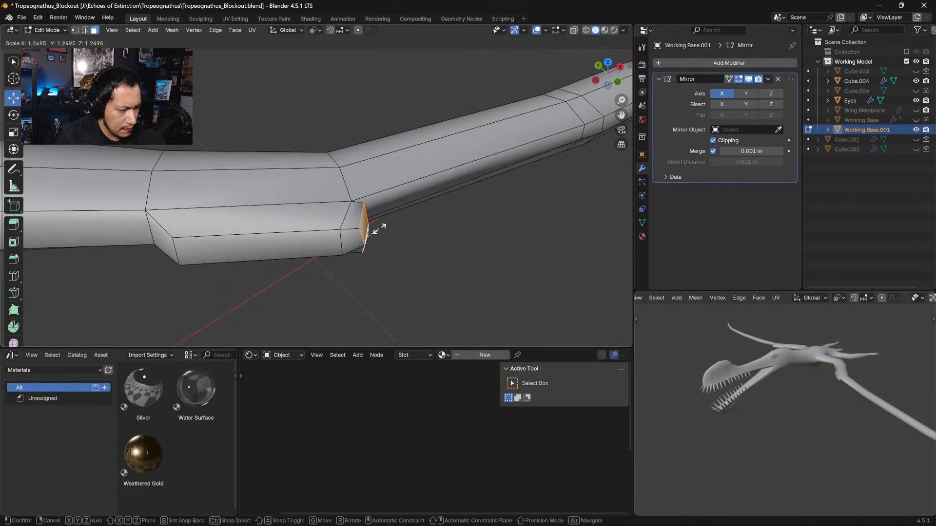
click(378, 229)
Inset the two end faces about 0.011 m and move the inset outward about 0.009 m in X and -0.008 m in Y
key(i)
key(Escape)
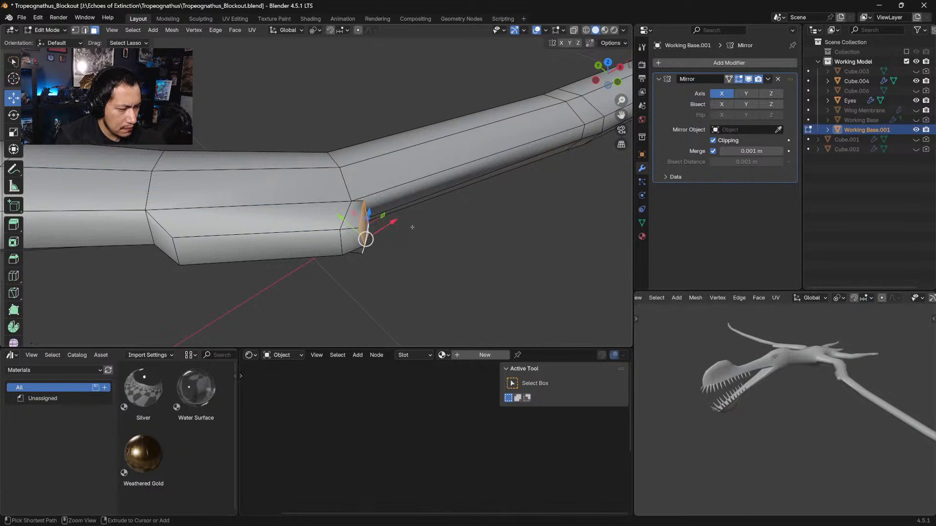
key(i)
click(403, 229)
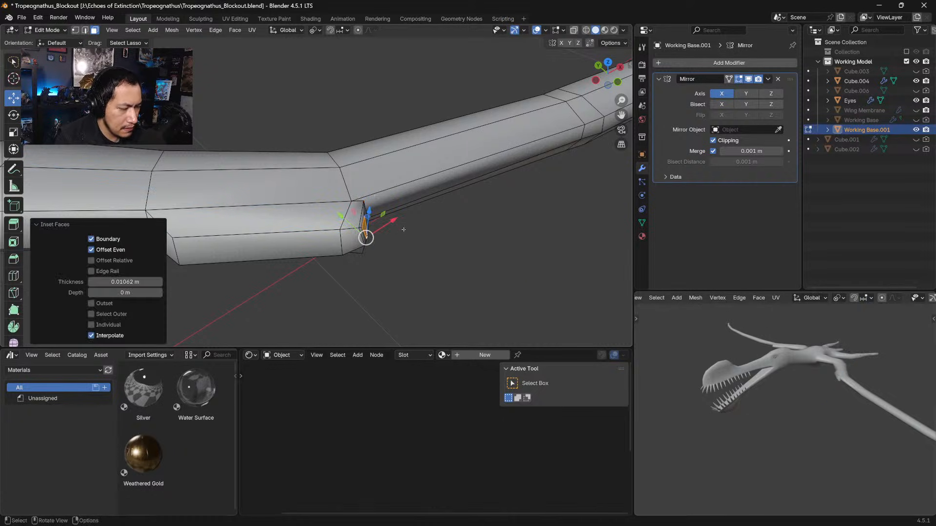
drag(366, 237, 373, 236)
middle_drag(373, 237, 270, 203)
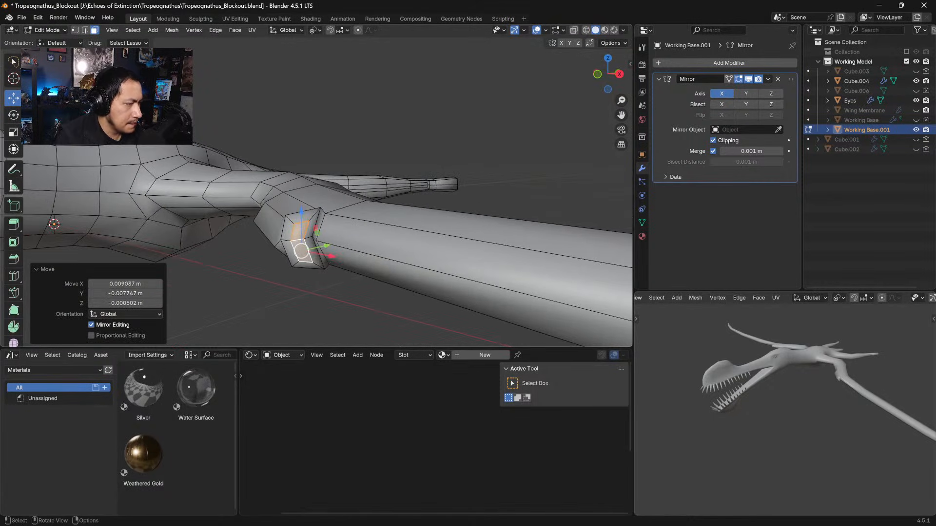
click(14, 150)
drag(302, 226, 299, 249)
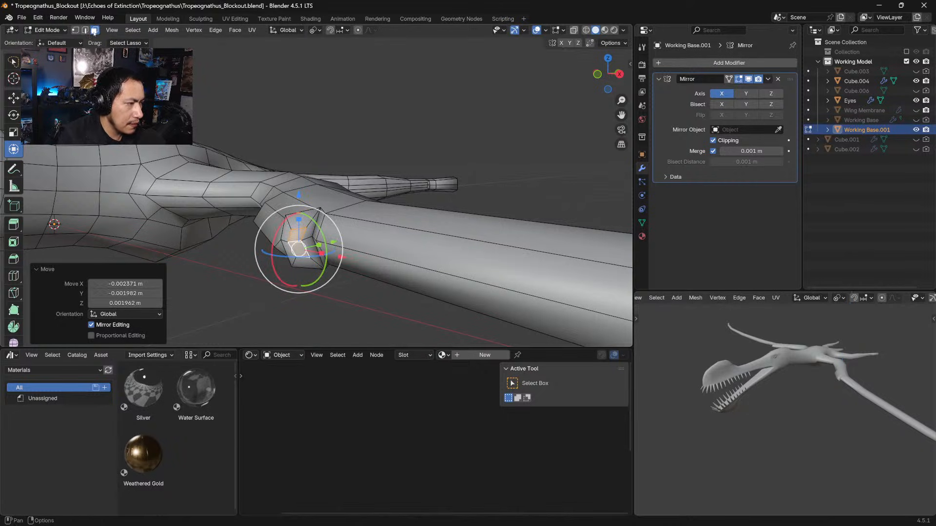
Extrude the middle face at the joint's end about 0.13 m to form the first finger
click(306, 217)
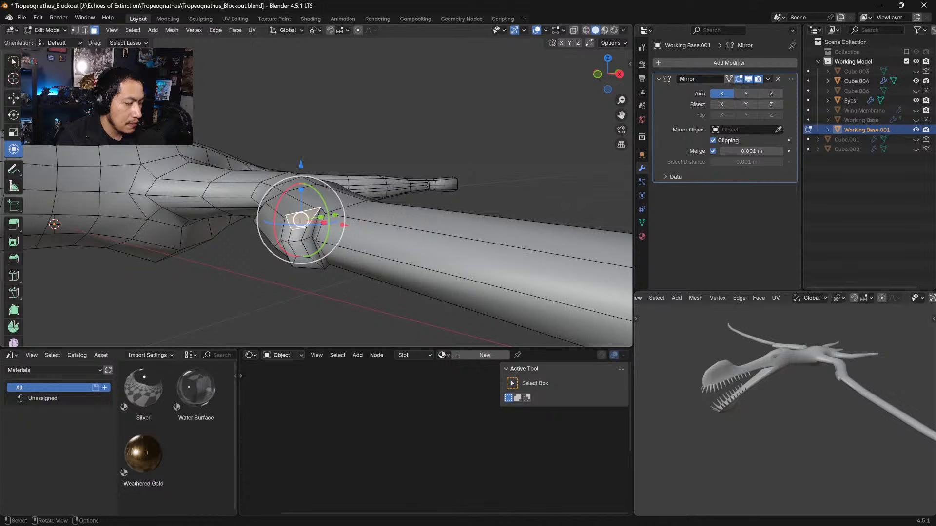
shift+click(307, 255)
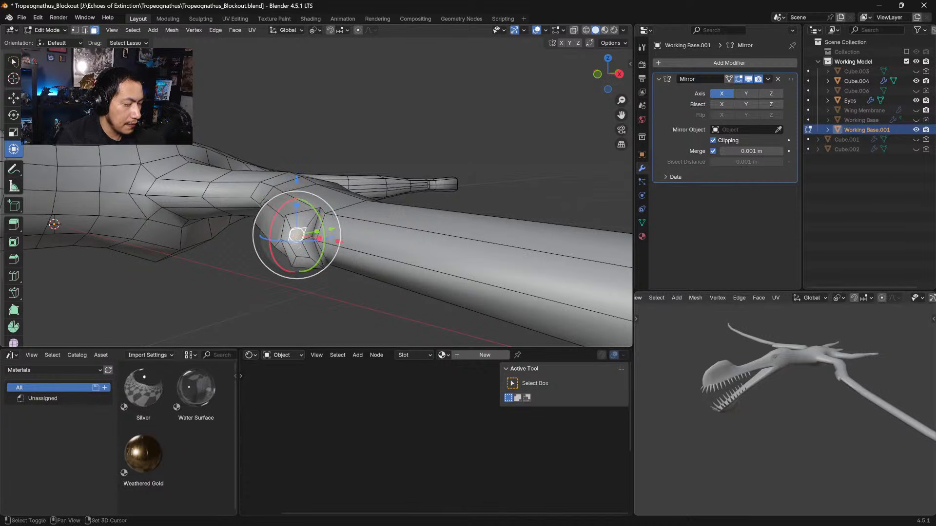
middle_drag(299, 235, 394, 274)
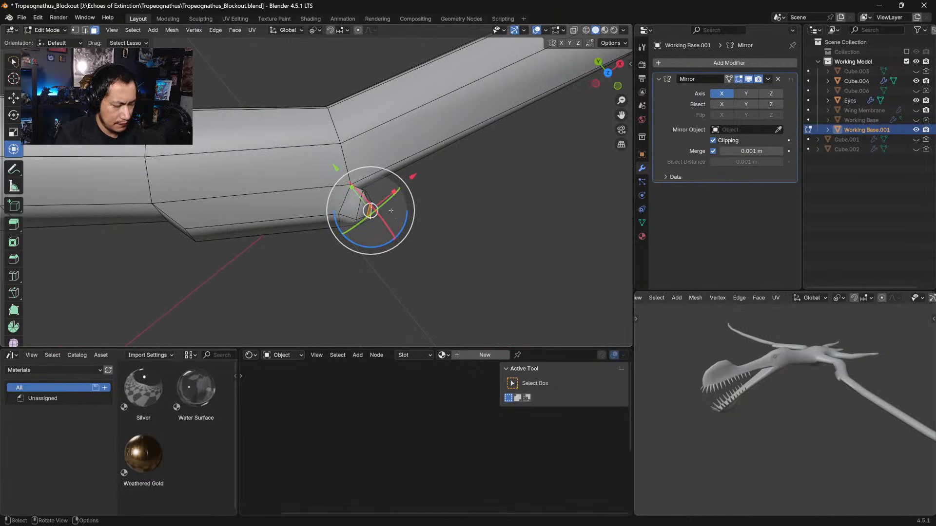
key(e)
click(472, 214)
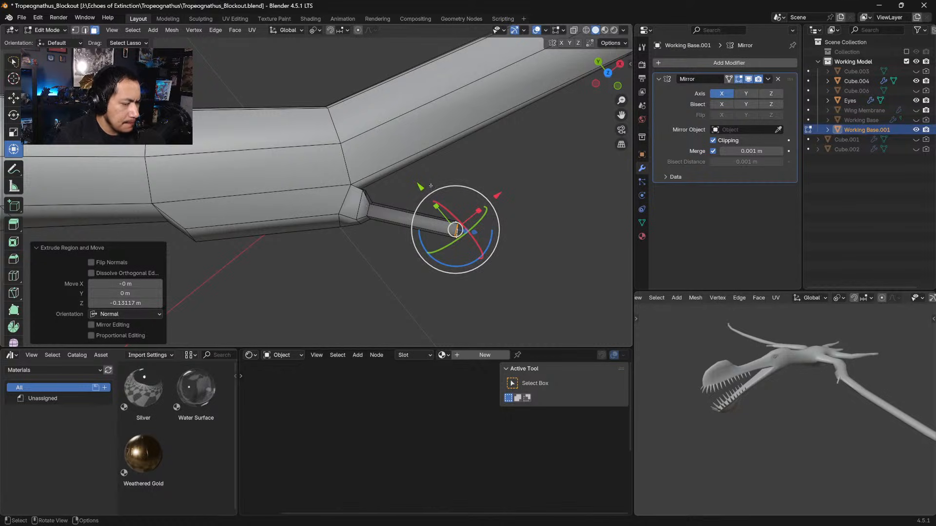
Extrude the upper face beside the first finger about 0.10 m and scale its tip to 0.902
middle_drag(460, 174, 298, 130)
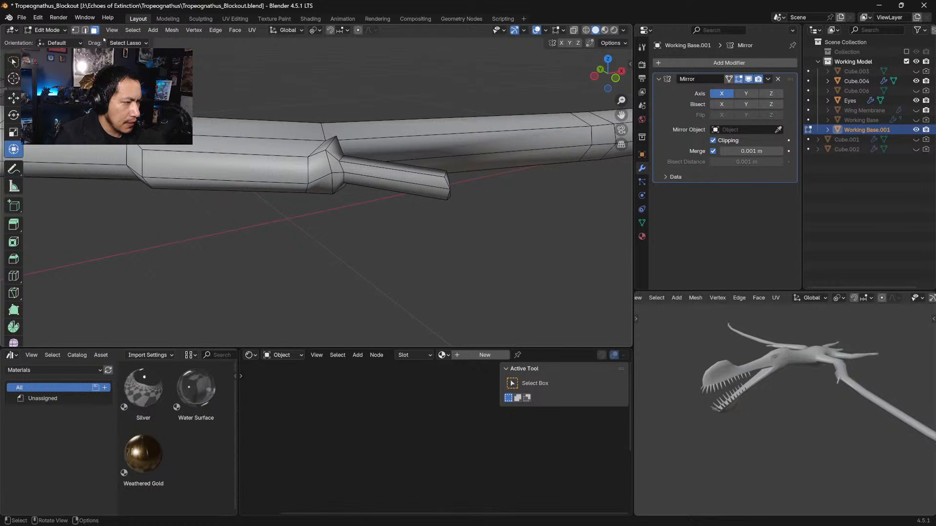
click(337, 149)
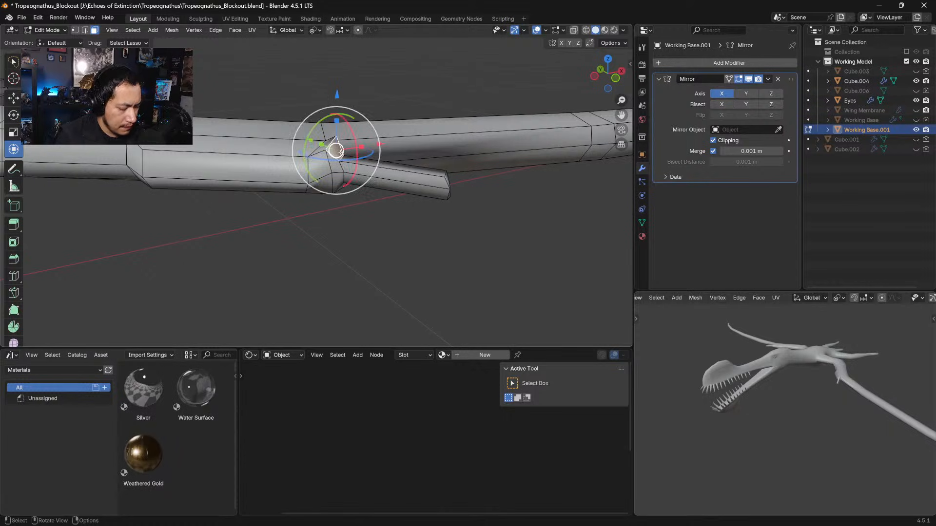
key(e)
click(404, 100)
key(s)
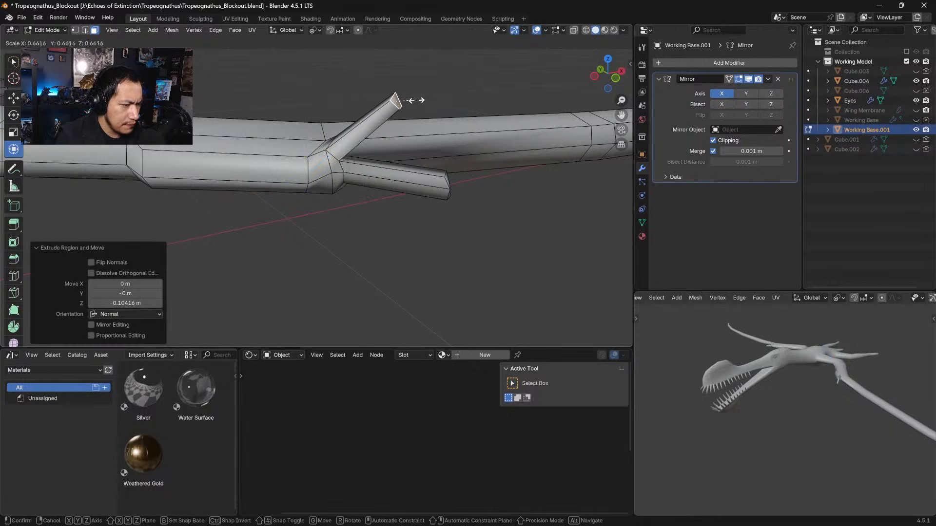
click(414, 102)
key(g)
key(g)
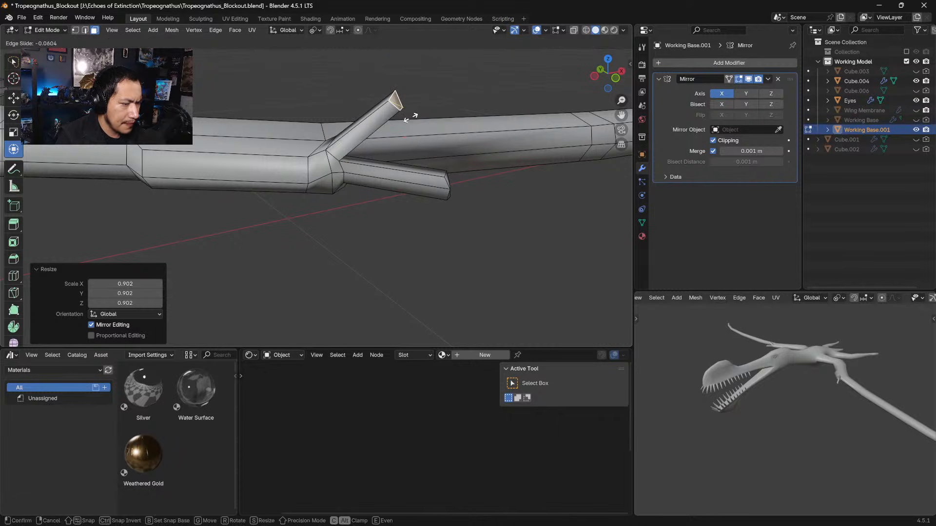
right_click(411, 118)
Move the second finger's tip down beside the first finger and rotate it about 42°
middle_drag(409, 118, 396, 97)
key(g)
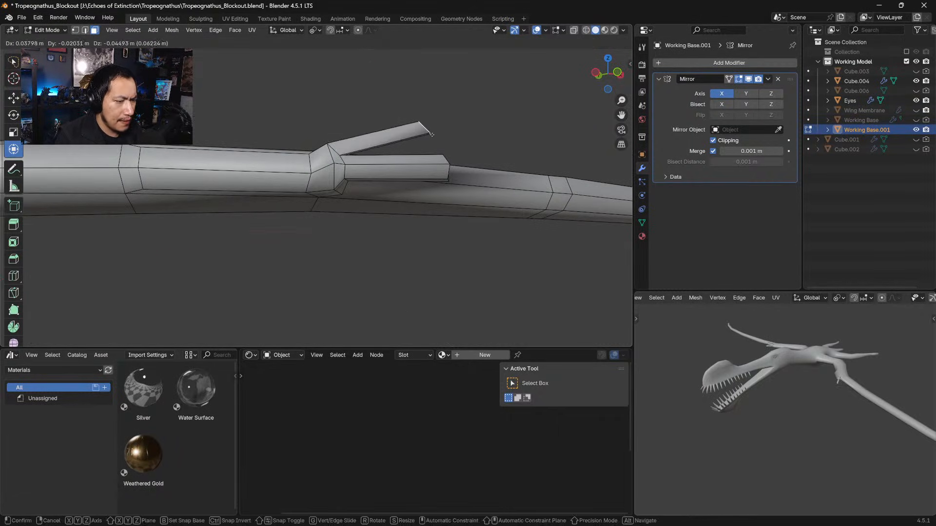
click(431, 134)
key(r)
click(436, 133)
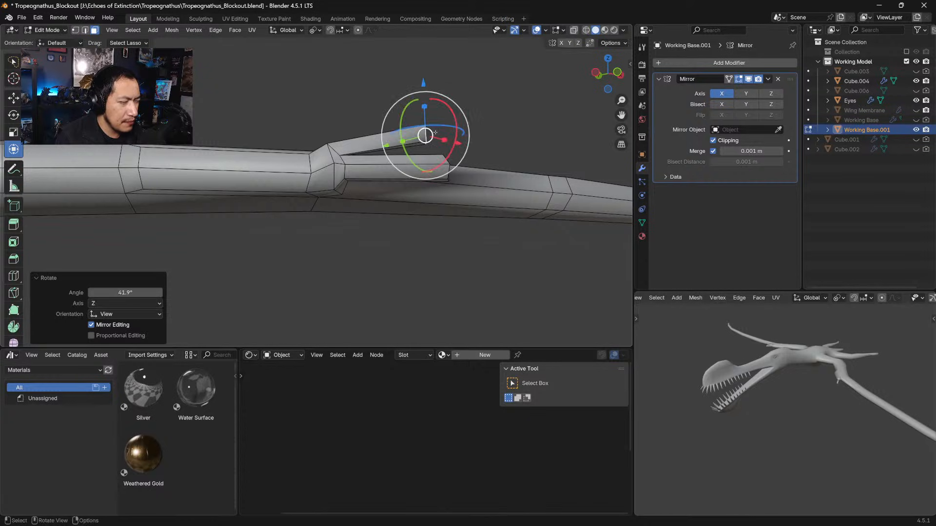
key(g)
click(431, 138)
Extrude the underside face into a third finger, scale its tip to 0.569 and shift it about 0.018 m in X
middle_drag(432, 137, 278, 97)
click(343, 185)
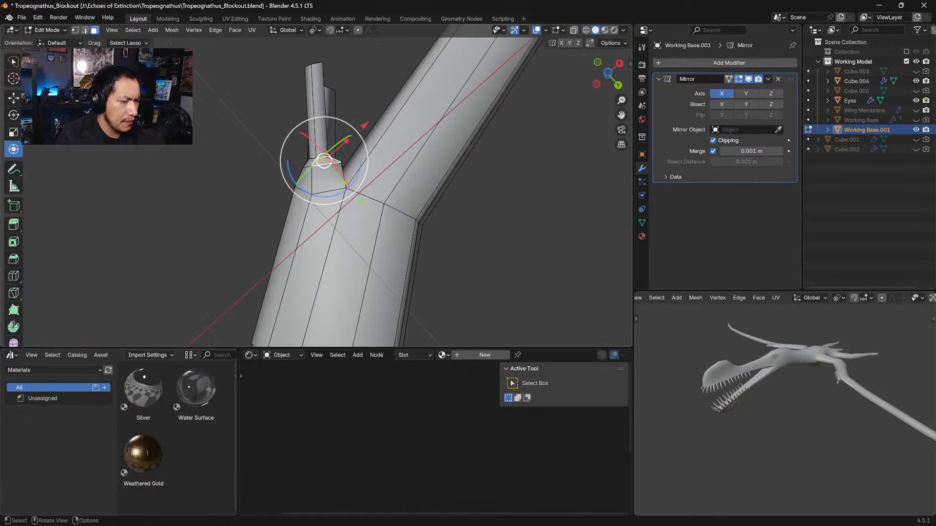
shift+middle_drag(336, 144, 361, 203)
key(e)
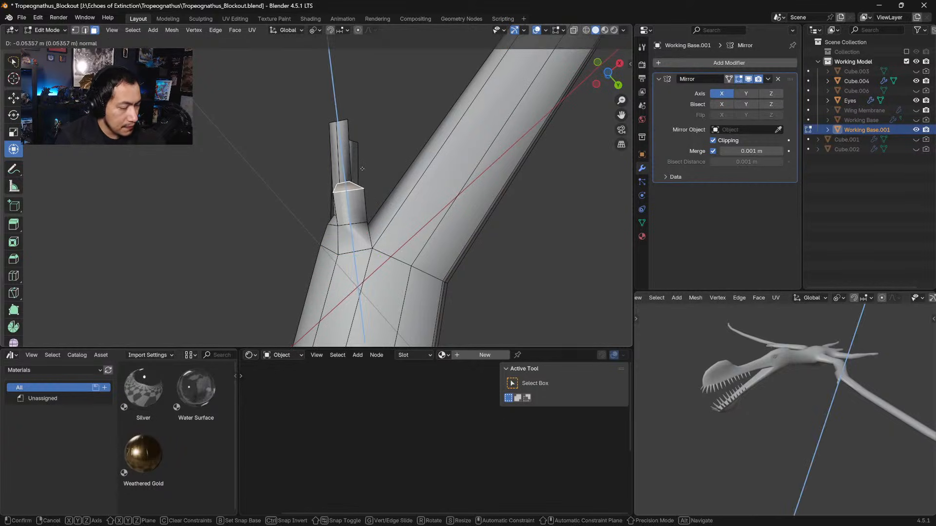
click(373, 119)
key(s)
click(374, 127)
key(g)
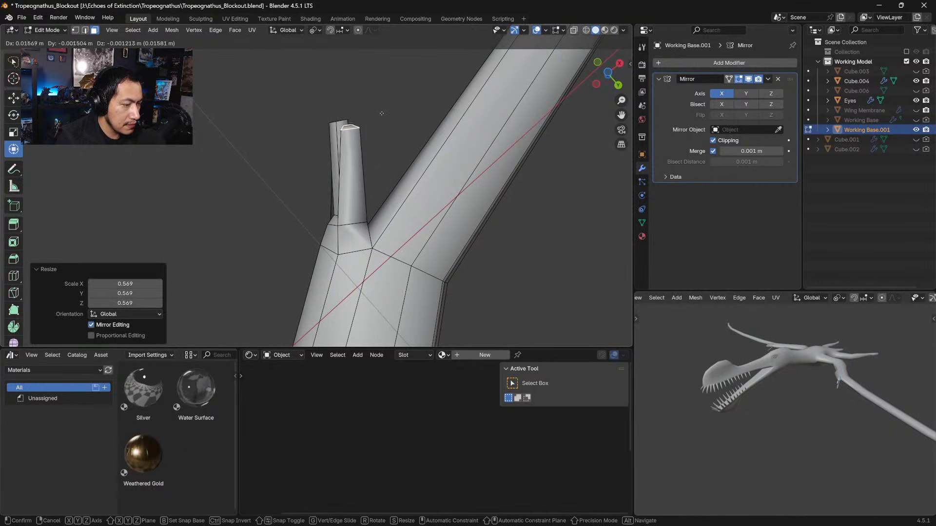
click(379, 109)
Bring the third finger's tip about 0.064 m along Z toward the other fingers, then rotate and enlarge it to match them
middle_drag(379, 108, 364, 173)
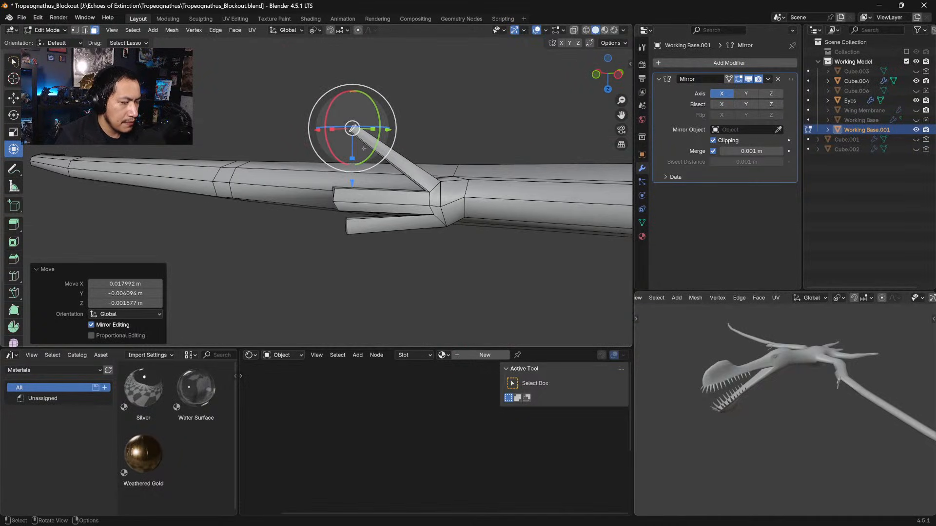
key(s)
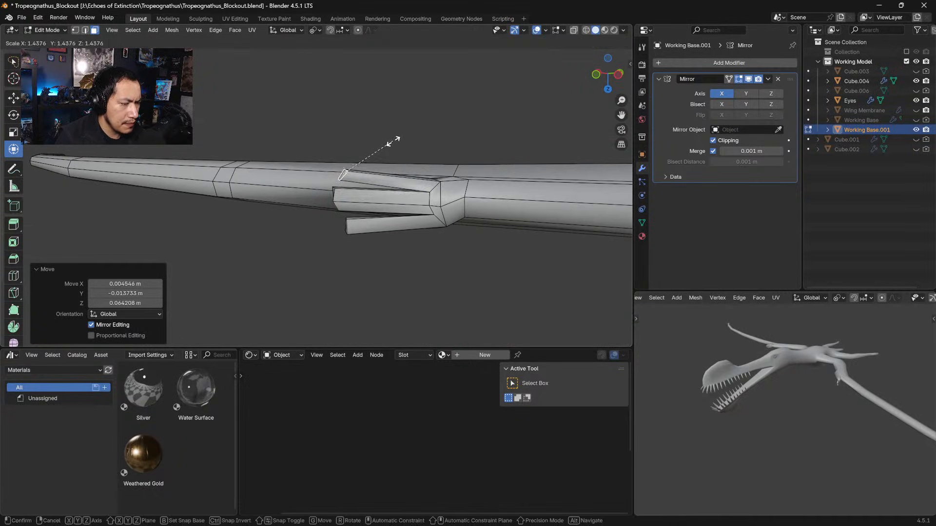
click(391, 140)
key(r)
click(379, 120)
key(s)
key(g)
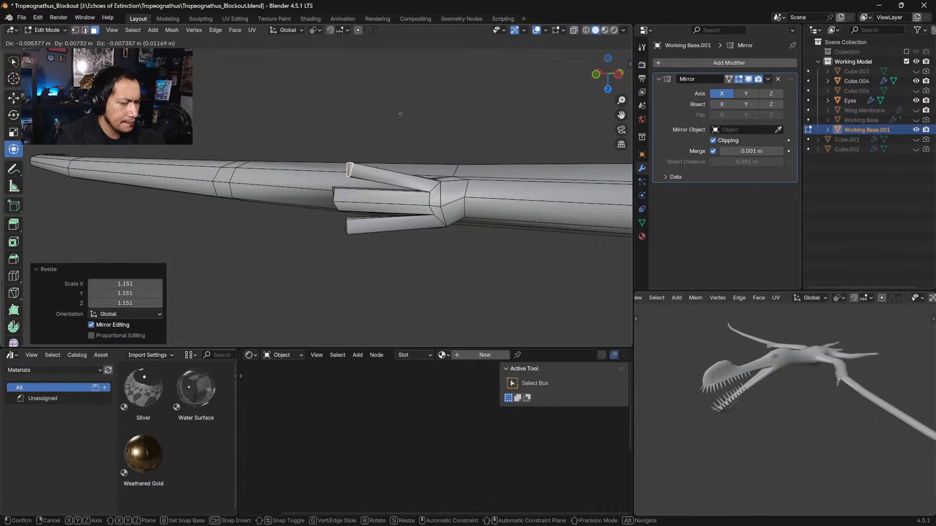
click(394, 116)
Switch to Sculpt Mode, undo the trial stroke and activate the Grab brush
click(49, 30)
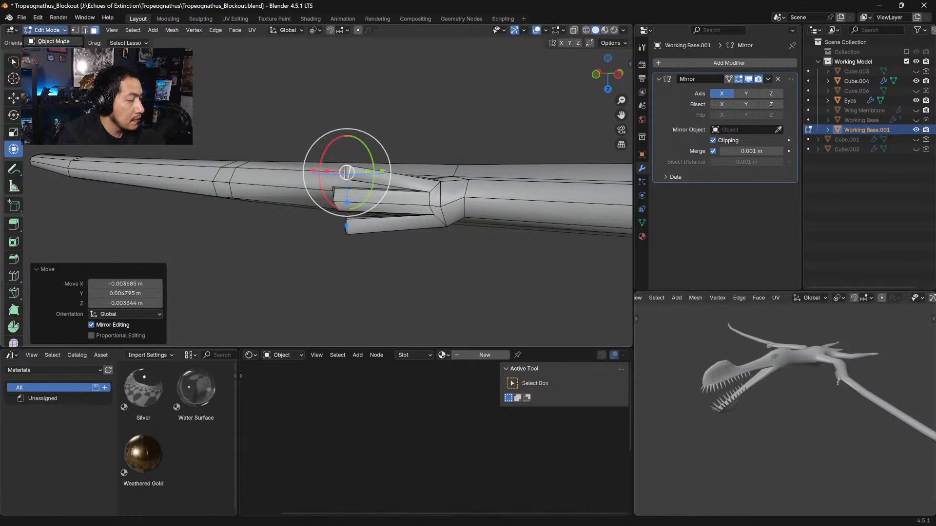
click(51, 62)
drag(441, 198, 426, 198)
key(ctrl+z)
click(570, 333)
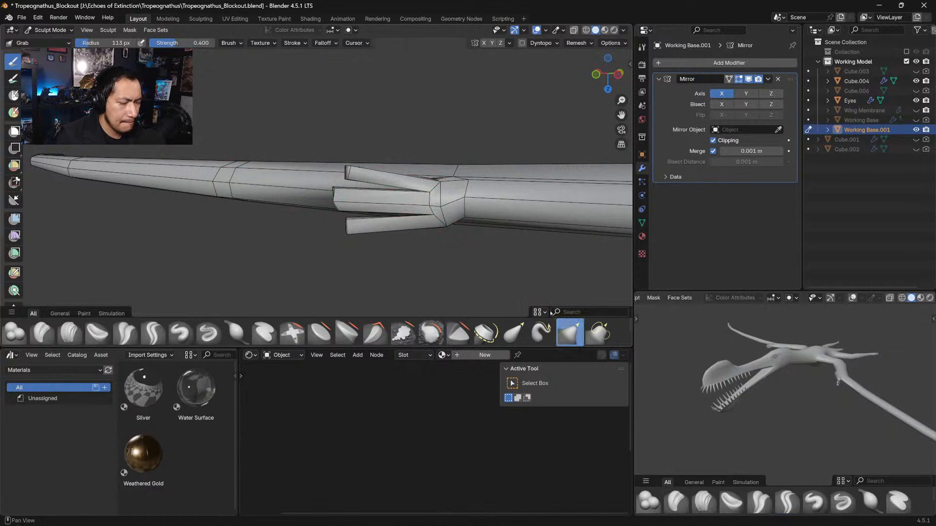
Reshape the base of the three fingers and the joint behind them with Grab strokes at 113 px radius
drag(446, 206, 445, 199)
drag(444, 195, 440, 214)
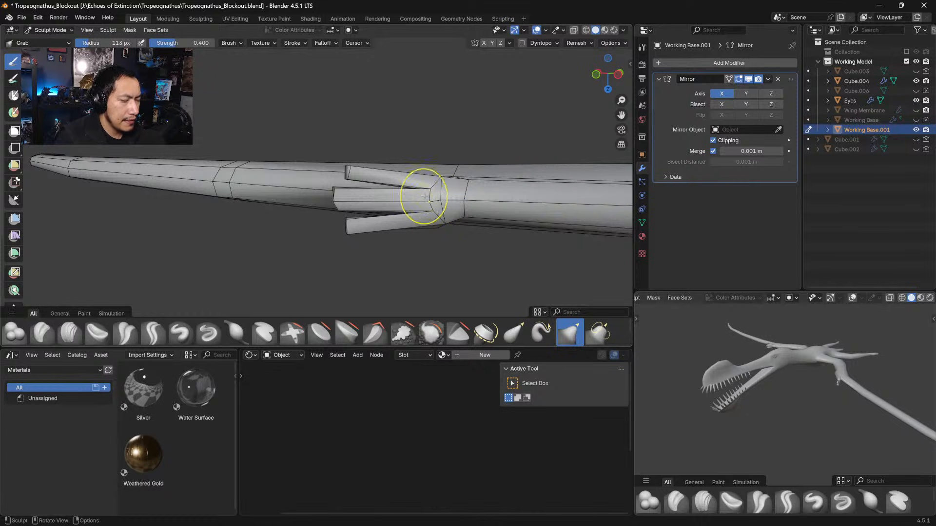
middle_drag(440, 214, 468, 219)
mouse_move(433, 173)
mouse_down()
mouse_move(419, 165)
mouse_move(419, 184)
mouse_move(384, 152)
mouse_move(394, 152)
mouse_move(394, 165)
mouse_up()
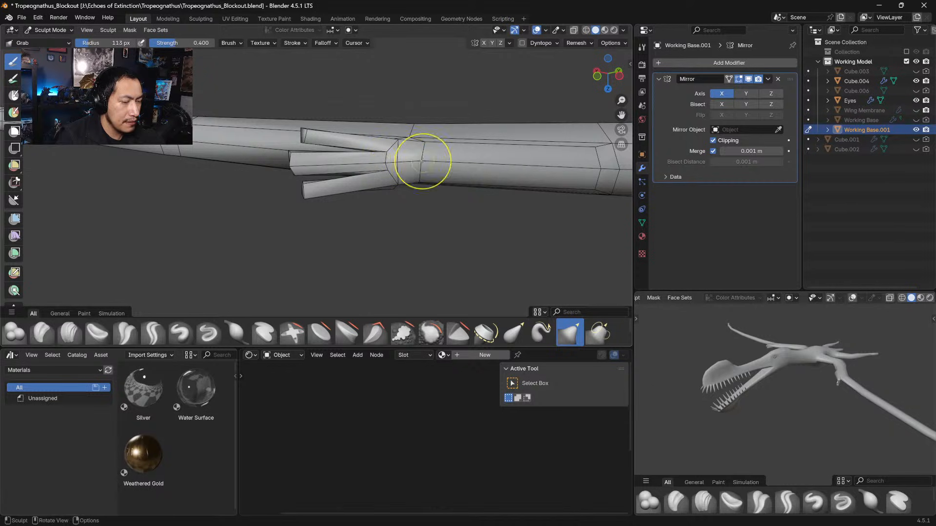
mouse_move(419, 161)
middle_down()
mouse_move(392, 190)
mouse_move(418, 225)
mouse_move(393, 215)
middle_up()
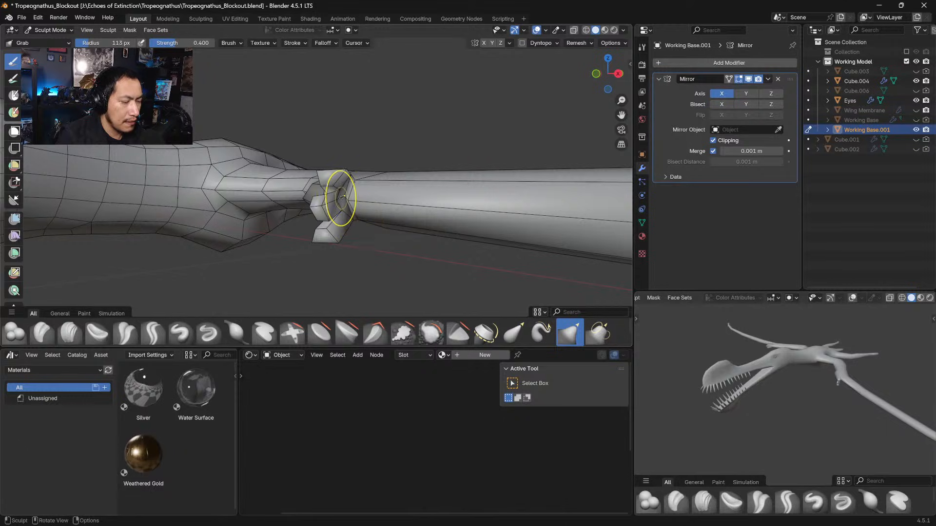
drag(341, 202, 346, 197)
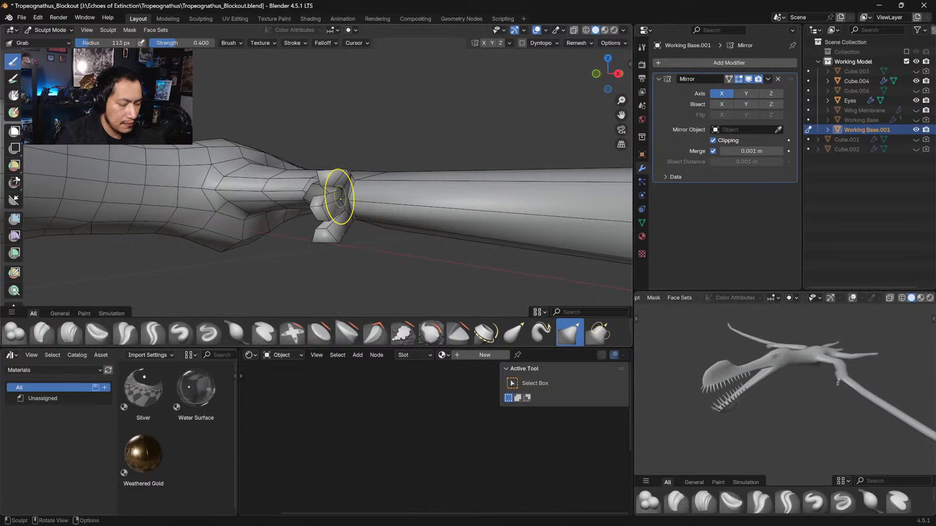
Reduce the Grab brush radius to 72 px and pull the middle finger's side inward toward its centre
key(bracketleft)
key(bracketleft)
key(bracketleft)
ctrl+middle_drag(403, 209, 379, 193)
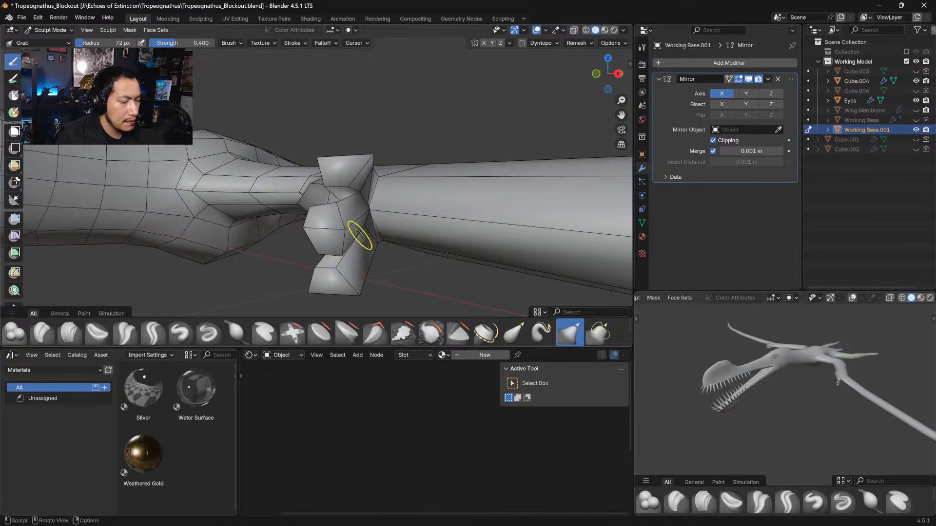
drag(360, 236, 335, 209)
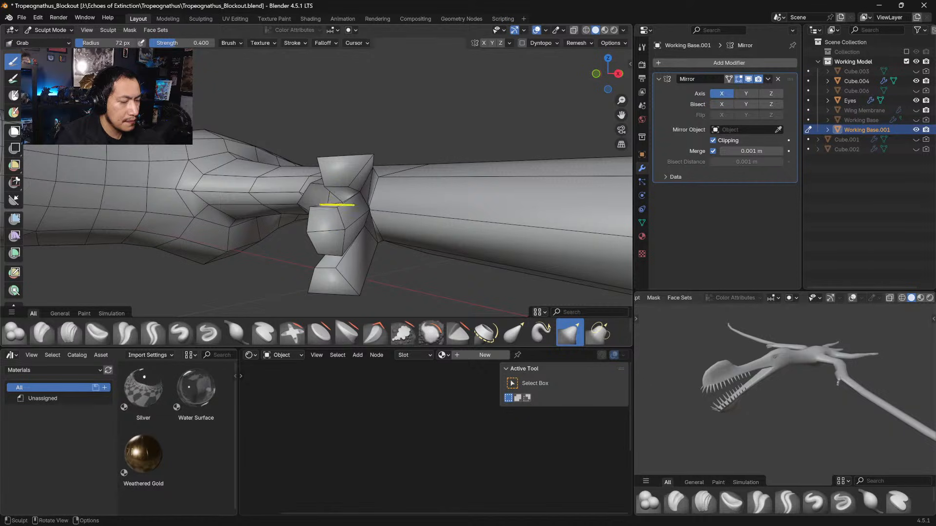
Pull the outer corner of the upper finger's tip inward with a Grab stroke at 72 px radius
mouse_move(335, 209)
middle_down()
mouse_move(446, 198)
mouse_move(459, 80)
mouse_move(467, 201)
middle_up()
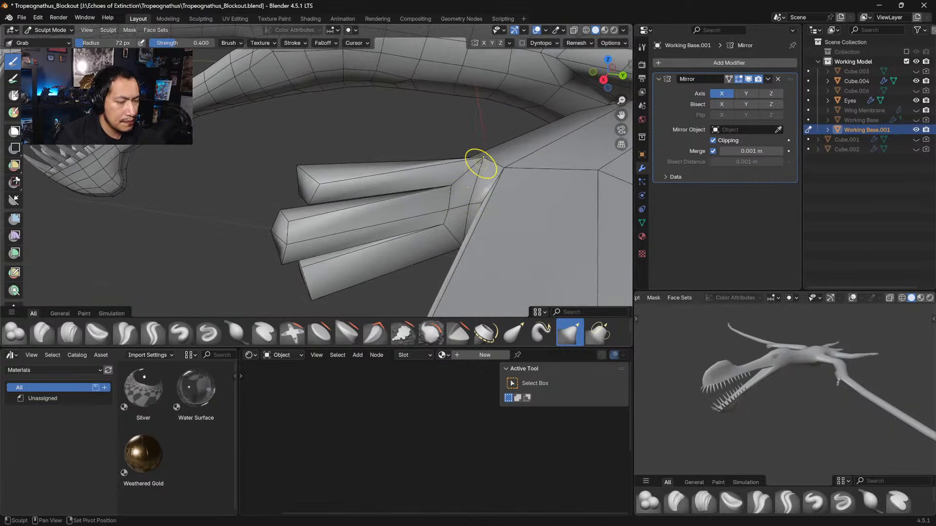
middle_drag(441, 171, 356, 181)
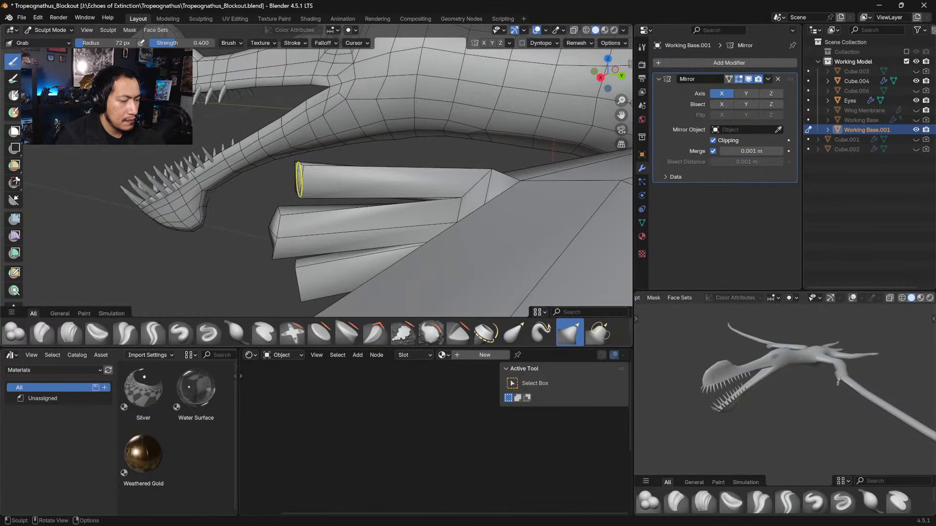
middle_drag(303, 167, 381, 158)
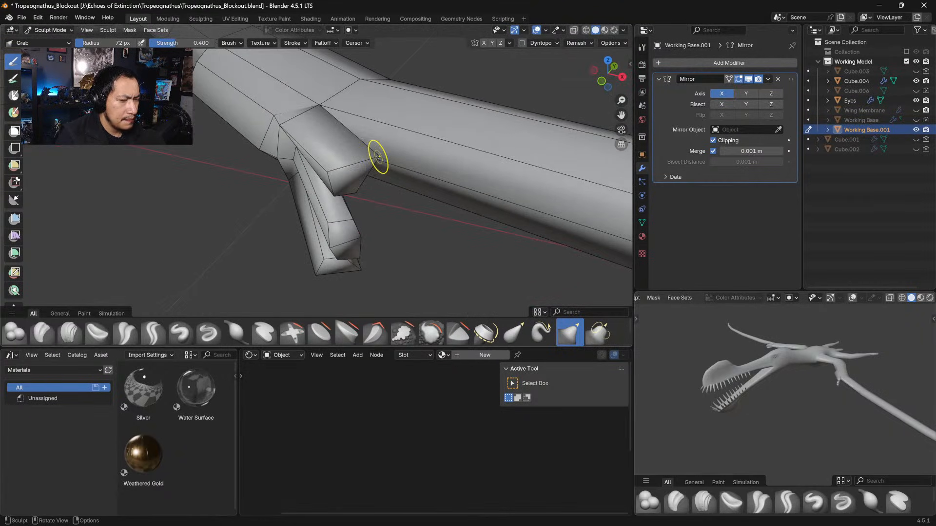
drag(378, 157, 352, 168)
middle_drag(315, 116, 316, 173)
mouse_move(314, 210)
ctrl+middle_down()
mouse_move(312, 187)
mouse_move(391, 240)
mouse_move(373, 221)
mouse_move(320, 221)
mouse_move(345, 197)
mouse_move(392, 196)
mouse_move(341, 236)
mouse_move(351, 240)
mouse_move(314, 203)
mouse_move(324, 209)
mouse_move(336, 198)
mouse_move(255, 212)
ctrl+middle_up()
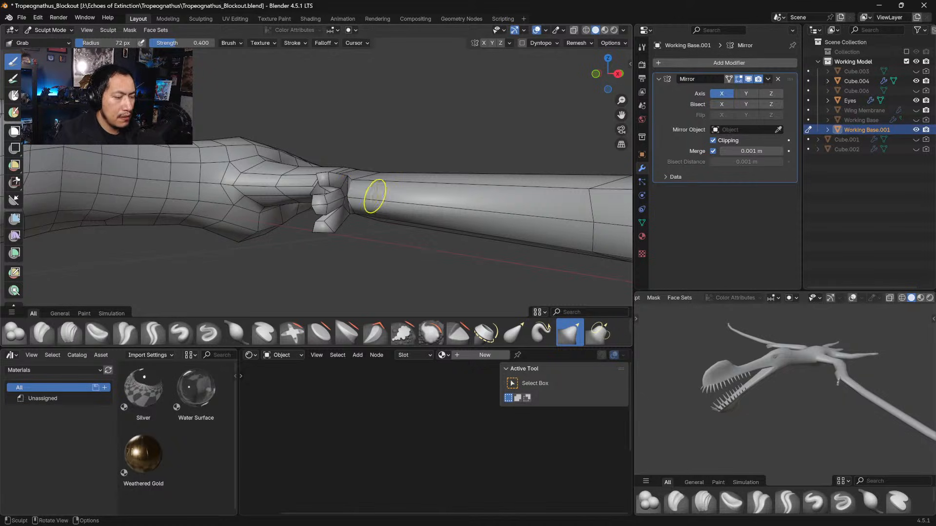
Leave Sculpt Mode and return the wing model to Edit Mode near the three fingers
mouse_move(374, 196)
middle_down()
mouse_move(397, 217)
mouse_move(355, 167)
mouse_move(348, 206)
mouse_move(322, 154)
middle_up()
shift+middle_drag(312, 153, 416, 217)
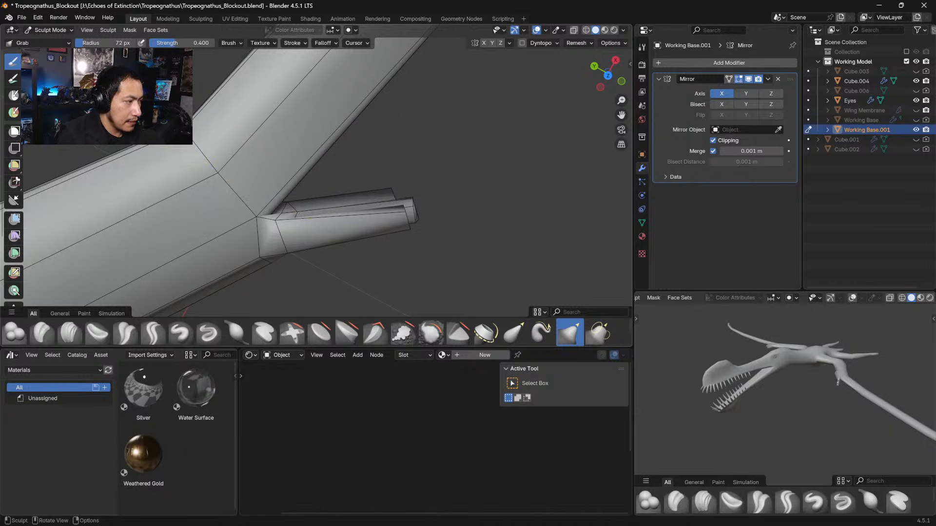
key(b)
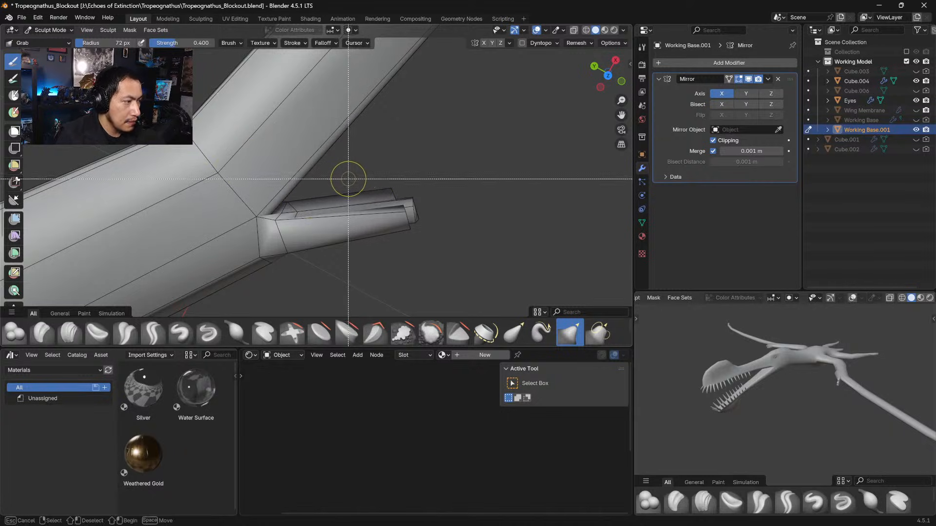
key(Escape)
click(49, 30)
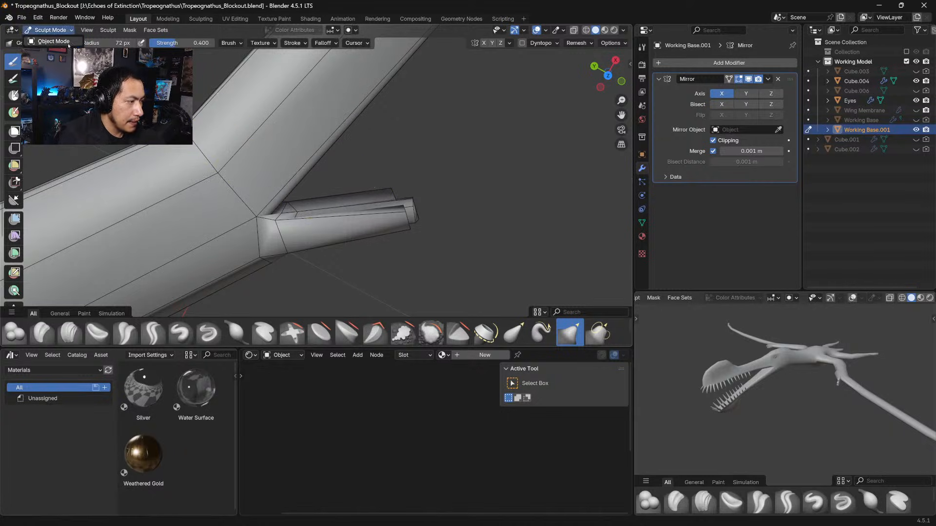
key(Tab)
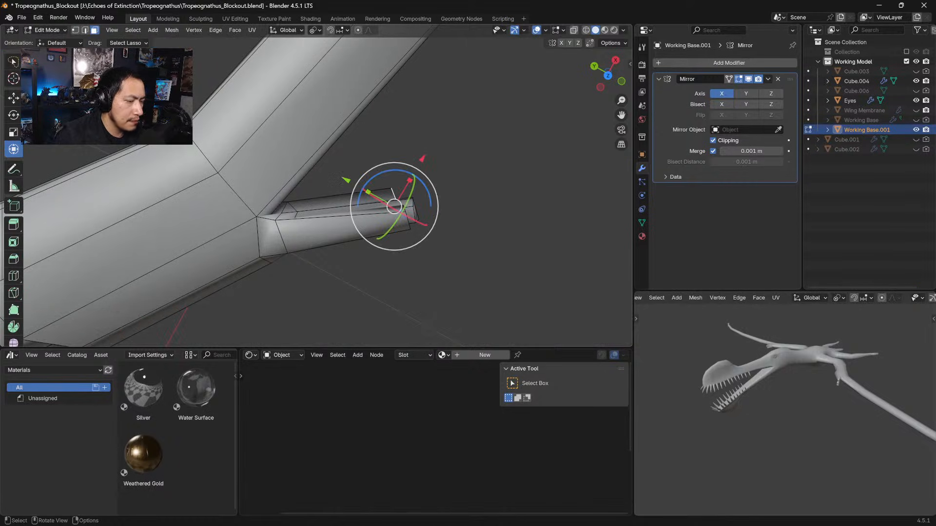
Add one centred loop cut across the upper finger and raise the new loop along Z to bend it
click(344, 214)
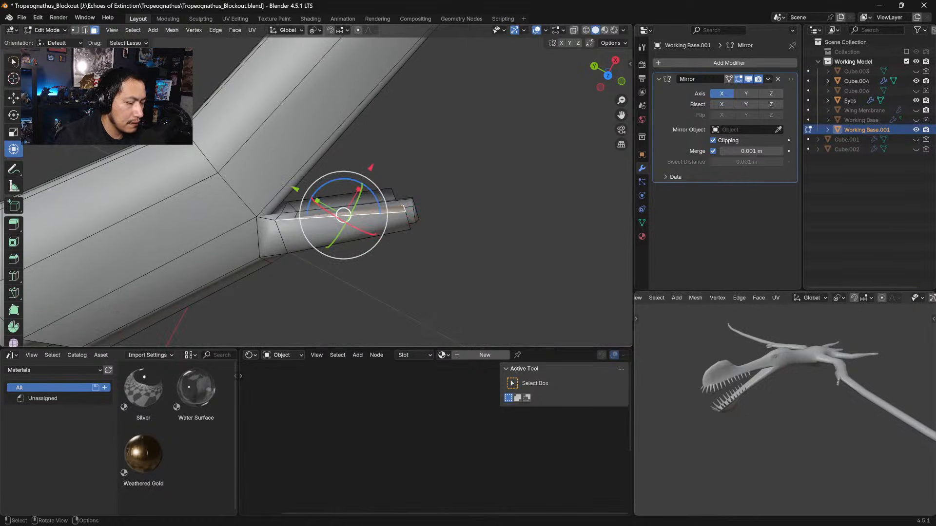
key(ctrl+r)
click(344, 222)
right_click(344, 225)
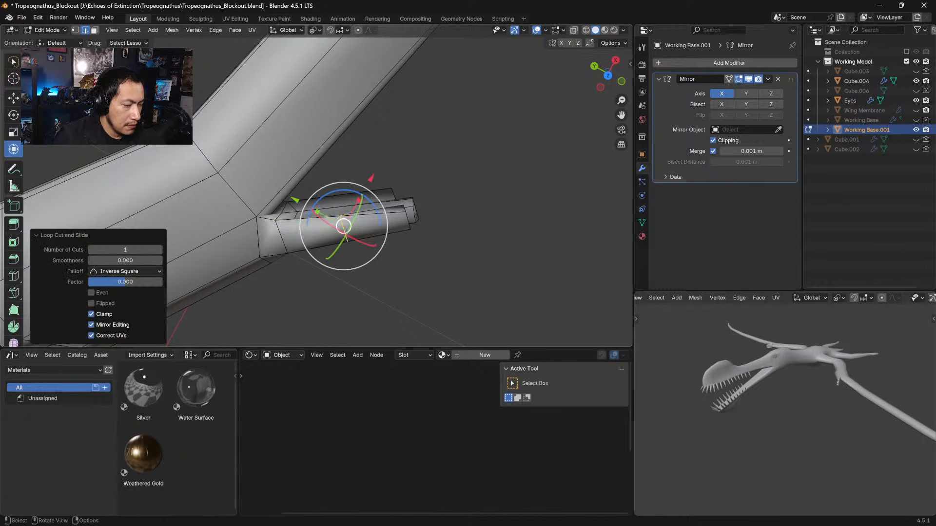
middle_drag(344, 226, 311, 128)
drag(312, 128, 309, 109)
Raise the upper finger's tip face about 0.018 m in Z and scale it to 1.551
key(3)
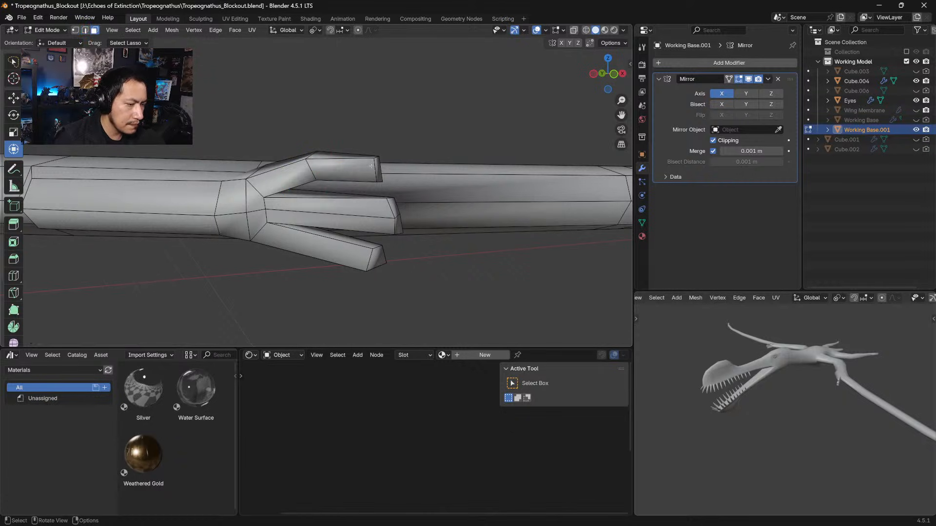
click(372, 166)
middle_drag(371, 166, 269, 137)
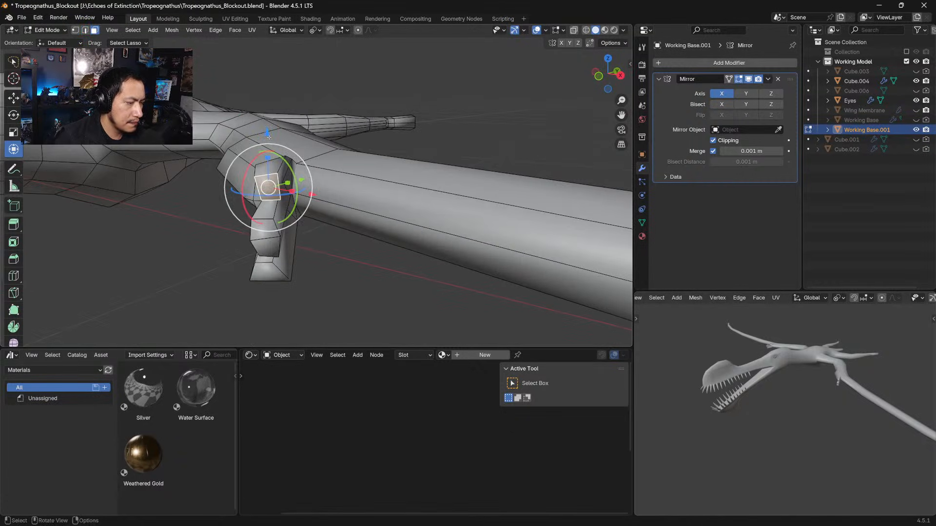
drag(269, 137, 269, 127)
middle_drag(268, 128, 390, 229)
key(s)
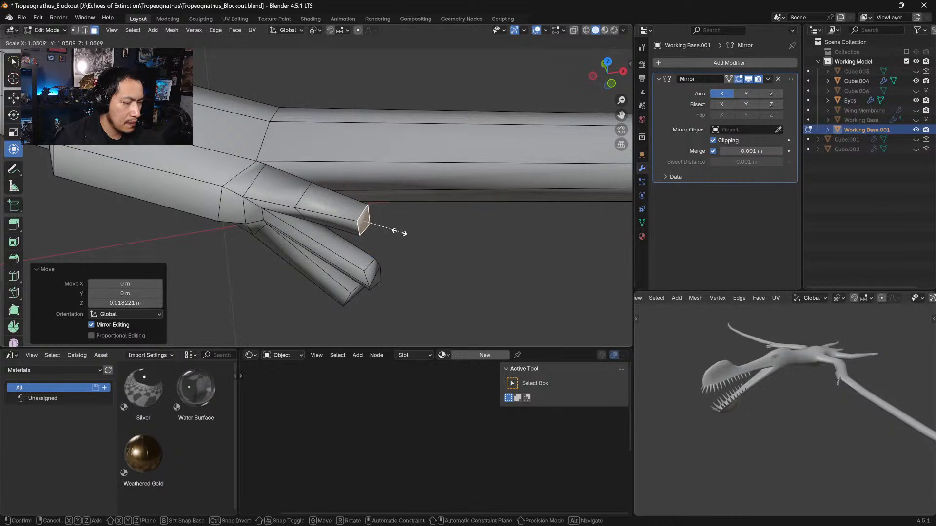
click(418, 228)
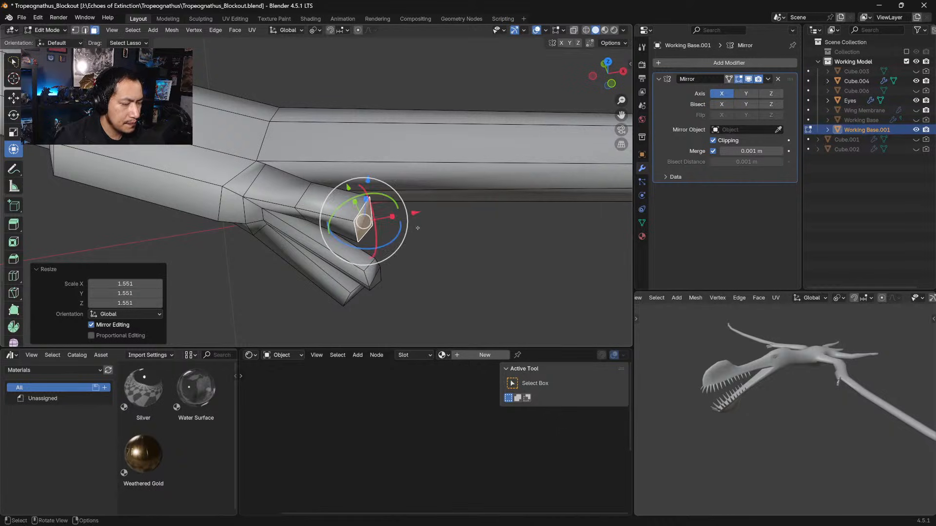
Add a centred loop cut between the upper finger's base and middle joint, scale it to 0.828 and shift it slightly
middle_drag(417, 227, 255, 224)
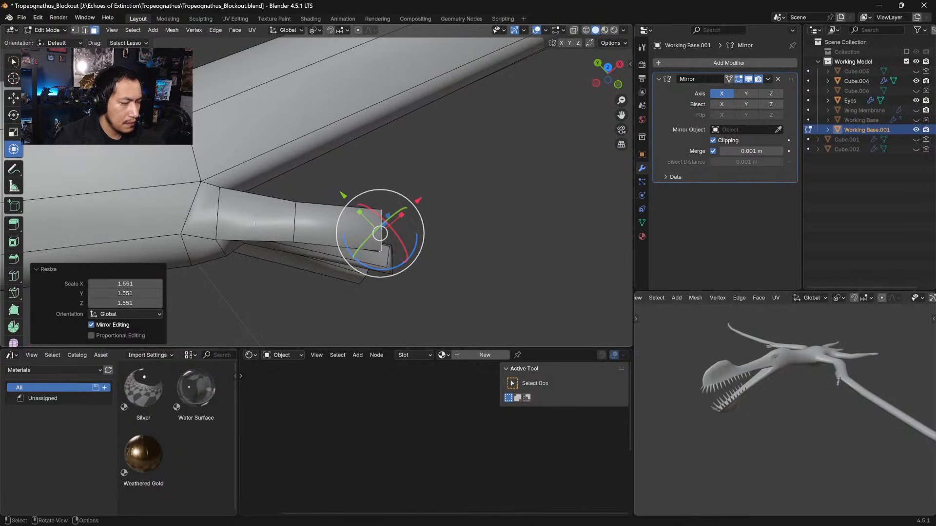
key(ctrl+r)
click(252, 197)
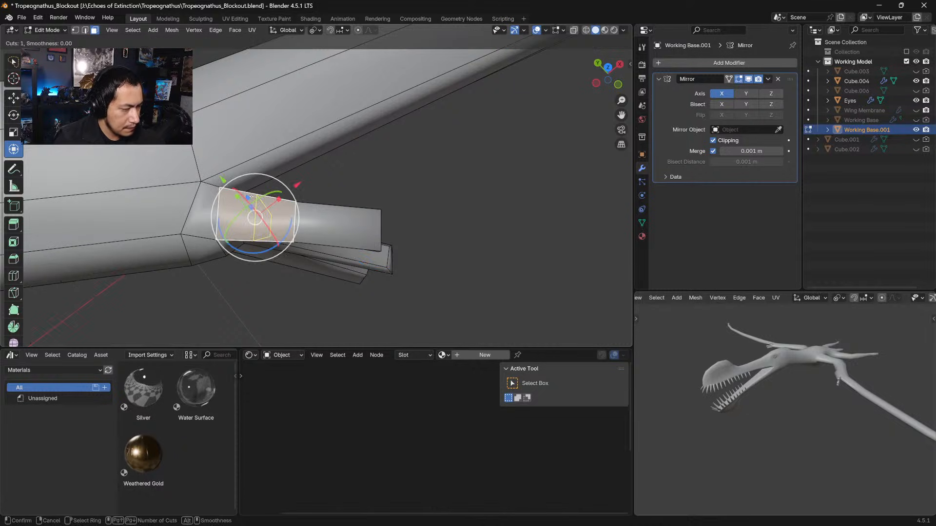
right_click(257, 200)
key(s)
click(414, 211)
key(g)
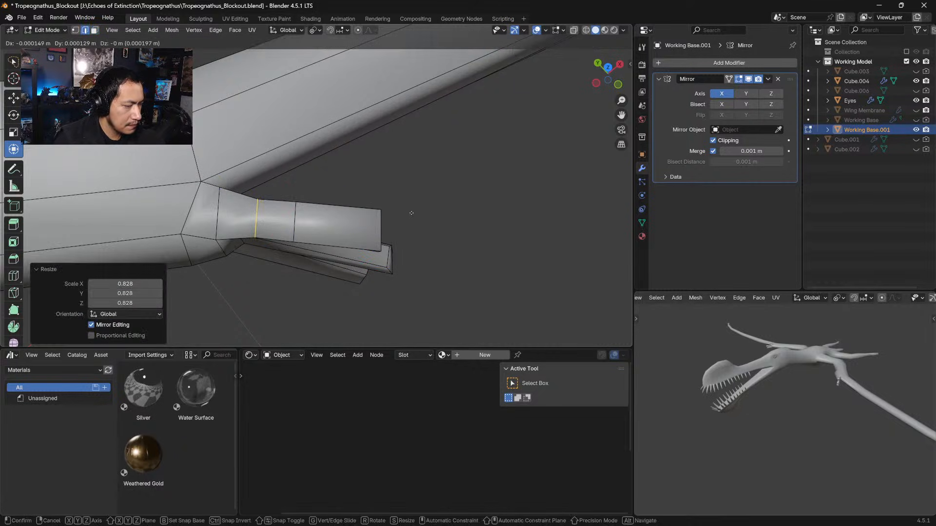
click(393, 210)
Lower the top edge of the upper finger's tip about 0.005 m in Z, then raise its bottom edge slightly and scale it to 1.226
middle_drag(401, 211, 333, 180)
click(280, 172)
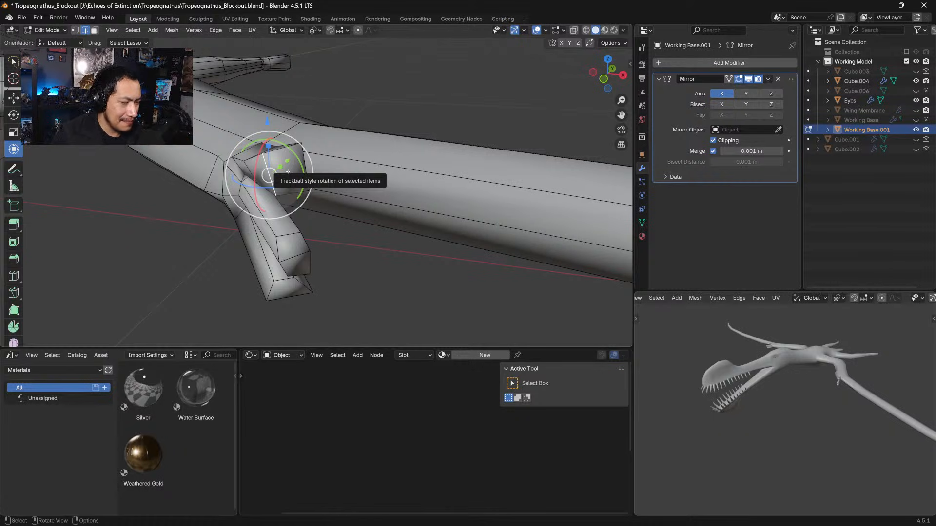
alt+click(298, 165)
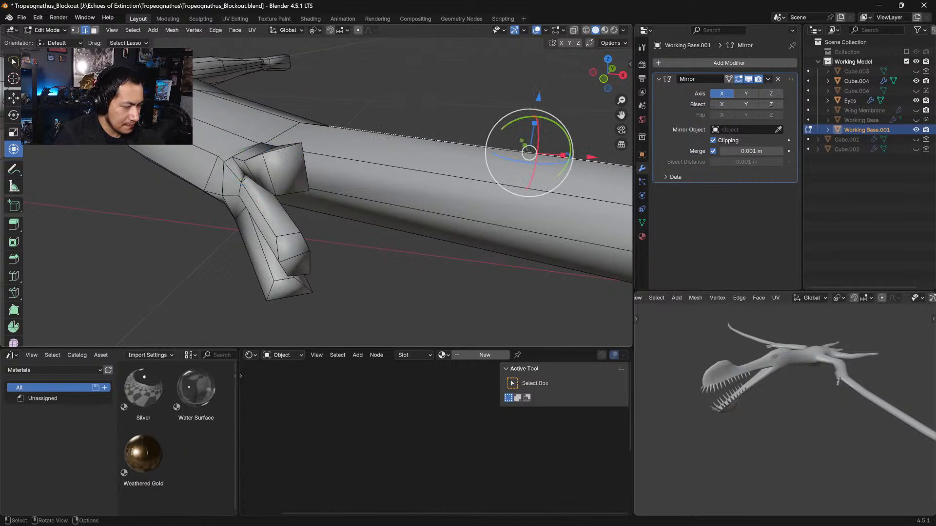
click(279, 150)
drag(281, 92, 282, 100)
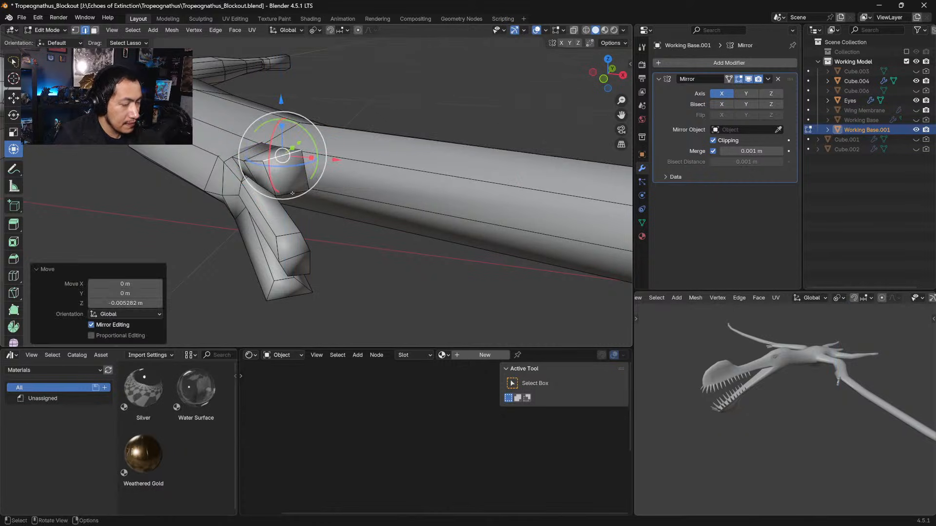
click(294, 193)
drag(292, 140, 291, 135)
middle_drag(303, 158, 284, 155)
key(s)
click(282, 166)
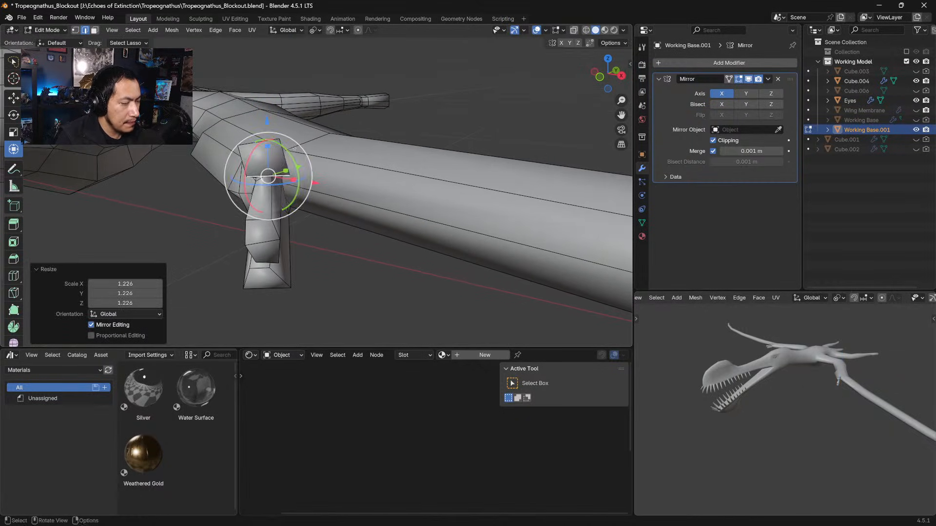
Inset the upper finger's tip face by about 0.004 m
click(95, 31)
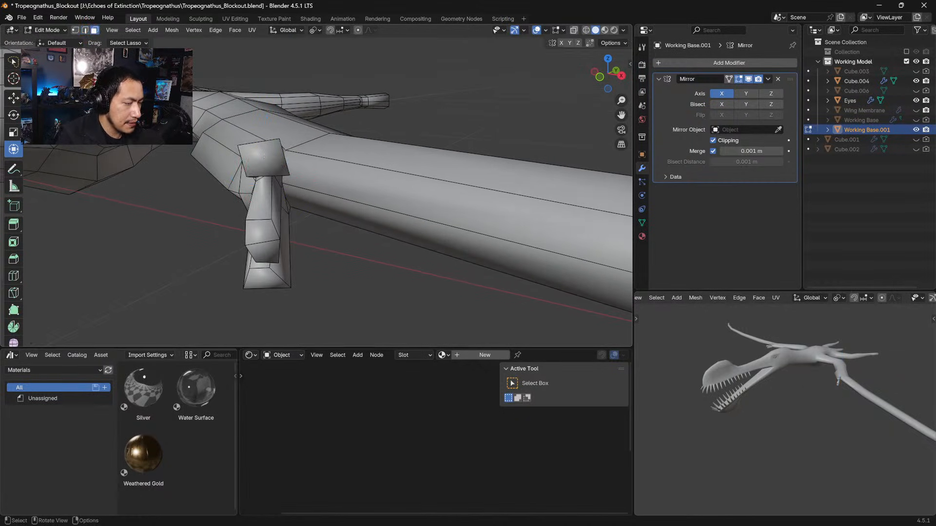
click(263, 156)
key(i)
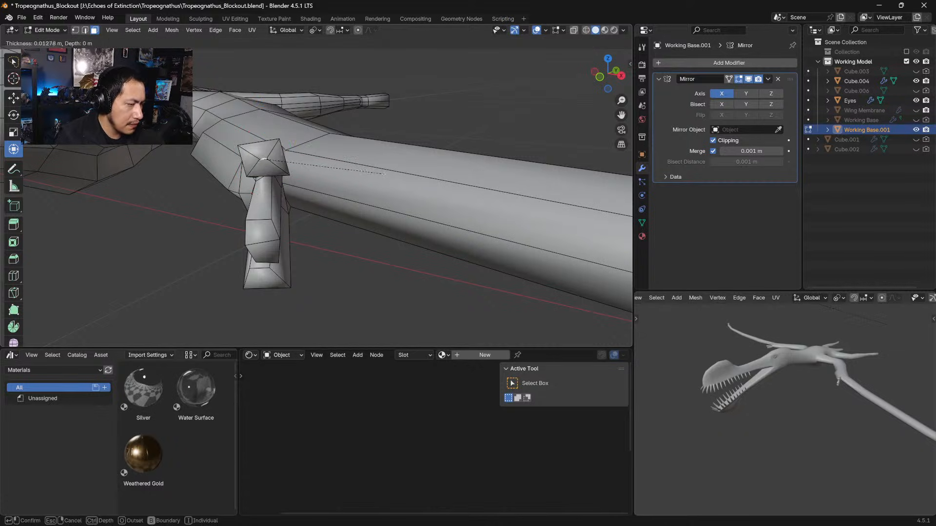
click(388, 175)
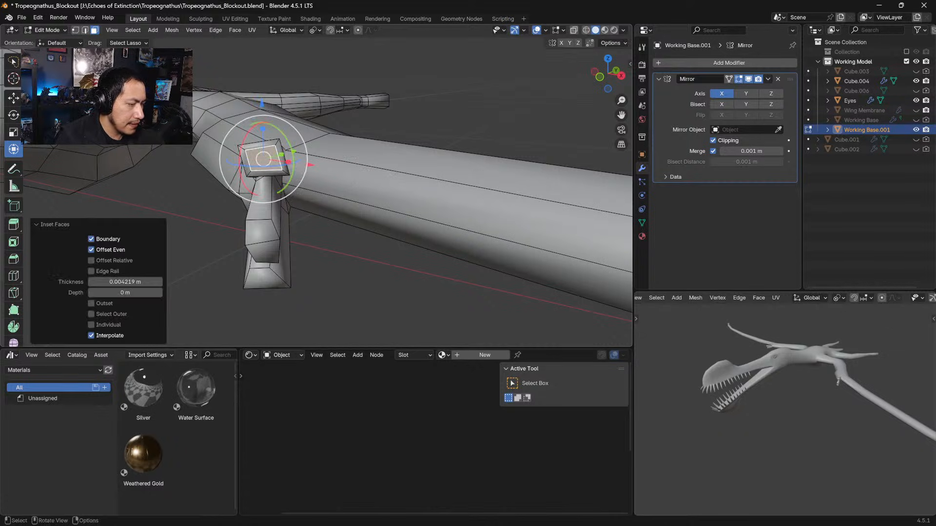
Extrude the inset tip face about 0.043 m into a claw and scale its end to 0.490
middle_drag(388, 176, 385, 240)
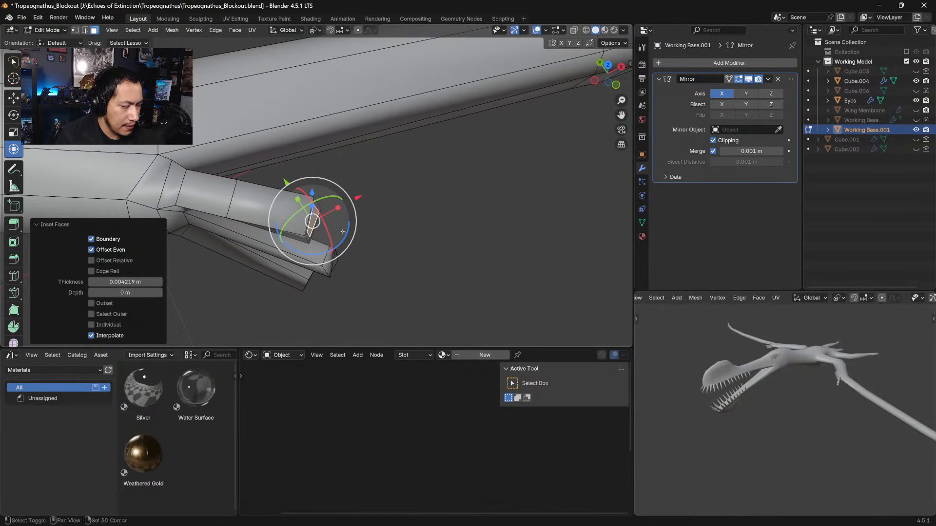
key(e)
click(379, 236)
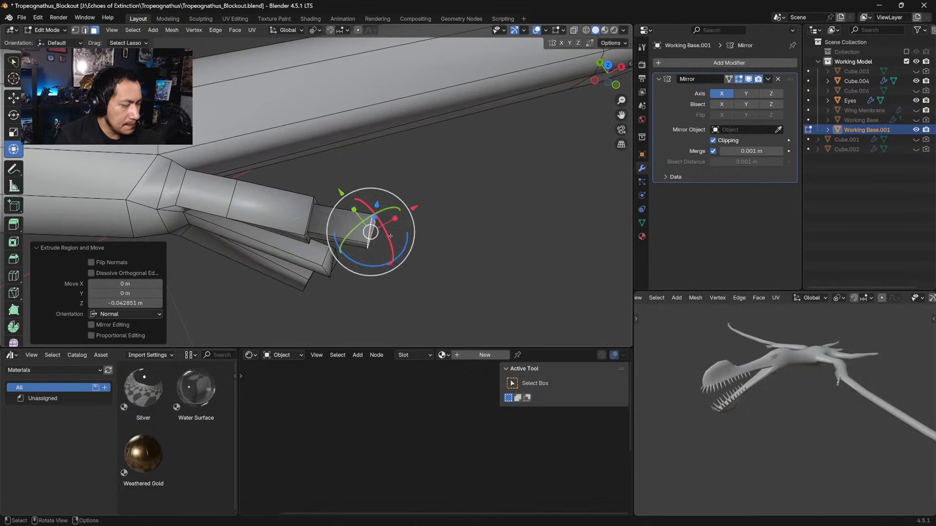
key(s)
click(404, 224)
Move the claw's end farther outward and downward, then adjust its height along Z
key(g)
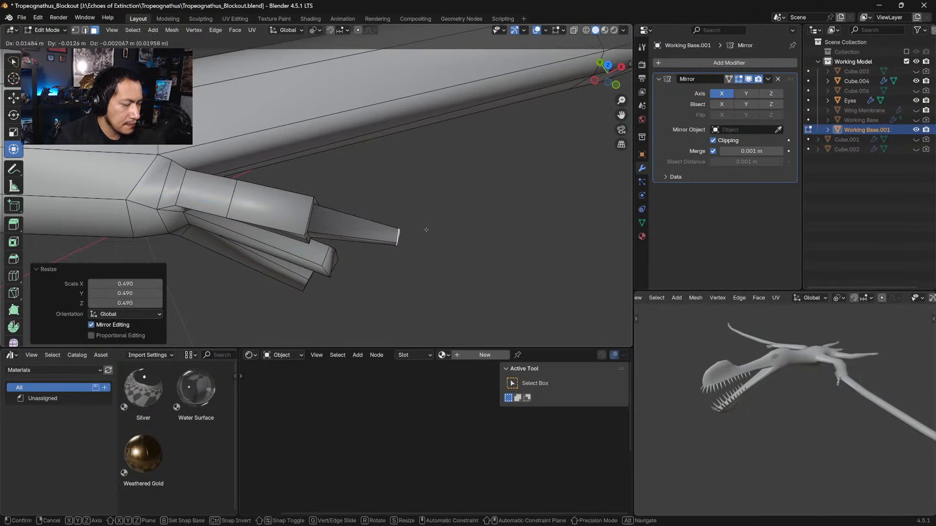
click(414, 263)
middle_drag(414, 262, 381, 202)
key(g)
key(z)
drag(335, 66, 335, 65)
middle_drag(317, 114, 362, 205)
Add a loop cut midway along the claw and move it about 0.003 m X, 0.006 m Y and 0.002 m Z to curve the claw
click(361, 207)
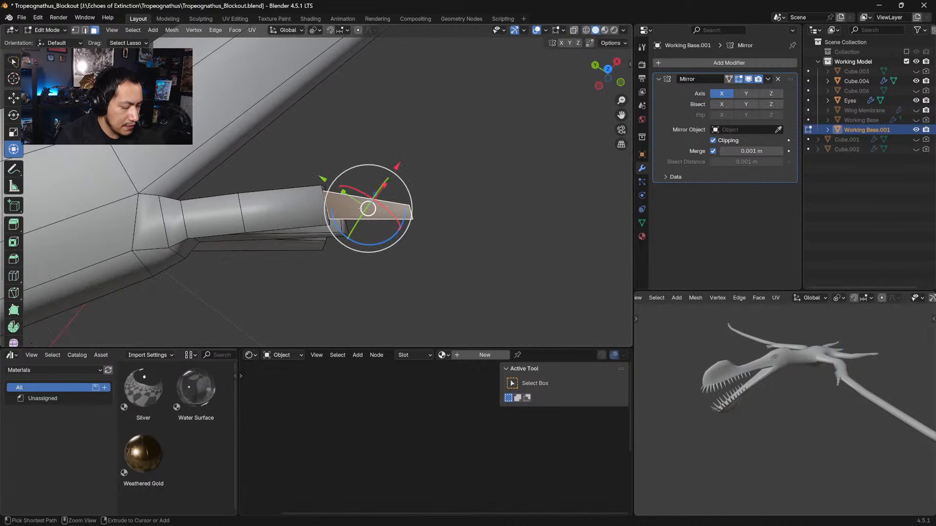
key(ctrl+r)
click(368, 209)
click(366, 208)
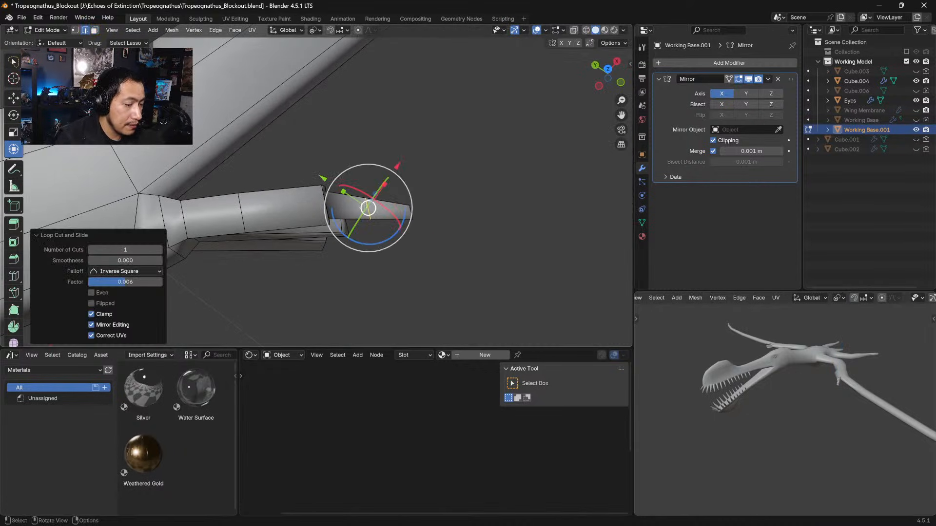
key(g)
click(366, 195)
middle_drag(378, 187, 374, 166)
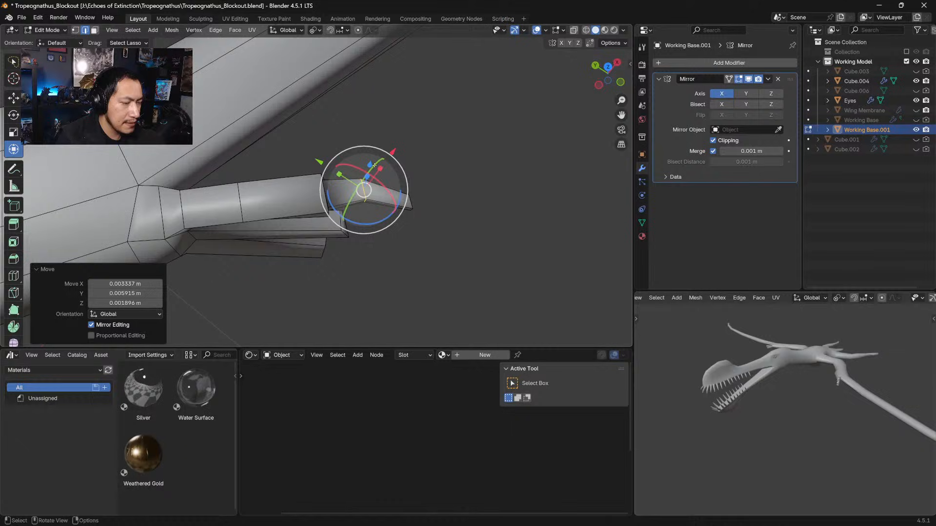
Add a loop cut through the upper finger's outer segment, scale it to 0.851 and shift it toward the claw
alt+click(294, 187)
key(ctrl+r)
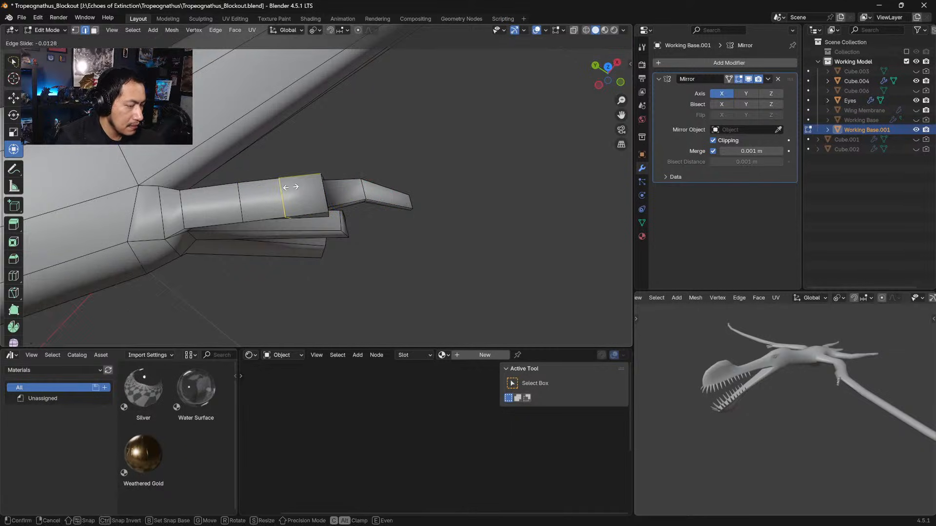
click(288, 192)
key(s)
click(359, 152)
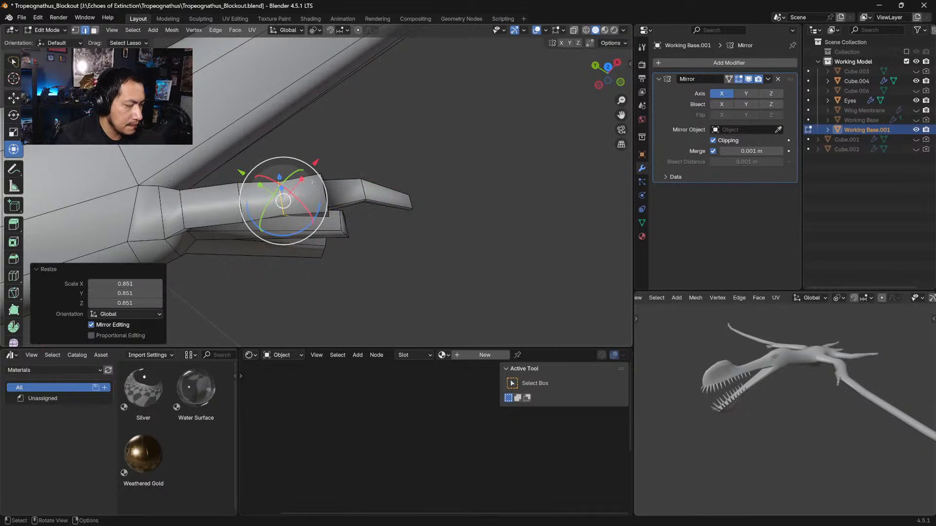
key(g)
click(323, 180)
Scale the edge loop midway along the upper finger to 0.795 to slim the stretch between its joints
alt+click(249, 197)
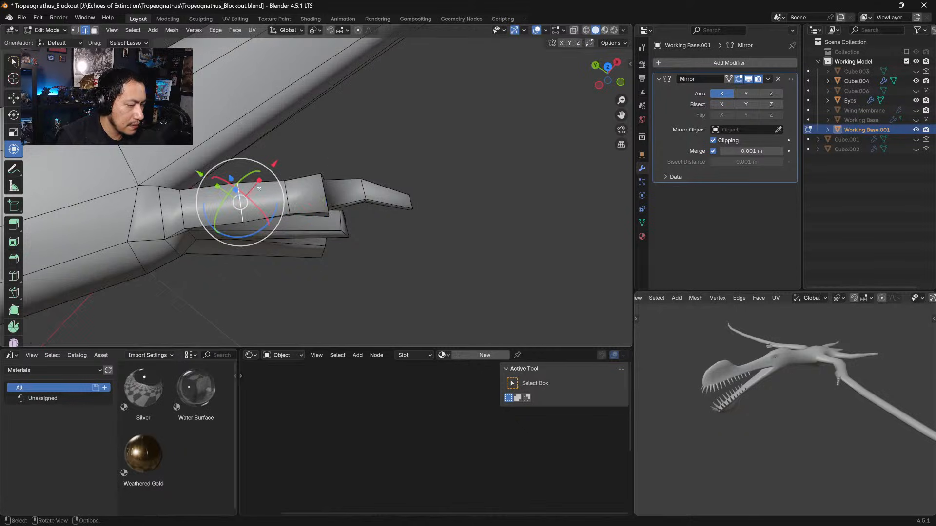
key(s)
click(312, 170)
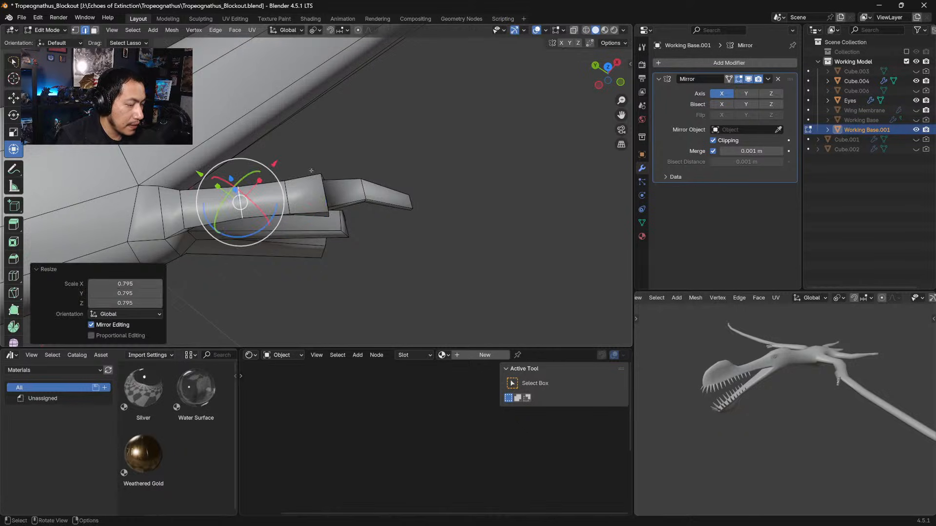
Flatten the middle finger's tip faces by scaling them to 0 along Z in the Normal transform orientation
middle_drag(273, 190, 363, 202)
key(3)
click(281, 209)
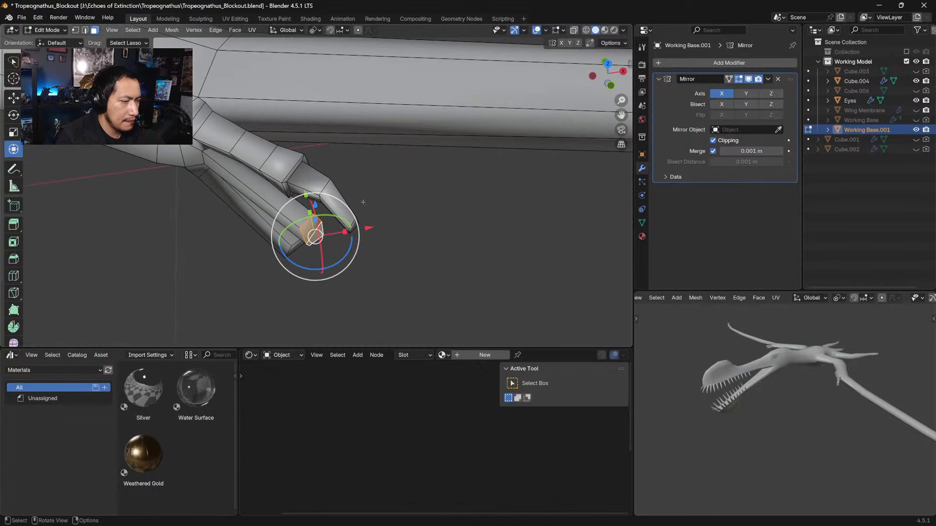
click(287, 30)
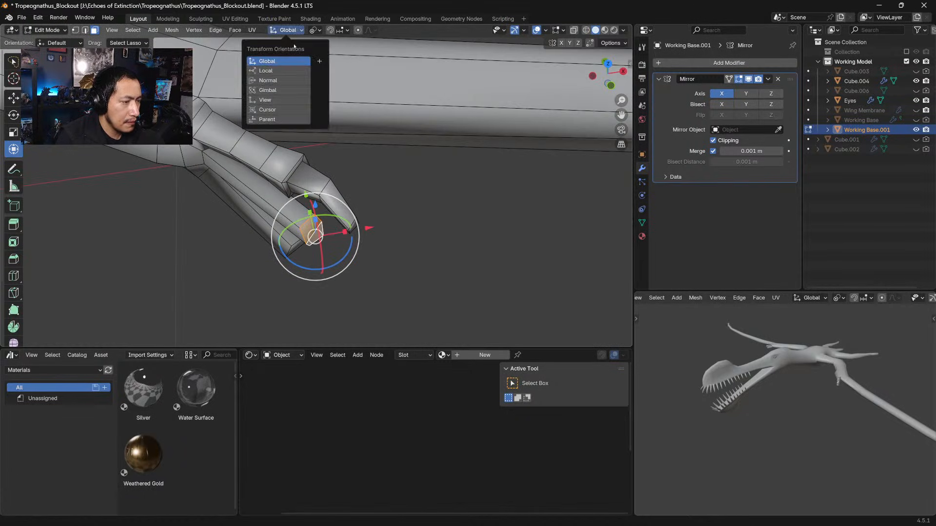
click(275, 83)
middle_drag(322, 176, 361, 221)
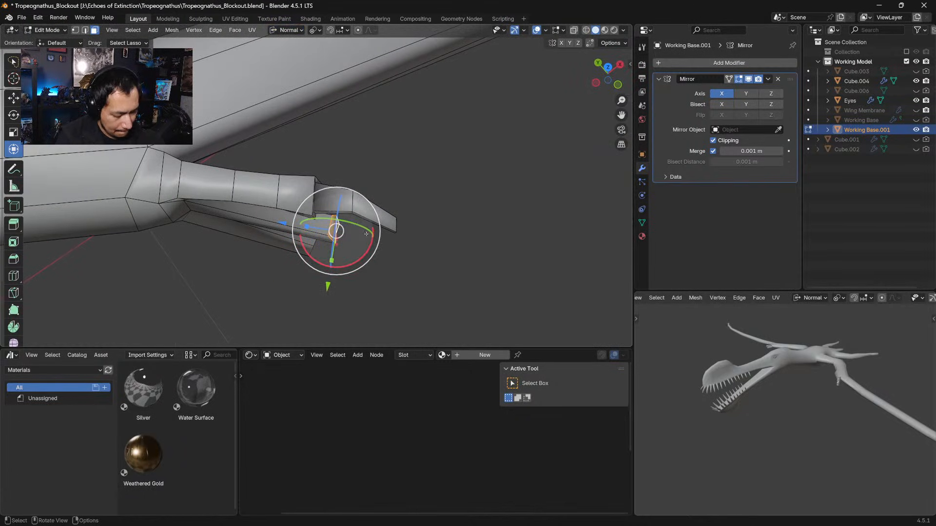
key(s)
key(x)
click(404, 226)
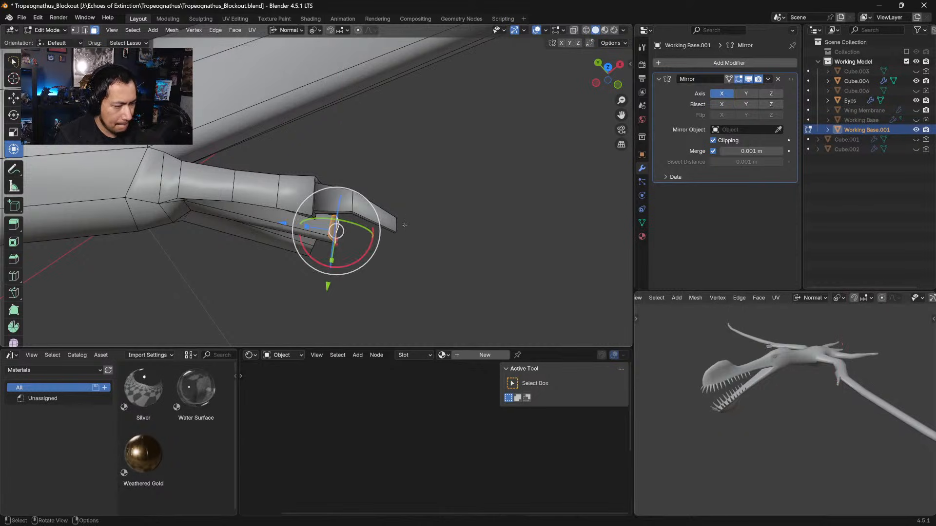
key(s)
key(z)
key(0)
key(Return)
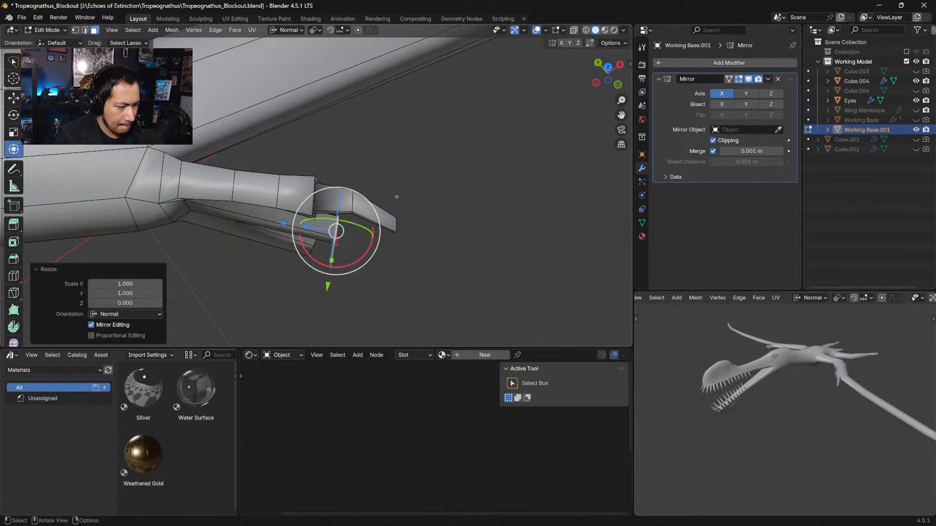
Scale the middle finger's tip faces to 1.263 and then 0.664, and move them about 0.011 m, mostly upward
middle_drag(364, 241, 283, 187)
key(s)
click(334, 219)
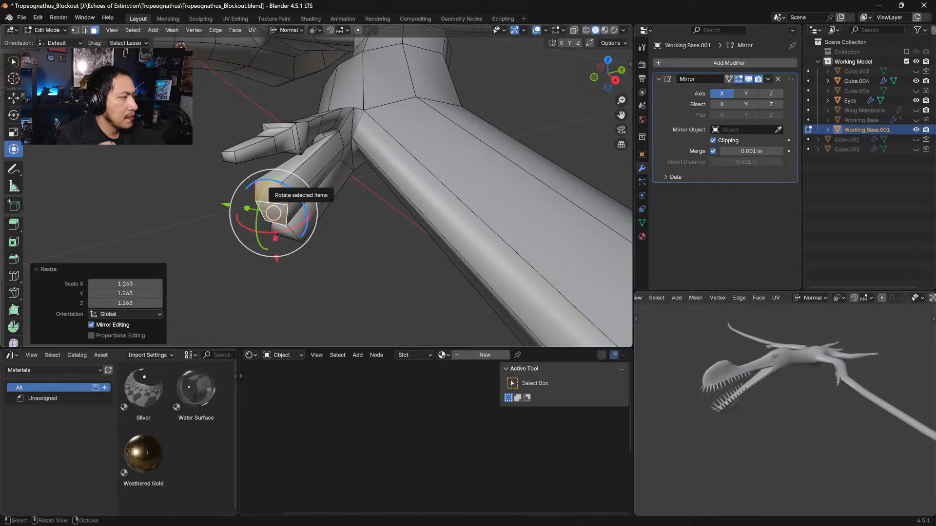
middle_drag(367, 202, 355, 179)
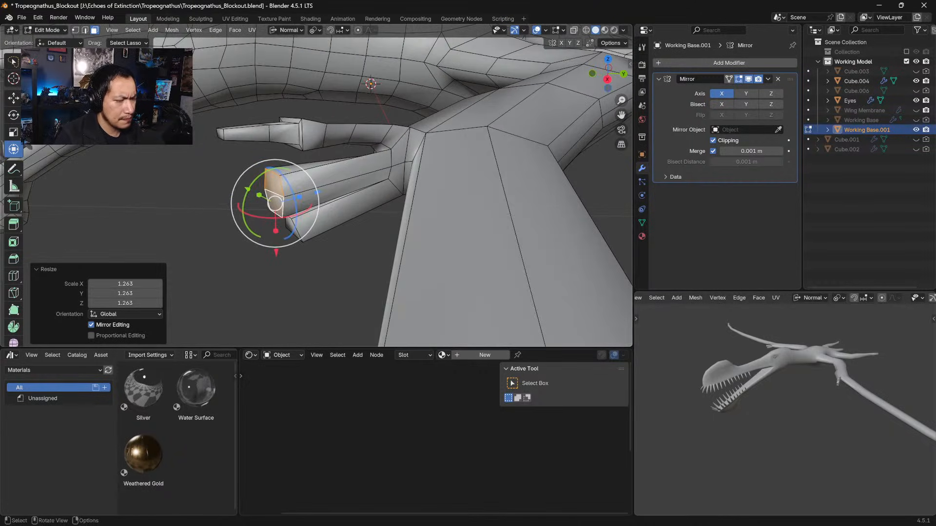
key(s)
click(334, 172)
key(g)
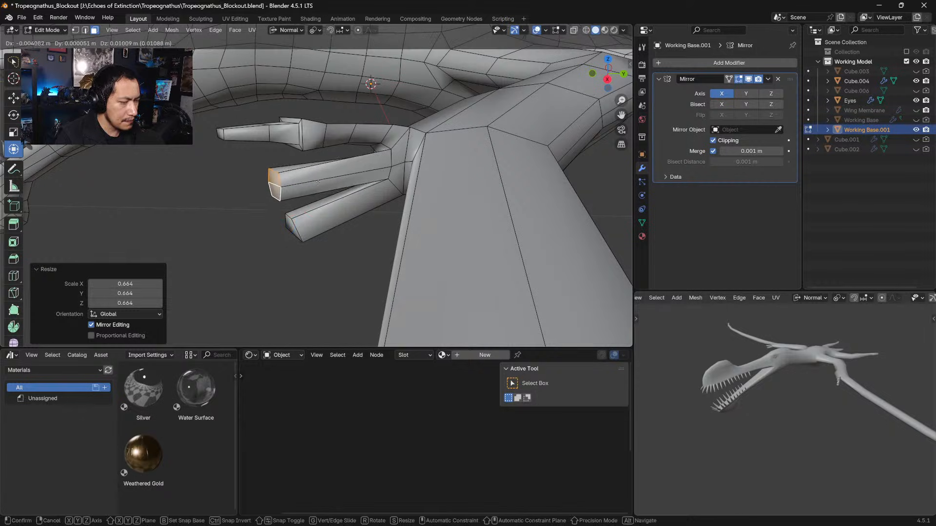
click(332, 161)
Scale the middle fingertip to 1.035, move it about 0.024 m X and 0.024 m Y, and scale it to 1.195
middle_drag(328, 243, 335, 151)
key(s)
click(354, 185)
key(g)
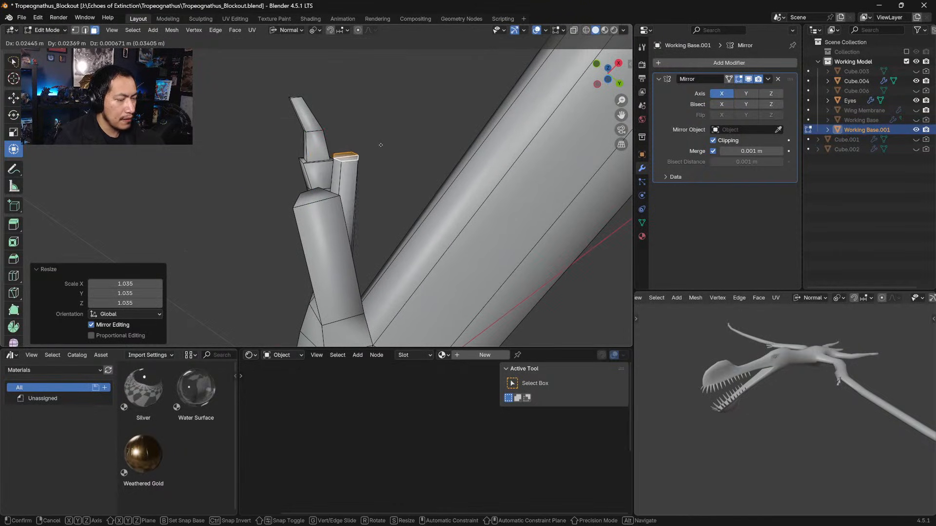
click(381, 145)
key(s)
click(412, 144)
Inset the middle finger's tip faces about 0.006 m and scale the inset to 1.212
middle_drag(412, 143, 432, 150)
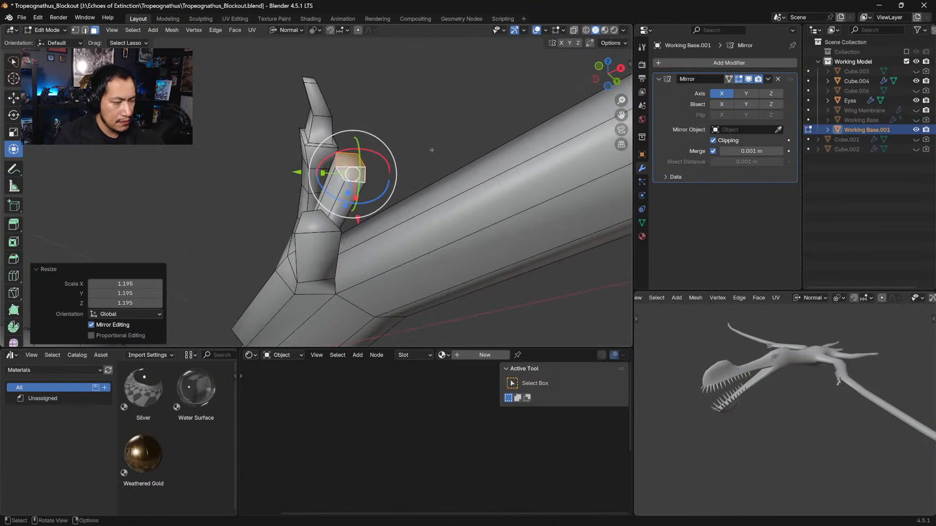
key(i)
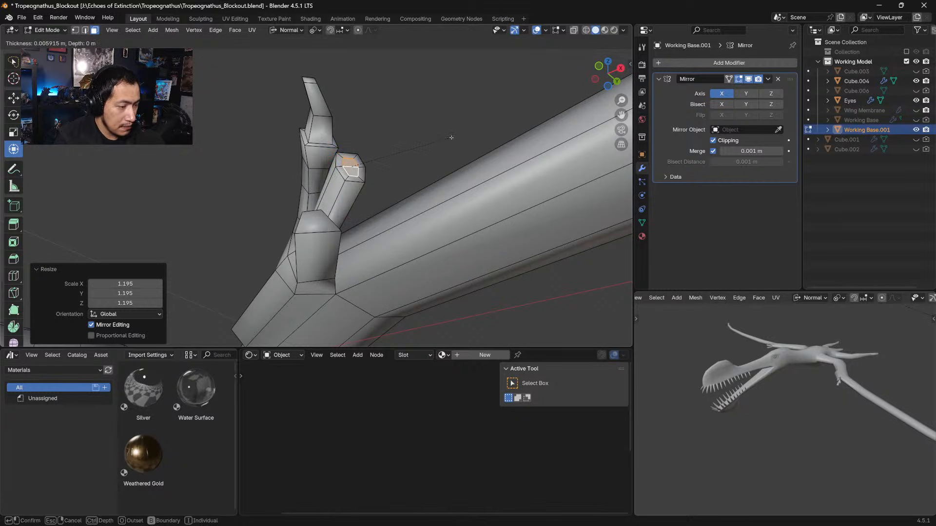
click(445, 138)
middle_drag(445, 138, 423, 127)
key(s)
click(460, 157)
Extrude the inset tip about 0.046 m into a claw and move its end sideways to angle it inward
key(e)
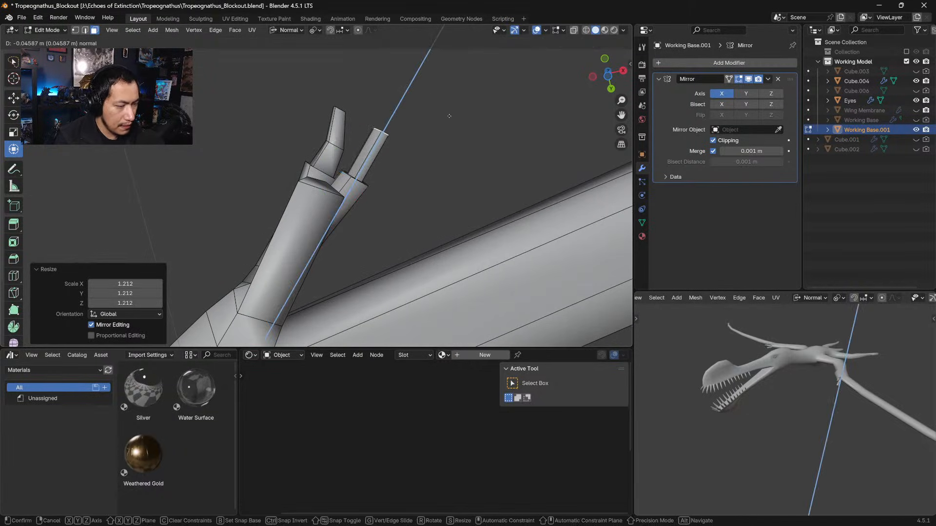
click(449, 116)
key(g)
click(439, 106)
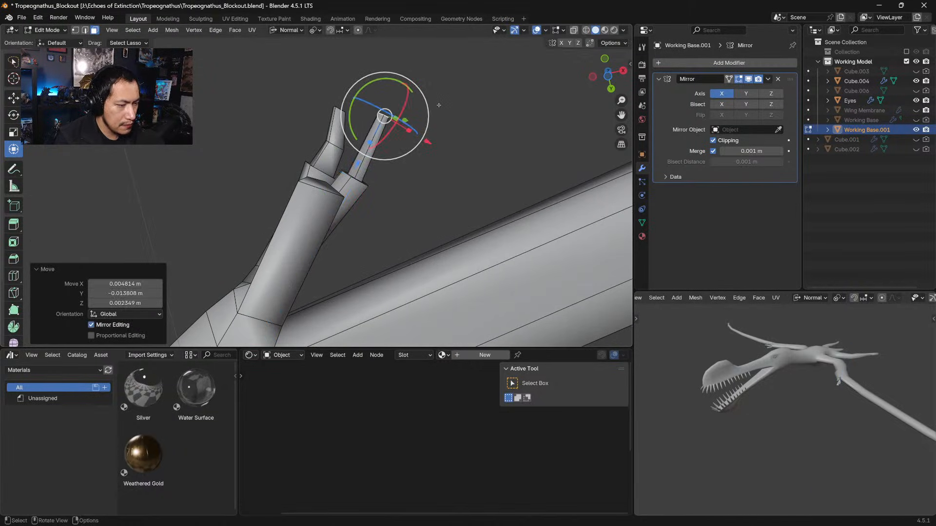
key(g)
click(421, 100)
Add a loop cut midway along the middle finger's claw, shift it outward and scale it to 1.538
click(365, 149)
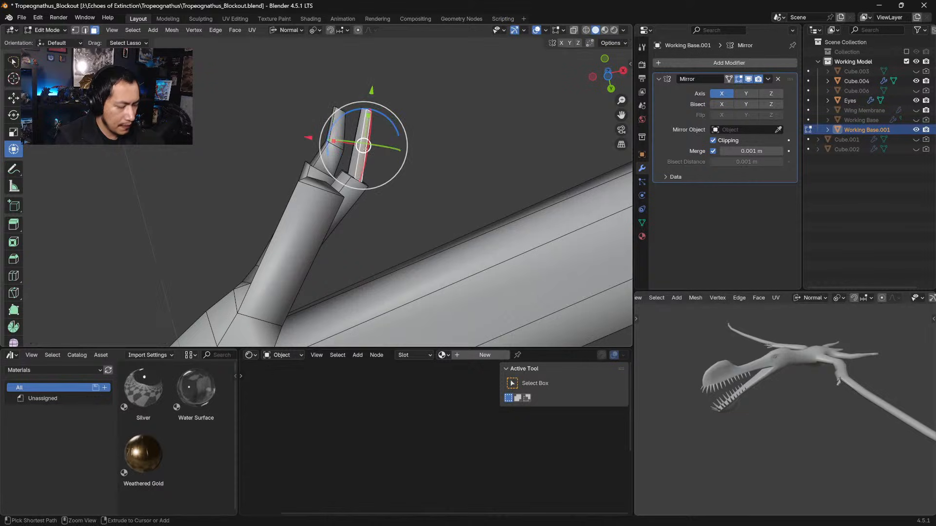
key(ctrl+r)
click(394, 151)
right_click(394, 151)
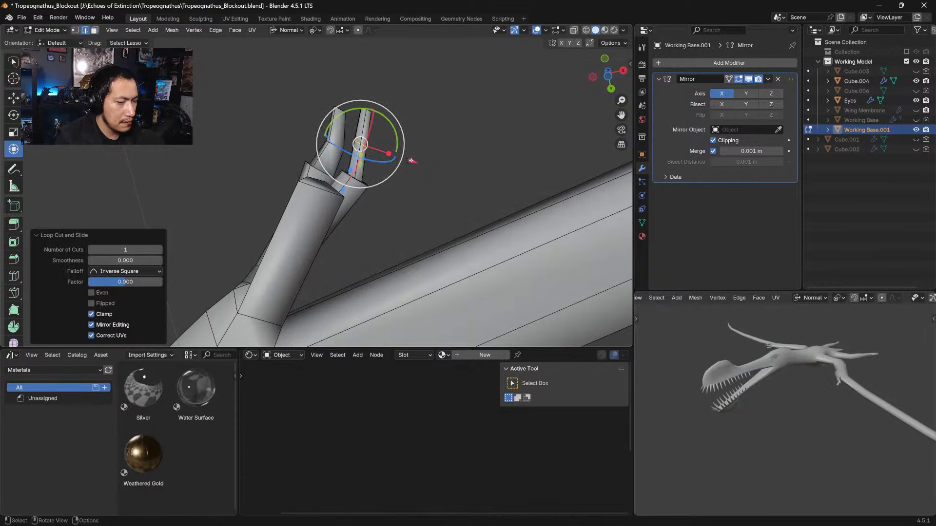
key(s)
click(416, 159)
key(s)
click(468, 162)
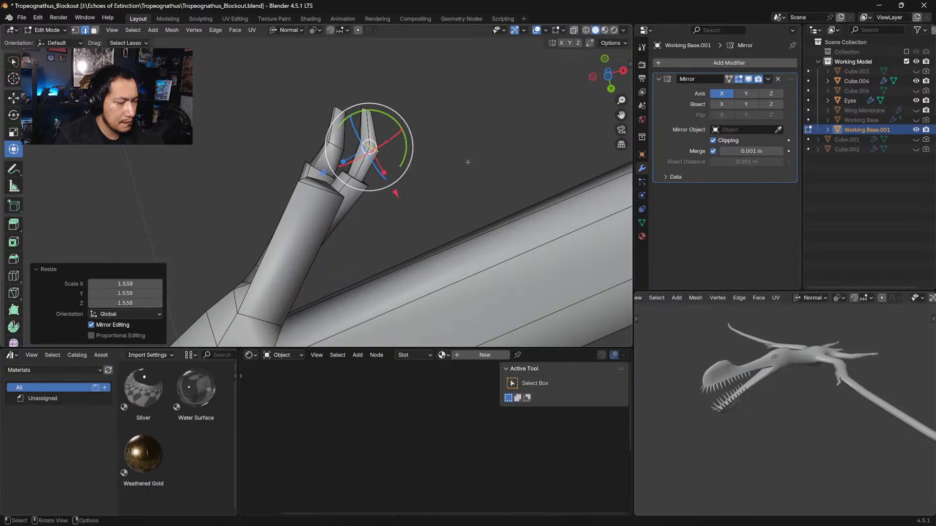
middle_drag(414, 165, 385, 227)
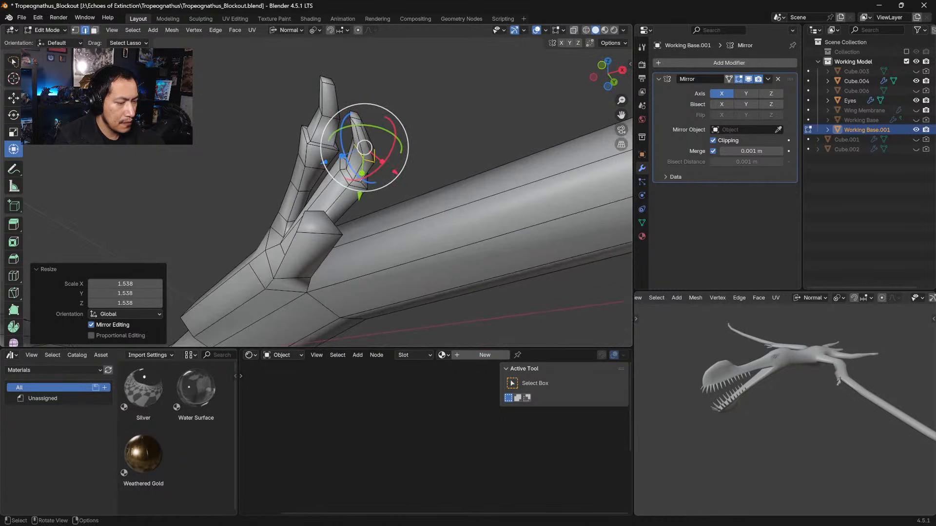
key(s)
click(441, 153)
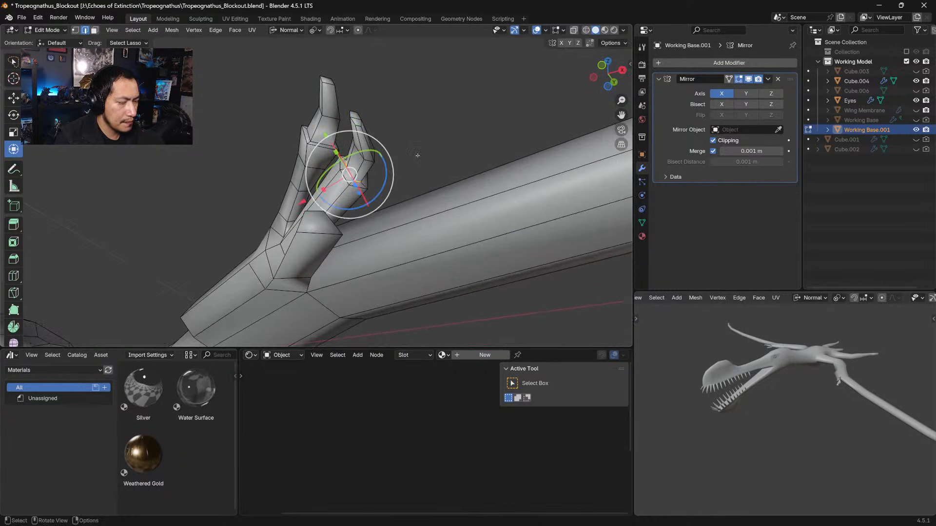
Scale the edge loop at the claw's base to 1.193 and move it about -0.005 m X, 0.004 m Y and -0.002 m Z
key(ctrl+KP_Add)
key(alt+a)
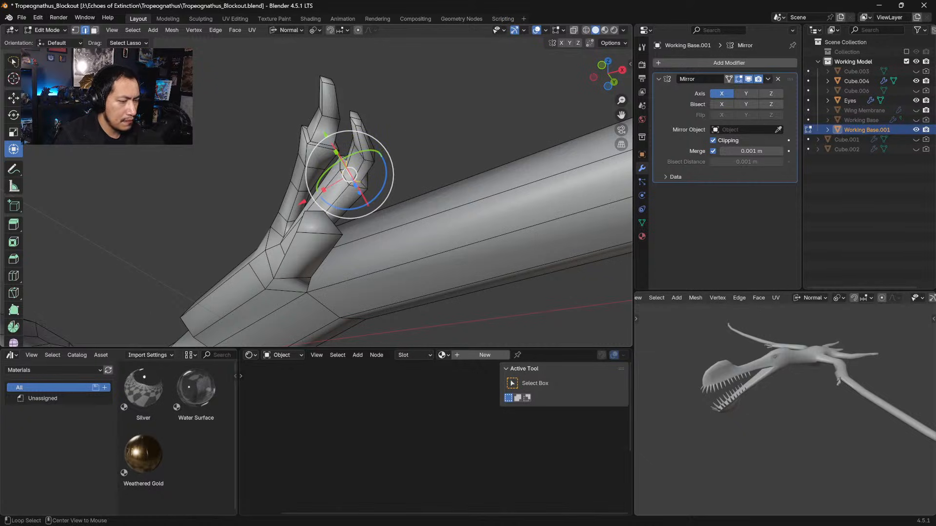
alt+click(358, 184)
key(ctrl+KP_Add)
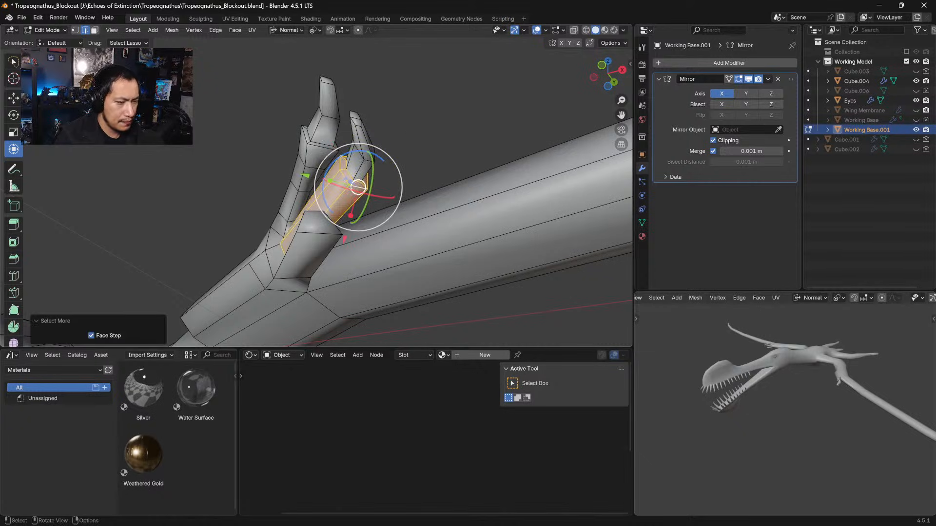
key(ctrl+z)
middle_drag(358, 186, 336, 189)
key(s)
click(417, 143)
key(g)
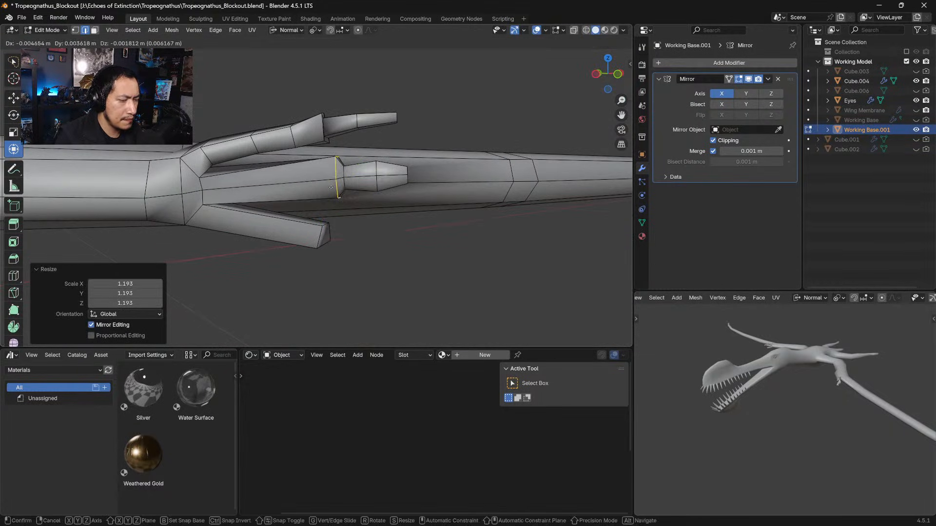
click(331, 187)
Narrow the middle finger claw's central loop and scale its end edges to 0.683
alt+click(376, 169)
key(s)
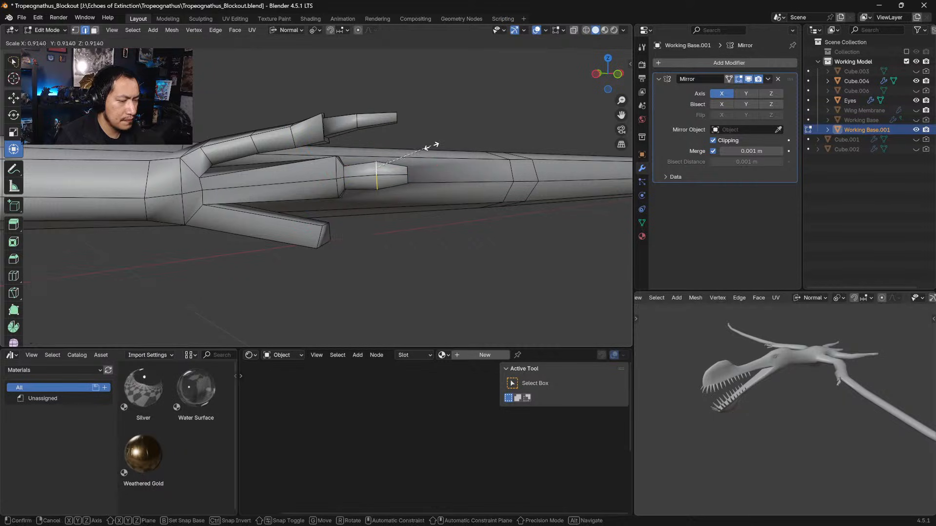
click(411, 163)
alt+click(407, 172)
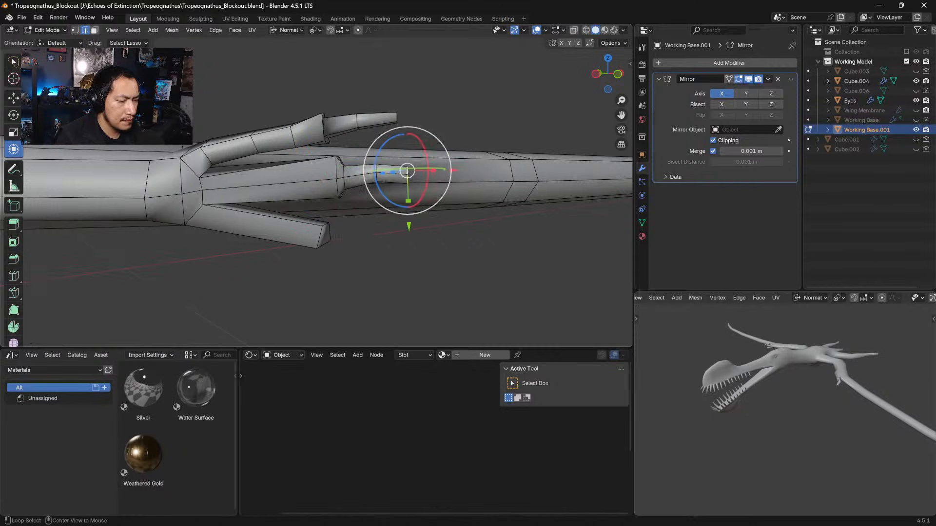
key(s)
click(437, 156)
Select the edges around the middle finger claw's tip and scale them to 0.681 to sharpen it
middle_drag(438, 156, 358, 204)
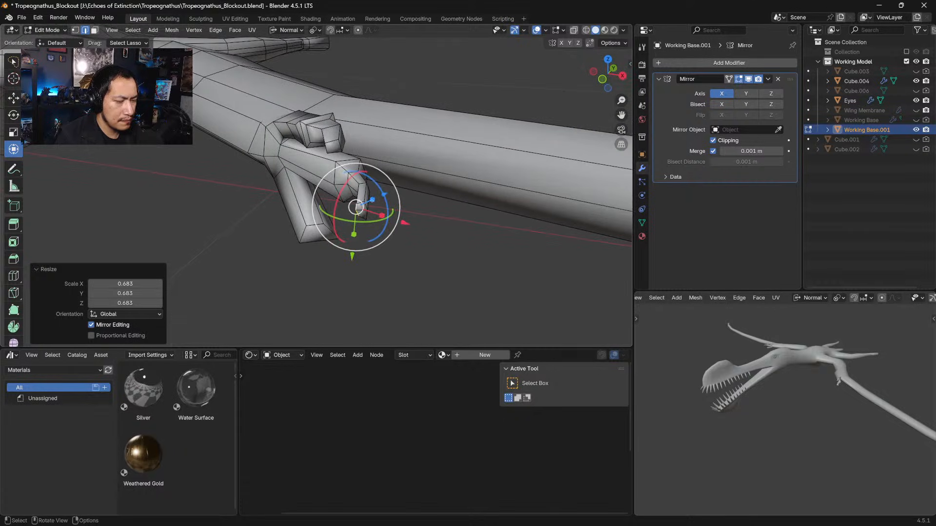
alt+click(358, 207)
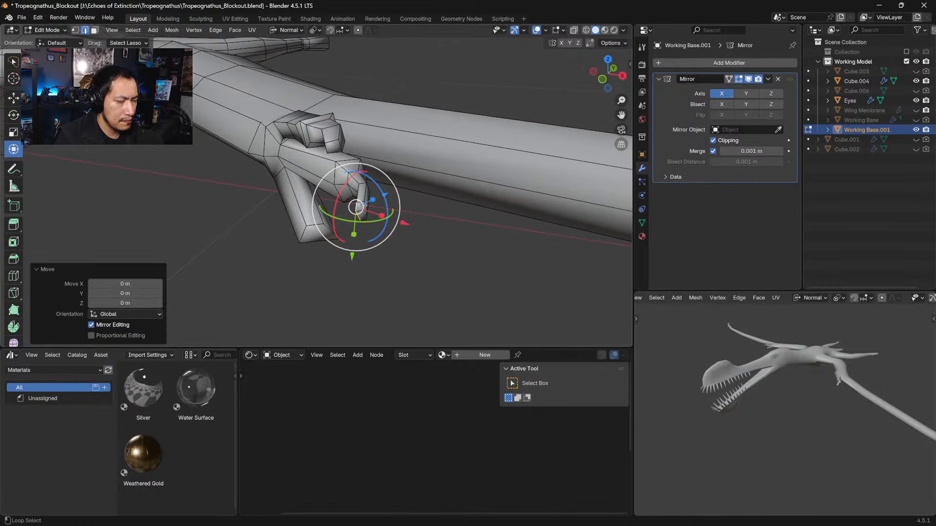
shift+click(366, 206)
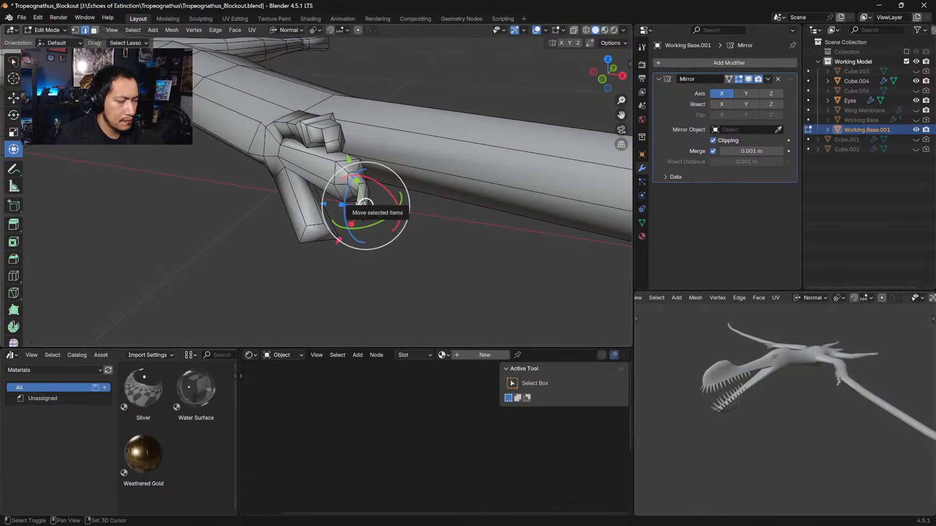
key(s)
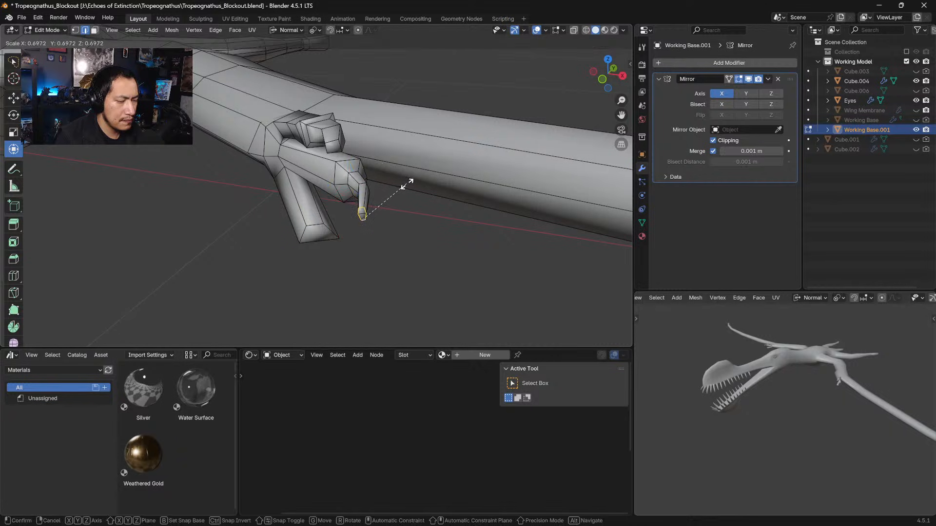
click(407, 184)
middle_drag(408, 184, 360, 211)
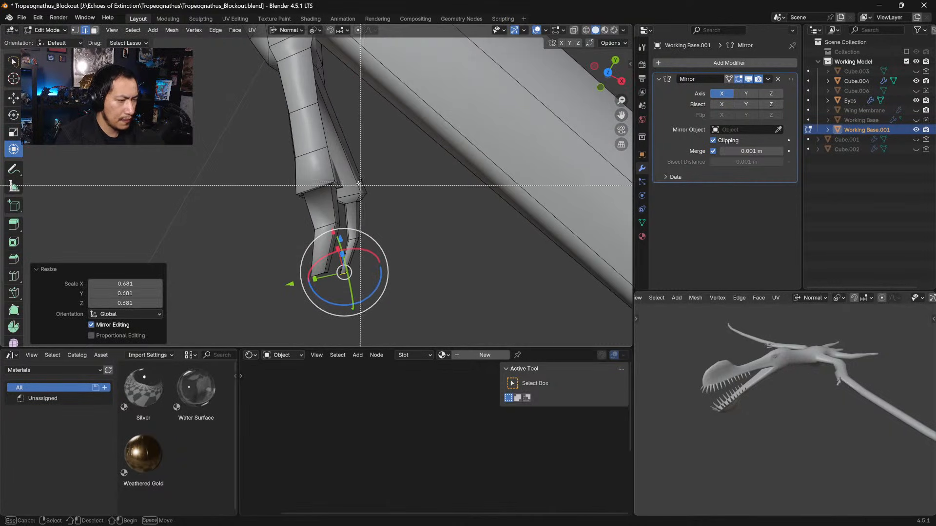
key(Escape)
Switch the wing arm mesh to Sculpt Mode and set the Grab brush radius to 107 px
click(60, 33)
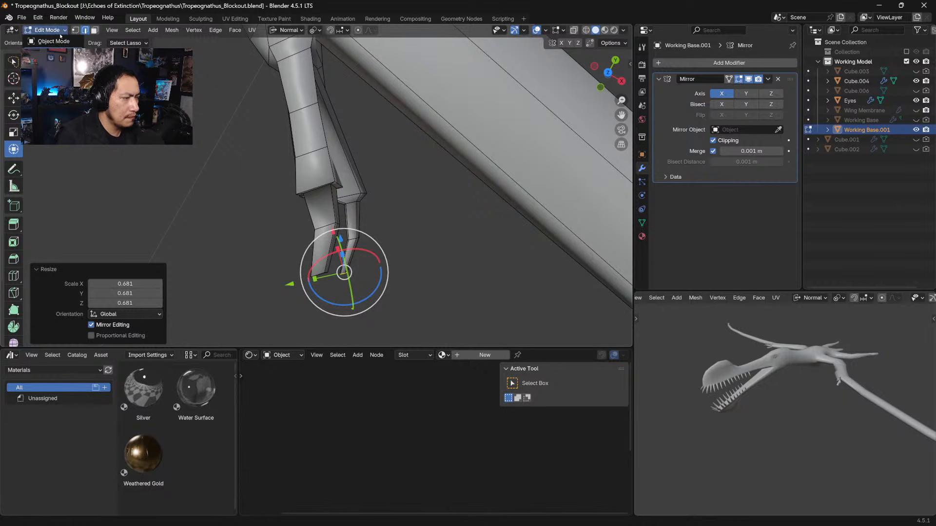
click(55, 62)
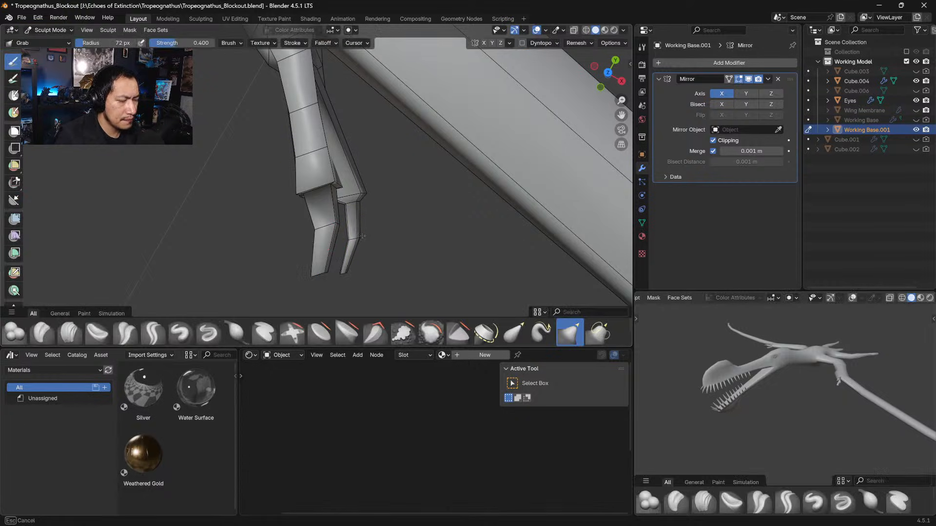
key(f)
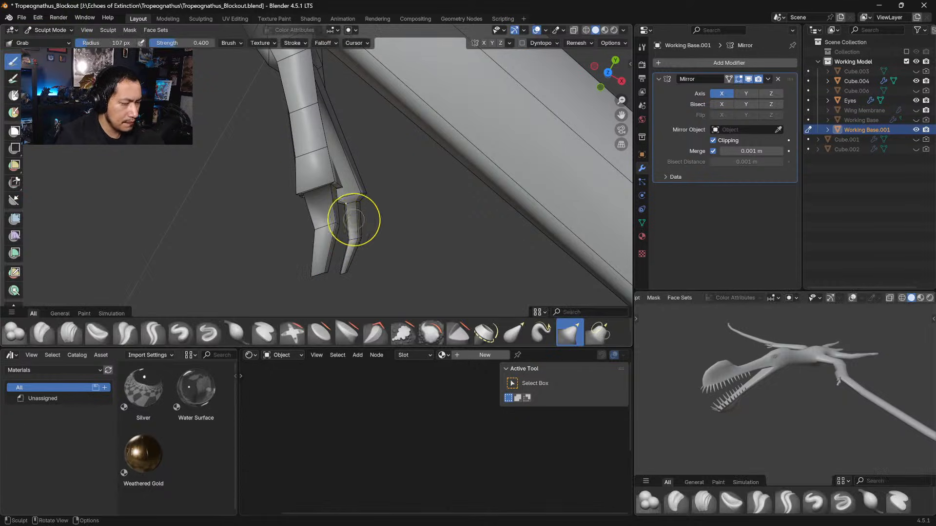
Pull the middle finger's claw slightly with the Grab brush to refine its bend
middle_drag(348, 237, 353, 135)
mouse_move(348, 137)
mouse_down()
mouse_move(367, 138)
mouse_move(353, 134)
mouse_up()
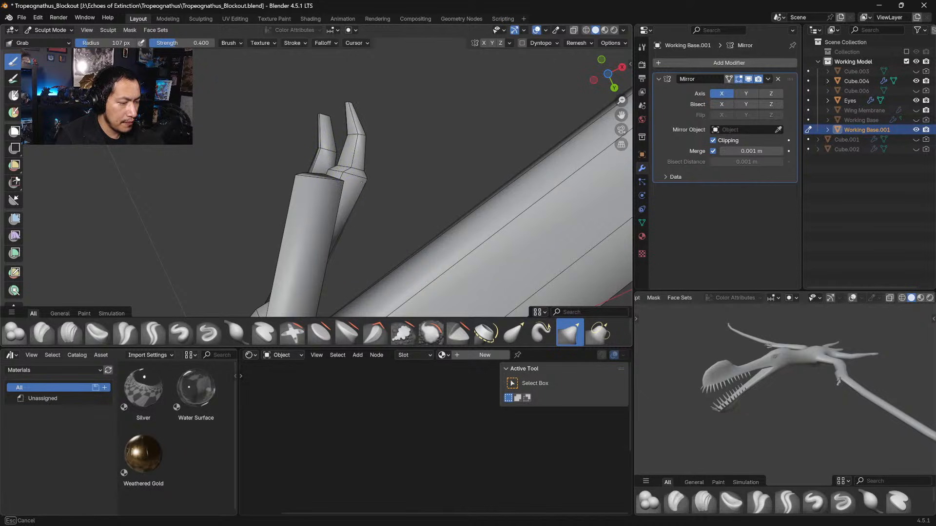
mouse_move(364, 190)
middle_down()
mouse_move(373, 215)
mouse_move(335, 157)
middle_up()
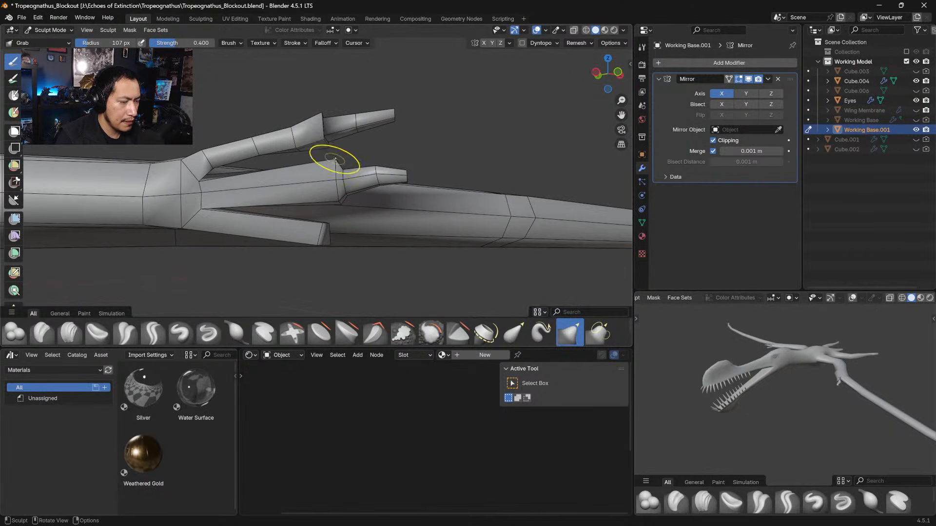
Reshape the middle finger's claw with another short Grab brush stroke along its base
mouse_move(337, 186)
mouse_down()
mouse_move(376, 171)
mouse_move(403, 177)
mouse_move(381, 183)
mouse_up()
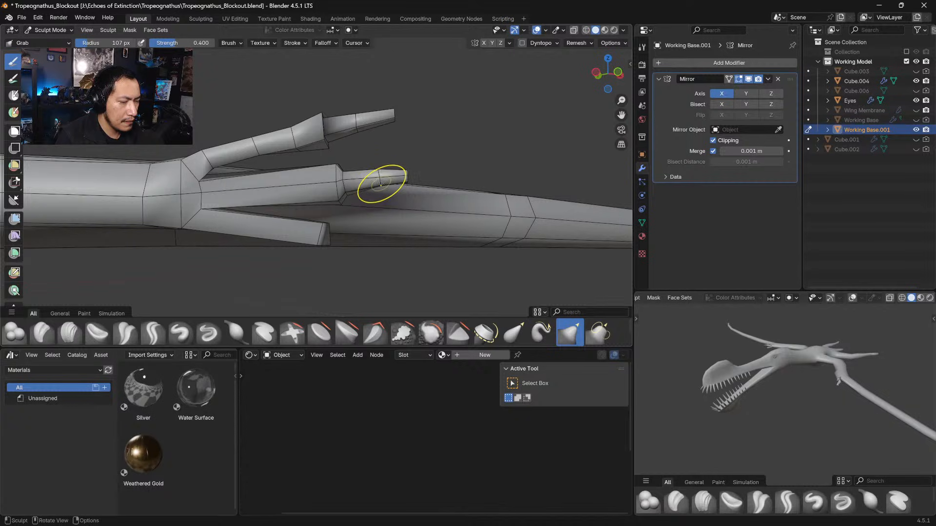
middle_drag(329, 147, 314, 176)
mouse_move(213, 145)
middle_down()
mouse_move(244, 203)
mouse_move(274, 184)
mouse_move(295, 146)
mouse_move(255, 79)
middle_up()
middle_drag(344, 142, 345, 171)
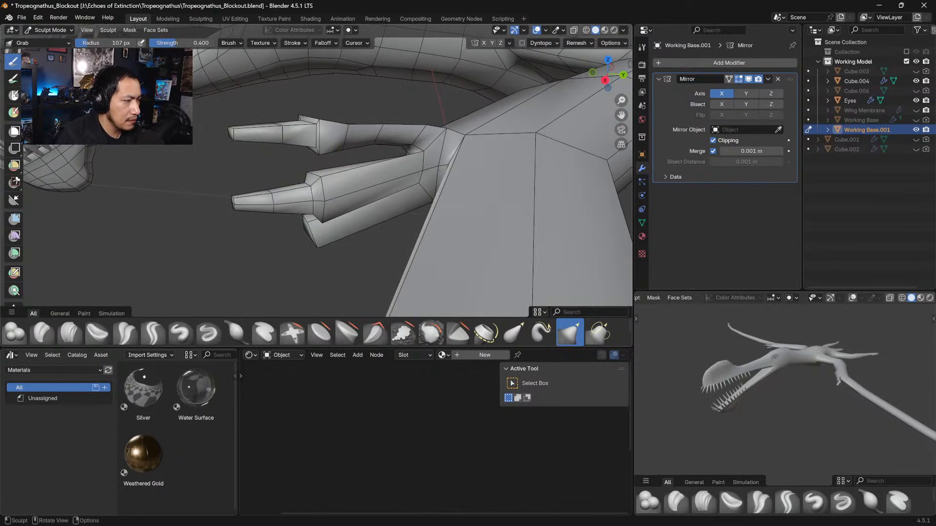
Return the mesh to Edit Mode and add one lengthwise loop cut through the two outer fingers with a 0.050 factor
click(70, 30)
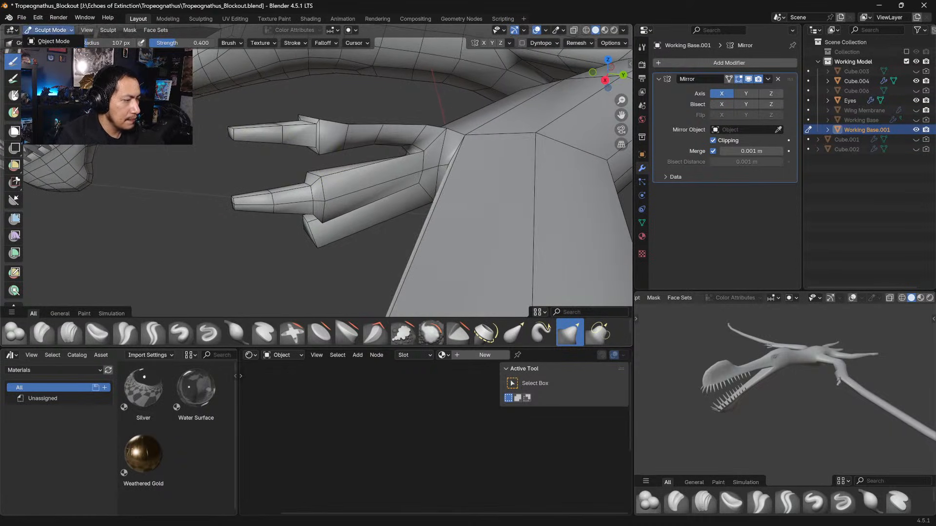
click(51, 51)
click(419, 137)
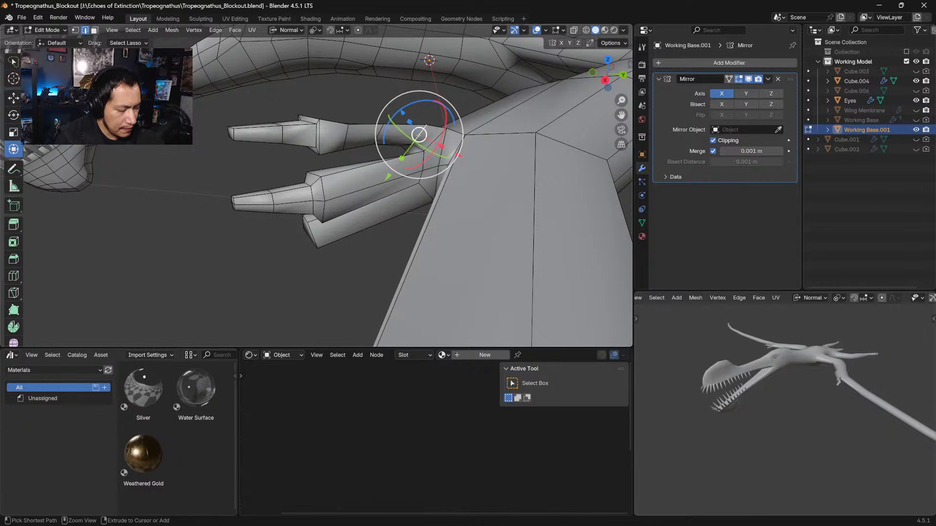
key(ctrl+r)
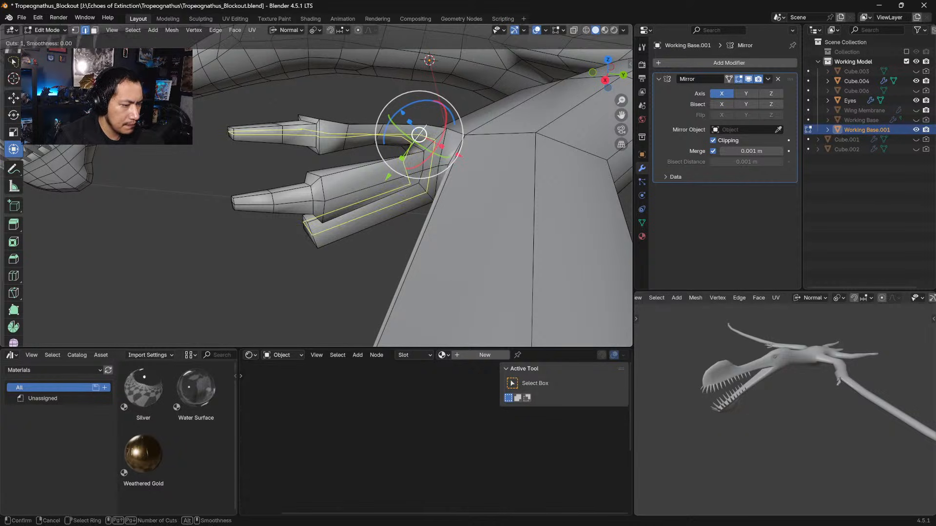
click(419, 137)
click(420, 138)
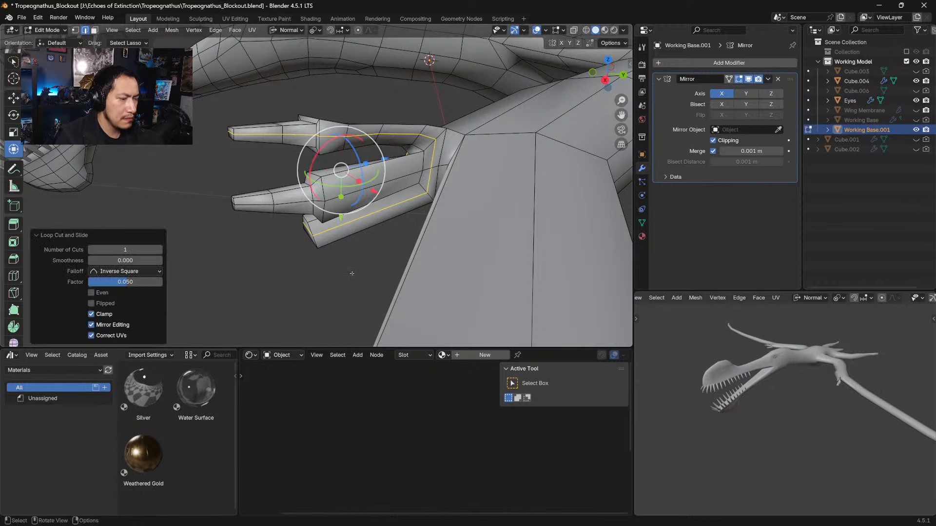
Examine the arm and fingers against the reference drawings from above, then hide the reference collection again
middle_drag(352, 273, 356, 153)
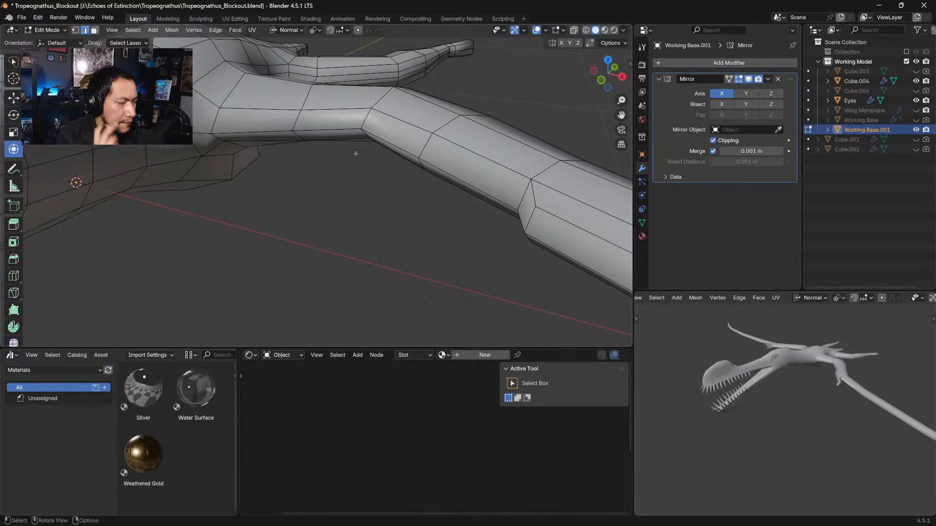
key(KP_7)
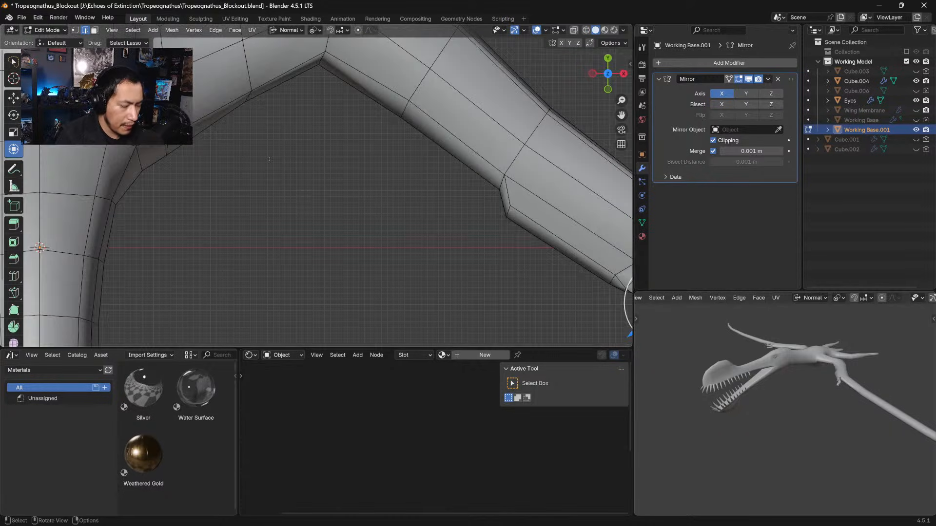
ctrl+middle_drag(269, 159, 324, 159)
ctrl+middle_drag(463, 271, 357, 242)
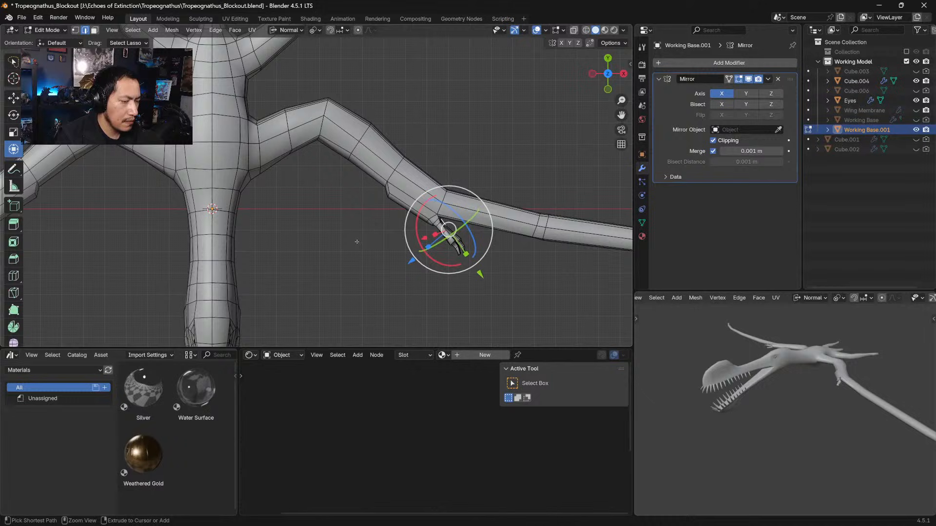
click(905, 52)
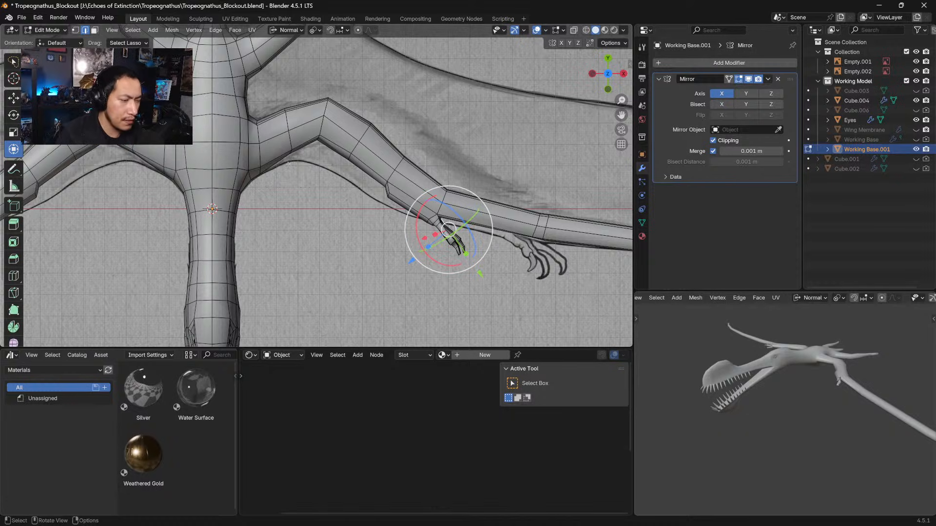
middle_drag(345, 179, 294, 45)
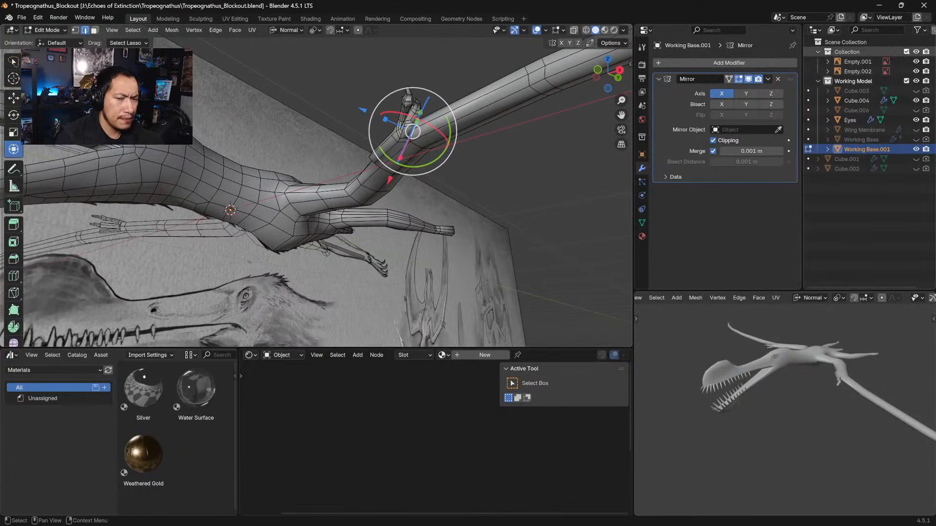
click(906, 52)
scroll(456, 117, down, 3)
scroll(456, 117, up, 7)
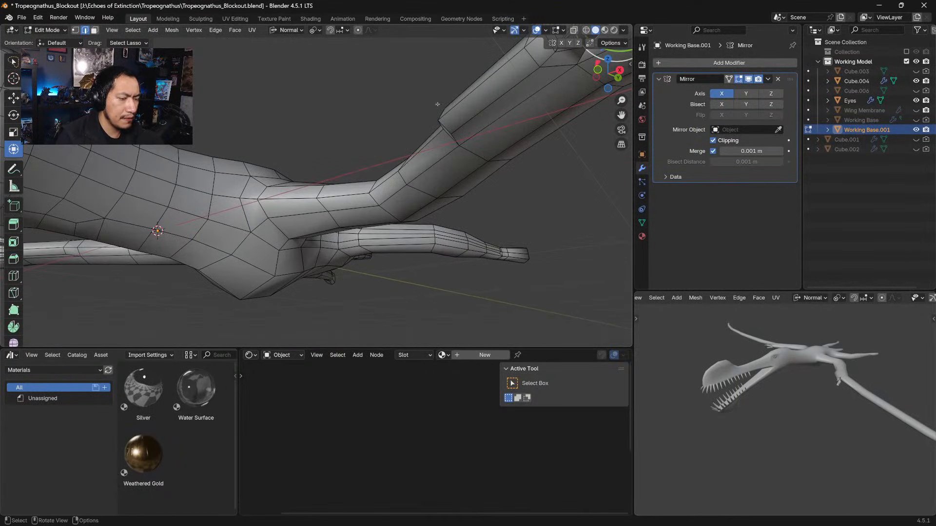
Select the two end faces of the unclawed third finger and scale them to 1.402
shift+middle_drag(453, 116, 338, 227)
click(95, 30)
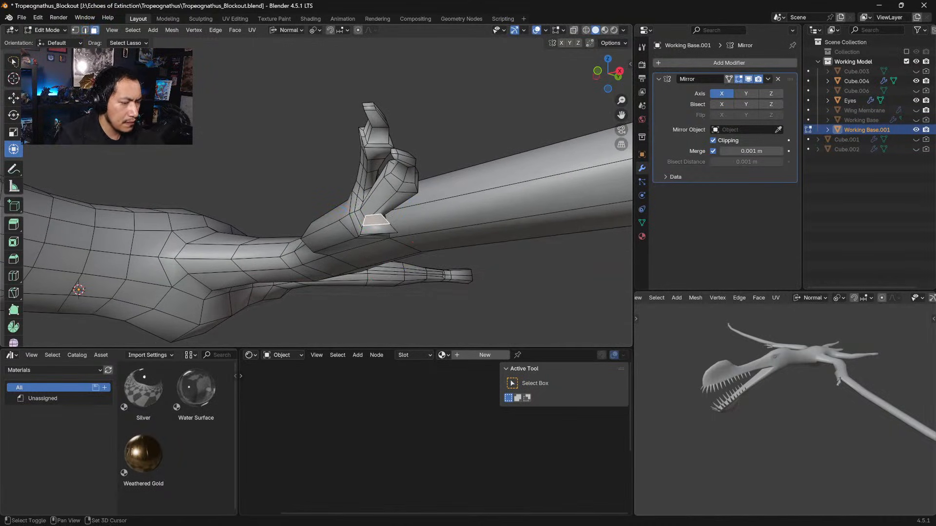
click(377, 222)
key(i)
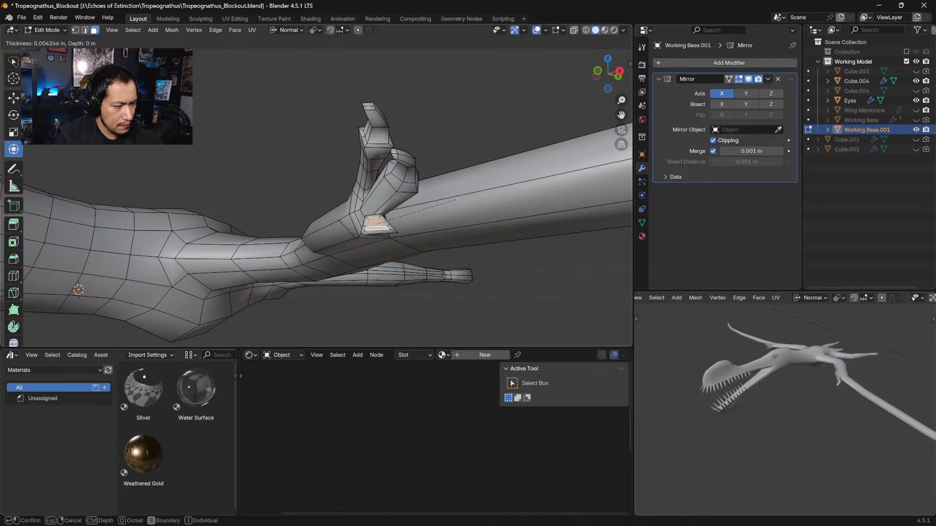
click(457, 200)
key(s)
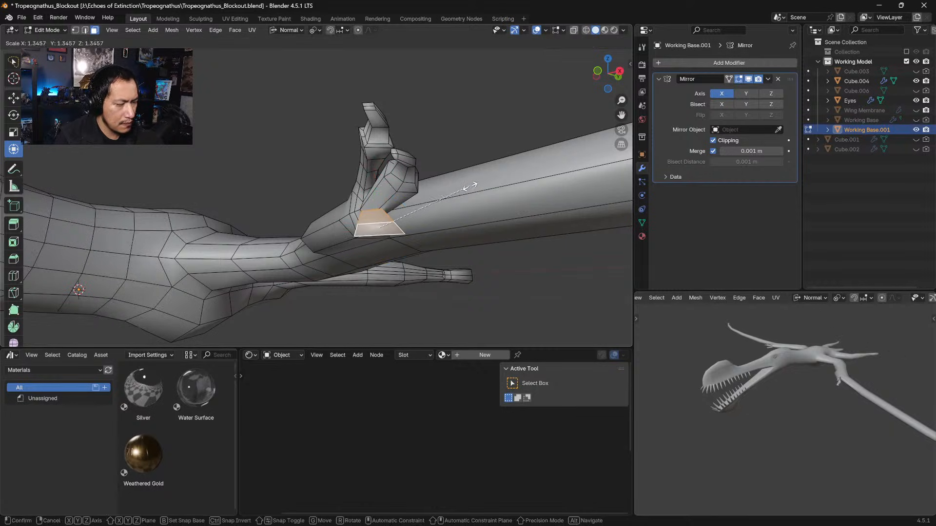
click(455, 195)
Move the third finger's end faces 0.007227 m along their normal Z axis and enlarge them slightly
middle_drag(456, 195, 423, 231)
key(KP_Decimal)
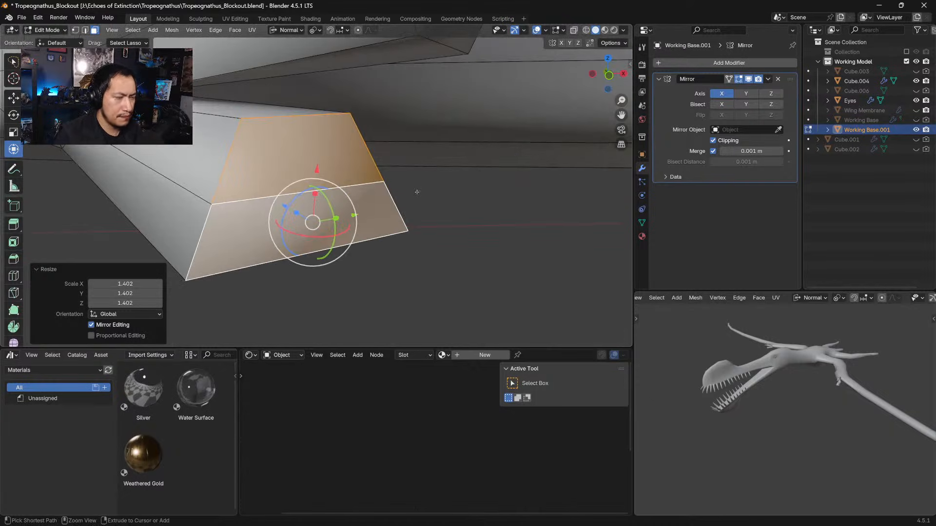
ctrl+middle_drag(416, 192, 424, 230)
middle_drag(424, 229, 482, 203)
key(e)
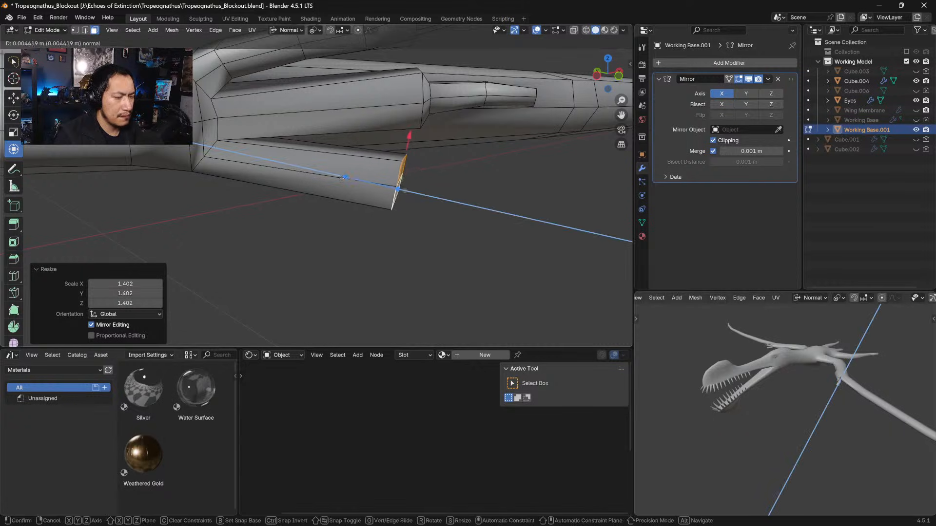
drag(339, 179, 338, 179)
middle_drag(463, 179, 419, 175)
key(s)
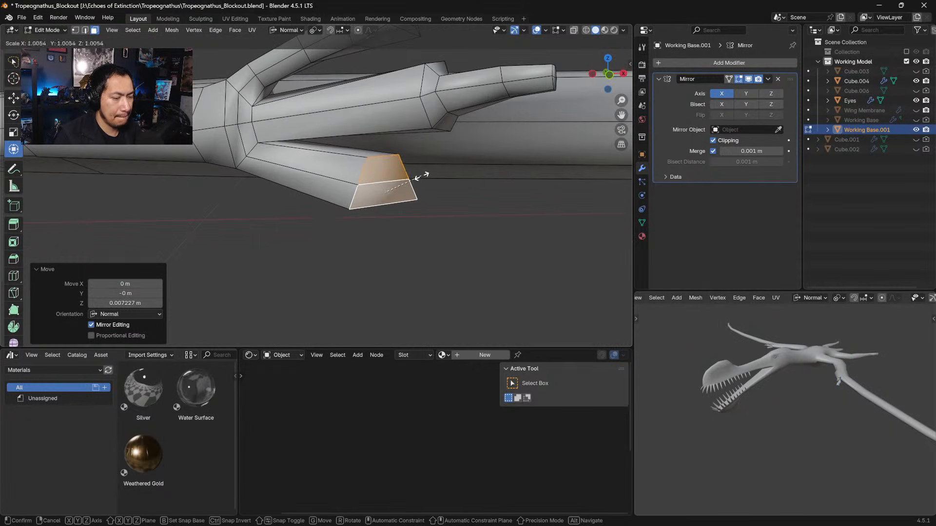
click(422, 171)
click(394, 170)
key(i)
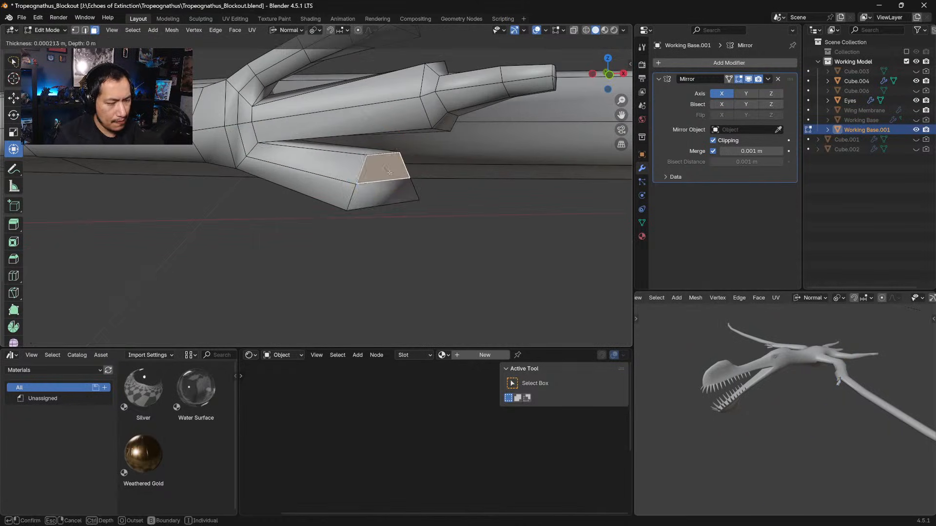
click(449, 158)
key(ctrl+z)
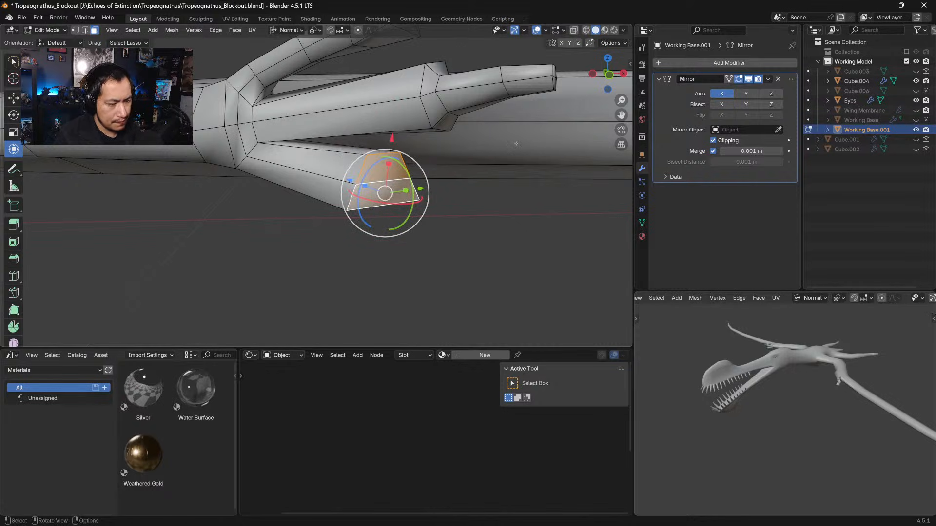
Inset the third finger's two end faces by 0.006156 m and extrude them outward to form a claw
key(i)
click(494, 154)
middle_drag(494, 155, 440, 183)
key(e)
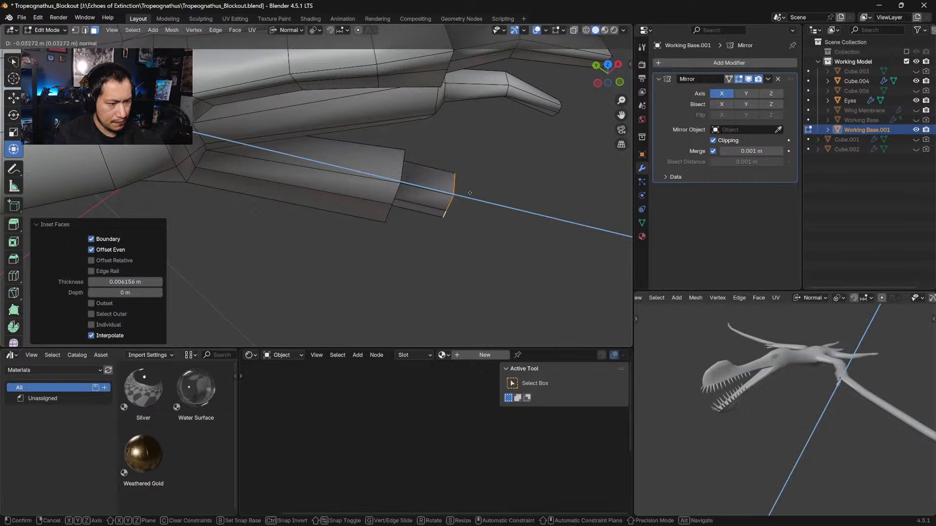
click(526, 200)
Scale the third claw's tip to 0.344 and shift it -0.032109 m along its normal Y axis
key(s)
click(532, 200)
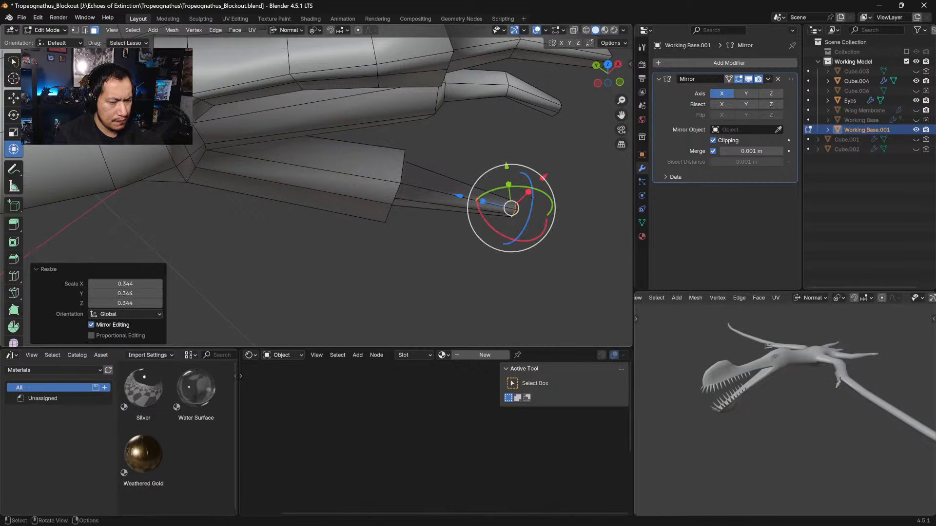
middle_drag(531, 200, 439, 205)
drag(454, 78, 387, 76)
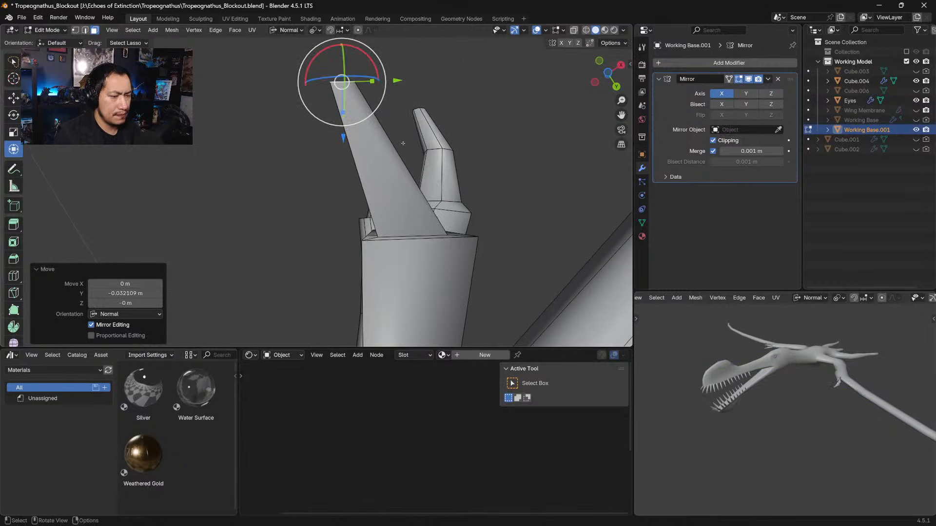
Add one centered loop cut across the third claw and move it sideways to curve the claw
click(402, 93)
click(398, 178)
key(ctrl+r)
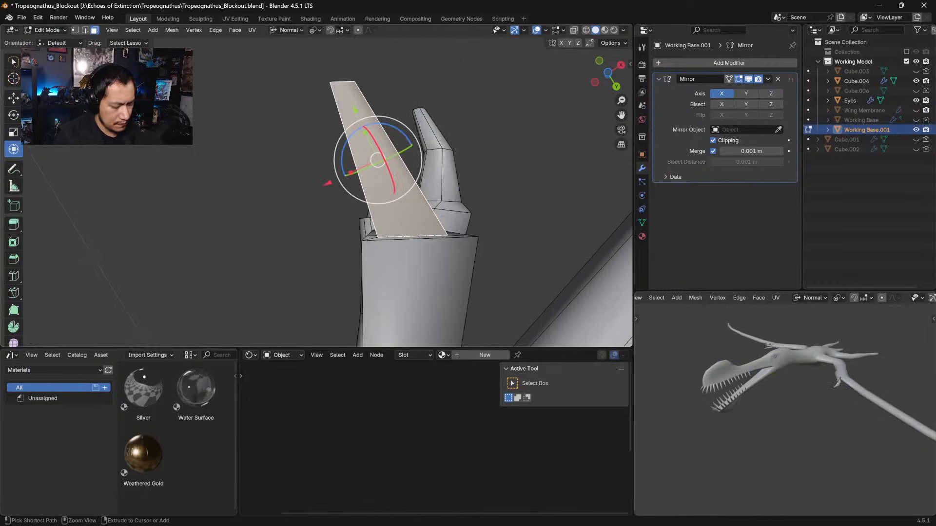
click(396, 168)
right_click(398, 168)
key(g)
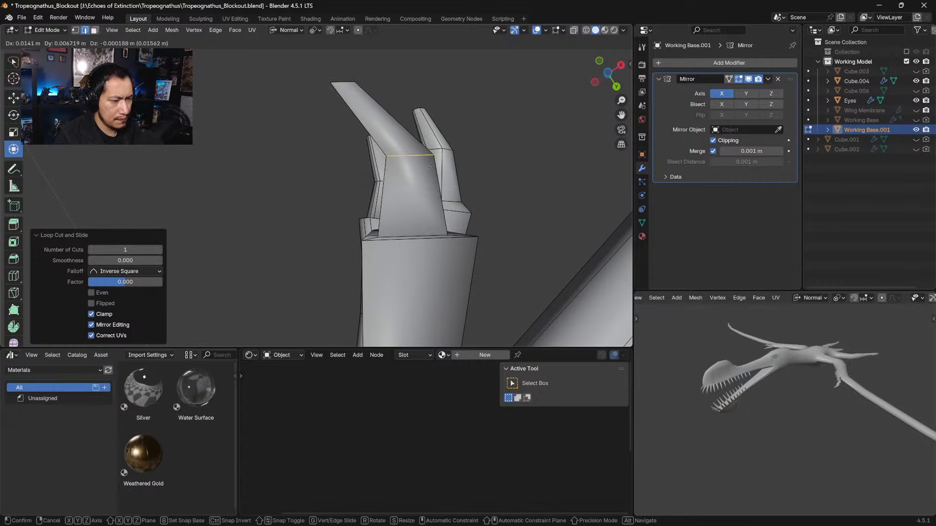
click(425, 171)
middle_drag(425, 171, 399, 180)
click(487, 245)
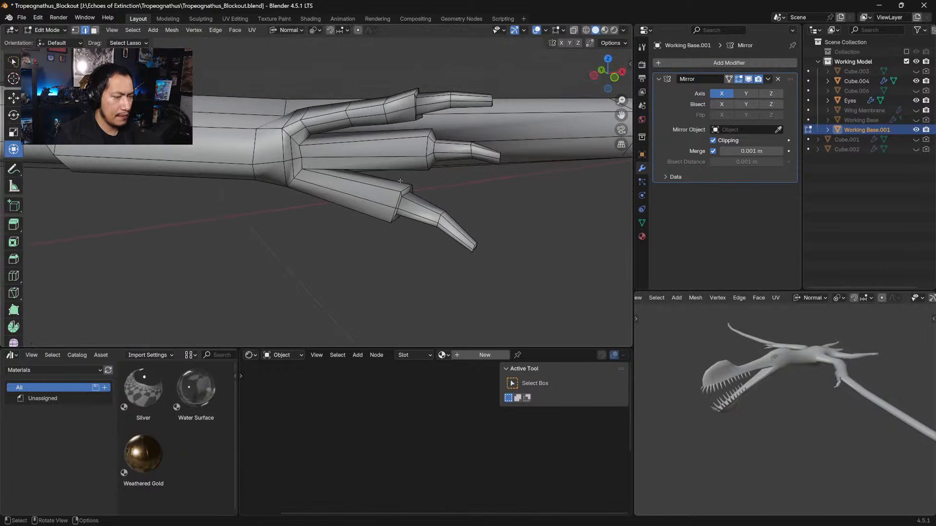
key(ctrl+r)
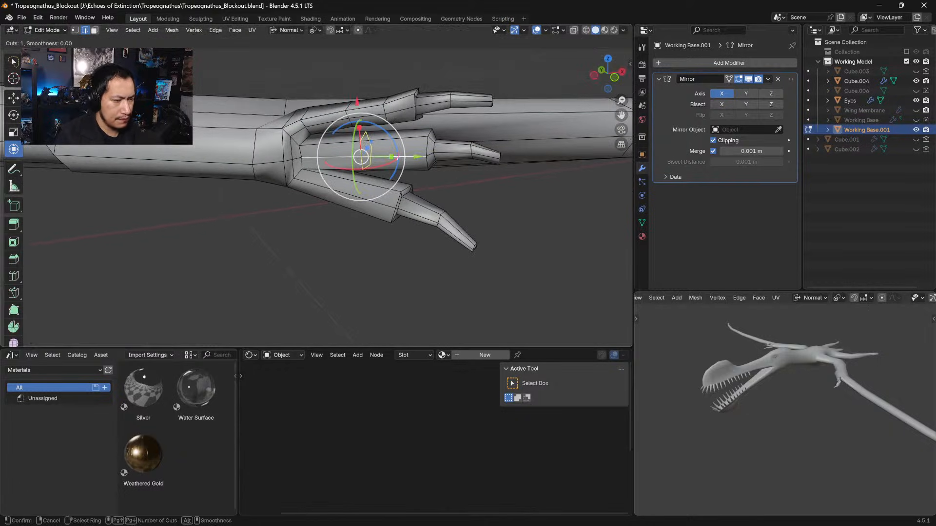
click(380, 159)
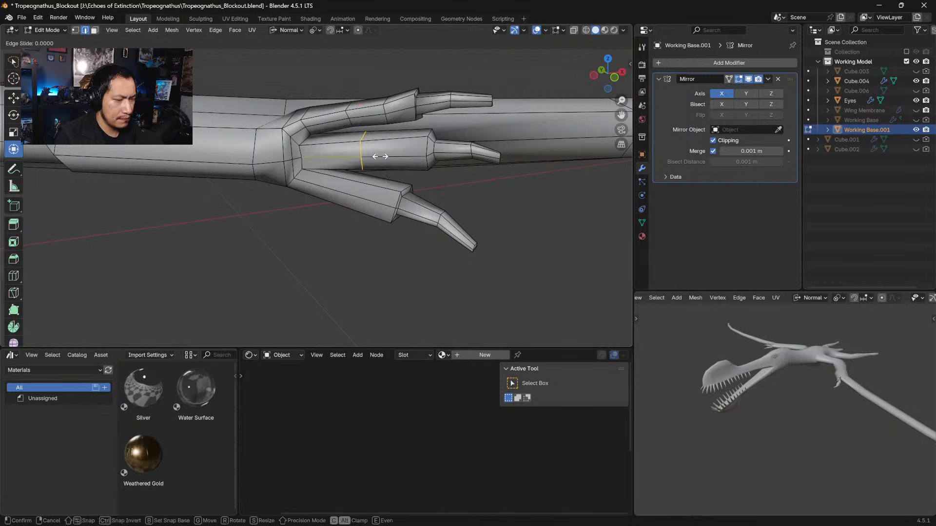
click(380, 162)
Add two evenly spaced loop cuts around the middle finger and scale them down slightly to narrow its shaft
key(ctrl+r)
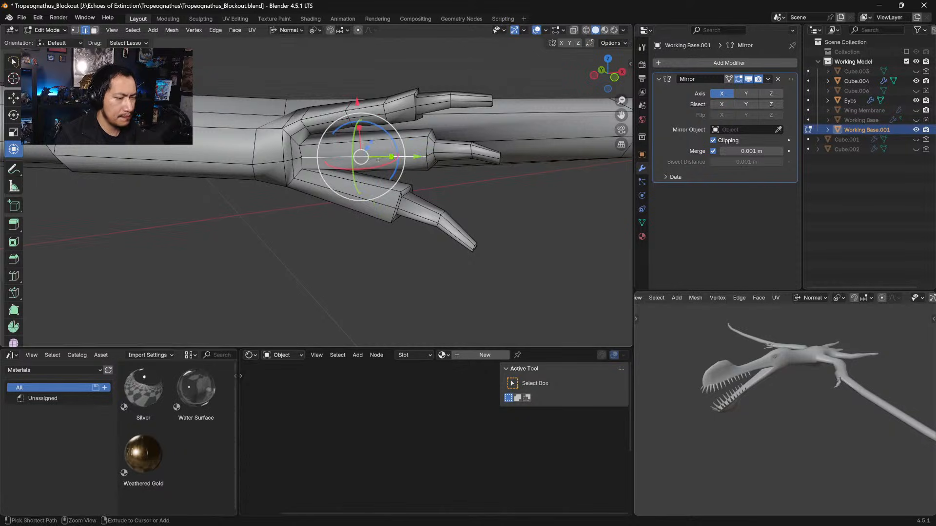
scroll(379, 160, up, 1)
click(378, 160)
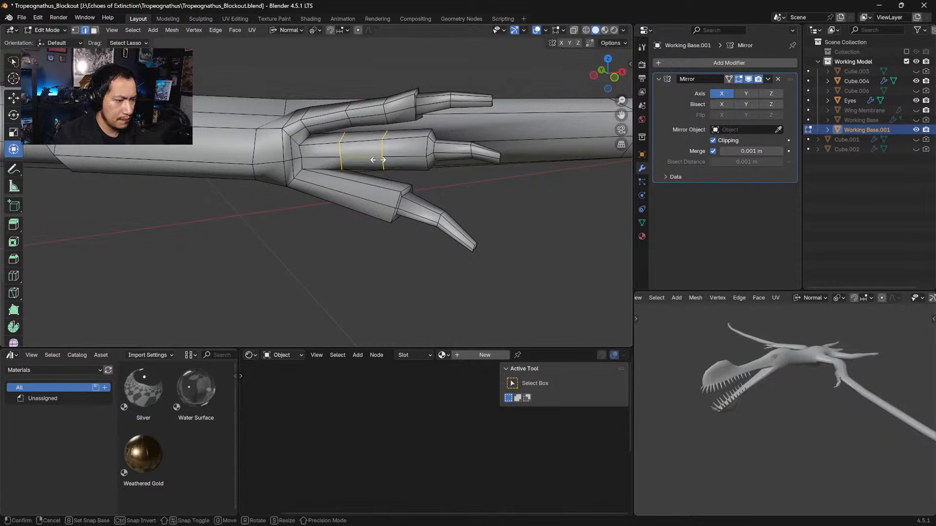
click(378, 160)
key(s)
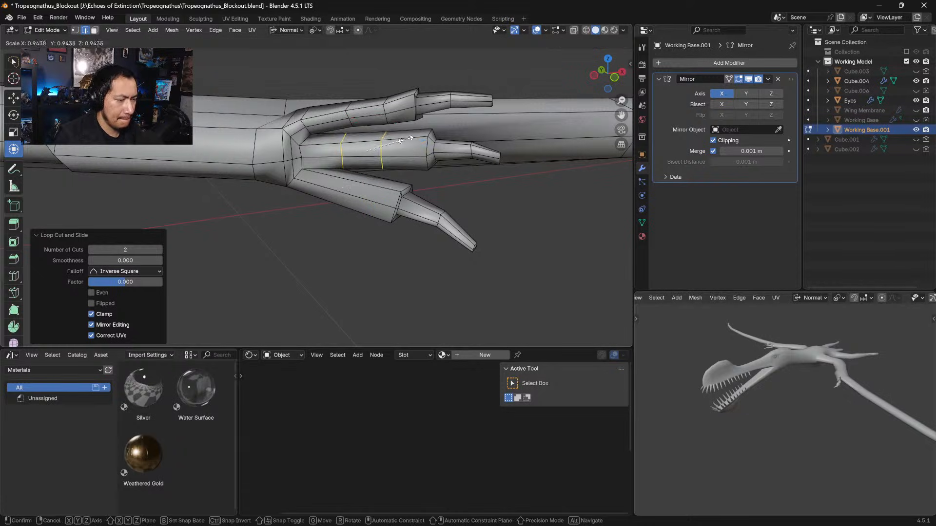
click(401, 143)
Add two loop cuts around the third finger's shaft and scale them to 0.799
click(356, 201)
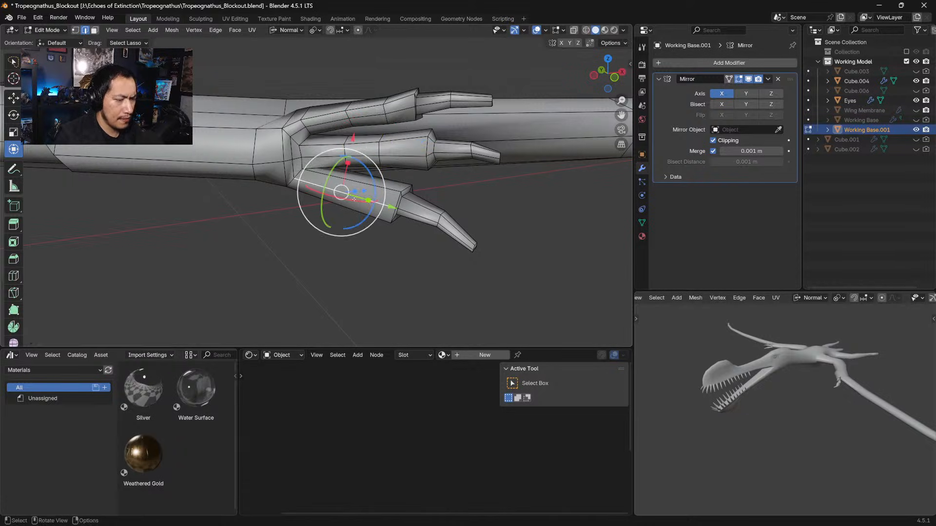
key(ctrl+r)
click(355, 199)
click(355, 200)
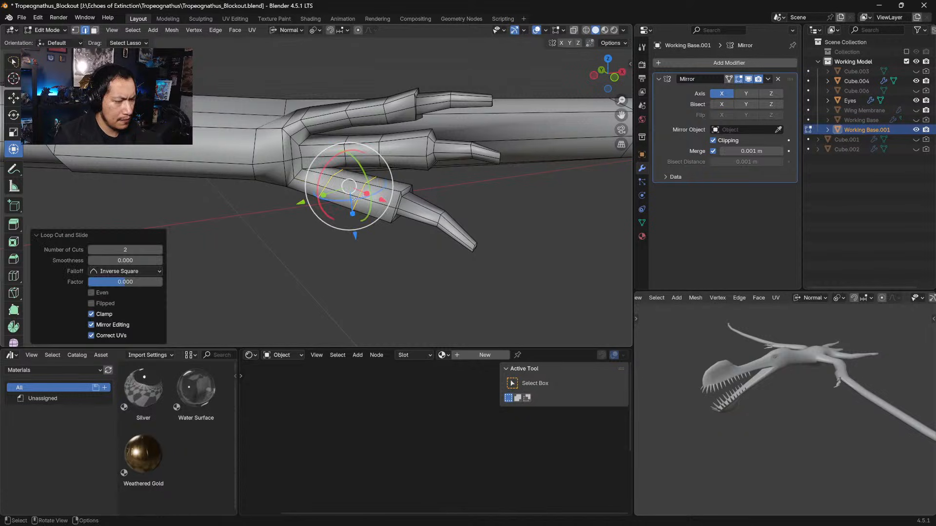
key(s)
click(461, 201)
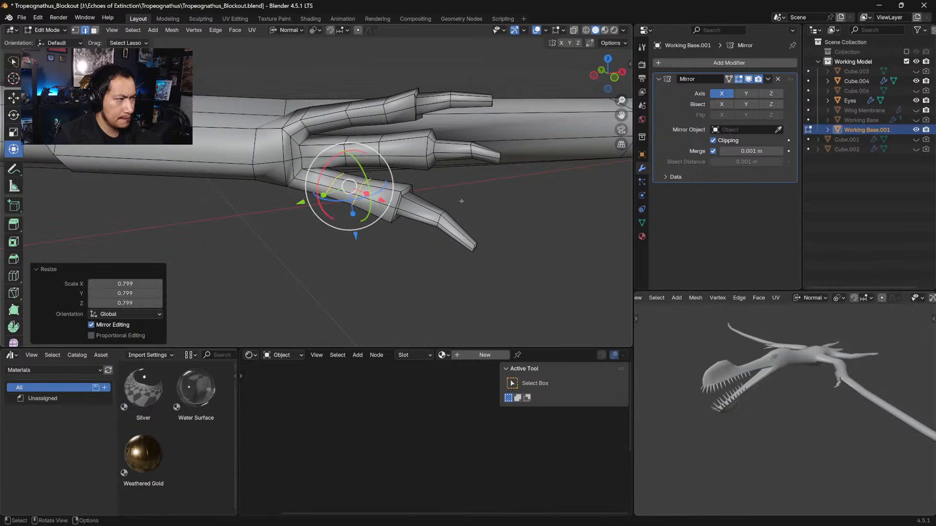
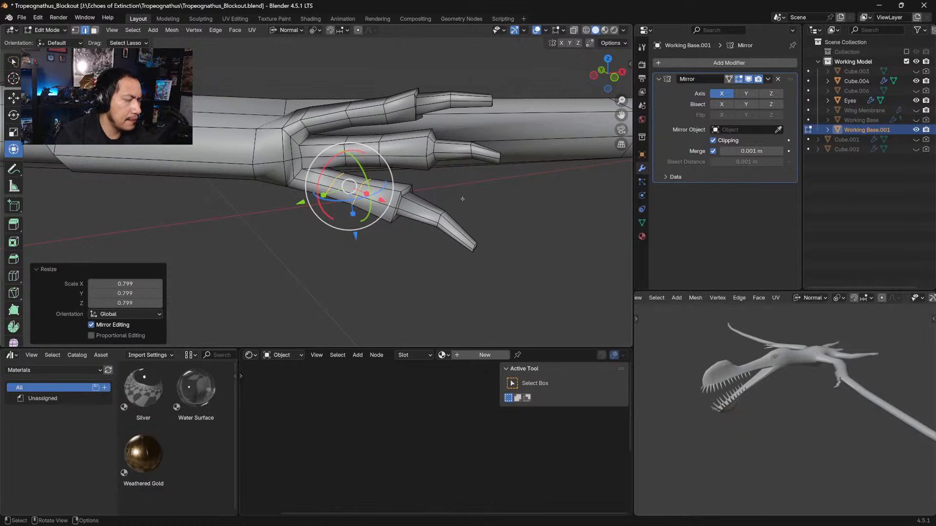
Add one loop cut around the base of the middle finger with a slide factor of 0.461
click(547, 234)
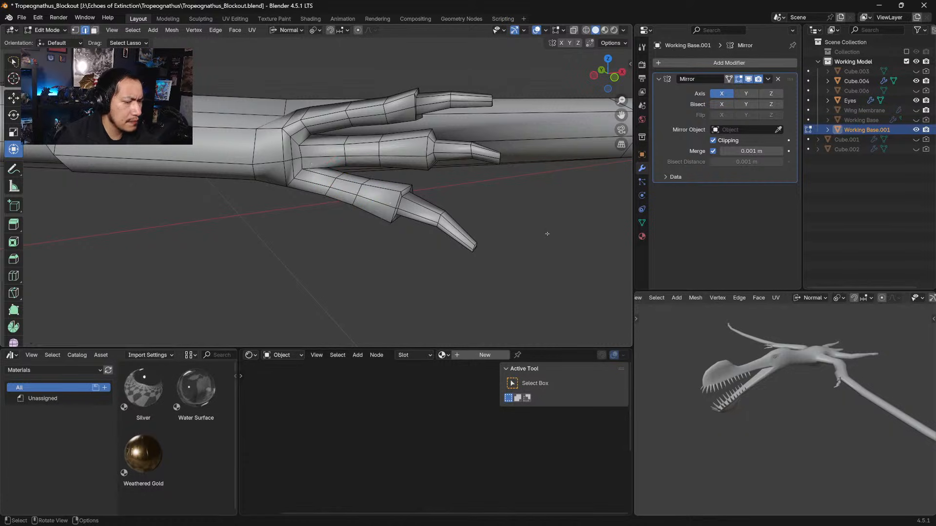
middle_drag(516, 231, 511, 282)
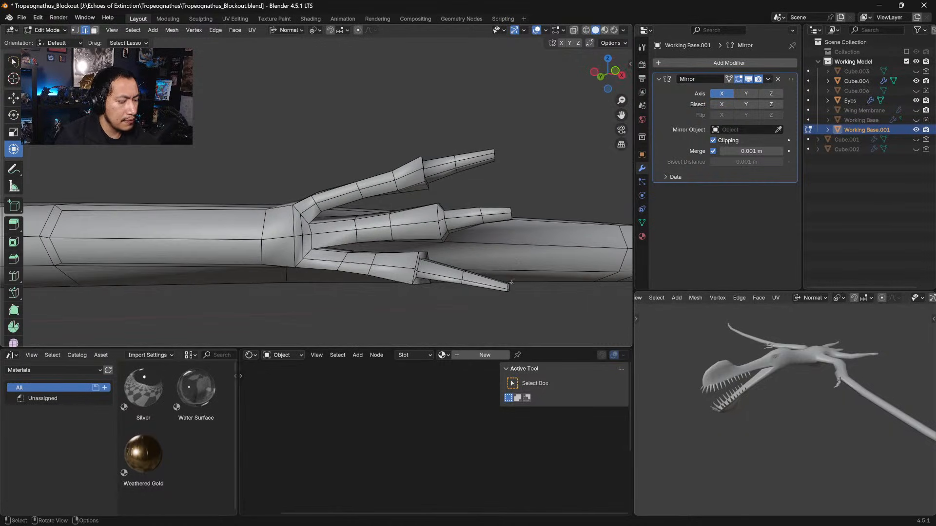
click(333, 240)
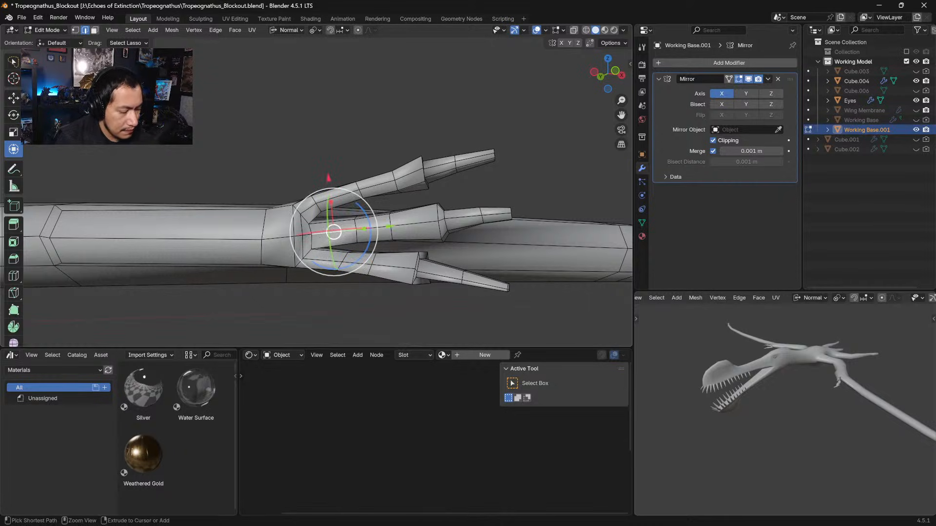
key(ctrl+r)
click(330, 239)
click(322, 239)
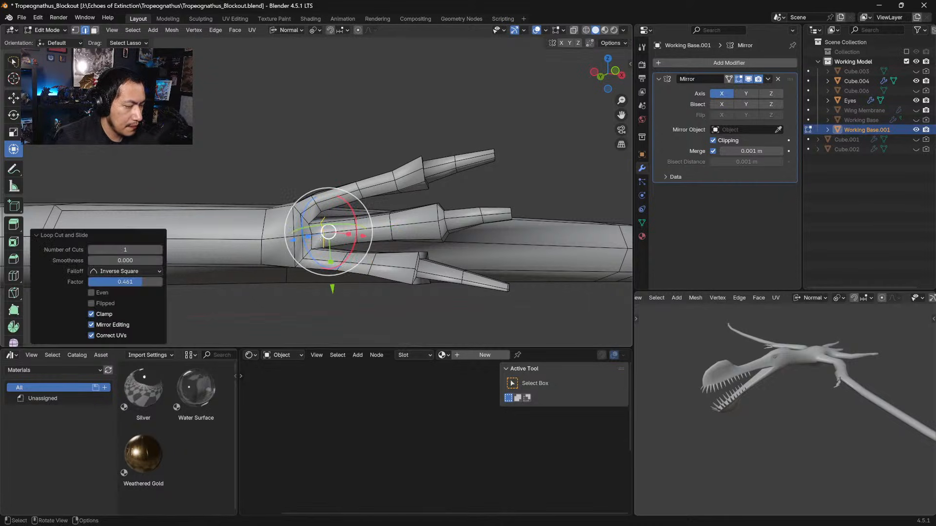
Add one loop cut around the base of the third finger with a slide factor of 0.235
click(323, 263)
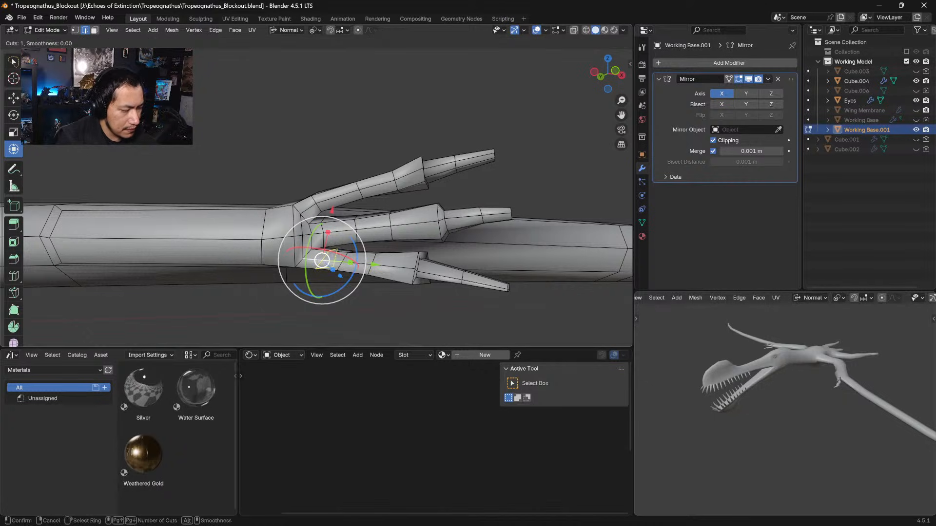
key(g)
key(g)
click(313, 261)
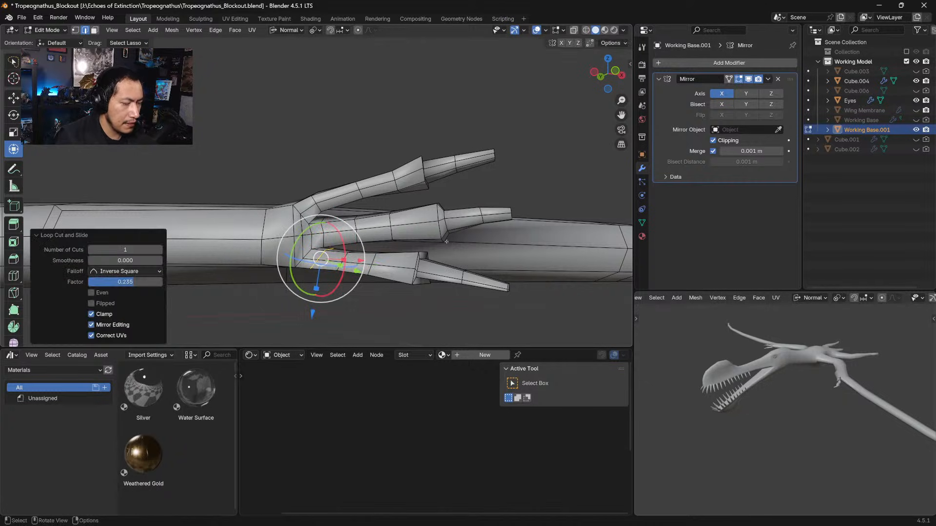
middle_drag(314, 261, 420, 281)
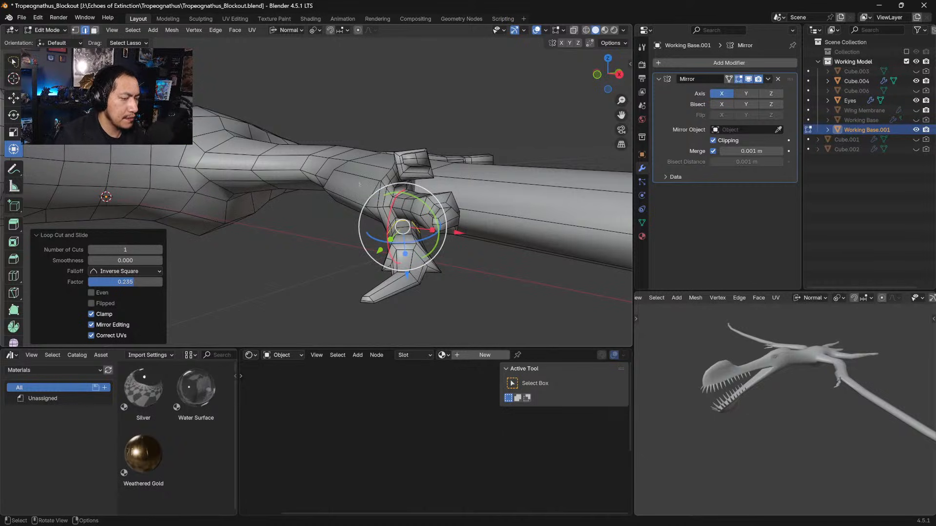
Switch the wing mesh from Edit Mode to Sculpt Mode
middle_drag(421, 281, 381, 227)
key(Tab)
key(Tab)
key(1)
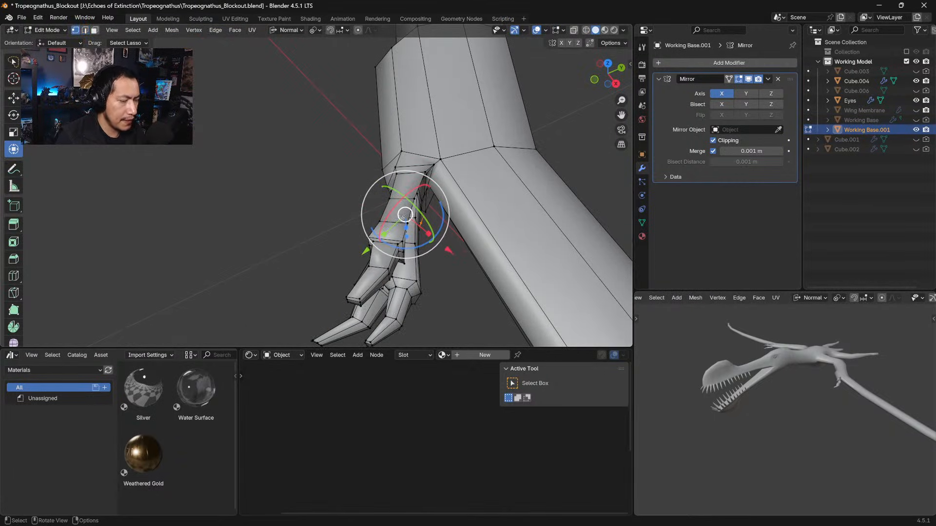
middle_drag(407, 228, 408, 272)
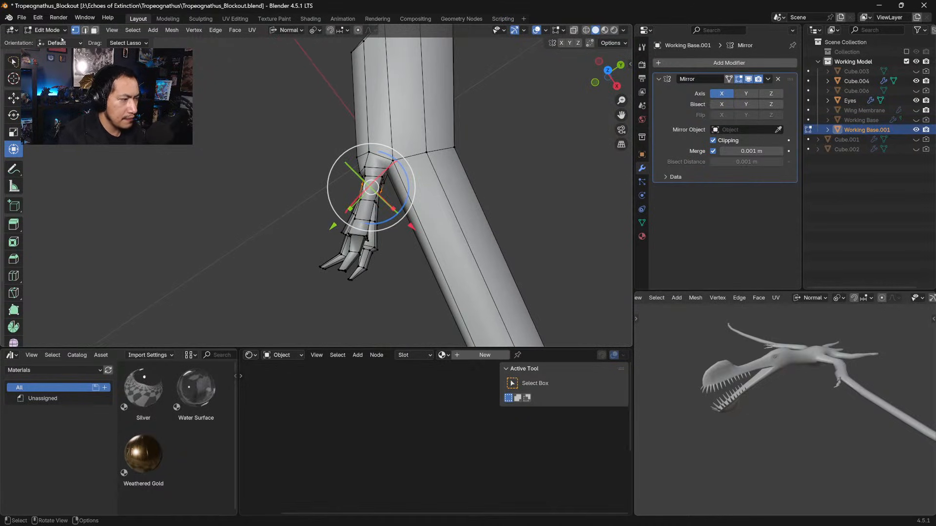
click(47, 30)
click(54, 62)
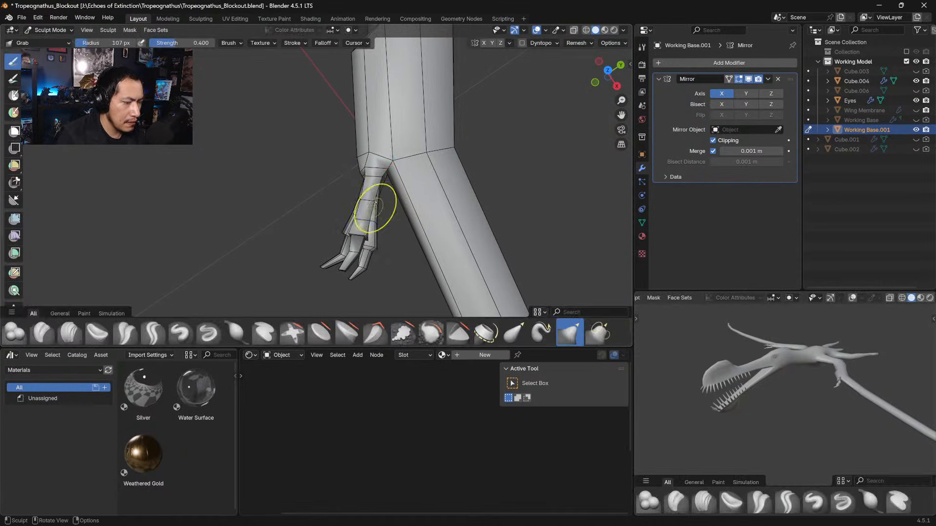
Reshape the small fingers' shafts with the Grab brush at strength 0.400
key(shift+s)
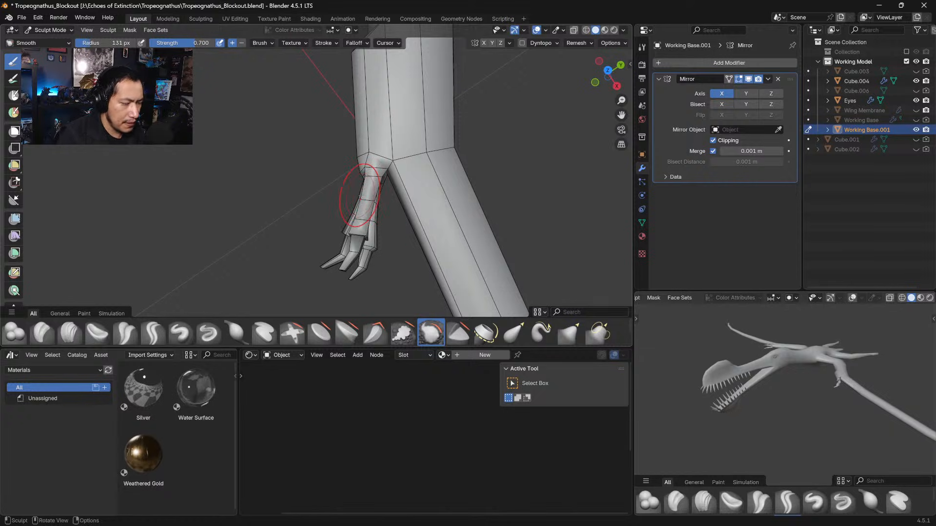
middle_drag(381, 169, 366, 198)
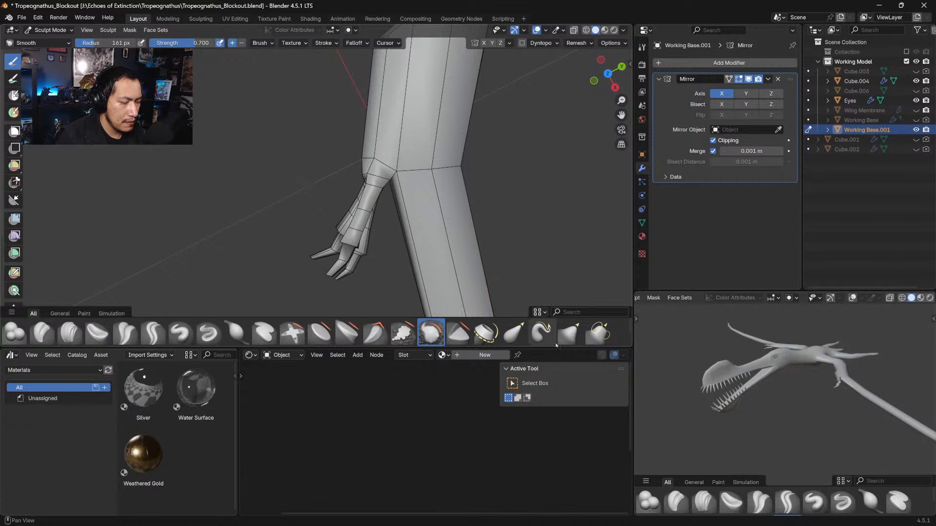
click(570, 333)
drag(363, 208, 369, 220)
drag(359, 228, 363, 230)
drag(359, 230, 356, 210)
Reduce the Grab brush radius to 83 px for detail work on the individual fingers
mouse_move(355, 209)
middle_down()
mouse_move(393, 174)
mouse_move(395, 190)
middle_up()
scroll(392, 184, up, 4)
key(bracketleft)
key(bracketleft)
key(bracketleft)
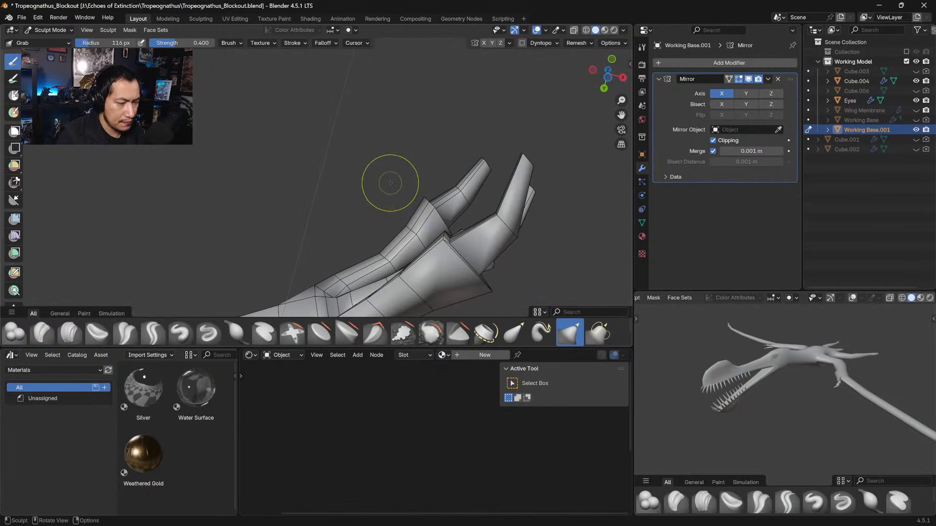
shift+middle_drag(467, 189, 434, 116)
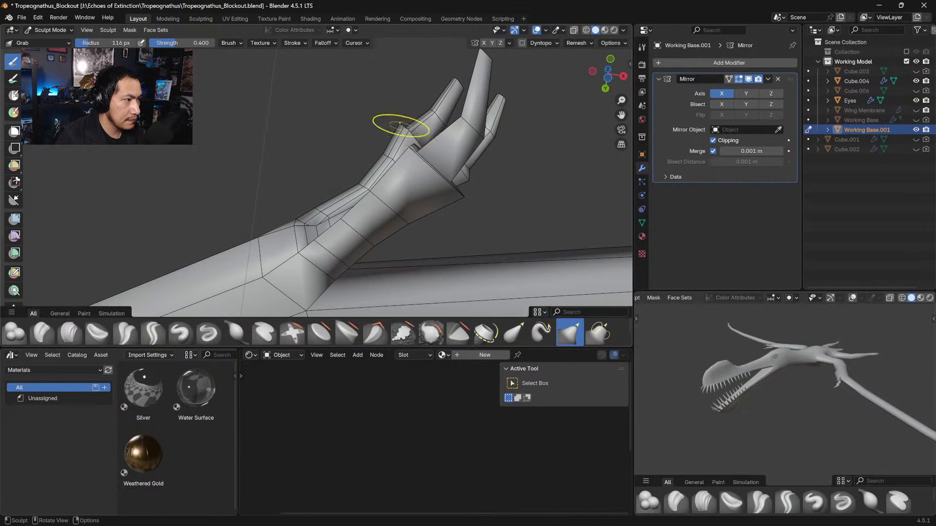
mouse_move(387, 157)
middle_down()
mouse_move(374, 160)
mouse_move(383, 147)
mouse_move(344, 153)
mouse_move(417, 225)
middle_up()
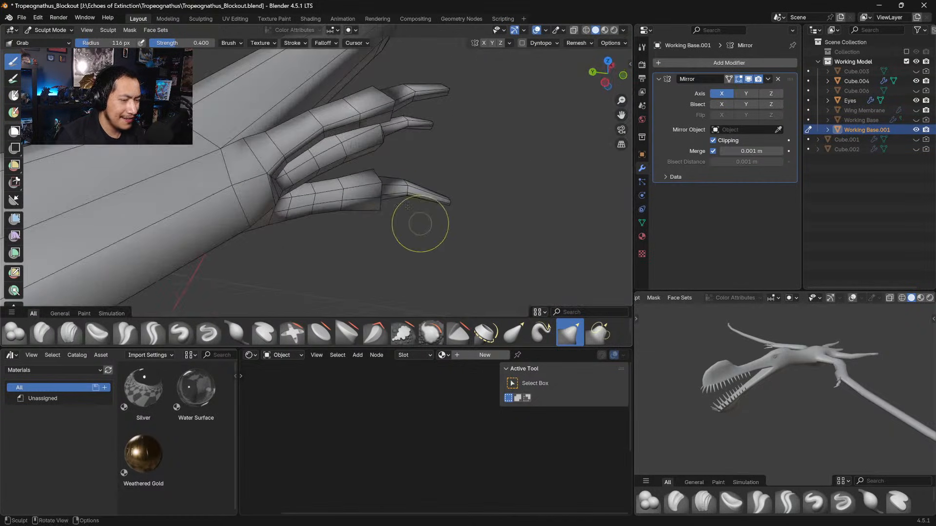
key(bracketleft)
key(bracketleft)
key(bracketleft)
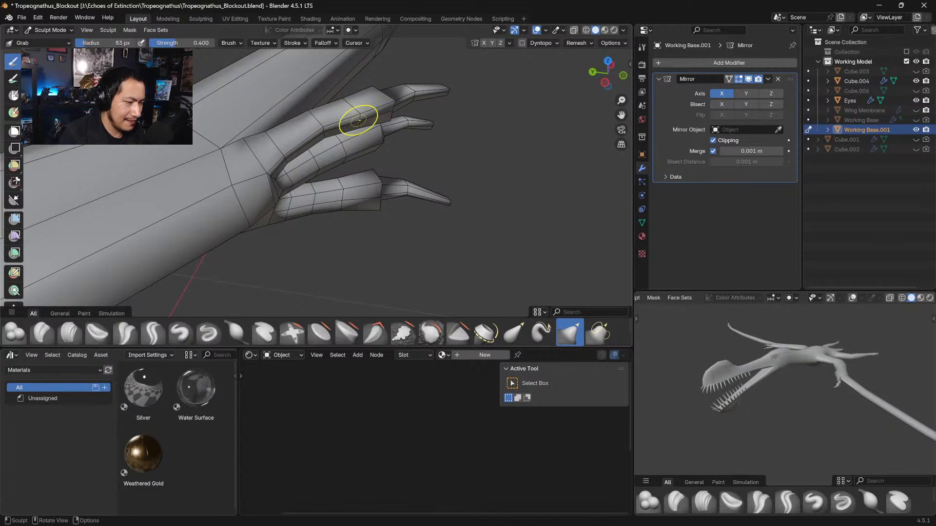
Pull the base of the first finger outward with the Grab brush to thicken and straighten its shaft
middle_drag(357, 131, 360, 118)
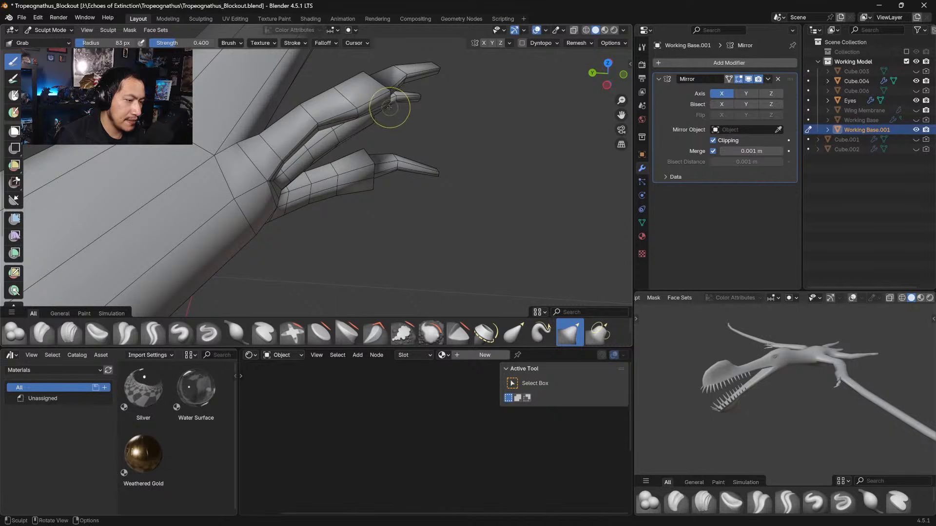
mouse_move(391, 98)
middle_down()
mouse_move(356, 137)
mouse_move(383, 152)
middle_up()
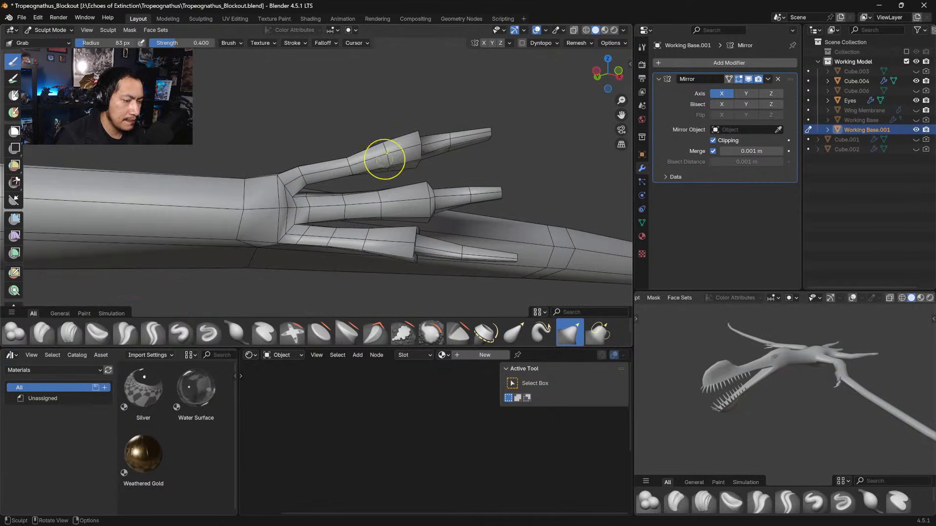
mouse_move(346, 158)
mouse_down()
mouse_move(345, 145)
mouse_move(347, 159)
mouse_move(305, 177)
mouse_up()
drag(302, 175, 305, 176)
drag(304, 174, 306, 163)
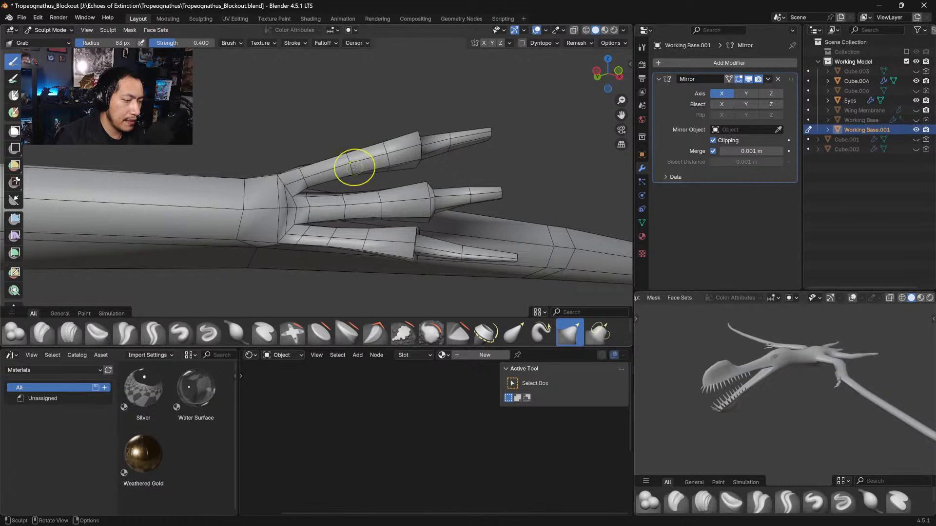
mouse_move(356, 162)
middle_down()
mouse_move(353, 200)
mouse_move(326, 169)
middle_up()
drag(326, 169, 349, 174)
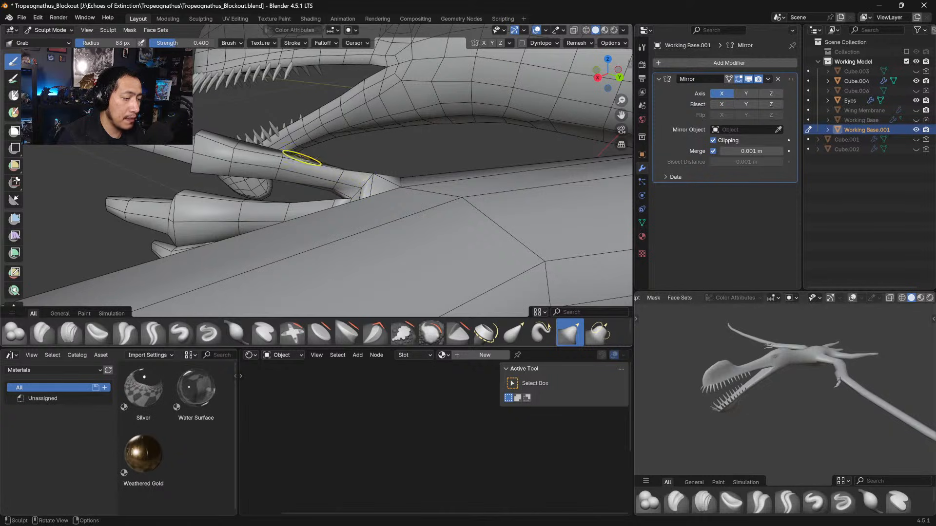
Pull out the wing-facing side of the first finger near its knuckle with the Grab brush to fill its outline
middle_drag(285, 153, 343, 161)
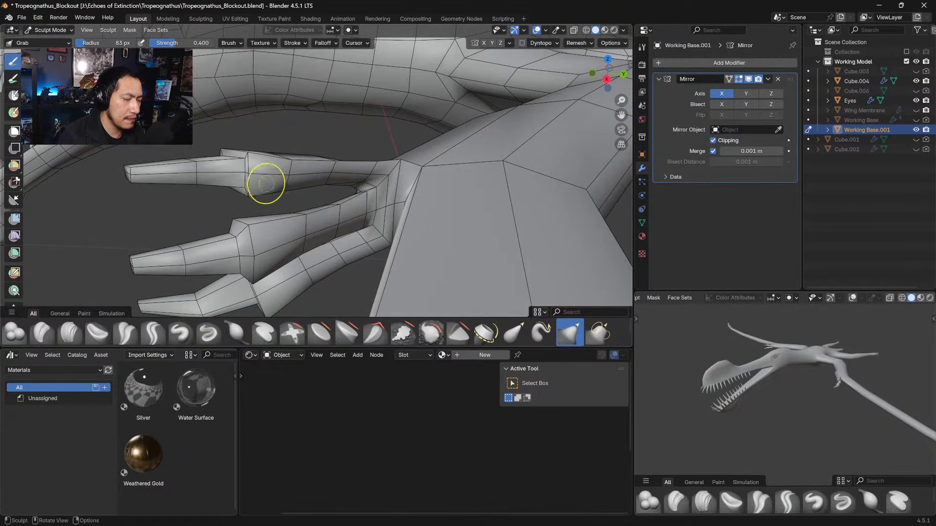
mouse_move(264, 181)
middle_down()
mouse_move(350, 176)
mouse_move(368, 187)
middle_up()
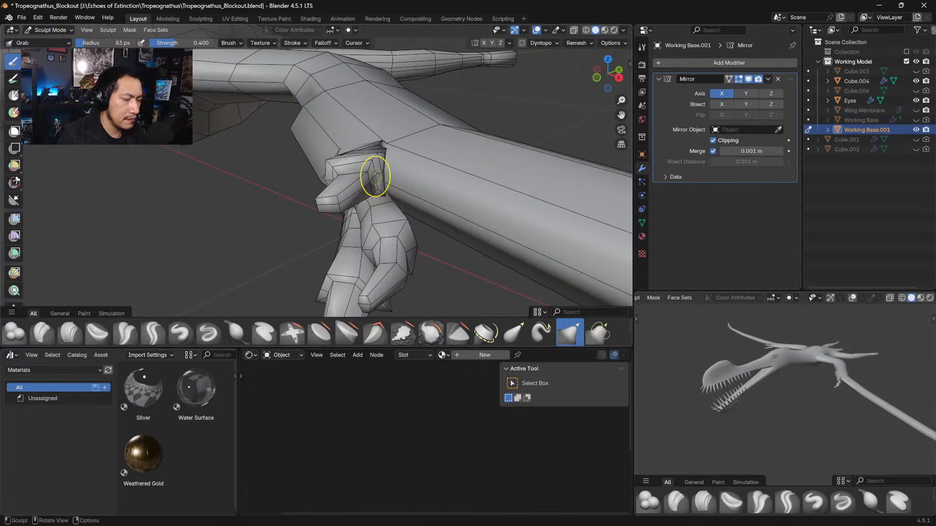
drag(375, 176, 381, 174)
drag(380, 174, 388, 176)
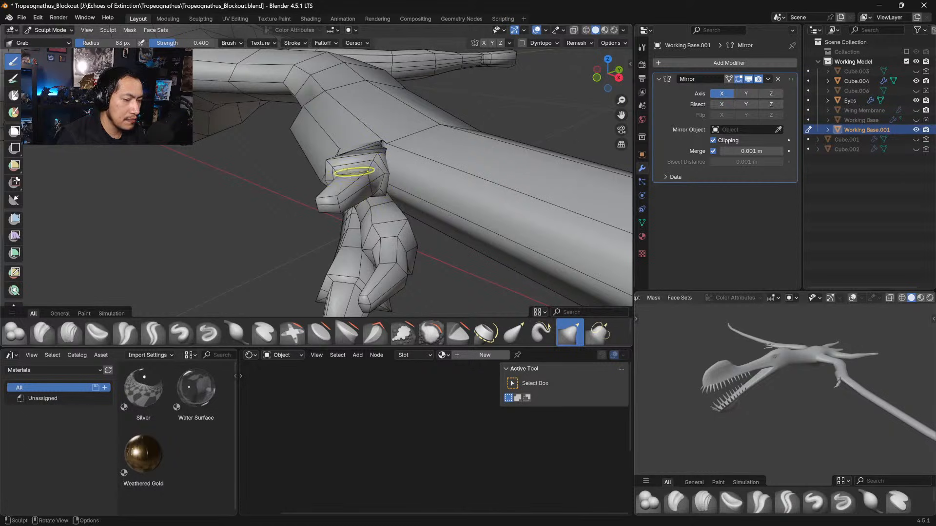
middle_drag(354, 171, 366, 156)
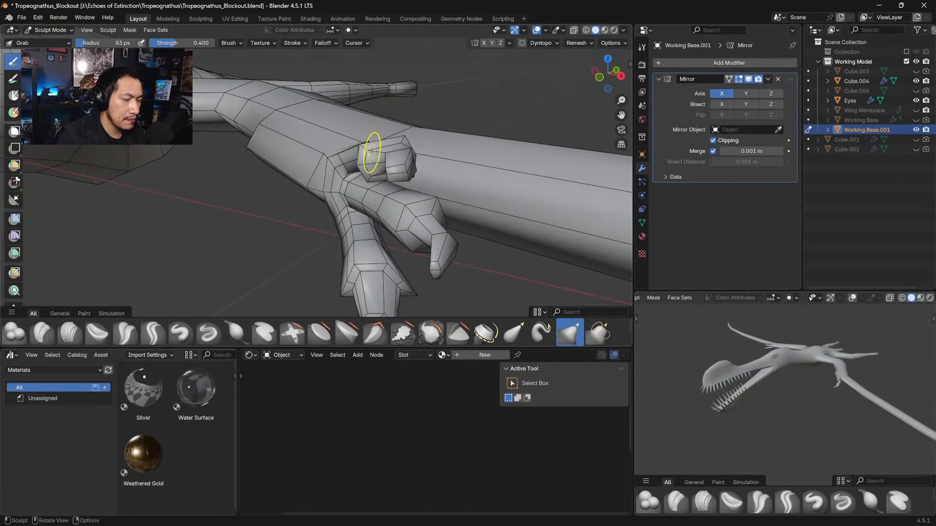
drag(372, 176, 379, 169)
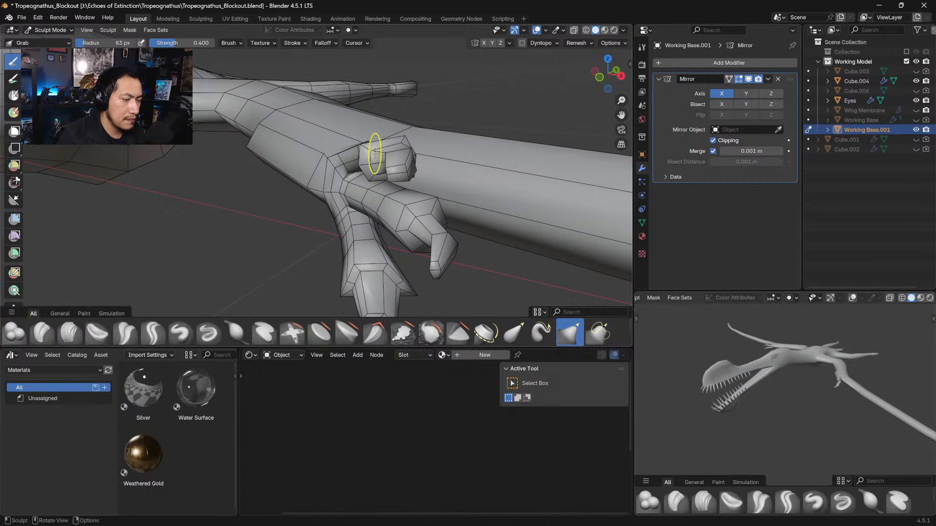
middle_drag(377, 158, 388, 220)
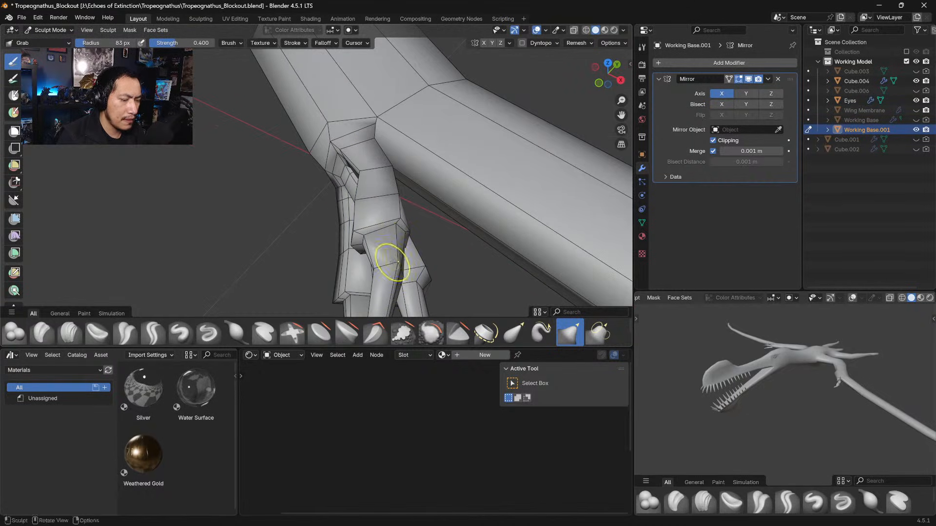
Nudge the first finger's knuckle and shaft slightly inward with short Grab strokes from several angles
drag(397, 230, 394, 227)
mouse_move(394, 227)
middle_down()
mouse_move(345, 207)
mouse_move(341, 84)
middle_up()
drag(365, 116, 360, 114)
mouse_move(326, 129)
middle_down()
mouse_move(340, 146)
mouse_move(353, 144)
middle_up()
drag(363, 137, 356, 135)
mouse_move(353, 138)
middle_down()
mouse_move(397, 151)
mouse_move(341, 150)
middle_up()
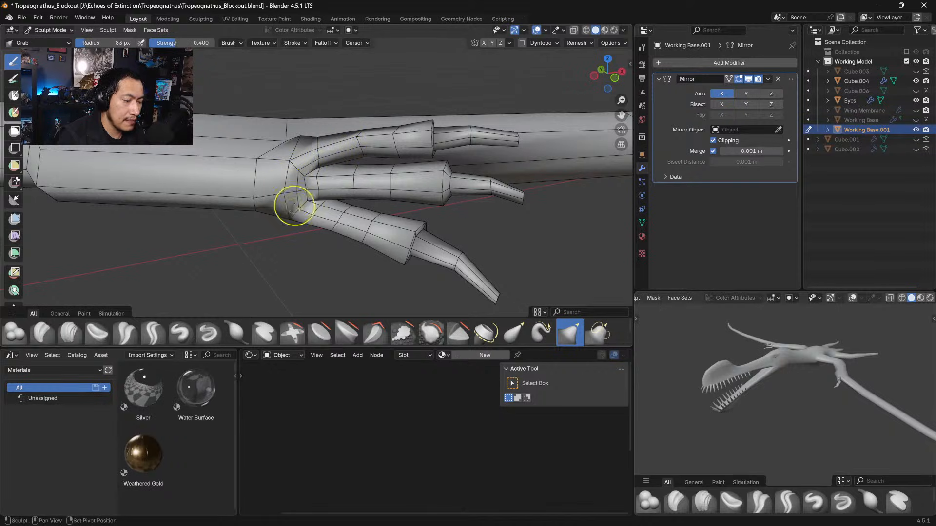
Grab the wrist geometry between the middle and third fingers and pull it inward to round their junction
mouse_move(253, 200)
middle_down()
mouse_move(289, 215)
mouse_move(309, 123)
mouse_move(316, 167)
middle_up()
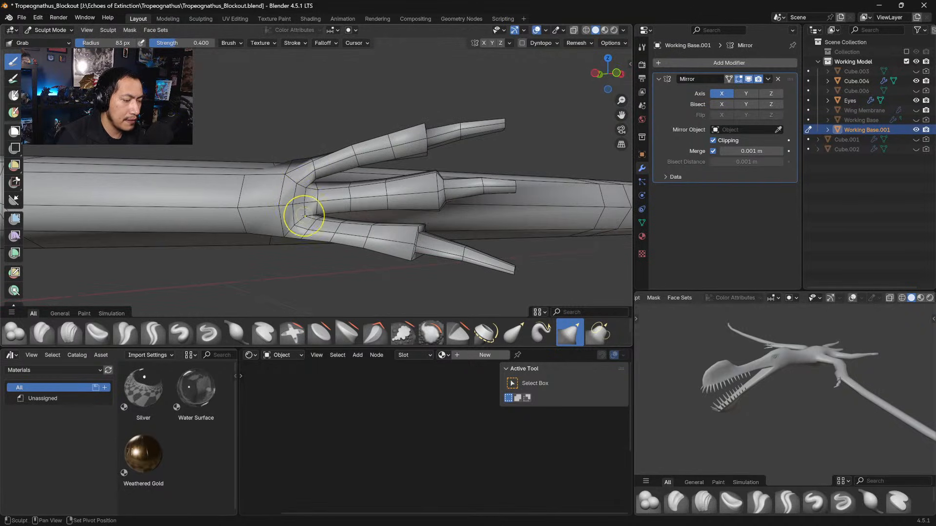
mouse_move(304, 216)
mouse_down()
mouse_move(333, 201)
mouse_move(285, 195)
mouse_move(299, 201)
mouse_up()
middle_drag(445, 184, 445, 178)
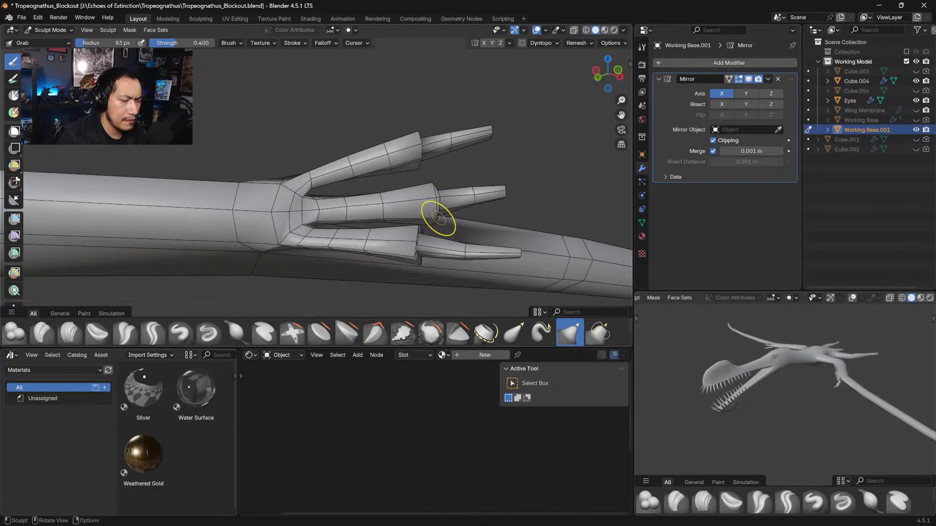
middle_drag(409, 210, 389, 203)
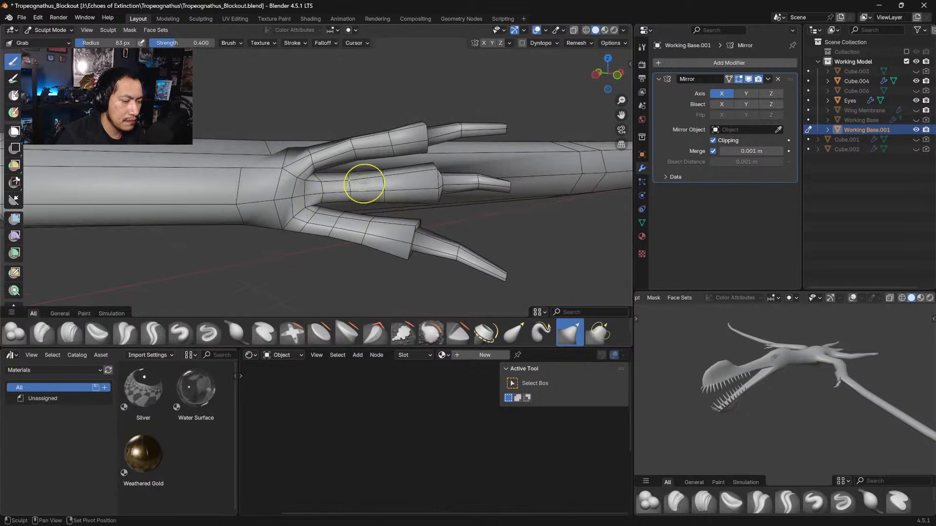
Pull the inner geometry near the finger bases toward the fingertips with the Grab brush
mouse_move(382, 197)
middle_down()
mouse_move(405, 185)
mouse_move(382, 236)
mouse_move(357, 228)
mouse_move(427, 157)
middle_up()
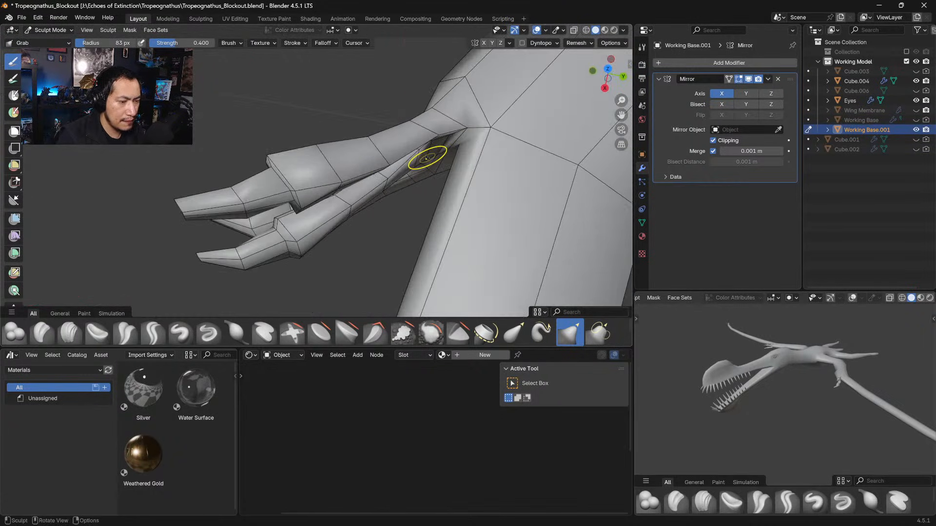
mouse_move(427, 158)
mouse_down()
mouse_move(450, 153)
mouse_move(385, 191)
mouse_up()
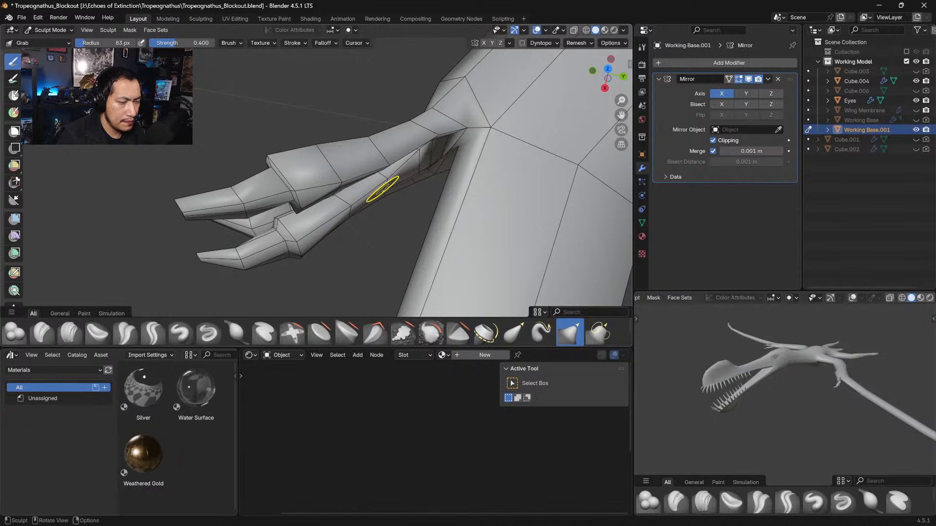
mouse_move(355, 222)
middle_down()
mouse_move(399, 147)
mouse_move(378, 150)
middle_up()
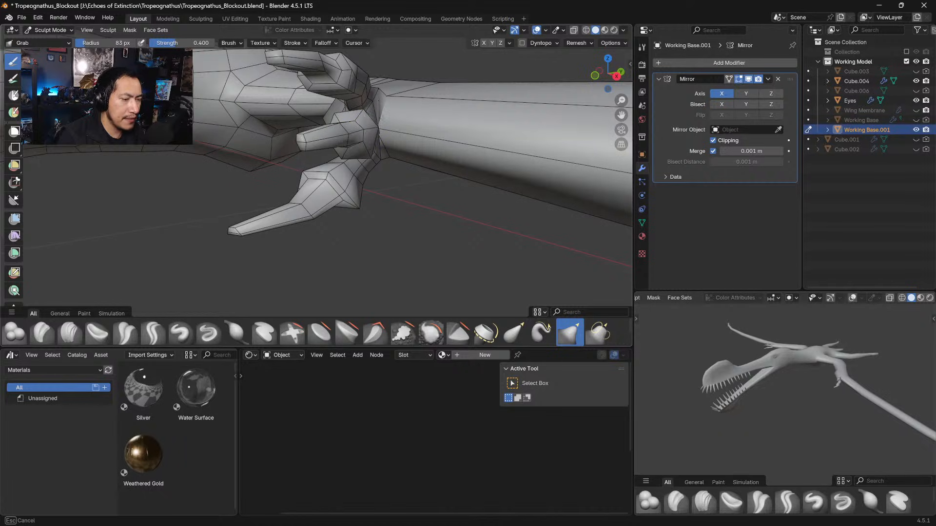
Nudge the edge of the middle finger's knuckle beside its claw with a short Grab stroke
mouse_move(359, 113)
middle_down()
mouse_move(392, 145)
mouse_move(414, 100)
mouse_move(401, 131)
mouse_move(414, 127)
middle_up()
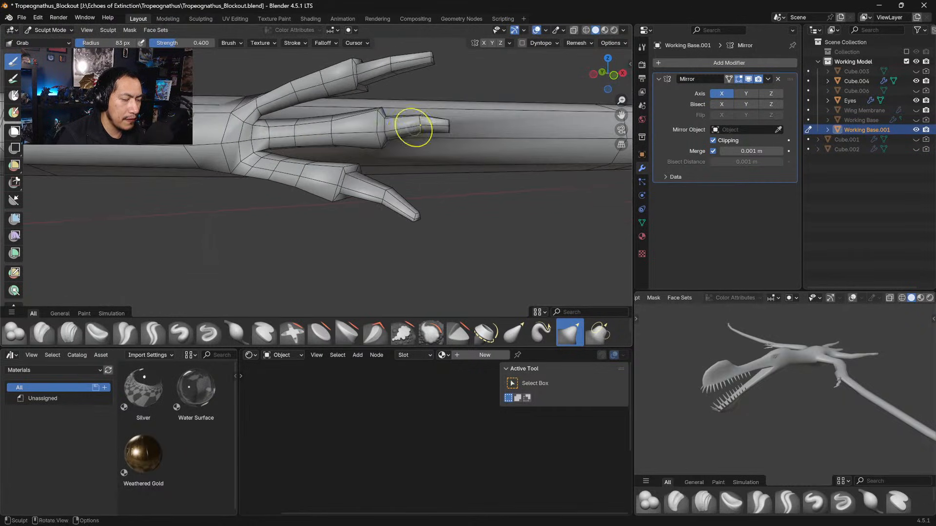
drag(382, 132, 384, 131)
middle_drag(419, 122, 425, 125)
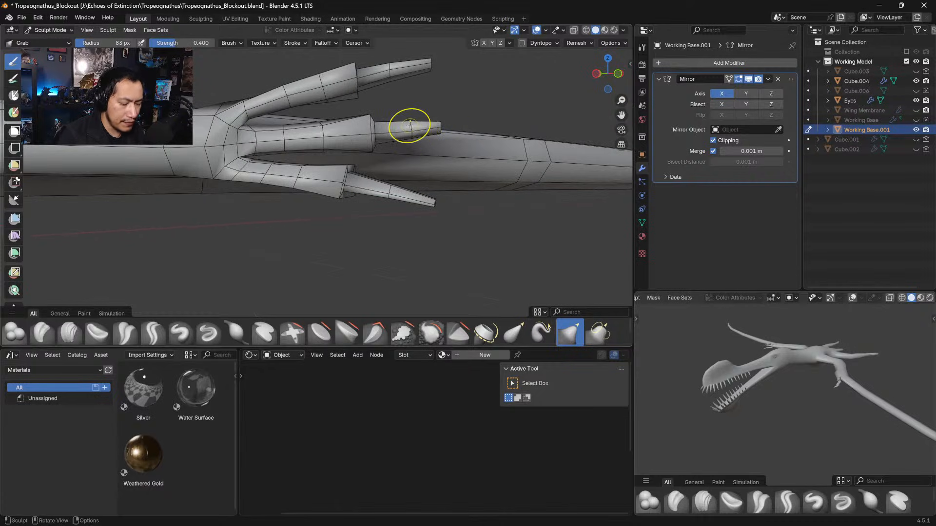
Enlarge the Grab brush to 188 px, pull the middle finger's claw outward, and nudge the finger geometry slightly from another angle
key(bracketright)
key(bracketright)
key(bracketright)
drag(410, 124, 447, 127)
mouse_move(445, 128)
middle_down()
mouse_move(432, 198)
mouse_move(445, 203)
mouse_move(359, 219)
middle_up()
drag(338, 243, 331, 247)
mouse_move(327, 192)
mouse_down()
mouse_move(325, 184)
mouse_move(326, 195)
mouse_up()
Reshape the finger shaft and its knuckle with short Grab strokes while viewing the hand from above and the side
scroll(365, 166, up, 5)
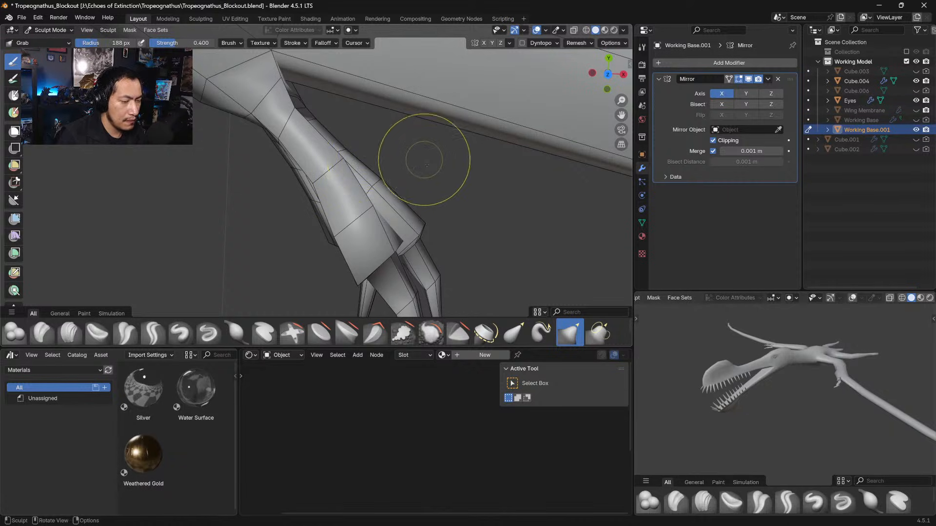
mouse_move(425, 157)
middle_down()
mouse_move(367, 43)
mouse_move(332, 126)
middle_up()
mouse_move(360, 221)
mouse_down()
mouse_move(330, 240)
mouse_move(320, 234)
mouse_up()
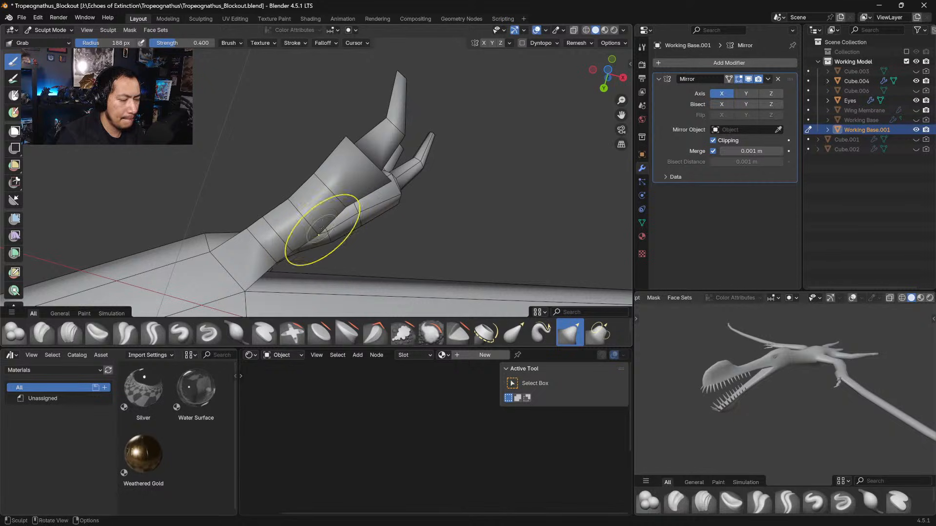
mouse_move(286, 205)
mouse_down()
mouse_move(267, 228)
mouse_move(309, 199)
mouse_up()
drag(343, 154, 346, 157)
Reduce the Grab brush to 122 px and pull the finger-base geometry at the wrist toward the fingers
mouse_move(346, 158)
middle_down()
mouse_move(354, 191)
mouse_move(344, 298)
mouse_move(354, 277)
middle_up()
mouse_move(364, 205)
ctrl+middle_down()
mouse_move(376, 261)
mouse_move(350, 191)
mouse_move(320, 189)
mouse_move(341, 168)
ctrl+middle_up()
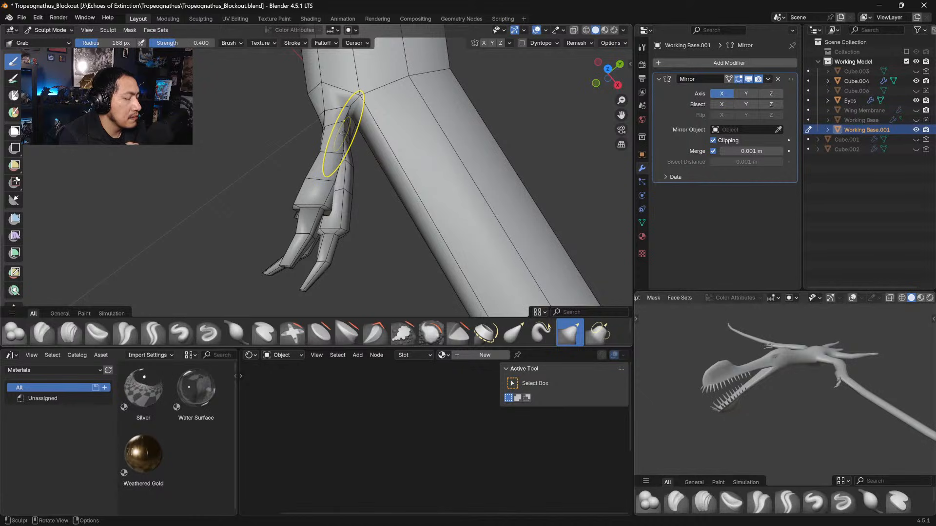
mouse_move(342, 132)
middle_down()
mouse_move(354, 133)
mouse_move(354, 95)
middle_up()
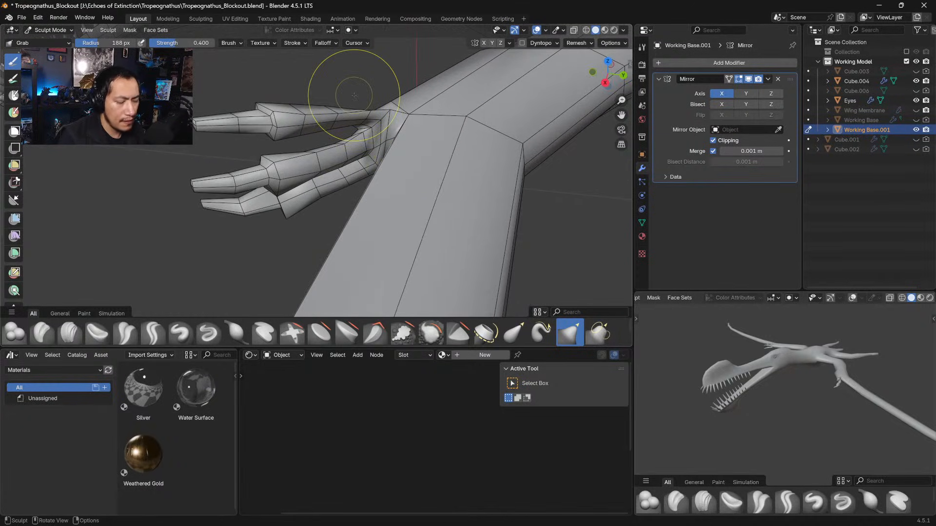
key(bracketleft)
key(bracketleft)
key(bracketleft)
key(bracketleft)
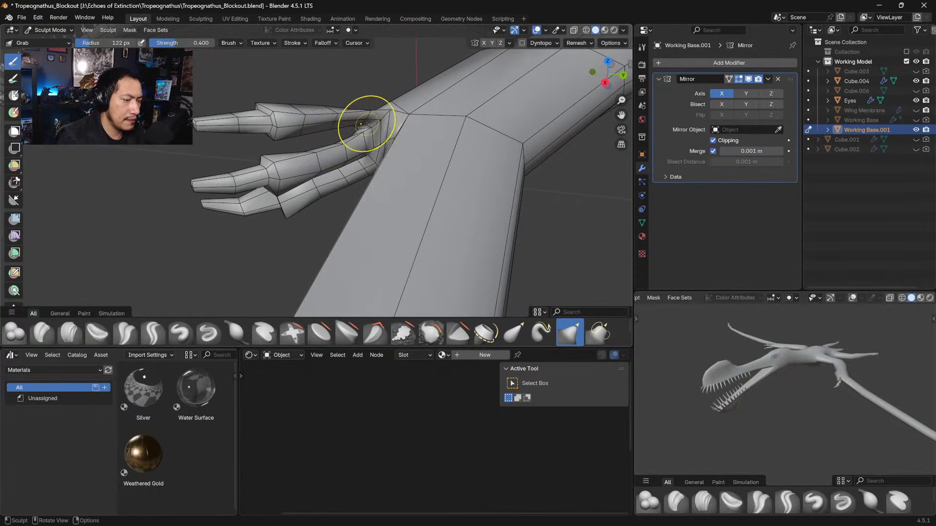
drag(361, 128, 333, 129)
Pull the knuckle area outward and the front claw's tip back toward the hand with a 79 px Grab brush
middle_drag(366, 125, 368, 106)
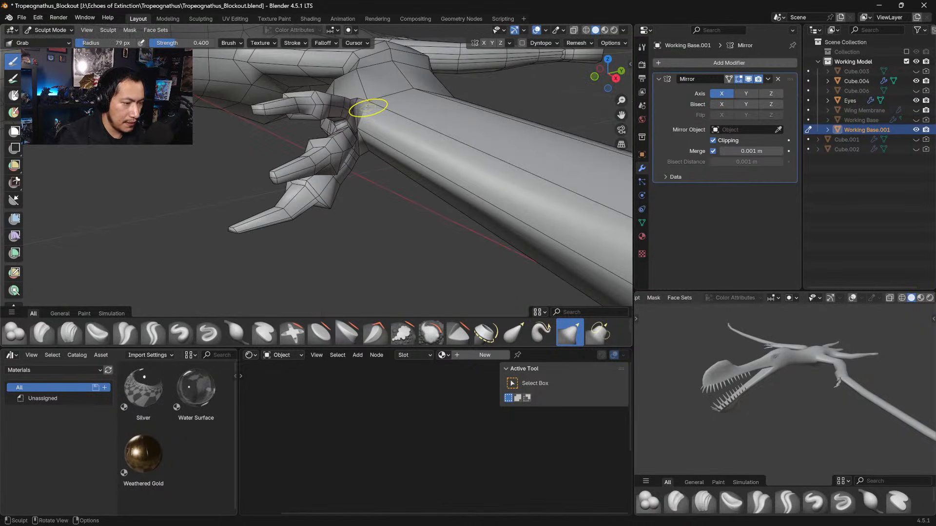
mouse_move(356, 196)
middle_down()
mouse_move(334, 66)
mouse_move(352, 156)
middle_up()
mouse_move(343, 175)
mouse_down()
mouse_move(311, 190)
mouse_move(313, 200)
mouse_move(307, 185)
mouse_up()
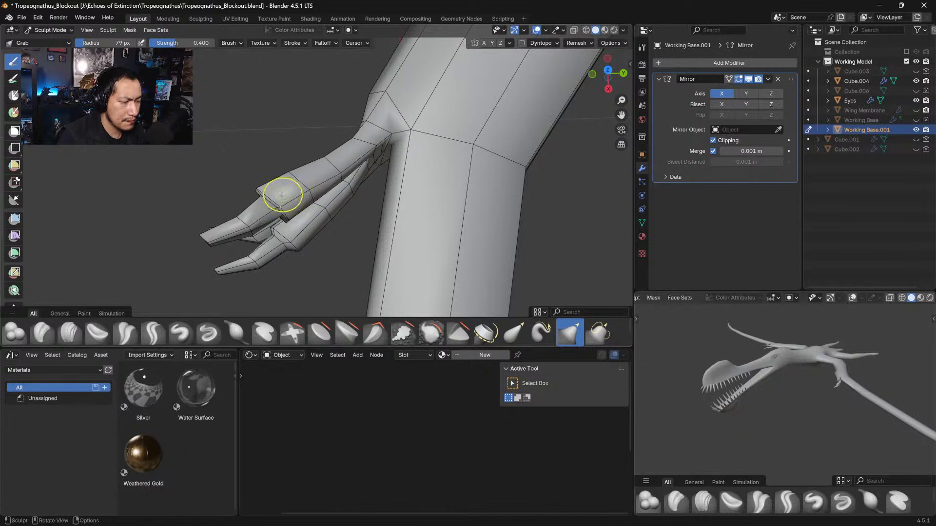
middle_drag(282, 198, 284, 211)
shift+middle_drag(296, 242, 299, 225)
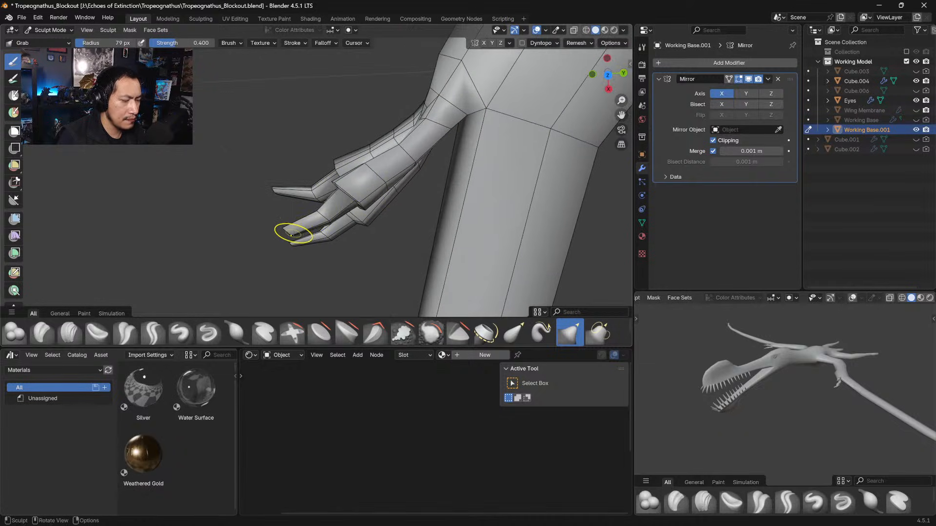
mouse_move(293, 233)
mouse_down()
mouse_move(320, 223)
mouse_move(324, 209)
mouse_up()
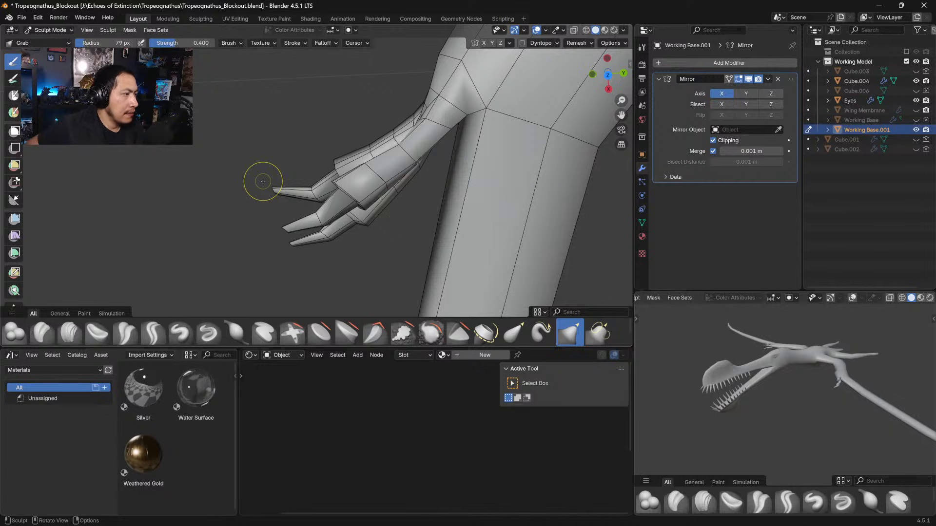
Show the reference image collection, enable X-ray, and compare the model with the drawings in top and side orthographic views
mouse_move(375, 209)
middle_down()
mouse_move(397, 215)
mouse_move(362, 209)
mouse_move(390, 197)
mouse_move(439, 224)
mouse_move(516, 234)
mouse_move(490, 209)
mouse_move(488, 218)
middle_up()
key(KP_7)
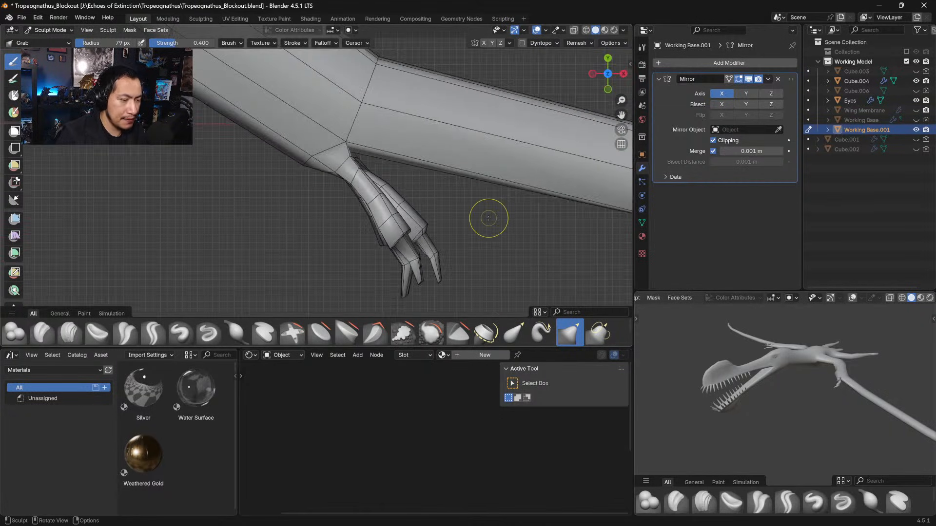
click(906, 52)
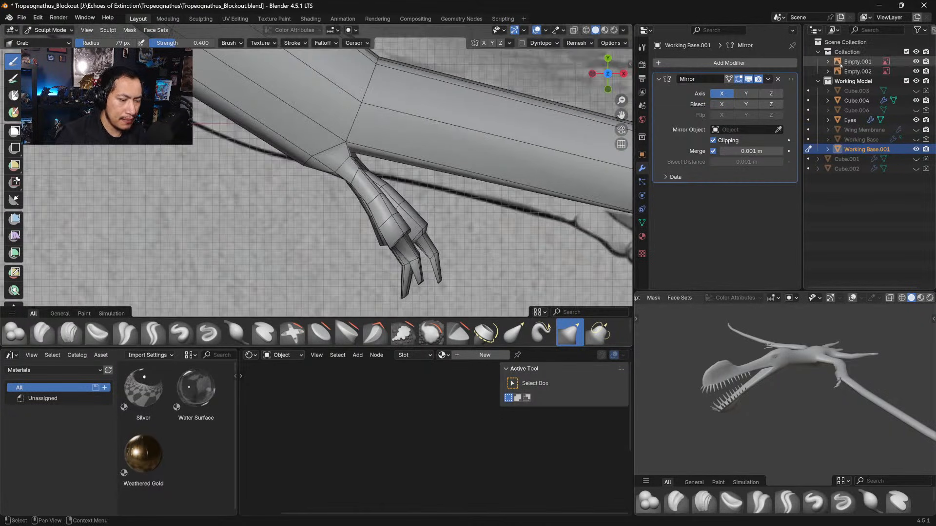
click(575, 30)
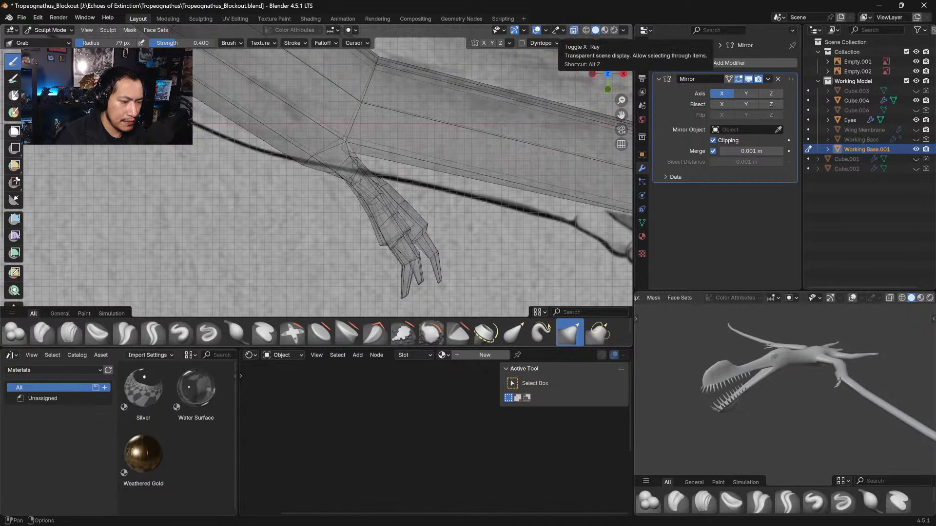
mouse_move(501, 175)
ctrl+middle_down()
mouse_move(503, 155)
mouse_move(508, 209)
mouse_move(474, 182)
mouse_move(484, 195)
ctrl+middle_up()
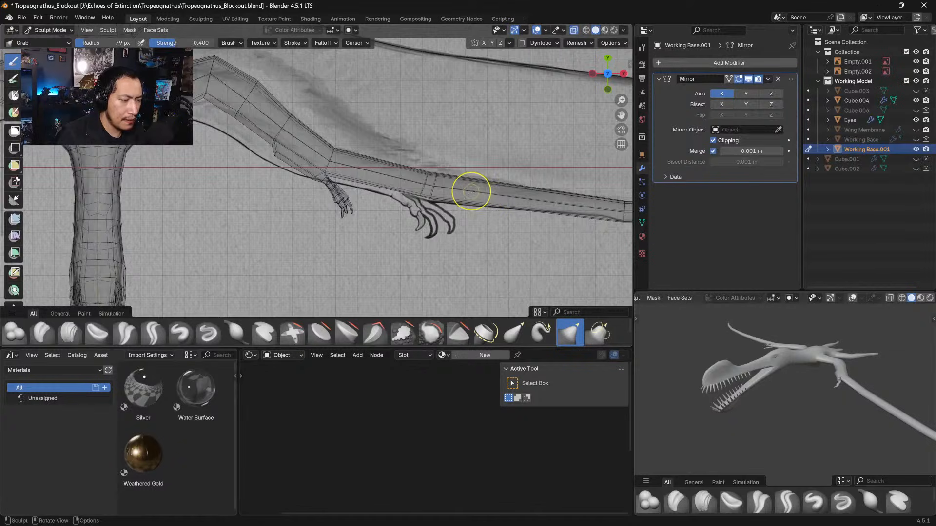
key(KP_3)
key(KP_7)
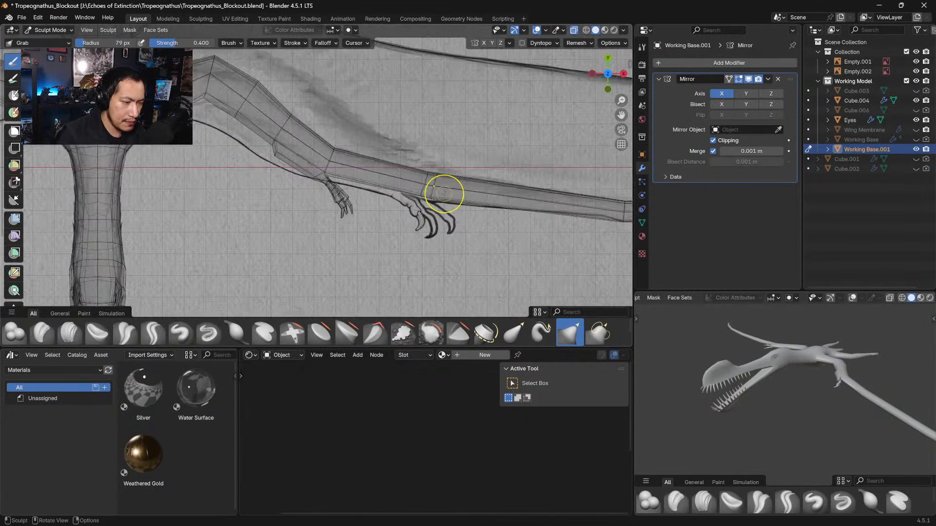
key(KP_3)
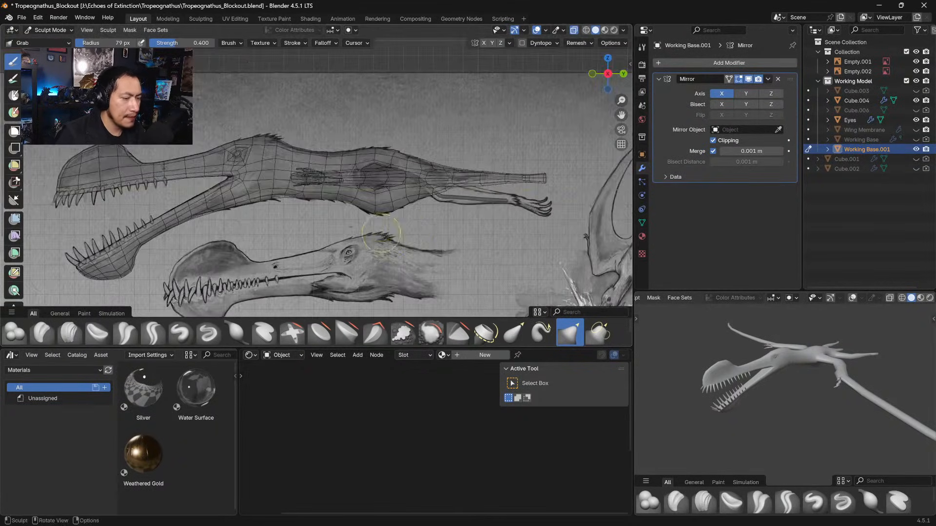
key(KP_7)
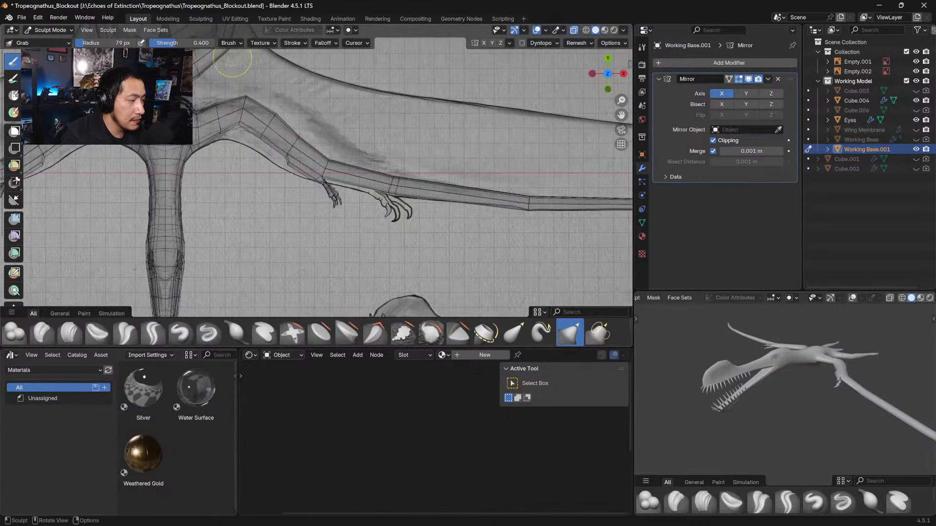
In Edit Mode, move the wrist and hand section outward onto the reference hand and rotate it -15.6° to match
key(Tab)
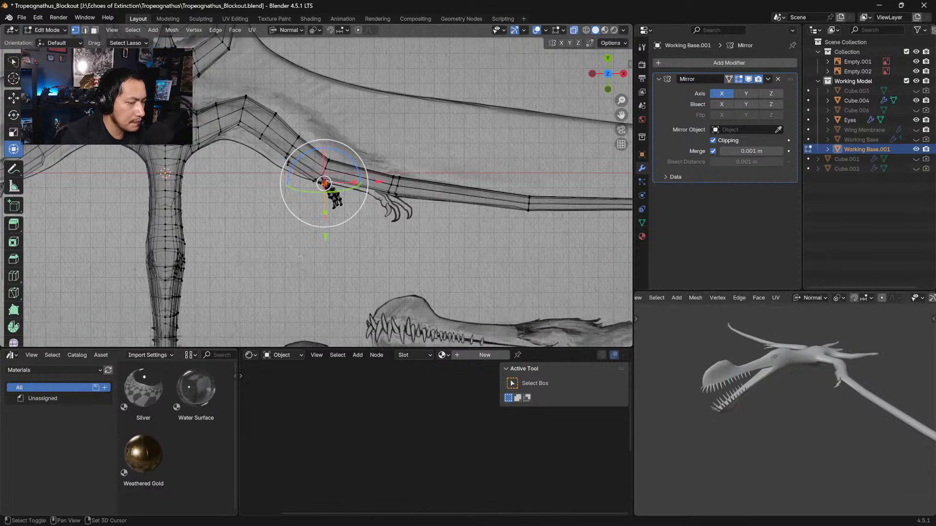
mouse_move(301, 256)
mouse_down()
mouse_move(442, 234)
mouse_move(351, 119)
mouse_move(288, 104)
mouse_move(300, 200)
mouse_up()
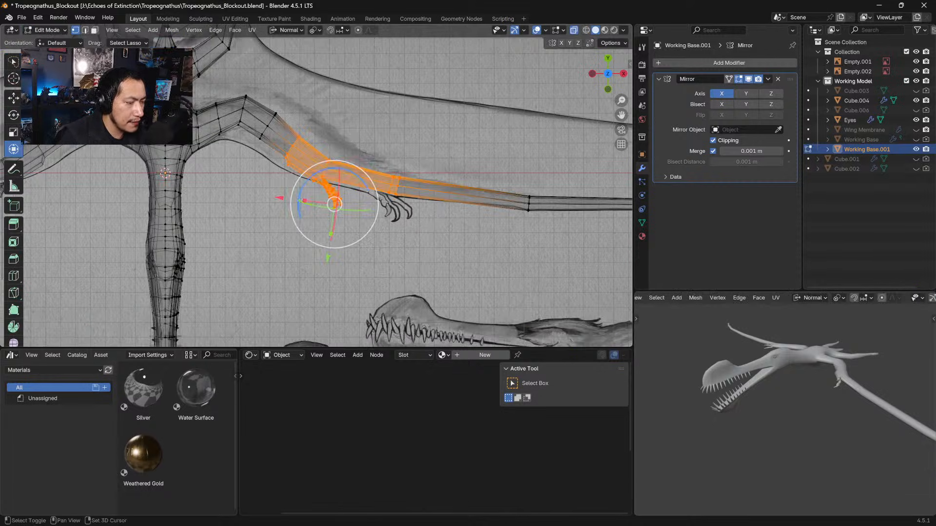
key(g)
click(439, 214)
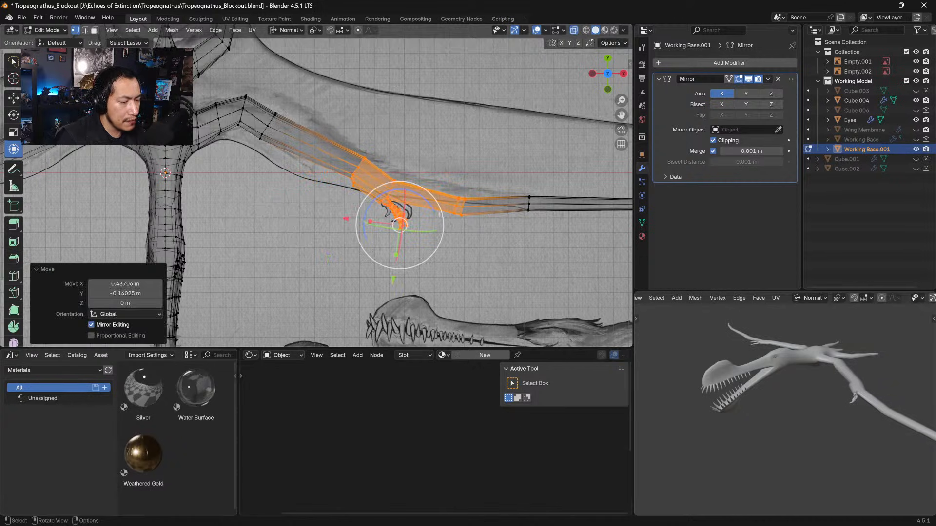
key(r)
click(482, 213)
key(g)
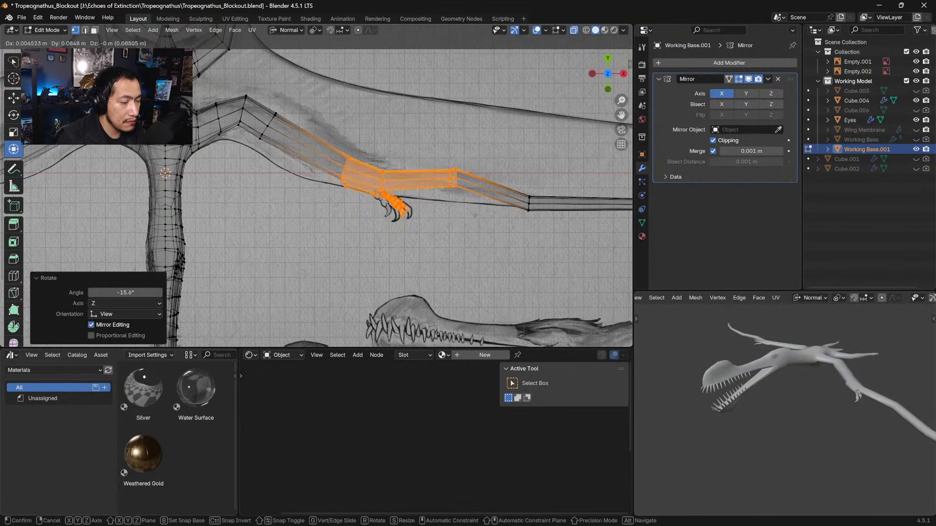
click(476, 217)
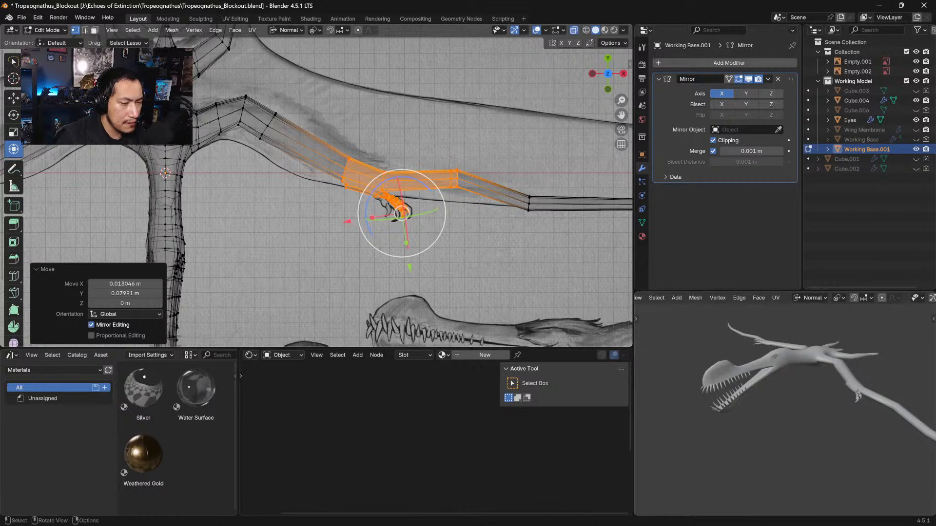
Select the loop beyond the wrist on the wing finger and move it about -0.103 m in Y onto the reference outline
drag(471, 161, 477, 186)
click(483, 149)
drag(463, 152, 468, 165)
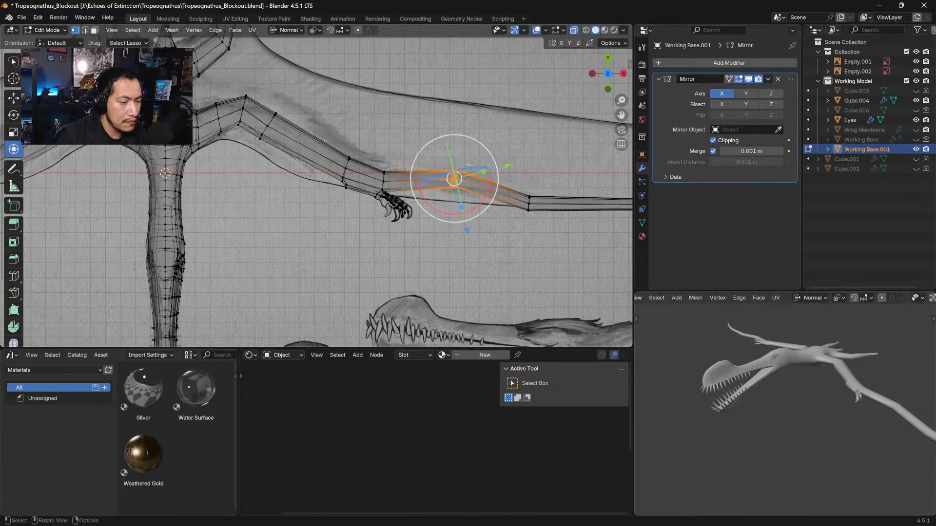
key(g)
click(467, 180)
Turn off X-ray and dissolve the extra edge loop midway along the wing finger's first segment
ctrl+middle_drag(466, 181, 300, 200)
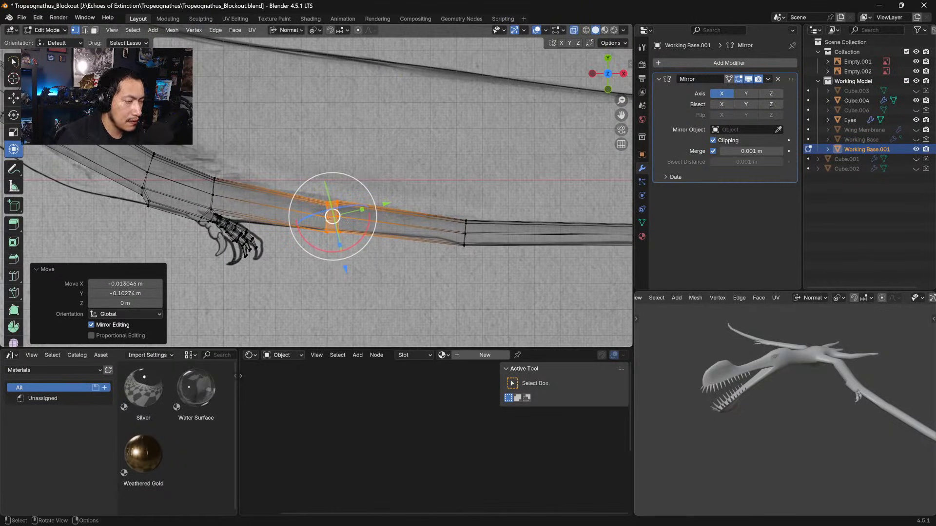
click(327, 217)
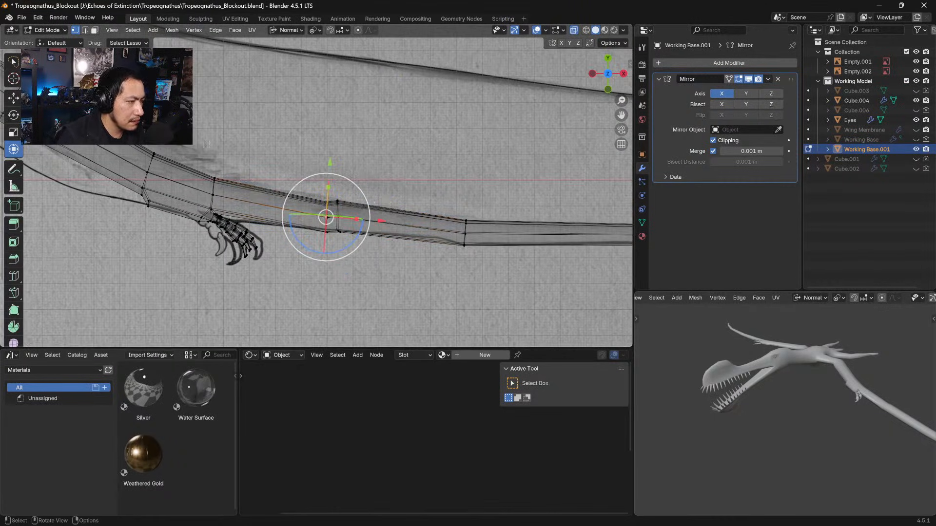
click(85, 30)
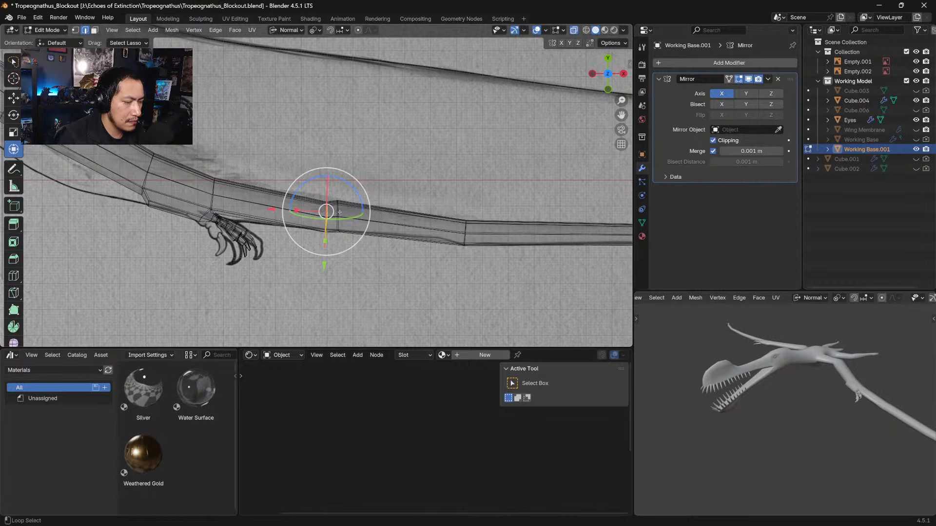
click(339, 212)
key(x)
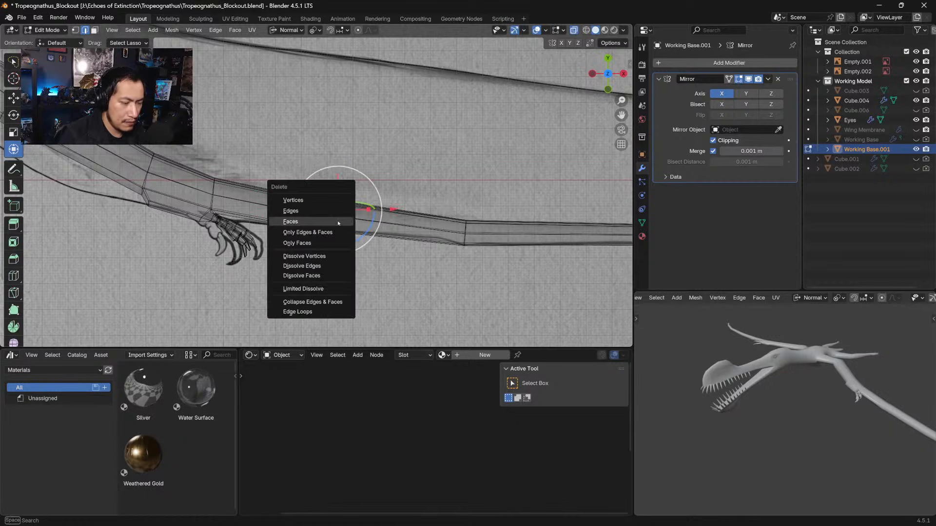
click(307, 212)
click(337, 210)
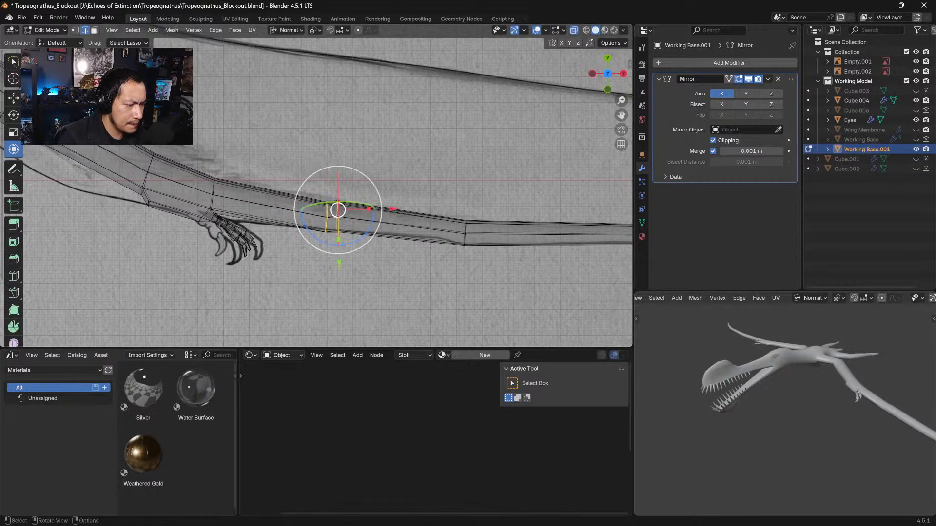
middle_drag(337, 210, 348, 160)
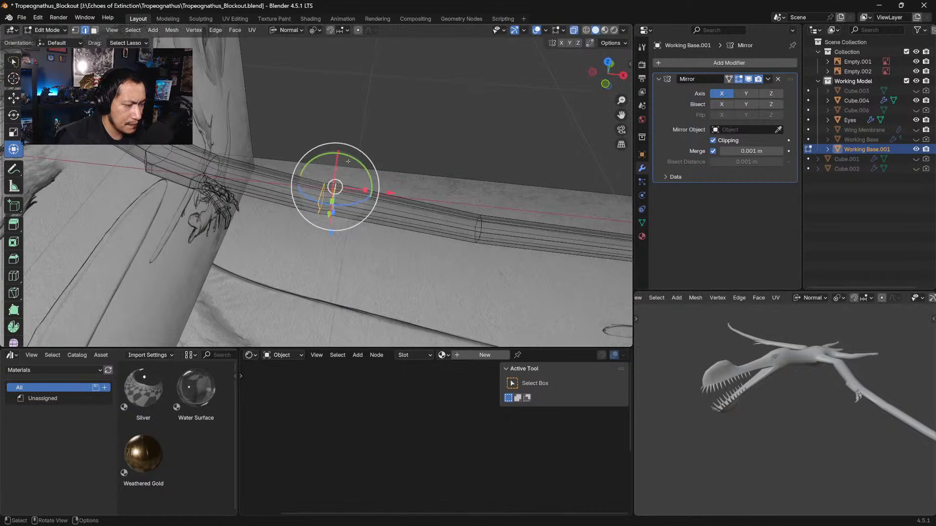
click(574, 30)
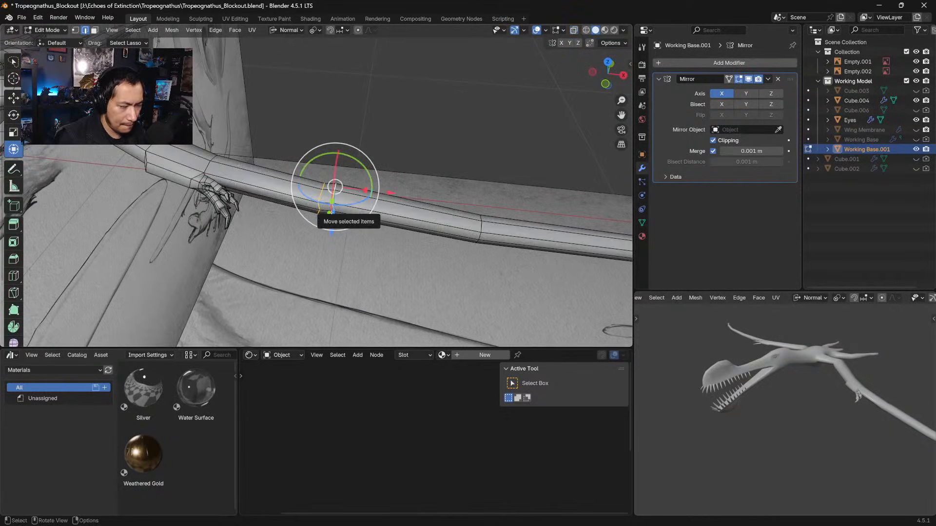
key(x)
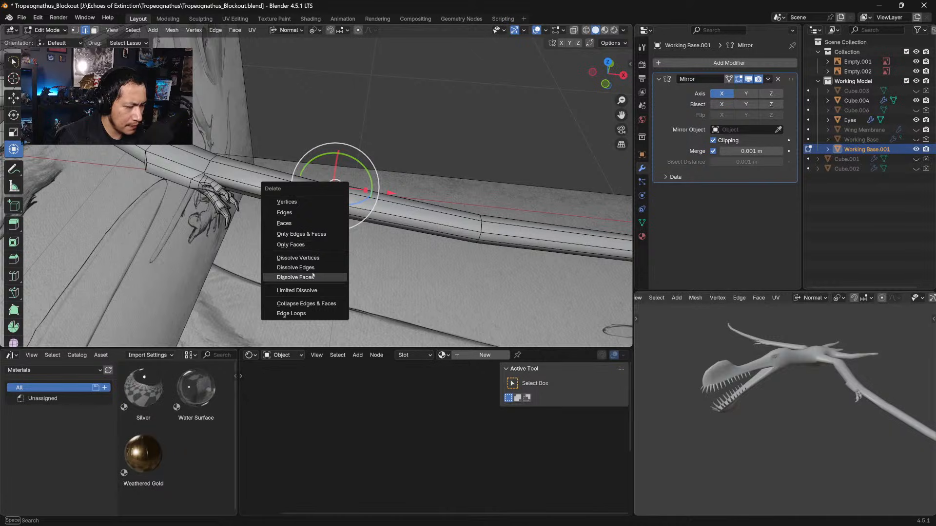
click(313, 268)
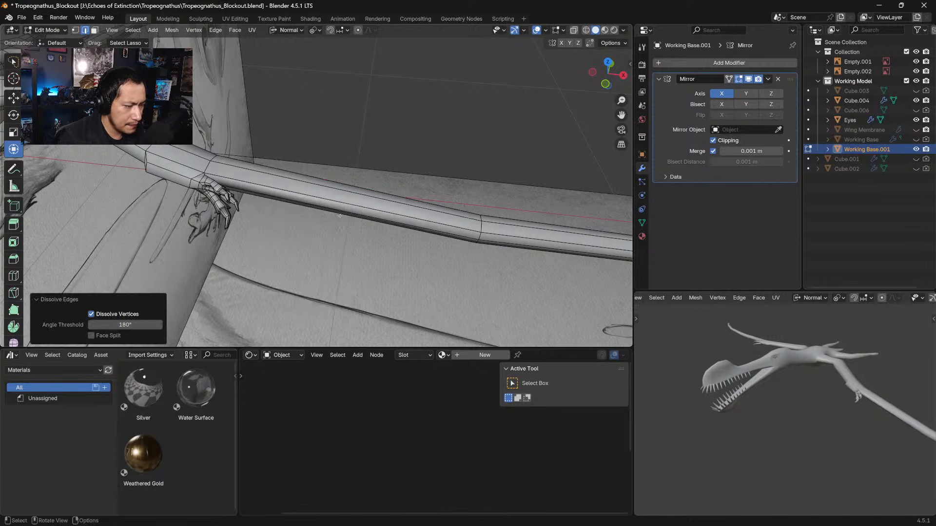
middle_drag(313, 268, 351, 262)
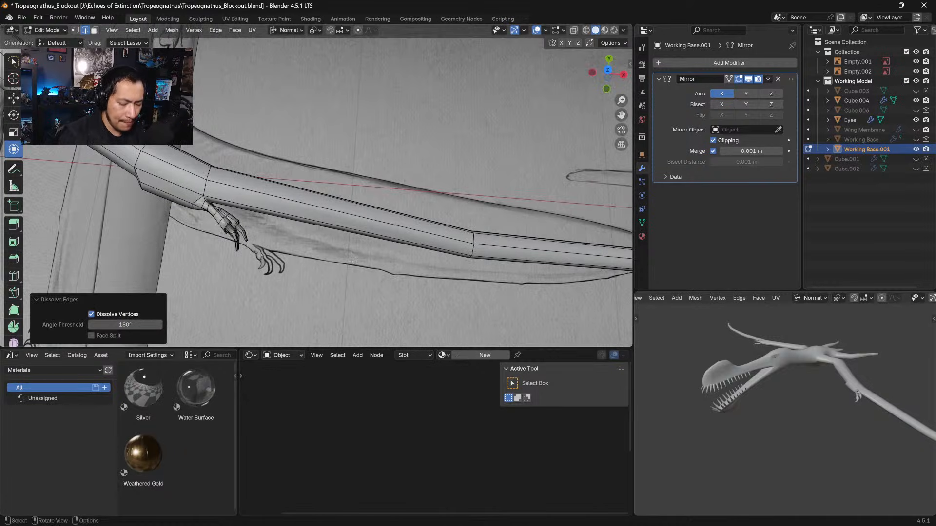
Add a single centred loop cut across the forearm between the elbow and wrist
key(KP_7)
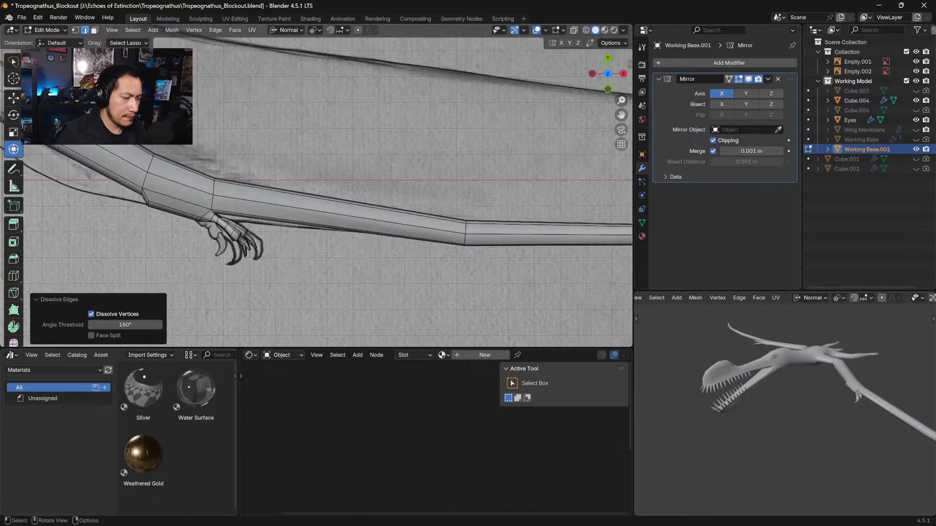
shift+middle_drag(326, 262, 539, 300)
click(291, 174)
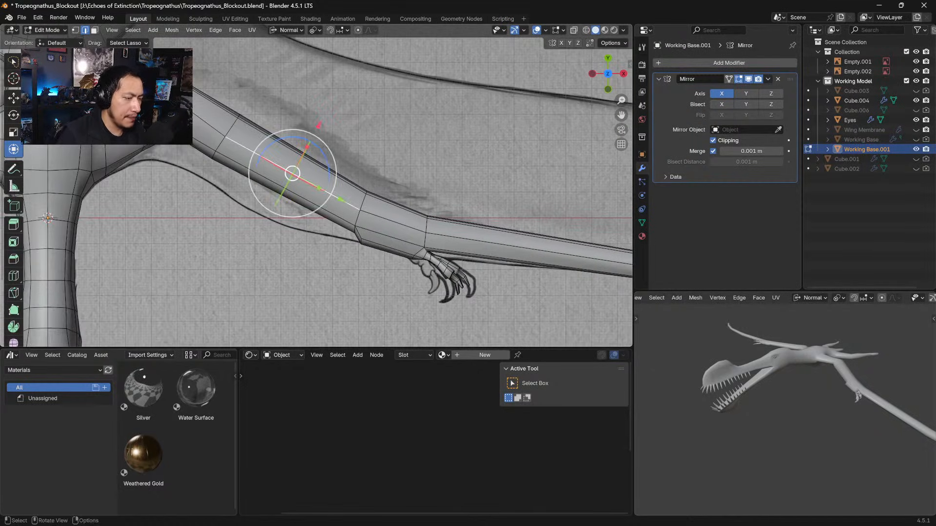
key(ctrl+r)
click(292, 175)
right_click(293, 174)
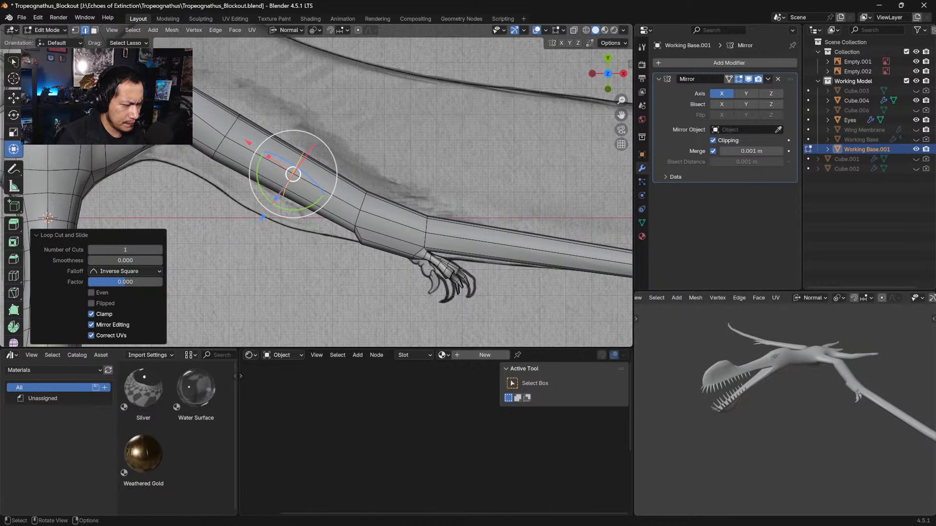
Scale the new forearm loop to 0.807, turn on X-ray, and enlarge the loop slightly to fit the reference arm's thickness
key(s)
click(392, 144)
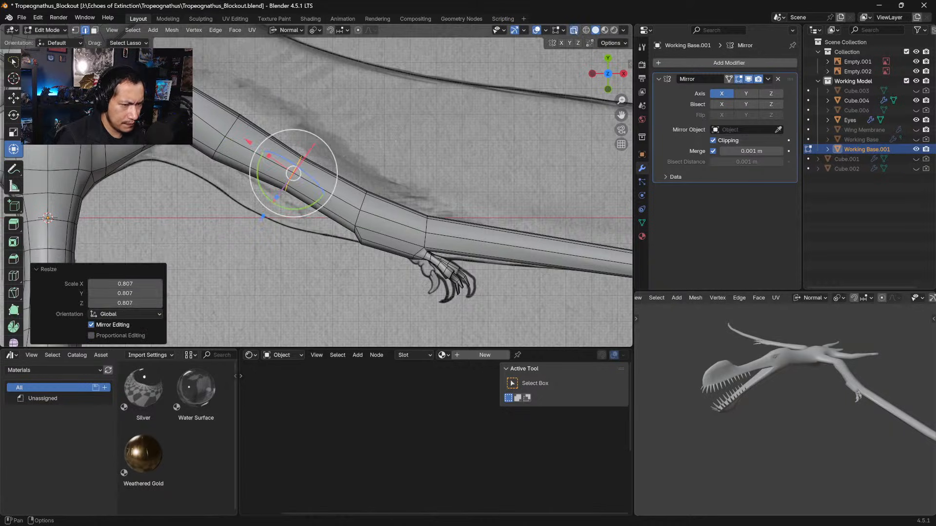
key(alt+z)
key(s)
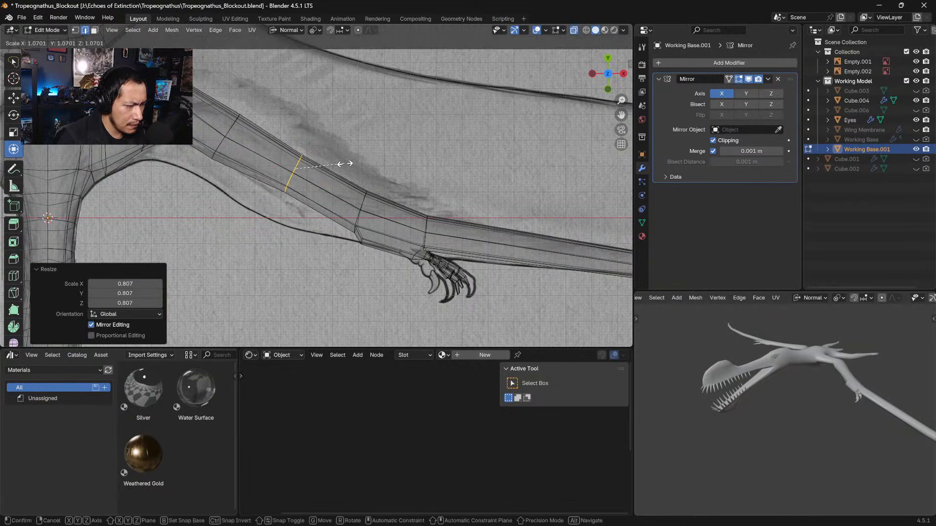
click(340, 166)
Rotate the forearm loop 8.99° and move it -0.008469 m in X and -0.015056 m in Y onto the reference arm
key(g)
click(341, 180)
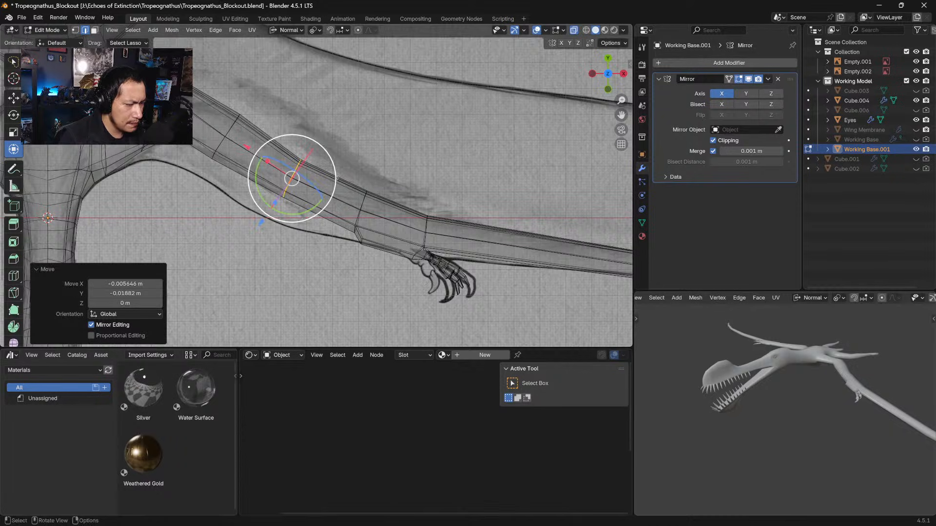
key(ctrl+z)
key(r)
click(360, 187)
key(g)
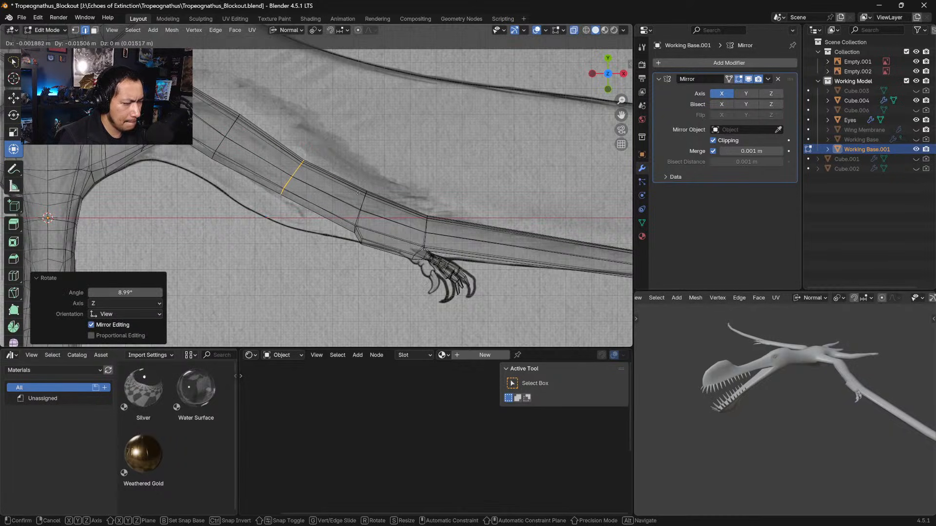
click(374, 204)
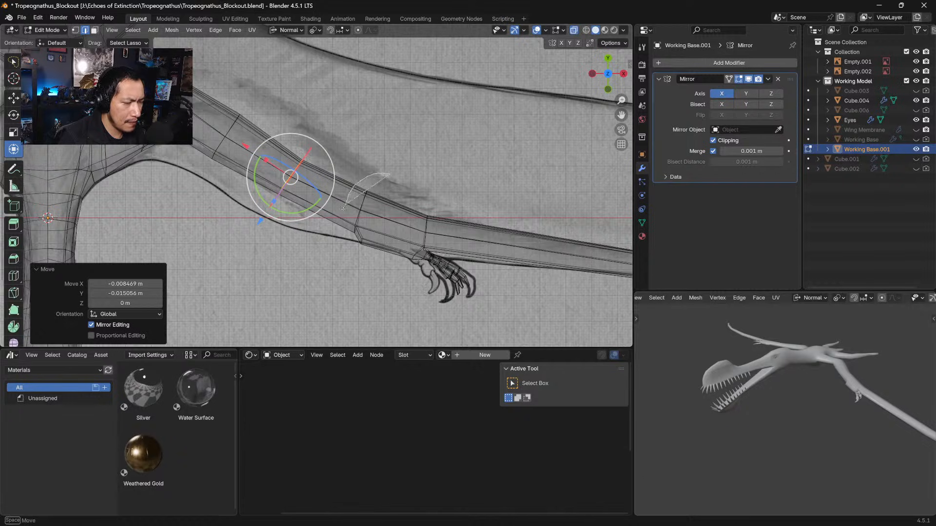
Move the loop just before the wrist about -0.017 m in Y, and nudge the mid-forearm loop to follow the reference outline
key(ctrl+z)
key(g)
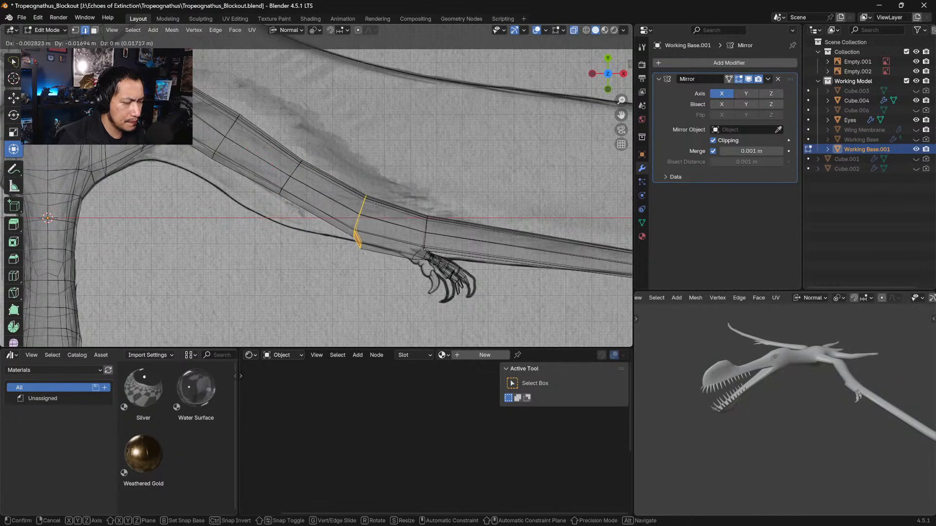
click(369, 193)
alt+click(294, 174)
key(g)
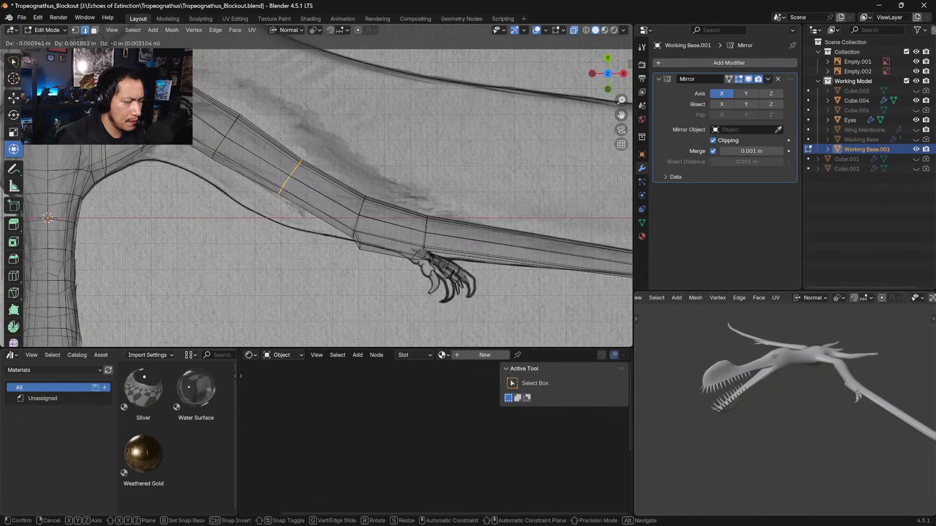
click(296, 172)
In top view, select the clawed fingers of the hand below the wrist
middle_drag(412, 128, 346, 265)
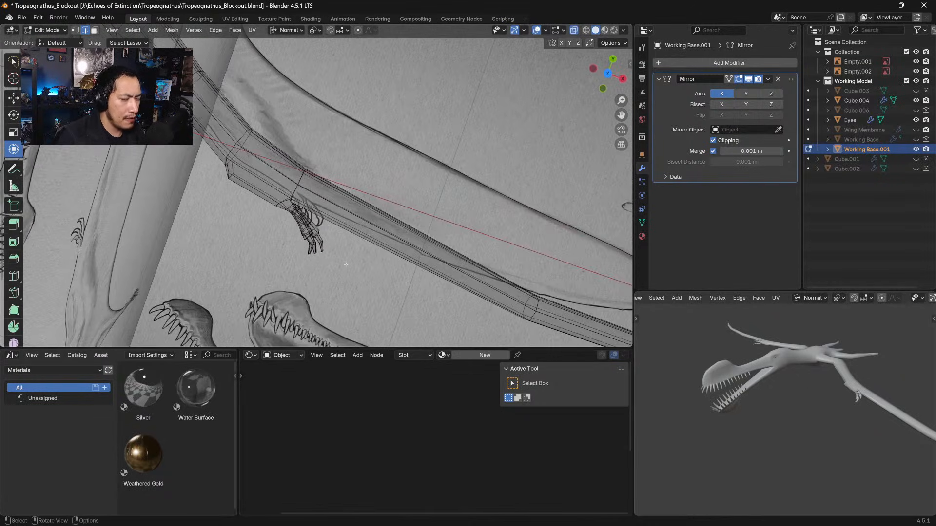
key(KP_7)
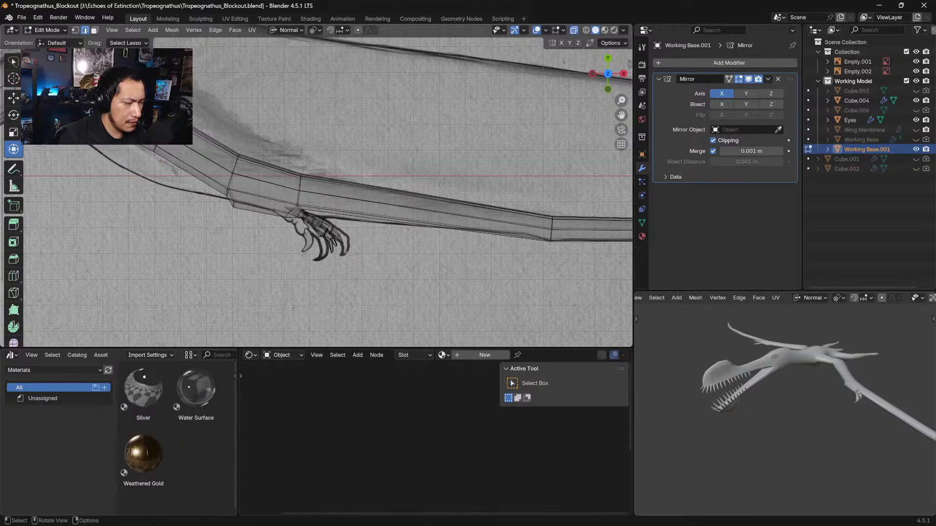
scroll(346, 253, down, 3)
scroll(346, 256, up, 3)
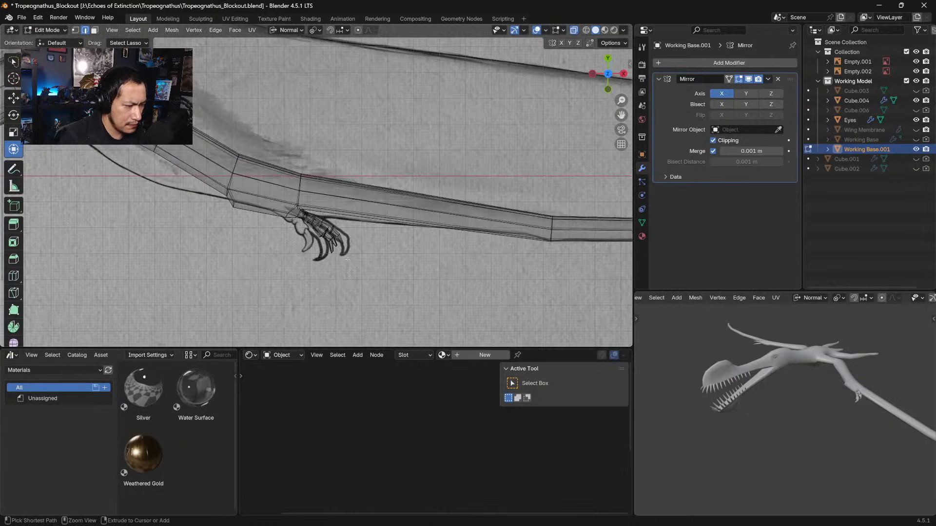
mouse_move(347, 260)
ctrl+middle_down()
mouse_move(349, 293)
mouse_move(391, 264)
ctrl+middle_up()
mouse_move(371, 317)
mouse_down()
mouse_move(405, 247)
mouse_move(363, 221)
mouse_up()
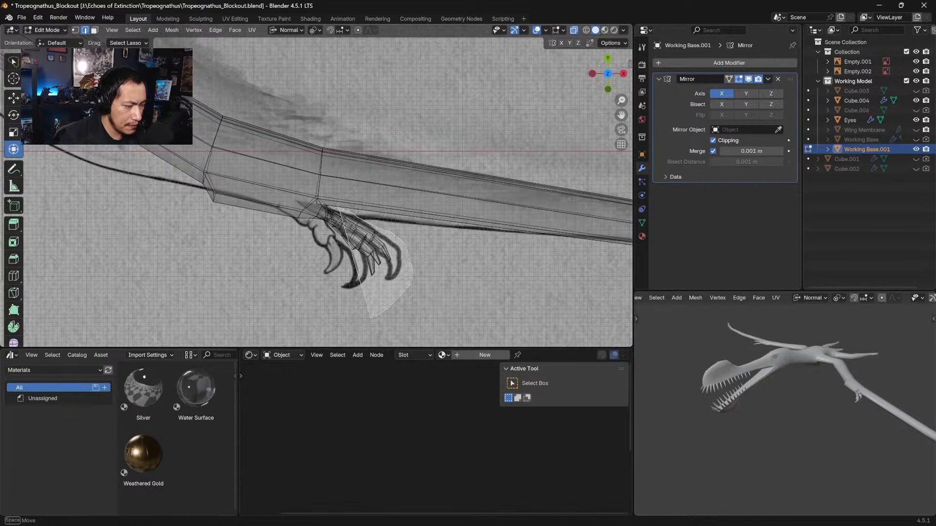
drag(366, 311, 369, 316)
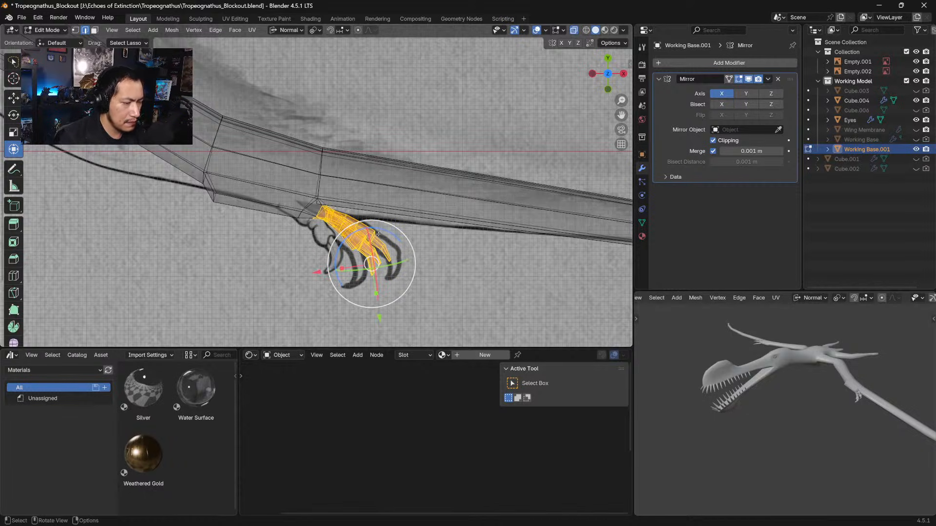
key(s)
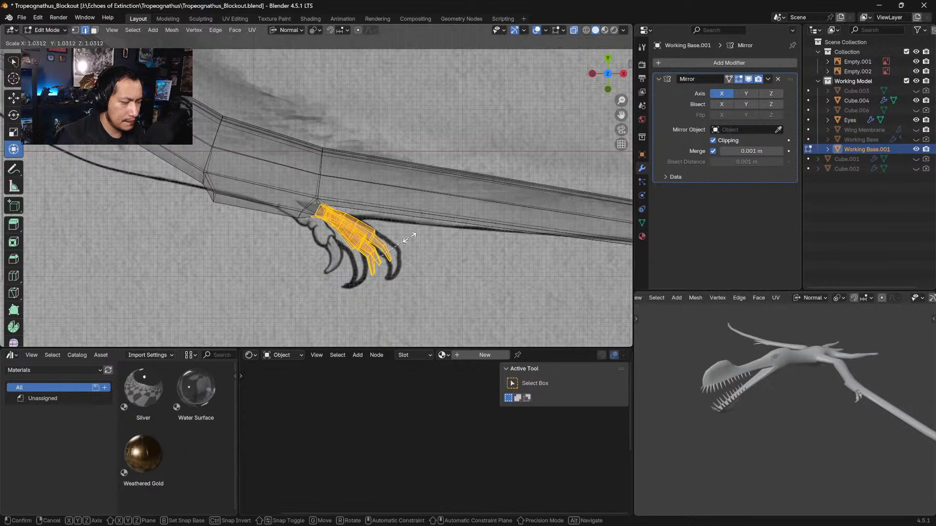
click(390, 231)
key(g)
right_click(394, 236)
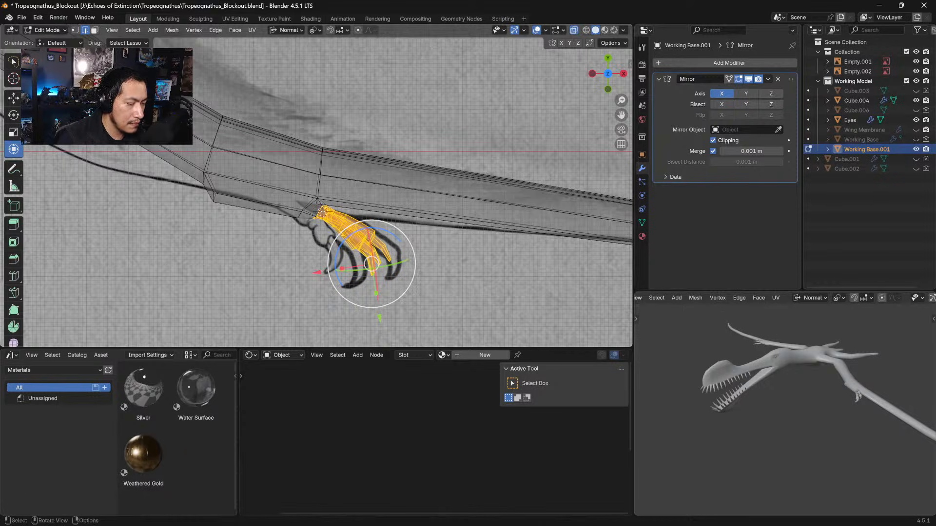
Set the pivot point to 3D Cursor and scale the clawed fingers up to 1.297 from their base
key(period)
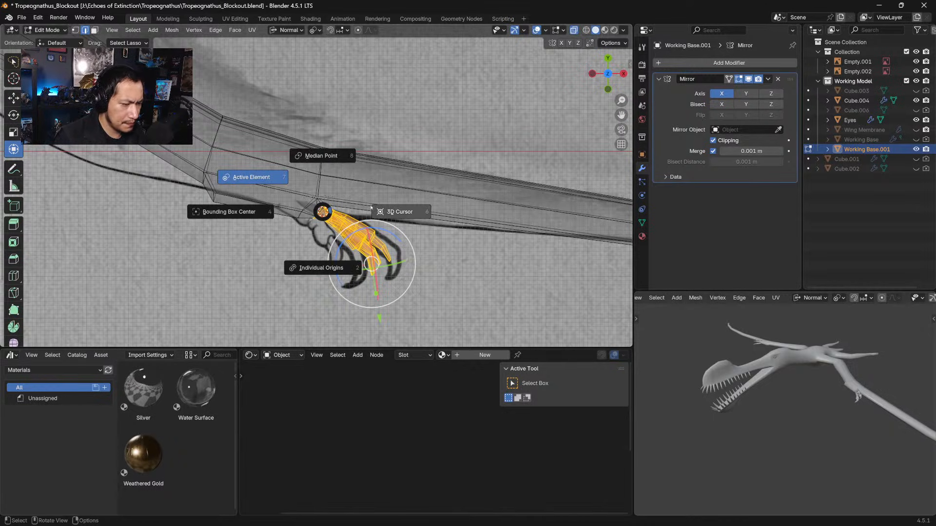
click(395, 212)
key(s)
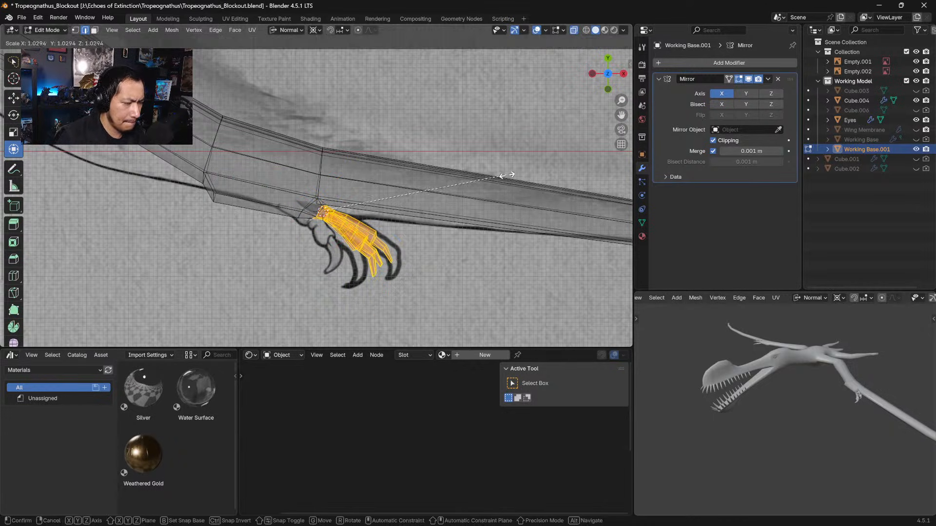
click(546, 143)
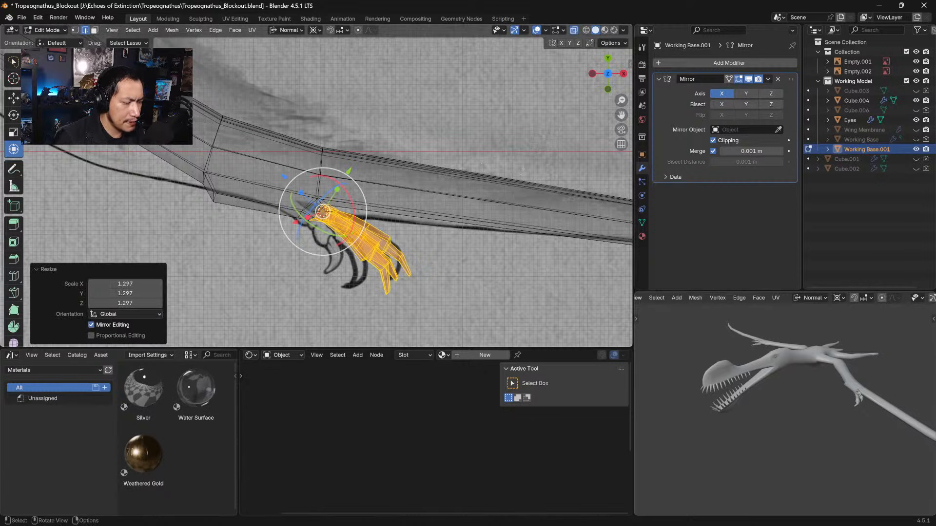
Rotate the clawed fingers by 6.15° and a further 3.64°, nudging them back onto the wrist to follow the reference hand
key(r)
click(512, 196)
key(g)
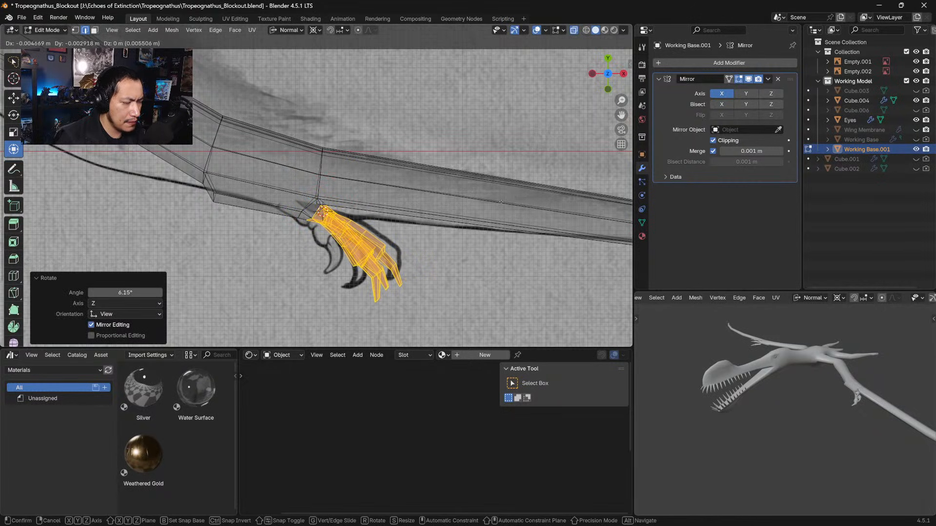
click(504, 199)
key(r)
click(502, 211)
key(g)
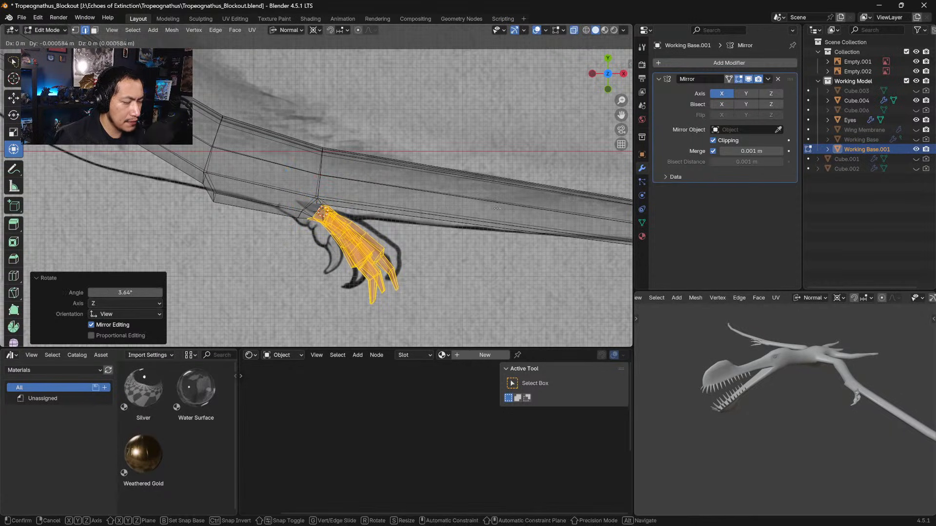
click(495, 209)
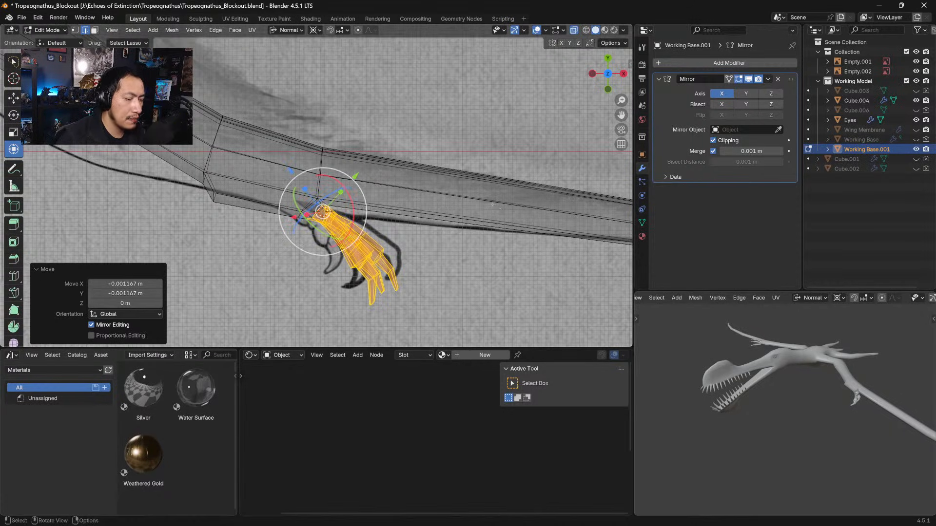
View the hand from the side, clear the selection, and with X-ray on select the uppermost finger down to its base
middle_drag(493, 204, 473, 166)
middle_drag(411, 133, 477, 92)
click(460, 105)
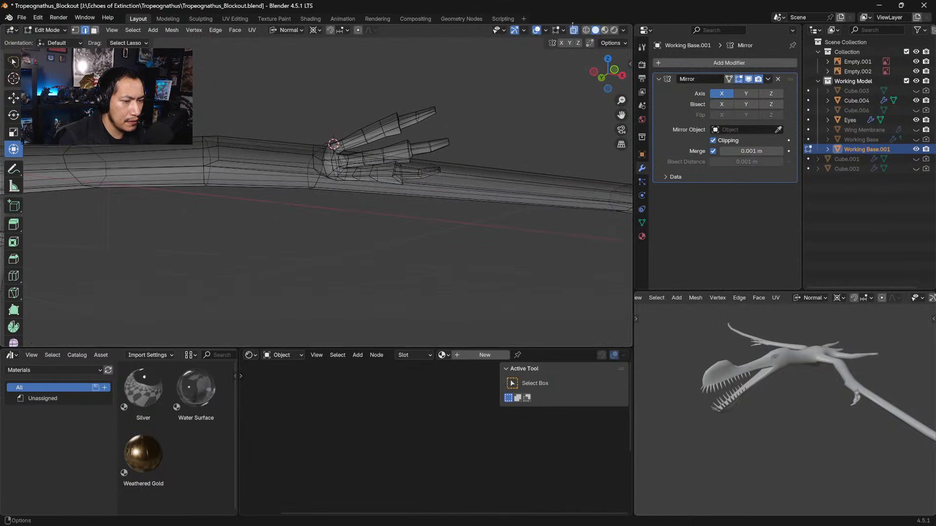
middle_drag(409, 90, 428, 98)
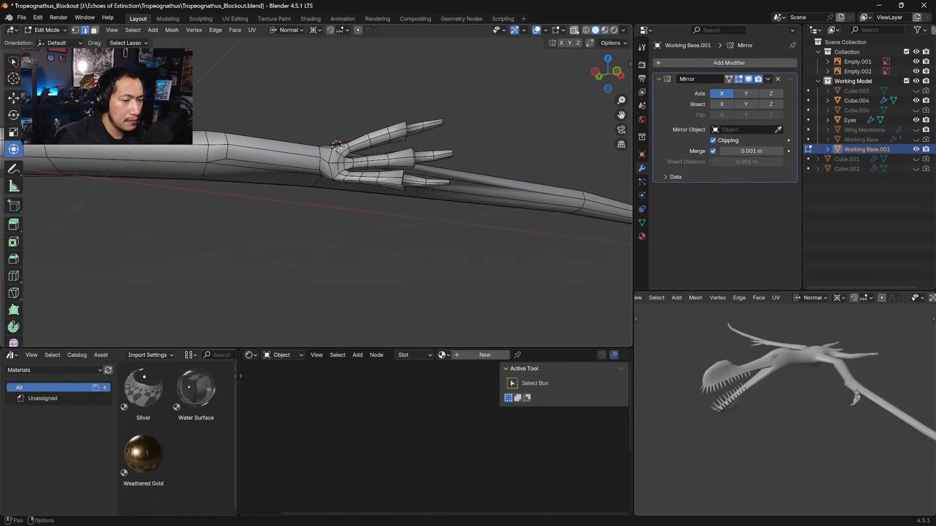
click(575, 32)
mouse_move(442, 97)
middle_down()
mouse_move(434, 103)
mouse_move(459, 99)
middle_up()
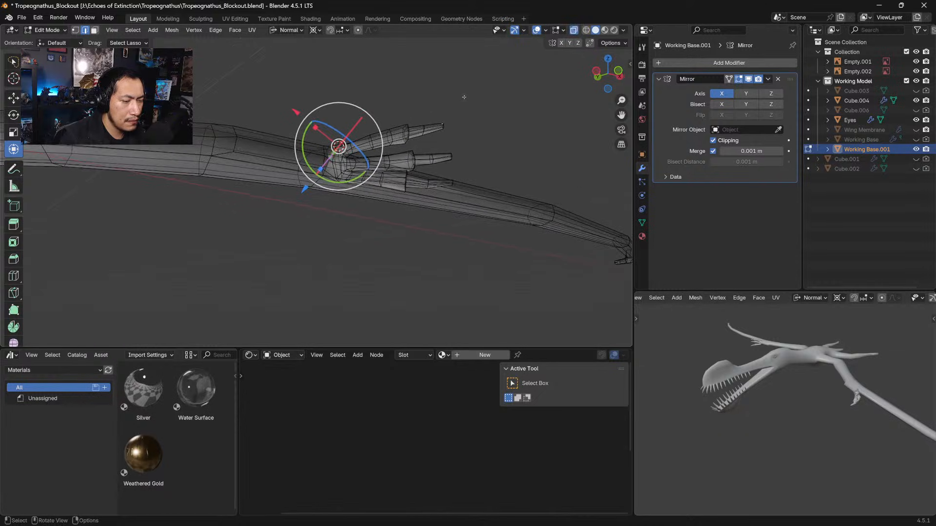
mouse_move(466, 95)
mouse_down()
mouse_move(378, 98)
mouse_move(345, 139)
mouse_move(363, 154)
mouse_move(442, 138)
mouse_move(457, 121)
mouse_up()
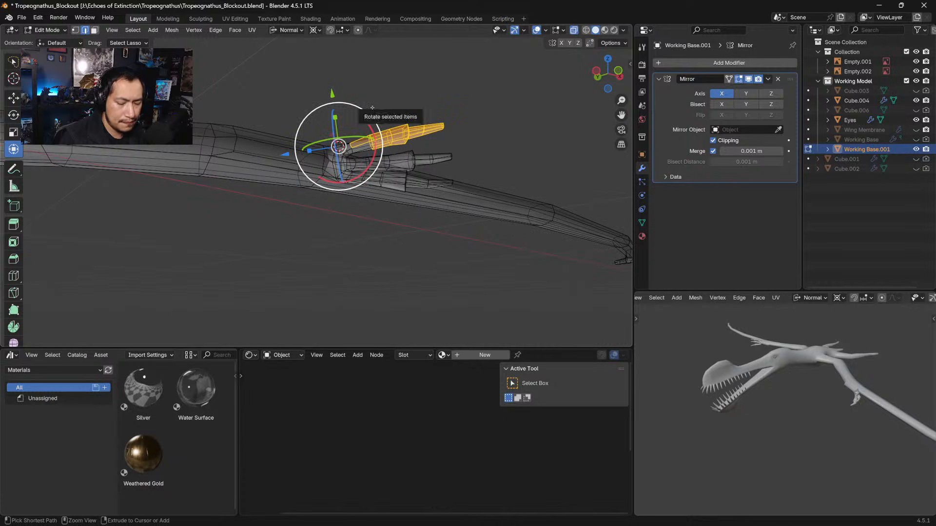
key(ctrl+KP_Add)
middle_drag(457, 121, 454, 119)
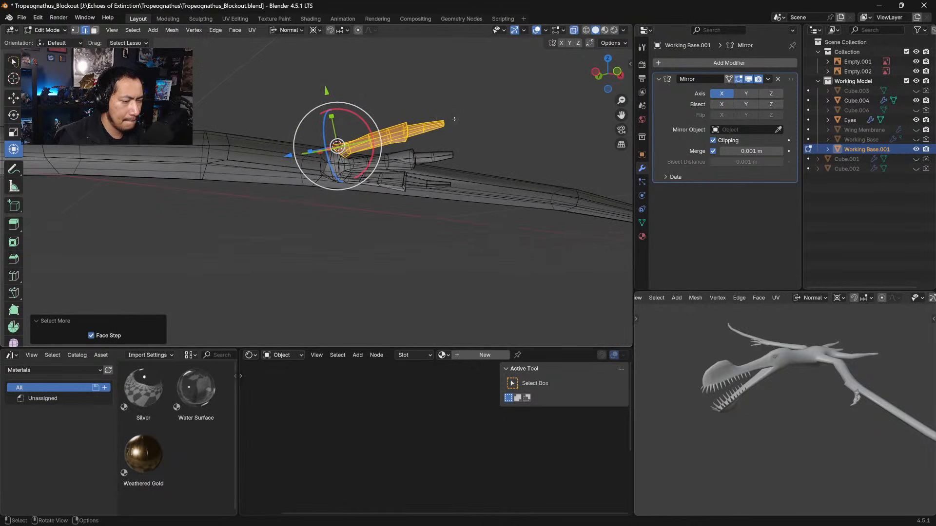
Scale the uppermost finger down to 0.803 about the 3D cursor at its base
middle_drag(360, 170, 345, 151)
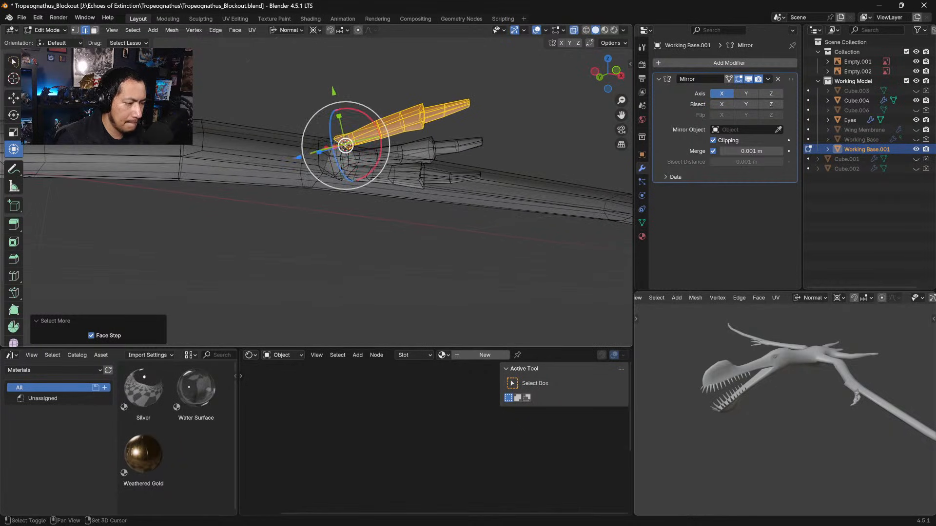
key(s)
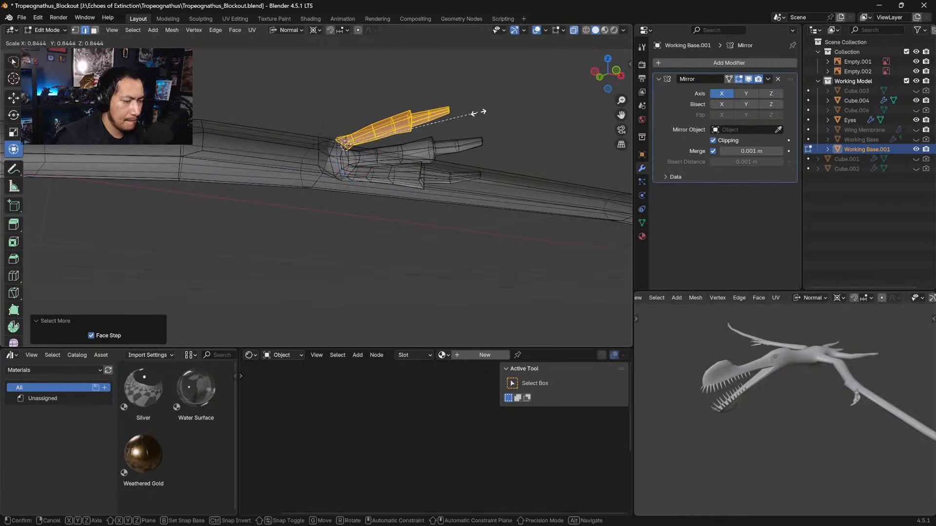
click(471, 116)
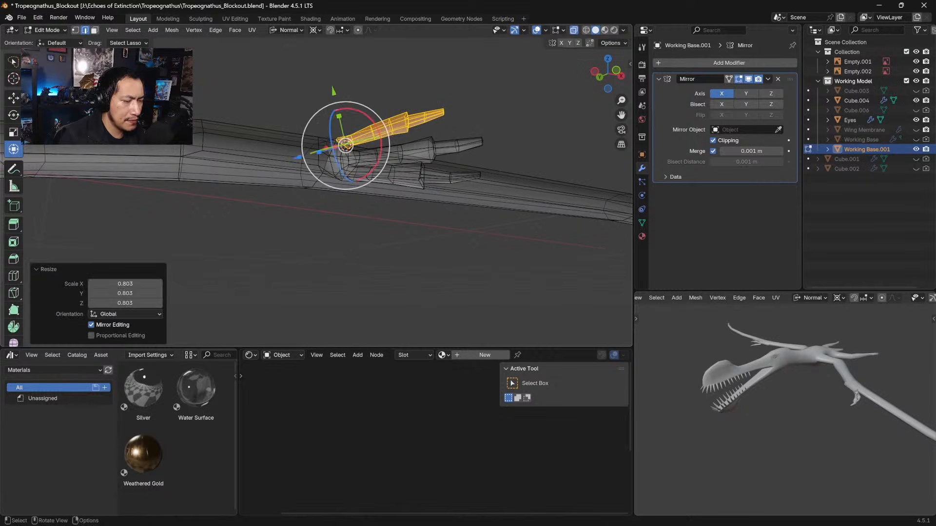
Select the middle finger's tip and grow the selection until it covers the whole finger down to its base
click(337, 93)
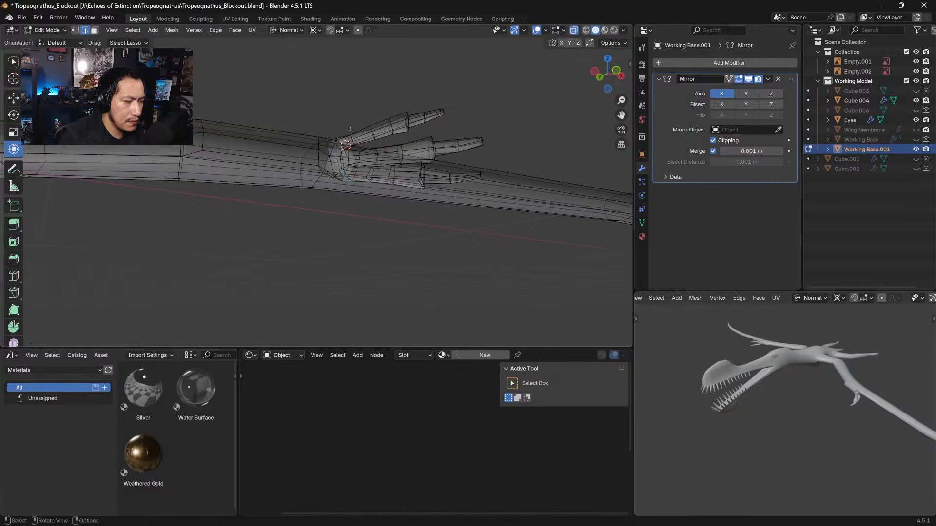
key(l)
drag(333, 90, 333, 90)
mouse_move(502, 149)
mouse_down()
mouse_move(480, 132)
mouse_move(497, 154)
mouse_up()
key(ctrl+KP_Add)
key(ctrl+KP_Add)
key(ctrl+KP_Add)
key(ctrl+KP_Add)
key(ctrl+KP_Add)
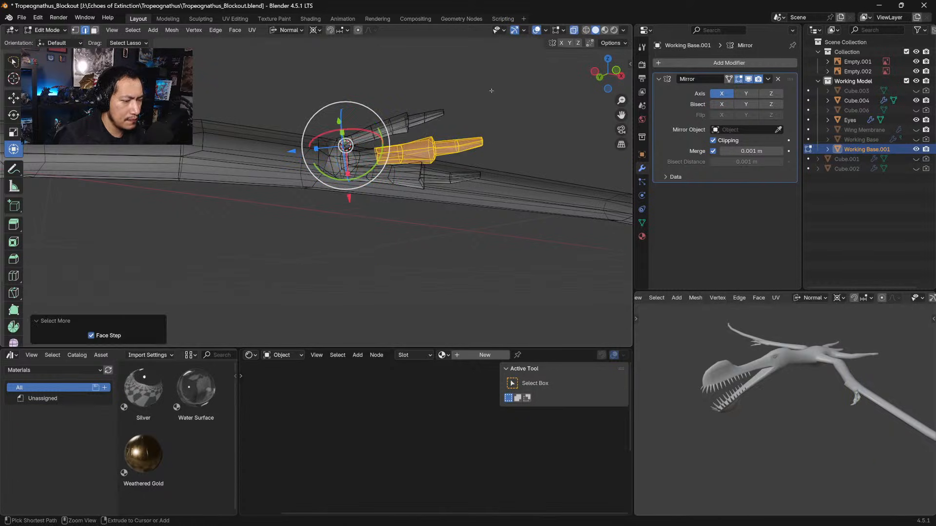
key(ctrl+KP_Add)
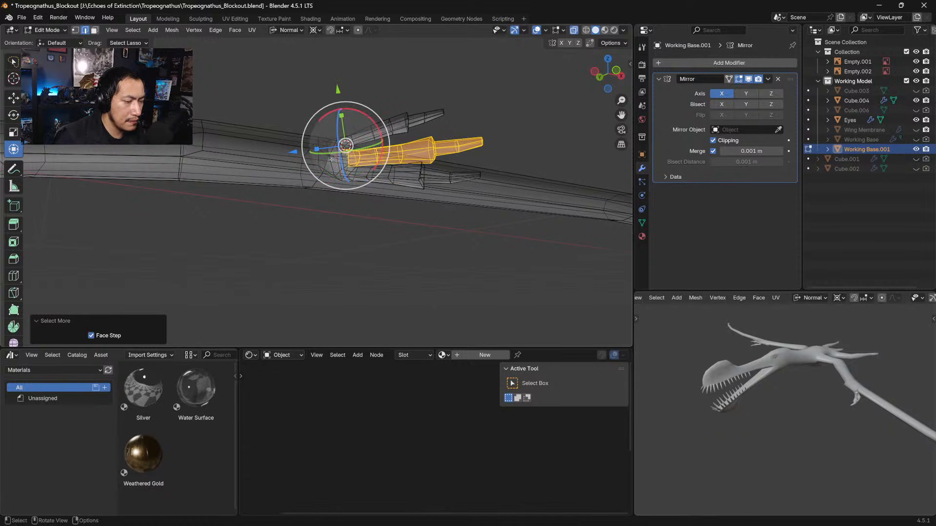
Place the 3D cursor at the middle finger's base and scale the finger down to 0.876
middle_drag(352, 165, 351, 157)
shift+right_click(348, 162)
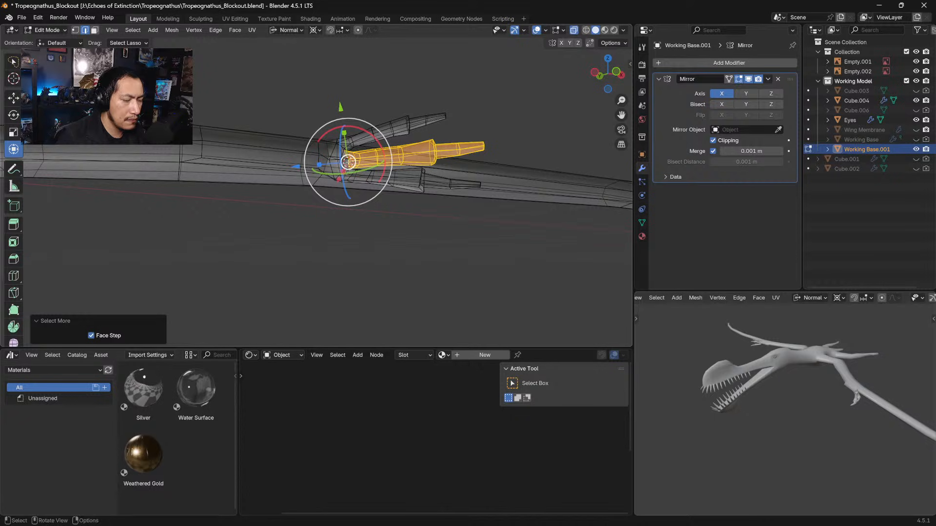
key(s)
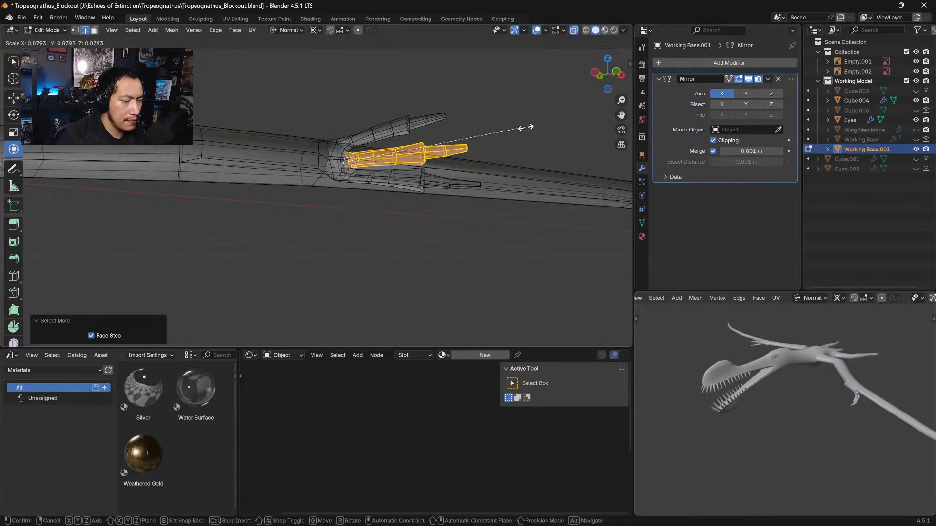
click(525, 126)
Rotate the selected middle finger 5.14° about its base in the top view
middle_drag(529, 122, 510, 226)
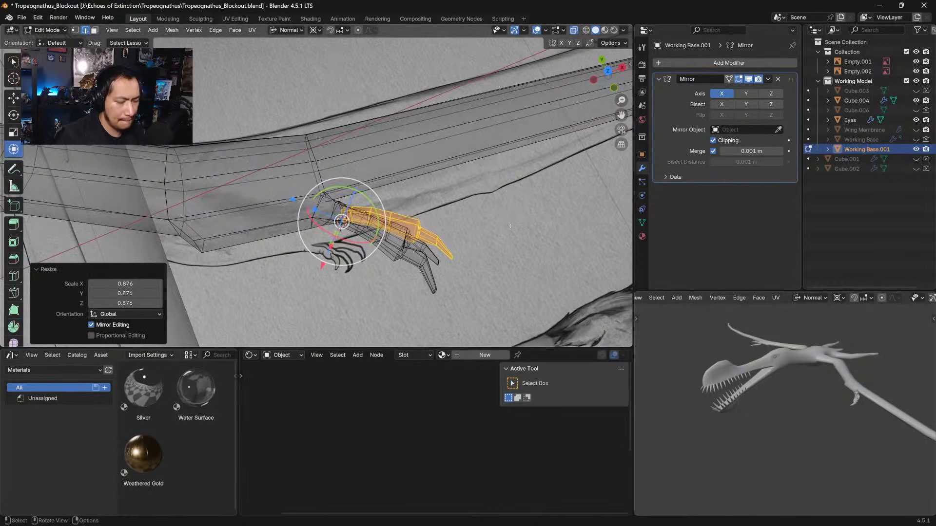
key(KP_7)
key(r)
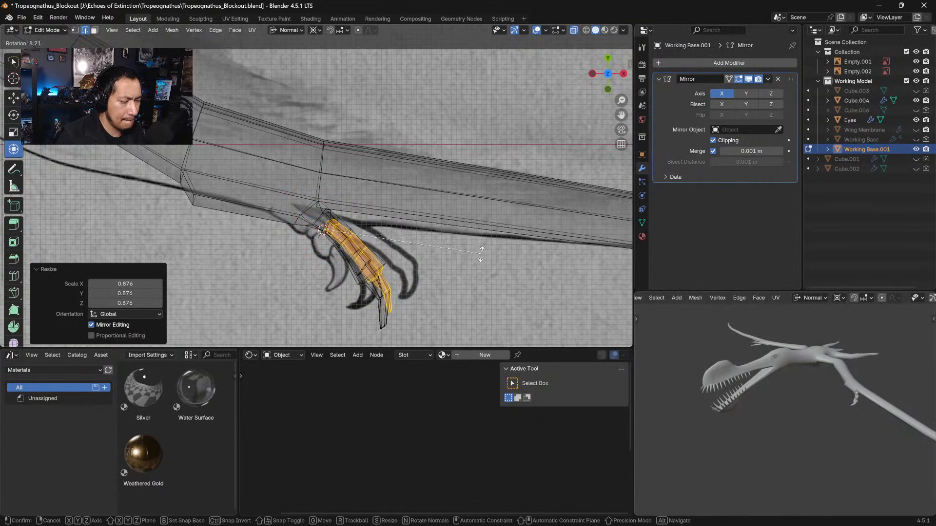
click(488, 246)
Select the lowest finger's claw tip and grow the selection until it covers the whole finger down to its base
mouse_move(399, 276)
middle_down()
mouse_move(436, 155)
mouse_move(427, 199)
mouse_move(466, 259)
mouse_move(408, 285)
mouse_move(431, 278)
middle_up()
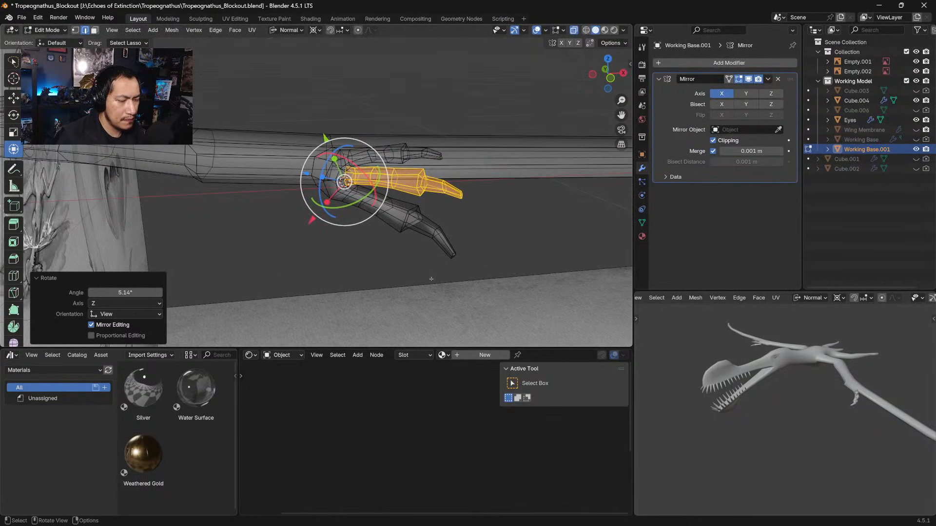
drag(436, 283, 480, 287)
key(ctrl+KP_Add)
key(ctrl+KP_Add)
key(ctrl+KP_Add)
key(ctrl+KP_Add)
key(ctrl+KP_Add)
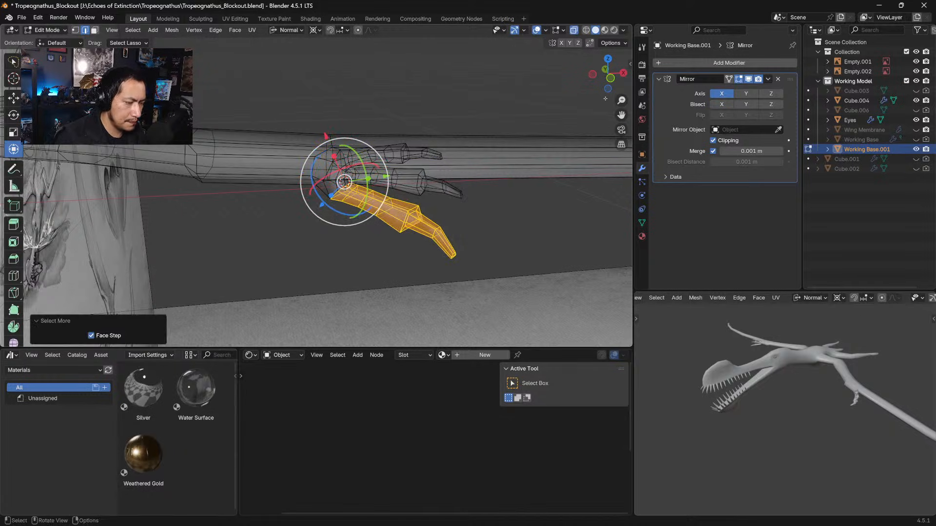
In the front view, place the 3D cursor at the lowest finger's base and scale the finger up to 1.142
key(KP_1)
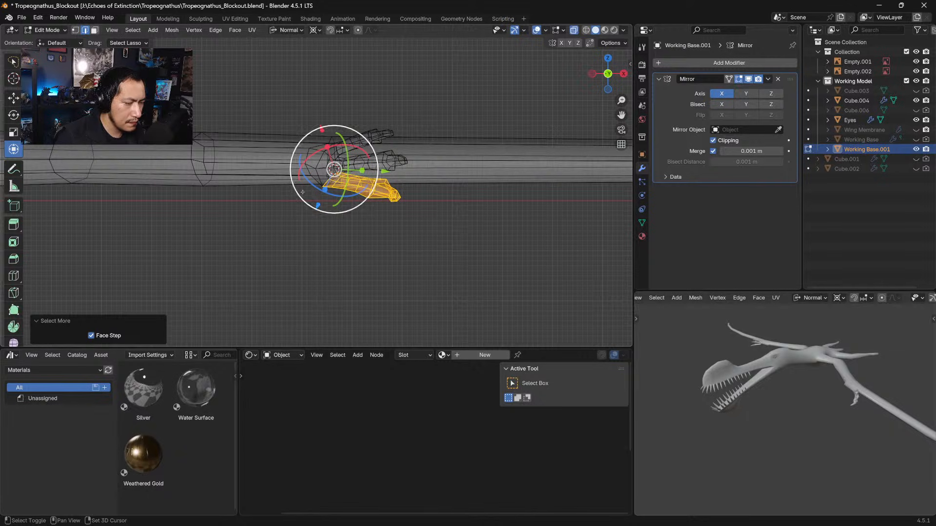
shift+right_click(333, 182)
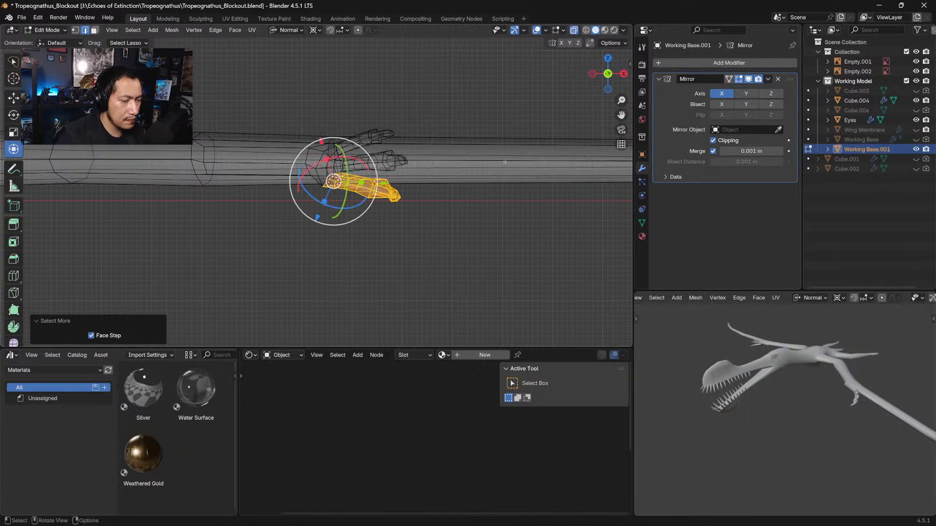
key(s)
click(508, 202)
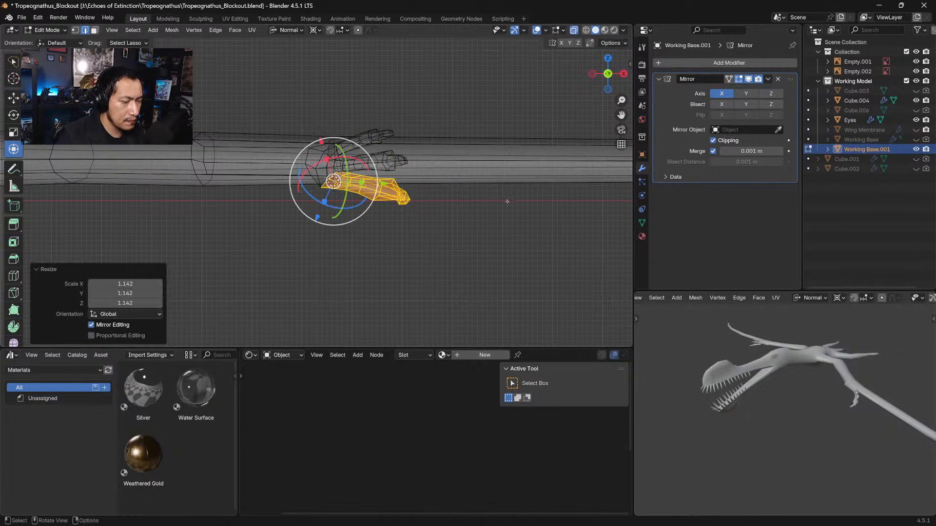
In the top view, rotate the enlarged finger -10.4° and move it 0.003891 m in X and -0.001459 m in Y
middle_drag(507, 202, 448, 279)
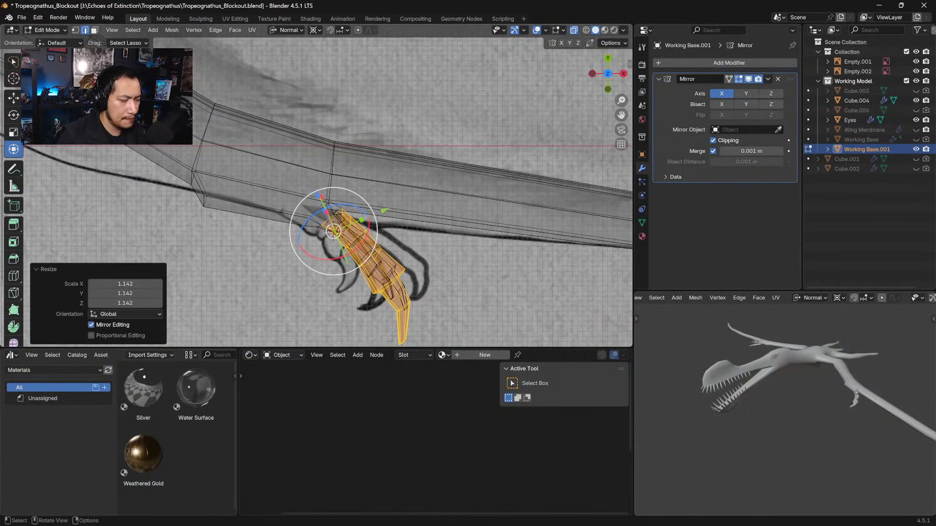
key(r)
click(461, 261)
key(g)
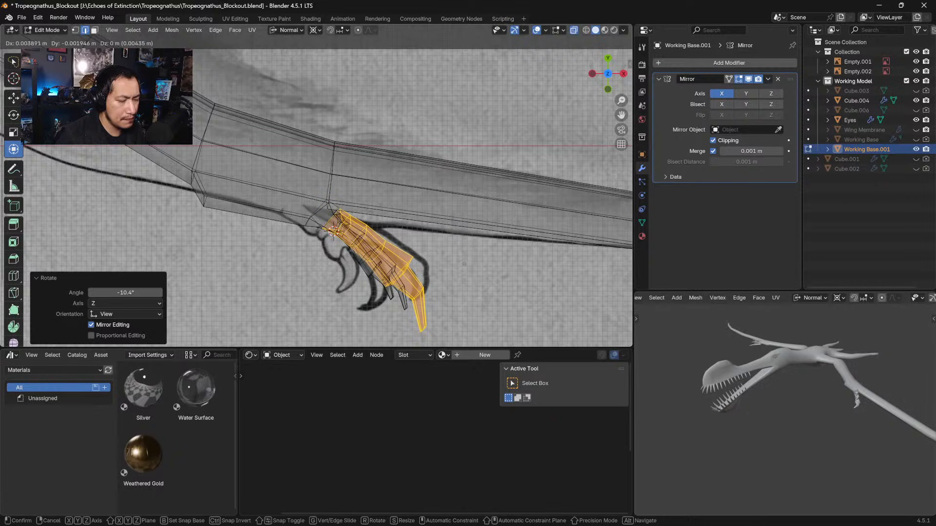
click(463, 266)
Turn X-ray off, clear the finger selection and save the blockout file
shift+middle_drag(456, 283, 477, 290)
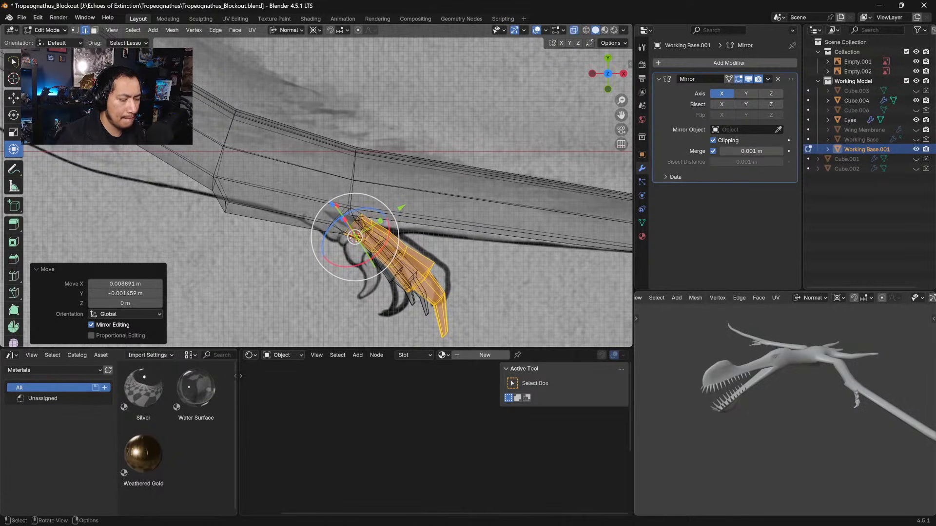
key(alt+z)
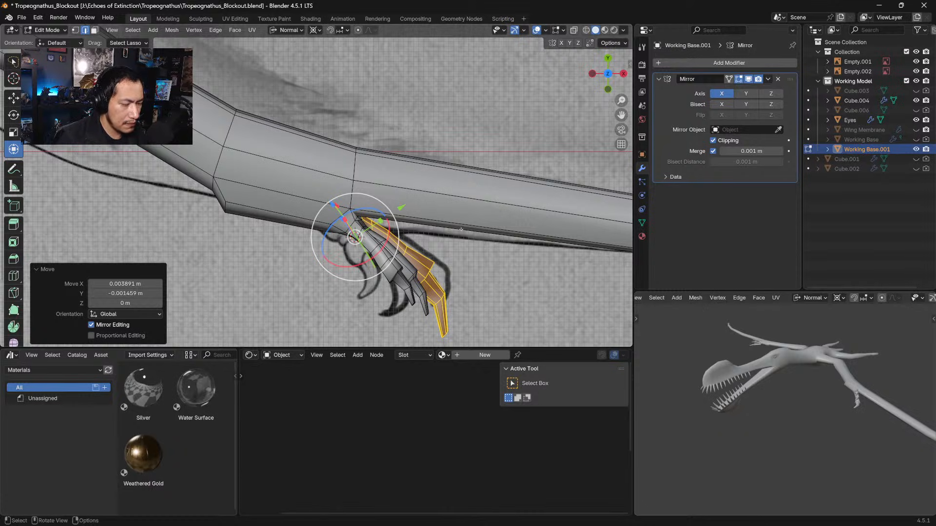
middle_drag(458, 227, 459, 144)
click(492, 105)
middle_drag(491, 106, 511, 67)
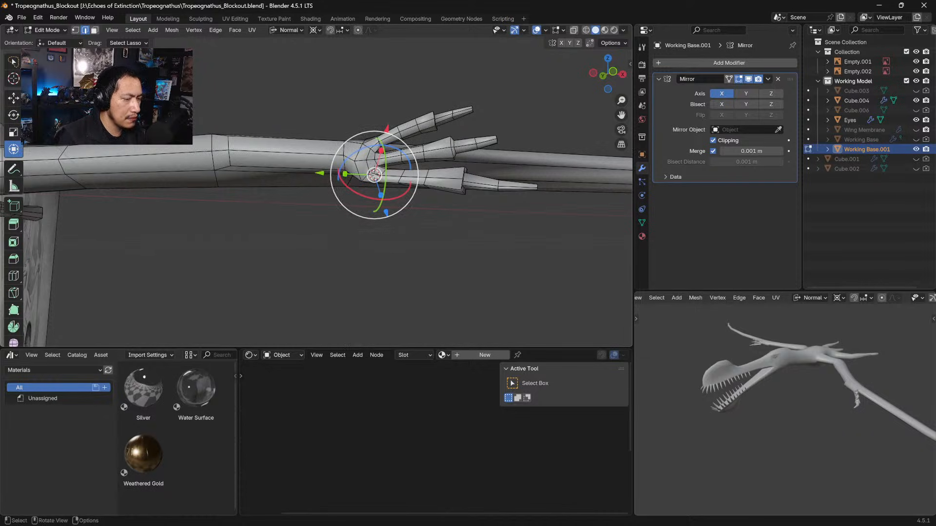
click(291, 88)
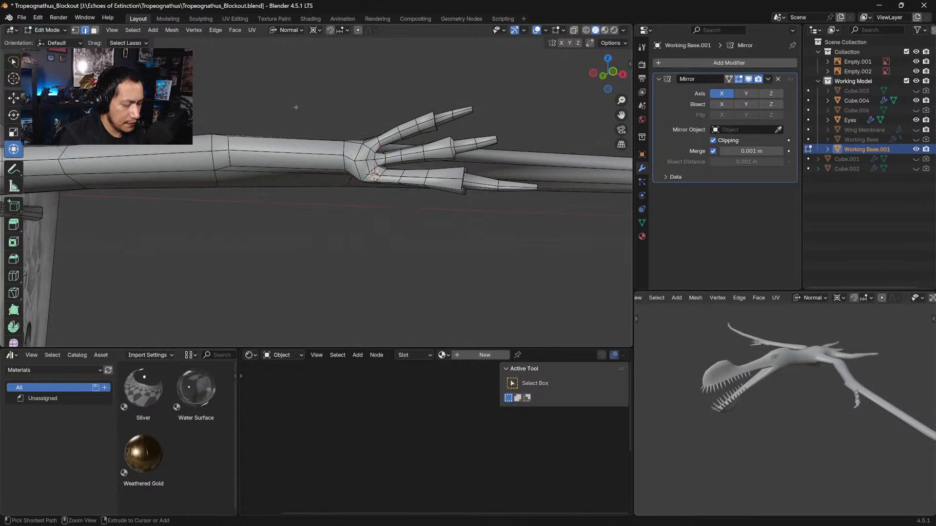
key(ctrl+s)
Switch the wing mesh to Sculpt Mode and set up the Grab brush with a 106 px radius
click(46, 30)
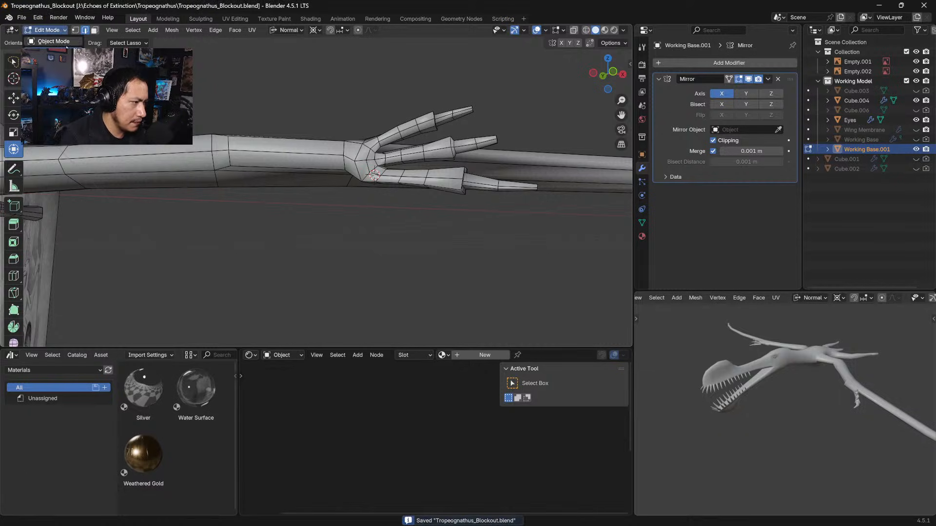
click(54, 63)
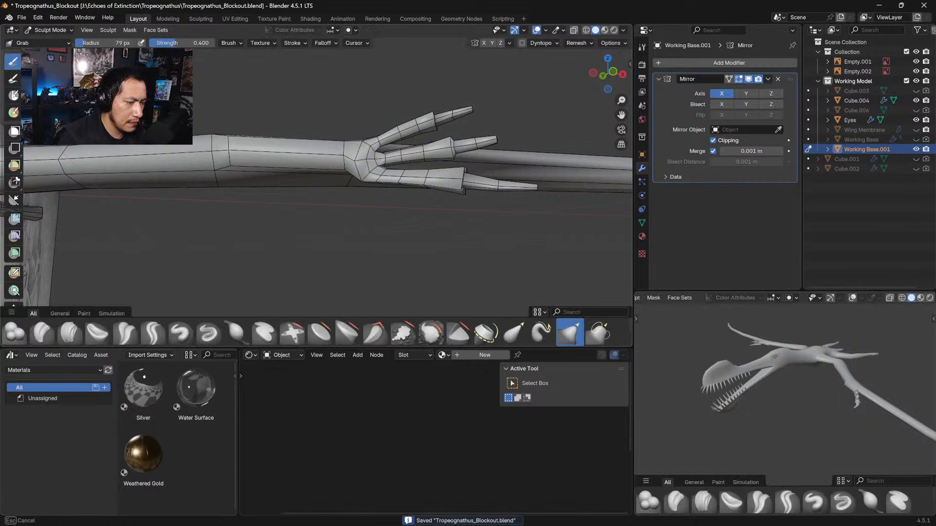
key(bracketright)
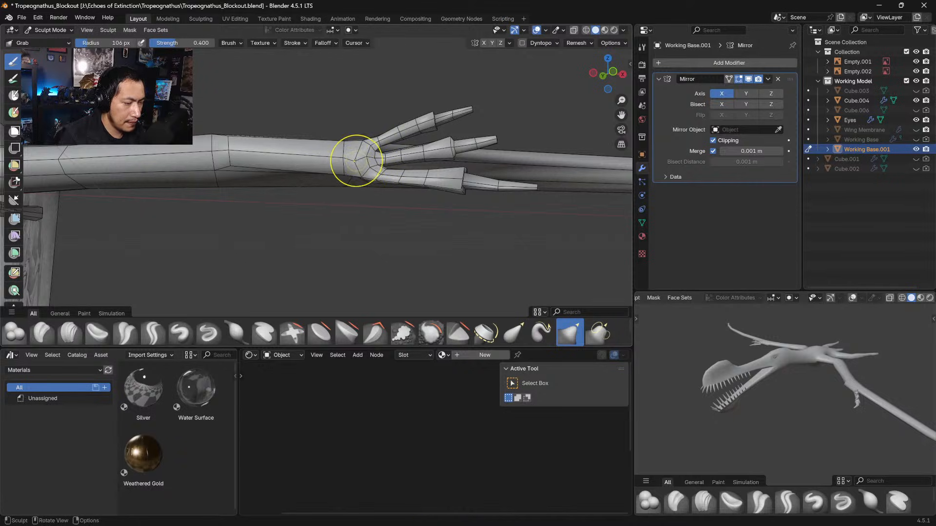
key(shift+s)
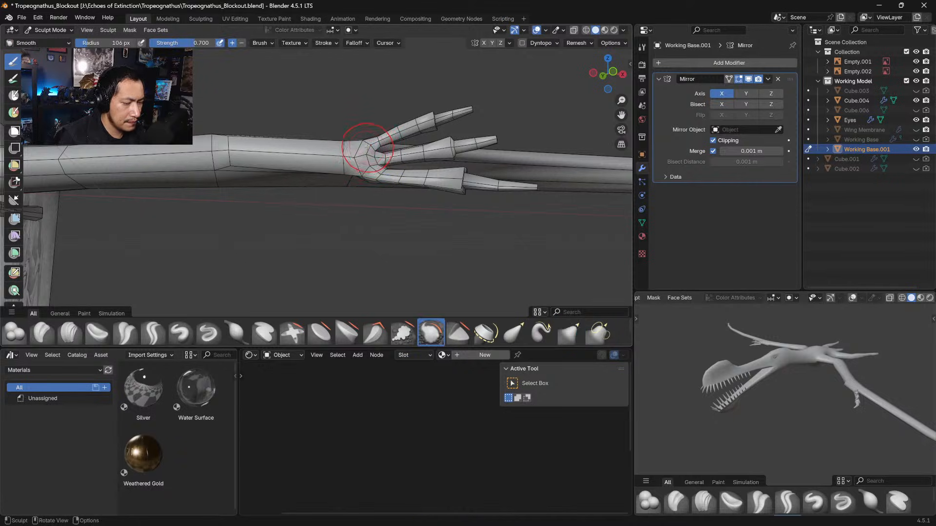
click(570, 333)
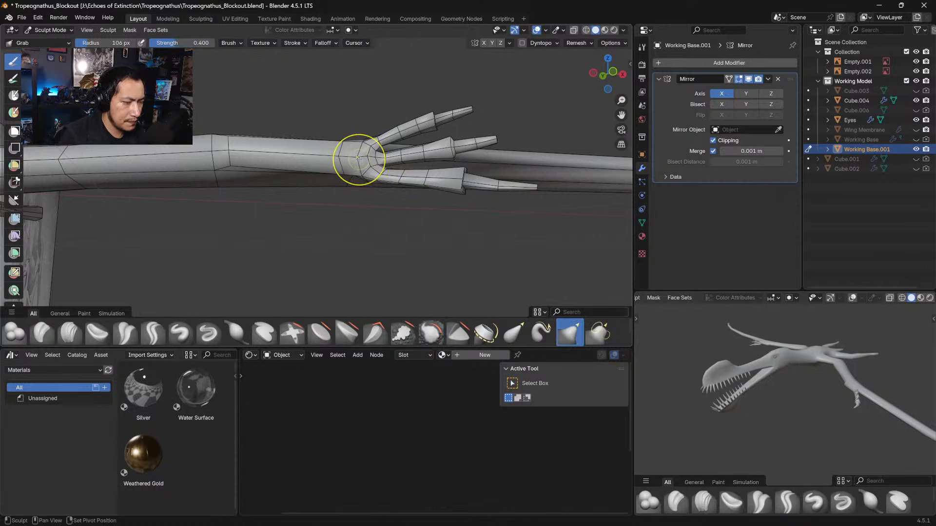
Nudge the lowest finger's base, the fingers and the wrist edge with the Grab brush to refine the hand's shape
mouse_move(378, 176)
mouse_down()
mouse_move(387, 151)
mouse_move(373, 152)
mouse_move(383, 182)
mouse_up()
middle_drag(383, 181, 375, 56)
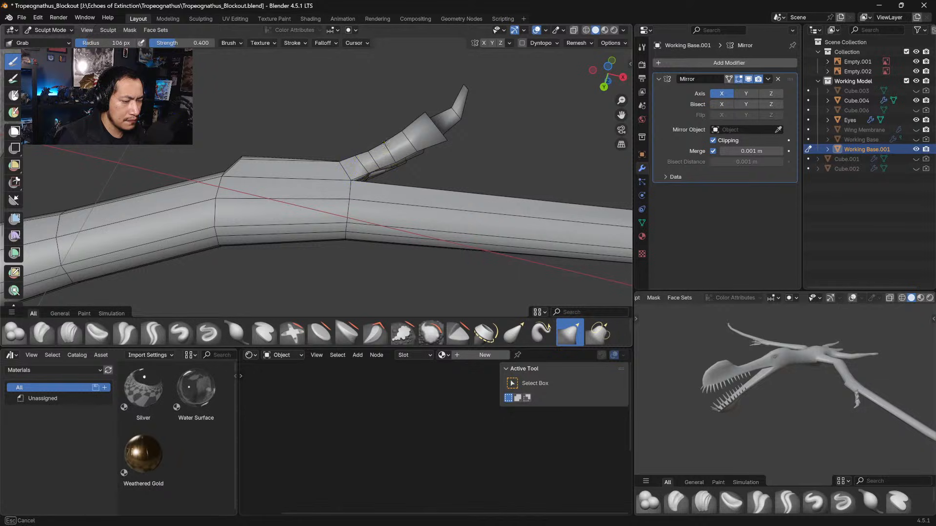
drag(385, 143, 390, 142)
middle_drag(409, 122, 425, 135)
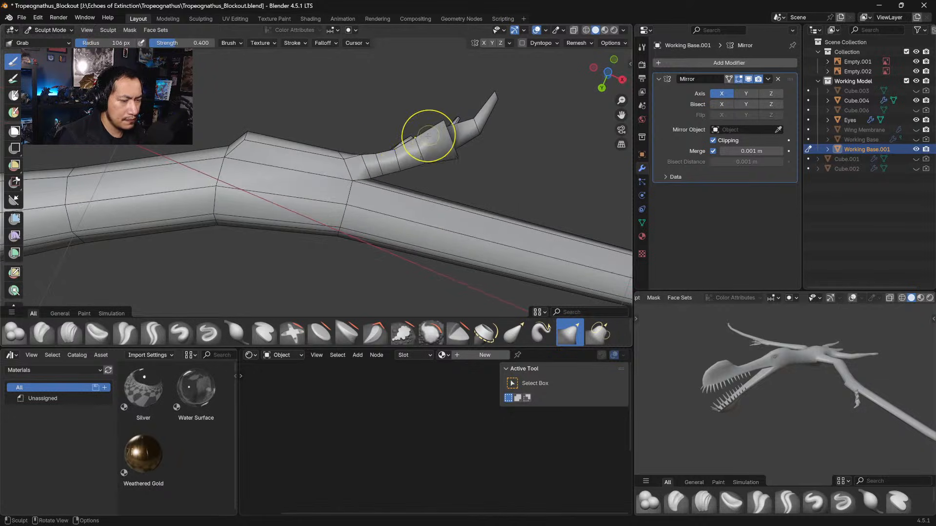
drag(428, 136, 424, 136)
drag(340, 162, 341, 161)
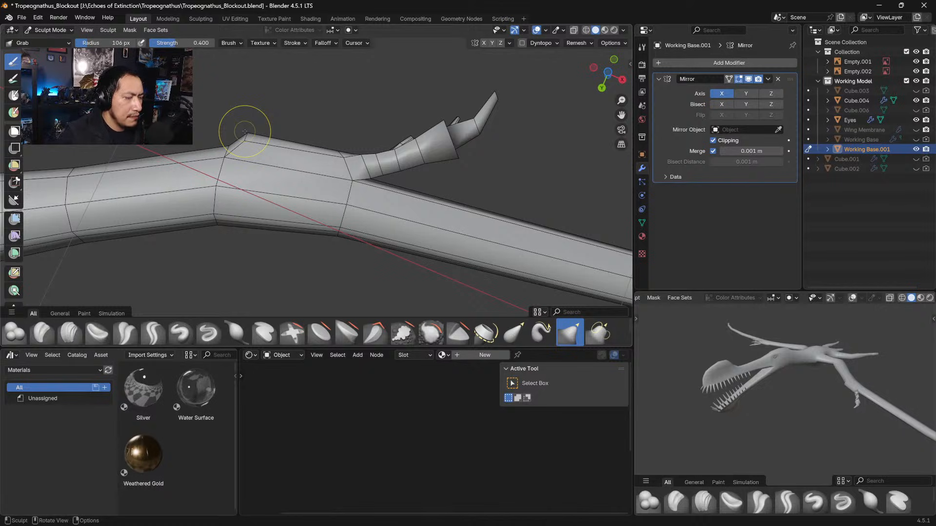
From the side, grab the wrist edges upward and shift the forearm's bend loop so both run more evenly around the arm
mouse_move(470, 161)
middle_down()
mouse_move(468, 247)
mouse_move(423, 209)
middle_up()
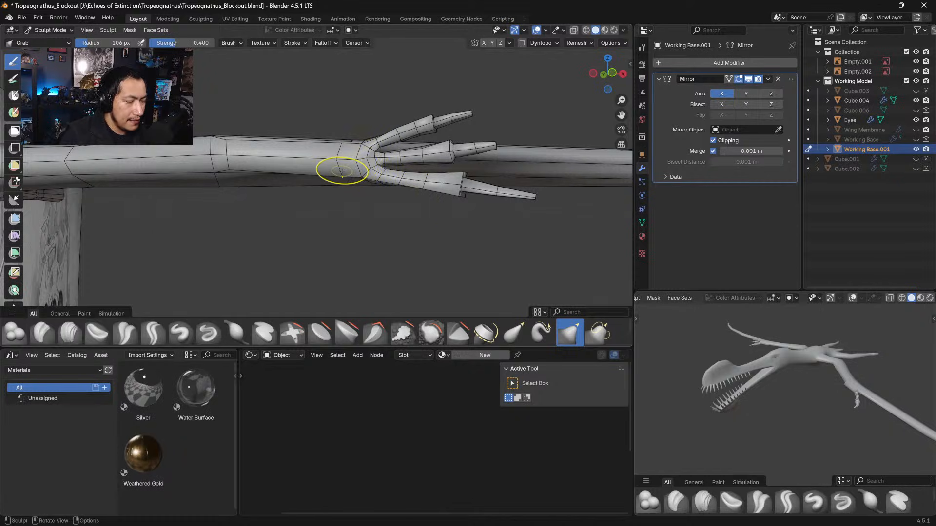
mouse_move(341, 172)
mouse_down()
mouse_move(363, 166)
mouse_move(339, 163)
mouse_move(363, 155)
mouse_move(343, 157)
mouse_up()
mouse_move(231, 152)
mouse_down()
mouse_move(226, 159)
mouse_move(217, 148)
mouse_up()
mouse_move(225, 144)
mouse_down()
mouse_move(225, 164)
mouse_move(222, 150)
mouse_up()
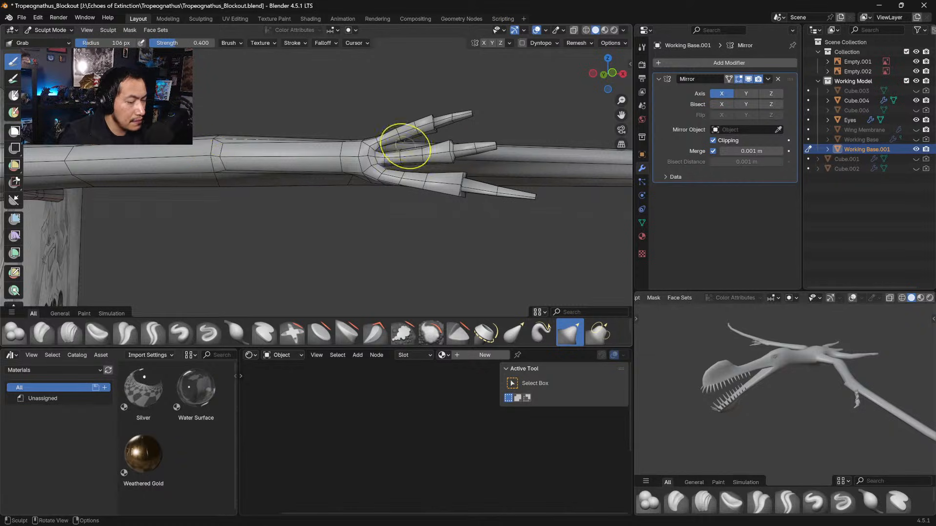
Reduce the Grab brush to 61 px and reshape the finger bases and the webbing between the upper fingers
key(bracketleft)
key(bracketleft)
key(bracketleft)
key(bracketleft)
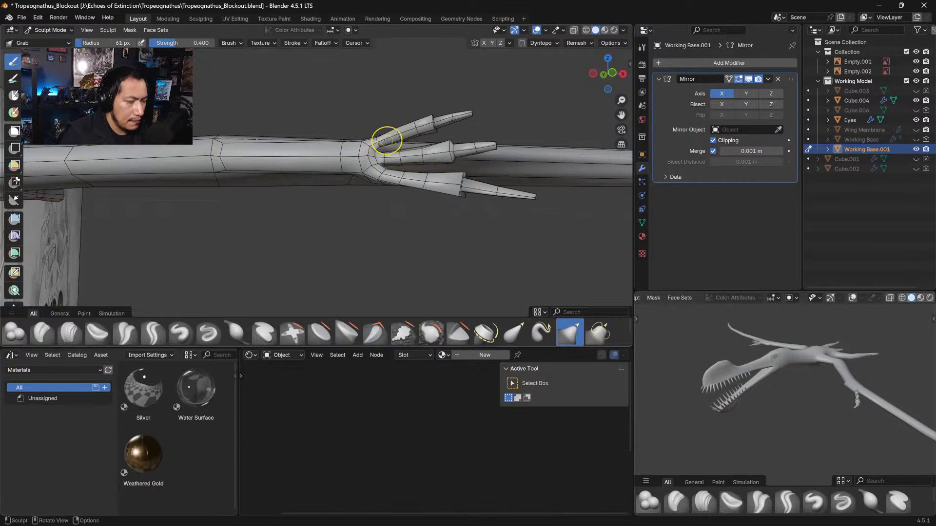
drag(385, 154, 386, 150)
mouse_move(400, 153)
mouse_down()
mouse_move(386, 161)
mouse_move(378, 142)
mouse_up()
drag(379, 142, 411, 122)
middle_drag(414, 122, 407, 223)
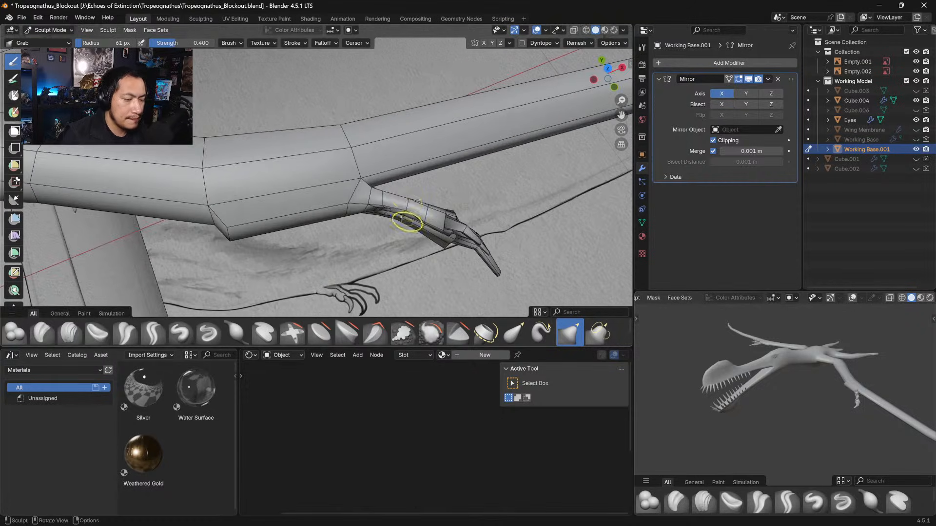
mouse_move(404, 211)
mouse_down()
mouse_move(407, 202)
mouse_move(383, 194)
mouse_up()
Grab the vertices where the hand meets the long wing finger into place, and return to Edit Mode
middle_drag(375, 194, 295, 163)
middle_drag(314, 201, 314, 161)
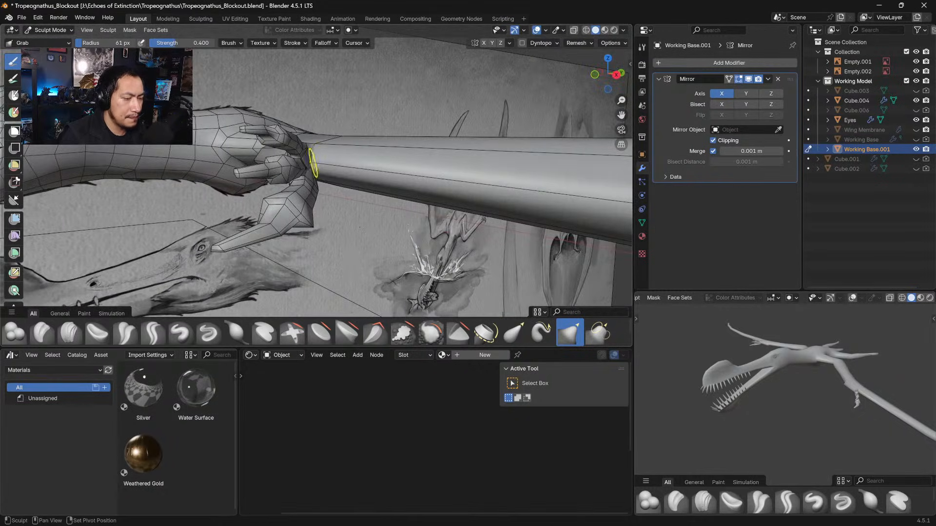
drag(314, 163, 317, 164)
mouse_move(323, 163)
middle_down()
mouse_move(318, 142)
mouse_move(306, 209)
mouse_move(323, 241)
mouse_move(325, 220)
middle_up()
drag(371, 225, 337, 201)
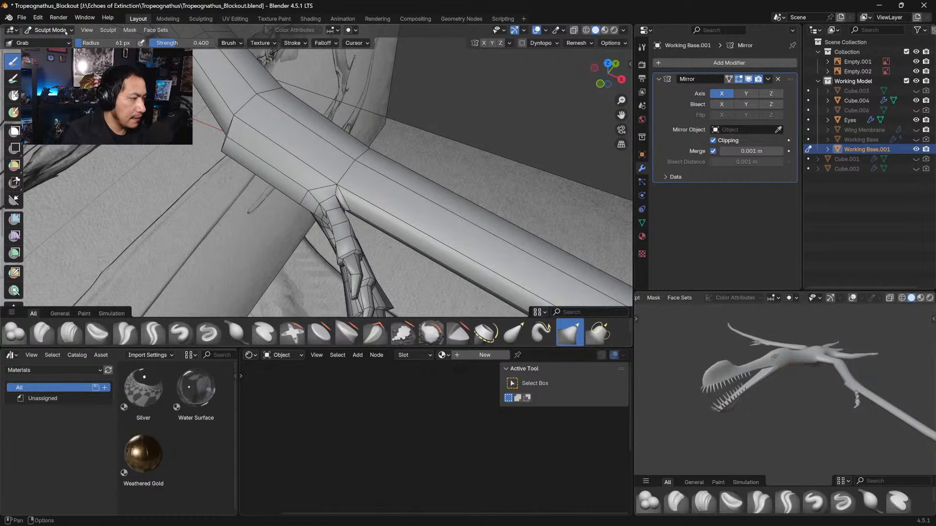
key(Tab)
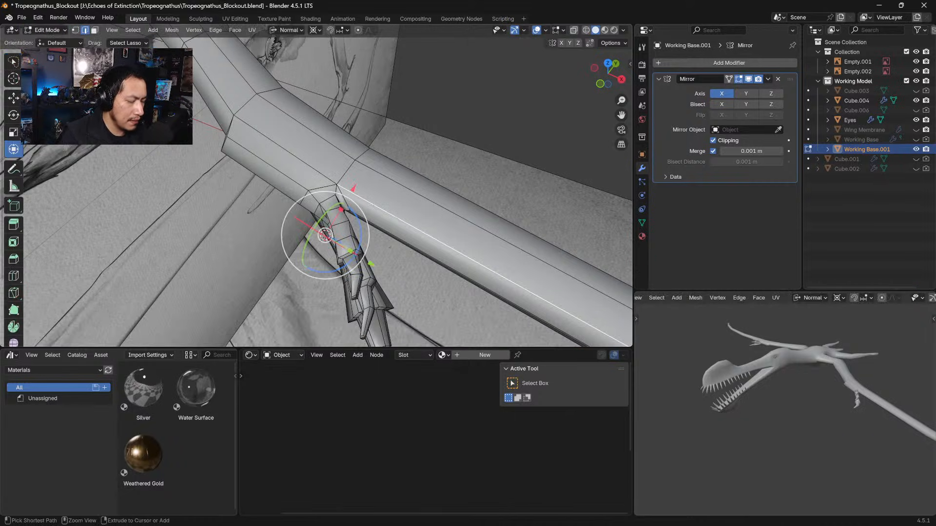
Try a single loop cut around the long wing finger beyond the hand, slid to factor 0.556
key(g)
key(g)
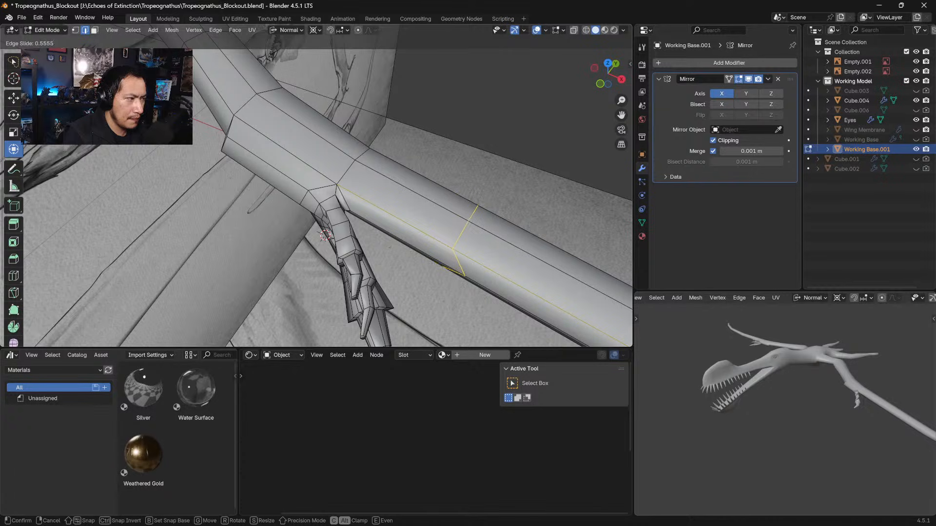
click(431, 248)
middle_drag(341, 214, 448, 248)
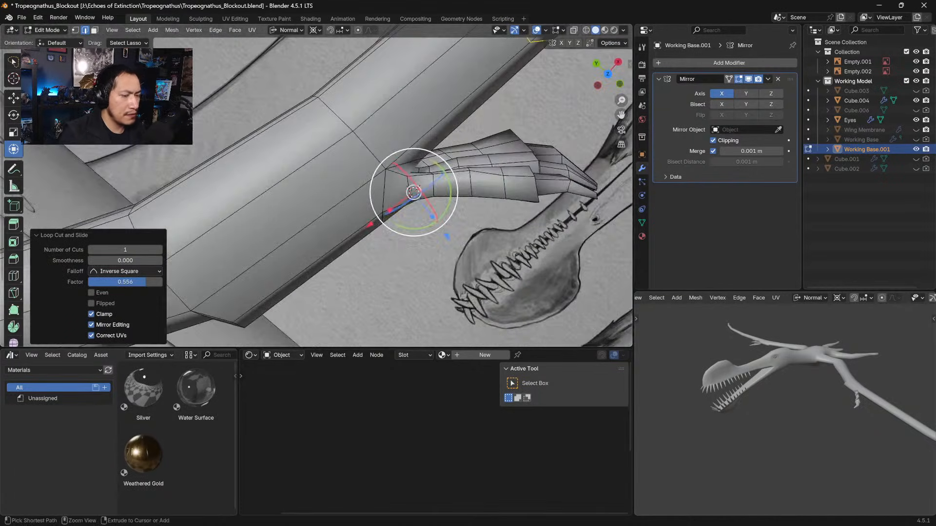
ctrl+middle_drag(419, 146, 416, 168)
alt+click(413, 133)
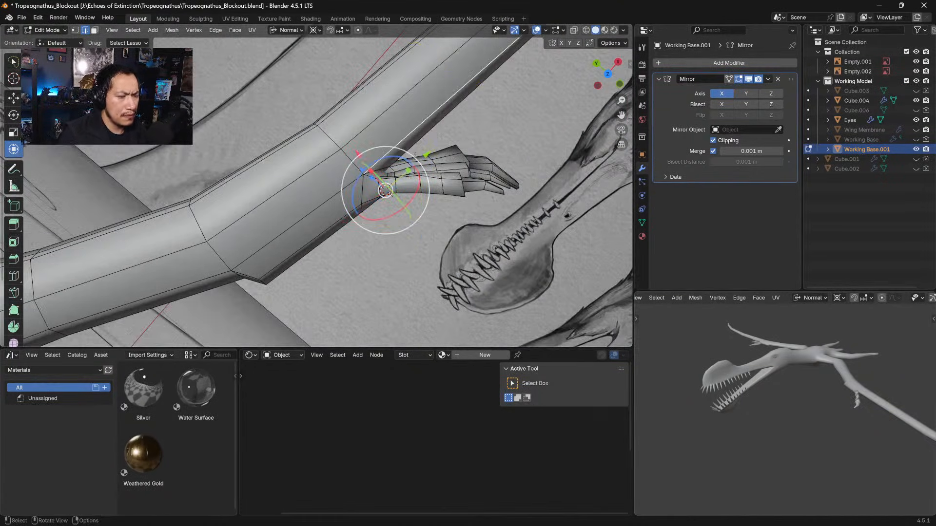
Add one loop cut around the long wing finger close to the hand, slid to factor 0.939
scroll(411, 145, down, 3)
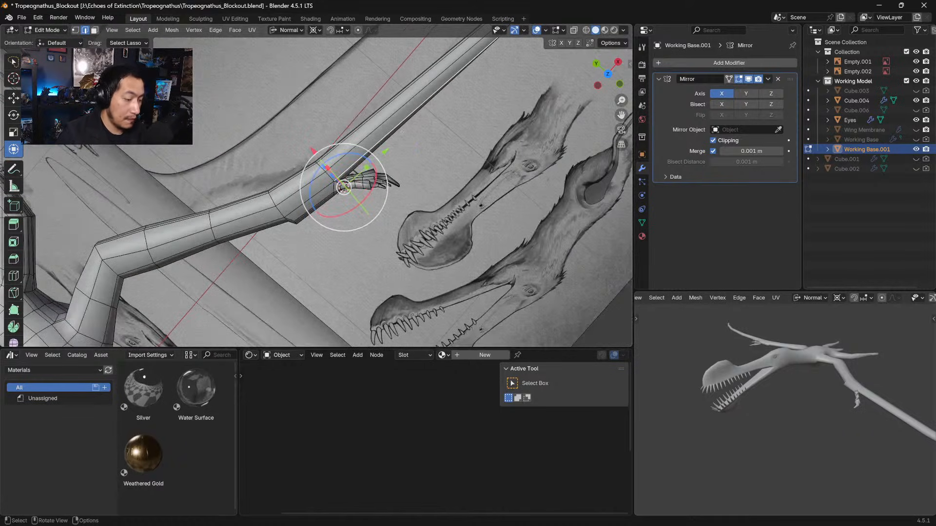
key(g)
key(g)
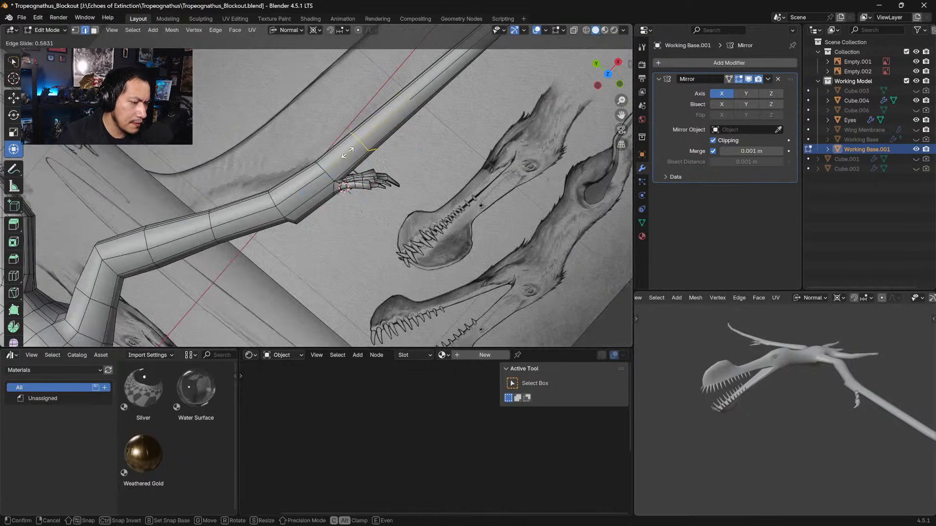
click(321, 181)
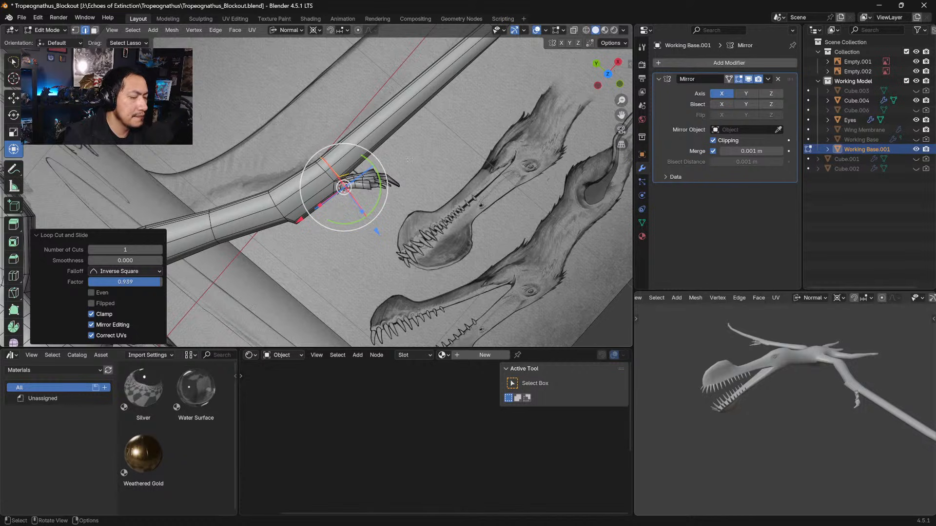
middle_drag(409, 160, 356, 207)
key(KP_7)
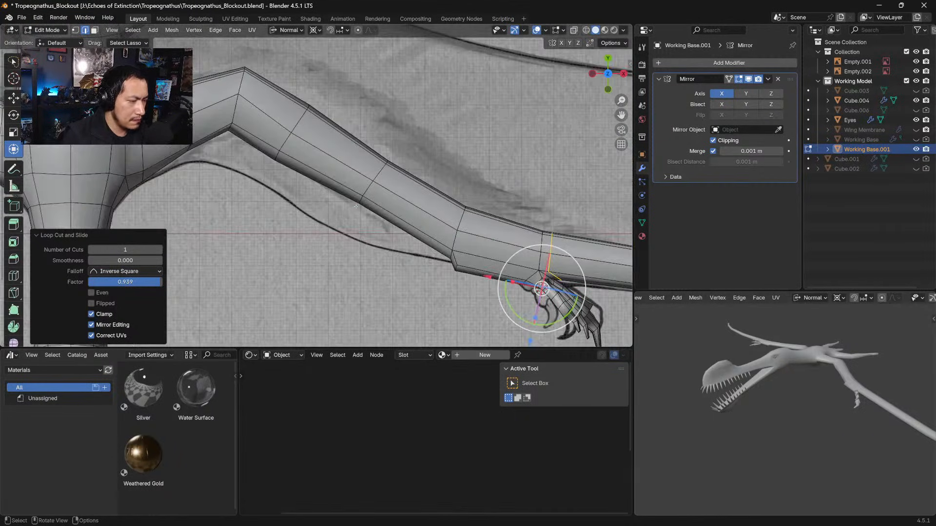
Select the strip of faces along the wing arm's trailing underside, from the body to the wrist, and inset it about 0.0156 m
middle_drag(316, 202, 316, 121)
click(95, 31)
shift+click(132, 104)
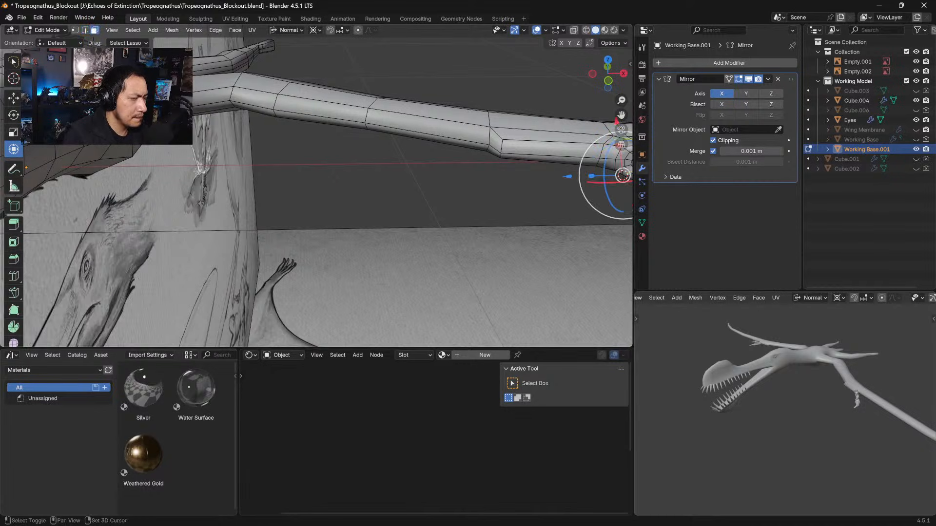
shift+click(174, 101)
shift+click(216, 97)
ctrl+shift+click(228, 106)
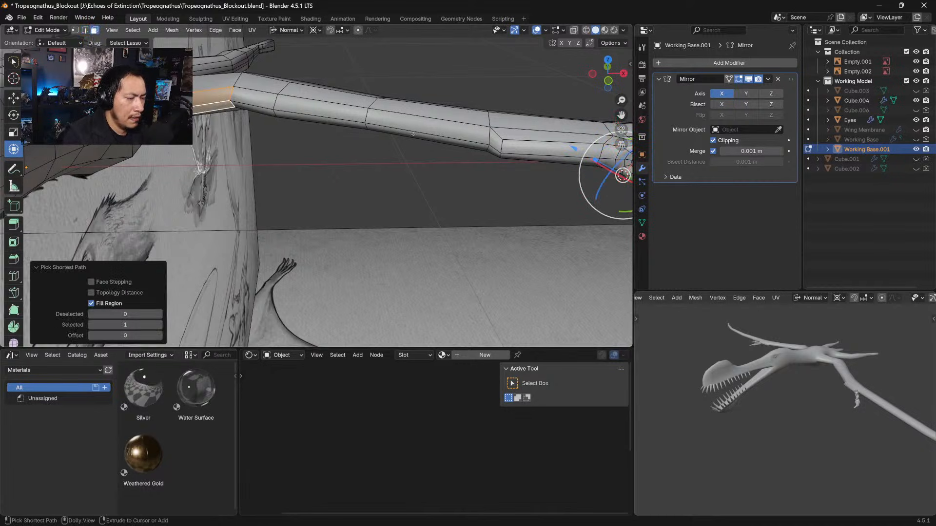
ctrl+shift+click(495, 143)
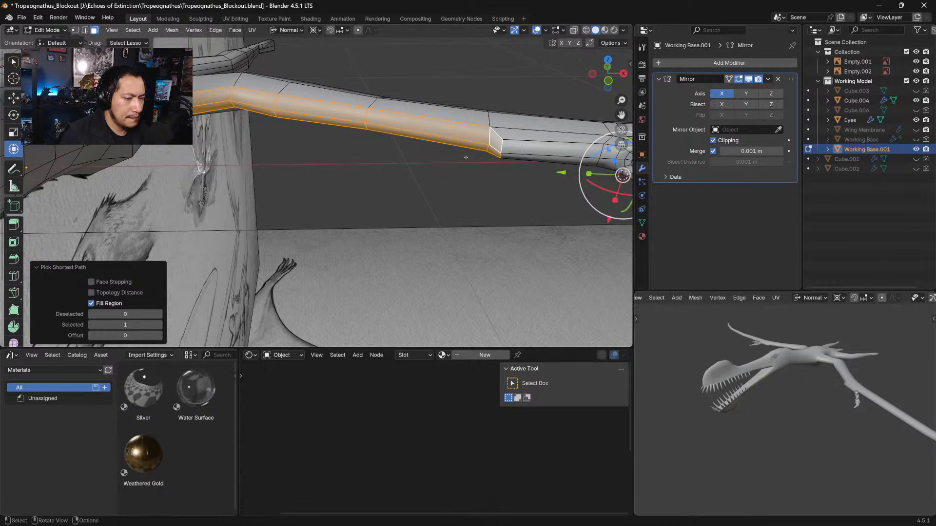
key(i)
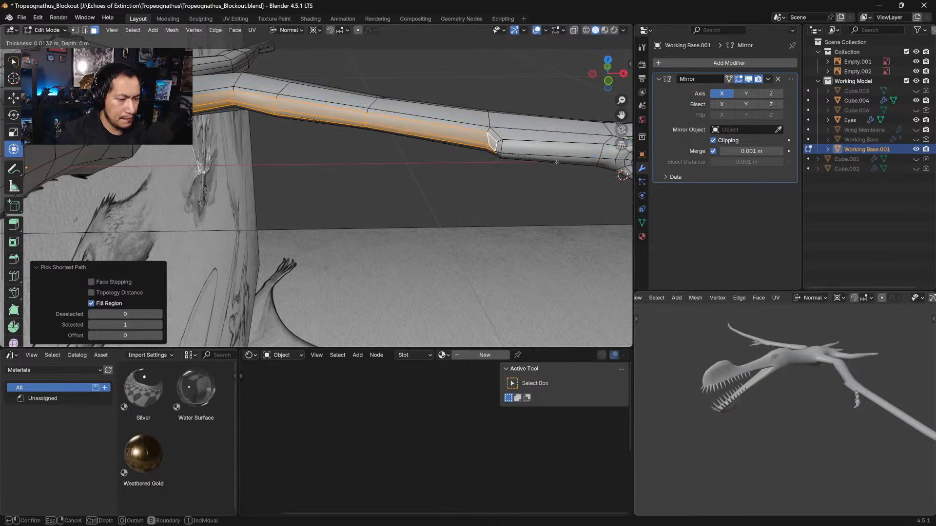
click(548, 162)
middle_drag(548, 162, 548, 199)
From the top view, change the transform pivot from the 3D cursor to the middle of the selected face strip
key(KP_7)
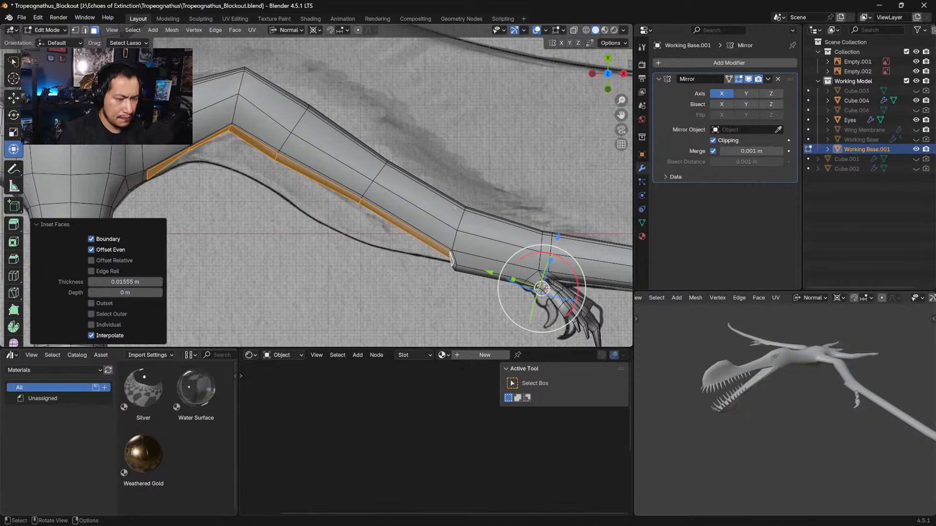
key(period)
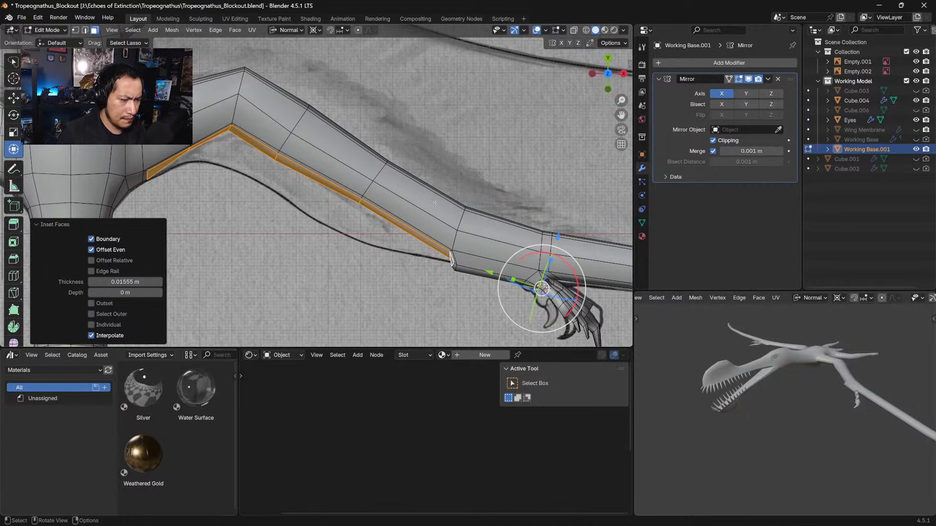
key(period)
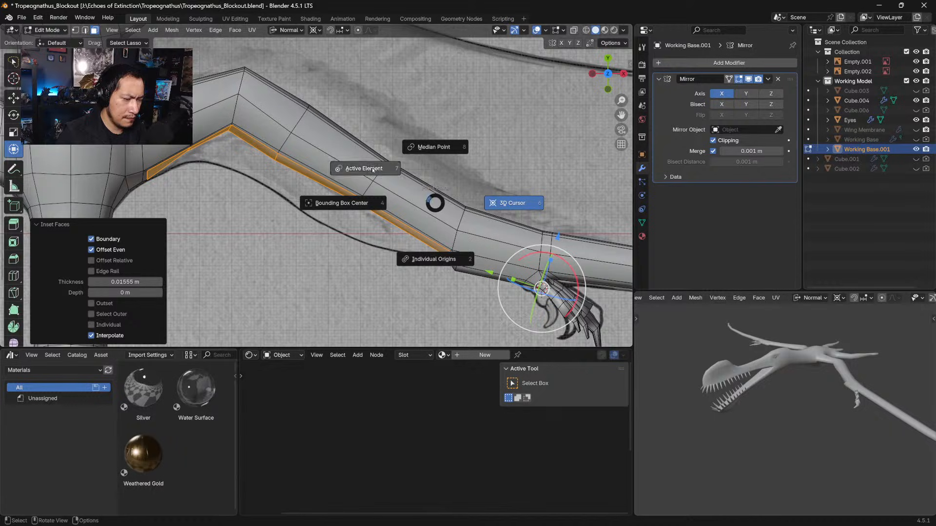
click(372, 169)
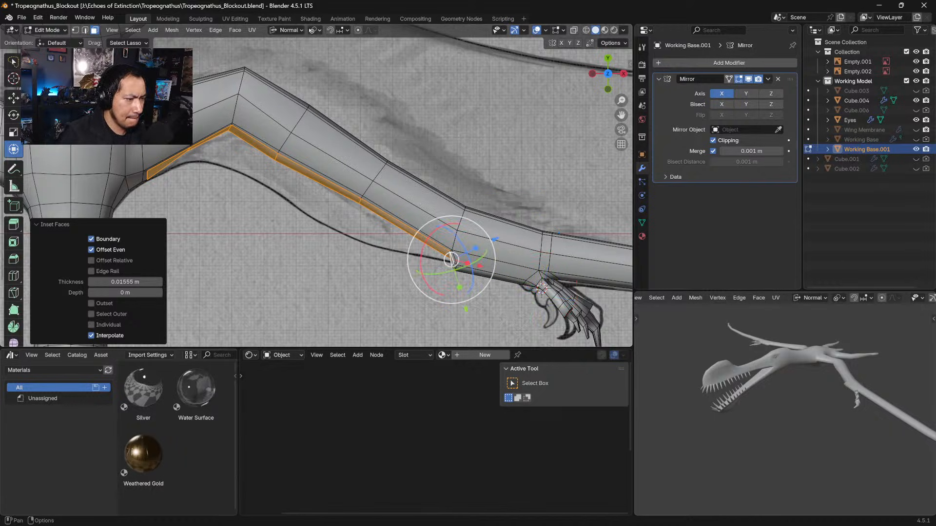
click(315, 29)
click(337, 86)
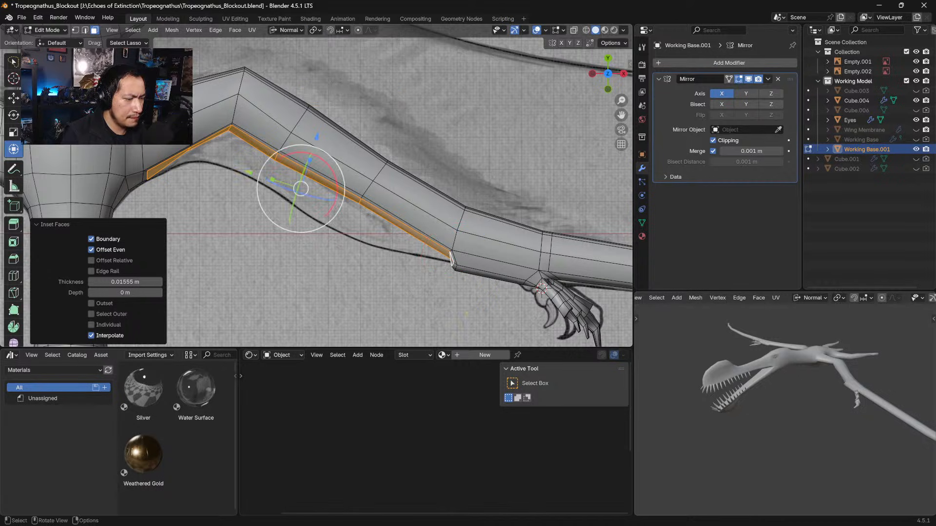
Move the inset strip -0.073939 m along its normal Z towards the sketched membrane edge, and scale it down slightly
key(g)
key(z)
click(368, 149)
key(s)
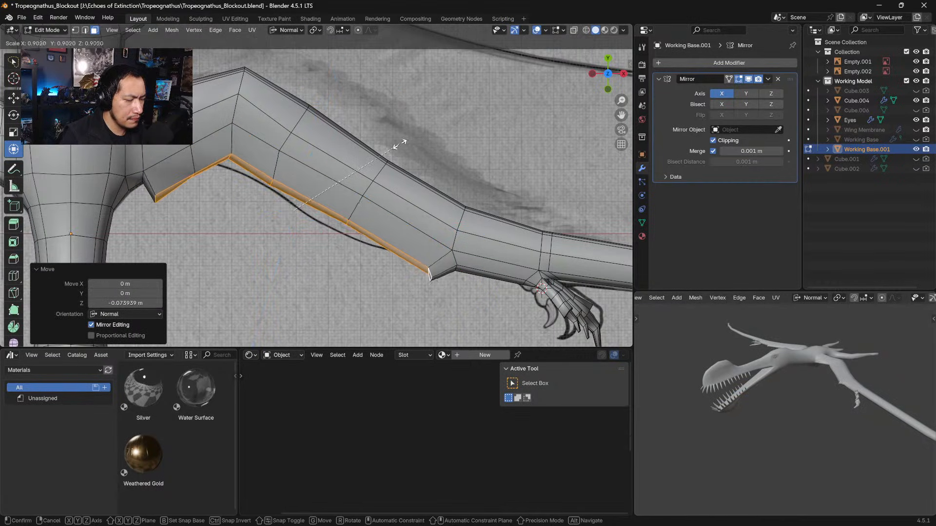
Scale the extruded faces along the wing arm's front edge to about 0.803 and move them toward the sketch outline
click(353, 161)
key(g)
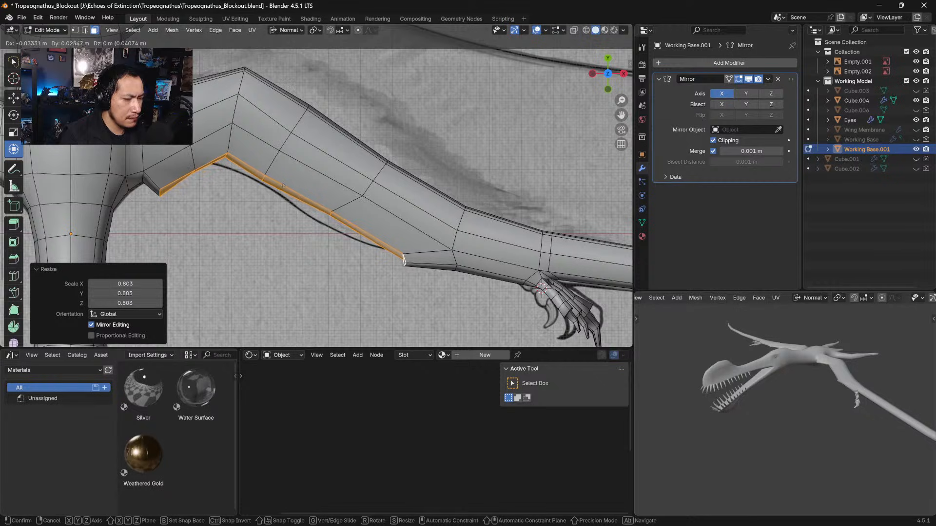
click(282, 187)
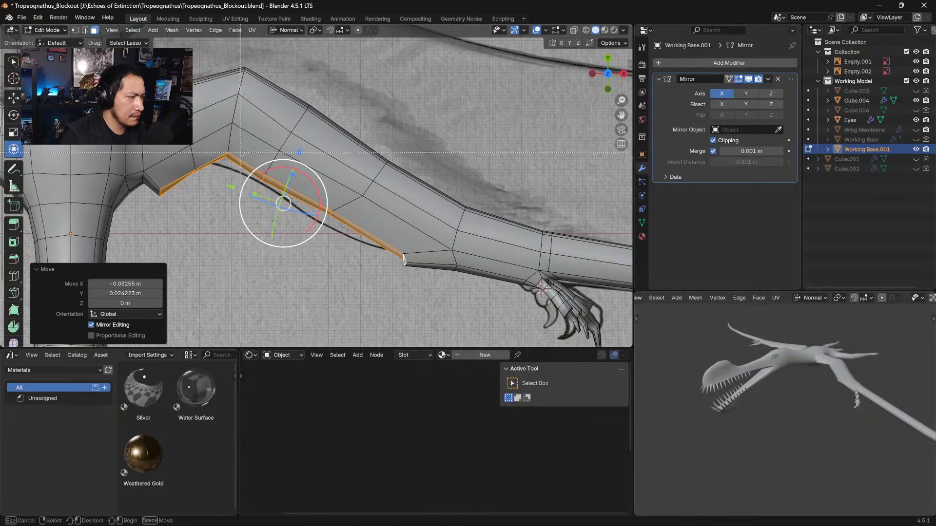
Switch to Sculpt Mode, enlarge the Grab brush to 101 px, and pull the upper arm's front edge near the neck onto the sketch outline
click(47, 30)
click(53, 63)
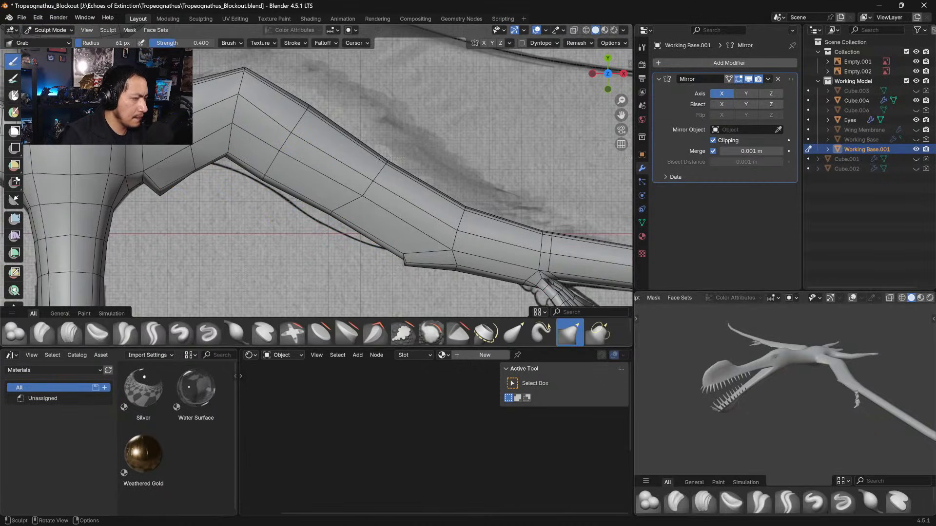
key(bracketright)
key(bracketright)
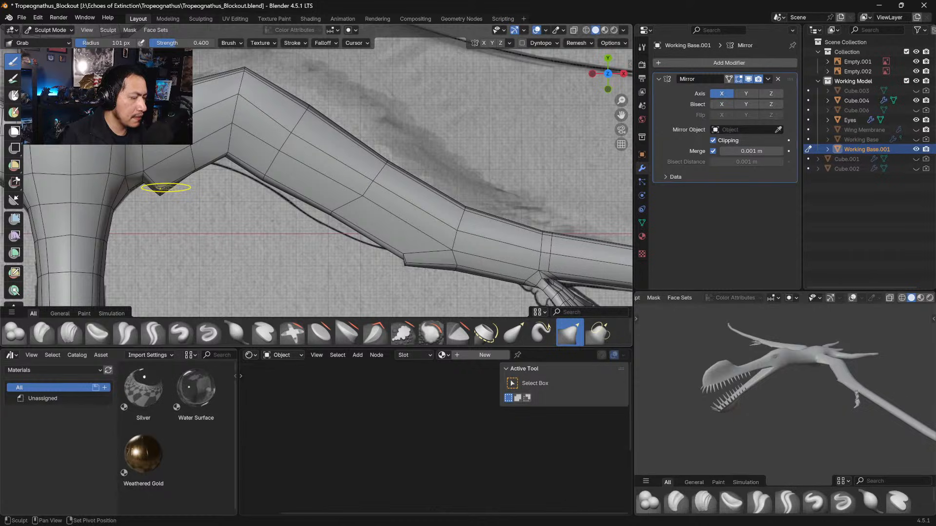
mouse_move(165, 189)
mouse_down()
mouse_move(161, 178)
mouse_move(193, 151)
mouse_move(225, 155)
mouse_up()
drag(226, 156, 224, 161)
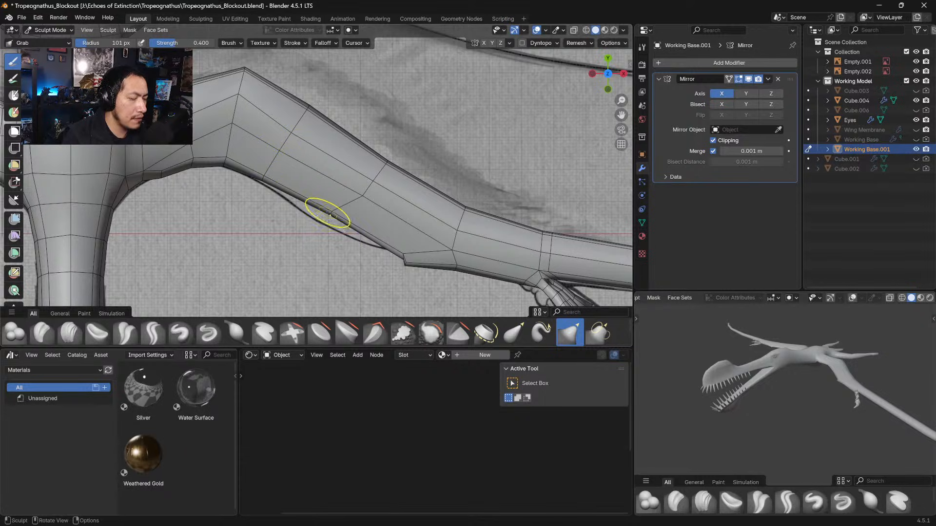
Grab the forearm's front edge onto the sketch outline and adjust its outer corner vertices in front view
drag(327, 216, 326, 222)
drag(405, 254, 404, 254)
drag(403, 253, 402, 254)
drag(403, 254, 403, 255)
key(KP_1)
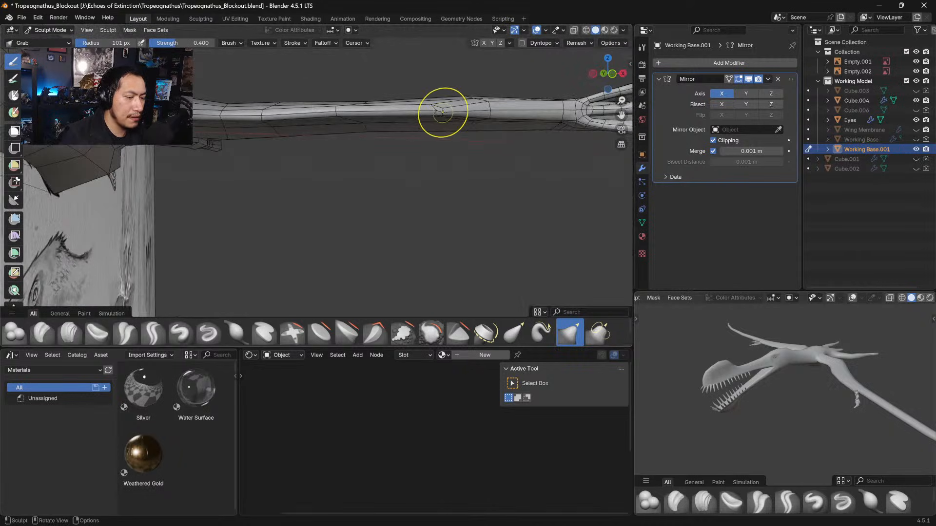
mouse_move(443, 115)
mouse_down()
mouse_move(449, 105)
mouse_move(429, 107)
mouse_up()
Refine the arm's front edge from the neck to the mid-forearm in top view with the Grab brush
key(KP_7)
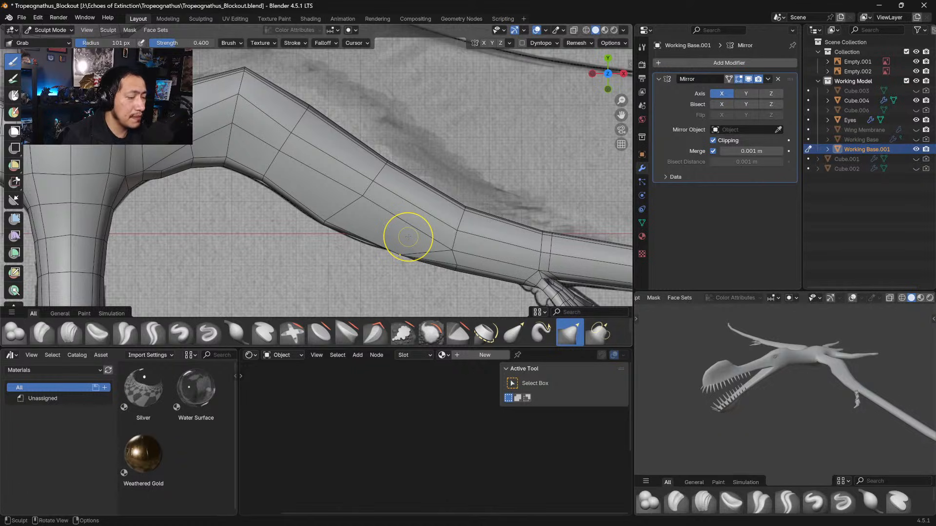
drag(267, 178, 256, 183)
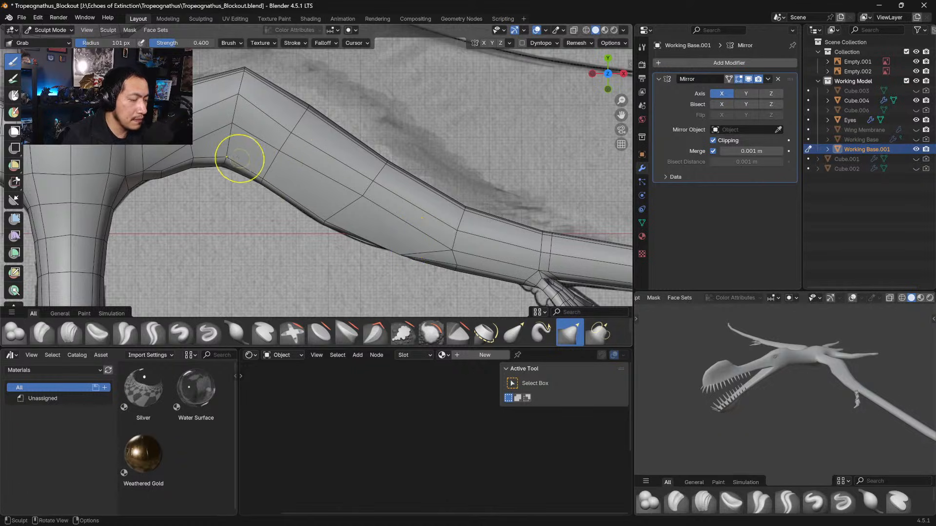
drag(220, 154, 146, 180)
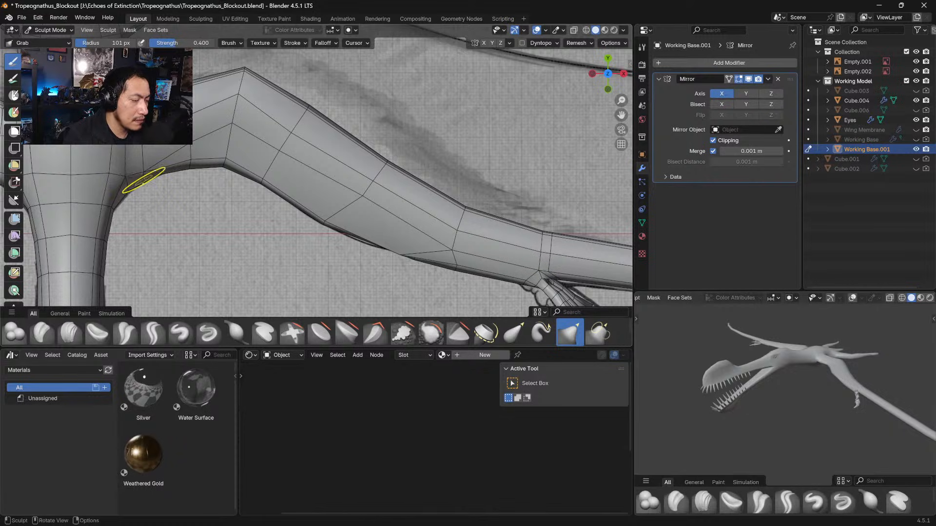
drag(342, 220, 366, 234)
Nudge the front-edge vertices near the wrist, reducing the Grab brush radius to 45 px for finer adjustment
middle_drag(412, 247, 450, 114)
drag(444, 117, 439, 122)
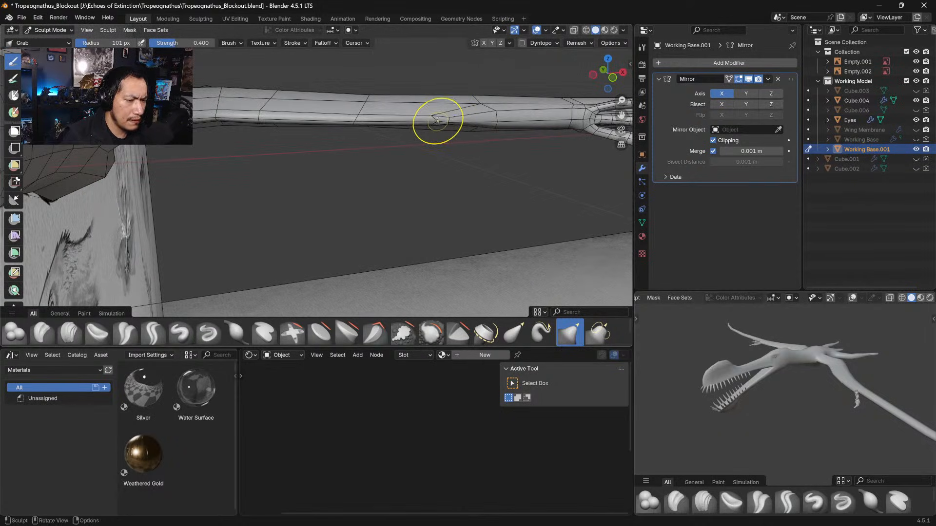
key(f)
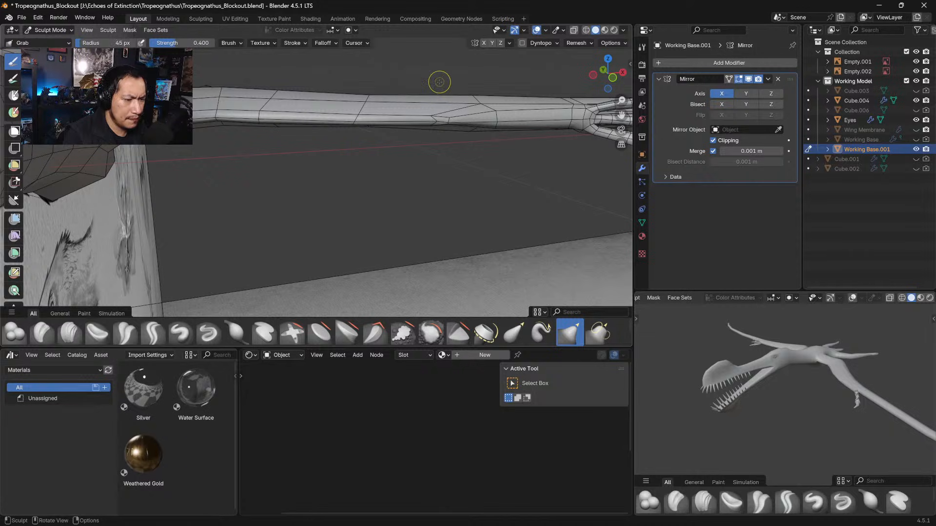
click(438, 93)
drag(434, 119, 434, 122)
drag(433, 123, 431, 123)
Smooth out the forearm's front-edge contour by grabbing its vertices from an angled view
mouse_move(450, 125)
middle_down()
mouse_move(457, 73)
mouse_move(421, 145)
middle_up()
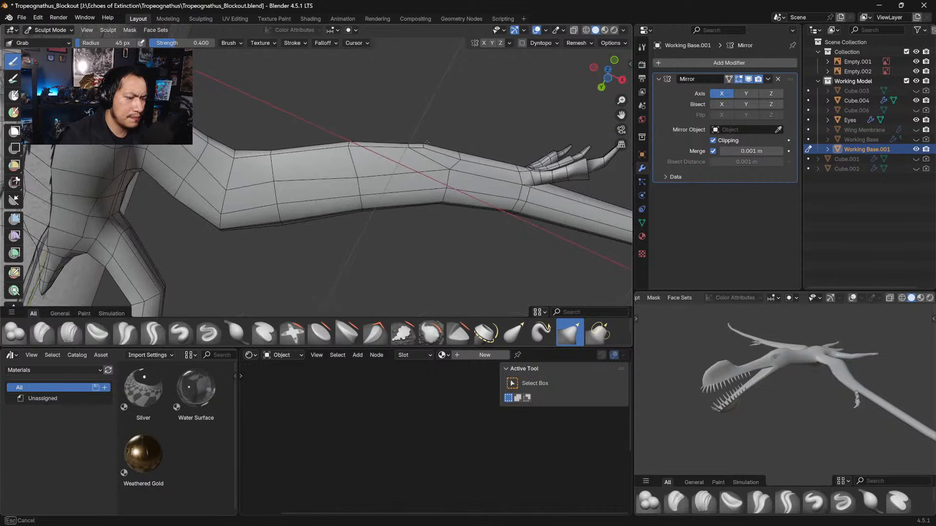
drag(421, 145, 410, 142)
drag(423, 146, 424, 143)
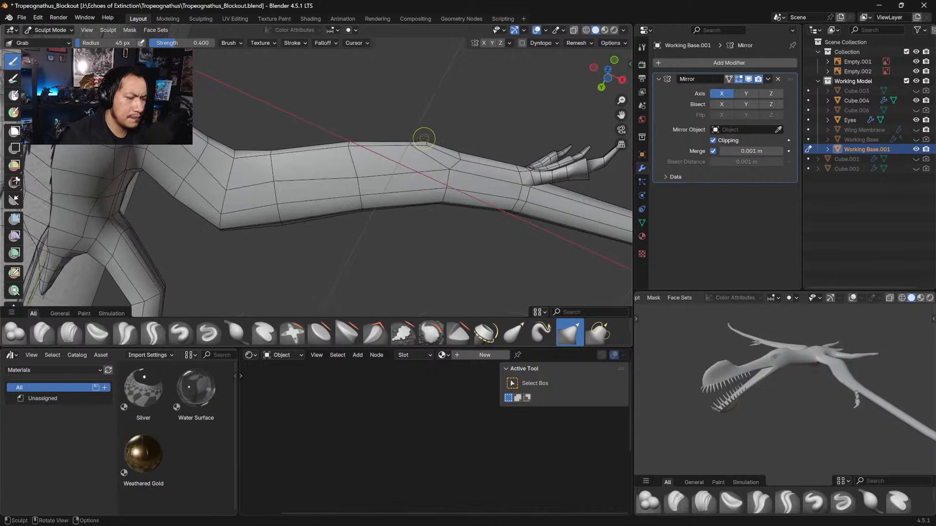
mouse_move(351, 148)
mouse_down()
mouse_move(360, 175)
mouse_move(351, 148)
mouse_up()
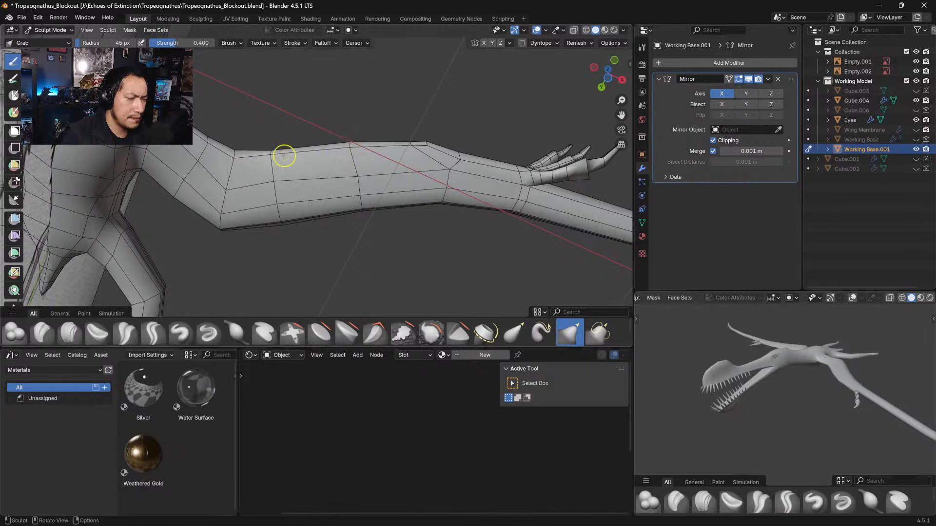
Grab the mid-forearm edge and the corner before the wrist into line with the sketch in top view
mouse_move(311, 140)
middle_down()
mouse_move(367, 120)
mouse_move(355, 150)
middle_up()
key(KP_7)
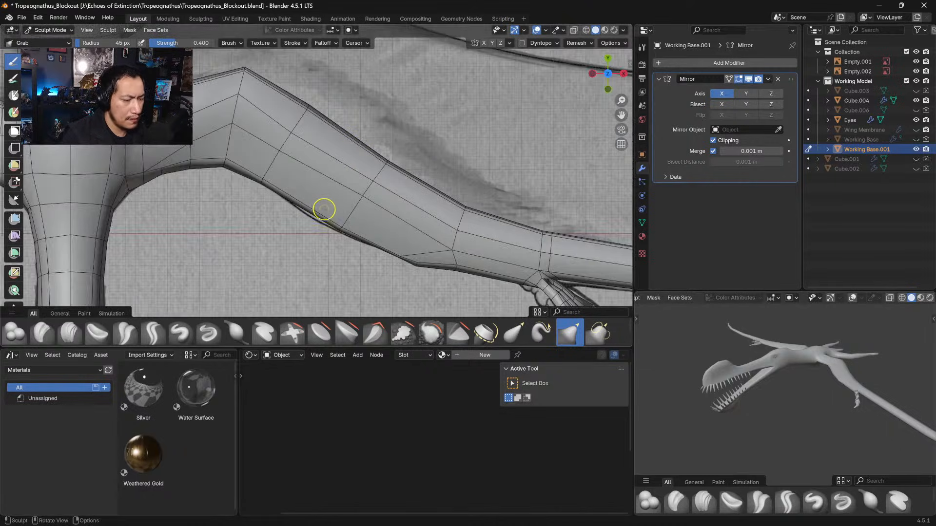
drag(340, 225, 300, 212)
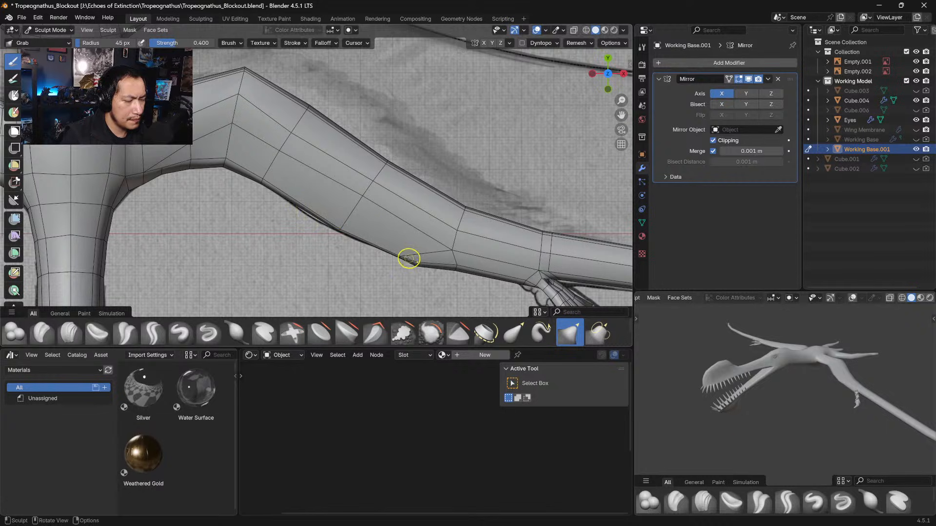
drag(409, 259, 422, 268)
Set the Grab brush radius to 61 px and reshape the arm's front edge from the shoulder to the corner before the wrist
scroll(422, 268, down, 4)
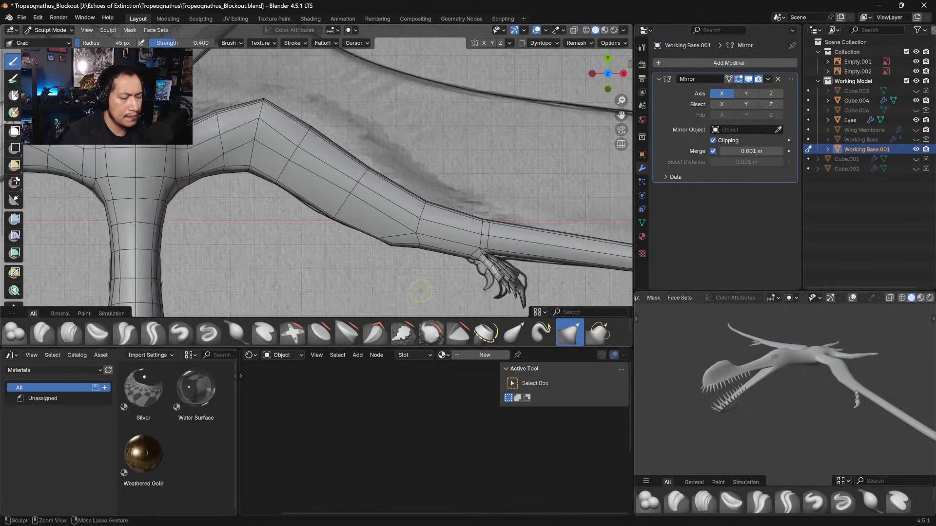
shift+middle_drag(391, 249, 336, 227)
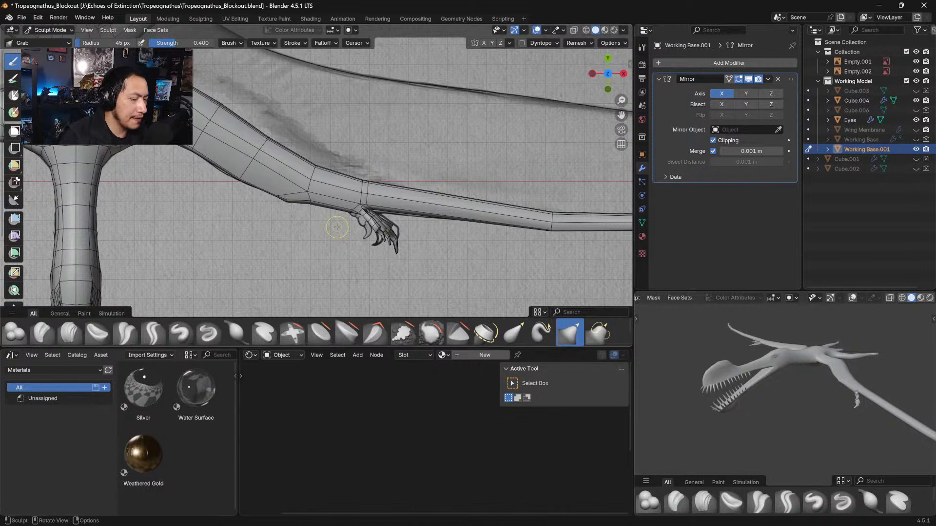
shift+middle_drag(325, 245, 403, 284)
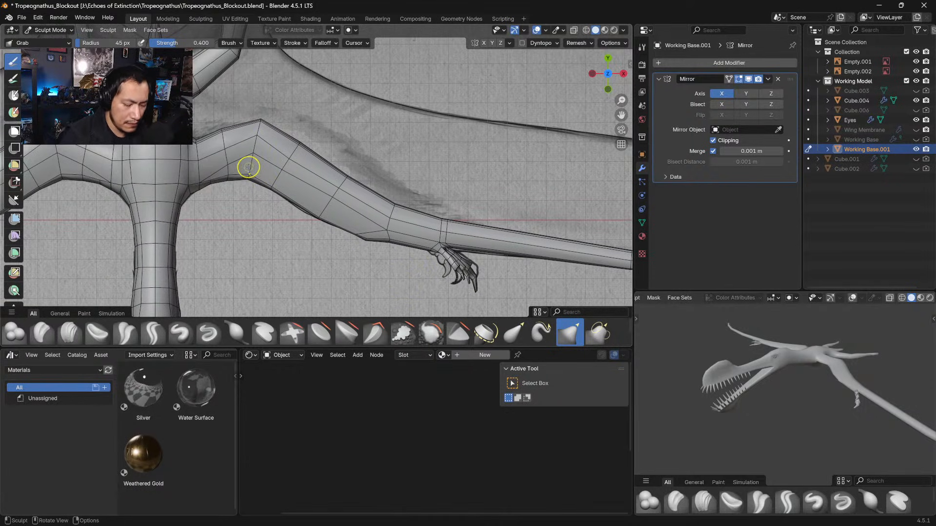
key(f)
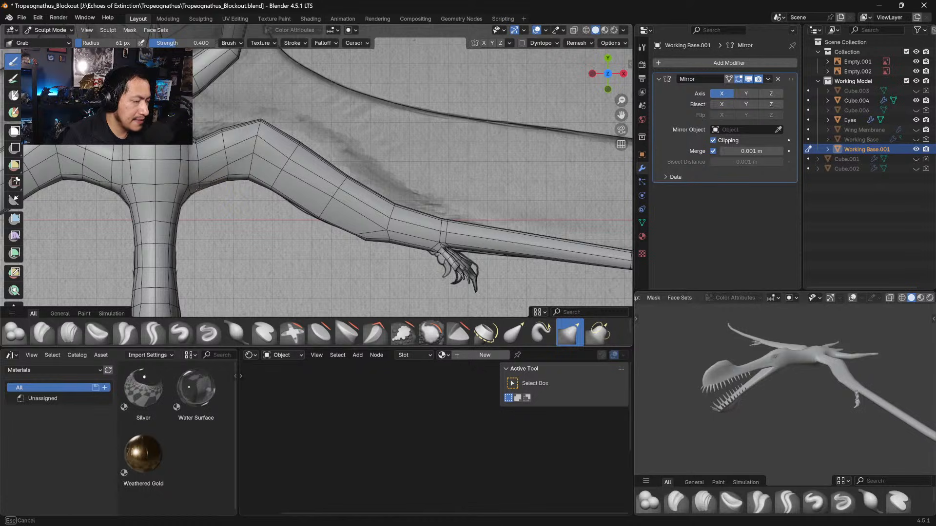
drag(198, 188, 200, 186)
shift+middle_drag(259, 169, 258, 190)
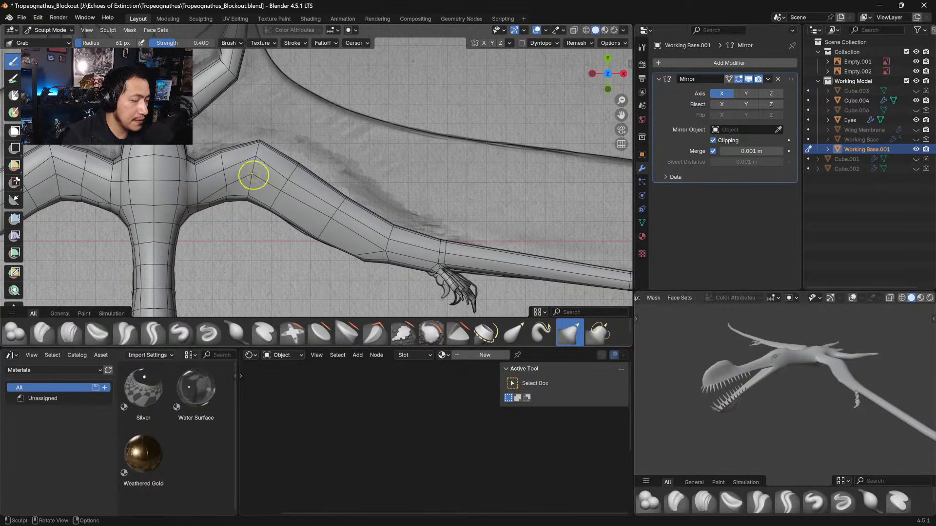
mouse_move(250, 200)
mouse_down()
mouse_move(314, 238)
mouse_move(303, 231)
mouse_up()
mouse_move(365, 265)
mouse_down()
mouse_move(379, 262)
mouse_move(390, 218)
mouse_up()
Enlarge the Grab brush to 124 px and adjust the joints along the long wing finger to follow the reference curve
ctrl+middle_drag(391, 218, 391, 204)
scroll(383, 218, down, 6)
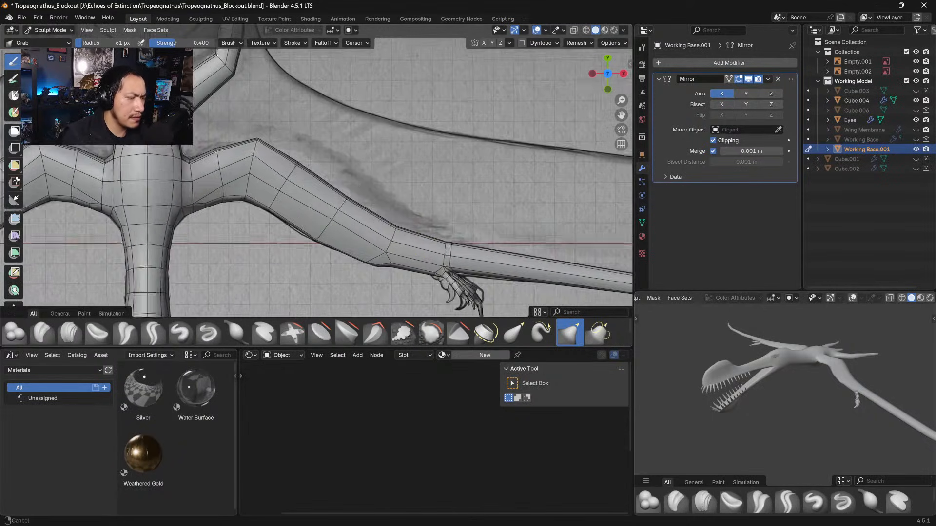
mouse_move(380, 242)
shift+middle_down()
mouse_move(331, 214)
mouse_move(290, 220)
shift+middle_up()
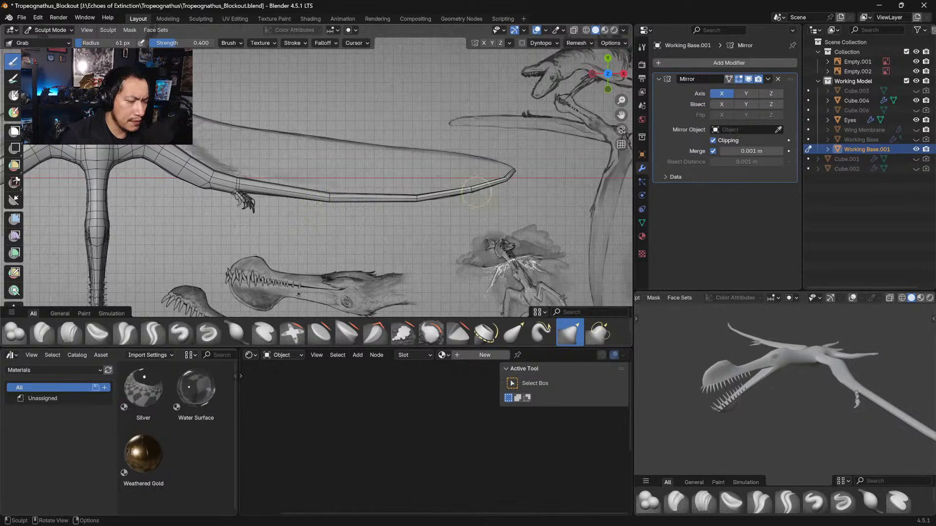
key(bracketright)
key(bracketright)
key(bracketright)
key(bracketright)
key(bracketright)
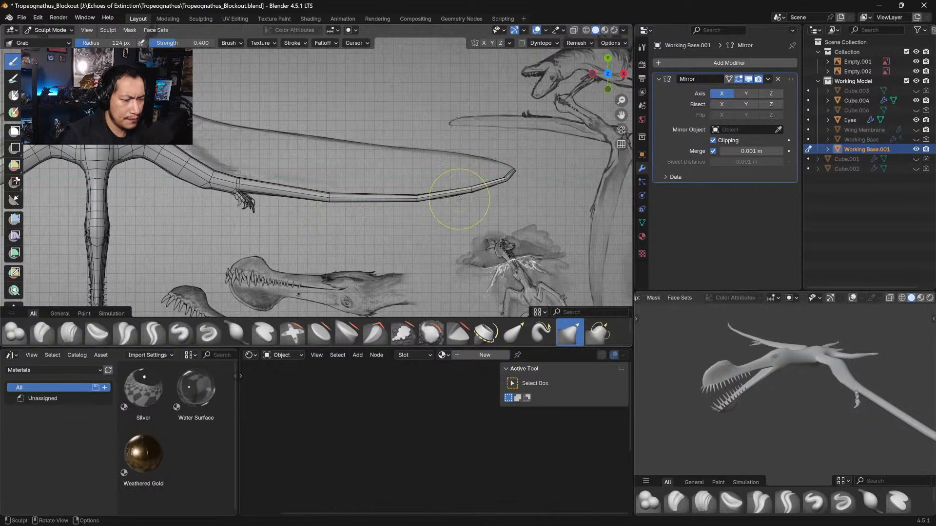
key(f)
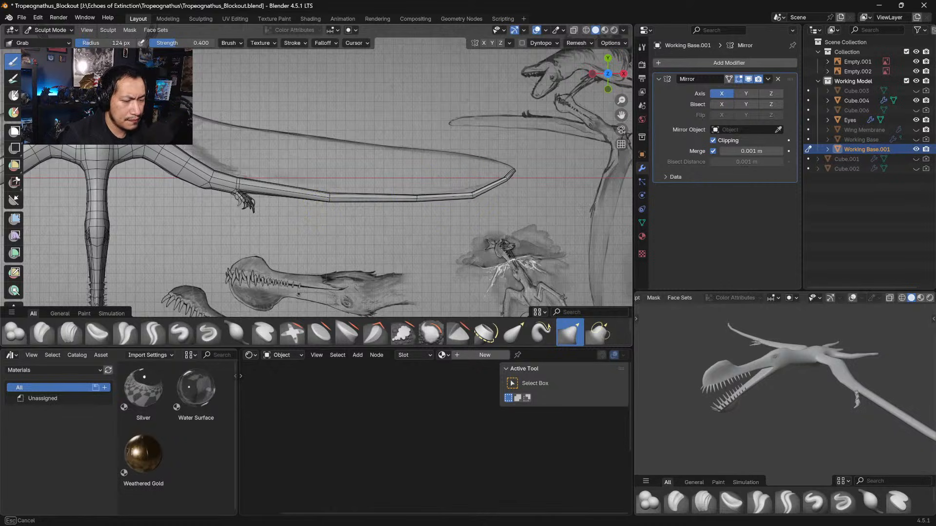
click(472, 197)
drag(417, 204, 416, 198)
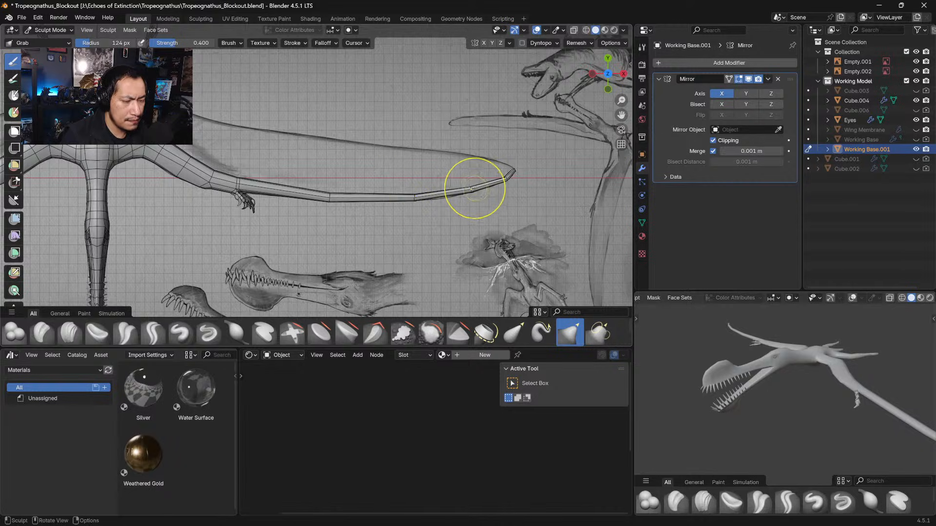
mouse_move(475, 190)
mouse_down()
mouse_move(514, 171)
mouse_move(469, 190)
mouse_up()
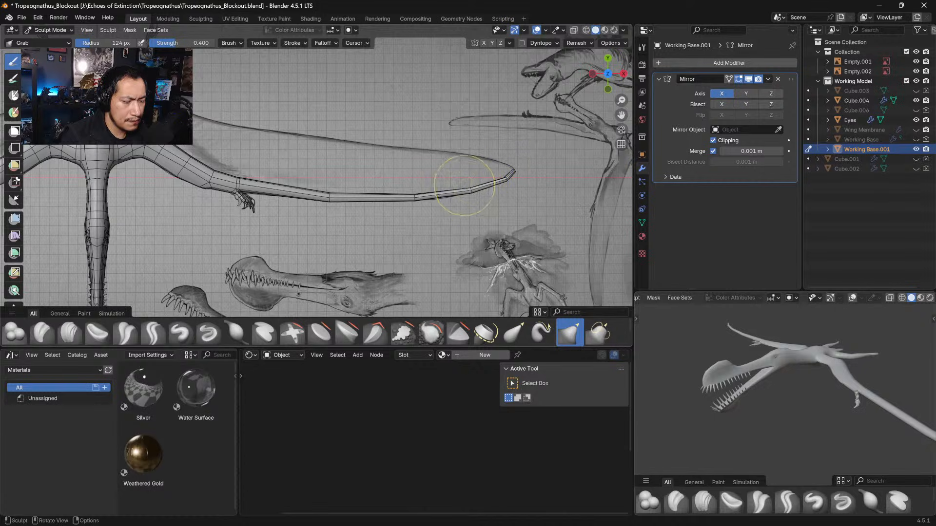
mouse_move(329, 199)
mouse_down()
mouse_move(330, 189)
mouse_move(329, 198)
mouse_up()
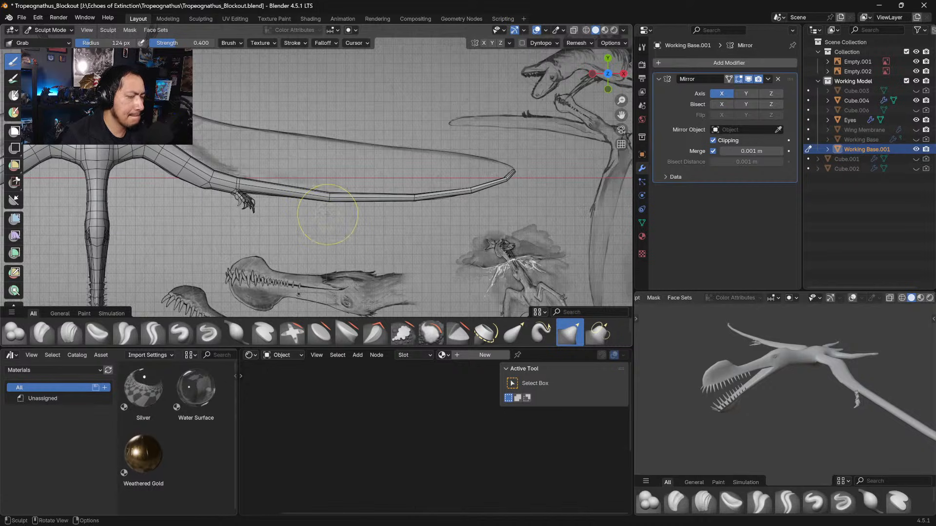
Examine the creature's head, neck, arms and wing from side and perspective angles against the reference drawings
mouse_move(323, 215)
shift+middle_down()
mouse_move(379, 220)
mouse_move(369, 251)
mouse_move(388, 258)
shift+middle_up()
shift+middle_drag(348, 230, 391, 151)
mouse_move(393, 249)
middle_down()
mouse_move(378, 152)
mouse_move(301, 161)
middle_up()
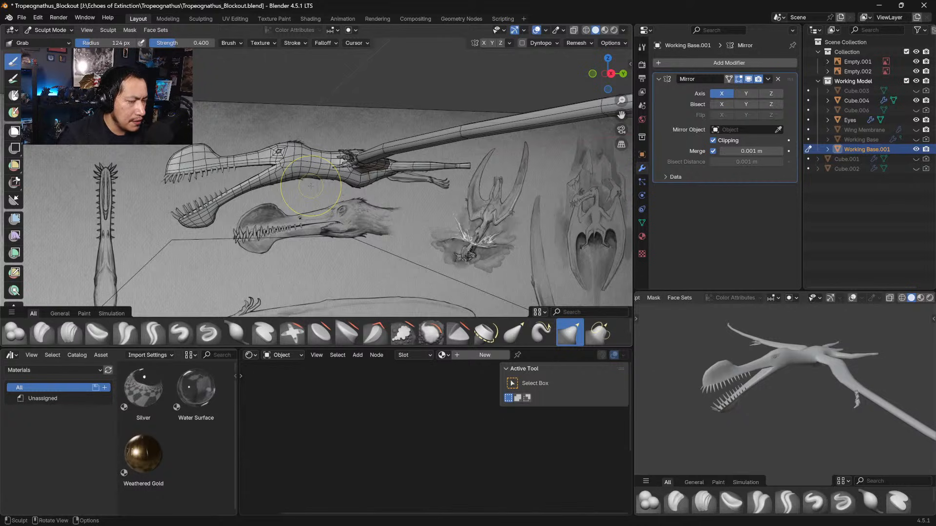
middle_drag(382, 146, 395, 160)
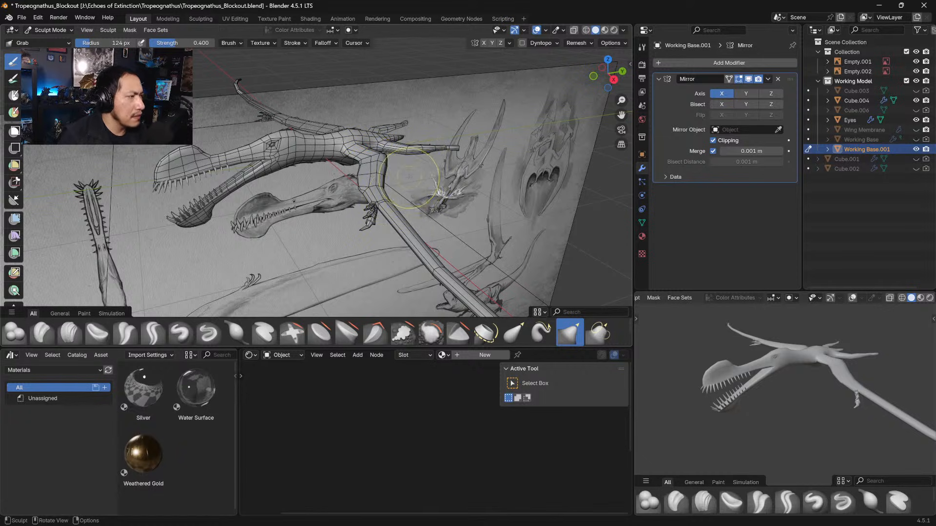
middle_drag(409, 177, 335, 265)
Adjust the upper arm's rear edge and elbow area against the top-view sketch with the Grab brush
key(KP_7)
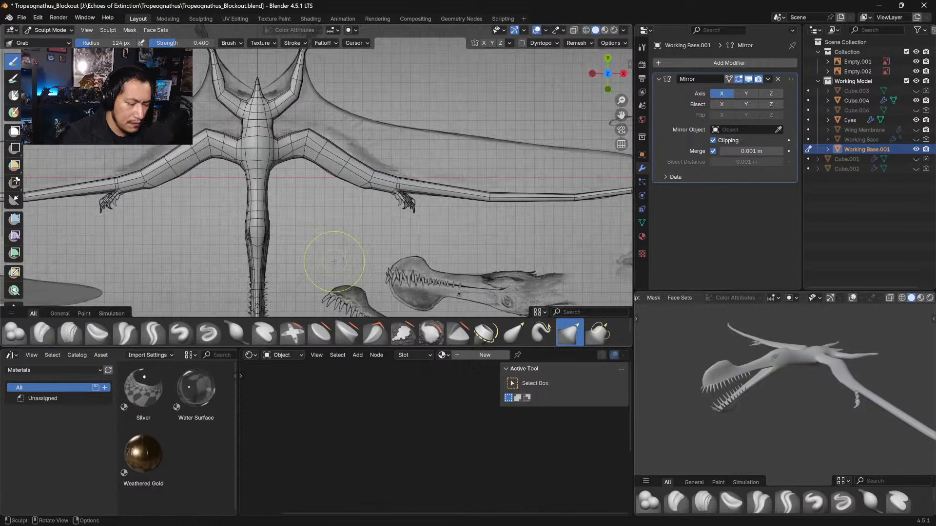
scroll(418, 191, up, 3)
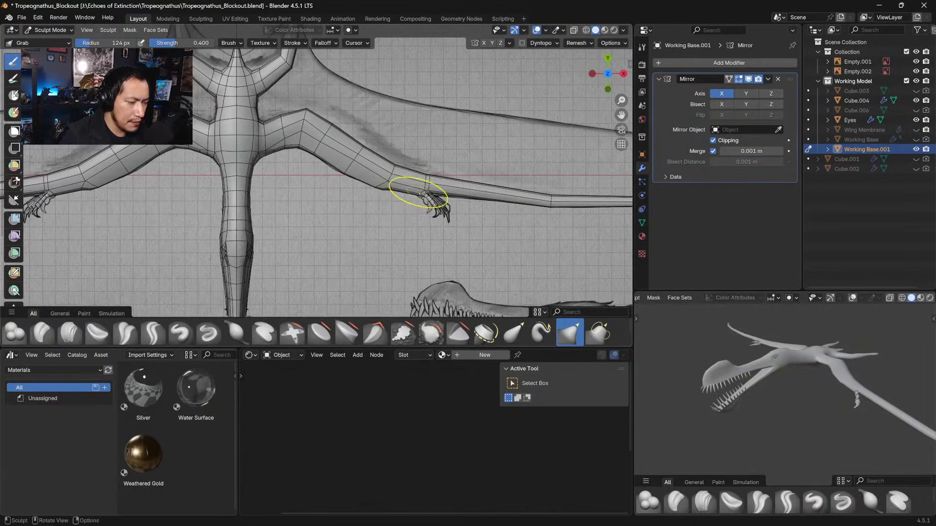
ctrl+middle_drag(418, 193, 401, 221)
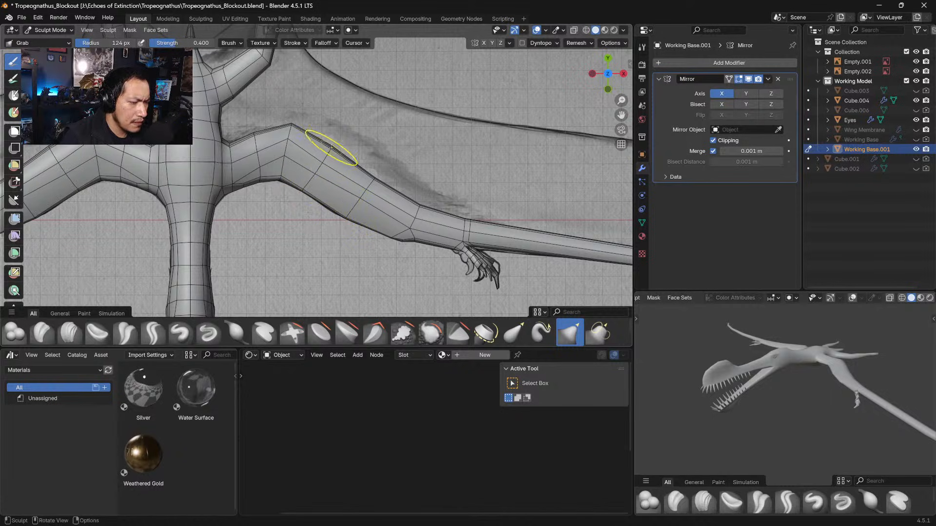
drag(331, 148, 333, 148)
shift+middle_drag(330, 171, 366, 207)
drag(328, 159, 330, 159)
mouse_move(325, 174)
mouse_down()
mouse_move(316, 217)
mouse_move(295, 217)
mouse_up()
drag(291, 171, 293, 185)
Show the hidden Wing Membrane object and view it from the top together with the wing arm
mouse_move(337, 194)
ctrl+middle_down()
mouse_move(338, 184)
mouse_move(349, 214)
mouse_move(336, 227)
mouse_move(319, 195)
ctrl+middle_up()
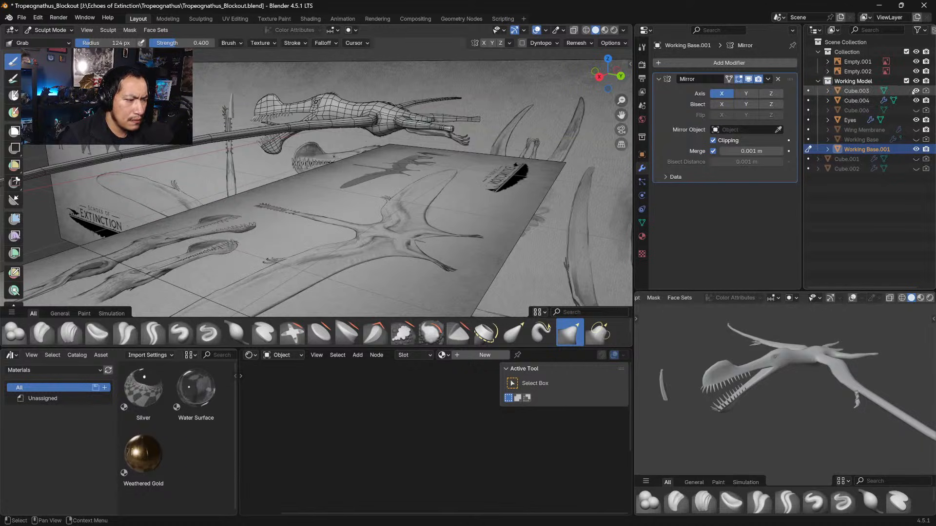
click(916, 130)
middle_drag(456, 171, 403, 210)
key(KP_7)
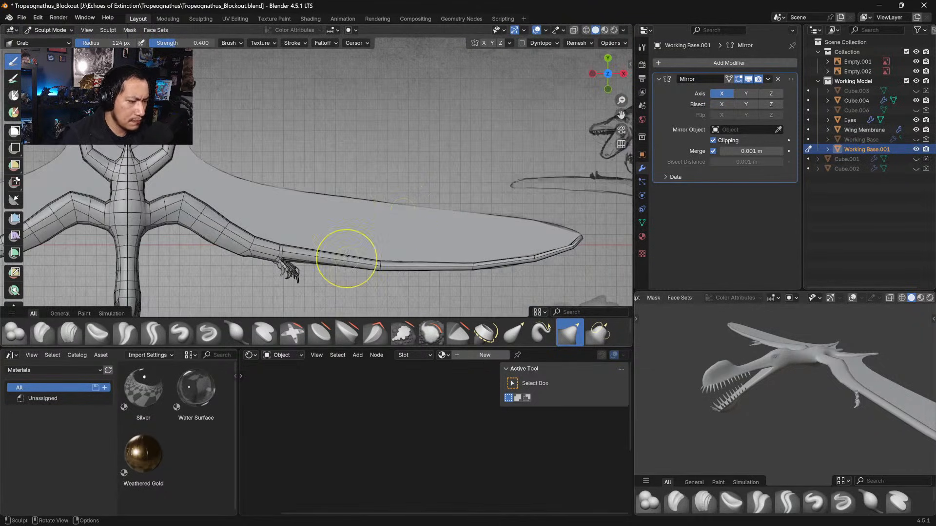
Leave Sculpt Mode on the body and open the Wing Membrane mesh for editing in the top view
key(Tab)
key(Tab)
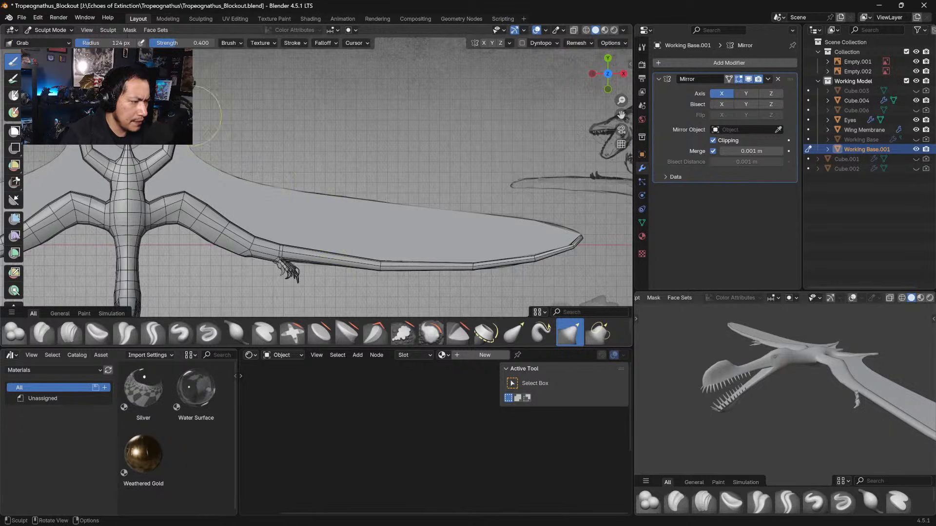
click(48, 30)
click(62, 42)
click(290, 208)
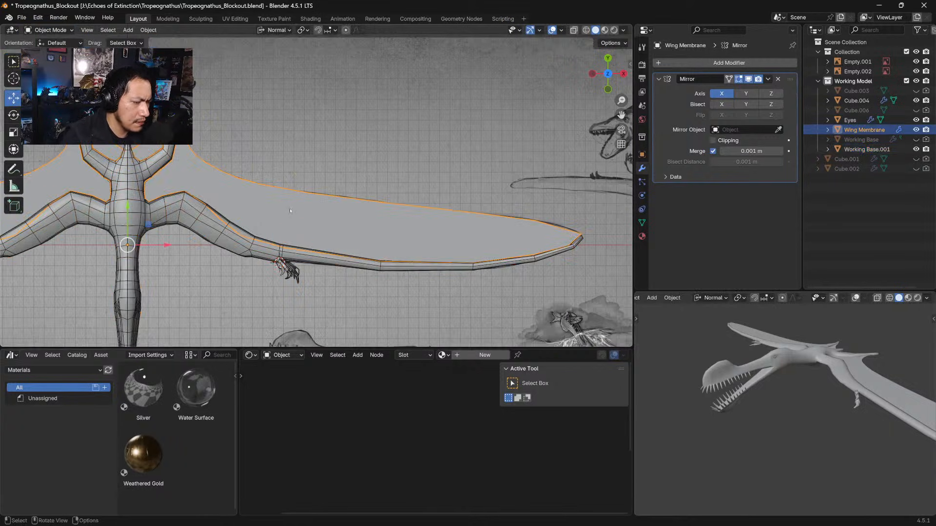
key(Tab)
shift+middle_drag(291, 211, 351, 190)
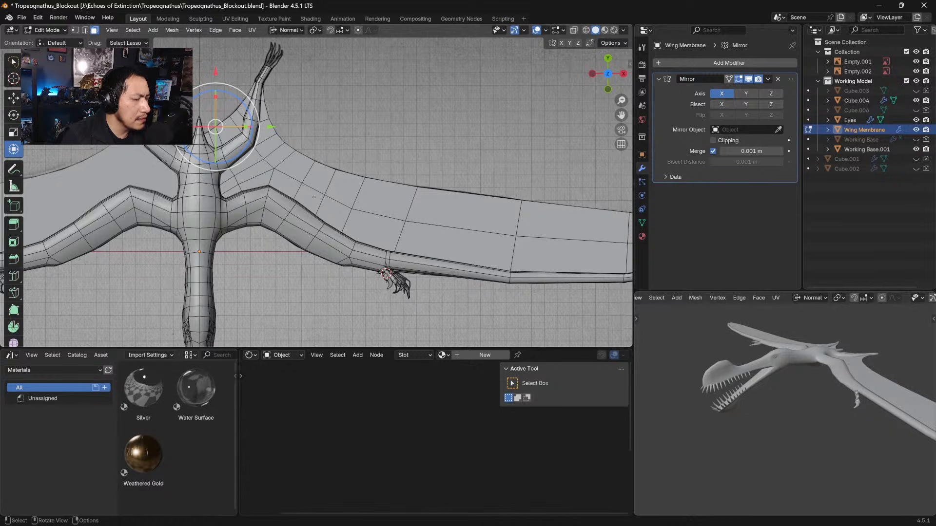
Return to Object Mode and examine how the Wing Membrane follows the arms, body and hind legs from top, side and perspective angles
mouse_move(313, 197)
middle_down()
mouse_move(314, 211)
mouse_move(370, 161)
mouse_move(329, 205)
mouse_move(313, 196)
mouse_move(318, 189)
mouse_move(307, 191)
middle_up()
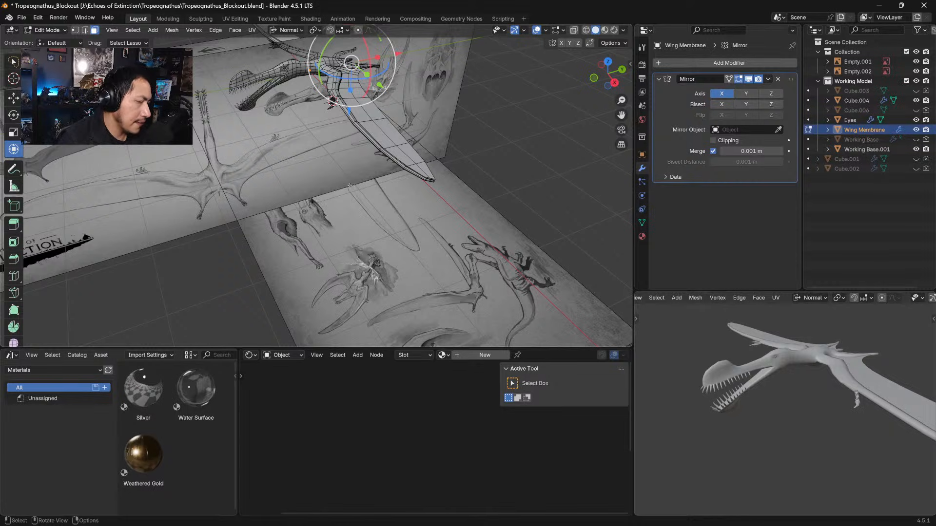
middle_drag(349, 186, 337, 226)
key(KP_3)
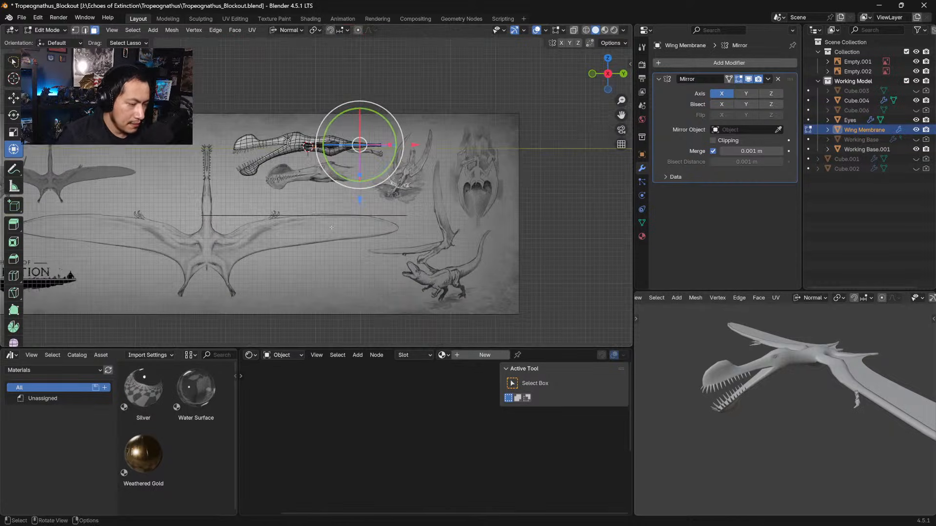
ctrl+middle_drag(353, 148, 353, 103)
middle_drag(353, 117, 340, 44)
key(Tab)
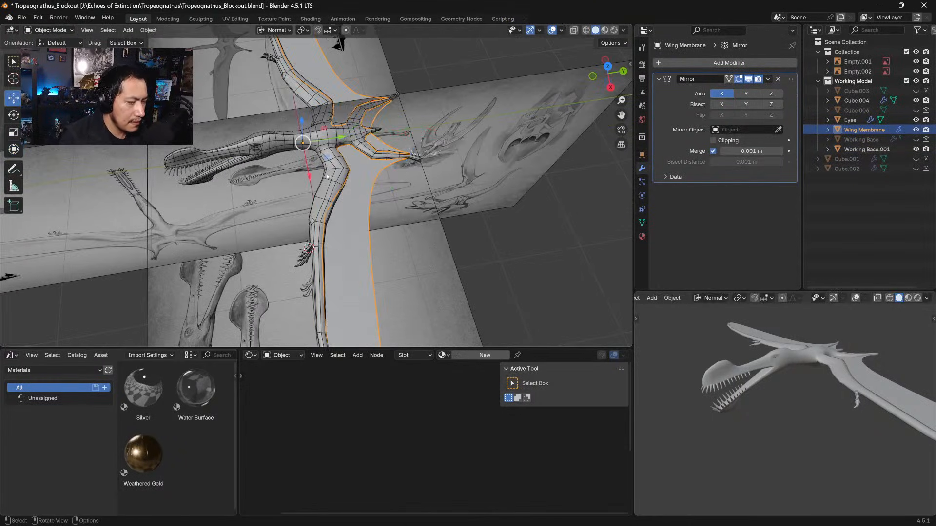
middle_drag(339, 189, 364, 200)
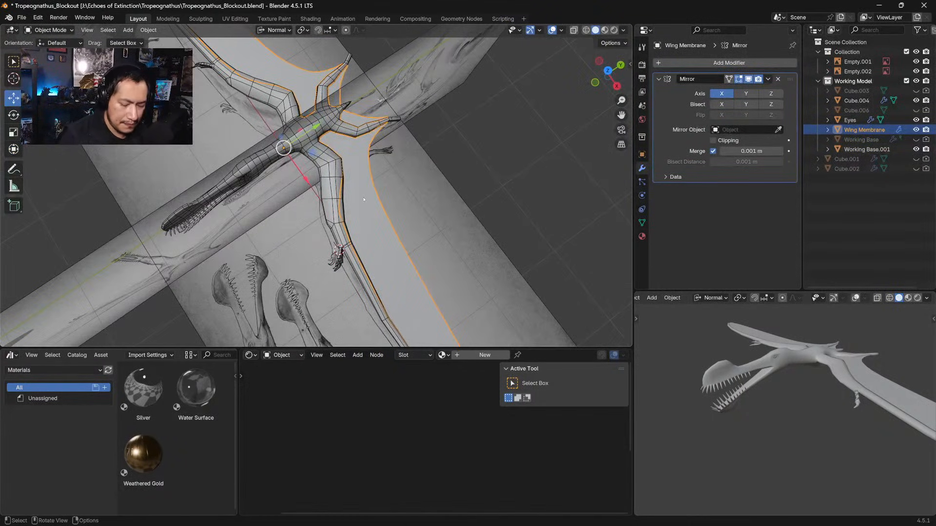
key(KP_7)
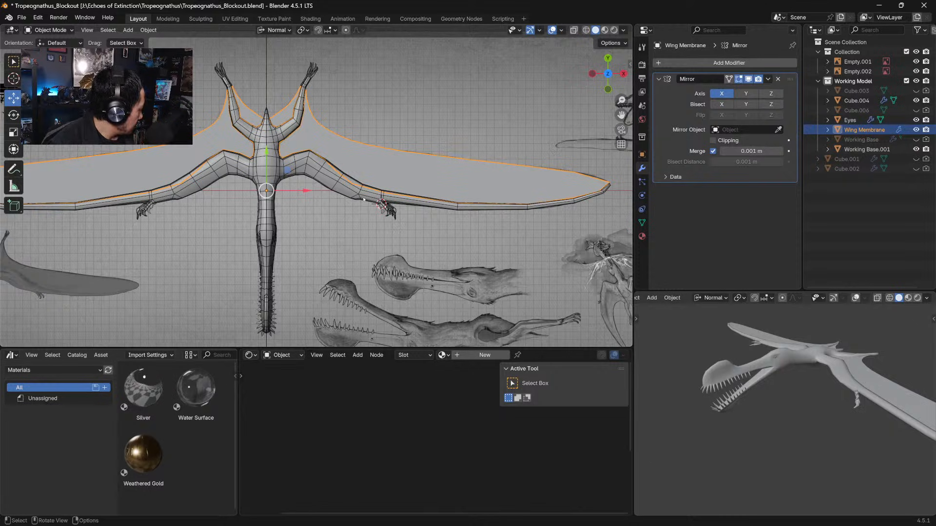
click(430, 130)
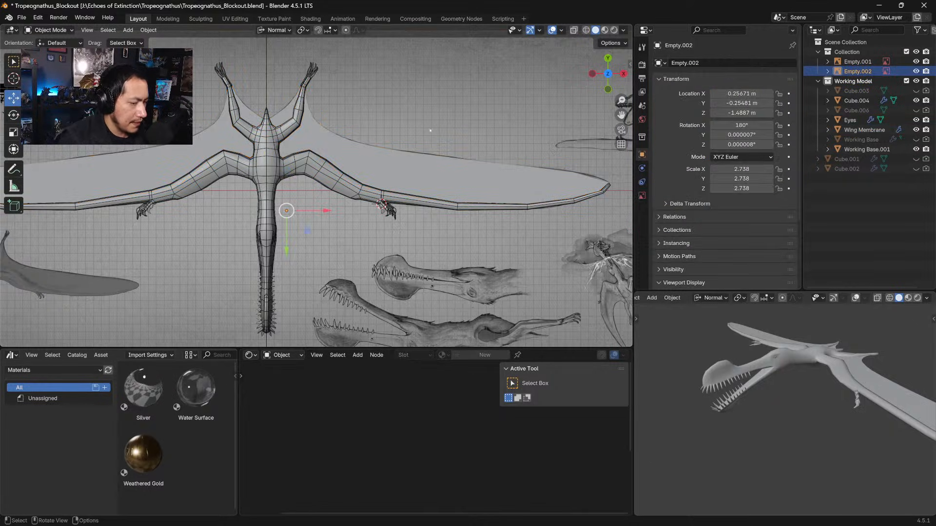
click(398, 191)
middle_drag(395, 214, 396, 211)
key(KP_7)
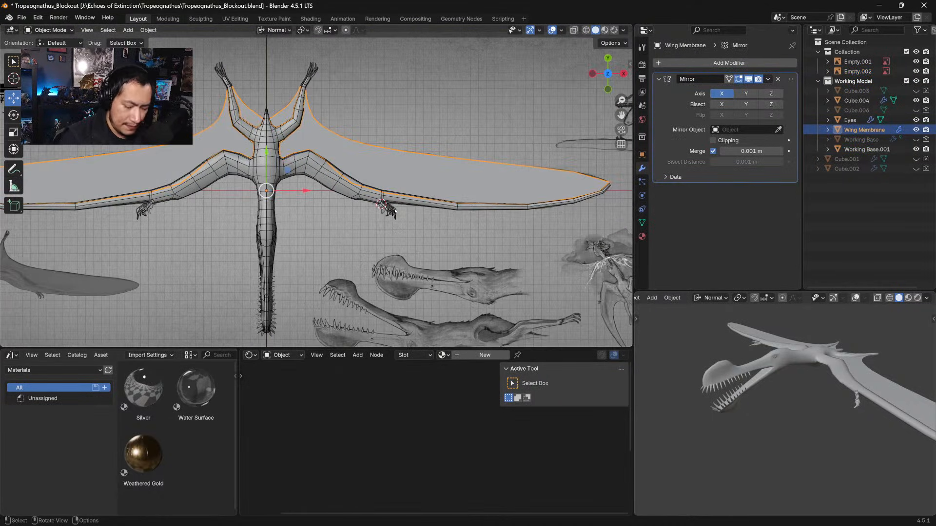
key(KP_3)
middle_drag(395, 211, 365, 160)
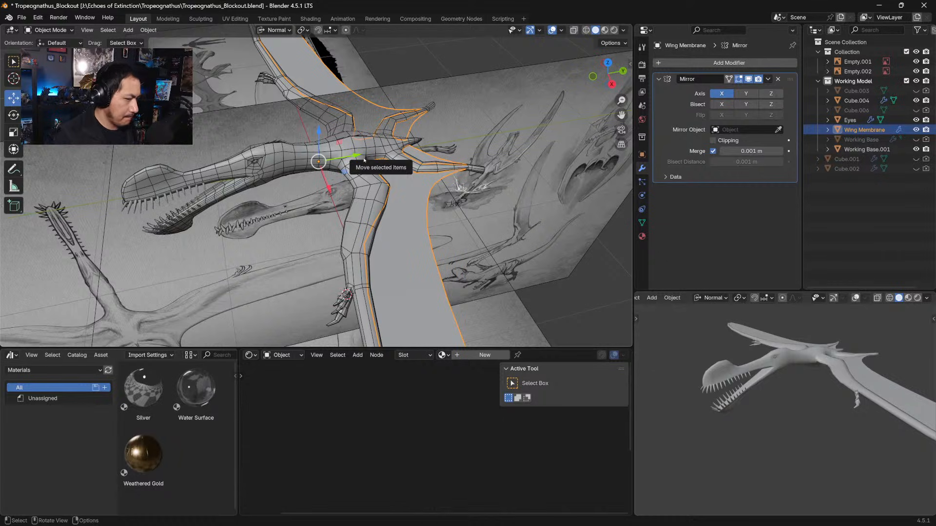
mouse_move(365, 161)
middle_down()
mouse_move(486, 189)
mouse_move(414, 203)
mouse_move(382, 239)
mouse_move(414, 228)
mouse_move(370, 202)
middle_up()
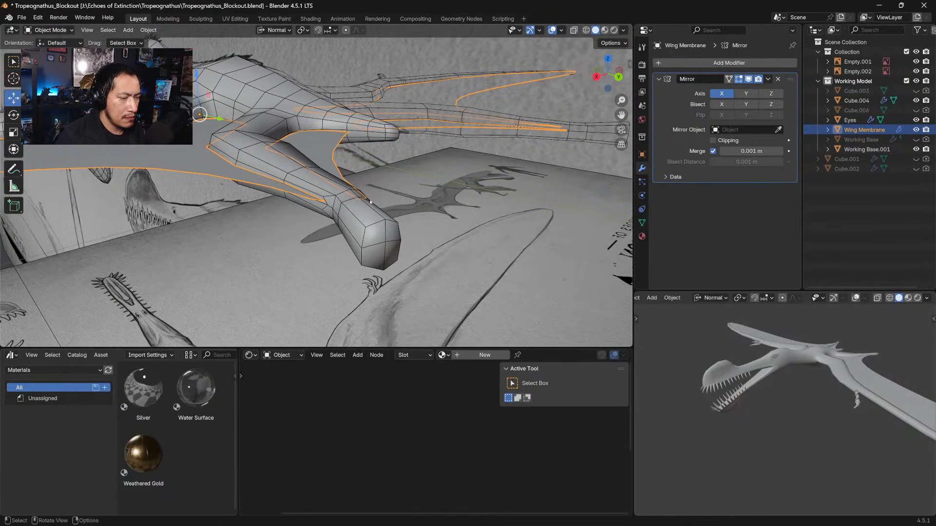
Open Working Base.001 for editing and inset the end faces of the hind leg
click(379, 242)
key(Tab)
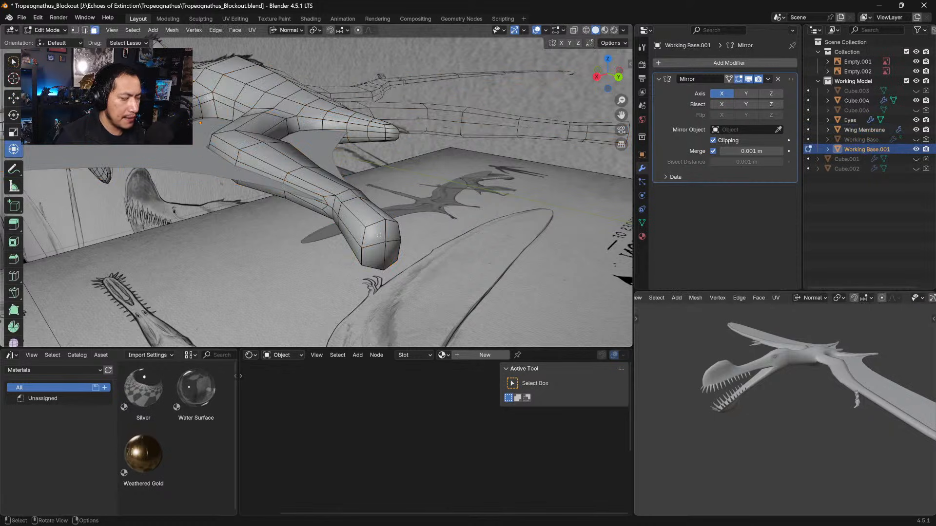
click(375, 238)
mouse_move(373, 238)
middle_down()
mouse_move(401, 228)
mouse_move(373, 222)
mouse_move(393, 213)
mouse_move(455, 223)
mouse_move(428, 255)
mouse_move(429, 148)
mouse_move(423, 205)
middle_up()
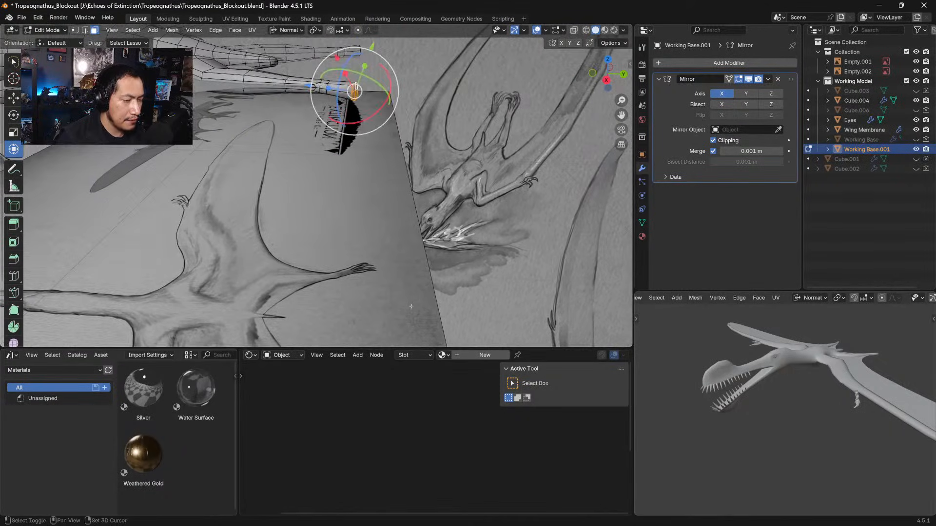
scroll(419, 171, down, 2)
scroll(412, 132, up, 5)
mouse_move(413, 124)
shift+middle_down()
mouse_move(402, 141)
mouse_move(426, 169)
mouse_move(410, 200)
shift+middle_up()
scroll(402, 141, down, 2)
middle_drag(503, 161, 453, 171)
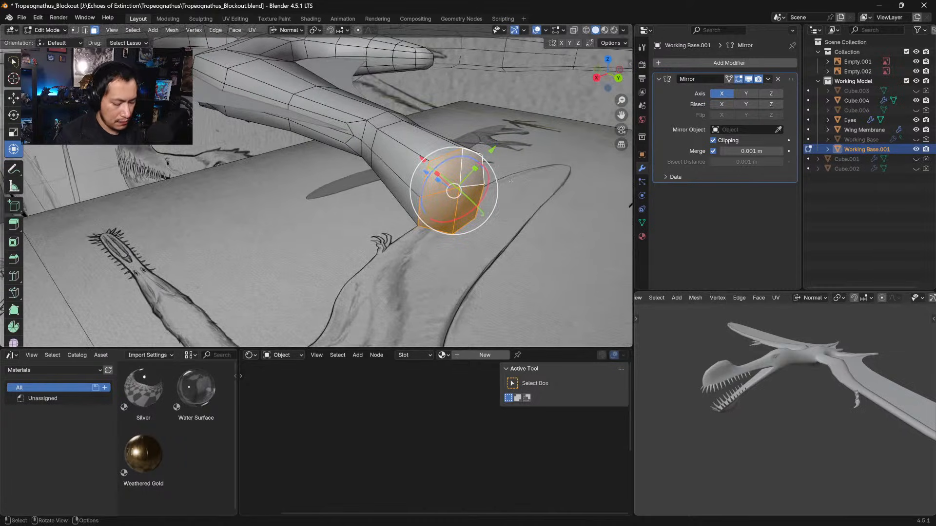
key(i)
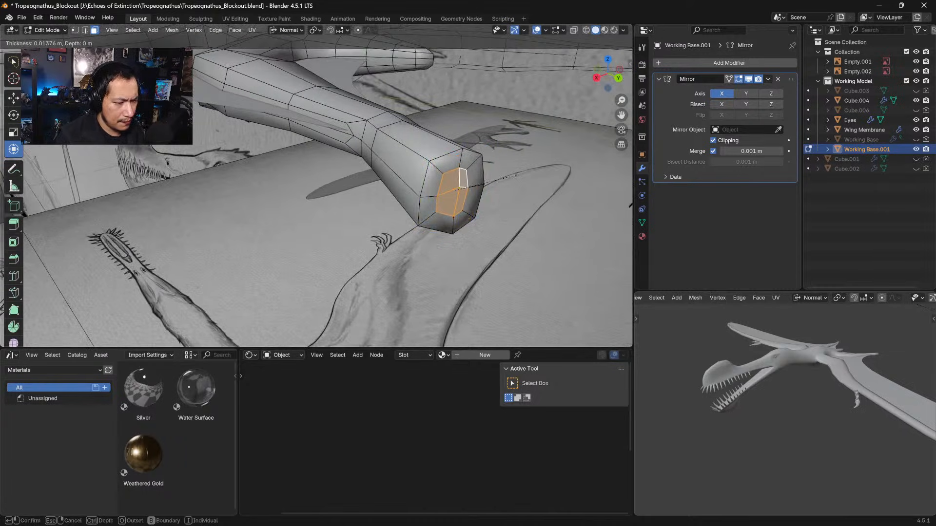
click(485, 190)
Scale the inset end faces to 0.688 along Y and move them along their normal by -0.0139 m, with a further 0.00065 m adjustment
drag(460, 165, 461, 173)
middle_drag(461, 173, 491, 191)
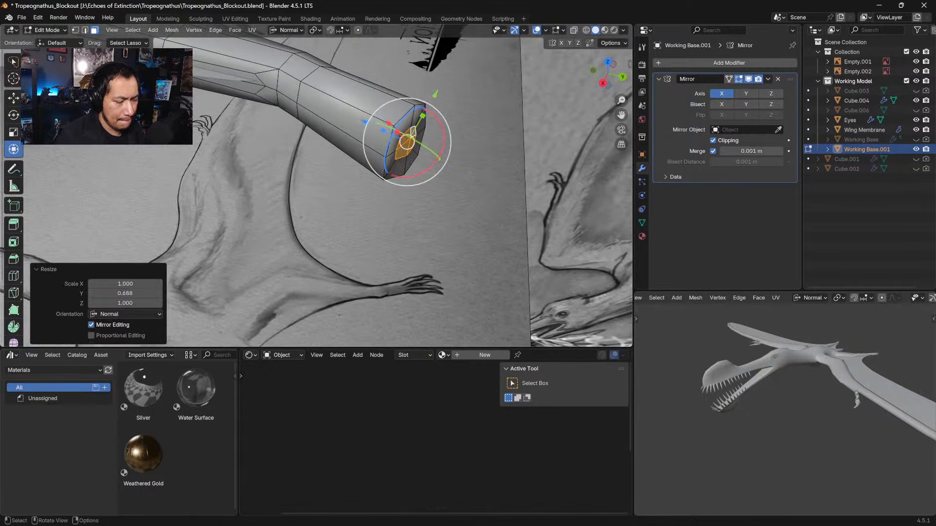
drag(366, 123, 381, 129)
middle_drag(342, 196, 371, 174)
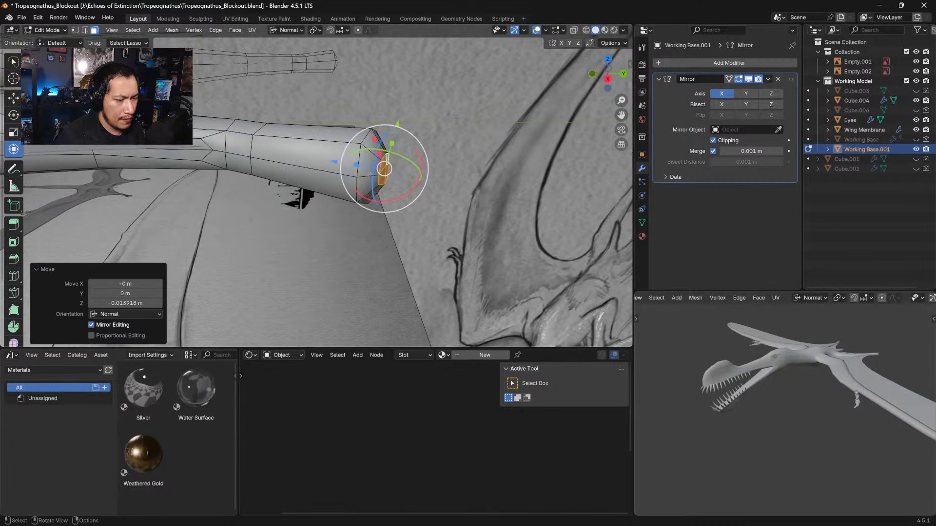
drag(334, 162, 331, 163)
middle_drag(507, 180, 438, 198)
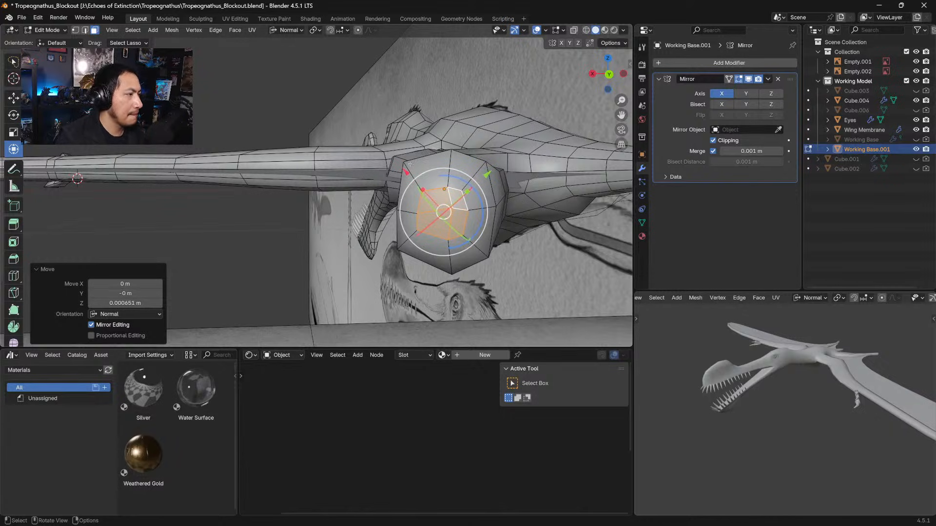
mouse_move(410, 164)
middle_down()
mouse_move(412, 191)
mouse_move(412, 181)
middle_up()
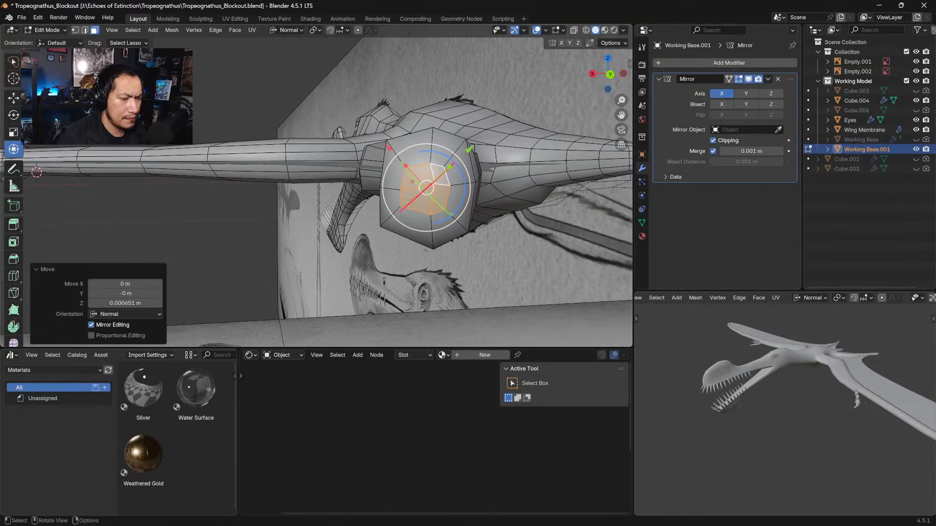
Move the upper vertices of the inset individually towards the rim of the leg's end cap
click(436, 190)
key(1)
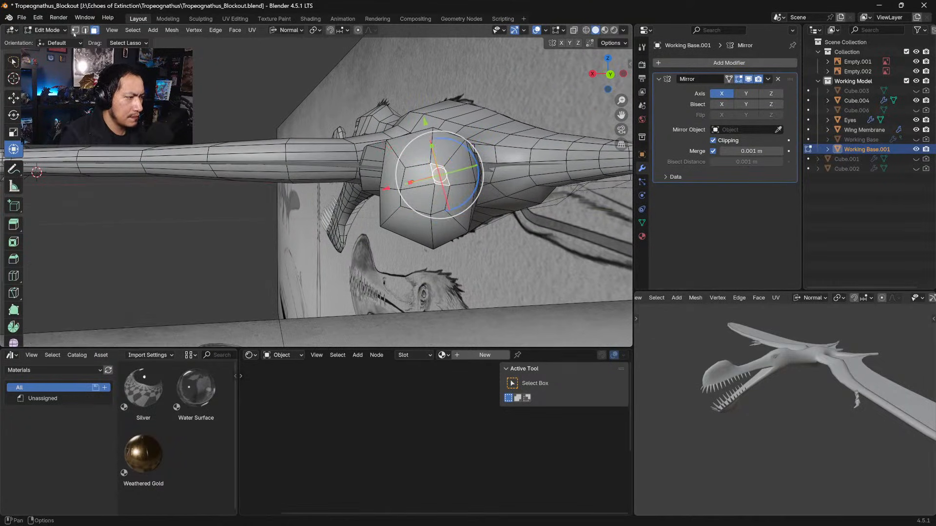
drag(435, 184, 447, 163)
click(445, 167)
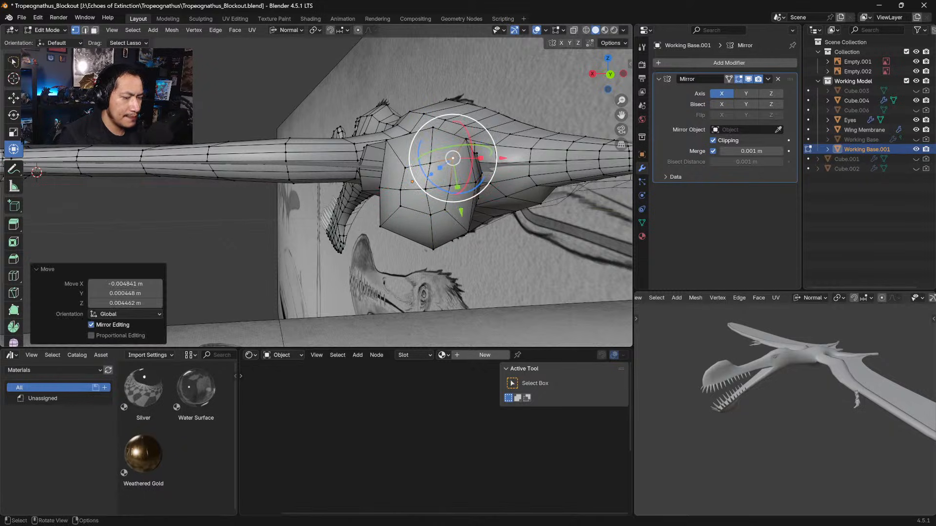
click(405, 168)
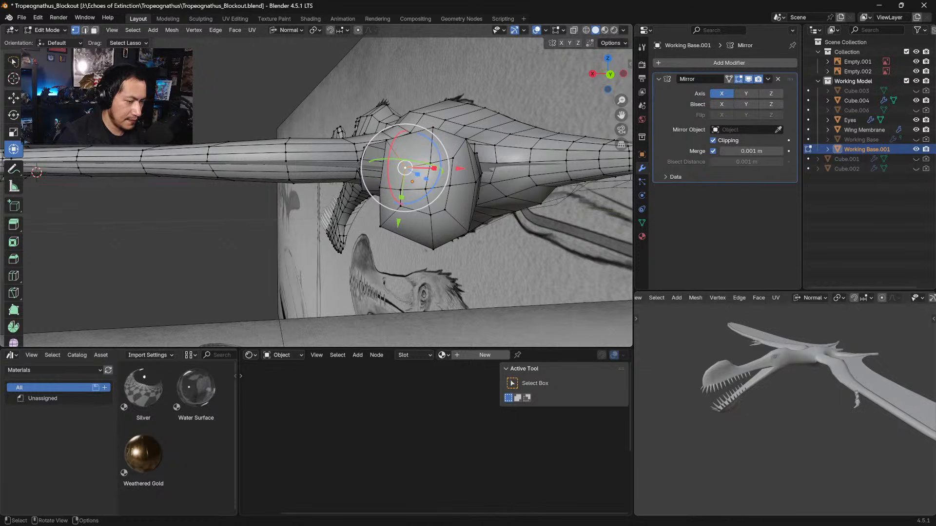
click(430, 164)
drag(430, 163, 404, 161)
click(405, 168)
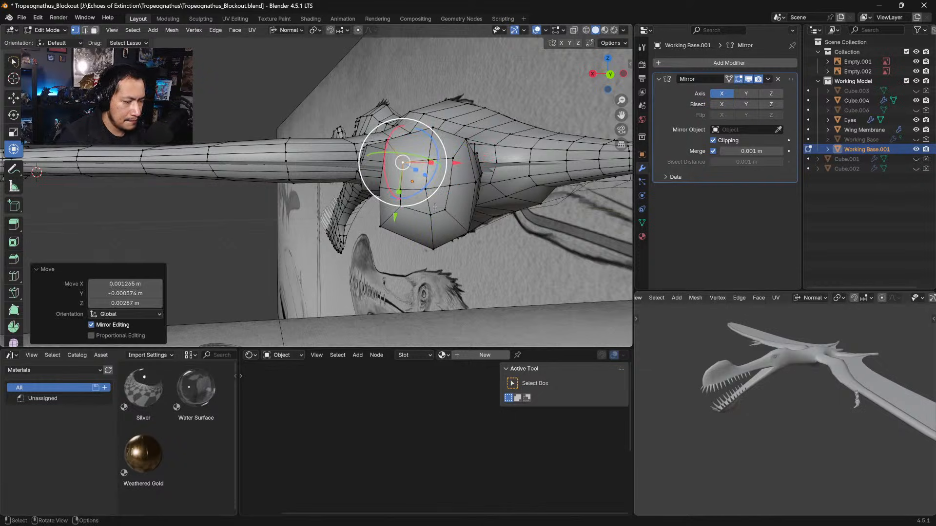
Reposition the lower and side vertices of the inset to widen it across the leg's end cap
click(428, 211)
drag(429, 211, 453, 219)
click(445, 209)
click(450, 185)
click(398, 185)
click(400, 206)
click(430, 221)
click(445, 210)
Fine-tune the three upper vertices of the inset to even out the faces for the toes
click(428, 159)
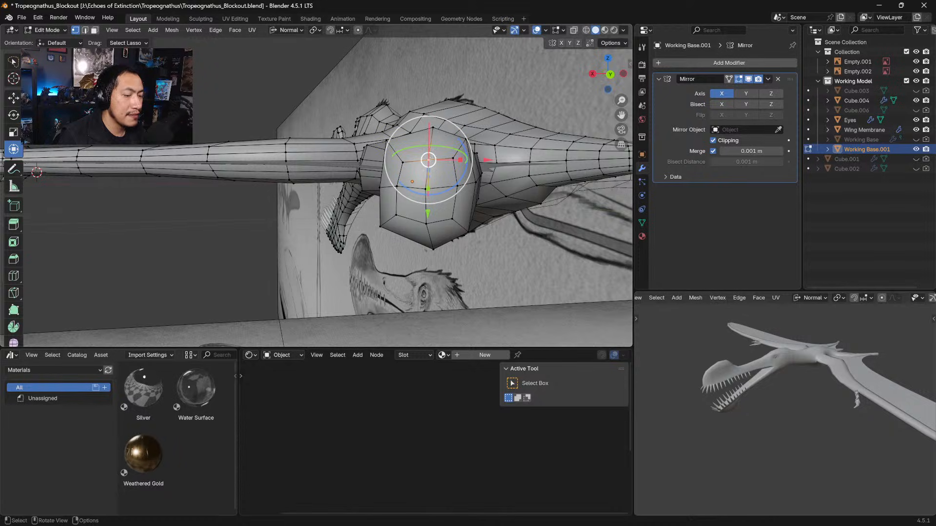
drag(429, 160, 453, 159)
click(403, 162)
click(453, 159)
mouse_move(453, 159)
middle_down()
mouse_move(459, 171)
mouse_move(439, 161)
middle_up()
Add a single loop cut around the lower hind leg just before its end cap
key(3)
click(380, 152)
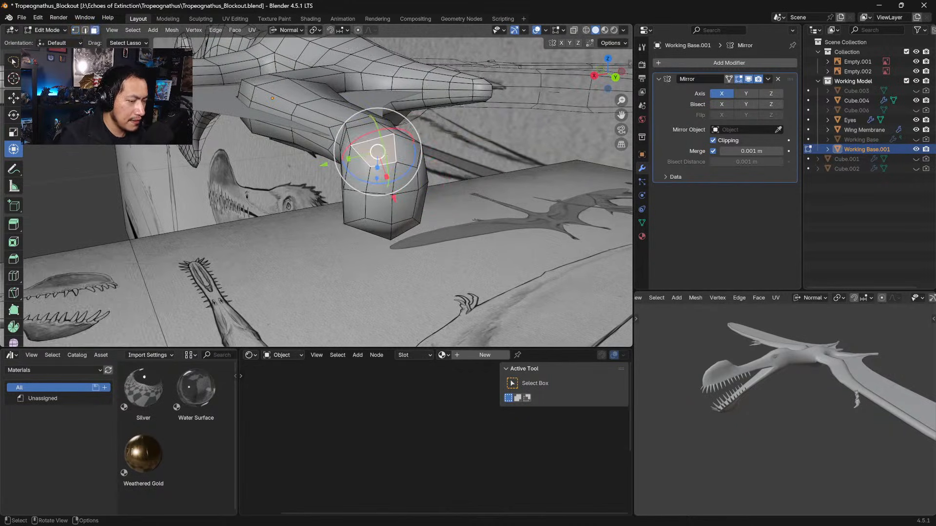
middle_drag(380, 153, 393, 120)
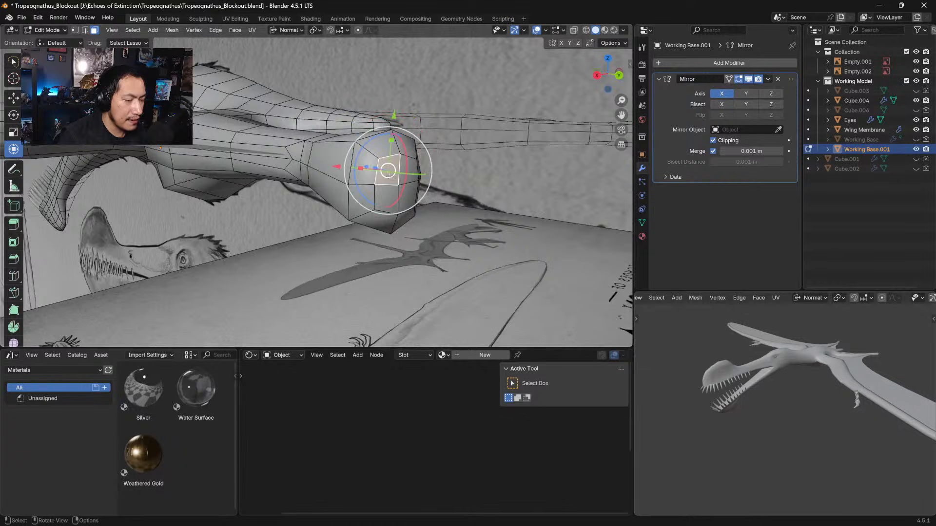
shift+click(387, 196)
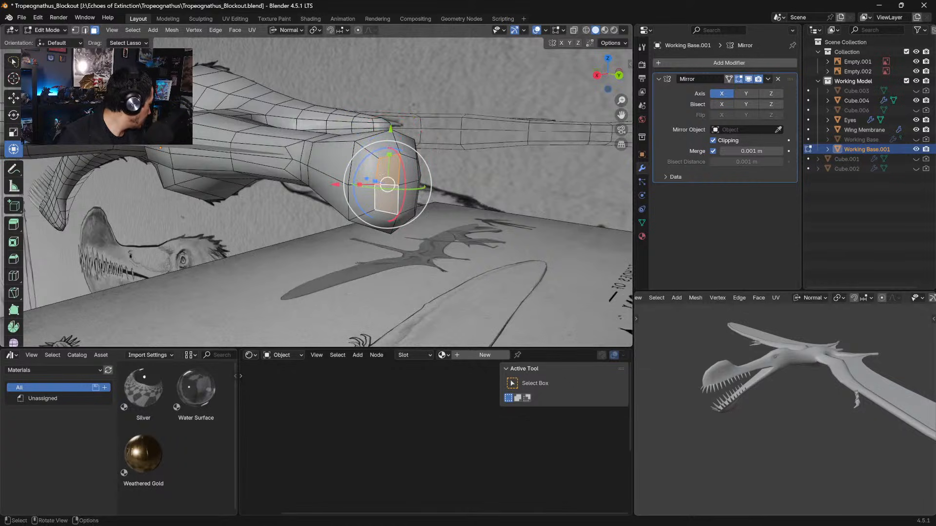
middle_drag(393, 180, 418, 137)
click(338, 137)
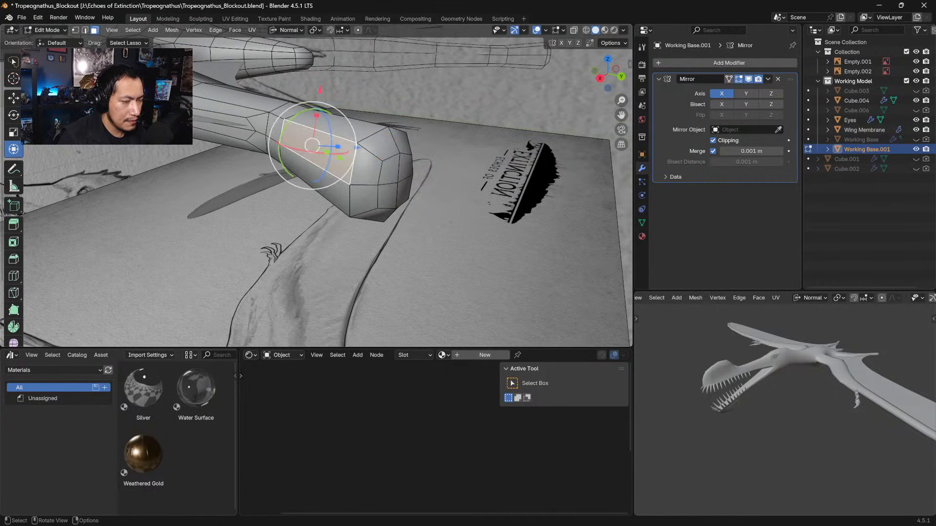
middle_drag(313, 138, 342, 139)
key(ctrl+r)
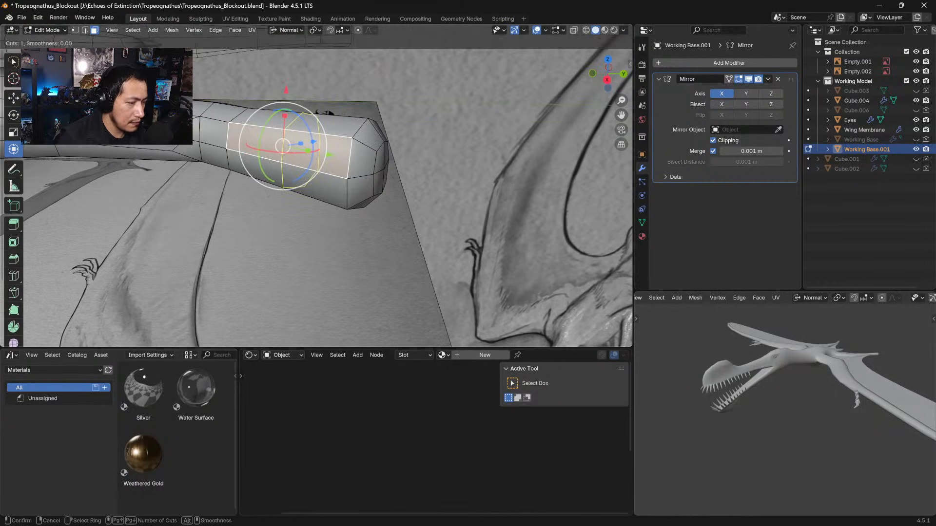
click(344, 140)
click(393, 146)
Inset the upper outer face of the leg's end cap by 0.003698 m
middle_drag(393, 147, 339, 159)
click(95, 31)
click(377, 149)
key(i)
click(478, 175)
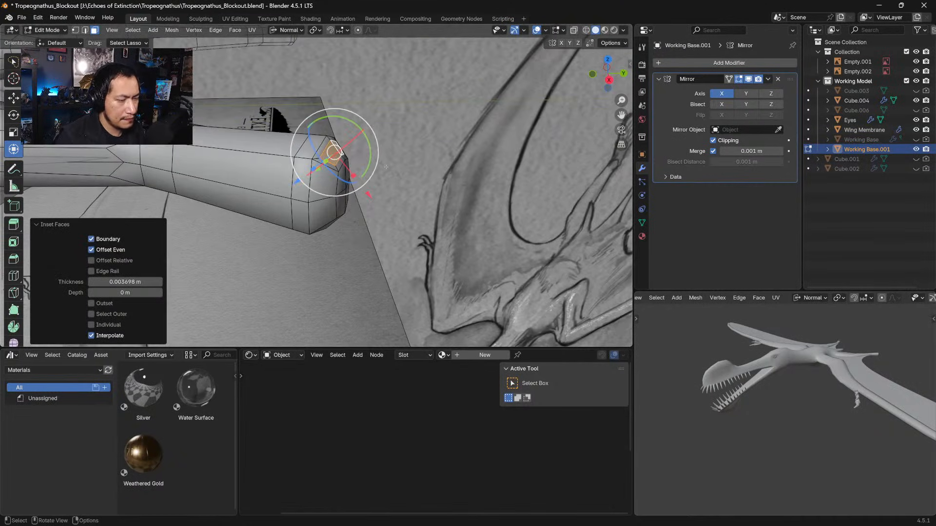
key(e)
click(496, 111)
middle_drag(497, 111, 428, 134)
key(ctrl+z)
Move the inset face -0.0036 m along its normal and extrude it about 0.0615 m to form the first toe
middle_drag(229, 171, 291, 185)
key(e)
click(293, 186)
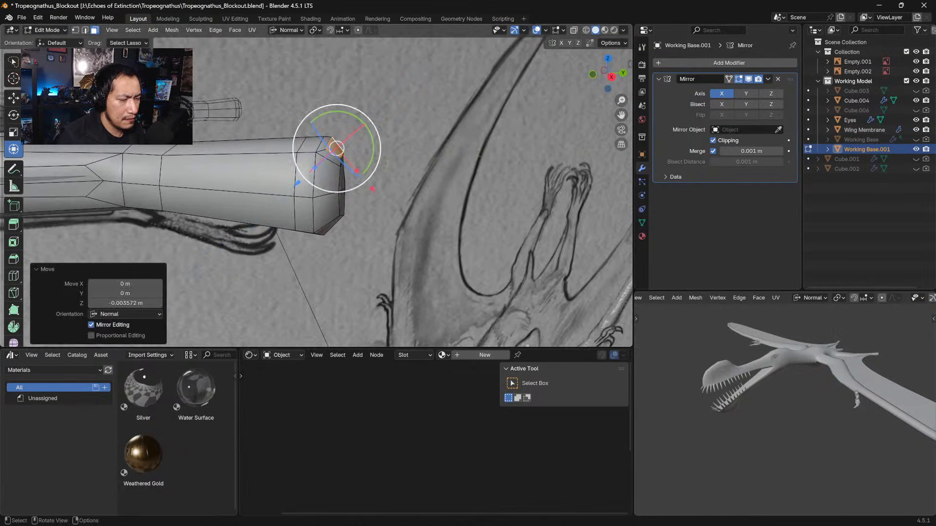
key(e)
click(419, 83)
Move the toe's tip by about 0.015, 0.041 and -0.024 m in X, Y and Z, scale it down and fine-tune its position
key(g)
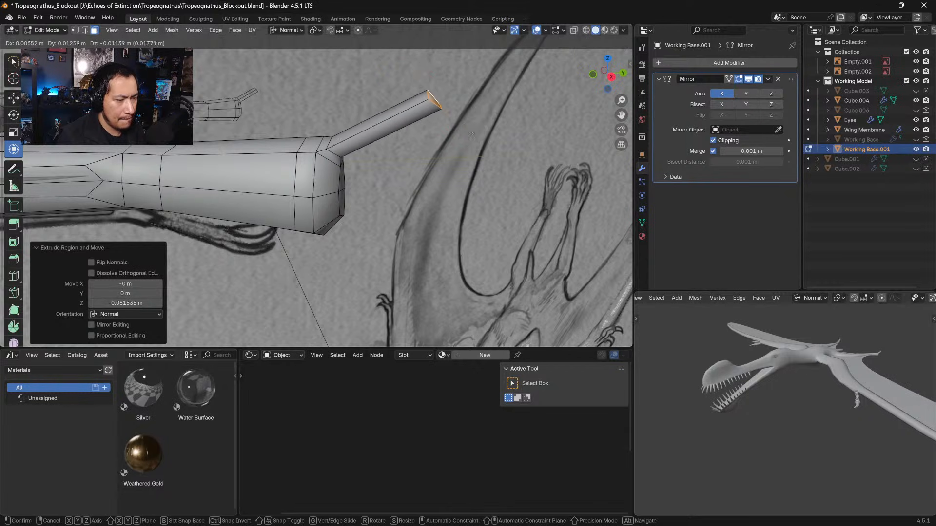
click(510, 155)
key(s)
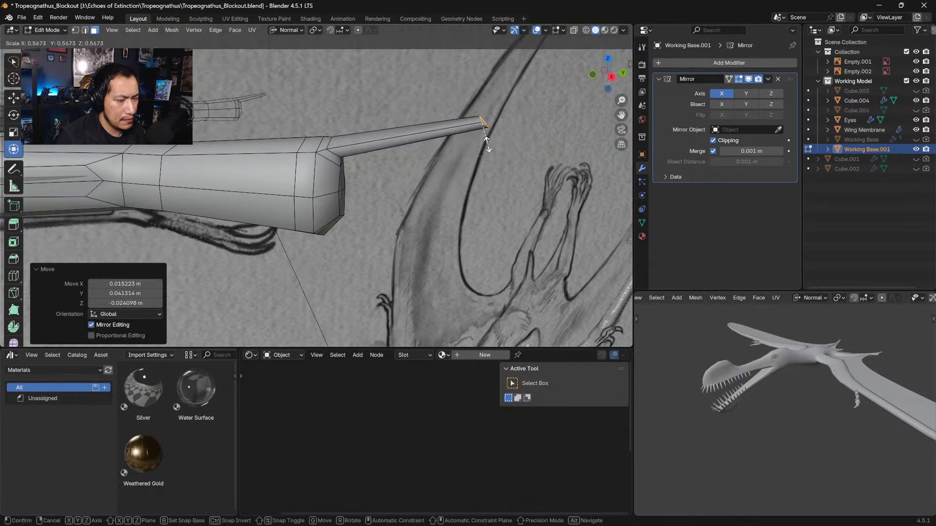
click(496, 148)
middle_drag(496, 148, 418, 187)
key(g)
click(427, 179)
Inset the second pair of end-cap faces by 0.003325 m and move them about -0.0031 m along their normal
click(325, 177)
shift+click(349, 176)
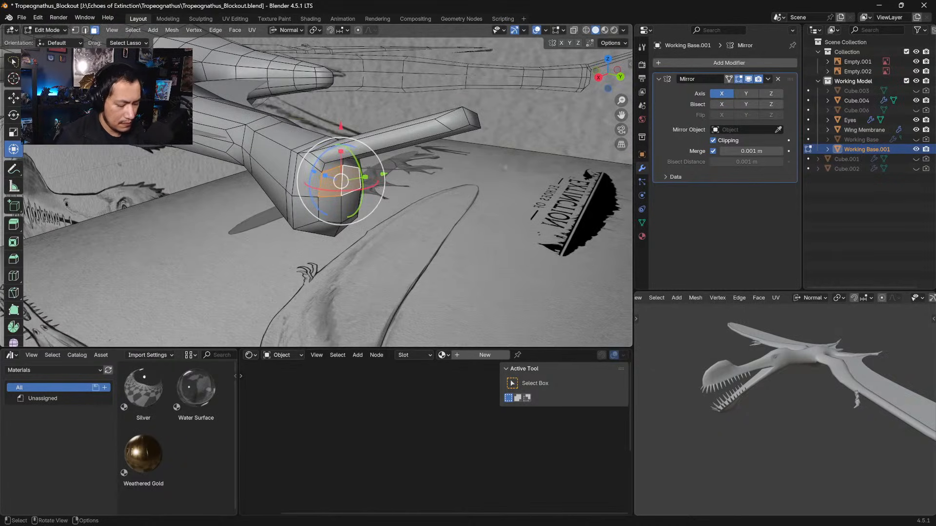
click(513, 160)
middle_drag(513, 159, 391, 176)
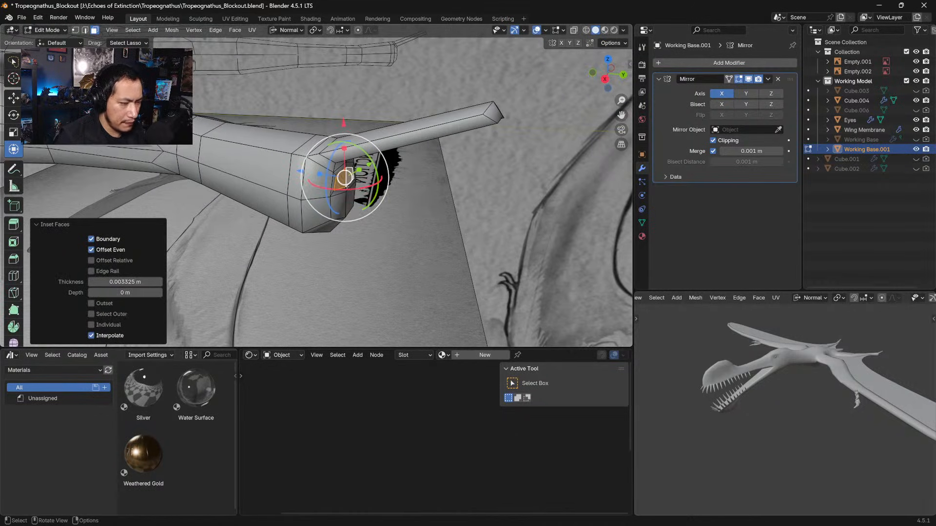
drag(301, 171, 305, 172)
Extrude the inset faces about 0.0598 m to form the second toe and move its tip roughly level with the foot
key(e)
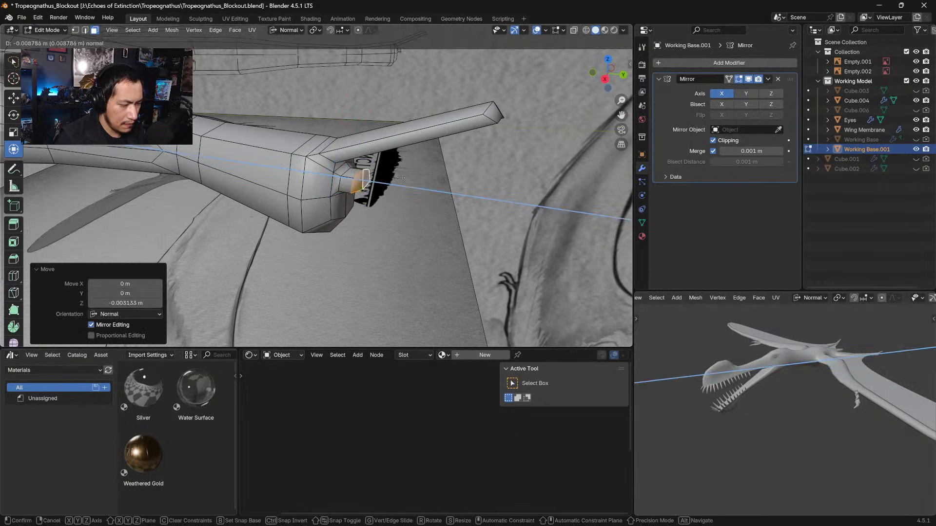
click(402, 178)
middle_drag(443, 184, 443, 176)
key(g)
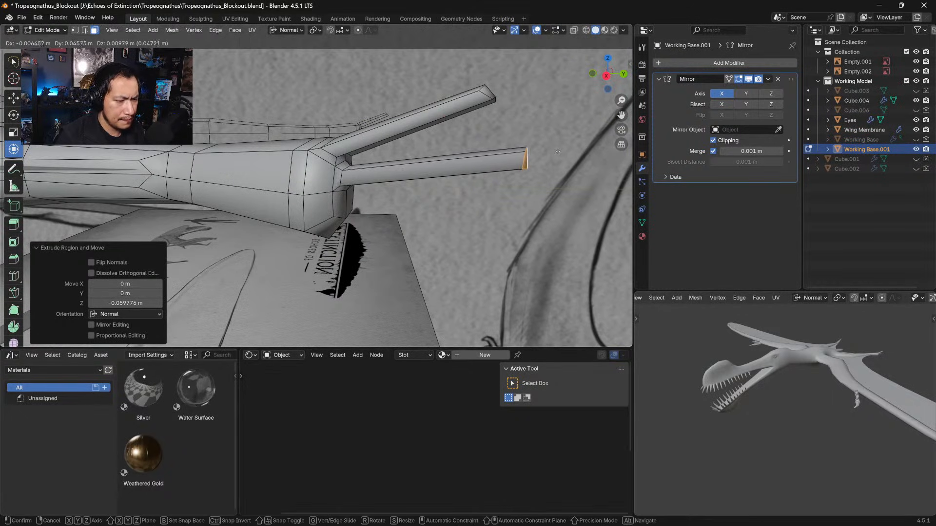
click(557, 150)
middle_drag(558, 150, 527, 133)
Inset the third pair of end-cap faces by 0.003227 m and rotate them by -0.133°
click(335, 202)
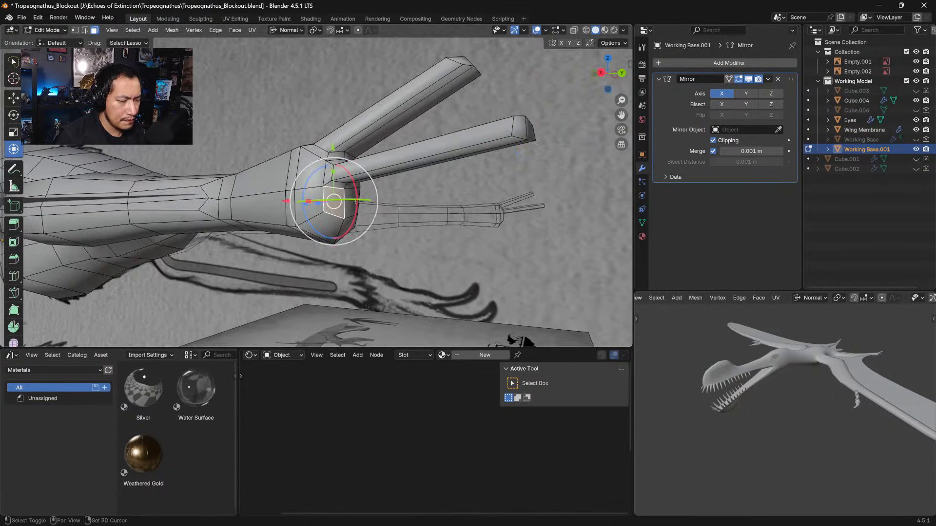
middle_drag(357, 201, 403, 197)
key(i)
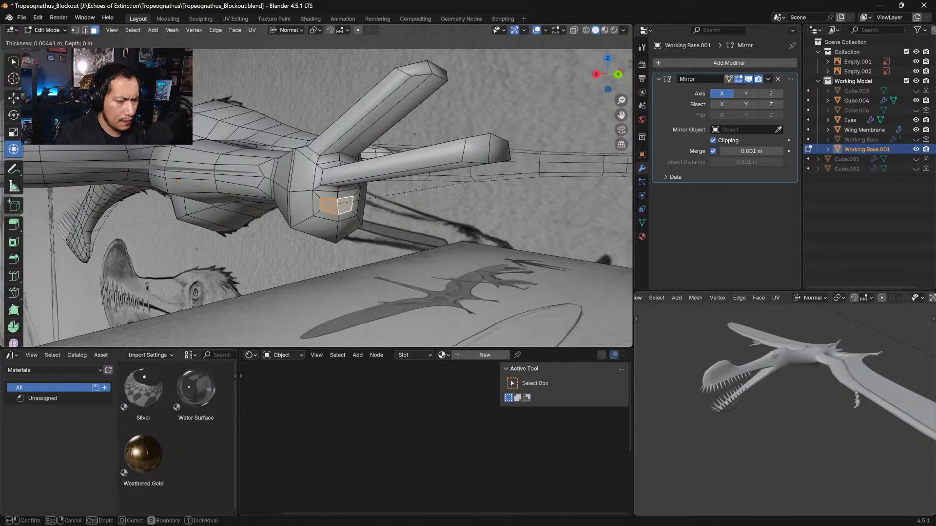
click(523, 171)
middle_drag(523, 171, 450, 203)
key(r)
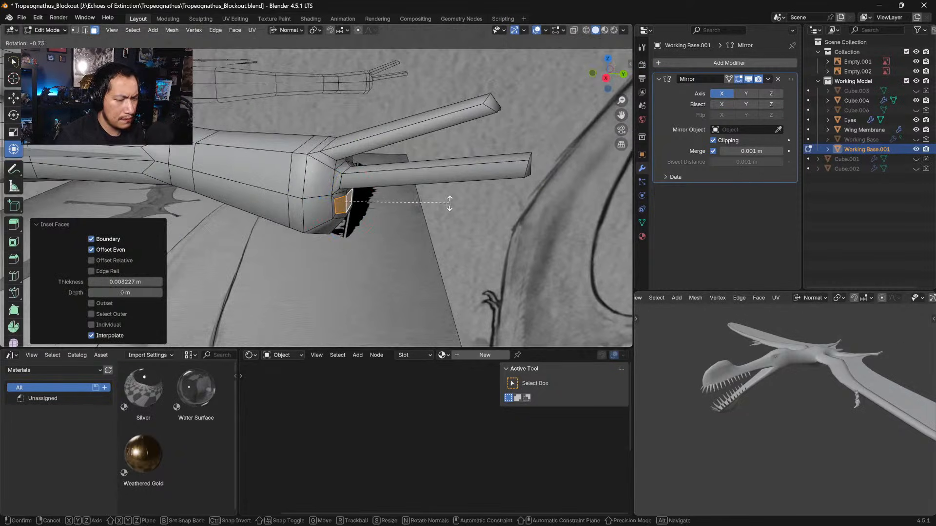
click(519, 207)
Extrude the inset faces outward to form the third toe, scaling its tip to 0.816 and nudging it by about -0.001, 0.003 and 0.002 m
key(e)
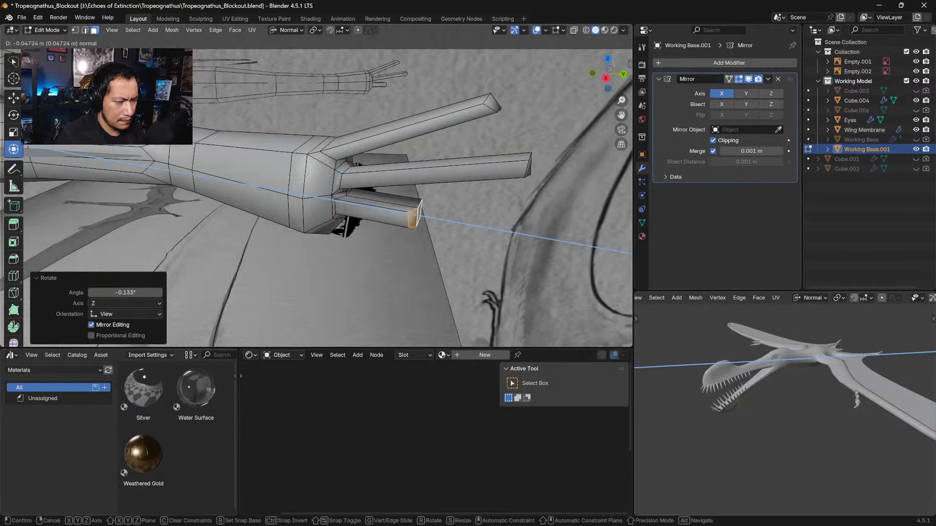
click(564, 215)
key(s)
click(545, 223)
key(g)
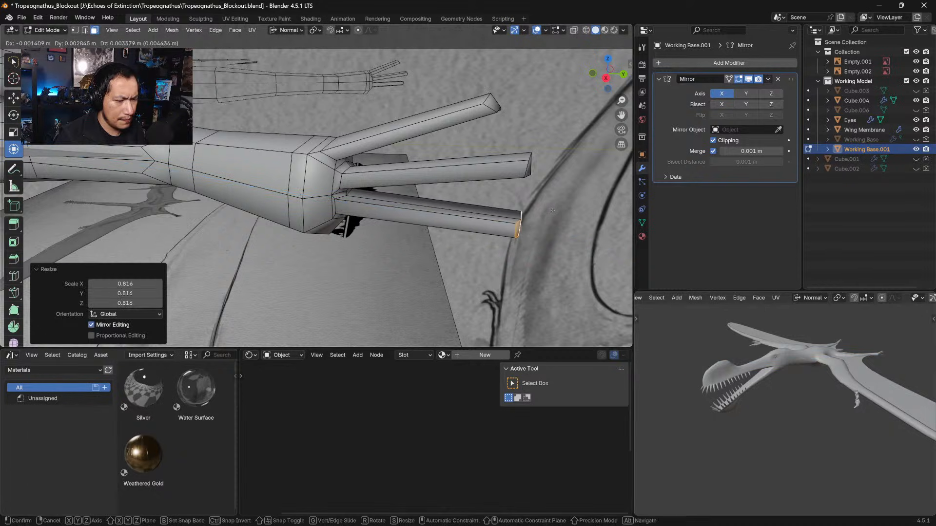
click(545, 224)
middle_drag(545, 225, 507, 176)
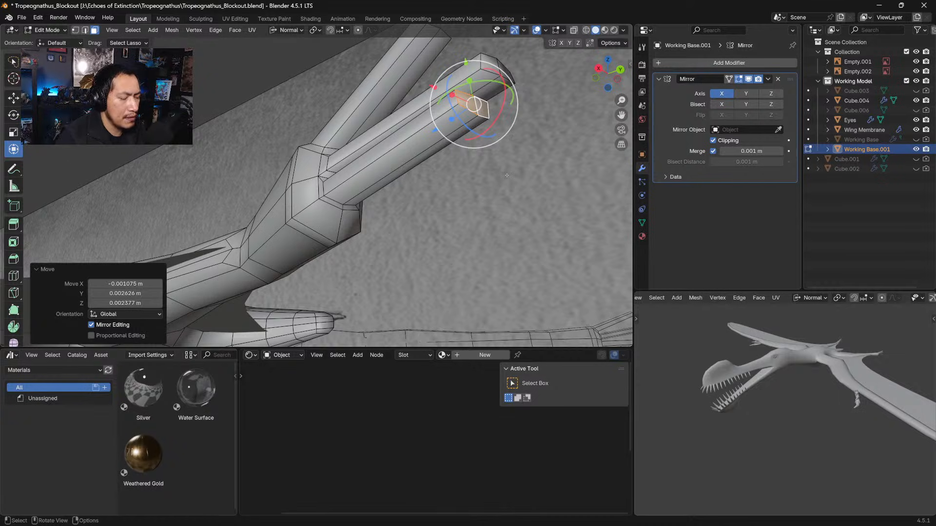
Move the third toe's tip about -0.0103 m along its normal Y axis and 0.0021 m along its normal Z axis
middle_drag(461, 162, 529, 162)
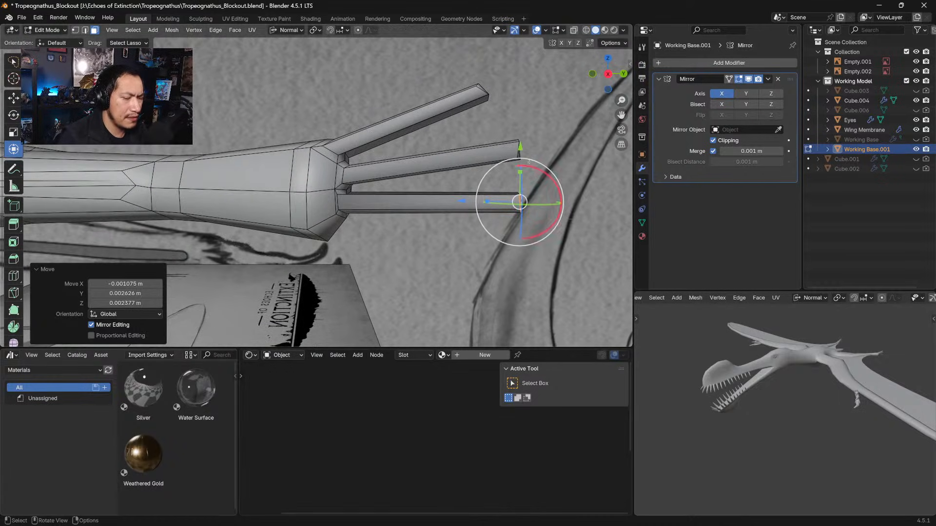
drag(521, 148, 521, 167)
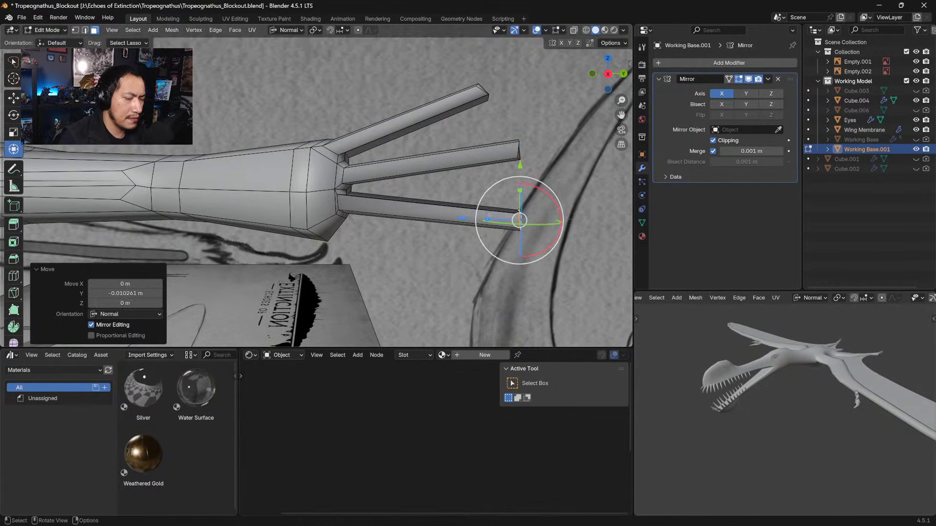
drag(467, 219, 454, 222)
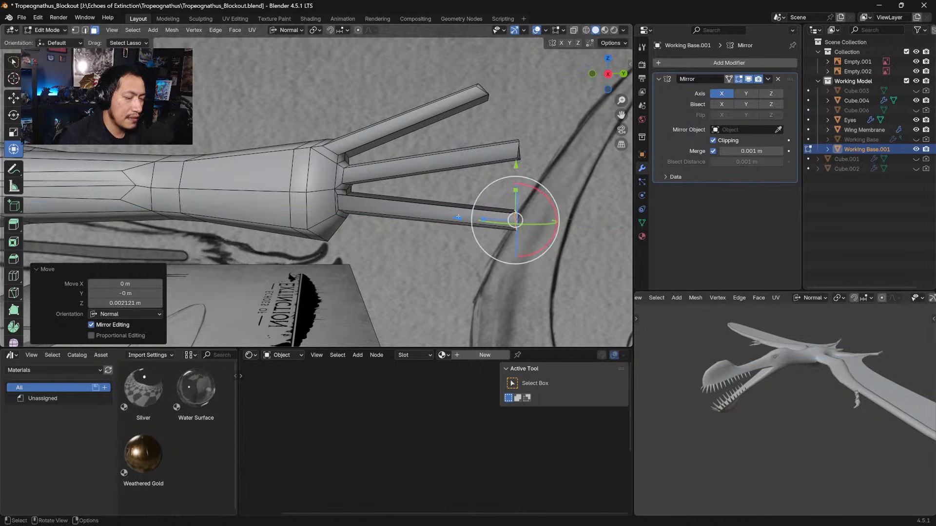
Select the edge at the base of the third toe and move it about -0.0024 m along its normal Z axis
click(85, 30)
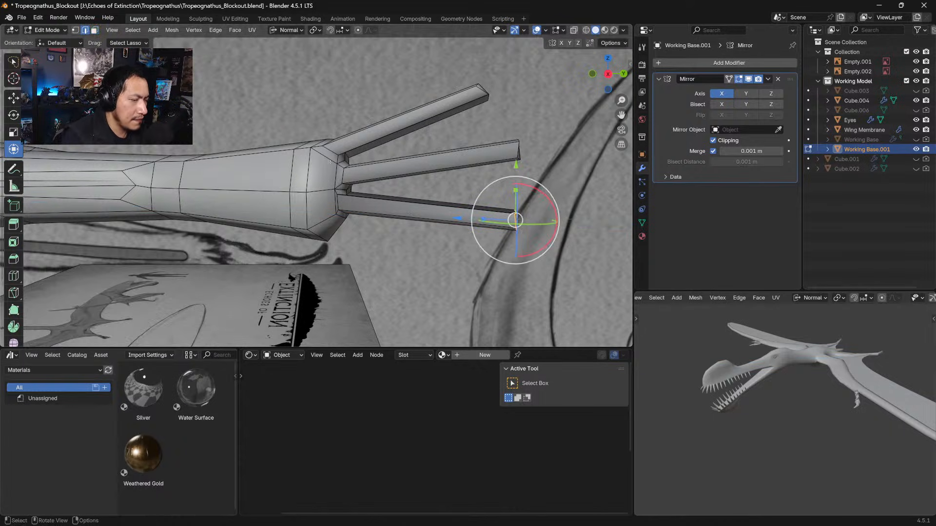
alt+click(348, 199)
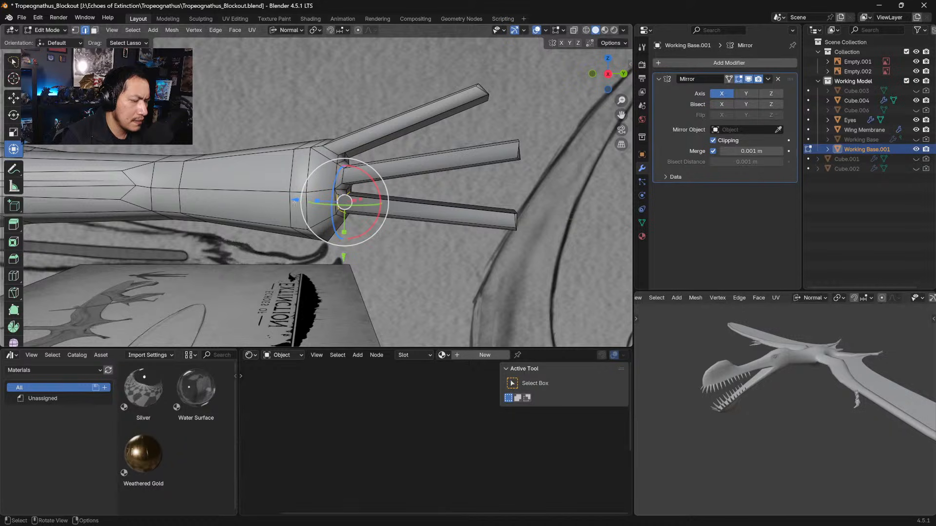
drag(299, 201, 303, 205)
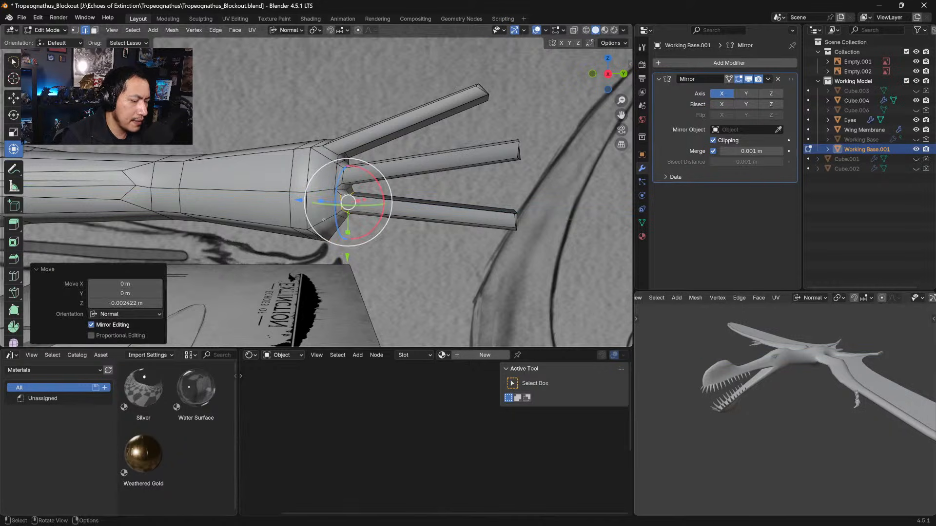
middle_drag(302, 205, 275, 183)
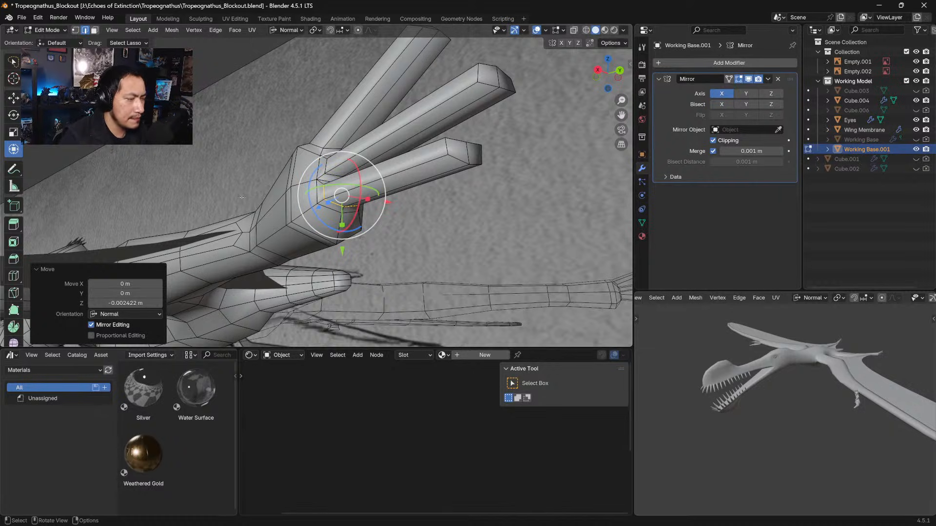
Inset the lowest pair of end-cap faces for the fourth toe and scale the inset to 1.106
key(3)
click(324, 224)
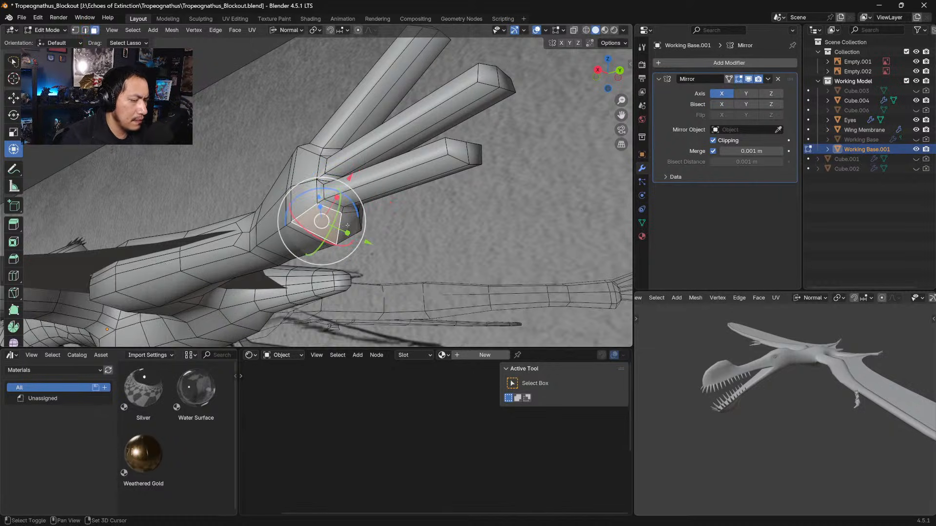
key(i)
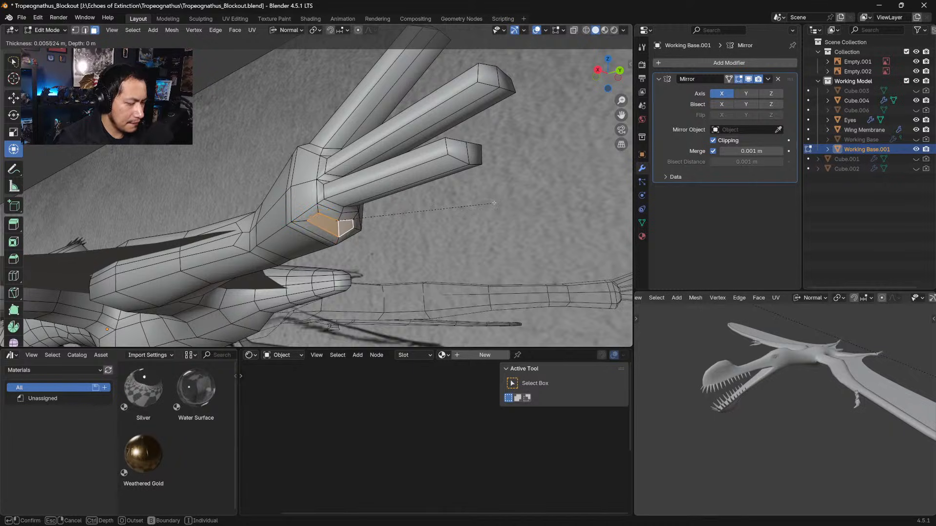
click(490, 204)
key(s)
click(491, 205)
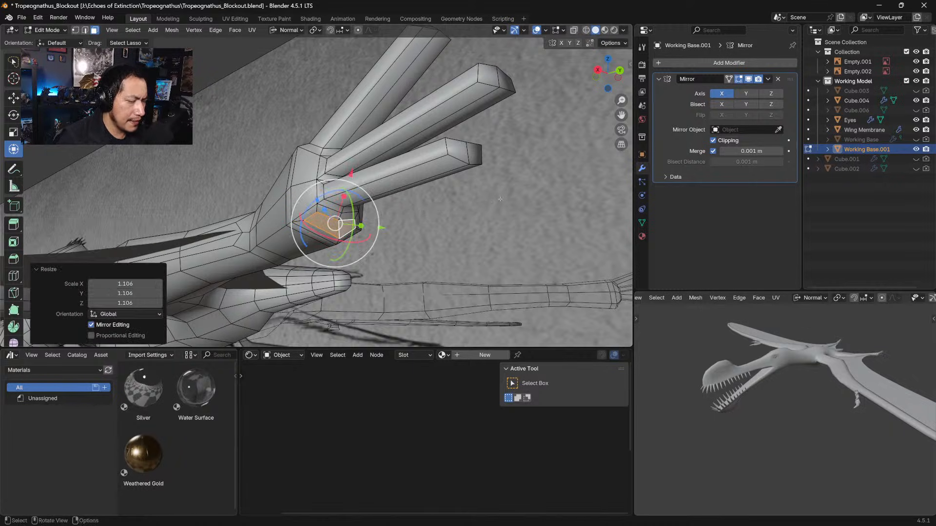
Rotate the lowest inset faces slightly and extrude them about 0.0389 m to start the fourth toe
middle_drag(492, 204, 383, 233)
key(r)
click(400, 226)
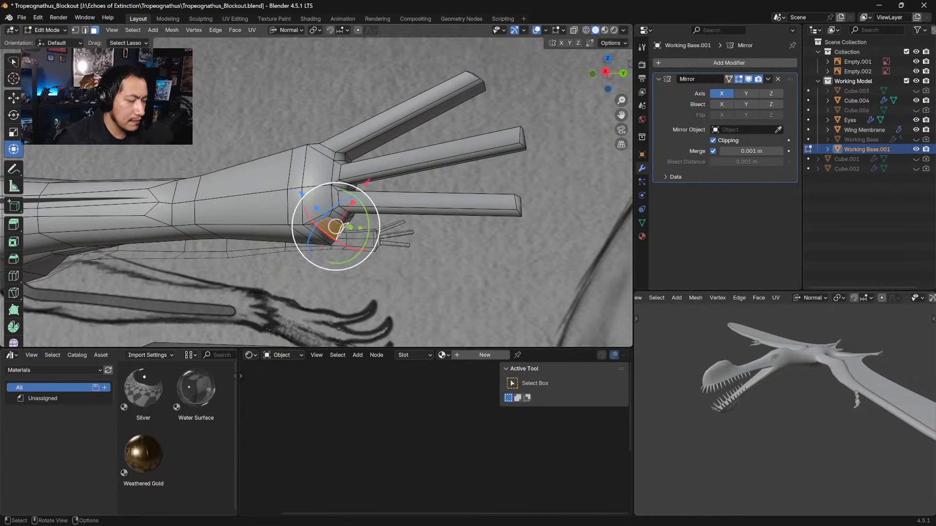
key(e)
click(438, 266)
middle_drag(437, 266, 457, 276)
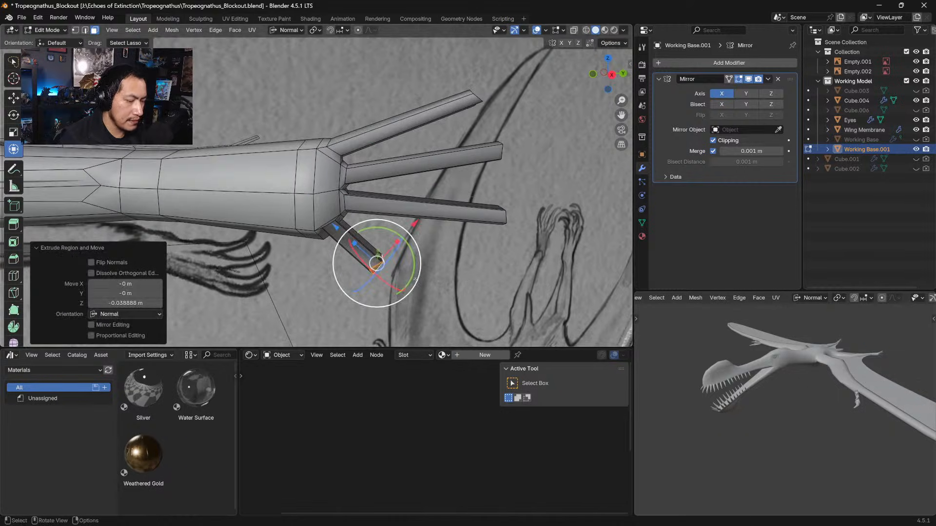
Move the fourth toe's tip farther outward in line with the other toes, rotate it by -26.3° and scale it to 0.777
key(g)
click(485, 260)
key(g)
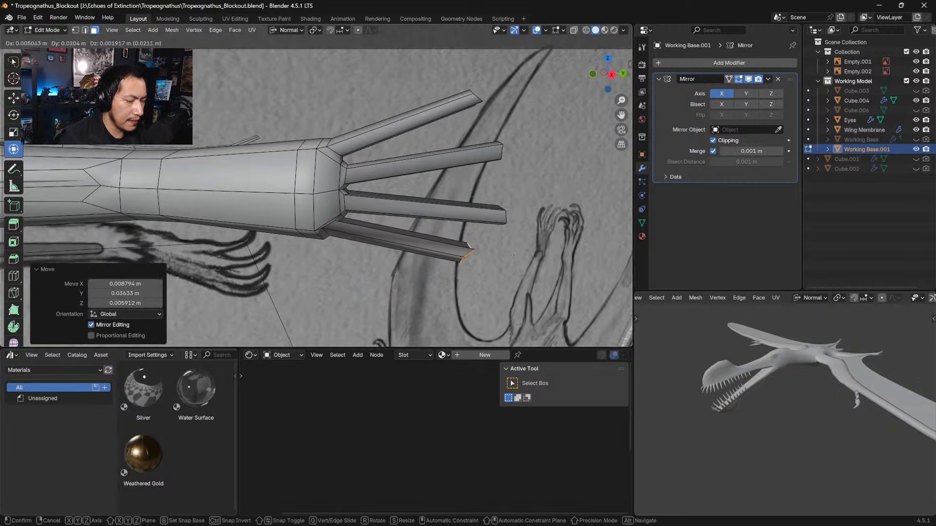
click(541, 261)
key(r)
click(557, 246)
key(s)
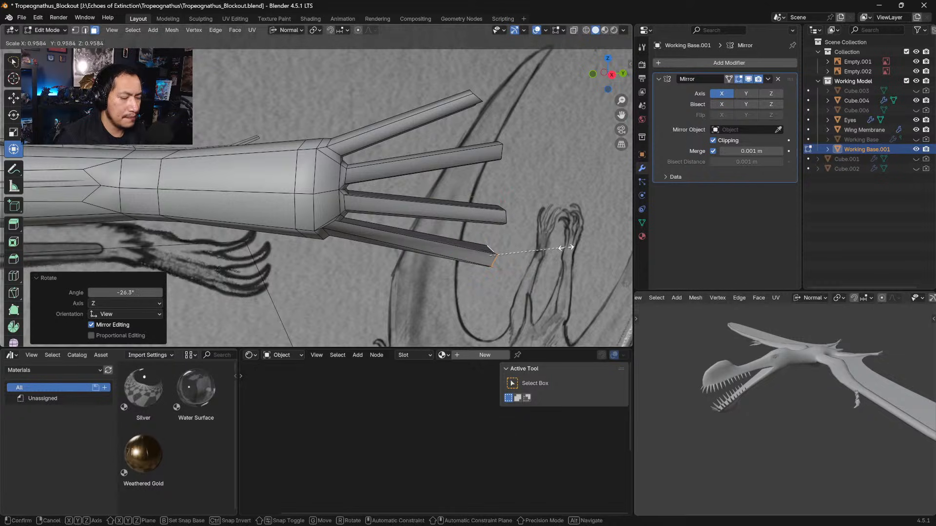
click(546, 247)
middle_drag(545, 246, 435, 235)
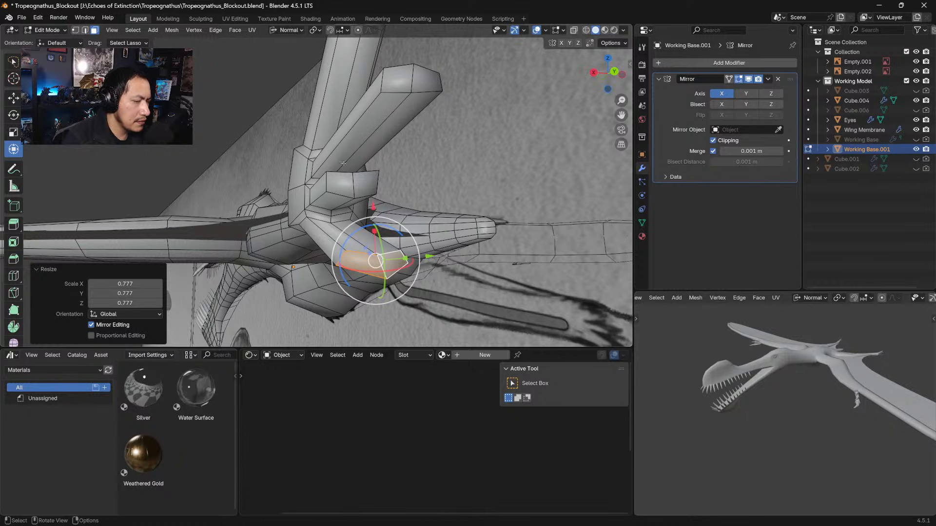
Reposition the end faces of the first toe to redirect the toe
middle_drag(344, 163, 364, 160)
click(436, 202)
shift+click(428, 220)
key(g)
click(400, 147)
Move the second toe's end faces by about 0.0516 m in X and -0.0099 m in Y in the top view
click(362, 158)
shift+click(368, 168)
key(KP_3)
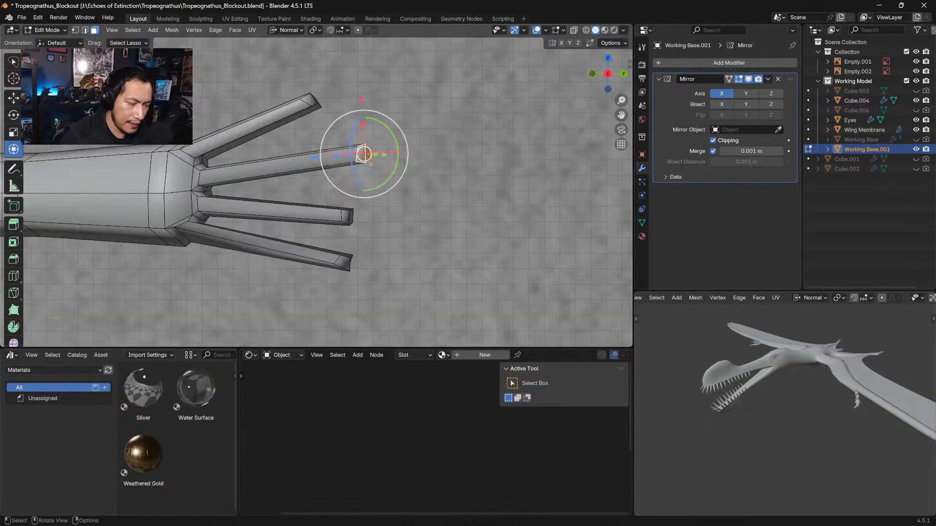
key(KP_7)
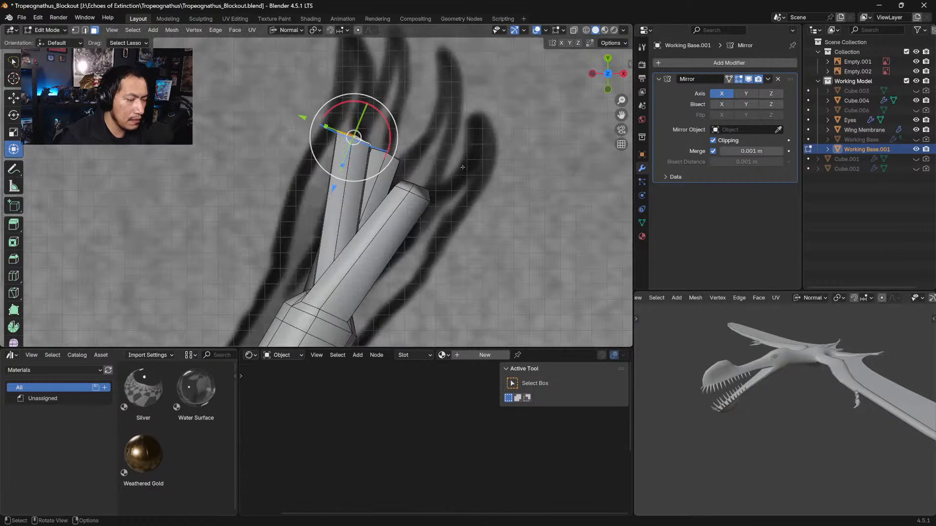
key(g)
click(503, 186)
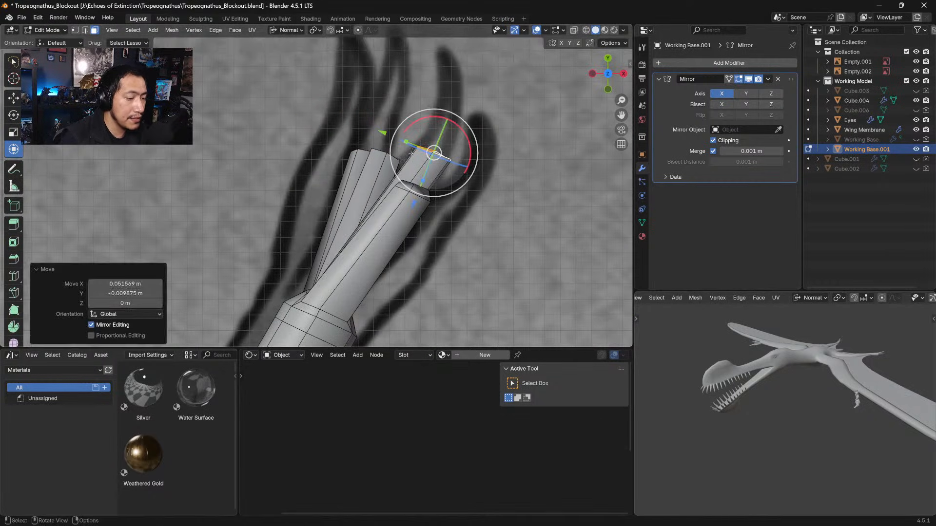
Move the third toe's end faces by about 0.0318 m in X and 0.0009 m in Y in the top view
middle_drag(495, 171, 483, 264)
click(369, 134)
shift+click(386, 133)
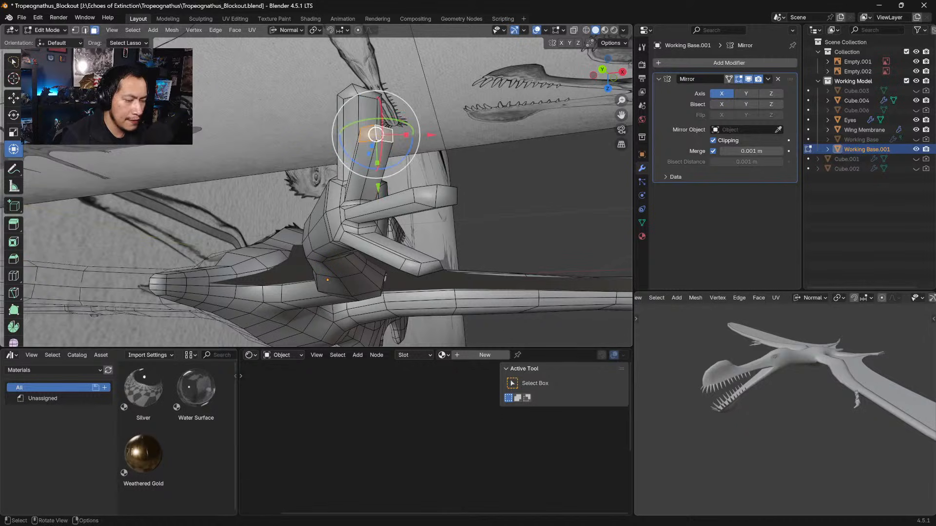
key(KP_7)
key(g)
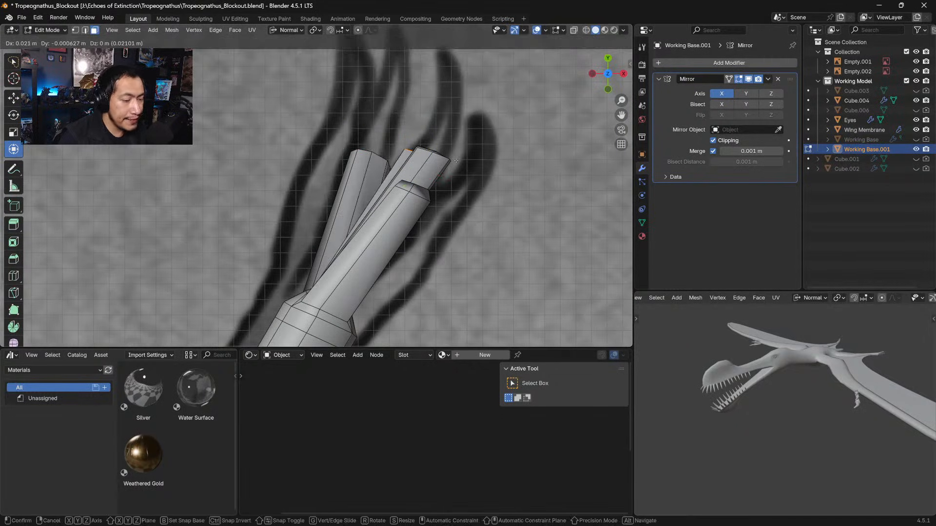
click(483, 159)
Move the fourth toe's end faces by about 0.0287 m in X and -0.0103 m in Y in the top view
middle_drag(390, 163, 373, 178)
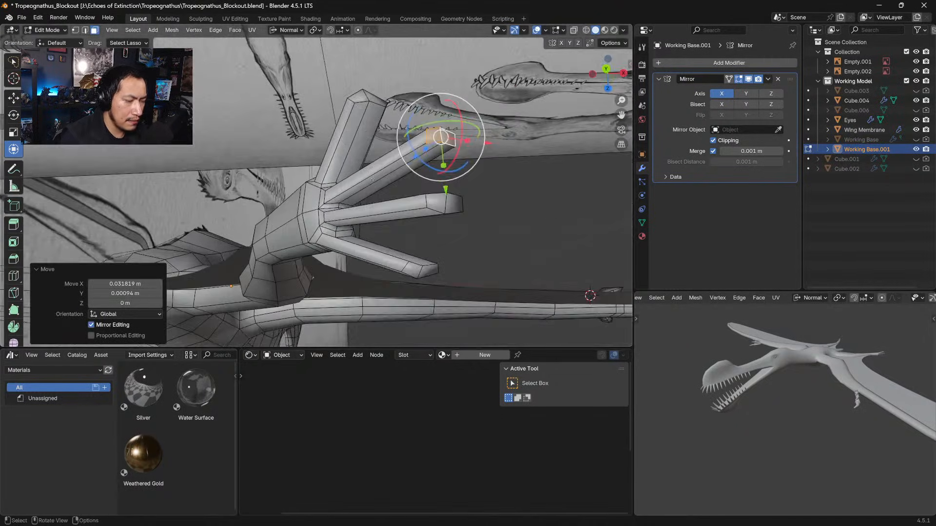
click(361, 98)
shift+click(378, 99)
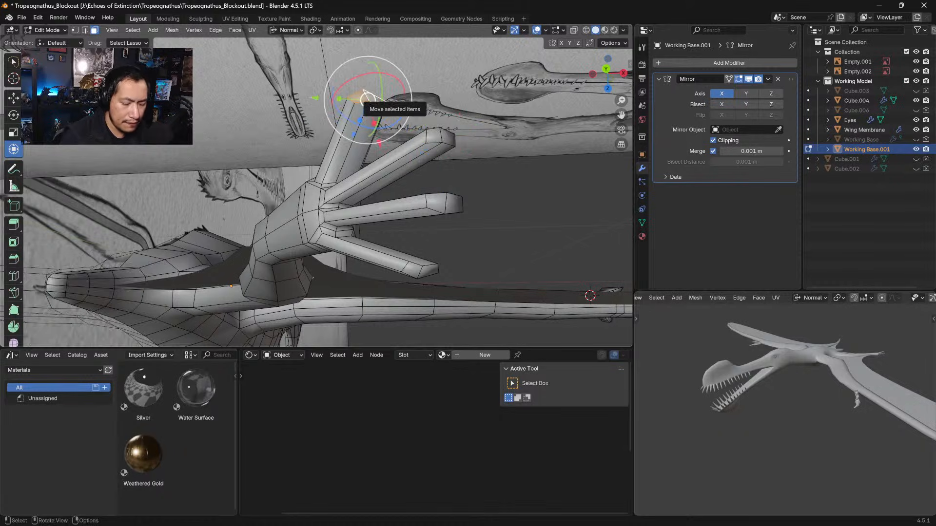
key(KP_7)
key(g)
click(423, 117)
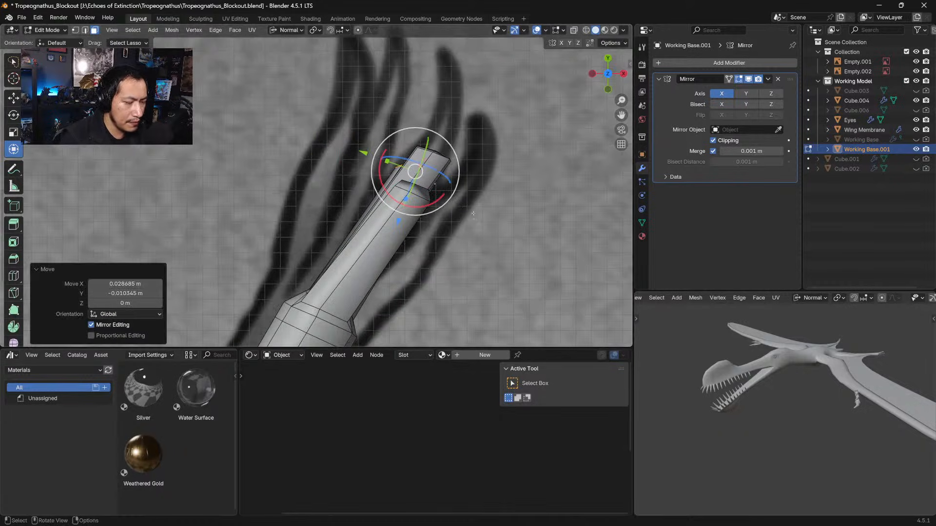
Select the uppermost toe's two end faces, scale them by 1.237 and move them about 0.0043 m in X and 0.0072 m in Y
middle_drag(446, 219, 456, 269)
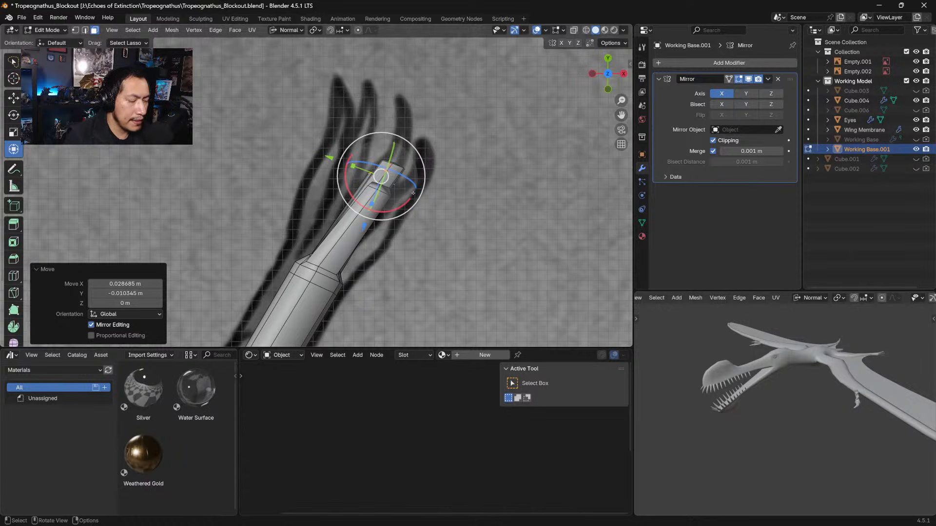
click(373, 185)
shift+click(388, 191)
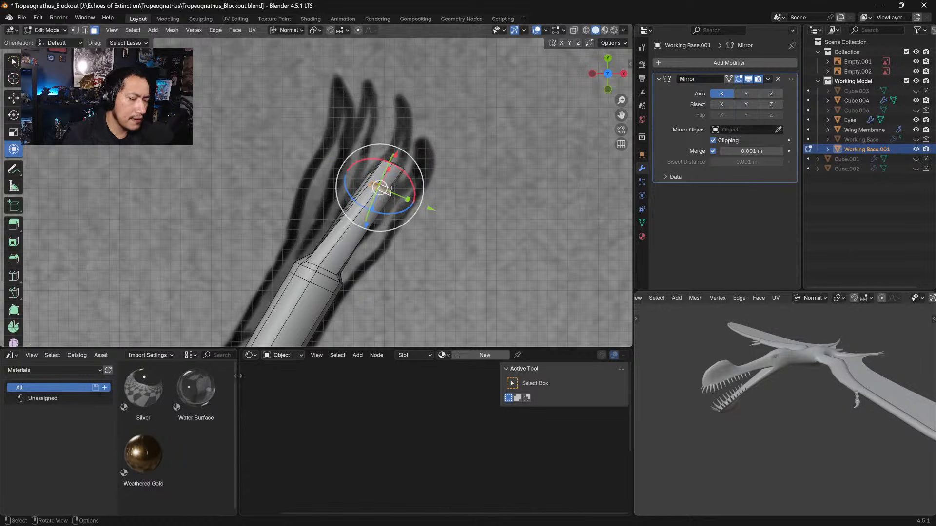
key(g)
click(387, 191)
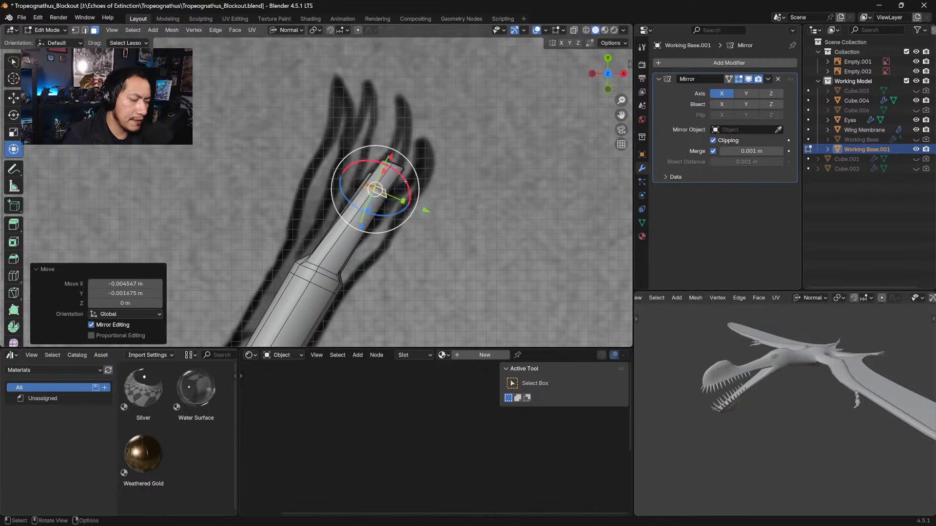
key(s)
click(409, 188)
key(g)
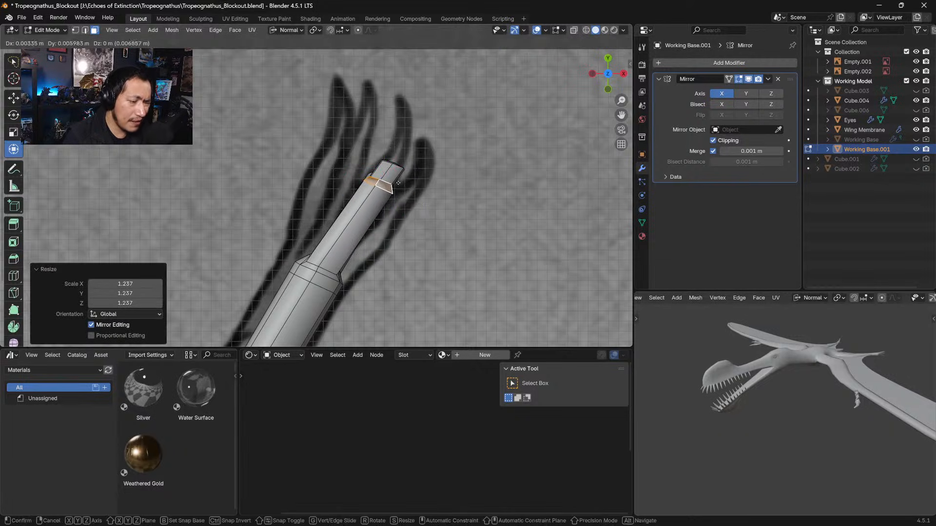
click(396, 184)
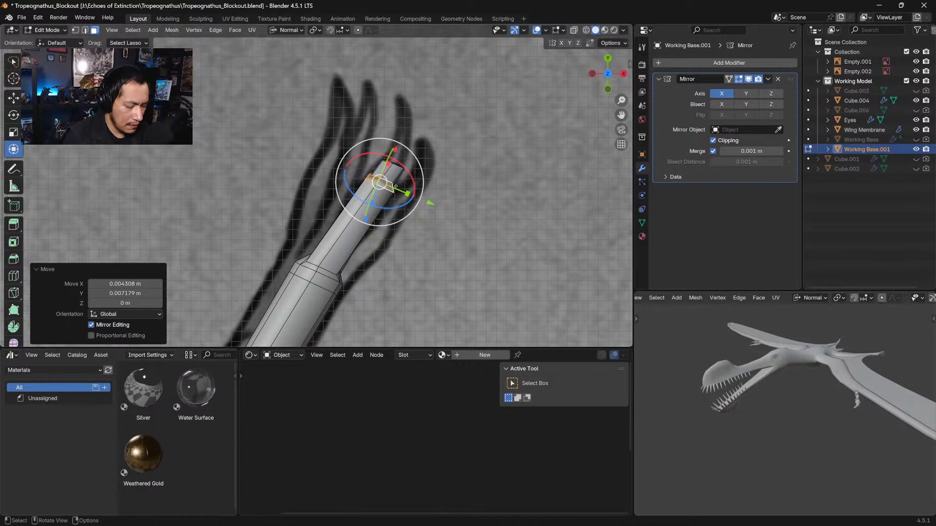
Extrude the uppermost toe's end faces by -0.0065 m along their normal and scale the new ends by 1.154
key(g)
key(z)
key(z)
click(396, 186)
key(s)
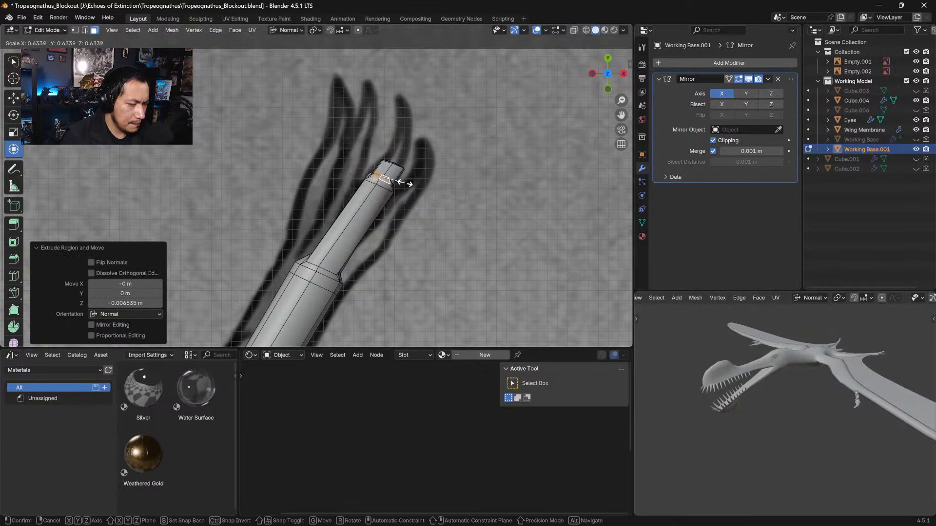
click(409, 188)
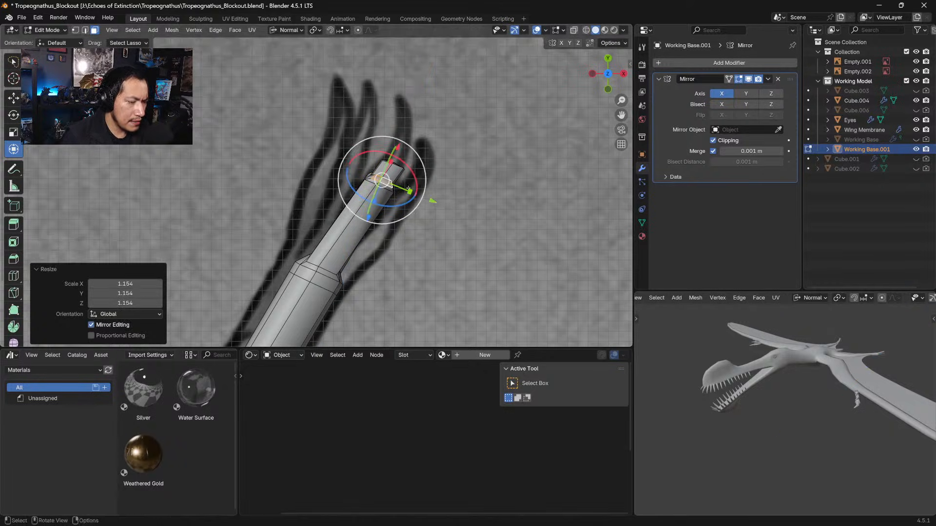
Extrude the end faces along their normal into a long claw, taper its tip, and move the tip onto the reference sketch
key(g)
key(z)
key(z)
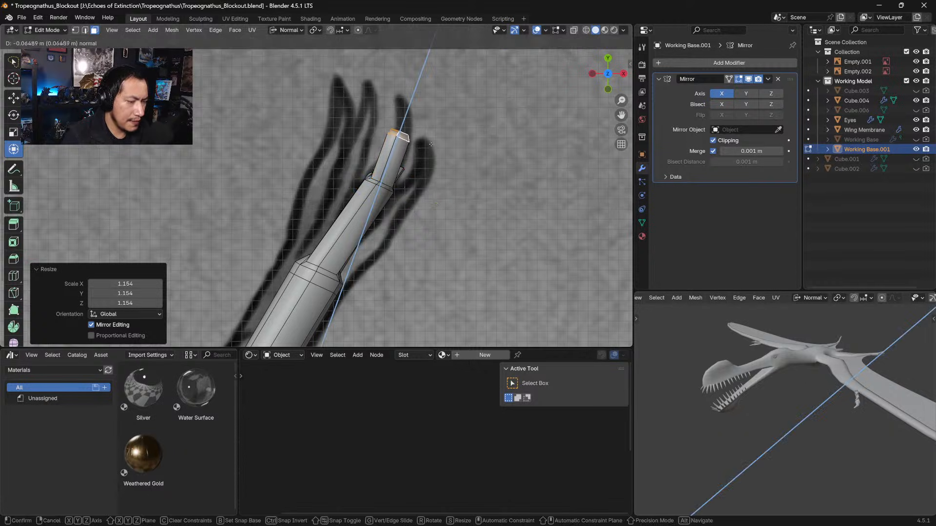
click(434, 143)
key(s)
click(414, 129)
key(s)
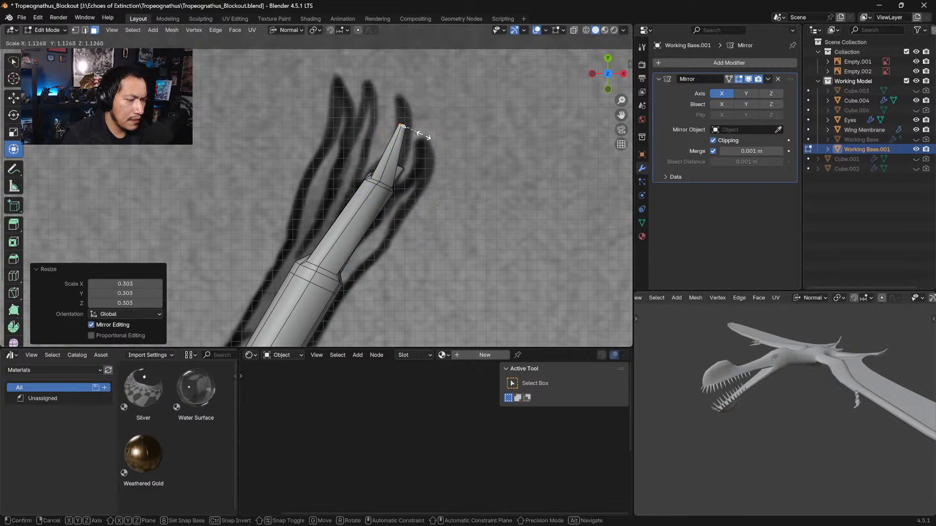
click(423, 135)
key(g)
click(420, 125)
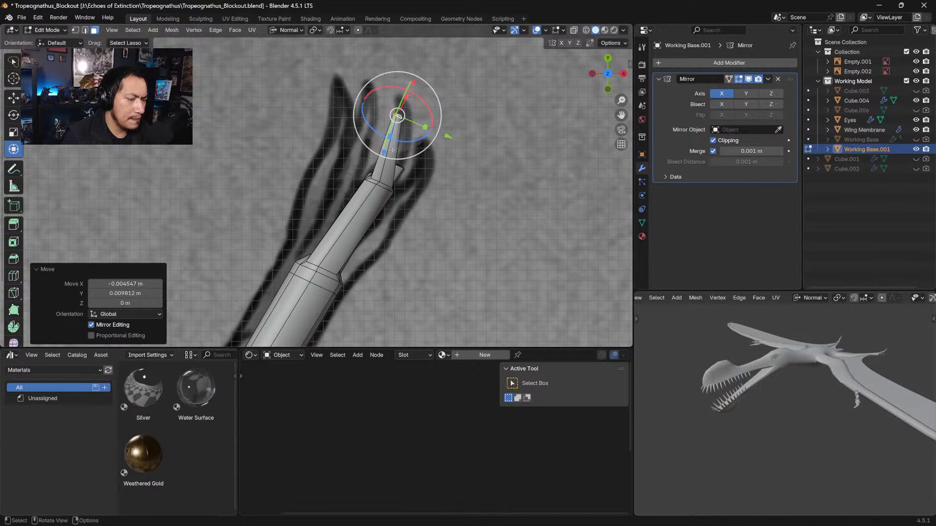
Add one edge loop midway along the claw and move it about 0.0074 m in X and -0.0024 m in Y to bend it
click(395, 155)
key(ctrl+r)
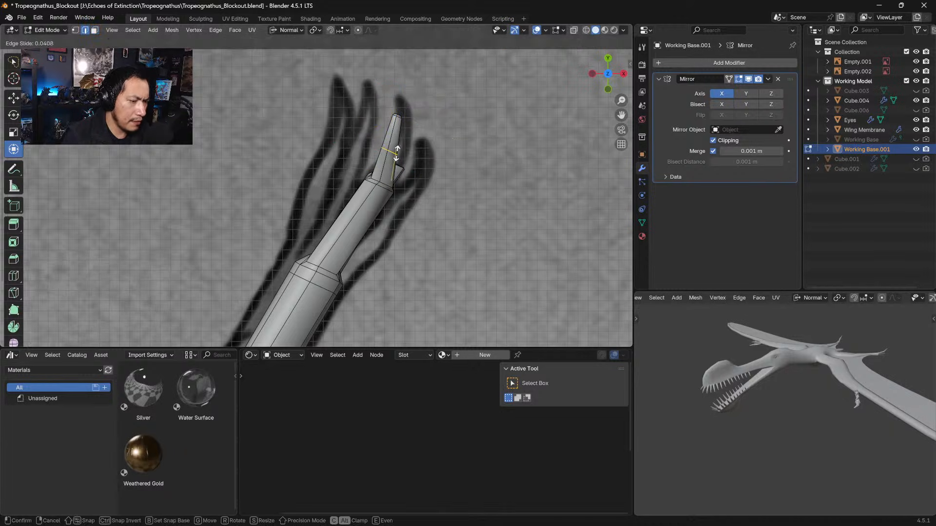
double_click(396, 154)
key(g)
click(397, 153)
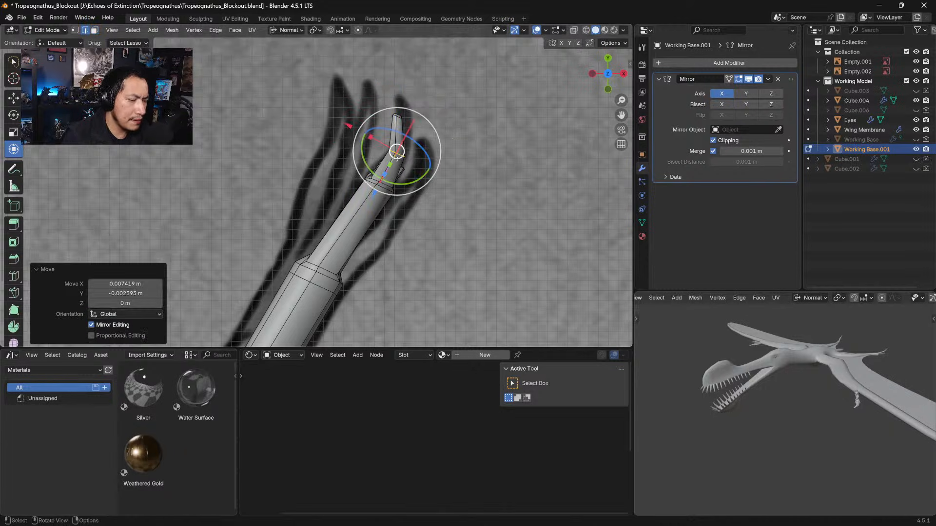
Add an edge loop to the long toe segment, move it up near the claw joint and enlarge it to thicken the knuckle
key(ctrl+r)
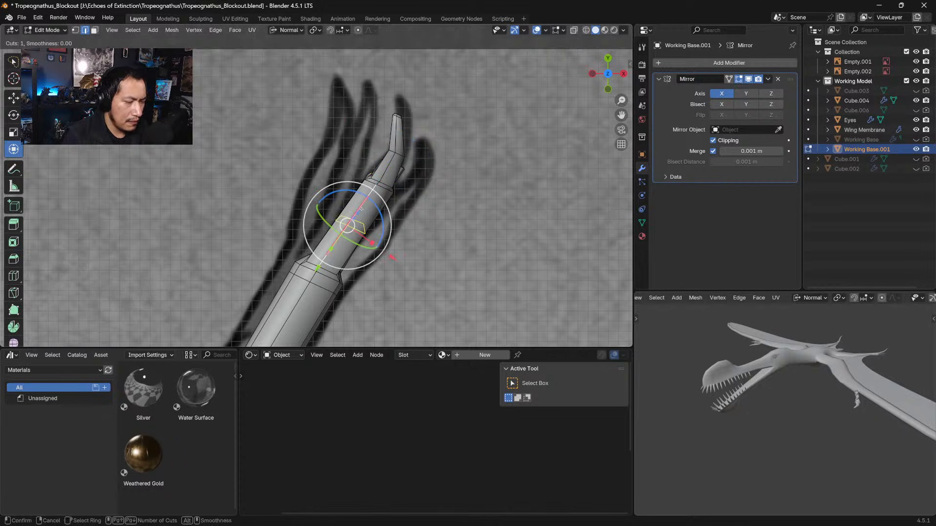
double_click(360, 211)
key(s)
click(362, 210)
key(g)
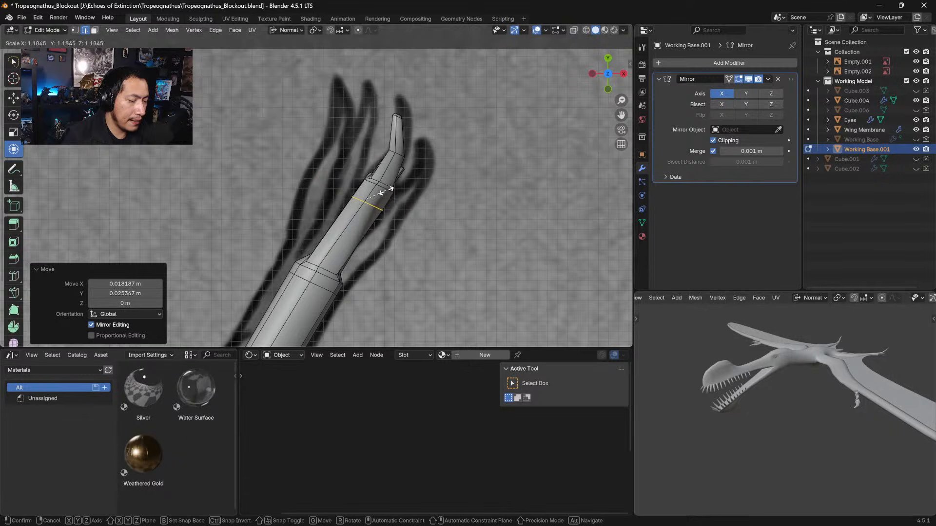
click(378, 187)
key(g)
click(390, 189)
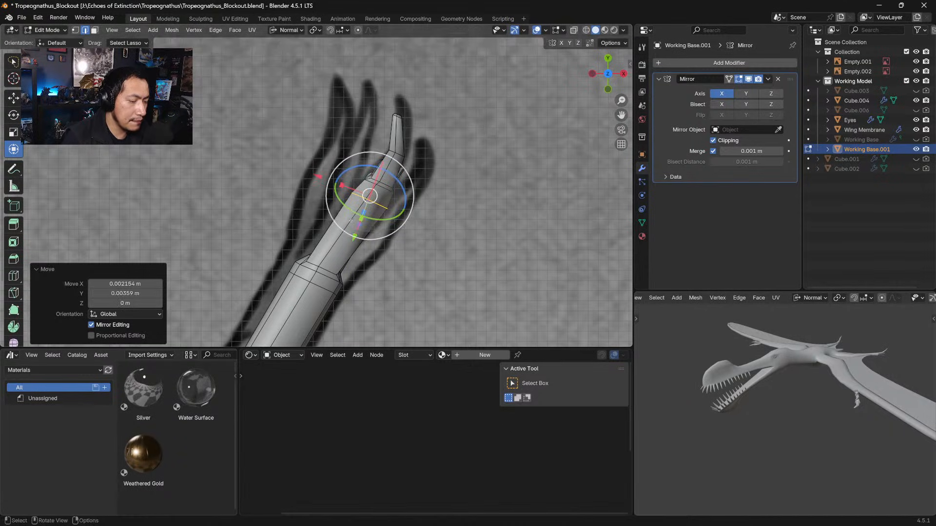
Add a second edge loop below the knuckle, scale it by 0.739, move it toward the knuckle, and enlarge it by 1.157
alt+click(380, 208)
key(ctrl+r)
click(374, 215)
click(379, 214)
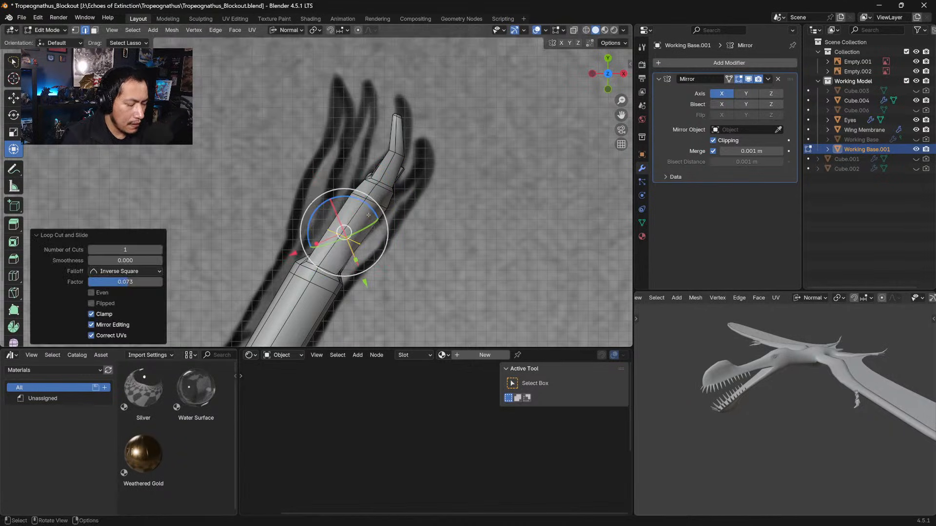
key(s)
click(378, 214)
key(g)
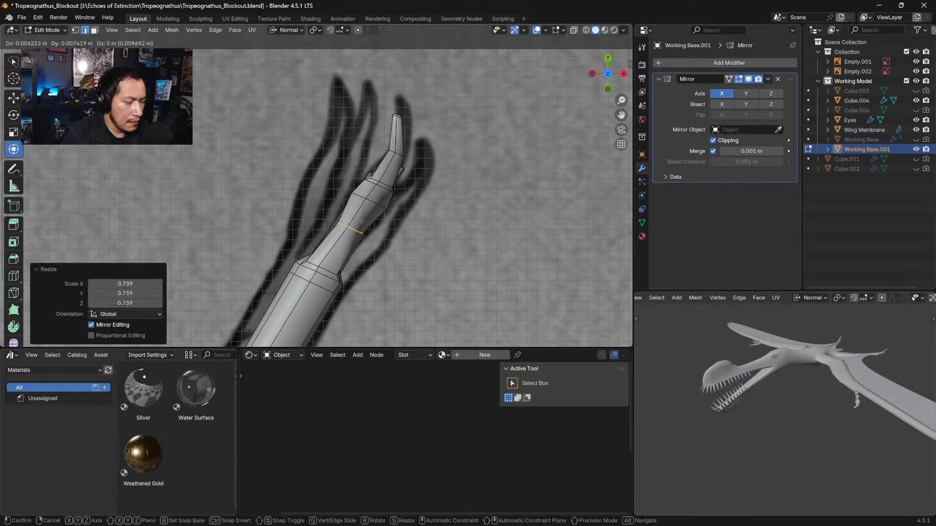
click(369, 208)
key(s)
click(380, 206)
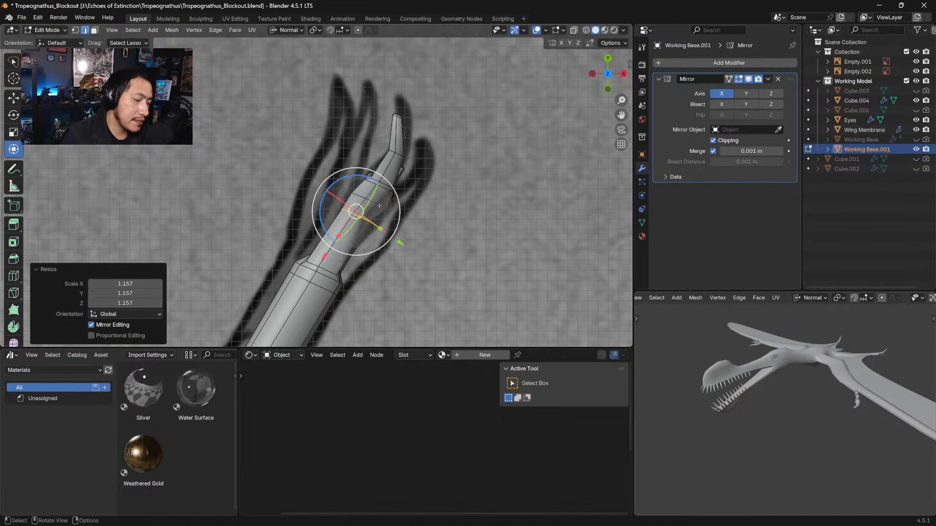
key(g)
click(383, 207)
Try raising the lower knuckle loop from a side-on view, and undo the move
middle_drag(384, 207, 509, 107)
middle_drag(288, 139, 350, 167)
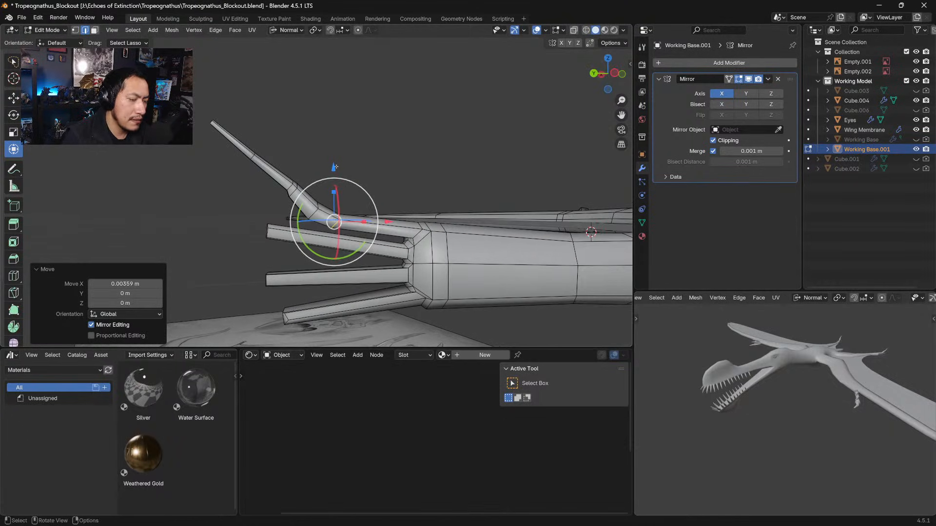
drag(335, 169, 345, 159)
middle_drag(345, 159, 341, 210)
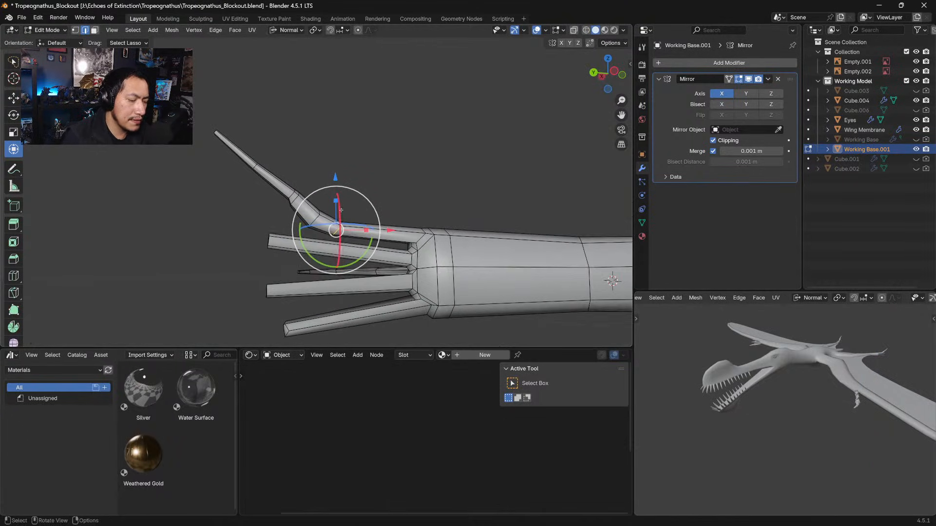
drag(336, 230, 345, 215)
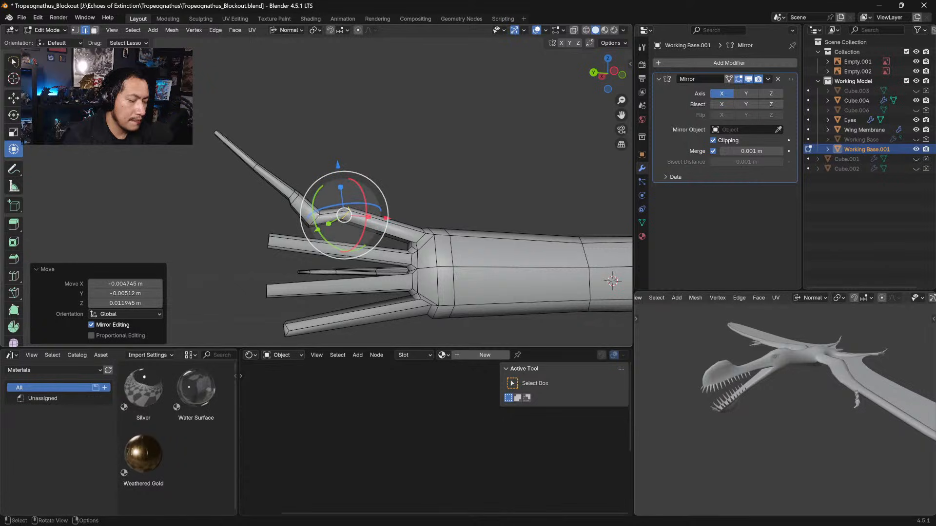
key(ctrl+z)
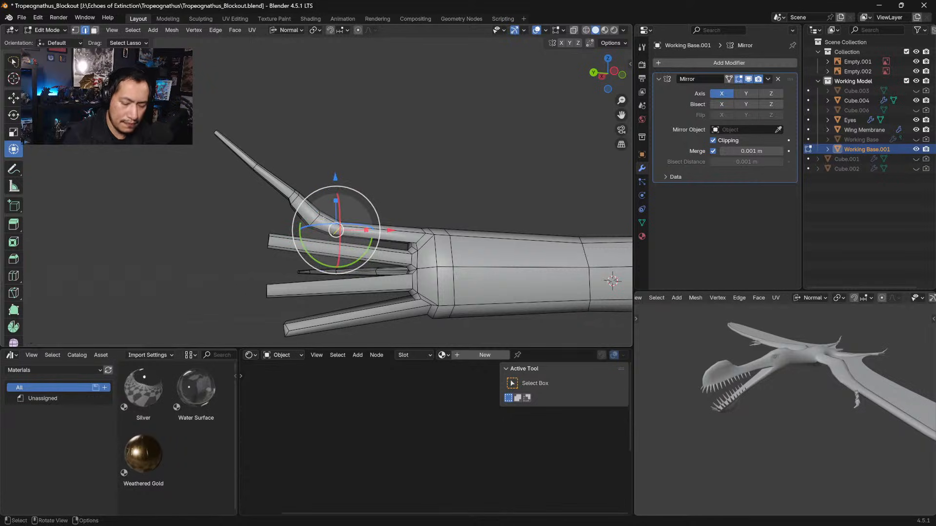
Raise the uppermost toe's two knuckle loops together so the toe slopes upward from the foot
key(ctrl+KP_Add)
click(316, 212)
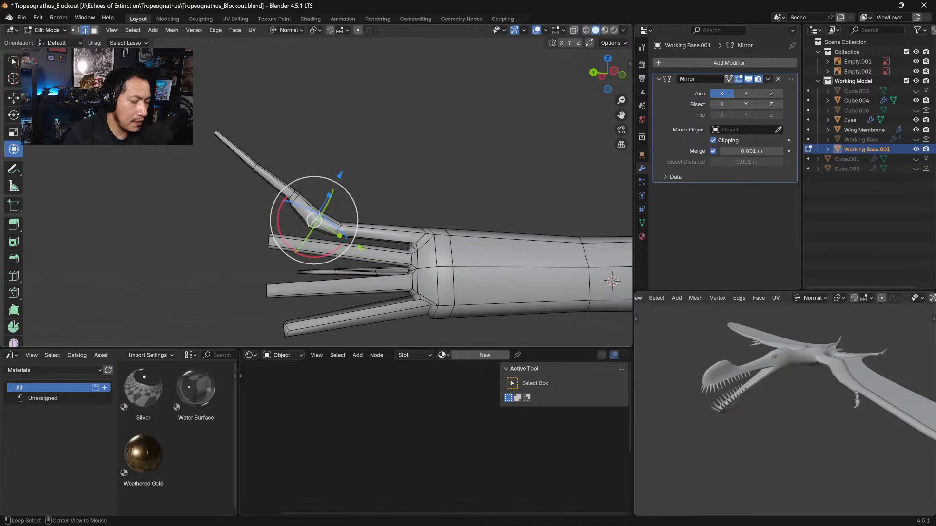
alt+click(322, 213)
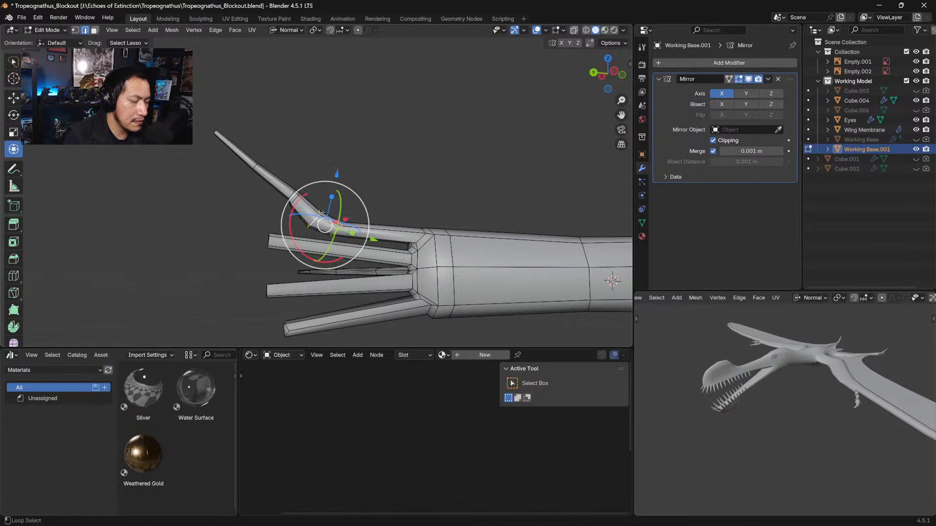
drag(327, 222, 342, 201)
Rotate the edge loop at the claw's base by -16.8° in the view and reposition it to smooth the toe's curve
alt+click(295, 200)
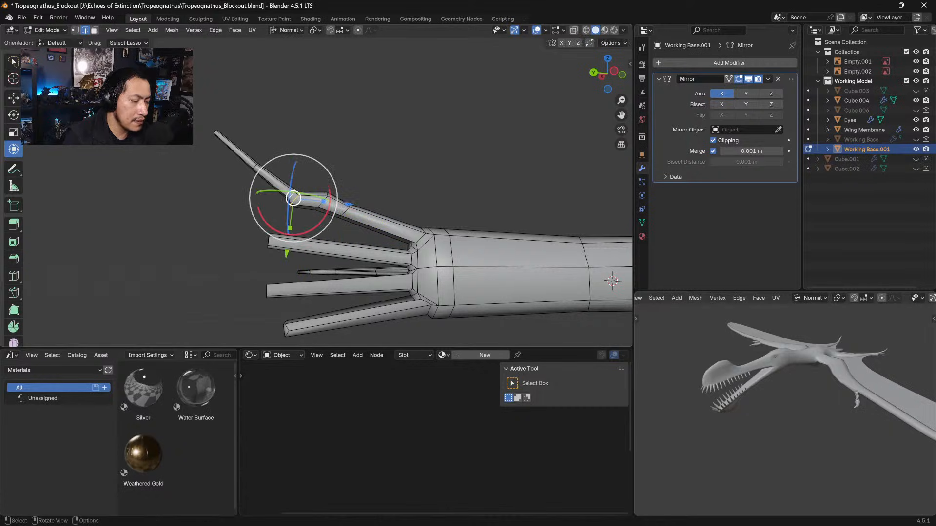
key(r)
click(348, 153)
key(g)
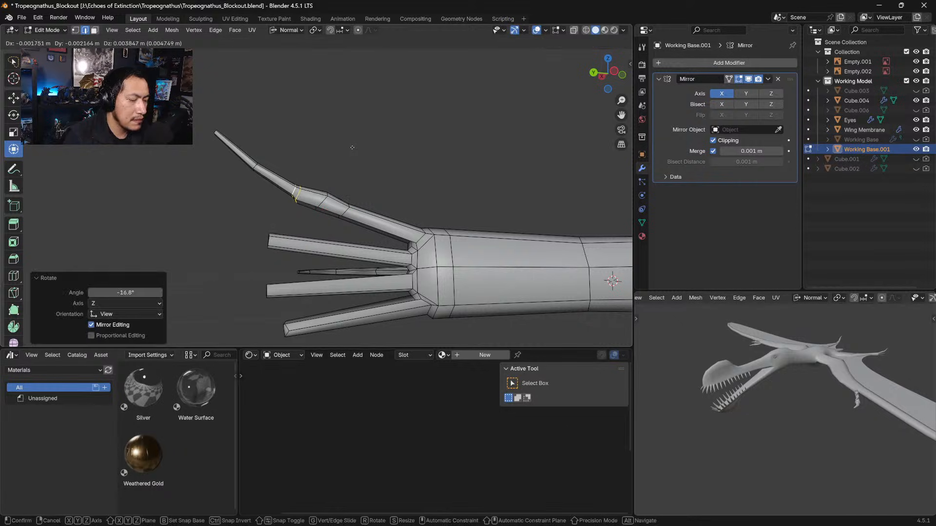
click(257, 167)
Rotate the claw's middle edge loop by -8.9° and move it -0.0014 m in X, -0.0028 m in Y and 0.0008 m in Z
alt+click(257, 167)
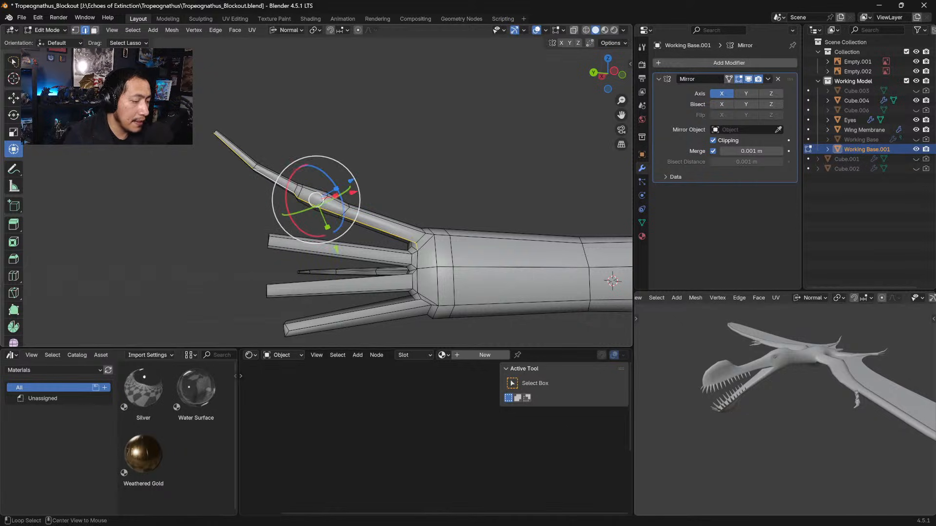
alt+click(256, 166)
alt+click(255, 166)
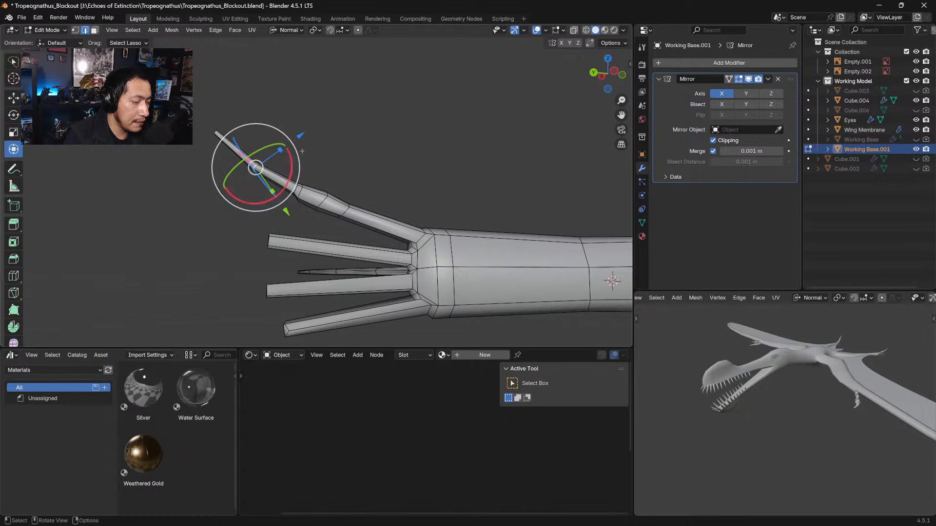
key(r)
key(g)
click(330, 145)
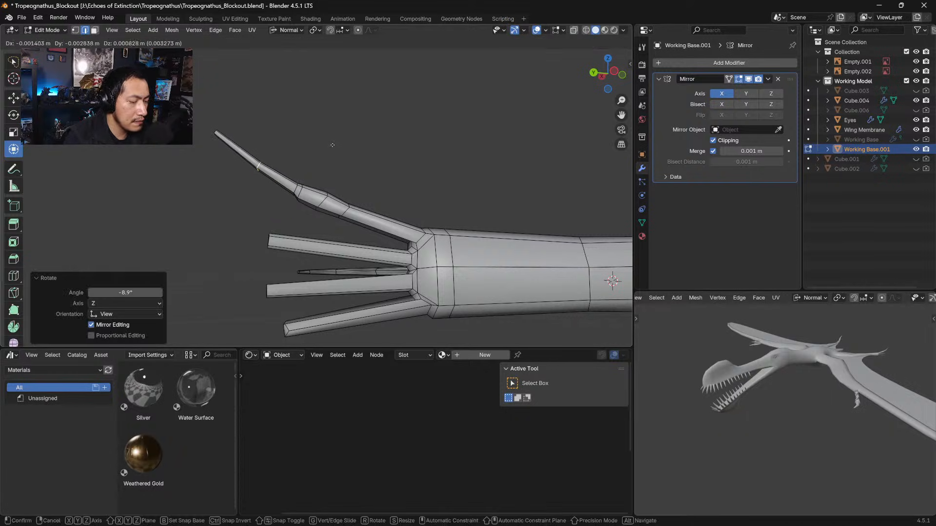
Thicken the uppermost toe by shifting its upper and lower lengthwise edges outward, moving the lower edge by -0.0021 m along normal Z
middle_drag(371, 202, 319, 207)
middle_drag(379, 123, 387, 192)
middle_drag(370, 201, 376, 180)
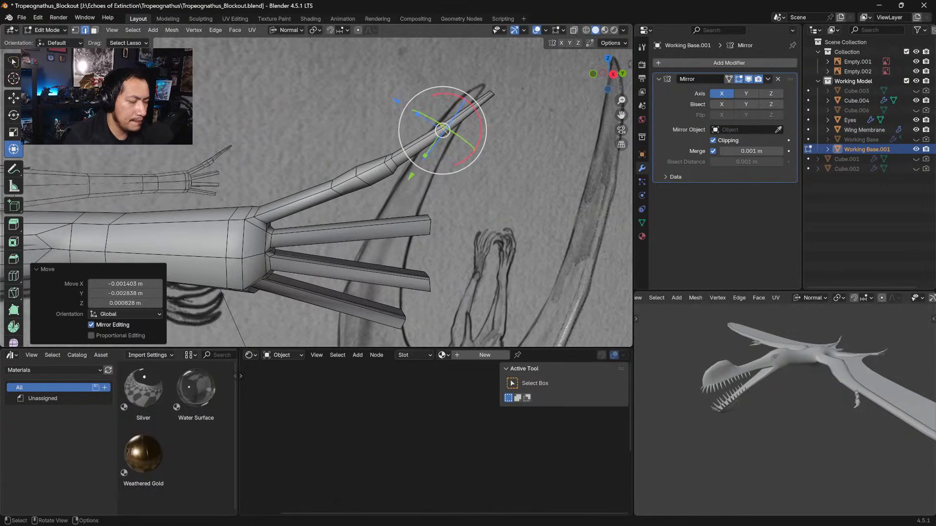
click(302, 194)
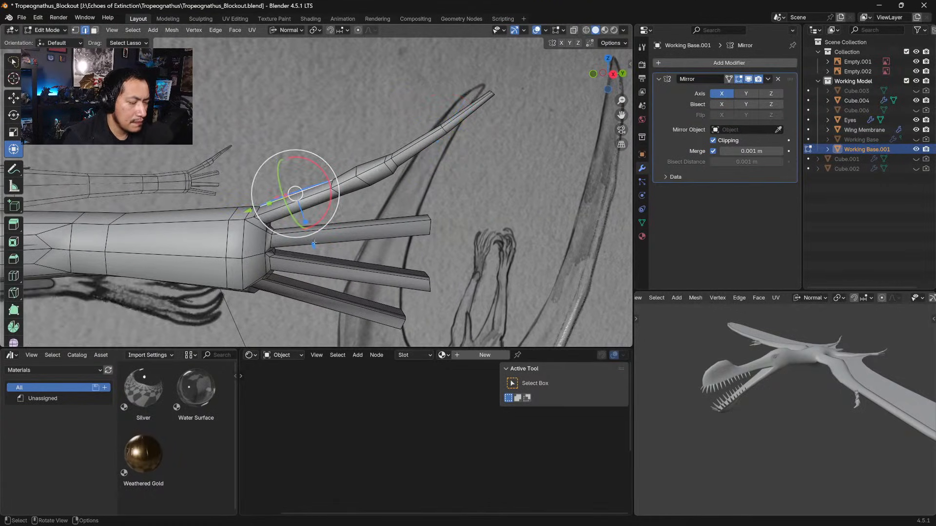
drag(315, 244, 313, 239)
click(346, 175)
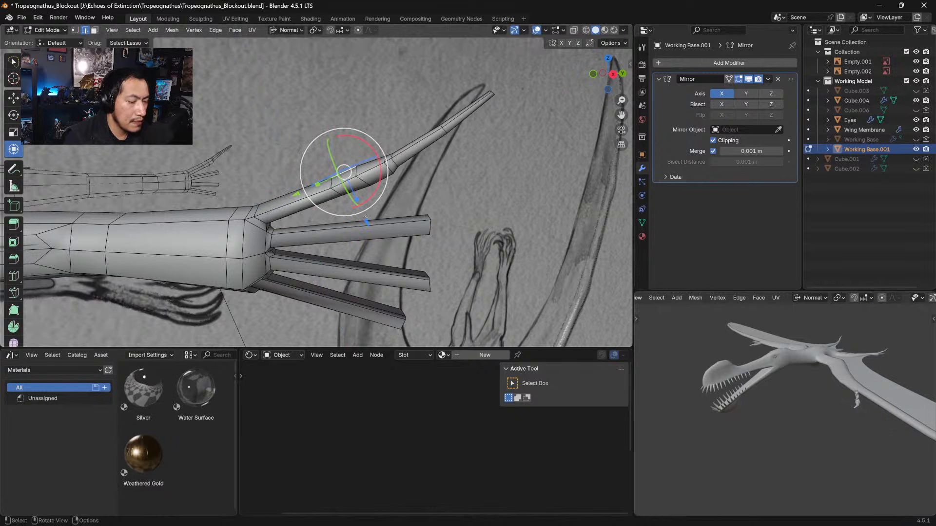
drag(372, 161, 369, 159)
click(370, 160)
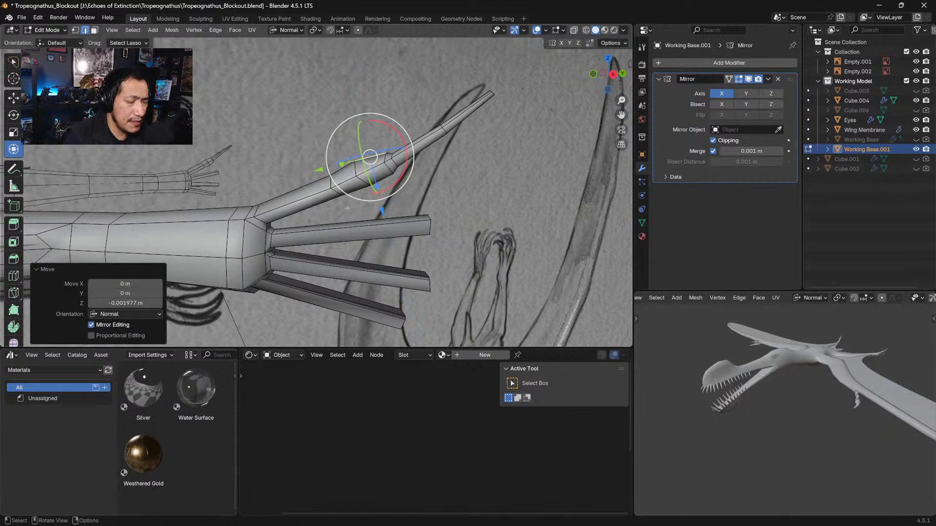
middle_drag(342, 168, 302, 155)
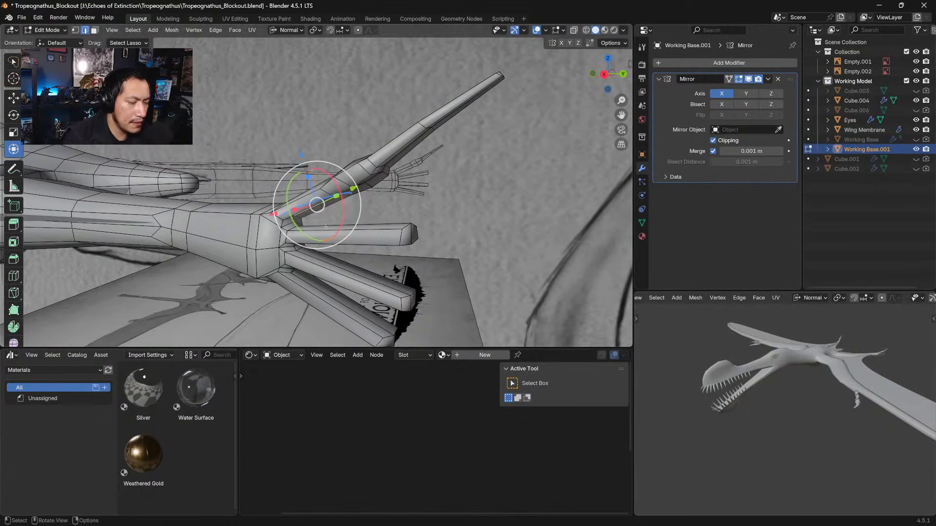
drag(303, 155, 303, 158)
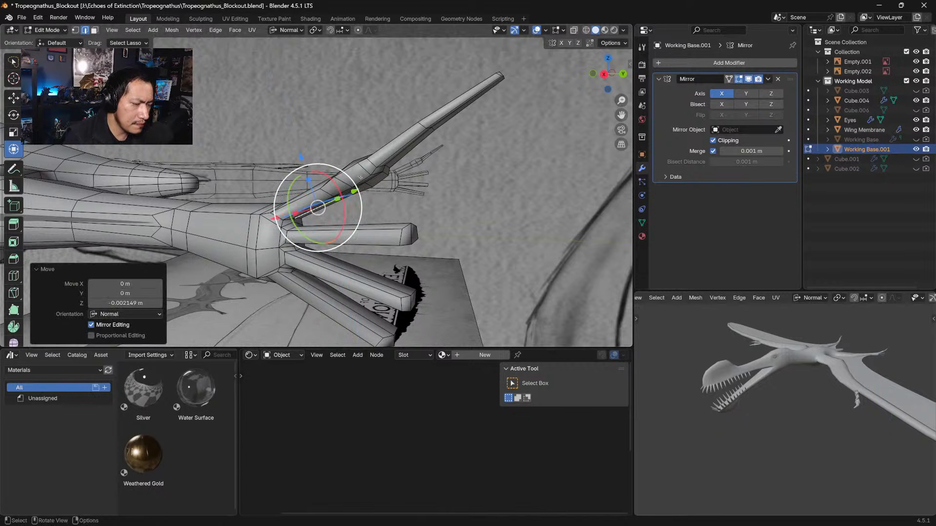
Thicken the uppermost toe's underside, moving the lower lengthwise edges beyond its outer knuckle by -0.0043 m in Z
middle_drag(373, 196, 370, 170)
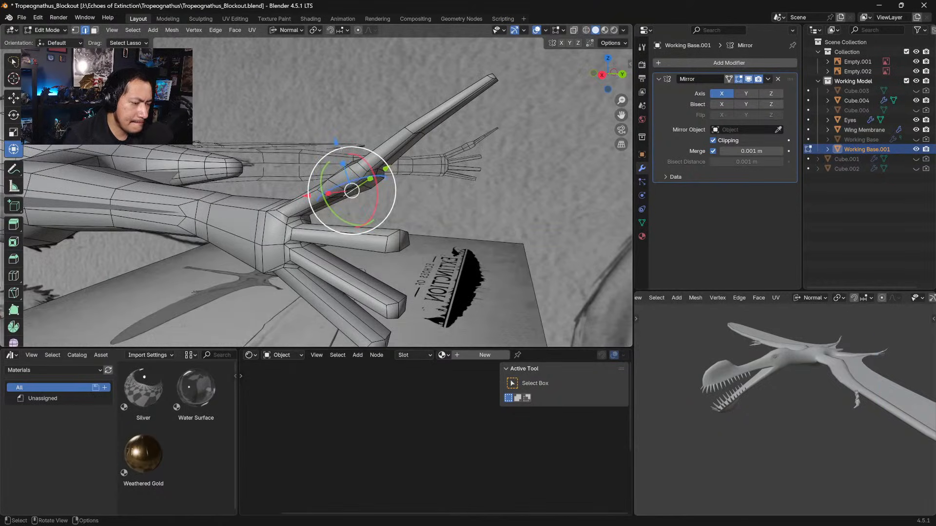
drag(337, 143, 349, 140)
click(367, 185)
click(393, 155)
shift+click(379, 175)
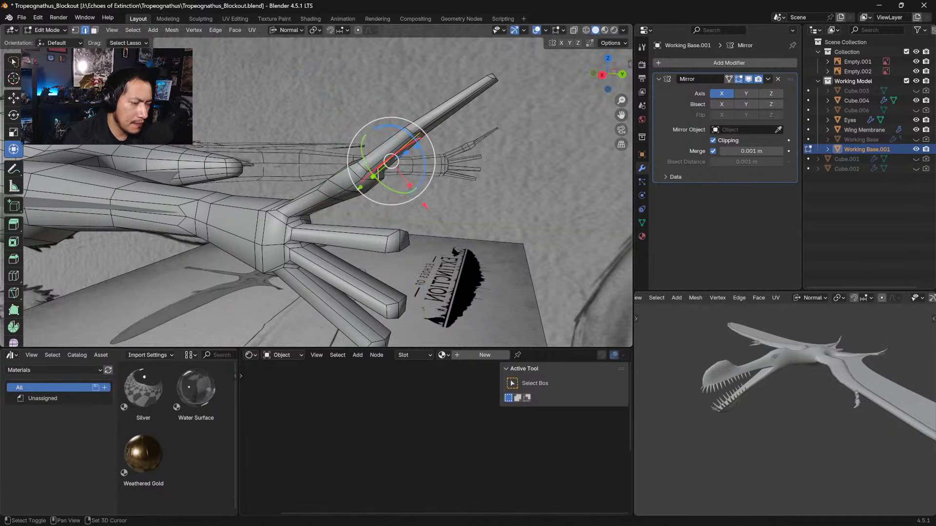
shift+click(418, 139)
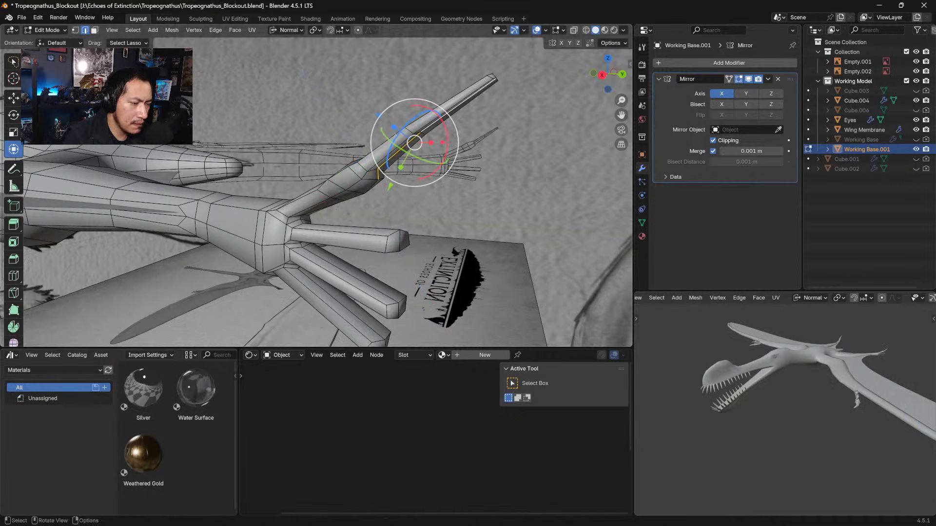
middle_drag(417, 145, 449, 144)
key(g)
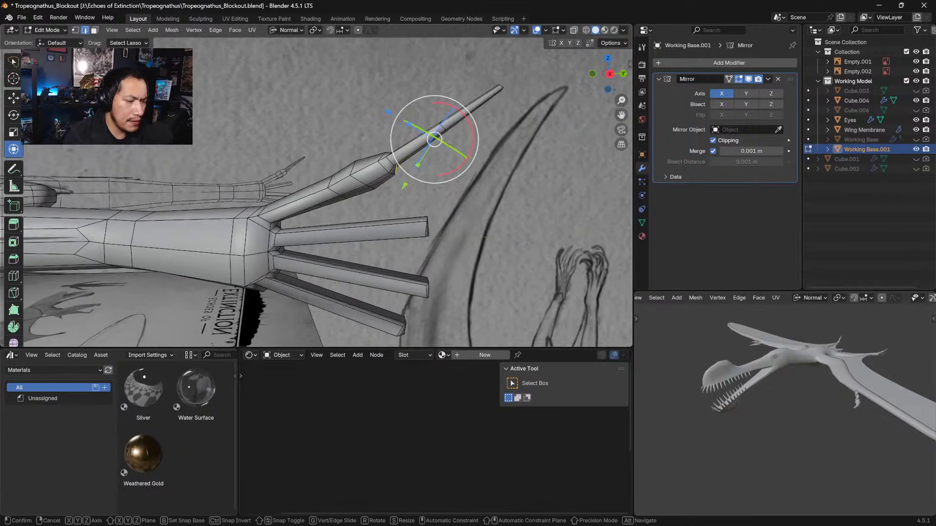
click(446, 148)
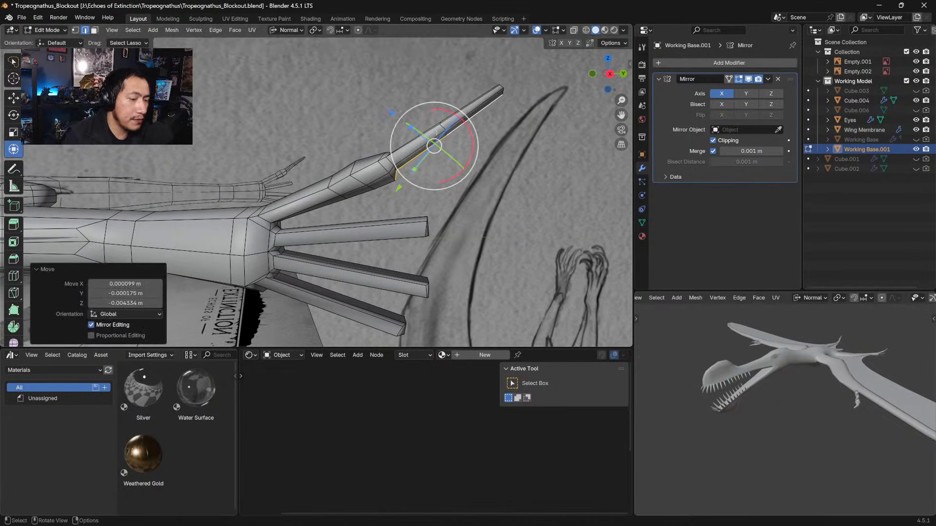
Select the edge path running from the leg's upper side to the uppermost toe's knuckle and move it about -0.0035 m along normal Z
mouse_move(437, 132)
middle_down()
mouse_move(340, 178)
mouse_move(364, 149)
mouse_move(336, 162)
middle_up()
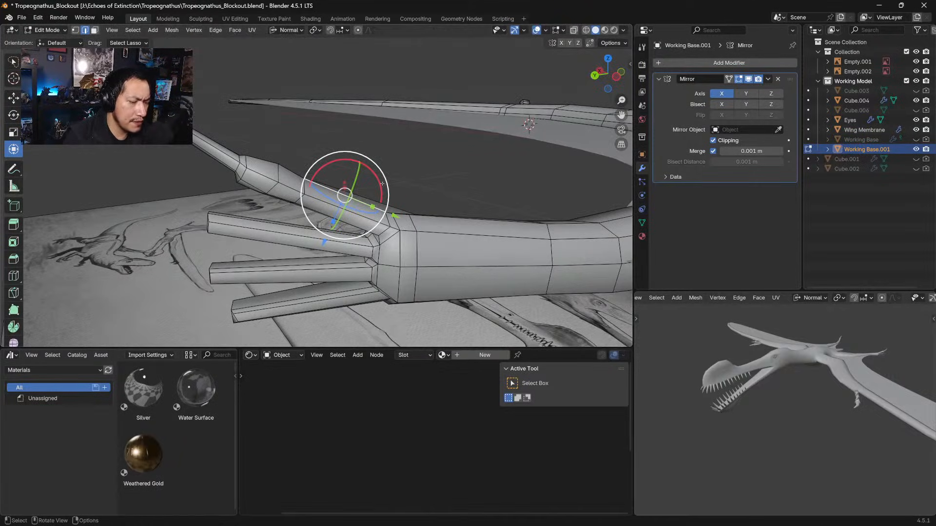
click(566, 223)
middle_drag(565, 223, 547, 242)
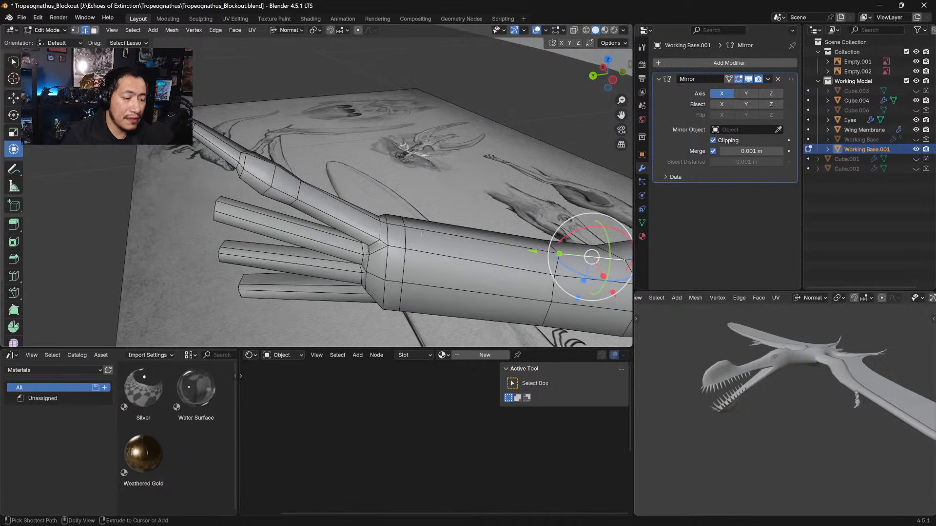
ctrl+click(492, 241)
ctrl+click(278, 173)
middle_drag(279, 173, 397, 215)
key(g)
key(z)
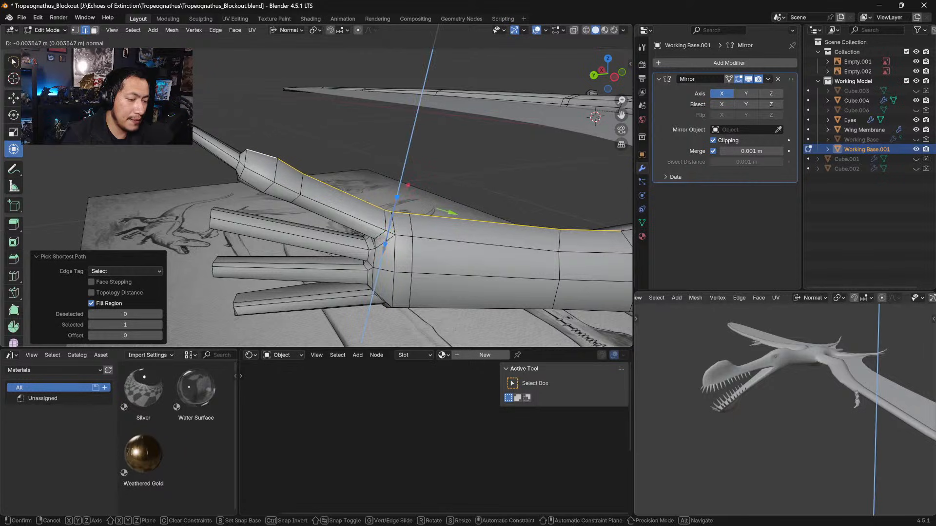
click(306, 189)
Shift the far-side edges of the uppermost toe's outer segment and claw, moving the claw edge by -0.0009 m along normal Z
click(243, 154)
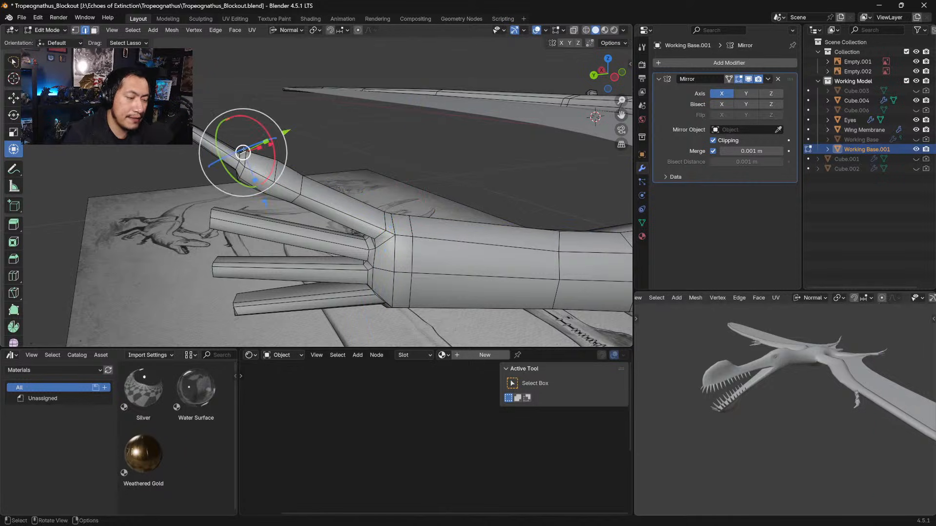
middle_drag(244, 155, 314, 154)
key(g)
click(245, 145)
click(233, 139)
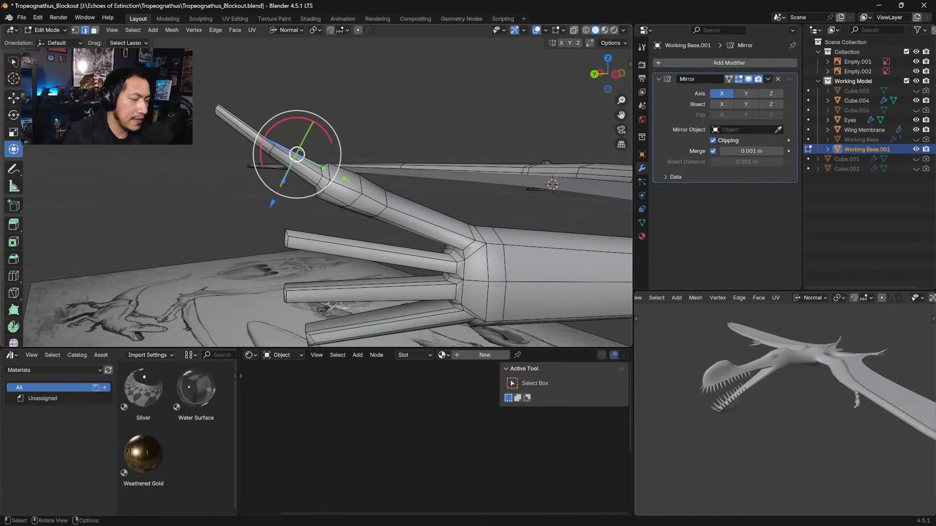
drag(304, 148, 296, 150)
click(250, 123)
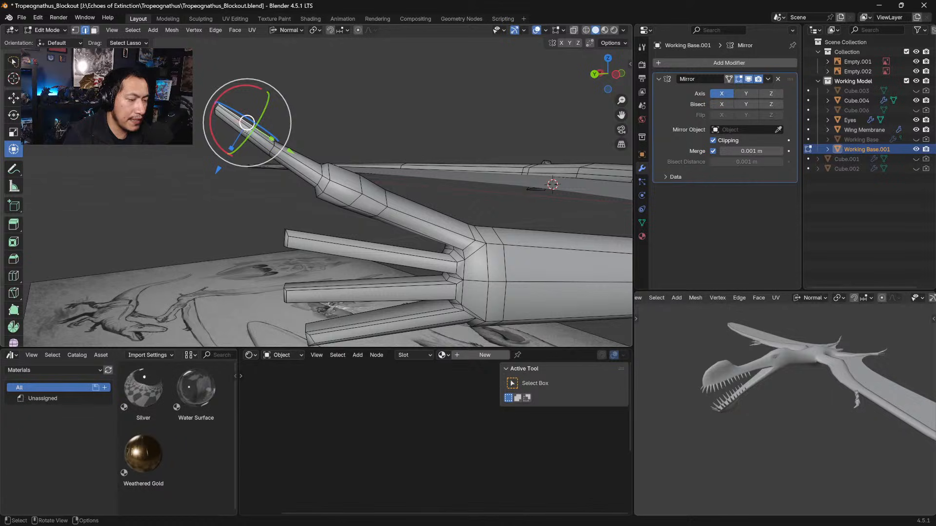
drag(219, 169, 222, 167)
Scale the selected lengthwise edge of the uppermost toe's claw to about 0.78
middle_drag(295, 183, 501, 150)
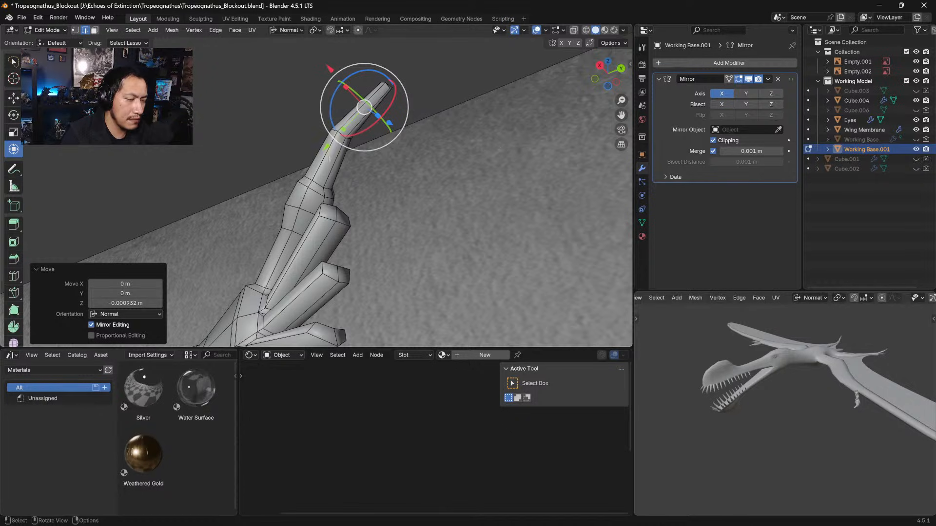
middle_drag(330, 159, 343, 157)
key(s)
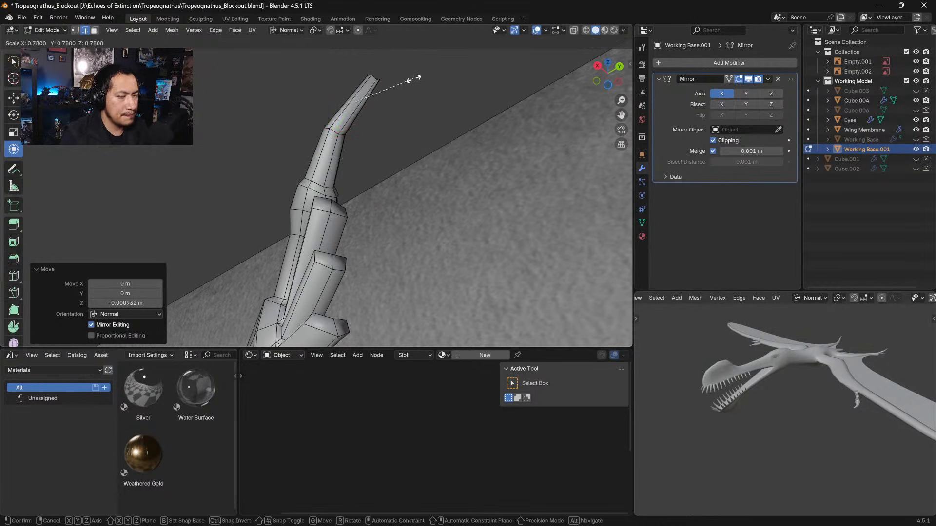
click(419, 77)
middle_drag(412, 85, 443, 138)
middle_drag(374, 188, 391, 203)
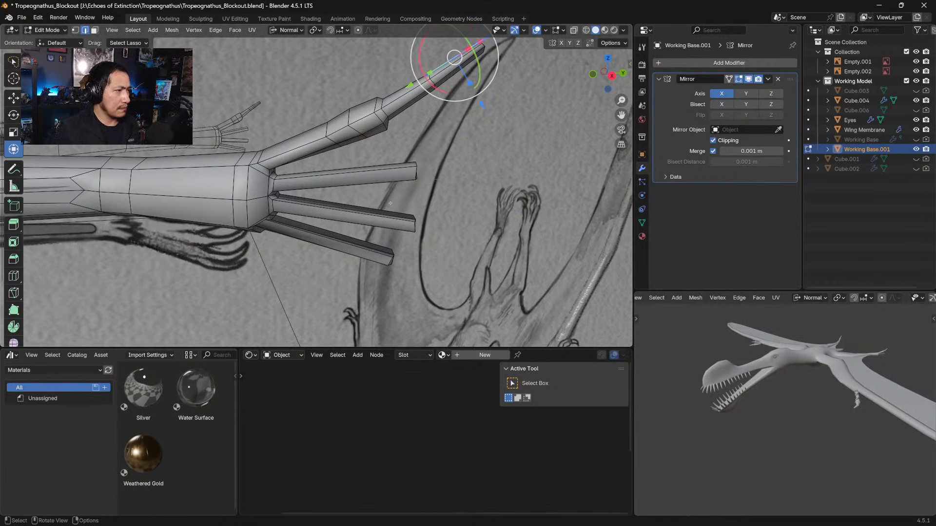
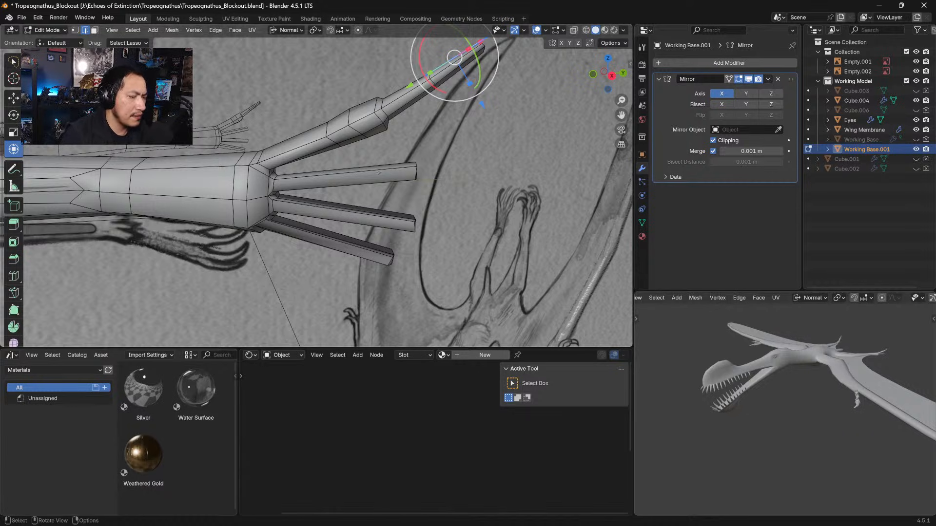
Enlarge the end face of the second toe from the top by a scale of 1.26
middle_drag(379, 173, 306, 203)
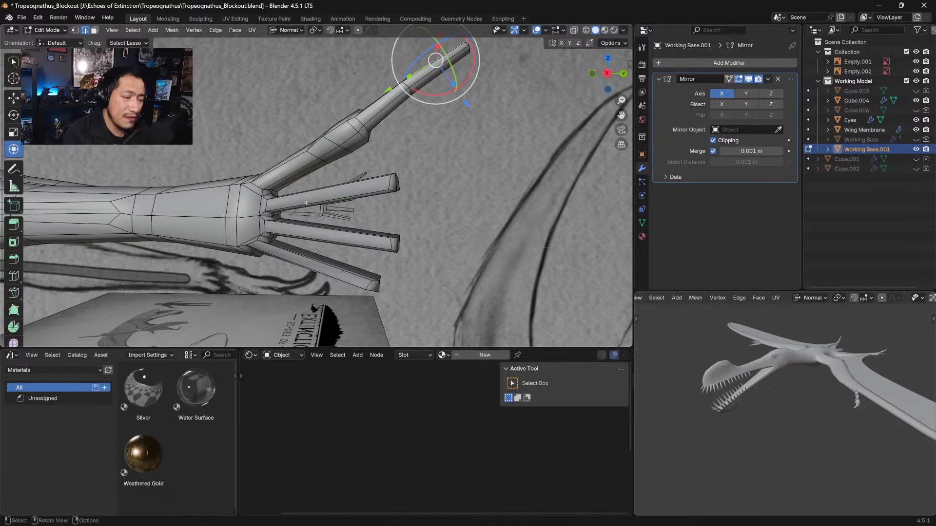
click(392, 186)
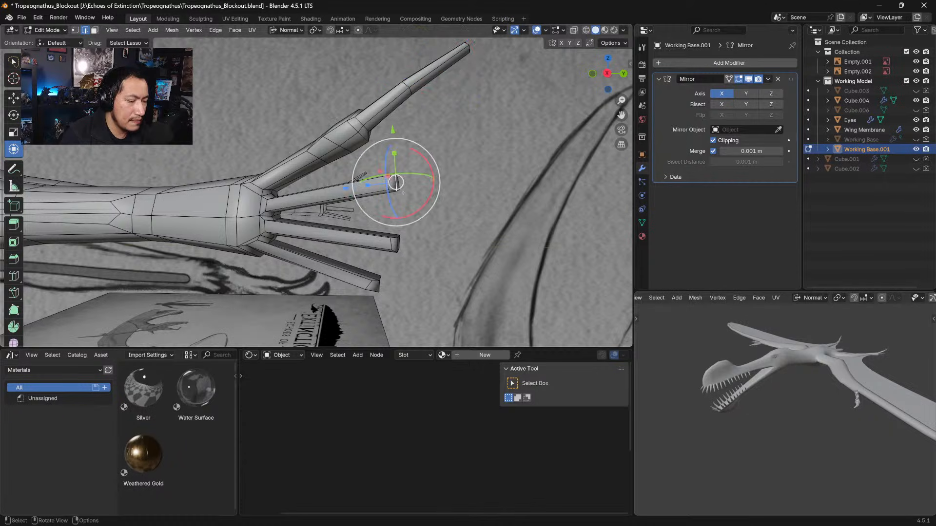
middle_drag(392, 185, 212, 91)
key(3)
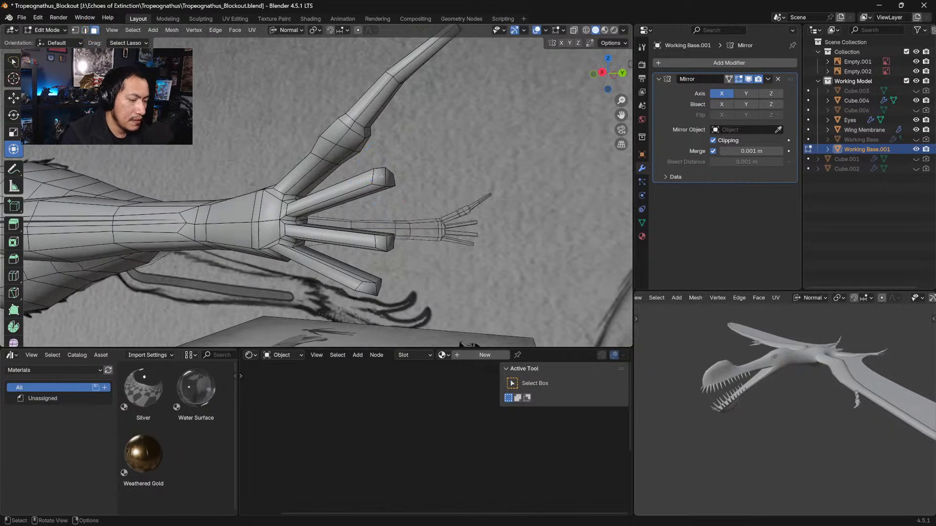
click(382, 176)
middle_drag(381, 176, 447, 180)
key(s)
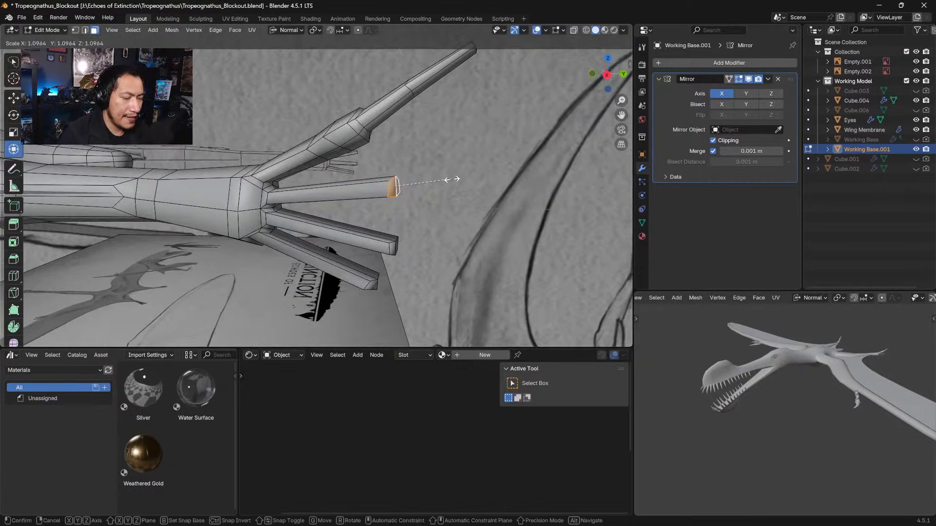
click(451, 165)
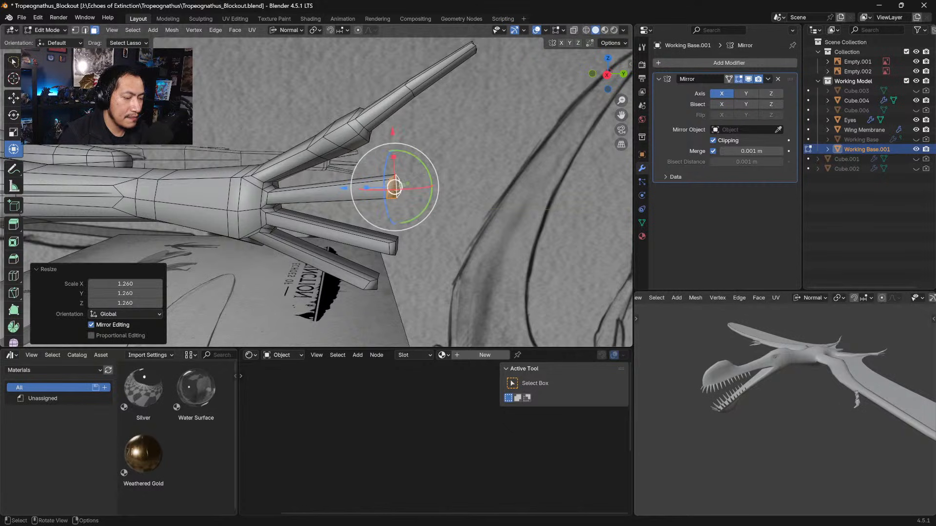
Scale the edge loop at the second toe's base by 1.12
click(85, 30)
alt+click(268, 198)
middle_drag(277, 189, 409, 222)
key(s)
click(394, 181)
Rotate the second toe's base loop by -8.43° in the view and reposition it by -0.0005, -0.0009 and 0.0008 m in X, Y and Z
middle_drag(290, 230, 319, 198)
key(g)
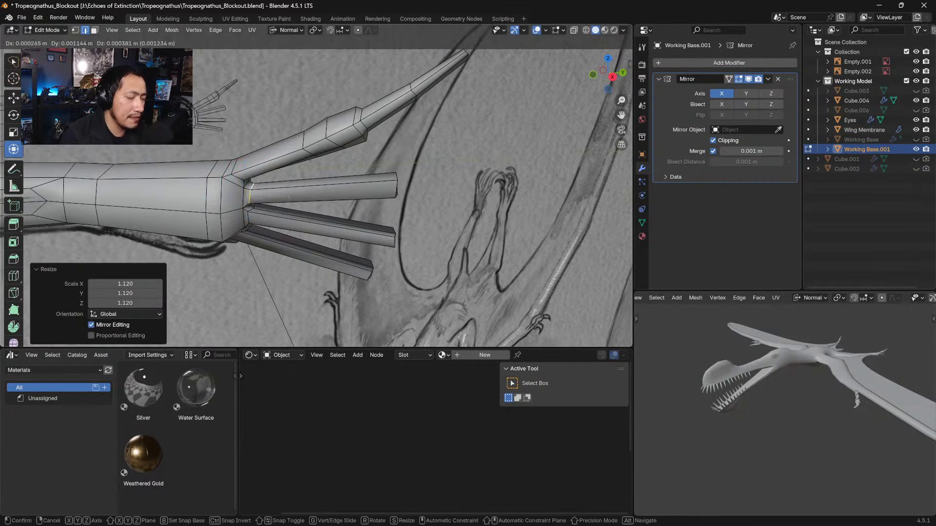
click(311, 202)
key(r)
click(306, 198)
key(g)
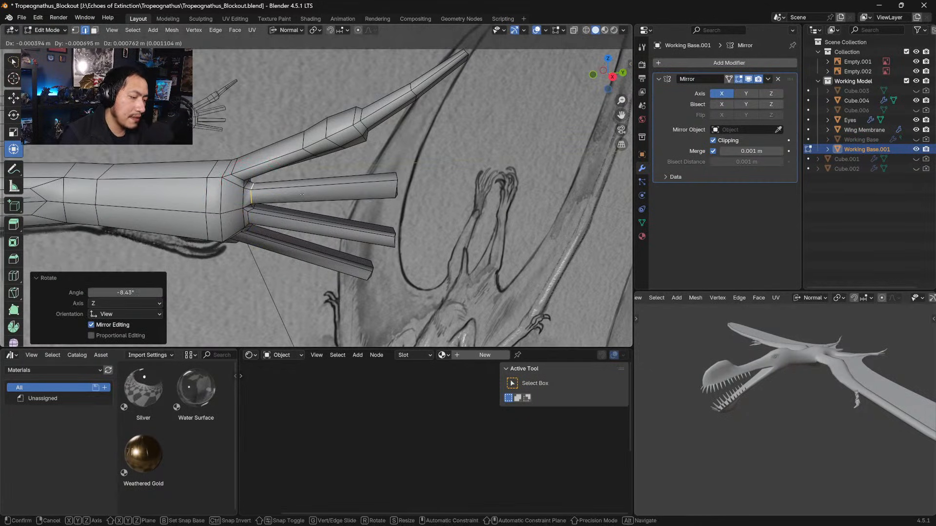
click(301, 195)
Inset the second toe's end face by about 0.0035 m
middle_drag(301, 195, 363, 197)
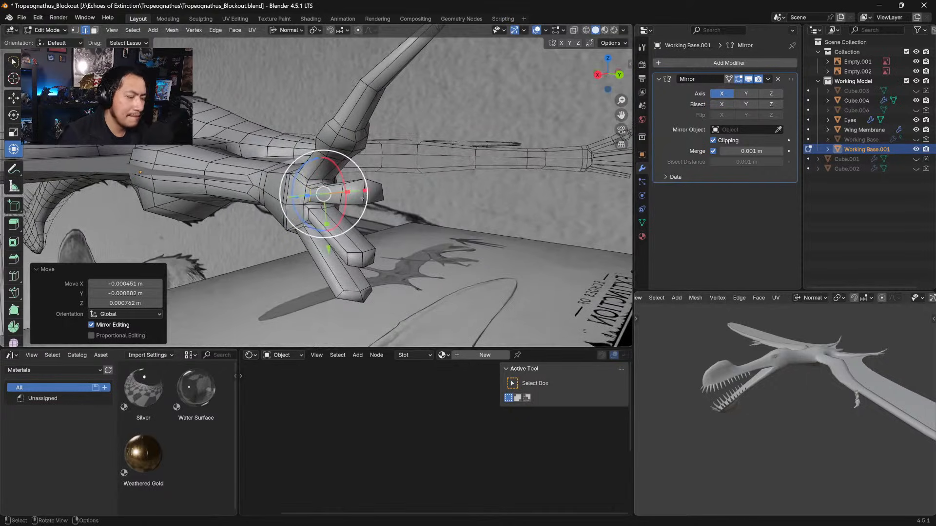
key(3)
click(356, 192)
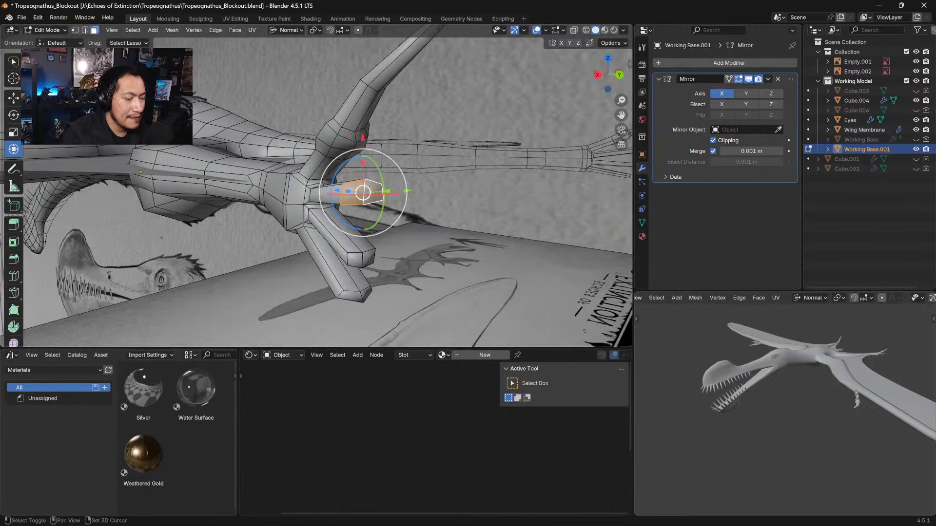
key(i)
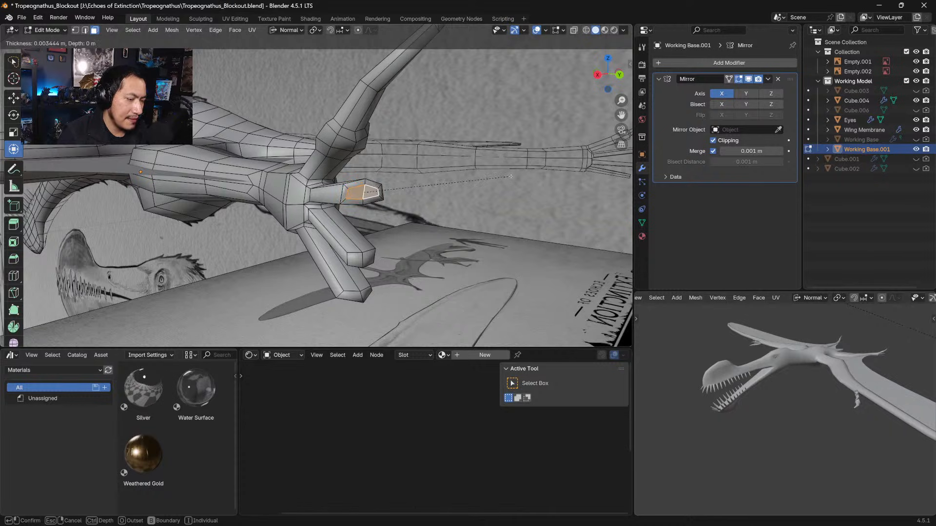
click(511, 176)
Extrude the inset face about 0.043 m into a claw, taper its tip to about half size, and move it 0.0127 m in Y
middle_drag(511, 176, 453, 240)
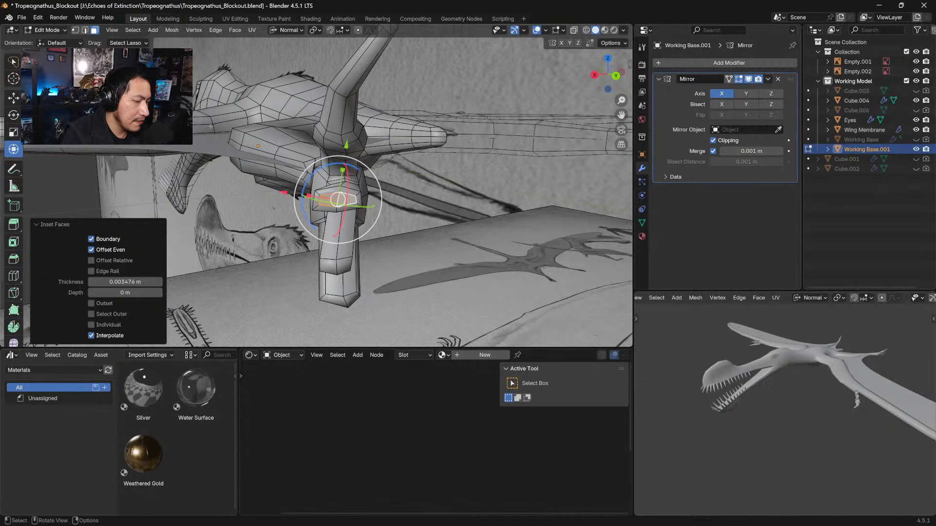
middle_drag(355, 193, 409, 241)
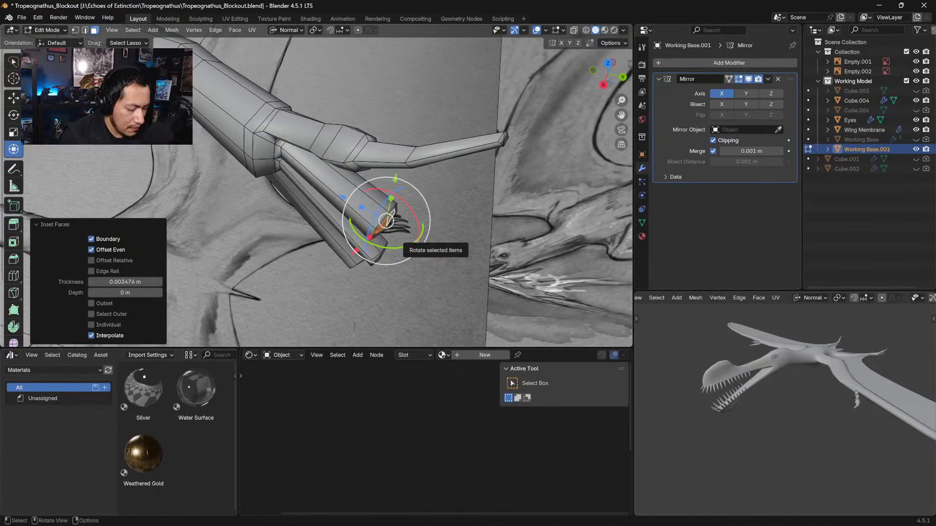
key(e)
click(475, 264)
key(s)
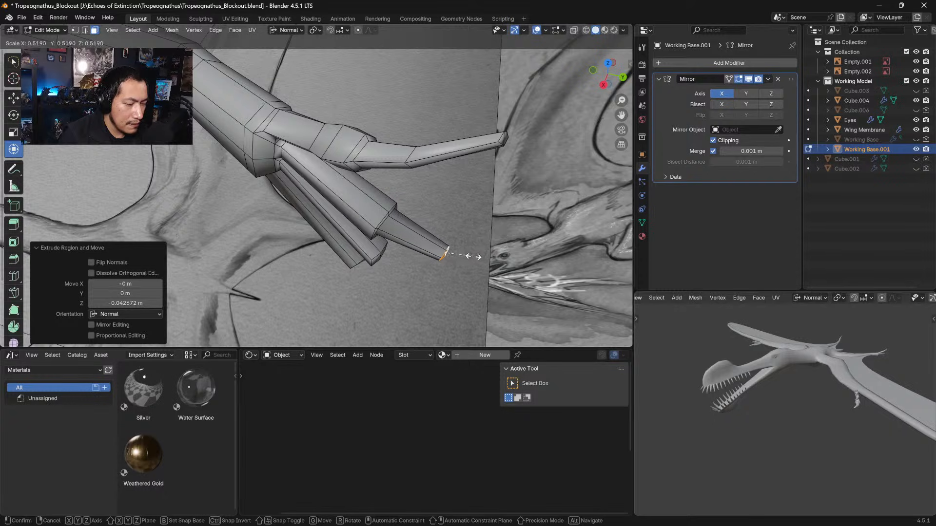
click(483, 260)
key(g)
click(484, 261)
middle_drag(484, 260, 465, 260)
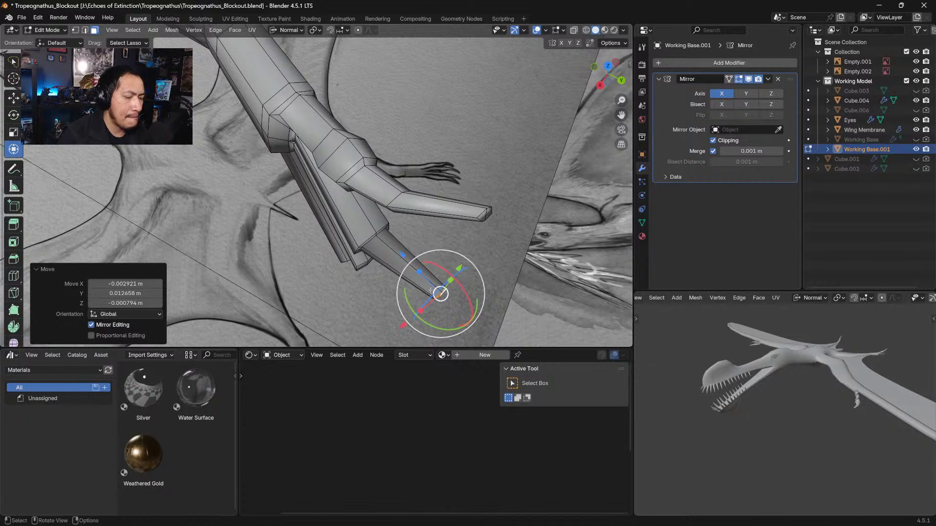
Add one edge loop around the second toe's claw at slide factor 0.095 and move it 0.0069 m in X to curve the claw
middle_drag(414, 264, 370, 276)
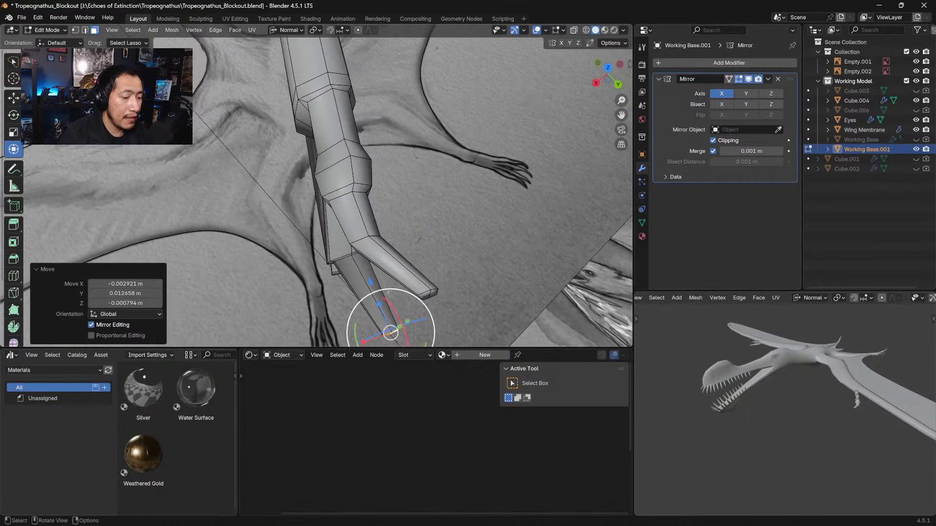
click(364, 276)
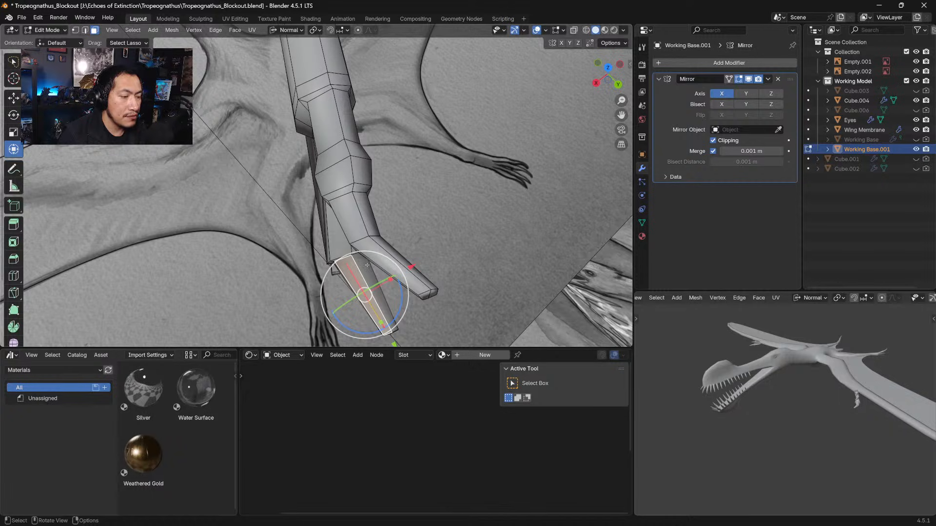
middle_drag(375, 276, 380, 266)
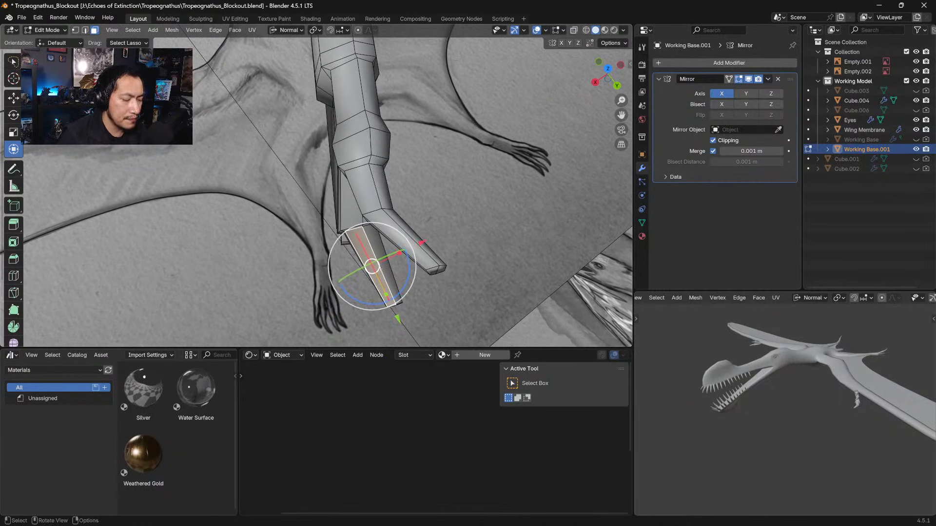
key(ctrl+r)
click(380, 266)
click(383, 264)
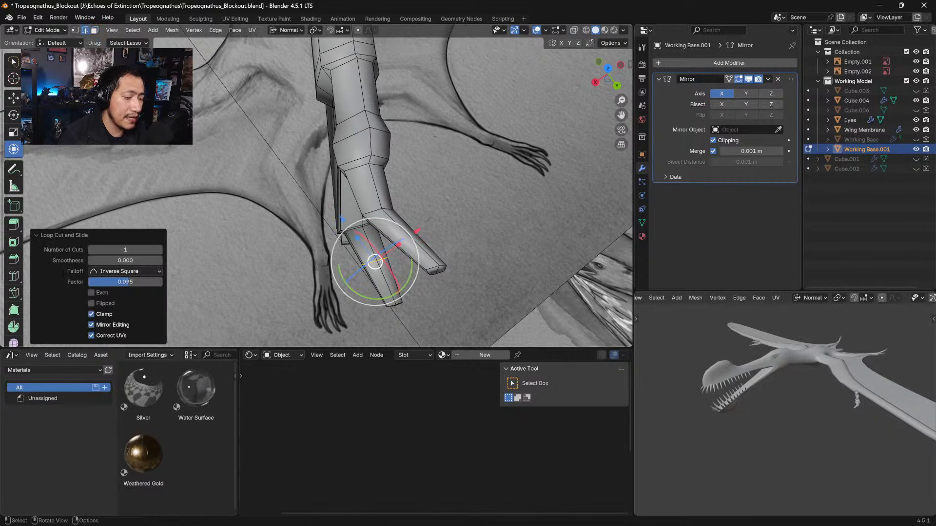
key(g)
click(373, 266)
middle_drag(386, 294, 395, 246)
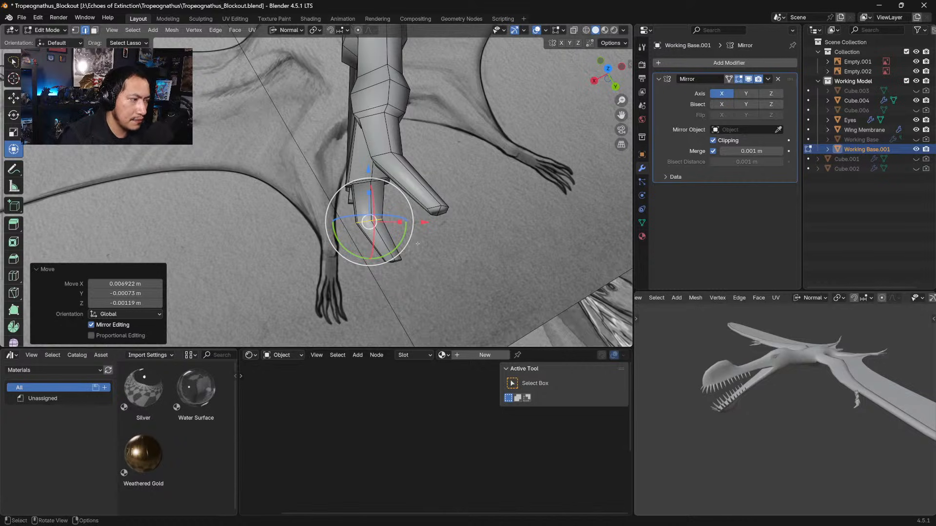
middle_drag(417, 228, 417, 200)
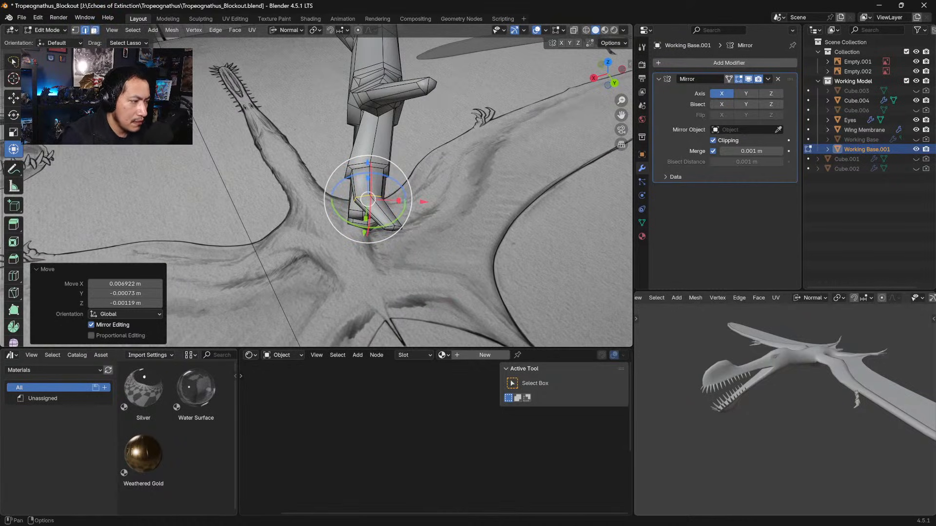
Move the end face of the second toe's claw tip about 0.0061 m in X and 0.0071 m in Y from the top view
click(95, 31)
middle_drag(389, 227, 388, 198)
click(390, 197)
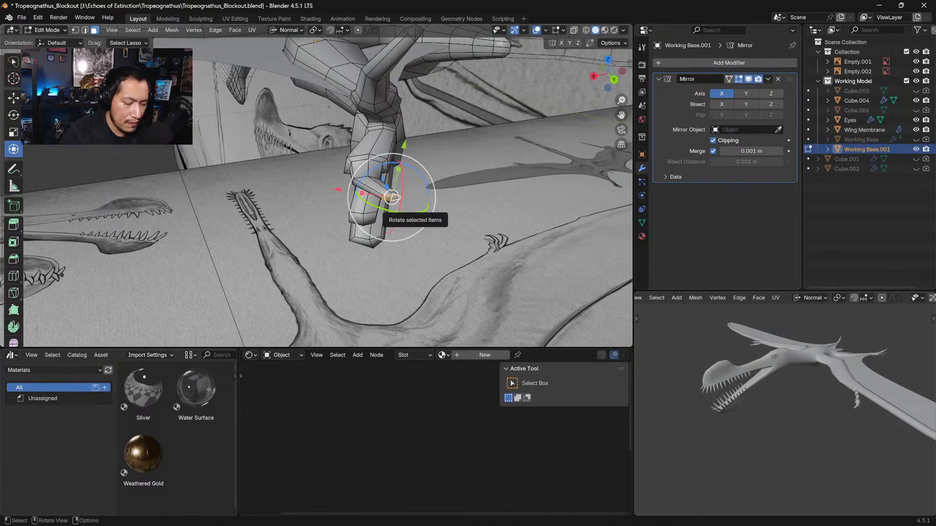
key(KP_7)
middle_drag(397, 129, 380, 124)
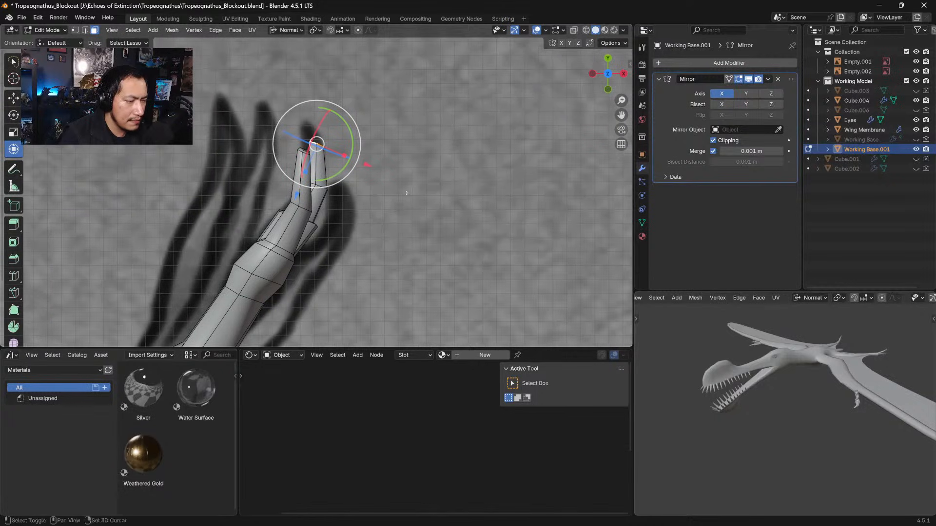
key(g)
click(382, 148)
key(s)
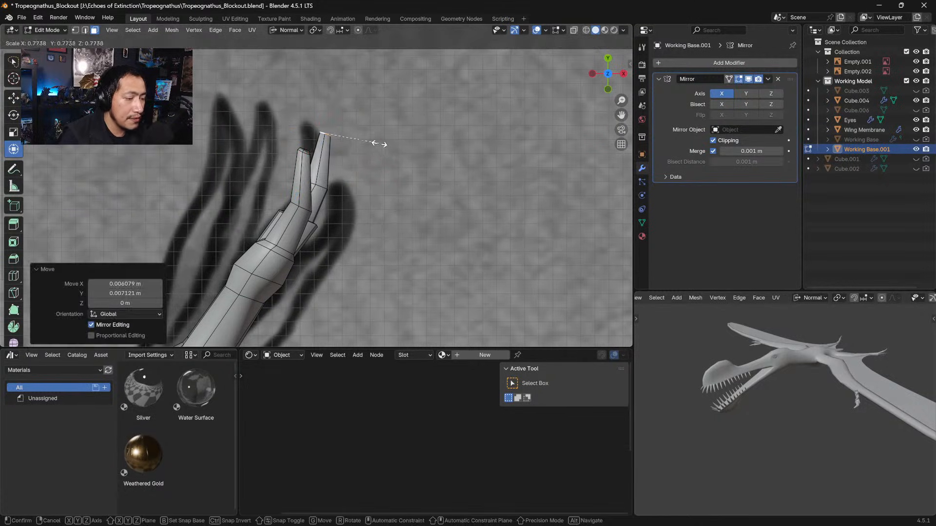
right_click(383, 145)
Nudge the claw tip face further by -0.0003 m in X and 0.0054 m in Y
key(g)
click(382, 130)
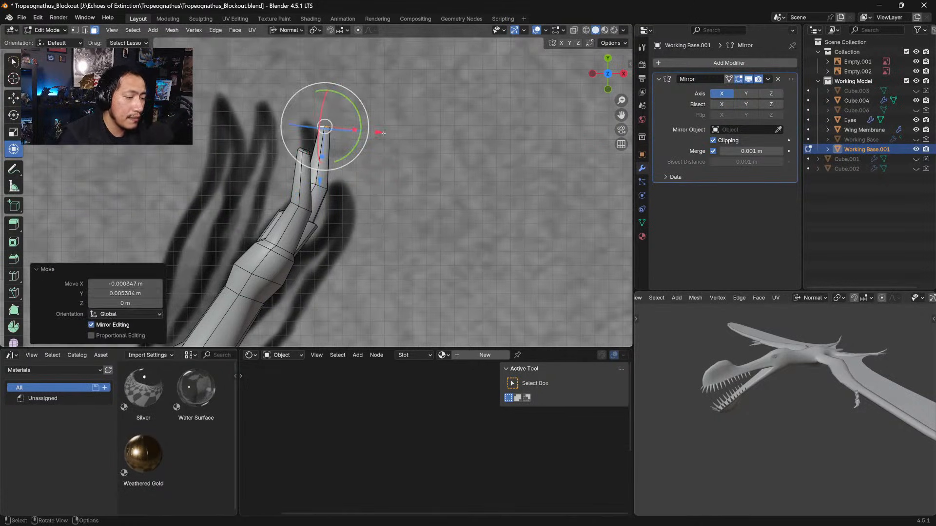
key(g)
right_click(379, 138)
Move the edge loop in the middle of the second toe's claw 0.0017 m in X and 0.0054 m in Y, and scale it to about 0.89
alt+click(349, 183)
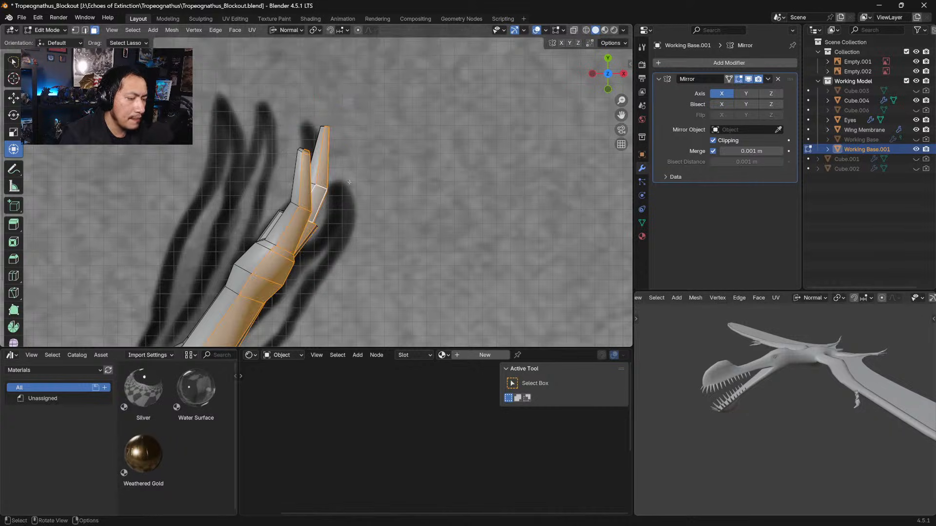
alt+click(323, 178)
click(85, 31)
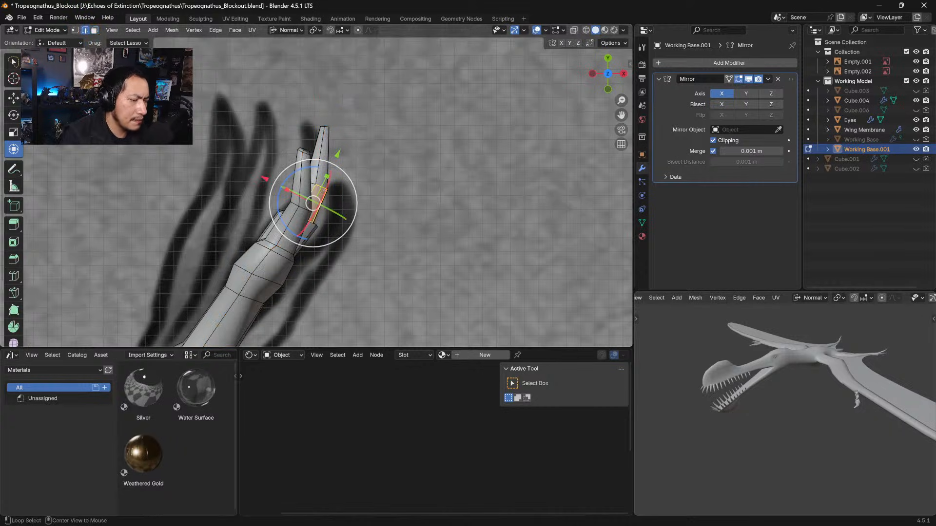
alt+click(322, 188)
alt+click(322, 188)
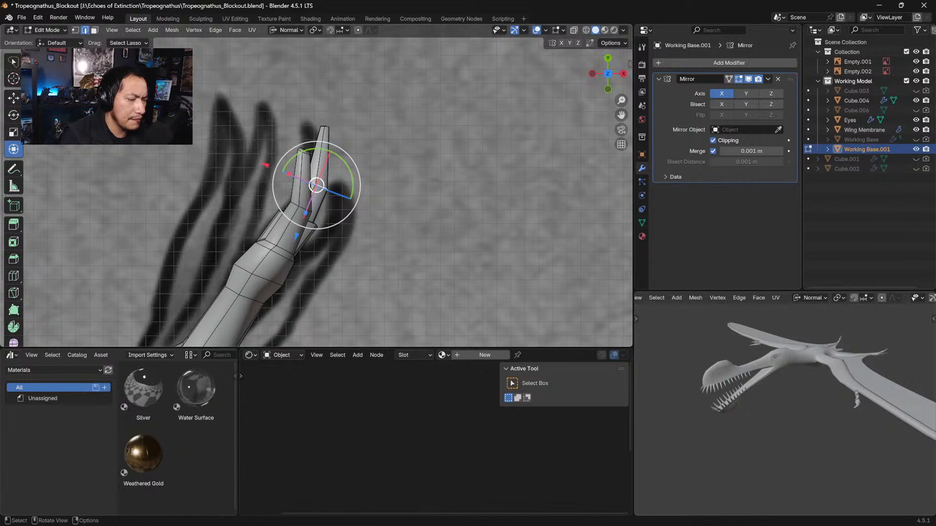
key(g)
click(324, 180)
key(s)
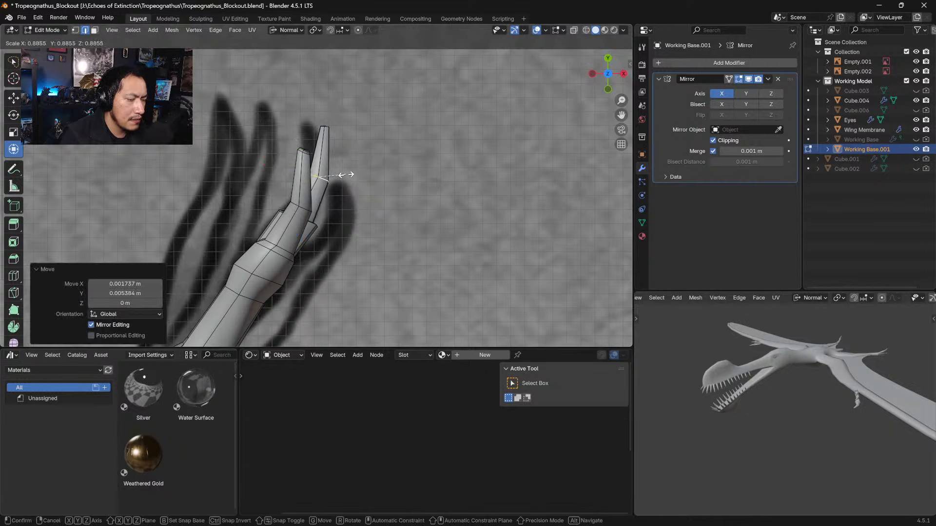
click(345, 174)
Rotate the claw's middle loop by -9.8° in the view, shrink it slightly, and move it 0.0009 m in X and 0.0017 m in Y
key(r)
click(345, 167)
key(s)
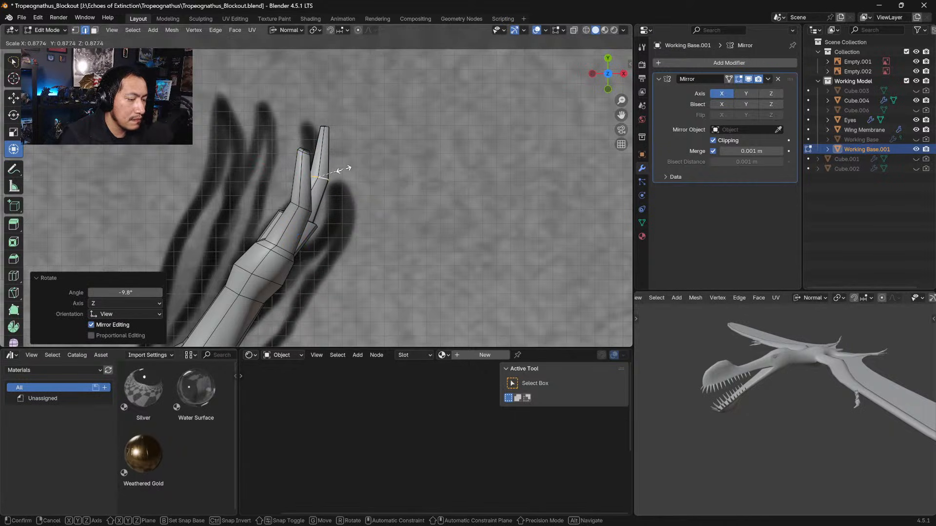
click(341, 169)
key(g)
click(338, 171)
Select the second toe's whole claw through the mesh, rotate it by -8.06° in the view, and move it 0.0007 m in Y and 0.0047 m in Z
middle_drag(339, 171, 285, 108)
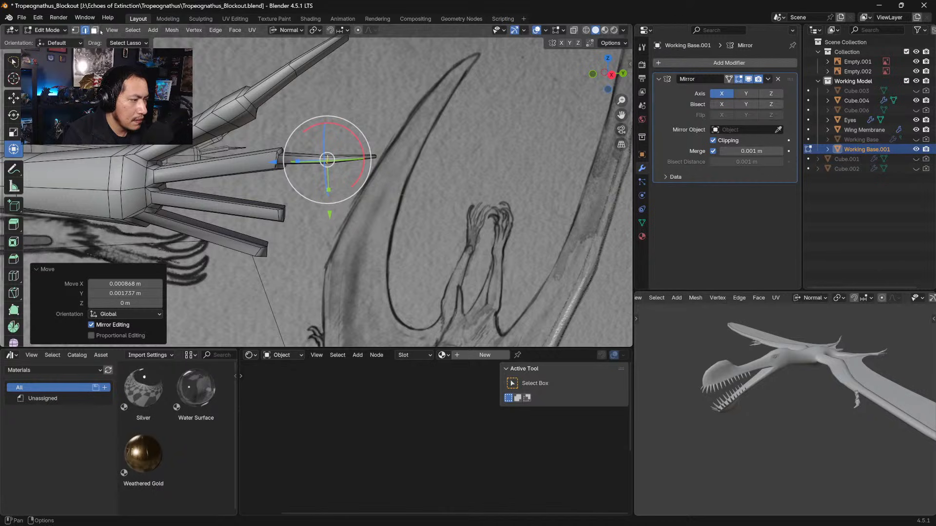
middle_drag(385, 147, 396, 130)
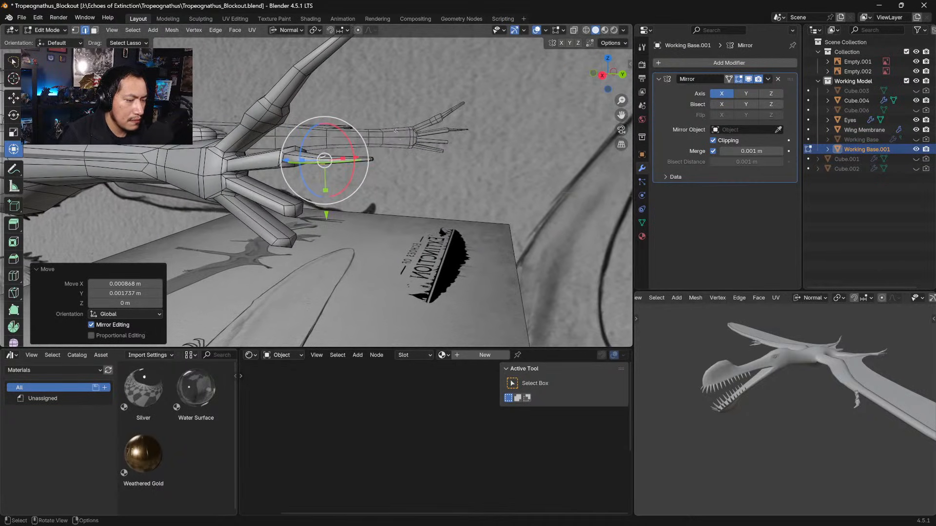
click(95, 29)
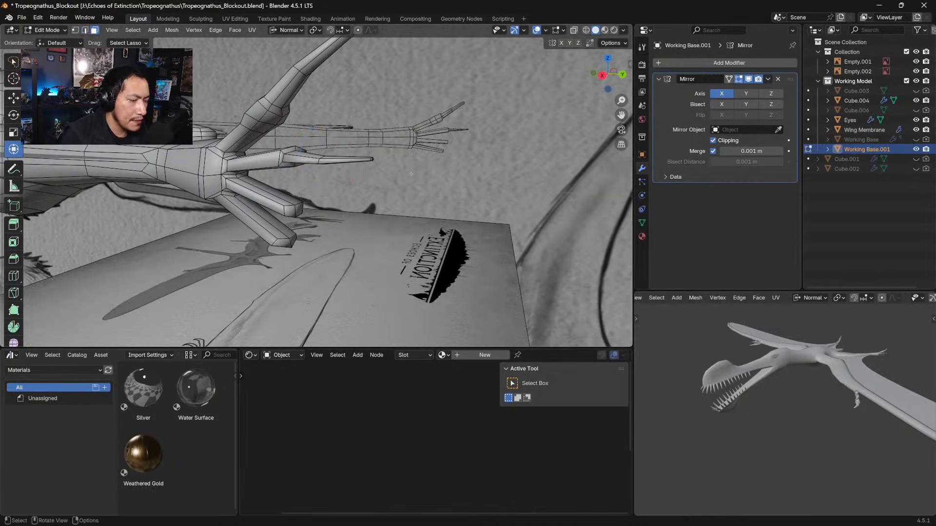
drag(409, 172, 354, 145)
drag(385, 193, 387, 191)
mouse_move(381, 187)
middle_down()
mouse_move(397, 182)
mouse_move(399, 169)
middle_up()
click(396, 182)
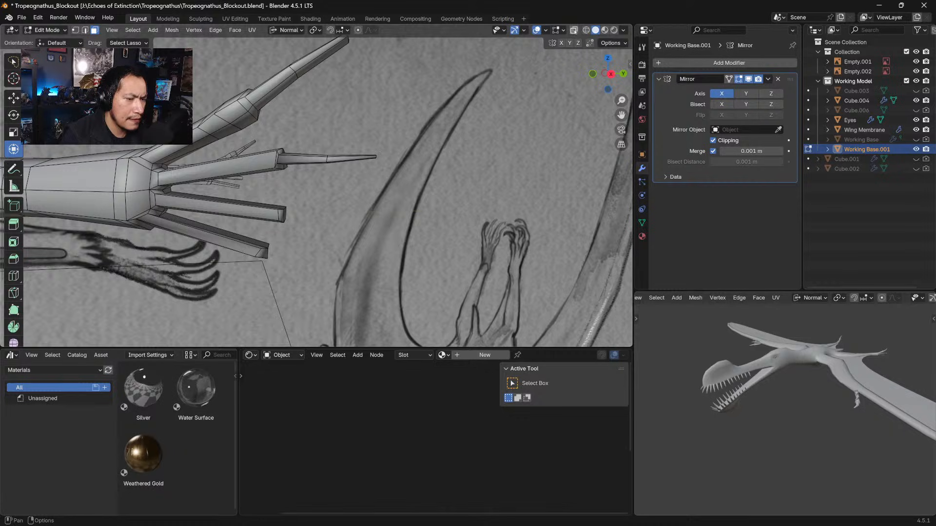
click(574, 30)
drag(408, 175, 330, 122)
drag(315, 193, 322, 196)
key(r)
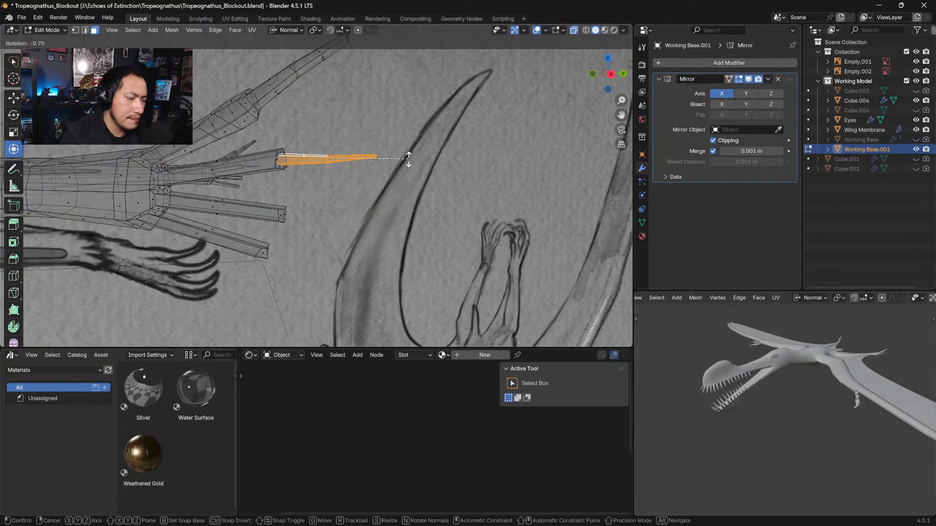
click(400, 149)
key(g)
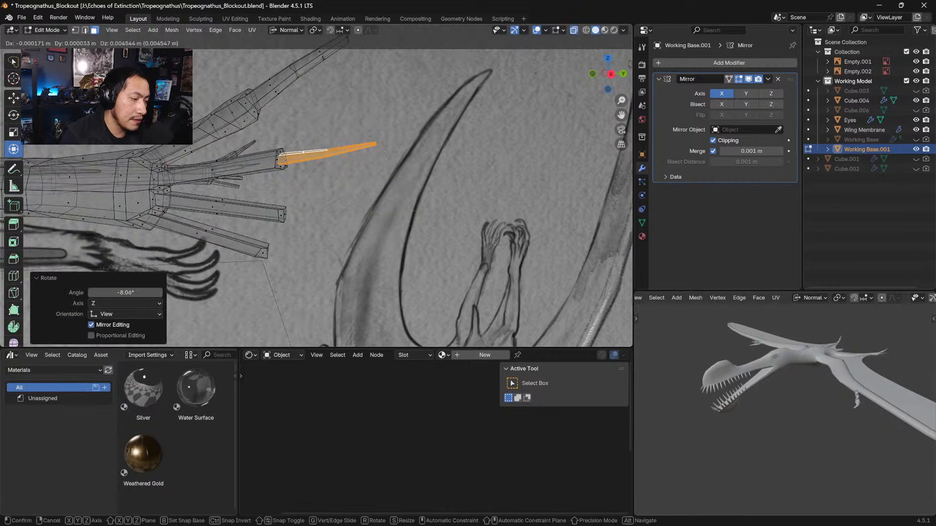
click(393, 158)
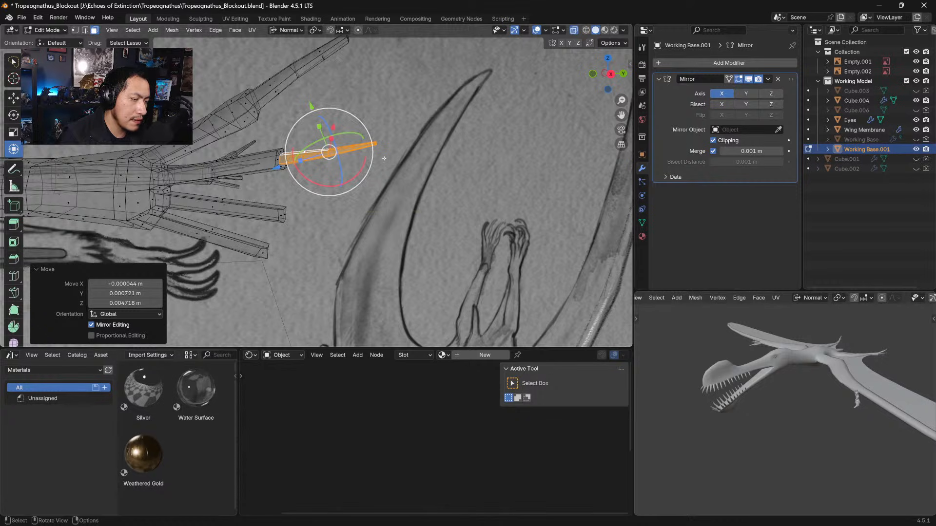
Select the second toe's claw together with its base and scale it down slightly
mouse_move(384, 159)
middle_down()
mouse_move(374, 186)
mouse_move(388, 179)
mouse_move(377, 190)
middle_up()
mouse_move(455, 183)
mouse_down()
mouse_move(421, 119)
mouse_move(326, 171)
mouse_move(332, 192)
mouse_up()
middle_drag(397, 168, 399, 157)
key(s)
click(375, 154)
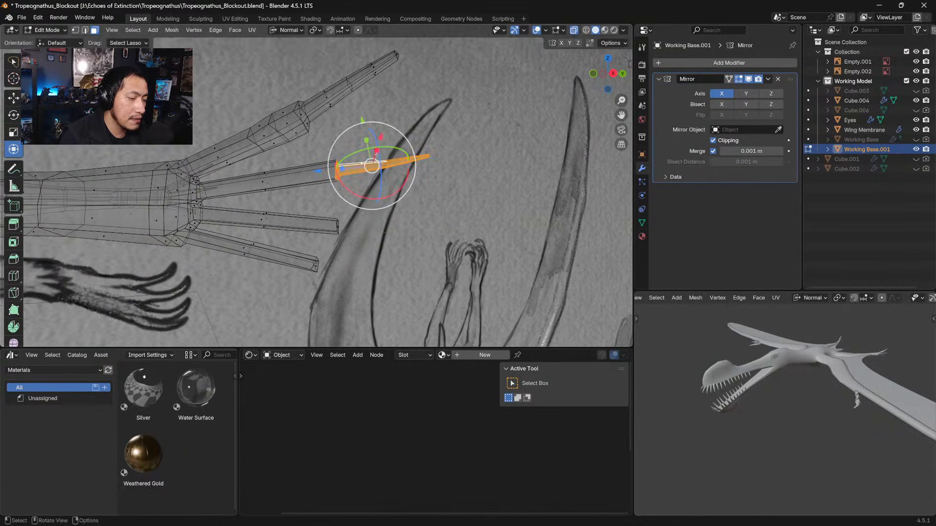
drag(367, 140, 365, 134)
key(ctrl+z)
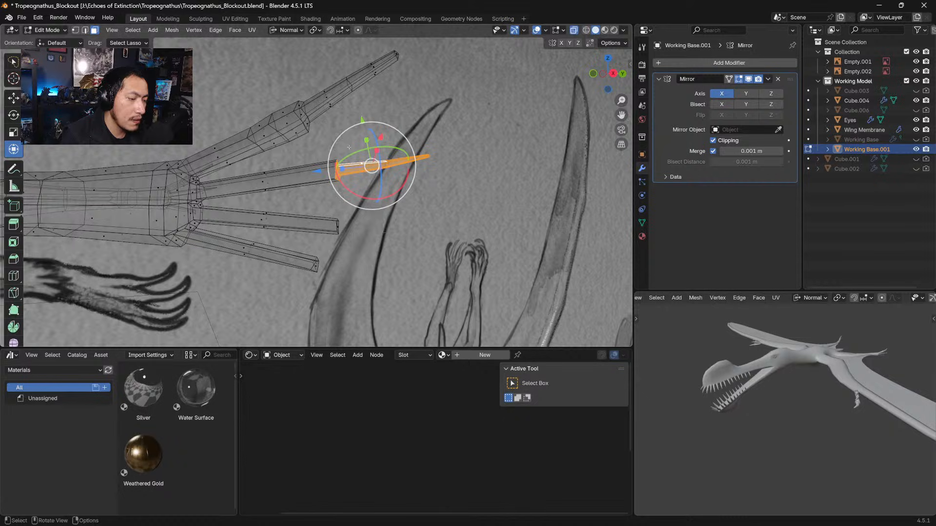
Add one edge loop around the middle of the second toe at slide factor 0.021 and scale it up slightly with X-ray off
click(268, 182)
key(ctrl+r)
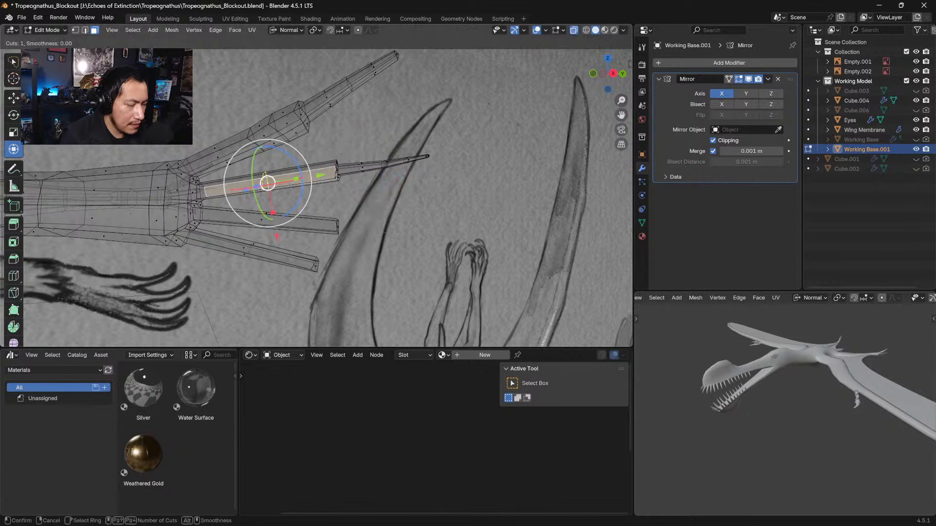
click(267, 183)
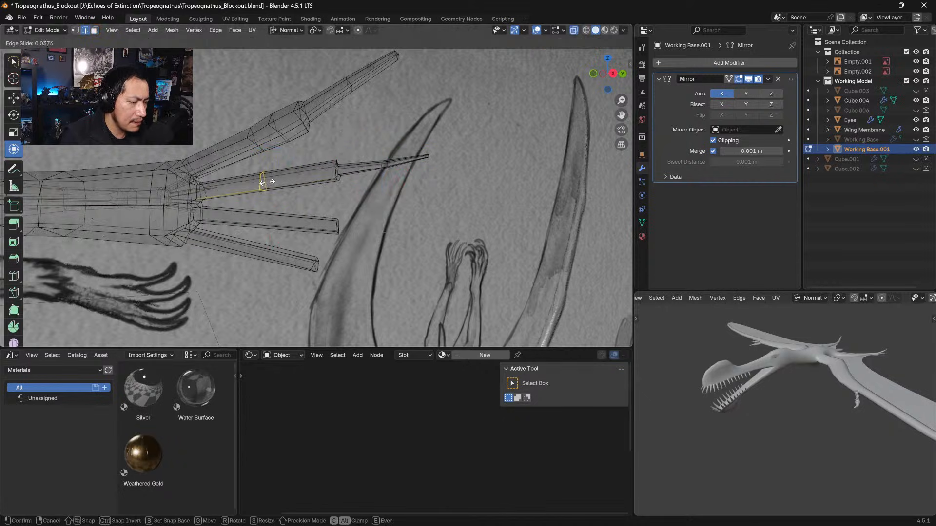
click(265, 182)
middle_drag(265, 183, 279, 201)
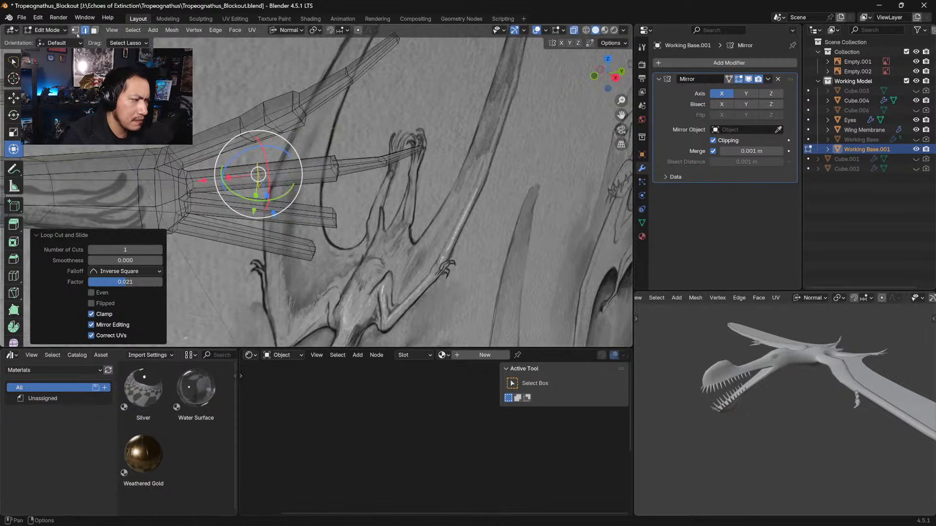
key(Tab)
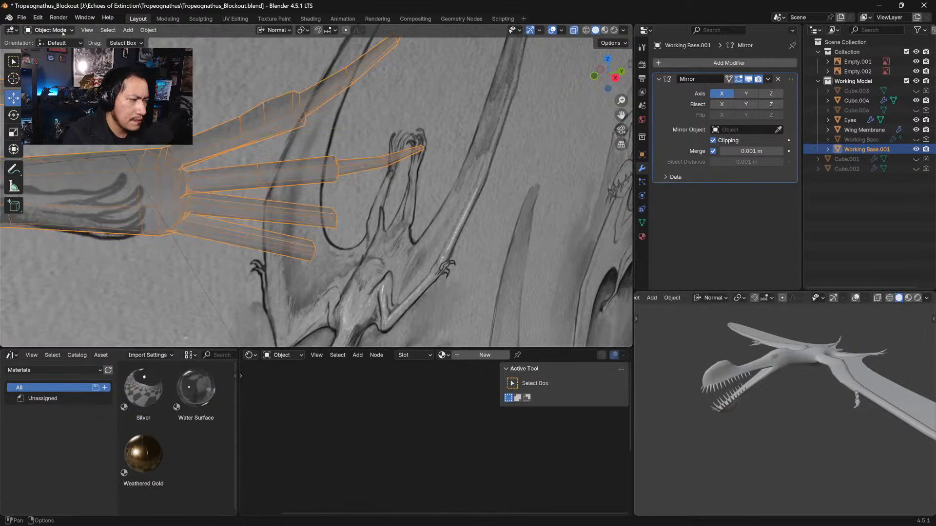
click(50, 31)
click(53, 51)
middle_drag(293, 187, 281, 186)
click(574, 30)
key(s)
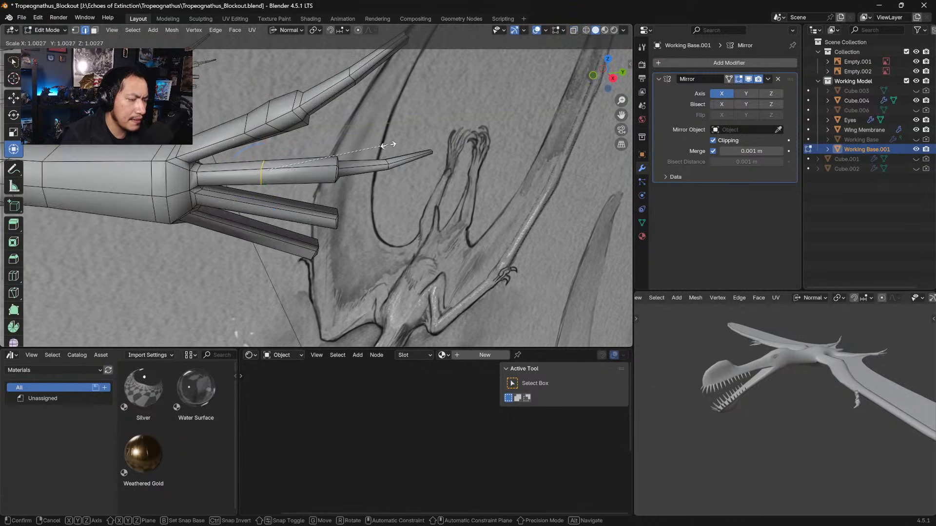
click(394, 138)
Add one edge loop on the front half of the second toe at slide factor 0.074 and scale it to 1.139
alt+click(331, 167)
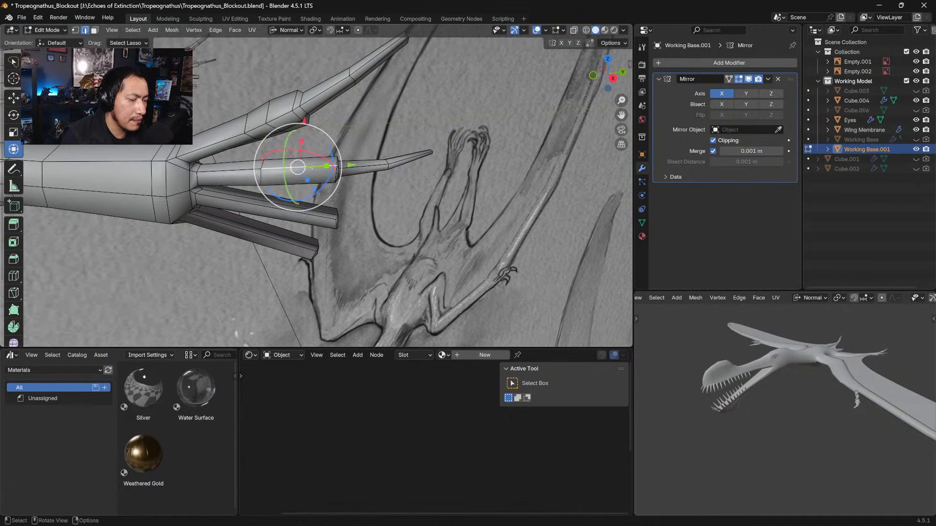
key(ctrl+r)
click(302, 164)
click(295, 164)
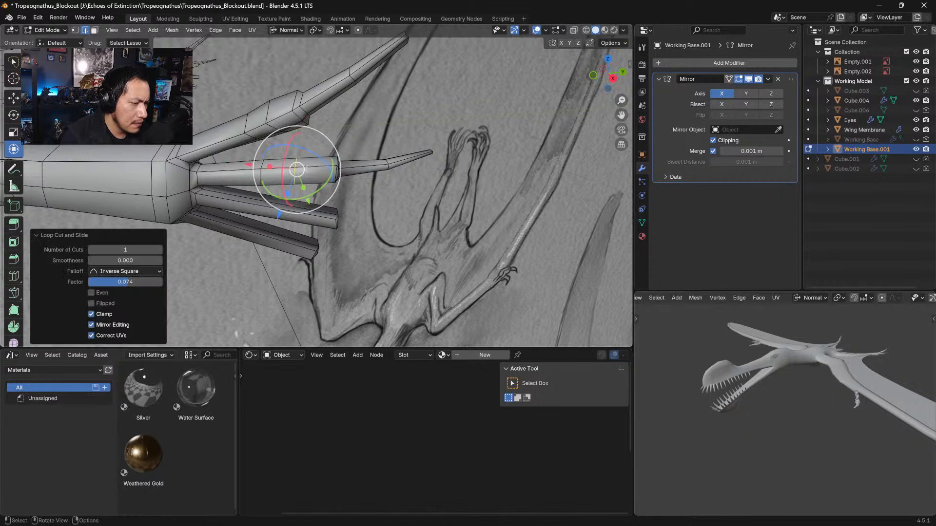
key(s)
click(348, 156)
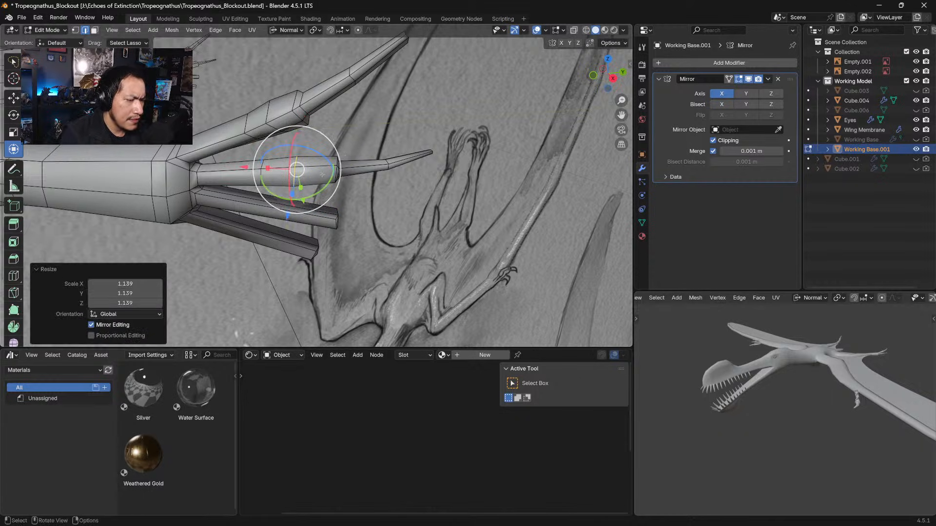
Slide the new front loop about 0.25 toward the toe's tip and scale it to 1.071
key(g)
key(g)
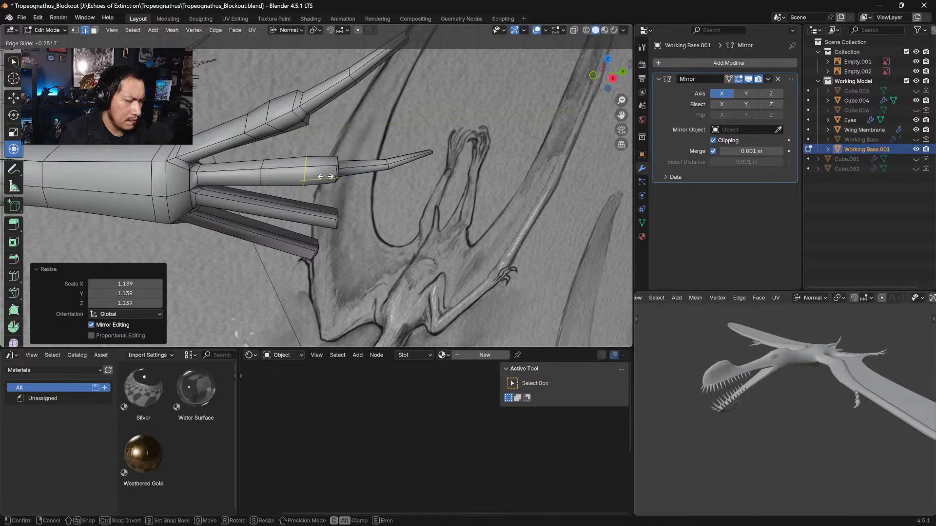
click(322, 176)
key(s)
click(359, 154)
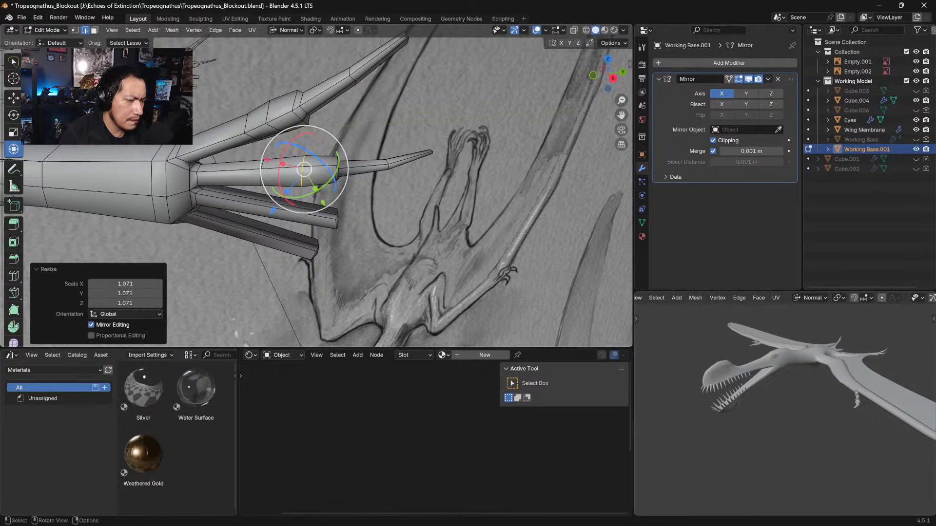
Try scaling the lengthwise edges near the second toe's tip
alt+click(325, 168)
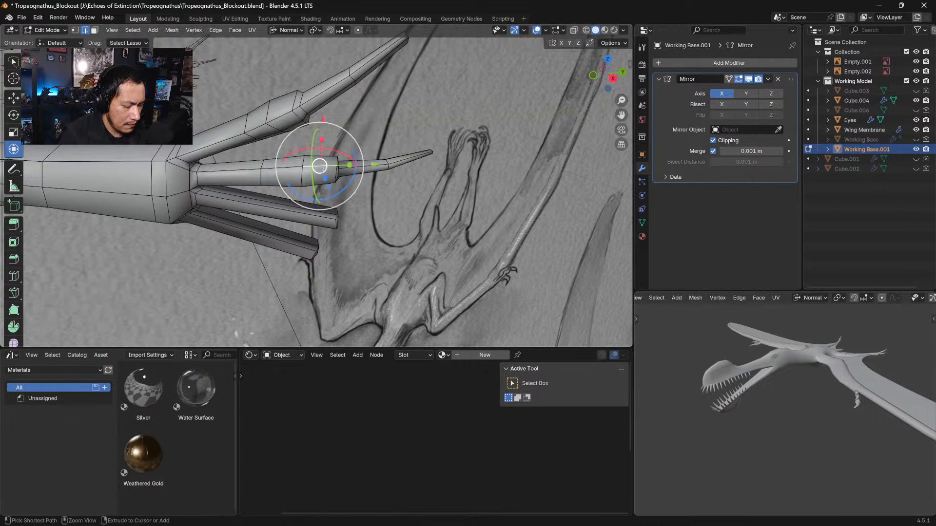
key(s)
click(329, 161)
key(ctrl+z)
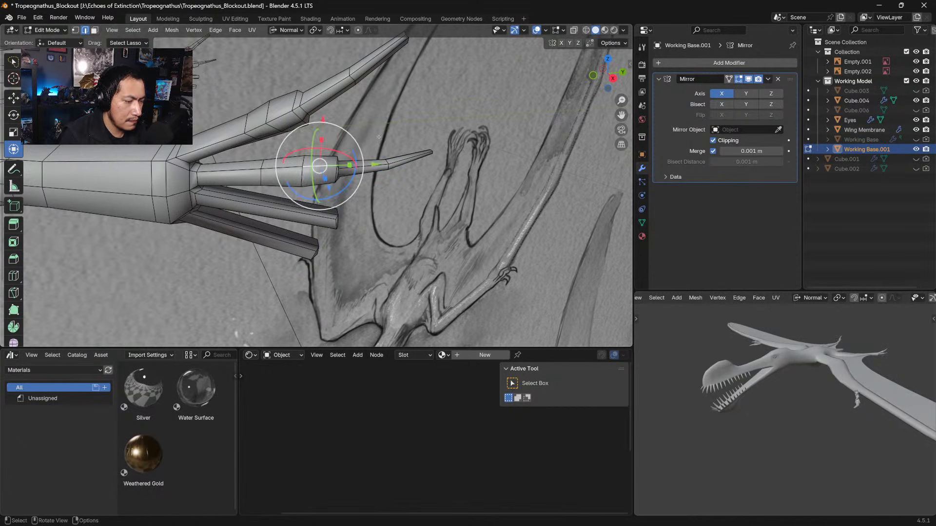
Add a centred edge loop just behind the second toe's claw, scale it to 1.229, and move it 0.0015, 0.0048 and 0.0005 m in X, Y and Z
key(ctrl+r)
click(326, 165)
right_click(326, 166)
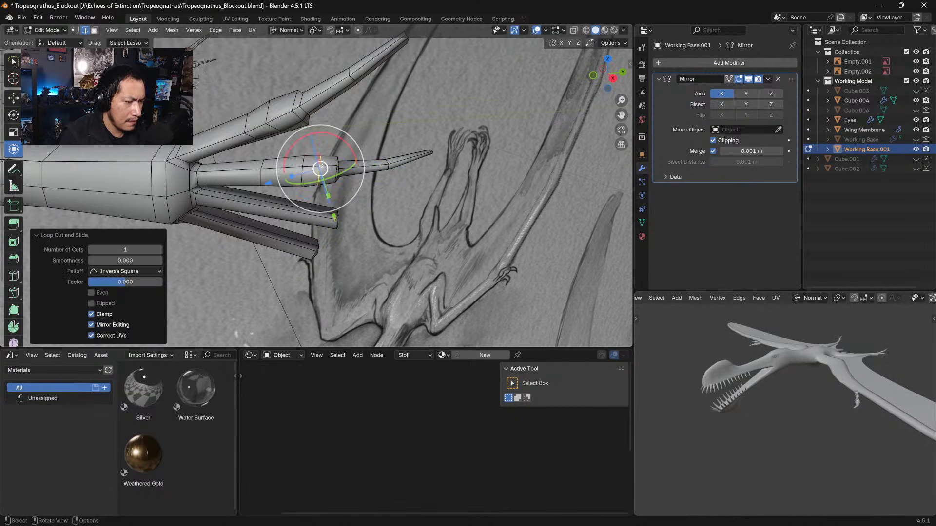
key(s)
click(360, 133)
key(g)
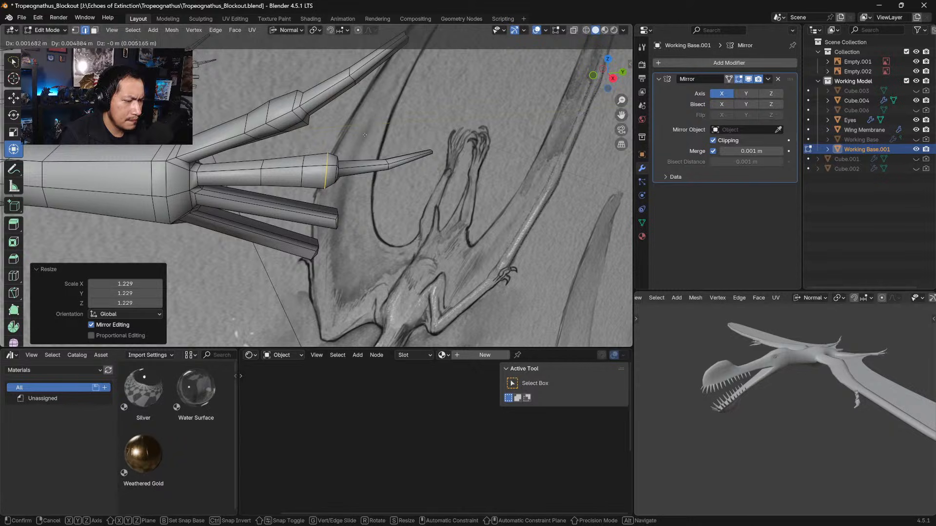
click(359, 131)
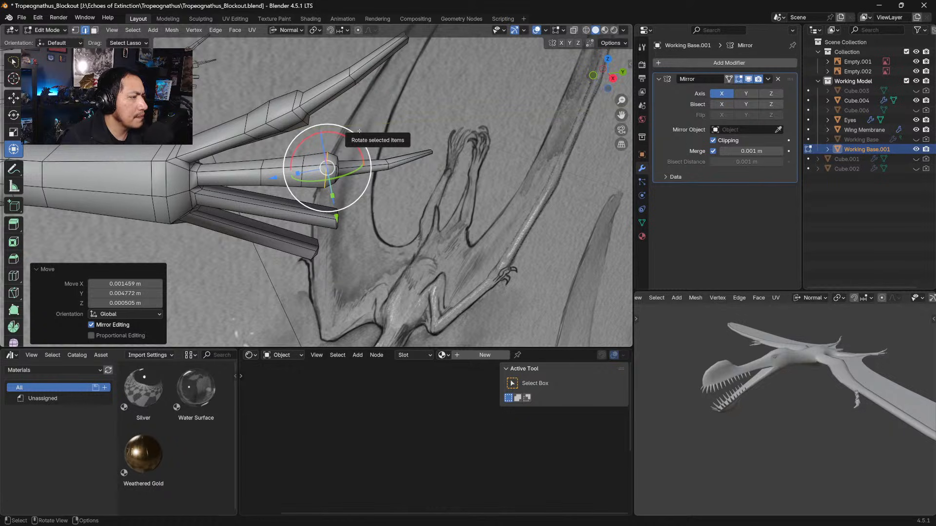
middle_drag(360, 131, 311, 217)
key(b)
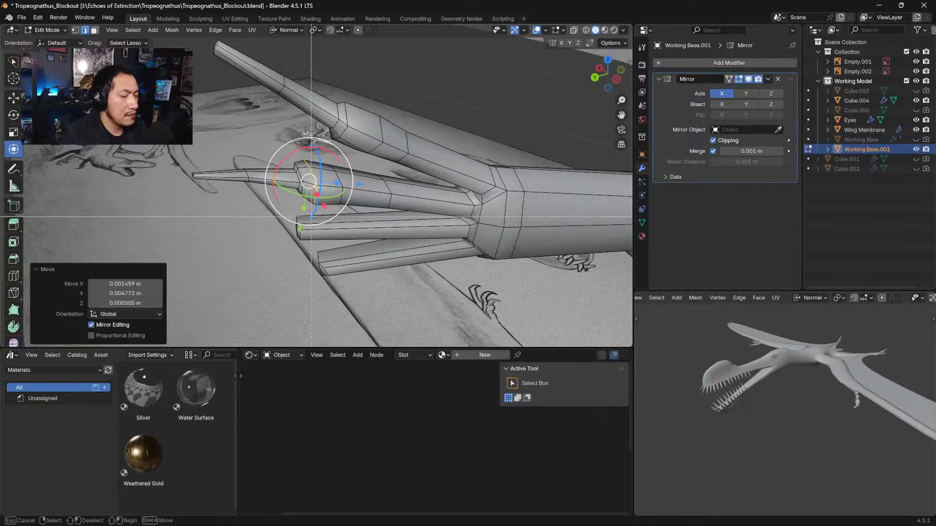
key(Escape)
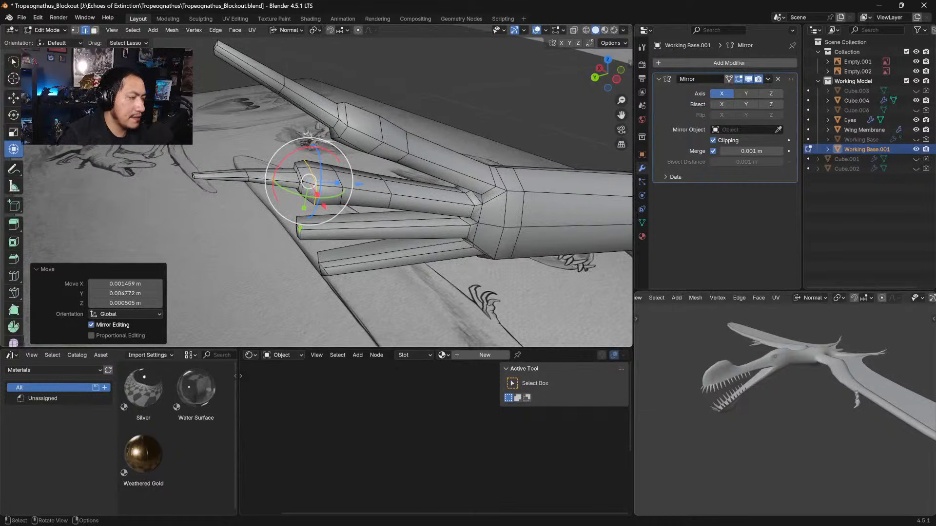
Switch to Sculpt Mode and reshape the second toe's base and knuckle with the Grab brush at a 152 px radius
click(47, 30)
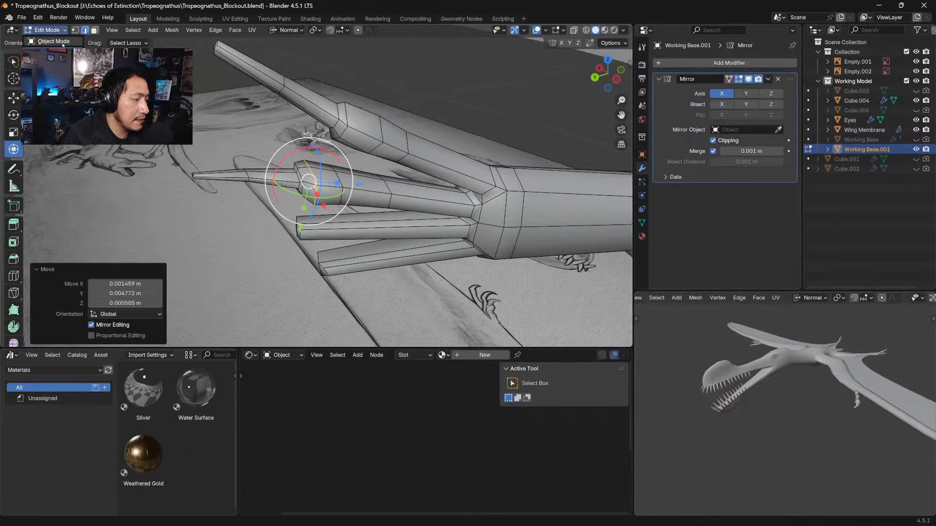
click(56, 61)
mouse_move(294, 123)
middle_down()
mouse_move(317, 200)
mouse_move(297, 212)
middle_up()
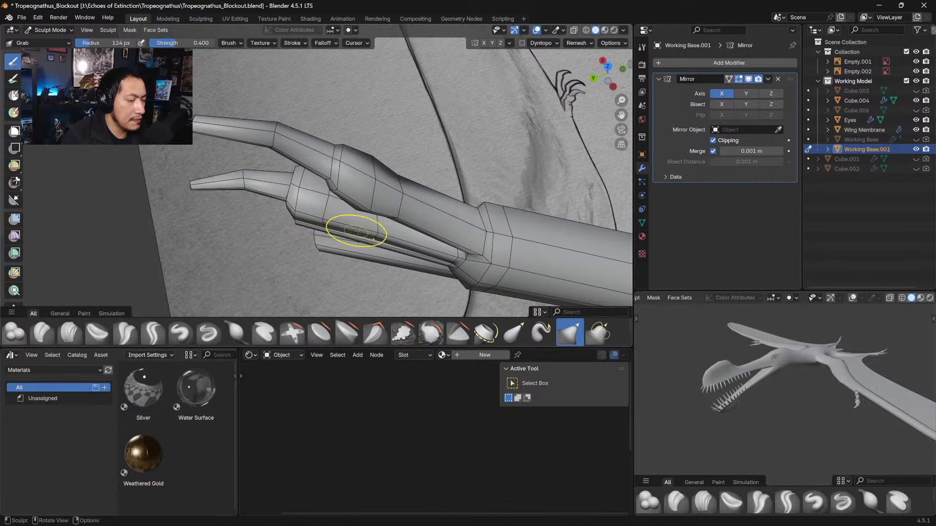
mouse_move(372, 241)
middle_down()
mouse_move(266, 140)
mouse_move(288, 156)
mouse_move(288, 184)
mouse_move(351, 263)
mouse_move(273, 270)
mouse_move(259, 196)
middle_up()
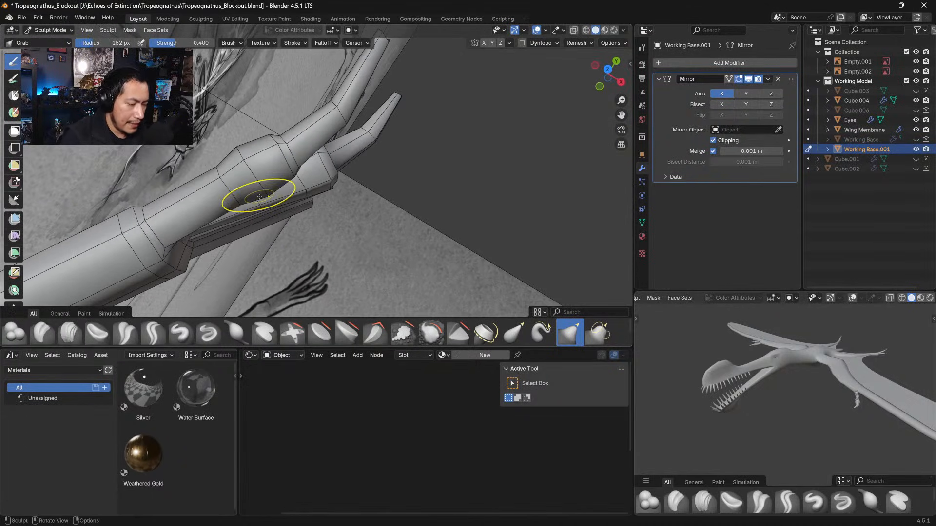
drag(188, 238, 200, 248)
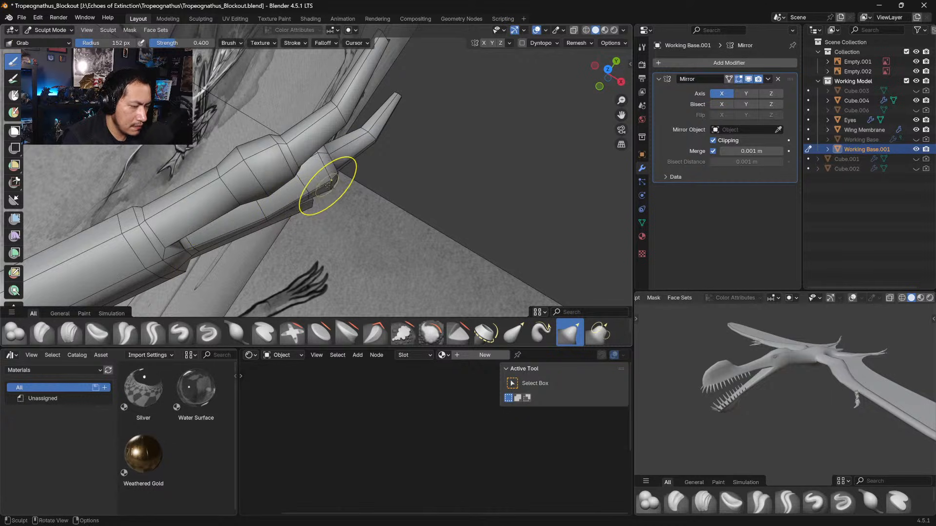
middle_drag(328, 185, 257, 184)
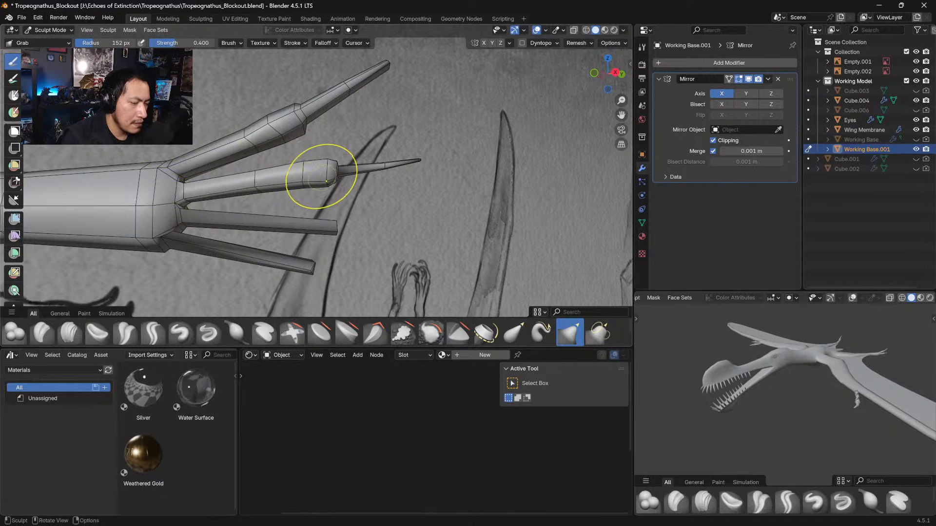
drag(328, 159, 327, 161)
mouse_move(300, 168)
middle_down()
mouse_move(308, 172)
mouse_move(240, 189)
mouse_move(390, 166)
middle_up()
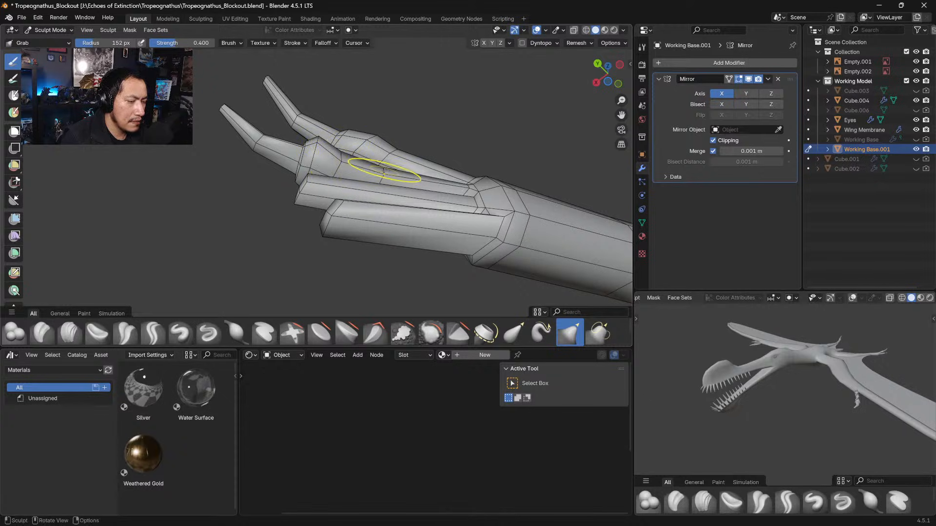
mouse_move(384, 171)
middle_down()
mouse_move(365, 184)
mouse_move(375, 182)
middle_up()
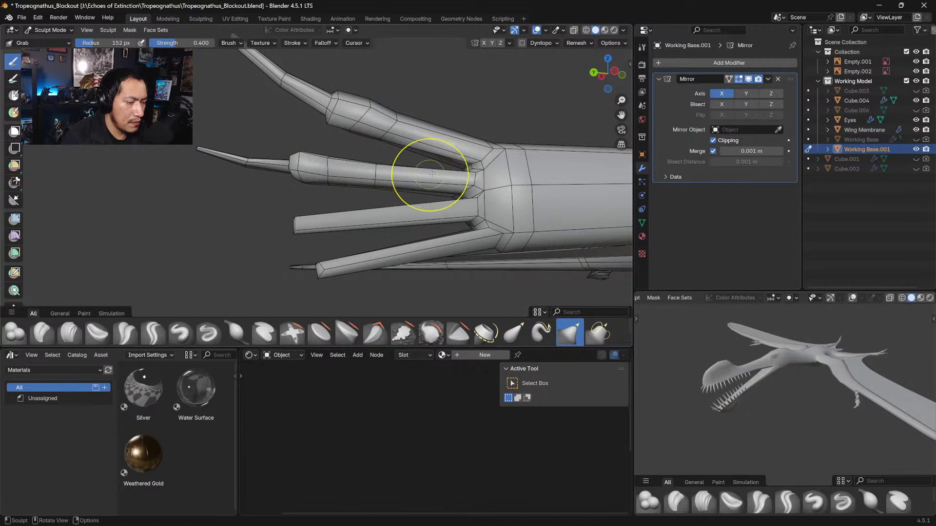
Pull the first toe's claw tip back toward its knuckle with the Grab brush at a 152 px radius
mouse_move(432, 175)
middle_down()
mouse_move(454, 176)
mouse_move(444, 171)
mouse_move(433, 196)
mouse_move(400, 216)
mouse_move(348, 231)
middle_up()
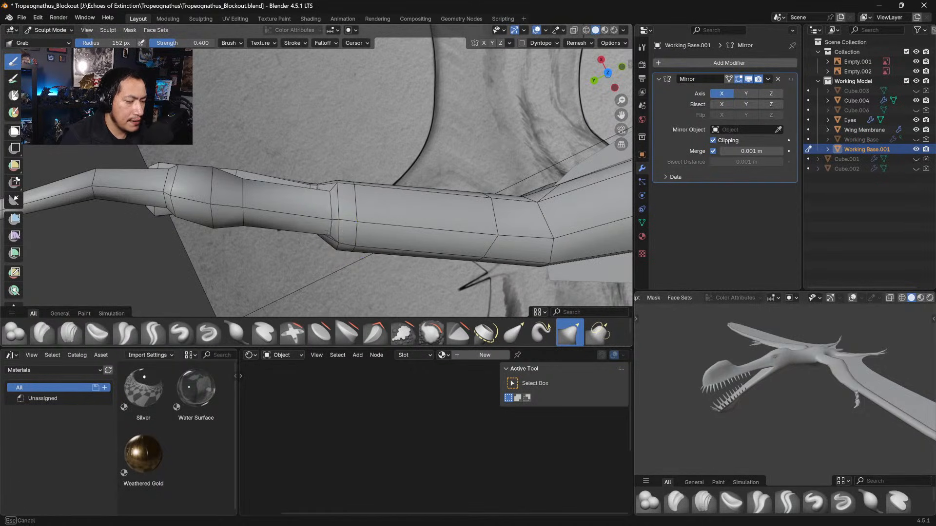
mouse_move(322, 217)
middle_down()
mouse_move(332, 190)
mouse_move(349, 253)
mouse_move(404, 114)
mouse_move(470, 158)
mouse_move(467, 183)
mouse_move(370, 185)
mouse_move(292, 122)
mouse_move(333, 202)
mouse_move(315, 189)
middle_up()
drag(271, 152, 289, 165)
drag(288, 163, 292, 168)
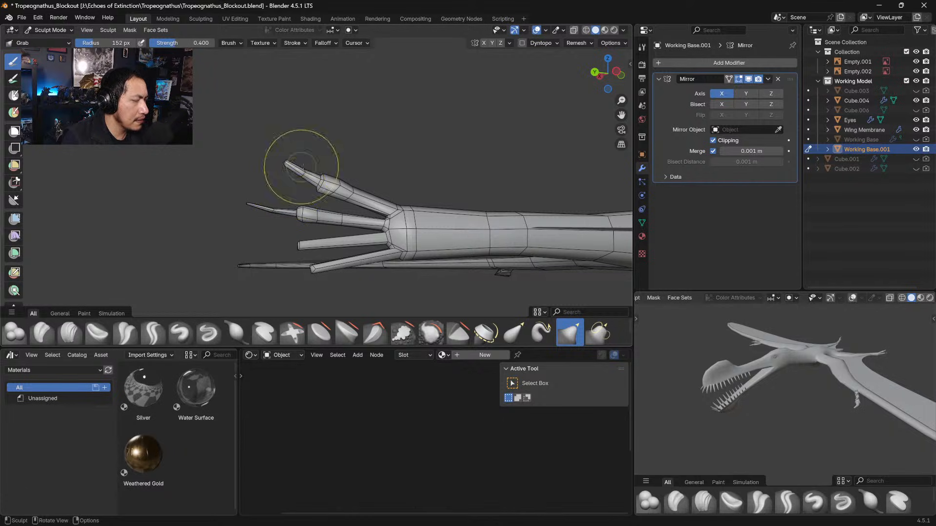
drag(295, 166, 298, 169)
drag(297, 167, 319, 176)
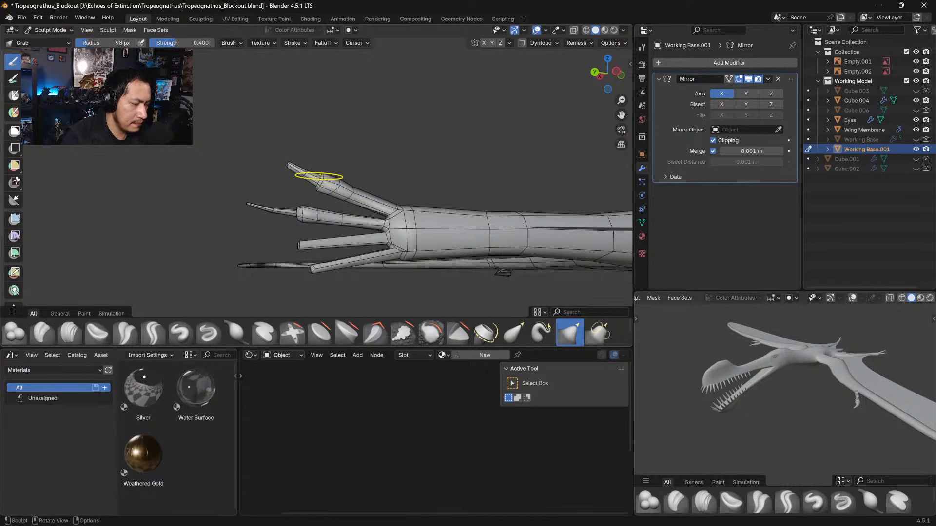
Set the Grab brush radius to 108 px and adjust the first two toes' knuckles and the second toe's claw
key(f)
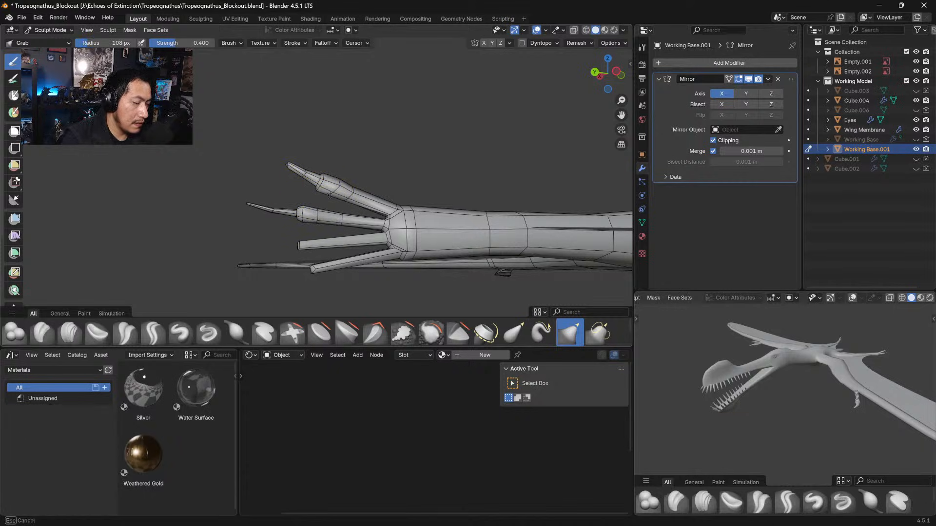
mouse_move(329, 195)
mouse_down()
mouse_move(334, 183)
mouse_move(322, 177)
mouse_up()
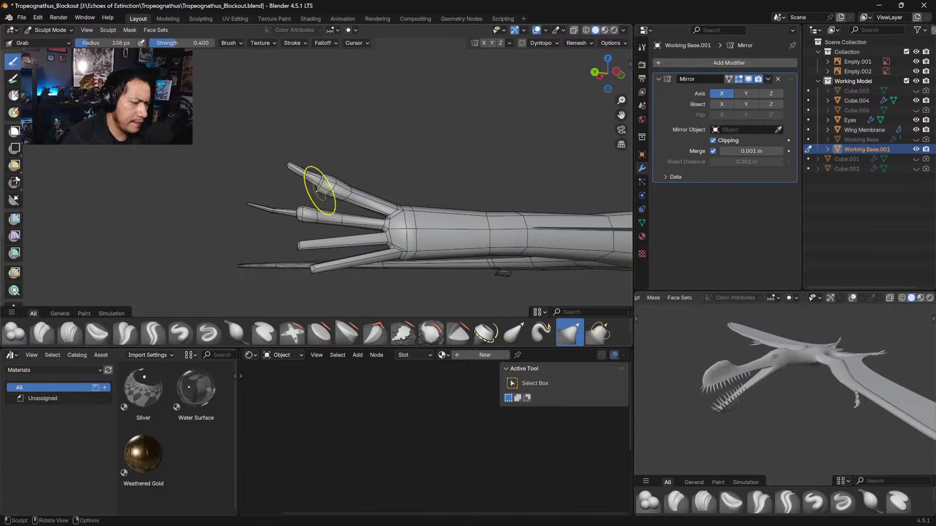
drag(305, 213, 304, 217)
mouse_move(312, 218)
mouse_down()
mouse_move(386, 224)
mouse_move(341, 212)
mouse_move(351, 190)
mouse_up()
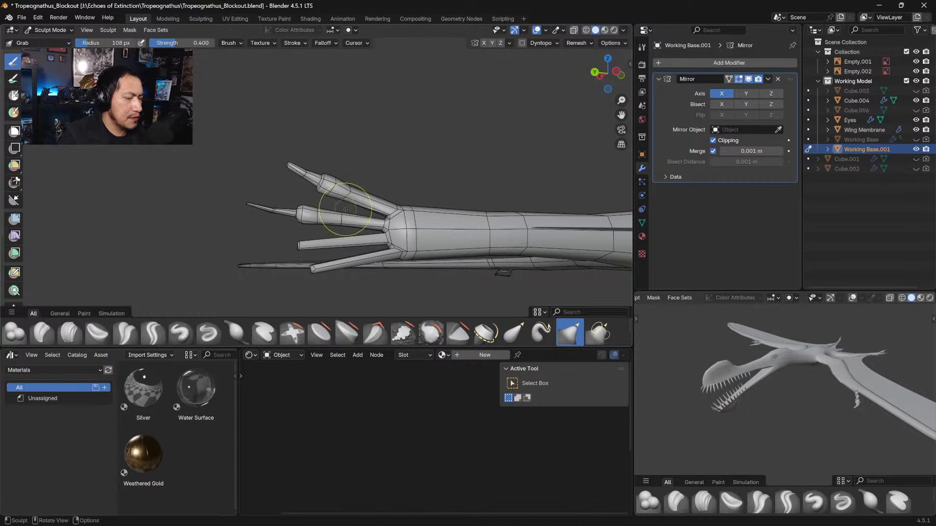
mouse_move(361, 214)
middle_down()
mouse_move(365, 234)
mouse_move(334, 220)
mouse_move(344, 219)
mouse_move(342, 229)
mouse_move(366, 219)
mouse_move(395, 191)
middle_up()
drag(389, 196, 390, 193)
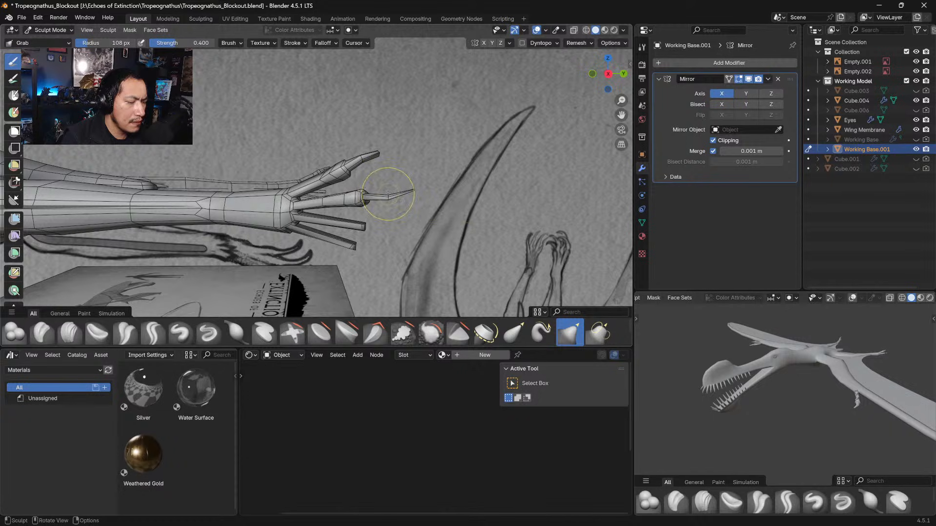
Reshape the front of the second toe's knuckle around the claw's base with the Grab brush at a 78 px radius
middle_drag(390, 189, 390, 145)
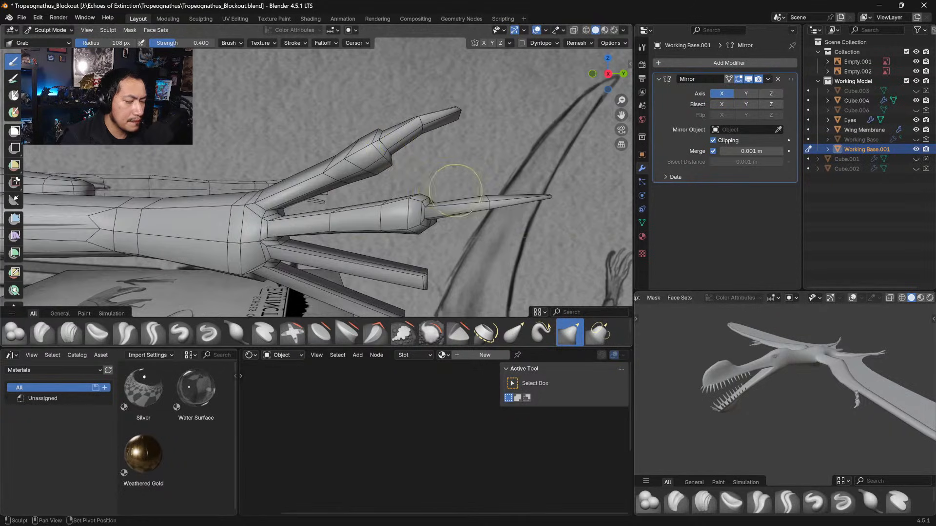
shift+middle_drag(453, 188, 402, 185)
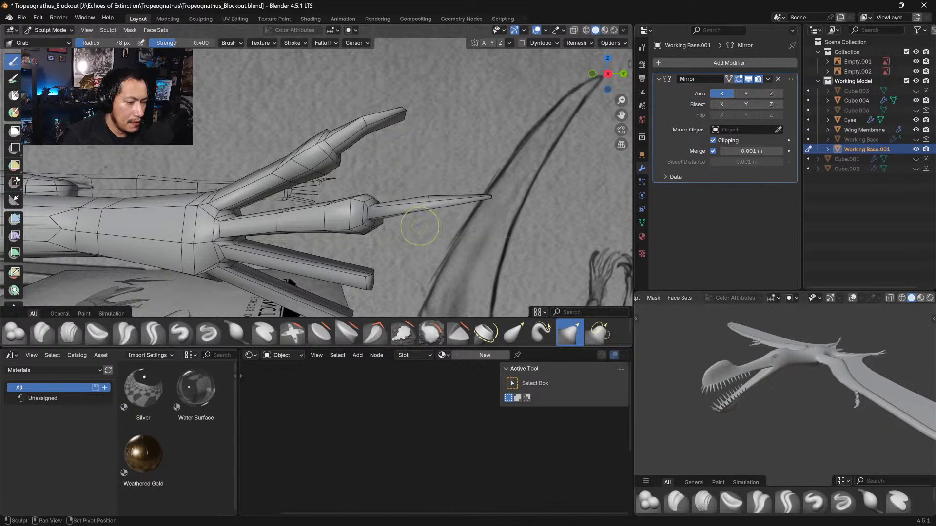
shift+middle_drag(422, 223, 299, 195)
drag(291, 226, 292, 246)
drag(293, 249, 294, 247)
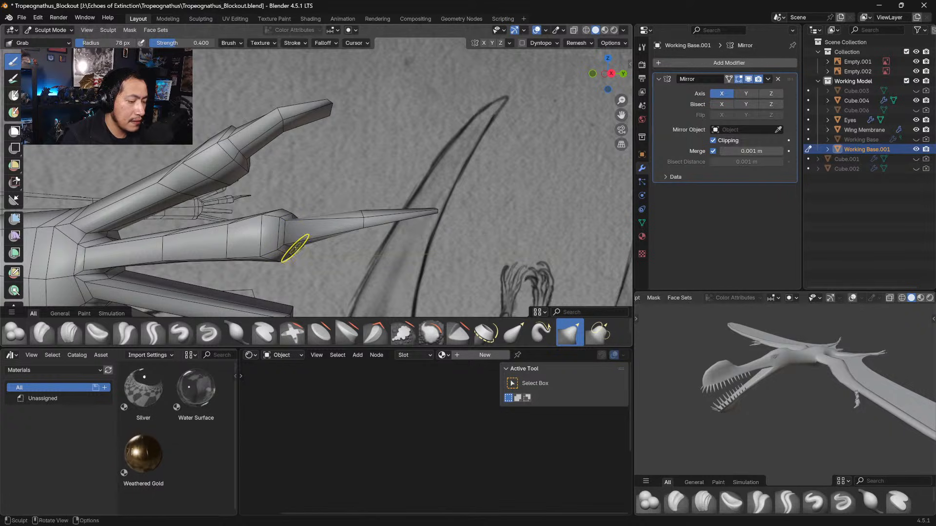
middle_drag(290, 232, 302, 204)
mouse_move(302, 204)
mouse_down()
mouse_move(282, 209)
mouse_move(288, 237)
mouse_move(293, 230)
mouse_up()
Fill out the middle of the second toe's claw from both sides with the Grab brush at a 78 px radius
middle_drag(294, 230, 311, 223)
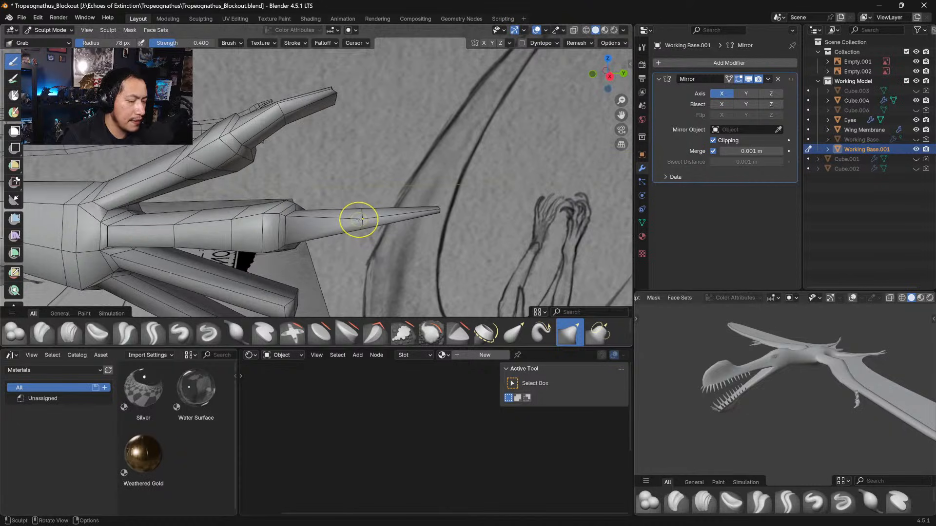
drag(361, 218, 361, 211)
drag(363, 224, 363, 230)
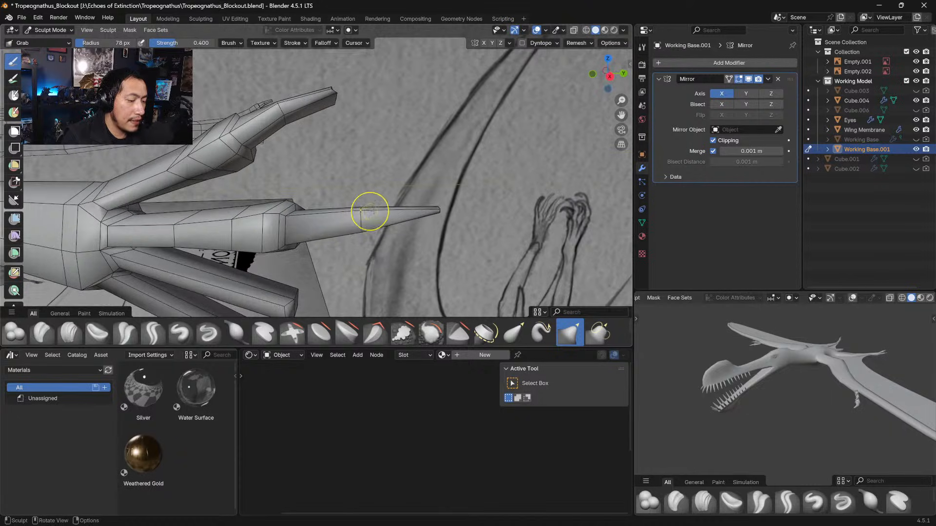
mouse_move(416, 215)
middle_down()
mouse_move(328, 211)
mouse_move(303, 231)
mouse_move(308, 162)
middle_up()
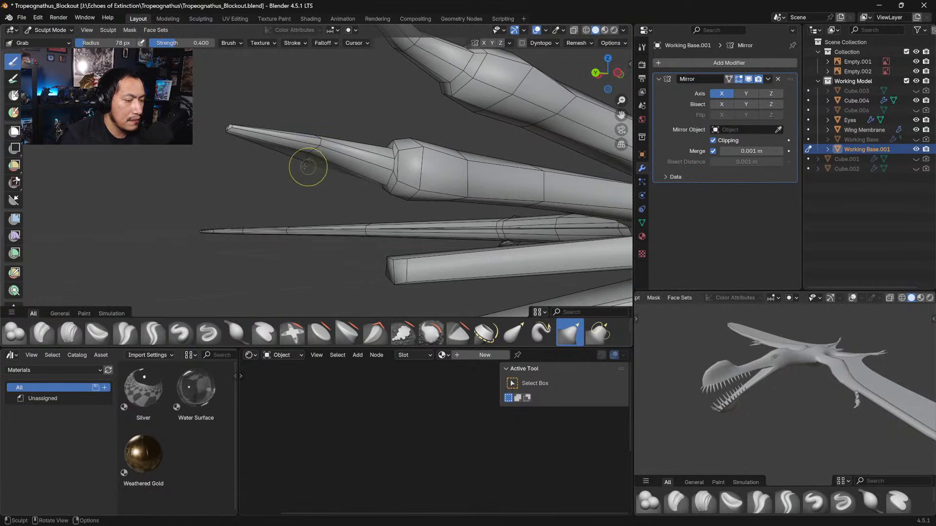
drag(304, 156, 306, 165)
drag(313, 148, 312, 155)
mouse_move(383, 164)
mouse_down()
mouse_move(390, 152)
mouse_move(384, 185)
mouse_move(409, 188)
mouse_up()
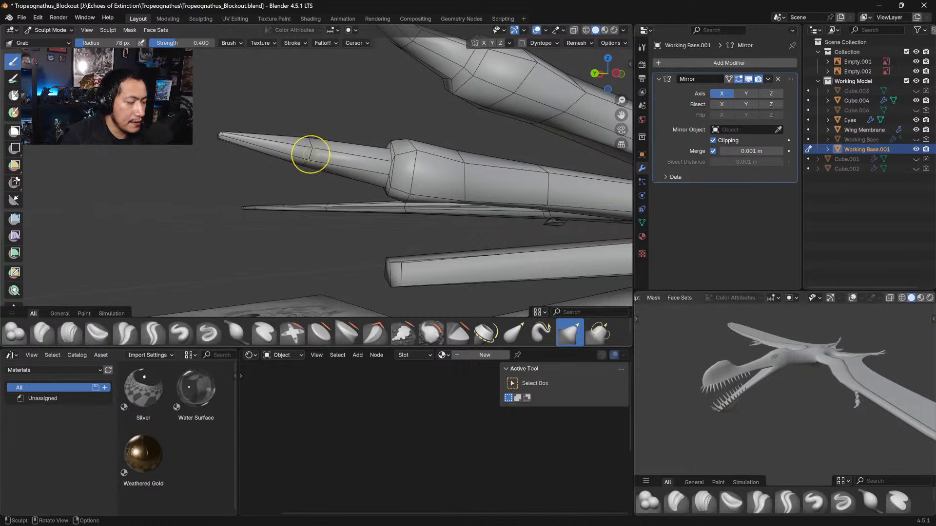
drag(311, 155, 309, 147)
Enlarge the Grab brush to a 142 px radius and reshape the second toe's shaft and its base at the foot
mouse_move(308, 146)
middle_down()
mouse_move(294, 205)
mouse_move(271, 239)
mouse_move(307, 219)
mouse_move(295, 225)
middle_up()
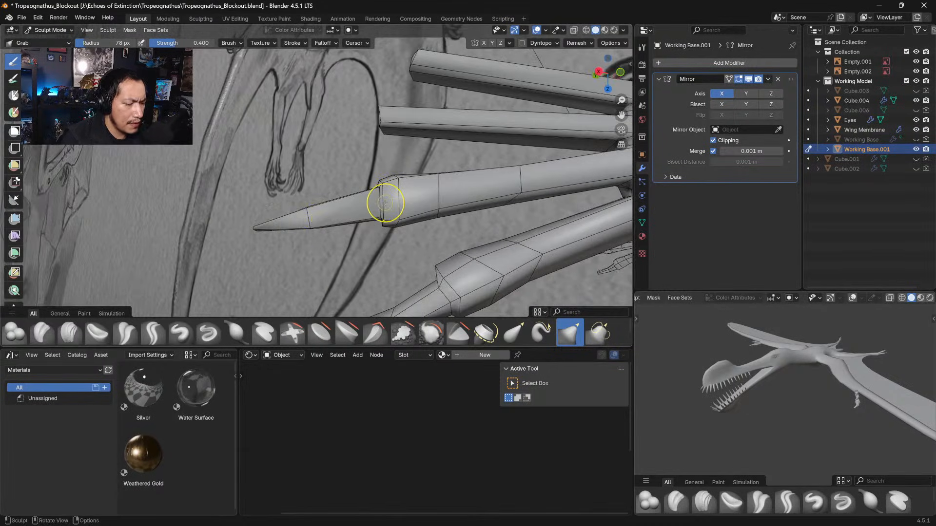
key(bracketright)
key(bracketright)
key(bracketright)
key(bracketright)
key(bracketright)
key(bracketright)
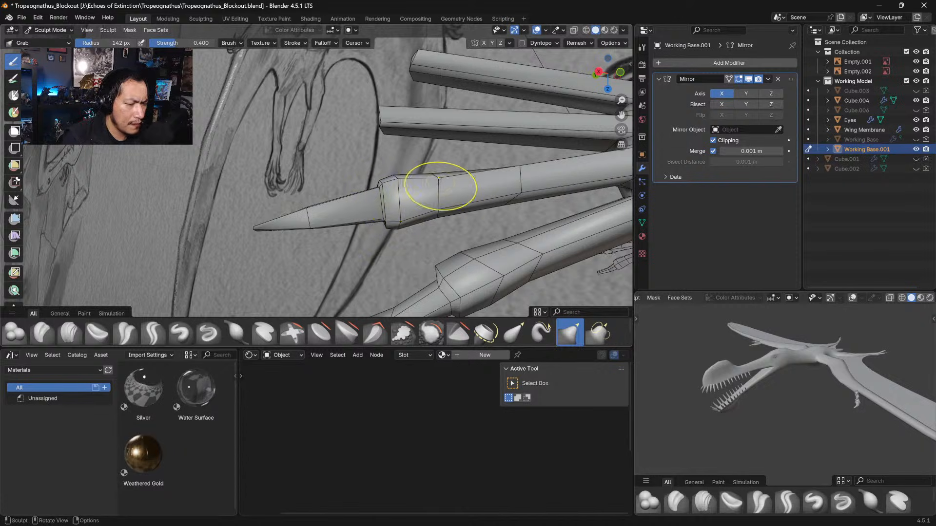
shift+middle_drag(525, 171, 424, 189)
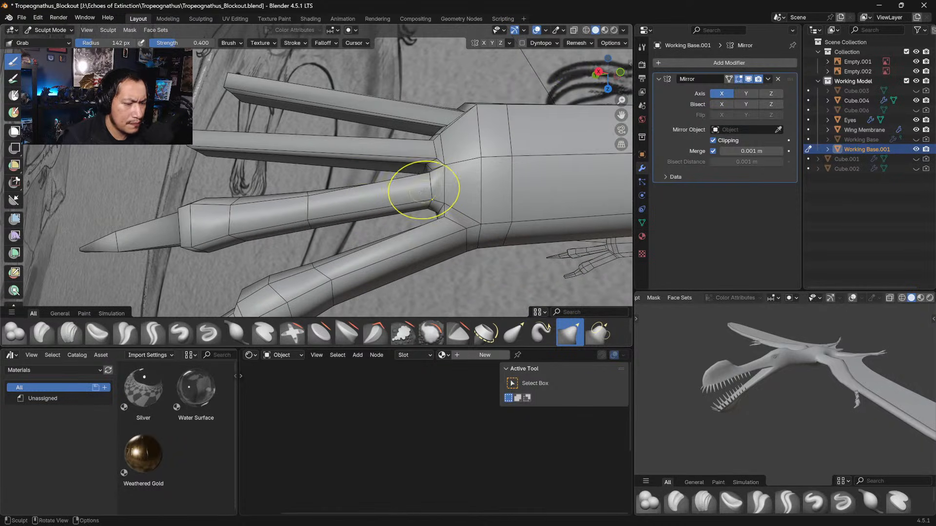
drag(424, 189, 431, 182)
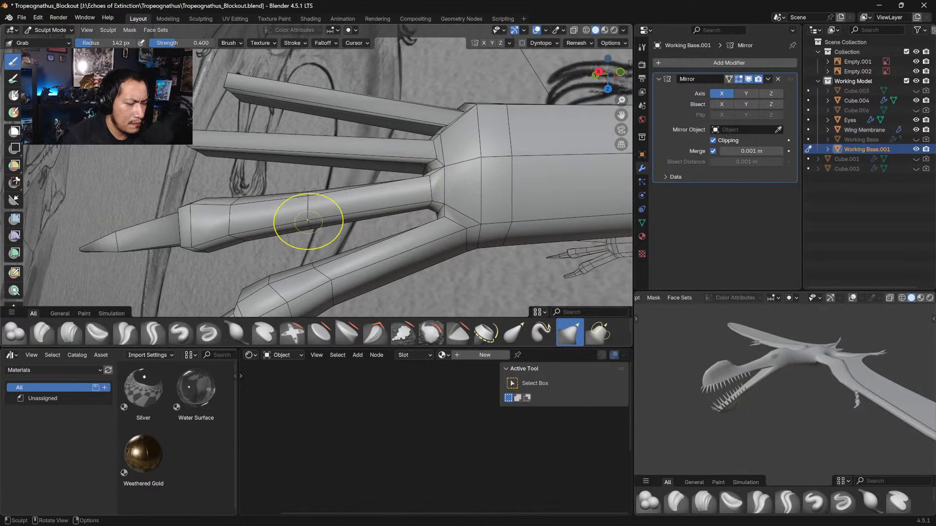
drag(308, 222, 309, 197)
mouse_move(313, 217)
middle_down()
mouse_move(327, 209)
mouse_move(333, 245)
mouse_move(417, 169)
middle_up()
drag(414, 174, 411, 205)
mouse_move(412, 204)
middle_down()
mouse_move(445, 152)
mouse_move(413, 198)
middle_up()
mouse_move(403, 142)
mouse_down()
mouse_move(394, 135)
mouse_move(388, 183)
mouse_up()
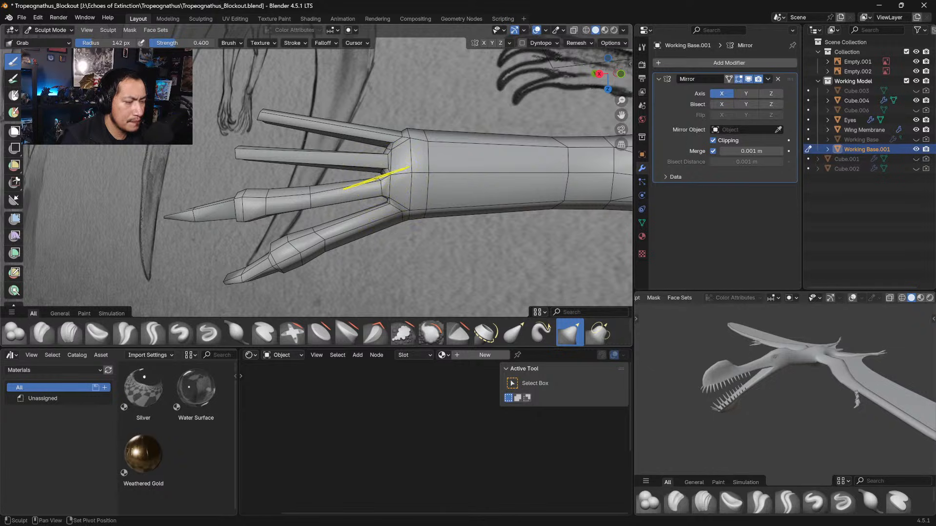
Return to Edit Mode and add one centred edge loop on the rear section of the second toe
shift+middle_drag(376, 178, 408, 175)
key(b)
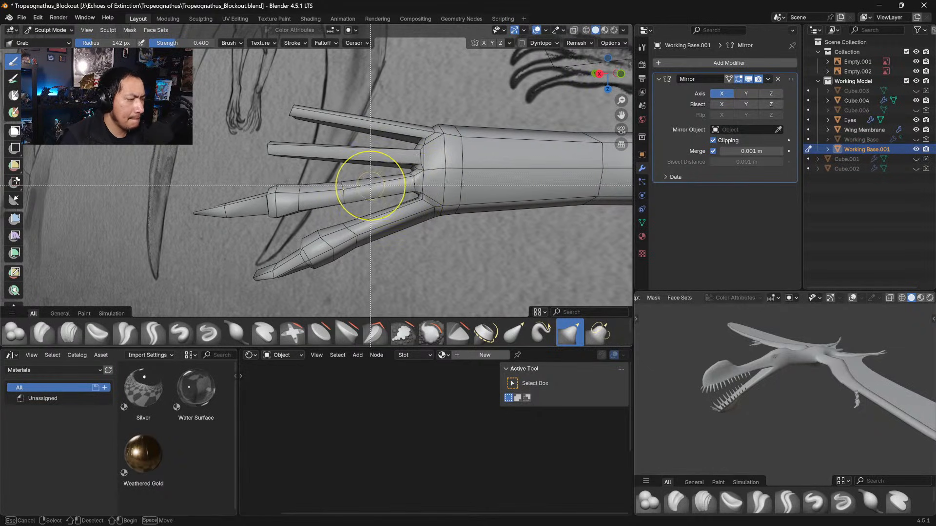
key(Escape)
click(51, 30)
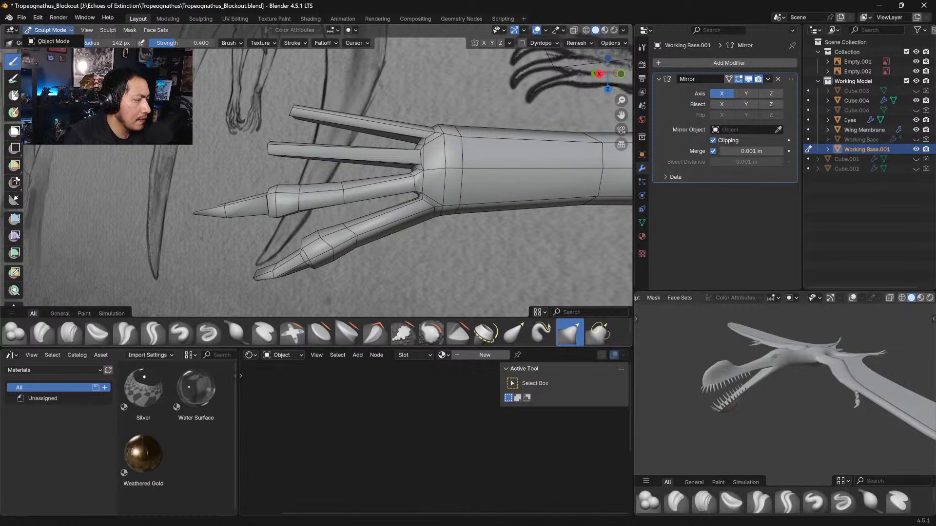
click(51, 52)
click(361, 184)
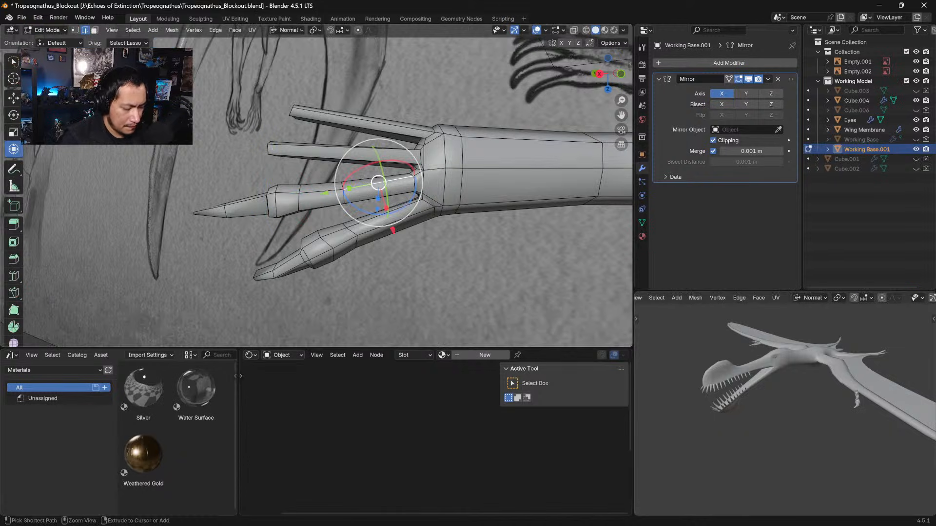
key(ctrl+r)
click(378, 183)
right_click(378, 185)
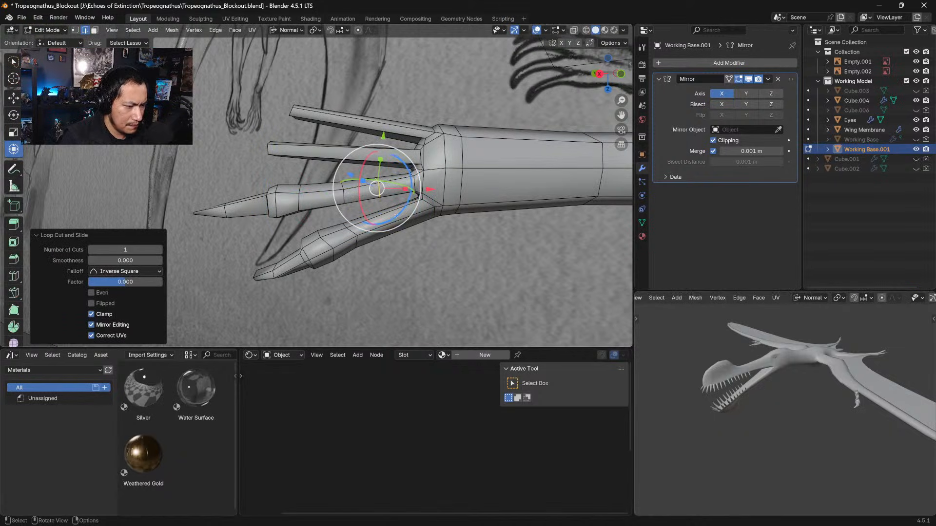
alt+click(390, 219)
key(g)
key(g)
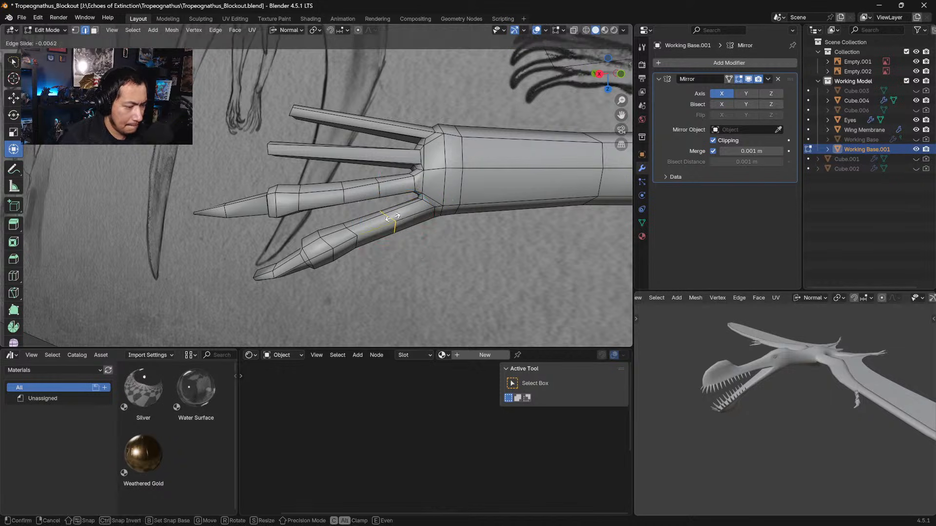
right_click(388, 219)
Select the two end faces of the third toe in face mode and scale them to 1.529
middle_drag(323, 159, 297, 141)
click(96, 31)
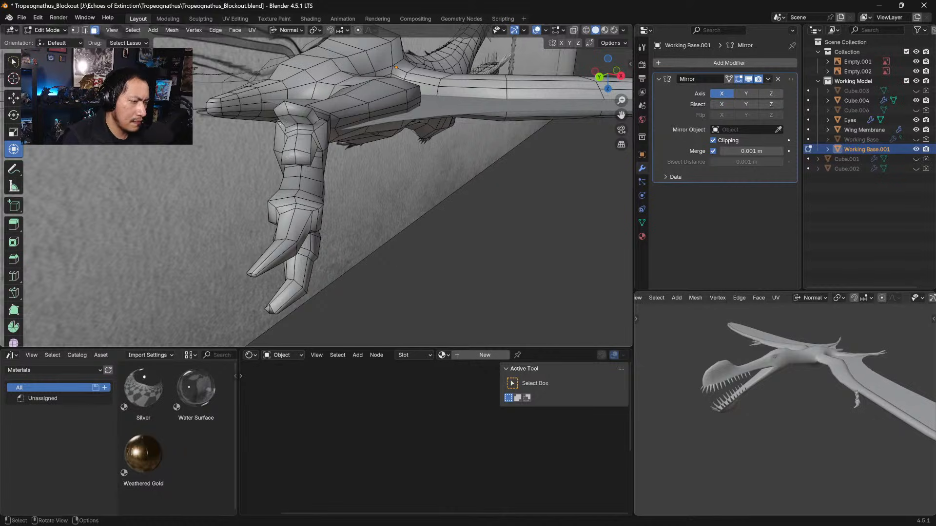
click(288, 157)
shift+click(304, 156)
key(s)
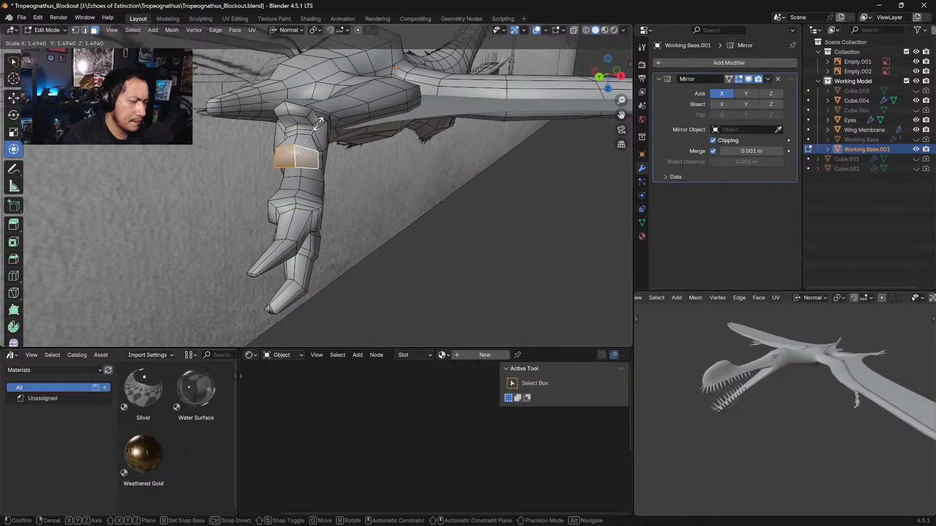
click(320, 120)
Inset the third toe's end faces by about 0.003 m and scale the inset faces to 0.891
key(i)
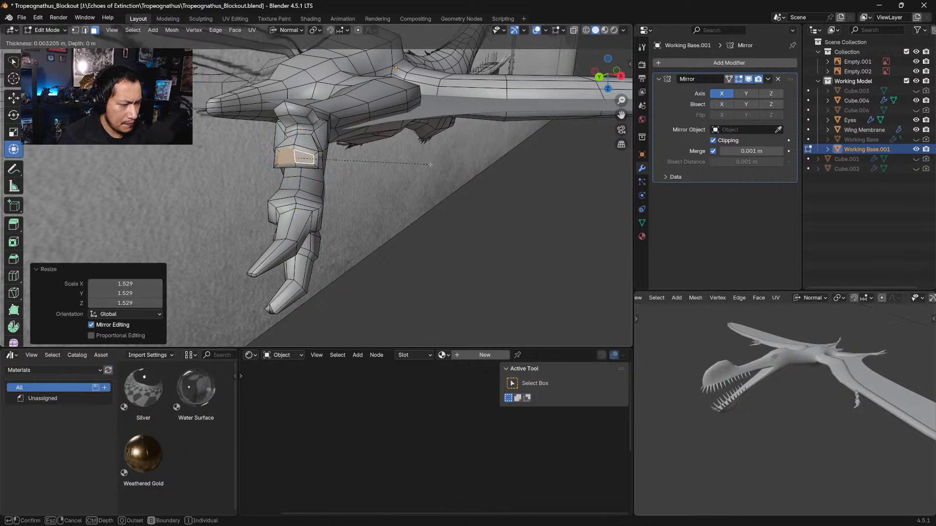
click(434, 164)
middle_drag(433, 164, 369, 207)
key(s)
click(360, 152)
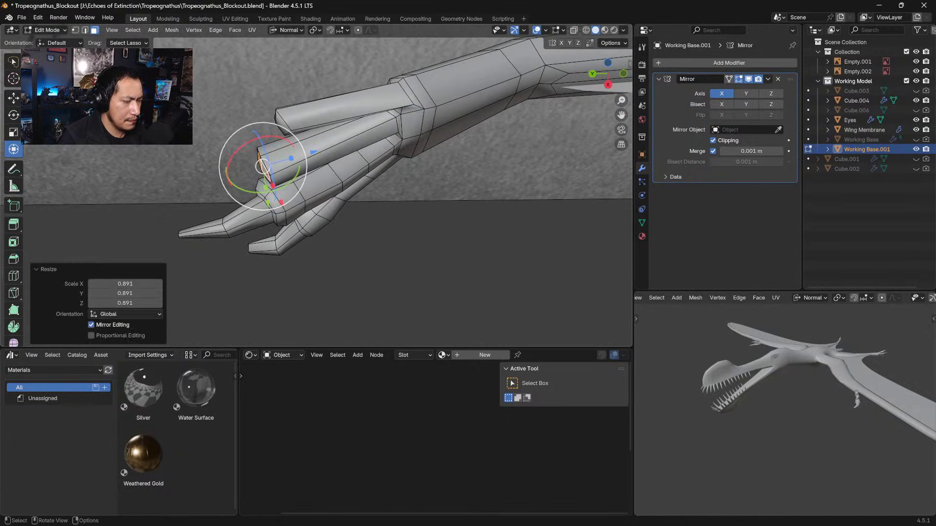
Extrude the third toe's inset end faces forward into a claw, scale its tip to 0.401 and adjust the tip's position
middle_drag(359, 152, 397, 176)
key(e)
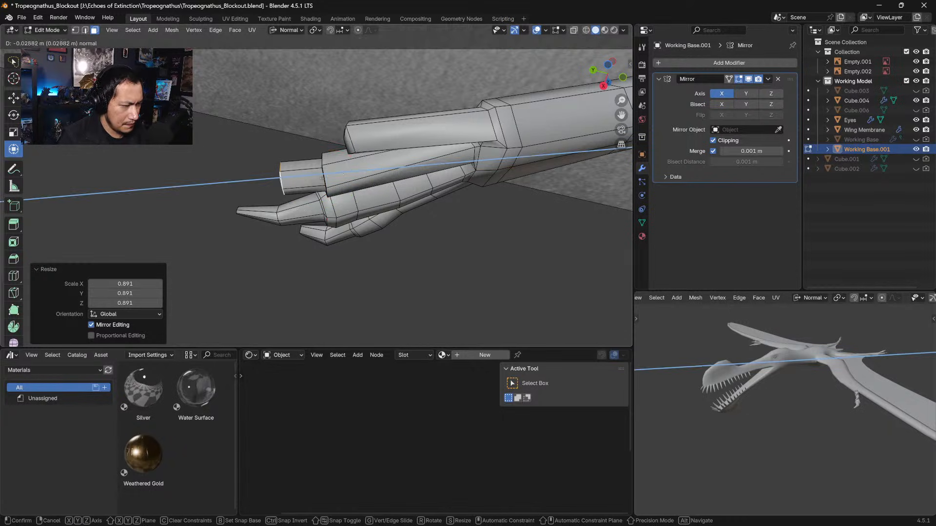
click(341, 175)
key(s)
click(307, 180)
key(g)
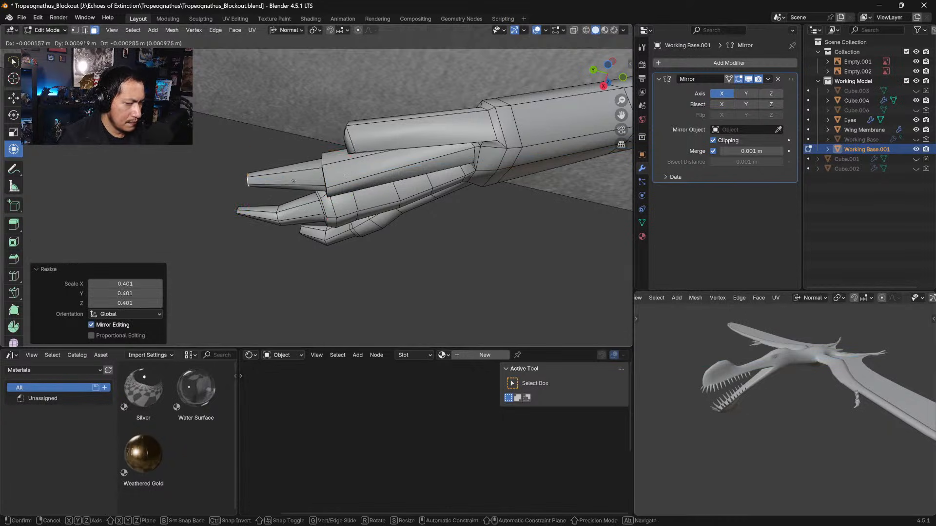
click(281, 172)
From the top view, reposition the third toe's claw tip and rotate it -21° about Z
key(KP_7)
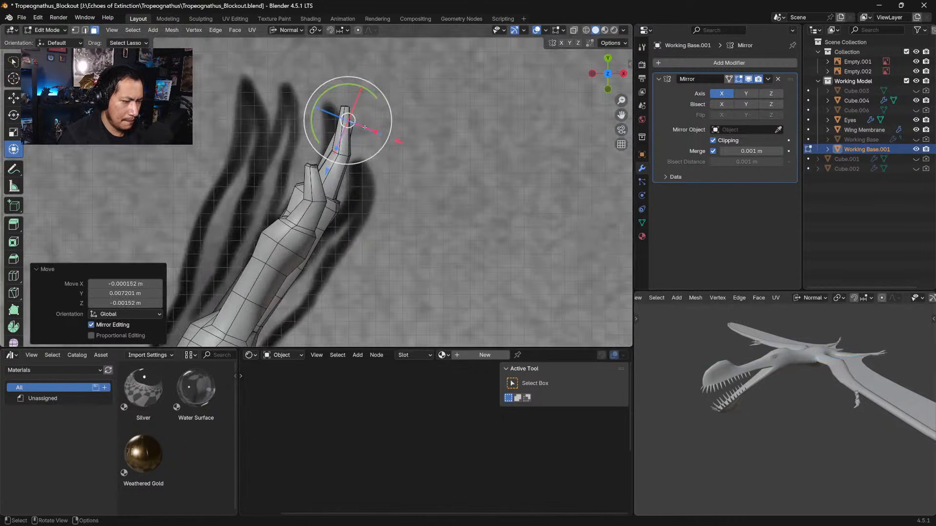
key(g)
click(357, 107)
key(r)
click(363, 93)
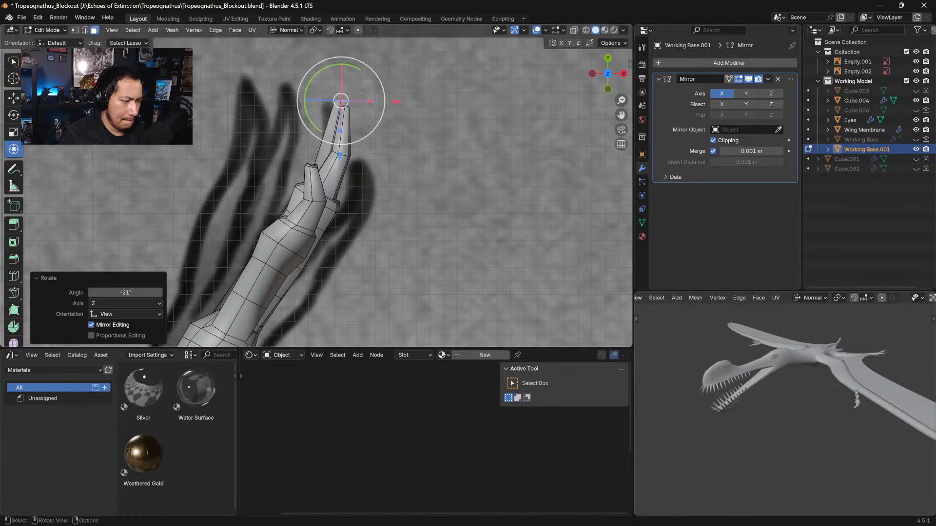
key(g)
click(358, 103)
Add one centred edge loop to the third toe's claw and move it about 0.005 m in X and -0.006 m in Y to bend it
key(ctrl+r)
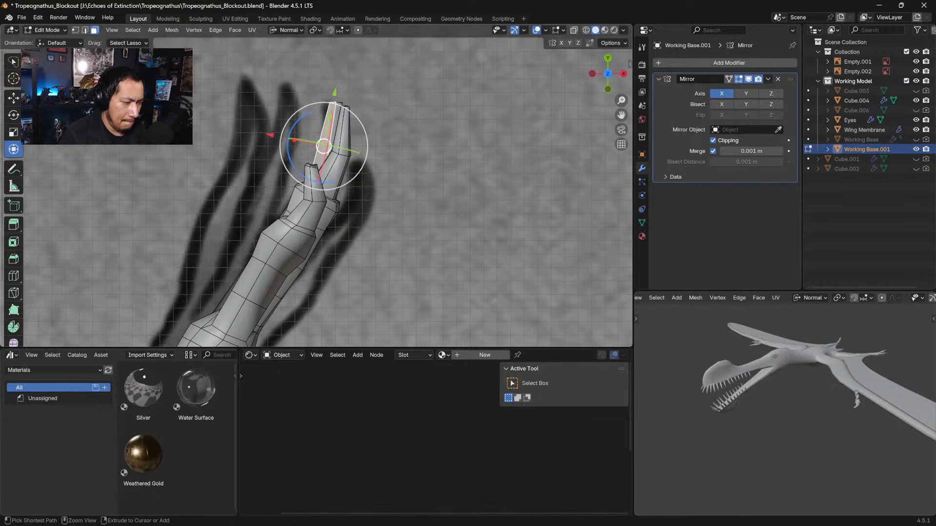
click(330, 146)
right_click(329, 148)
key(g)
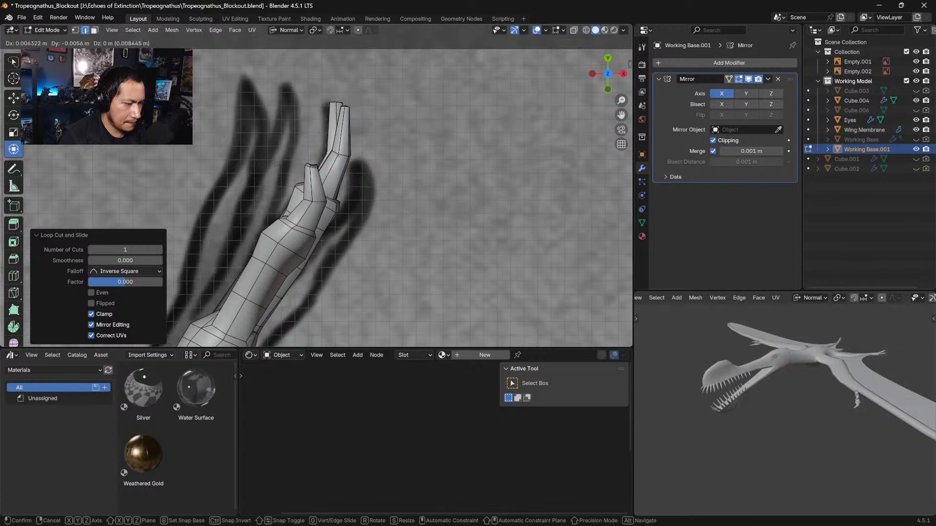
click(336, 156)
middle_drag(336, 155, 426, 124)
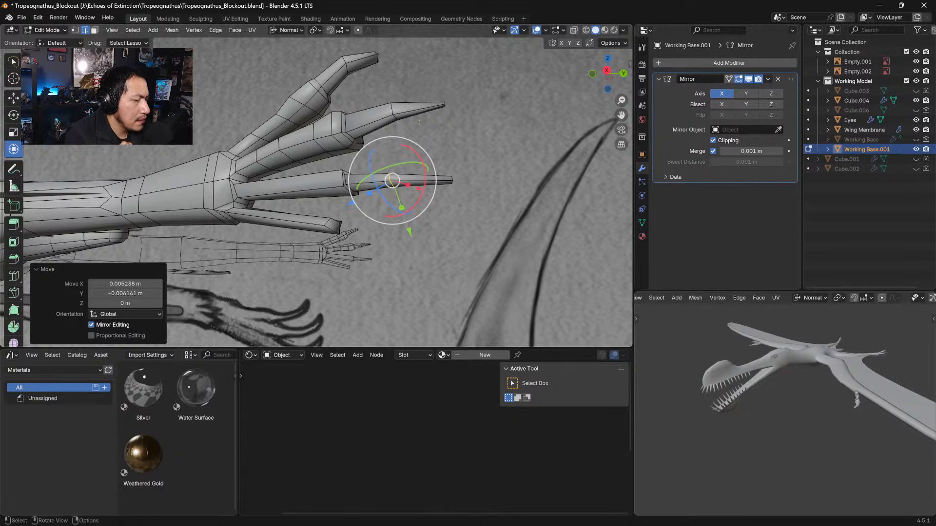
Select the edge loop at the third toe's knuckle and scale it to 1.387 along its normal Y axis
middle_drag(403, 164, 433, 197)
middle_drag(358, 193, 313, 189)
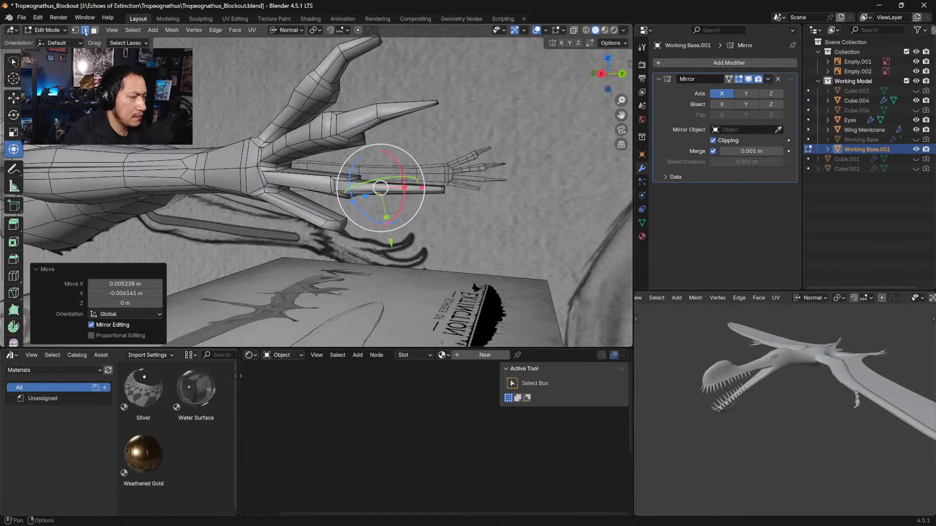
alt+click(343, 177)
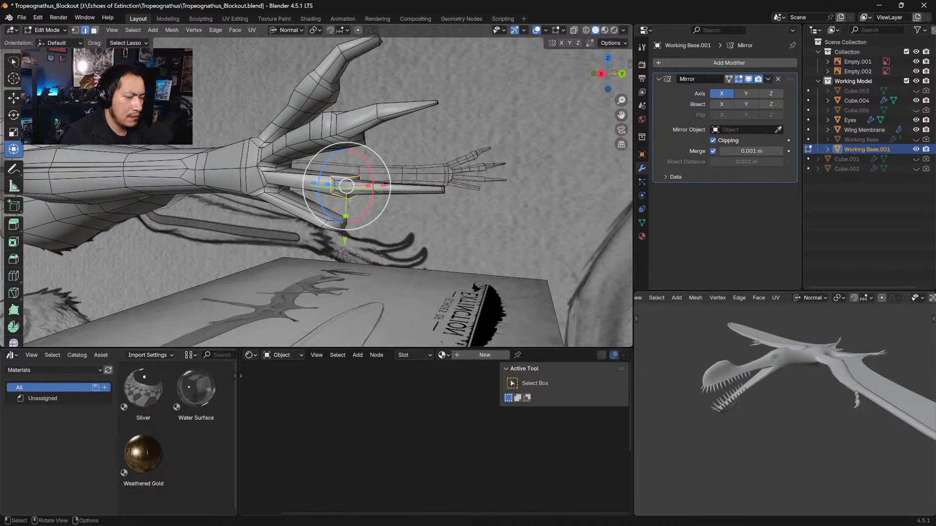
key(s)
key(y)
click(346, 231)
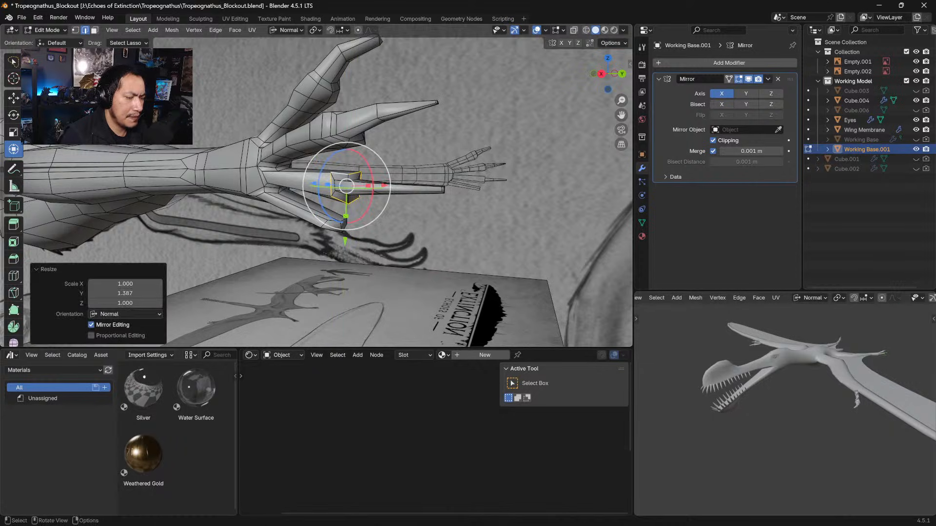
Turn on X-ray, select the vertices of the third toe's knuckle end and claw, and scale them to 0.915
key(ctrl+KP_Add)
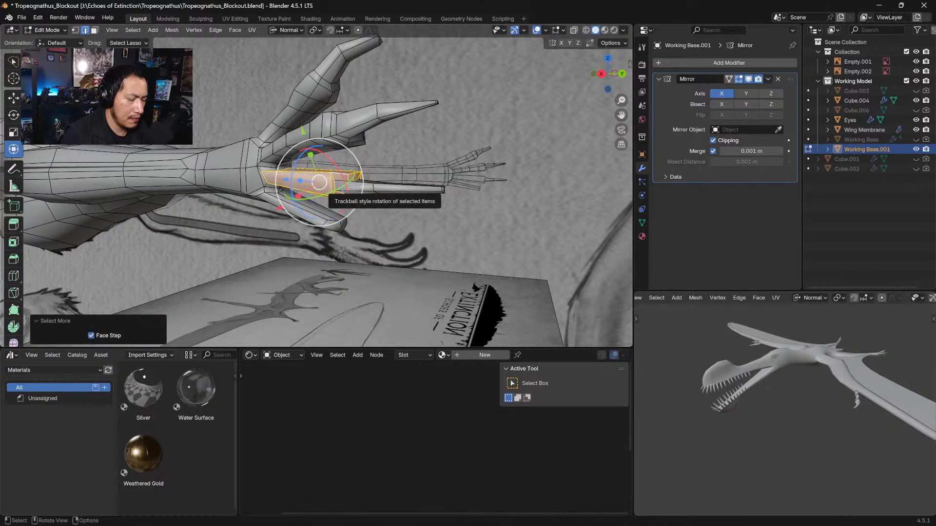
middle_drag(339, 194, 364, 141)
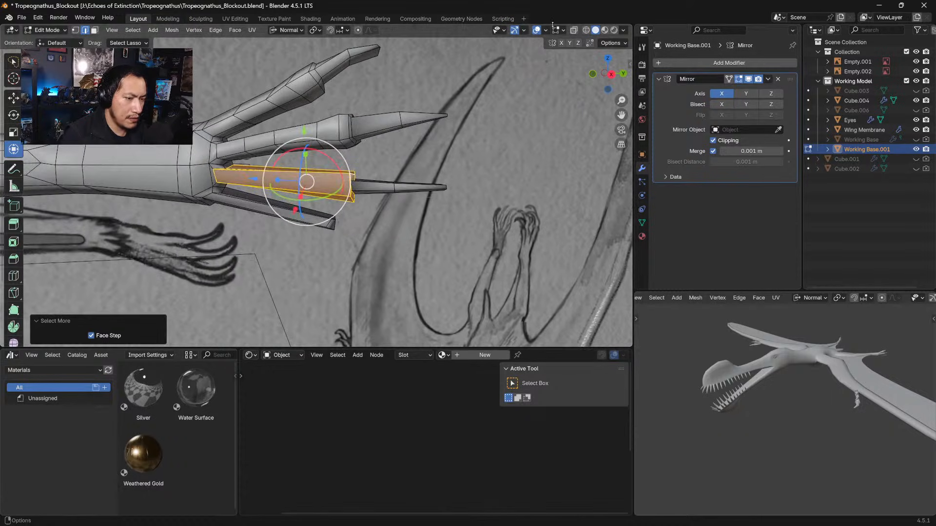
click(576, 30)
click(420, 191)
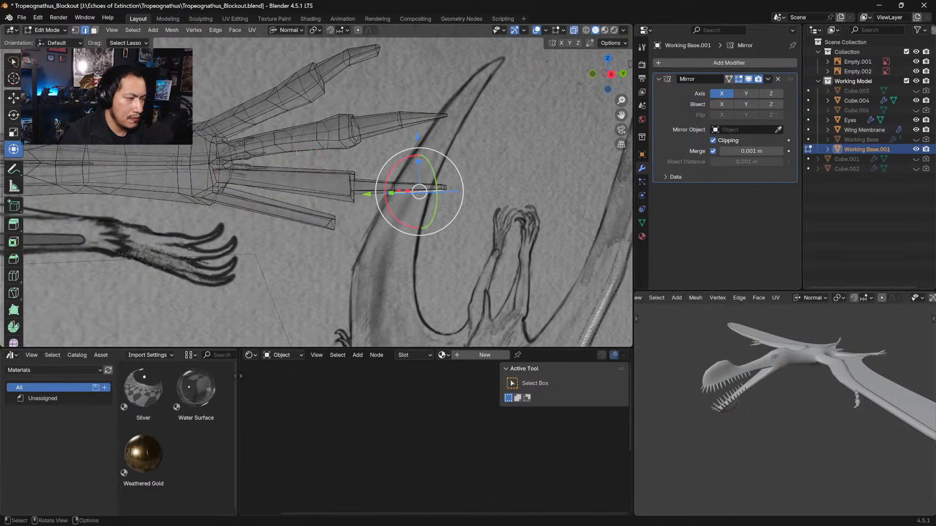
click(76, 31)
mouse_move(358, 214)
mouse_down()
mouse_move(443, 228)
mouse_move(416, 147)
mouse_up()
drag(339, 200, 356, 213)
key(s)
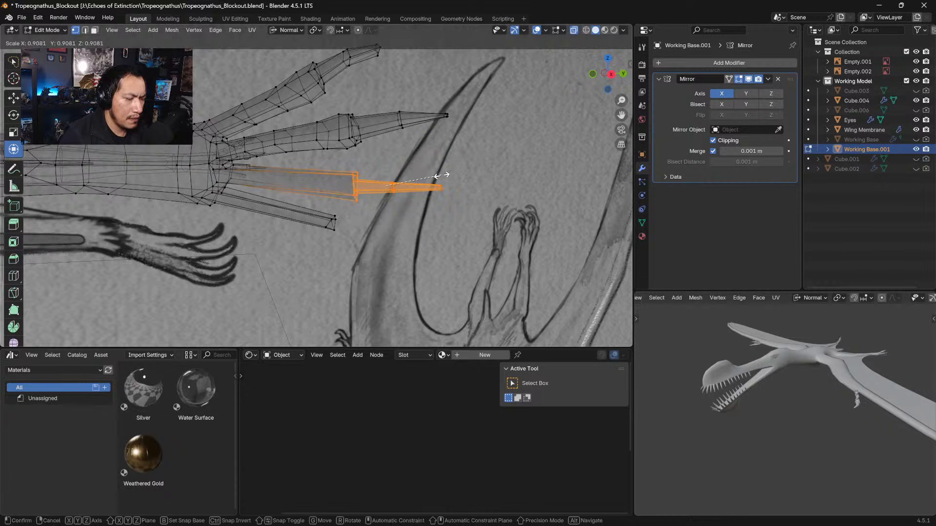
click(443, 176)
Raise the third toe's knuckle end and claw about 0.0028 m, scale them to 1.127 and shift them into line with the toe
middle_drag(414, 182, 429, 186)
key(g)
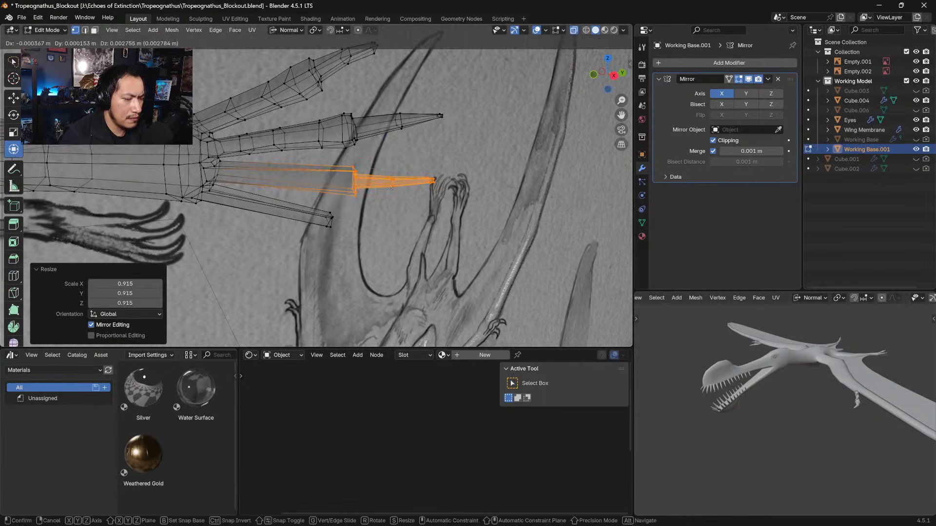
click(391, 185)
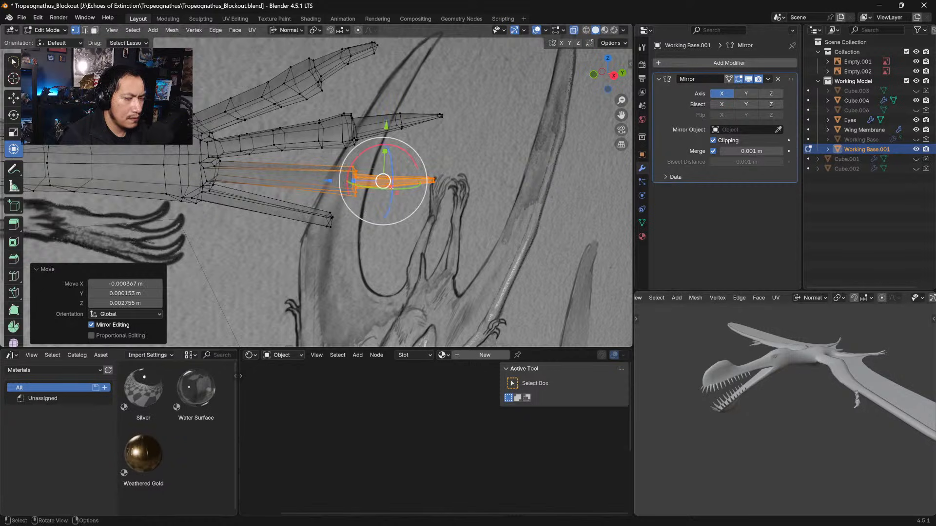
mouse_move(391, 185)
middle_down()
mouse_move(424, 176)
mouse_move(372, 183)
middle_up()
key(s)
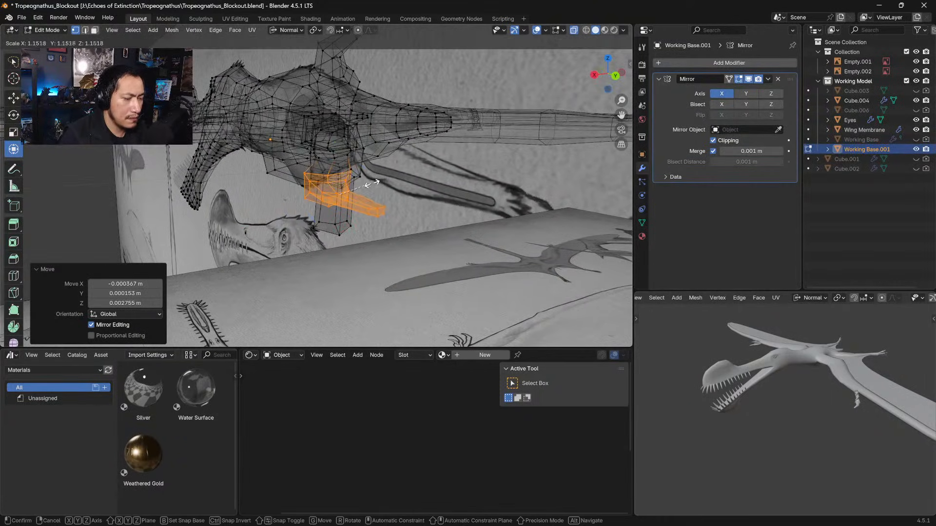
click(370, 185)
key(g)
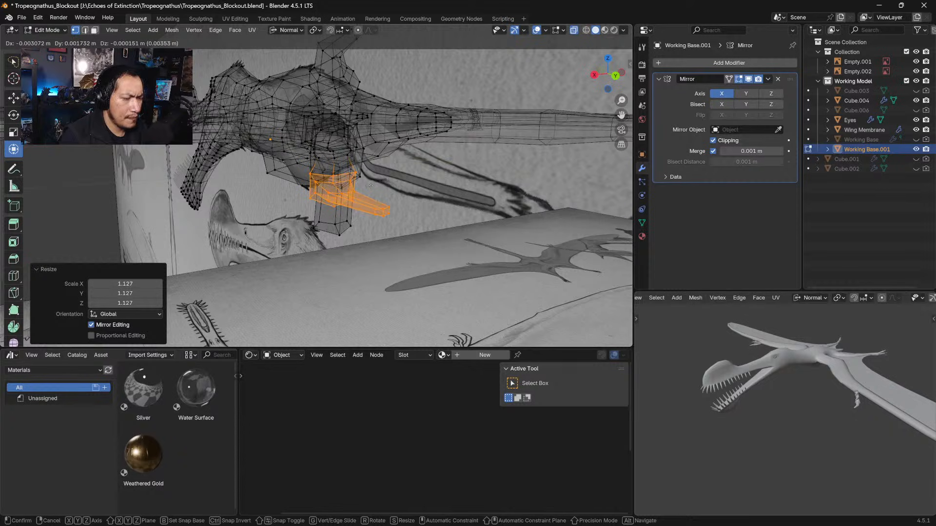
click(377, 187)
Switch to edge mode and add one edge loop around the middle of the third toe's shaft at a slide factor of 0.006
middle_drag(376, 187, 319, 173)
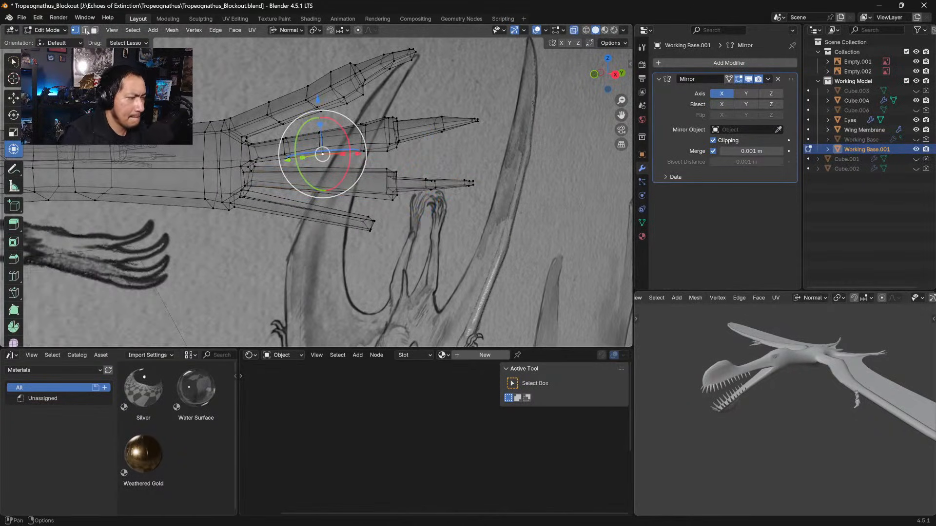
key(2)
click(318, 172)
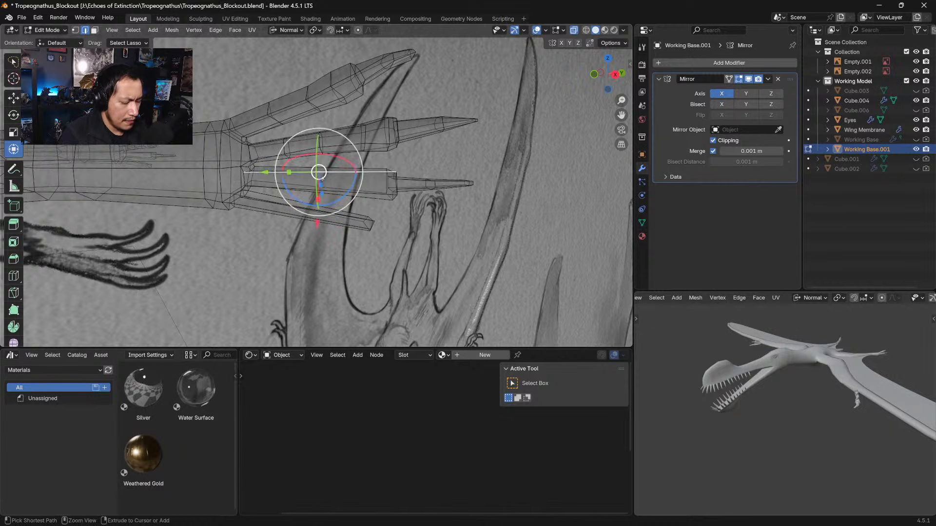
key(g)
key(g)
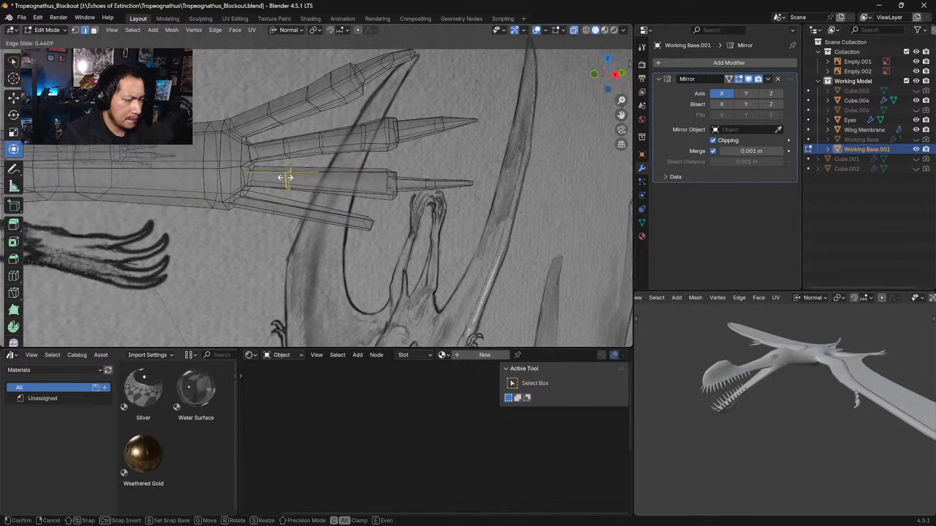
click(320, 182)
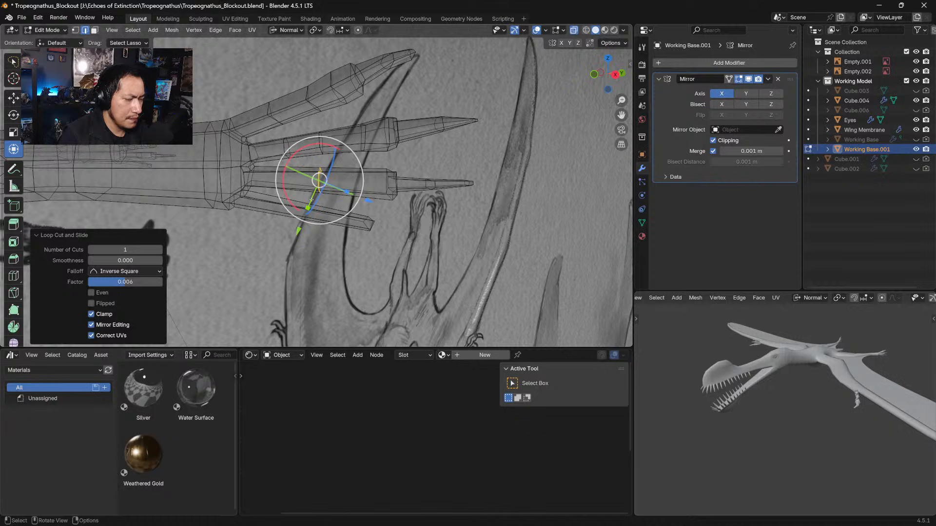
Add one near-centred edge loop to each half of the third toe's shaft, with the front loop at a factor of 0.020
click(290, 175)
key(g)
key(g)
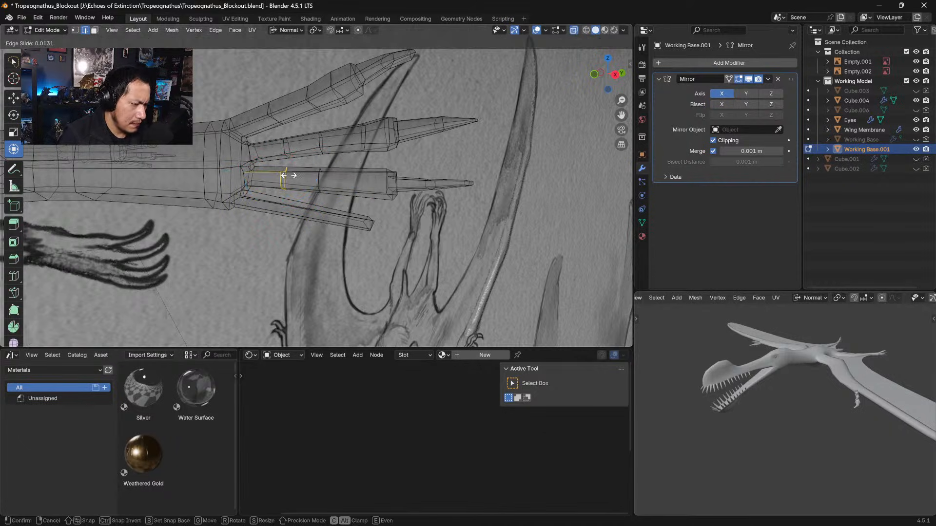
click(288, 175)
click(354, 174)
key(ctrl+r)
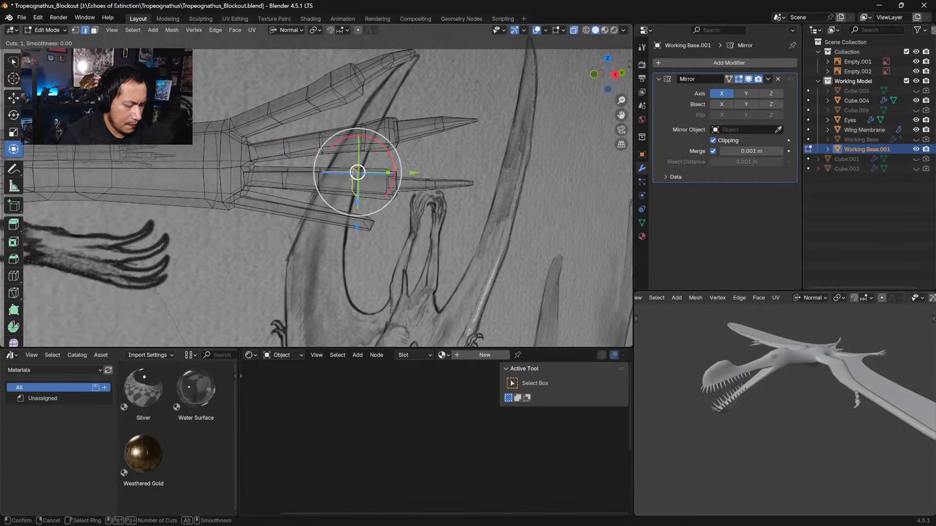
click(355, 172)
click(353, 173)
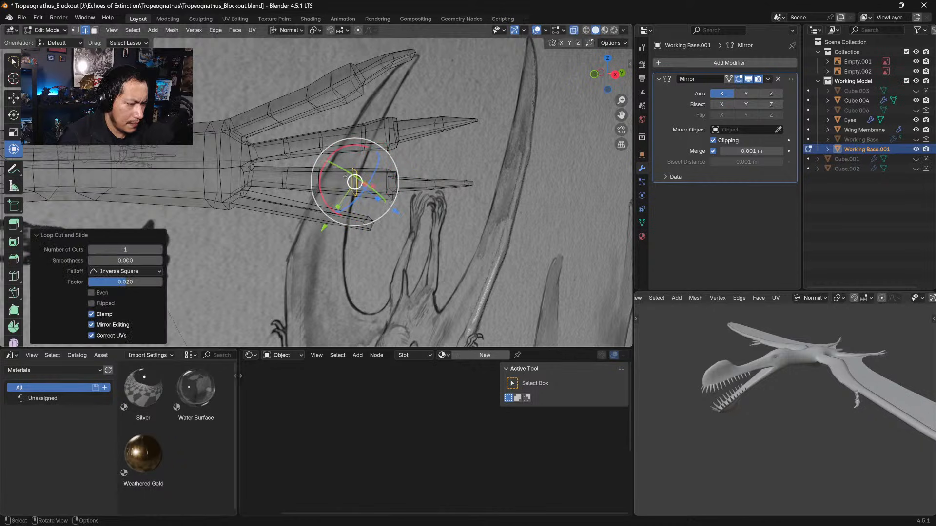
Add an edge loop just behind the third toe's knuckle at a slide factor of -0.511 and scale it to 1.141
middle_drag(345, 176, 377, 184)
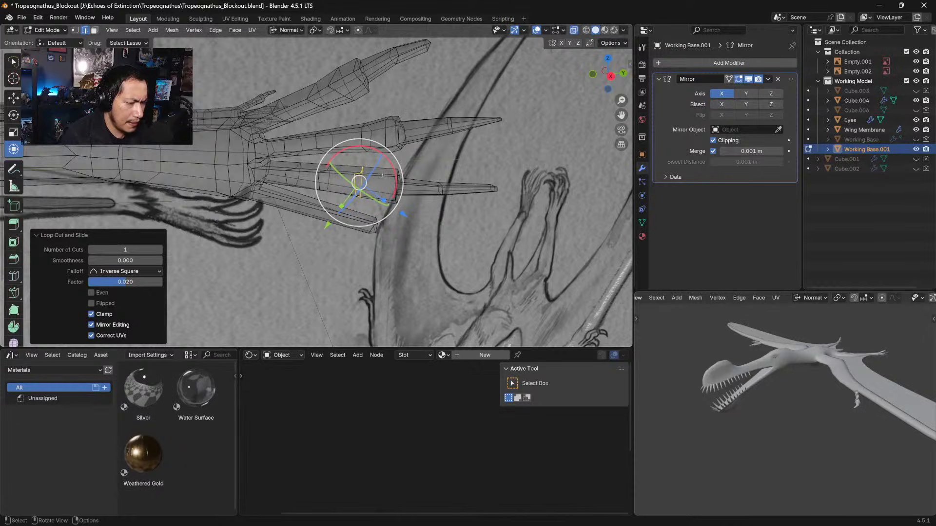
click(382, 176)
key(g)
key(g)
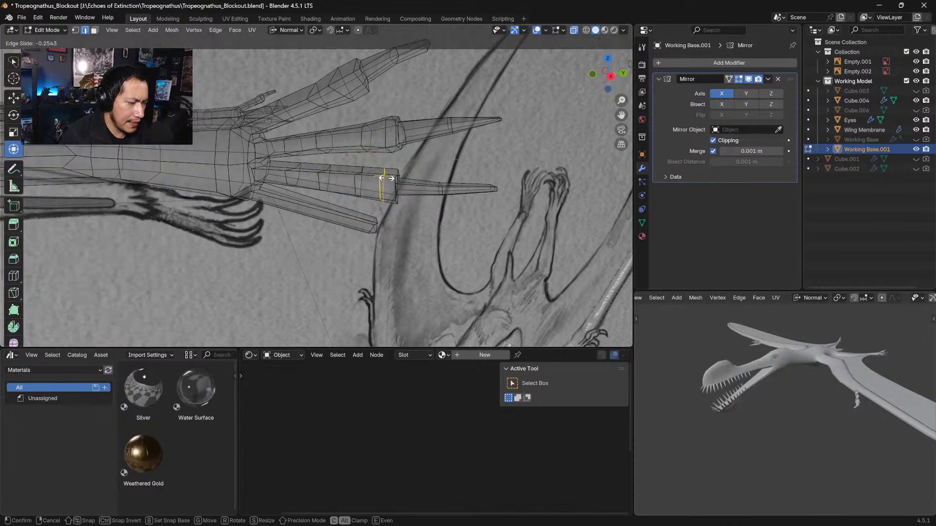
click(389, 180)
key(s)
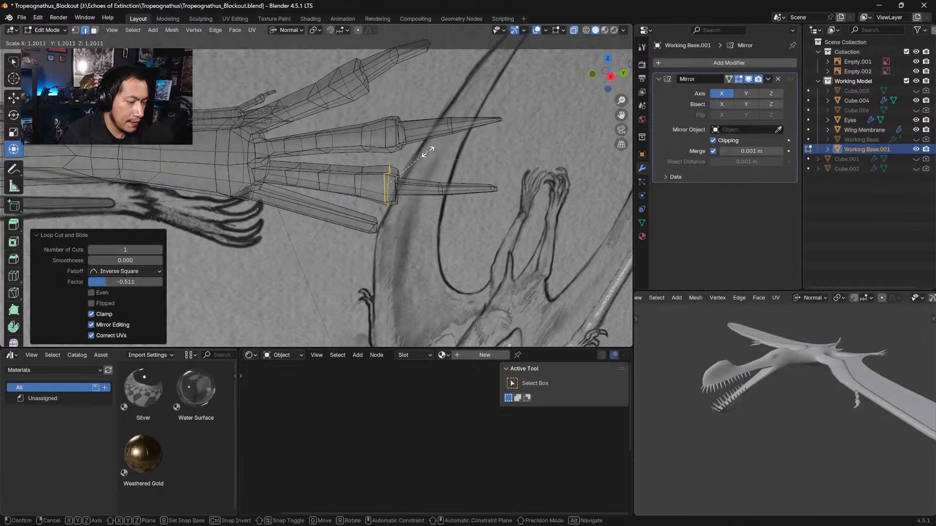
click(426, 155)
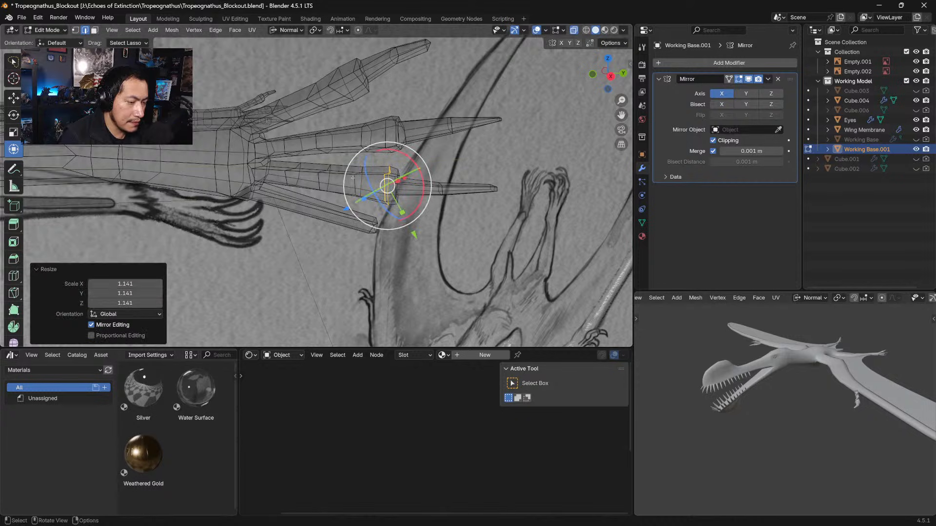
Turn off X-ray, shift the edge loop at the third toe's base about 0.004 m along the toe and scale it to 1.167
middle_drag(412, 188, 435, 186)
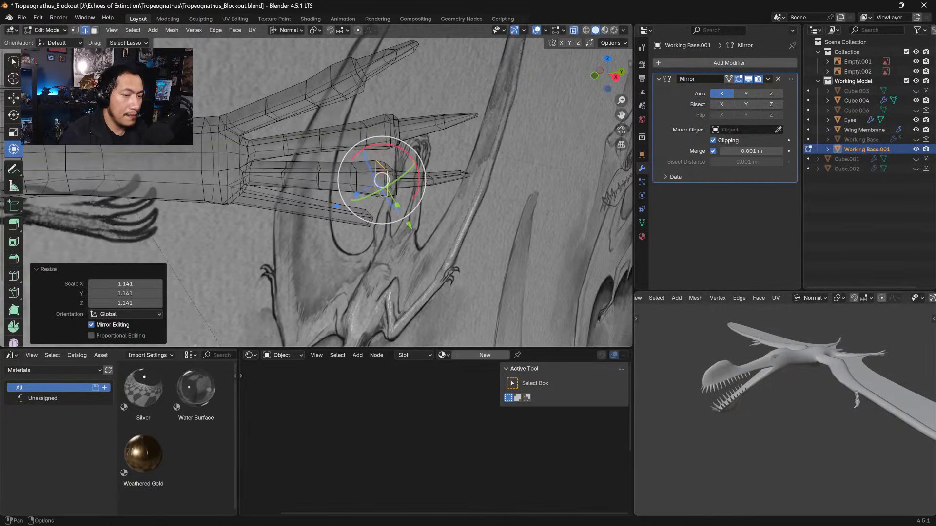
key(alt+z)
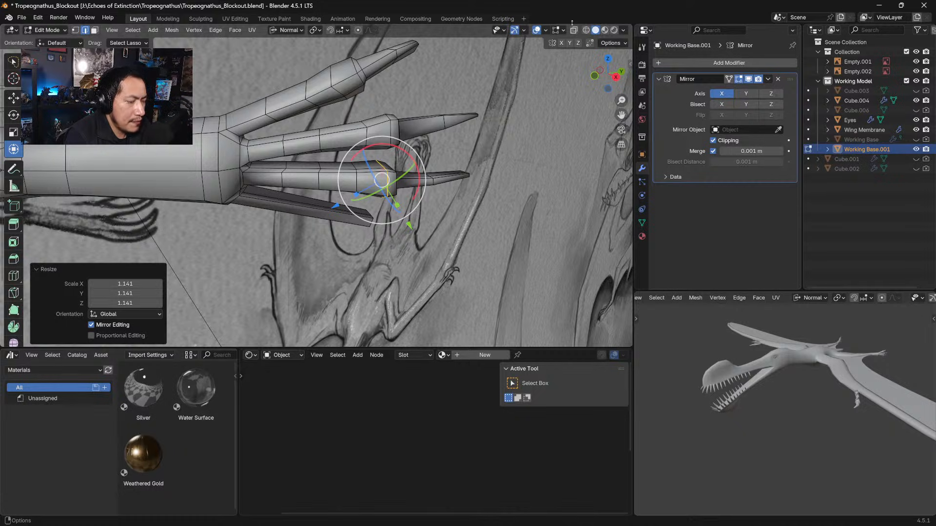
middle_drag(480, 205, 480, 166)
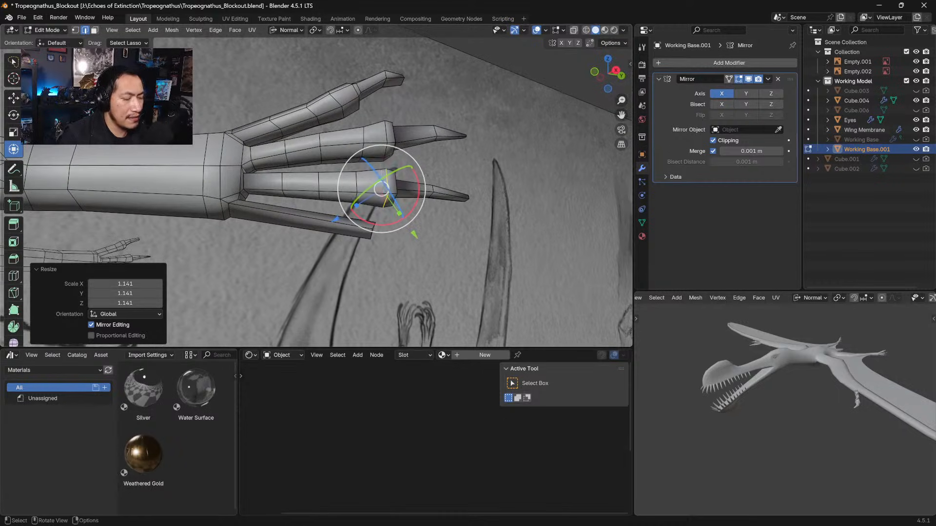
shift+middle_drag(252, 130, 314, 148)
mouse_move(313, 148)
ctrl+middle_down()
mouse_move(314, 175)
mouse_move(314, 144)
ctrl+middle_up()
alt+click(309, 175)
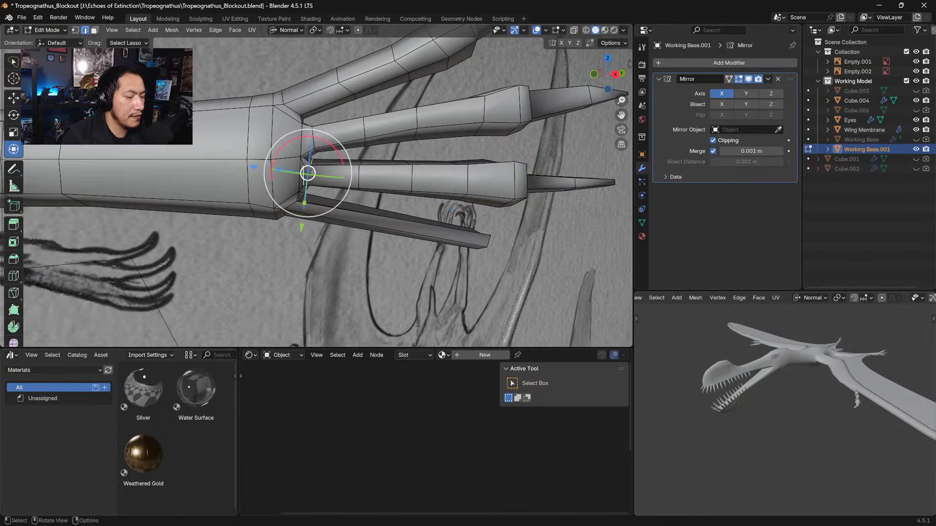
drag(308, 173, 316, 174)
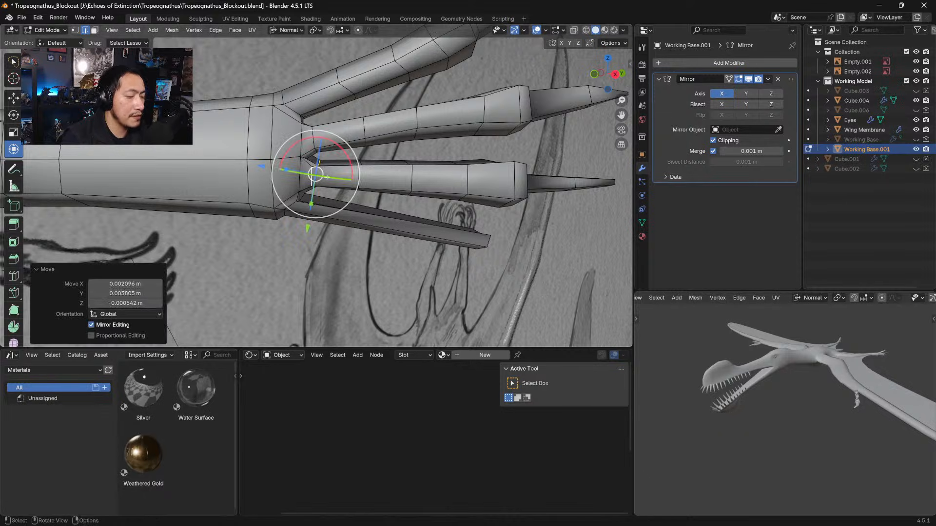
key(s)
click(329, 175)
key(g)
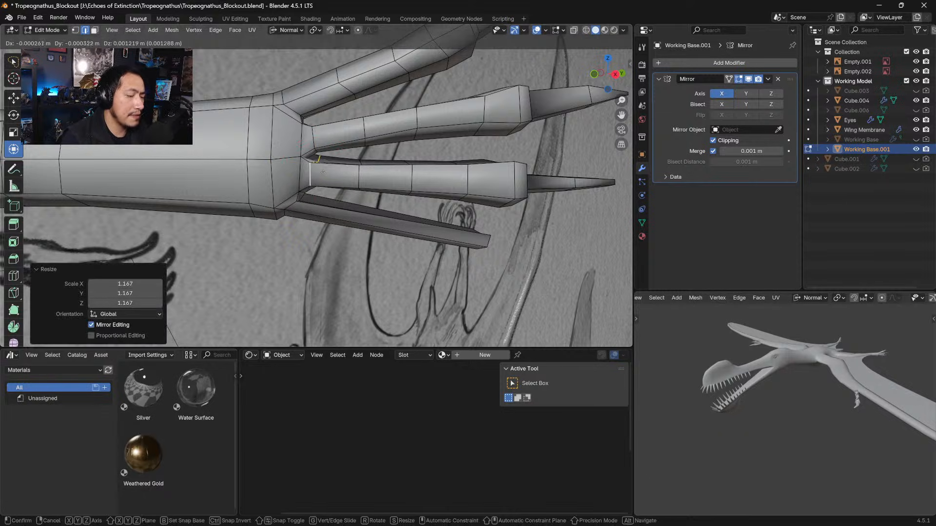
click(323, 173)
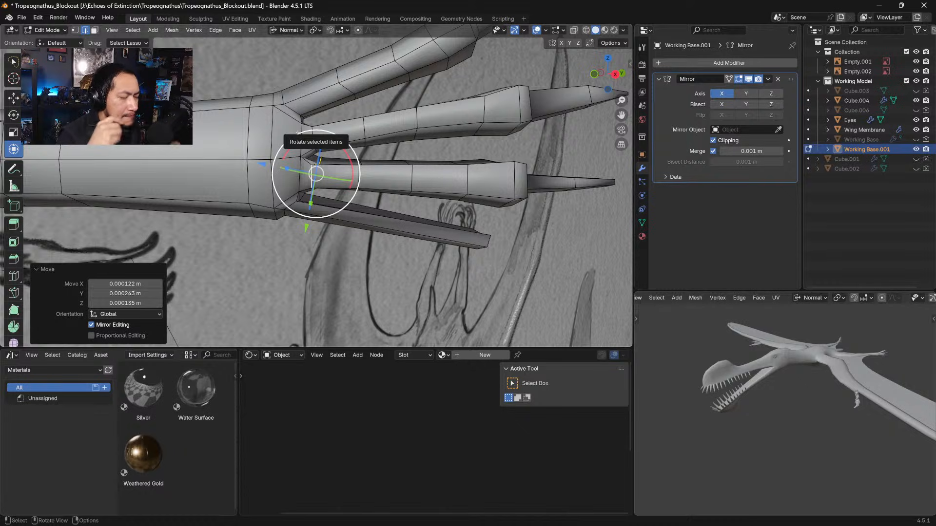
Scale the edge loop at the fourth toe's base to 1.104
alt+click(296, 203)
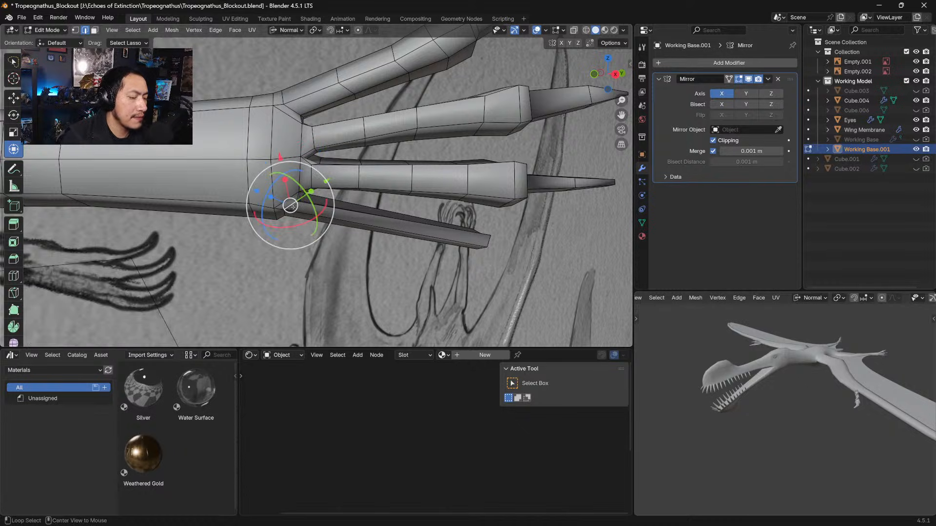
key(s)
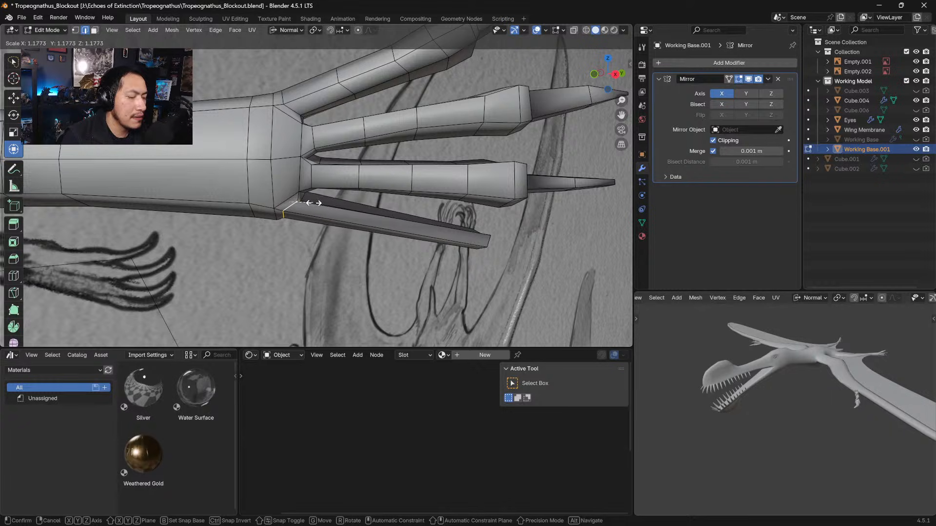
click(309, 201)
Scale the fourth toe's end to 1.296 and lower it about 0.016 m
middle_drag(309, 202, 428, 227)
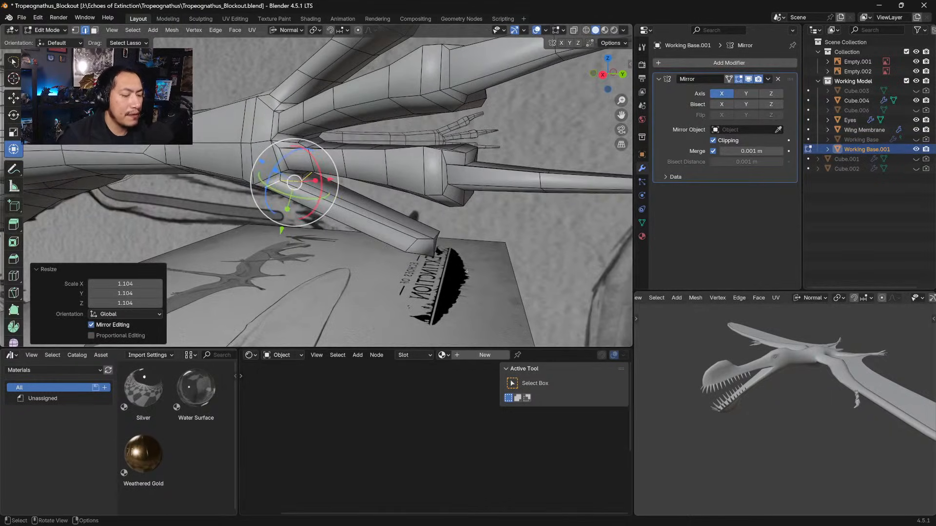
drag(428, 227, 421, 273)
middle_drag(430, 263, 467, 216)
key(s)
click(463, 224)
key(g)
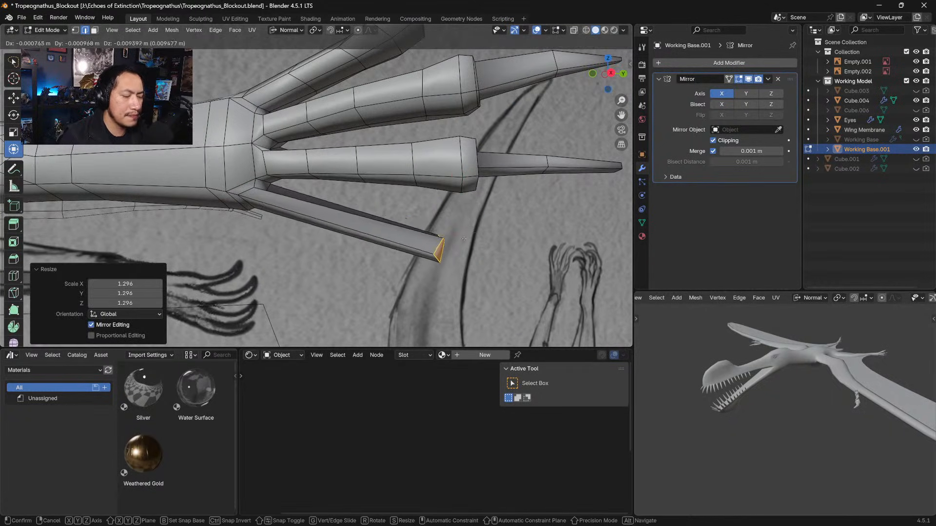
click(462, 249)
Add an edge loop near the fourth toe's base at a slide factor of 0.388 and enlarge it slightly
middle_drag(396, 248, 412, 252)
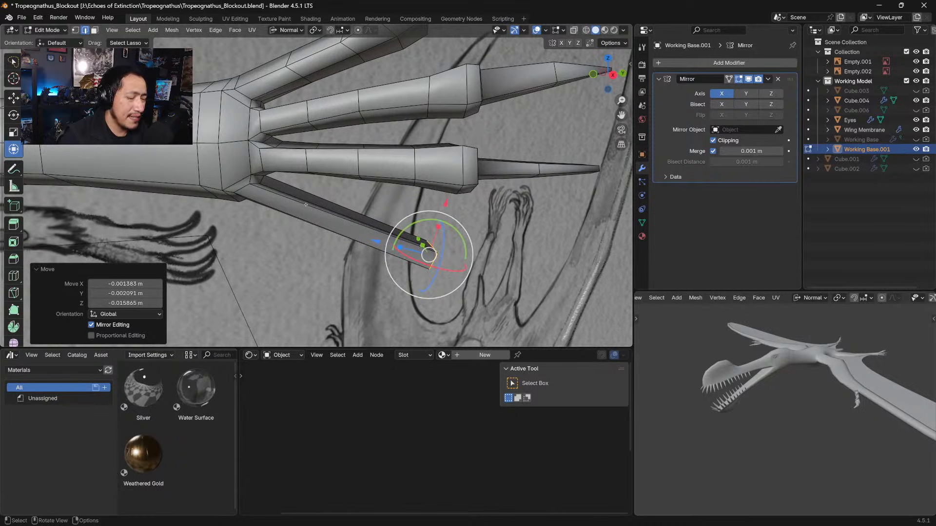
key(ctrl+r)
click(305, 216)
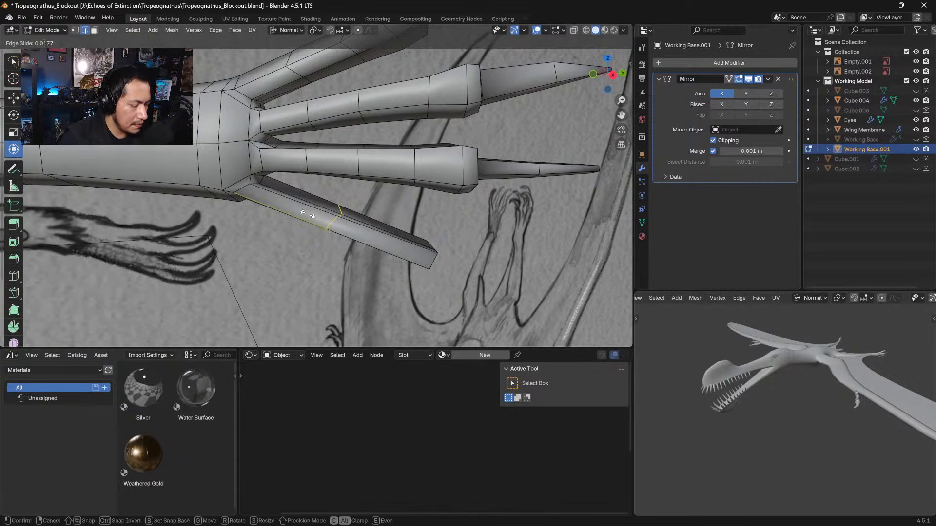
click(298, 207)
key(s)
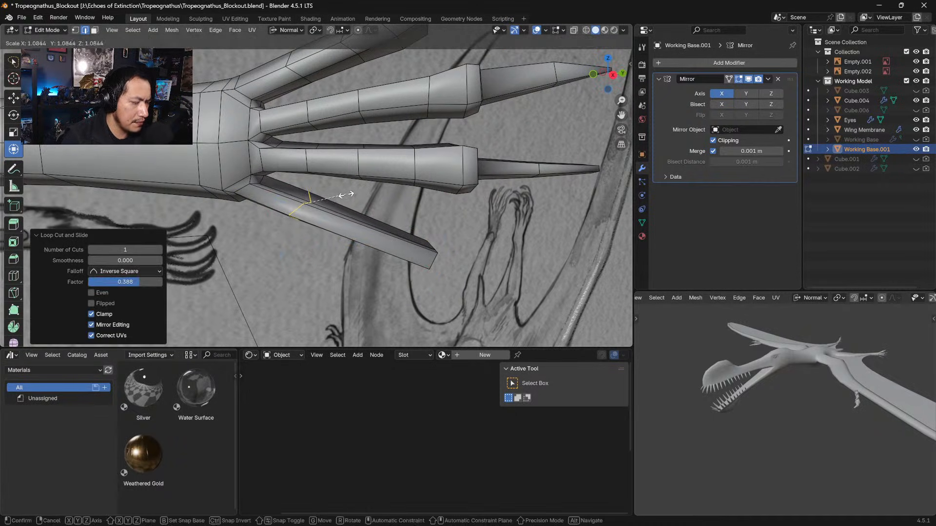
click(348, 195)
Add an edge loop farther along the fourth toe's shaft and scale it to 1.210
click(365, 224)
key(ctrl+r)
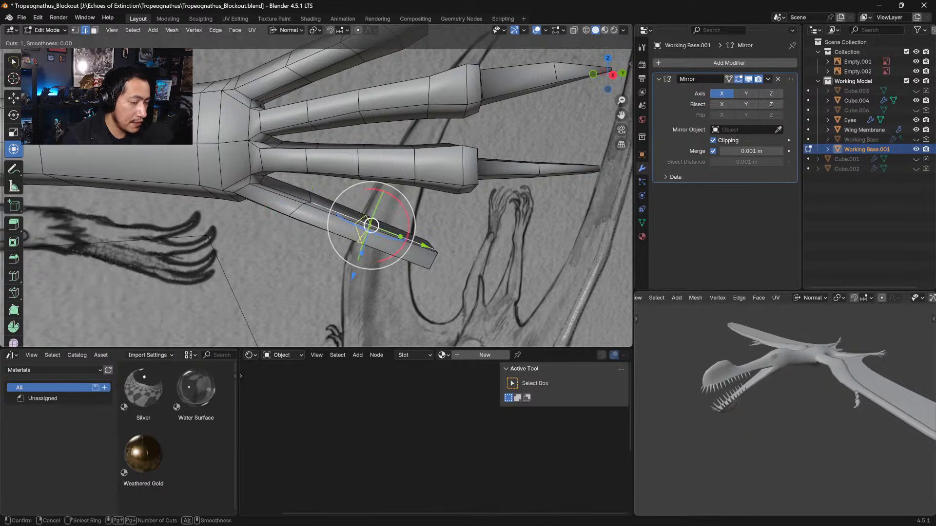
click(363, 223)
click(356, 219)
key(s)
click(359, 212)
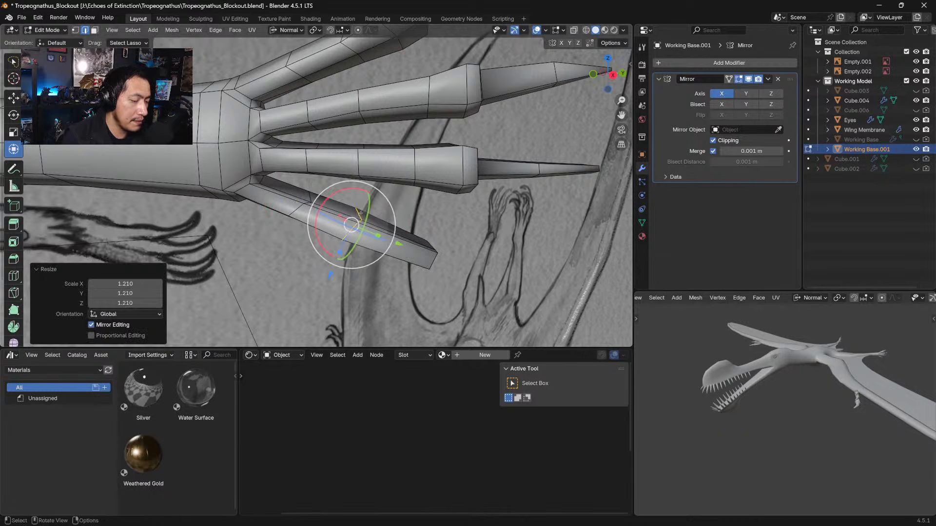
Add an edge loop near the fourth toe's end at a slide factor of -0.219, enlarge it and scale it again to 1.087
click(405, 239)
key(ctrl+r)
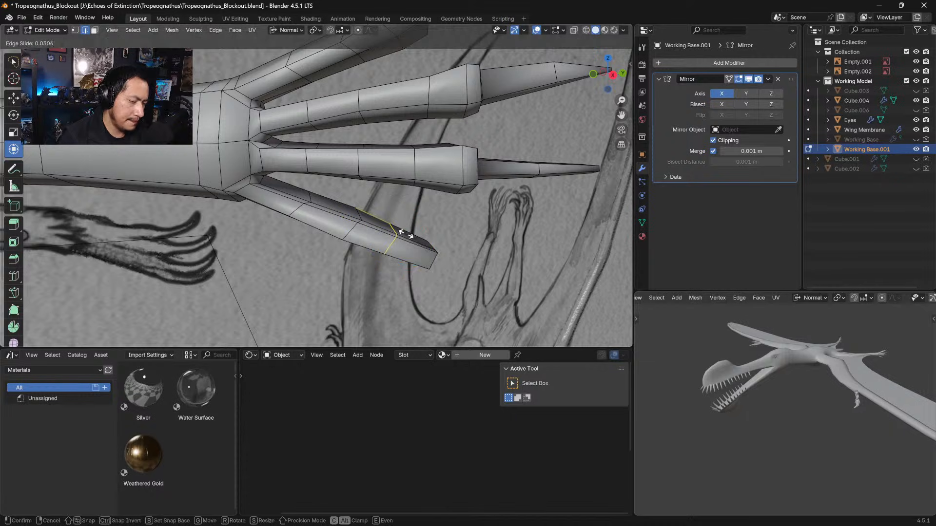
click(411, 230)
click(415, 228)
key(s)
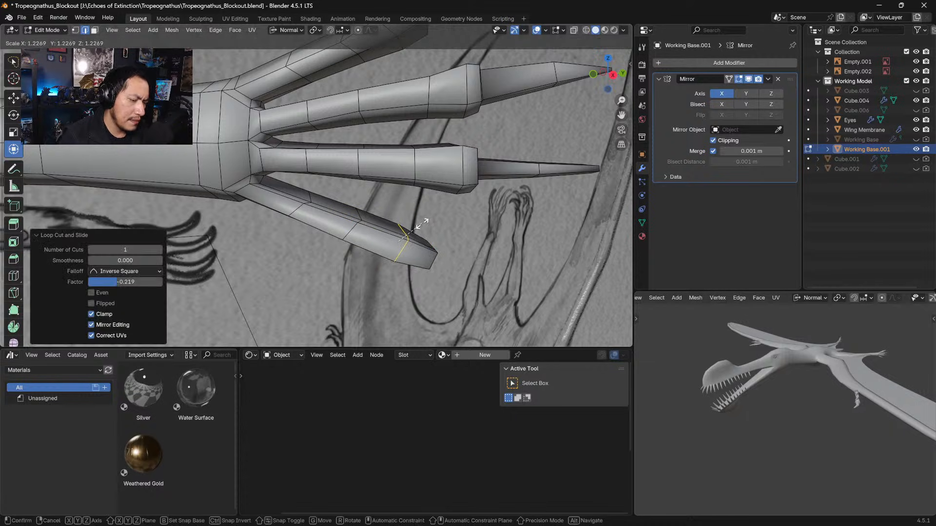
click(416, 232)
key(g)
right_click(418, 231)
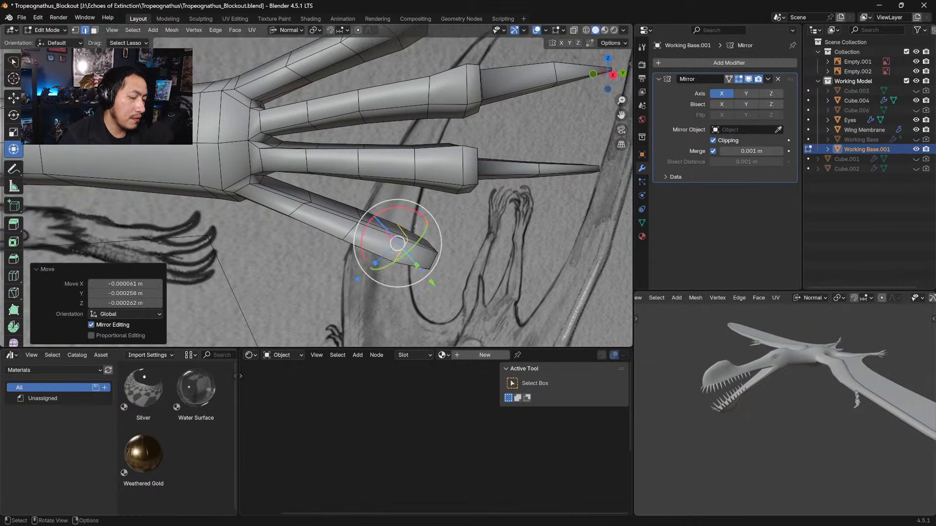
key(s)
click(413, 218)
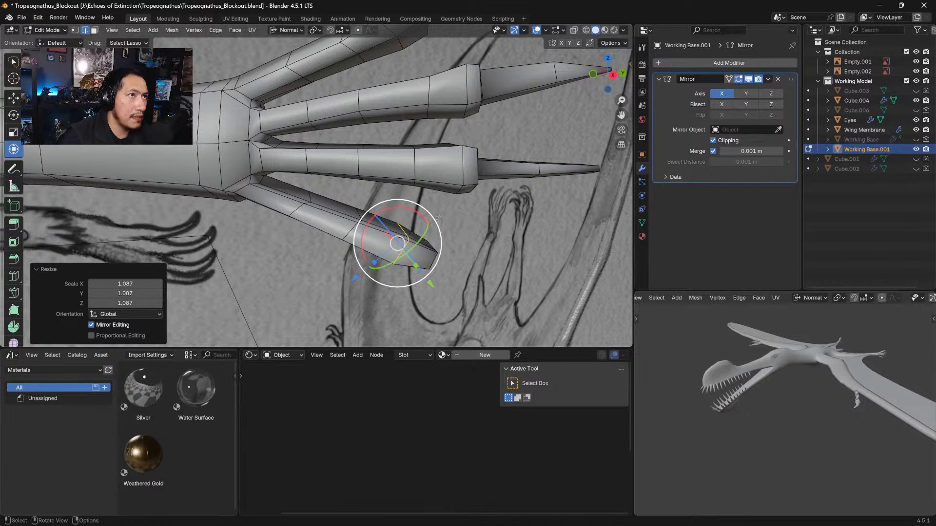
Move the edges along the fourth toe's upper side -0.0045 m along their normal, rotate them slightly and raise them about 0.001 m
middle_drag(413, 218, 332, 188)
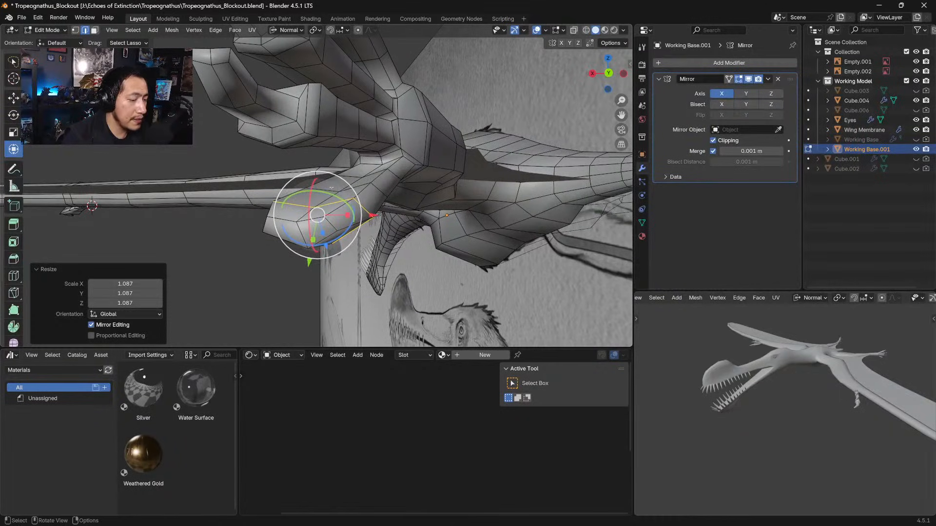
click(308, 216)
shift+click(332, 192)
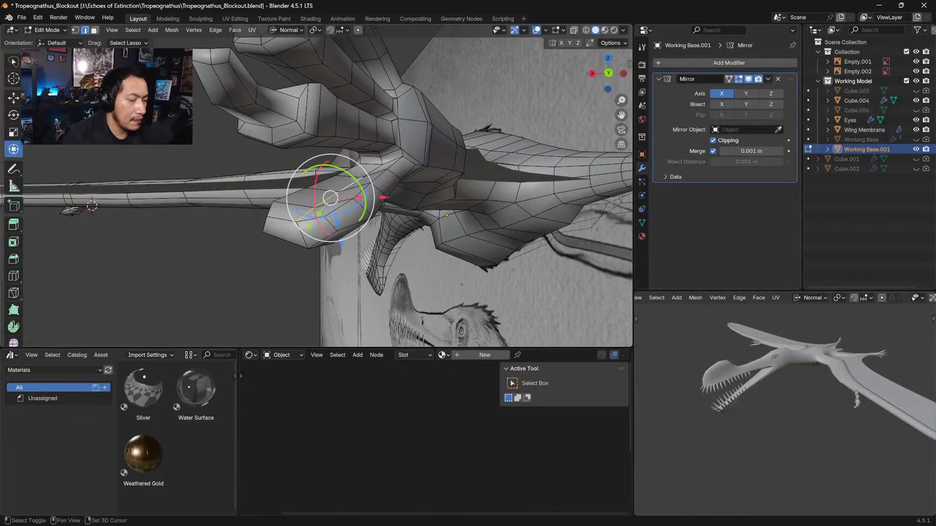
drag(353, 228, 351, 221)
middle_drag(532, 171, 476, 173)
key(r)
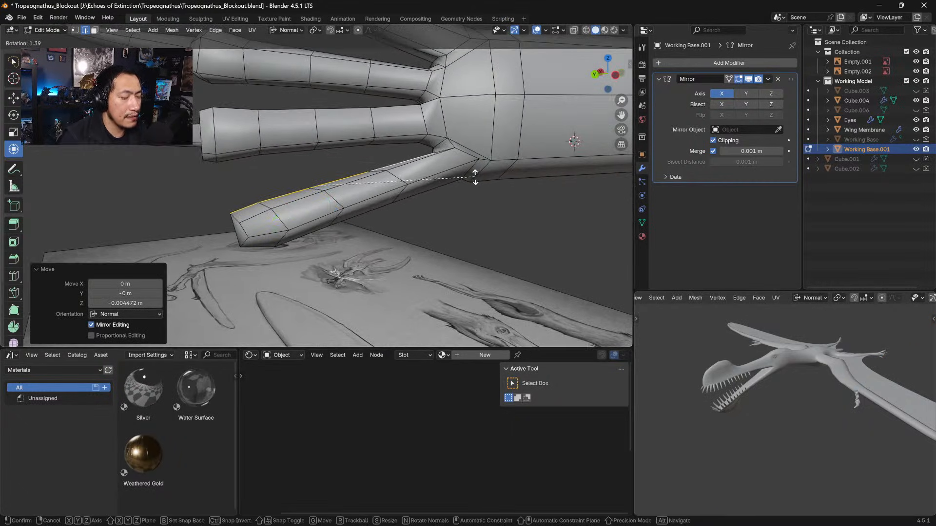
click(473, 177)
key(g)
click(463, 175)
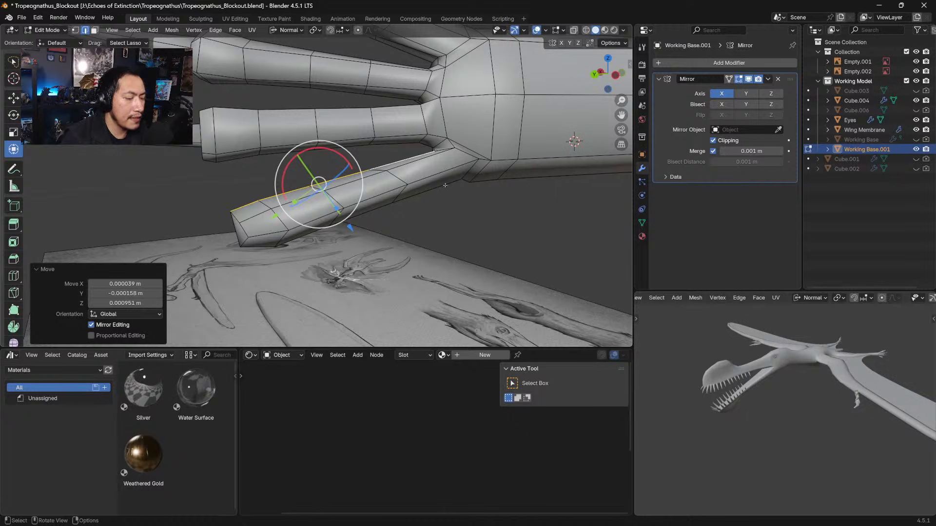
Switch to vertex mode and nudge the corner vertices of the fourth toe's end to even out its outline
click(248, 220)
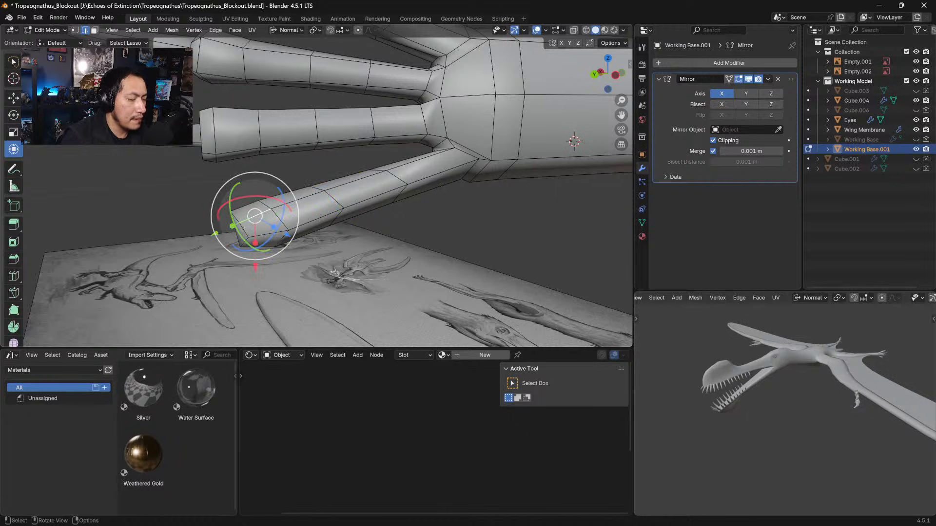
middle_drag(250, 218, 234, 214)
key(1)
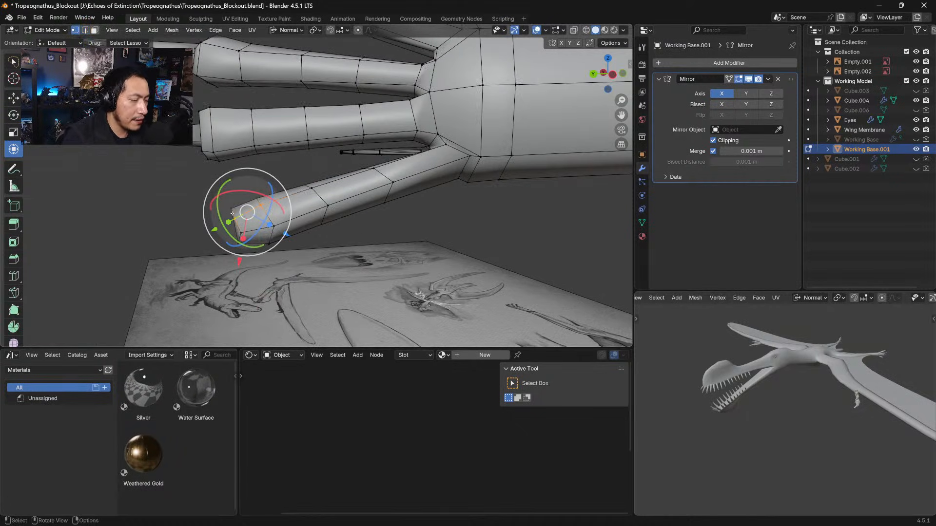
click(234, 217)
key(g)
click(237, 214)
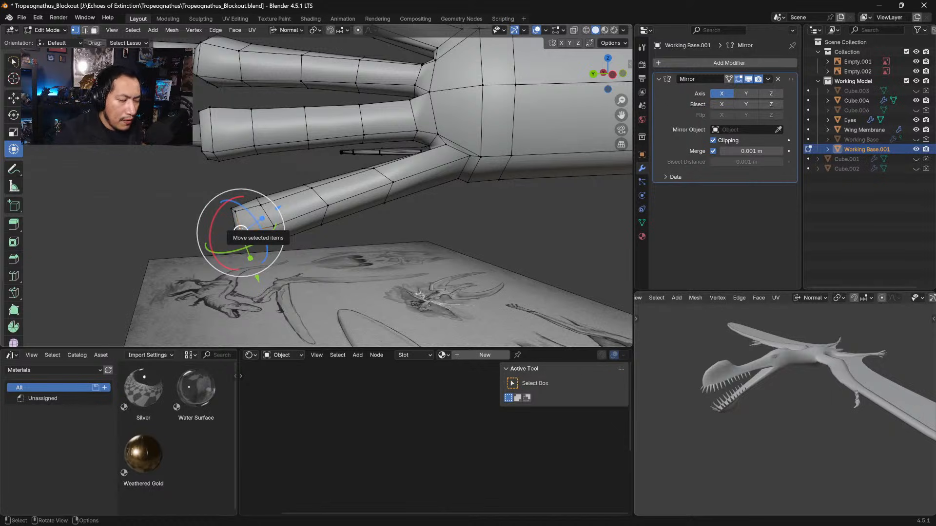
Switch to face mode and inset the fourth toe's end faces by about 0.0026 m
middle_drag(240, 229, 371, 193)
key(3)
click(291, 229)
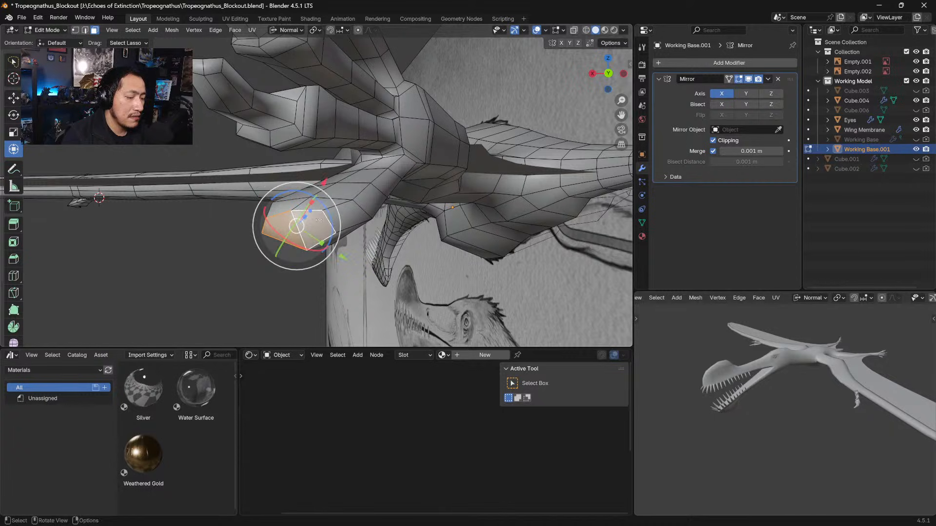
key(i)
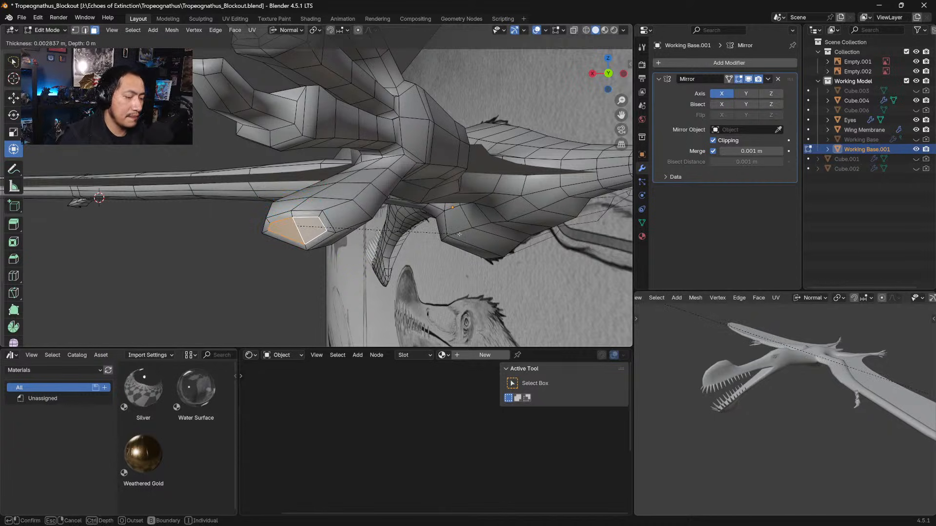
click(457, 232)
Extrude the inset faces about 0.060 m into a claw, shrink its tip and lower the tip about 0.0044 m
mouse_move(456, 233)
middle_down()
mouse_move(525, 212)
mouse_move(453, 239)
middle_up()
mouse_move(390, 238)
middle_down()
mouse_move(420, 249)
mouse_move(393, 257)
mouse_move(410, 266)
middle_up()
key(e)
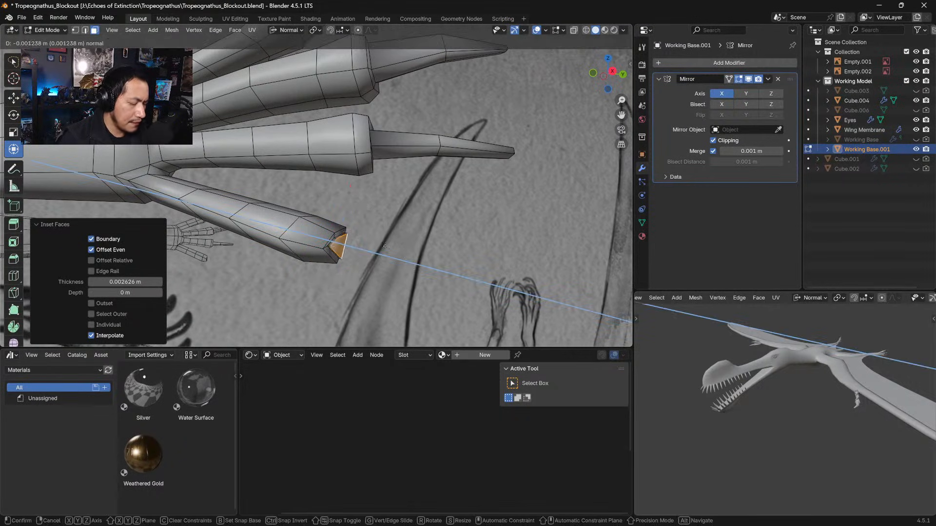
click(459, 276)
key(s)
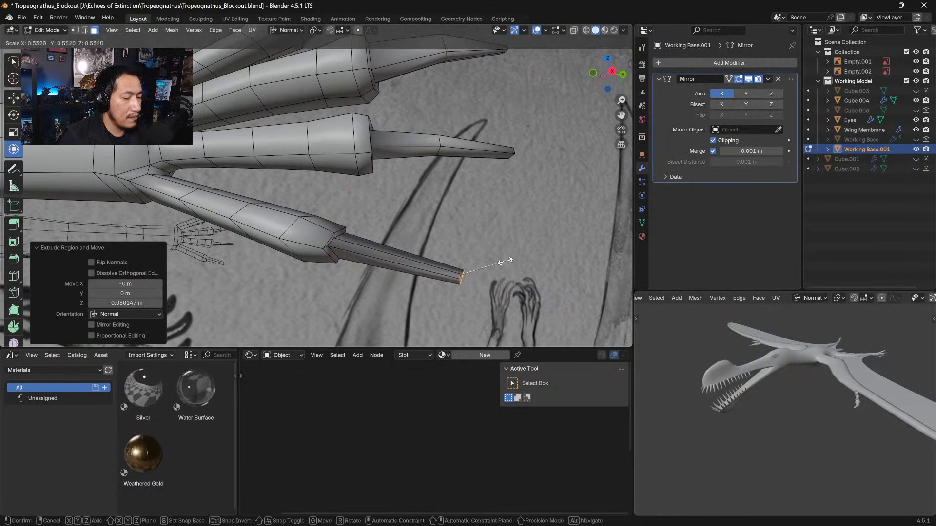
click(493, 263)
key(g)
click(489, 271)
Shrink the fourth toe's claw tip further, rotate it -8.26° and move it about -0.004 m in X, 0.007 m in Y and -0.005 m in Z
middle_drag(488, 272, 425, 255)
key(s)
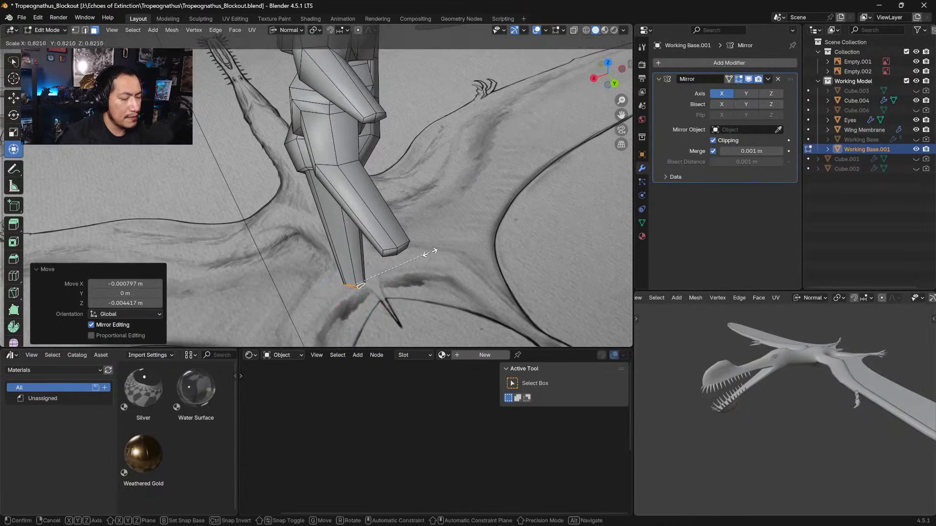
click(424, 254)
key(r)
click(429, 256)
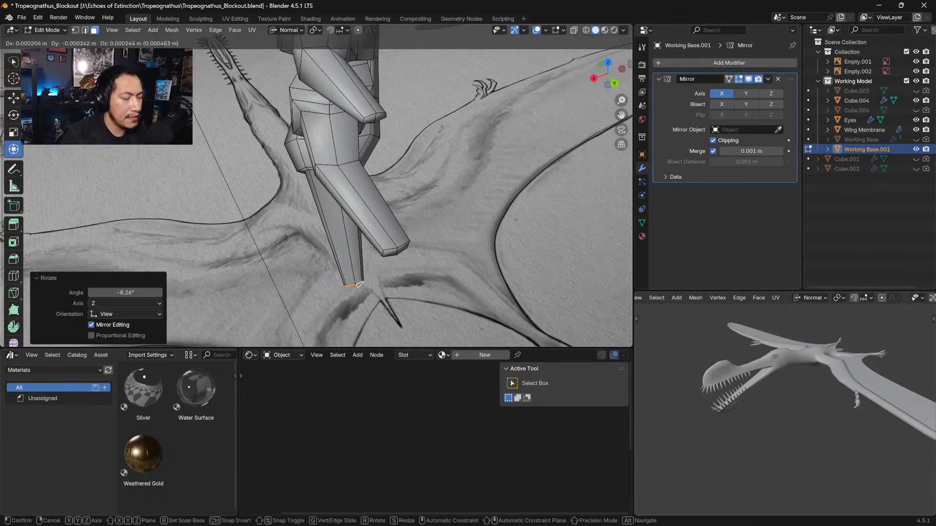
key(g)
click(435, 271)
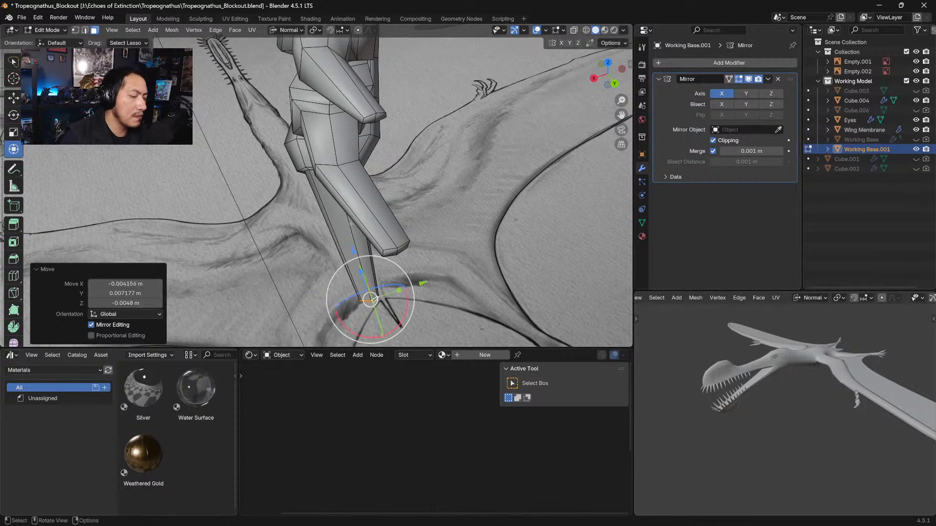
Add one centred edge loop around the middle of the fourth toe's claw
click(362, 247)
key(ctrl+r)
click(351, 232)
right_click(351, 230)
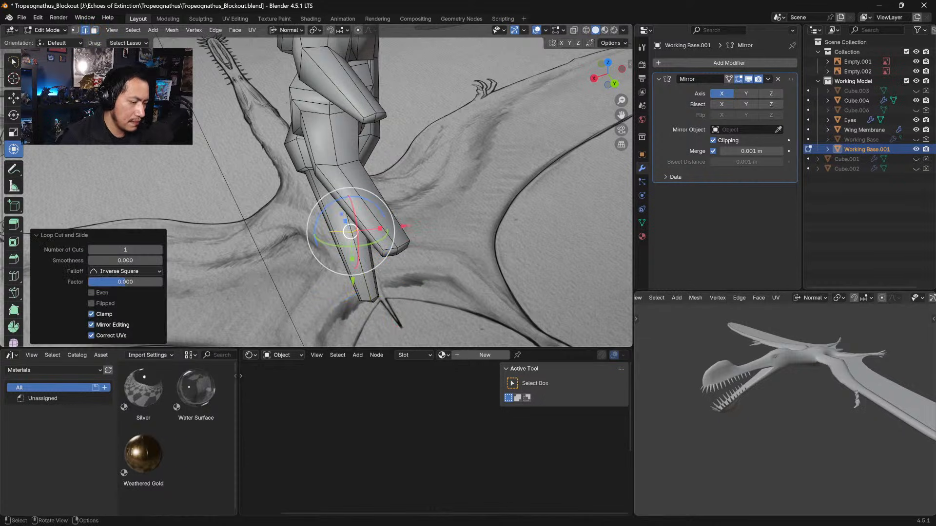
Move the centre edge loop of the fourth toe's claw about -0.0074 m in X
drag(396, 227, 382, 229)
mouse_move(382, 228)
middle_down()
mouse_move(432, 216)
mouse_move(477, 180)
mouse_move(439, 191)
middle_up()
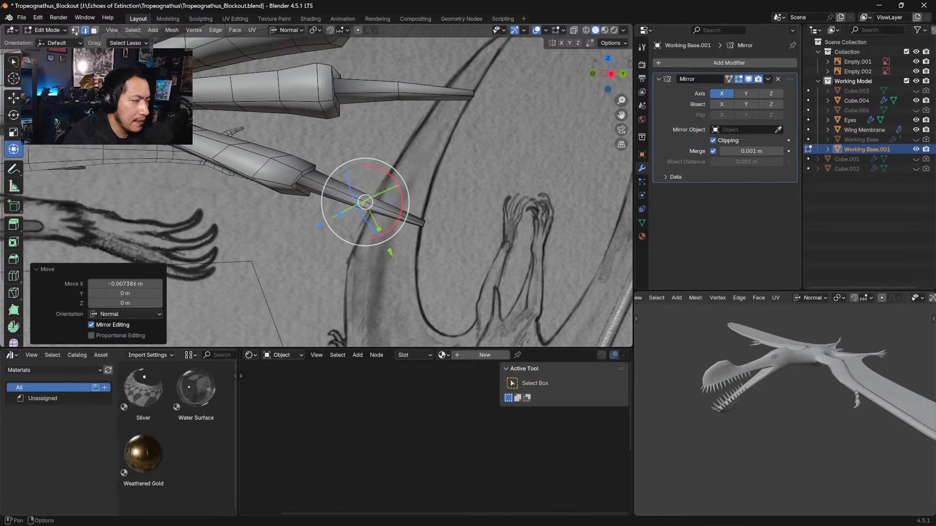
Switch to Sculpt Mode and use the Grab brush to even out the upper contour and segments of the fourth toe
click(53, 30)
click(52, 61)
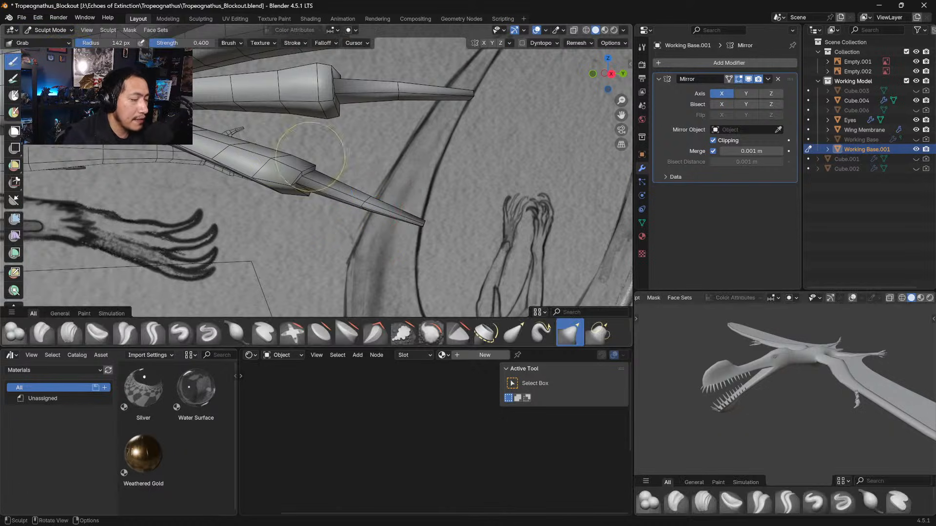
mouse_move(303, 172)
mouse_down()
mouse_move(305, 162)
mouse_move(317, 181)
mouse_move(301, 188)
mouse_move(299, 168)
mouse_move(270, 151)
mouse_up()
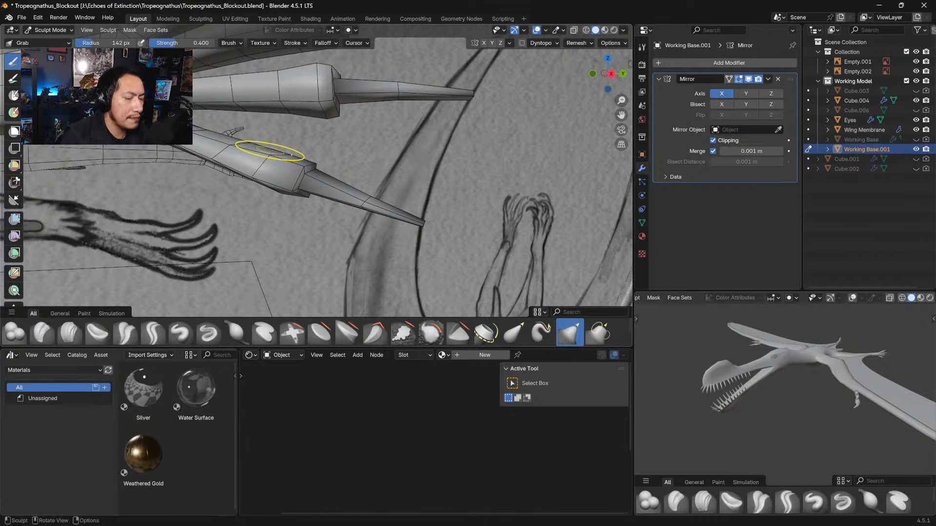
middle_drag(234, 161, 340, 184)
drag(300, 172, 309, 164)
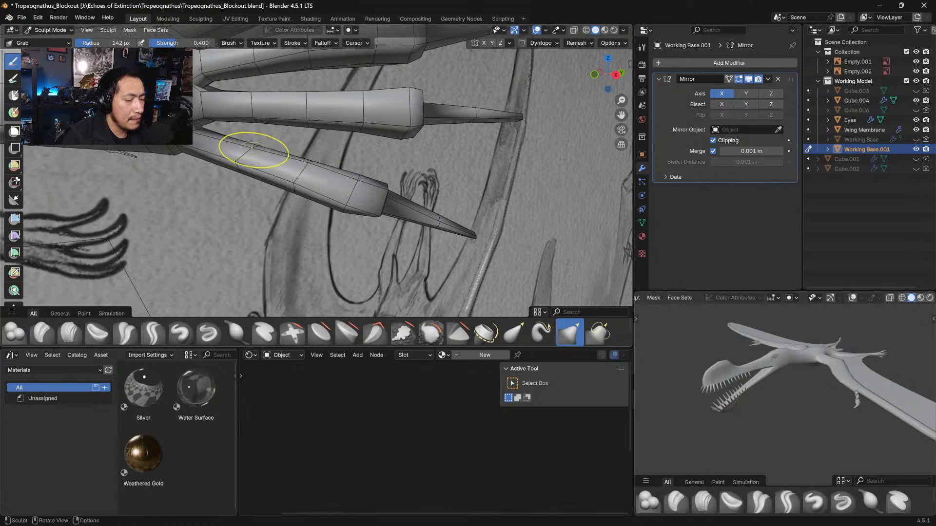
mouse_move(244, 161)
mouse_down()
mouse_move(295, 176)
mouse_move(309, 163)
mouse_up()
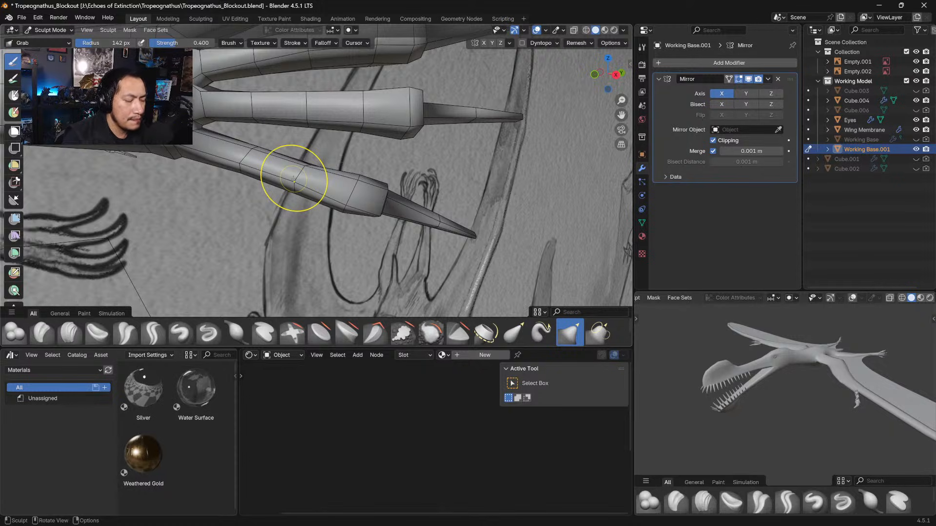
mouse_move(294, 180)
middle_down()
mouse_move(324, 192)
mouse_move(303, 181)
middle_up()
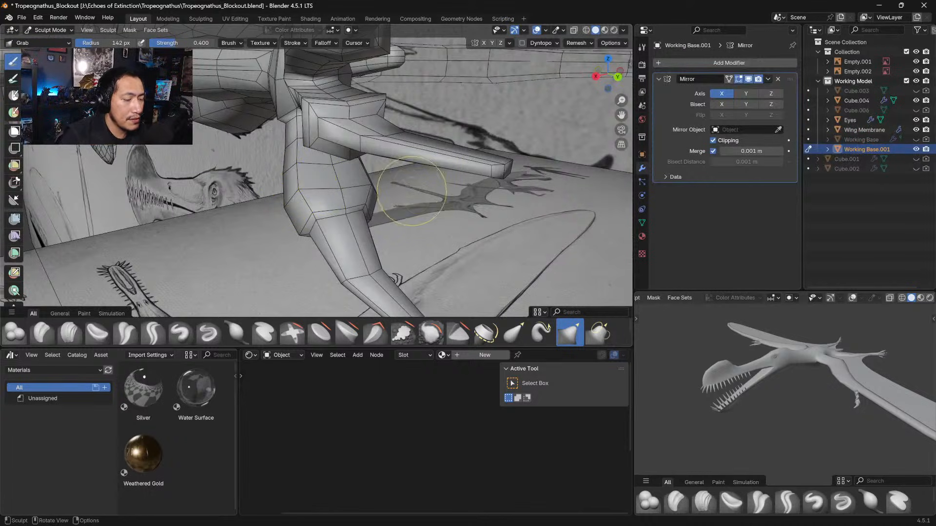
Grab the upper contour of the digit's swollen segment inward at several points to slim its profile
middle_drag(295, 193, 344, 103)
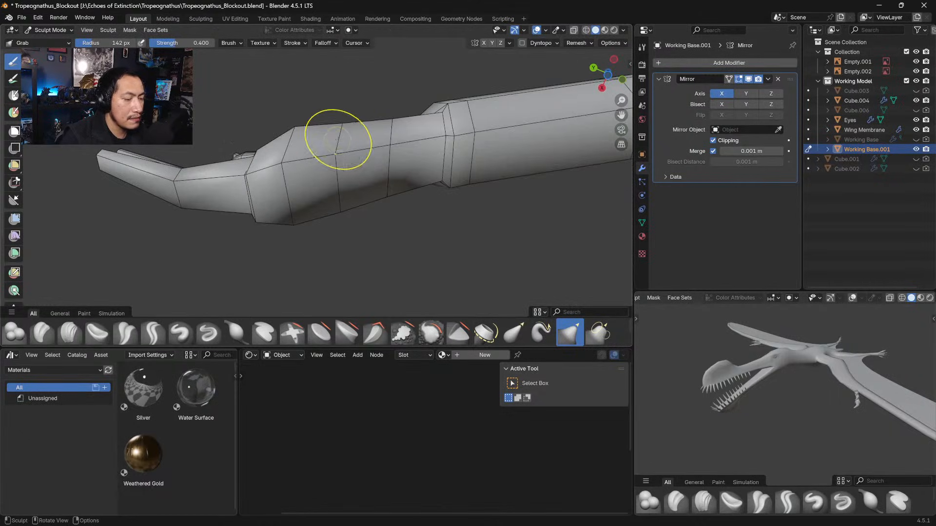
drag(341, 127, 340, 141)
drag(341, 131, 340, 144)
drag(389, 122, 390, 134)
drag(295, 130, 287, 135)
mouse_move(352, 180)
middle_down()
mouse_move(392, 233)
mouse_move(394, 190)
mouse_move(405, 255)
mouse_move(414, 231)
mouse_move(390, 198)
mouse_move(413, 232)
mouse_move(397, 208)
mouse_move(366, 219)
mouse_move(361, 234)
mouse_move(382, 250)
mouse_move(397, 209)
mouse_move(387, 167)
middle_up()
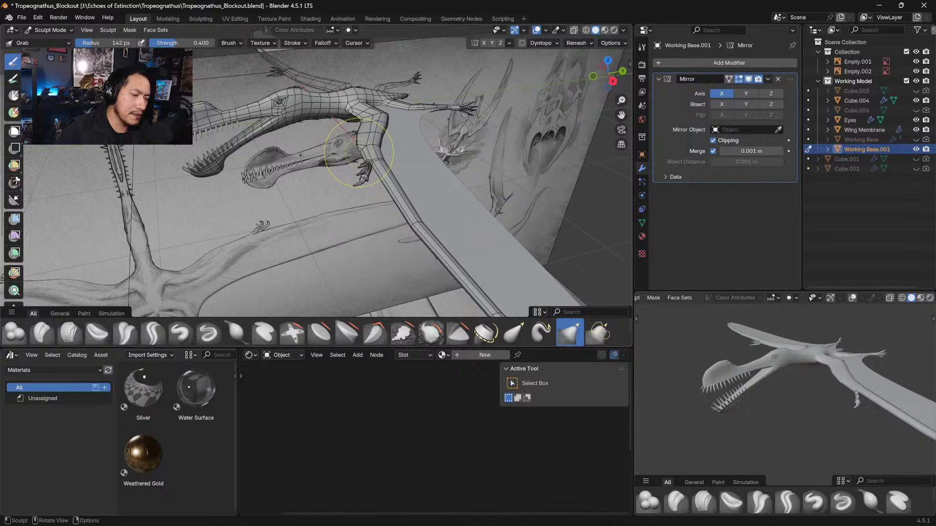
Examine the wings, arms, legs and body from several angles to judge the overall shape against the reference
middle_drag(449, 156, 410, 188)
scroll(409, 187, down, 5)
scroll(476, 115, up, 8)
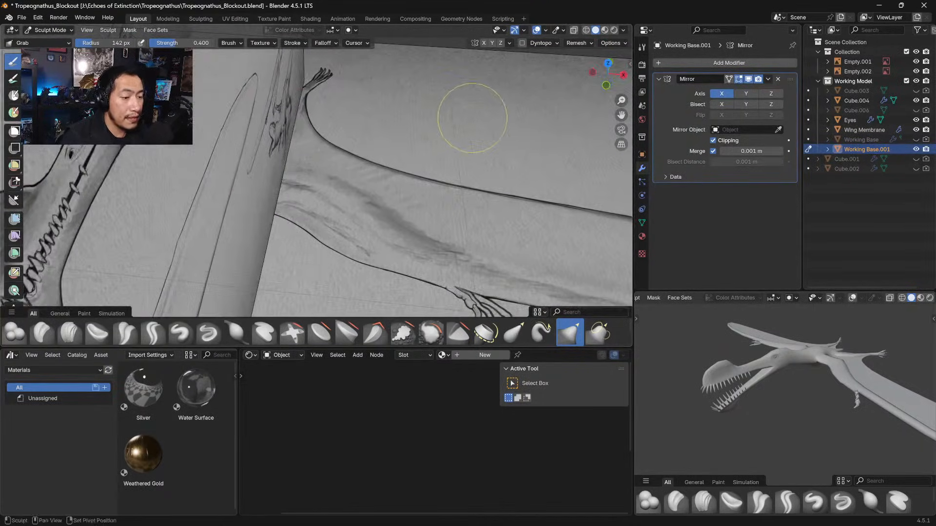
mouse_move(476, 115)
shift+middle_down()
mouse_move(509, 170)
mouse_move(405, 185)
mouse_move(424, 166)
mouse_move(425, 205)
shift+middle_up()
mouse_move(453, 151)
middle_down()
mouse_move(428, 174)
mouse_move(409, 263)
mouse_move(414, 171)
mouse_move(395, 192)
mouse_move(395, 215)
mouse_move(396, 81)
mouse_move(393, 230)
middle_up()
scroll(429, 173, down, 4)
mouse_move(439, 104)
middle_down()
mouse_move(470, 72)
mouse_move(415, 132)
middle_up()
mouse_move(401, 203)
middle_down()
mouse_move(434, 234)
mouse_move(365, 218)
mouse_move(366, 195)
middle_up()
ctrl+middle_drag(398, 144, 398, 202)
shift+middle_drag(300, 236, 364, 191)
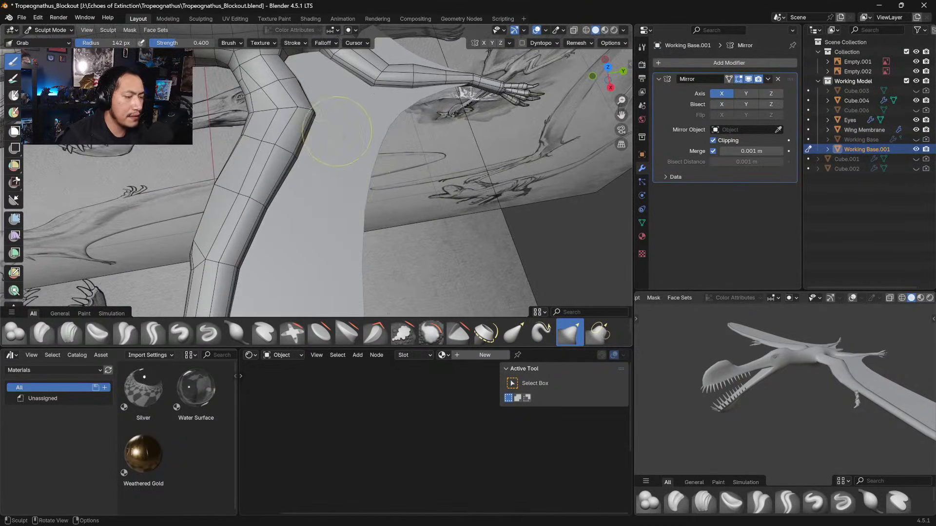
middle_drag(337, 132, 320, 183)
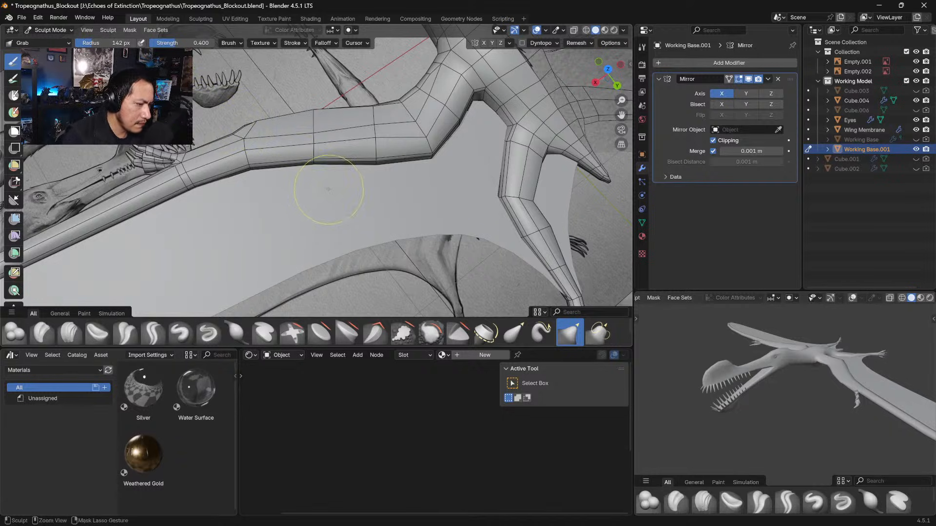
middle_drag(329, 189, 388, 216)
mouse_move(330, 232)
middle_down()
mouse_move(365, 235)
mouse_move(413, 209)
mouse_move(308, 226)
mouse_move(341, 197)
mouse_move(393, 194)
middle_up()
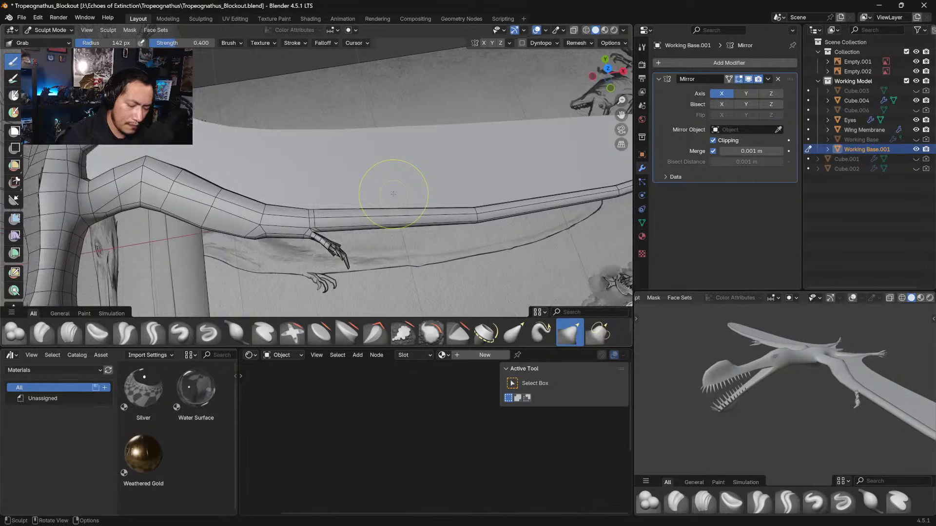
Align to top view and grab the leading edge of the arm around the elbow to smooth its outline
key(KP_7)
mouse_move(339, 236)
ctrl+middle_down()
mouse_move(329, 246)
mouse_move(358, 129)
ctrl+middle_up()
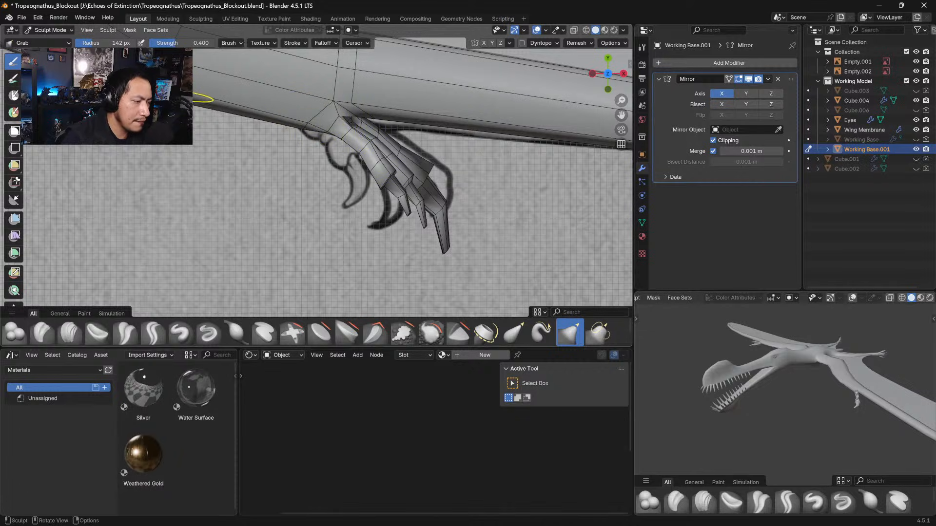
drag(146, 92, 146, 97)
drag(147, 95, 148, 101)
shift+middle_drag(165, 103, 342, 160)
mouse_move(292, 144)
mouse_down()
mouse_move(294, 154)
mouse_move(326, 157)
mouse_move(291, 151)
mouse_up()
drag(318, 155, 356, 156)
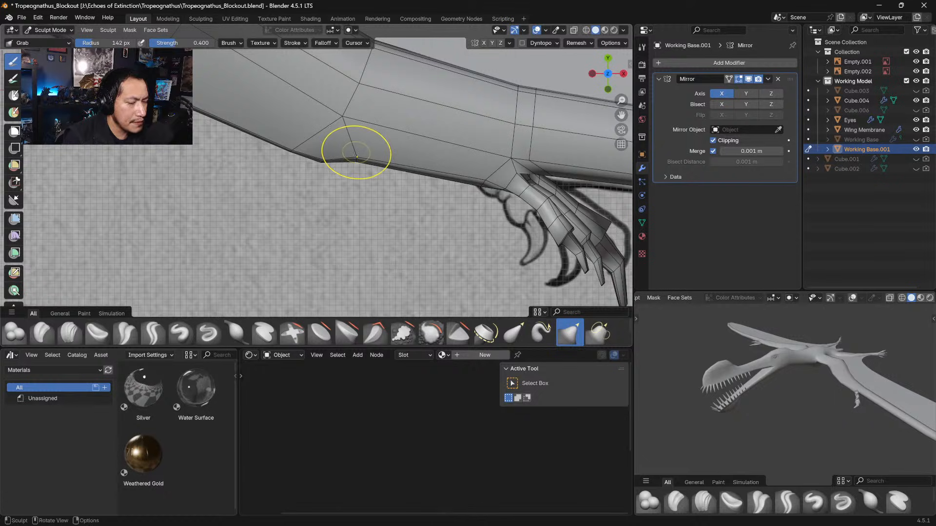
Nudge the hand's finger from above, then raise its tip and middle slightly with the Grab brush
mouse_move(468, 176)
shift+middle_down()
mouse_move(305, 179)
mouse_move(275, 161)
shift+middle_up()
mouse_move(365, 205)
mouse_down()
mouse_move(347, 190)
mouse_move(364, 201)
mouse_move(362, 217)
mouse_move(369, 213)
mouse_up()
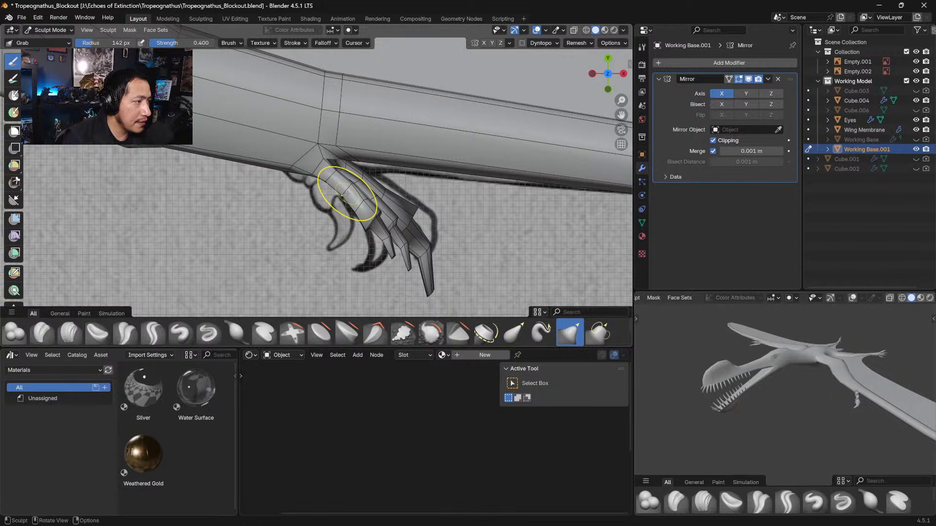
mouse_move(345, 194)
middle_down()
mouse_move(383, 209)
mouse_move(361, 217)
mouse_move(345, 182)
mouse_move(316, 172)
mouse_move(326, 172)
mouse_move(336, 182)
mouse_move(292, 175)
mouse_move(331, 191)
mouse_move(325, 146)
mouse_move(284, 180)
mouse_move(313, 199)
middle_up()
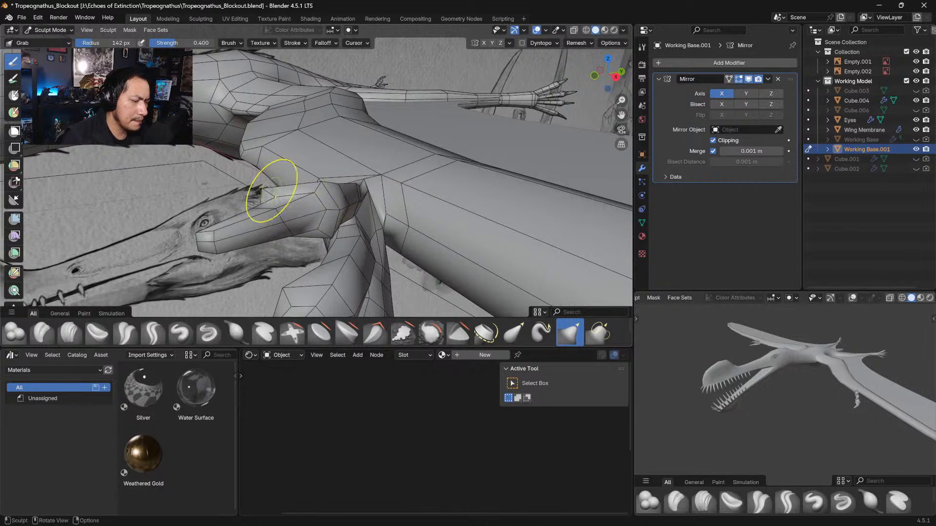
drag(213, 239, 215, 234)
drag(276, 234, 278, 230)
Examine the hand's fingers, the wrist and the forearm from several angles, then check the body and arms in top view
middle_drag(278, 230, 415, 174)
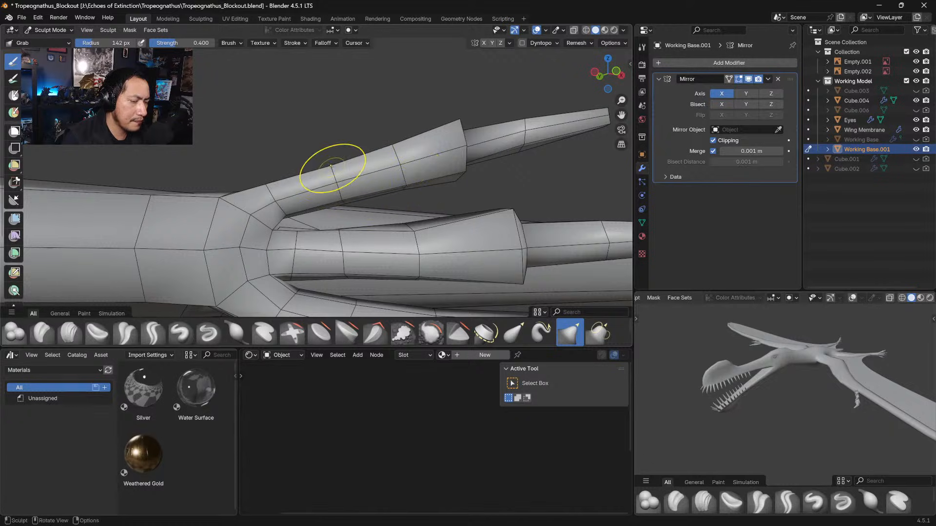
middle_drag(287, 213, 227, 180)
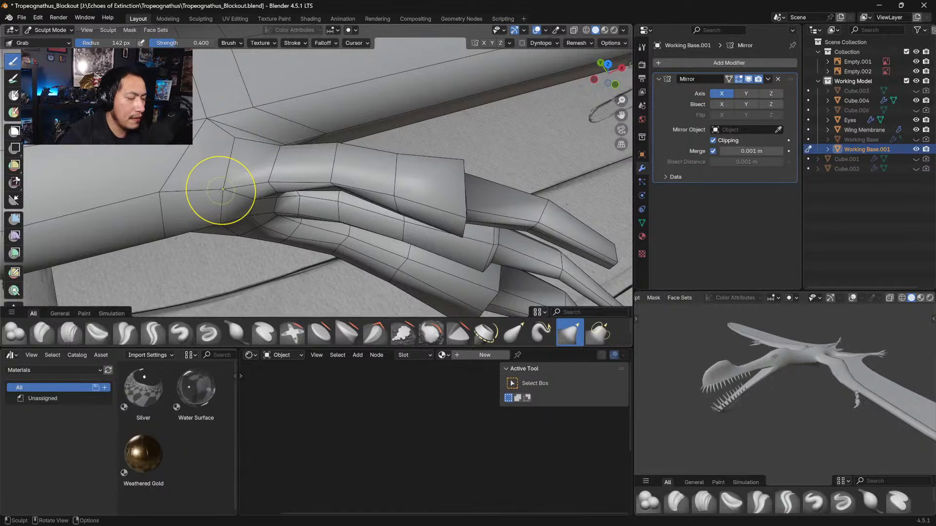
mouse_move(240, 235)
middle_down()
mouse_move(317, 210)
mouse_move(305, 250)
mouse_move(302, 221)
mouse_move(224, 163)
mouse_move(291, 169)
middle_up()
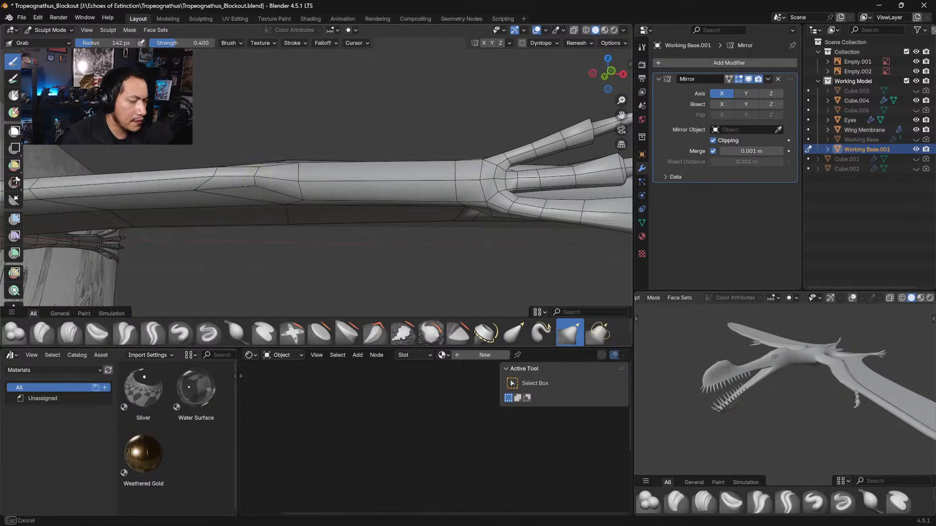
middle_drag(213, 166, 213, 169)
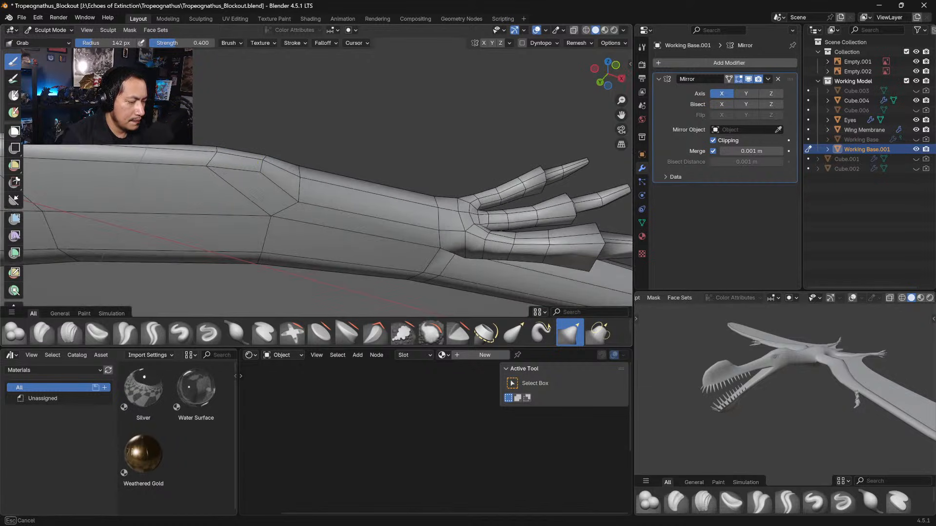
middle_drag(222, 152, 351, 278)
middle_drag(301, 168, 325, 196)
key(KP_7)
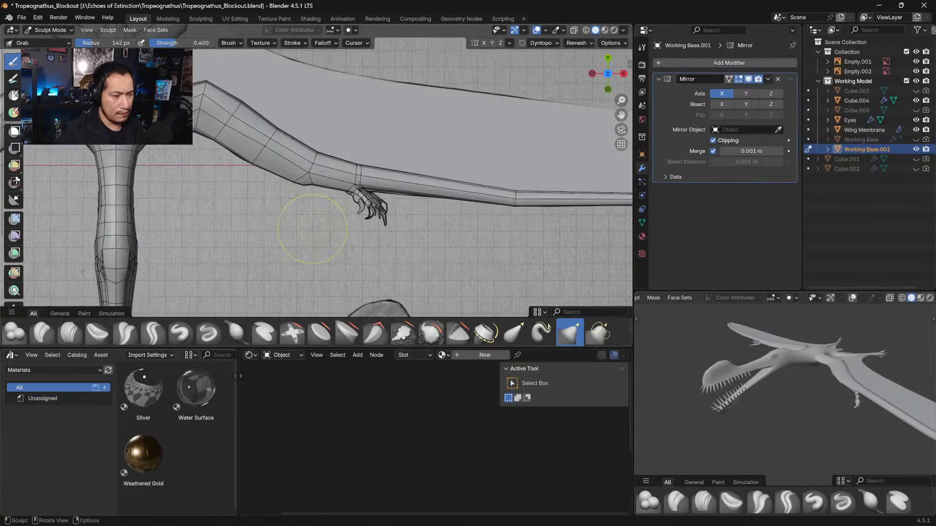
shift+middle_drag(285, 165, 400, 228)
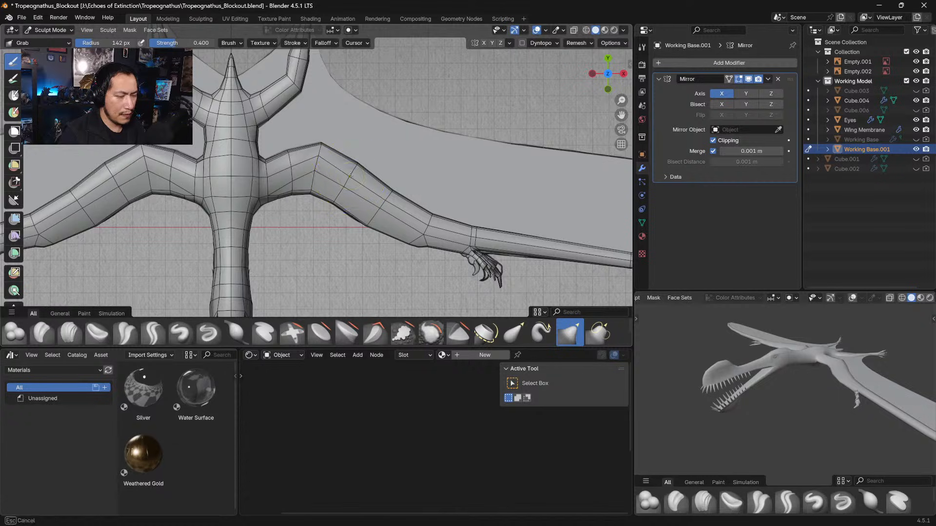
shift+middle_drag(342, 199, 412, 229)
shift+middle_drag(354, 188, 338, 263)
Grab the underside of the tail tip slightly upward to give it a finer taper
mouse_move(284, 174)
ctrl+middle_down()
mouse_move(284, 181)
mouse_move(283, 114)
ctrl+middle_up()
shift+middle_drag(239, 171, 303, 188)
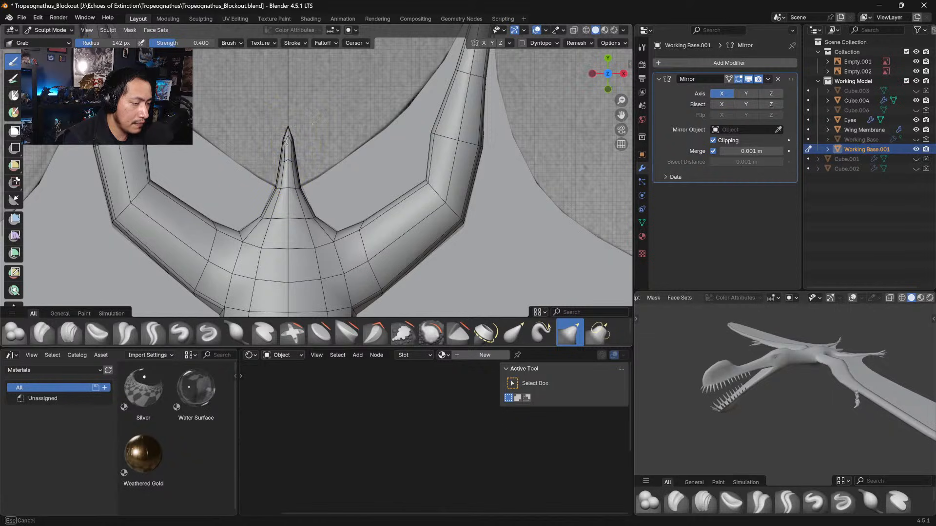
mouse_move(286, 142)
middle_down()
mouse_move(374, 197)
mouse_move(348, 159)
mouse_move(325, 197)
middle_up()
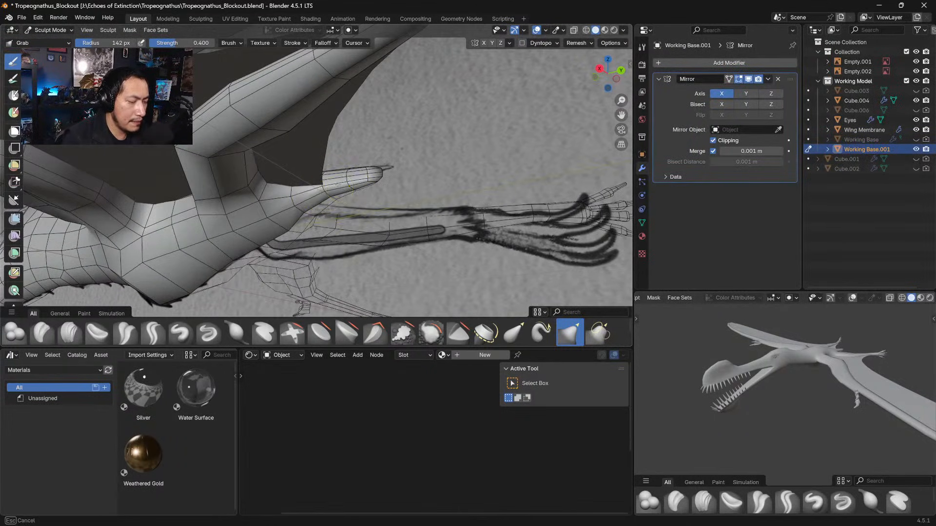
drag(379, 175, 381, 174)
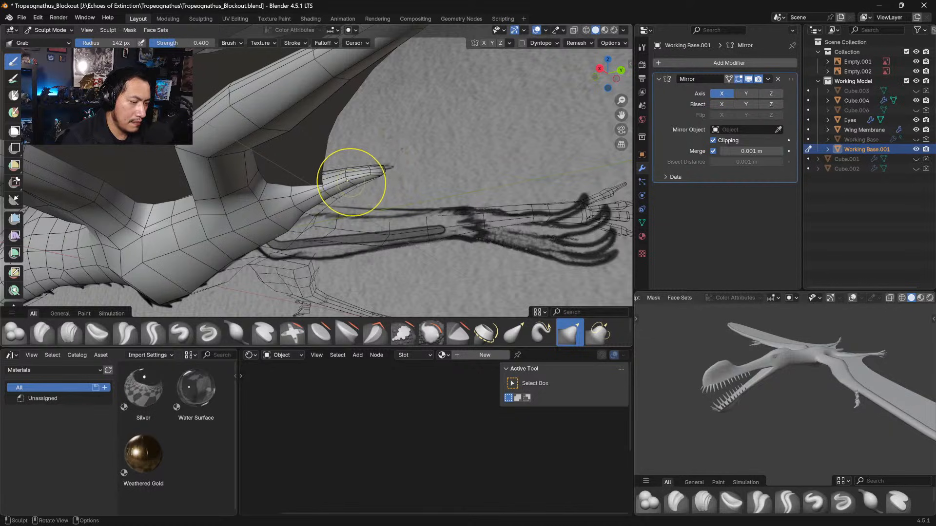
middle_drag(331, 195, 328, 197)
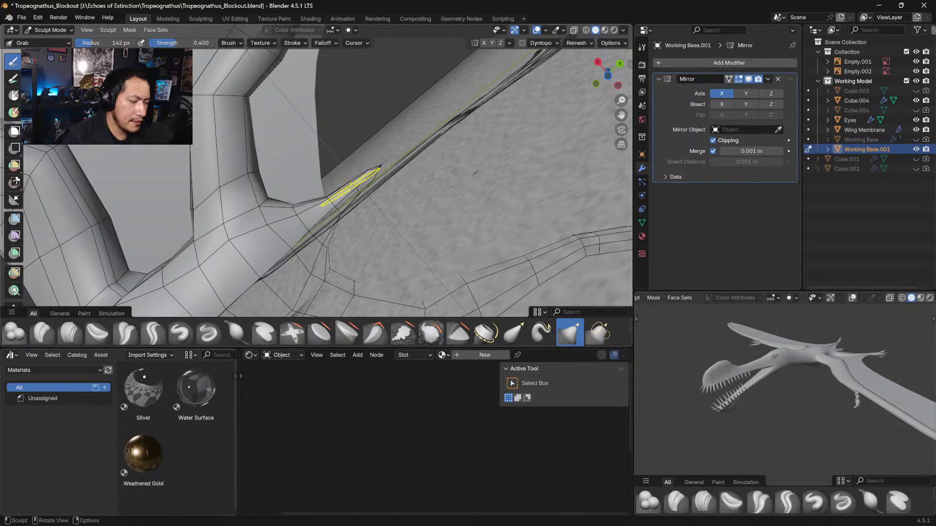
Adjust the vertices along the tail's side with the Grab brush and smooth the area near its base
middle_drag(352, 186, 326, 203)
ctrl+middle_drag(342, 244, 361, 196)
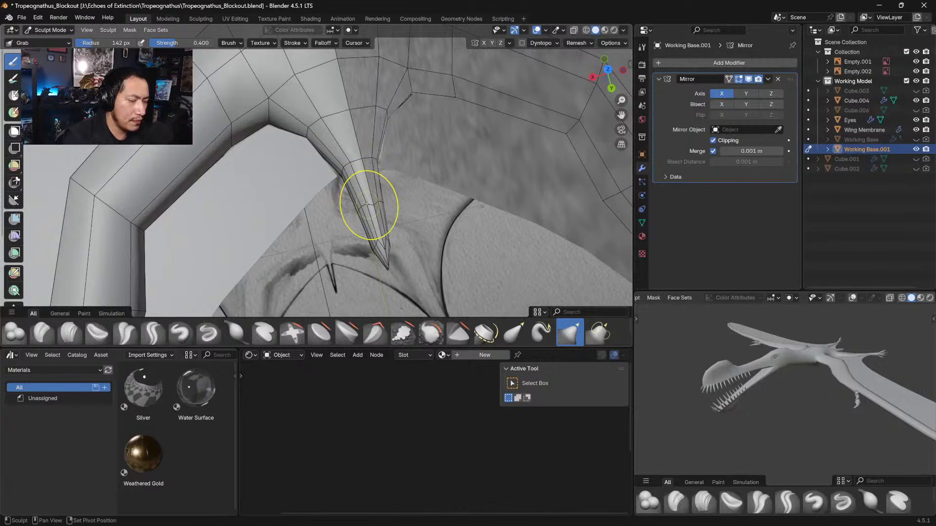
mouse_move(370, 205)
mouse_down()
mouse_move(360, 171)
mouse_move(353, 184)
mouse_move(344, 168)
mouse_up()
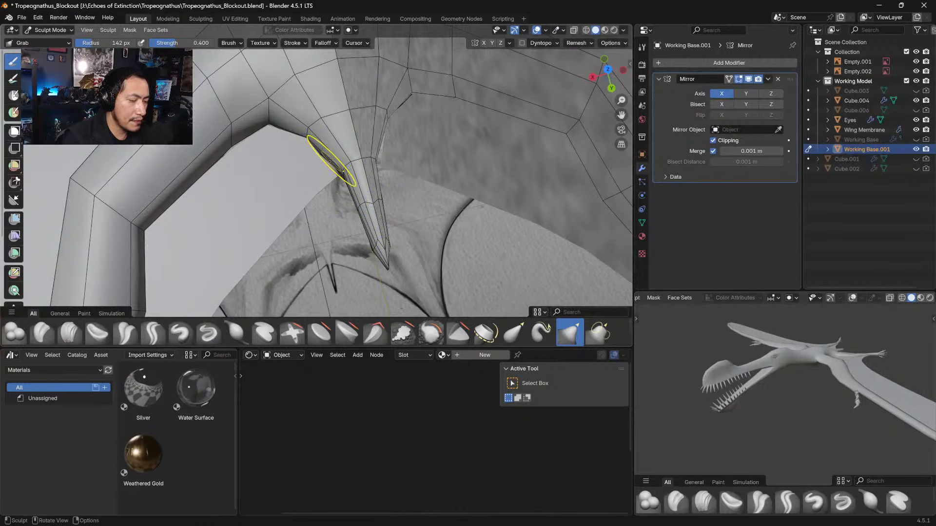
middle_drag(332, 160, 351, 177)
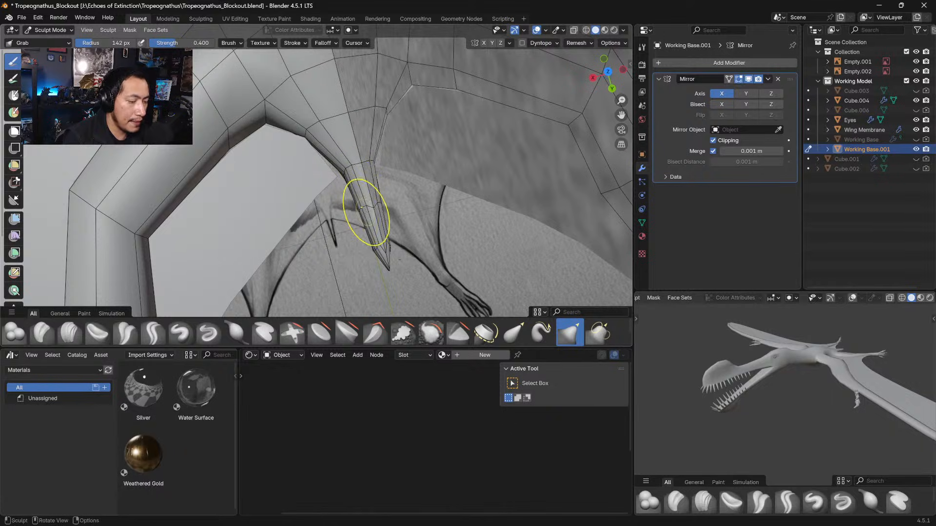
drag(366, 213, 373, 207)
shift+drag(355, 171, 353, 167)
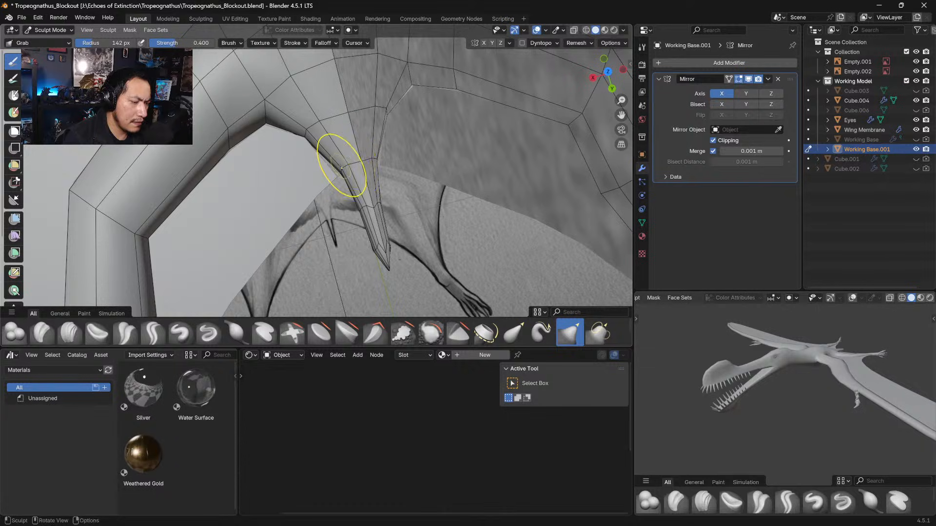
middle_drag(314, 130, 310, 159)
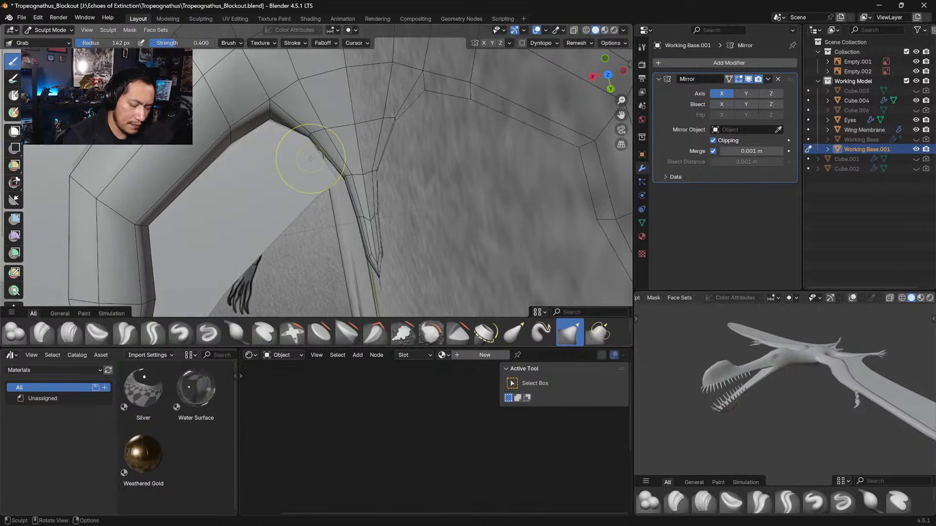
In top view, enlarge the brush radius to 193 px and grab the side of the tail base inward
key(KP_7)
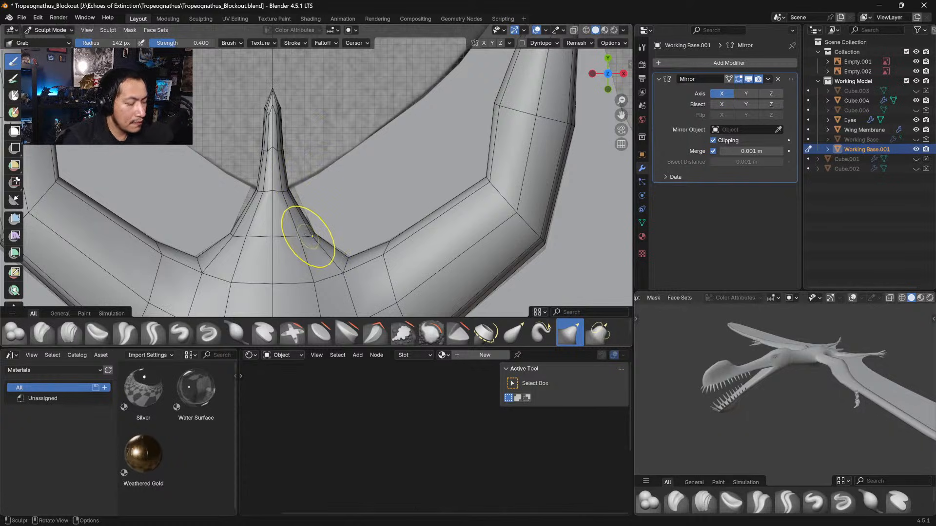
key(bracketright)
key(bracketright)
key(bracketright)
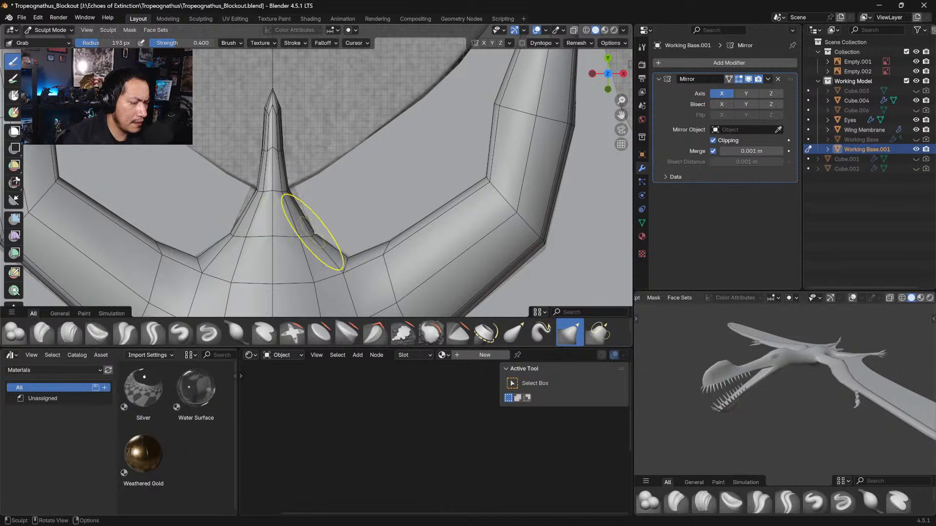
drag(314, 236, 284, 240)
mouse_move(311, 236)
mouse_down()
mouse_move(291, 237)
mouse_move(299, 236)
mouse_up()
ctrl+middle_drag(320, 217, 325, 290)
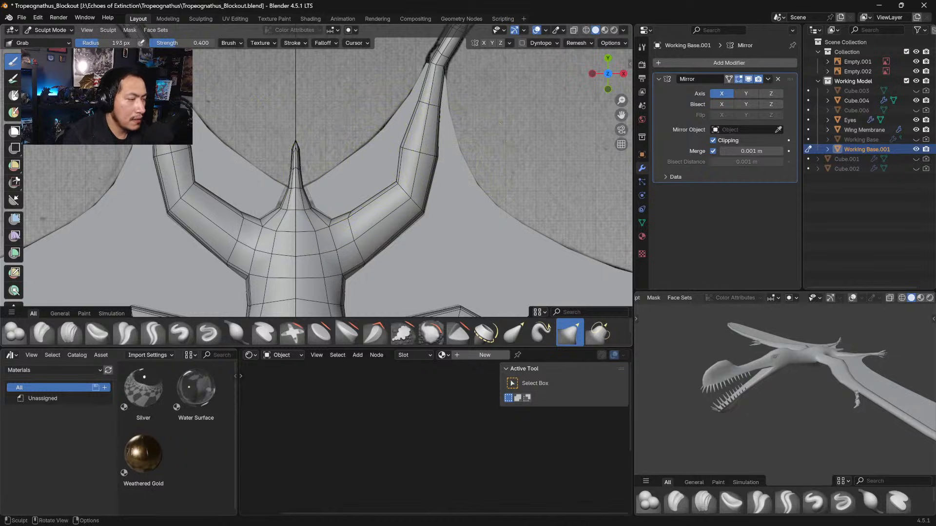
Return to Object Mode and select the Wing Membrane object
click(62, 31)
click(54, 41)
click(587, 236)
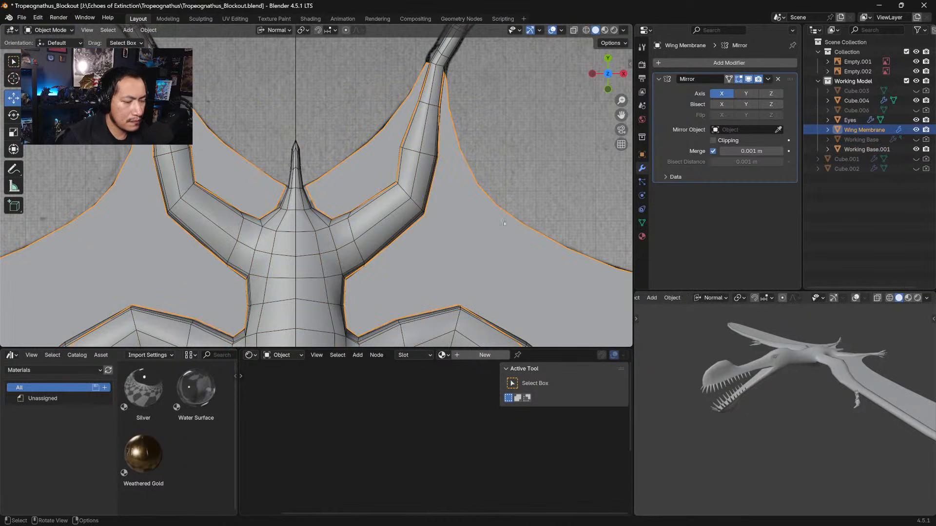
Edit the Wing Membrane in vertex mode and move its vertices beside the tail to fit the tail base and leg junction
key(Tab)
click(310, 195)
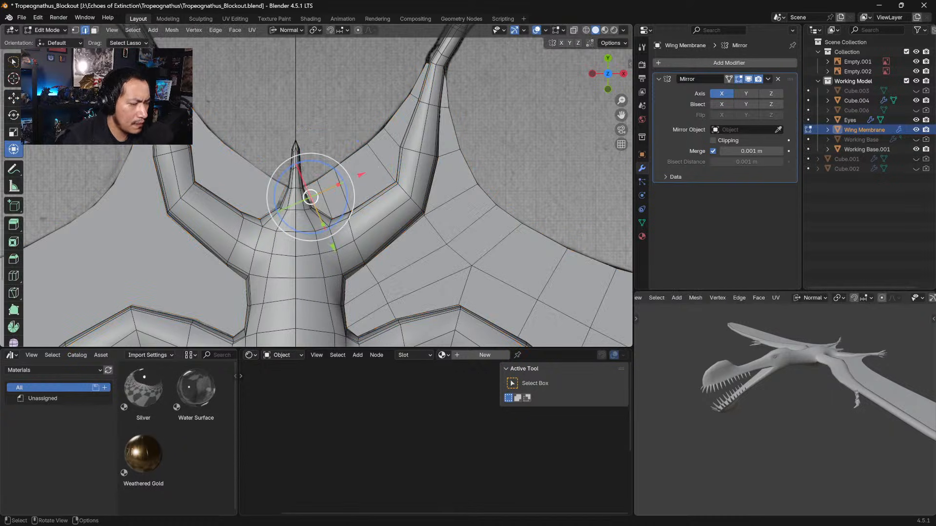
key(1)
scroll(315, 186, up, 3)
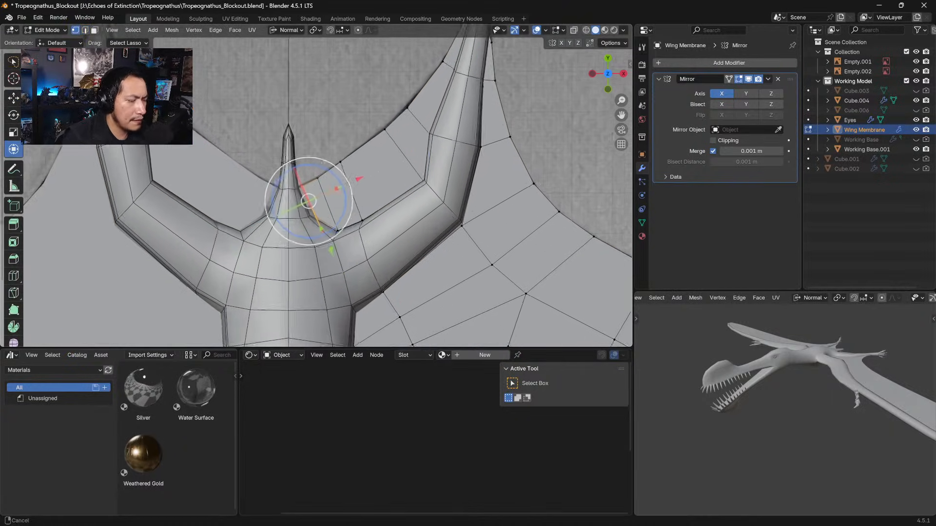
drag(306, 205, 294, 187)
click(315, 224)
drag(315, 224, 341, 240)
click(341, 241)
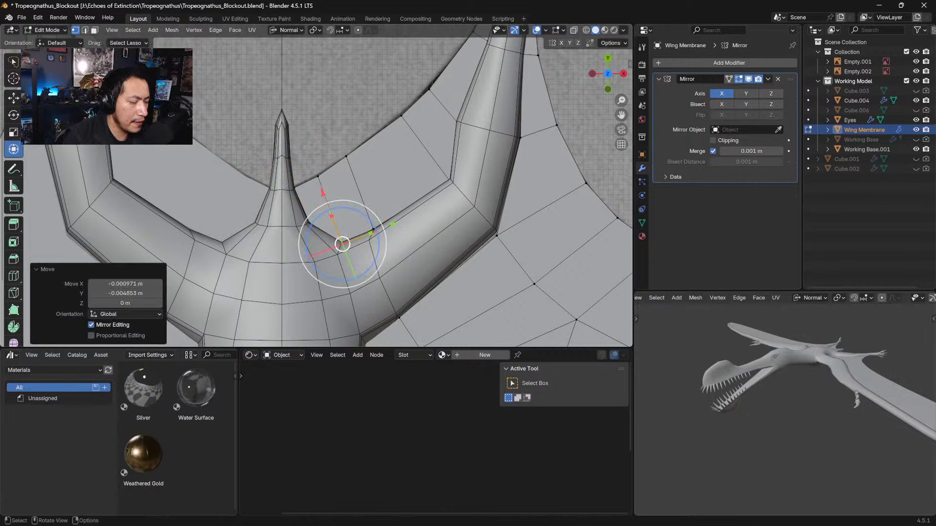
Nudge the membrane's outer edge vertices between the tail and the hind leg to follow the reference outline
click(373, 229)
shift+middle_drag(370, 229, 302, 293)
click(332, 181)
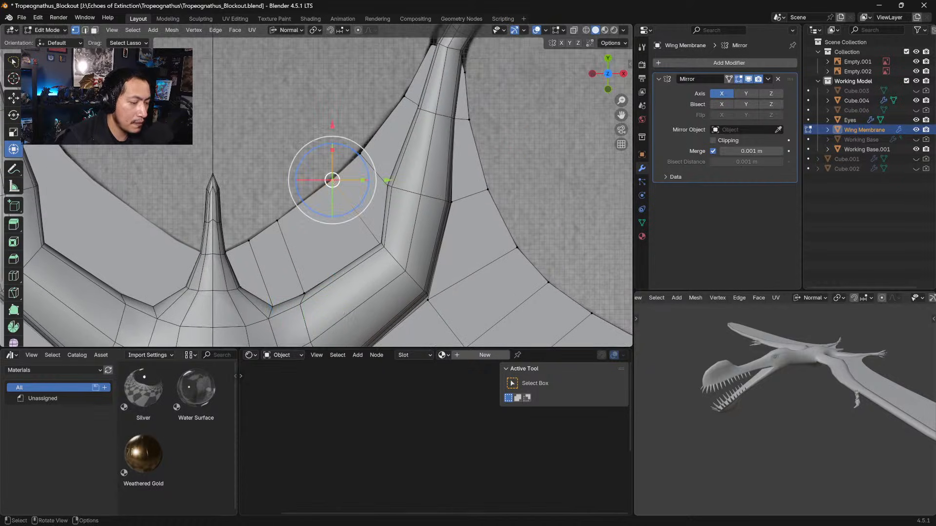
drag(329, 187, 329, 182)
click(277, 221)
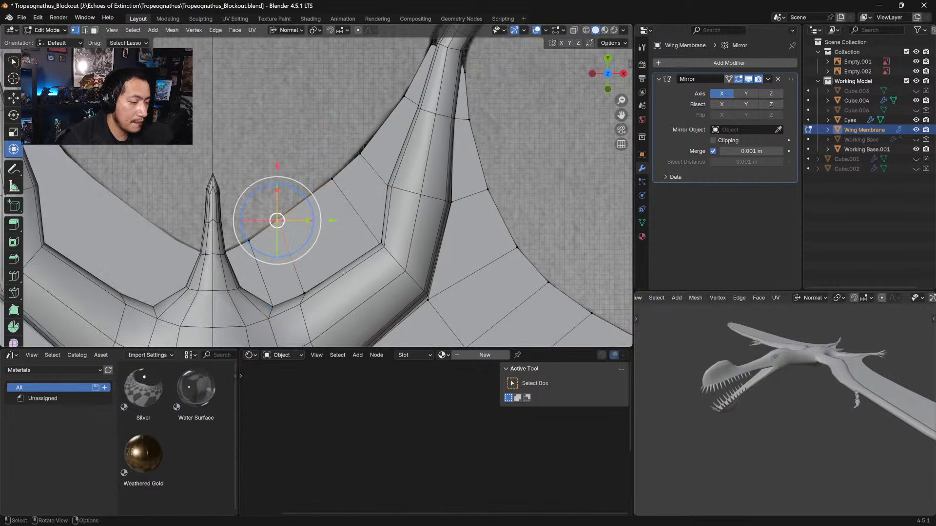
drag(277, 221, 276, 219)
click(359, 151)
drag(359, 150, 358, 153)
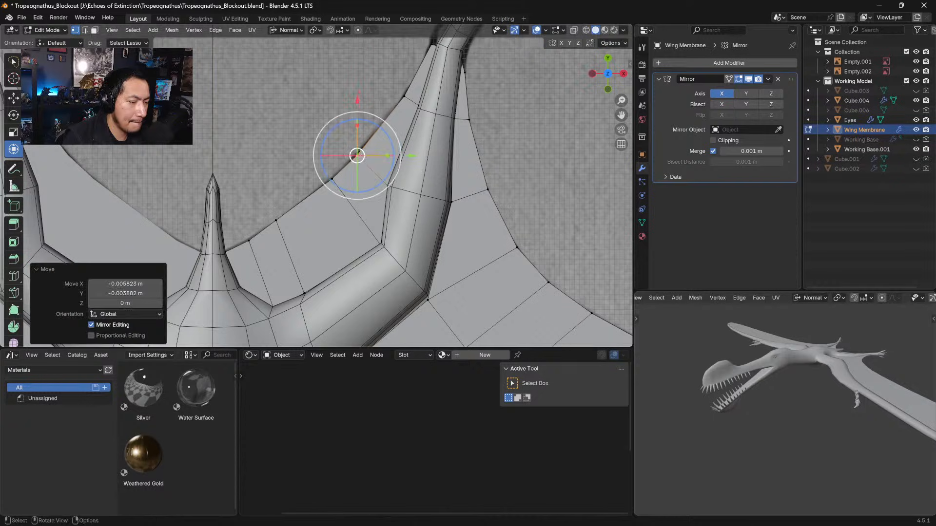
Move the membrane's edge vertices along the inner side of the lower hind leg in toward the ankle
shift+middle_drag(357, 154, 331, 213)
click(378, 155)
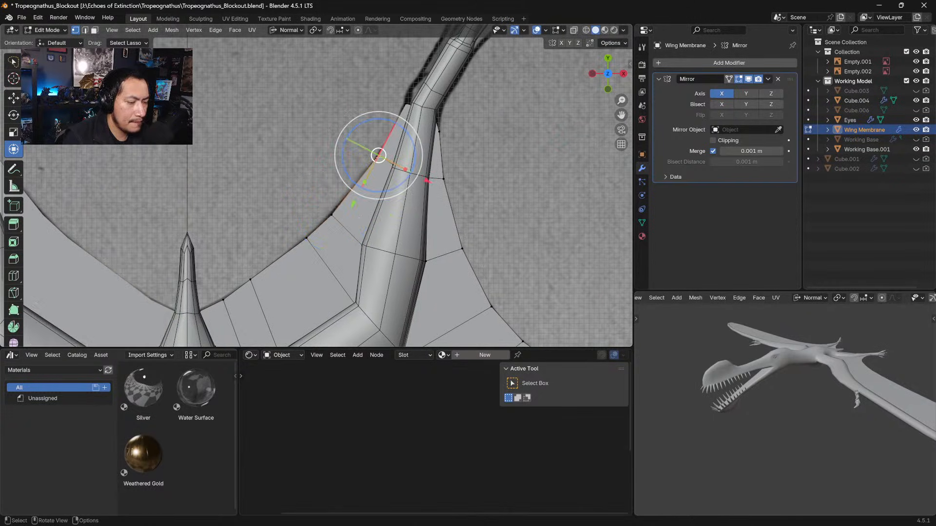
drag(378, 156, 394, 166)
click(394, 164)
click(407, 95)
drag(407, 95, 404, 107)
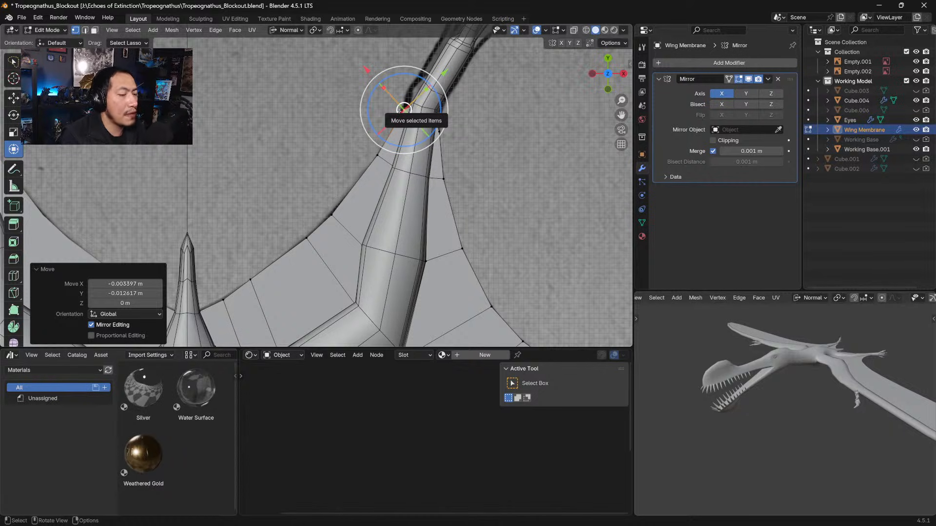
Move the membrane vertex at the outer side of the hind leg's knee slightly to fit the leg contour
scroll(466, 244, down, 3)
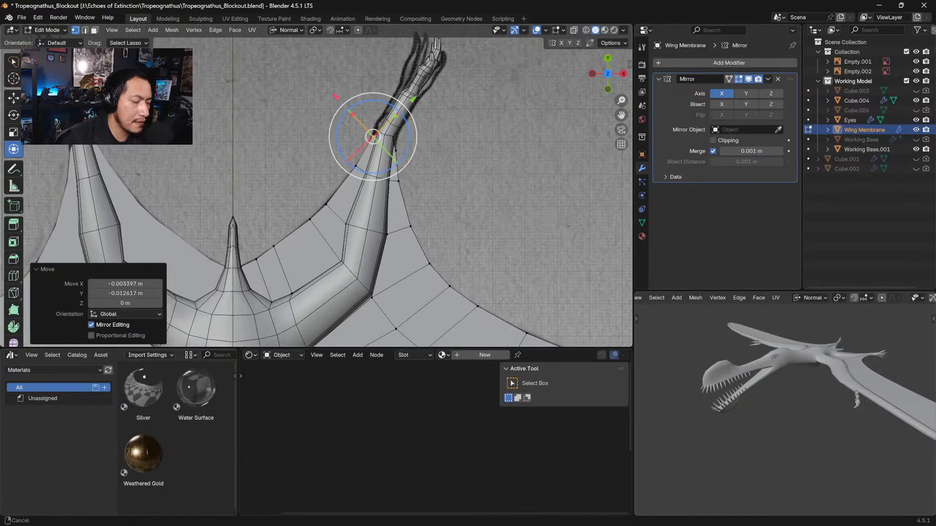
scroll(466, 244, down, 3)
shift+middle_drag(455, 243, 440, 166)
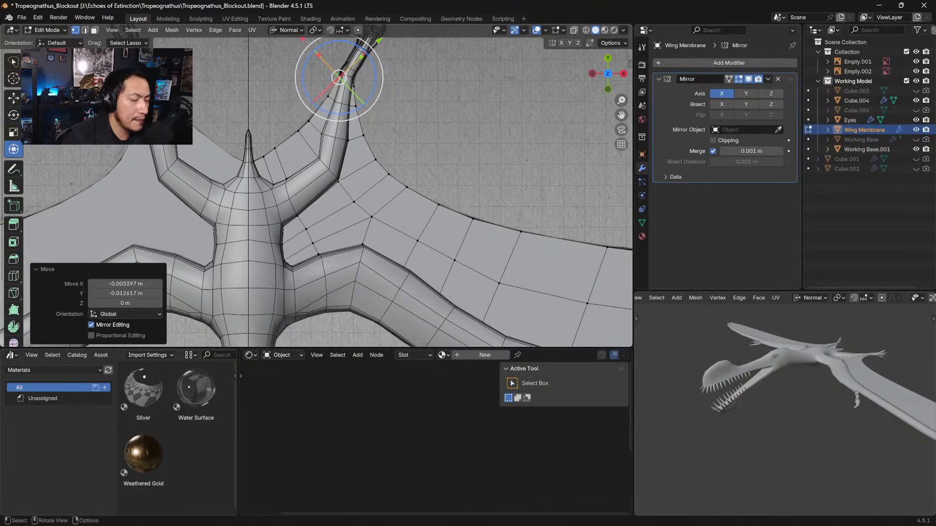
click(339, 181)
key(g)
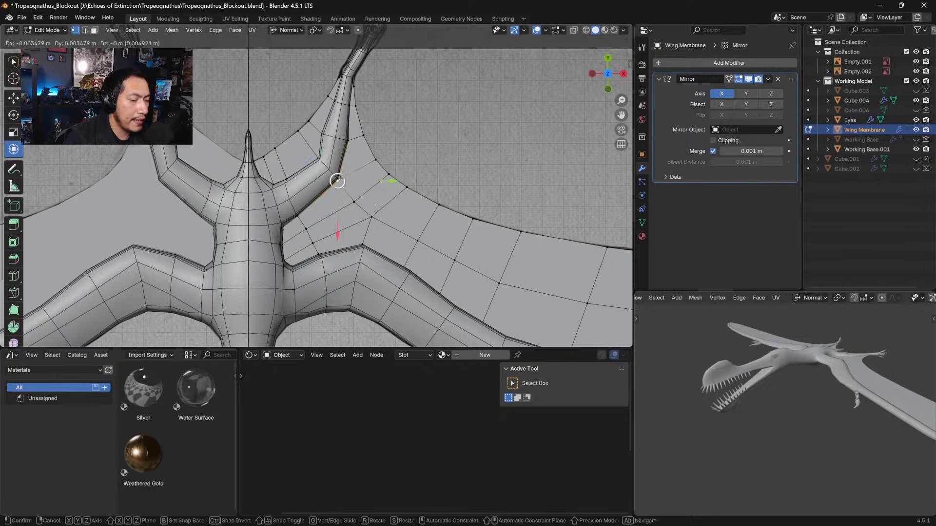
click(338, 181)
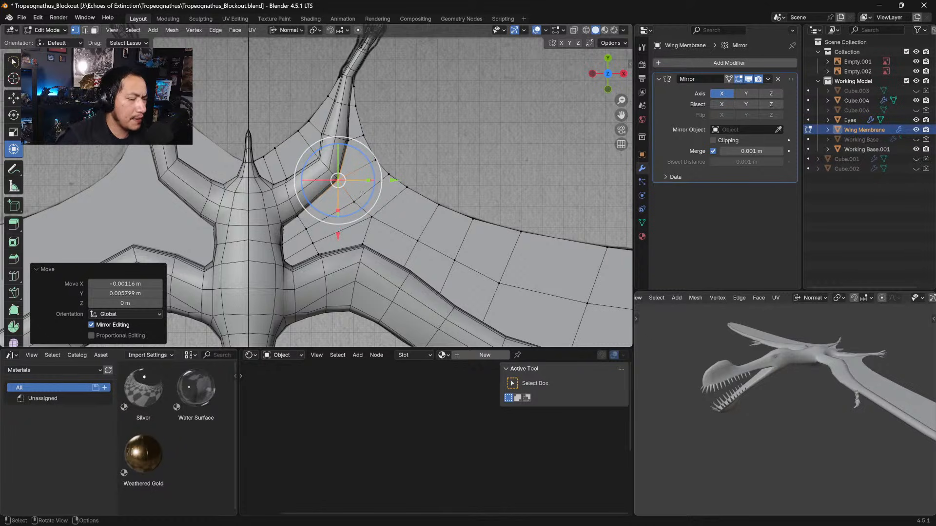
Reposition the membrane's inner vertices beside the knee and the adjacent trailing-edge vertex for more even spacing
mouse_move(358, 209)
ctrl+middle_down()
mouse_move(359, 217)
mouse_move(361, 197)
ctrl+middle_up()
click(360, 204)
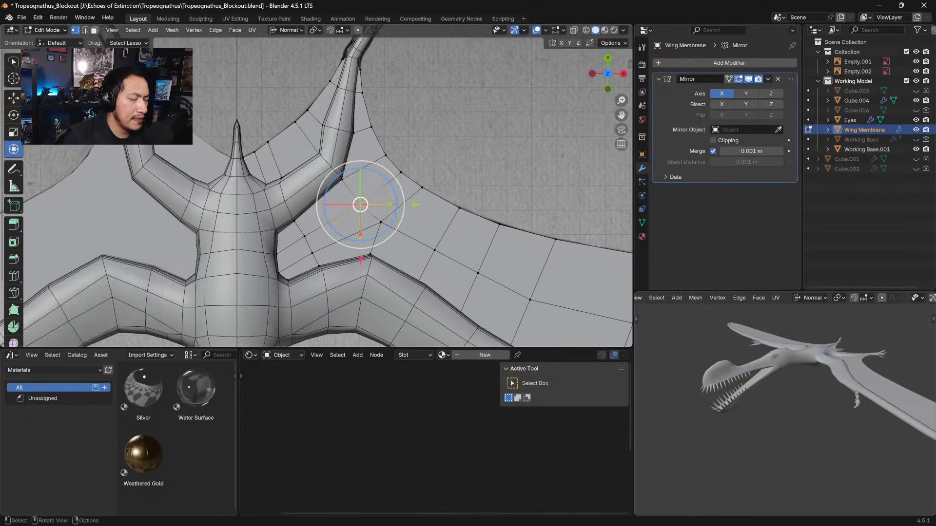
drag(360, 203, 377, 217)
click(381, 222)
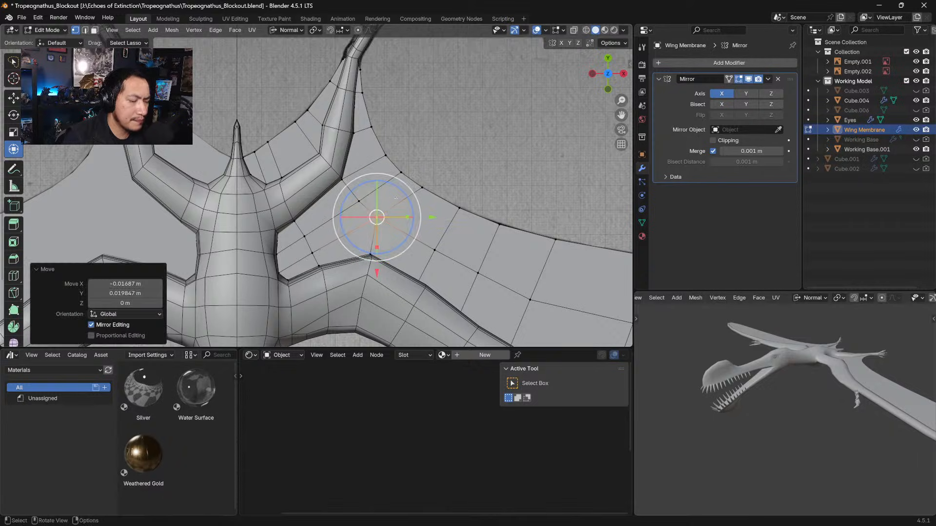
click(422, 188)
drag(422, 187, 414, 184)
click(400, 171)
shift+middle_drag(361, 140, 379, 200)
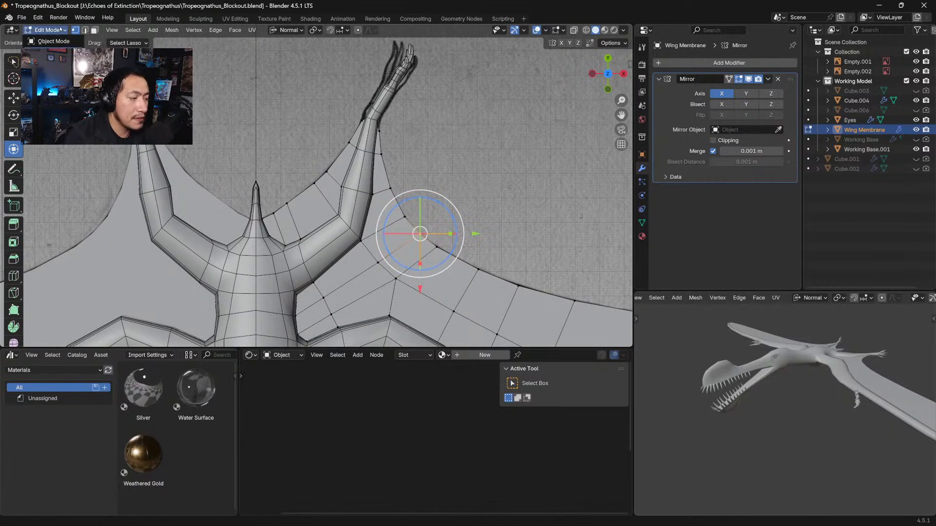
Finish editing the membrane and open the Working Base.001 body mesh for editing
key(Tab)
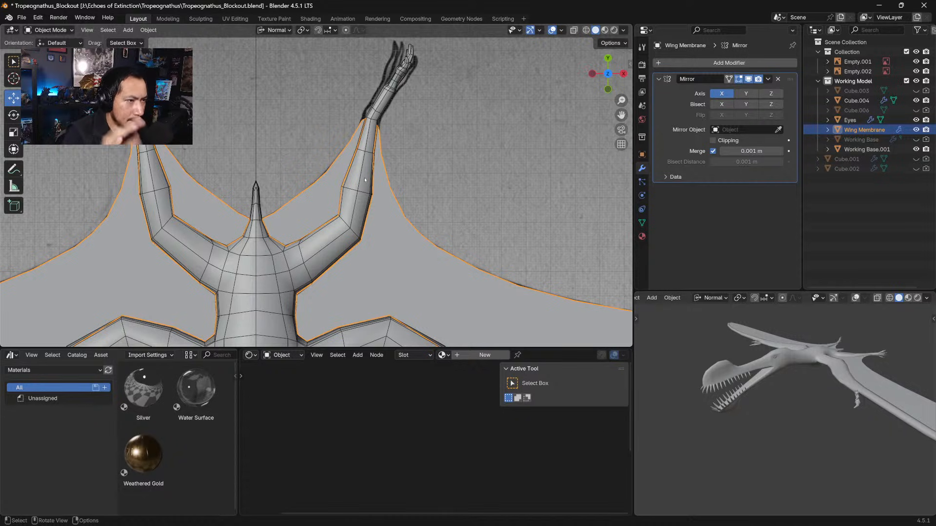
shift+middle_drag(435, 241, 368, 108)
key(Tab)
key(Tab)
click(354, 132)
key(Tab)
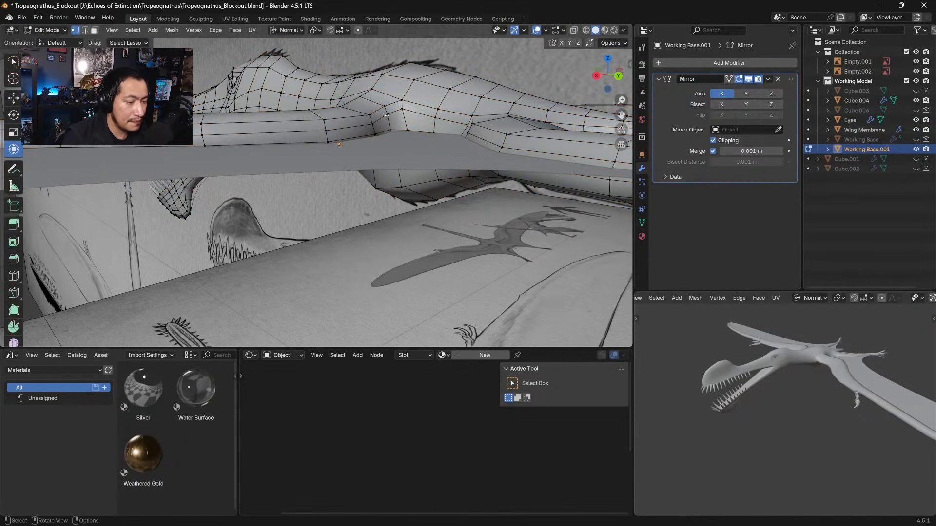
Slide the upper row of torso-side vertices between the arm and hind leg down toward the membrane
click(387, 115)
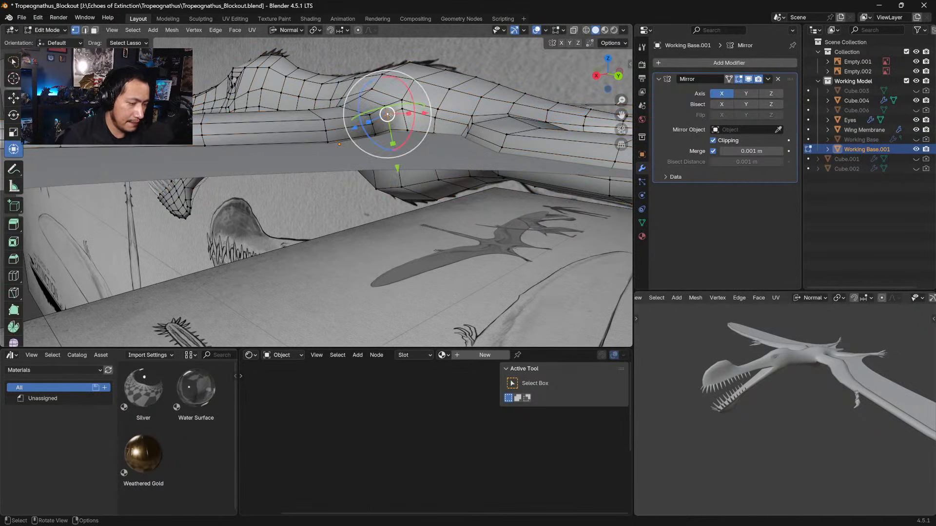
key(shift+v)
click(390, 119)
key(shift+v)
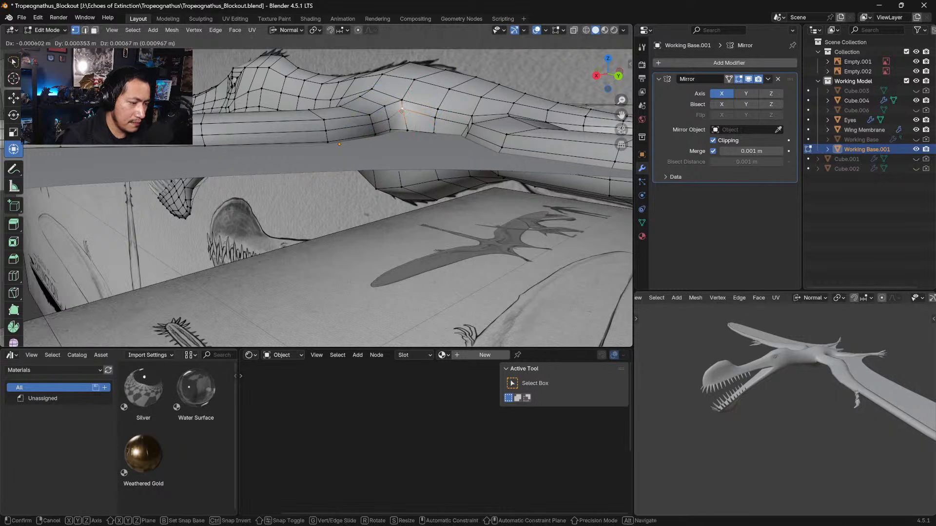
click(404, 120)
click(436, 119)
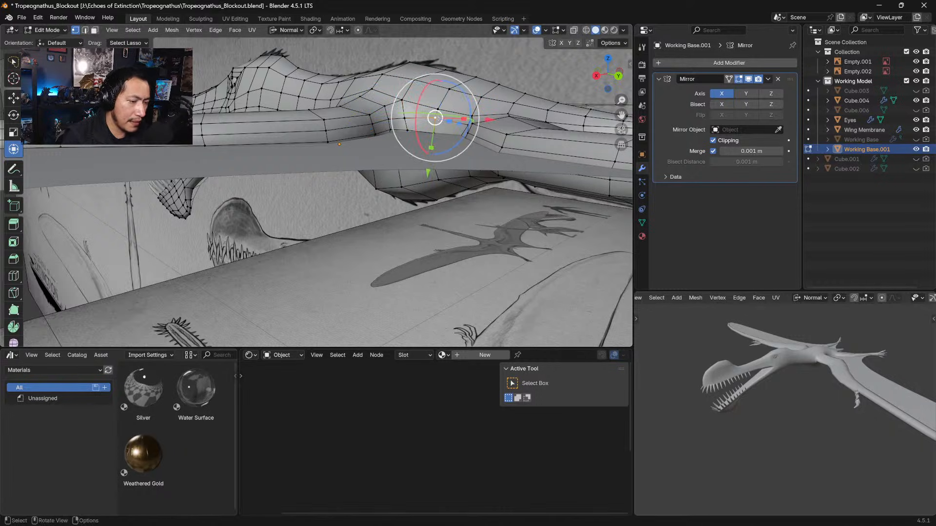
key(shift+v)
click(437, 124)
middle_drag(437, 124, 471, 134)
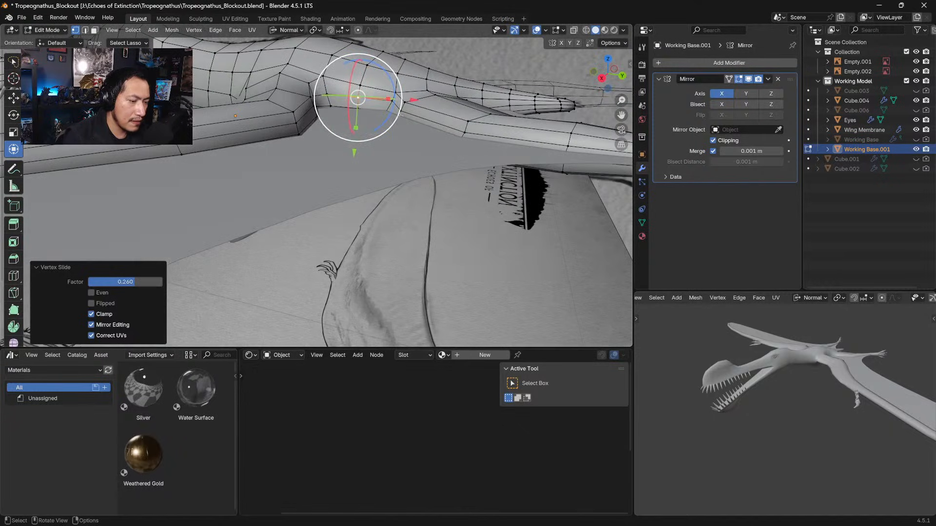
click(391, 101)
key(shift+v)
click(390, 104)
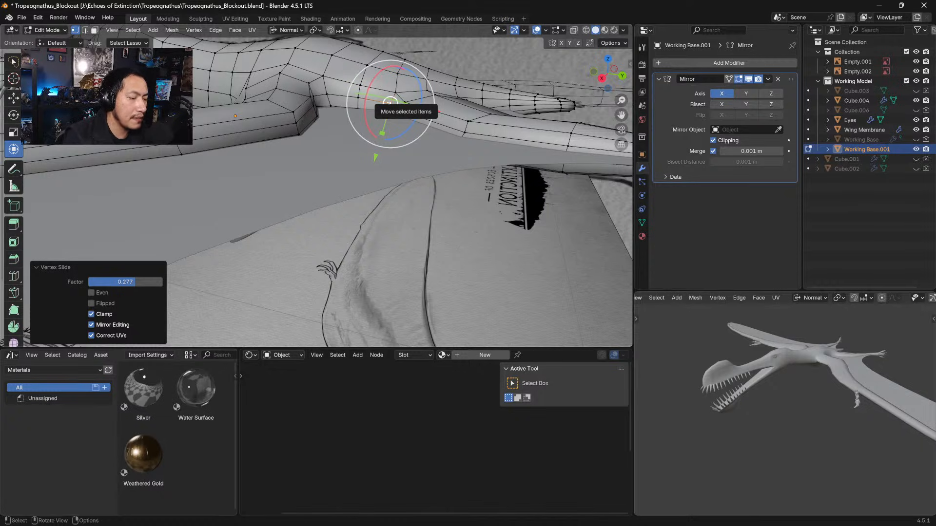
From below, slide the torso-side vertices just behind the arm root up toward the membrane
middle_drag(390, 104, 372, 204)
key(shift+v)
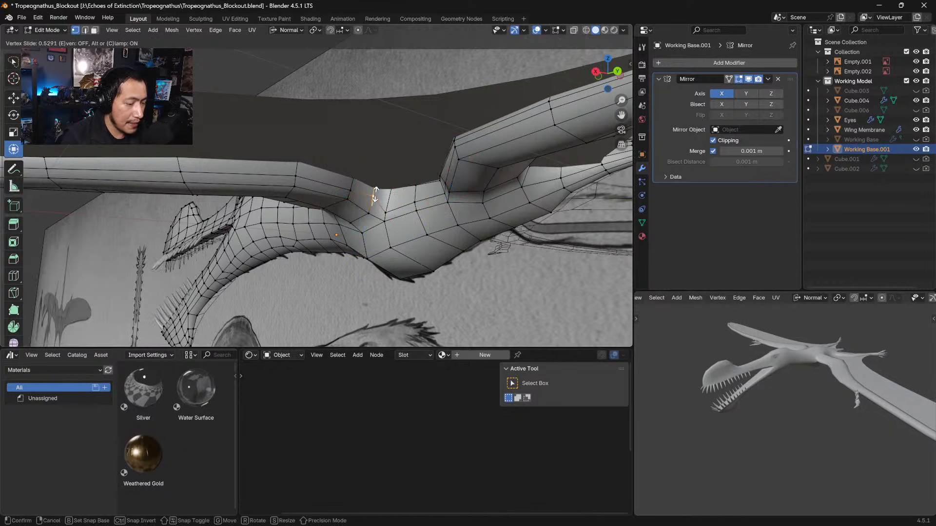
click(373, 198)
click(385, 212)
key(g)
key(g)
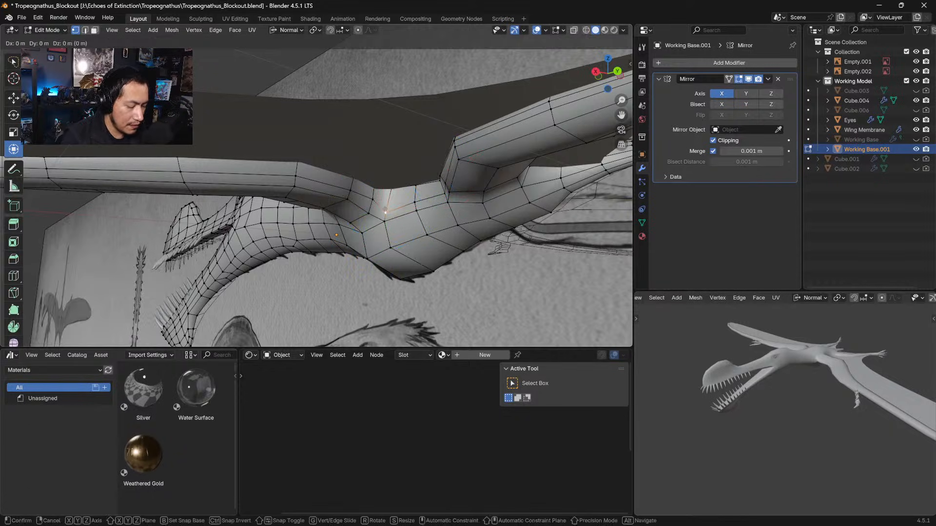
click(388, 198)
Slide the remaining underside torso vertices toward the hind leg up closer to the membrane
click(415, 199)
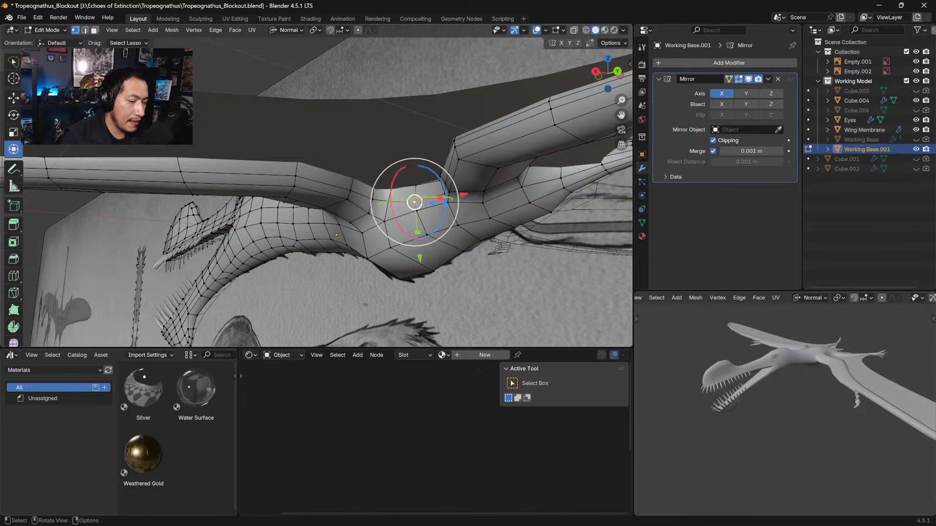
key(g)
key(g)
click(412, 194)
middle_drag(413, 194, 447, 202)
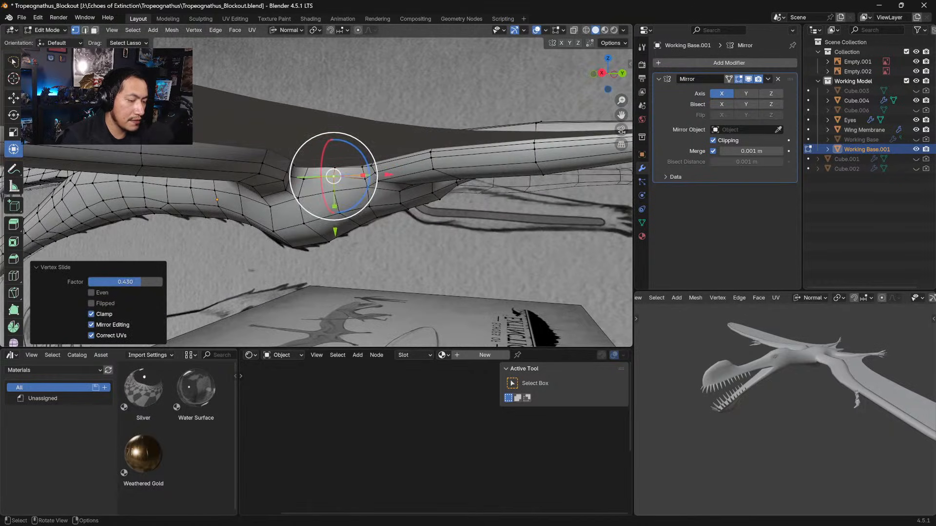
click(365, 178)
key(g)
key(g)
click(365, 174)
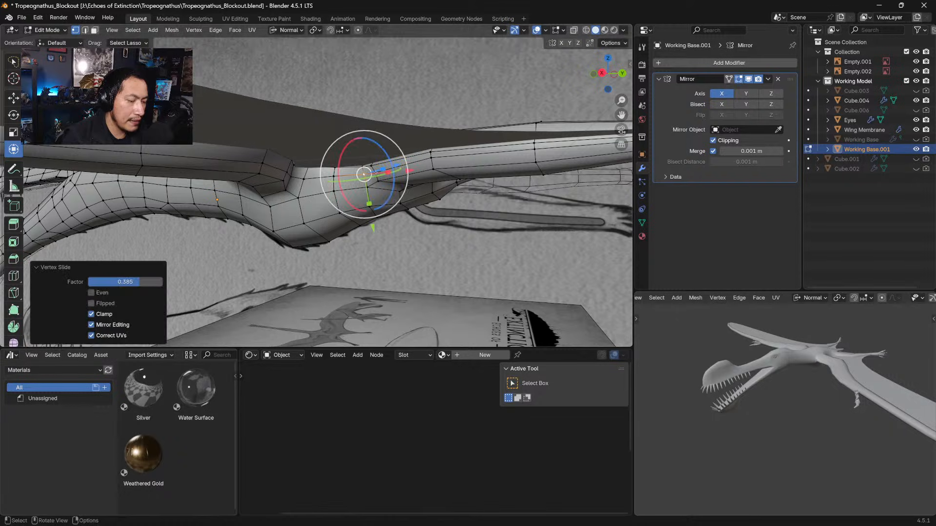
Slide the rear vertices at the arm root and the next one along the upper arm closer to the membrane
middle_drag(364, 174, 329, 183)
click(385, 170)
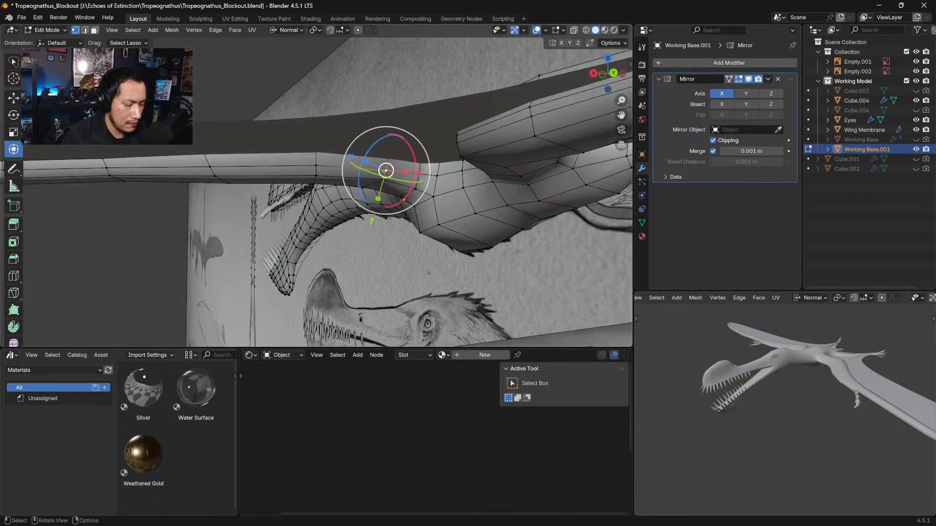
key(g)
key(g)
click(385, 169)
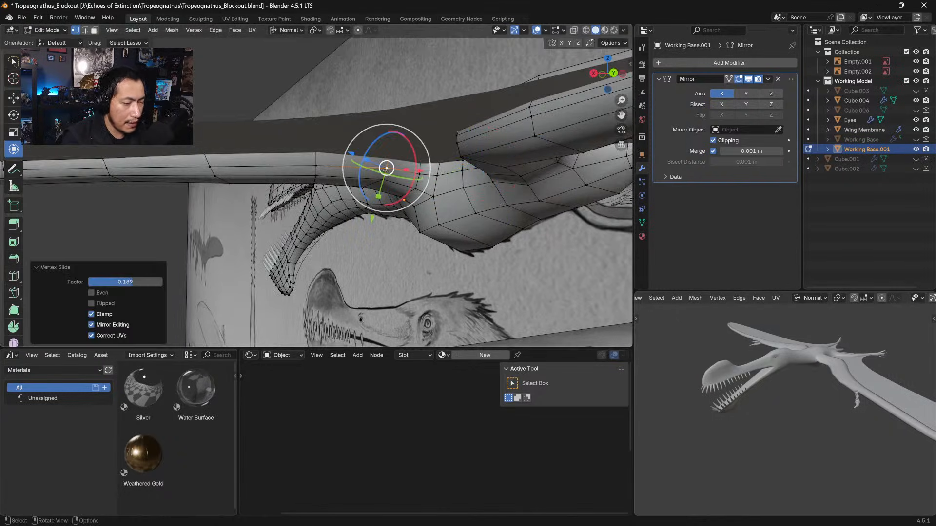
click(315, 163)
key(g)
key(g)
click(316, 163)
Slide the rear-side vertices farther along the arm toward the membrane to tighten the attachment line
middle_drag(316, 163, 471, 165)
click(335, 167)
key(g)
key(g)
click(344, 171)
click(351, 171)
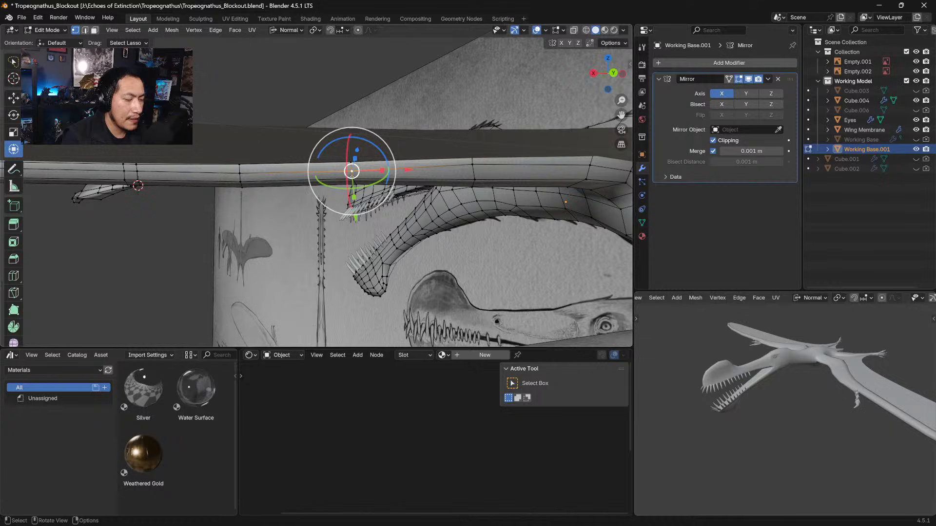
click(470, 168)
key(g)
key(g)
click(473, 168)
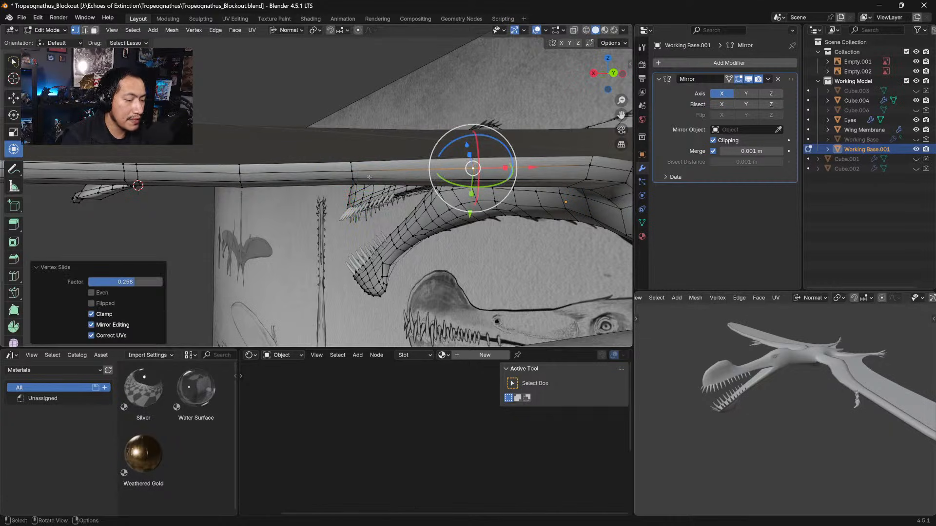
shift+middle_drag(369, 177, 446, 188)
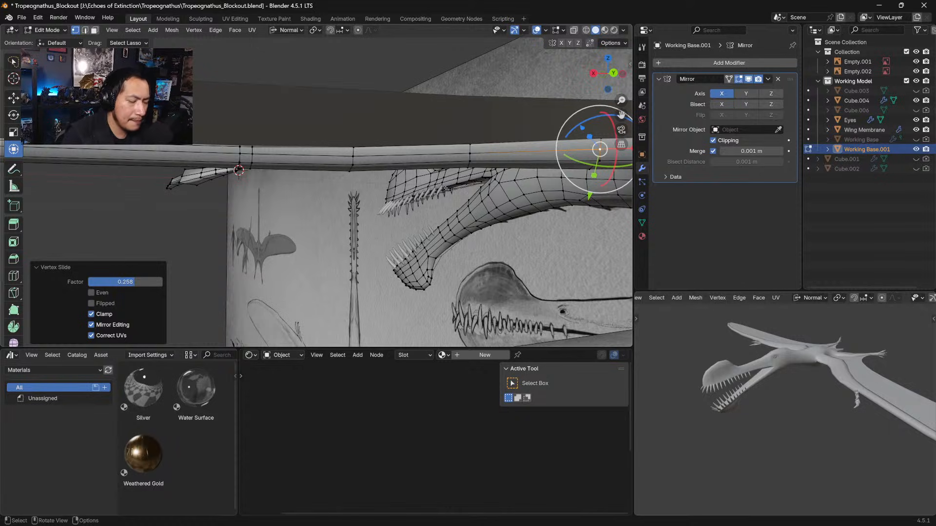
middle_drag(446, 188, 473, 222)
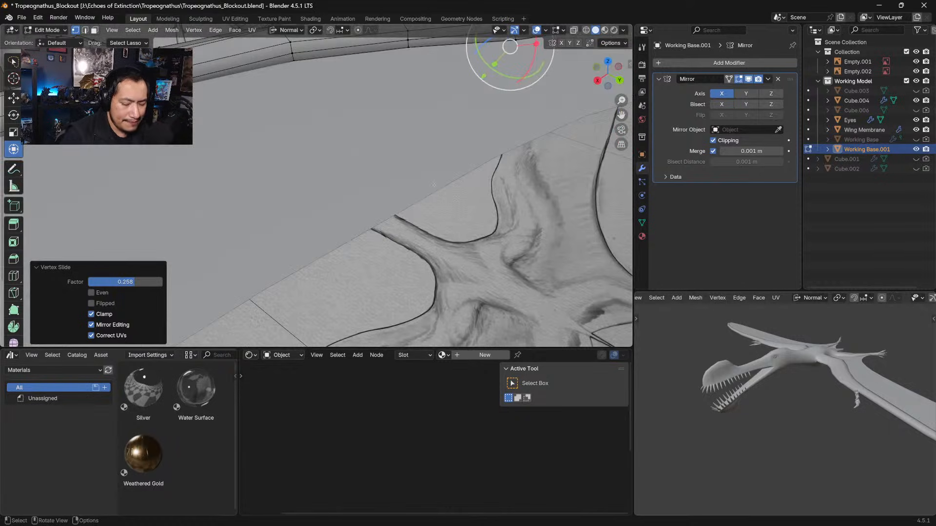
key(KP_7)
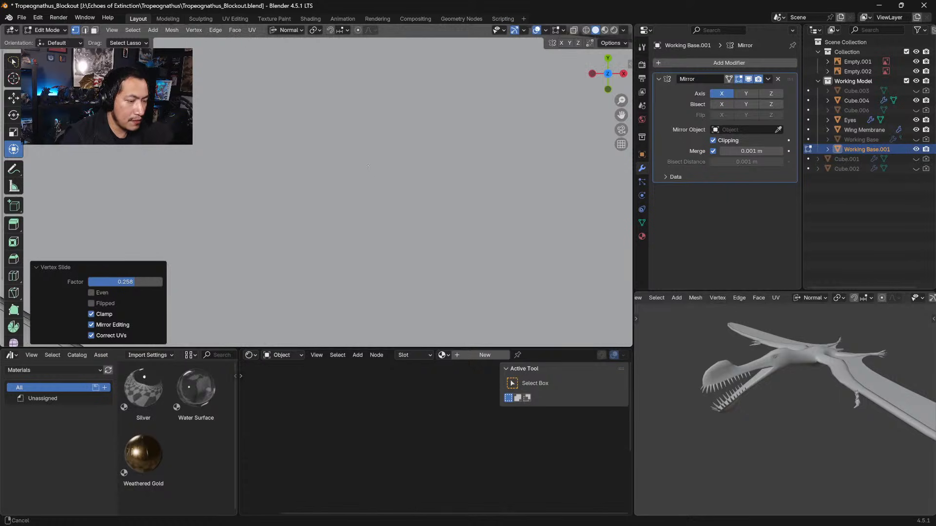
scroll(399, 200, down, 5)
key(Tab)
key(Tab)
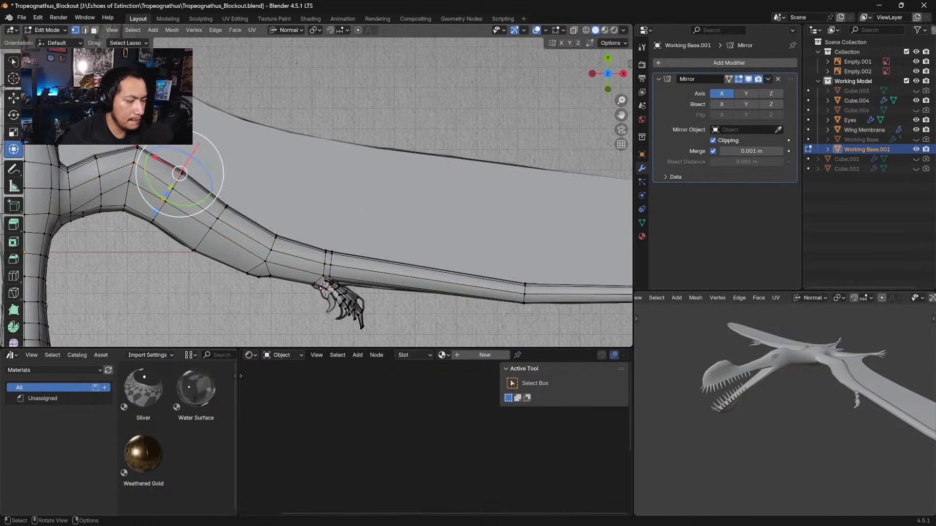
Switch from editing the body mesh to editing the Wing Membrane object
key(Tab)
key(Tab)
key(Tab)
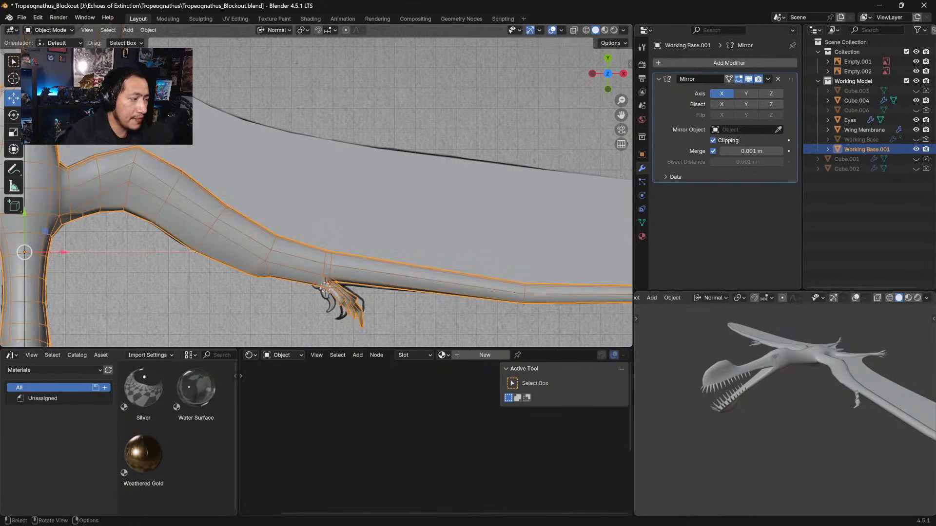
click(361, 205)
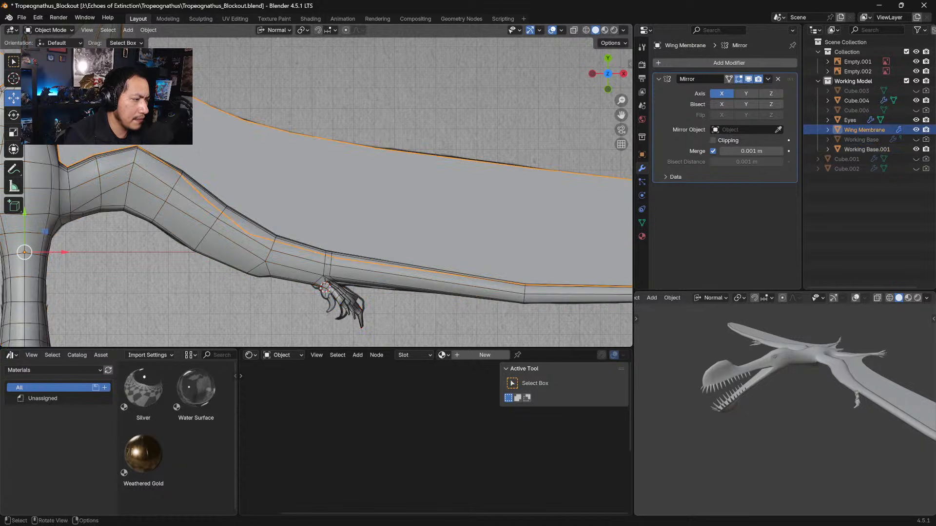
key(Tab)
Nudge the membrane's corner vertex at the arm root slightly to fit where the arm meets the torso
middle_drag(325, 287, 370, 273)
middle_drag(243, 177, 299, 228)
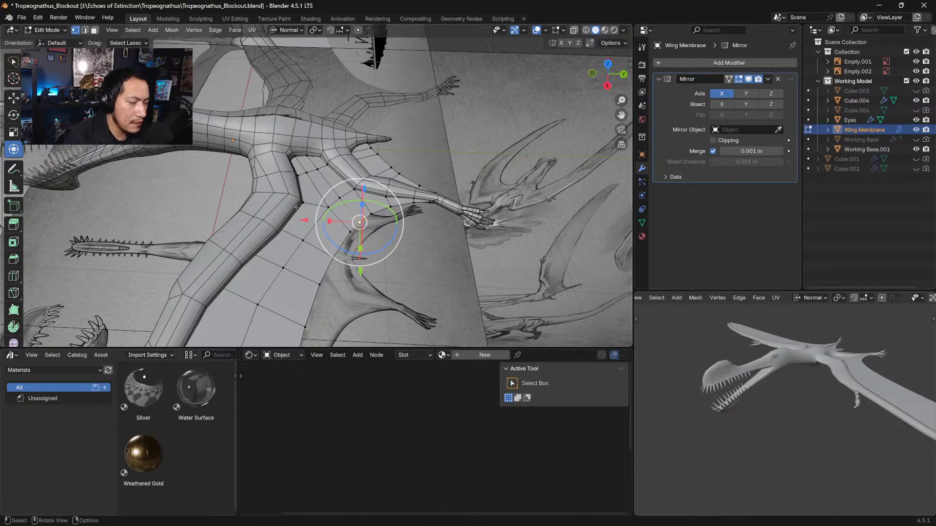
middle_drag(312, 146, 385, 171)
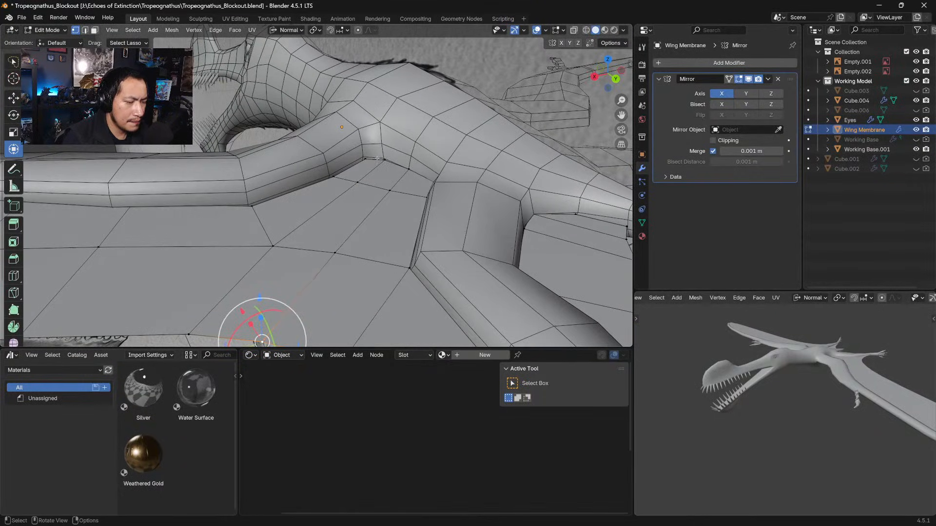
click(366, 157)
drag(366, 156, 364, 159)
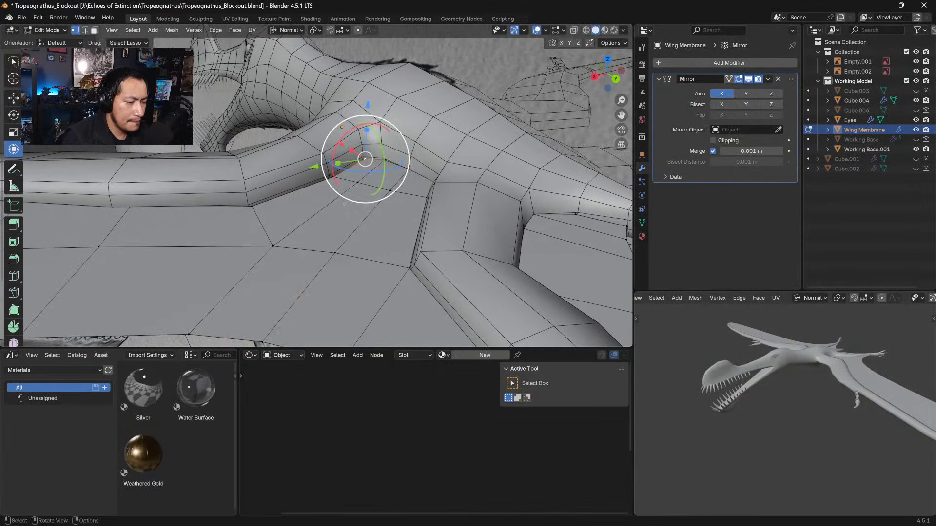
From the top view, adjust the membrane vertex at the upper arm's bend and the interior vertex directly behind it
middle_drag(351, 185, 336, 187)
scroll(332, 195, down, 2)
middle_drag(312, 219, 301, 262)
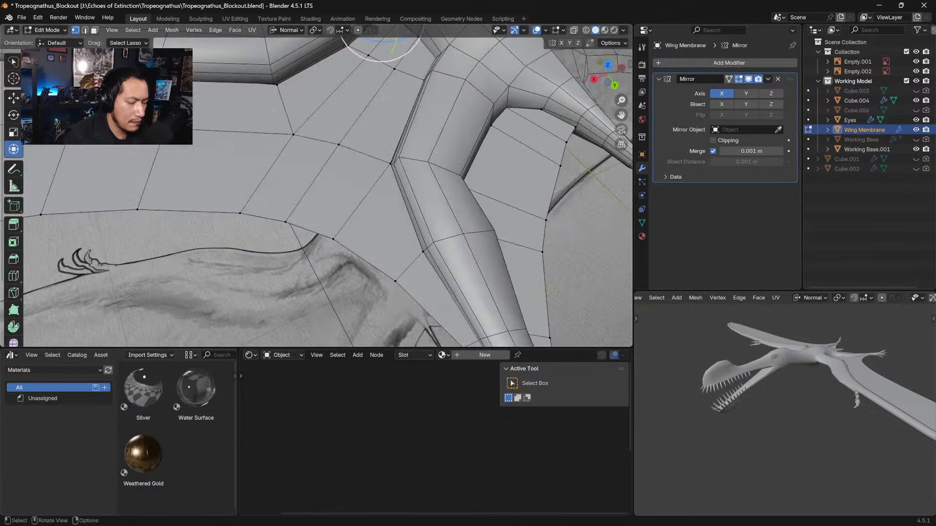
key(KP_7)
shift+middle_drag(275, 137, 524, 205)
mouse_move(409, 273)
shift+middle_down()
mouse_move(398, 205)
mouse_move(380, 211)
shift+middle_up()
click(376, 216)
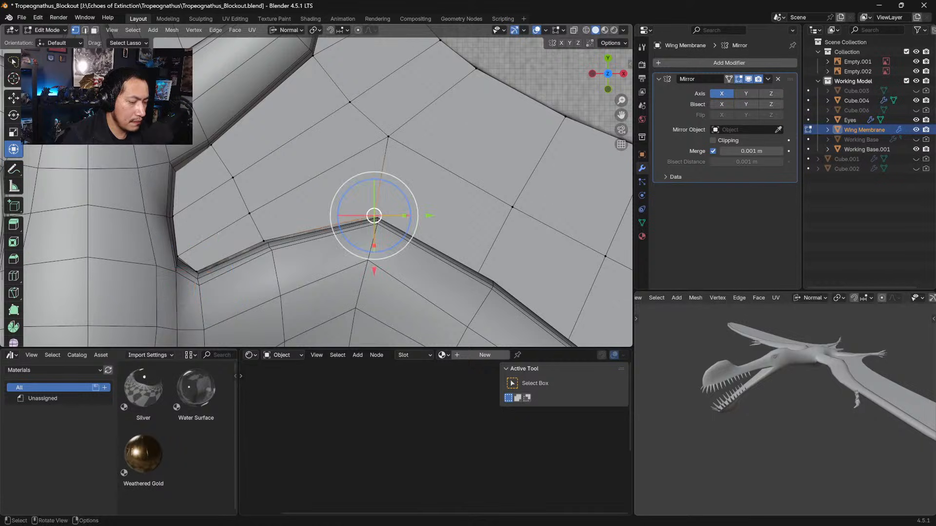
drag(379, 212, 378, 216)
click(388, 137)
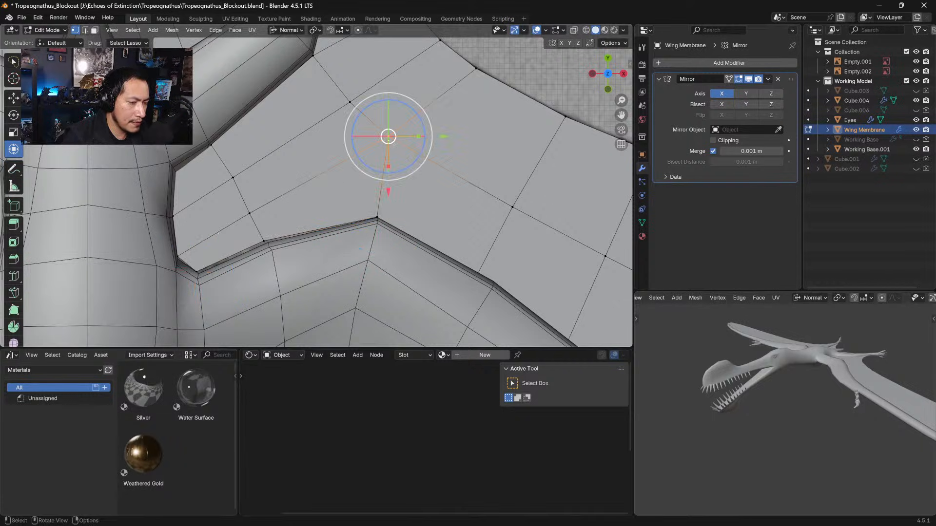
drag(388, 137, 391, 142)
Shift the membrane vertex between the arm's bend and root, plus its neighbouring interior vertex, to even out the spacing
click(264, 241)
drag(263, 241, 253, 212)
click(249, 213)
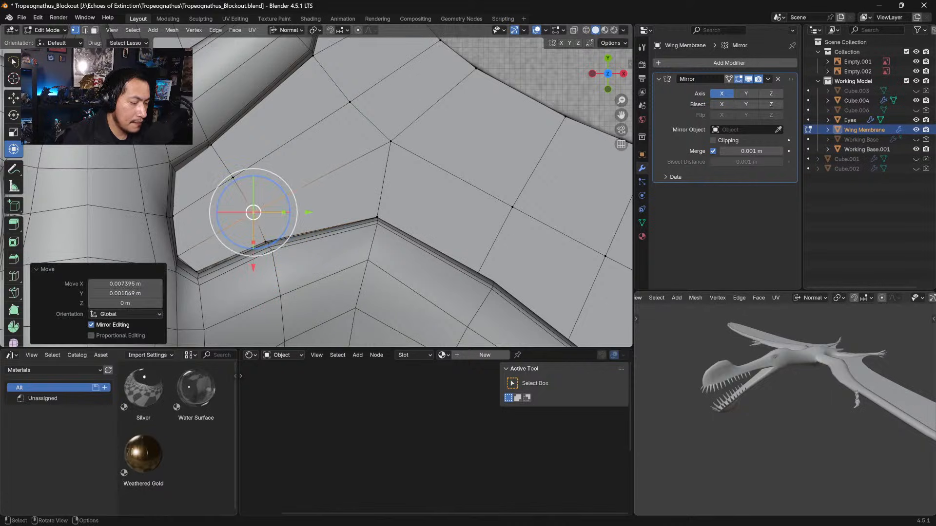
Adjust the membrane vertices at the arm-root corner and along the torso side to follow the body's attachment line
click(197, 272)
mouse_move(197, 271)
mouse_down()
mouse_move(206, 271)
mouse_move(177, 257)
mouse_move(183, 264)
mouse_up()
click(173, 220)
mouse_move(173, 220)
mouse_down()
mouse_move(171, 229)
mouse_move(175, 214)
mouse_up()
click(233, 178)
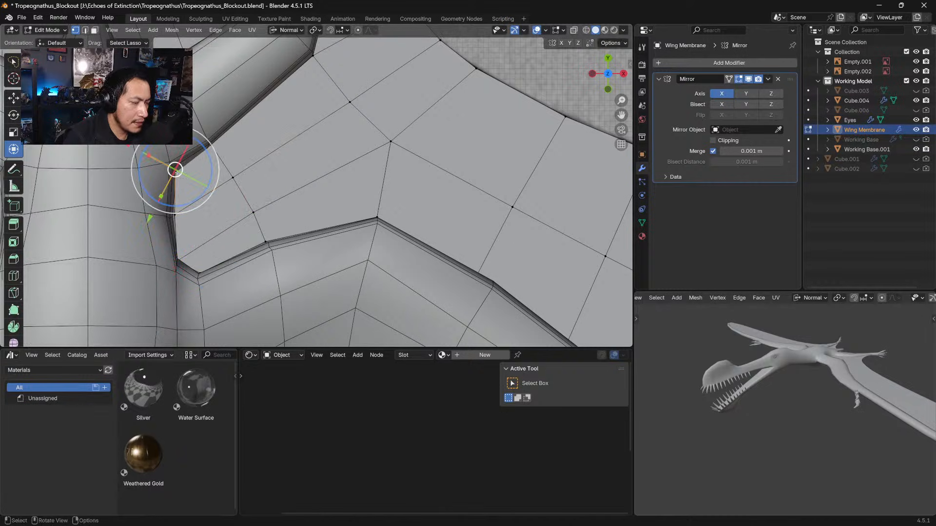
drag(175, 170, 172, 168)
click(233, 177)
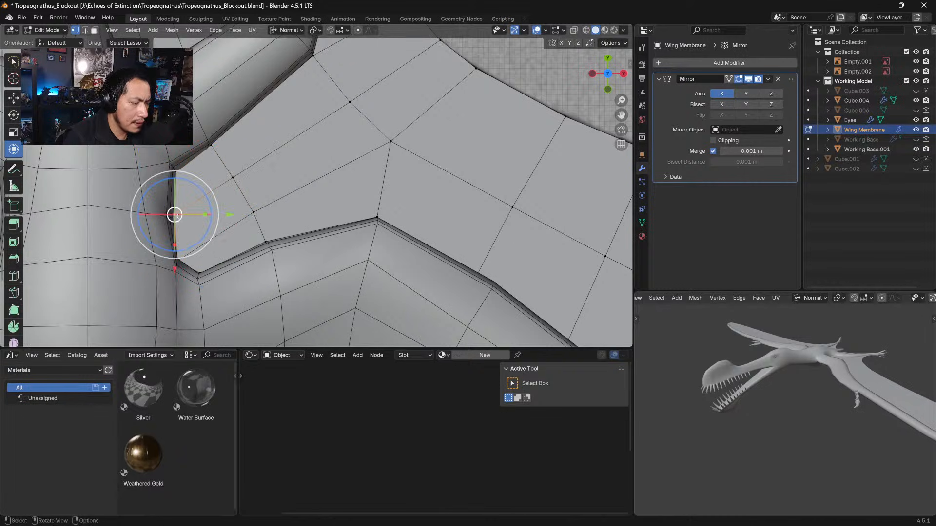
Nudge the wing membrane's innermost edge vertex slightly toward the body in the underlying mesh
drag(174, 215, 172, 216)
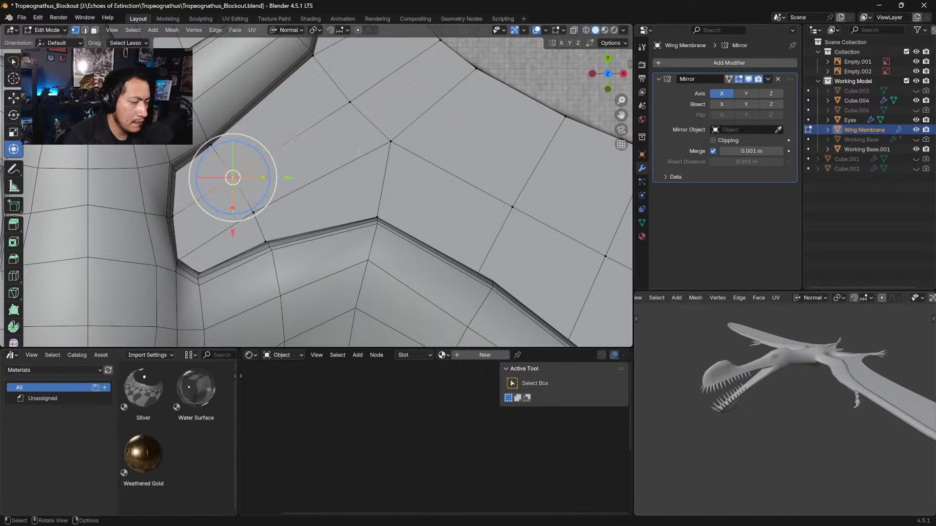
shift+middle_drag(358, 152, 363, 312)
shift+middle_drag(367, 216, 197, 123)
shift+middle_drag(246, 152, 379, 217)
middle_drag(429, 239, 359, 213)
key(Tab)
key(Tab)
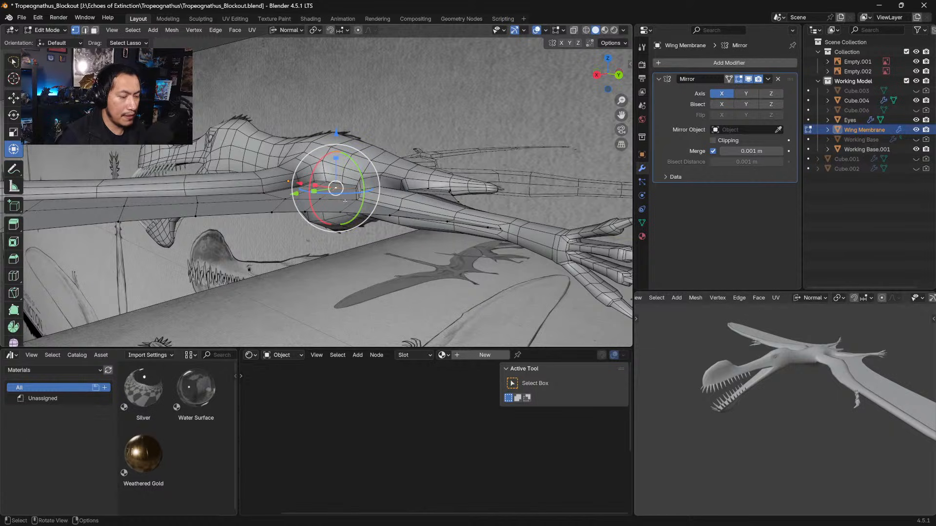
Select the whole linked membrane piece between the hind leg and tail and shift it slightly along its normal
key(l)
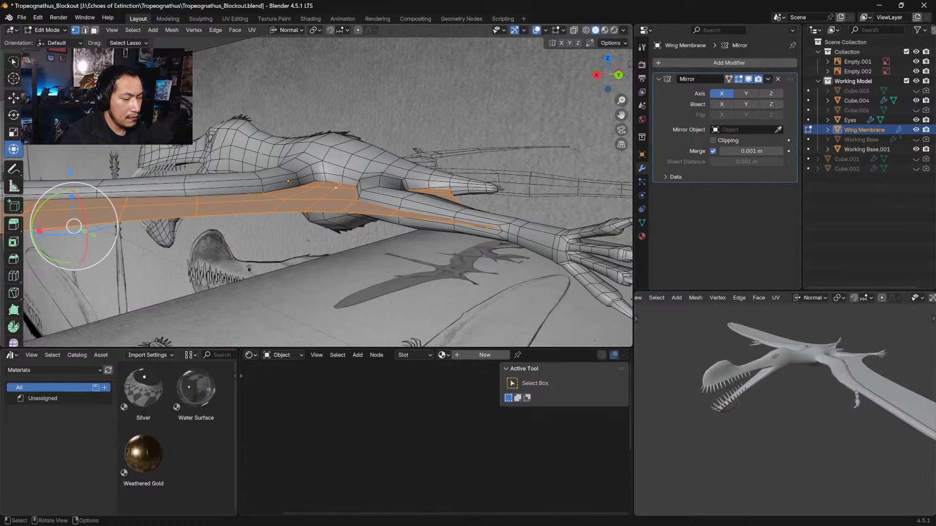
middle_drag(261, 160, 330, 196)
key(ctrl+l)
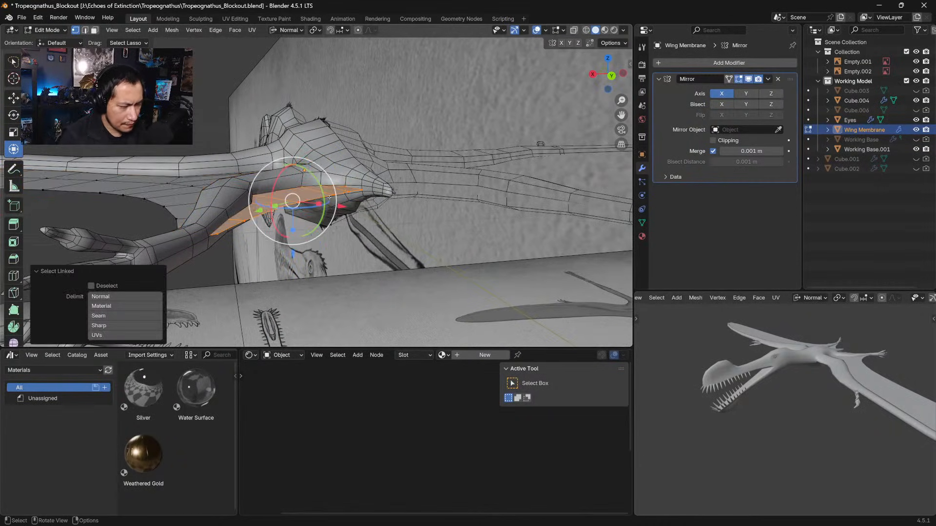
drag(297, 257, 294, 247)
middle_drag(294, 247, 313, 291)
Try to reposition a point on the rear membrane piece near the tail
click(356, 177)
middle_drag(357, 178, 363, 154)
drag(353, 225, 353, 220)
key(ctrl+z)
key(Tab)
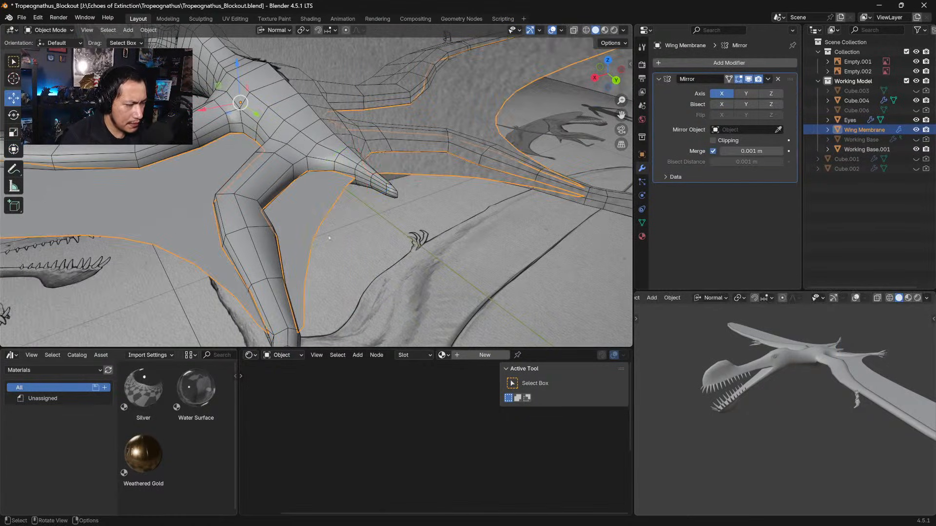
Add a Solidify modifier to the Wing Membrane object
middle_drag(341, 227, 364, 227)
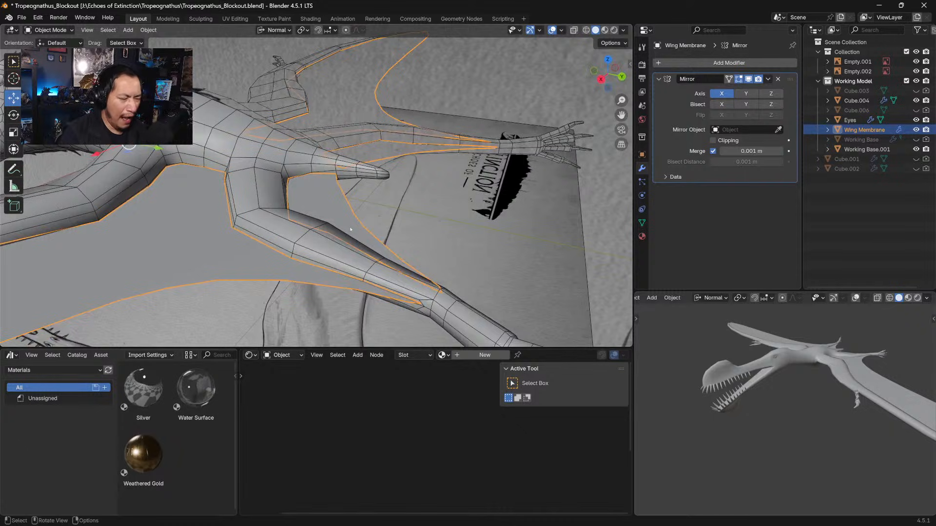
key(Tab)
key(Tab)
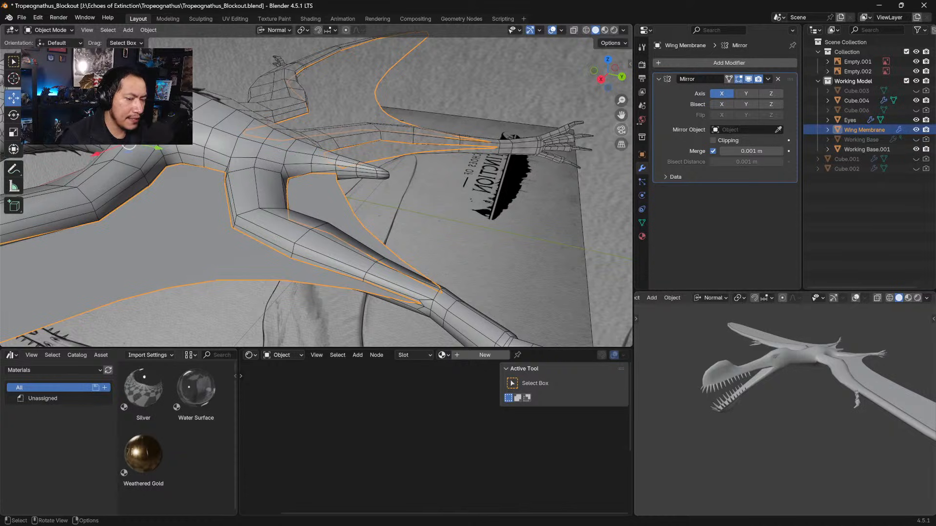
click(697, 63)
mouse_move(690, 90)
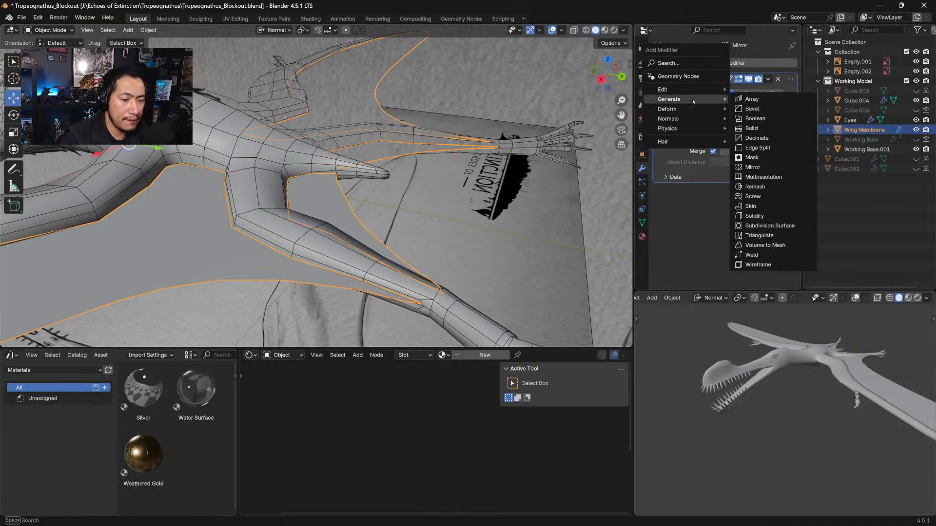
click(754, 215)
Set the Solidify thickness to 0.02 m and fine-tune the wing membrane's height relative to the limbs
middle_drag(487, 234, 466, 229)
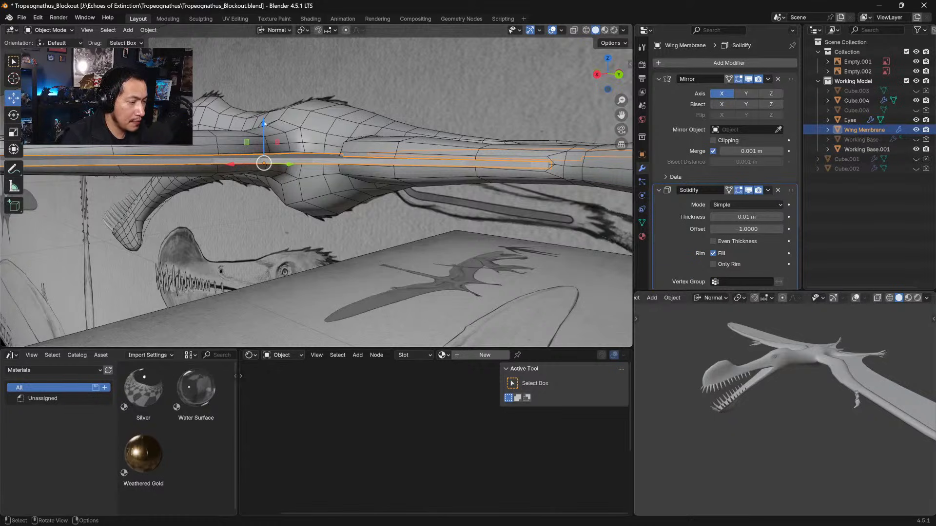
drag(265, 123, 265, 120)
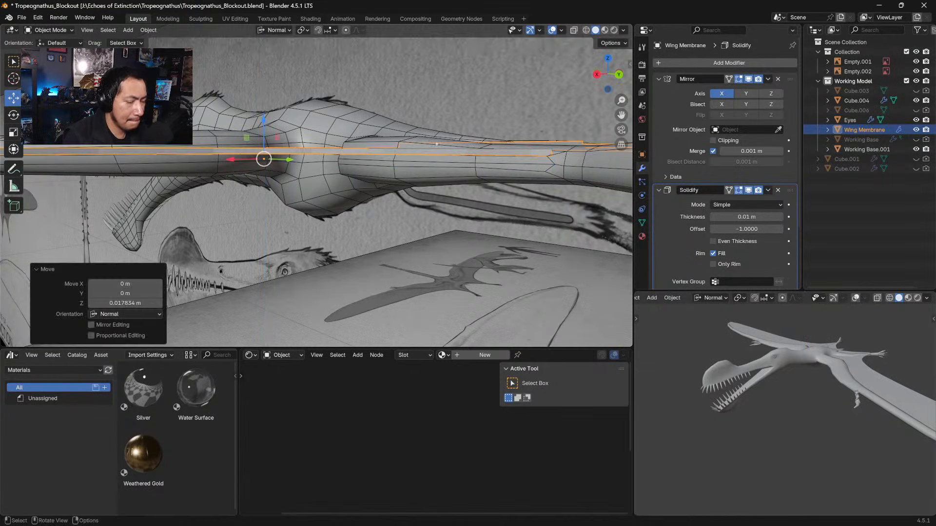
click(780, 217)
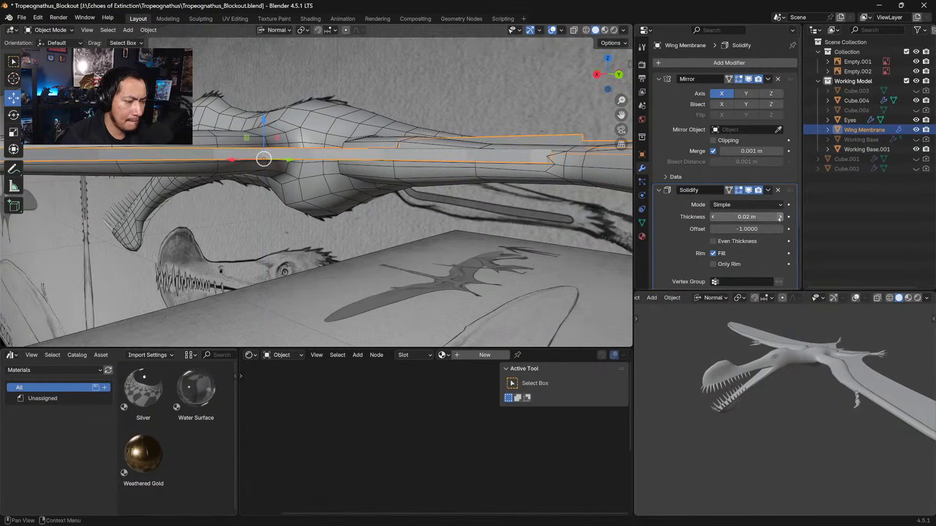
middle_drag(595, 227, 499, 165)
drag(274, 124, 274, 129)
middle_drag(324, 145, 405, 169)
Apply the Solidify modifier to the Wing Membrane in Object Mode
key(Tab)
click(768, 190)
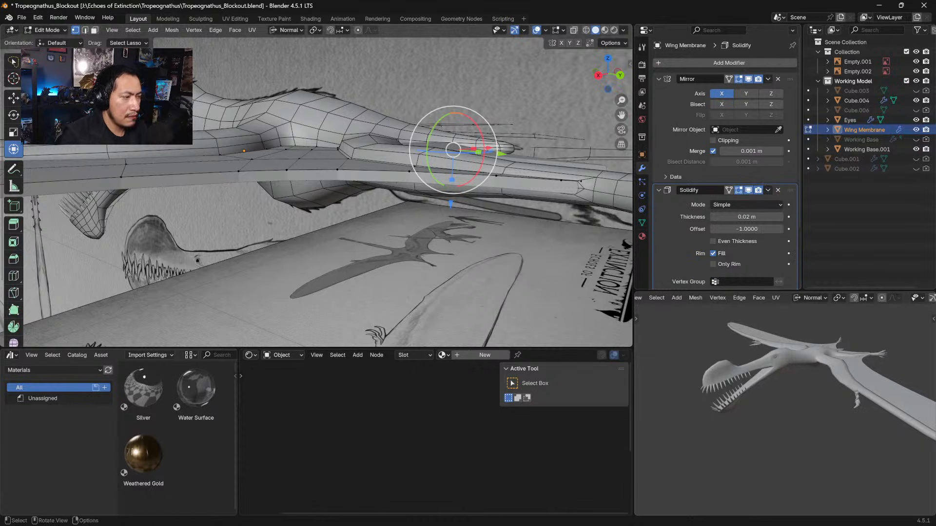
click(59, 30)
click(54, 42)
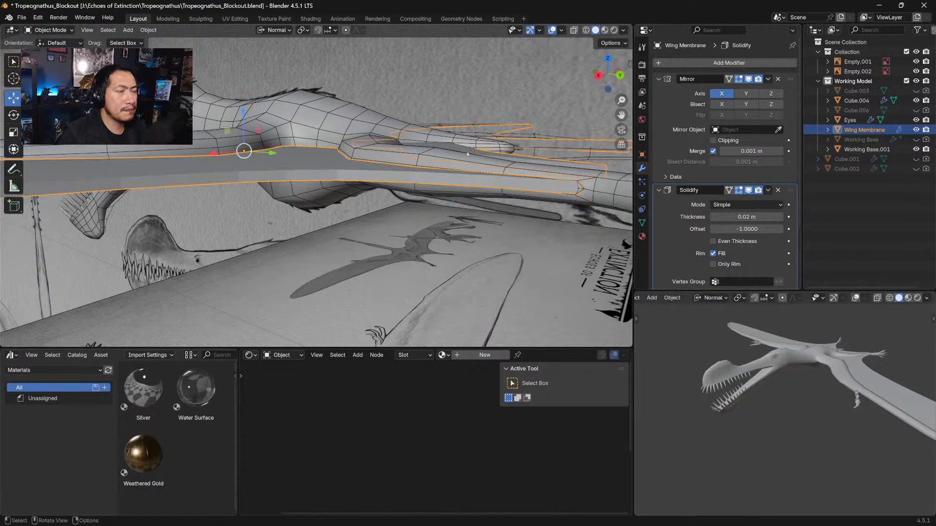
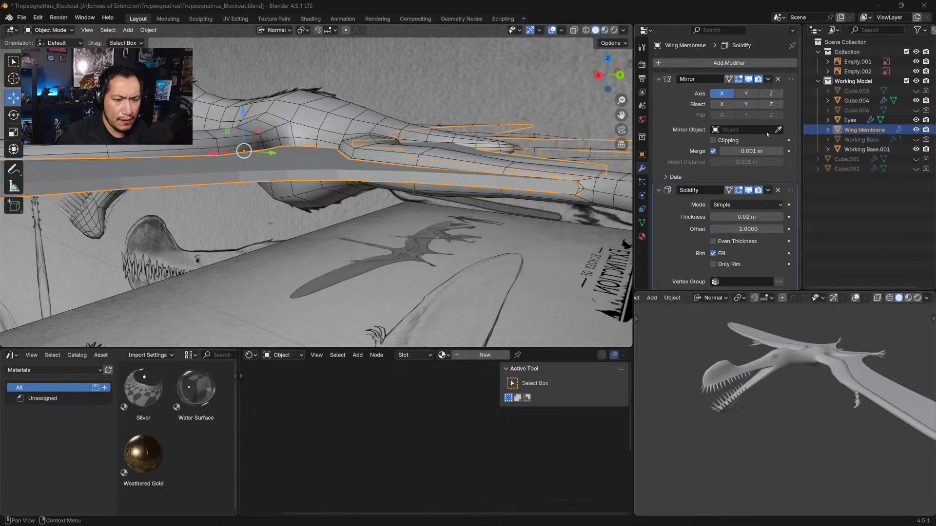
click(769, 190)
click(778, 201)
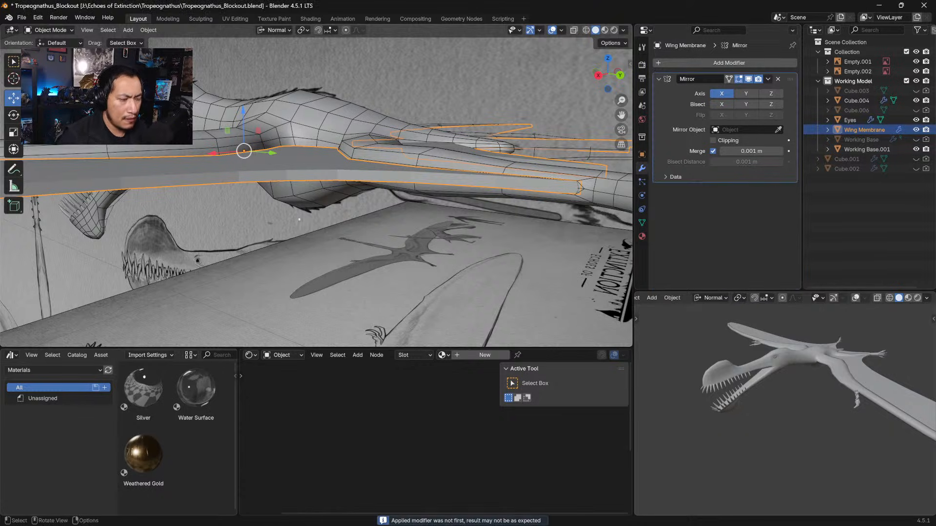
Hide the Working Base.001 body and enter Edit Mode on the Wing Membrane
middle_drag(299, 220, 304, 158)
key(Tab)
key(Tab)
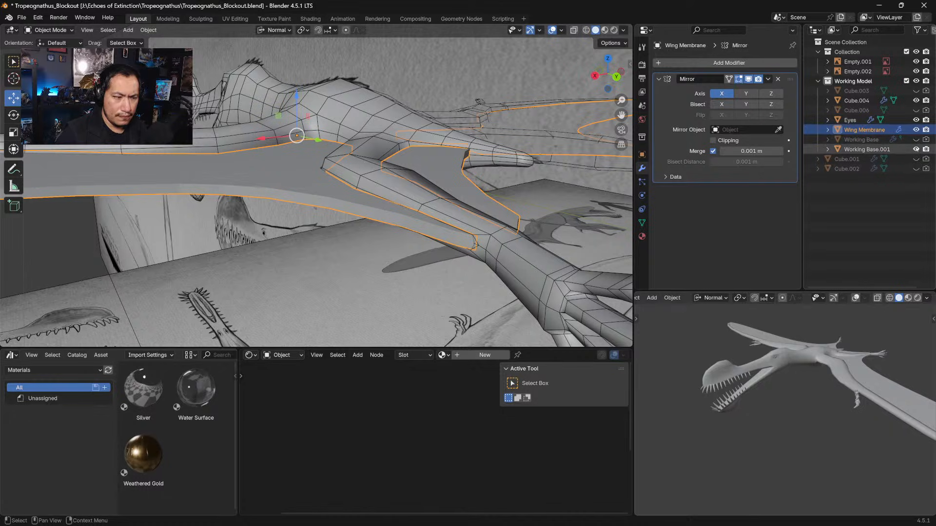
click(916, 150)
middle_drag(460, 140, 344, 182)
key(Tab)
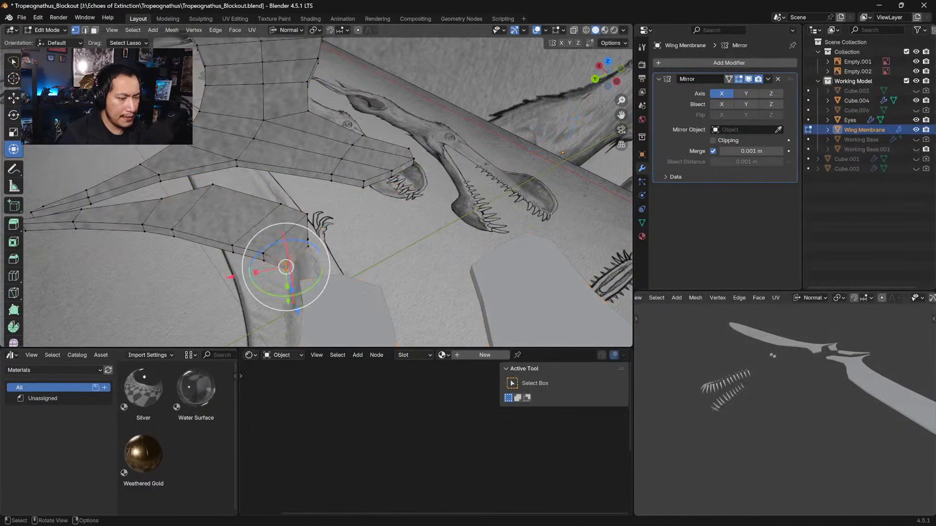
In face select mode, select the strip of thin rim faces along the membrane's inner edge beside the body
middle_drag(419, 244, 351, 220)
shift+middle_drag(351, 219, 376, 222)
scroll(375, 222, up, 4)
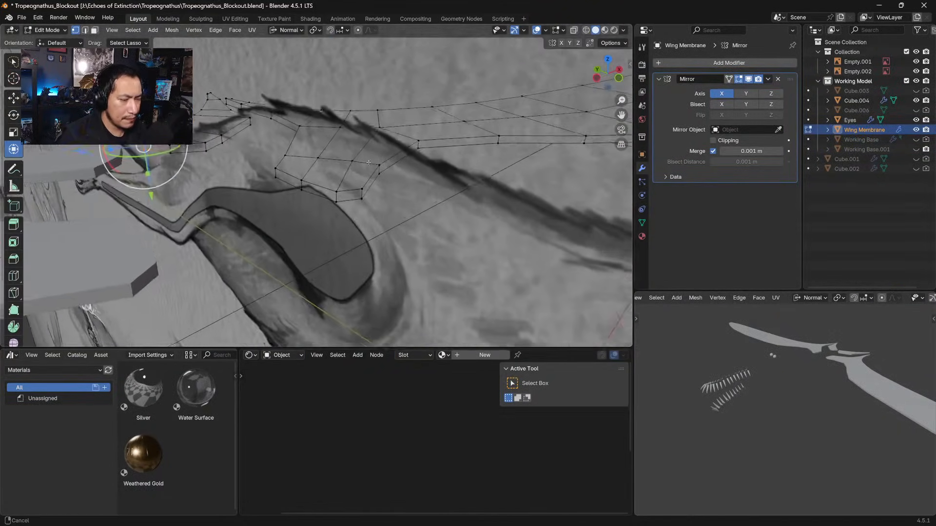
middle_drag(322, 178, 354, 191)
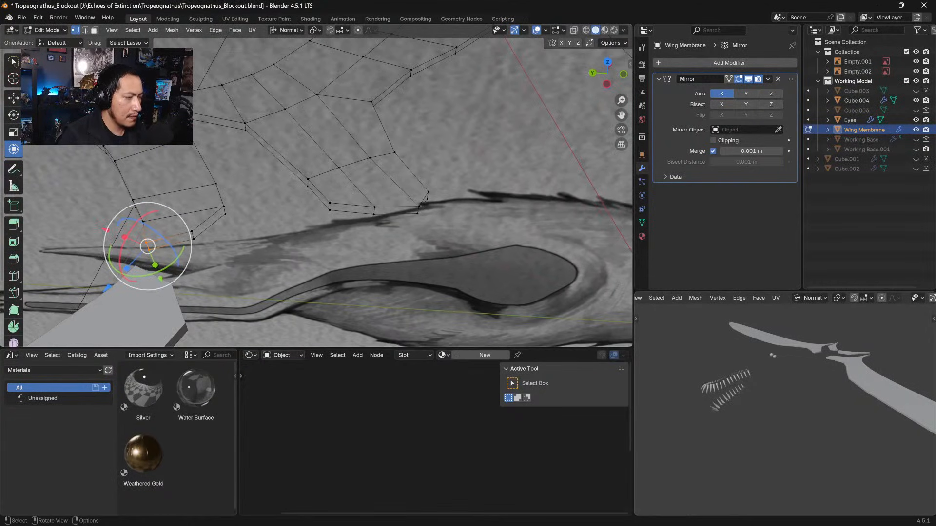
click(95, 30)
ctrl+shift+click(336, 202)
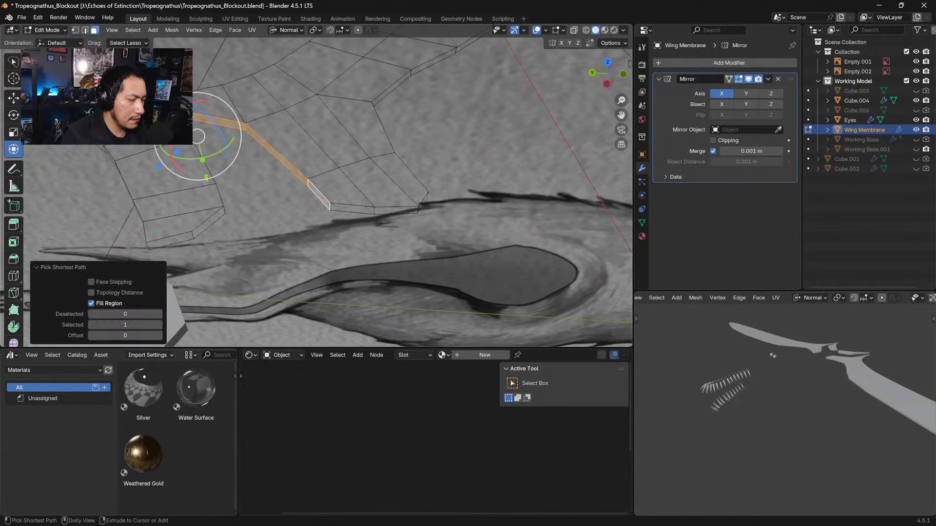
ctrl+shift+click(406, 212)
middle_drag(405, 211, 316, 172)
ctrl+shift+click(352, 217)
ctrl+shift+click(395, 173)
key(ctrl+z)
key(ctrl+z)
key(ctrl+z)
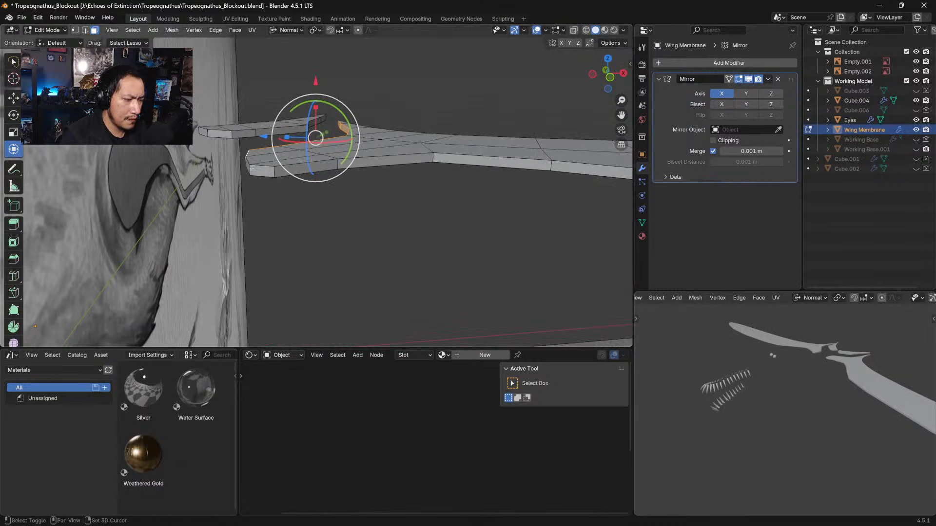
Extend the rim face selection along the wing membrane's leading edge out to the wing tip and delete the selected faces
shift+click(294, 170)
shift+click(295, 170)
shift+click(397, 162)
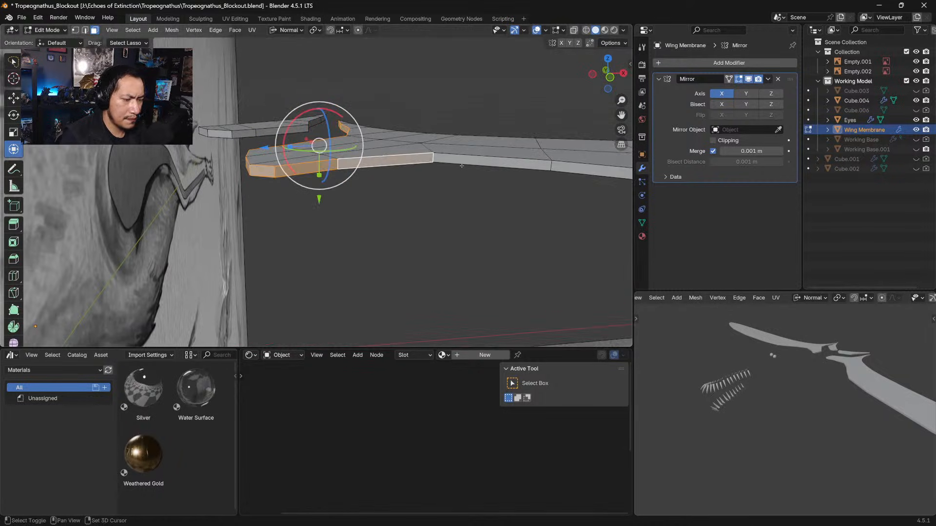
shift+click(492, 163)
shift+middle_drag(502, 166, 347, 166)
ctrl+shift+click(500, 170)
ctrl+shift+middle_drag(492, 168, 372, 211)
shift+click(496, 189)
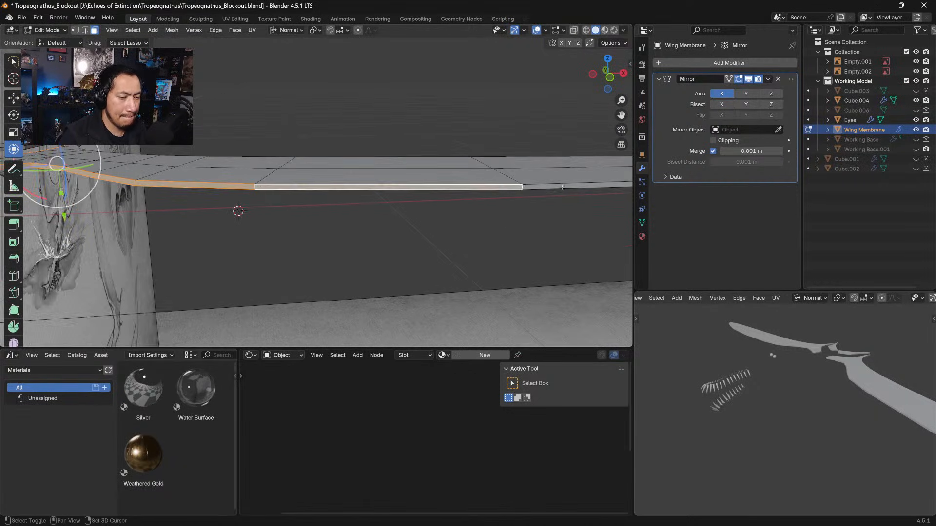
shift+click(594, 186)
shift+middle_drag(595, 186, 195, 218)
shift+click(456, 201)
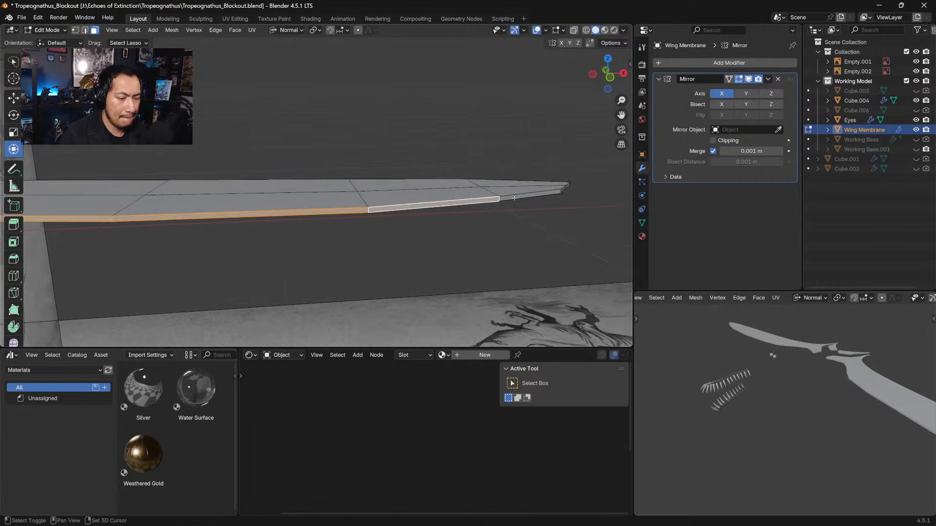
middle_drag(511, 198, 363, 227)
shift+click(363, 213)
right_click(363, 227)
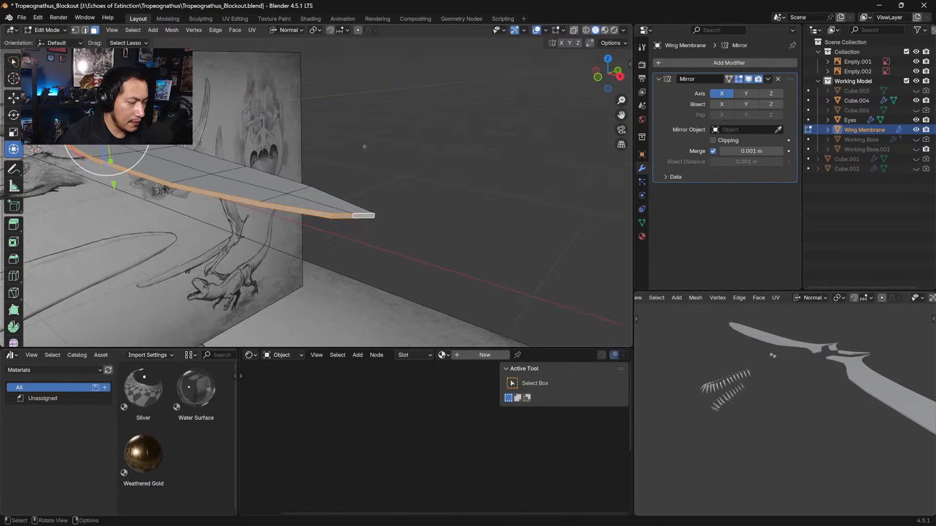
key(x)
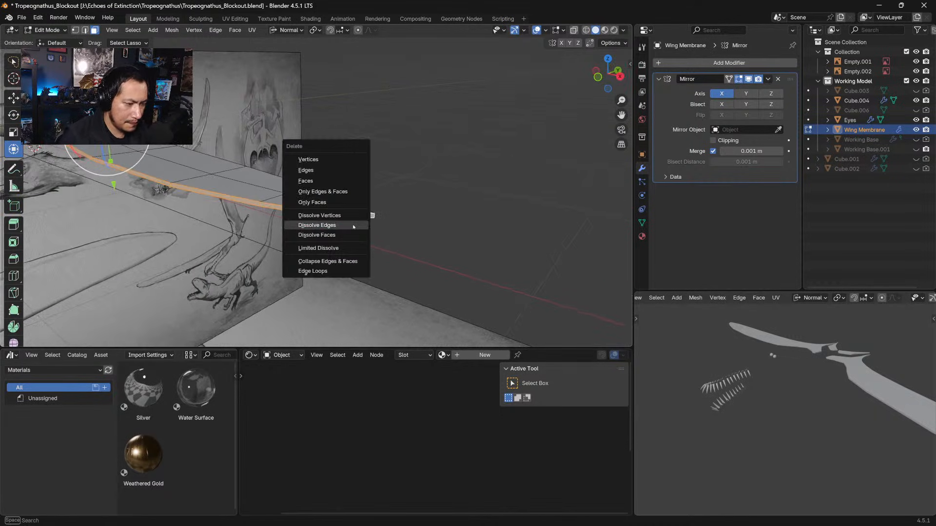
click(315, 181)
Select the linked rear membrane piece between the leg and tail and separate it into its own object
middle_drag(316, 185, 263, 220)
shift+middle_drag(342, 205, 254, 210)
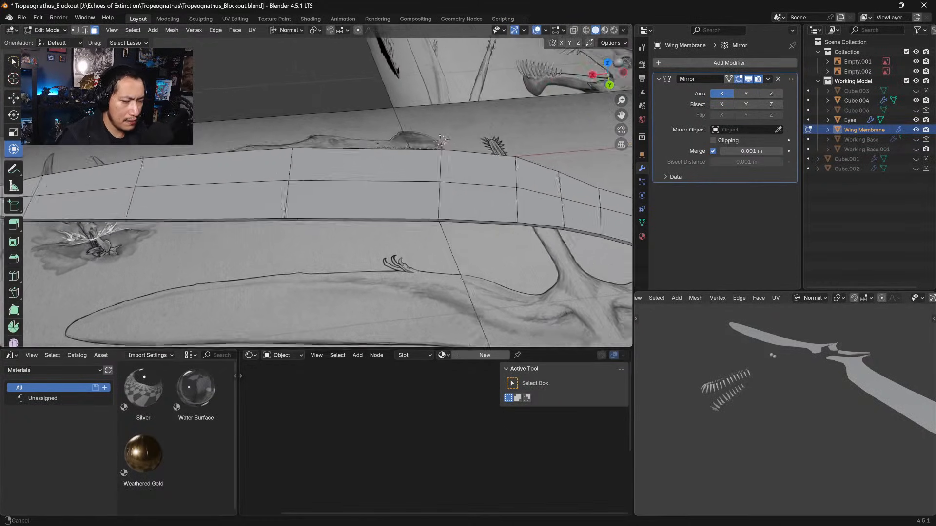
middle_drag(441, 141, 296, 82)
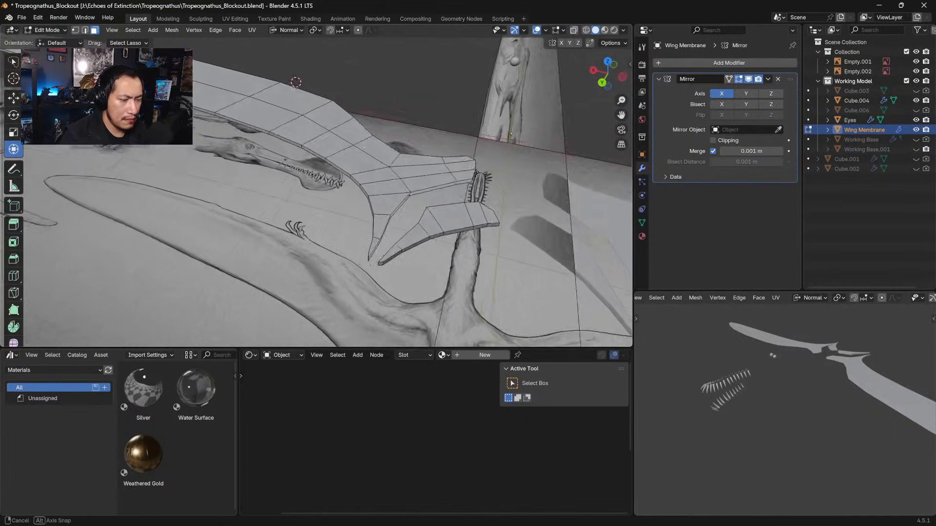
mouse_move(364, 147)
middle_down()
mouse_move(341, 156)
mouse_move(358, 156)
middle_up()
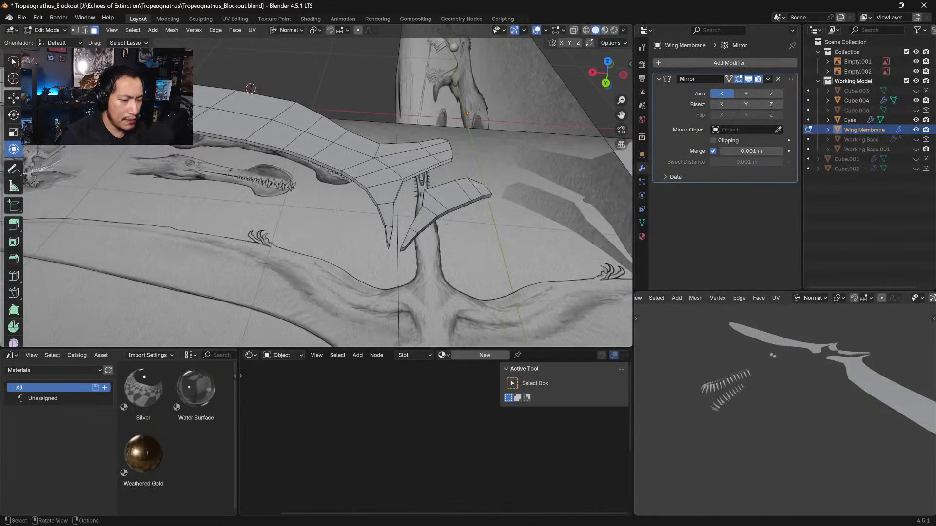
middle_drag(473, 197, 454, 188)
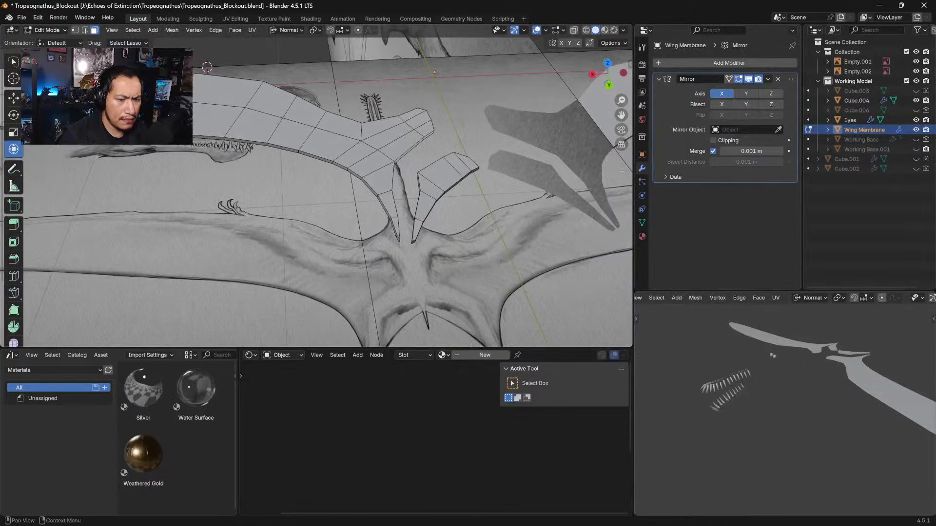
key(Tab)
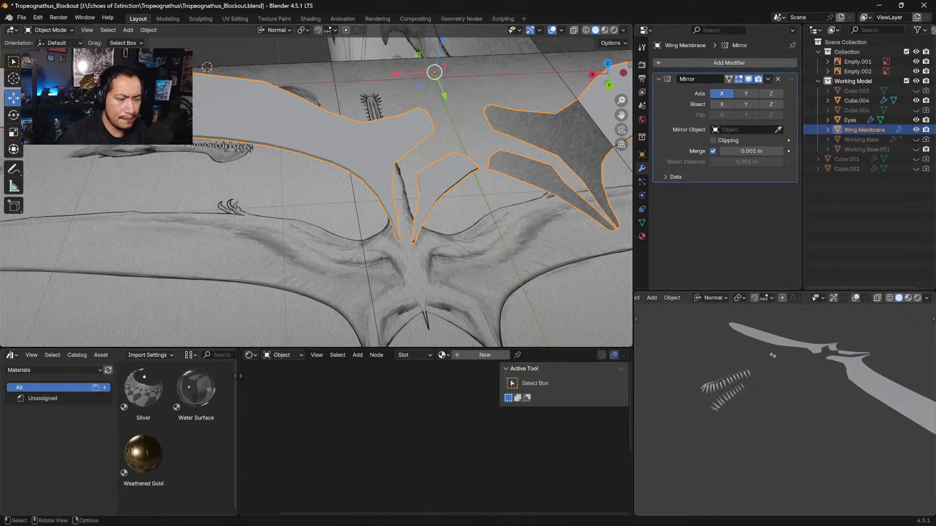
key(Tab)
key(l)
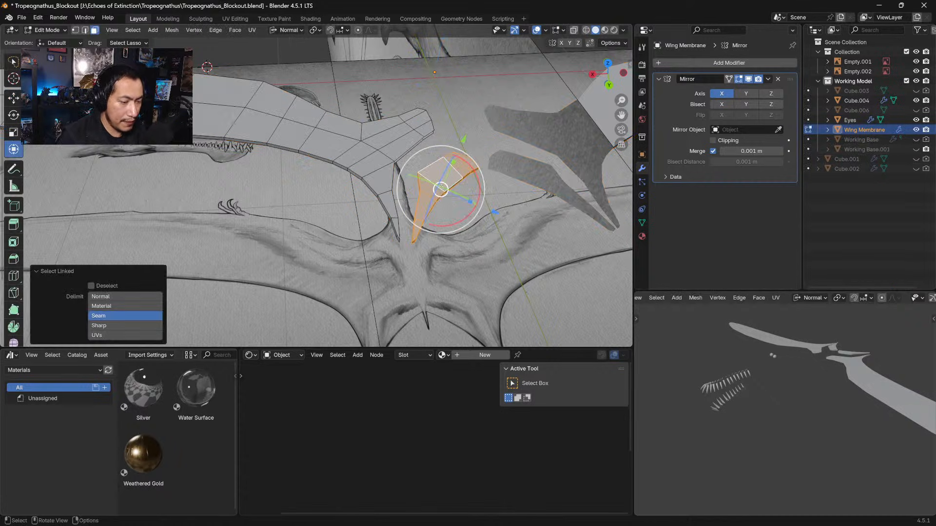
key(p)
click(399, 186)
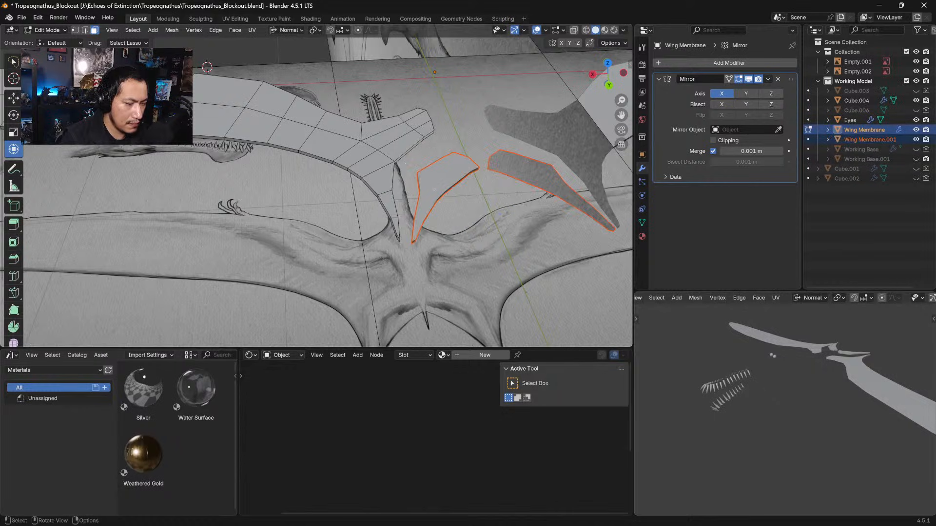
Return to Object Mode, hide the separated Wing Membrane.001 and select the main Wing Membrane
key(Tab)
click(871, 139)
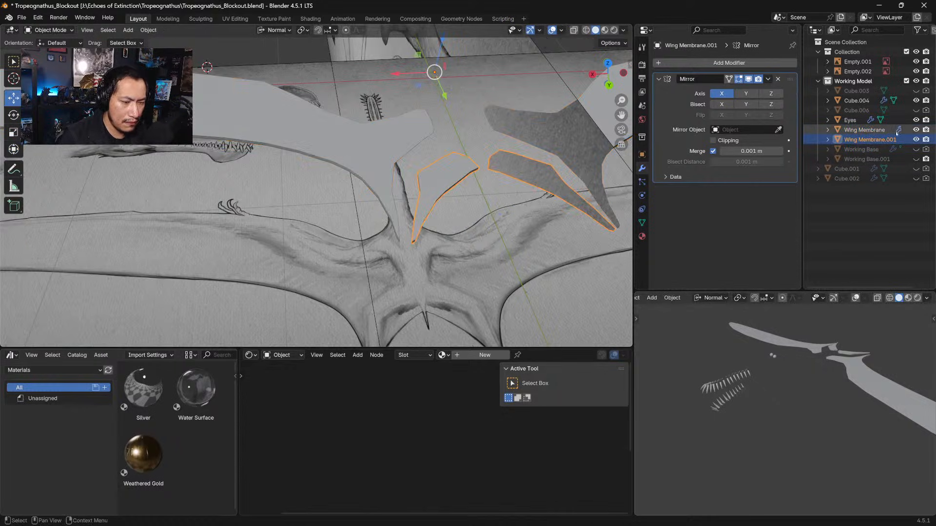
click(896, 130)
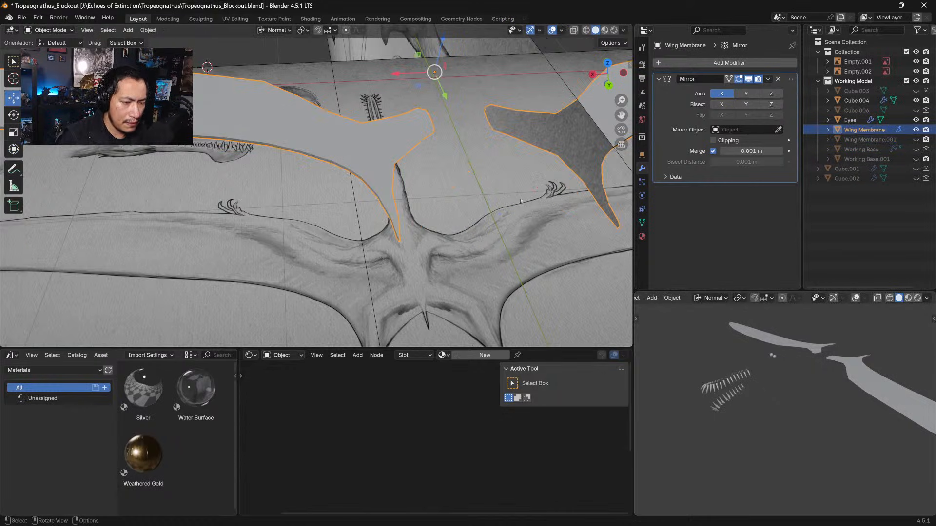
Show the Working Base.001 body, hide Wing Membrane and open the body mesh for editing
click(917, 159)
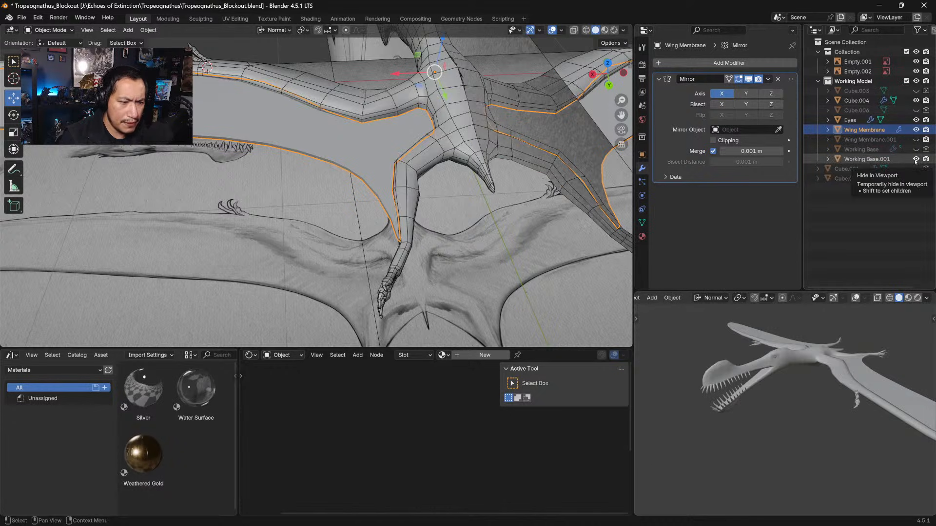
middle_drag(439, 176, 414, 154)
click(916, 130)
scroll(405, 156, up, 3)
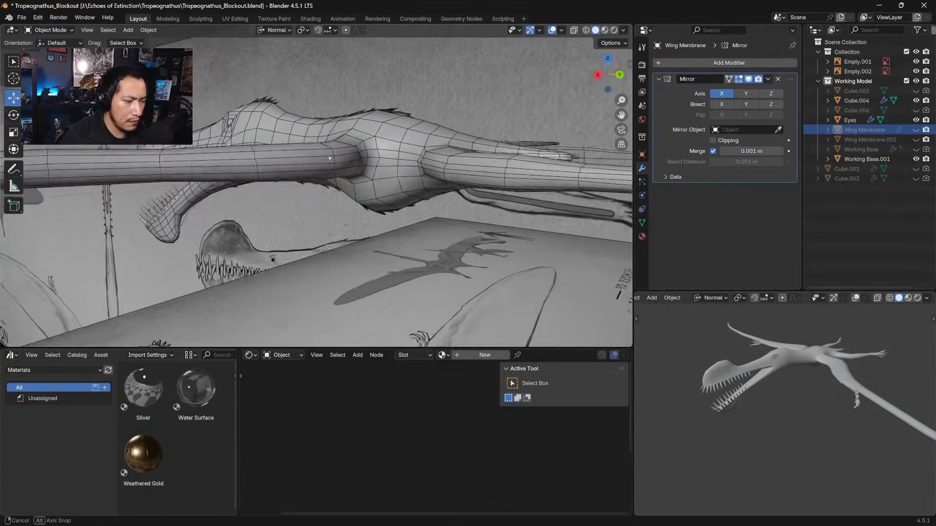
click(397, 158)
key(Tab)
click(390, 167)
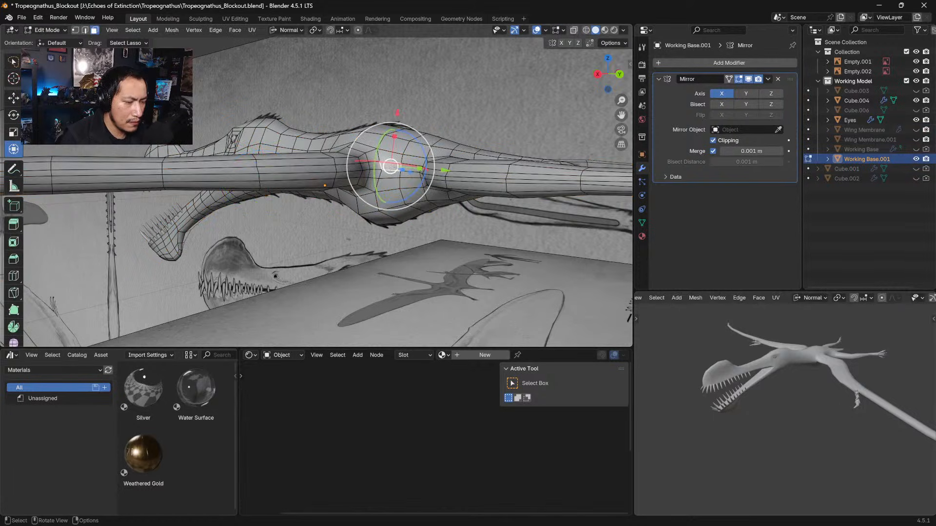
Select the two adjacent rows of faces running along the body's flank and down the thigh
middle_drag(390, 168, 331, 148)
alt+click(328, 155)
key(KP_Decimal)
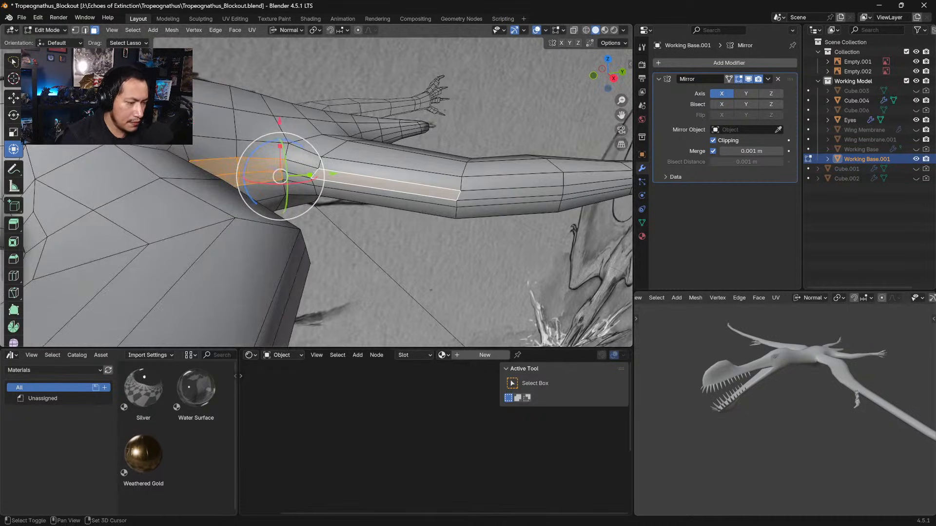
alt+shift+click(444, 209)
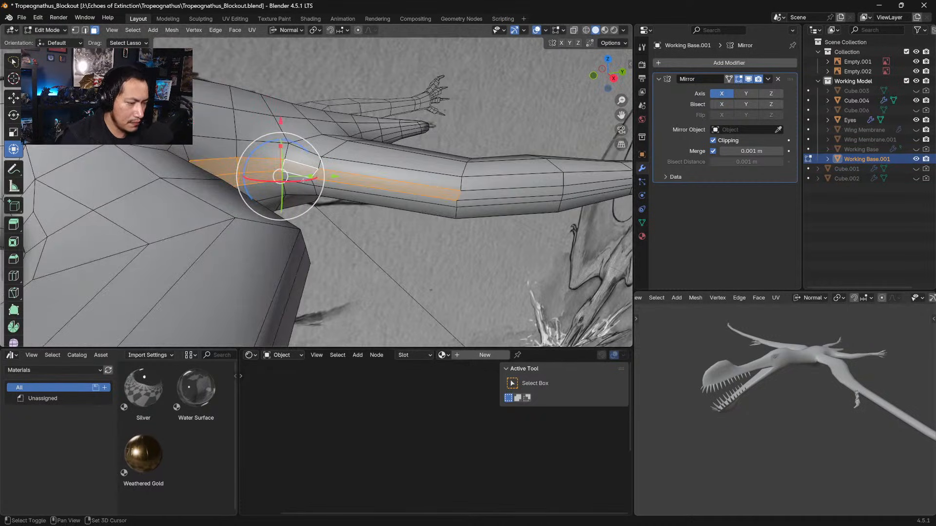
shift+click(444, 208)
shift+middle_drag(473, 200, 385, 199)
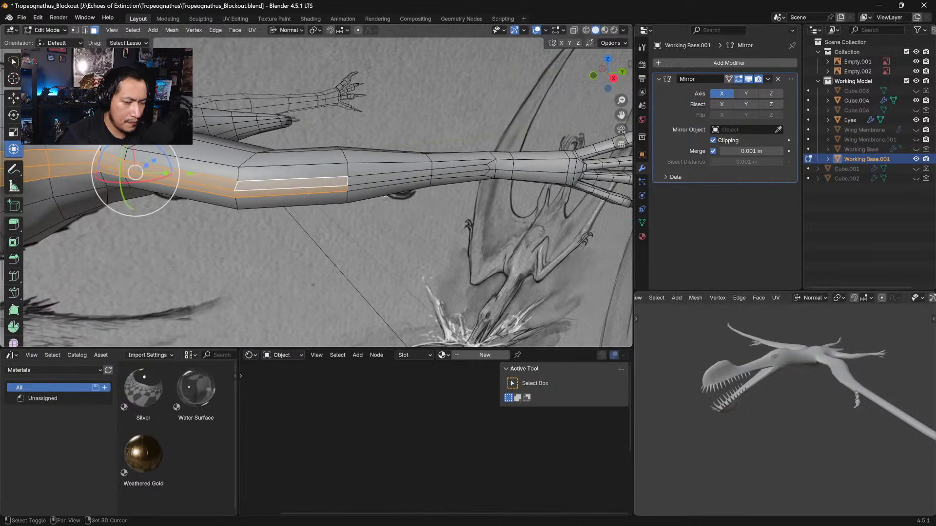
Extend both selected face rows along the lower hind leg to the ankle
shift+click(414, 176)
shift+click(415, 180)
shift+click(411, 177)
shift+click(413, 180)
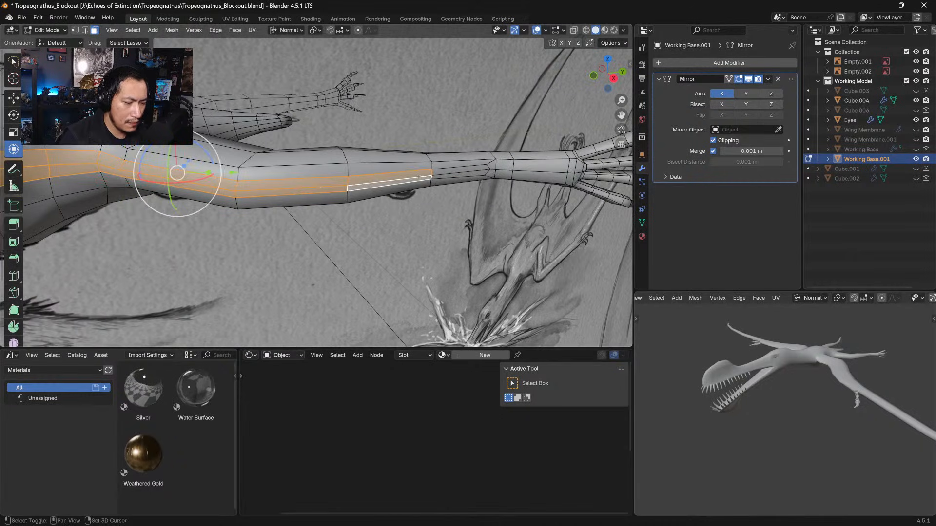
shift+click(442, 177)
shift+click(442, 174)
middle_drag(441, 181, 508, 168)
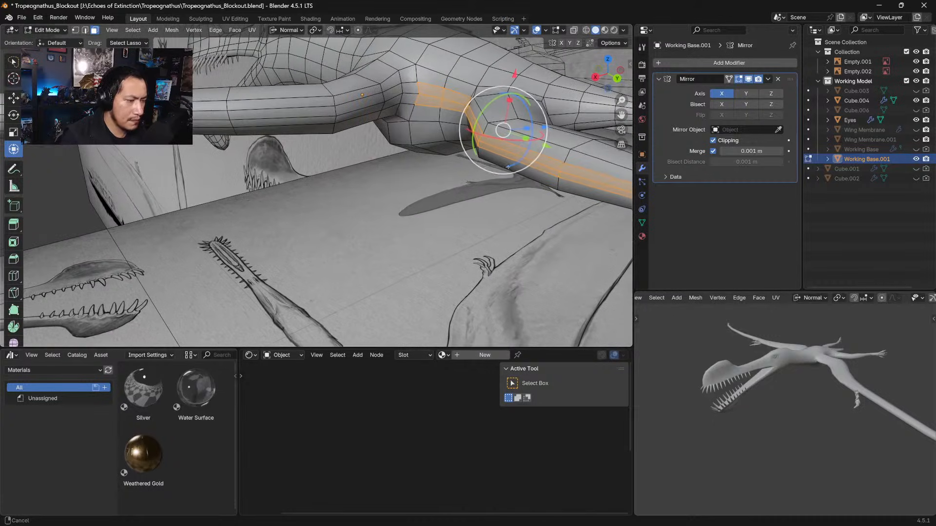
Extend both selected face rows from the flank across the armpit and along the rear side of the arm
shift+click(408, 87)
ctrl+shift+click(211, 114)
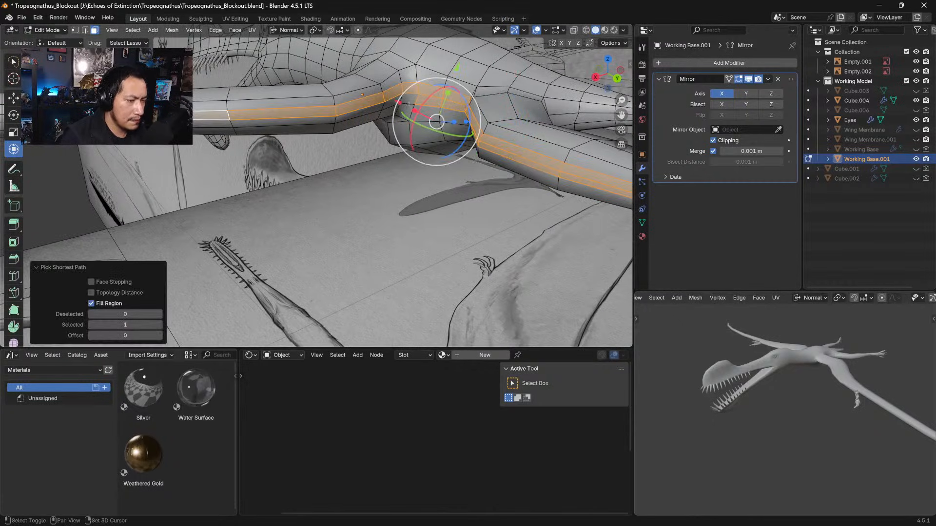
shift+click(409, 99)
ctrl+shift+click(210, 123)
shift+middle_drag(210, 124, 397, 120)
ctrl+shift+click(225, 119)
shift+middle_drag(226, 119, 480, 51)
Continue the two-row face selection along the elongated wing finger out to the wing tip
scroll(480, 52, down, 6)
shift+middle_drag(341, 146, 376, 74)
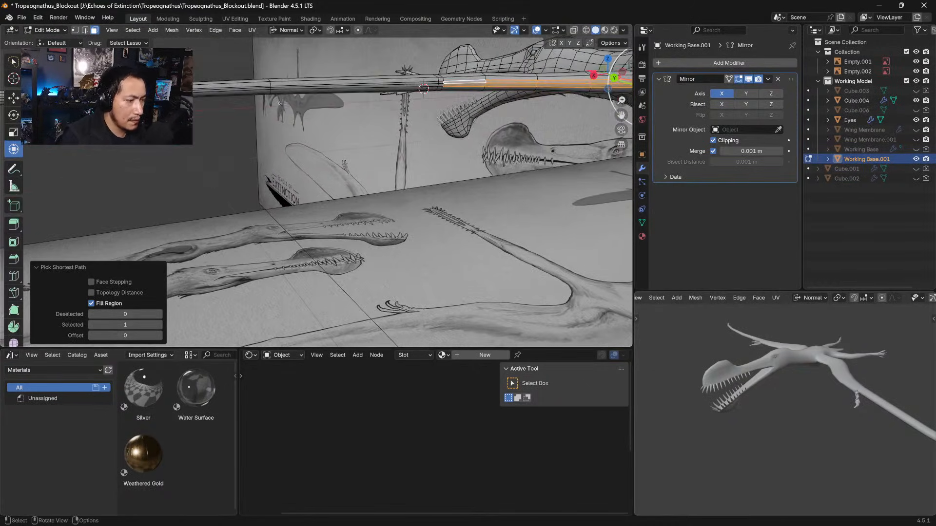
scroll(341, 80, down, 3)
scroll(289, 80, up, 3)
ctrl+shift+click(268, 61)
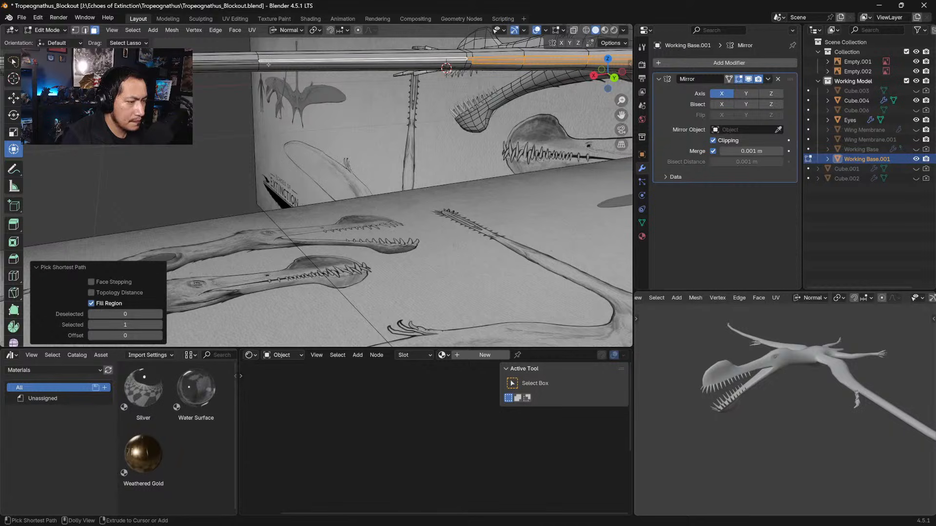
ctrl+shift+click(469, 62)
shift+middle_drag(259, 71, 408, 92)
ctrl+shift+click(395, 86)
key(ctrl+z)
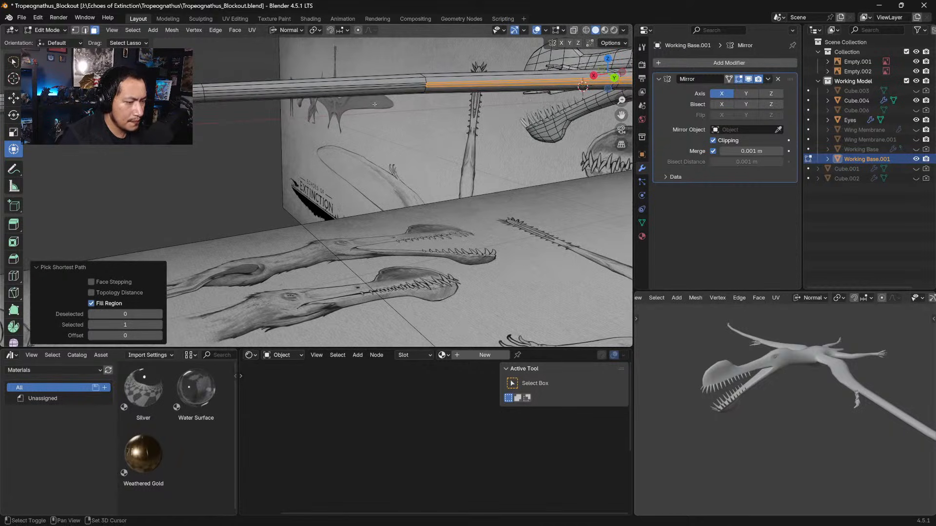
ctrl+shift+click(390, 88)
shift+middle_drag(360, 109, 382, 103)
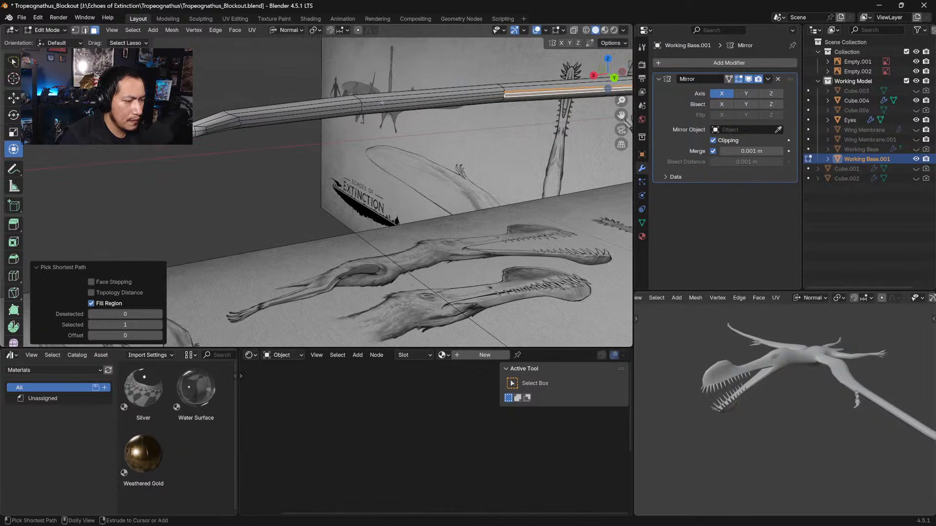
ctrl+shift+click(372, 103)
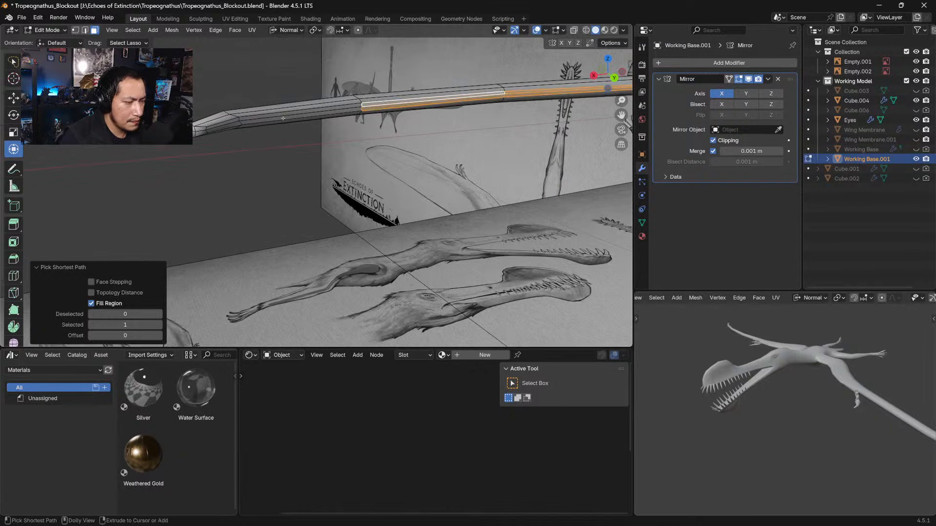
ctrl+shift+click(247, 117)
ctrl+shift+click(216, 129)
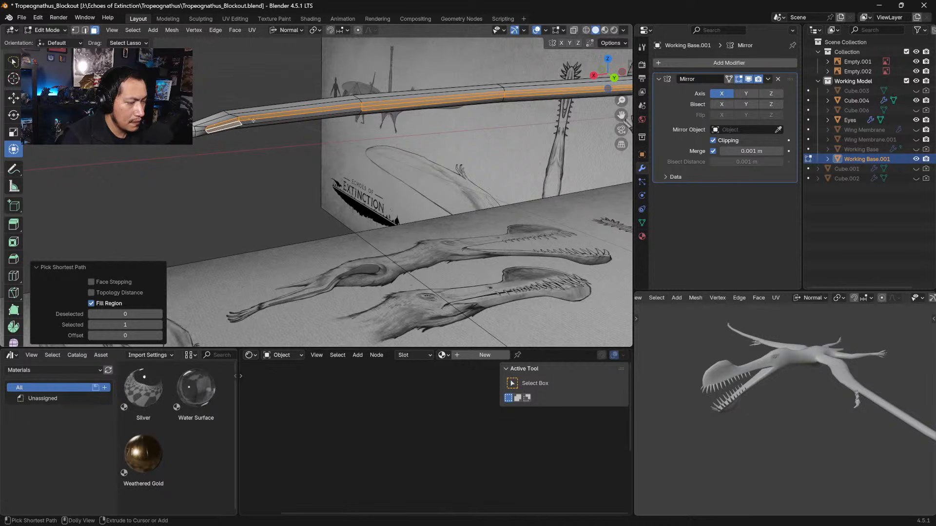
Delete the selected strip of faces along the body, leg and wing arm
ctrl+shift+middle_drag(253, 121, 401, 203)
key(x)
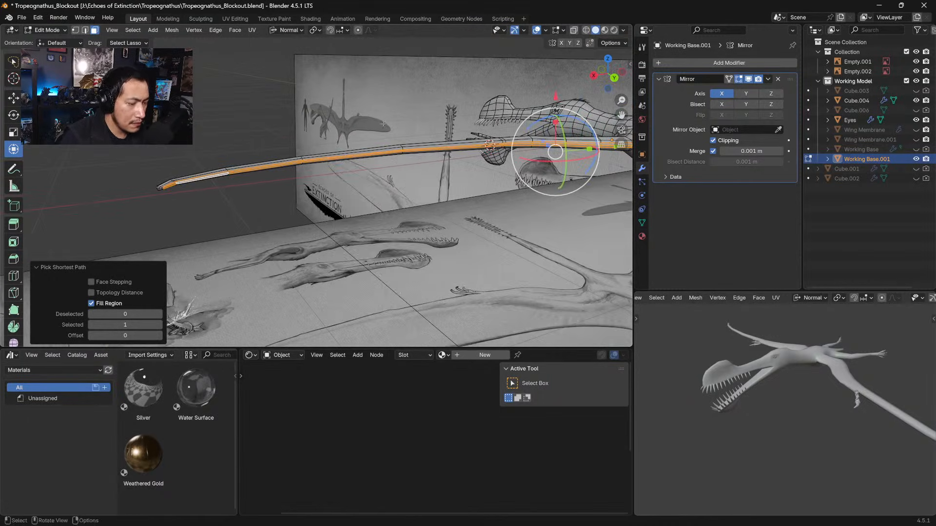
key(x)
key(Escape)
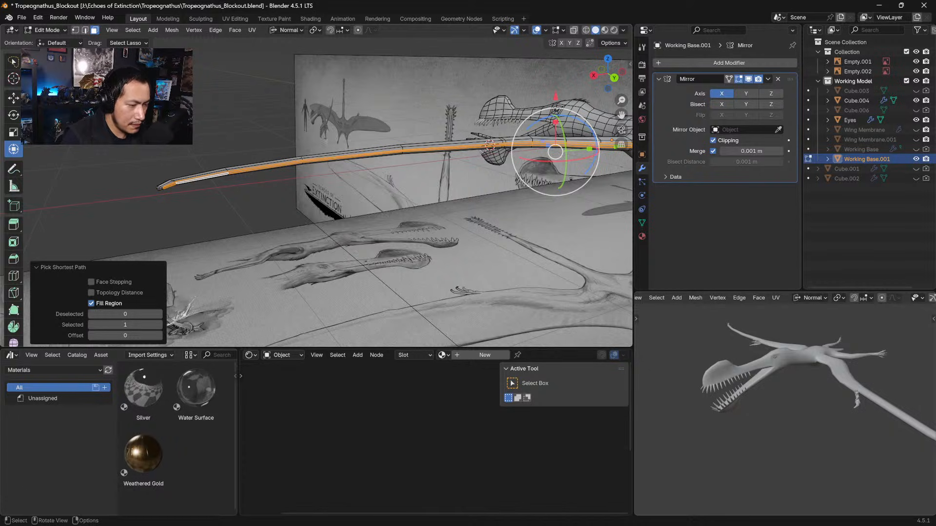
key(x)
click(298, 143)
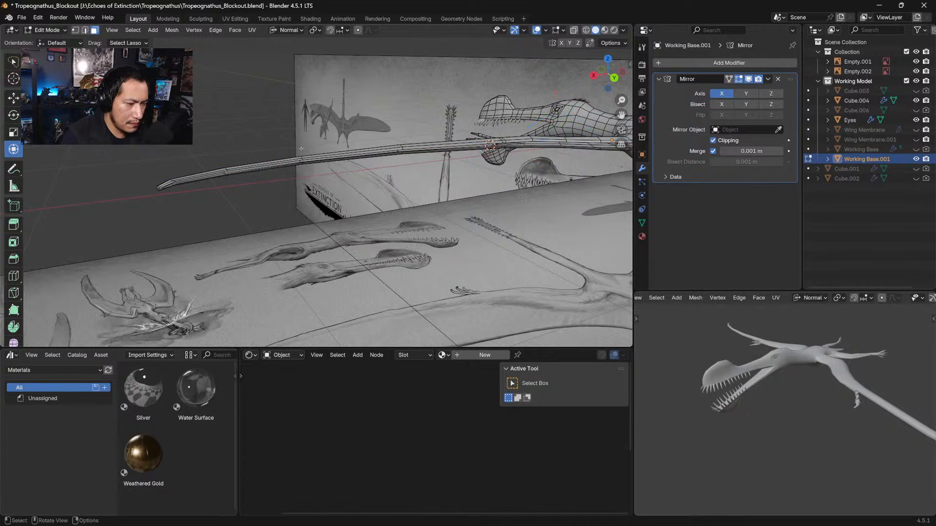
Return to Object Mode, show Wing Membrane and join it into Working Base.001
middle_drag(354, 182, 390, 208)
key(Tab)
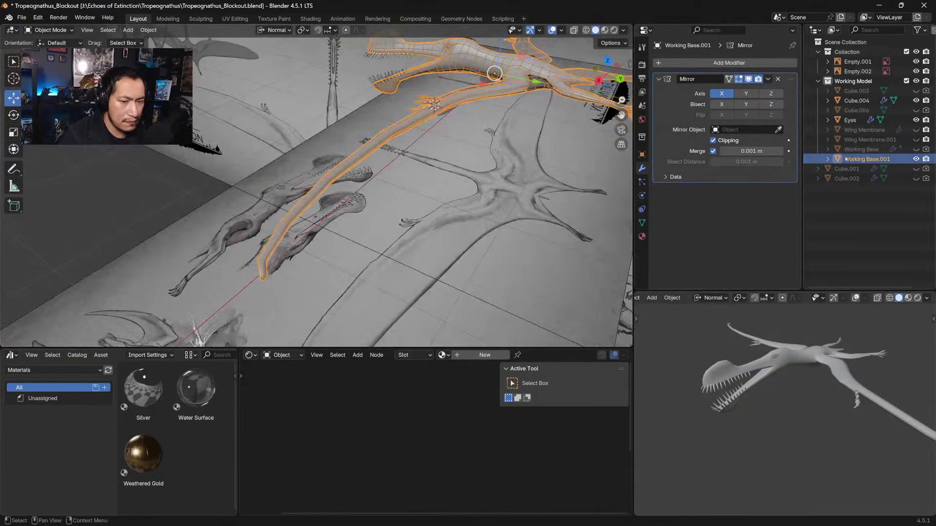
click(917, 130)
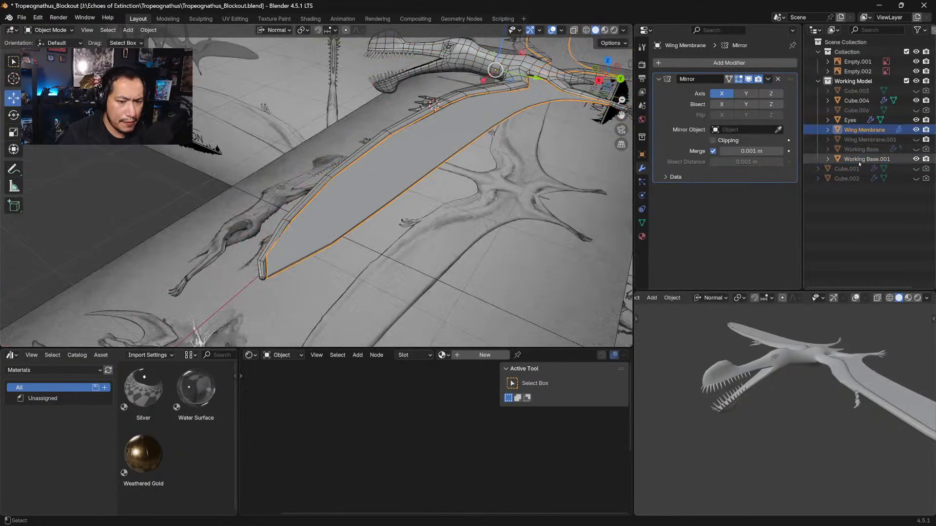
ctrl+click(865, 131)
key(ctrl+j)
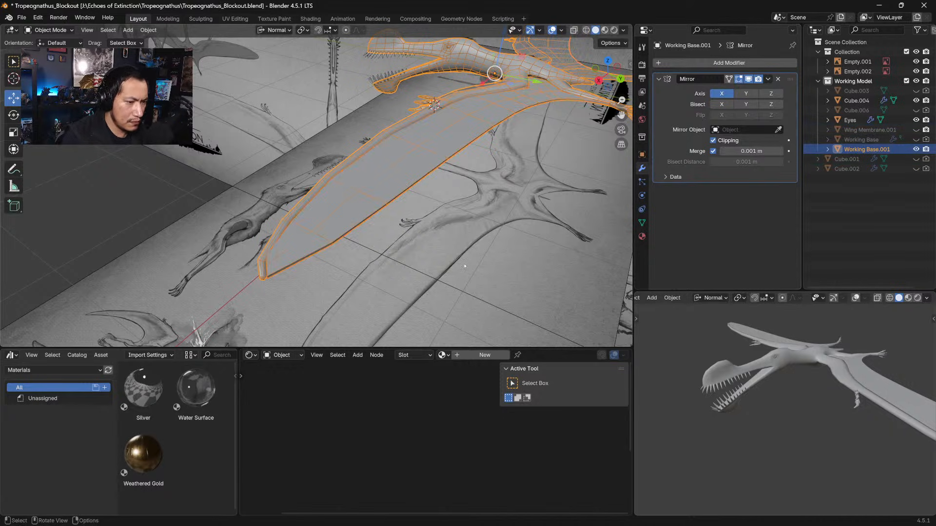
Edit the joined mesh in vertex select mode and merge the armpit's rim vertex with the facing membrane vertex At Center
key(Tab)
shift+middle_drag(524, 158, 453, 150)
shift+middle_drag(494, 184, 399, 205)
click(399, 206)
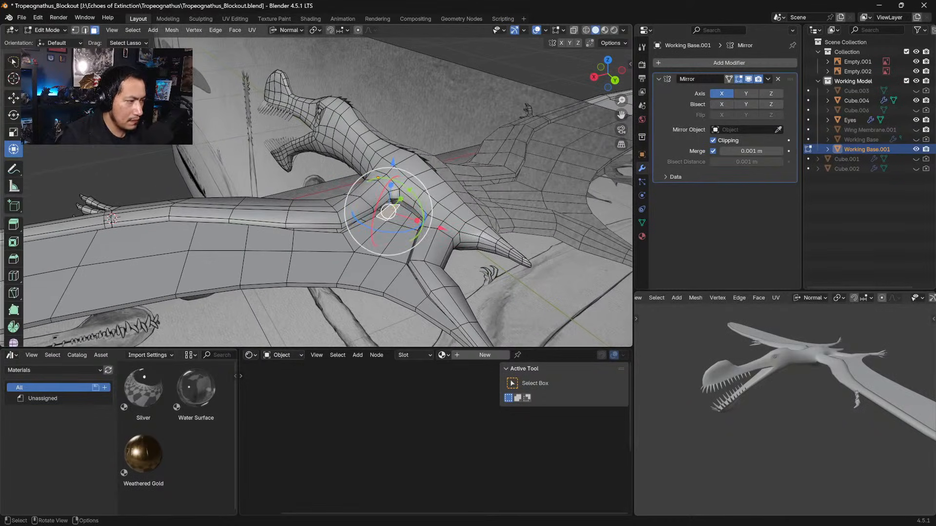
click(76, 30)
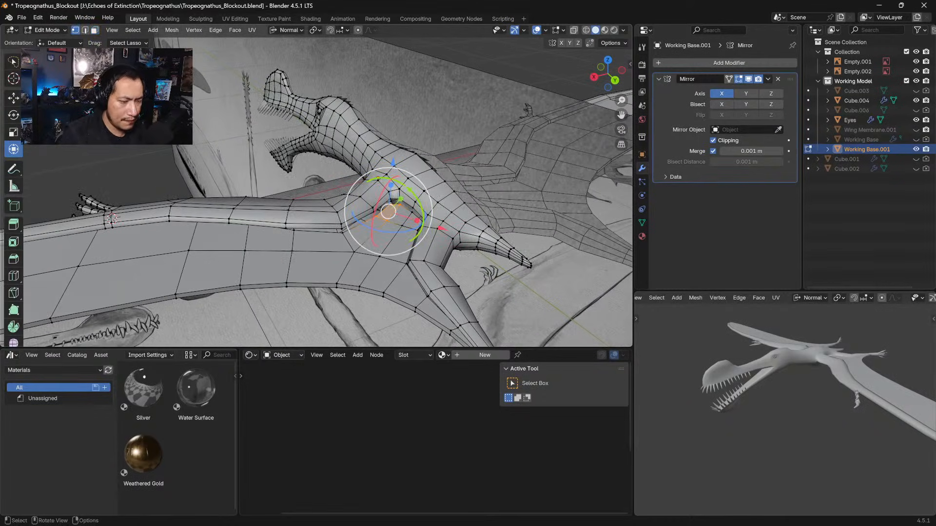
click(400, 198)
key(KP_Decimal)
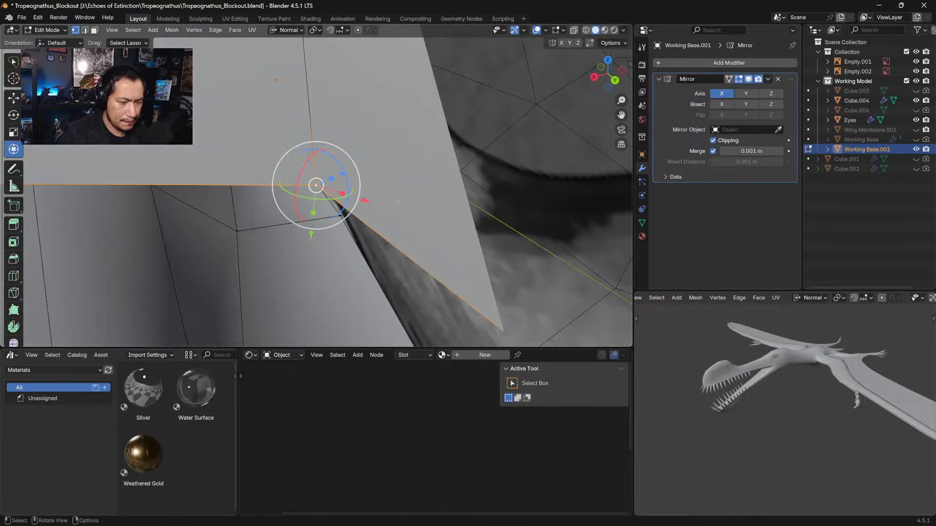
ctrl+middle_drag(426, 137, 438, 266)
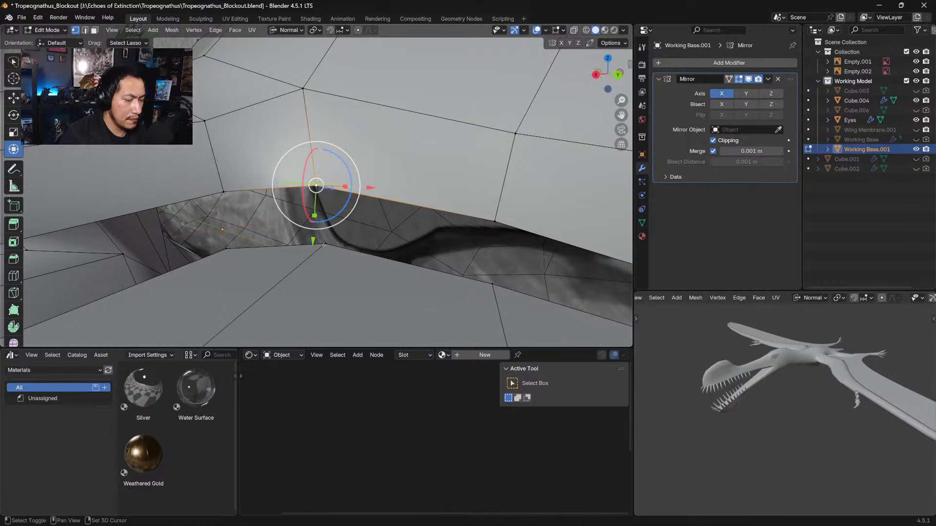
shift+click(324, 244)
key(m)
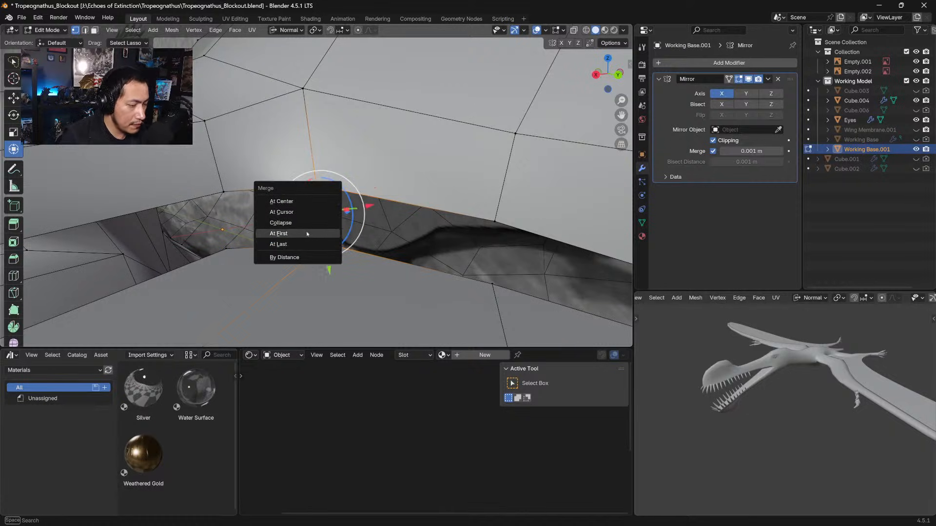
click(296, 203)
Merge the next body rim vertex beside the armpit corner with its matching membrane vertex At Center
middle_drag(296, 211, 325, 109)
middle_drag(222, 230, 227, 230)
click(231, 181)
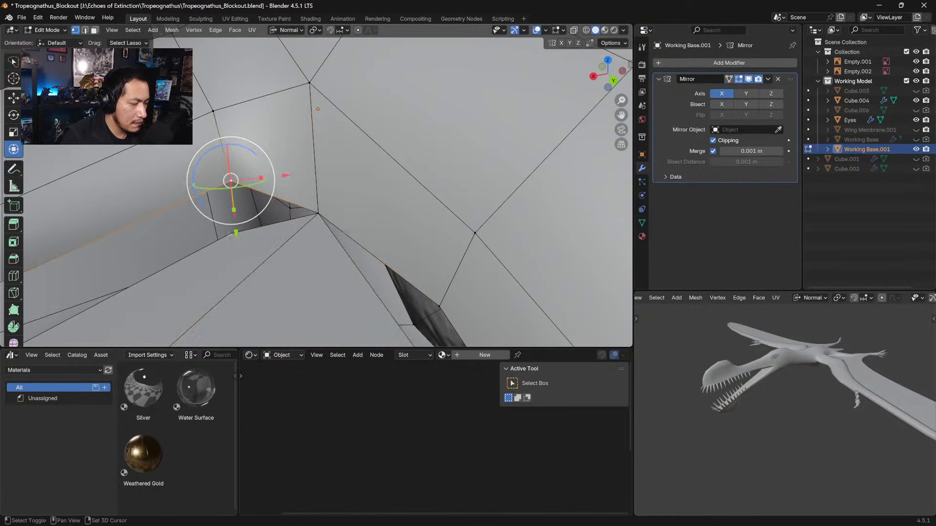
shift+click(230, 234)
key(m)
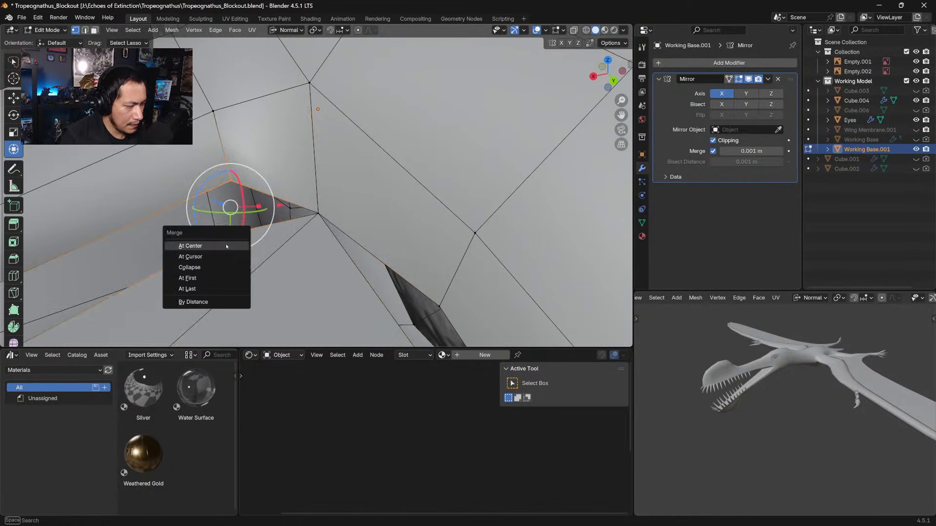
click(226, 244)
Merge the following rim vertex along the upper arm with its matching membrane vertex At Center
middle_drag(226, 244, 244, 185)
scroll(264, 171, down, 3)
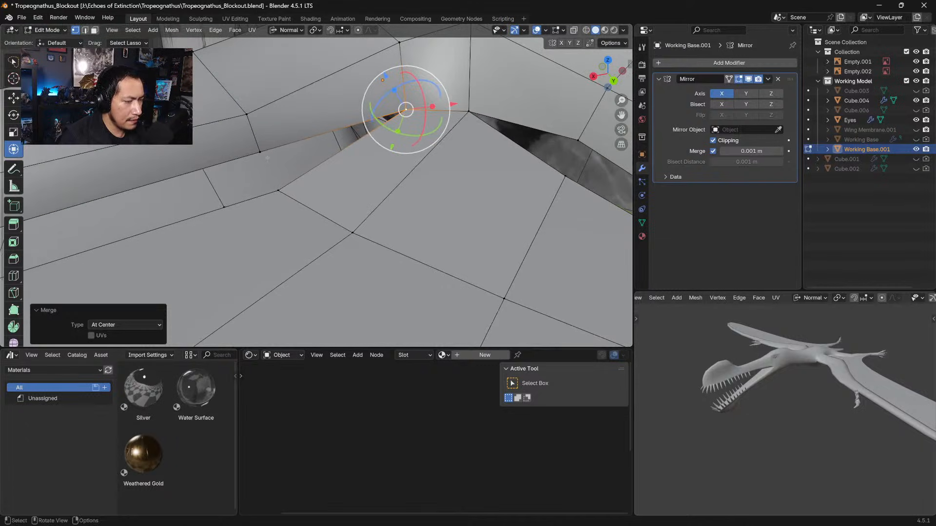
click(260, 152)
shift+click(279, 191)
key(m)
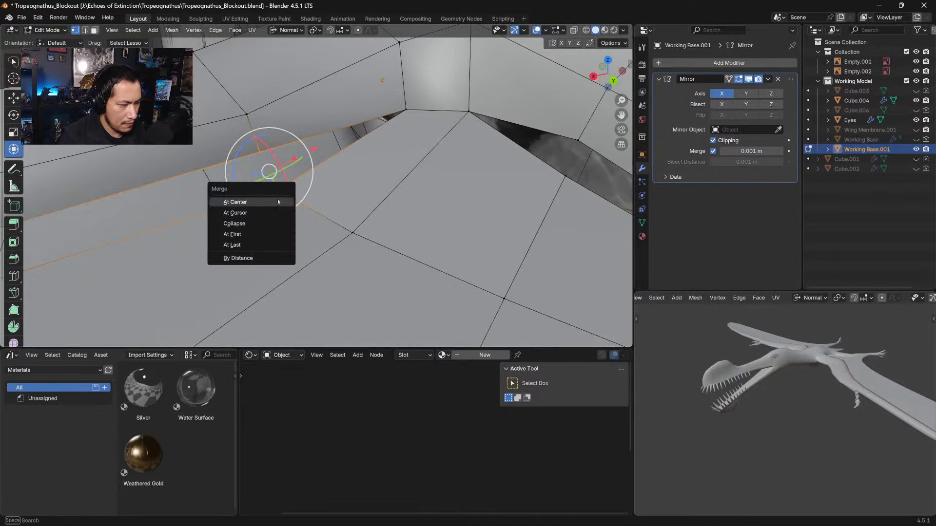
click(269, 203)
Merge the rim vertex at the elbow bend with the membrane's corner vertex At Center
scroll(270, 204, up, 2)
scroll(270, 204, down, 5)
shift+middle_drag(270, 203, 420, 164)
scroll(419, 163, up, 3)
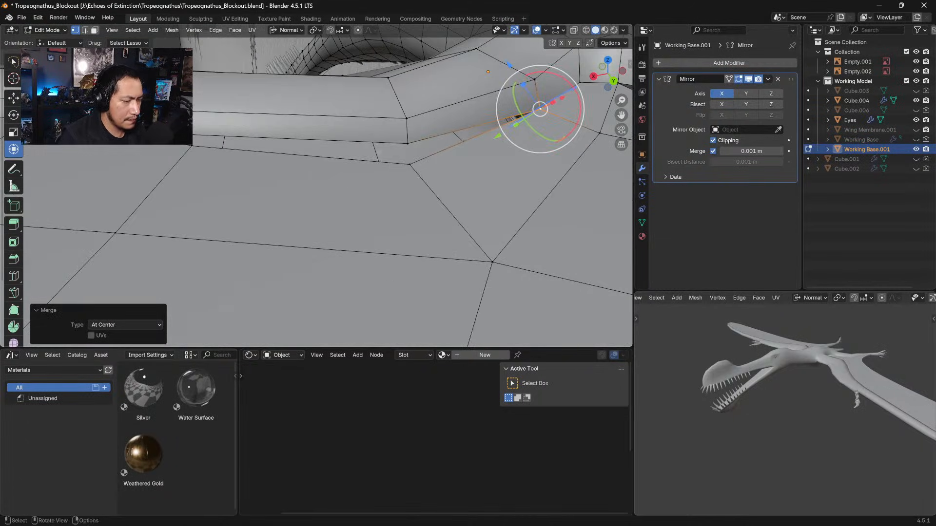
click(408, 145)
shift+click(409, 165)
key(m)
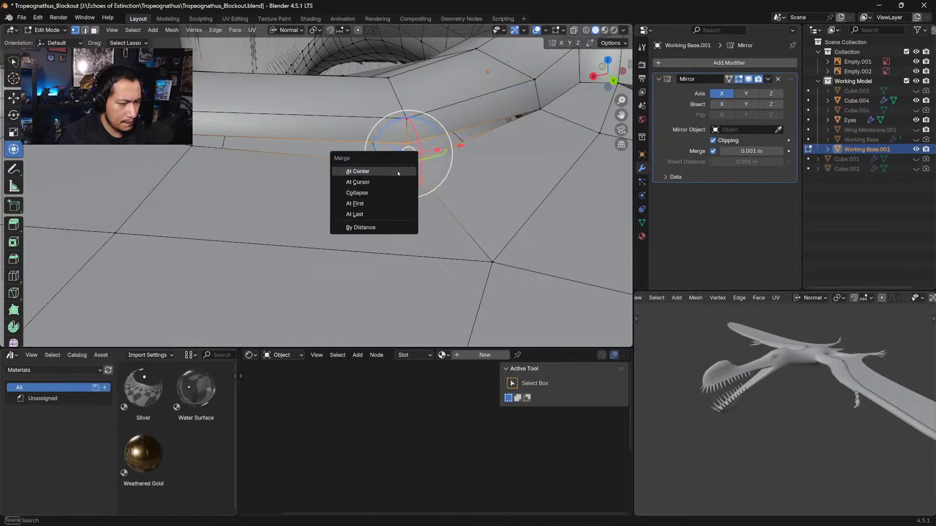
click(398, 173)
Merge the first forearm rim vertex beyond the elbow with its neighbouring membrane vertex At Center
shift+middle_drag(244, 149, 414, 178)
click(429, 179)
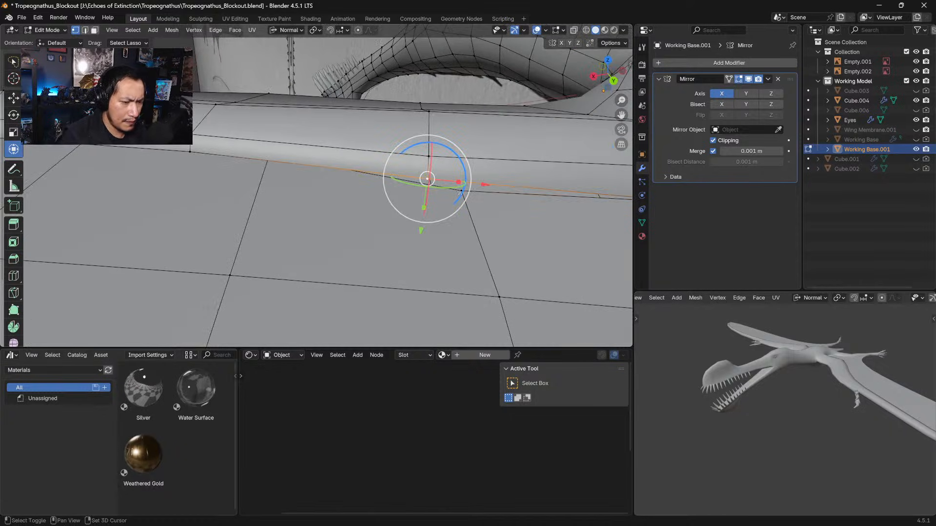
shift+click(462, 193)
key(m)
click(442, 200)
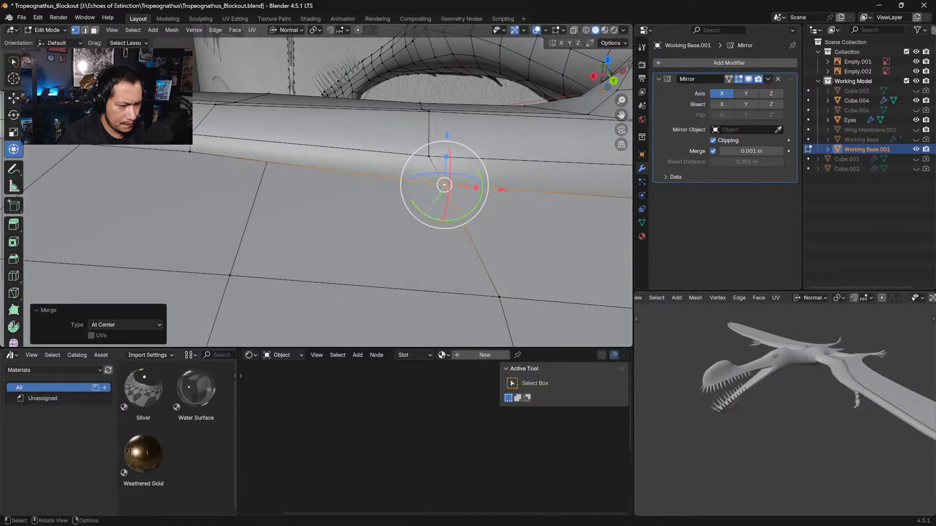
Move the membrane's crosswise edge loop beyond the elbow outward along the forearm, about 0.084 m in X and -0.028 m in Y
shift+middle_drag(441, 201, 576, 234)
click(307, 180)
middle_drag(306, 180, 166, 170)
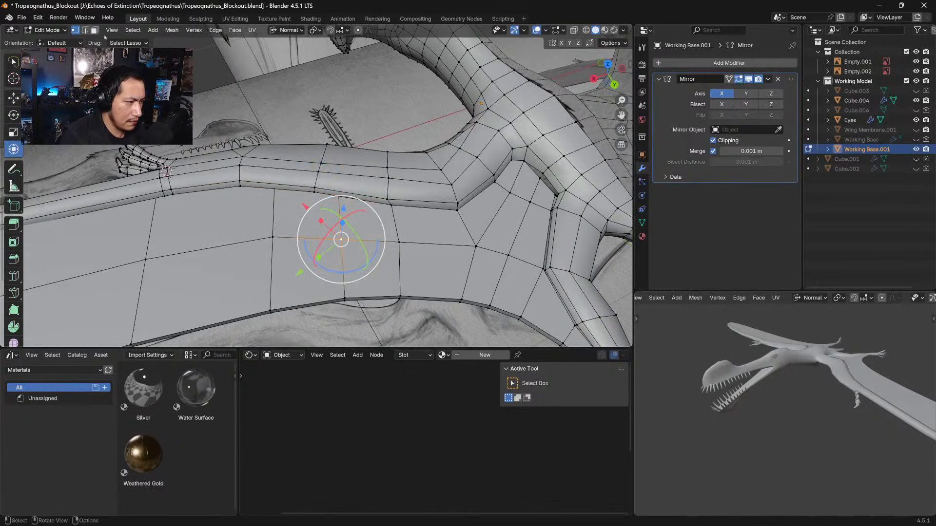
key(2)
click(339, 220)
middle_drag(340, 220, 342, 246)
key(KP_7)
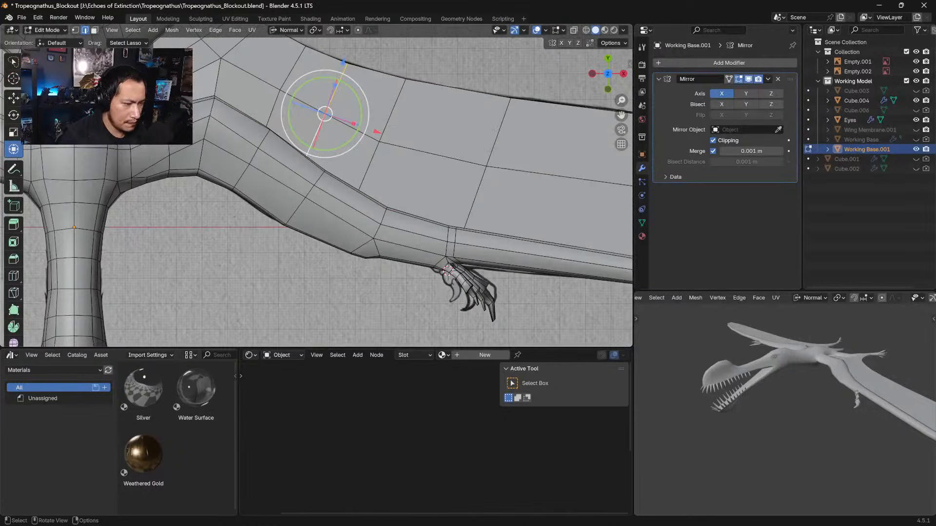
key(g)
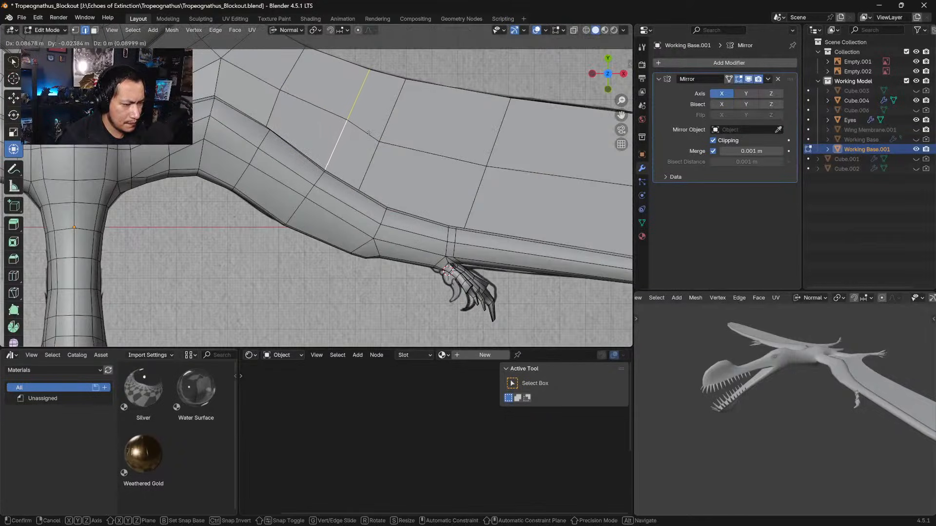
click(366, 132)
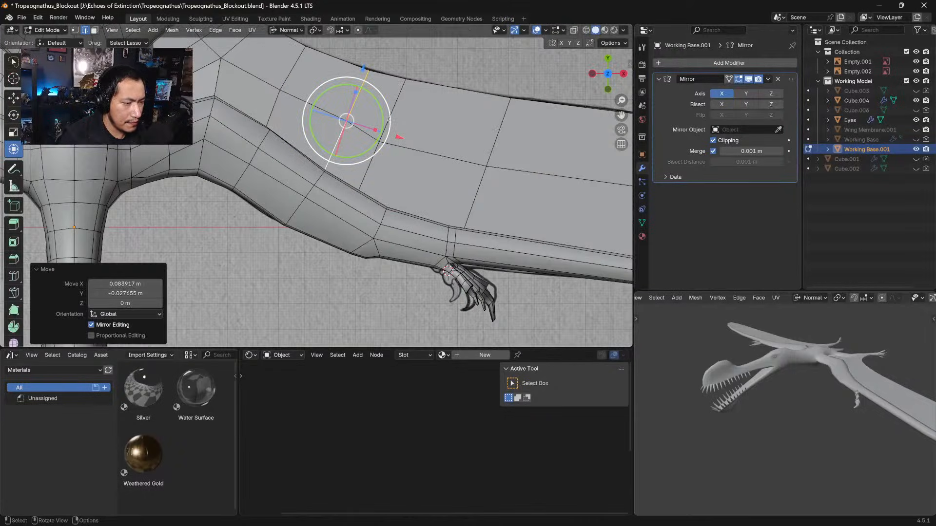
Dissolve the edges of the next crosswise membrane loop toward the wrist
alt+click(389, 119)
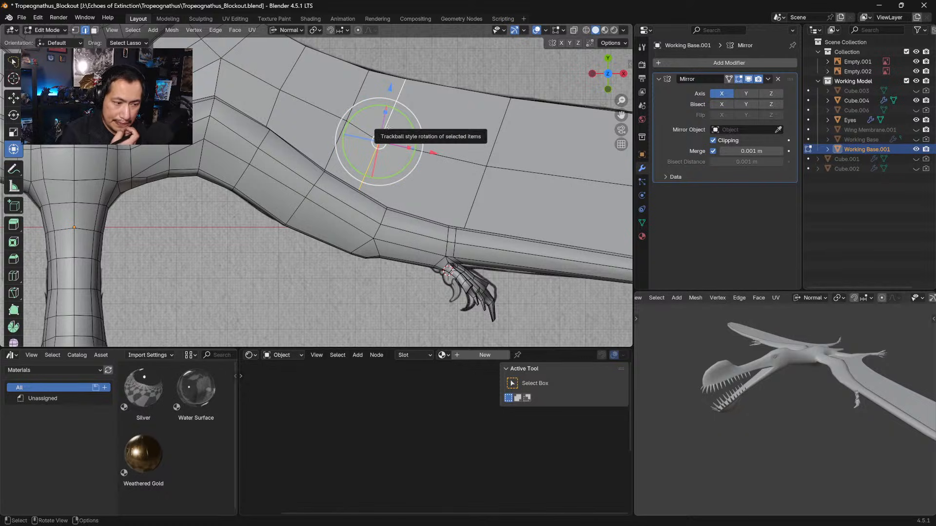
key(x)
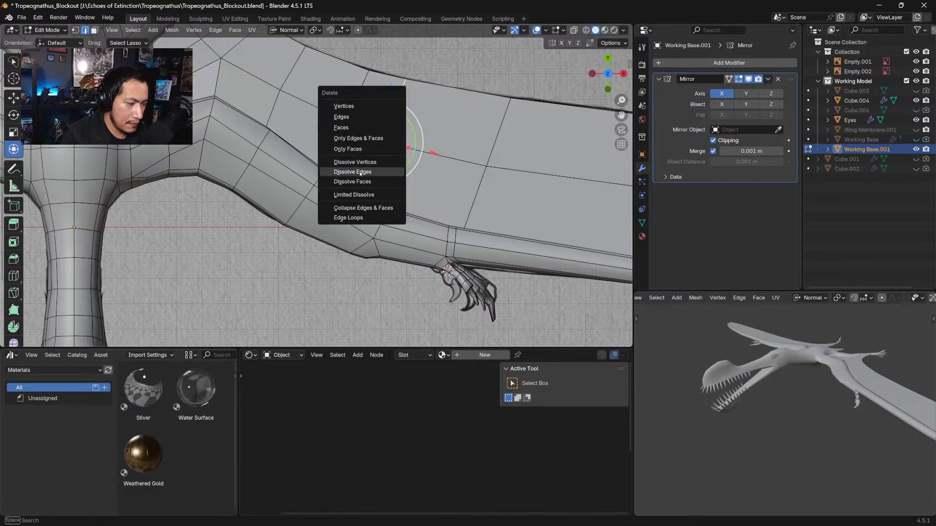
click(363, 182)
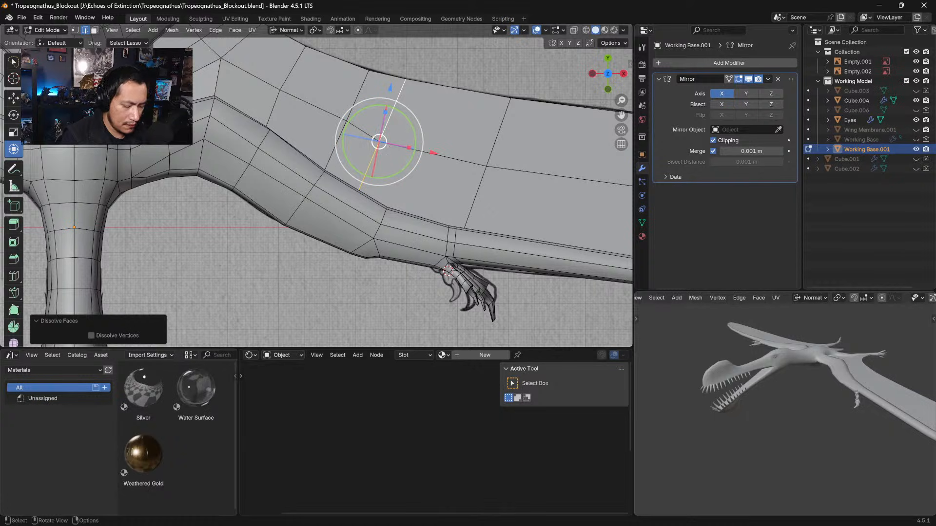
key(x)
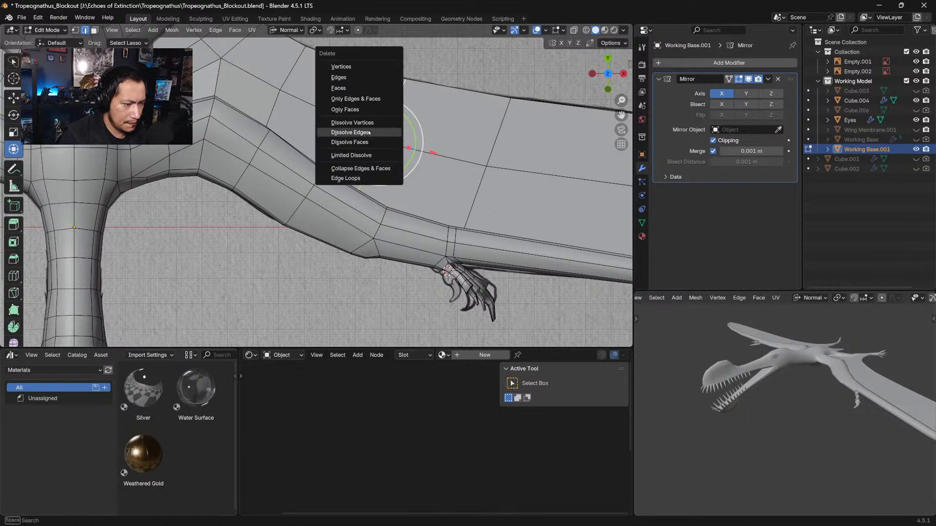
click(369, 132)
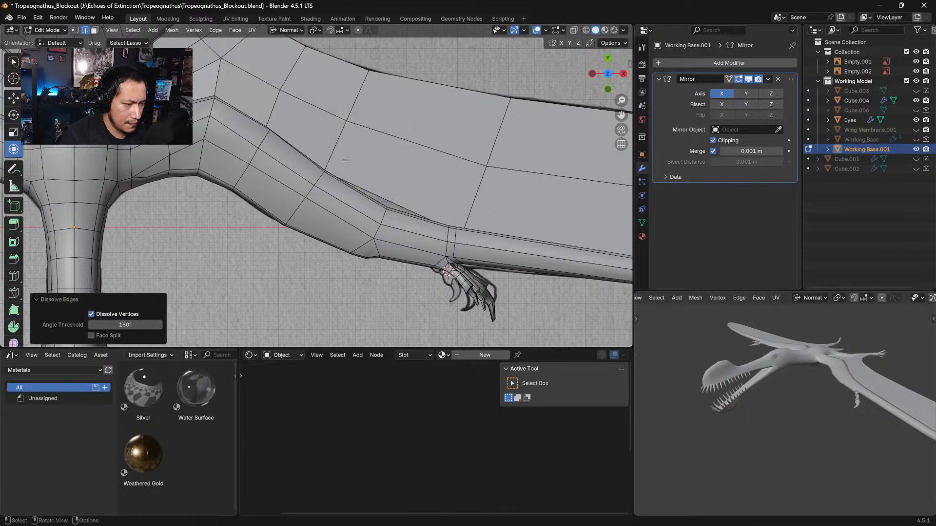
Merge the forearm rim vertex at the moved membrane loop with its matching membrane vertex At Center
middle_drag(347, 159, 316, 137)
key(1)
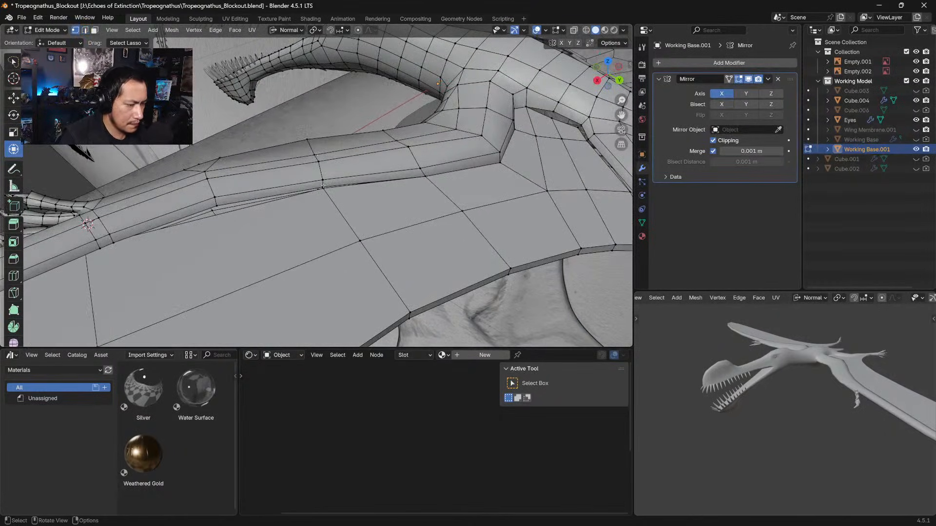
click(322, 185)
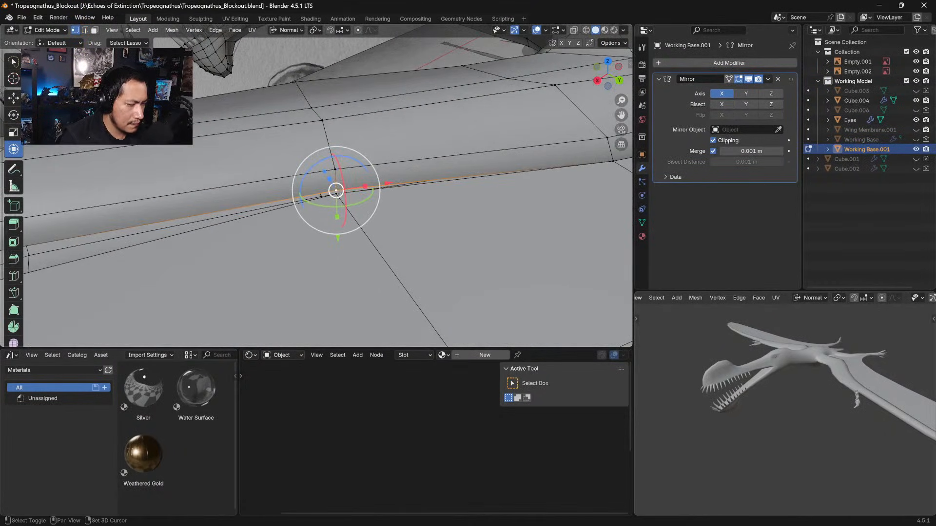
shift+click(338, 193)
shift+click(336, 192)
shift+click(336, 196)
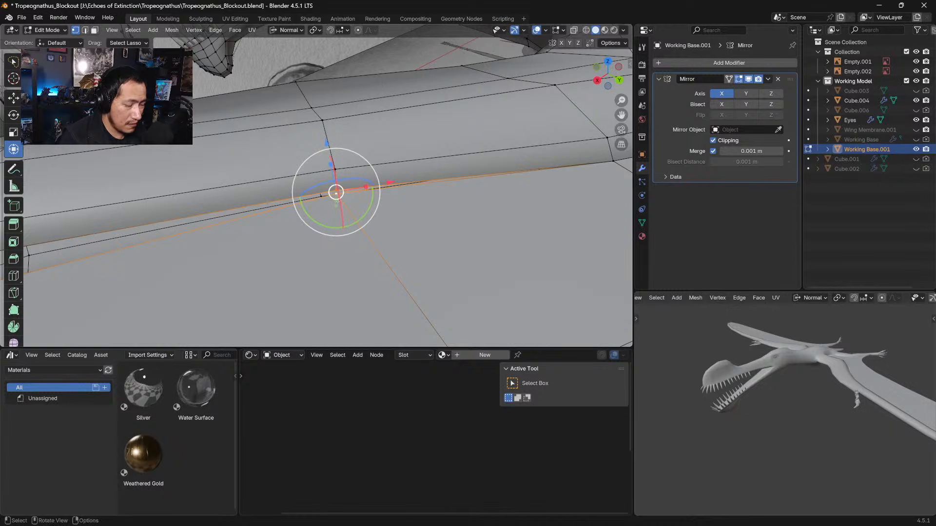
key(m)
click(331, 201)
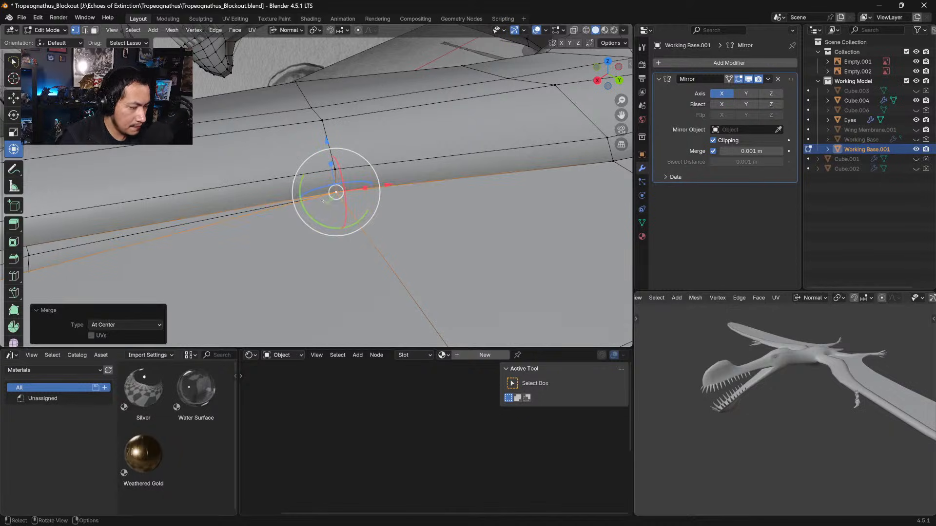
Add one crosswise loop cut to the membrane between the merged forearm loop and the wrist, with a slide factor of about -0.061
shift+middle_drag(326, 204, 468, 142)
ctrl+middle_drag(293, 195, 301, 220)
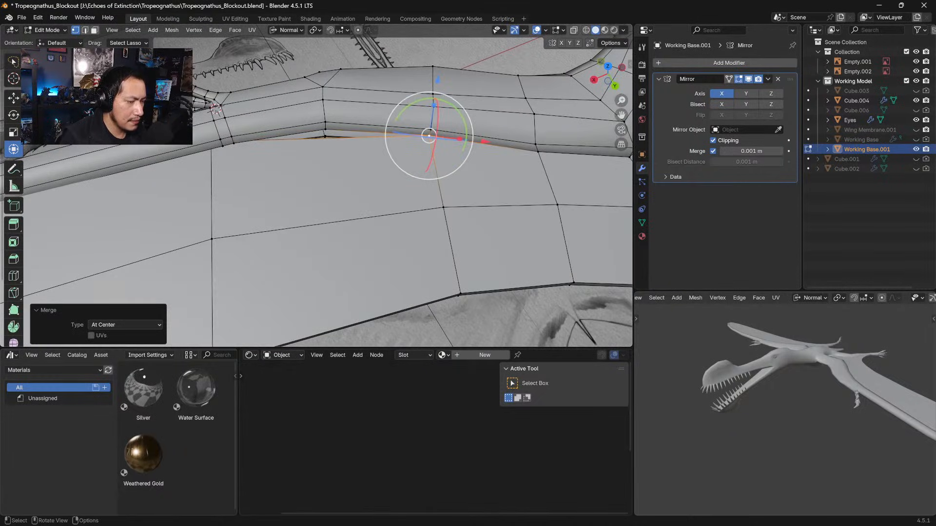
click(302, 220)
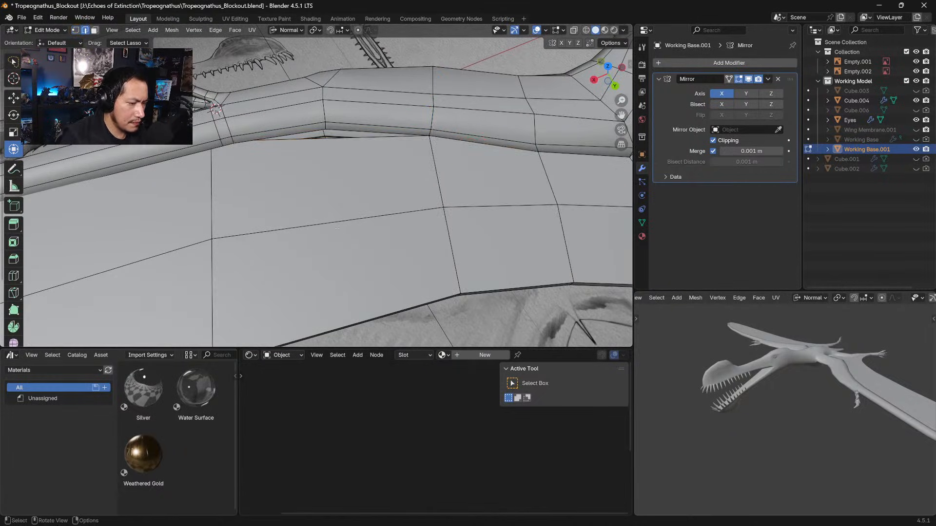
click(336, 223)
key(ctrl+r)
click(329, 226)
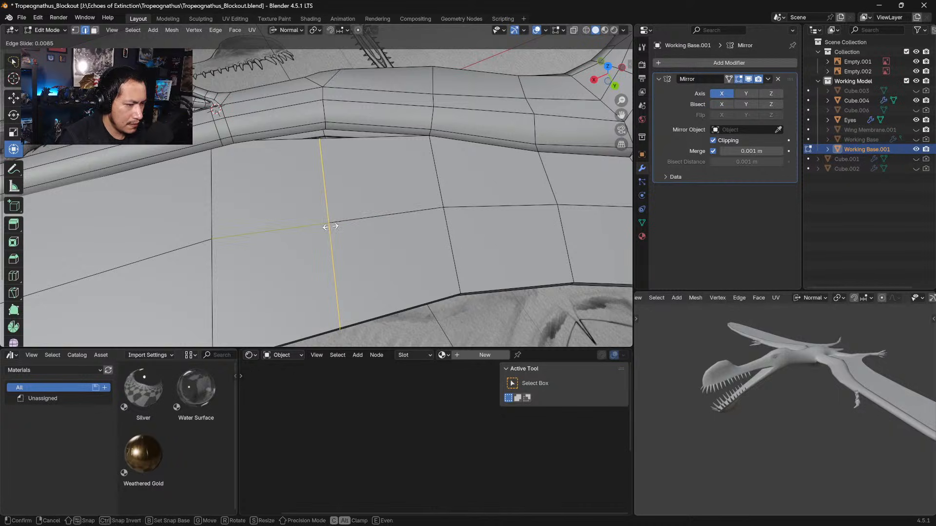
click(335, 226)
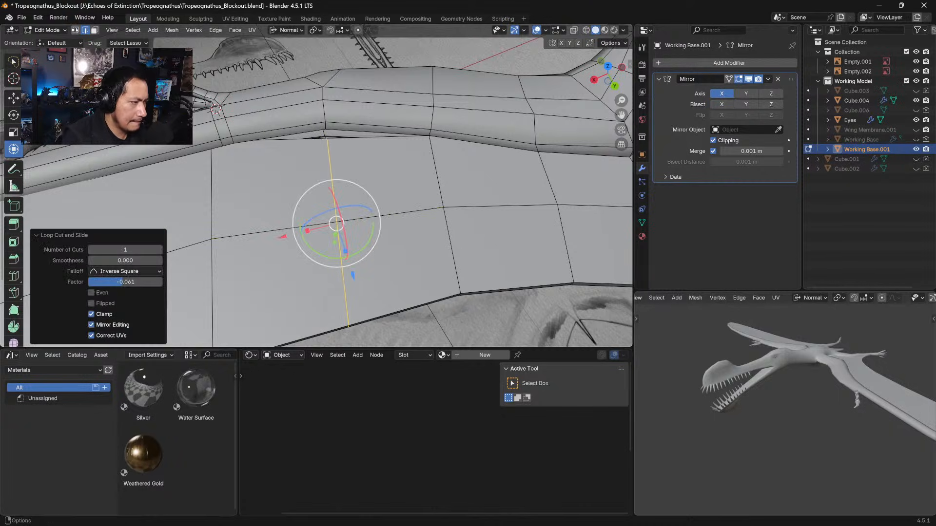
Merge the end vertex of the new membrane loop with the adjacent forearm rim vertex At Center
key(1)
click(325, 133)
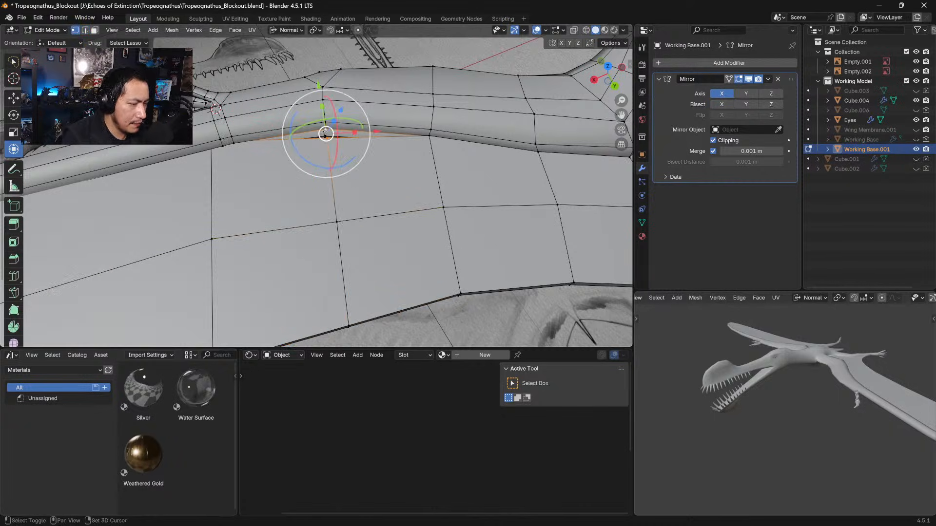
key(m)
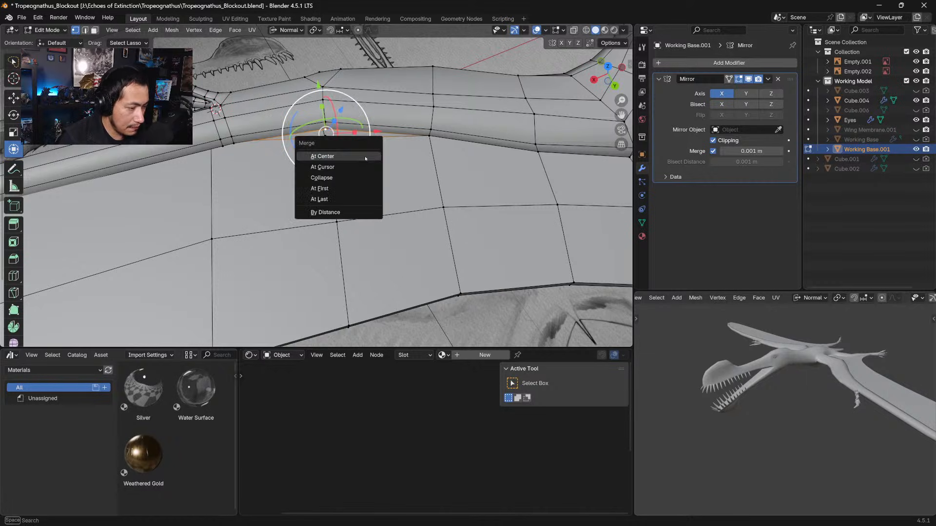
click(336, 155)
middle_drag(336, 155, 258, 144)
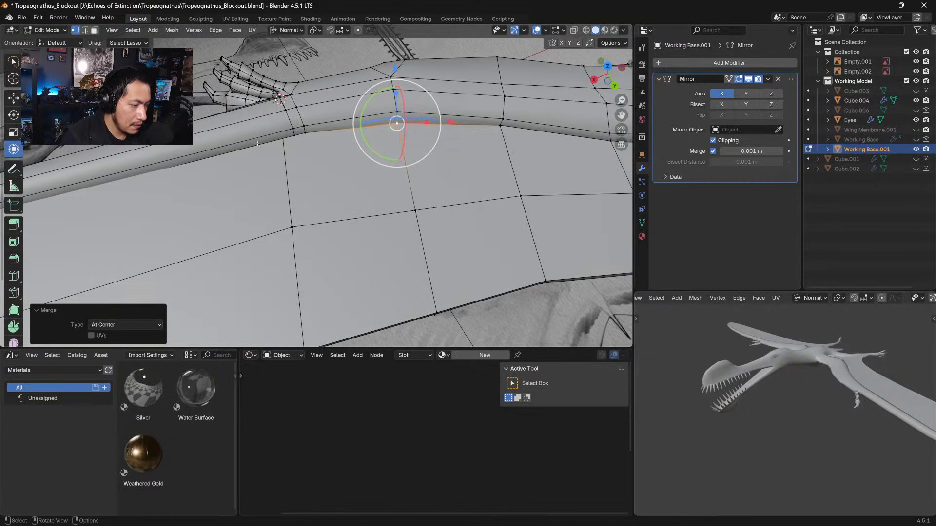
Slide the membrane's crosswise edge loop near the wrist toward the elbow to line up with the inner wrist edge loop
click(291, 207)
key(g)
key(g)
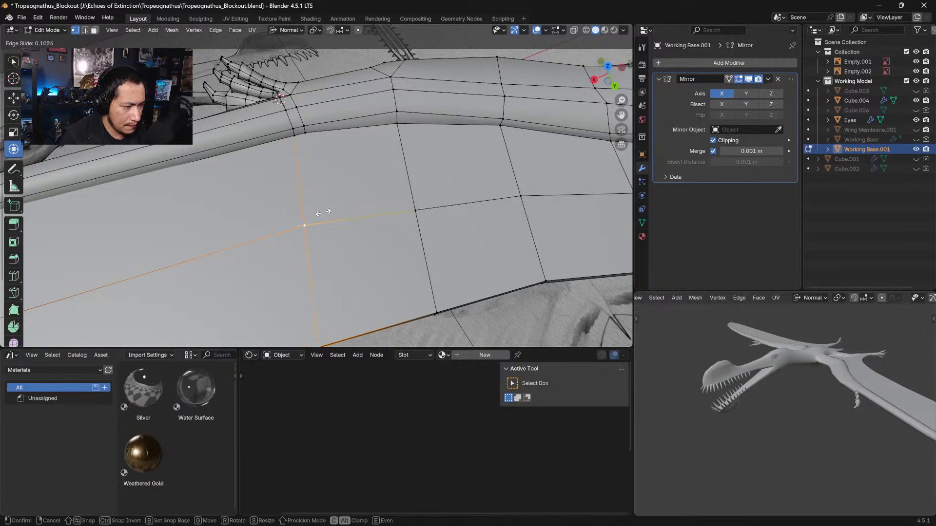
click(348, 210)
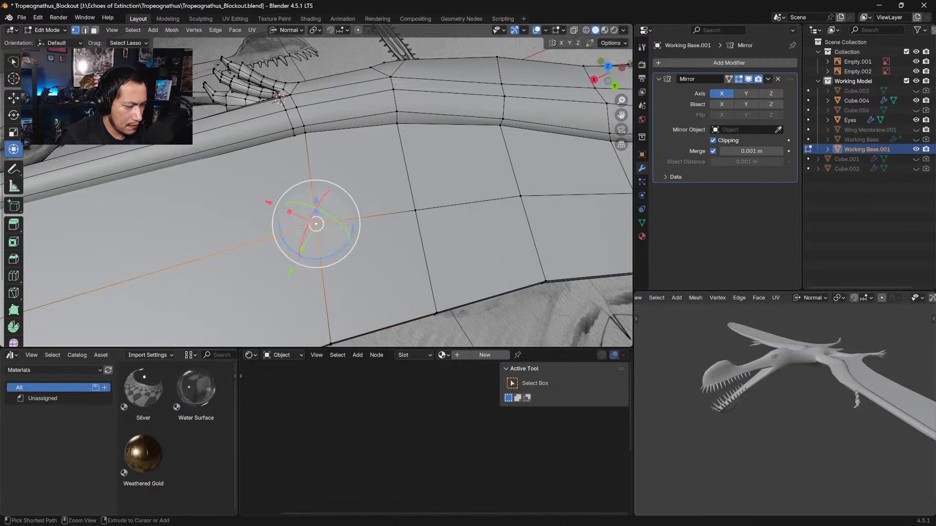
Add a loop cut on the outer side of the wrist membrane loop, slid close to it with a factor of about -0.934
key(ctrl+r)
click(294, 230)
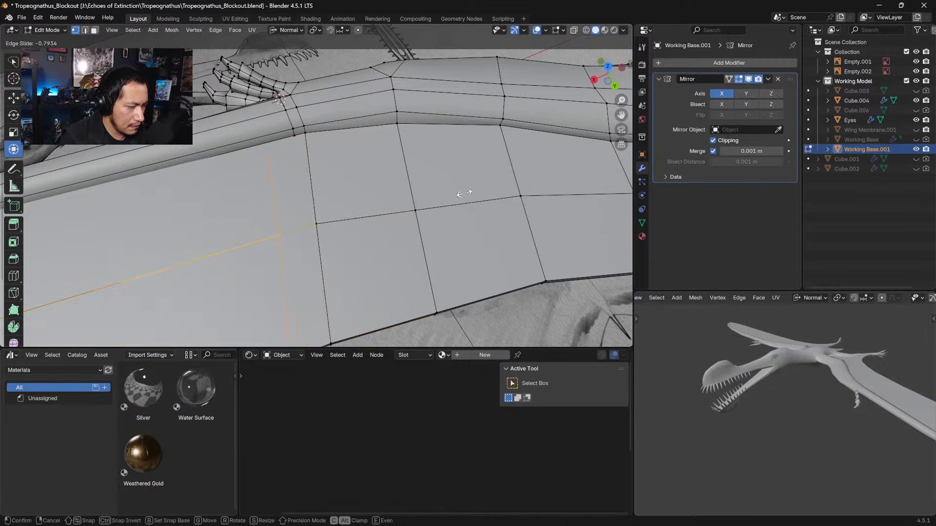
click(497, 192)
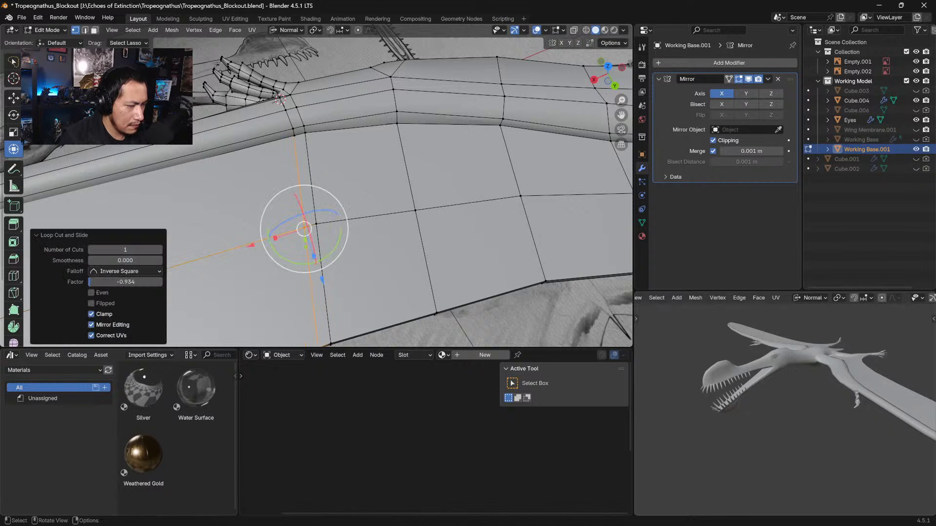
Merge a membrane vertex at the wrist with its matching limb rim vertex At Last, using X-ray display from below
shift+middle_drag(495, 193, 441, 254)
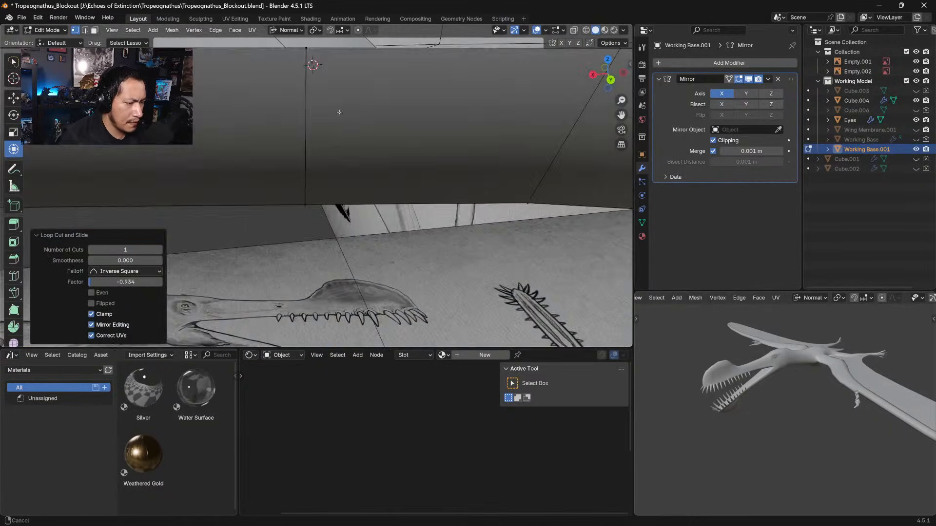
scroll(419, 219, down, 3)
middle_drag(363, 151, 353, 172)
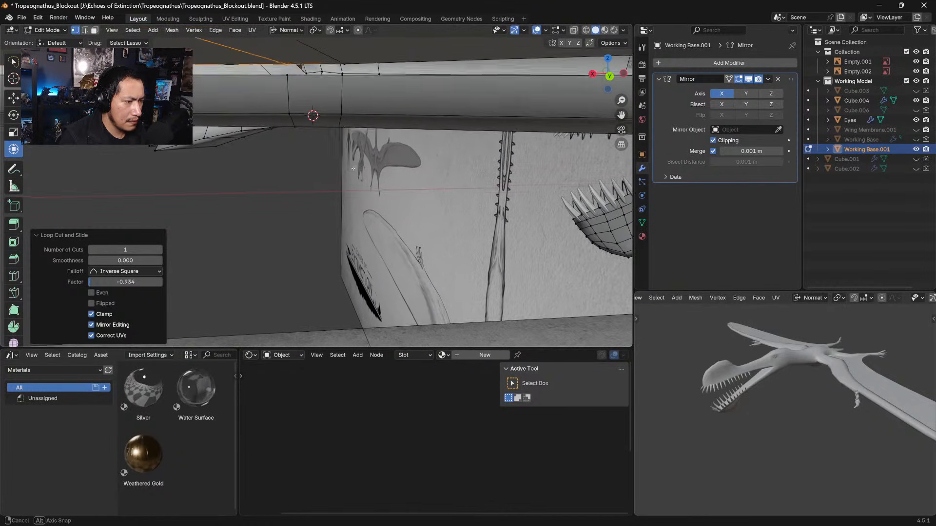
click(345, 66)
middle_drag(342, 84, 314, 152)
key(alt+z)
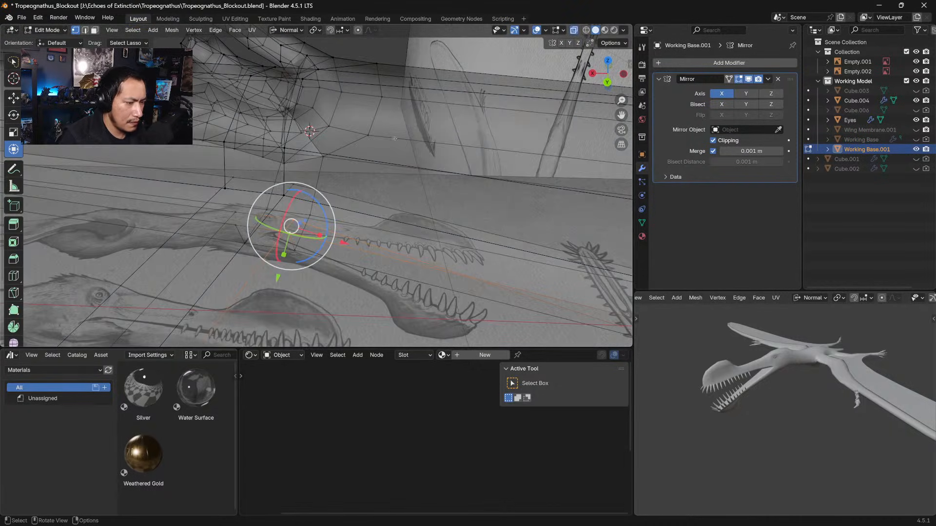
click(285, 200)
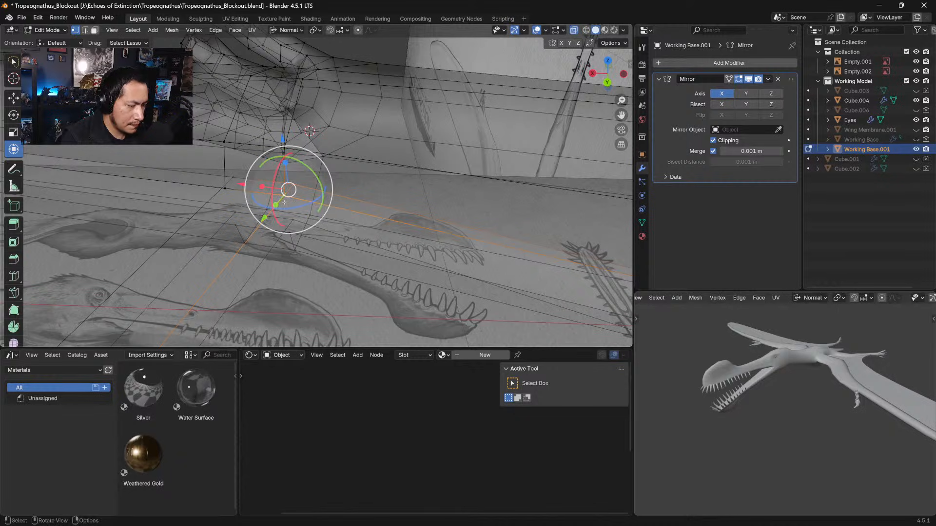
key(m)
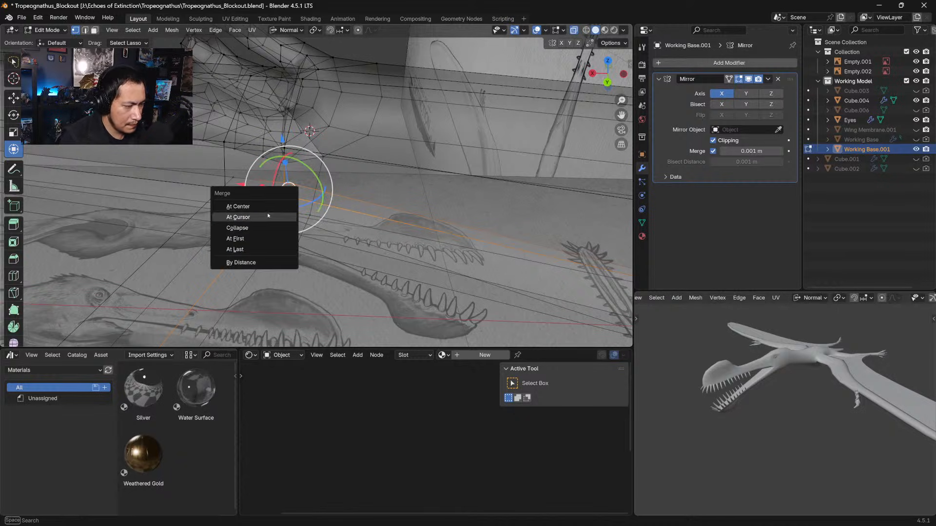
click(247, 247)
Merge the neighbouring wrist membrane vertex into its matching rim vertex At Last and turn off X-ray display
click(227, 187)
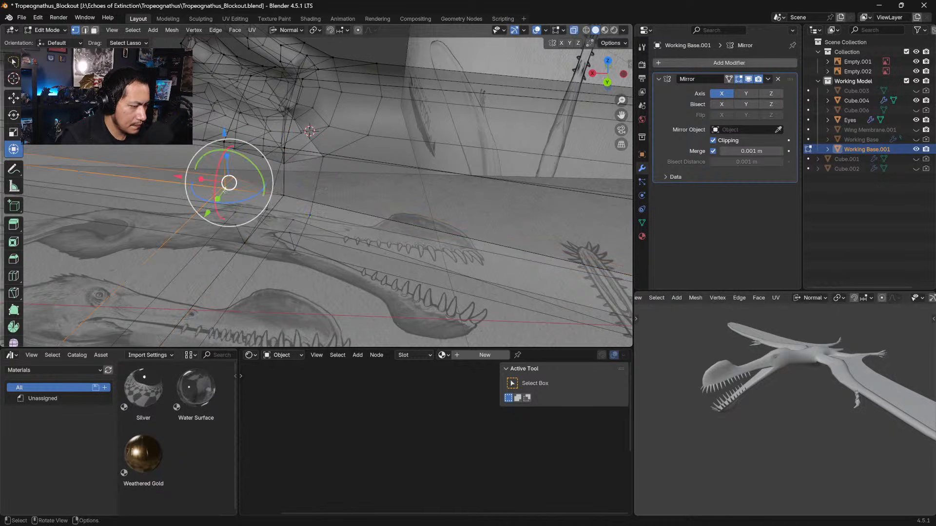
key(m)
click(230, 203)
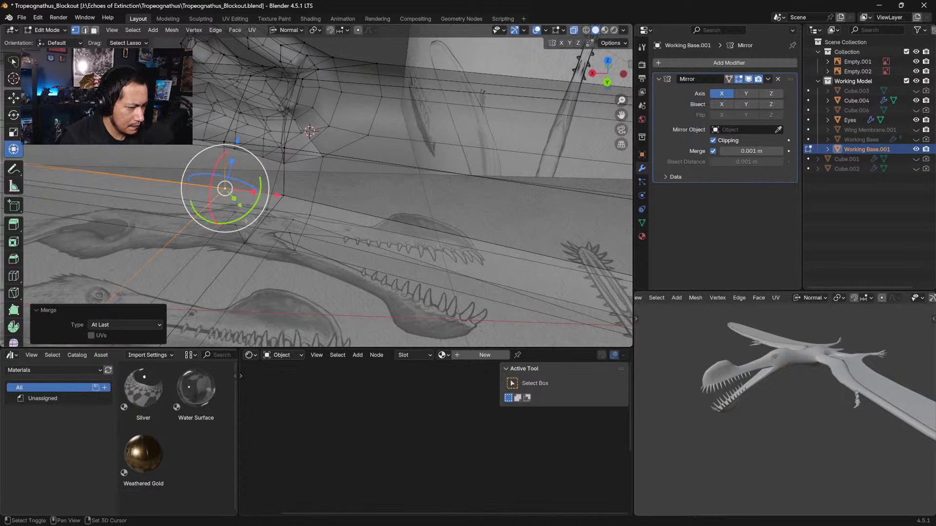
middle_drag(229, 203, 417, 150)
click(574, 30)
Merge the membrane vertex at the next wing-finger joint into its matching rim vertex At Last, with X-ray display on
shift+middle_drag(219, 169, 473, 195)
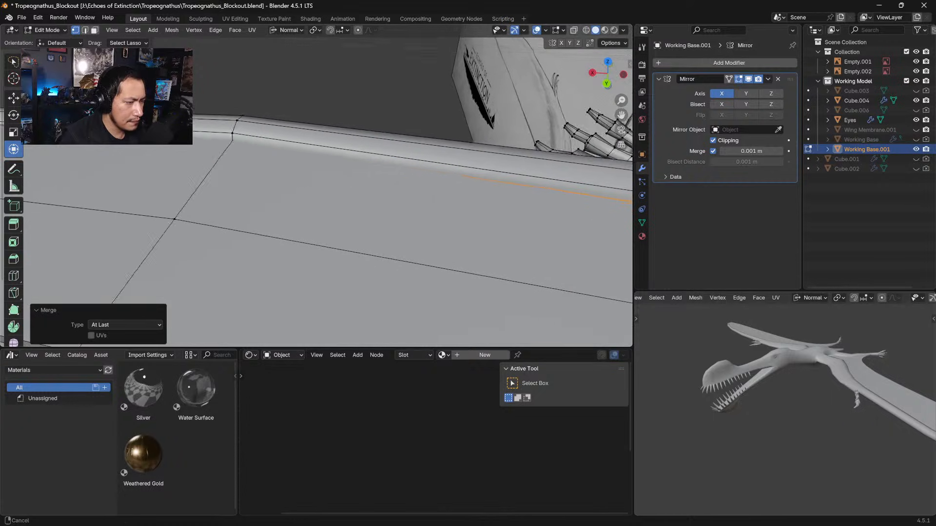
middle_drag(327, 186, 391, 236)
scroll(360, 204, up, 4)
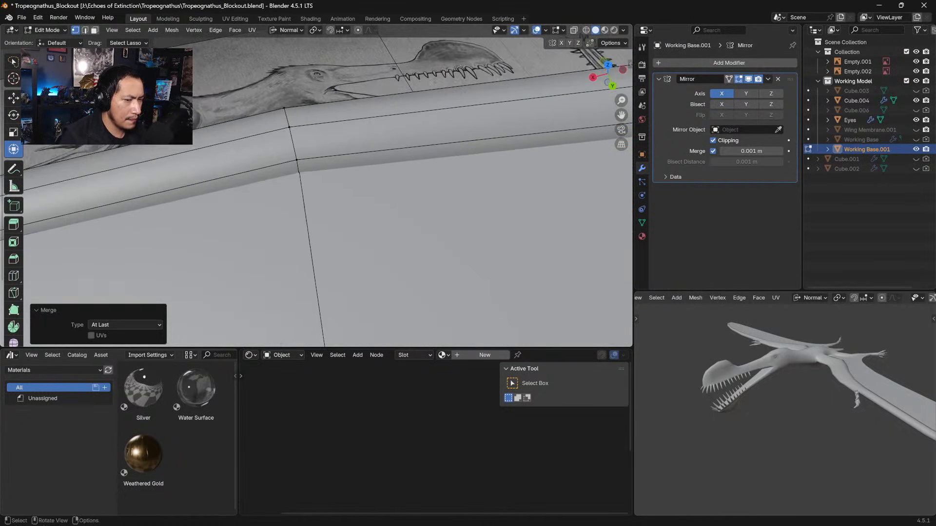
click(574, 30)
middle_drag(359, 163, 292, 141)
click(292, 141)
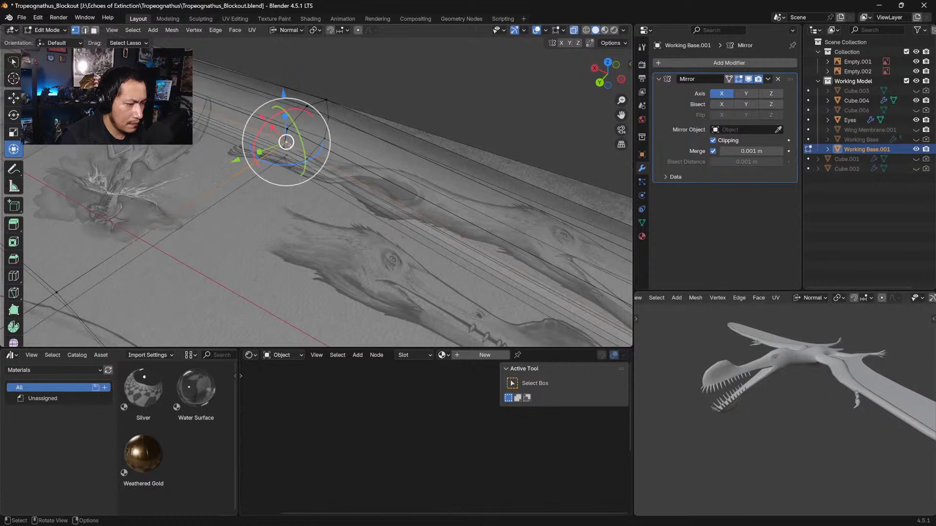
key(alt+m)
click(293, 172)
middle_drag(293, 172, 473, 95)
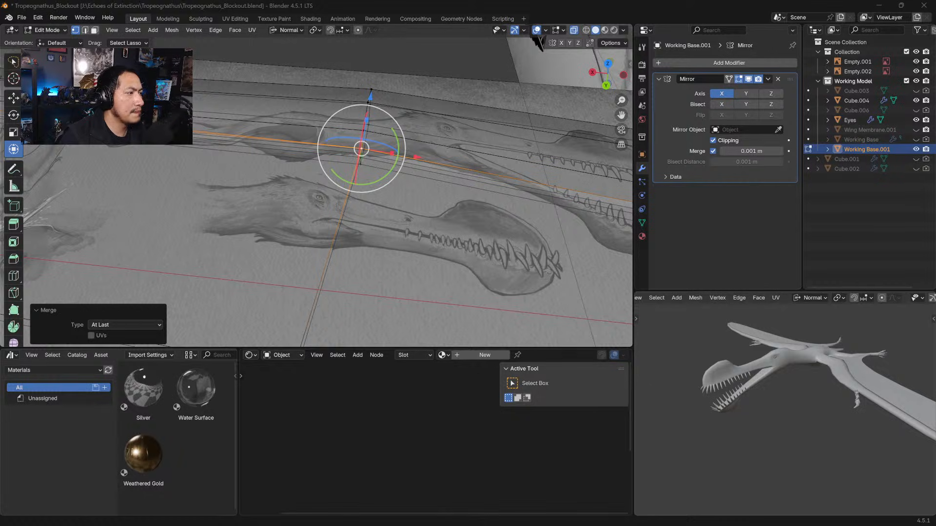
Merge the membrane vertex at the next wing-finger joint with its matching rim vertex At Center, turning X-ray display off
key(alt+a)
middle_drag(326, 284, 441, 204)
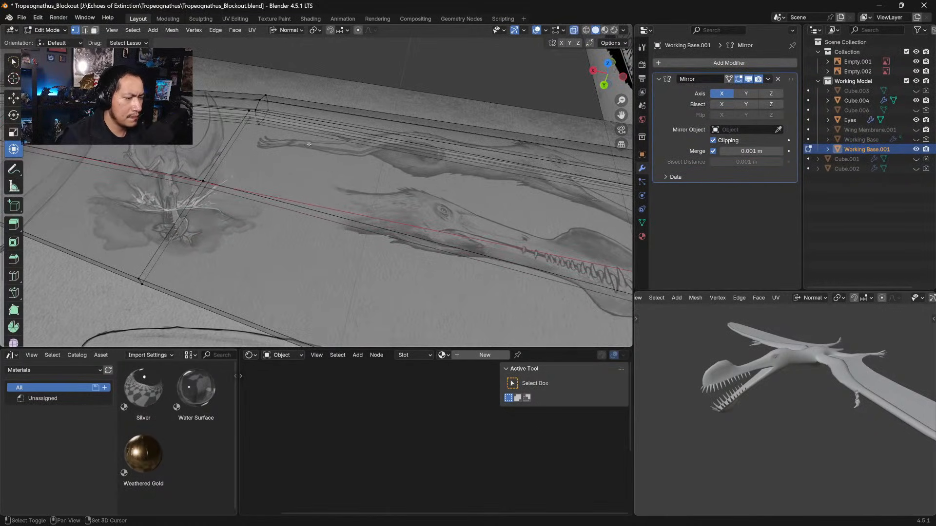
scroll(390, 160, up, 3)
shift+middle_drag(312, 74, 288, 84)
click(320, 76)
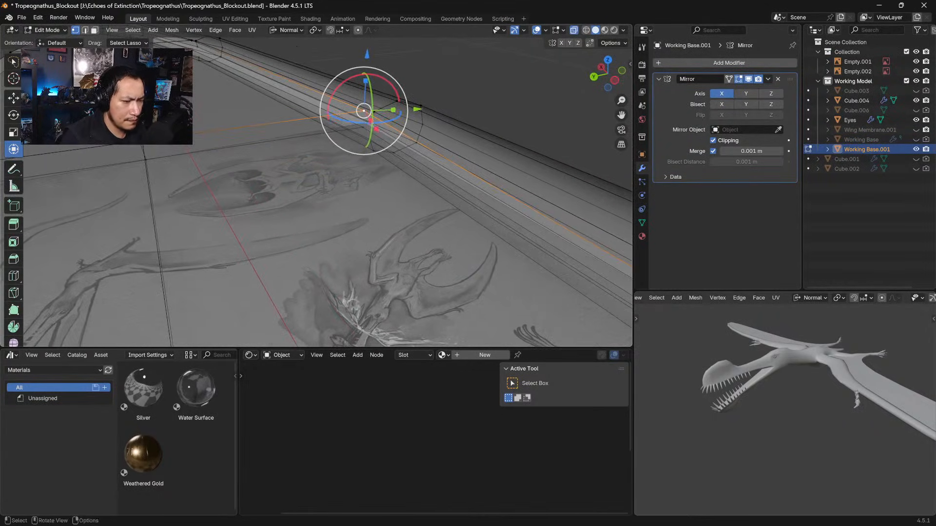
middle_drag(428, 157, 428, 137)
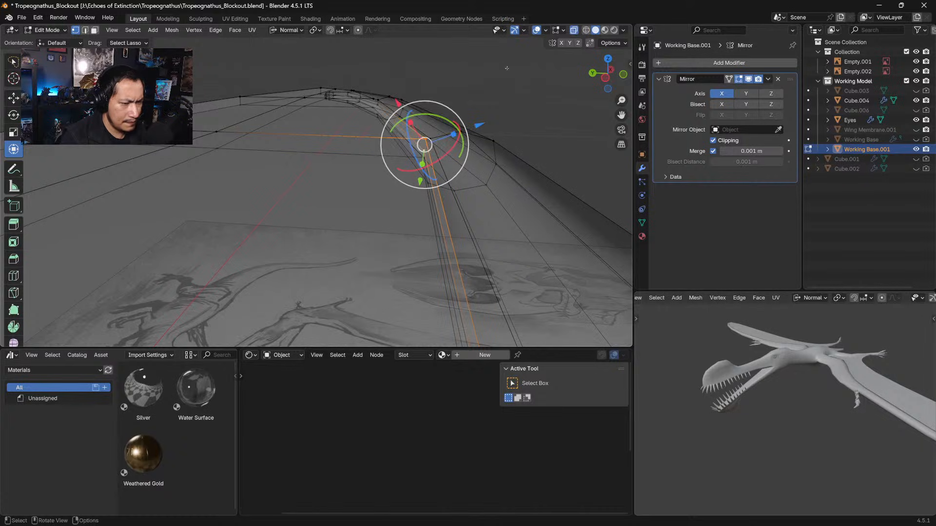
click(574, 30)
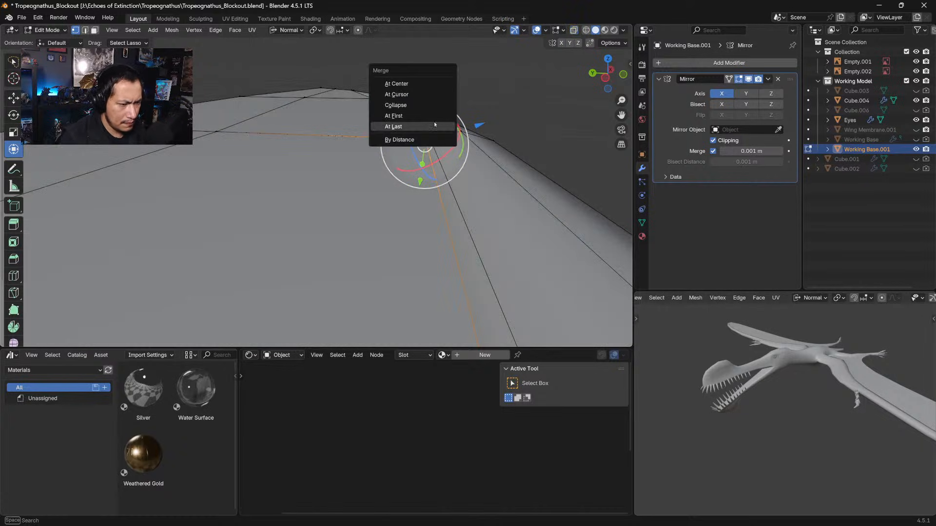
click(410, 85)
middle_drag(409, 88, 463, 97)
Merge the membrane and rim vertices at the following wing-finger joint At Center, with X-ray display on
shift+middle_drag(331, 110, 566, 212)
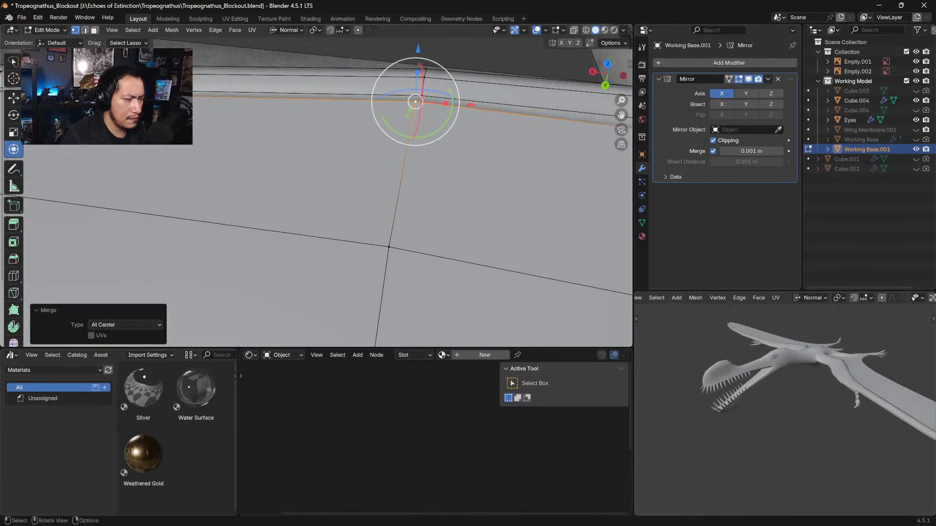
shift+middle_drag(395, 161, 619, 205)
shift+middle_drag(346, 171, 433, 191)
click(397, 154)
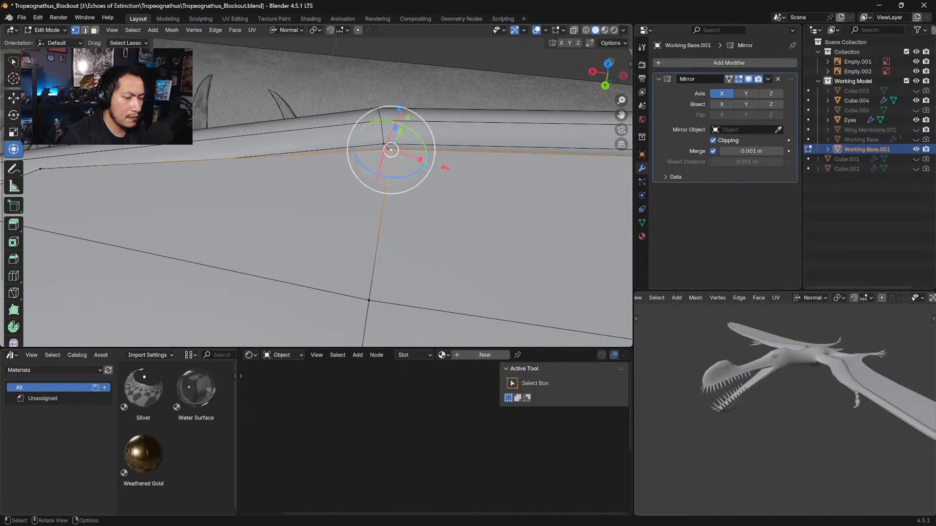
click(575, 31)
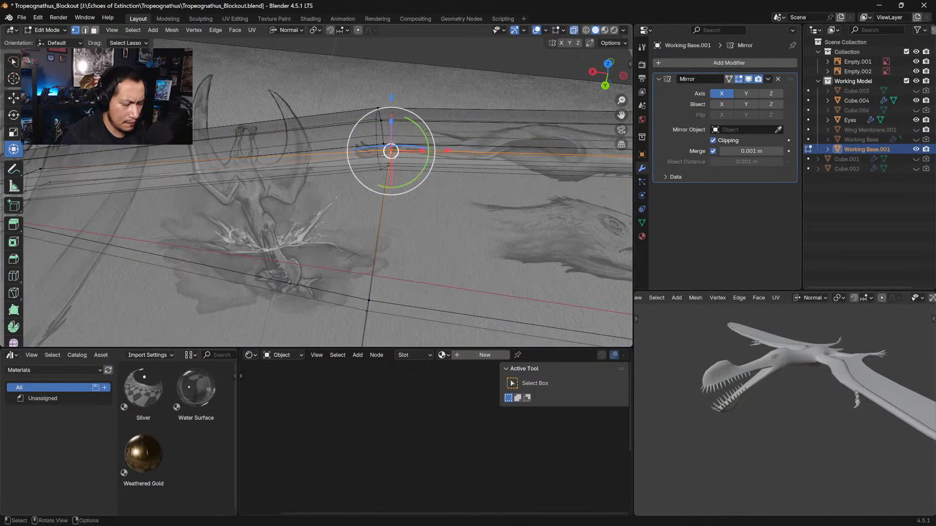
key(m)
click(380, 161)
Merge the membrane vertex near the wing tip into its matching wing-finger rim vertex At Last and turn off X-ray display
mouse_move(379, 161)
middle_down()
mouse_move(326, 168)
mouse_move(372, 175)
middle_up()
key(KP_7)
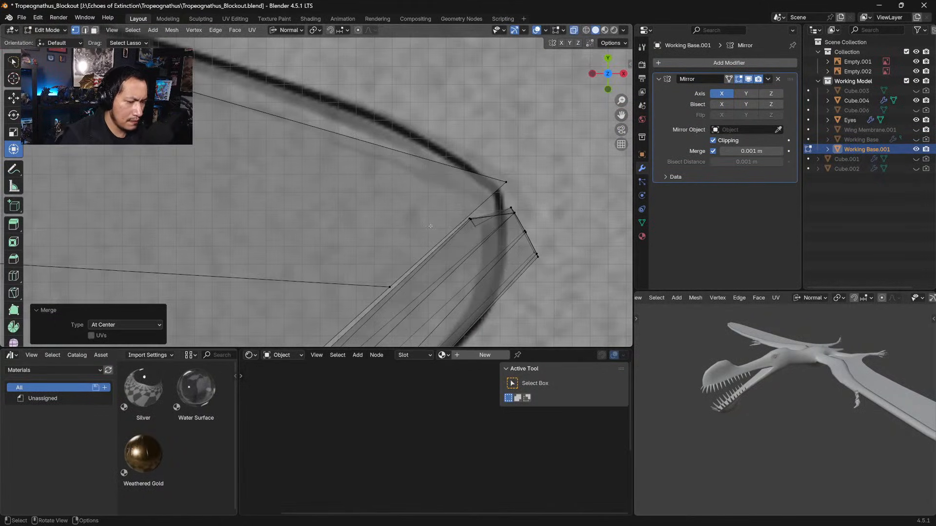
middle_drag(431, 226, 392, 188)
click(344, 233)
middle_drag(344, 233, 357, 118)
middle_drag(377, 251, 401, 137)
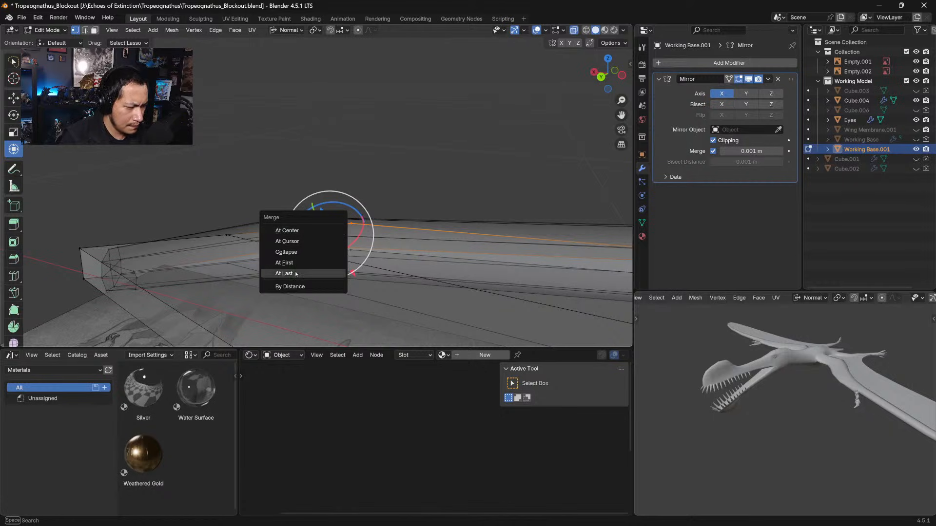
click(296, 274)
middle_drag(296, 274, 423, 240)
click(573, 30)
middle_drag(526, 191, 441, 234)
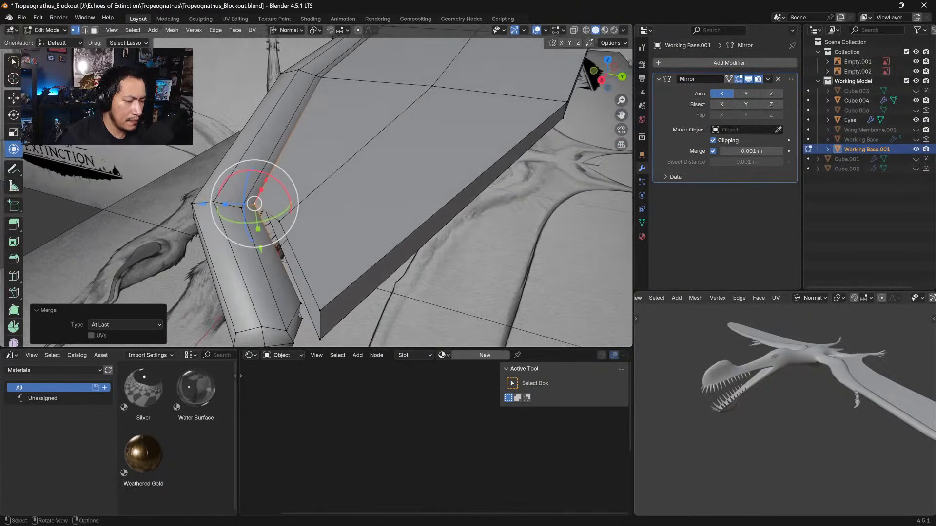
Add one centred loop cut across the last wing-finger segment and move the loop slightly toward the tip
click(245, 283)
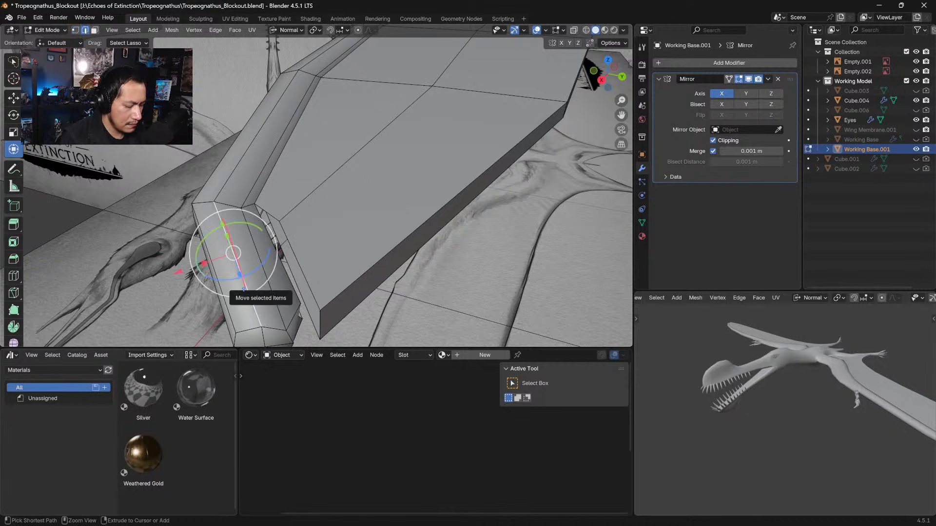
key(ctrl+r)
click(243, 263)
right_click(243, 263)
key(g)
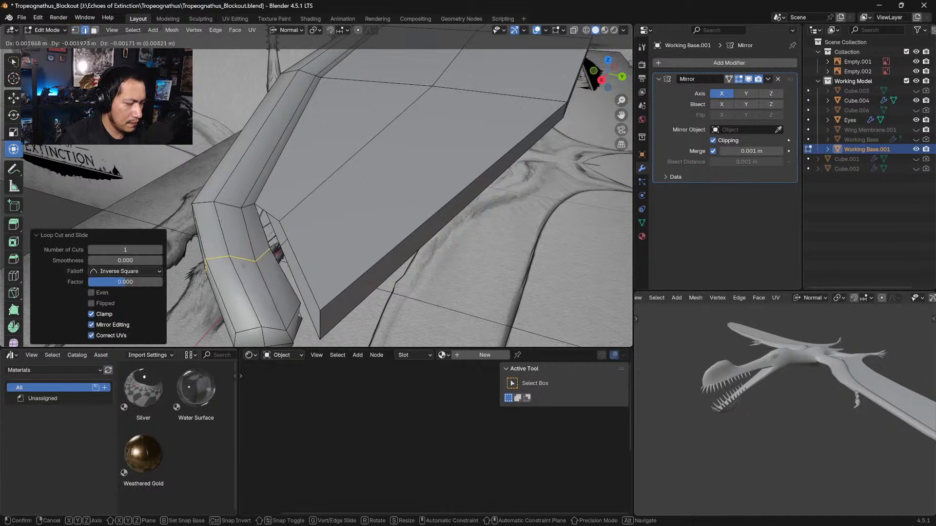
click(242, 275)
Merge the new loop's inner vertex with the adjacent membrane vertex At Center and move the merged vertex closer to the finger
click(75, 30)
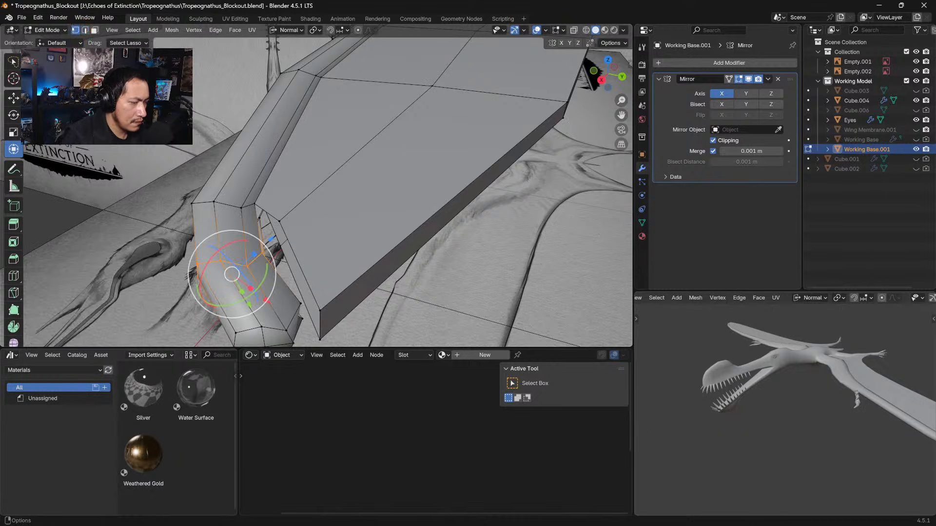
click(262, 250)
shift+click(280, 221)
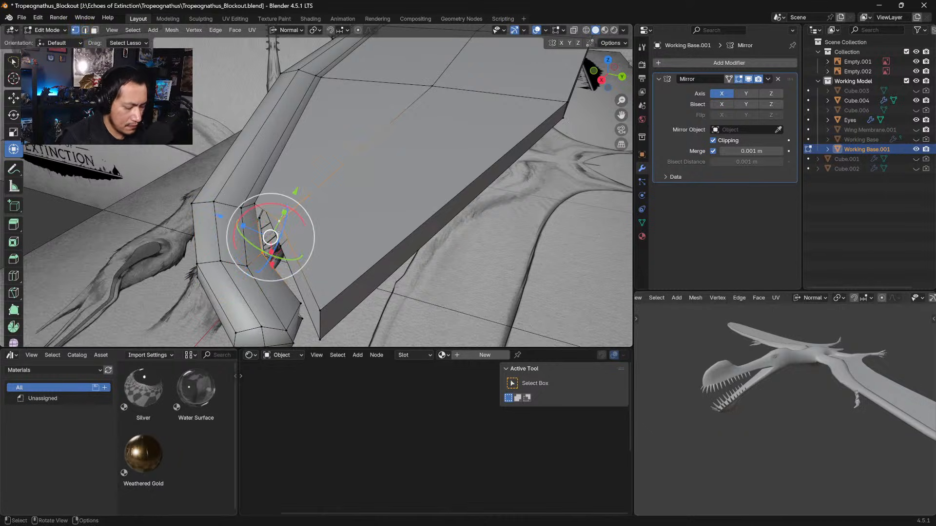
key(m)
click(275, 236)
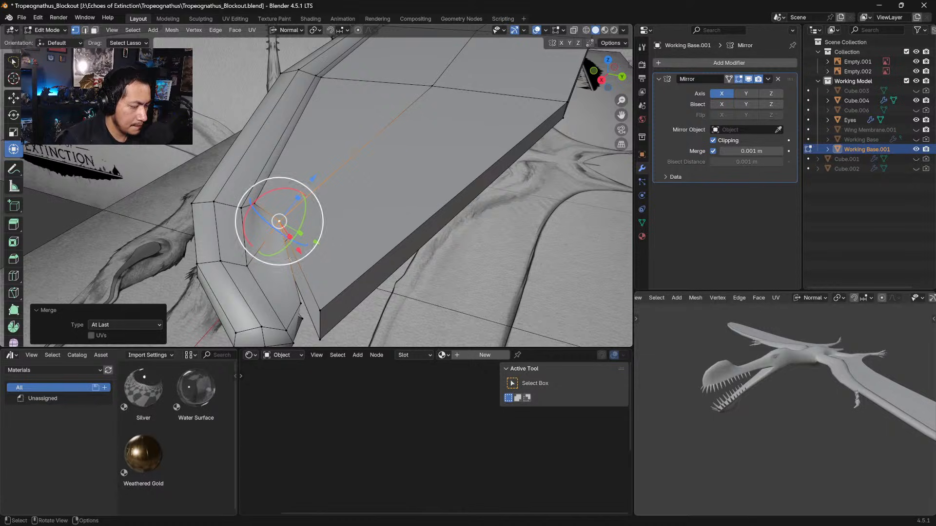
key(ctrl+z)
key(m)
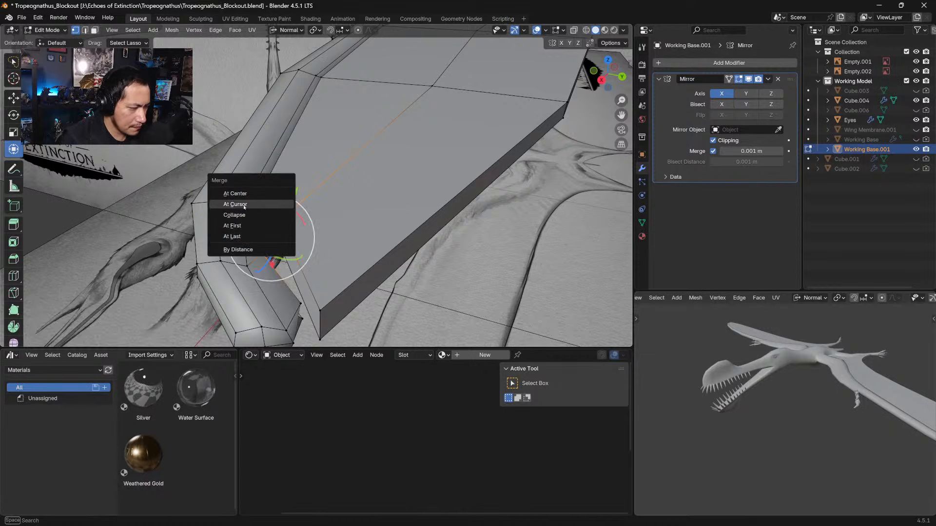
click(264, 194)
drag(271, 238, 260, 242)
Merge the inner rim vertex at the wing-finger tip into the membrane's upper tip corner At Last
click(300, 305)
shift+click(319, 310)
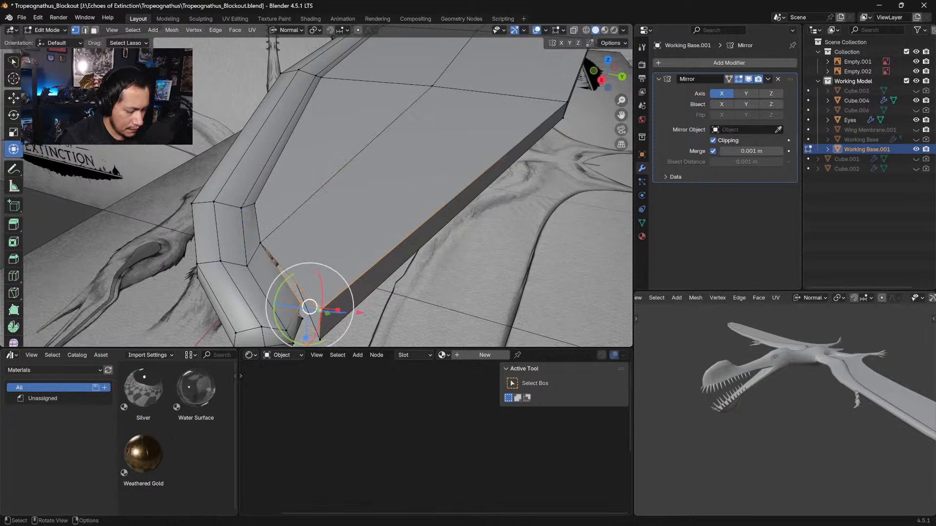
key(m)
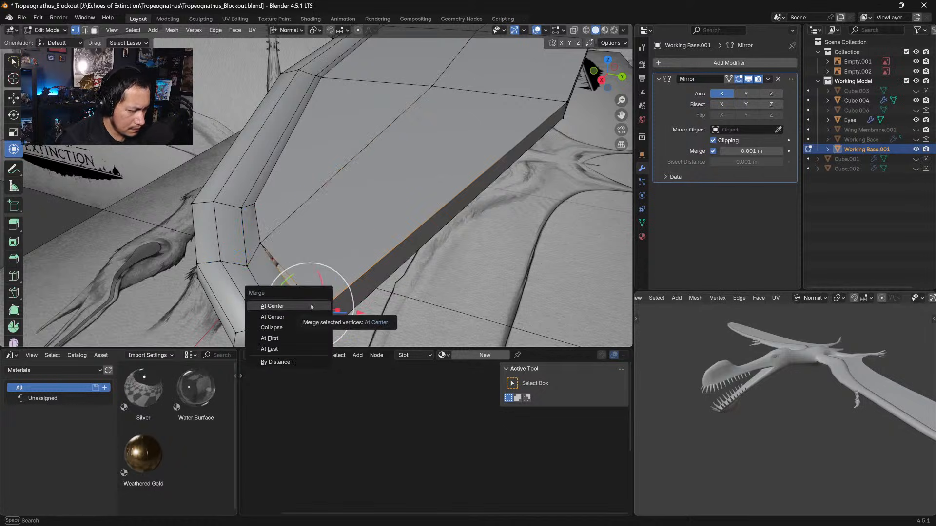
click(270, 349)
key(KP_Decimal)
middle_drag(286, 208, 312, 224)
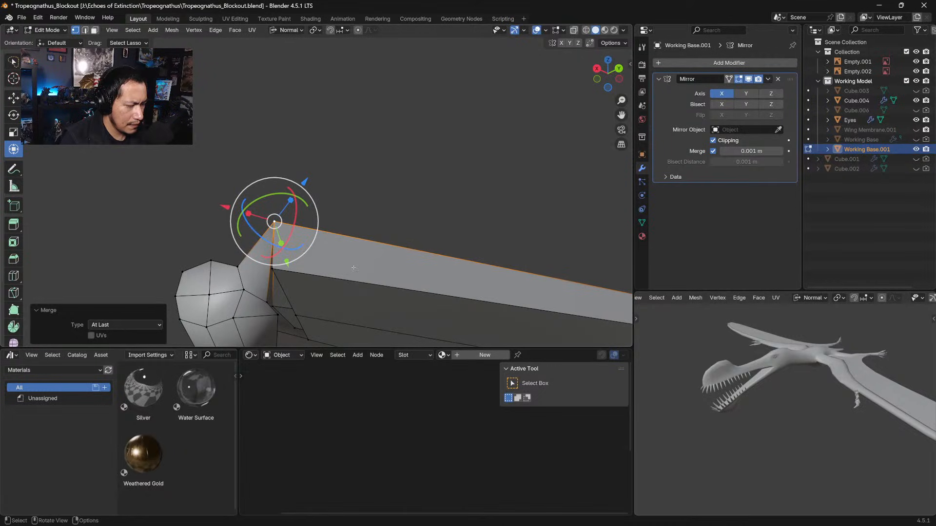
Add a loop cut along the membrane's thin outer edge with a factor of about -0.015 and merge its tip vertex with the finger-tip vertex At Last
click(357, 273)
key(ctrl+r)
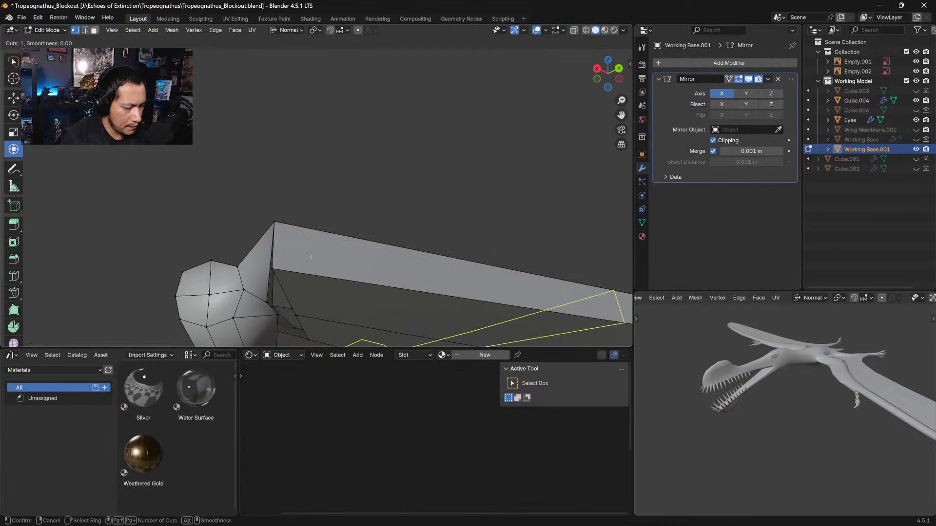
click(275, 250)
click(276, 249)
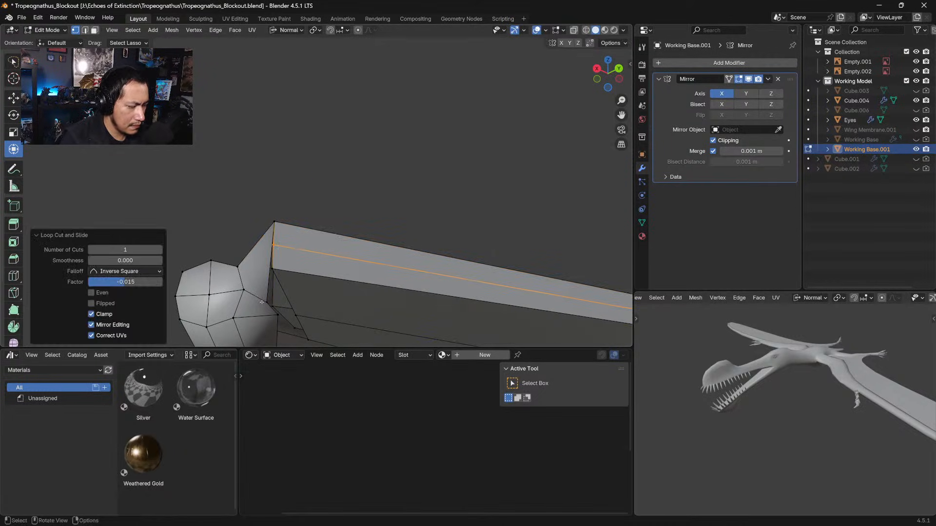
shift+click(262, 302)
key(m)
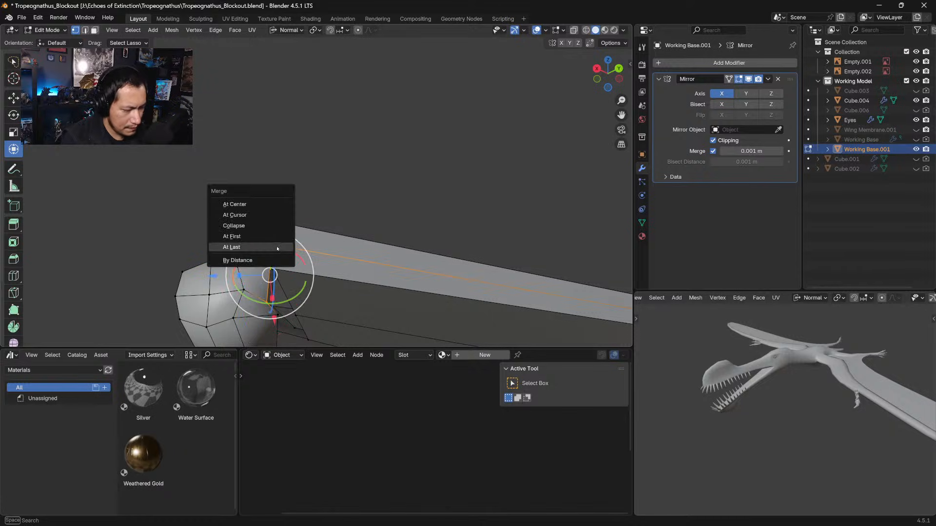
click(258, 250)
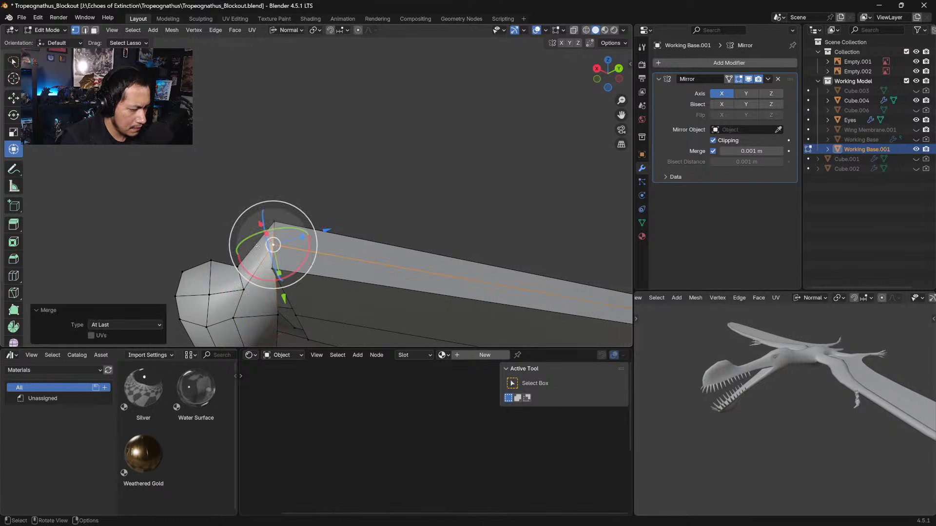
Merge the membrane's lower tip corner with the nearby finger-tip vertex and move it about 0.008 m in X and Y
click(278, 284)
shift+click(277, 318)
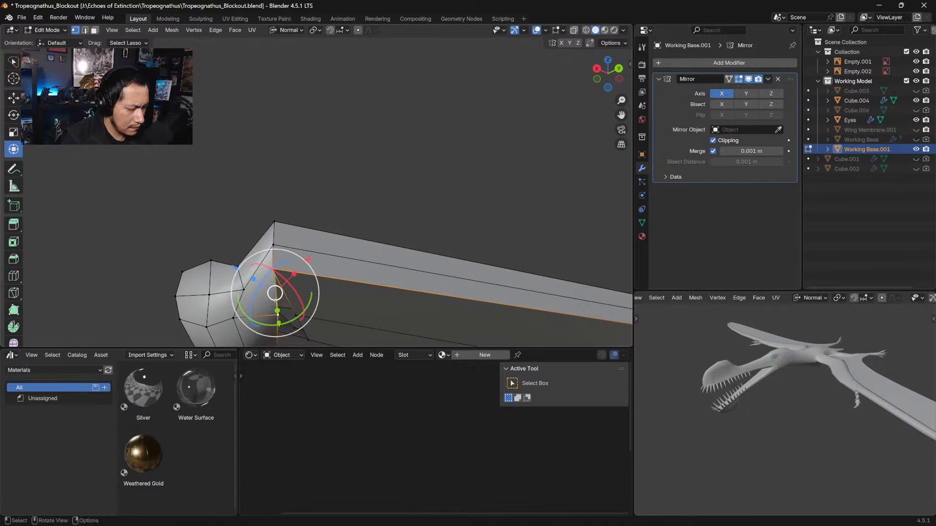
key(m)
click(246, 258)
middle_drag(246, 258, 284, 269)
drag(325, 178, 334, 157)
middle_drag(334, 157, 310, 239)
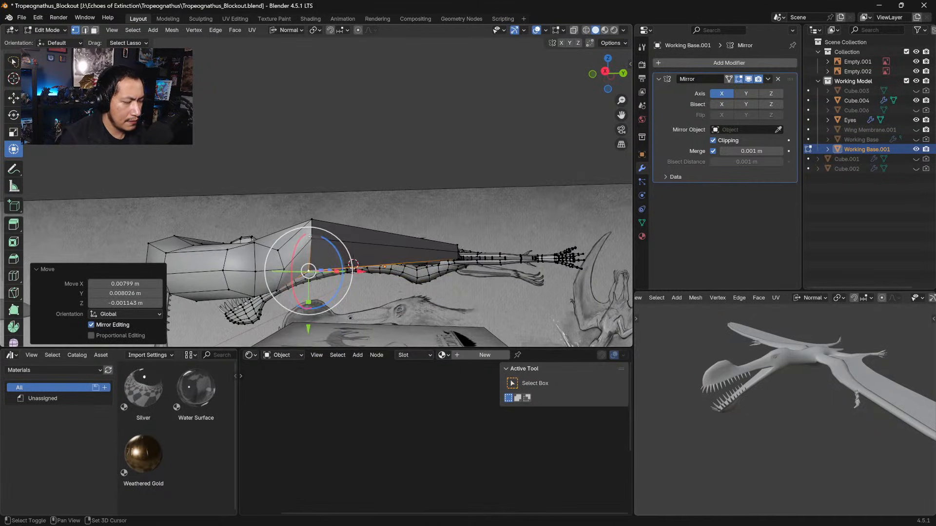
Select all three vertices of the membrane's tip edge, move them slightly downward and scale them down
shift+click(309, 242)
shift+click(310, 222)
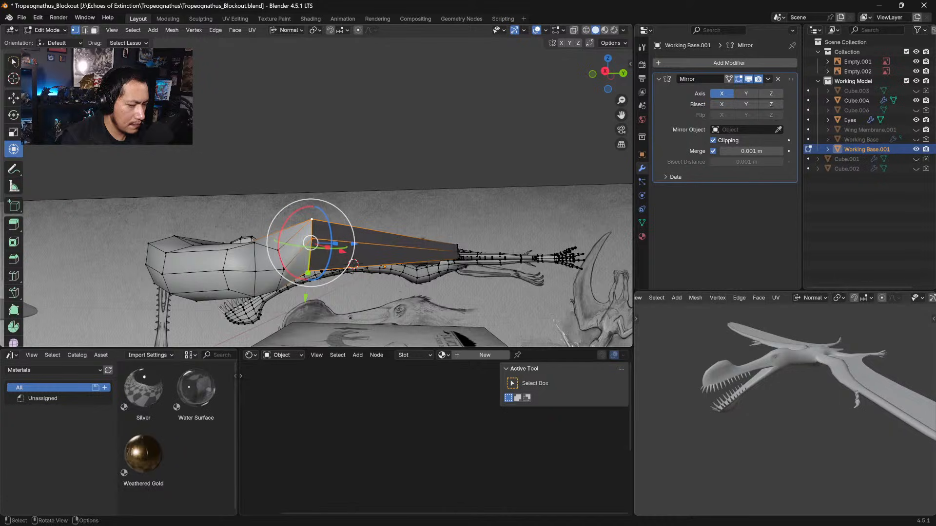
drag(306, 297, 303, 318)
key(s)
click(353, 207)
middle_drag(304, 273, 446, 295)
ctrl+middle_drag(337, 181, 332, 142)
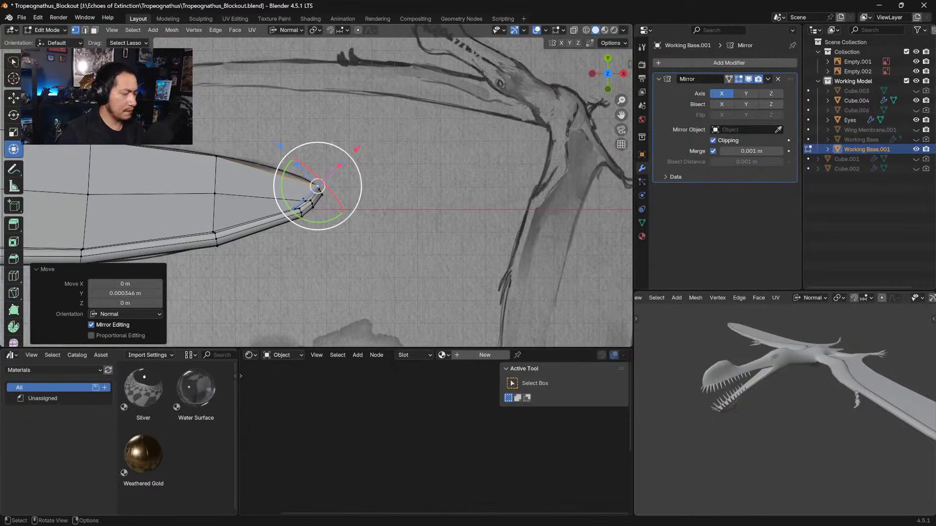
Merge the underside membrane vertex closest to the wing tip into its matching wing-finger vertex At Last
mouse_move(367, 218)
shift+middle_down()
mouse_move(429, 211)
mouse_move(404, 176)
mouse_move(412, 212)
mouse_move(385, 149)
mouse_move(405, 209)
shift+middle_up()
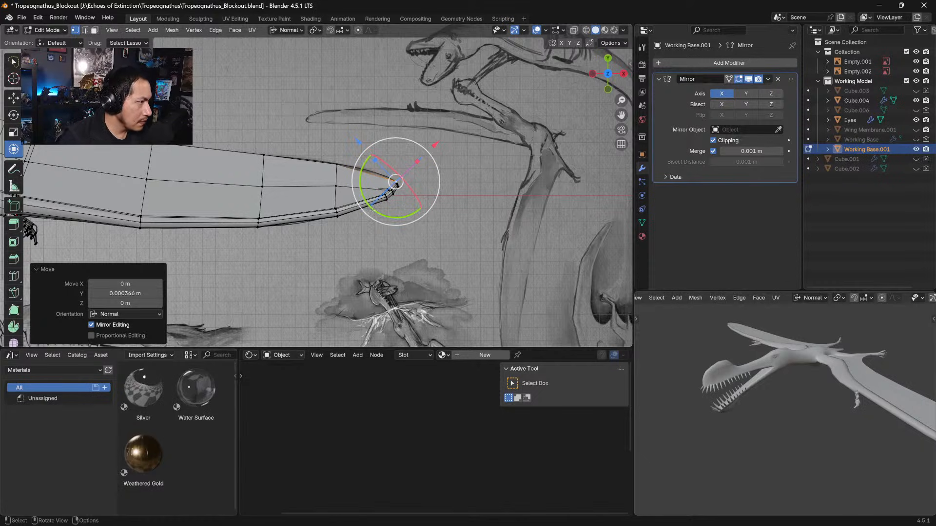
shift+middle_drag(378, 223, 493, 244)
shift+middle_drag(573, 233, 324, 149)
click(289, 146)
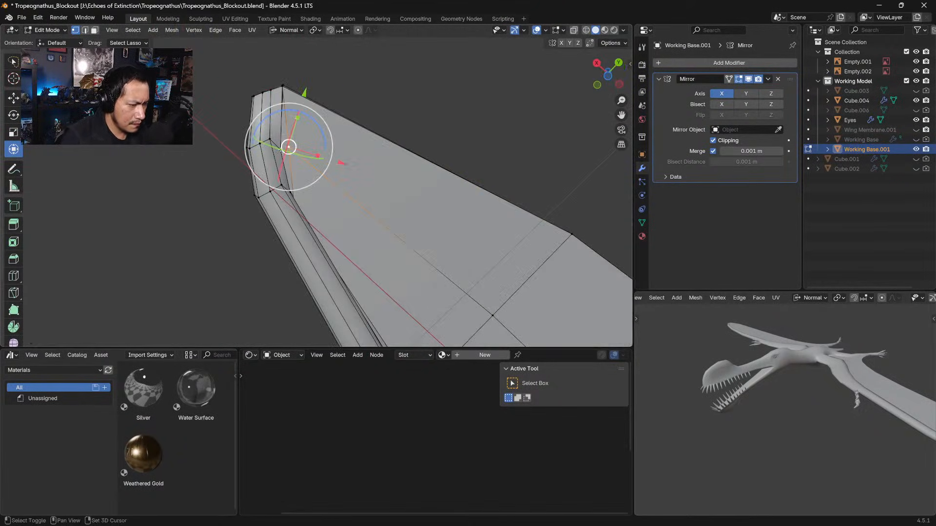
key(m)
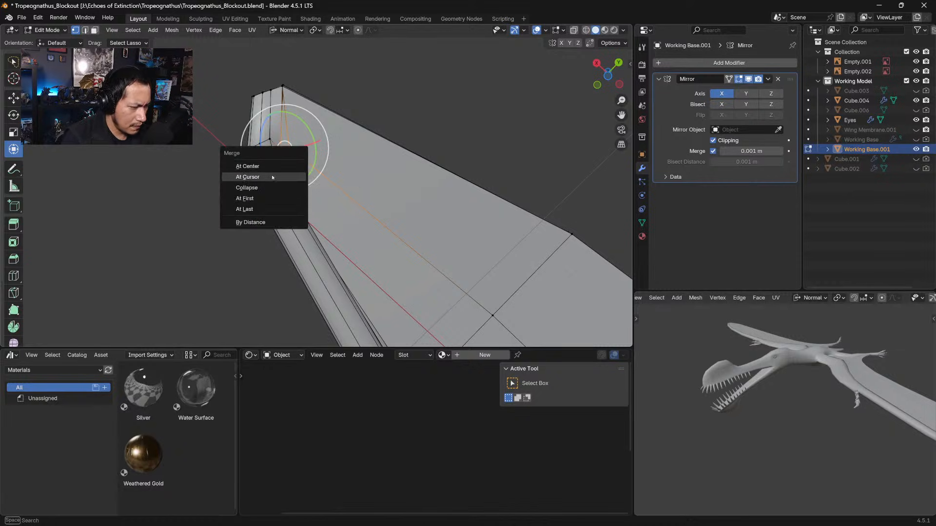
click(257, 208)
Merge the neighbouring pair of underside membrane and rim vertices, just inward from the wing tip, At Last
middle_drag(263, 212, 310, 265)
click(309, 265)
shift+click(295, 267)
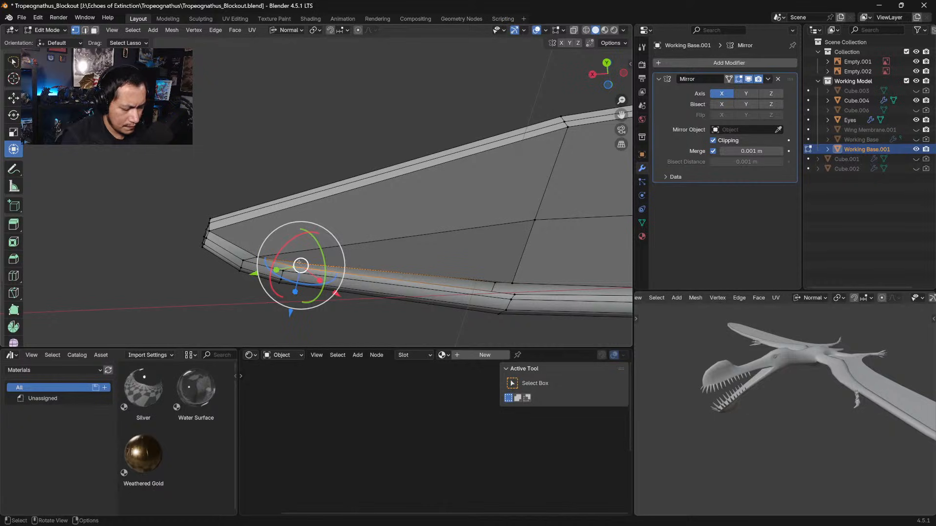
key(m)
click(300, 263)
middle_drag(300, 263, 347, 198)
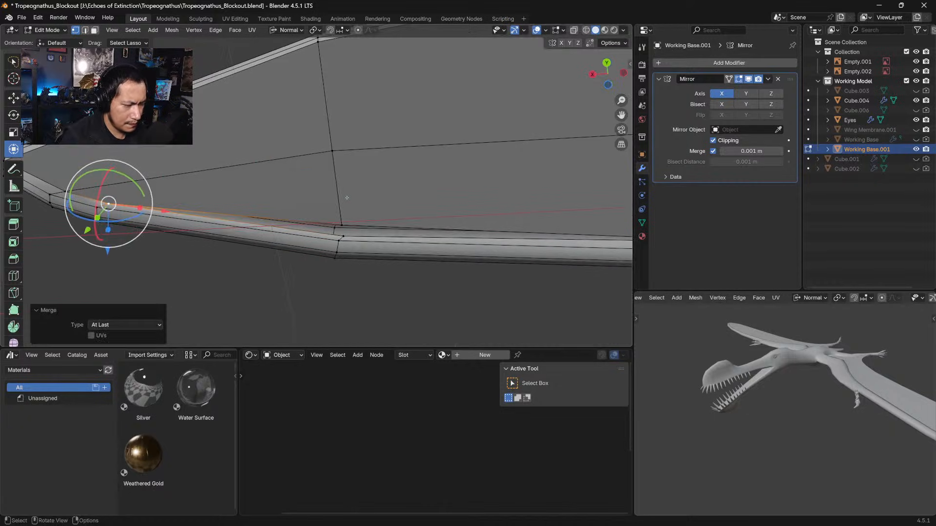
Merge the underside membrane vertices at the next two wing-finger joints into their matching rim vertices At Last
click(340, 224)
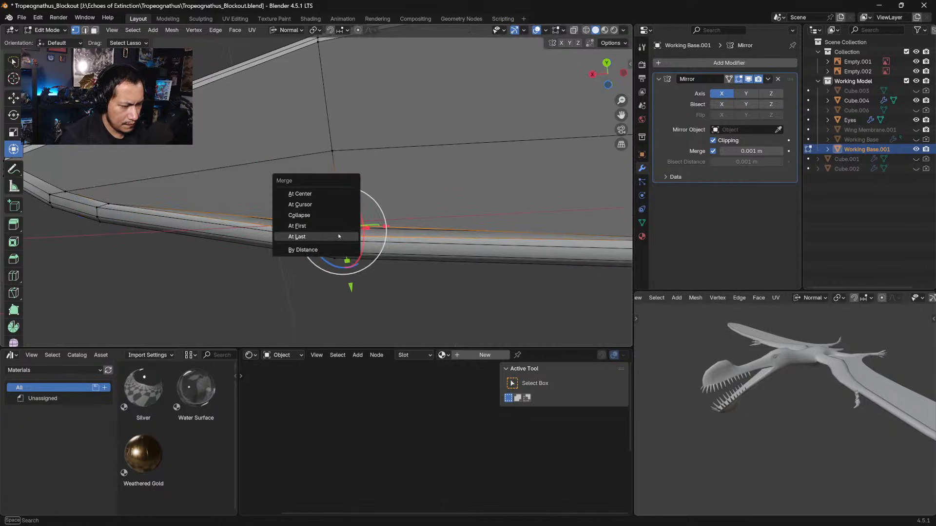
click(297, 236)
middle_drag(297, 237, 132, 204)
click(385, 188)
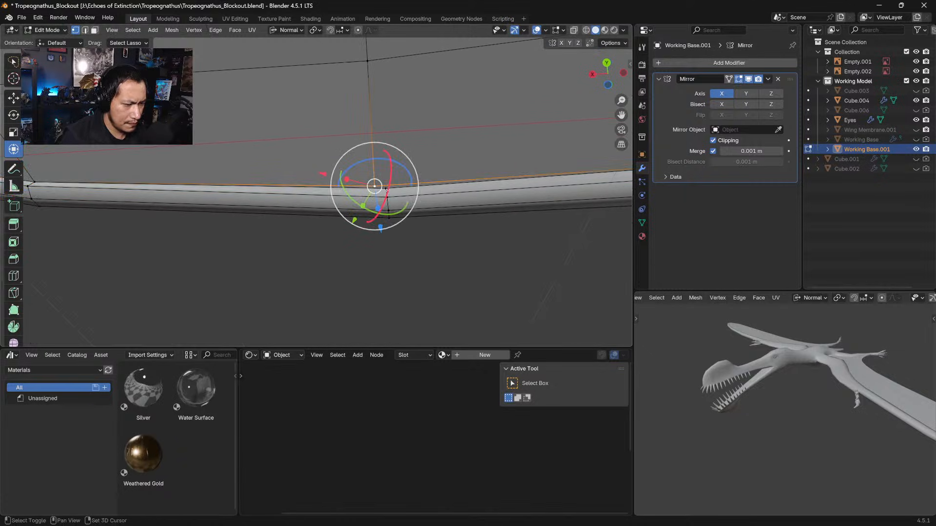
key(m)
click(381, 188)
mouse_move(380, 188)
middle_down()
mouse_move(287, 198)
mouse_move(502, 213)
mouse_move(386, 231)
mouse_move(448, 185)
mouse_move(393, 194)
mouse_move(404, 186)
middle_up()
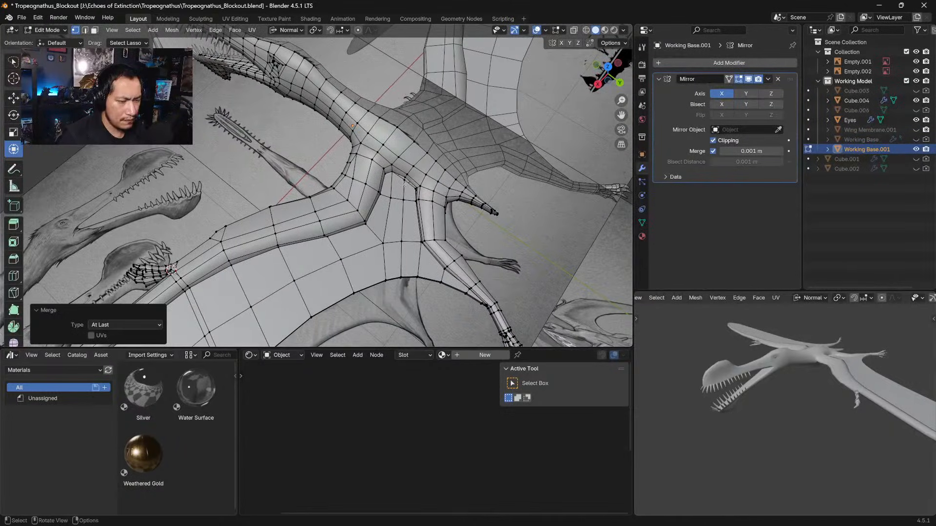
Merge the upper membrane vertex at the body flank, between the wing arm and thigh, with its matching body vertex At Center
click(404, 180)
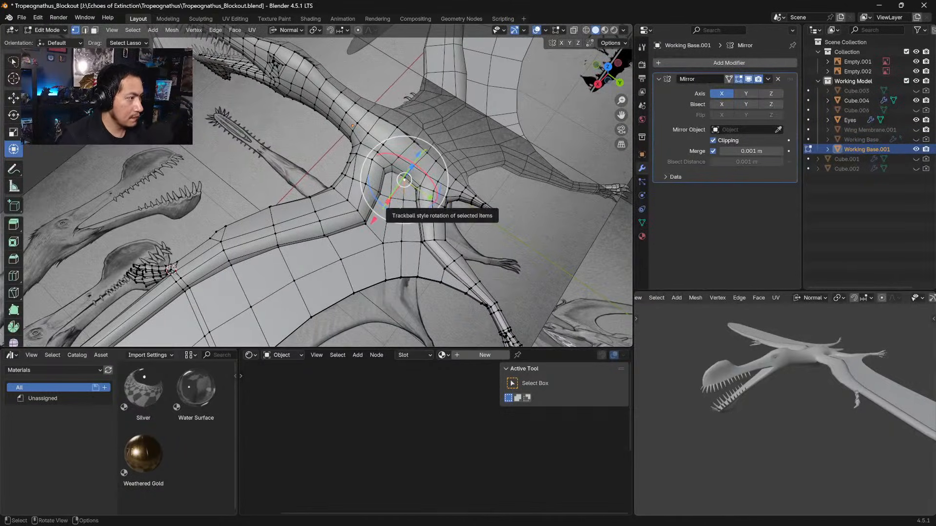
key(KP_Decimal)
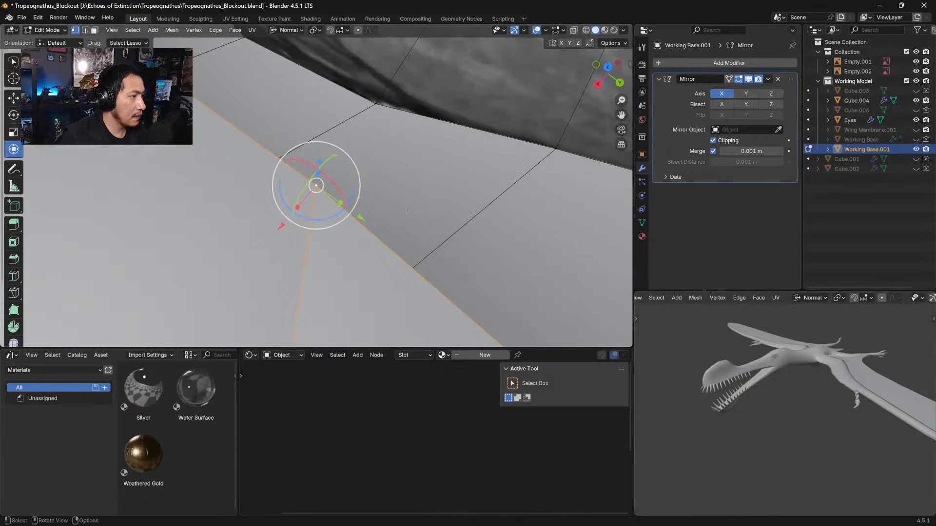
middle_drag(407, 210, 426, 185)
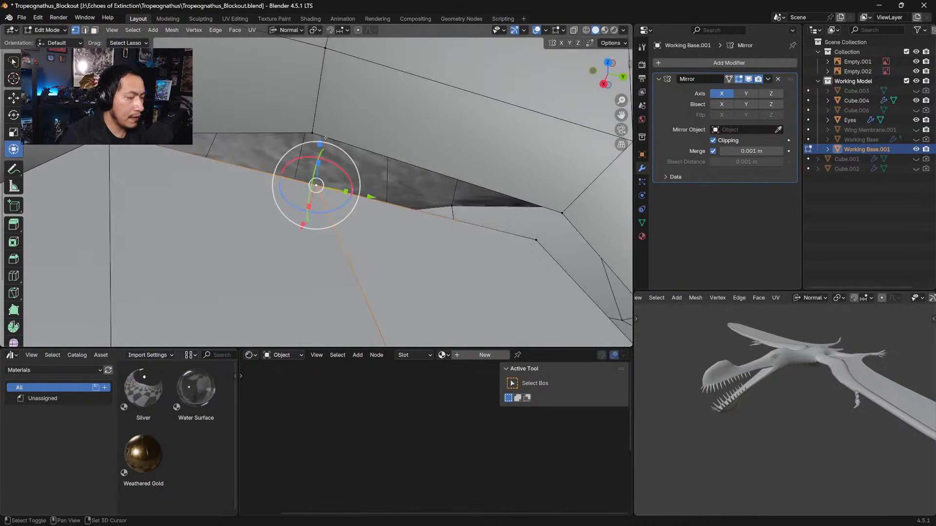
shift+click(312, 131)
key(m)
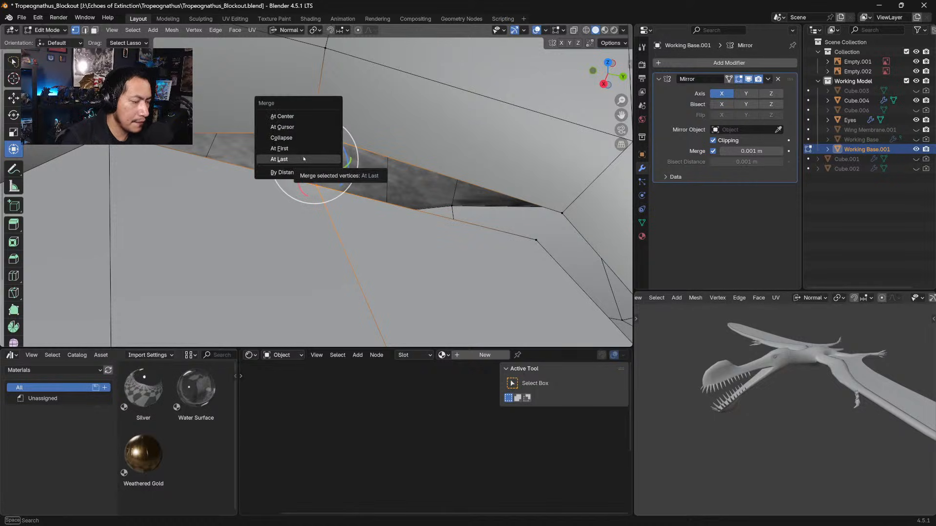
click(283, 117)
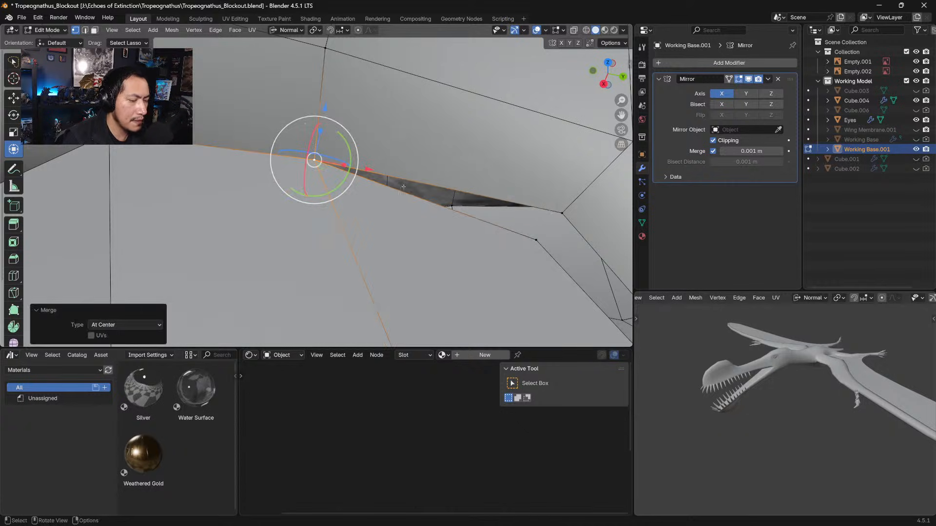
Merge the membrane corner vertex where the flank meets the thigh with the adjacent body vertex At Center
shift+middle_drag(403, 187, 256, 112)
click(385, 167)
shift+click(407, 136)
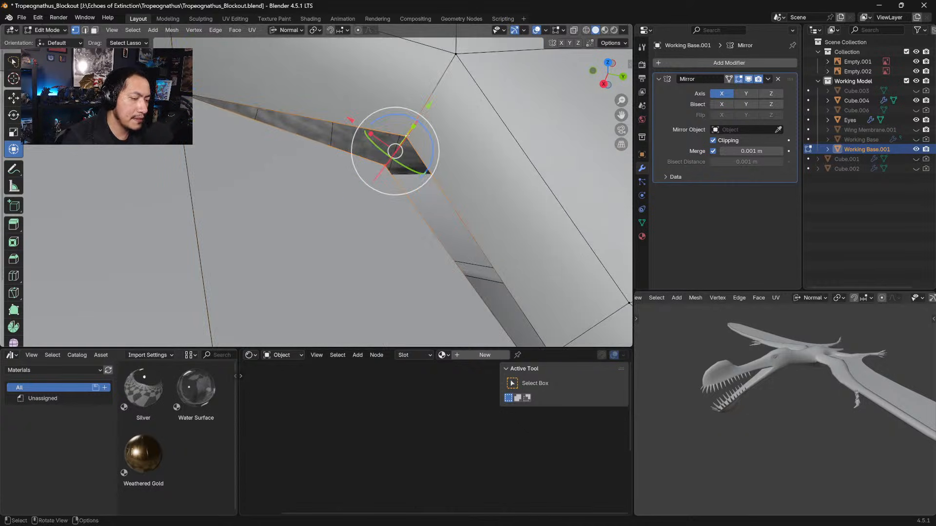
key(m)
click(387, 153)
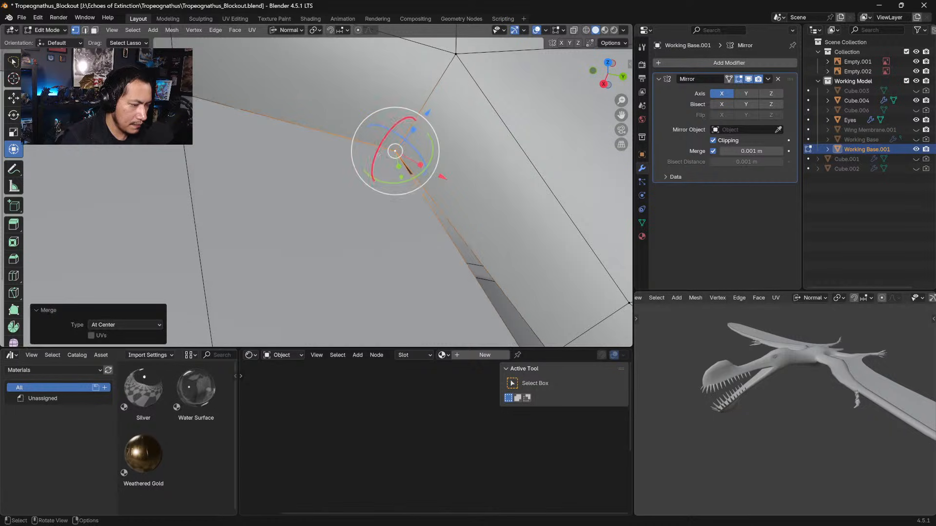
Merge the next membrane and thigh vertex pair, just outward from the hip corner, At Center
ctrl+middle_drag(386, 153, 398, 186)
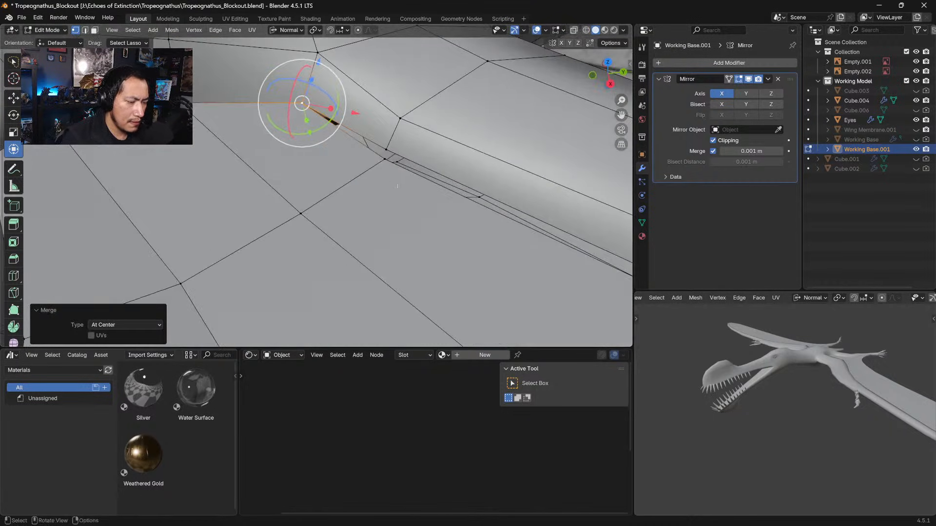
click(385, 155)
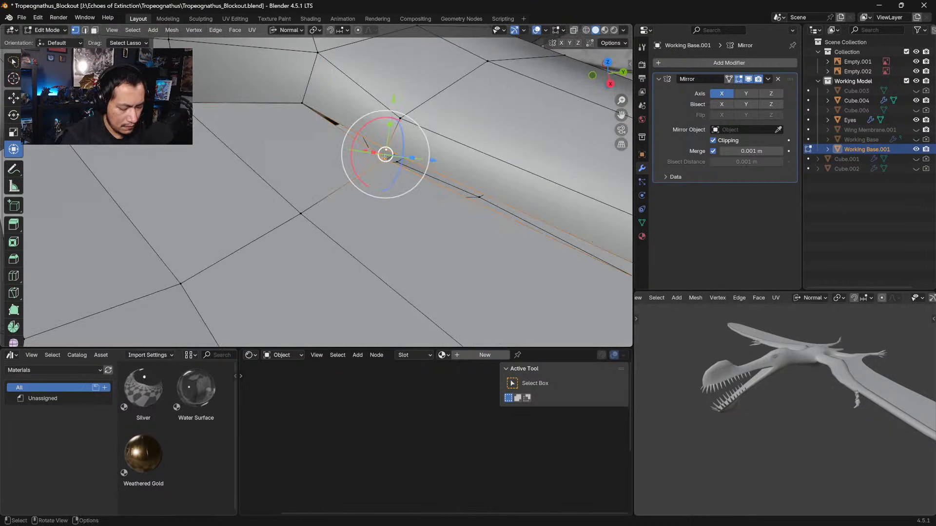
key(m)
click(379, 155)
Merge the membrane and leg vertex pair at the bend farther along the leg At Center
shift+middle_drag(402, 183, 334, 126)
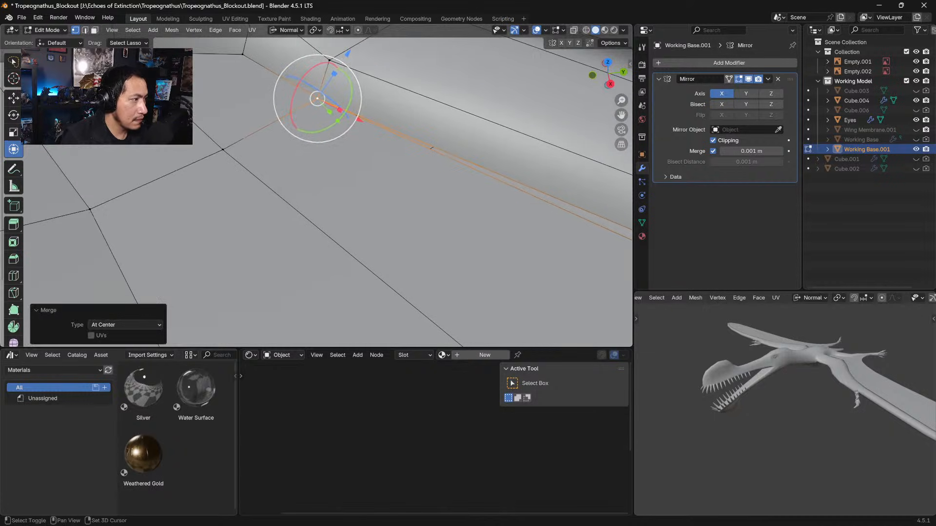
shift+middle_drag(434, 206, 361, 139)
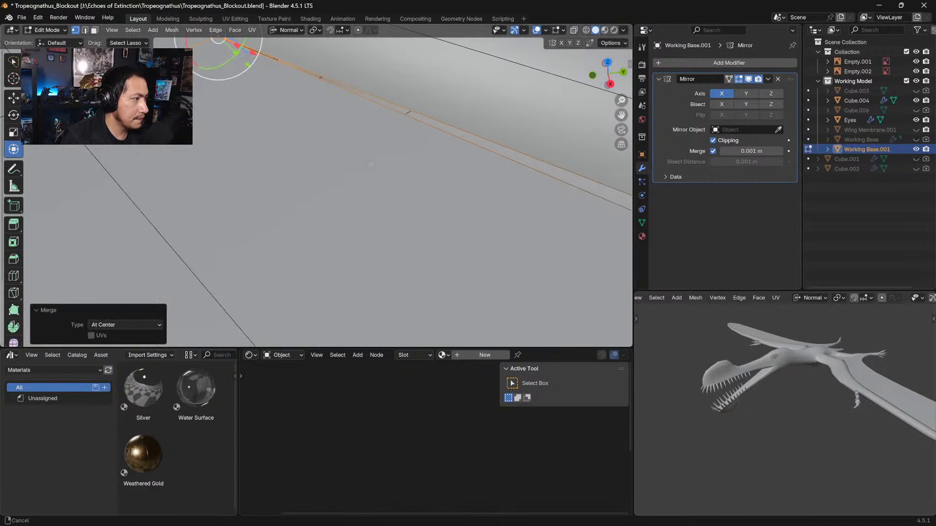
scroll(362, 140, down, 5)
shift+middle_drag(453, 259, 381, 163)
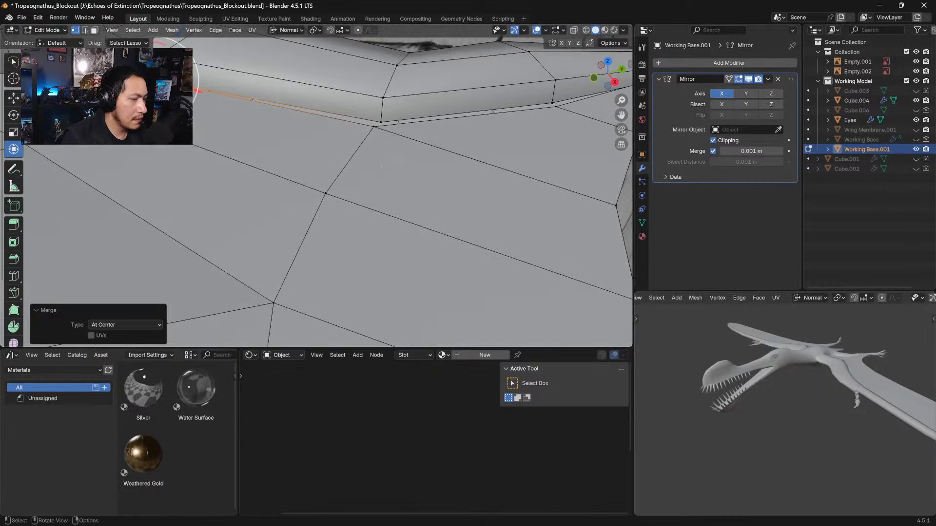
shift+click(380, 122)
key(m)
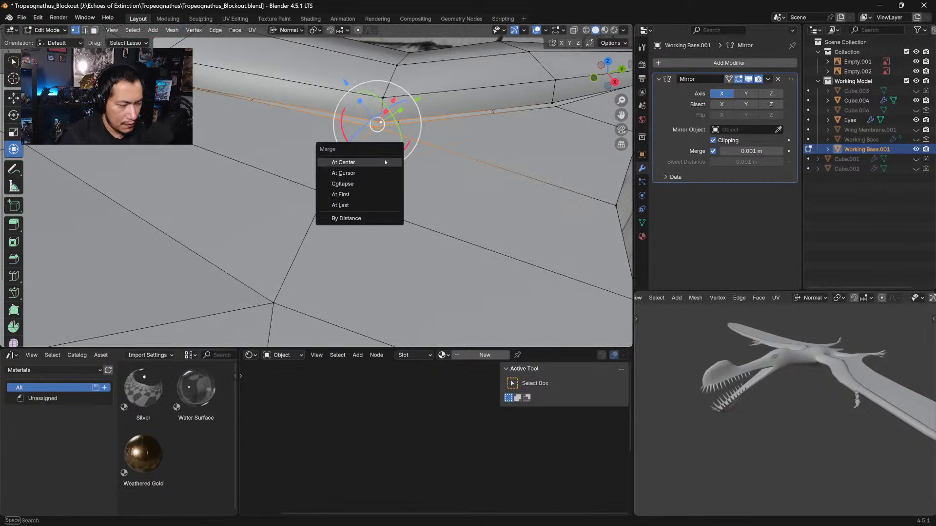
click(376, 162)
Merge the following membrane and lower-leg vertex pair, where the membrane starts narrowing toward the foot, At Center
shift+middle_drag(376, 162, 401, 134)
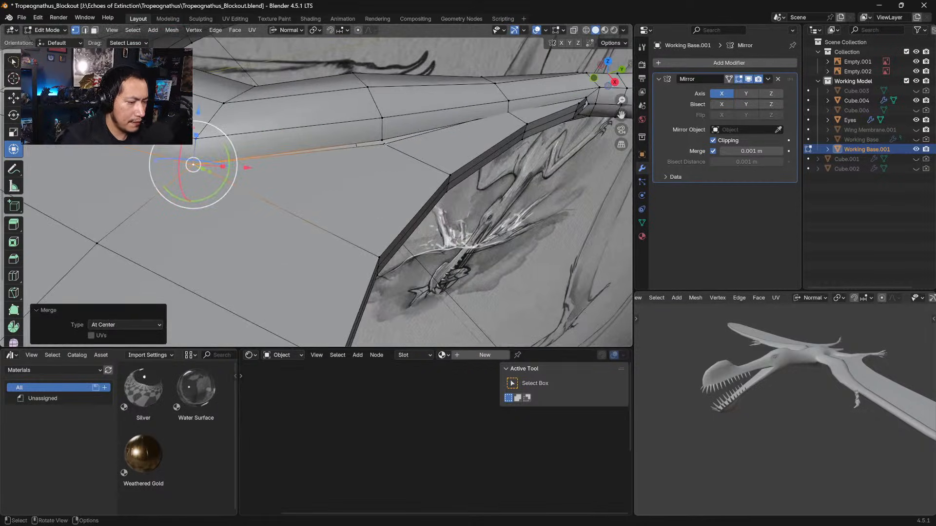
shift+click(382, 142)
key(m)
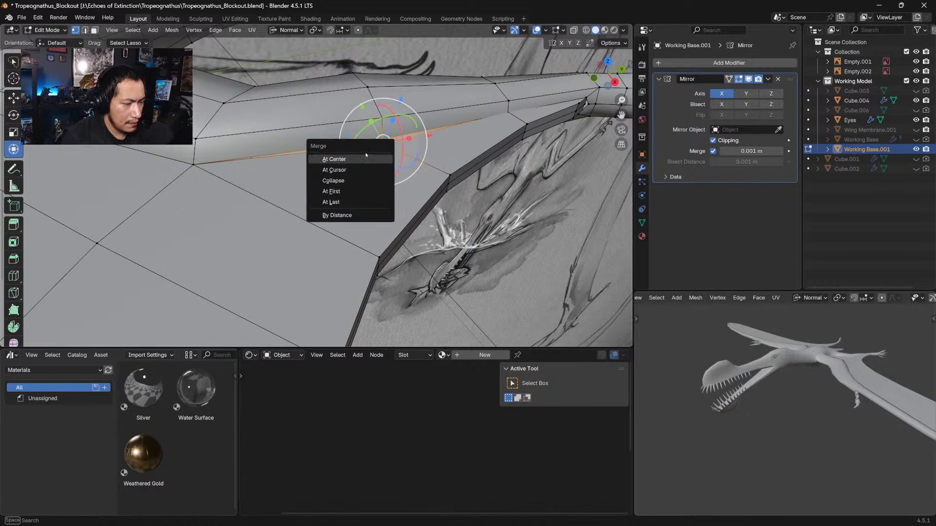
click(365, 155)
Turn on X-ray and merge the next membrane and leg vertex pair along the shin At Center
shift+middle_drag(365, 156, 197, 213)
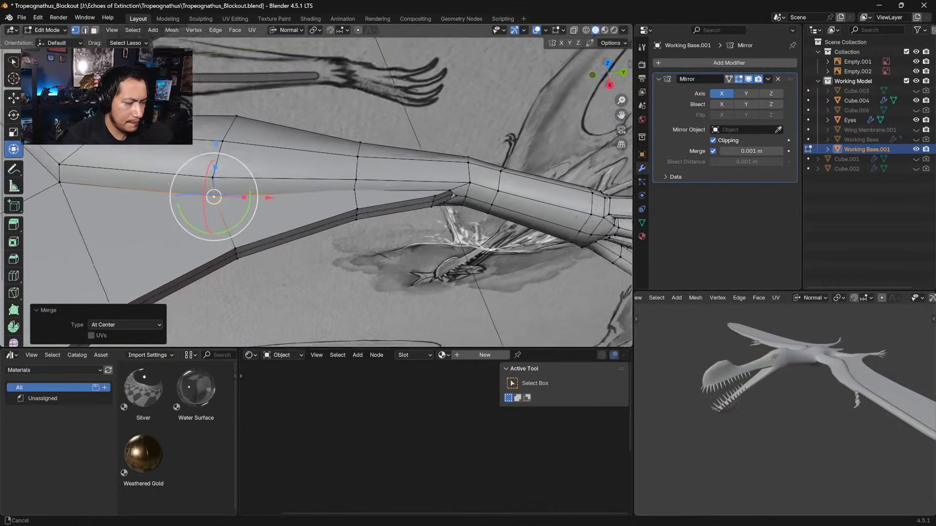
middle_drag(387, 185, 340, 157)
middle_drag(324, 161, 401, 129)
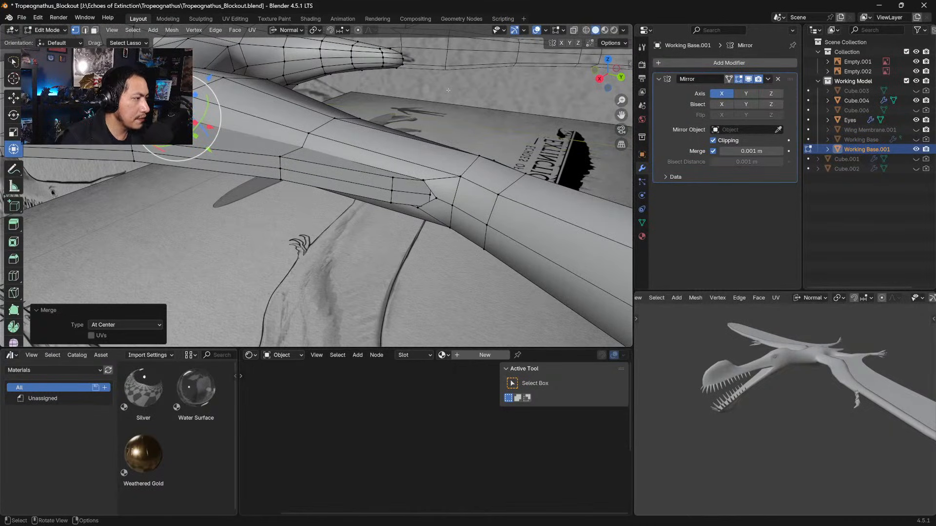
click(574, 30)
scroll(306, 160, up, 3)
mouse_move(305, 159)
middle_down()
mouse_move(276, 156)
mouse_move(297, 164)
middle_up()
click(272, 159)
shift+click(294, 166)
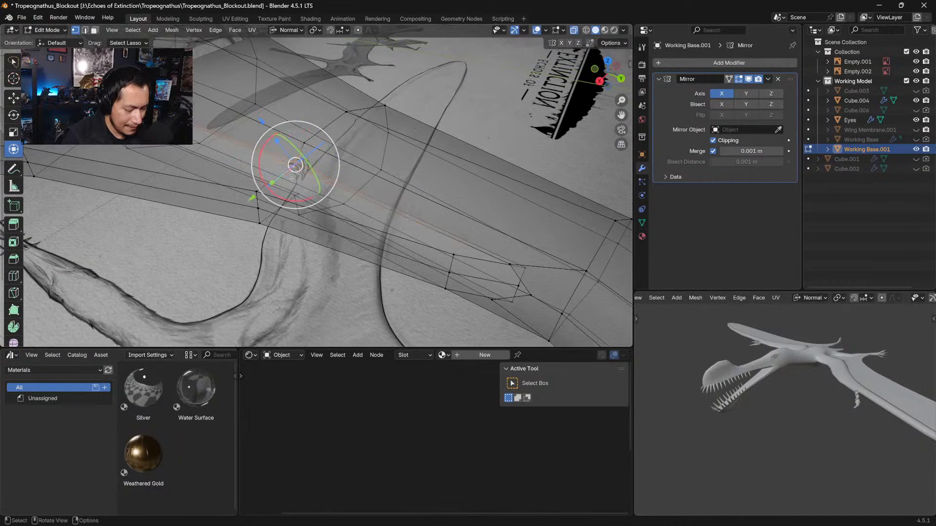
key(m)
click(292, 180)
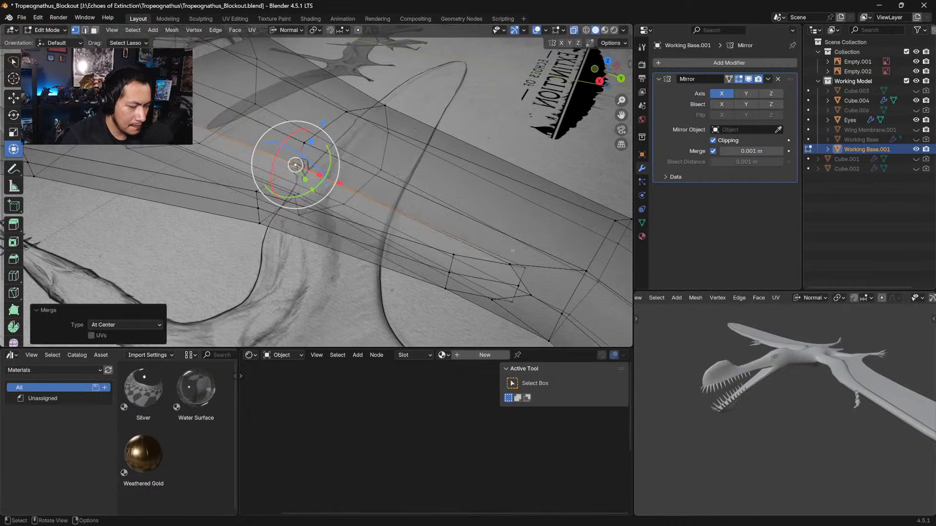
Merge the two remaining membrane and leg vertex pairs at the membrane's end near the ankle At Center
middle_drag(512, 251, 502, 121)
click(511, 131)
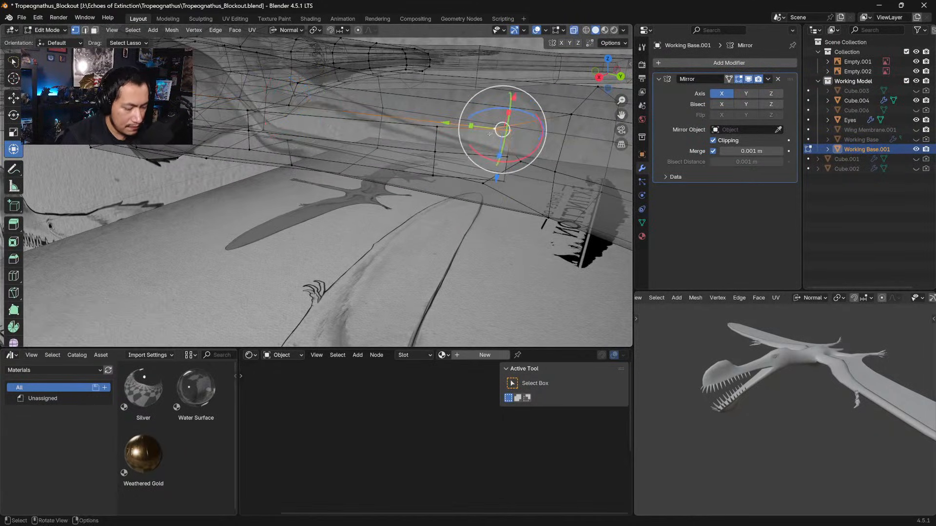
key(m)
click(470, 135)
click(511, 158)
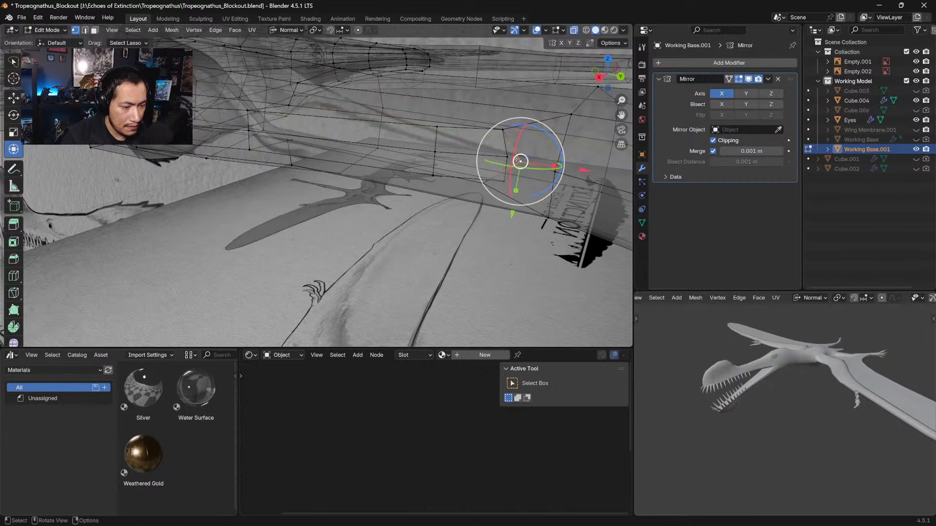
key(m)
click(493, 159)
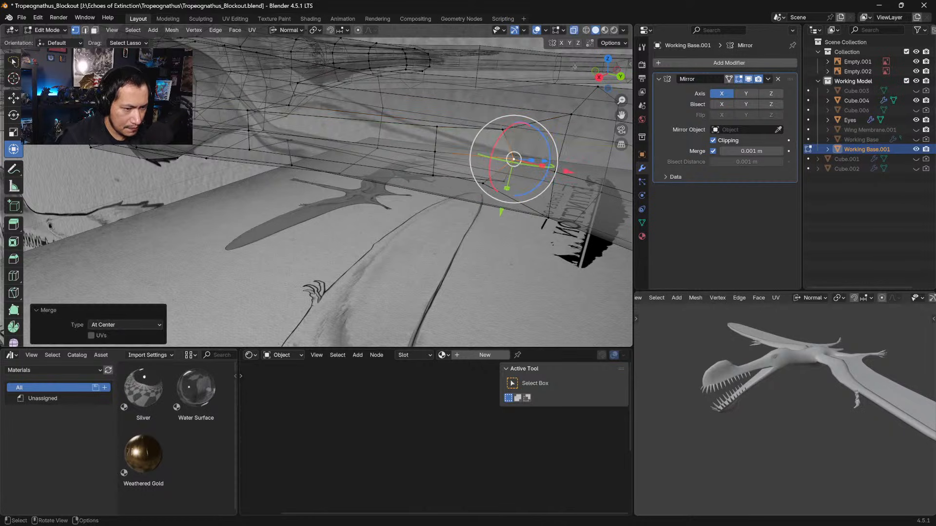
Examine the joined wing membrane along the wing, body and leg from above
middle_drag(503, 159, 343, 231)
scroll(371, 205, down, 2)
scroll(341, 205, up, 3)
shift+middle_drag(341, 195, 373, 276)
scroll(404, 216, down, 10)
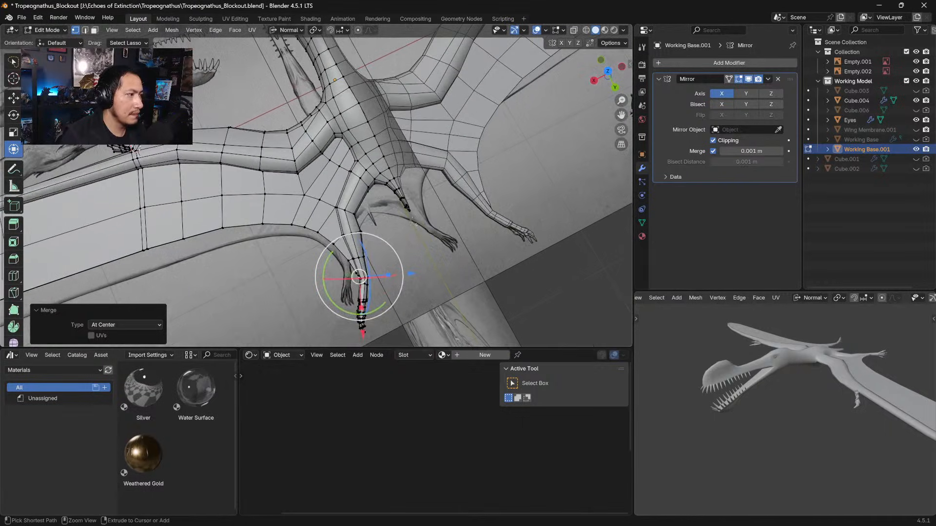
middle_drag(403, 216, 439, 126)
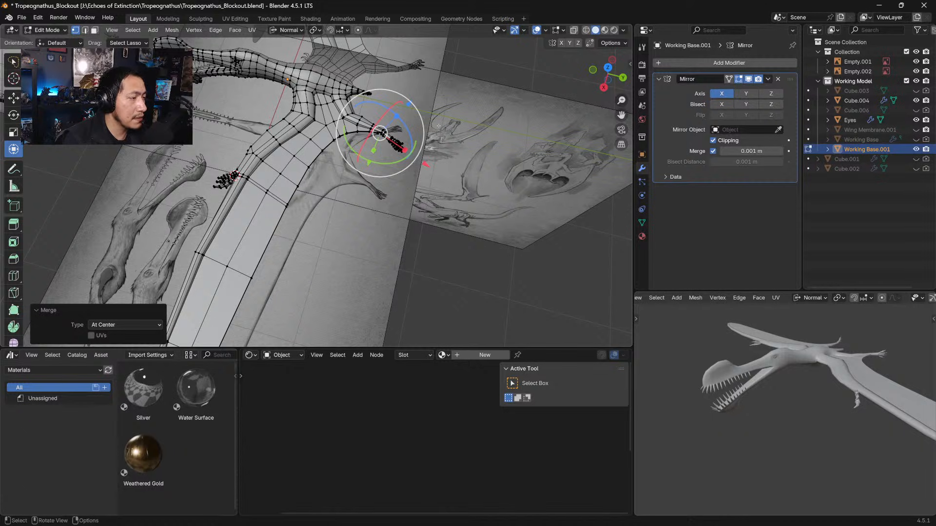
middle_drag(424, 164, 446, 180)
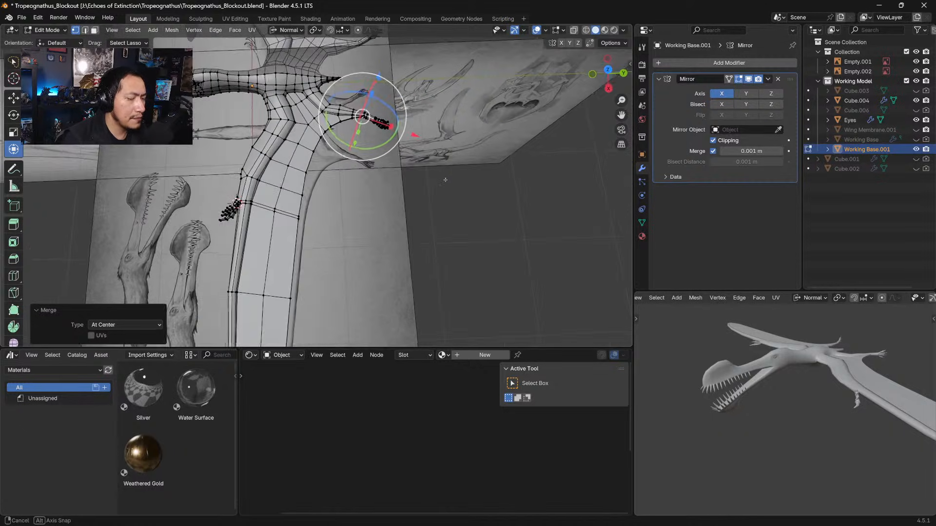
scroll(434, 191, down, 4)
scroll(432, 192, up, 9)
shift+middle_drag(380, 202, 345, 316)
With X-ray on, merge the membrane and leg vertices on the underside of the membrane's ankle end At Center
key(KP_Decimal)
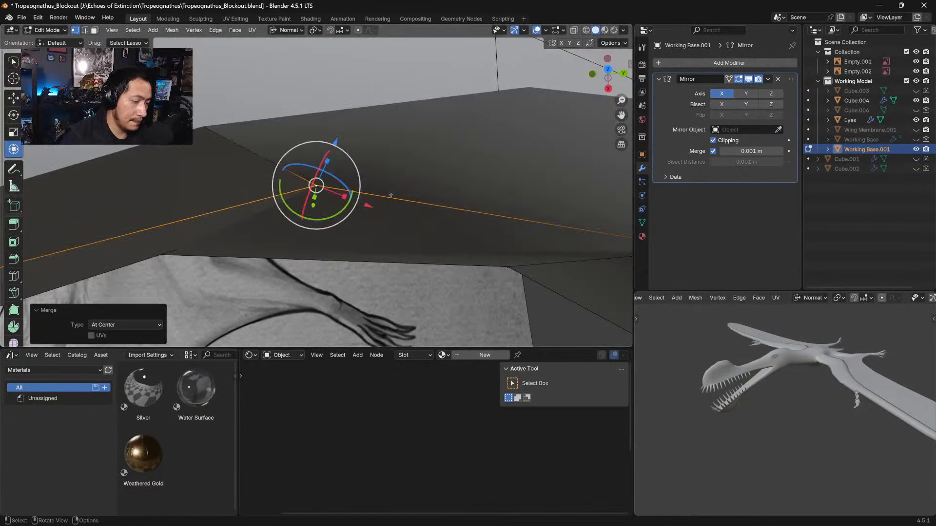
middle_drag(390, 195, 367, 322)
middle_drag(367, 205, 372, 126)
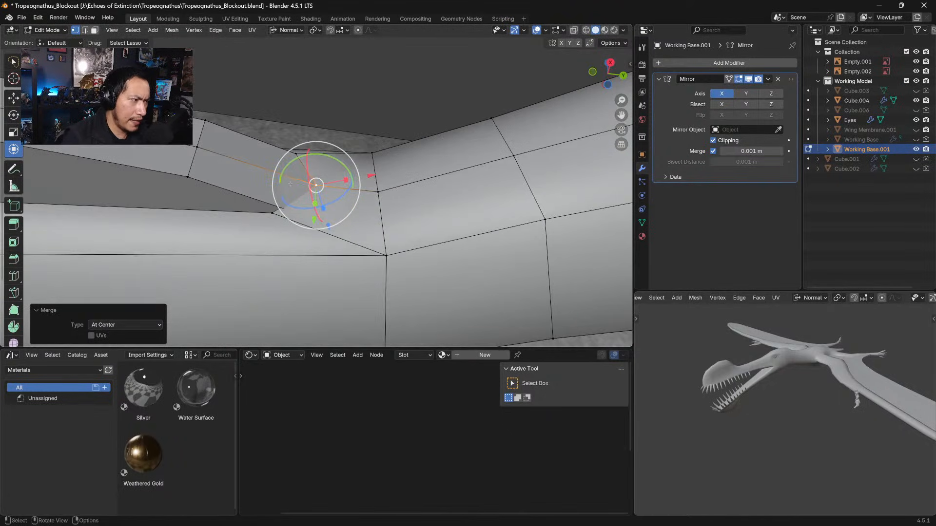
key(alt+z)
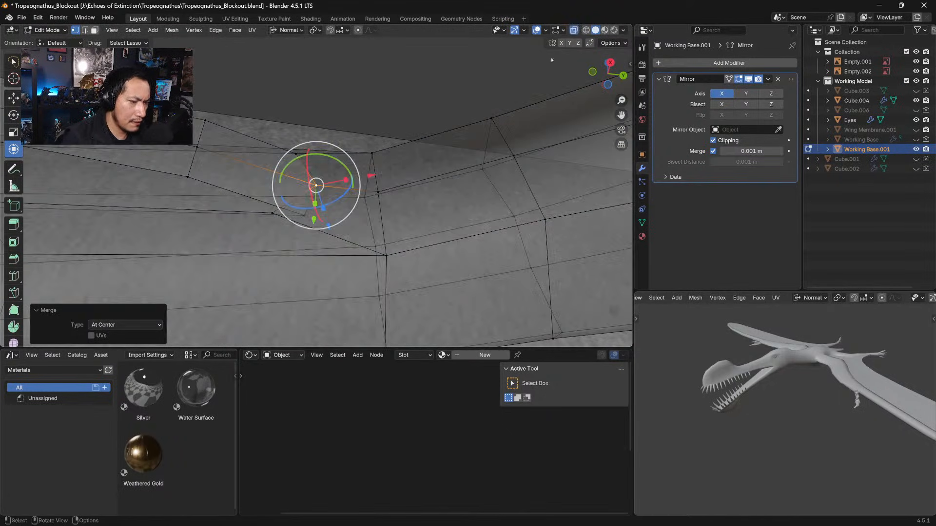
click(304, 213)
shift+click(276, 217)
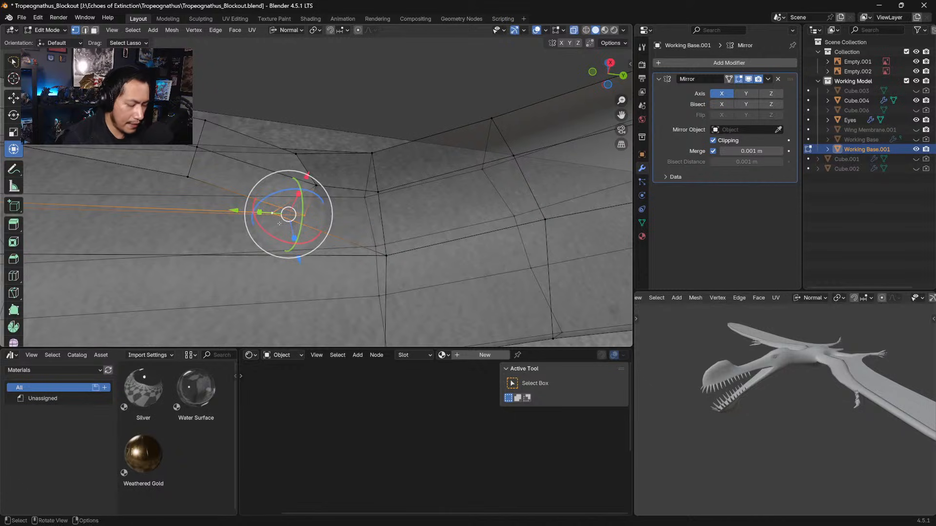
key(m)
click(276, 227)
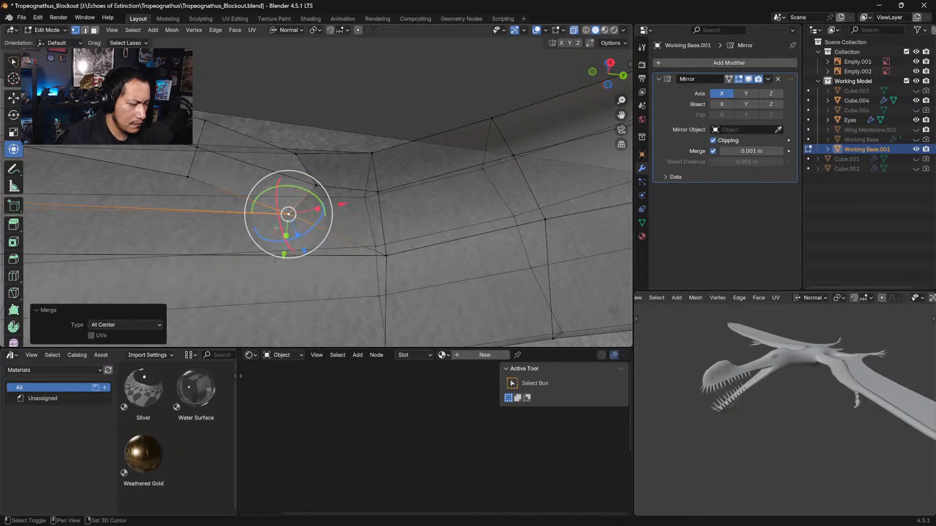
middle_drag(276, 227, 399, 191)
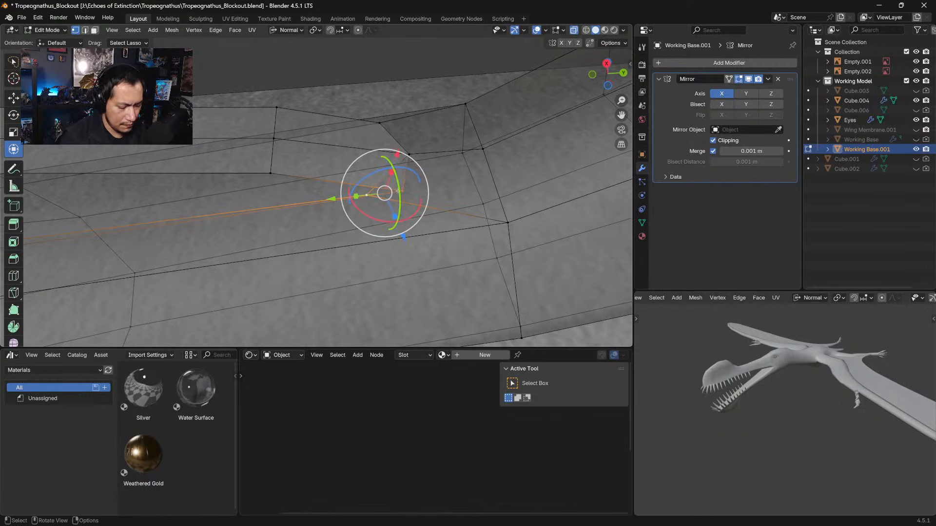
key(m)
click(396, 194)
With X-ray on, merge the next membrane and leg vertex pair on the underside of the shin At Center
shift+middle_drag(378, 208, 505, 198)
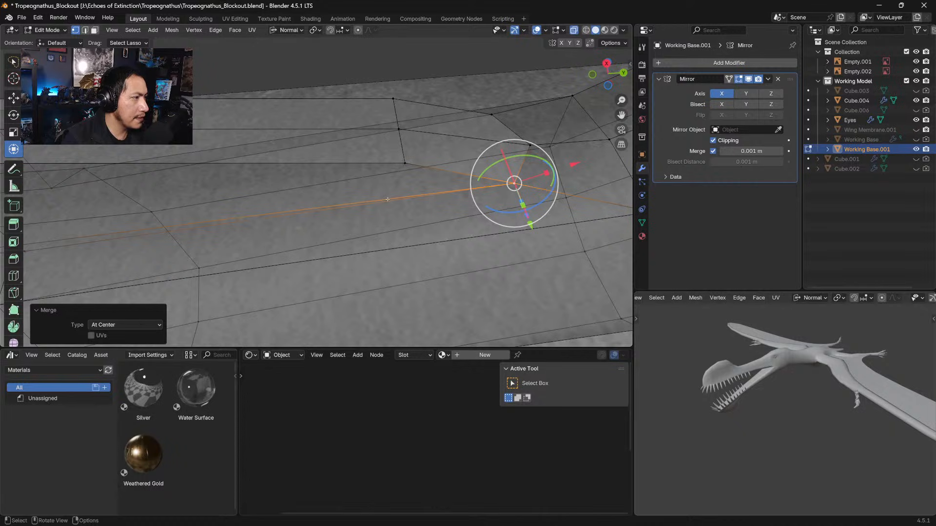
mouse_move(434, 138)
middle_down()
mouse_move(462, 191)
mouse_move(441, 186)
middle_up()
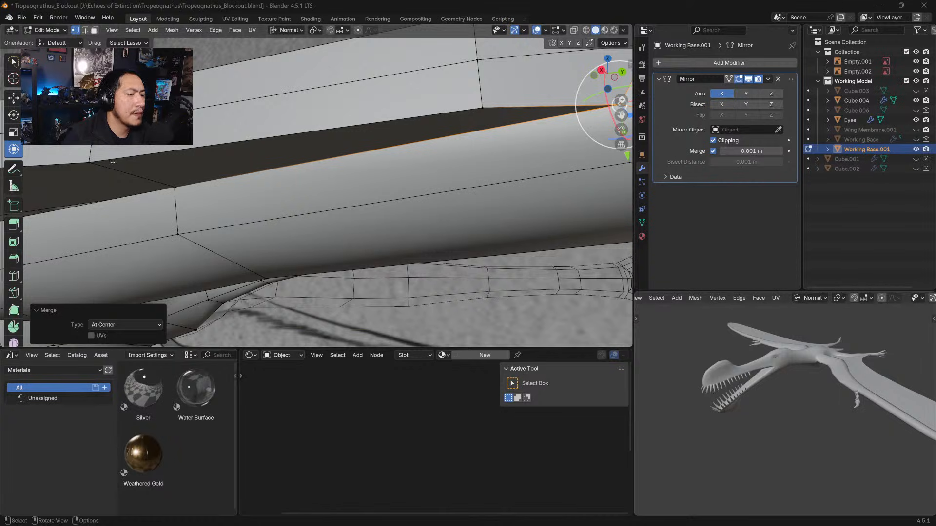
key(alt+a)
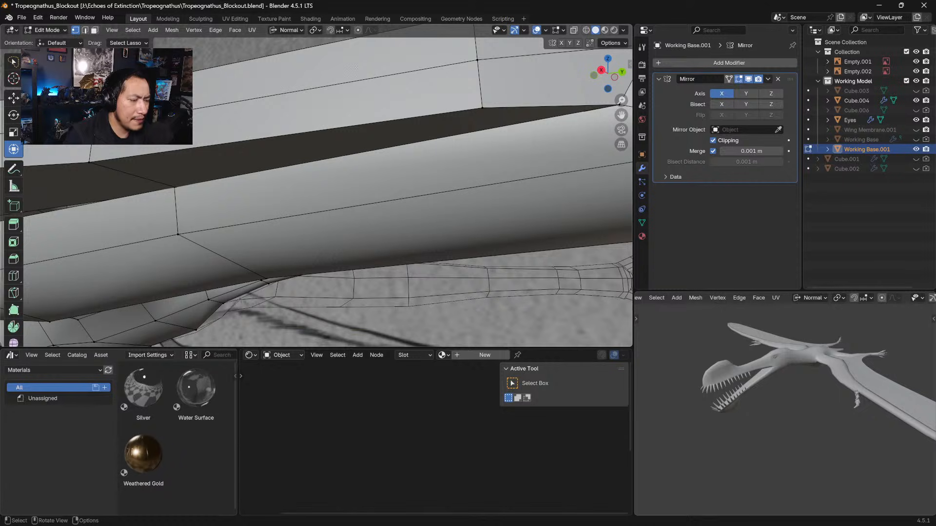
key(alt+z)
scroll(324, 177, down, 3)
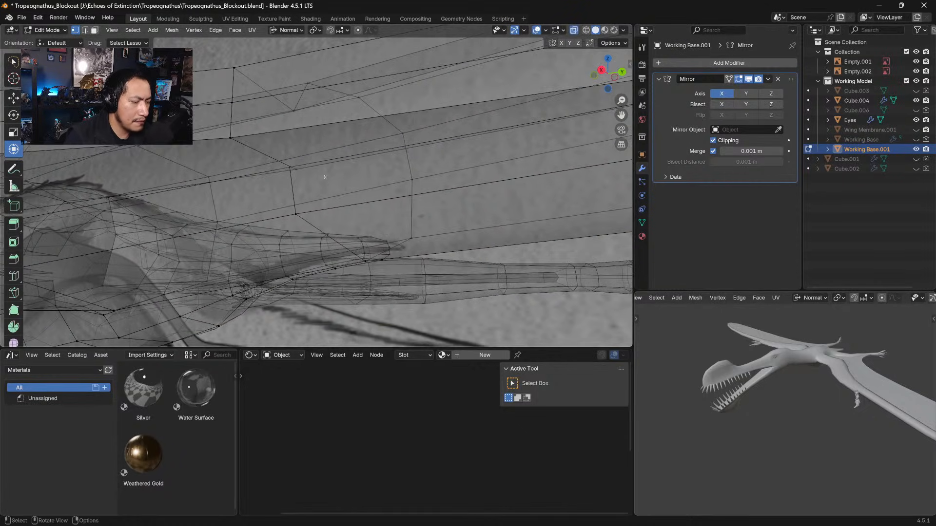
click(299, 169)
shift+click(293, 168)
key(m)
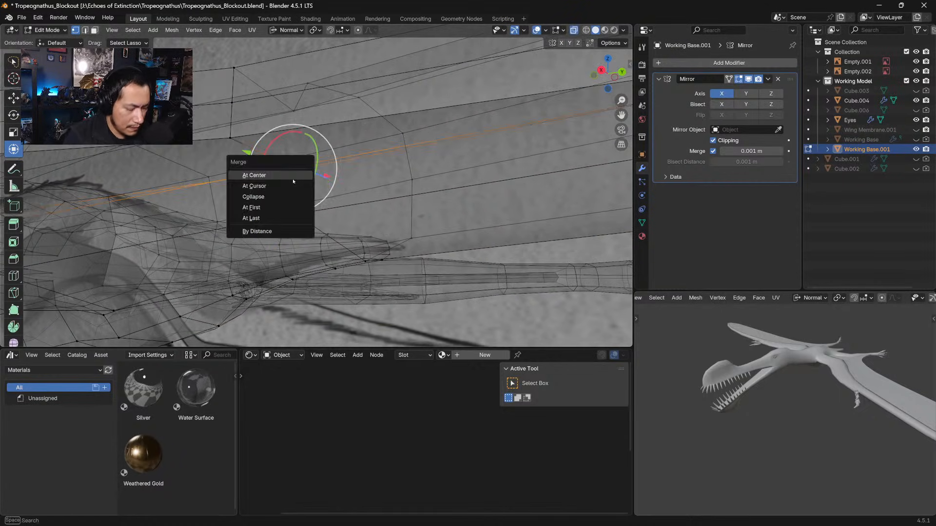
click(281, 175)
Merge the following membrane and leg vertex pair farther up the leg's underside At Center
shift+middle_drag(283, 173, 423, 148)
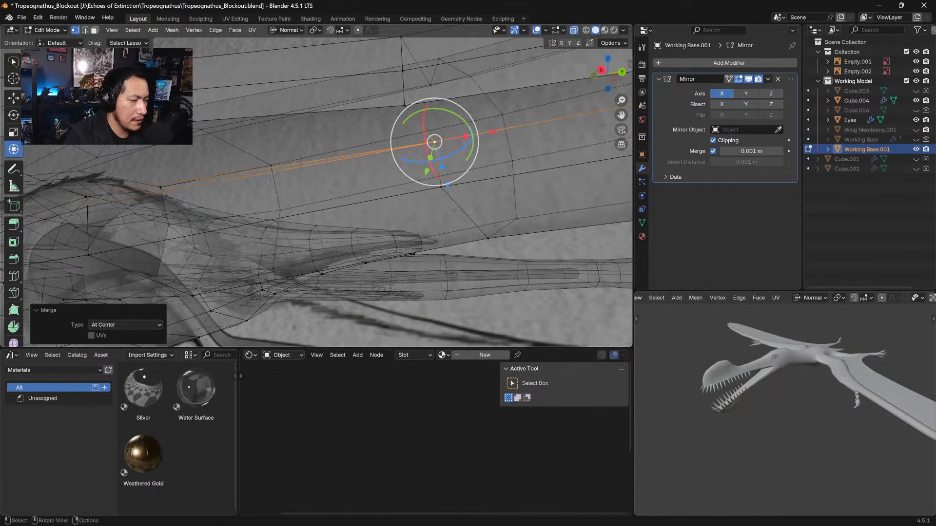
shift+middle_drag(294, 168, 443, 136)
click(195, 172)
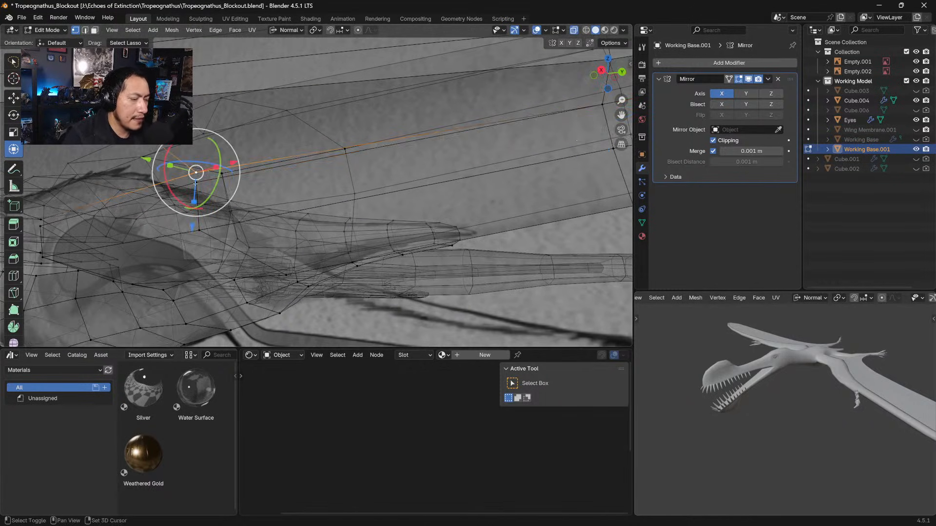
shift+click(197, 183)
key(m)
click(201, 193)
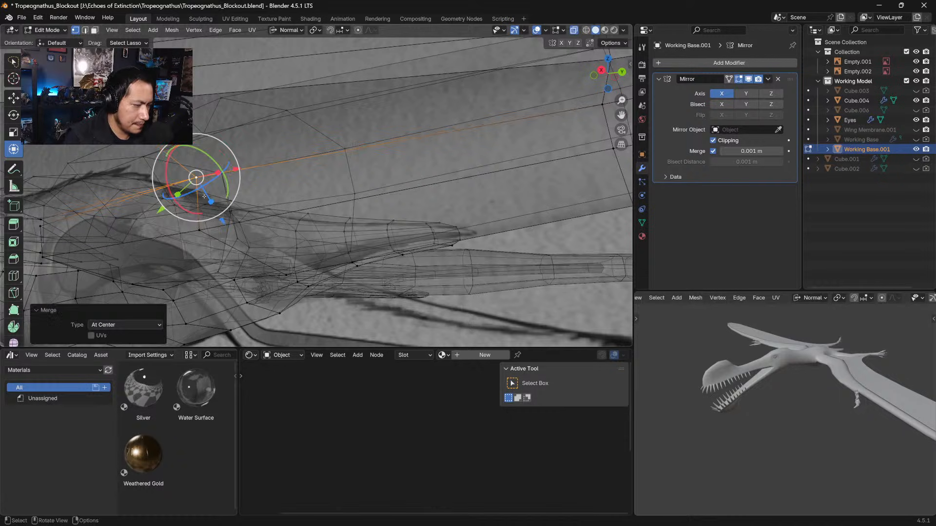
Turn off X-ray and merge the membrane and leg vertices at the bend of the knee At Center
shift+middle_drag(200, 195, 427, 159)
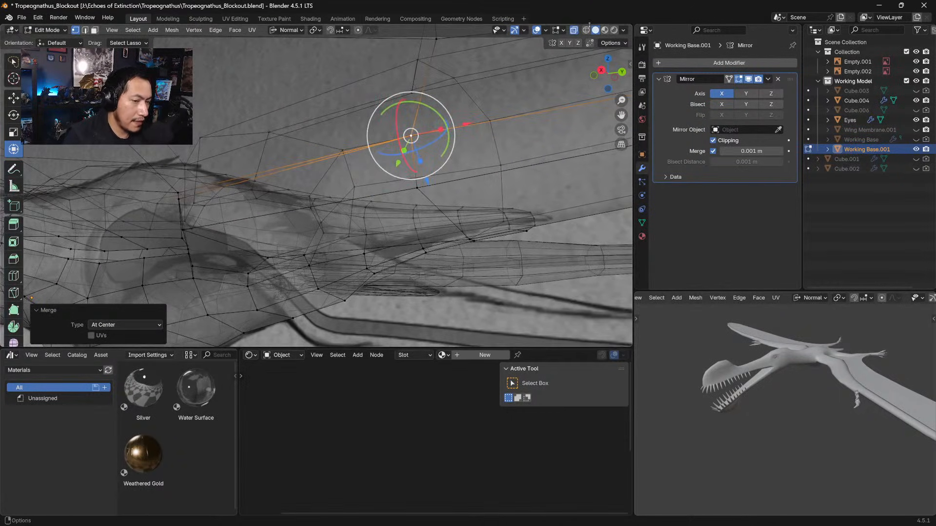
key(alt+z)
shift+middle_drag(351, 214, 243, 239)
middle_drag(209, 139, 270, 133)
click(250, 131)
shift+click(254, 140)
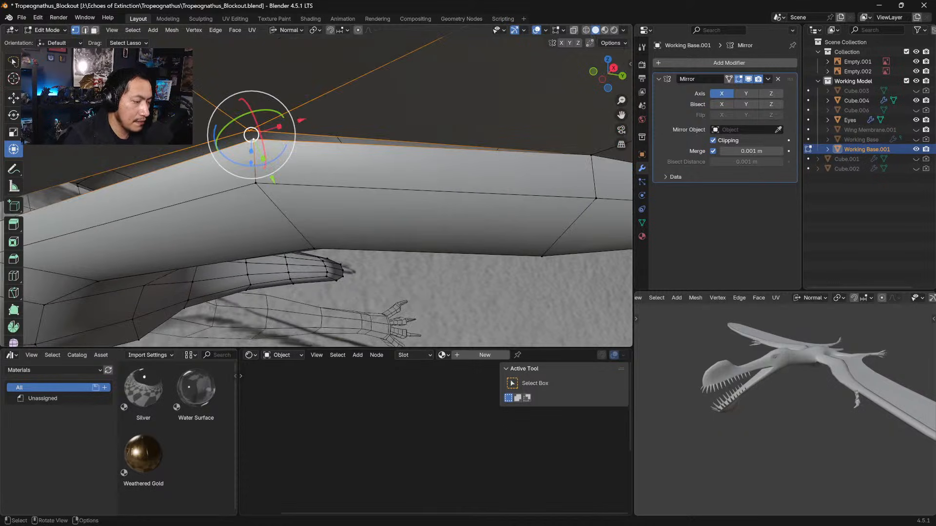
key(m)
click(245, 153)
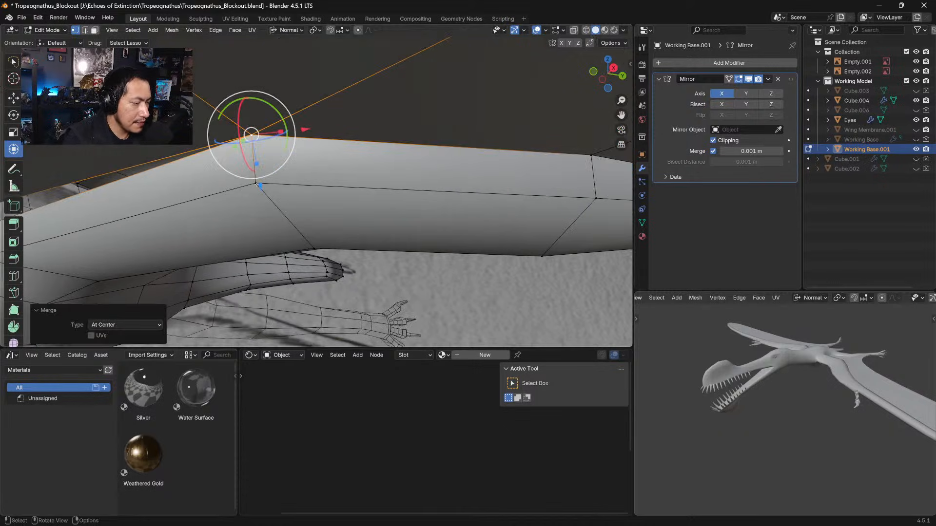
Merge the membrane and leg vertex pairs on the upper thigh and where the thigh meets the body At Center
ctrl+middle_drag(267, 189, 370, 193)
middle_drag(239, 195, 234, 142)
click(207, 254)
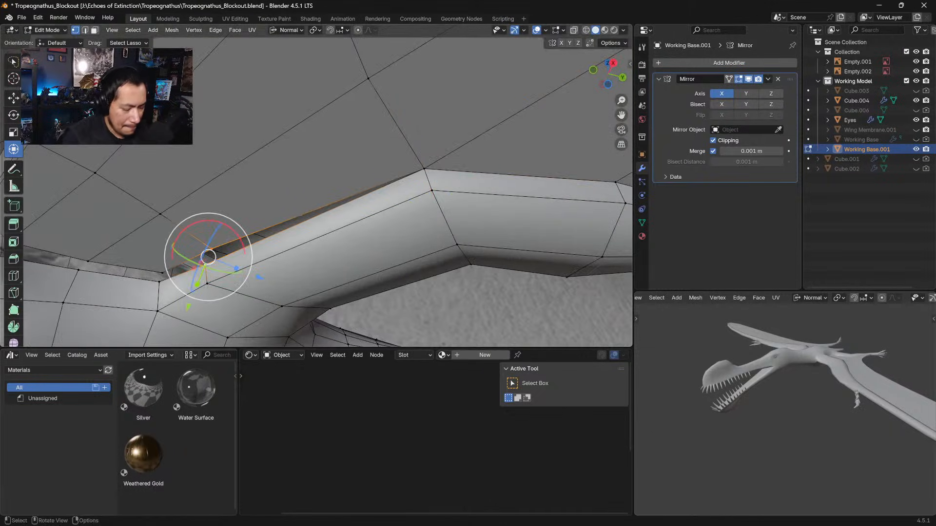
key(m)
click(203, 279)
middle_drag(204, 279, 307, 195)
click(306, 207)
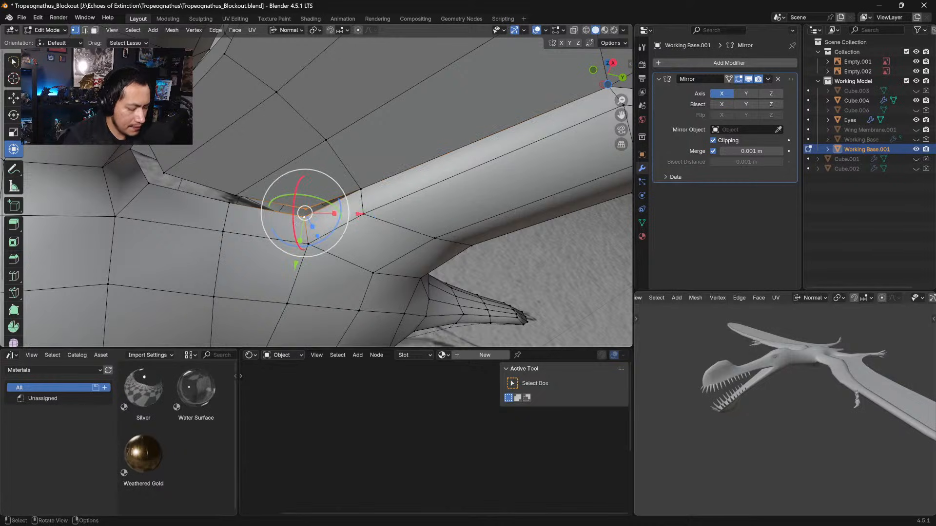
key(m)
click(289, 224)
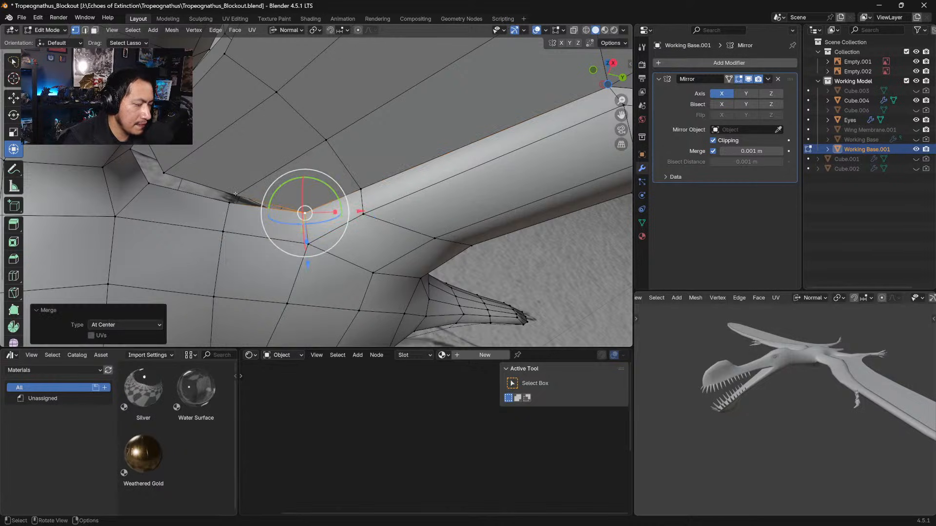
Merge the next two membrane and body vertex pairs along the underside of the flank At Center
click(236, 194)
key(m)
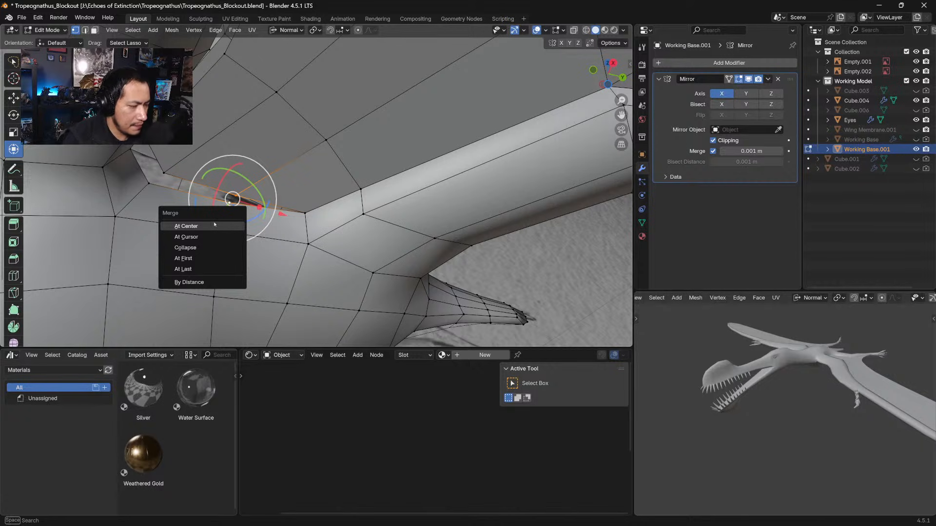
click(215, 225)
shift+middle_drag(214, 224, 291, 216)
click(238, 194)
shift+click(222, 200)
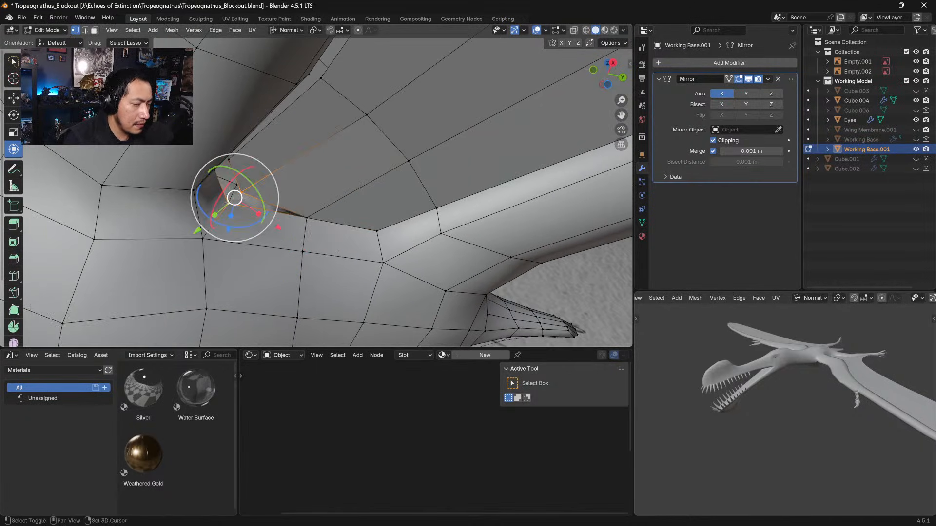
middle_drag(219, 199, 292, 195)
shift+middle_drag(293, 195, 321, 208)
shift+middle_drag(424, 96, 349, 174)
key(m)
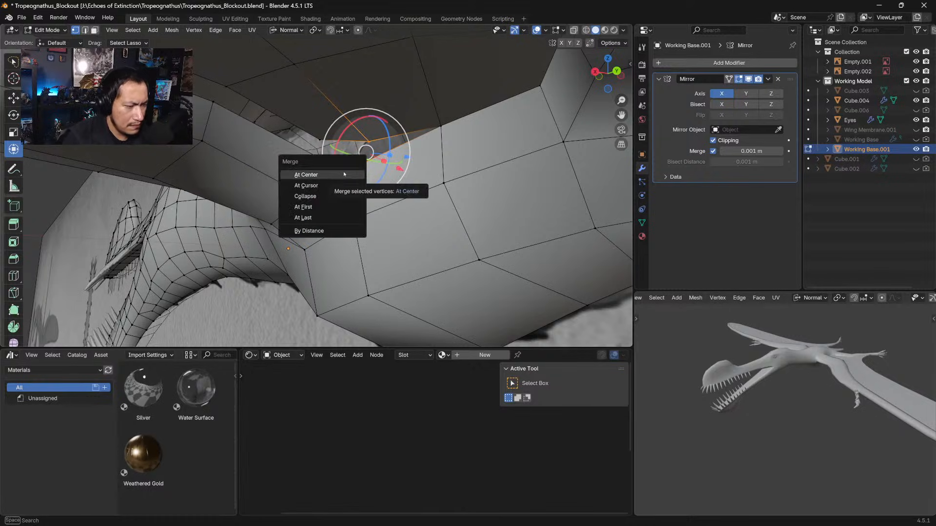
click(349, 174)
Merge the membrane and body vertex pairs at the armpit and along the underside of the upper arm At Center
click(319, 141)
shift+click(320, 162)
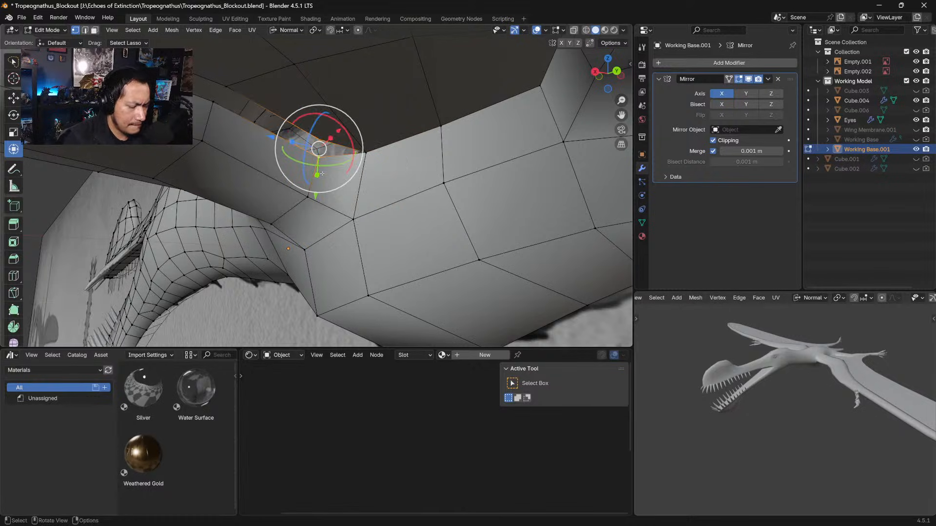
key(m)
click(322, 177)
shift+middle_drag(322, 176, 348, 213)
shift+middle_drag(348, 213, 387, 248)
click(288, 171)
shift+click(278, 188)
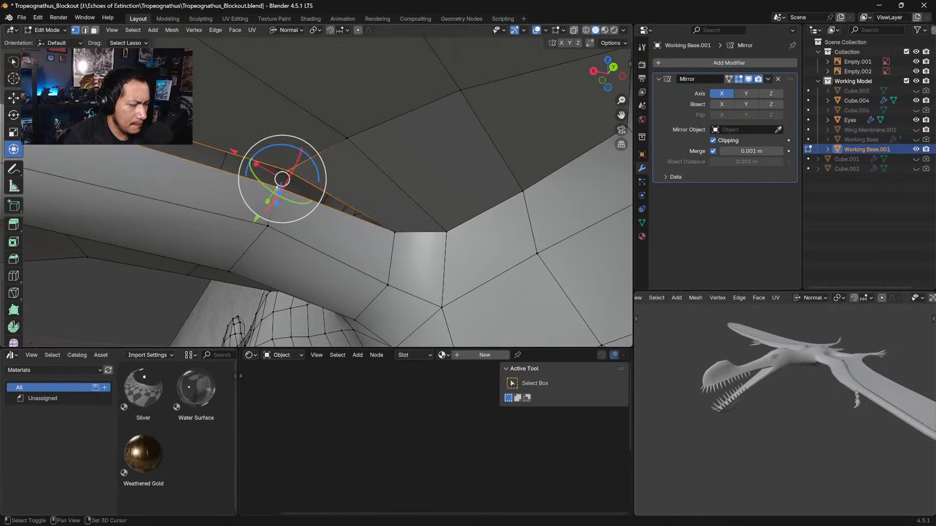
key(m)
click(267, 198)
Merge the membrane and arm vertices at the underside of the elbow bend At Center
shift+middle_drag(266, 199, 440, 198)
click(335, 145)
shift+click(336, 161)
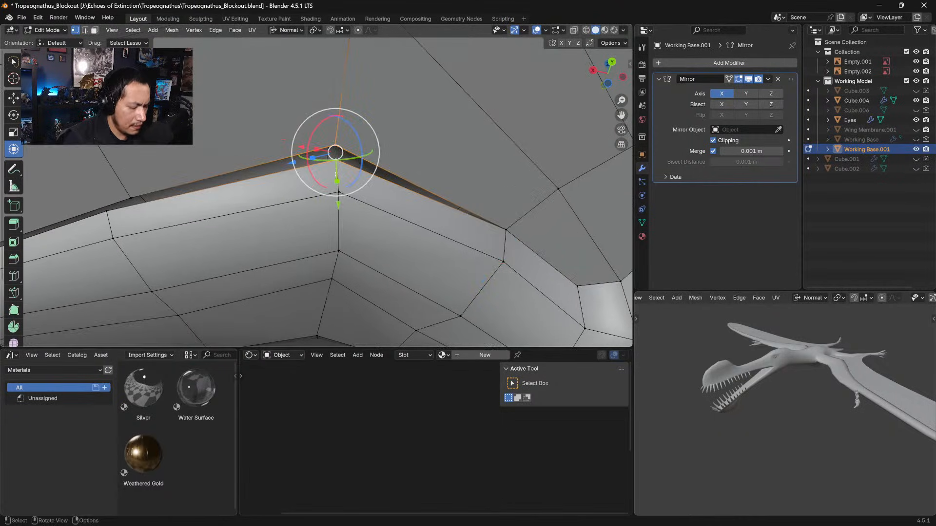
key(m)
click(292, 180)
Merge the next two membrane and arm vertex pairs along the underside of the forearm past the elbow At Center
shift+middle_drag(292, 180, 454, 163)
click(263, 174)
shift+click(241, 187)
key(m)
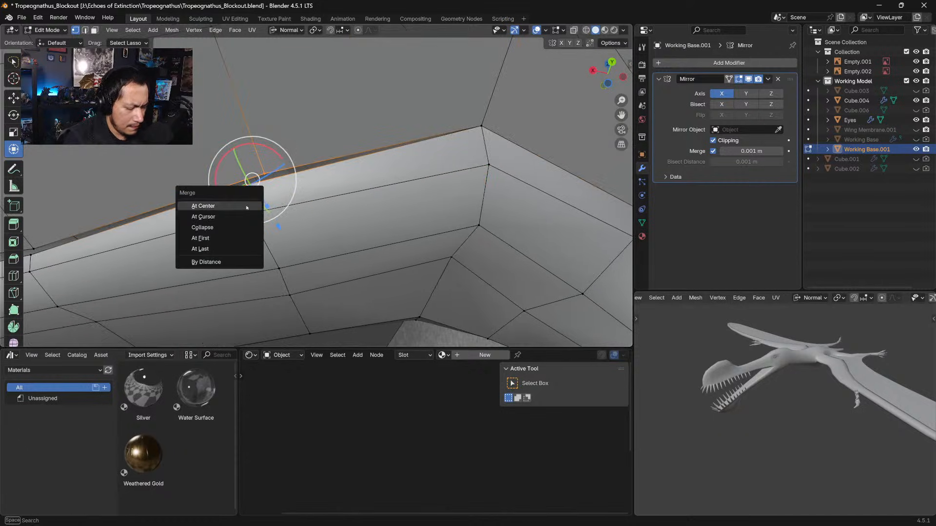
click(232, 205)
shift+middle_drag(232, 206, 573, 119)
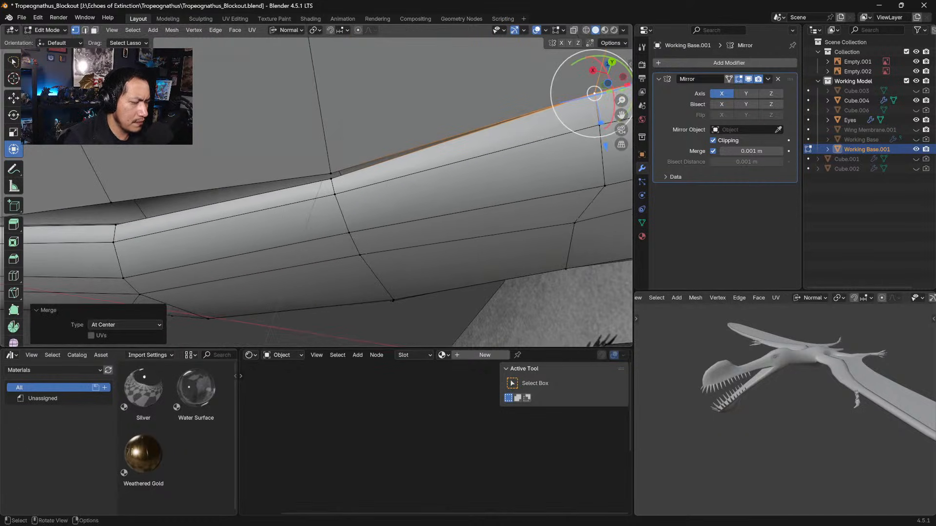
click(332, 173)
shift+click(331, 180)
key(m)
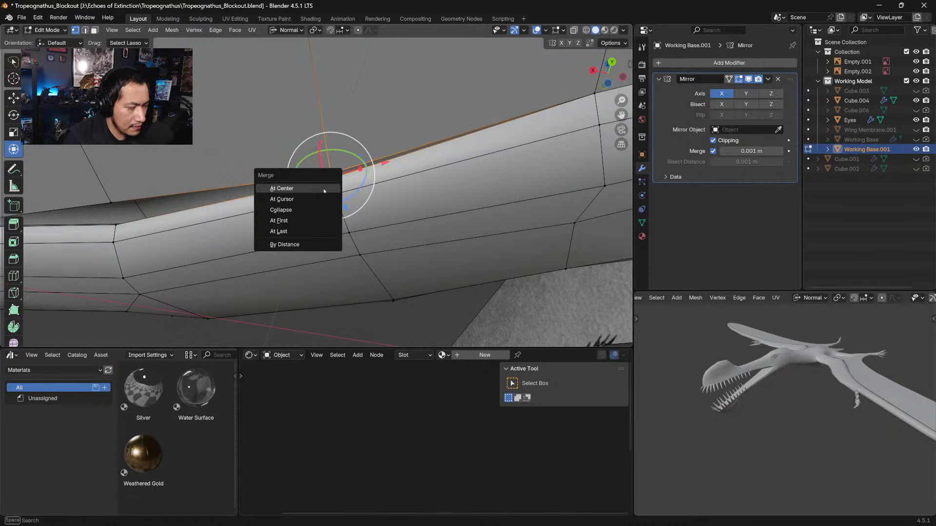
click(319, 187)
Merge the remaining membrane and arm vertex pairs at the forearm's far end and the wrist At Center
shift+middle_drag(317, 186, 499, 139)
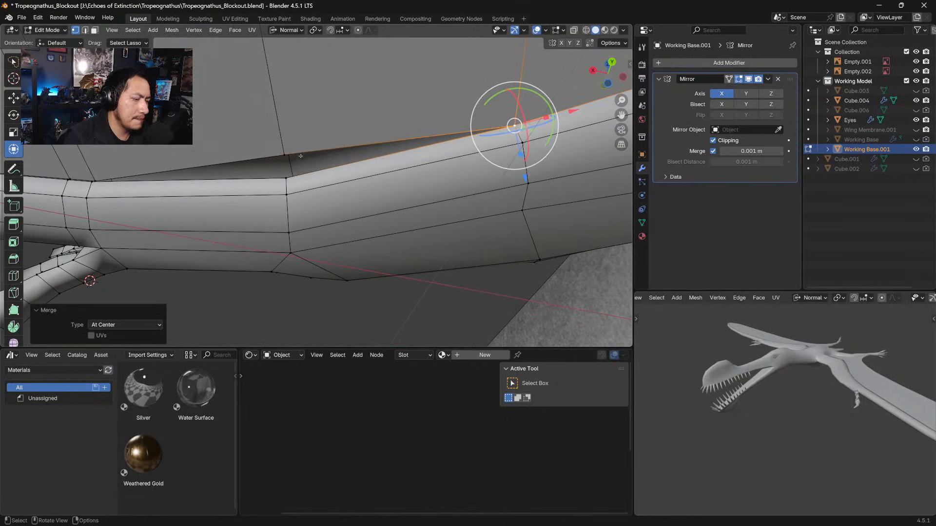
click(289, 166)
click(285, 166)
shift+click(286, 195)
key(m)
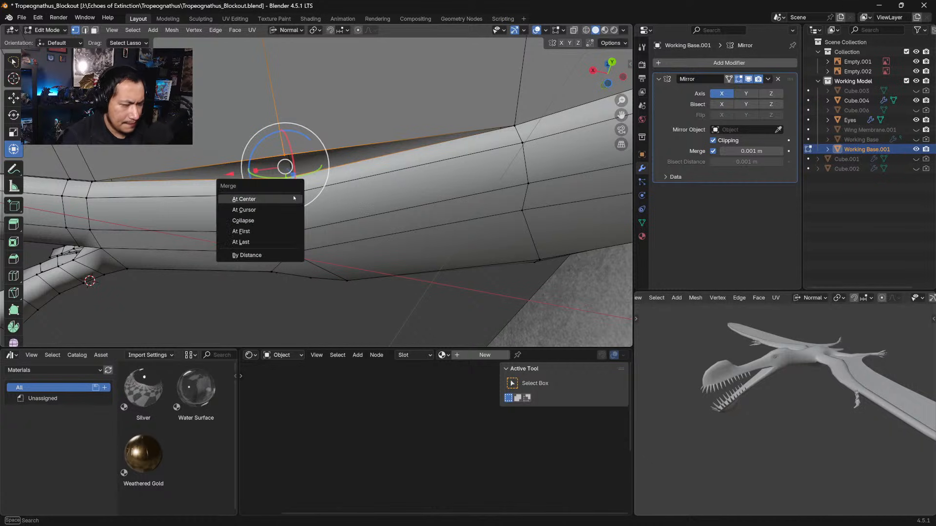
click(287, 198)
mouse_move(286, 197)
middle_down()
mouse_move(331, 165)
mouse_move(328, 205)
mouse_move(298, 210)
mouse_move(398, 151)
mouse_move(524, 113)
middle_up()
key(m)
click(273, 202)
key(m)
click(297, 211)
Turn on X-ray and merge the membrane and finger vertices at the wing finger's joint At Center
shift+middle_drag(361, 168, 451, 159)
mouse_move(360, 195)
shift+middle_down()
mouse_move(446, 181)
mouse_move(426, 226)
mouse_move(510, 197)
shift+middle_up()
middle_drag(258, 203, 271, 242)
shift+middle_drag(283, 243, 373, 261)
click(574, 30)
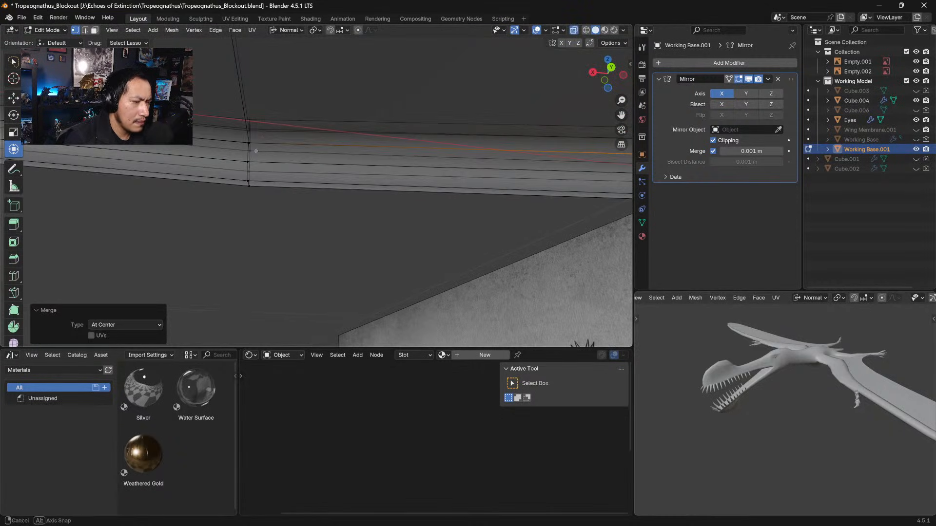
middle_drag(255, 151, 334, 107)
click(337, 103)
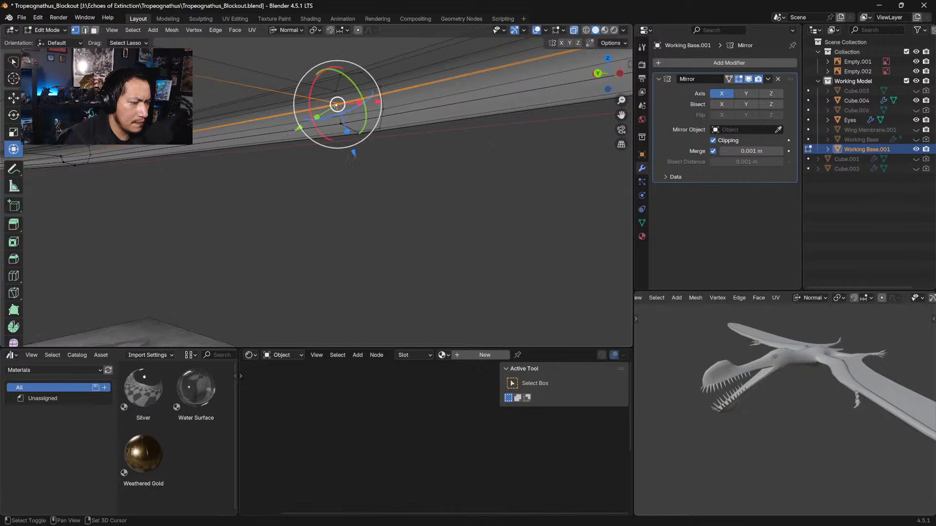
key(m)
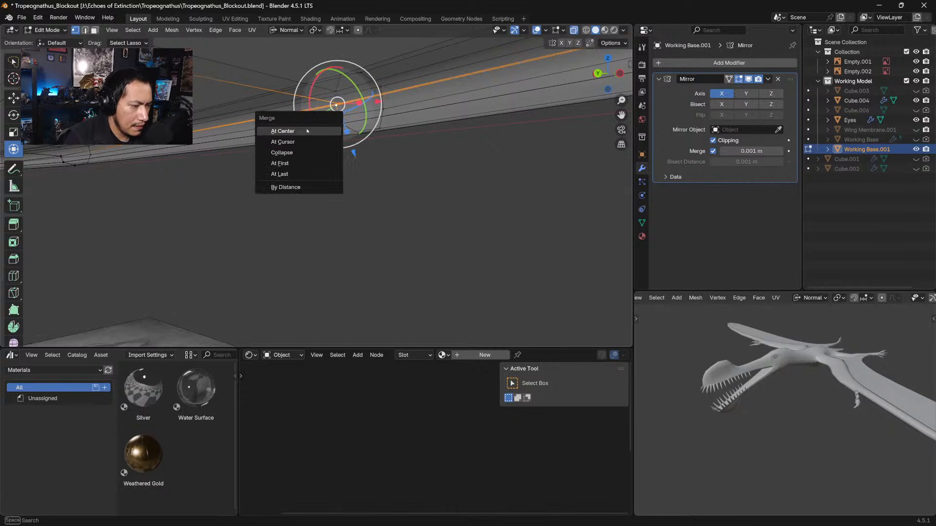
click(309, 132)
Turn off X-ray and move the underside membrane-edge vertex at the next wing-finger joint slightly in line with the finger's edge
middle_drag(312, 134, 325, 146)
mouse_move(326, 135)
shift+middle_down()
mouse_move(360, 148)
mouse_move(486, 88)
shift+middle_up()
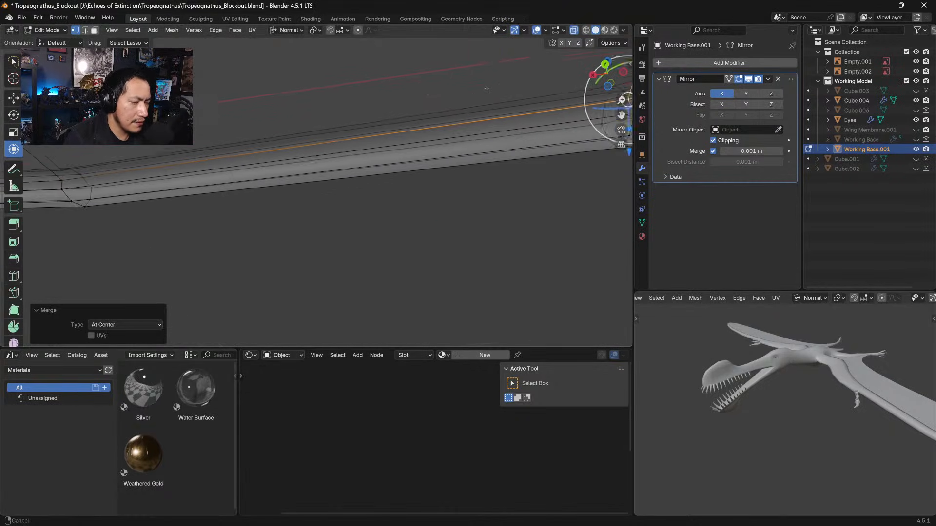
mouse_move(318, 155)
shift+middle_down()
mouse_move(454, 132)
mouse_move(523, 146)
shift+middle_up()
middle_drag(356, 172, 308, 206)
click(574, 31)
middle_drag(330, 171, 298, 205)
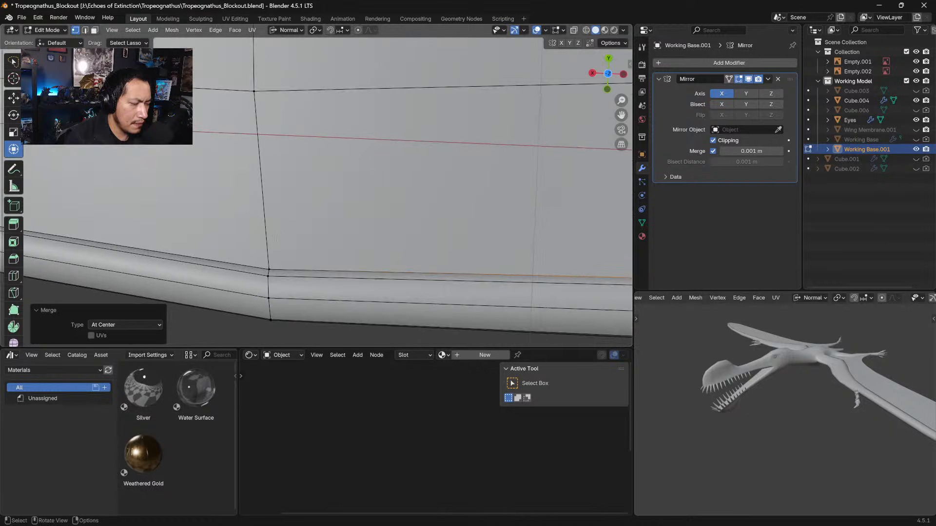
click(269, 269)
key(g)
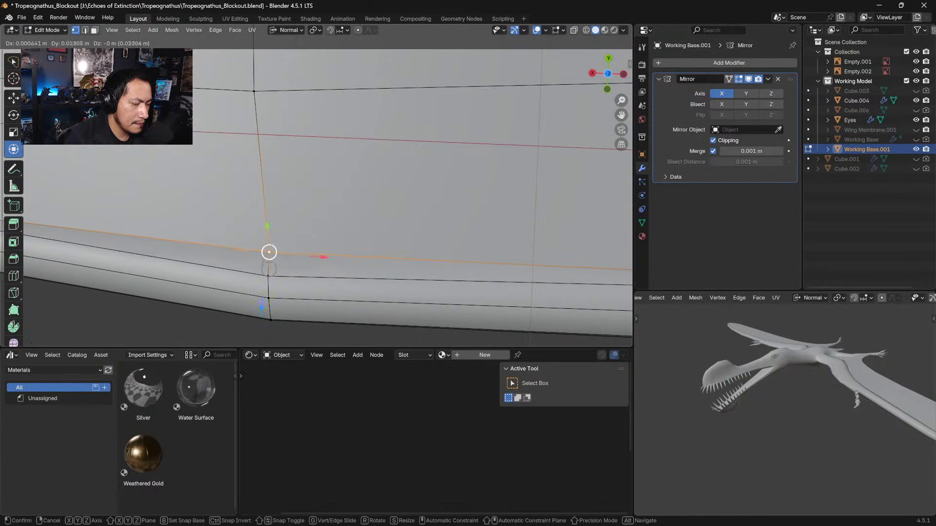
click(271, 260)
shift+middle_drag(271, 260, 362, 196)
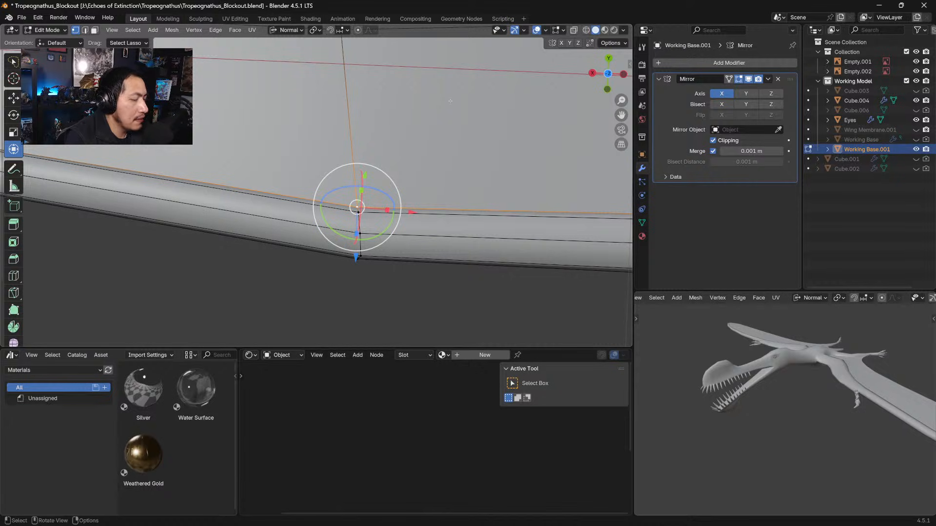
In top view, move the upper membrane-edge vertex at the wing-finger joint about -0.007 m in X and 0.002 m in Y
middle_drag(450, 100, 384, 192)
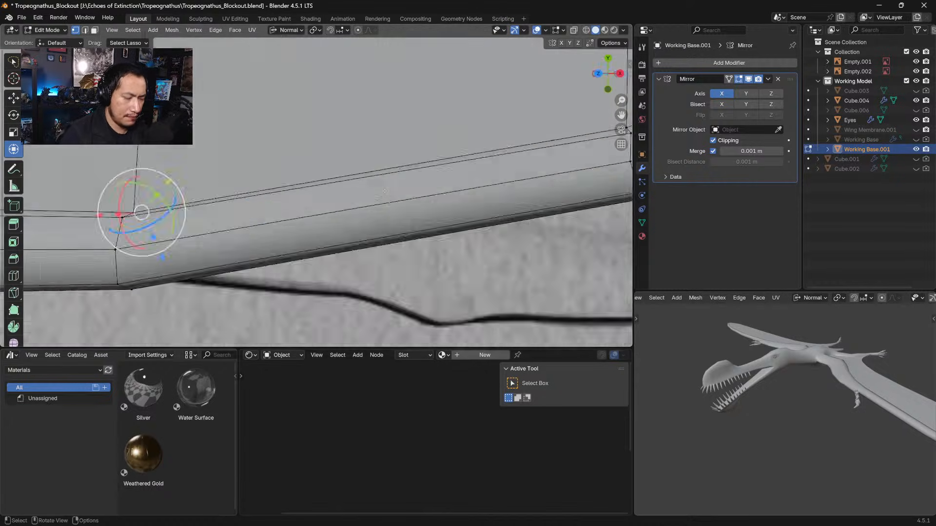
key(KP_7)
click(266, 215)
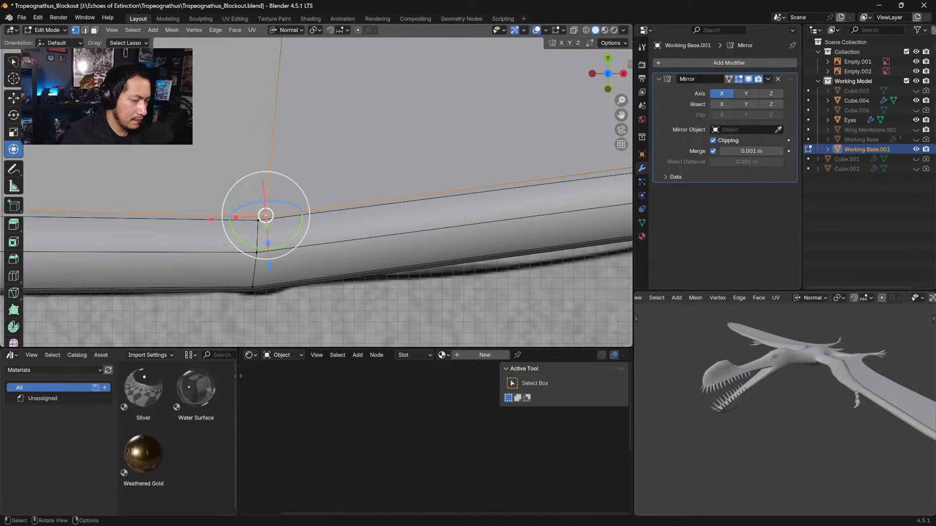
drag(262, 208, 255, 206)
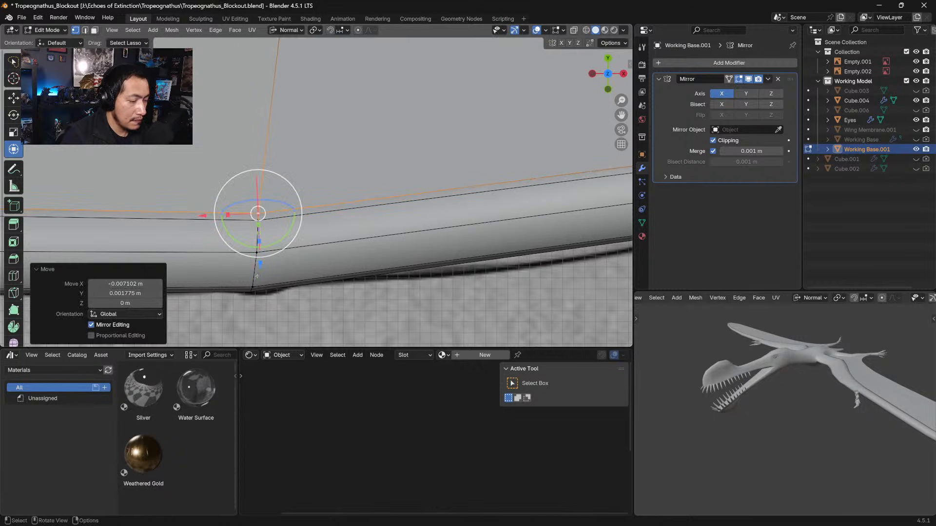
Move the membrane-edge vertex at the next finger joint toward the wing tip about 0.006 m in X and 0.002 m in Y
mouse_move(265, 250)
ctrl+middle_down()
mouse_move(267, 241)
mouse_move(282, 312)
ctrl+middle_up()
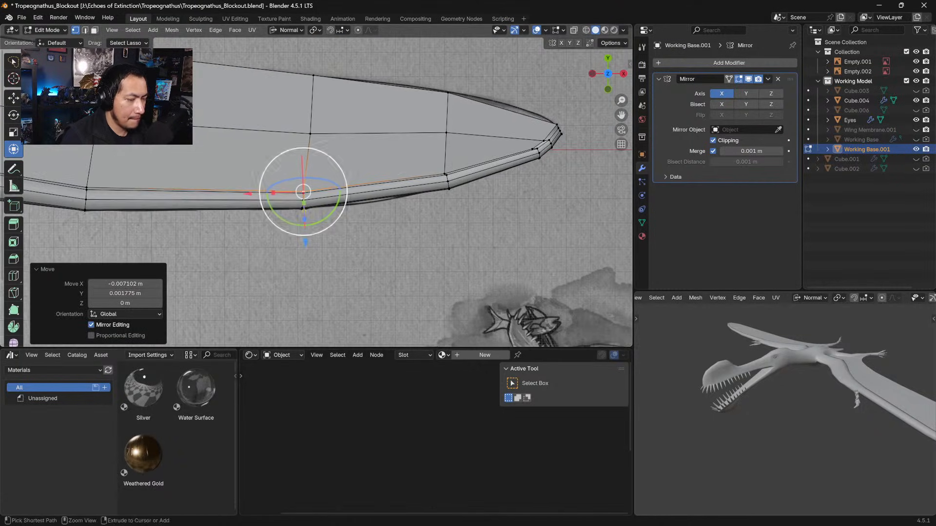
shift+middle_drag(334, 207, 261, 227)
mouse_move(382, 181)
ctrl+middle_down()
mouse_move(385, 208)
mouse_move(397, 195)
mouse_move(407, 208)
mouse_move(434, 164)
ctrl+middle_up()
click(426, 201)
drag(426, 204, 428, 204)
ctrl+middle_drag(439, 152, 330, 205)
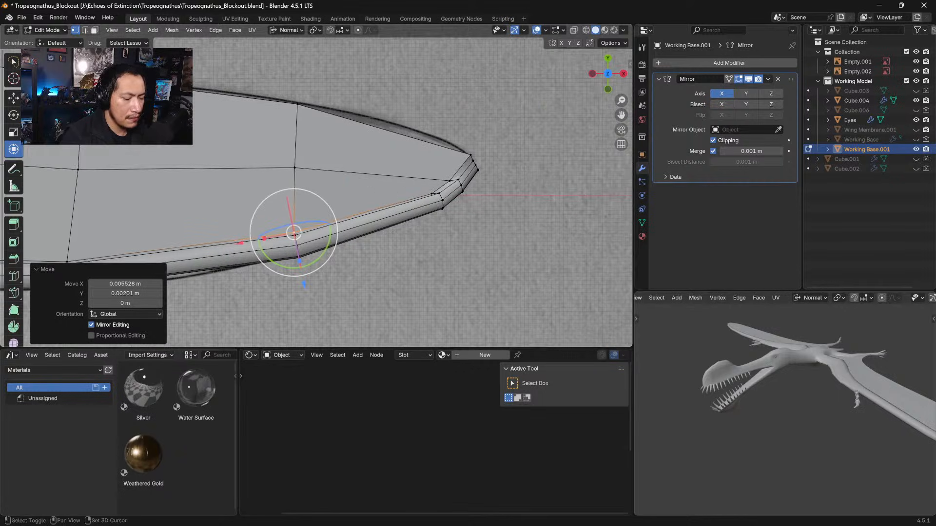
Adjust the membrane vertices beside the finger at the wing tip, moving the middle one about 0.013 m in X and 0.009 m in Y
click(433, 192)
drag(432, 193, 454, 177)
click(450, 181)
shift+middle_drag(454, 177, 394, 289)
key(KP_7)
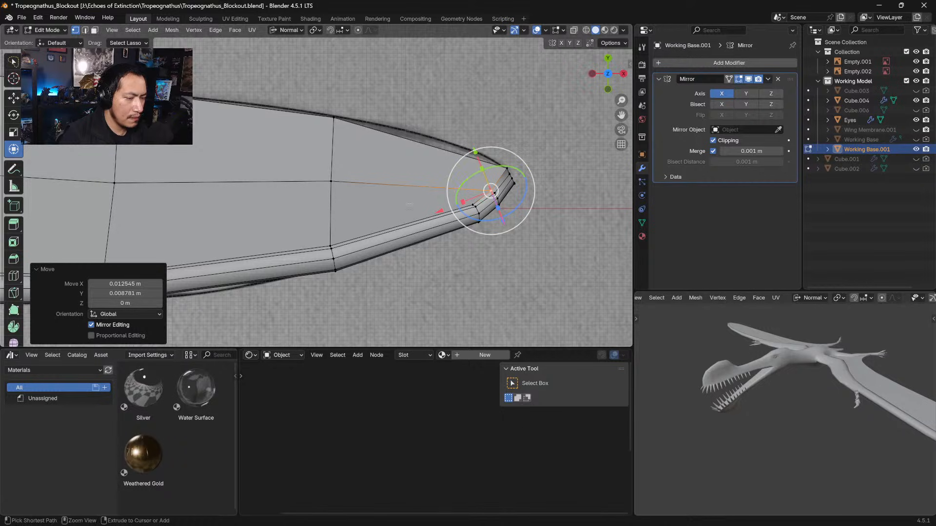
ctrl+middle_drag(415, 164, 440, 153)
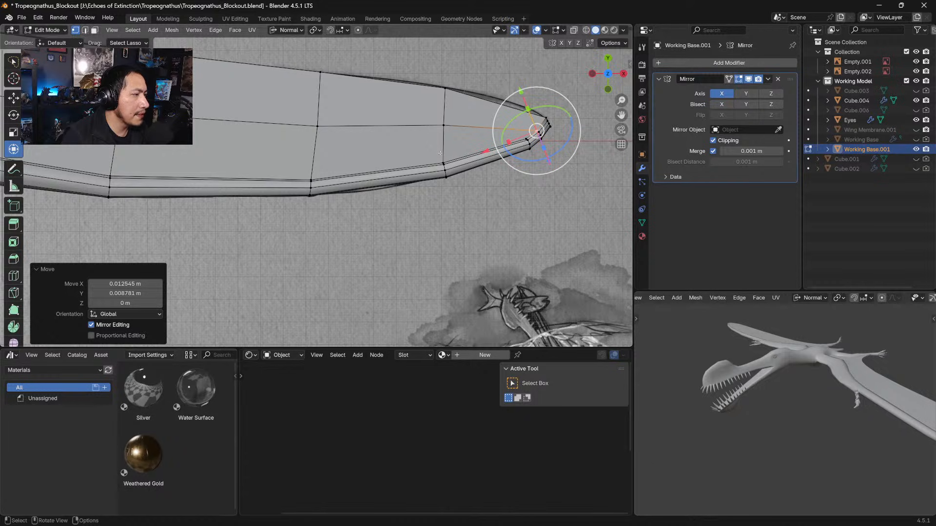
Turn on X-ray and move the outer trailing-edge vertex in line with the wrist about 0.009 m in X and -0.003 m in Y
shift+middle_drag(440, 153, 835, 241)
key(alt+z)
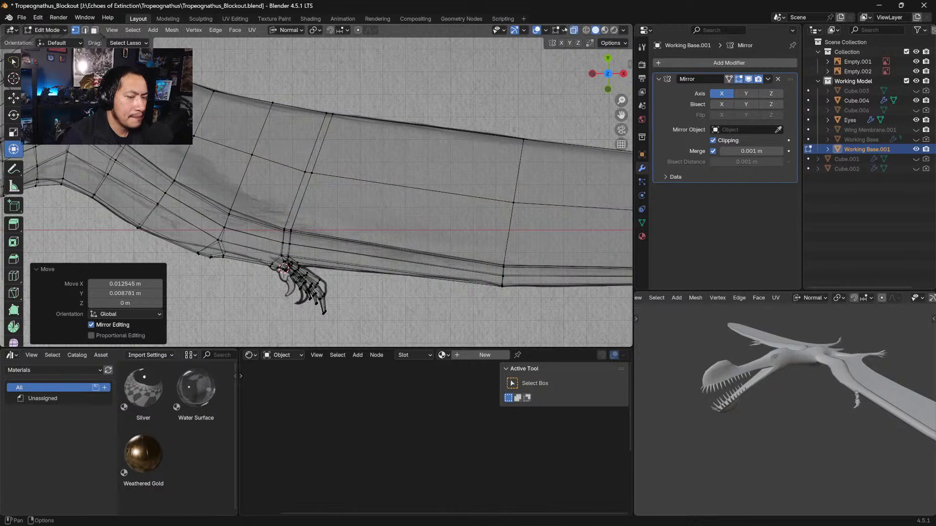
click(332, 114)
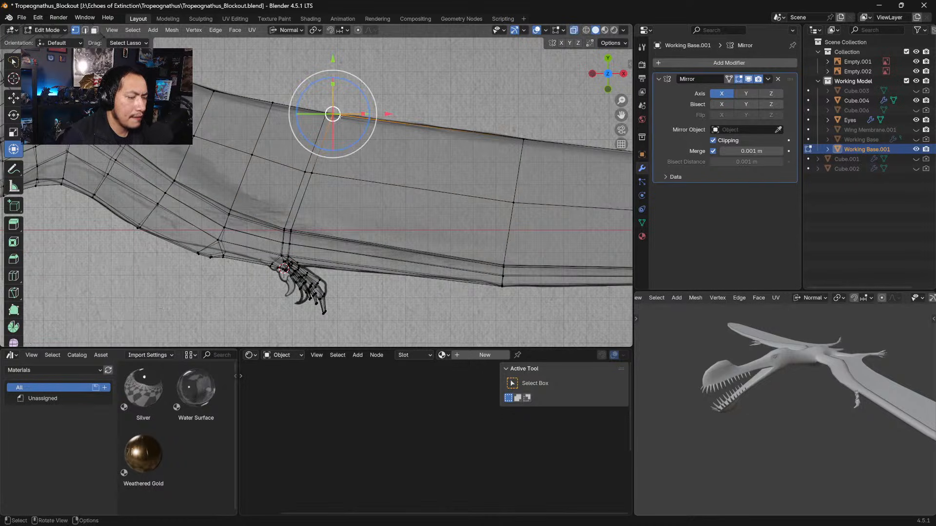
key(g)
click(335, 115)
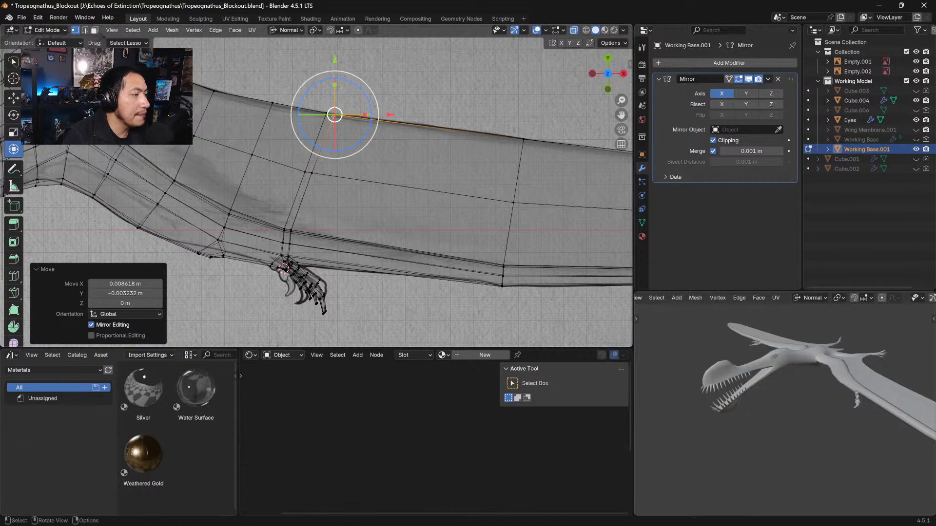
drag(335, 115, 333, 112)
Nudge the two close trailing-edge vertices in line with the wrist to follow the membrane outline in the reference
click(326, 114)
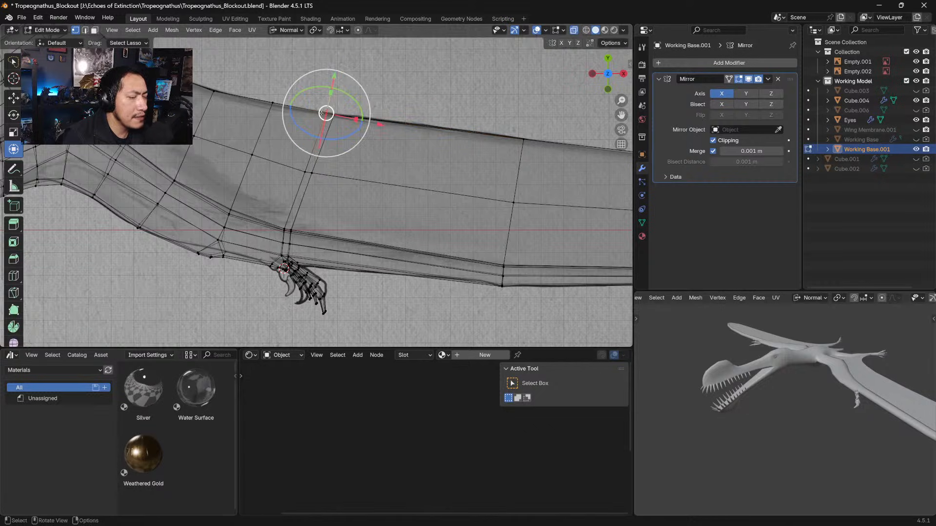
mouse_move(361, 103)
ctrl+middle_down()
mouse_move(361, 168)
mouse_move(360, 104)
ctrl+middle_up()
click(360, 104)
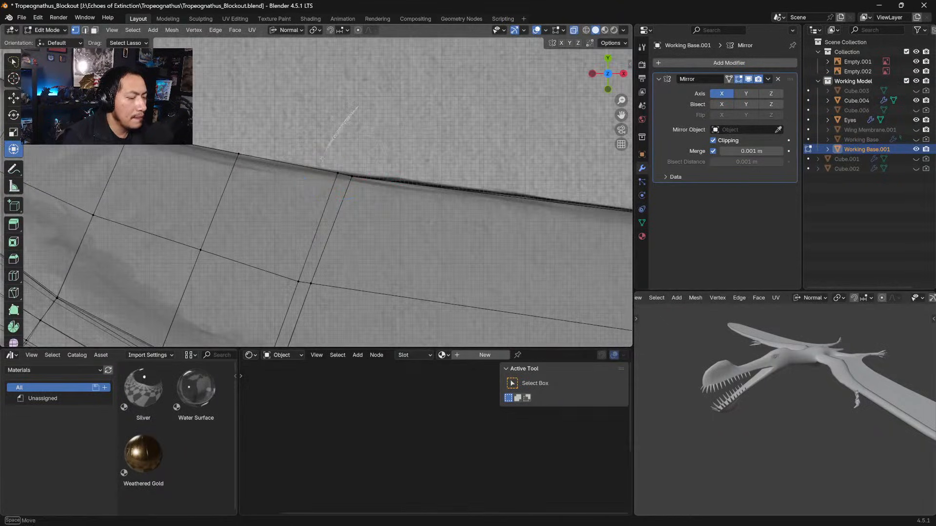
click(338, 171)
drag(337, 172, 350, 174)
click(351, 174)
Move the trailing-edge vertices inward of the wrist onto the reference outline, the last about 0.001 m in X and 0.008 m in Y
ctrl+middle_drag(219, 158, 299, 169)
mouse_move(268, 117)
mouse_down()
mouse_move(263, 157)
mouse_move(270, 146)
mouse_up()
shift+middle_drag(263, 136, 322, 186)
drag(310, 184, 311, 180)
shift+middle_drag(239, 146, 307, 177)
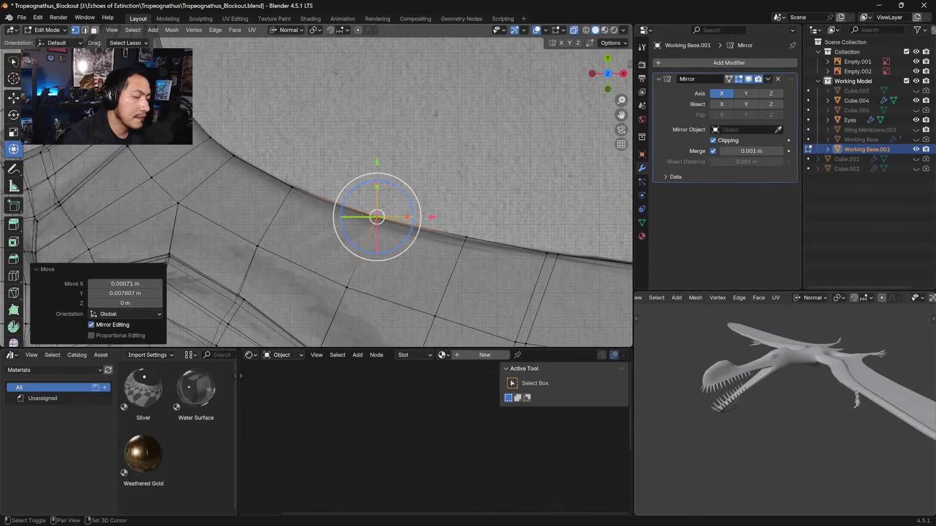
Smooth the trailing-edge curve toward the leg, moving the last vertex about -0.01 m in X and 0.013 m in Y
mouse_move(303, 157)
mouse_down()
mouse_move(283, 191)
mouse_move(302, 184)
mouse_move(291, 185)
mouse_up()
shift+middle_drag(291, 185, 311, 182)
drag(312, 180, 312, 180)
shift+middle_drag(312, 180, 362, 199)
drag(328, 134, 313, 150)
shift+middle_drag(313, 150, 345, 210)
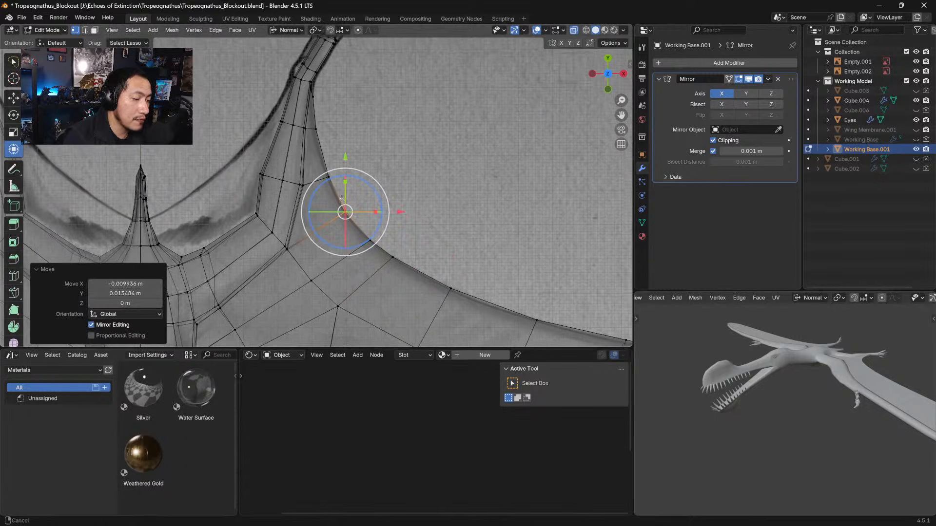
Adjust the membrane-edge vertices beside the leg, moving the upper one about -0.001 m in both X and Y
drag(345, 210, 328, 174)
click(328, 174)
click(314, 125)
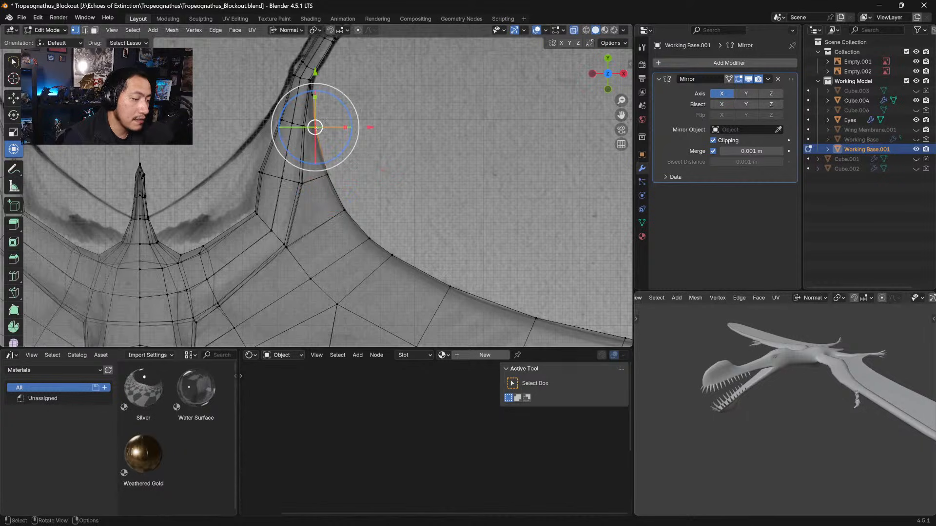
drag(314, 125, 316, 123)
Move the rear corner vertex of the wing tip about 0.001 m in X and -0.004 m in Y
shift+middle_drag(319, 293, 320, 229)
scroll(320, 229, down, 5)
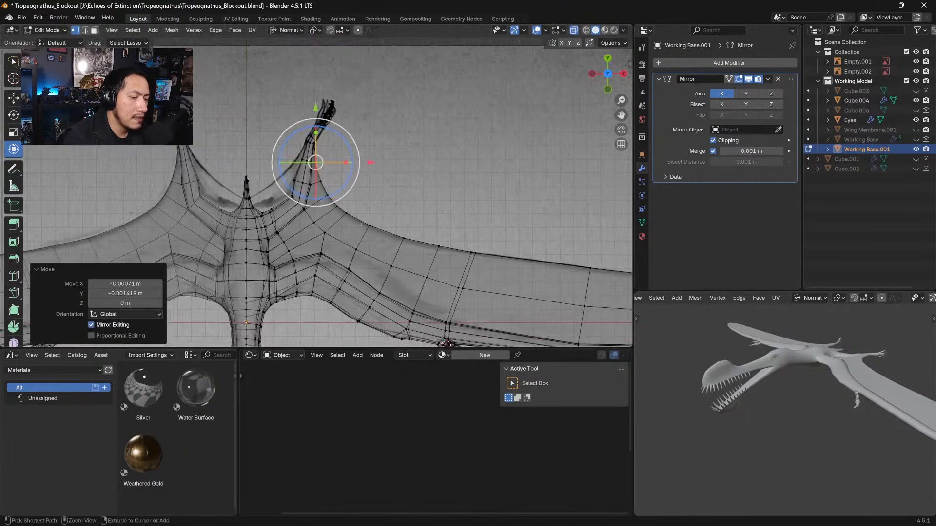
mouse_move(399, 189)
shift+middle_down()
mouse_move(255, 87)
mouse_move(183, 81)
shift+middle_up()
shift+middle_drag(399, 172, 283, 166)
scroll(317, 181, down, 1)
scroll(317, 180, up, 8)
shift+middle_drag(552, 164, 450, 185)
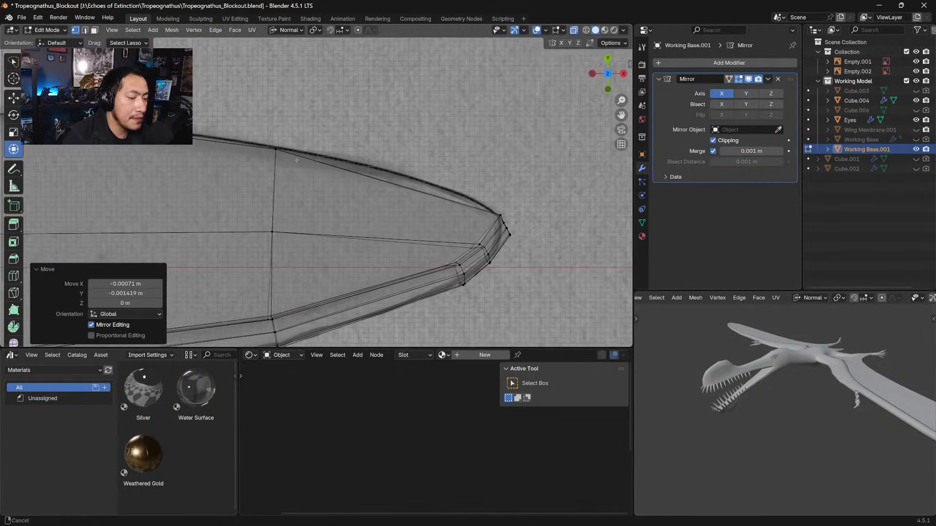
click(497, 215)
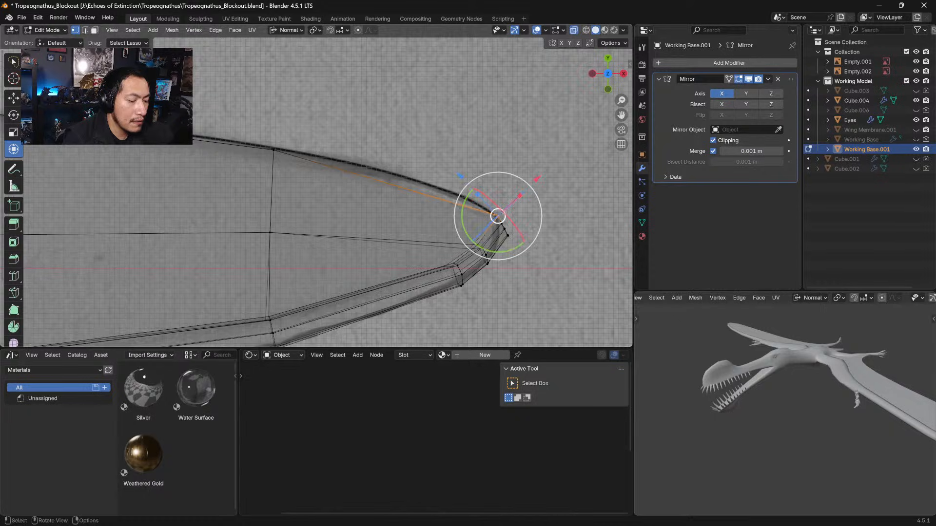
drag(498, 215, 497, 215)
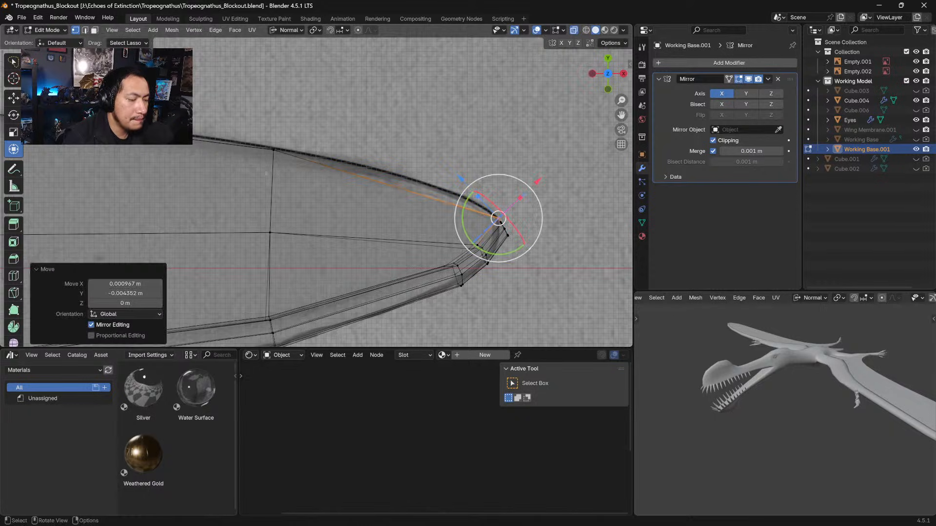
Move the trailing-edge vertex nearest the wing tip about 0.001 m in X and 0.005 m in Y, and nudge the inner membrane vertex beside it
click(274, 149)
drag(274, 148, 273, 147)
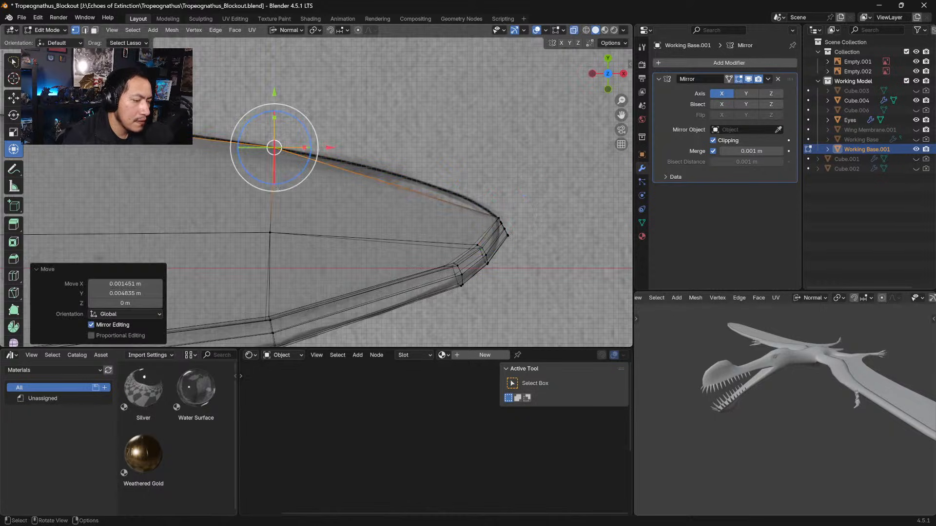
click(270, 232)
drag(270, 233, 271, 229)
shift+middle_drag(270, 310, 279, 237)
click(277, 245)
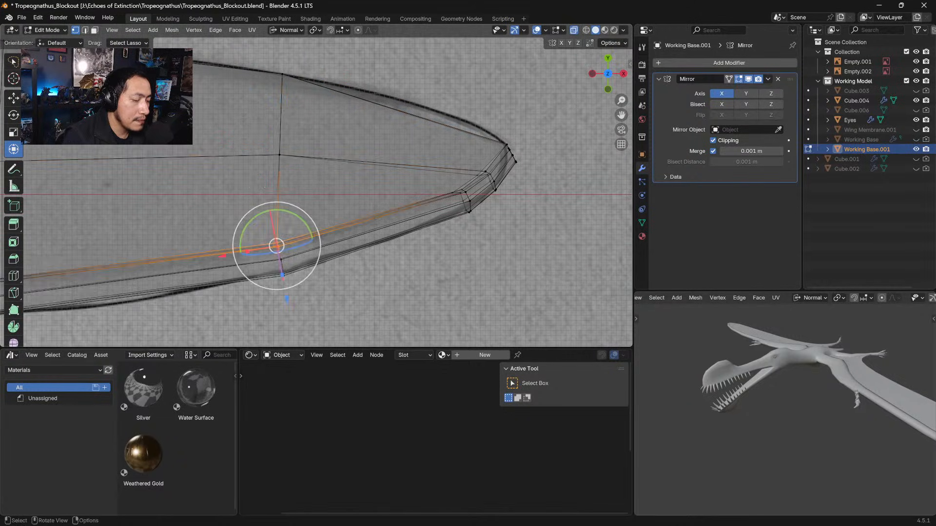
drag(277, 244, 273, 244)
click(274, 244)
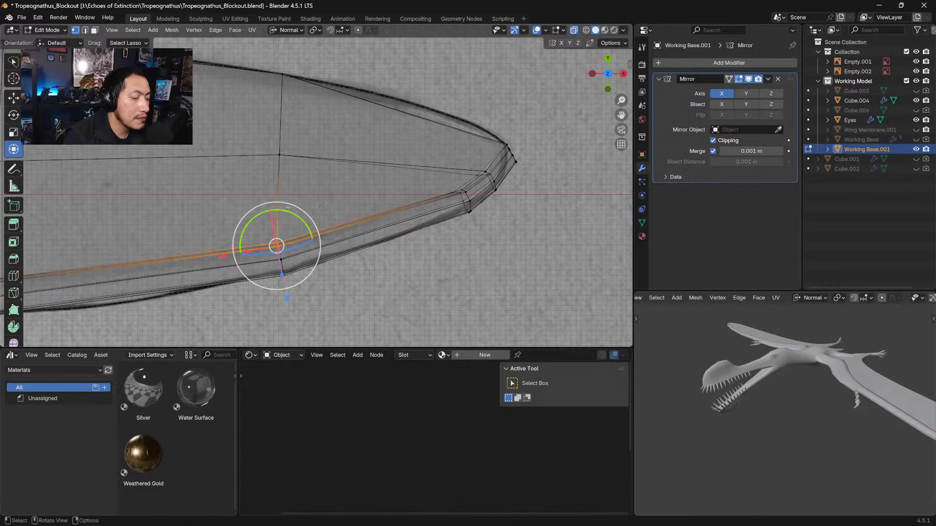
Reposition the trailing-edge vertices along the outer wing to follow the membrane outline in the reference
click(346, 116)
shift+middle_drag(346, 115, 497, 112)
ctrl+middle_drag(224, 160, 322, 198)
mouse_move(321, 197)
mouse_down()
mouse_move(300, 146)
mouse_move(312, 205)
mouse_move(273, 179)
mouse_move(280, 180)
mouse_up()
shift+middle_drag(280, 180, 328, 221)
drag(318, 161, 324, 170)
On the first edge loop beyond the wrist, move the trailing-edge vertex about (-0.017, 0.007) m and the middle membrane vertex about (-0.007, -0.009) m in XY
ctrl+middle_drag(324, 170, 288, 167)
drag(292, 171, 277, 184)
shift+middle_drag(278, 180, 340, 202)
drag(325, 164, 322, 166)
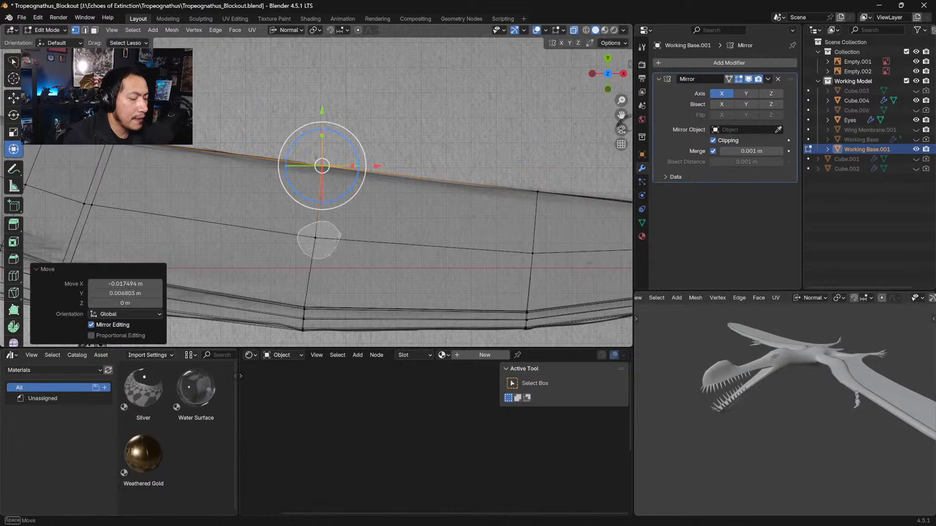
click(314, 237)
drag(315, 237, 309, 237)
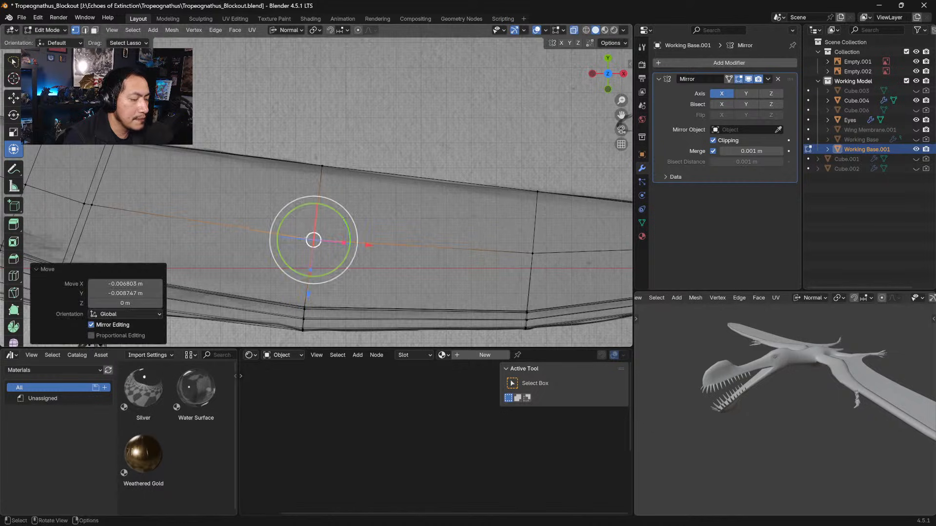
Try to move the trailing-edge vertex in line with the wrist, and undo the move
shift+middle_drag(215, 171, 354, 183)
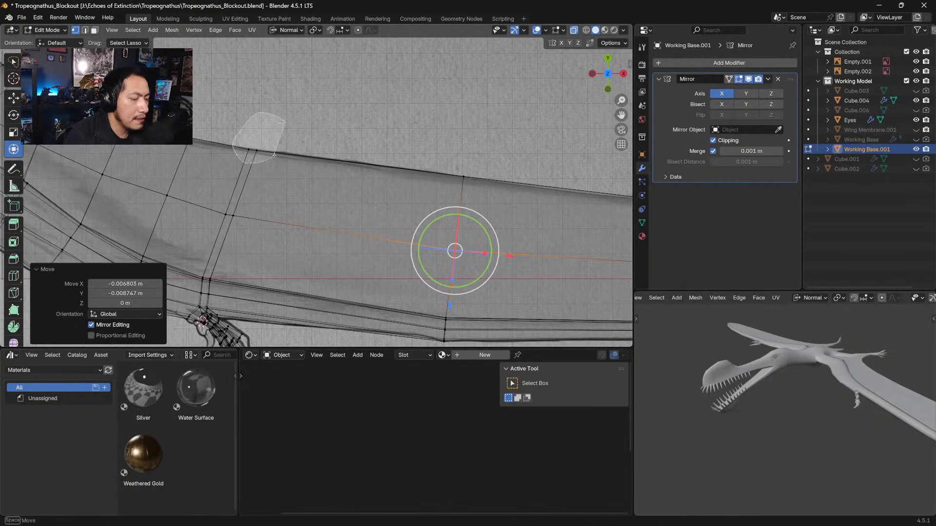
click(251, 150)
drag(251, 151, 259, 146)
key(ctrl+z)
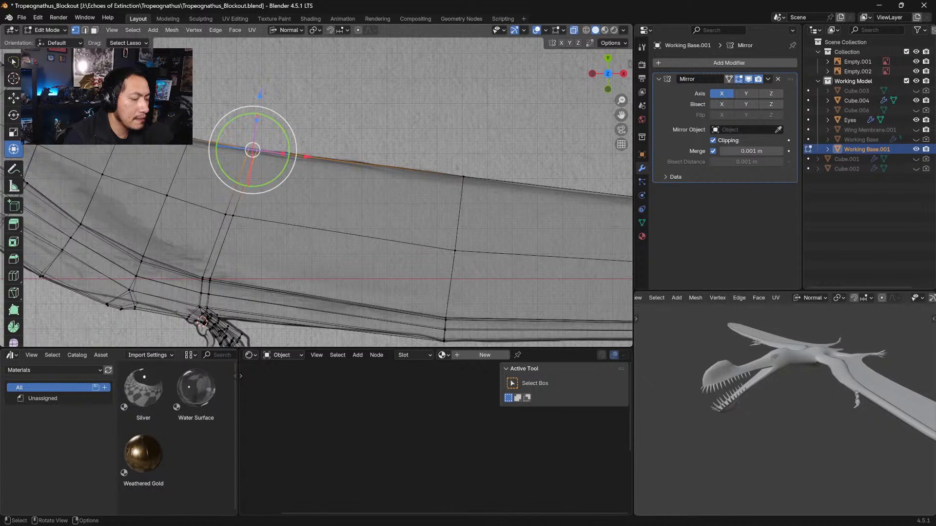
click(310, 122)
mouse_move(310, 124)
mouse_down()
mouse_move(265, 124)
mouse_move(273, 172)
mouse_move(292, 161)
mouse_up()
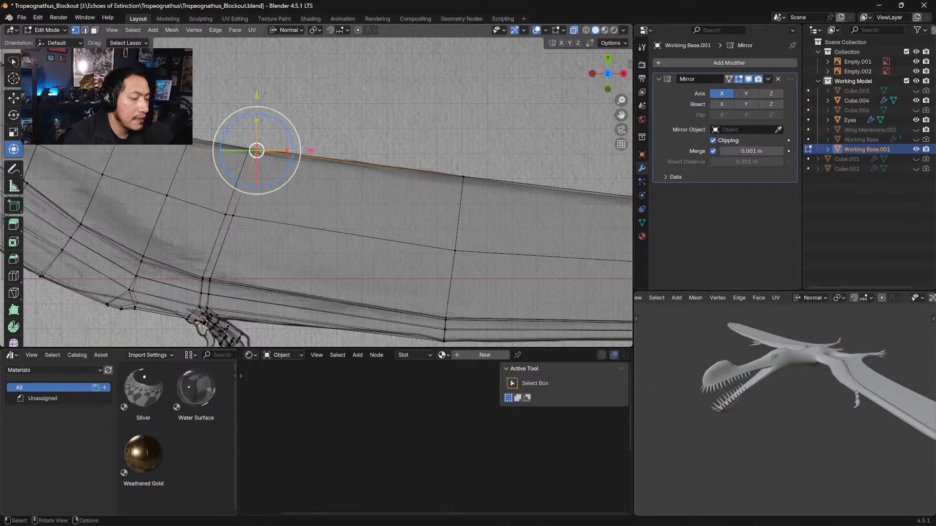
Move the front-edge forearm vertex just before the wrist about -0.01 m in X and 0.002 m in Y
shift+middle_drag(303, 238, 391, 200)
scroll(391, 199, up, 1)
scroll(351, 244, down, 2)
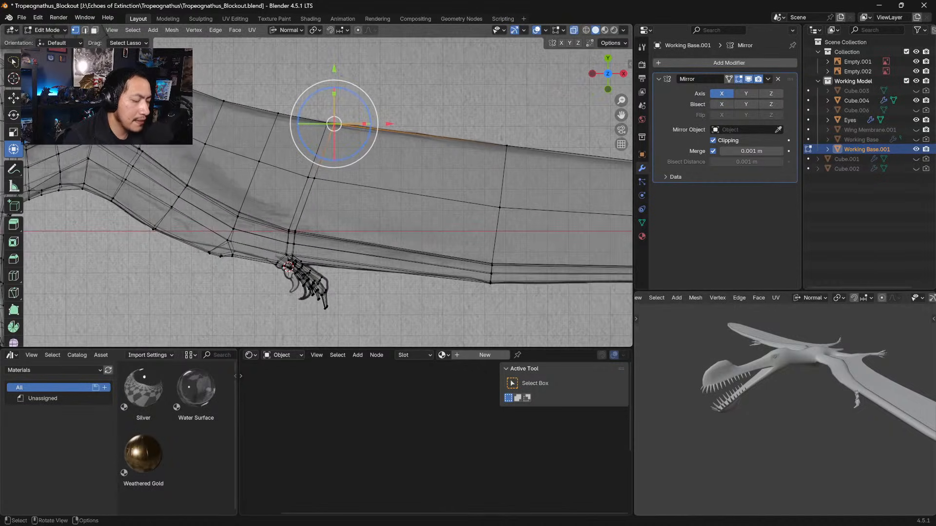
shift+middle_drag(321, 283, 380, 252)
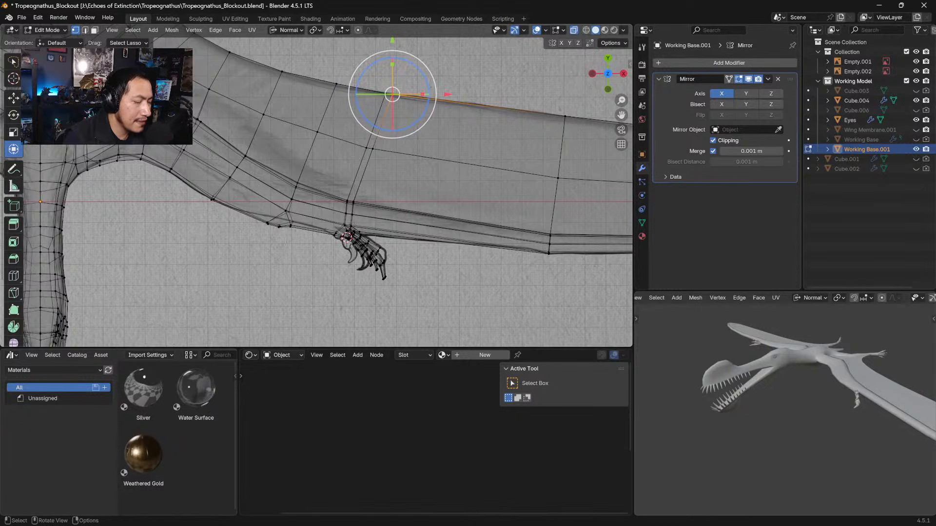
click(279, 226)
mouse_move(278, 225)
mouse_down()
mouse_move(269, 239)
mouse_move(263, 218)
mouse_up()
click(248, 243)
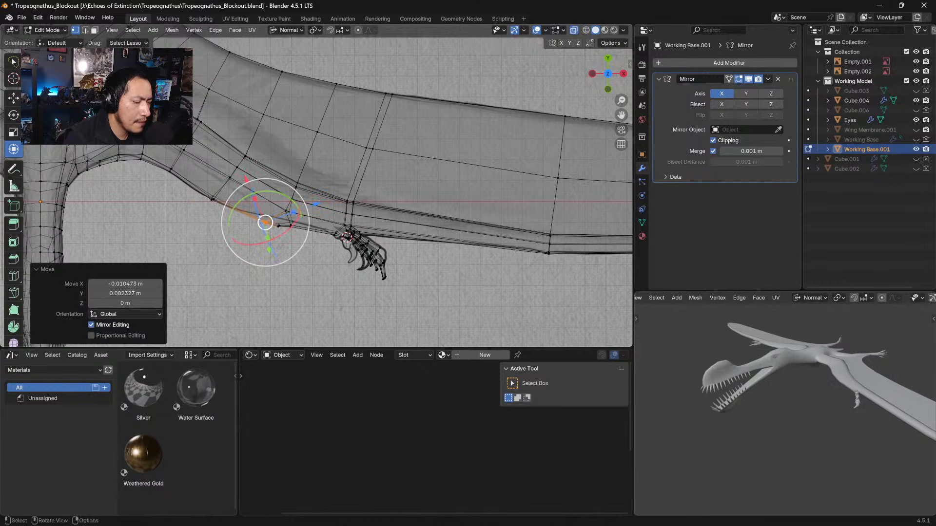
shift+middle_drag(225, 262, 272, 282)
click(271, 282)
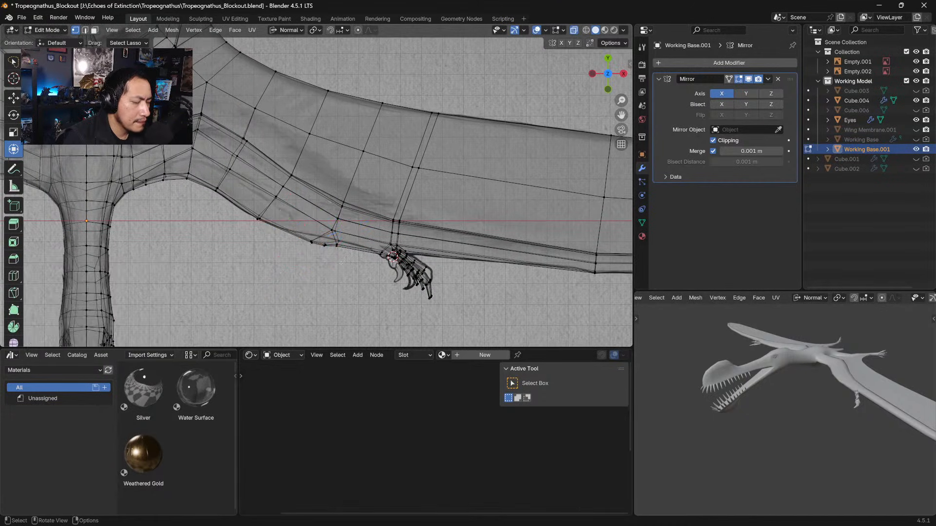
shift+middle_drag(341, 262, 411, 274)
mouse_move(229, 208)
mouse_down()
mouse_move(239, 213)
mouse_move(232, 209)
mouse_up()
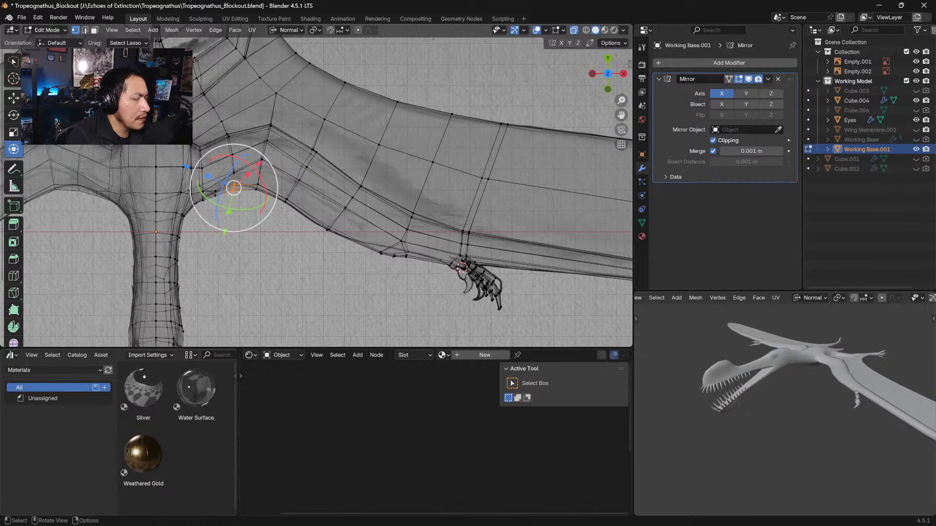
Nudge two trailing-edge vertices between the leg and wrist onto the membrane outline, the outer one about -0.001 m in Y
shift+middle_drag(372, 104, 336, 163)
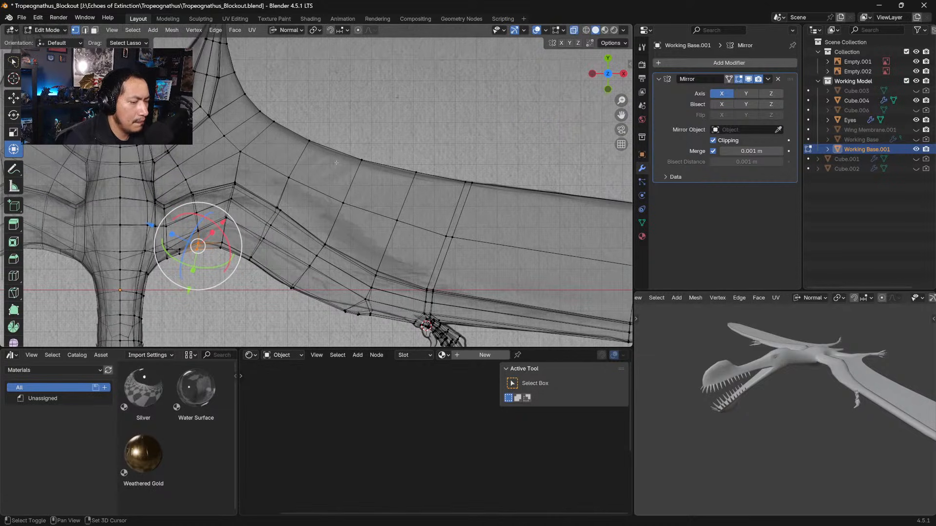
click(310, 142)
drag(311, 142, 309, 142)
click(373, 154)
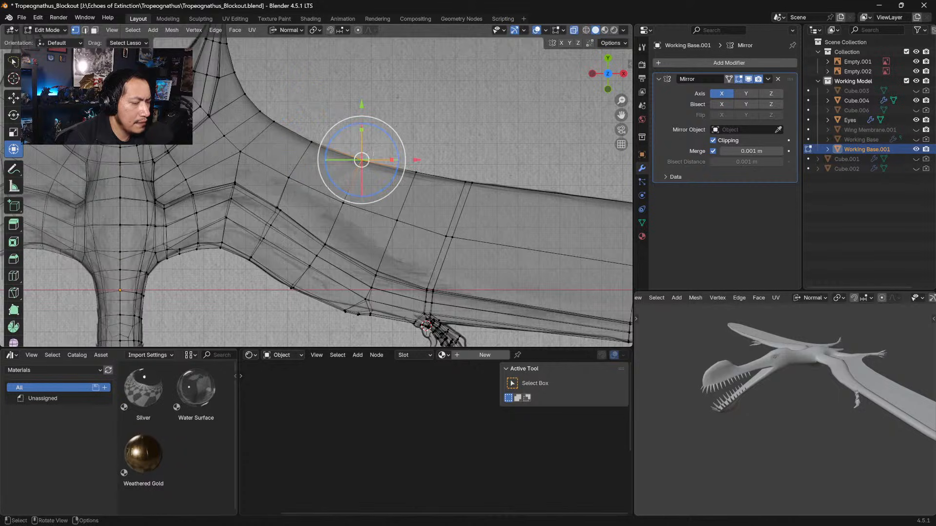
drag(374, 154, 360, 160)
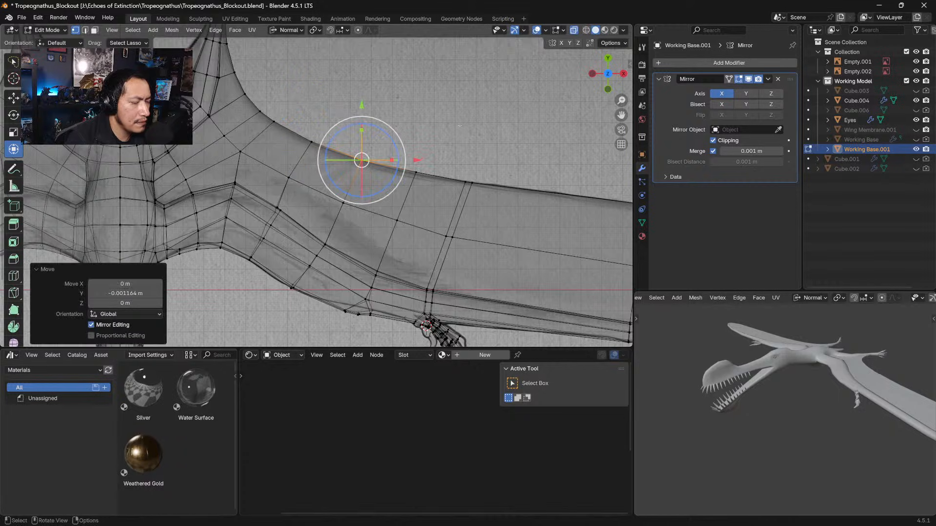
Move the trailing-edge vertex before the wrist line about (-0.006, -0.005) m in XY and the one at the wrist line about -0.005 m in Y
click(415, 169)
drag(414, 169, 415, 174)
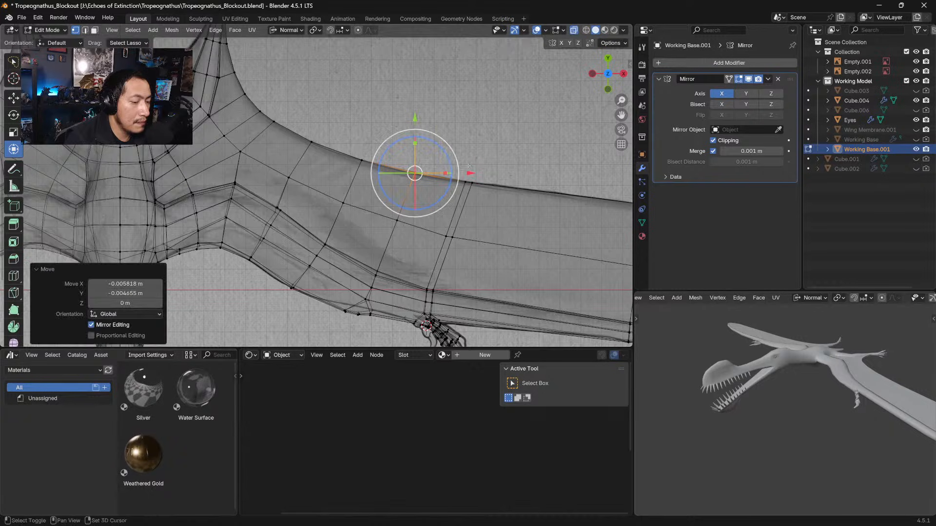
shift+middle_drag(468, 166, 342, 138)
click(384, 133)
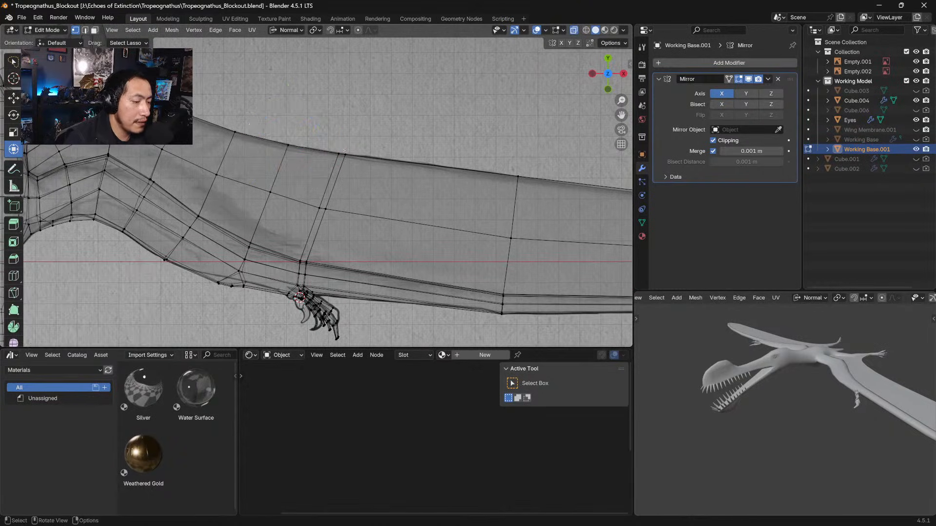
mouse_move(344, 152)
mouse_down()
mouse_move(347, 168)
mouse_move(345, 154)
mouse_up()
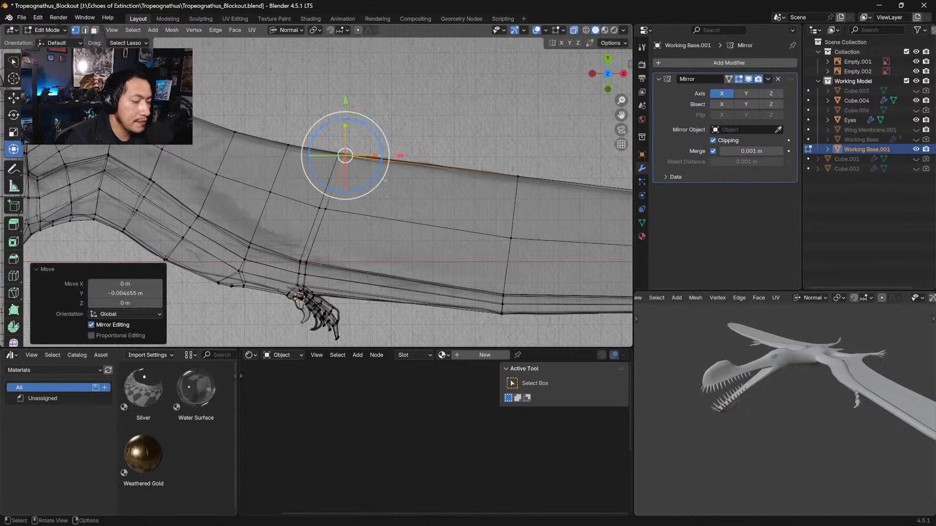
Move the first trailing-edge vertex past the wrist about (-0.001, -0.002) m in XY and the next outward one about (0.005, 0.001) m
shift+middle_drag(386, 181, 328, 162)
click(460, 156)
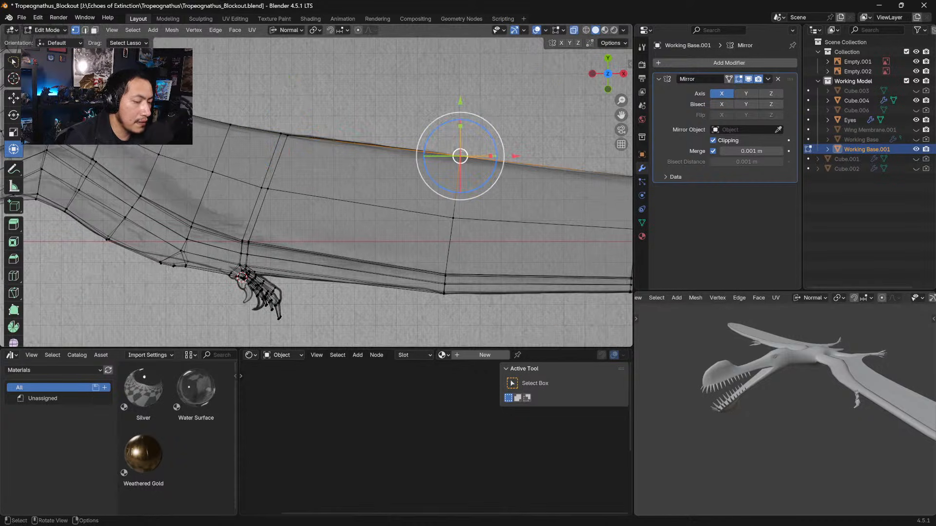
drag(460, 156, 458, 155)
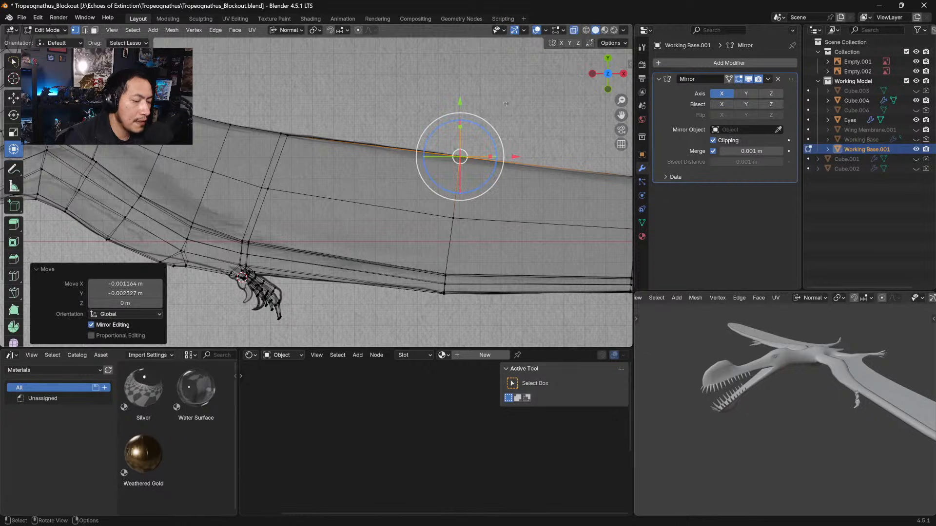
shift+middle_drag(506, 103, 415, 186)
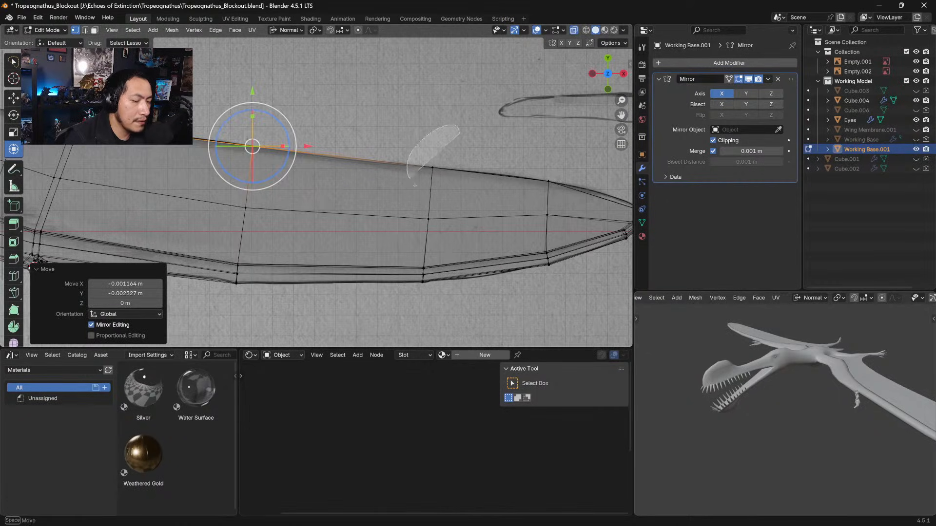
click(432, 167)
drag(433, 167, 433, 166)
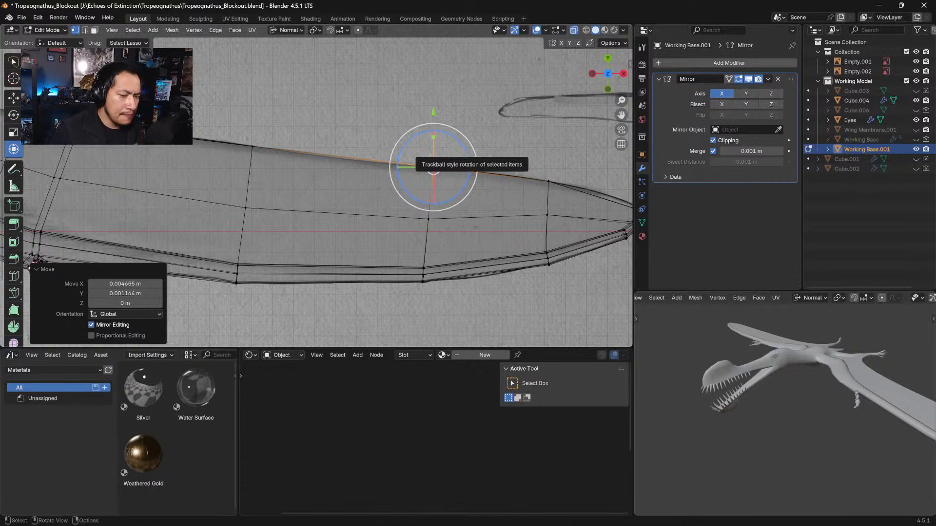
Add a single edge loop with a slide factor of about 0.059 between the wingtip and the last crosswise wing loop
shift+middle_drag(545, 160, 399, 177)
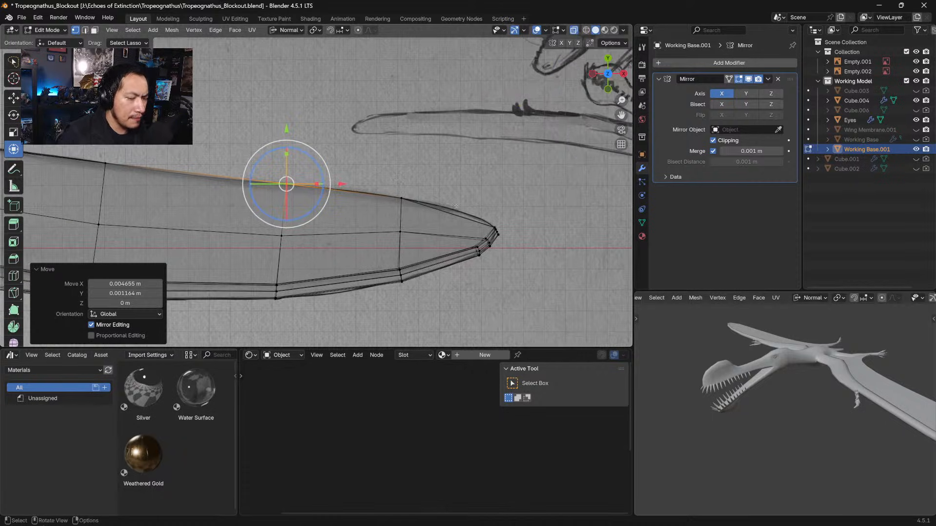
click(447, 219)
click(499, 225)
scroll(480, 227, down, 1)
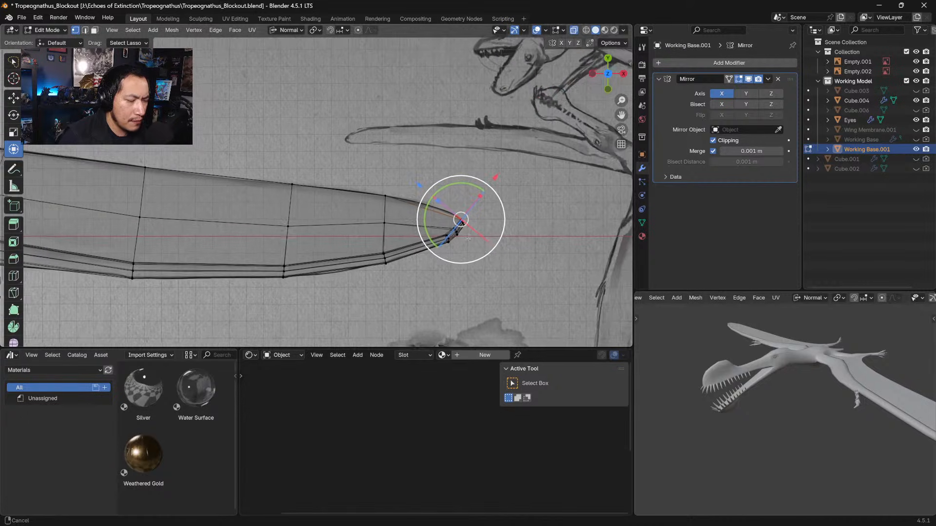
scroll(479, 222, up, 2)
shift+middle_drag(478, 220, 432, 202)
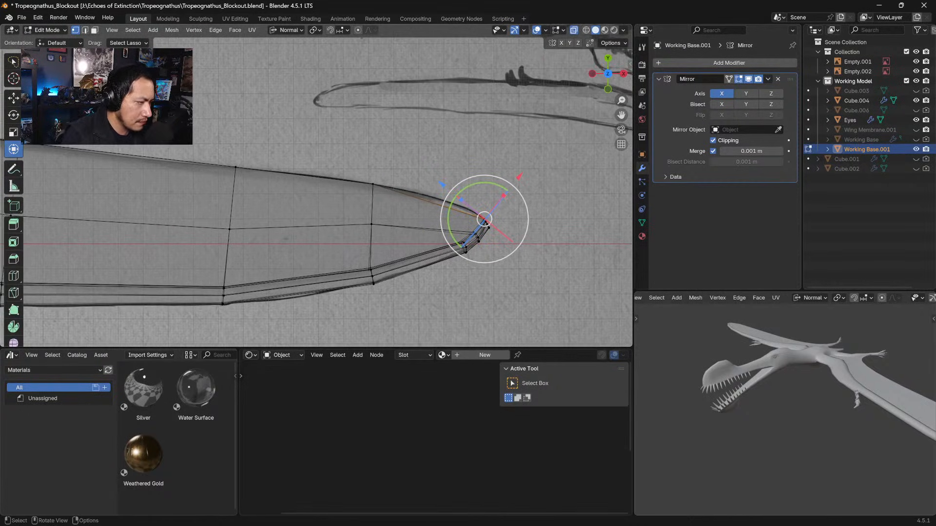
key(2)
click(417, 234)
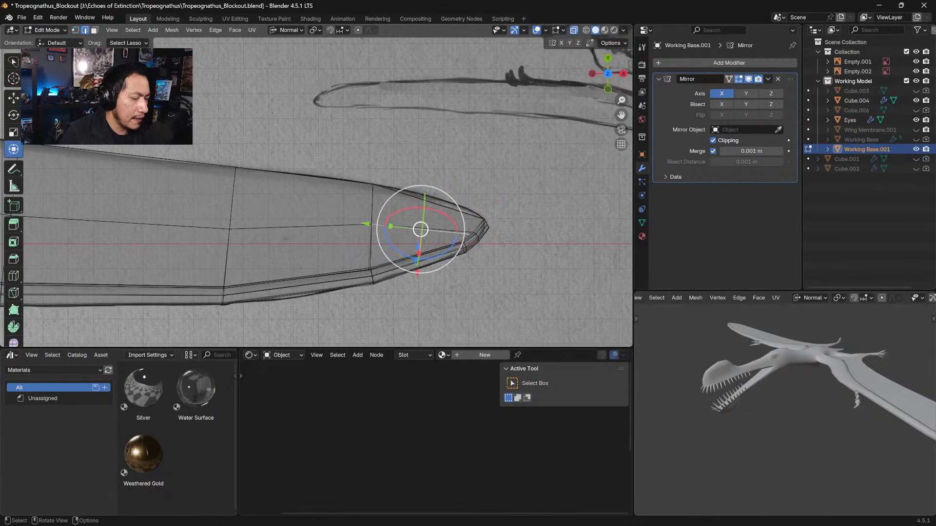
key(ctrl+r)
click(418, 234)
click(419, 234)
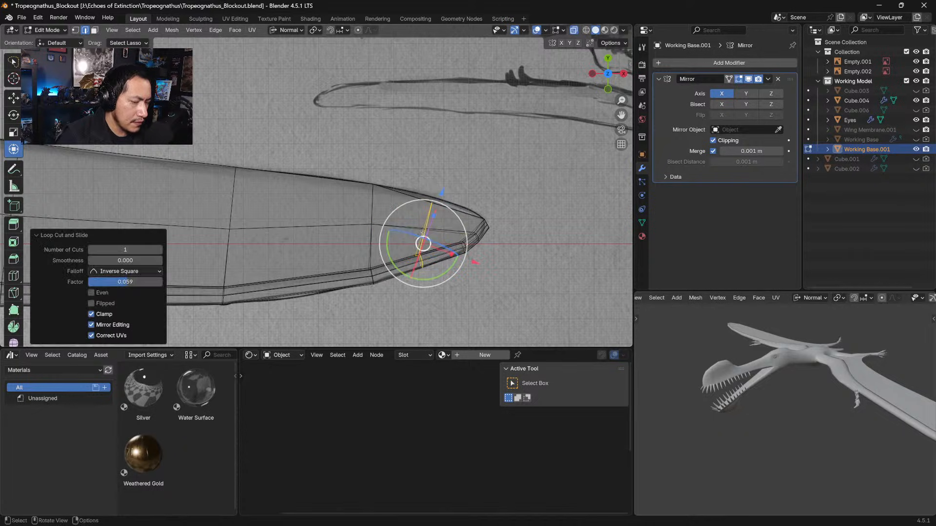
Move the wingtip loop's trailing-edge vertex onto the reference outline and its front-edge vertices about (0.002, -0.009) m in XY
click(76, 31)
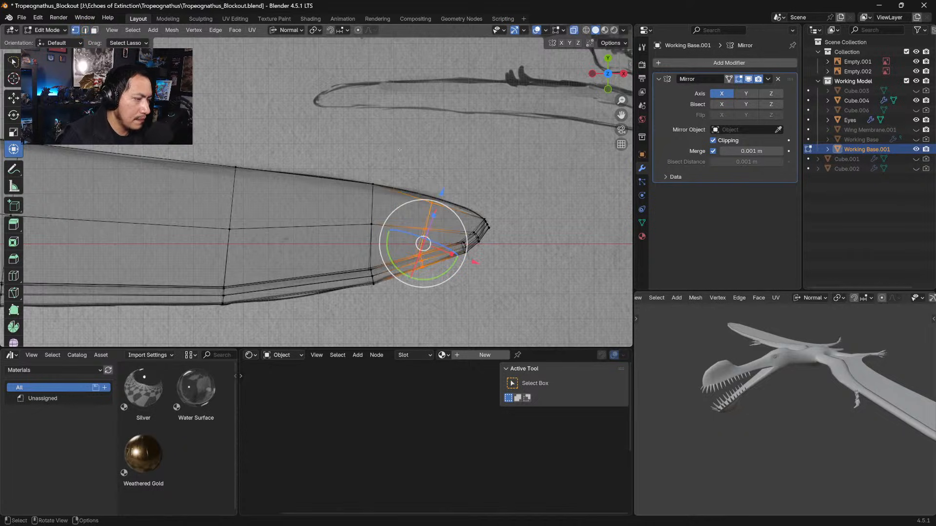
click(412, 152)
mouse_move(416, 189)
mouse_down()
mouse_move(455, 206)
mouse_move(433, 209)
mouse_move(436, 196)
mouse_up()
mouse_move(423, 247)
mouse_down()
mouse_move(439, 285)
mouse_move(405, 258)
mouse_move(420, 252)
mouse_move(421, 263)
mouse_up()
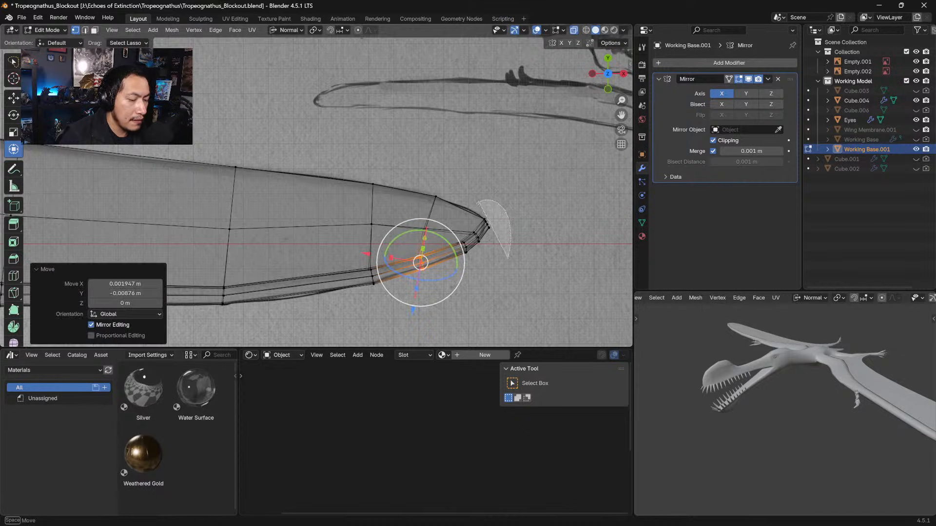
Move the trailing vertices at the very wingtip about (-0.015, 0.013) m in XY and scale them down
click(487, 225)
key(g)
click(488, 221)
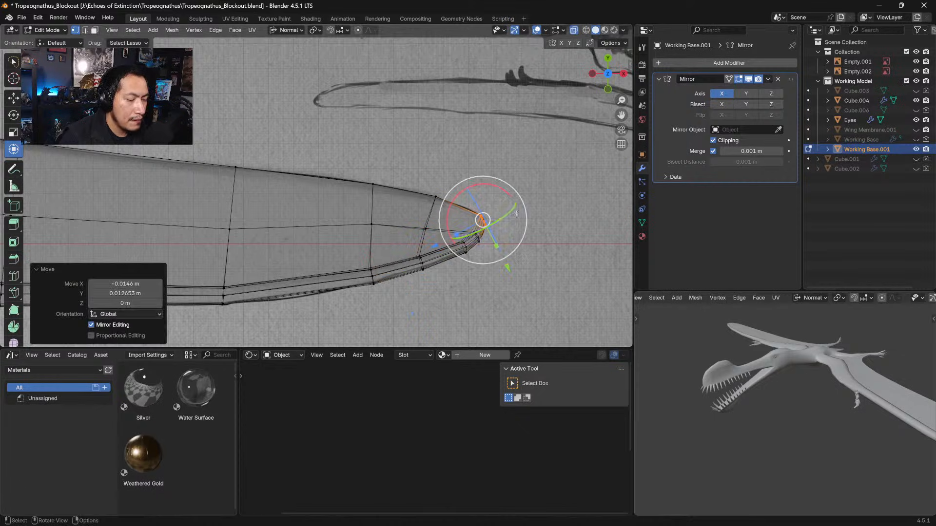
key(s)
click(502, 216)
click(472, 292)
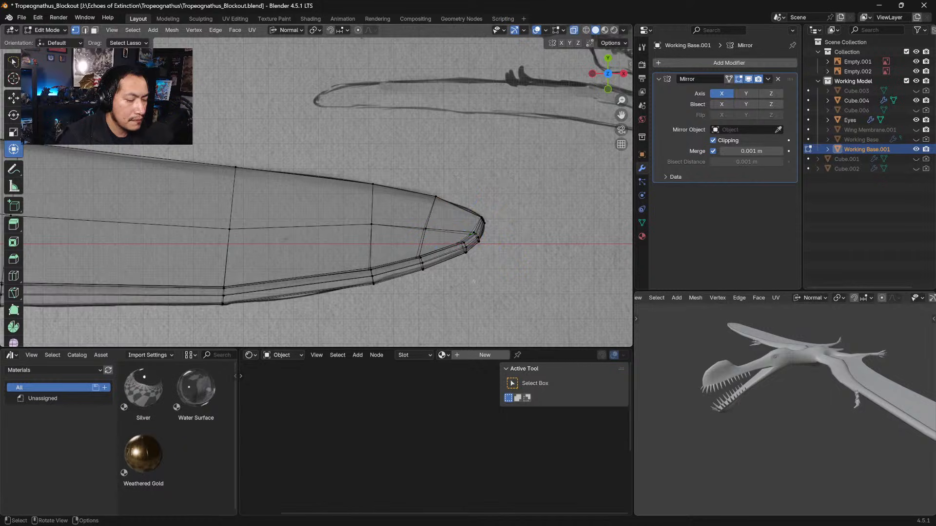
Move the front-edge vertices just before the wingtip inward along the reference outline
mouse_move(470, 294)
mouse_down()
mouse_move(476, 257)
mouse_move(454, 241)
mouse_move(459, 247)
mouse_up()
key(g)
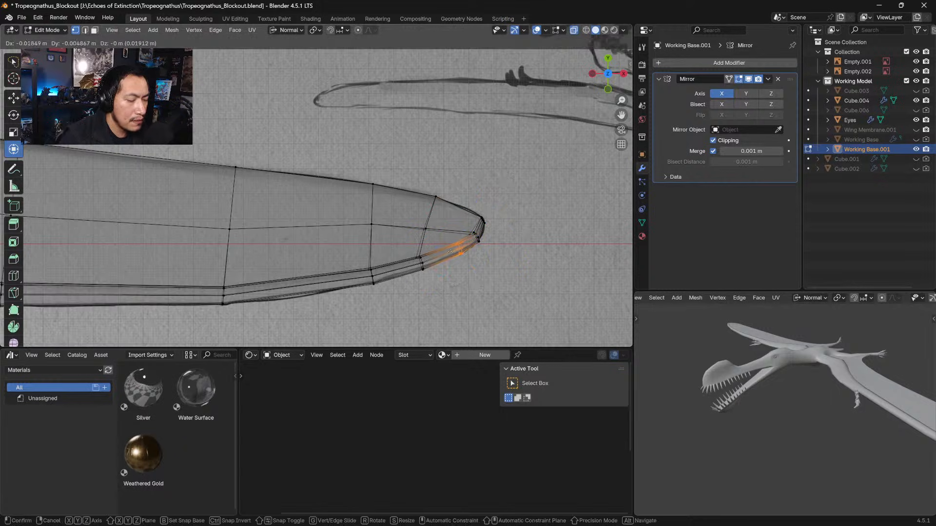
click(449, 254)
click(514, 255)
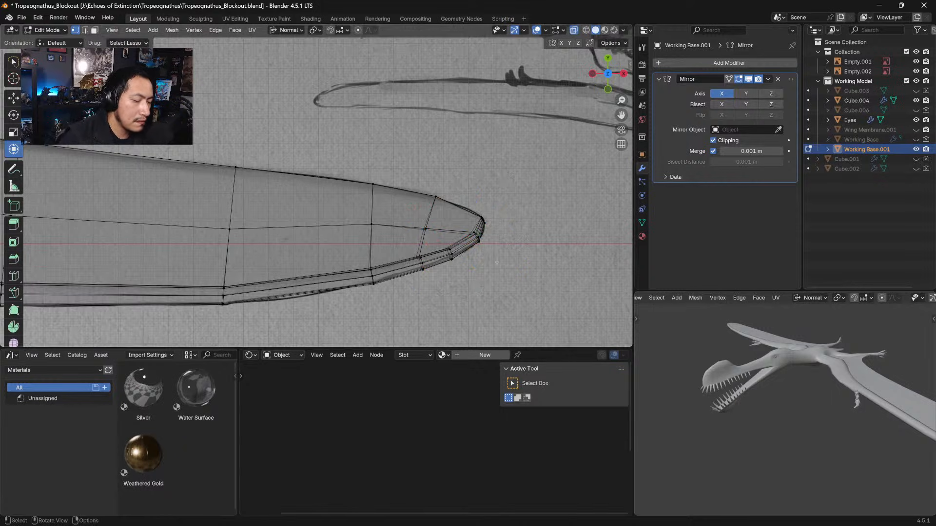
Scale down the front vertex cluster at the wingtip and the trailing vertex cluster beside it
mouse_move(497, 263)
mouse_down()
mouse_move(466, 226)
mouse_move(487, 239)
mouse_up()
key(s)
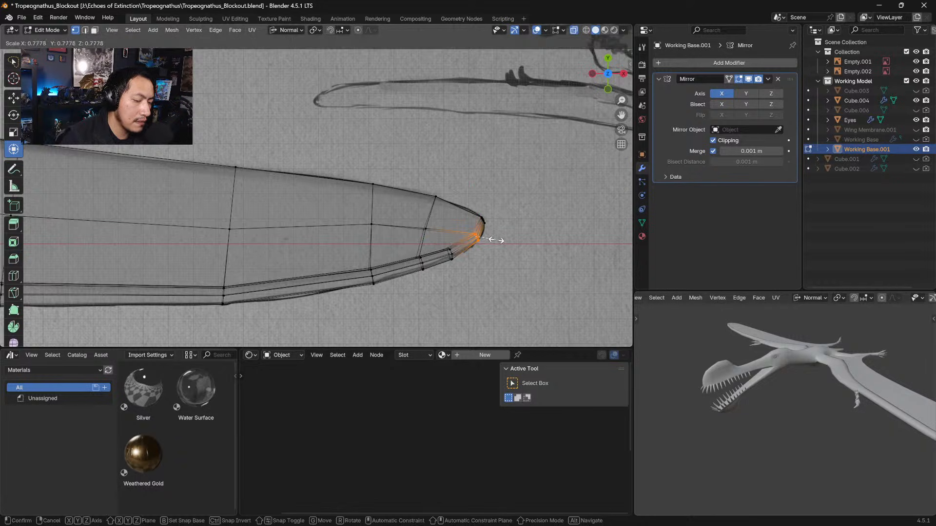
click(492, 239)
click(480, 227)
mouse_move(514, 207)
mouse_down()
mouse_move(474, 215)
mouse_move(485, 203)
mouse_up()
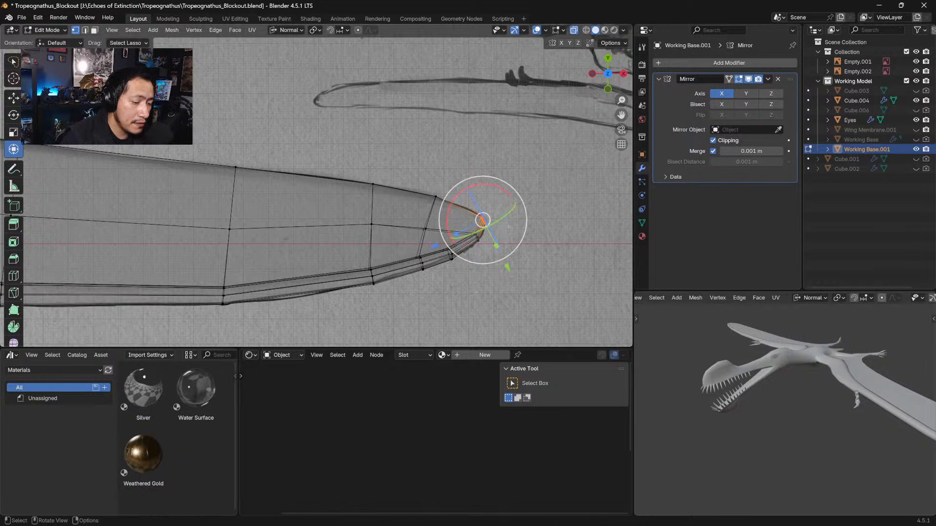
key(s)
click(507, 227)
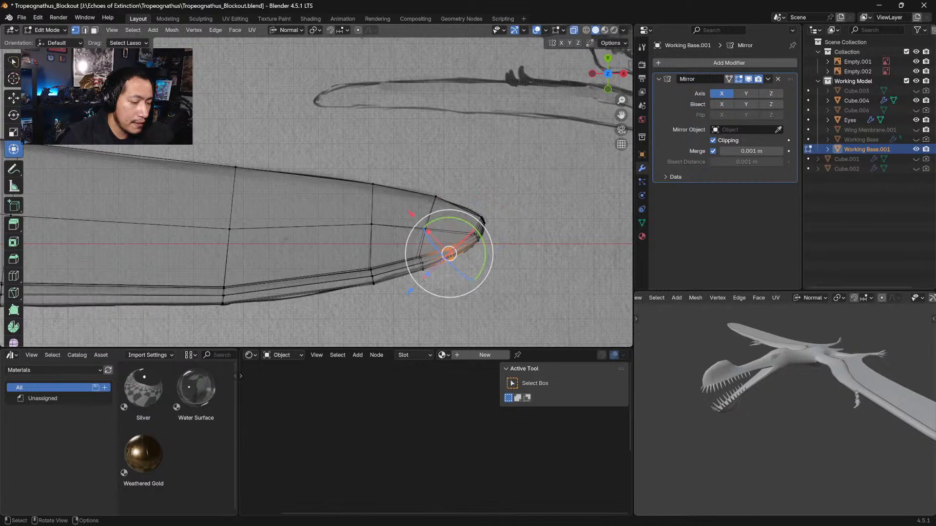
Move the wingtip loop's trailing-edge vertex about (-0.045, 0.008) m in XY and shift its mid-membrane vertex inward to match
click(442, 300)
mouse_move(441, 185)
mouse_down()
mouse_move(425, 207)
mouse_move(441, 193)
mouse_up()
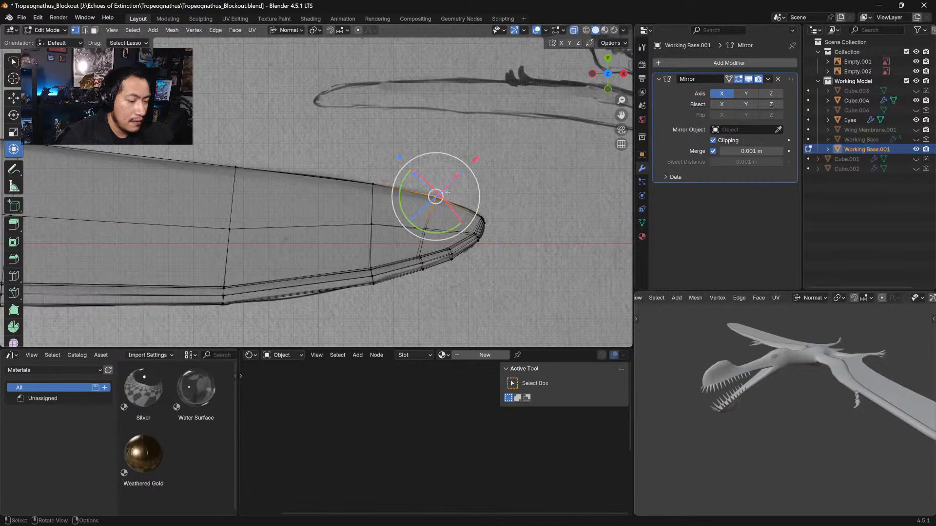
key(g)
click(430, 190)
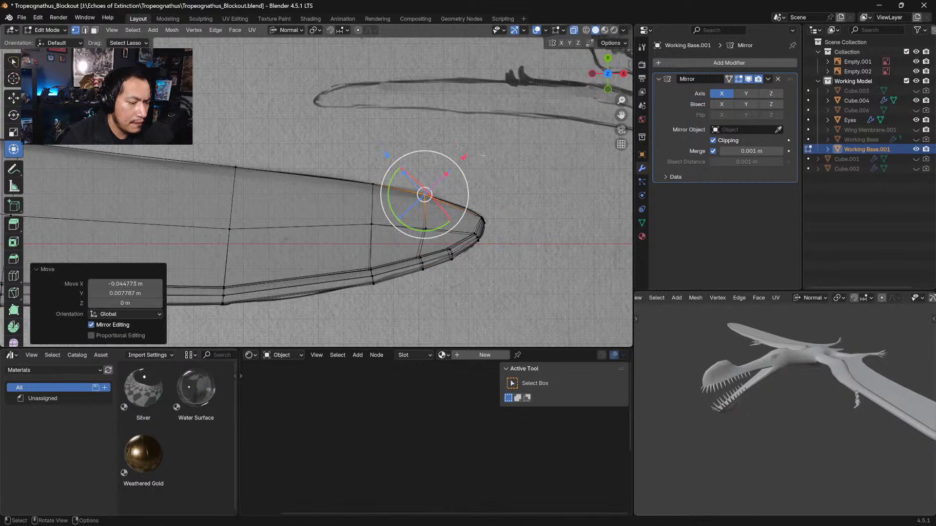
click(456, 178)
drag(441, 221, 429, 228)
key(g)
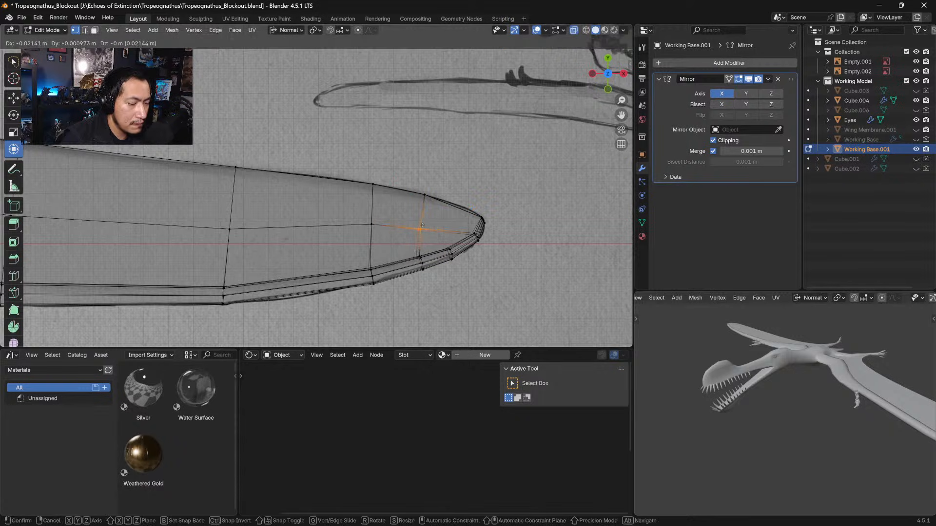
click(425, 225)
Try to move the front-edge vertices of the second loop from the wingtip inward, and undo the move
shift+middle_drag(354, 259, 435, 213)
drag(436, 213, 437, 214)
key(g)
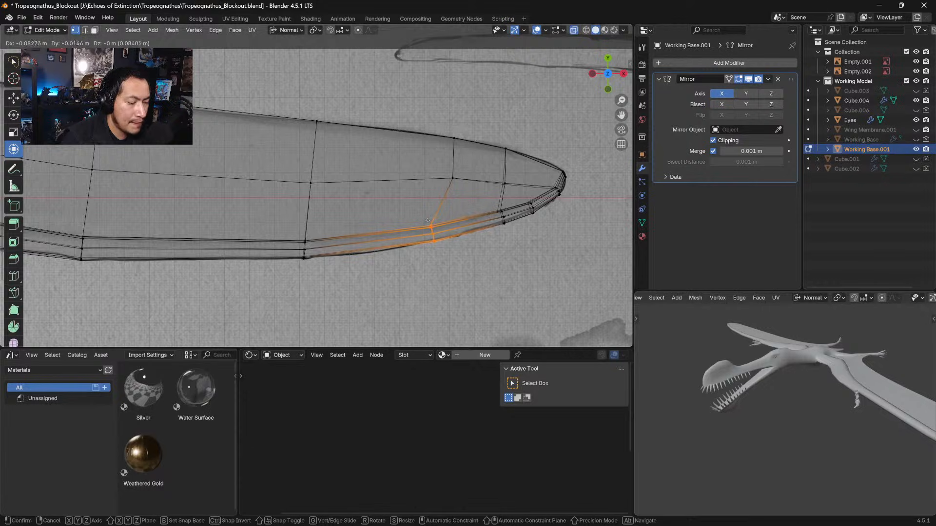
click(435, 204)
key(ctrl+z)
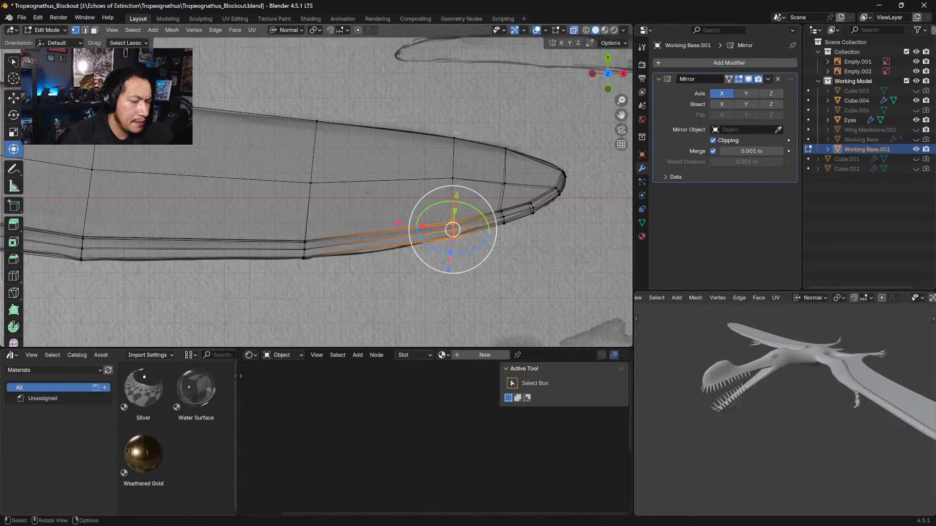
Slide the whole second loop from the wingtip inward along the wing with a factor of about -0.278
mouse_move(453, 116)
mouse_down()
mouse_move(425, 220)
mouse_move(469, 168)
mouse_up()
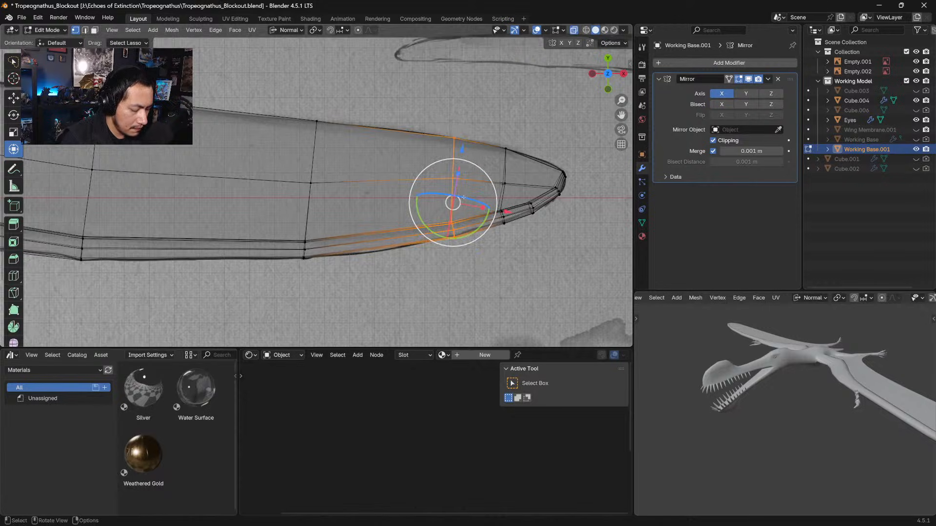
key(g)
key(g)
click(437, 202)
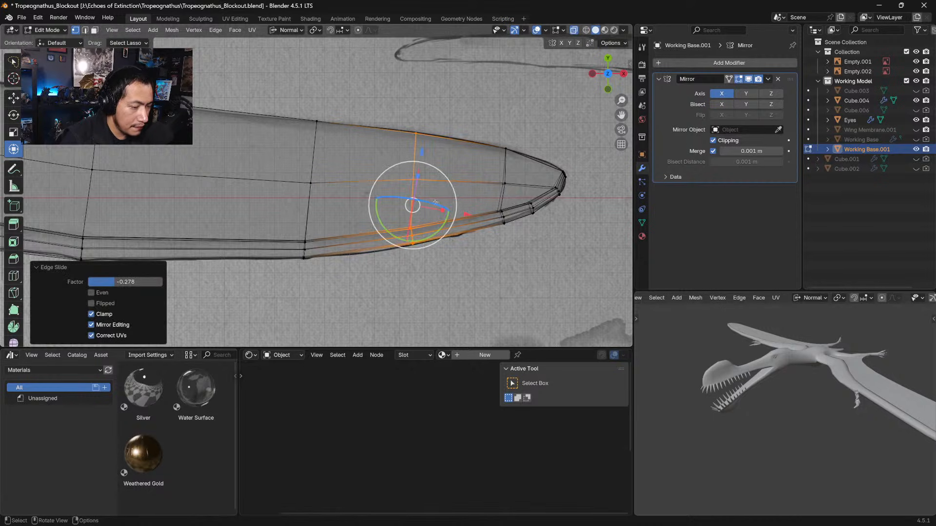
Move the trailing-edge vertex at the wrist line about (0.002, 0.003) m in XY
shift+middle_drag(437, 207, 492, 207)
click(378, 303)
shift+middle_drag(378, 303, 515, 309)
shift+middle_drag(423, 211, 525, 237)
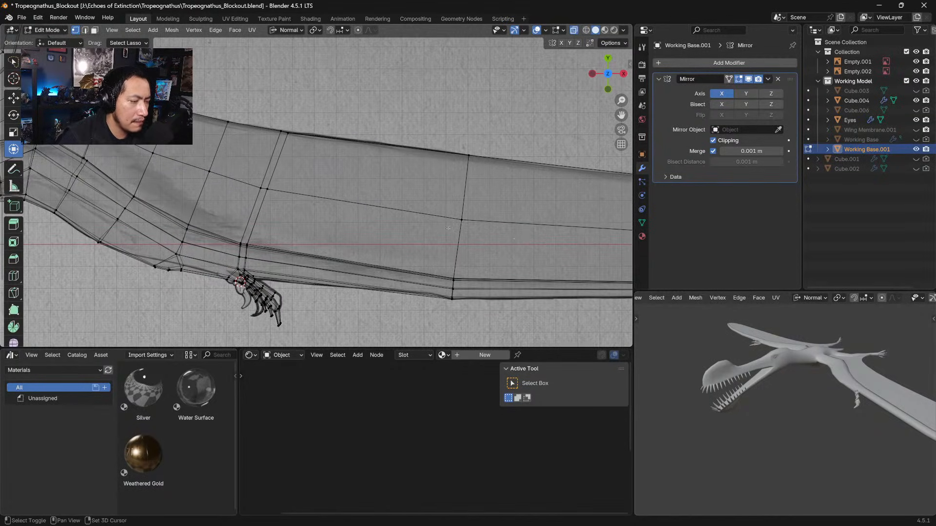
shift+middle_drag(312, 122, 345, 134)
mouse_move(334, 127)
mouse_down()
mouse_move(320, 157)
mouse_move(326, 139)
mouse_up()
ctrl+middle_drag(380, 144, 491, 172)
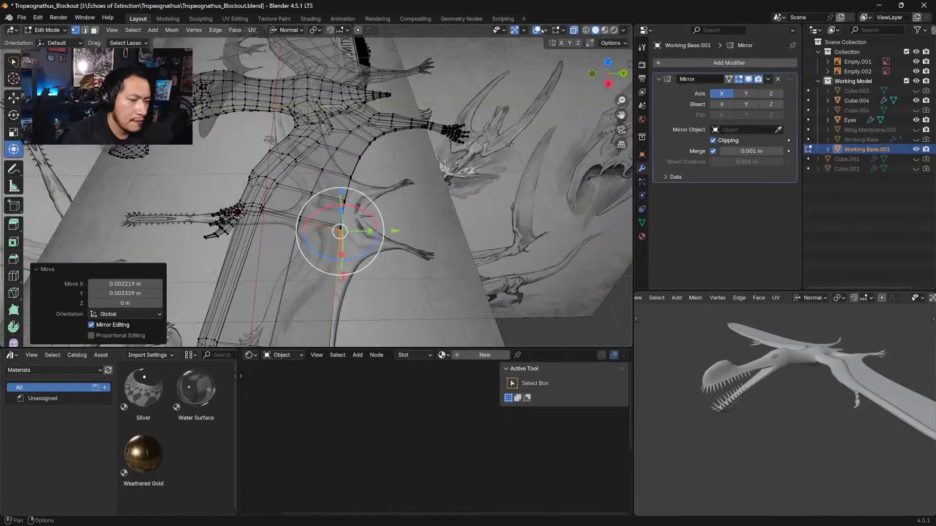
Turn off X-ray, leave Edit Mode and examine the wing and membrane surfaces from several angles
click(574, 31)
middle_drag(420, 209, 356, 184)
key(Tab)
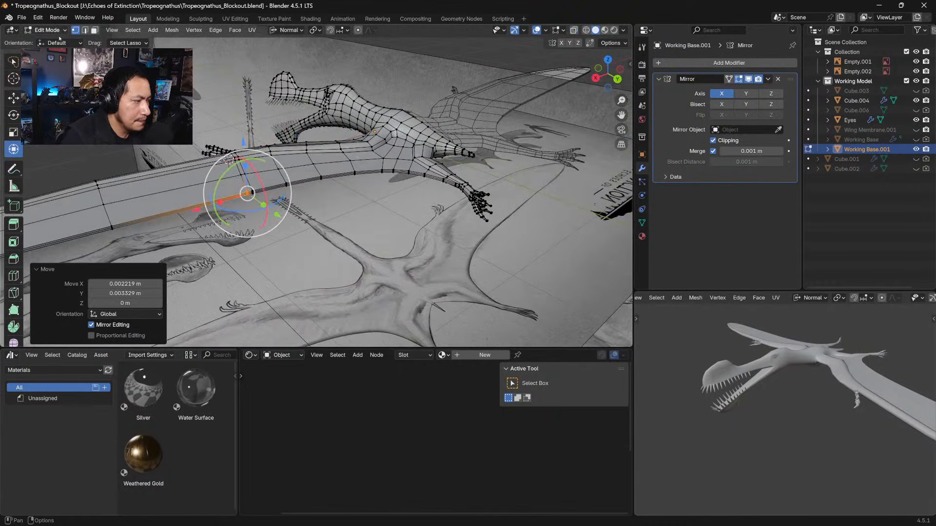
middle_drag(230, 159, 302, 158)
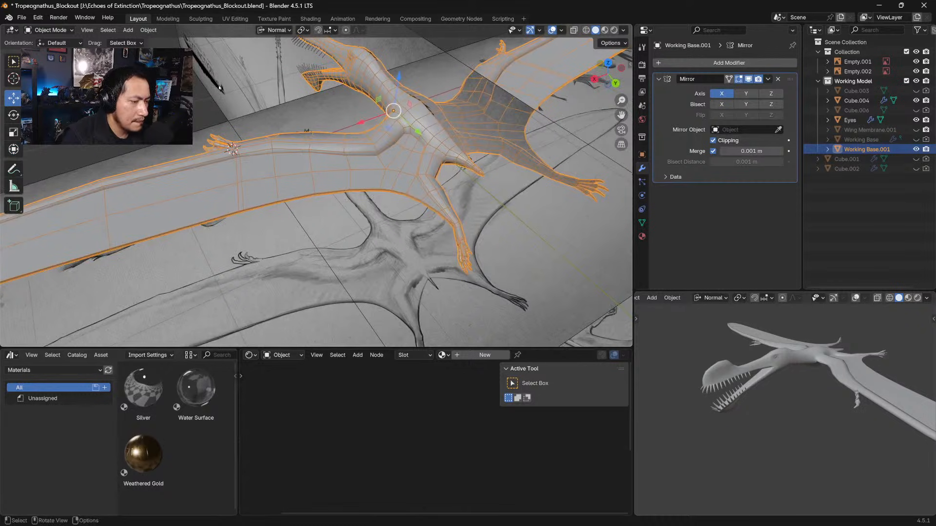
click(297, 219)
mouse_move(288, 210)
middle_down()
mouse_move(358, 170)
mouse_move(354, 127)
mouse_move(428, 117)
mouse_move(400, 126)
middle_up()
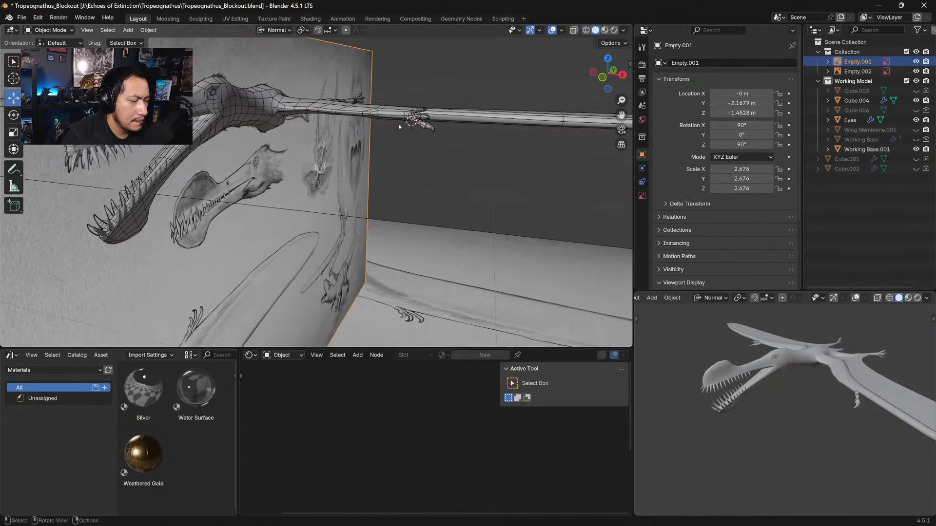
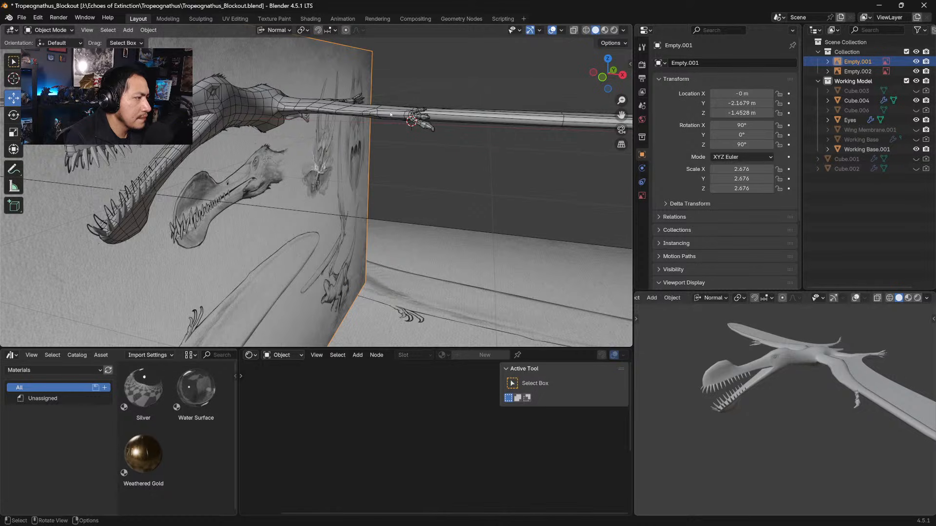
middle_drag(487, 199, 466, 246)
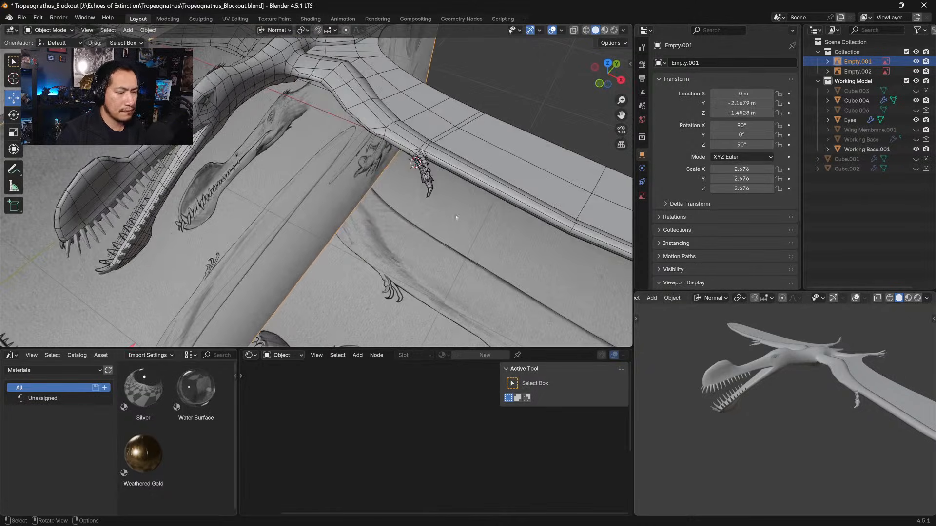
shift+middle_drag(453, 192, 337, 232)
Edit the body mesh in top view with X-ray on and nudge the arm-membrane joint vertex midway between shoulder and wrist
key(KP_7)
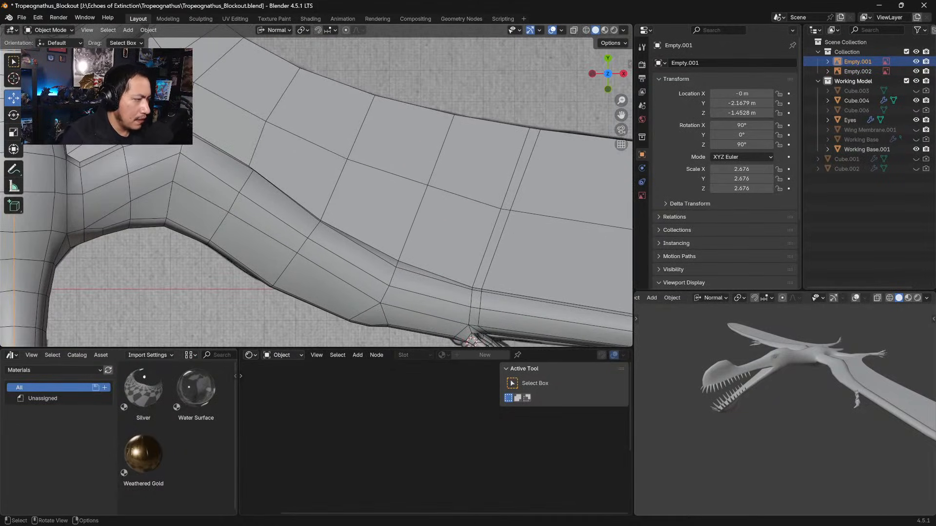
click(322, 230)
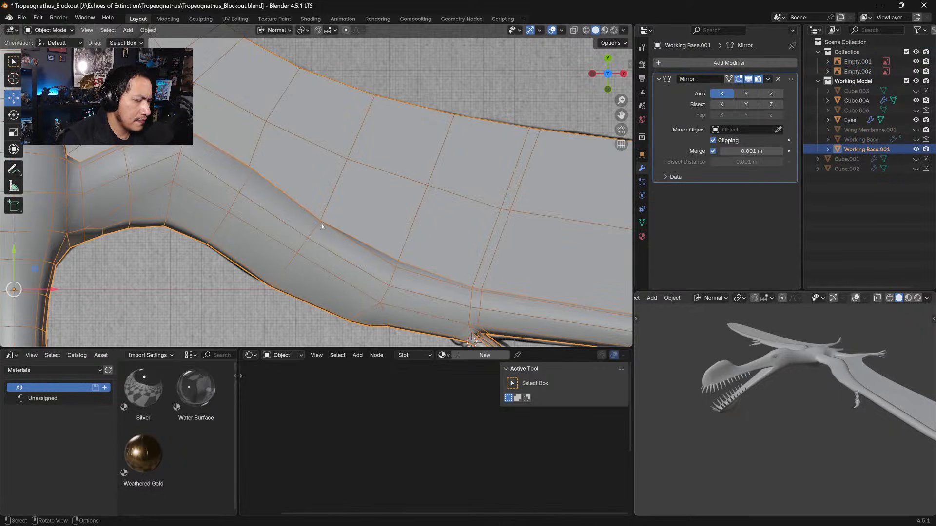
key(Tab)
click(319, 221)
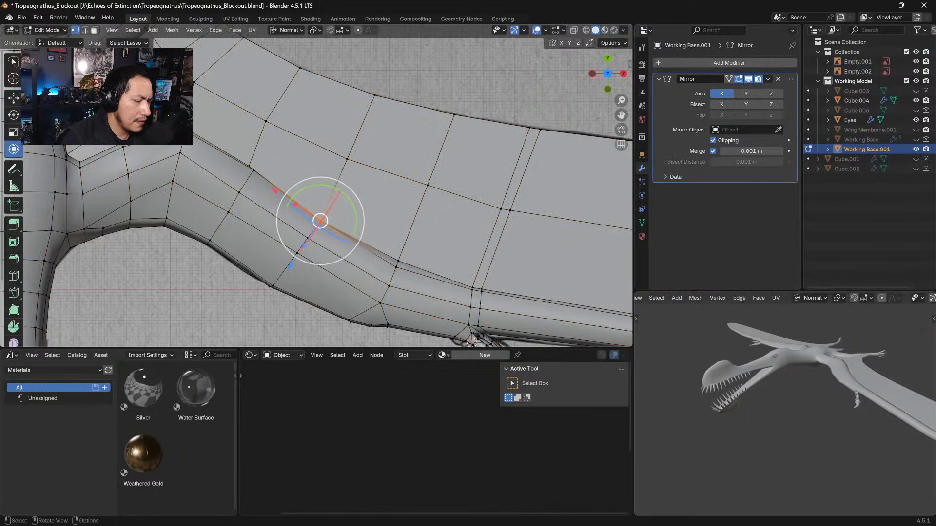
key(alt+z)
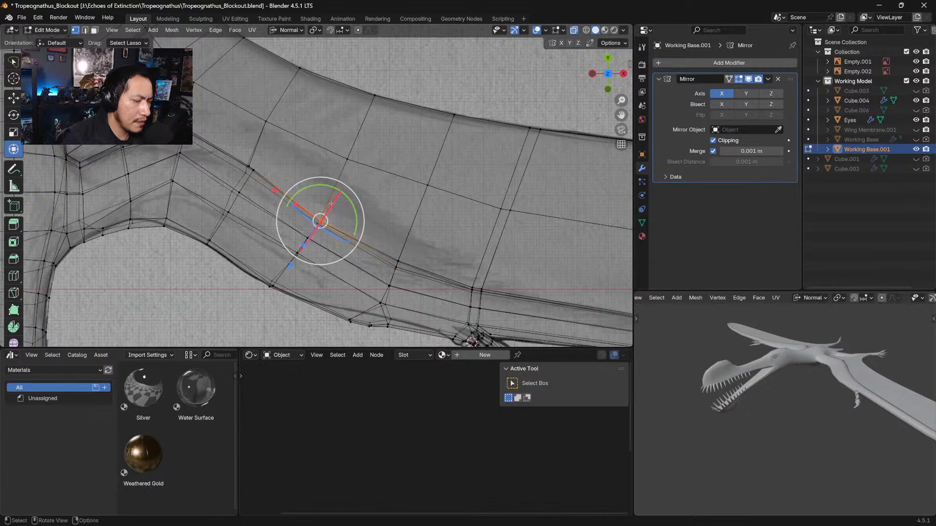
drag(313, 263, 303, 196)
key(ctrl+z)
click(374, 96)
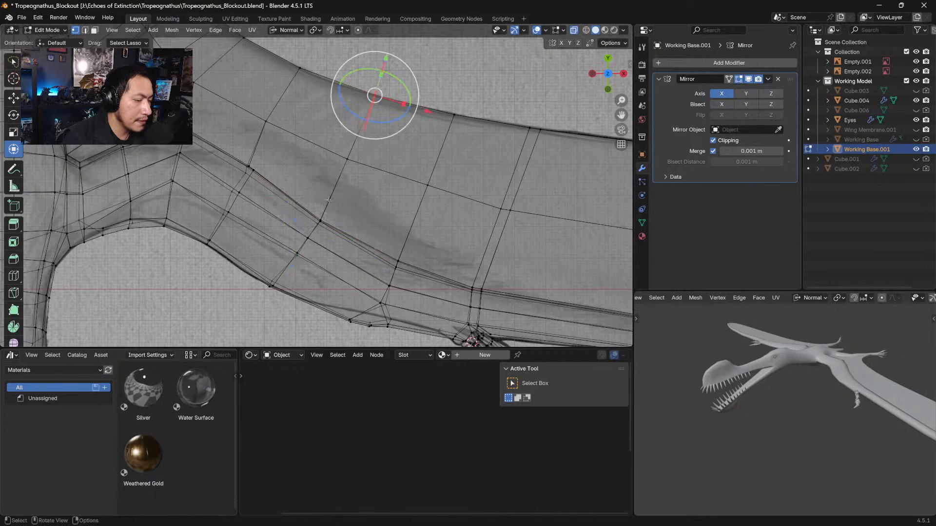
click(332, 212)
drag(320, 221, 321, 220)
Move the neighbouring arm-membrane joint vertex on the shoulder side slightly toward the trailing edge
click(271, 172)
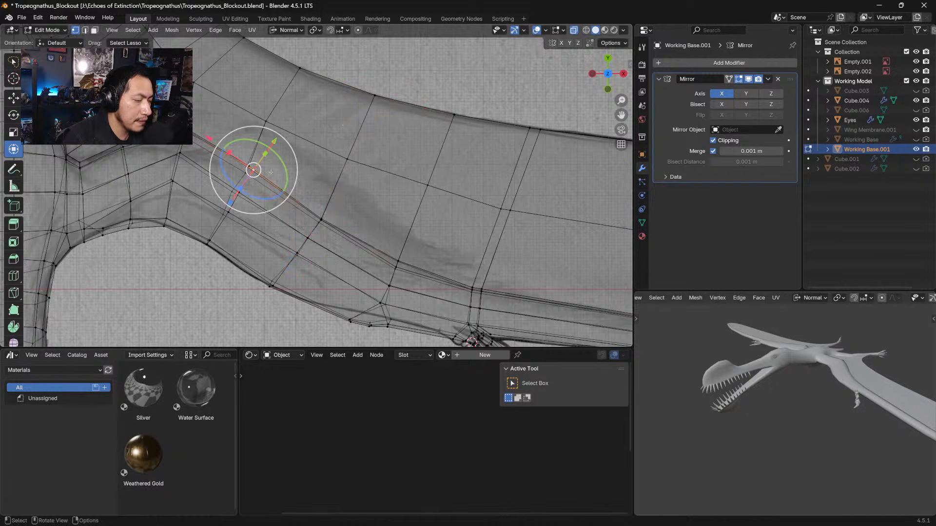
click(308, 161)
drag(269, 162, 240, 170)
drag(249, 169, 253, 165)
Move the mid-membrane vertex on the same cross line slightly outward toward the wingtip in top view
click(266, 122)
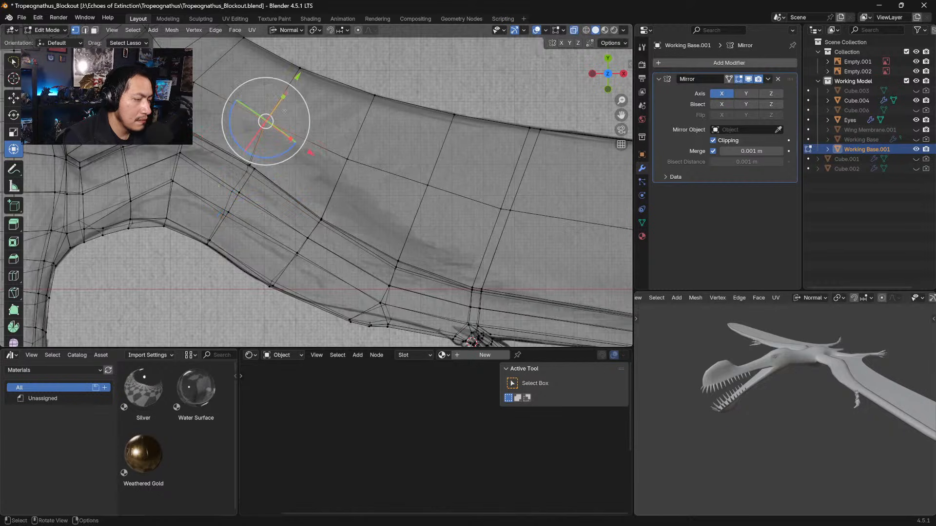
middle_drag(272, 118, 277, 127)
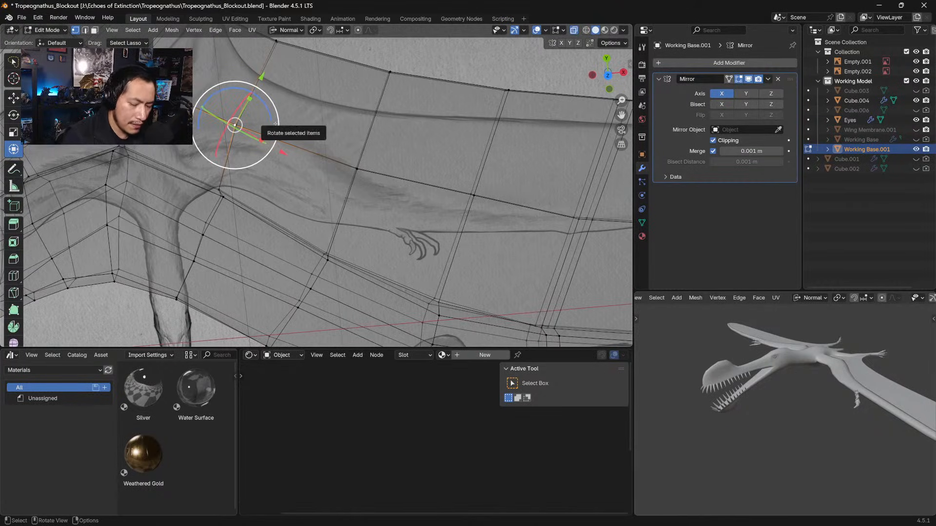
key(KP_7)
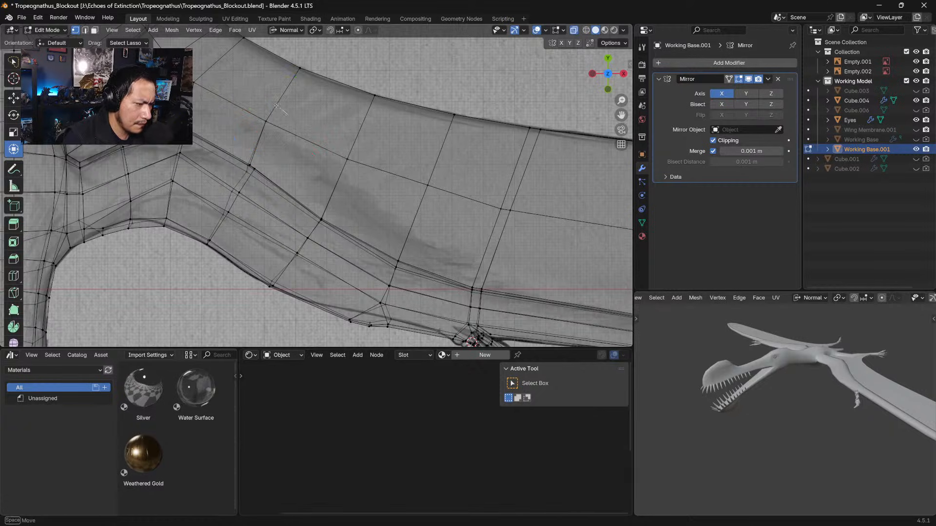
drag(266, 121, 280, 126)
Move the trailing-edge vertex on that cross line about (0.009, -0.005) m in XY and turn off X-ray
shift+middle_drag(279, 126, 291, 182)
click(316, 125)
drag(319, 124, 322, 127)
ctrl+middle_drag(323, 127, 307, 160)
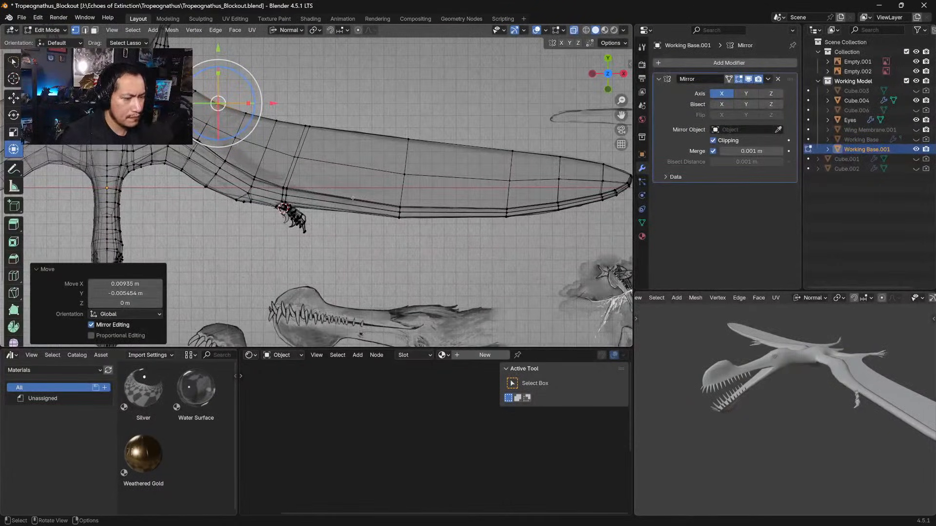
click(341, 201)
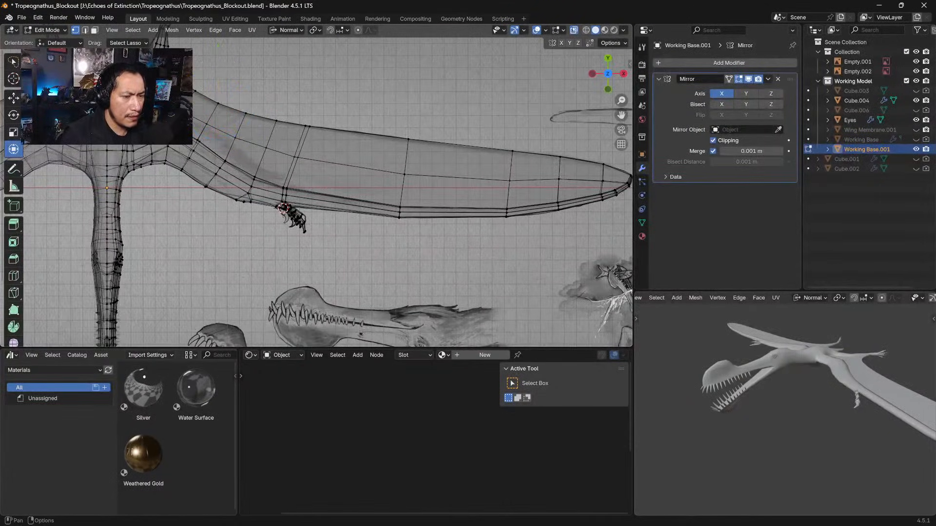
click(574, 30)
ctrl+middle_drag(419, 146, 373, 166)
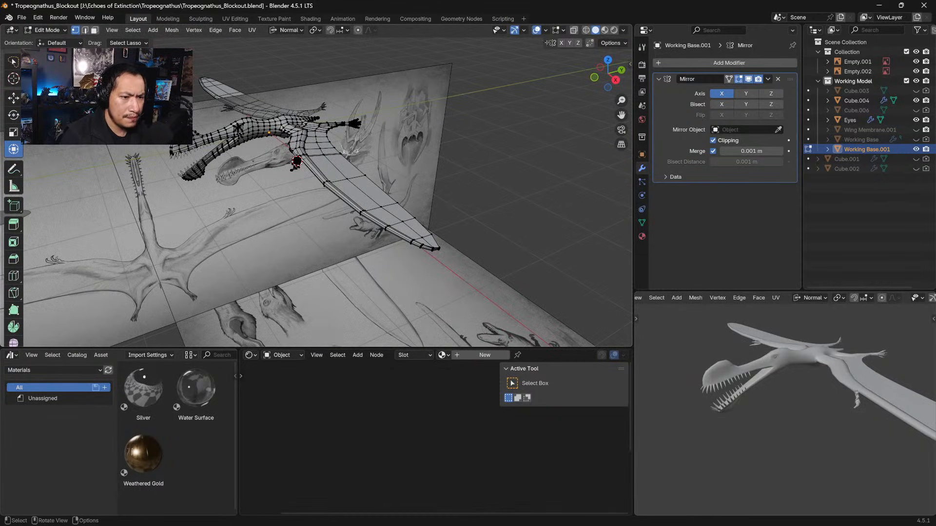
Hide the overlays, leave Edit Mode and add a Subdivision Surface modifier to the body mesh
click(536, 30)
middle_drag(312, 161, 408, 128)
key(Tab)
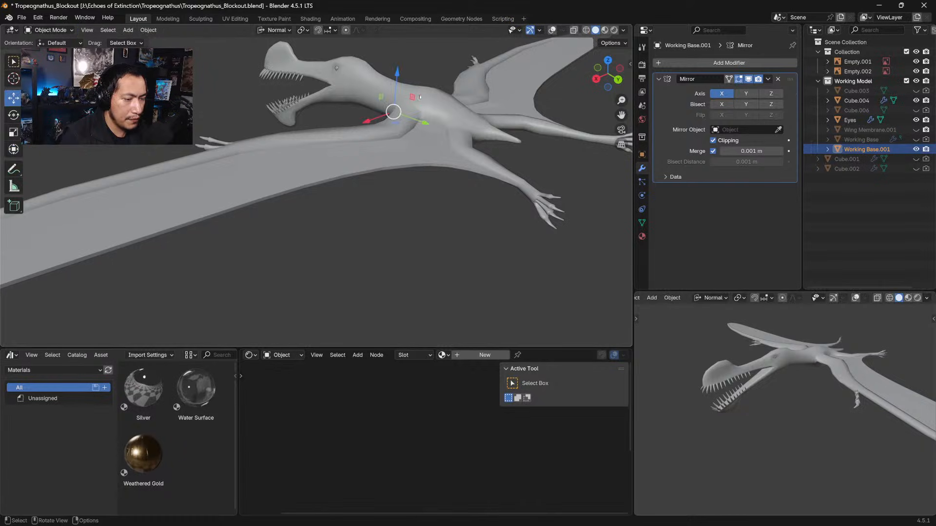
click(729, 62)
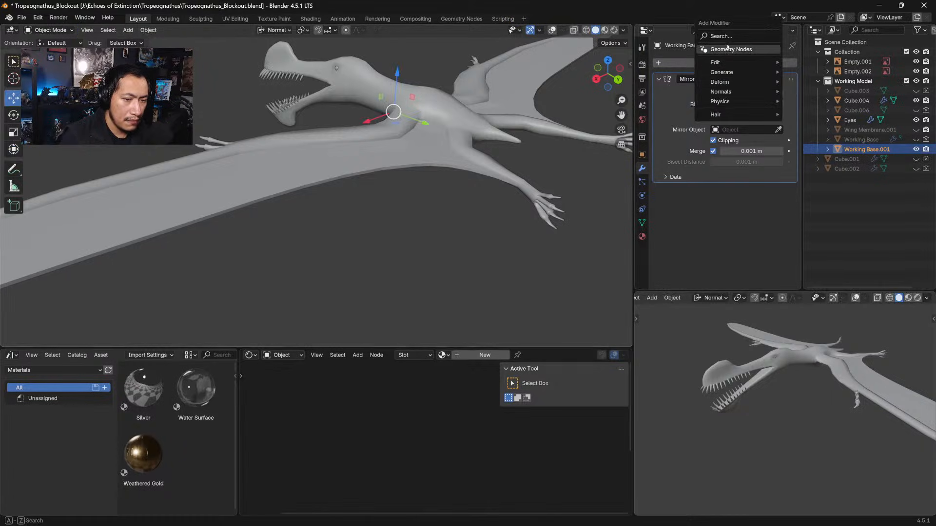
mouse_move(727, 73)
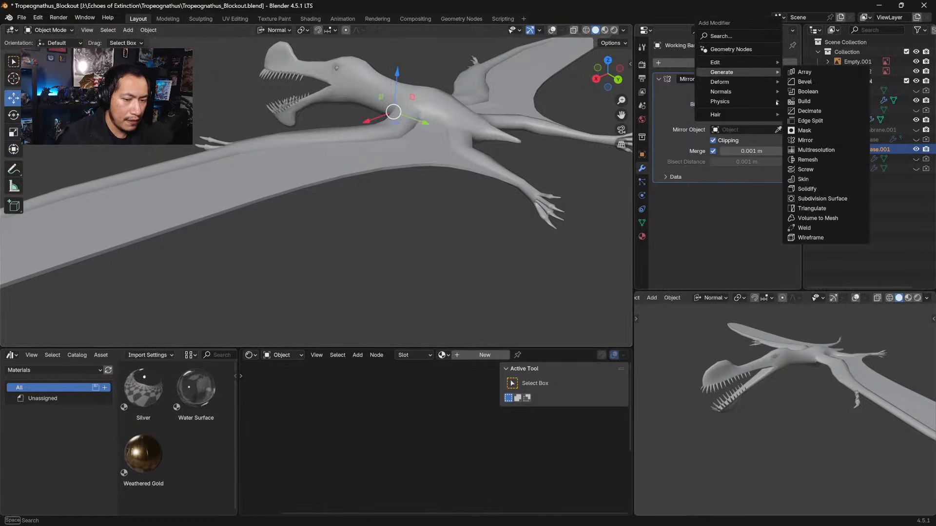
click(822, 198)
middle_drag(425, 221, 431, 148)
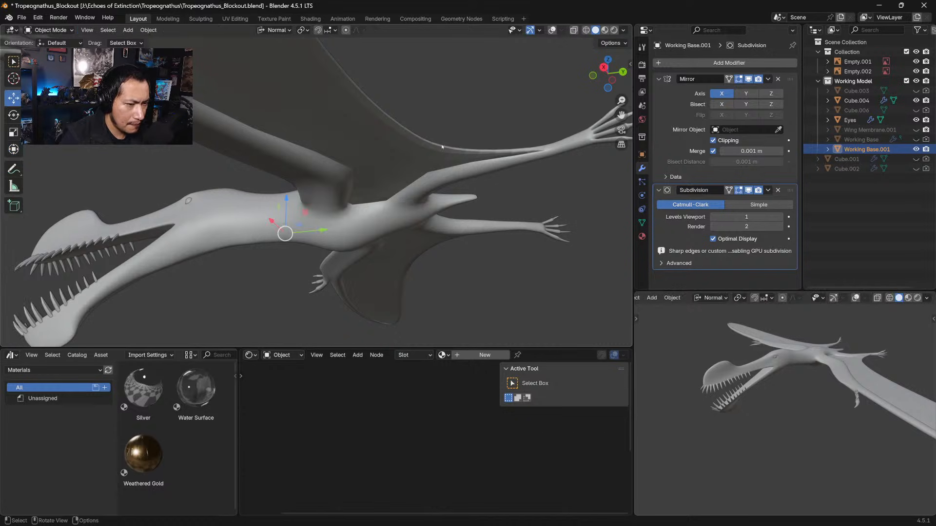
Restore the overlays in Edit Mode, inspect the underside junction of membrane and body, and remove the Subdivision modifier
click(552, 30)
key(Tab)
middle_drag(395, 210, 393, 193)
key(shift+z)
key(shift+z)
key(shift+z)
scroll(437, 136, down, 1)
key(shift+z)
scroll(437, 136, up, 5)
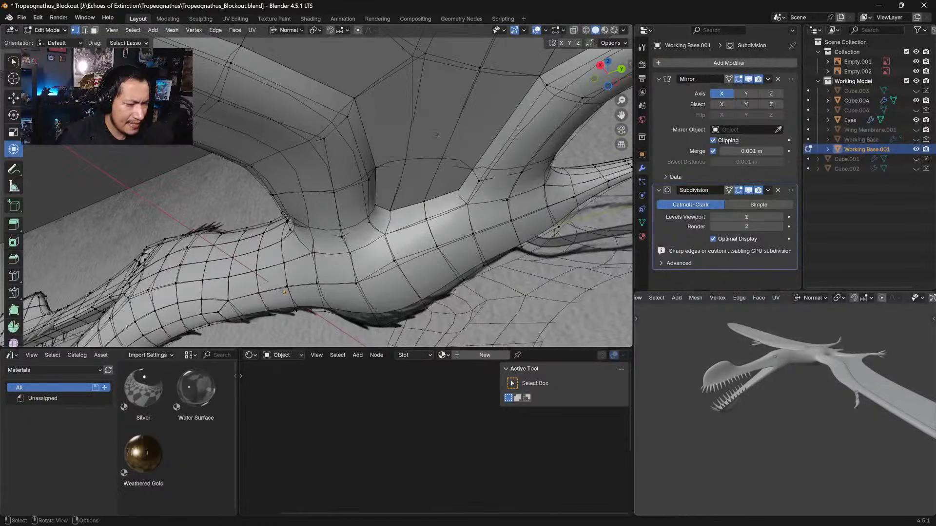
middle_drag(437, 136, 344, 208)
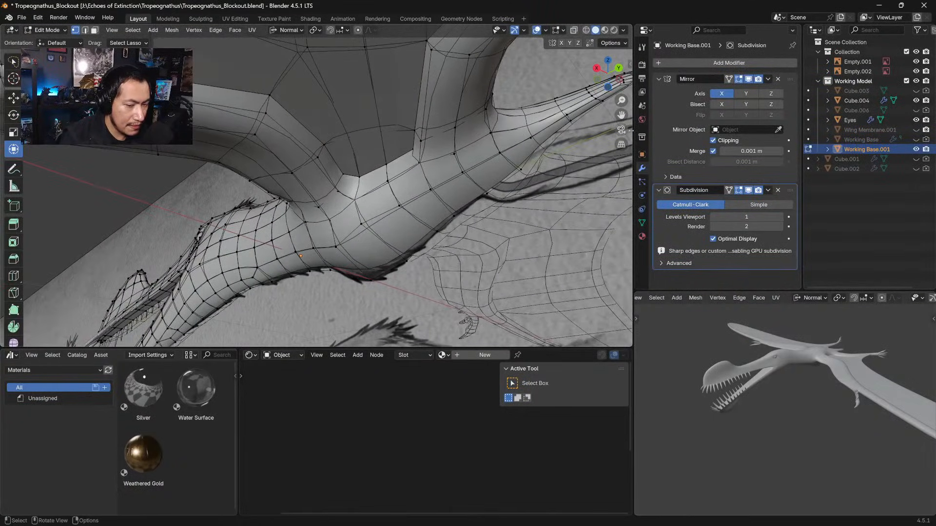
click(778, 190)
Test whether the membrane is welded to the body by pulling two junction vertices, undoing each move
middle_drag(382, 146, 368, 162)
ctrl+middle_drag(368, 162, 376, 104)
shift+middle_drag(426, 136, 271, 230)
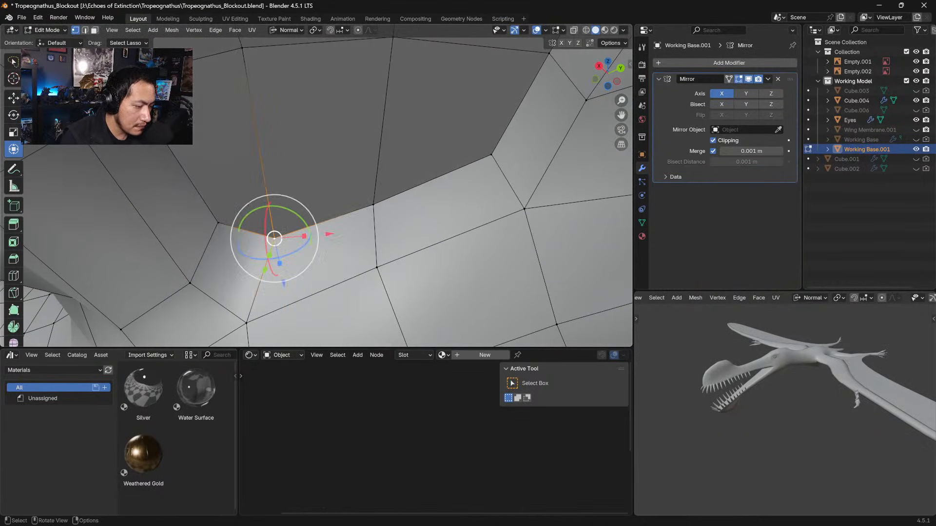
drag(276, 239, 281, 205)
key(ctrl+z)
click(374, 205)
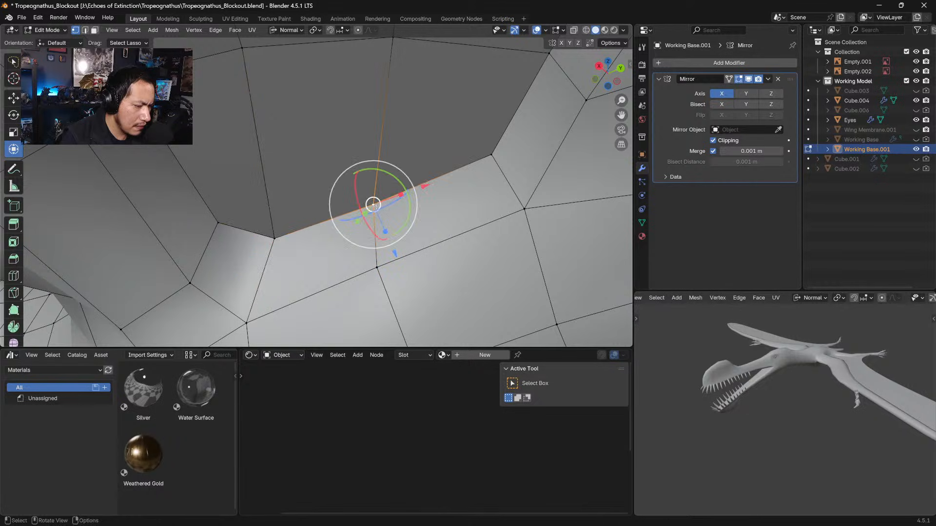
drag(374, 204, 383, 175)
key(ctrl+z)
click(492, 154)
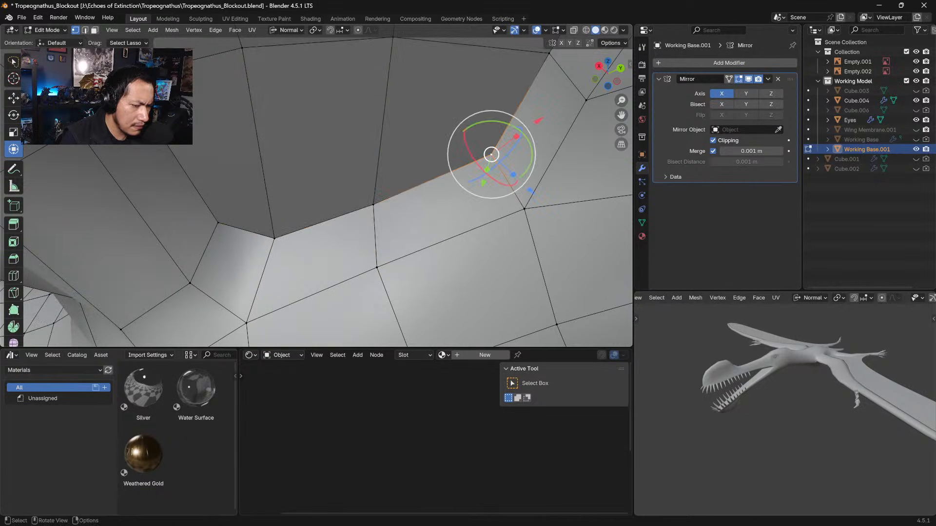
middle_drag(489, 142, 402, 184)
click(482, 170)
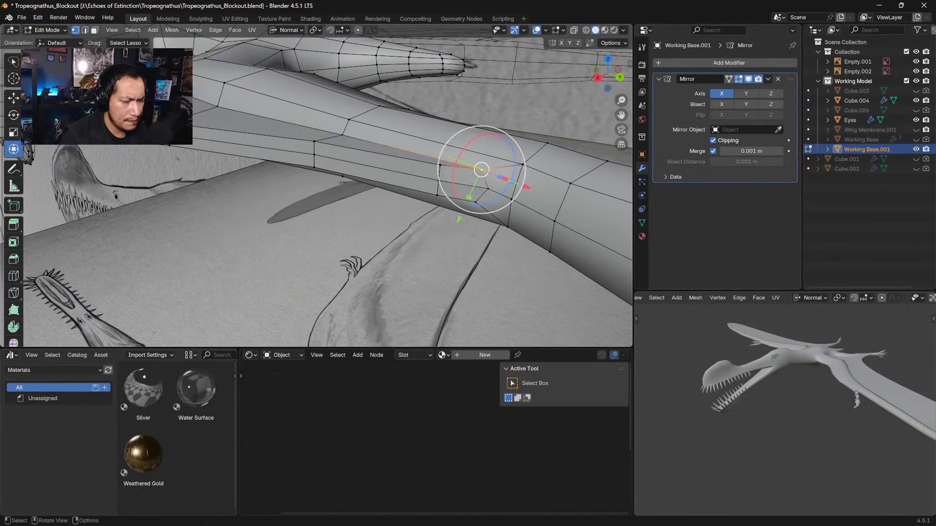
Add a Subdivision Surface modifier to the body mesh and return to Object Mode
click(709, 63)
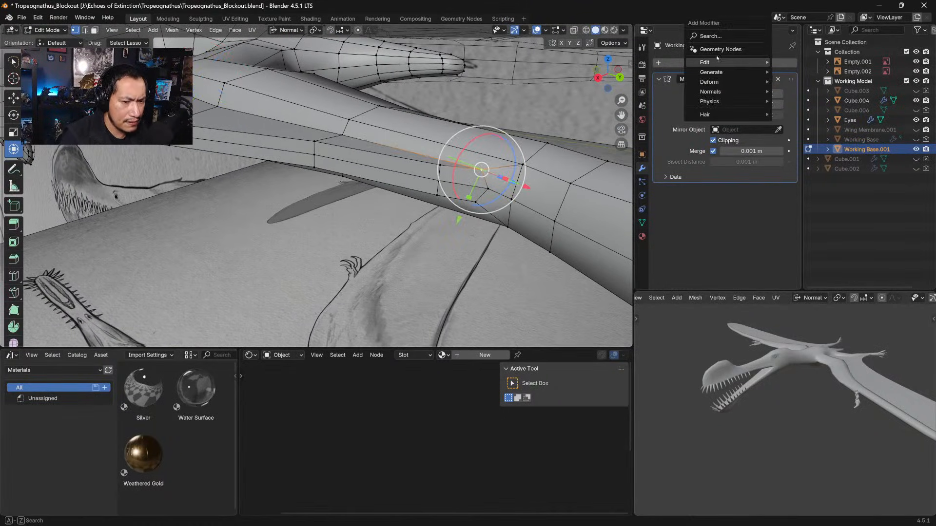
mouse_move(718, 66)
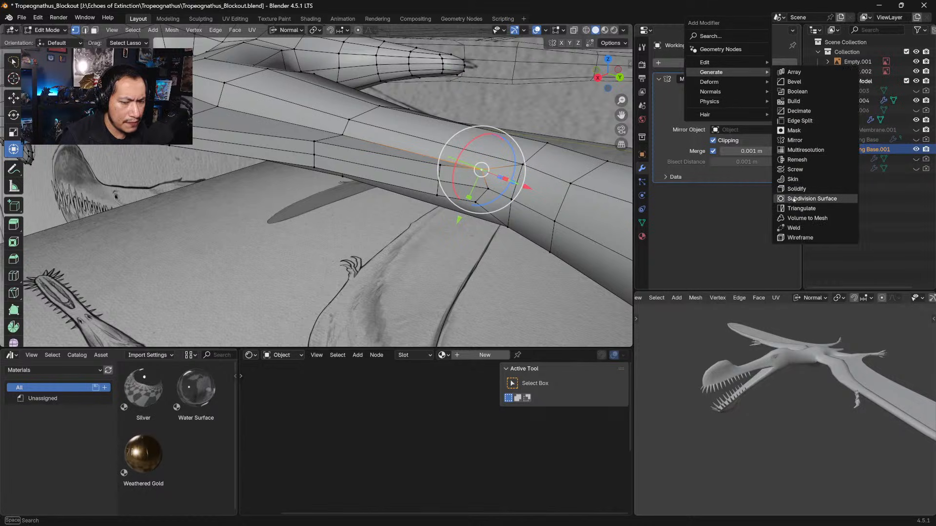
click(794, 199)
key(Tab)
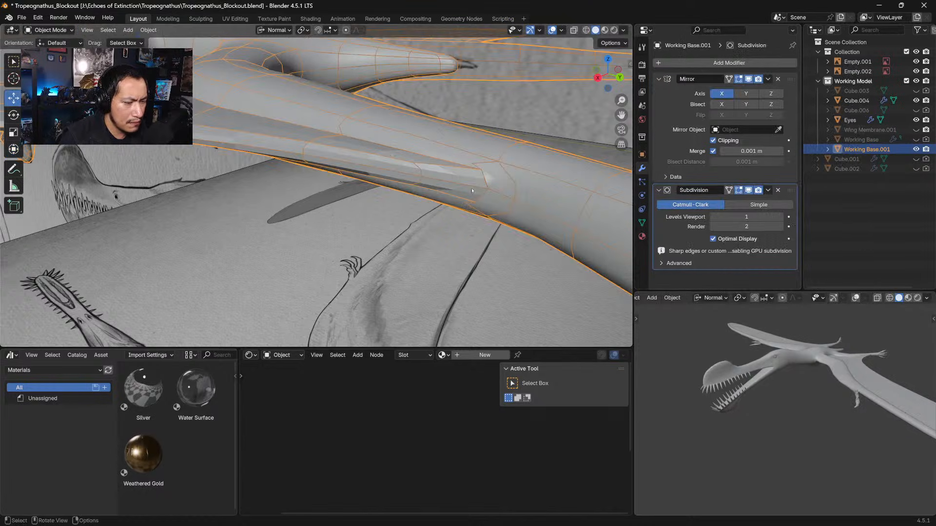
Examine the smoothed body, legs and wing membrane from several angles
middle_drag(472, 190, 360, 203)
middle_drag(227, 217, 321, 195)
mouse_move(322, 195)
shift+middle_down()
mouse_move(485, 123)
mouse_move(453, 108)
mouse_move(443, 182)
mouse_move(470, 118)
mouse_move(328, 198)
mouse_move(343, 176)
mouse_move(383, 190)
mouse_move(379, 144)
mouse_move(414, 232)
mouse_move(463, 247)
mouse_move(437, 269)
mouse_move(451, 237)
mouse_move(441, 185)
mouse_move(497, 184)
mouse_move(376, 172)
mouse_move(402, 204)
mouse_move(438, 164)
mouse_move(478, 180)
mouse_move(431, 175)
mouse_move(411, 211)
mouse_move(393, 209)
mouse_move(455, 147)
mouse_move(394, 218)
mouse_move(359, 140)
mouse_move(401, 145)
mouse_move(427, 130)
mouse_move(366, 138)
mouse_move(325, 182)
mouse_move(408, 111)
mouse_move(414, 152)
mouse_move(472, 184)
shift+middle_up()
scroll(434, 182, down, 5)
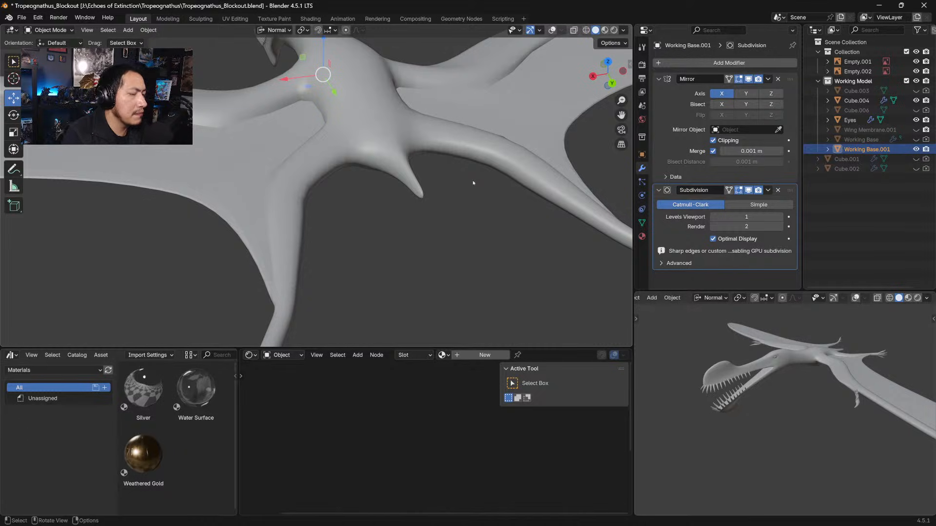
middle_drag(434, 228, 412, 104)
scroll(452, 244, down, 2)
key(Tab)
key(Tab)
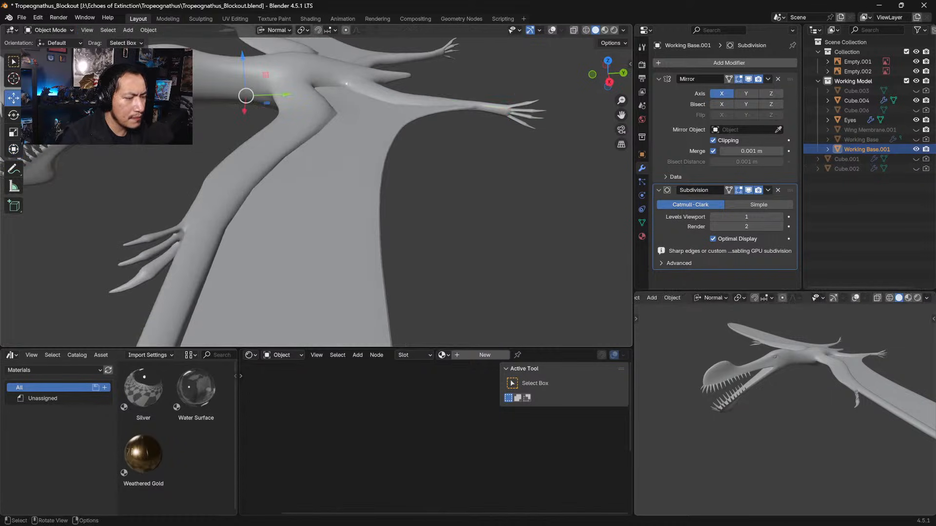
Show the overlays, select the whole mesh in Edit Mode and merge vertices by a distance of 0.0001 m
key(shift+alt+z)
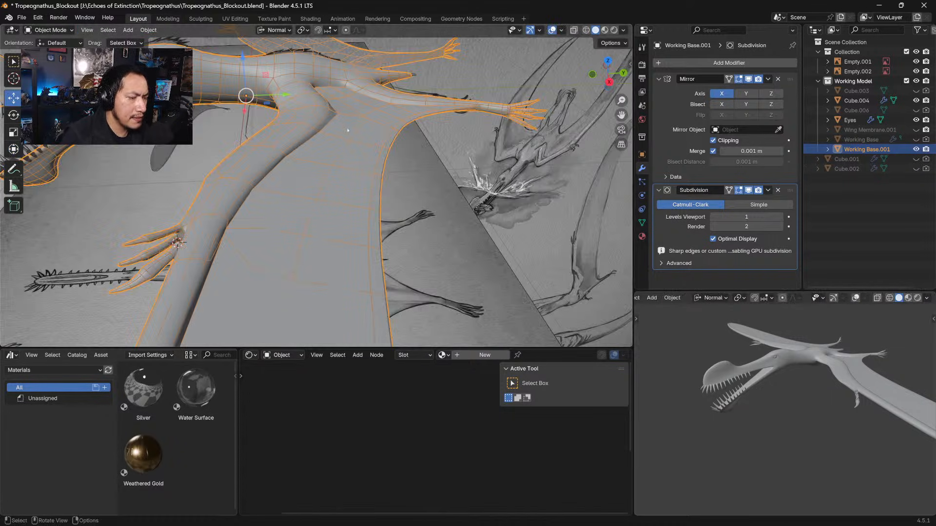
key(Tab)
key(a)
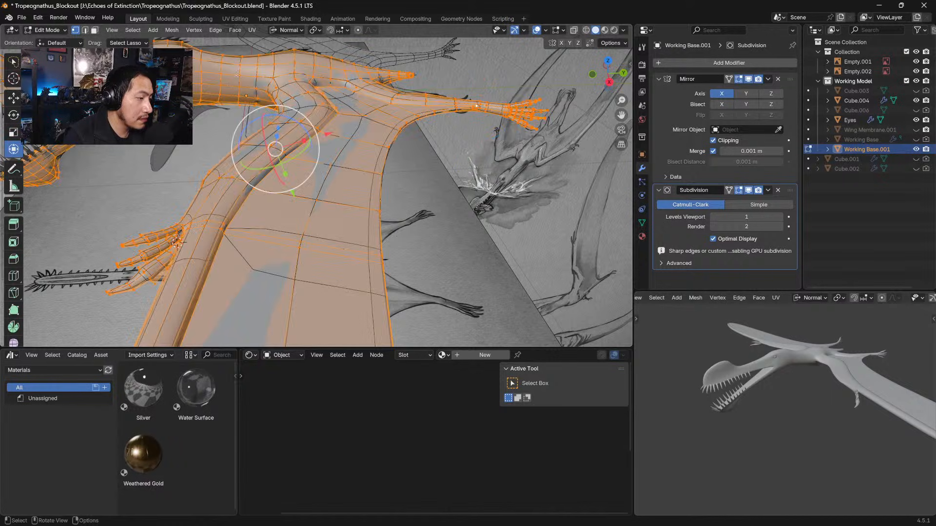
click(171, 29)
mouse_move(216, 210)
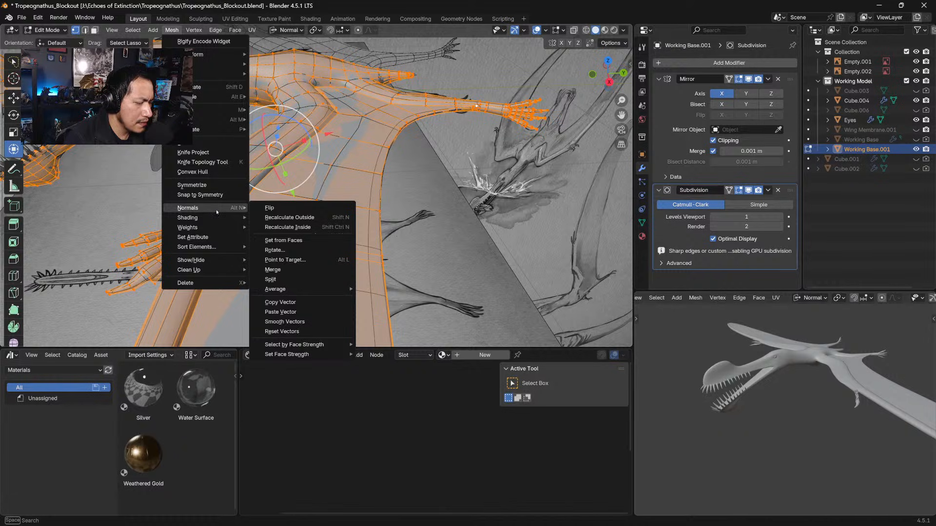
mouse_move(215, 269)
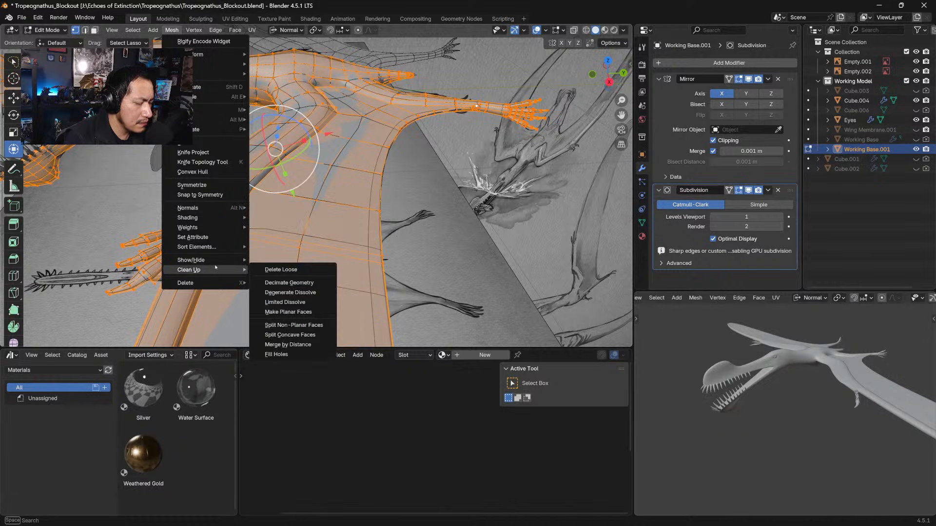
click(288, 345)
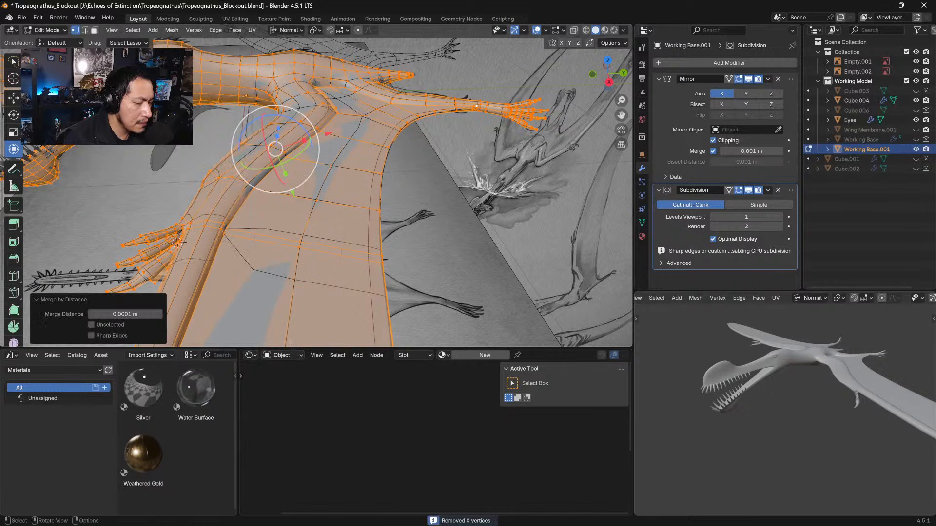
click(412, 200)
Turn off the Subdivision modifier's display in Edit Mode and inspect the membrane topology near the leg
middle_drag(412, 200, 339, 194)
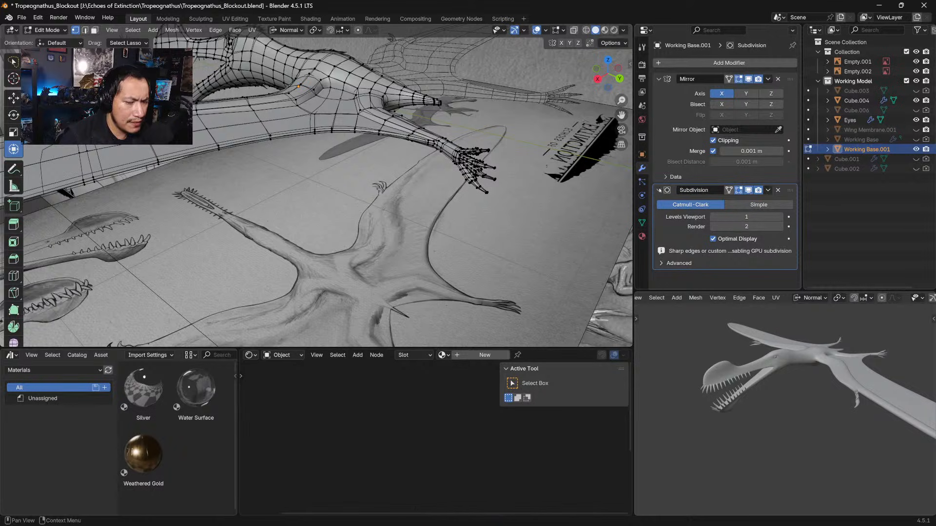
click(738, 191)
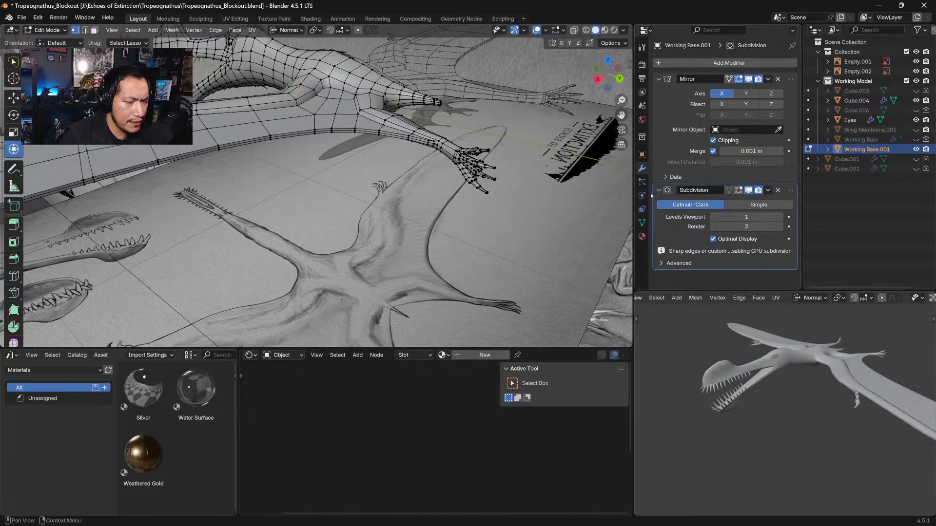
middle_drag(349, 88, 342, 132)
scroll(337, 121, down, 5)
scroll(337, 121, up, 5)
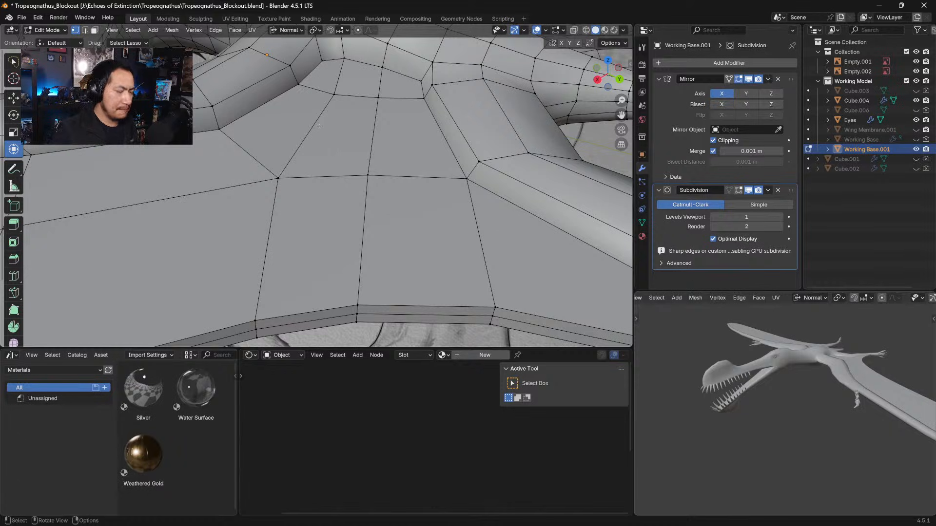
Select the whole body mesh, recalculate its normals to the outside and return to Object Mode
click(335, 94)
middle_drag(337, 93, 318, 114)
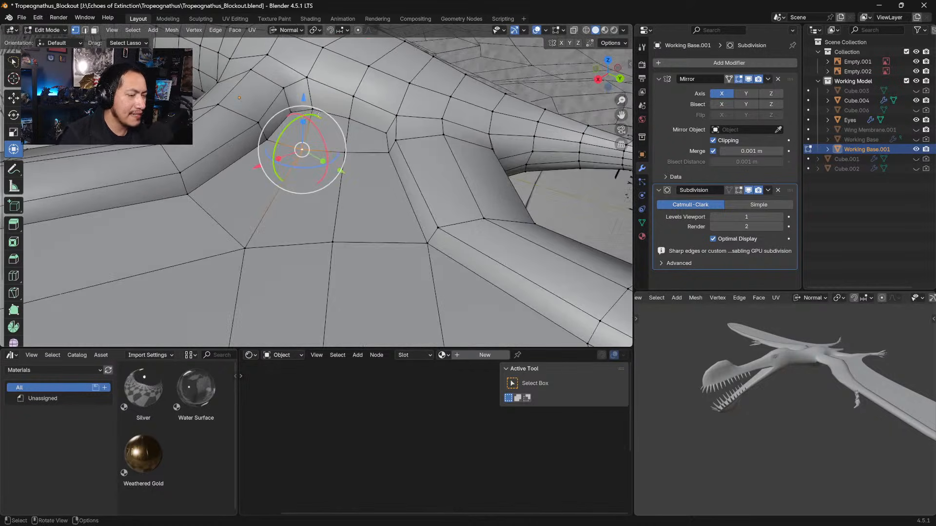
drag(302, 150, 290, 112)
middle_drag(291, 112, 298, 91)
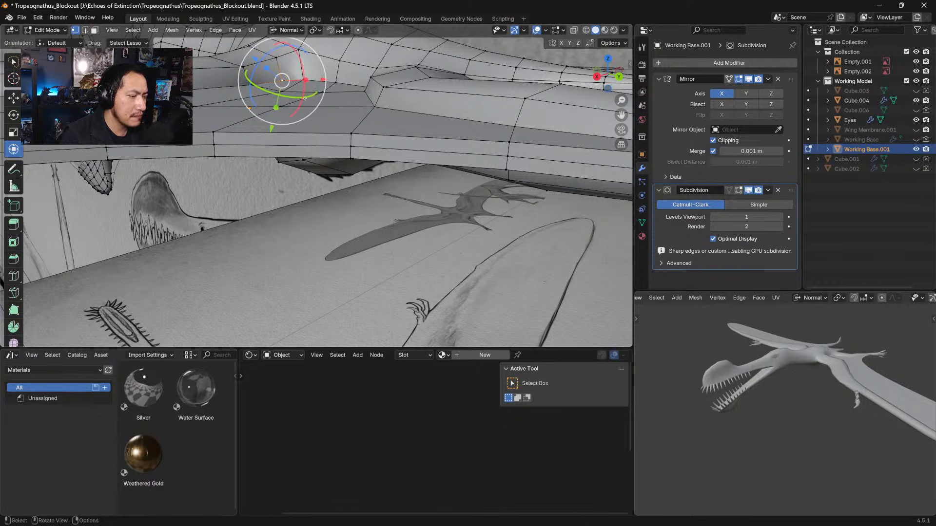
key(a)
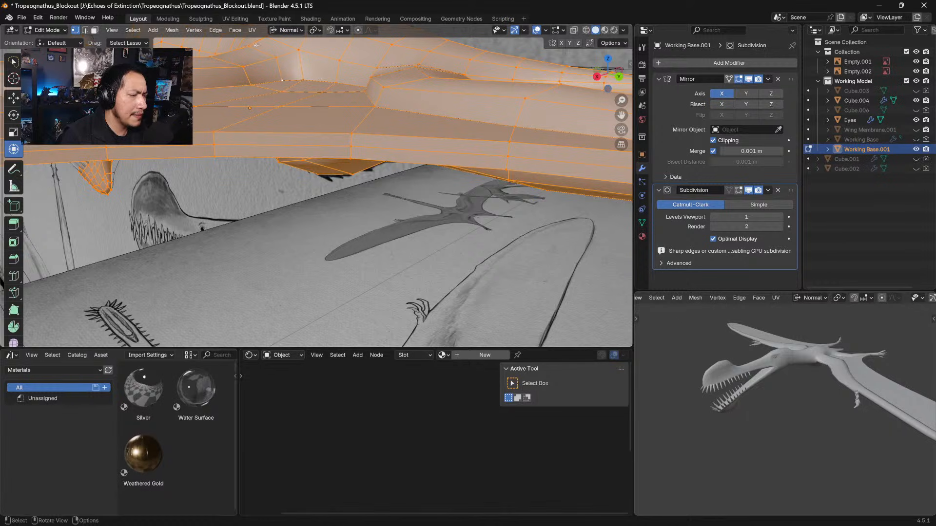
middle_drag(259, 64, 266, 92)
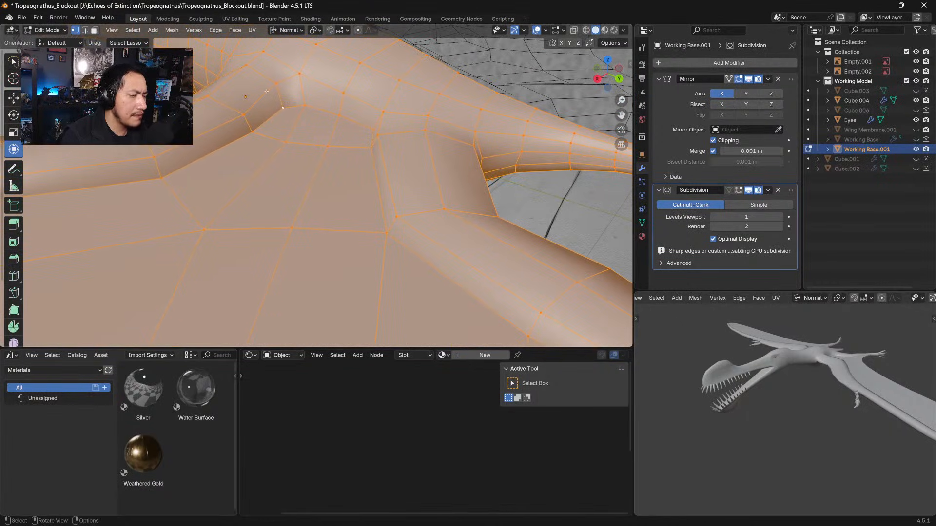
click(172, 30)
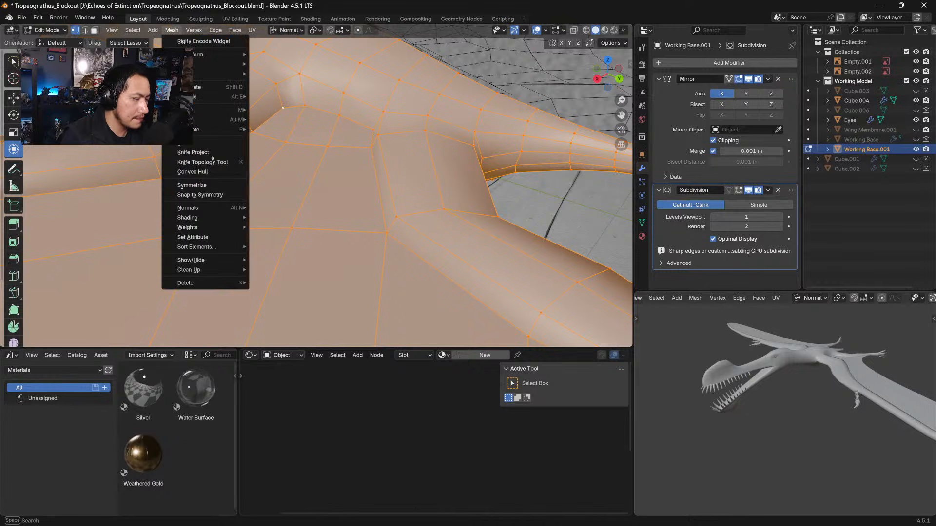
mouse_move(216, 207)
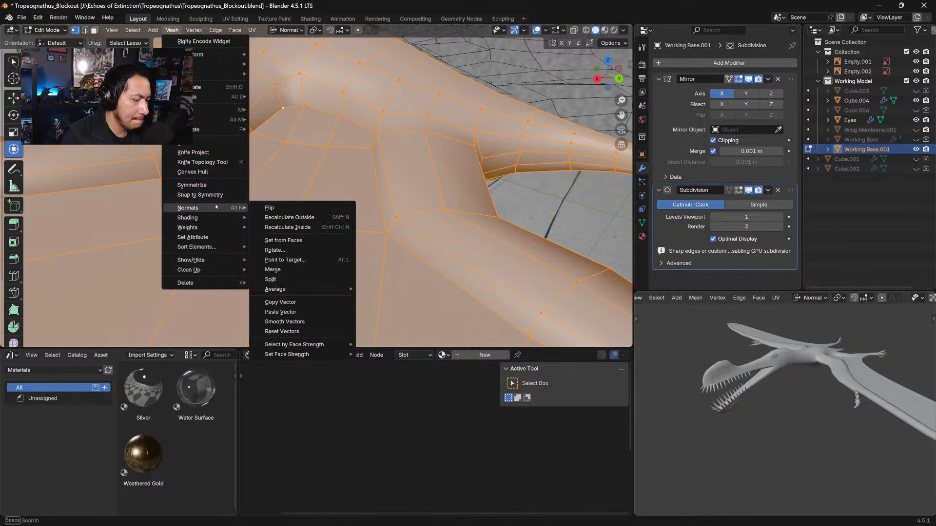
click(275, 218)
key(Tab)
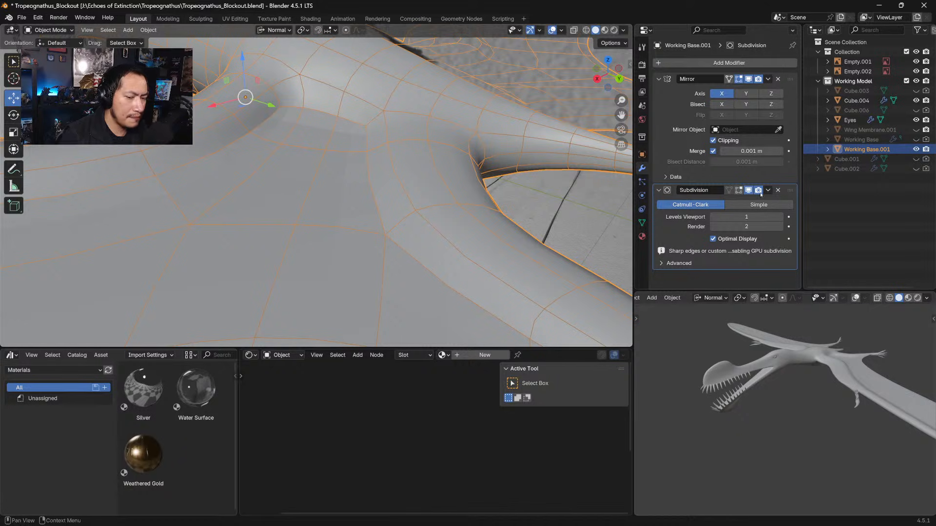
Deselect the body and inspect its wireframe where the wing membrane meets the torso, leg and tail
middle_drag(418, 241, 421, 181)
scroll(418, 215, down, 5)
shift+middle_drag(390, 98, 392, 151)
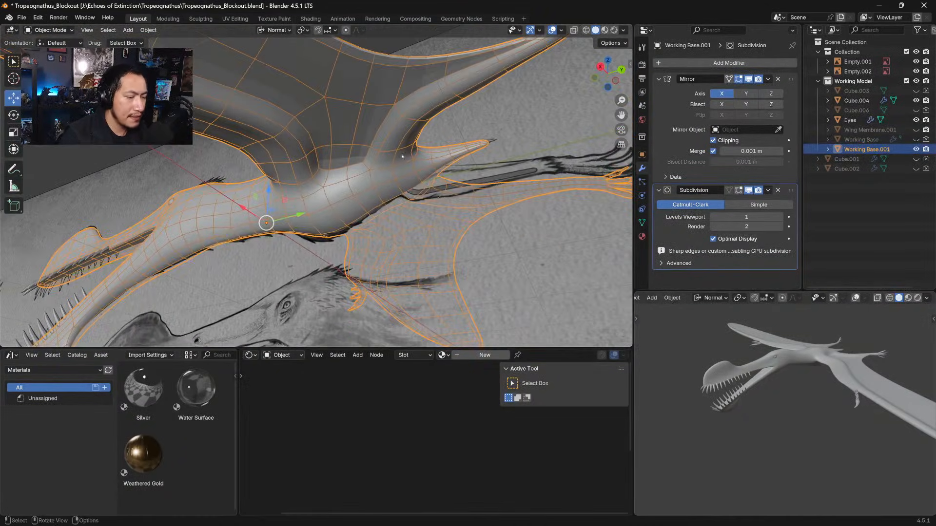
key(Tab)
key(Tab)
click(494, 110)
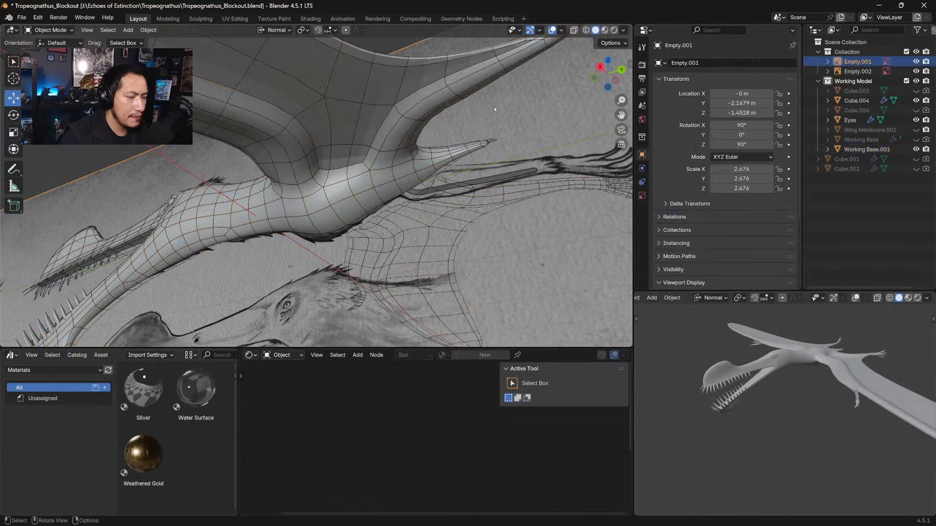
middle_drag(443, 147, 373, 189)
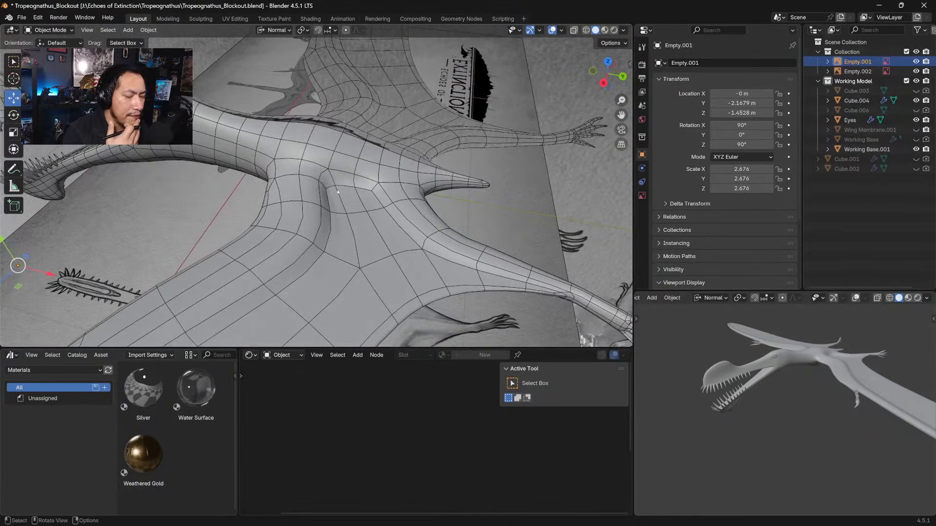
middle_drag(338, 192, 342, 167)
Hide the viewport overlays and examine the smoothed wing, legs and body from several angles
click(552, 31)
middle_drag(347, 128, 288, 129)
shift+middle_drag(214, 183, 335, 169)
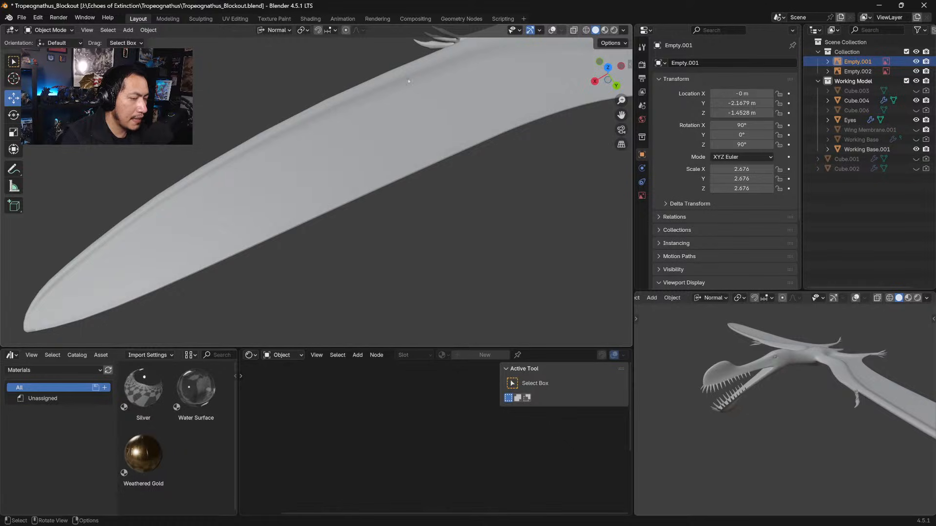
shift+middle_drag(409, 81, 388, 129)
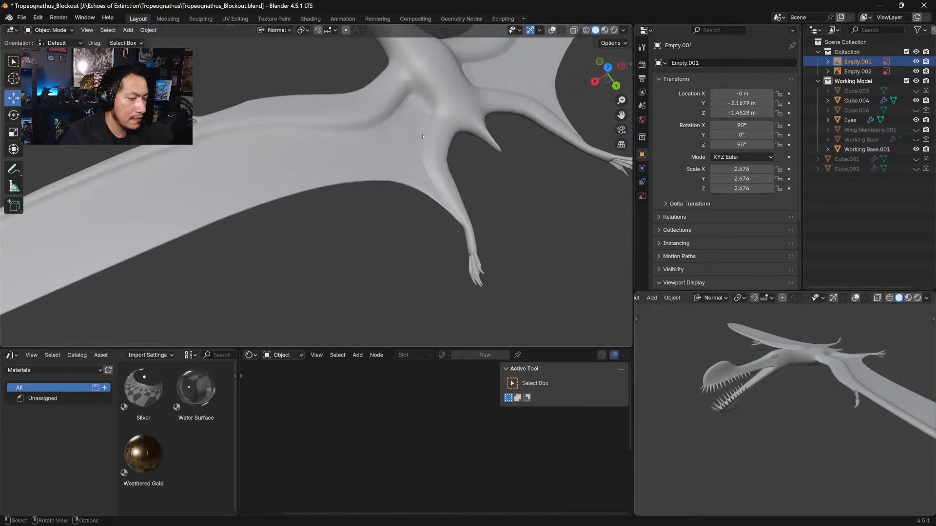
middle_drag(431, 167, 335, 207)
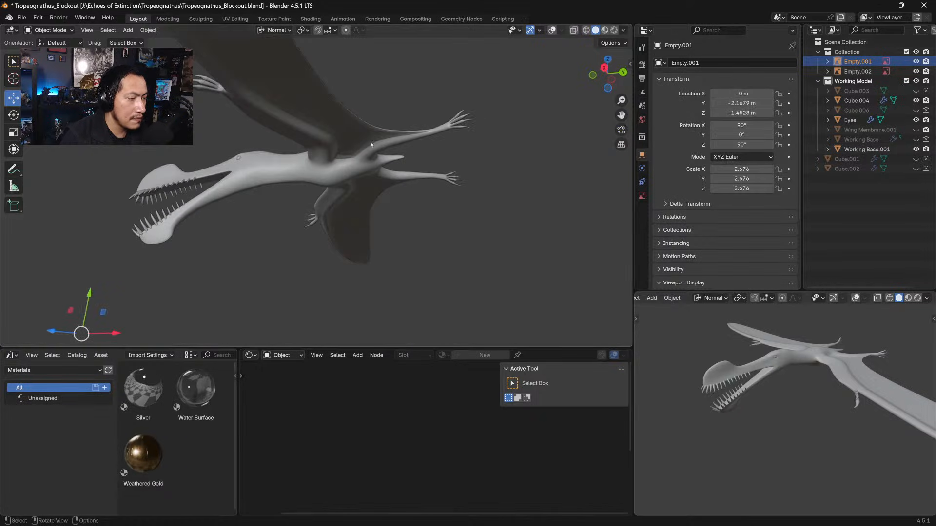
middle_drag(372, 144, 487, 41)
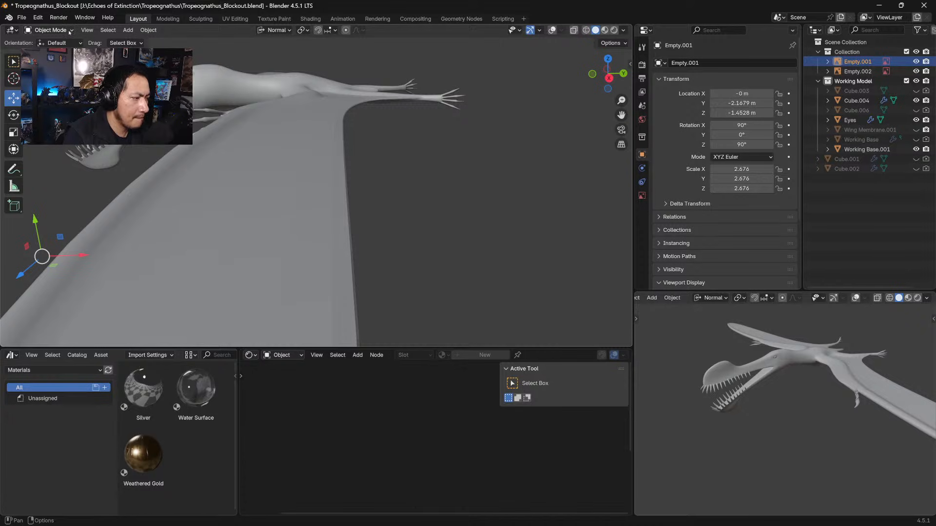
Show the overlays again, unhide the Wing Membrane.001 object and select it
click(552, 31)
shift+middle_drag(397, 134, 349, 213)
middle_drag(318, 249, 338, 187)
click(916, 110)
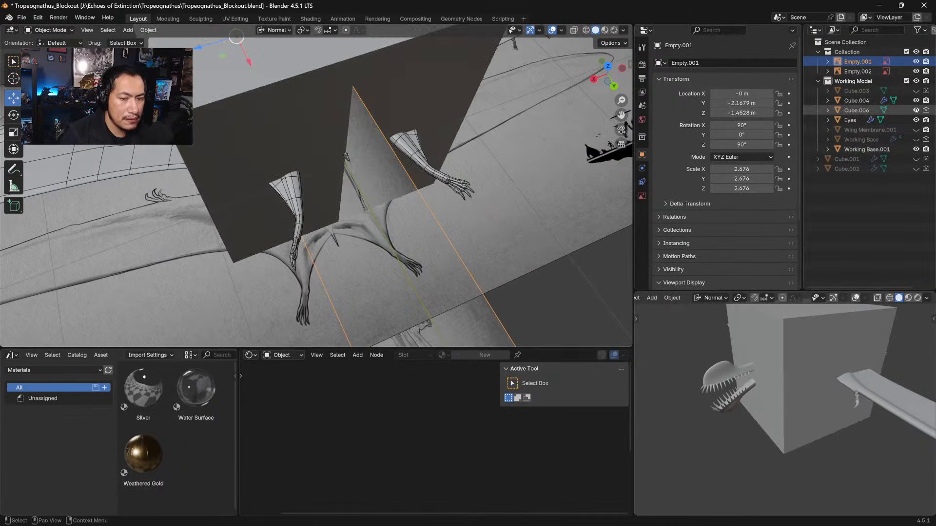
click(916, 111)
click(916, 129)
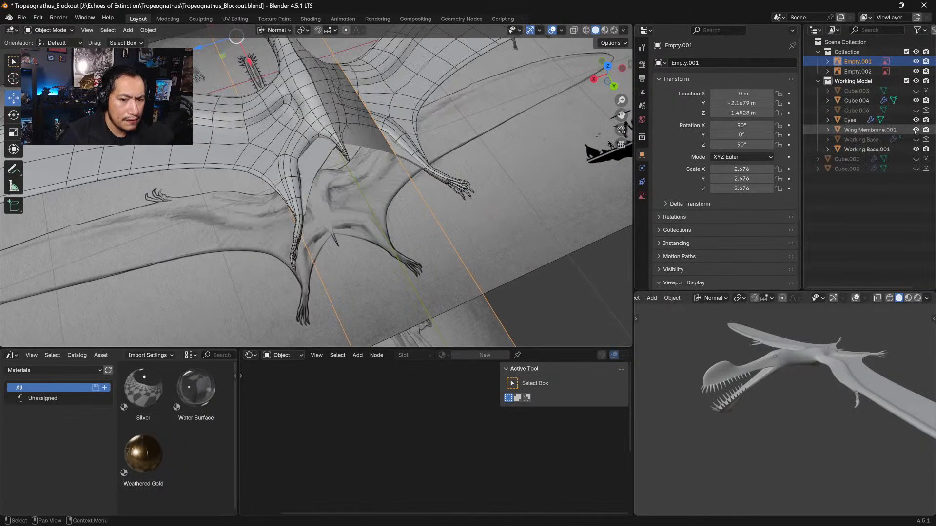
click(863, 131)
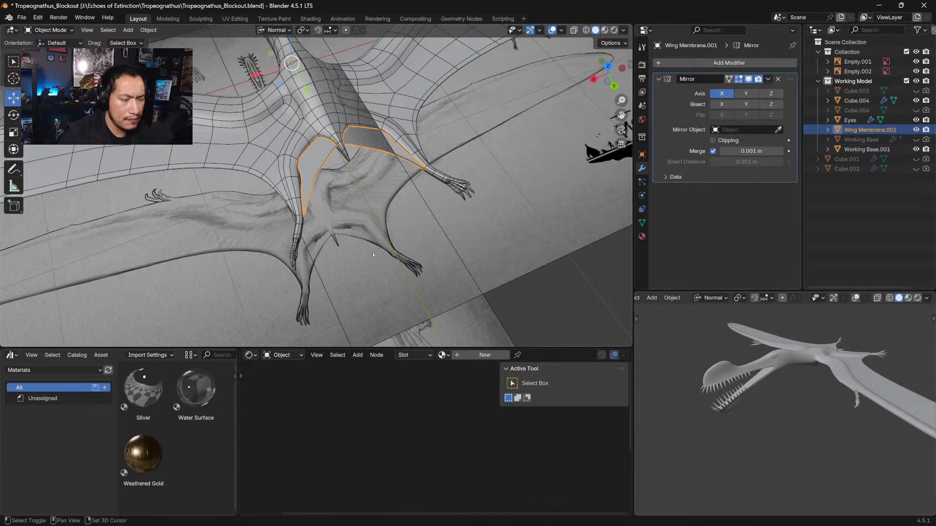
Open the rear membrane in Edit Mode from the top view with X-ray turned on
middle_drag(291, 244, 297, 196)
scroll(295, 209, up, 10)
key(Tab)
key(KP_7)
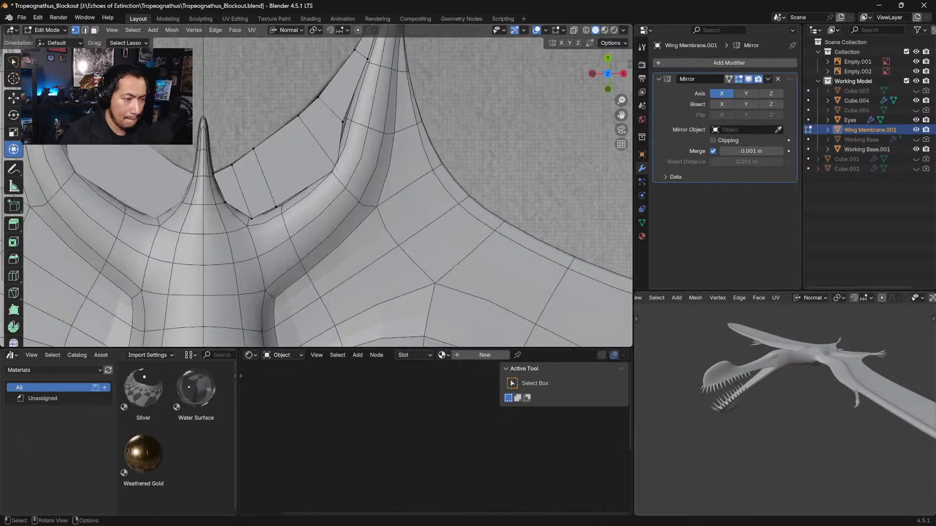
click(574, 31)
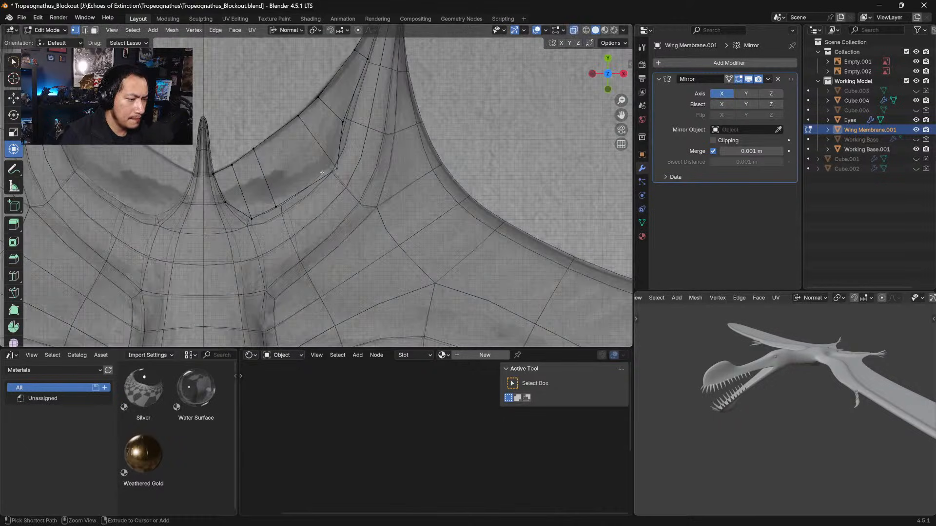
Reposition three vertices on the rear membrane's inner edge to follow the curve of the leg and hip
scroll(359, 160, down, 1)
scroll(358, 160, up, 3)
drag(346, 161, 334, 157)
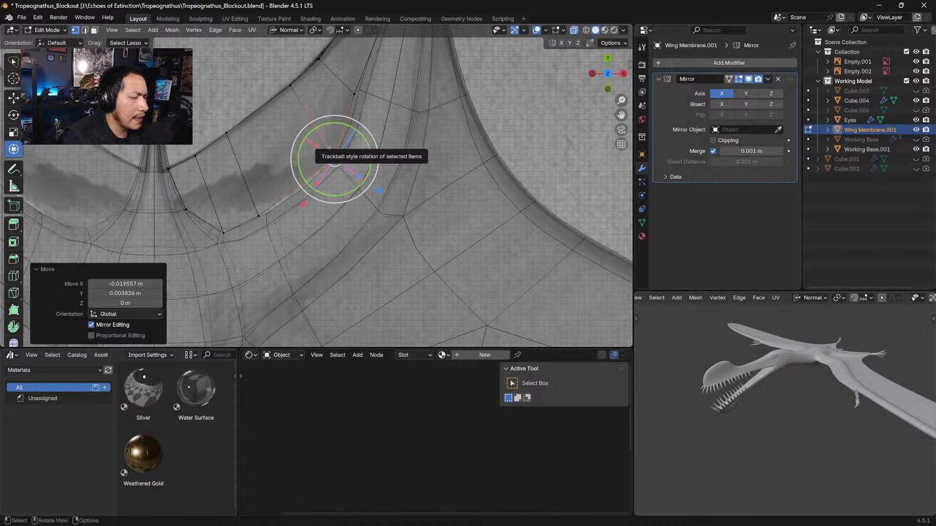
drag(330, 148, 364, 90)
shift+middle_drag(321, 163, 331, 160)
drag(258, 196, 294, 226)
drag(272, 219, 281, 214)
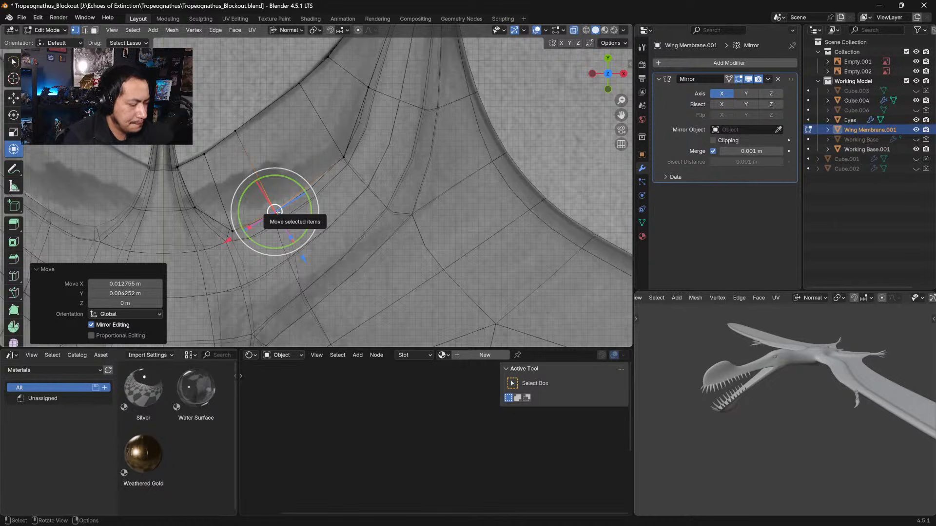
Adjust the three rear membrane vertices around the tail base to line up with the body and tail
click(223, 140)
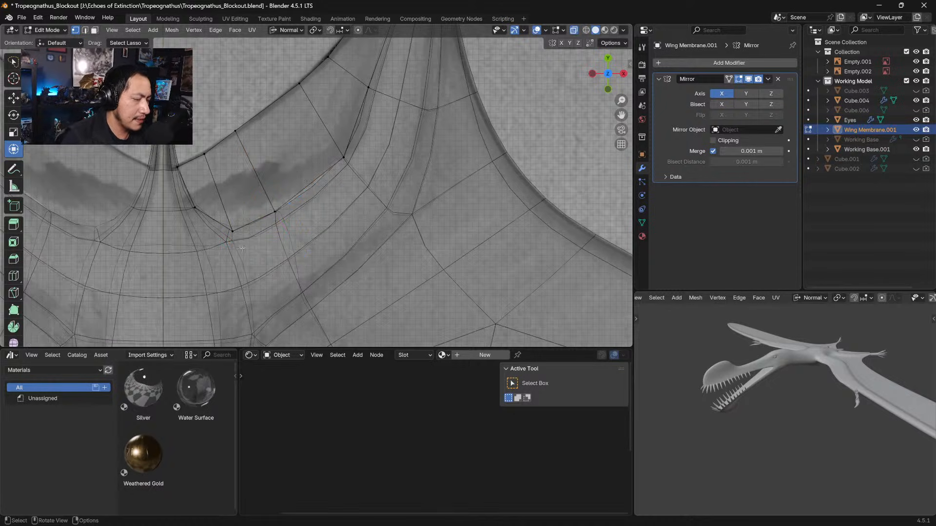
click(233, 231)
key(g)
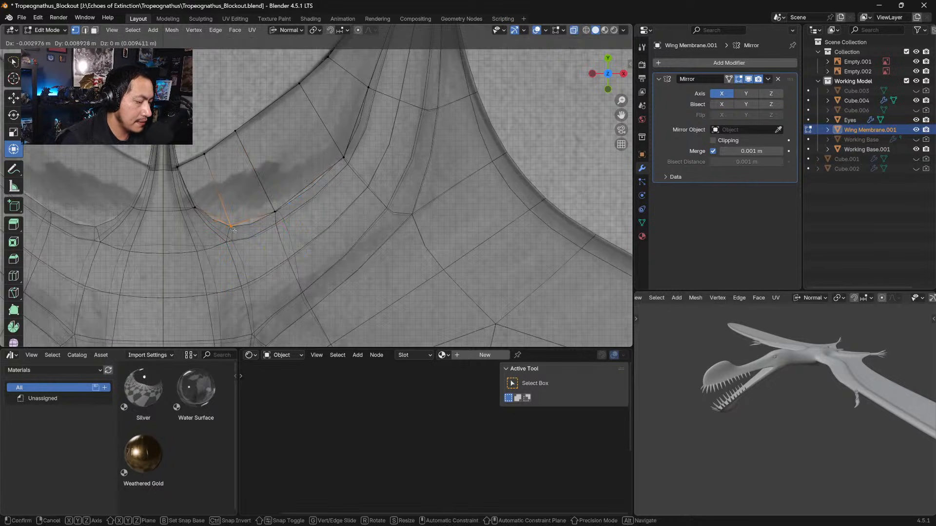
click(234, 231)
click(190, 212)
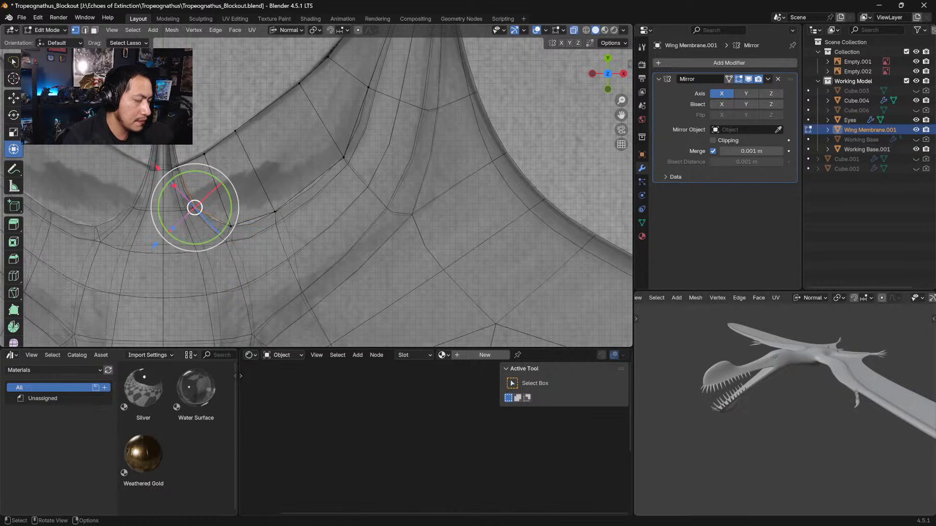
key(g)
click(191, 212)
click(177, 168)
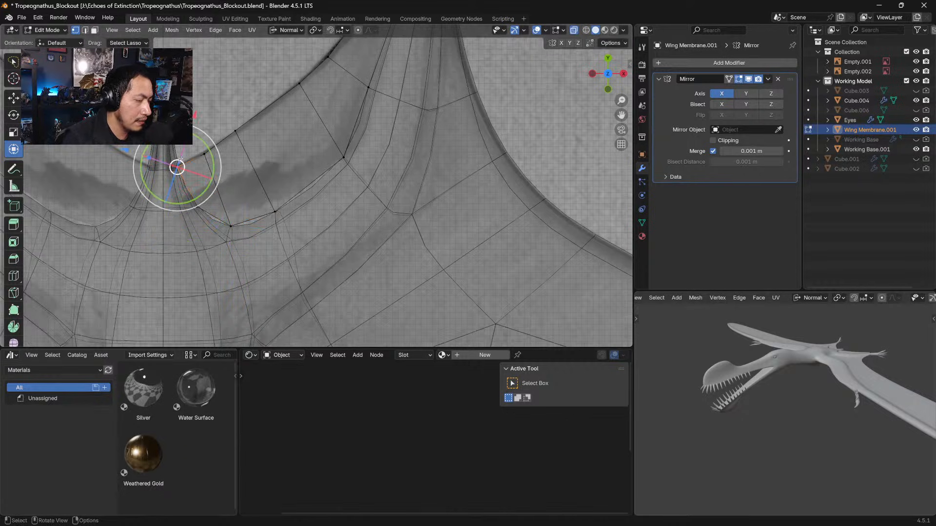
key(g)
click(179, 170)
Move the two inner-edge membrane vertices farther down the leg to line up with the leg's edge loops
shift+middle_drag(227, 162, 203, 243)
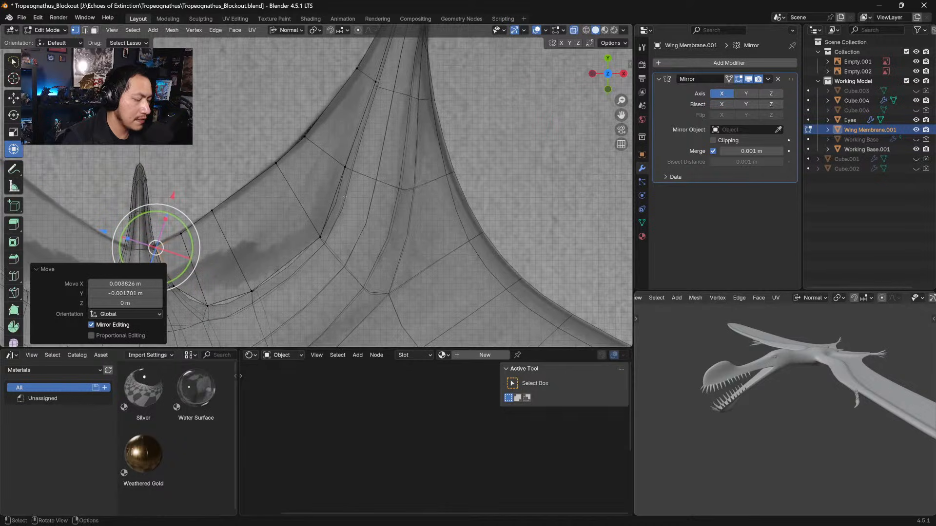
click(345, 167)
key(g)
click(341, 161)
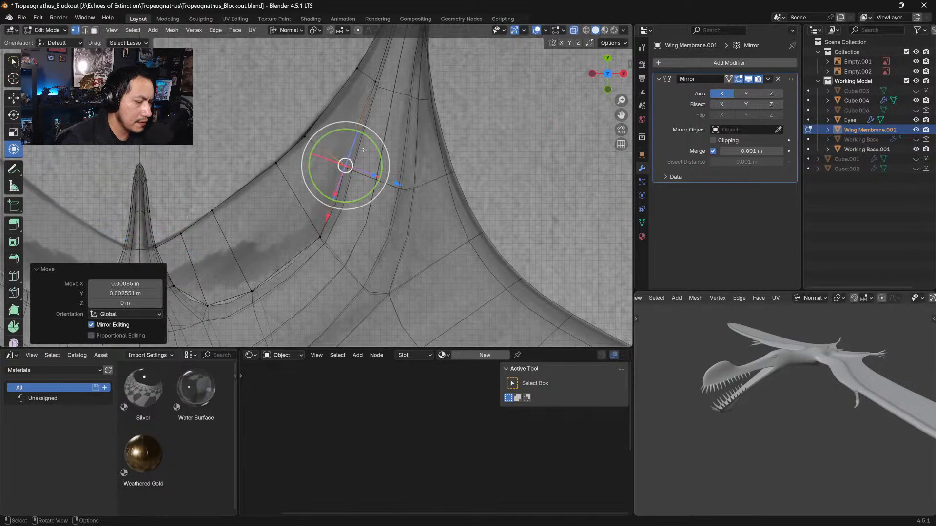
shift+middle_drag(384, 93, 378, 153)
click(369, 143)
key(g)
click(366, 145)
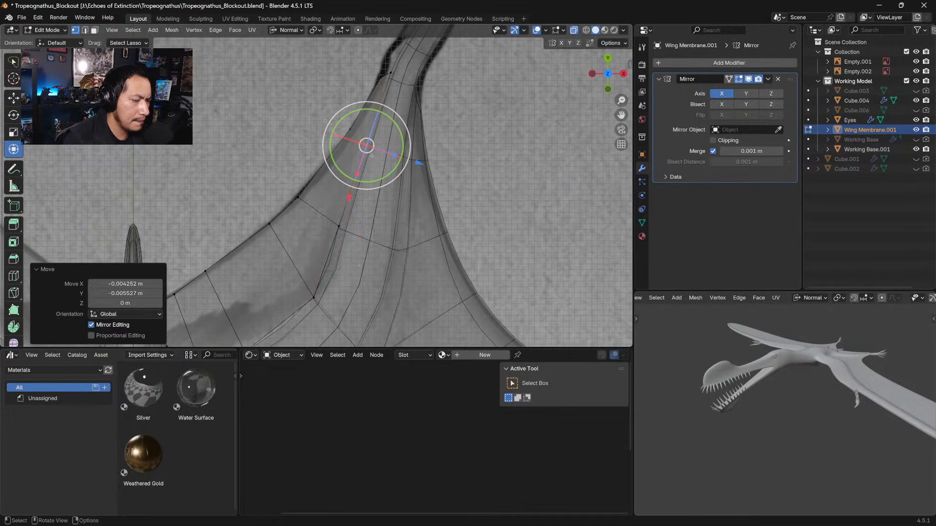
Move two vertices on the rear membrane's trailing edge near the lower leg onto the reference outline
click(350, 129)
key(g)
click(346, 135)
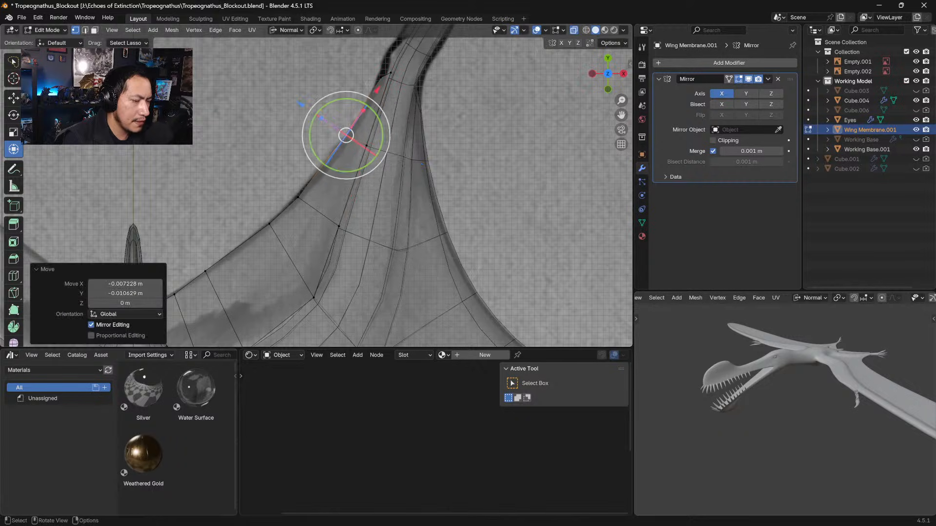
click(298, 197)
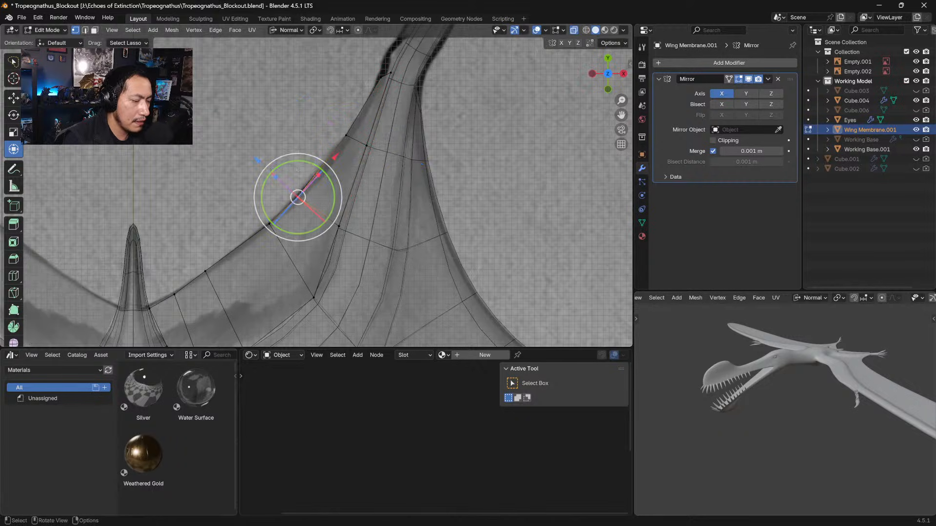
key(g)
click(301, 191)
shift+middle_drag(363, 103, 346, 145)
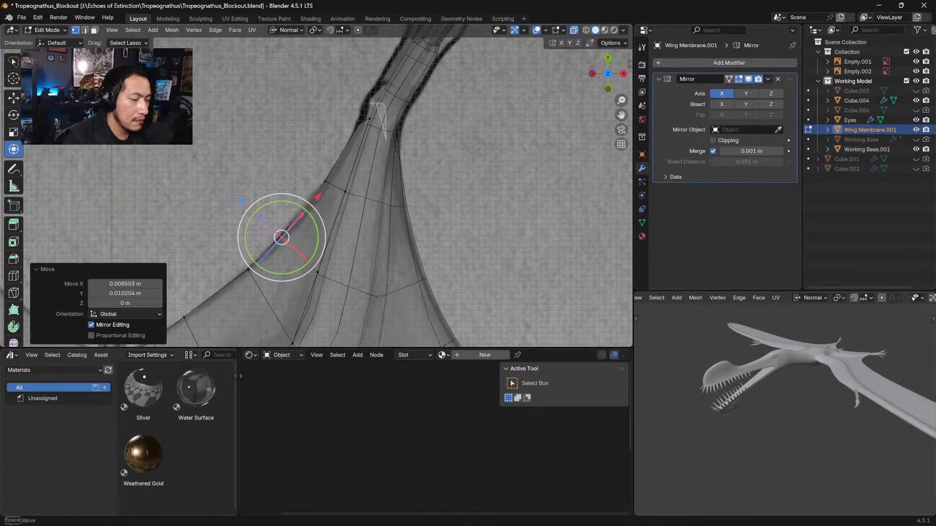
Reposition the outer vertex at the rear membrane's narrow end near the ankle against the reference outline
click(369, 119)
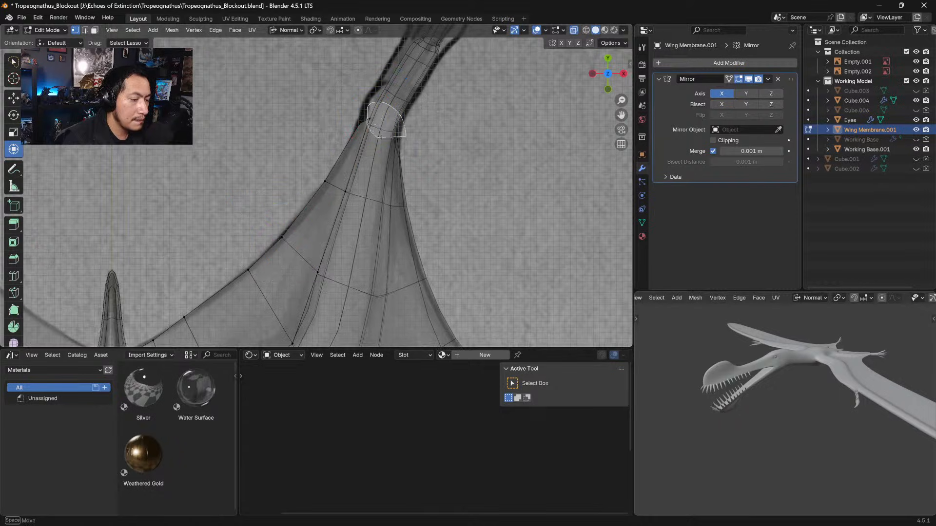
key(g)
click(384, 122)
mouse_move(333, 123)
mouse_down()
mouse_move(337, 101)
mouse_move(333, 124)
mouse_up()
key(ctrl+z)
mouse_move(351, 85)
mouse_down()
mouse_move(343, 131)
mouse_move(364, 112)
mouse_up()
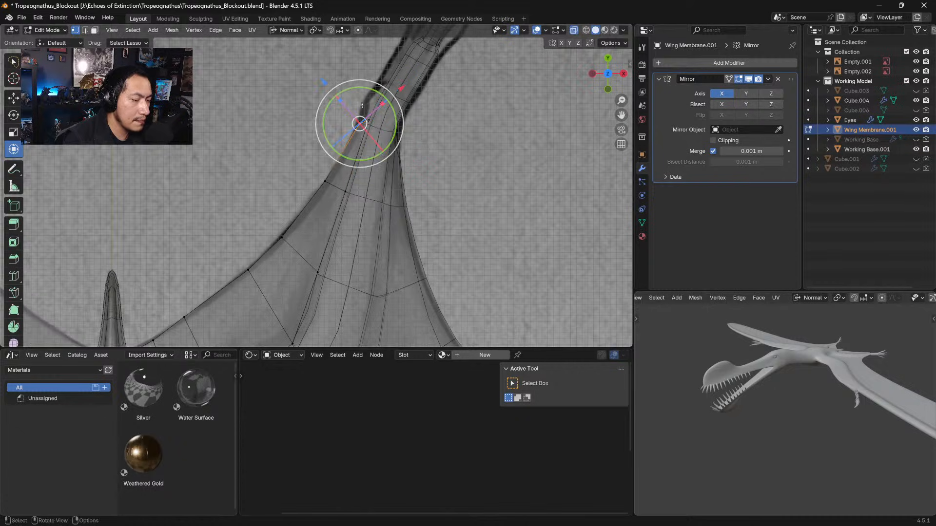
key(g)
click(352, 122)
click(306, 134)
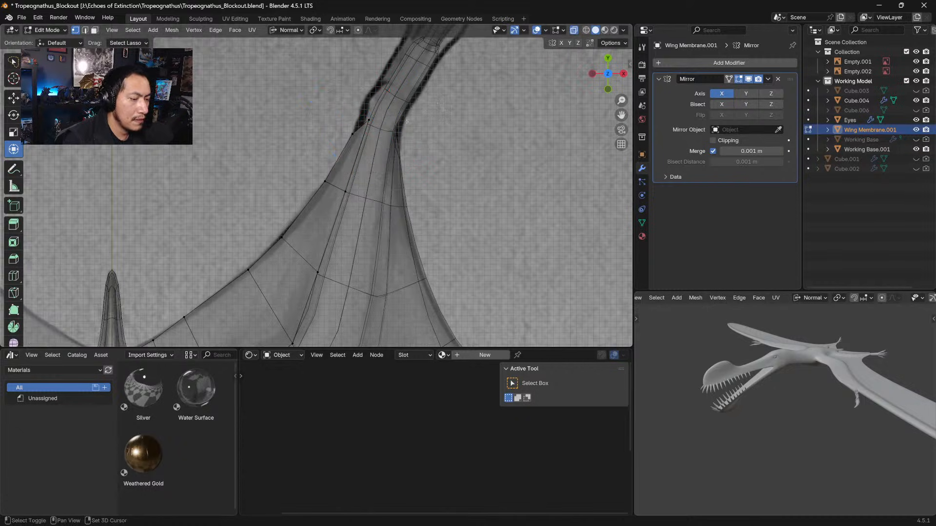
middle_drag(375, 151, 407, 118)
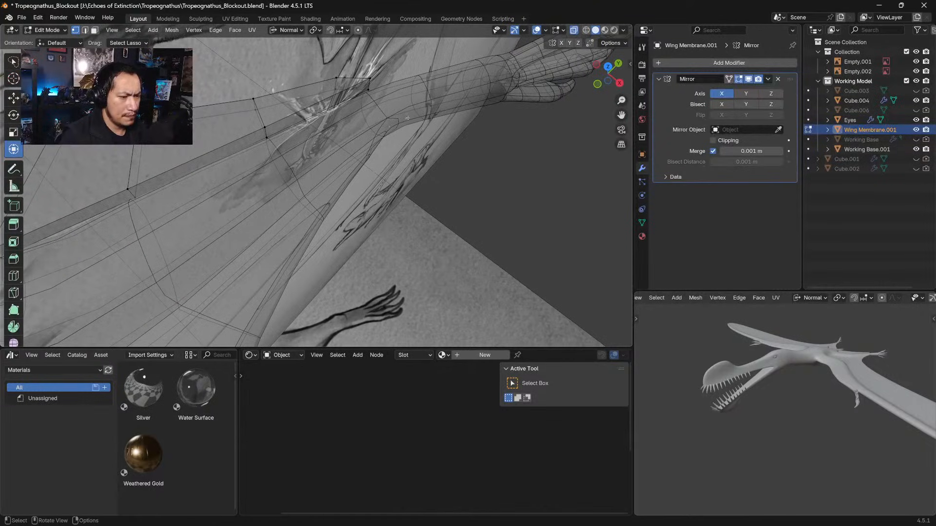
Compare the rear membrane with the leg, tail and reference outline in top view and from behind, in both object and edit modes
key(Tab)
click(407, 107)
key(Tab)
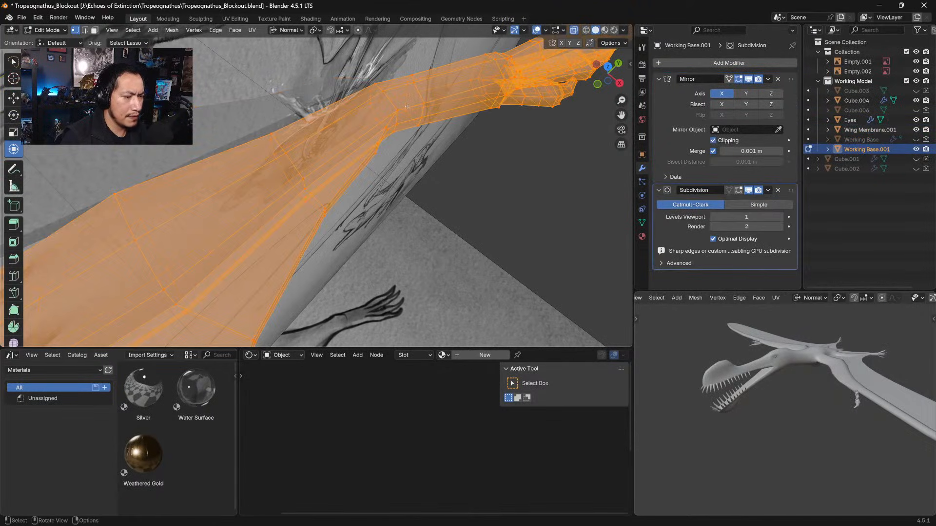
key(Tab)
key(Tab)
key(Tab)
middle_drag(404, 114, 412, 160)
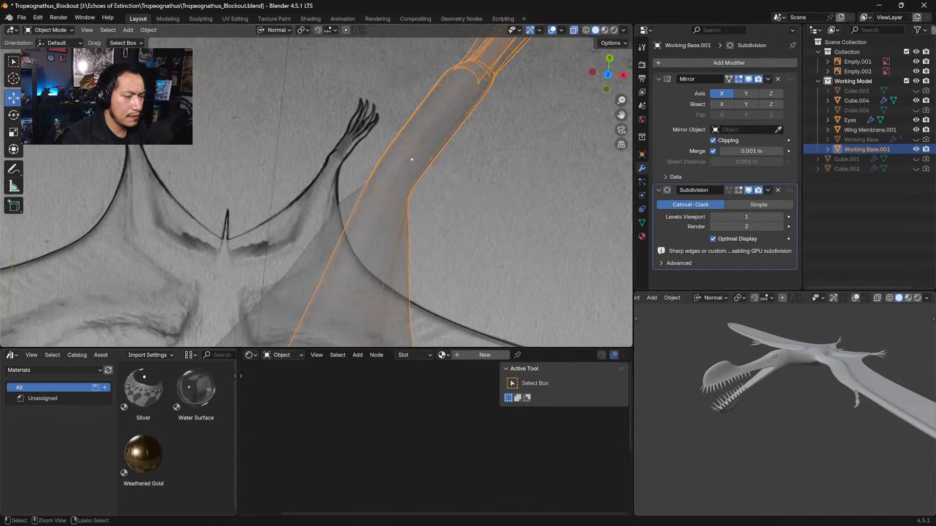
key(KP_7)
ctrl+middle_drag(399, 224, 404, 179)
click(298, 158)
key(Tab)
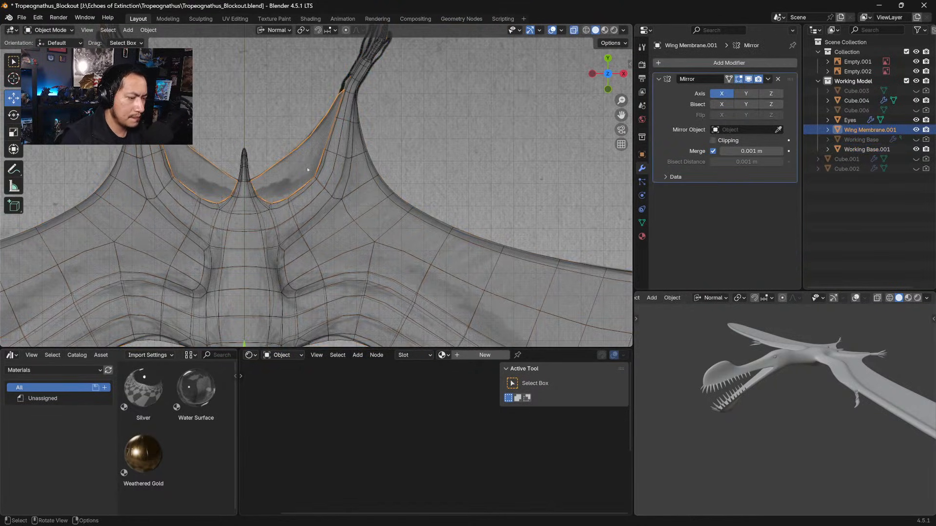
scroll(317, 171, up, 3)
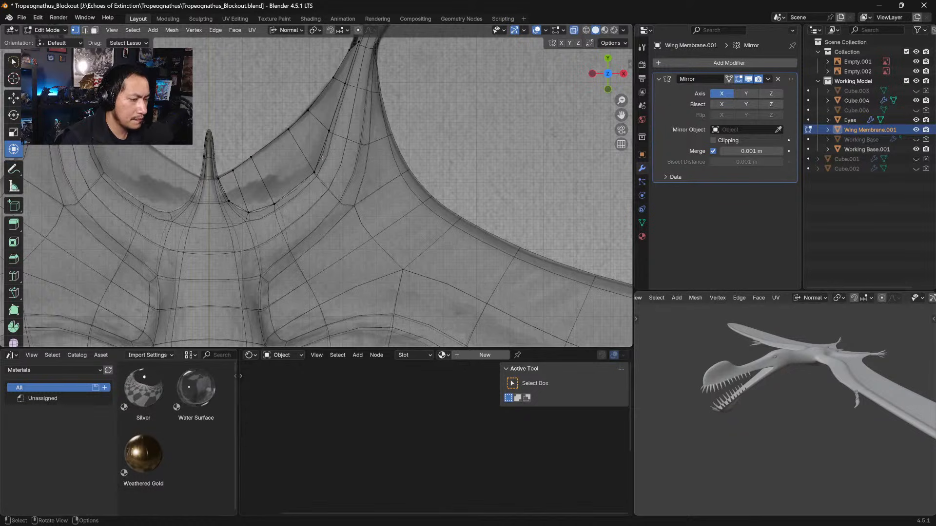
shift+scroll(322, 157, up, 3)
middle_drag(323, 157, 487, 155)
key(Tab)
middle_drag(507, 103, 541, 76)
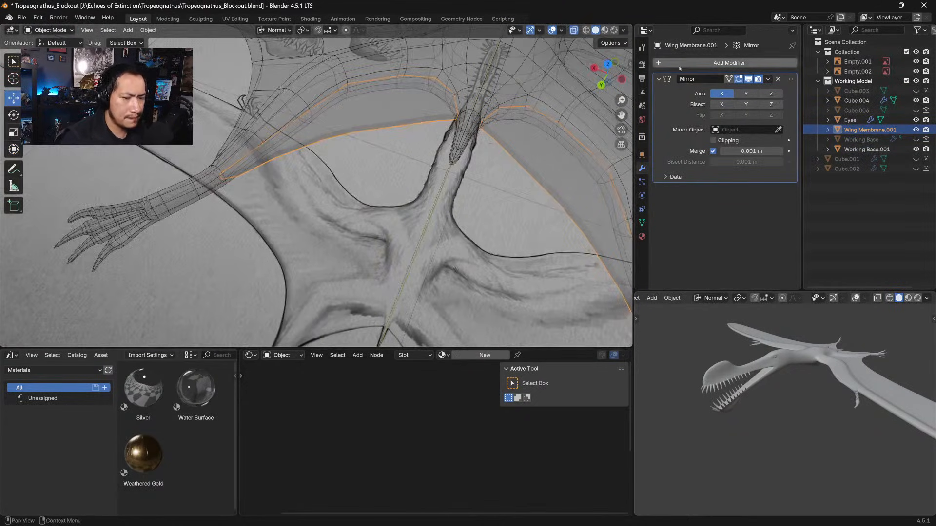
Turn off the viewport display of the body mesh's Subdivision modifier and check the rear membrane join without overlays
click(541, 77)
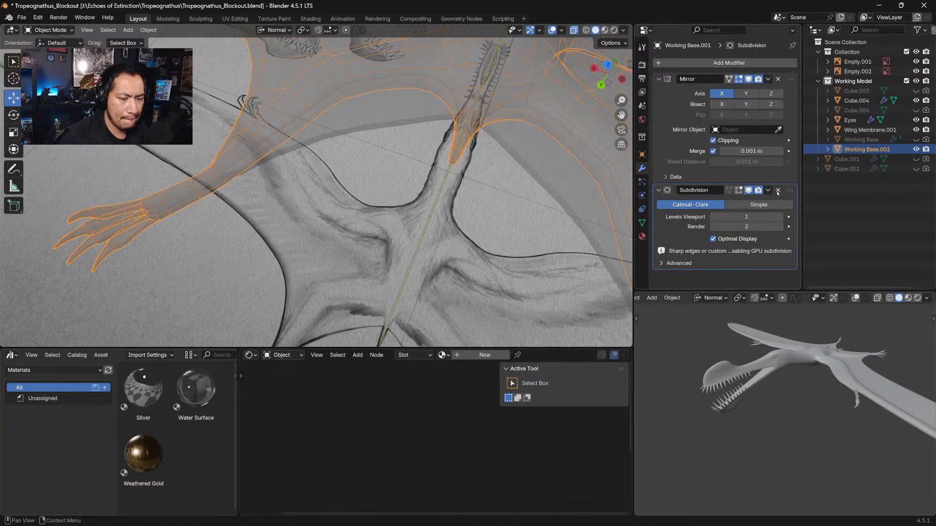
click(748, 191)
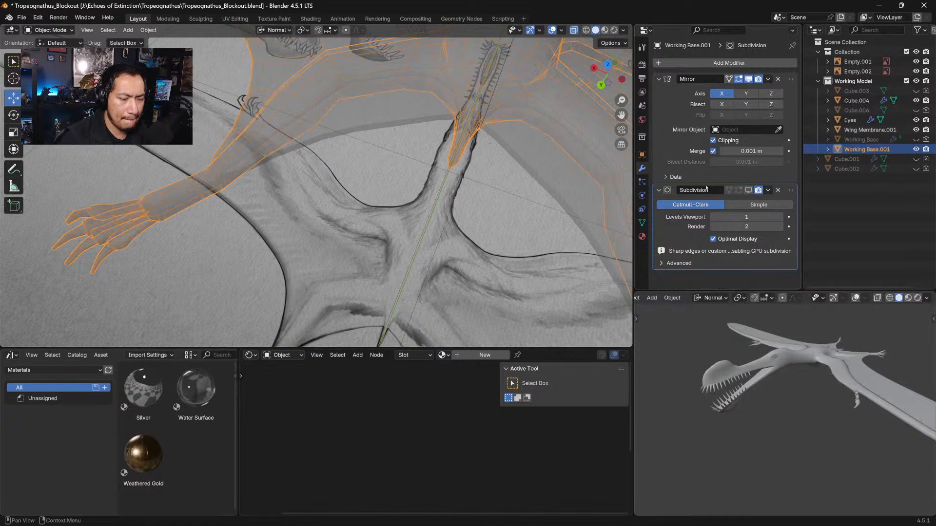
shift+middle_drag(477, 141, 473, 225)
click(552, 30)
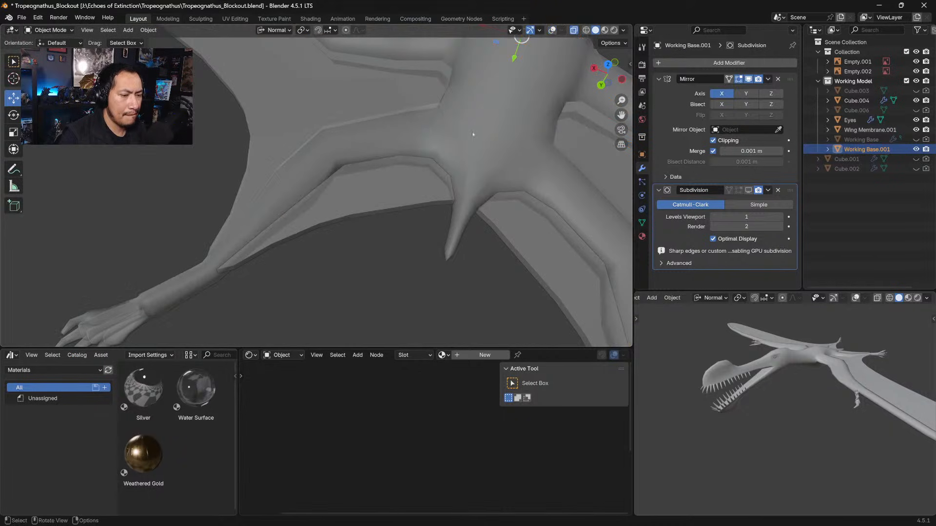
middle_drag(521, 117, 498, 95)
click(552, 30)
Open the body mesh Working Base.001 for editing with X-ray turned off and clear its full vertex selection
key(Tab)
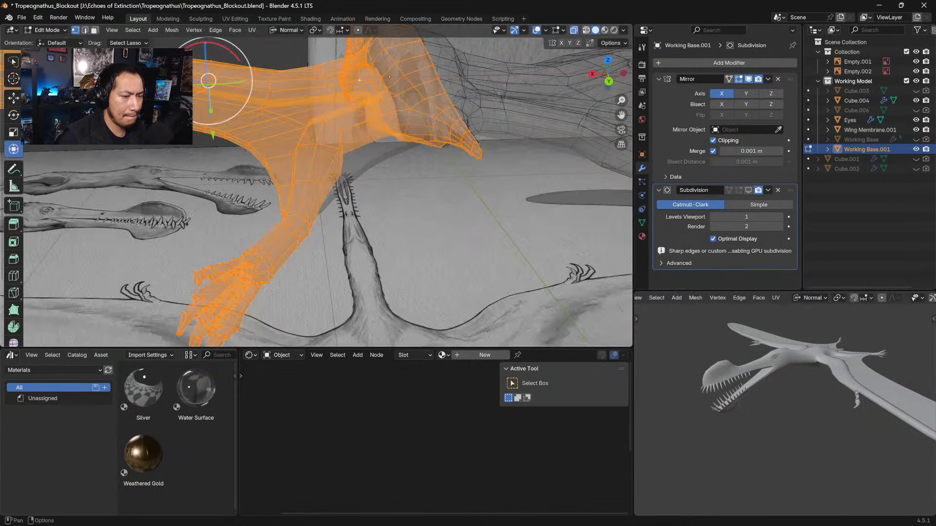
click(574, 30)
middle_drag(474, 126, 455, 139)
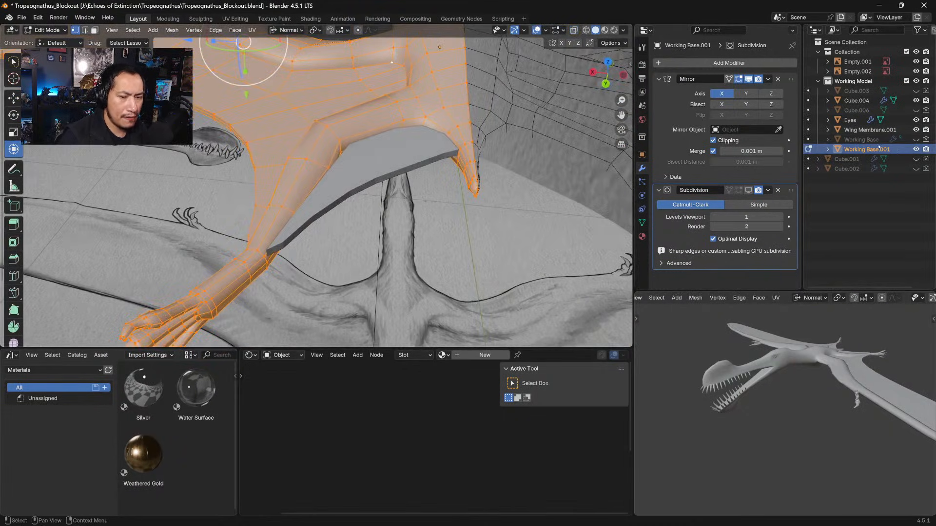
middle_drag(310, 216, 292, 222)
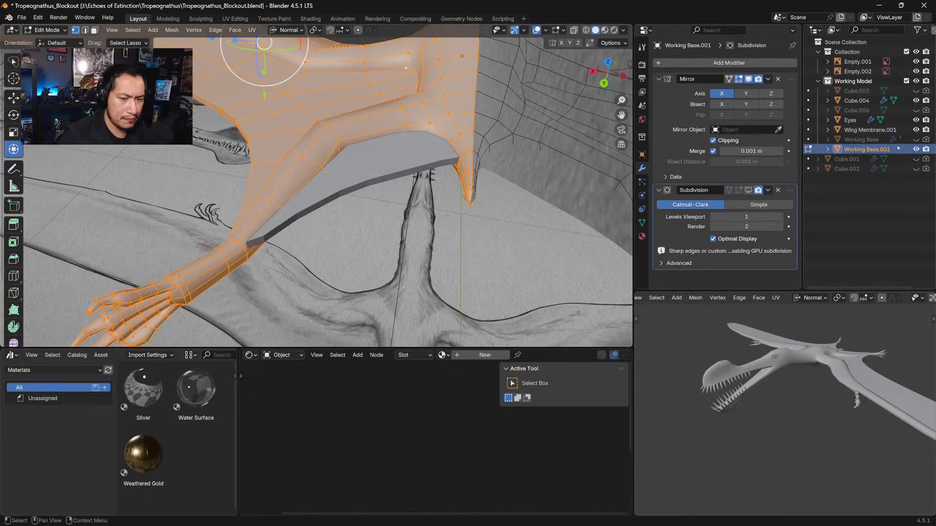
click(916, 149)
click(916, 150)
click(383, 170)
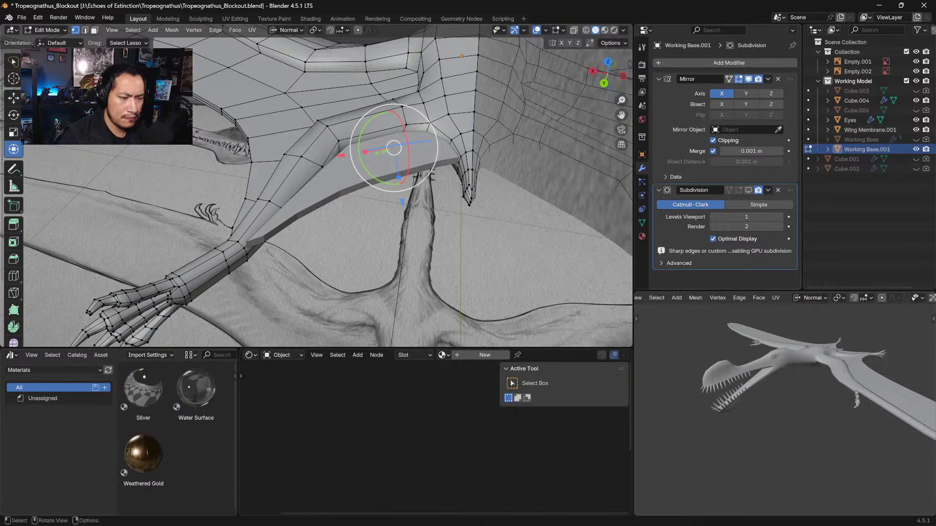
Hide Wing Membrane.001 and reopen Working Base.001 for editing around the rear leg and tail
key(Tab)
click(568, 195)
click(916, 130)
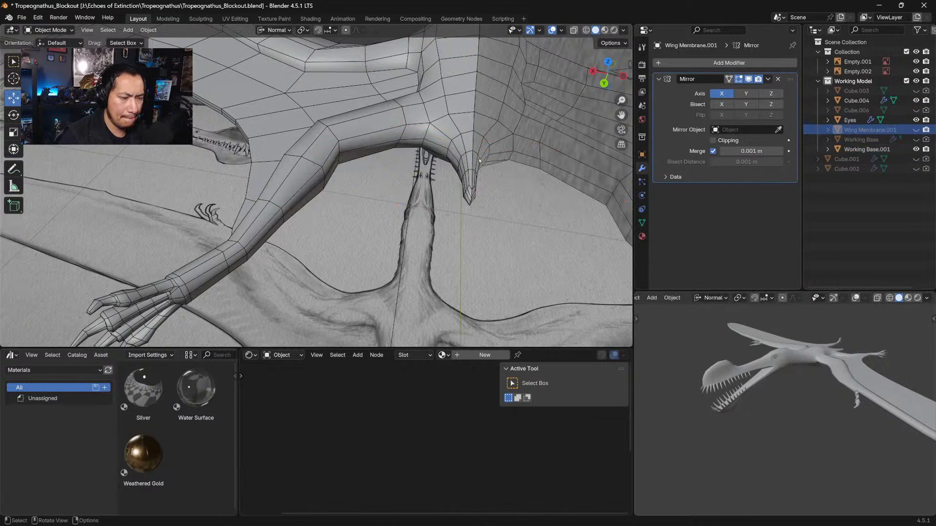
click(439, 141)
key(Tab)
middle_drag(429, 151, 385, 142)
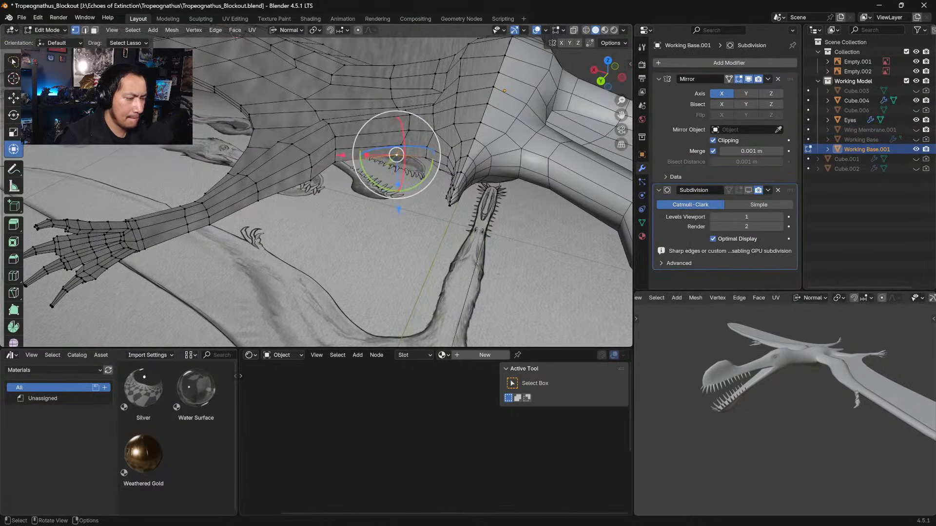
Select the two rows of body faces running along the inner side of the rear leg toward the tail base
key(3)
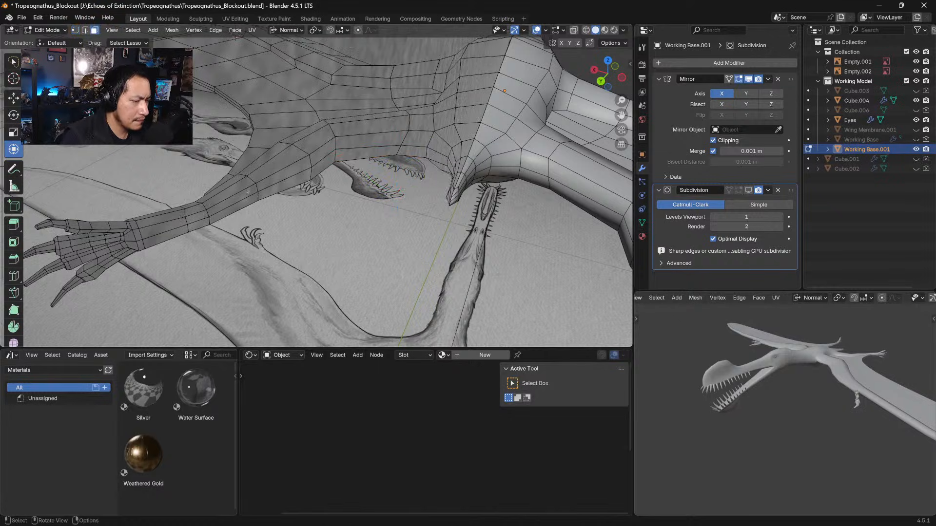
click(248, 193)
shift+click(247, 201)
shift+click(282, 175)
shift+click(289, 183)
shift+click(321, 153)
shift+click(324, 164)
shift+click(350, 144)
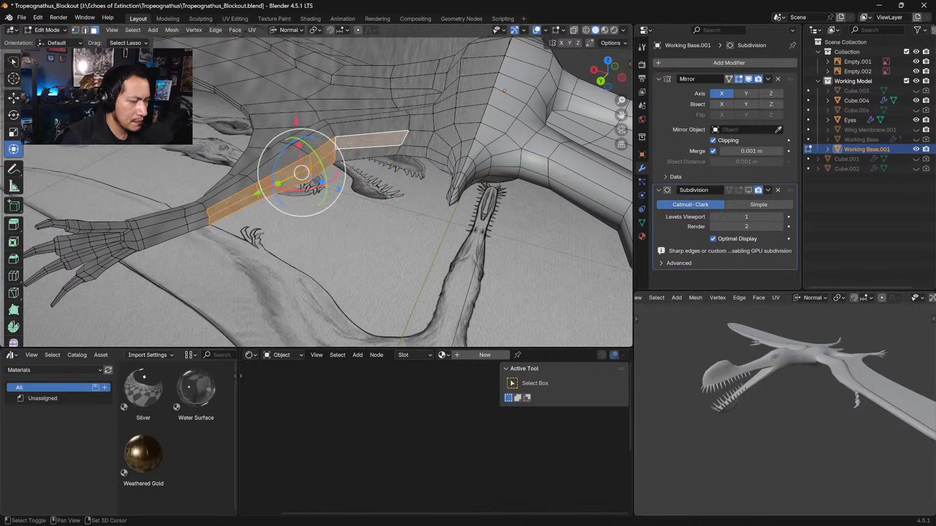
shift+click(352, 154)
shift+click(417, 140)
shift+click(413, 151)
shift+click(437, 142)
shift+click(436, 155)
middle_drag(436, 155, 487, 176)
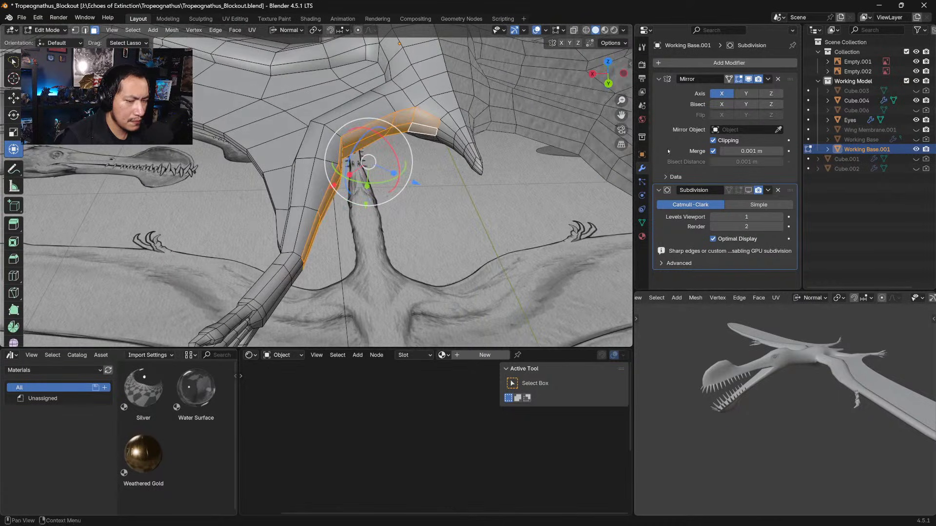
Check the selected leg faces against the rear membrane and extend the selection farther toward the tail base
click(916, 131)
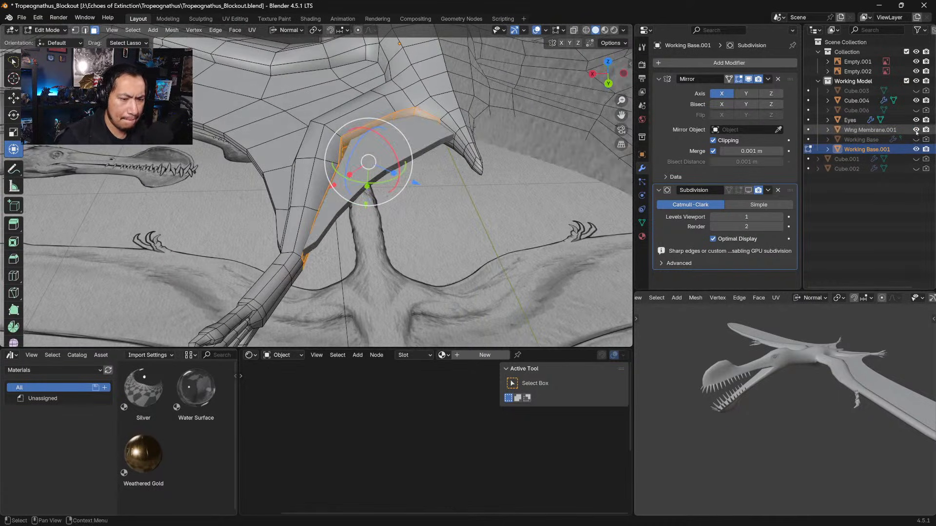
click(916, 130)
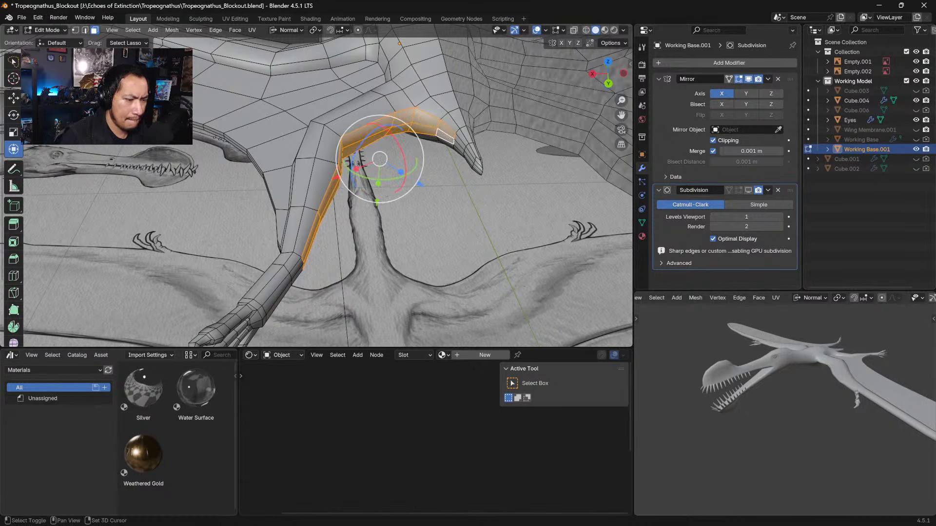
middle_drag(442, 132, 376, 147)
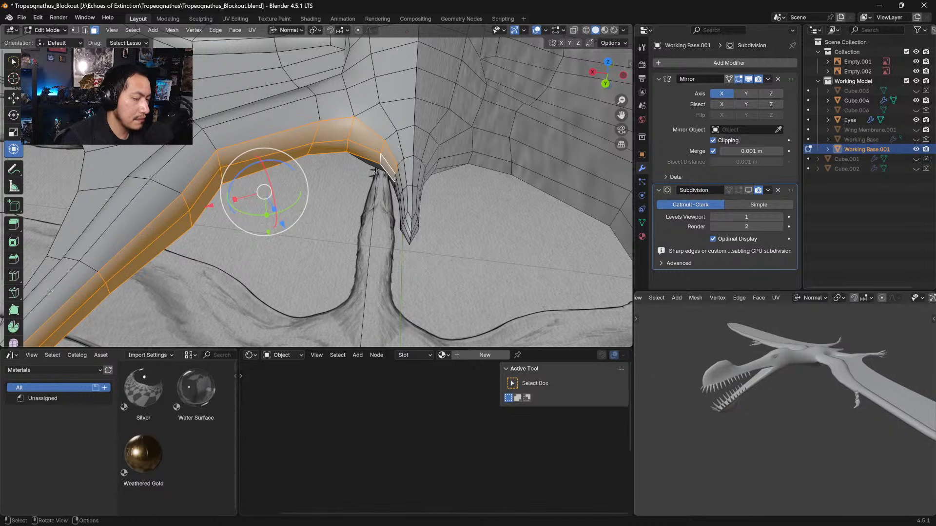
Inset the selected leg-to-tail faces with a thickness of about 0.012 m and delete the inner faces
middle_drag(419, 161, 438, 150)
key(i)
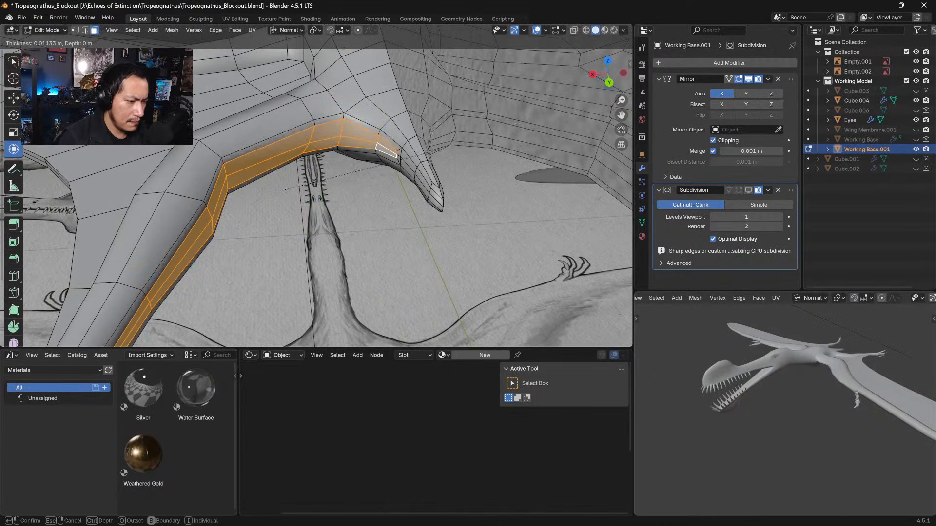
click(436, 151)
middle_drag(436, 151, 228, 139)
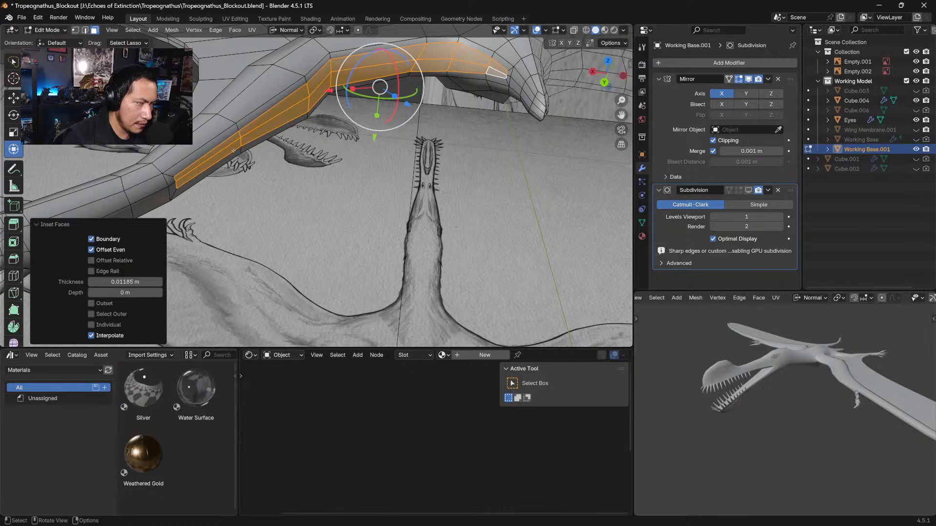
key(x)
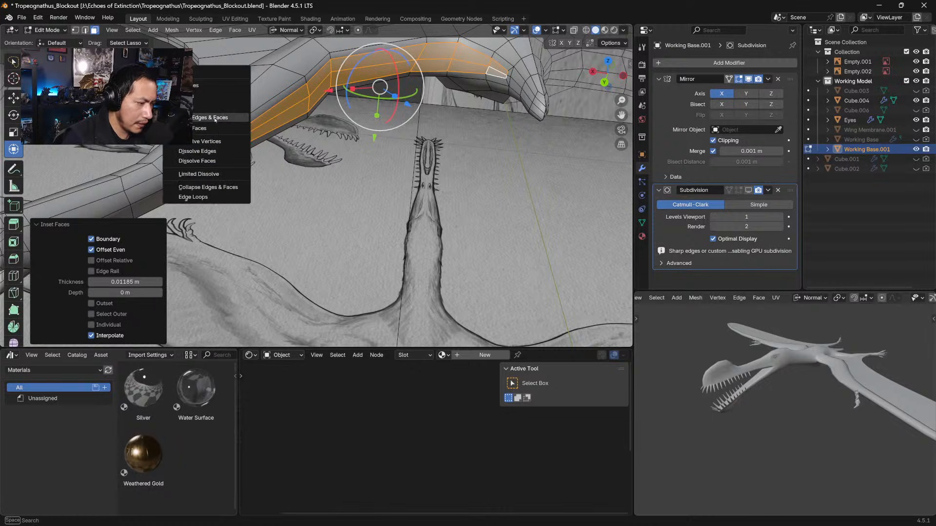
click(208, 107)
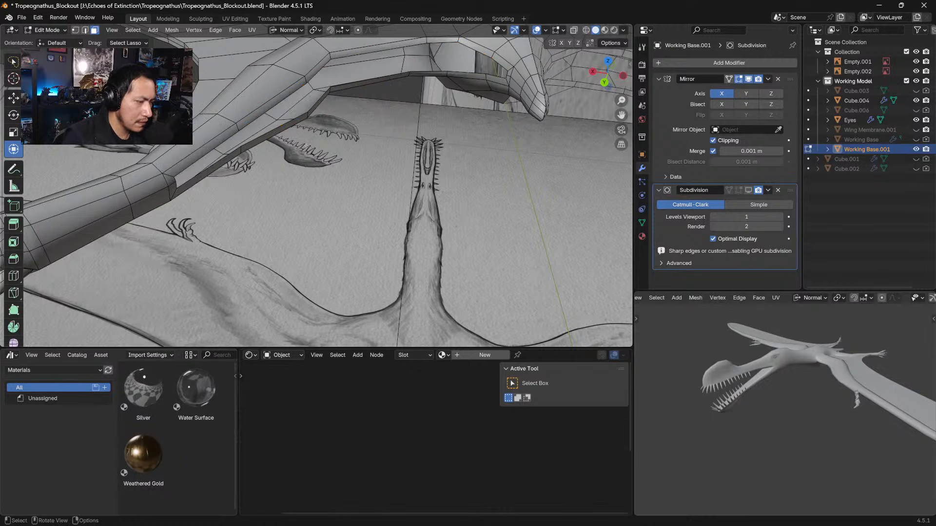
mouse_move(292, 157)
middle_down()
mouse_move(283, 198)
mouse_move(468, 175)
middle_up()
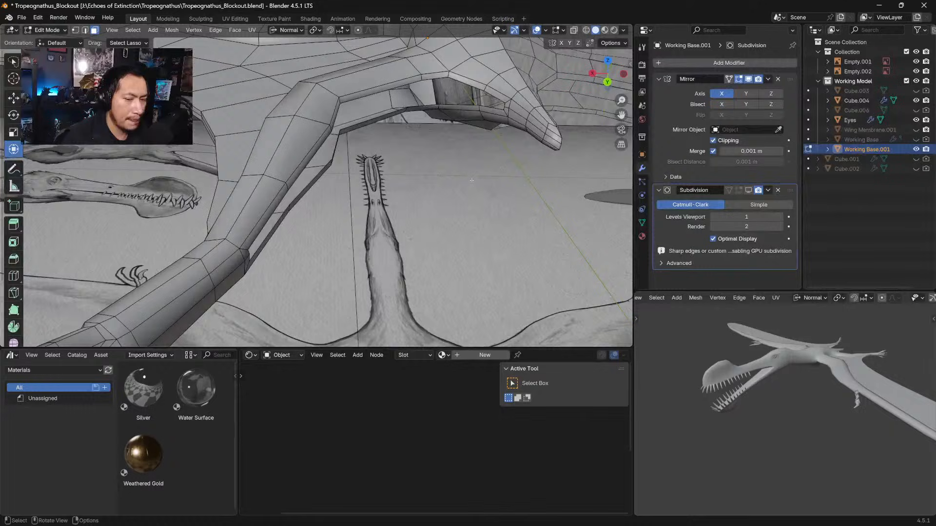
Show Wing Membrane.001 again and switch from editing the body to editing the membrane mesh
click(916, 139)
click(916, 139)
click(916, 129)
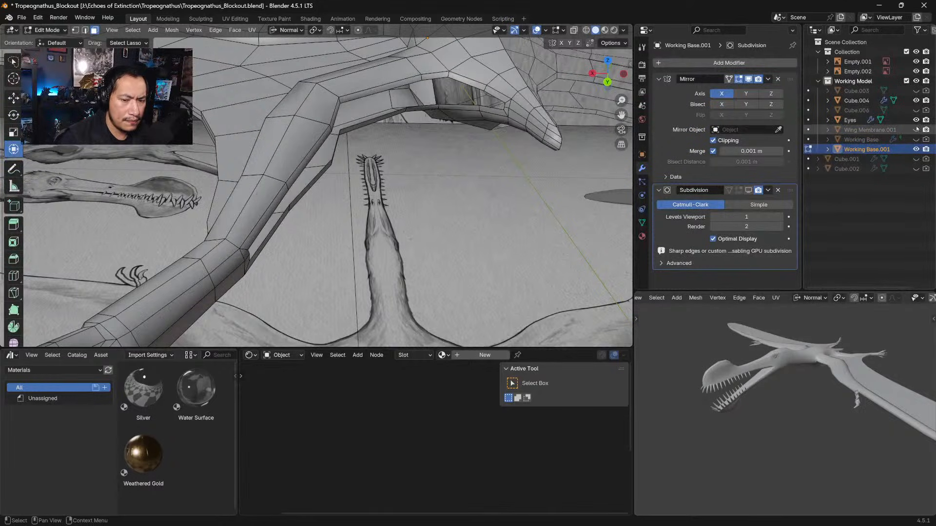
click(865, 130)
mouse_move(336, 160)
middle_down()
mouse_move(352, 150)
mouse_move(385, 162)
middle_up()
key(Tab)
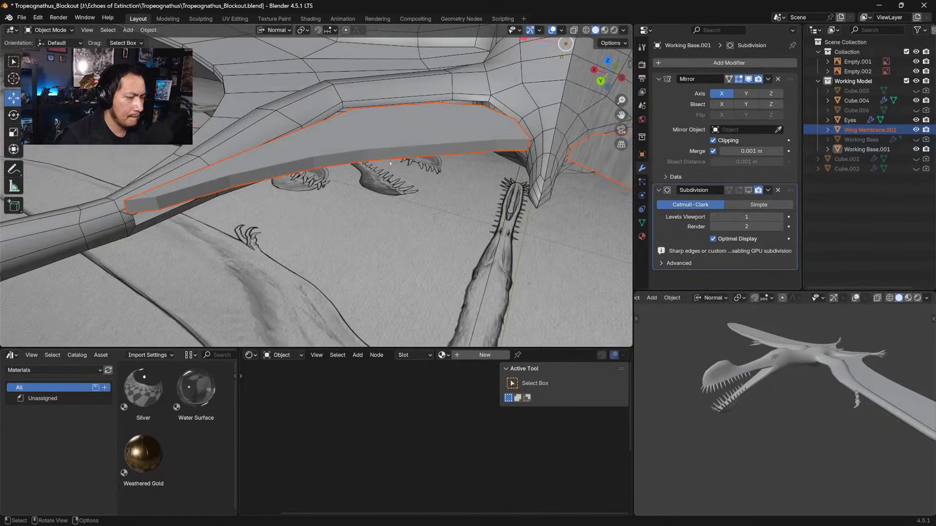
key(Tab)
click(394, 142)
key(Tab)
key(Tab)
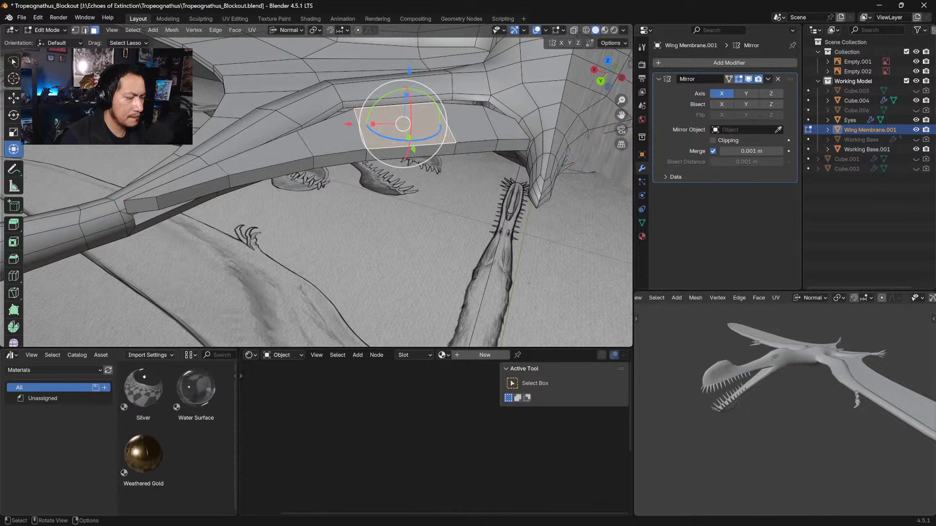
key(Tab)
key(Tab)
Select the whole linked rear membrane and move it -0.017726 m along its normal X axis
mouse_move(392, 142)
middle_down()
mouse_move(411, 123)
mouse_move(396, 126)
middle_up()
key(ctrl+l)
drag(350, 51, 350, 60)
middle_drag(350, 61, 399, 66)
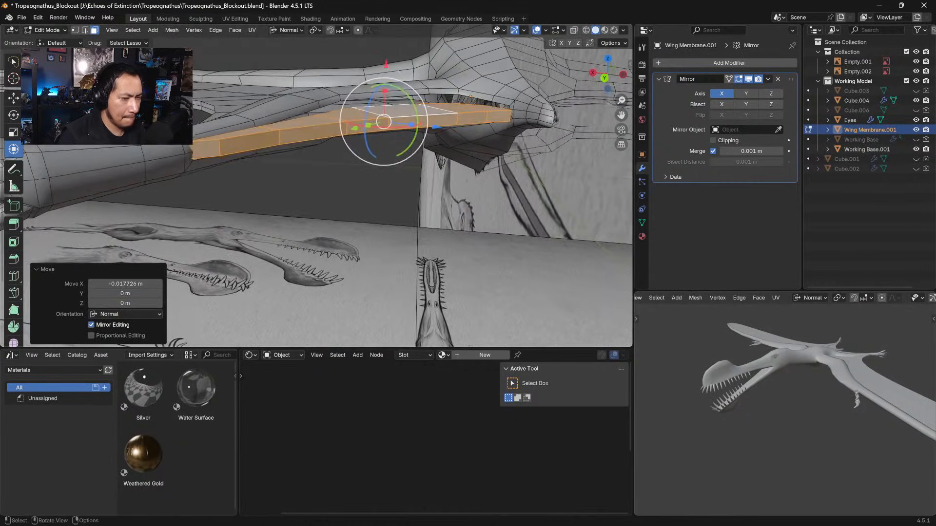
Rotate the rear membrane slightly and reposition it to line up with the opening along the leg and tail base
middle_drag(574, 110, 539, 117)
key(r)
click(550, 98)
key(g)
click(549, 95)
Add one lengthwise loop cut through the thickness of the membrane's trailing edge, slid with a factor of 0.195
click(448, 148)
key(2)
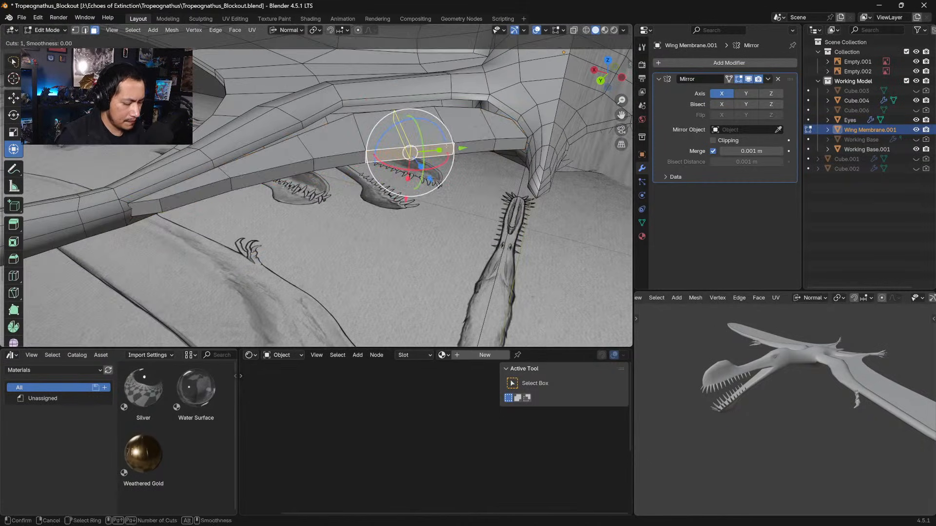
alt+click(450, 149)
key(g)
key(g)
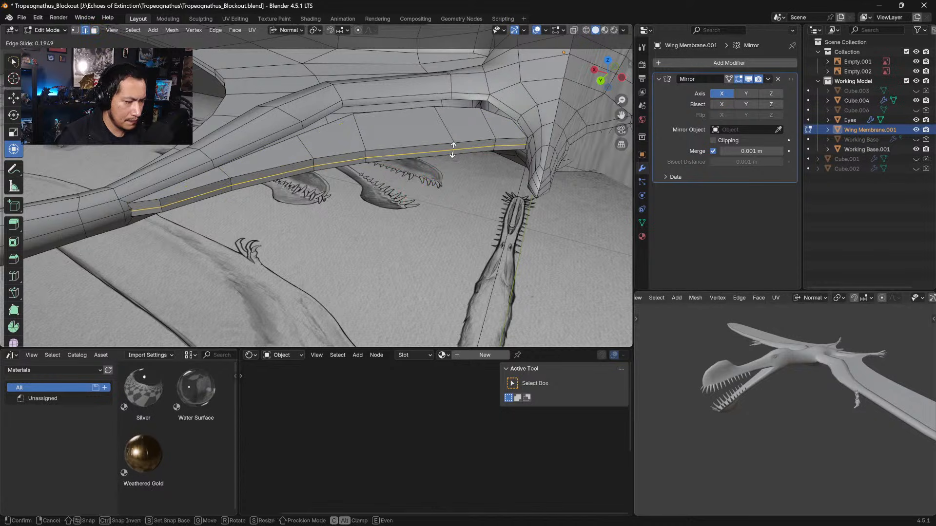
click(452, 151)
middle_drag(452, 151, 465, 159)
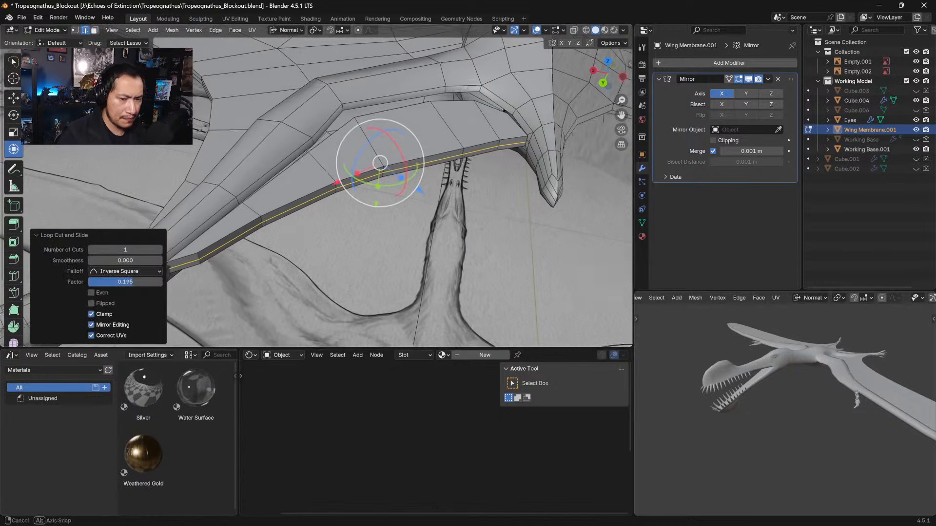
Hide Working Base.001 to isolate the rear membrane and switch to face selection
click(916, 150)
middle_drag(503, 204, 486, 138)
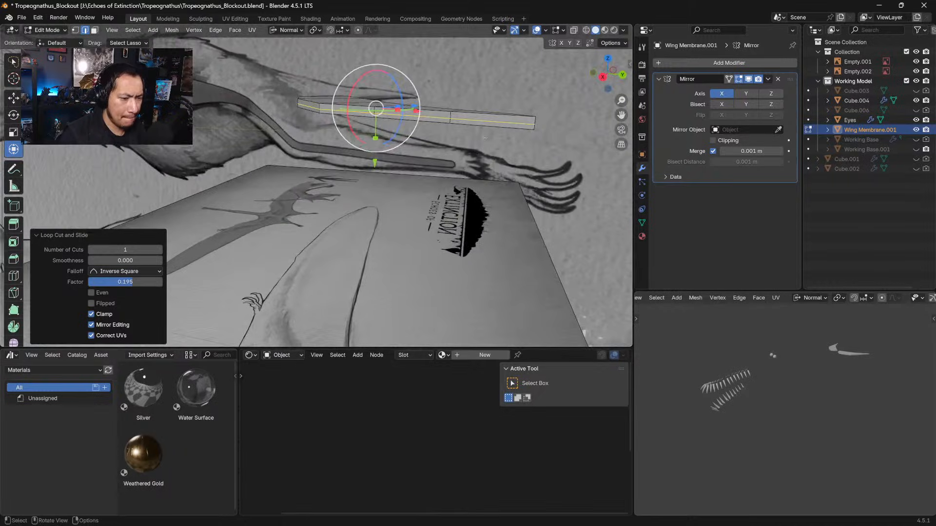
click(95, 29)
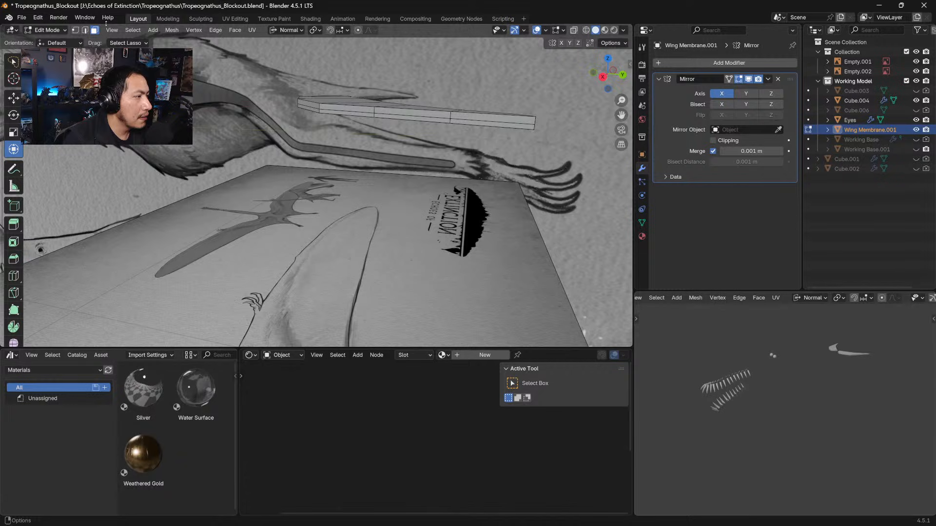
middle_drag(424, 132, 444, 133)
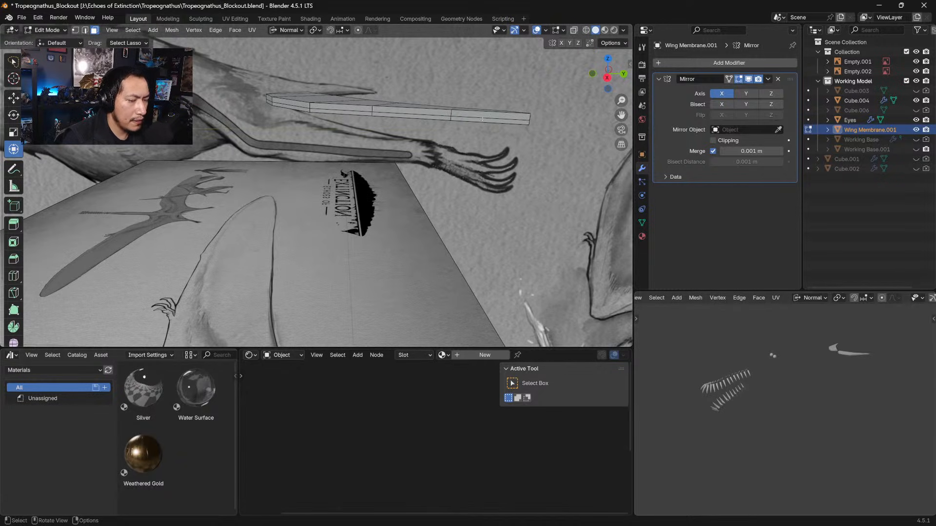
Delete both rows of side faces along the rear membrane's front edge and ends, where it meets the leg and tail base
click(466, 114)
shift+click(459, 119)
shift+click(432, 112)
shift+click(425, 117)
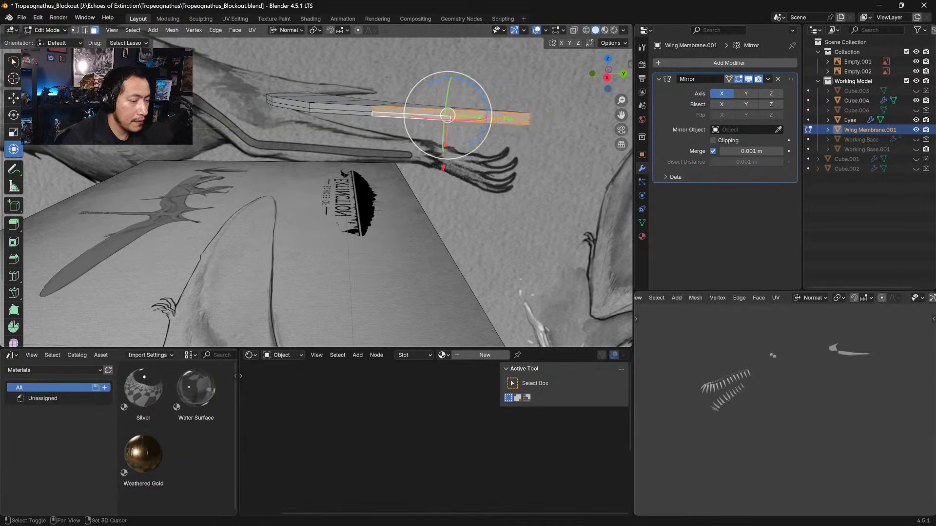
middle_drag(327, 114, 376, 171)
shift+click(391, 169)
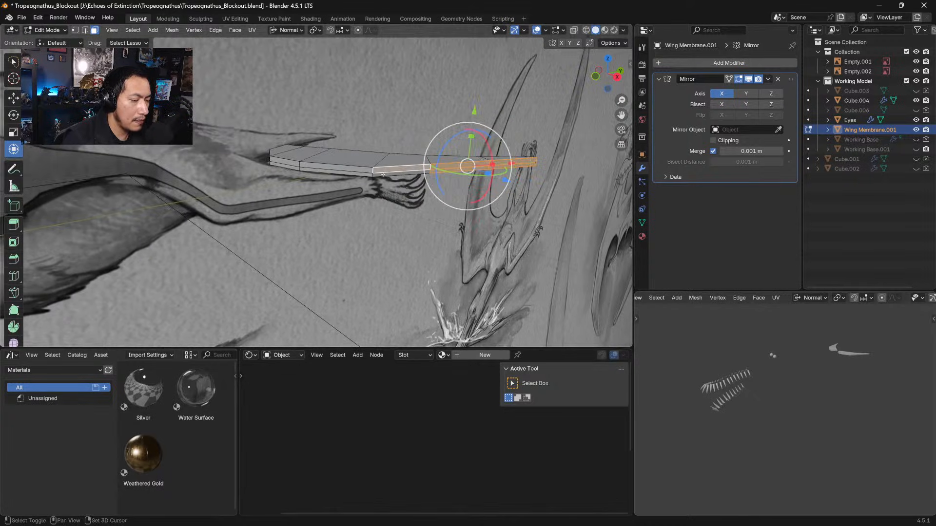
shift+click(389, 174)
middle_drag(326, 200, 390, 188)
middle_drag(390, 219, 385, 198)
shift+click(387, 223)
shift+click(385, 233)
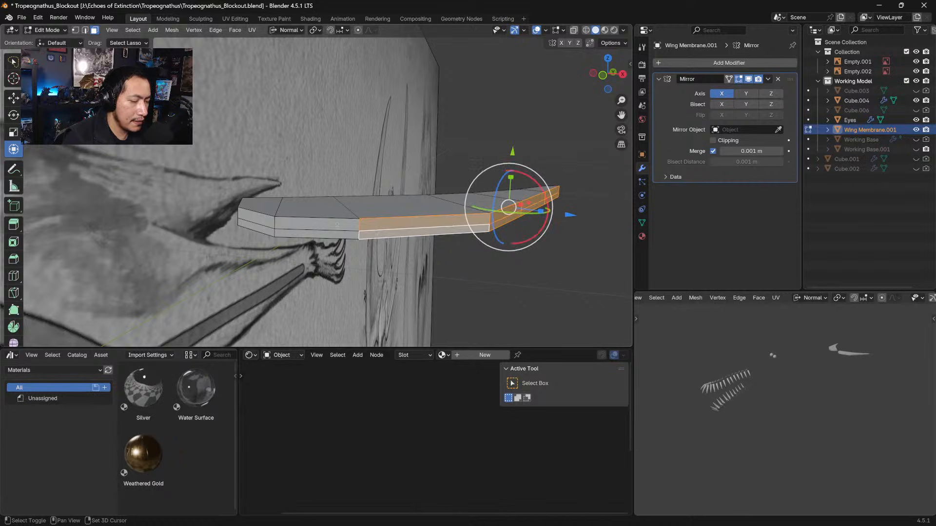
shift+click(334, 224)
shift+click(331, 234)
middle_drag(328, 233, 365, 231)
shift+click(185, 217)
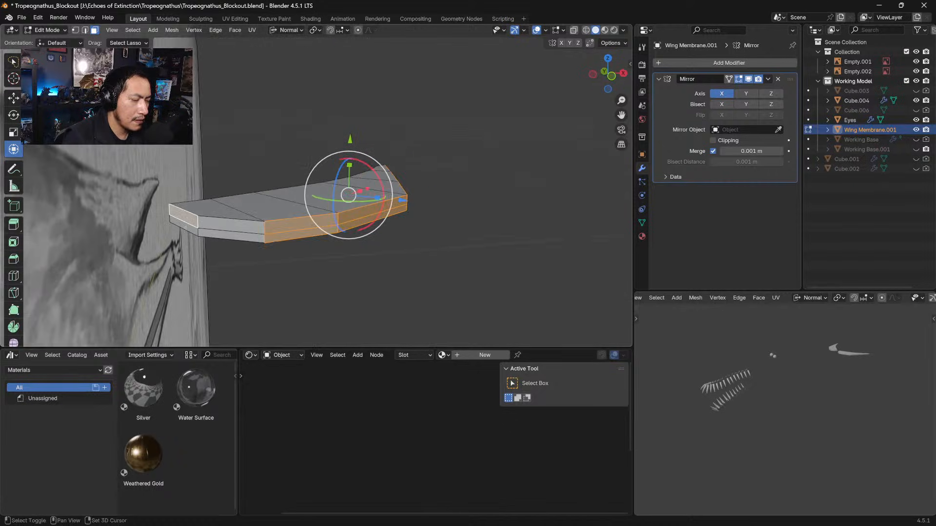
shift+click(187, 226)
shift+click(223, 225)
shift+click(223, 235)
key(x)
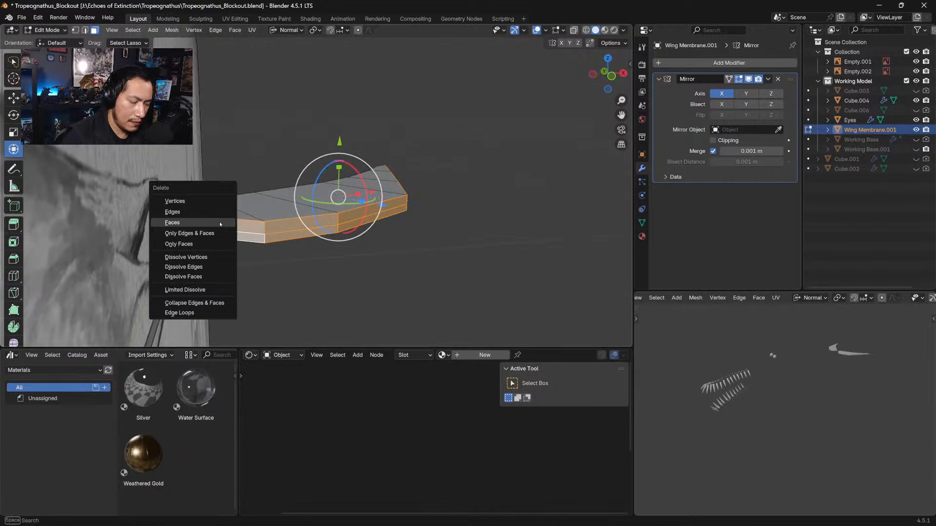
click(181, 223)
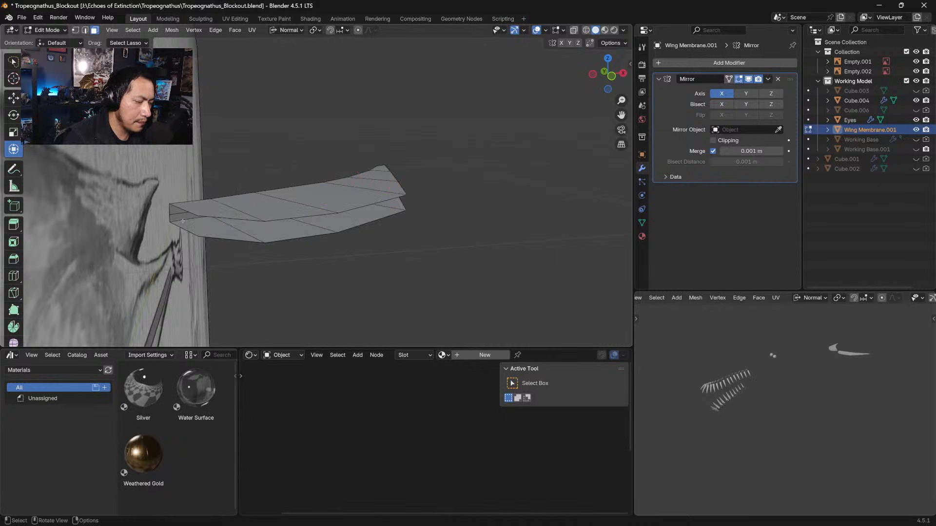
Show Working Base, leave membrane editing and select the body in Object Mode, seen from above at the leg-to-tail opening
middle_drag(394, 200, 366, 212)
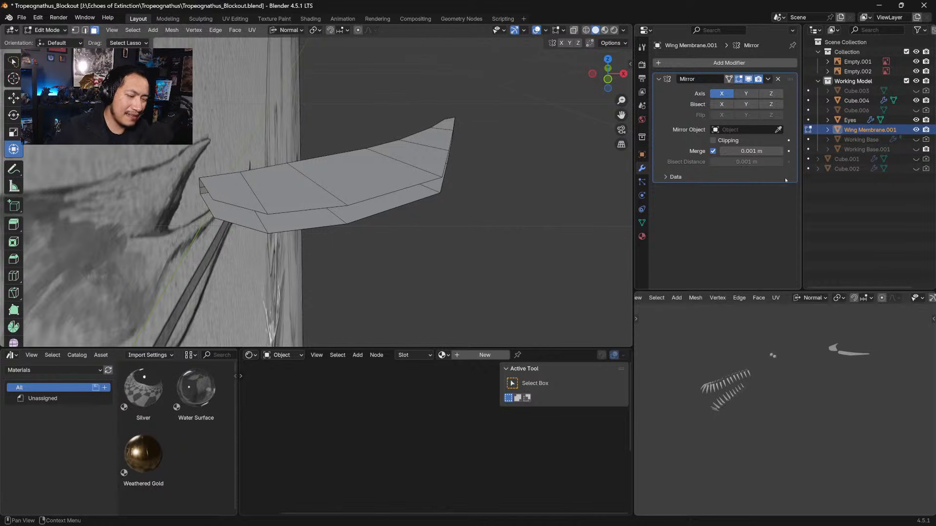
click(916, 139)
middle_drag(320, 83, 371, 155)
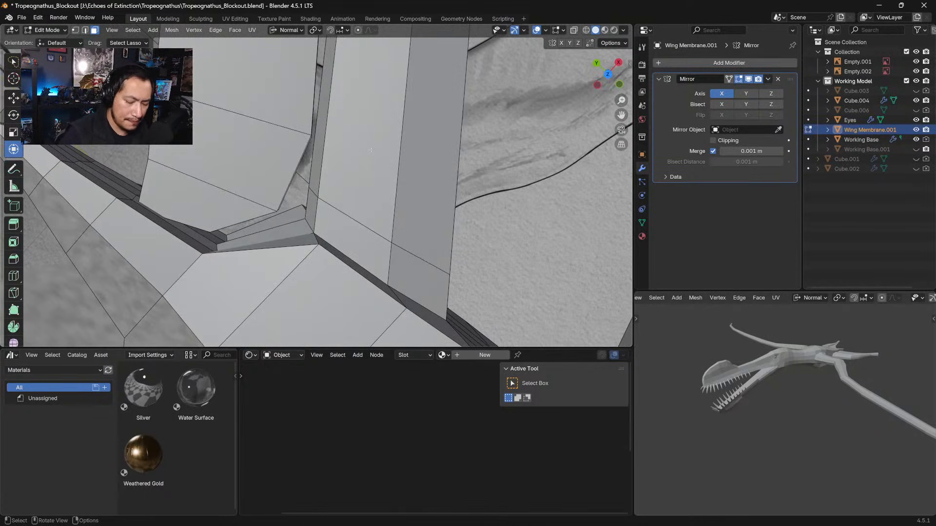
key(KP_7)
shift+middle_drag(370, 98, 385, 214)
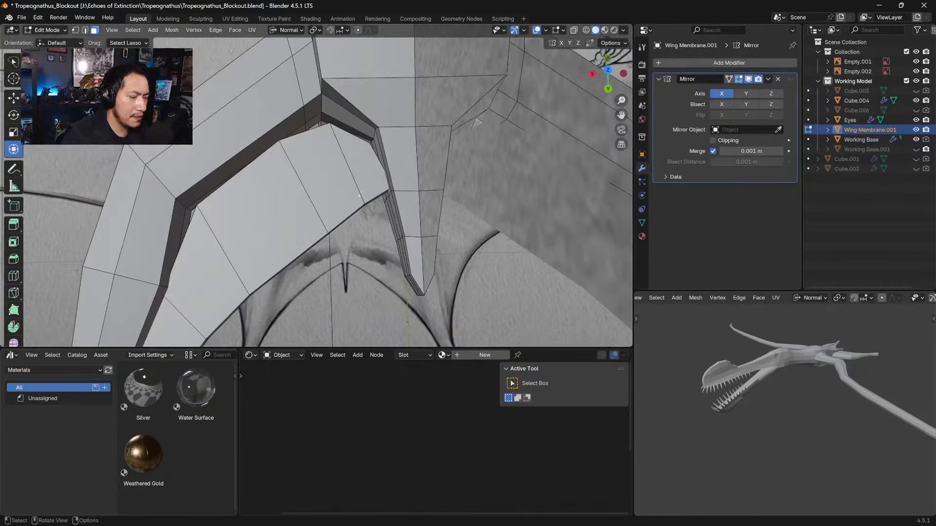
key(Tab)
click(398, 102)
shift+middle_drag(336, 146, 380, 136)
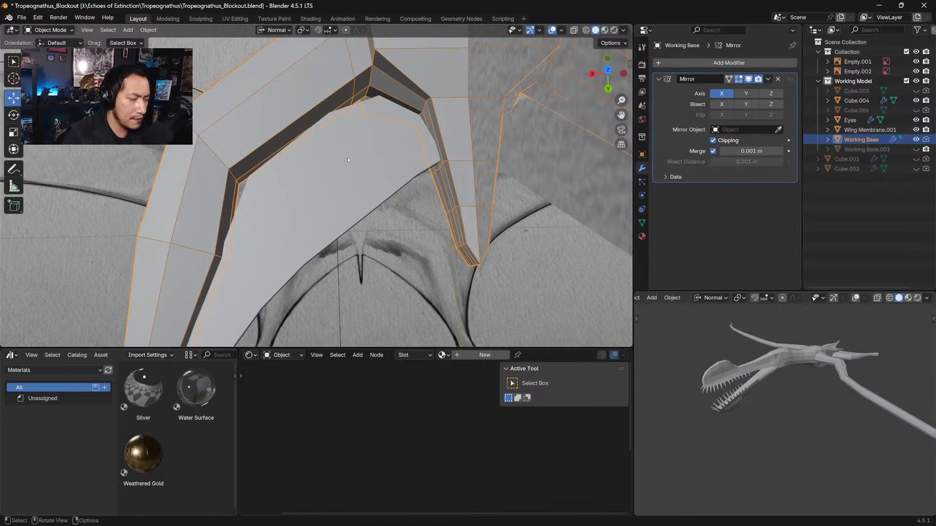
Join Working Base and Wing Membrane.001 into one object and edit the combined mesh in vertex select mode
shift+click(333, 194)
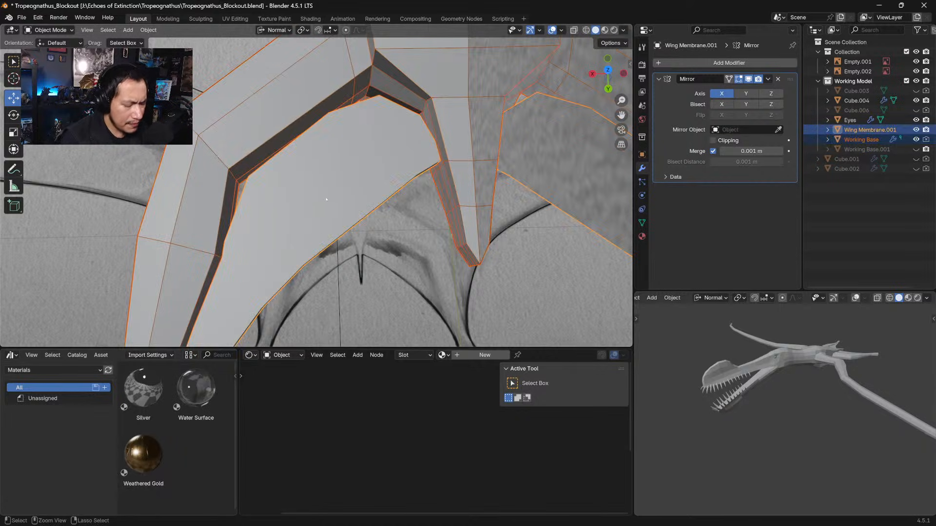
key(Tab)
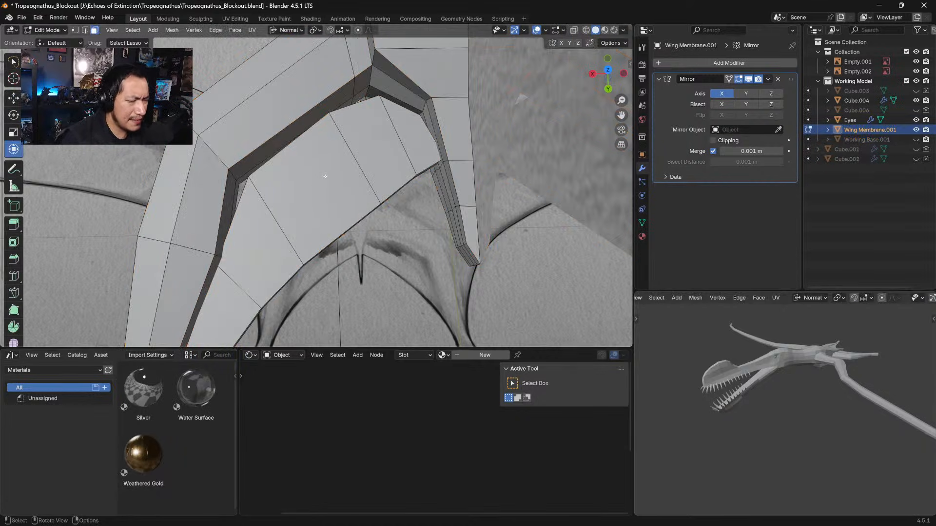
mouse_move(322, 200)
middle_down()
mouse_move(308, 194)
mouse_move(310, 170)
middle_up()
click(75, 30)
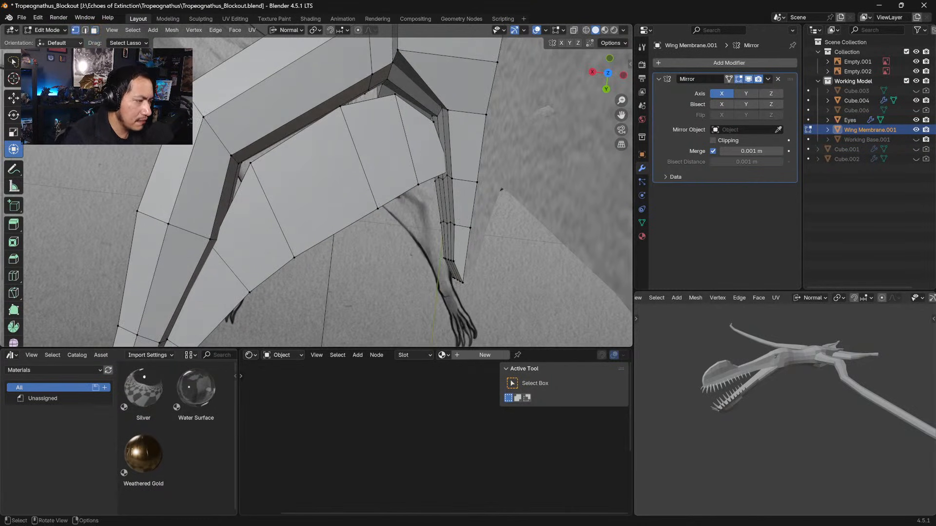
Select the membrane's corner vertex and the adjacent arm vertex at the wing bend
mouse_move(221, 115)
middle_down()
mouse_move(243, 157)
mouse_move(309, 187)
mouse_move(332, 107)
mouse_move(341, 212)
middle_up()
shift+click(245, 163)
shift+click(257, 161)
key(Tab)
key(Tab)
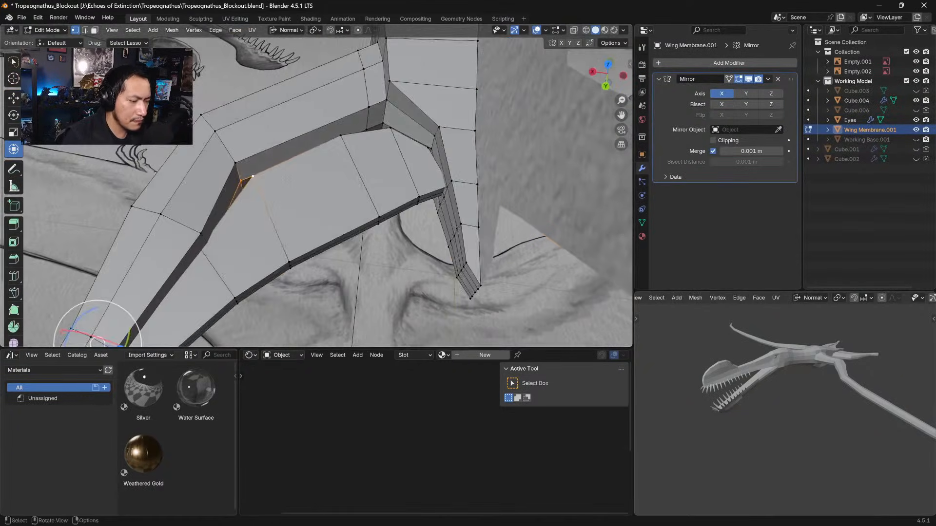
key(Tab)
key(Tab)
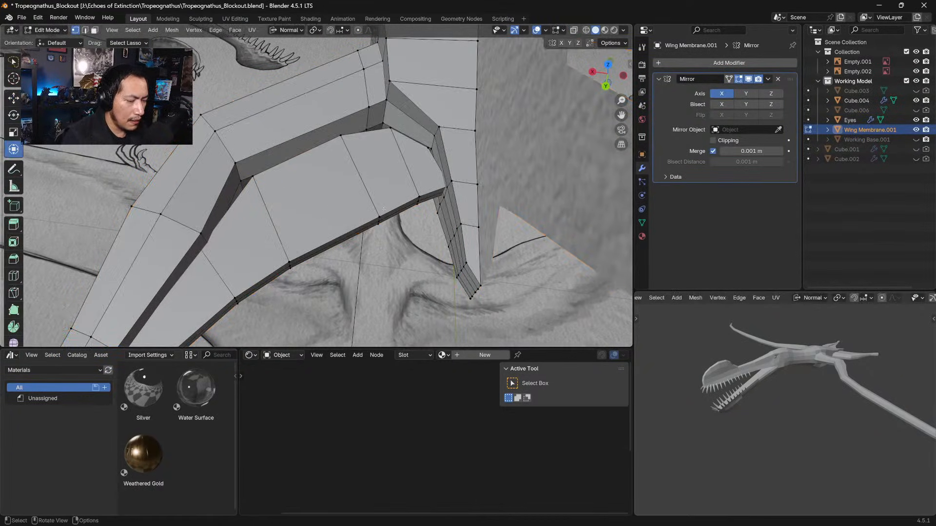
Select all geometry linked to the wing membrane and hide it to inspect the arm and body mesh beneath
click(379, 215)
key(ctrl+l)
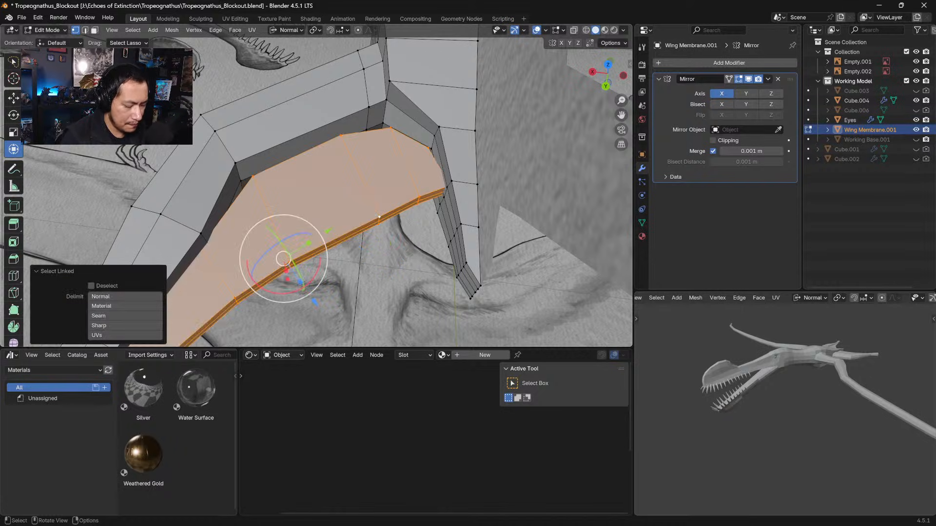
key(h)
middle_drag(364, 191, 412, 217)
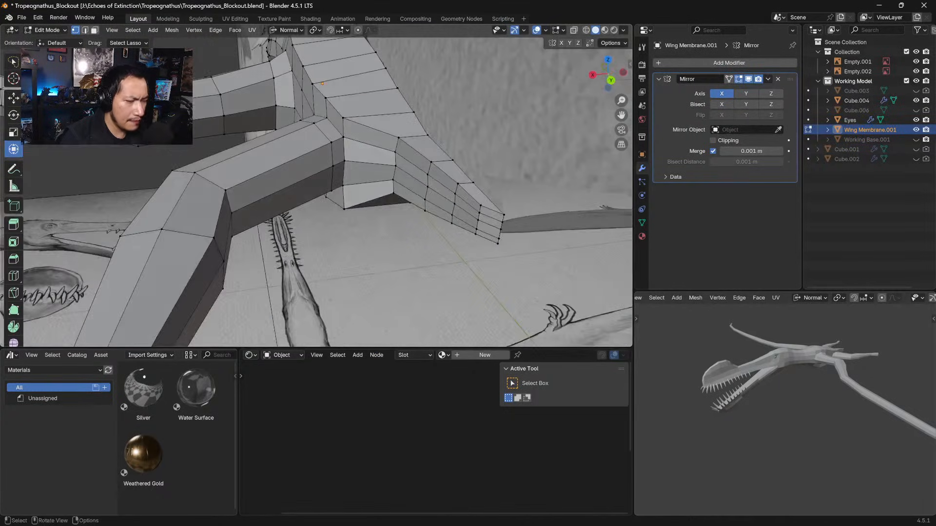
click(916, 130)
click(916, 130)
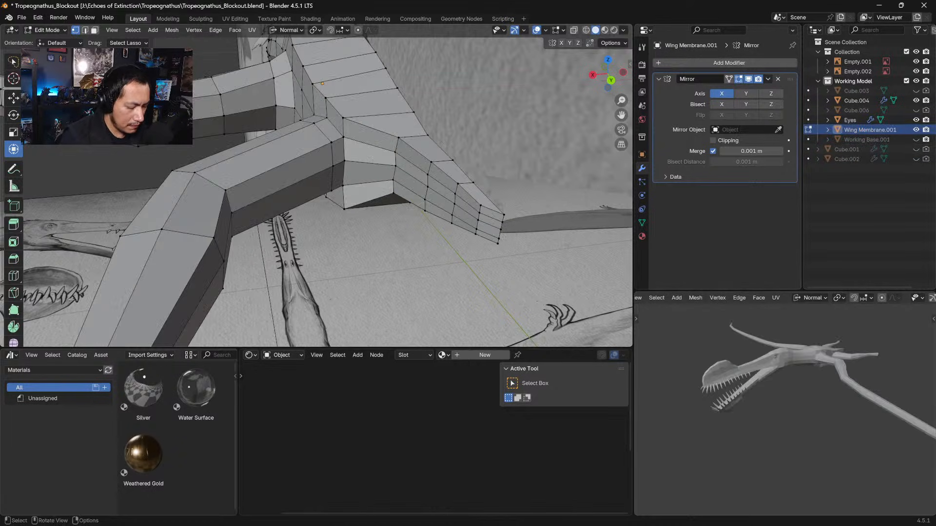
Reveal the hidden wing membrane and separate its selected geometry into its own object
key(alt+h)
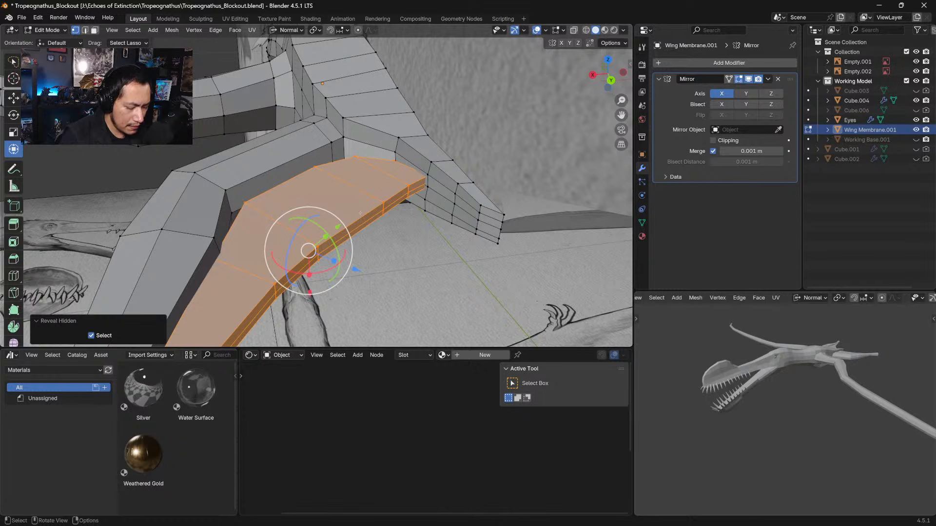
middle_drag(360, 213, 339, 191)
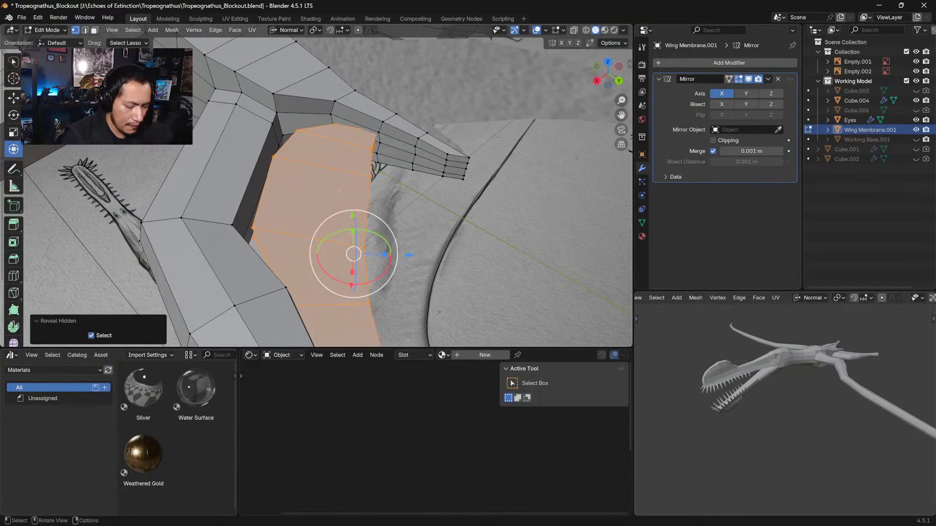
key(p)
click(327, 192)
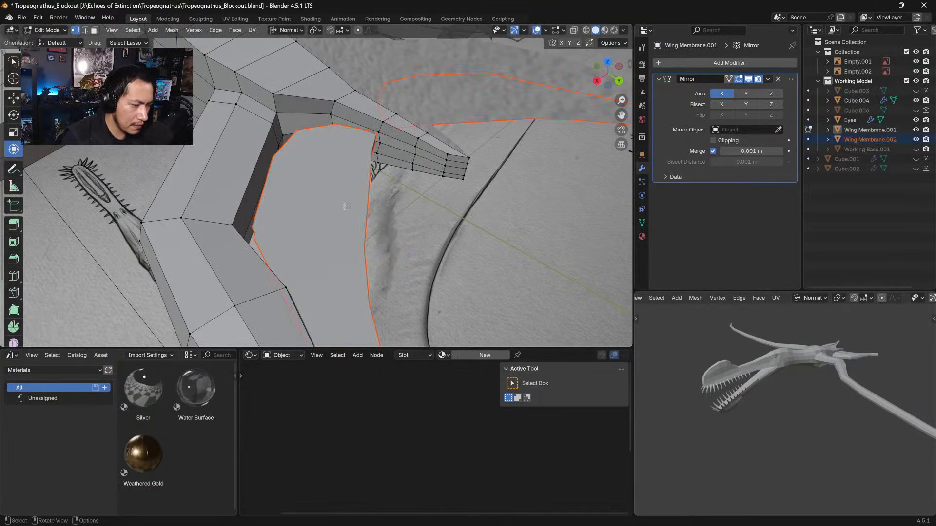
Return to Object Mode, hide Wing Membrane.001 and unhide Working Base.001
key(Tab)
click(868, 131)
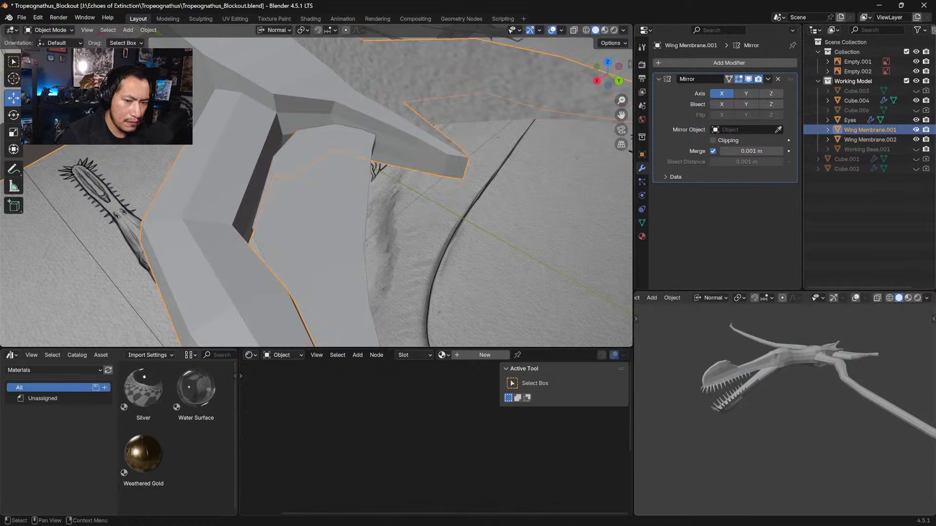
key(h)
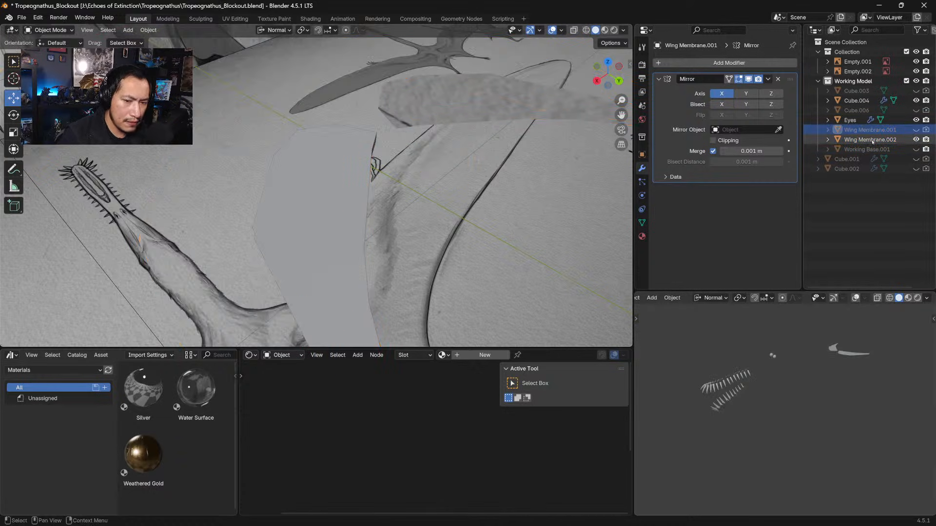
click(918, 149)
Join Working Base.001 into Wing Membrane.002 and open the combined mesh in Edit Mode
click(870, 140)
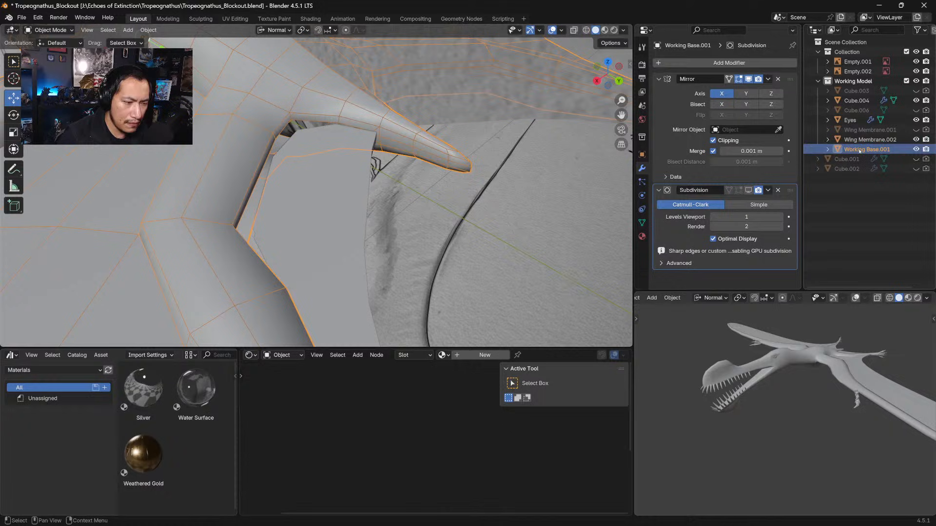
click(871, 130)
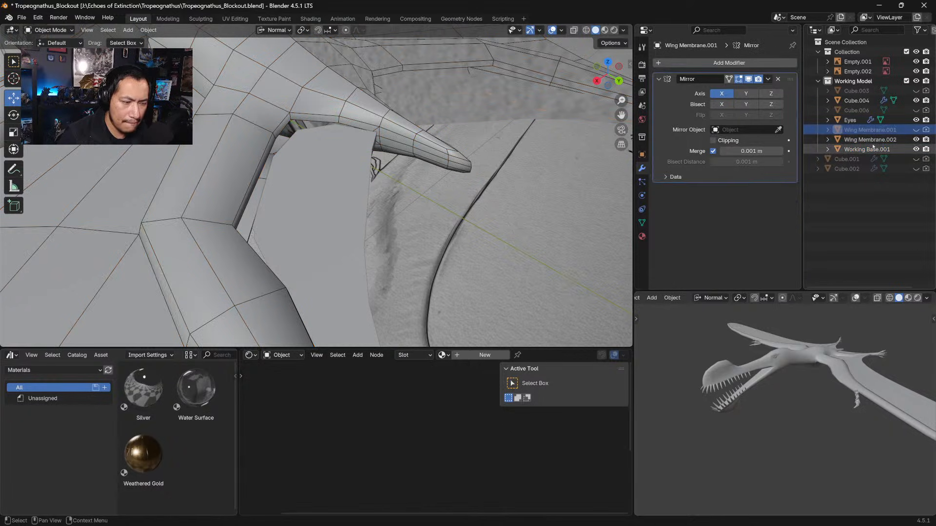
click(869, 141)
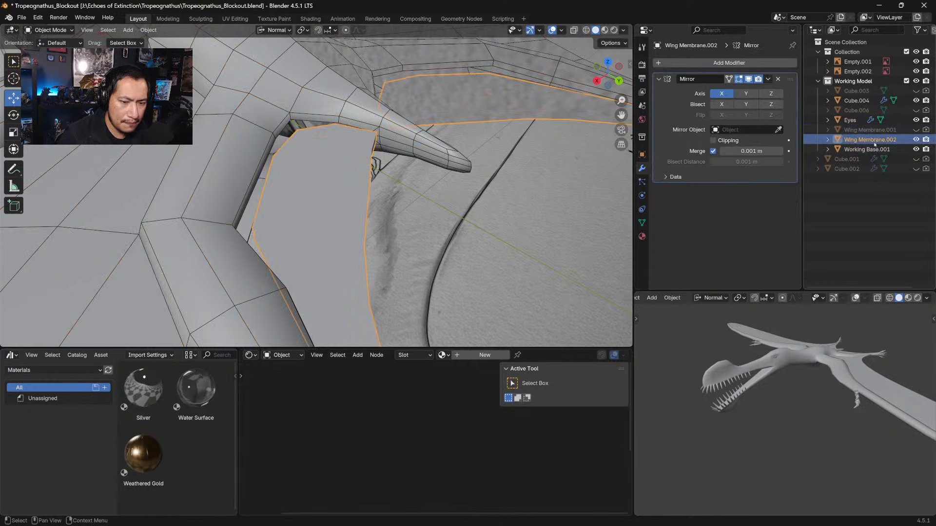
click(869, 149)
click(869, 141)
shift+click(869, 150)
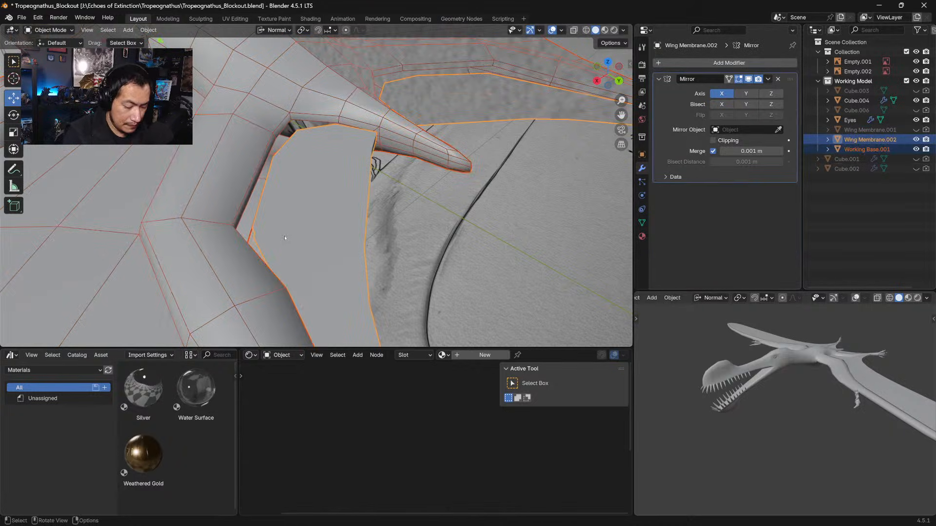
key(ctrl+j)
key(Tab)
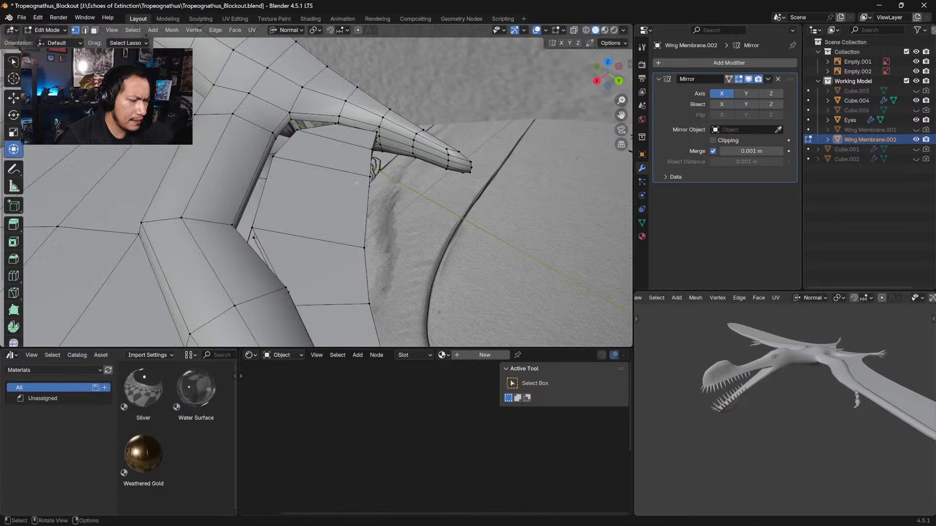
Merge the membrane's vertex at the inner peak of its upper edge with the adjacent body vertex at center
middle_drag(363, 186, 305, 171)
middle_drag(443, 214, 356, 256)
shift+middle_drag(349, 196, 355, 129)
click(359, 153)
shift+click(368, 128)
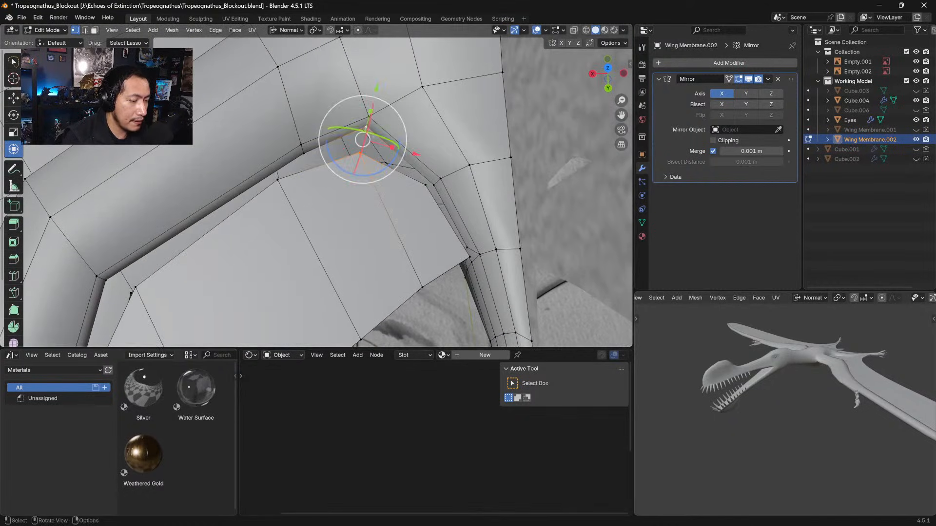
key(m)
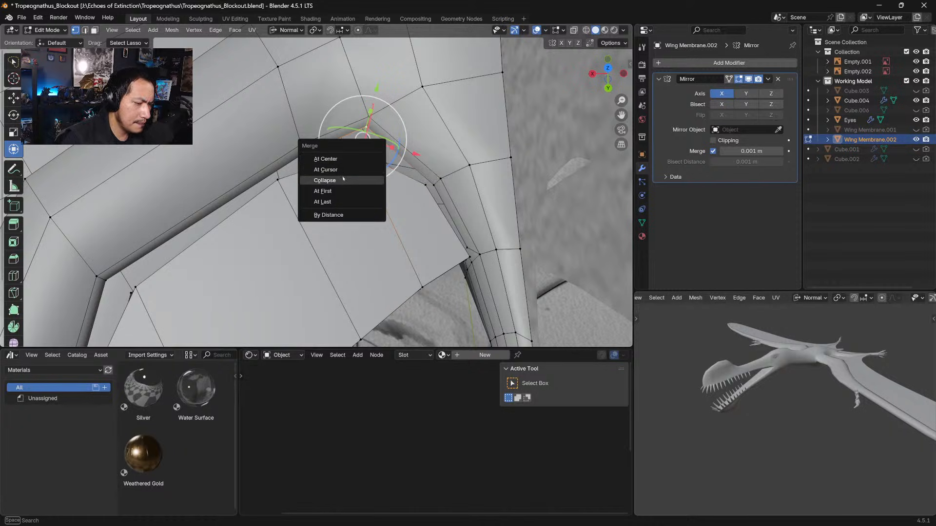
click(328, 159)
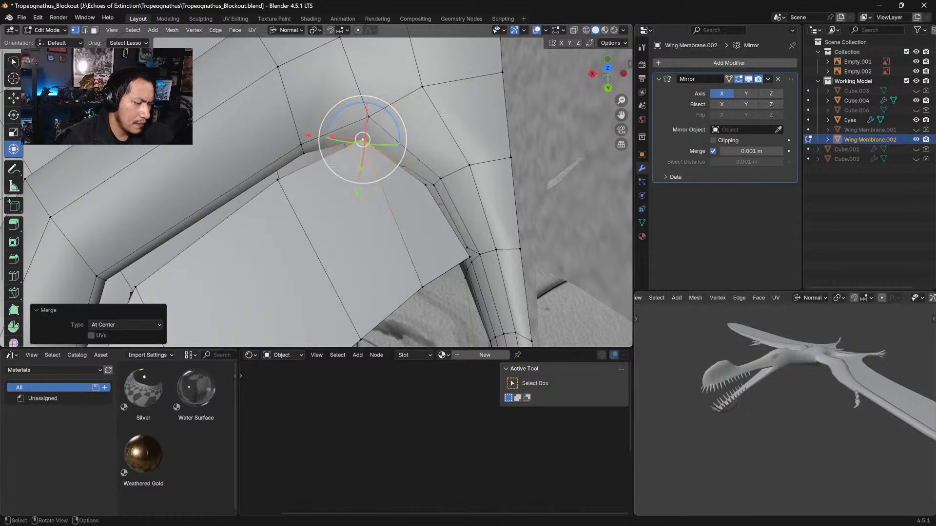
Merge the next membrane and arm vertices outward from the peak at center, and nudge the merged vertex into the arm's edge
click(279, 179)
shift+click(302, 154)
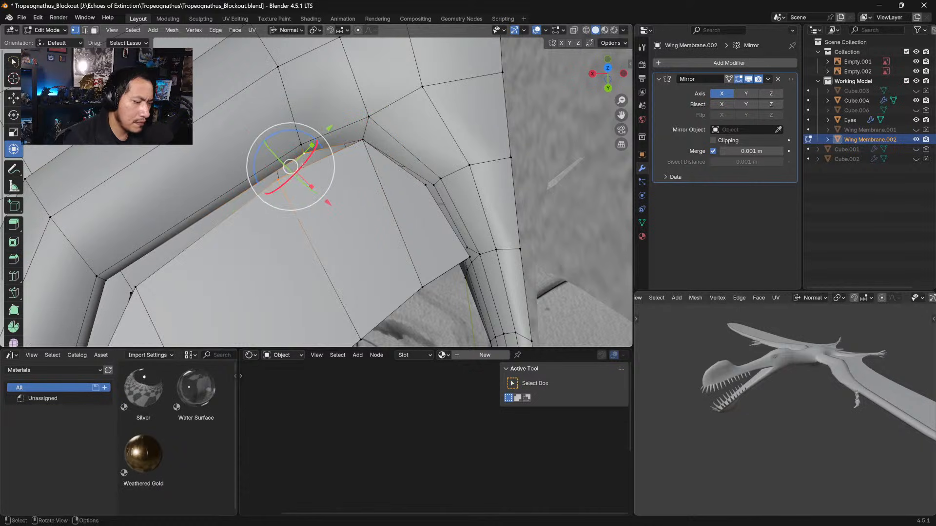
key(m)
click(284, 176)
middle_drag(285, 176, 394, 101)
key(g)
click(319, 142)
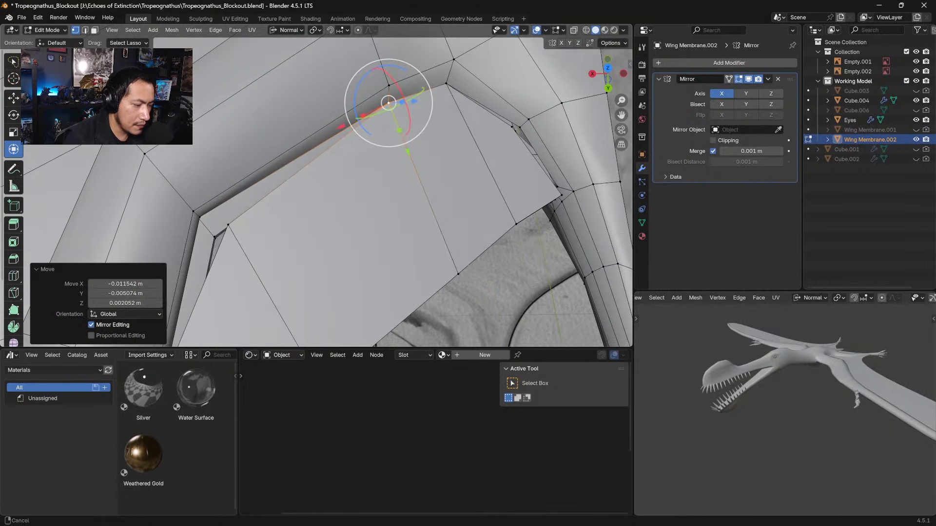
Merge the membrane's corner vertex with the arm vertex at the wing bend at center, and reposition the merged vertex
click(228, 224)
middle_drag(227, 224, 310, 168)
key(m)
click(262, 189)
key(g)
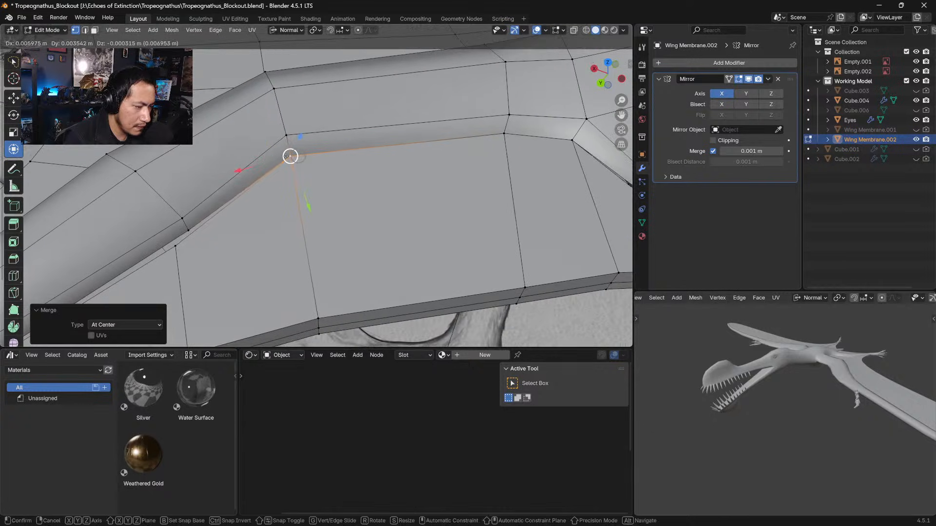
click(303, 170)
Merge at center the first membrane and arm vertex pair beyond the wing bend
shift+middle_drag(183, 247, 257, 197)
click(256, 190)
shift+click(269, 174)
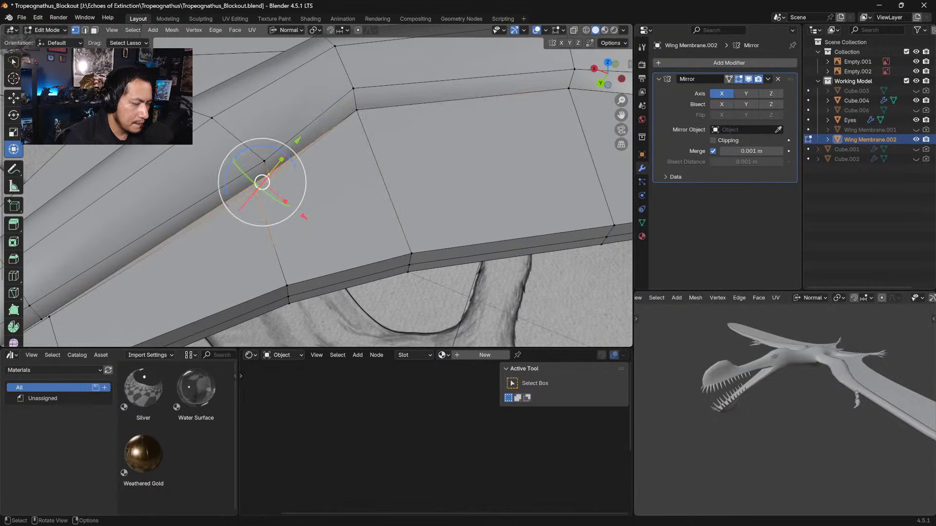
key(m)
click(259, 195)
Merge at center the following membrane and arm vertex pair farther out along the wing
shift+middle_drag(73, 298, 256, 181)
click(253, 185)
shift+click(246, 188)
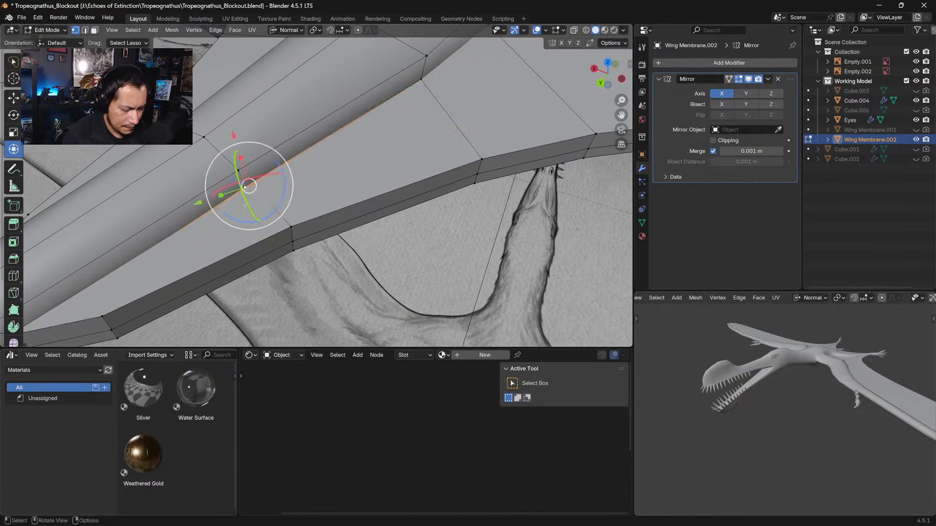
key(m)
click(243, 203)
Enable X-ray and merge at center the upper membrane and arm vertices at the membrane's outer end
shift+middle_drag(89, 278, 312, 150)
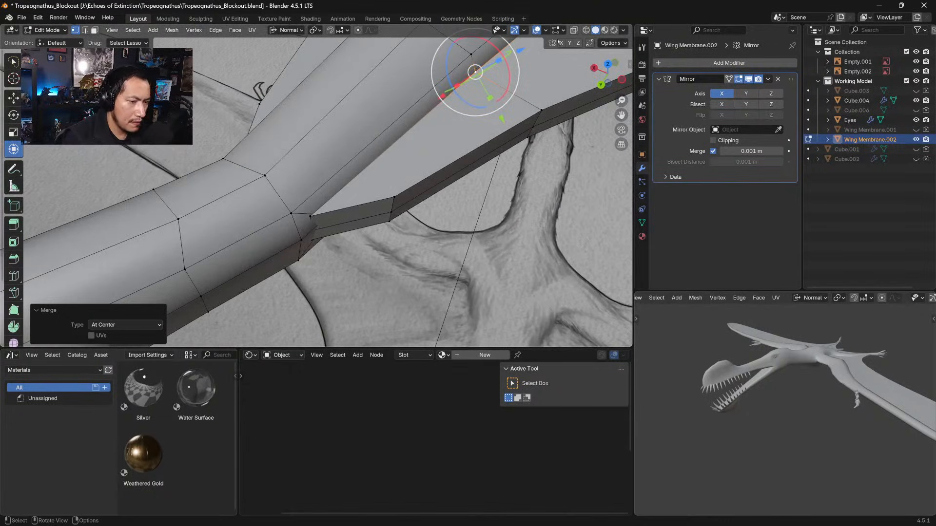
key(alt+z)
click(311, 217)
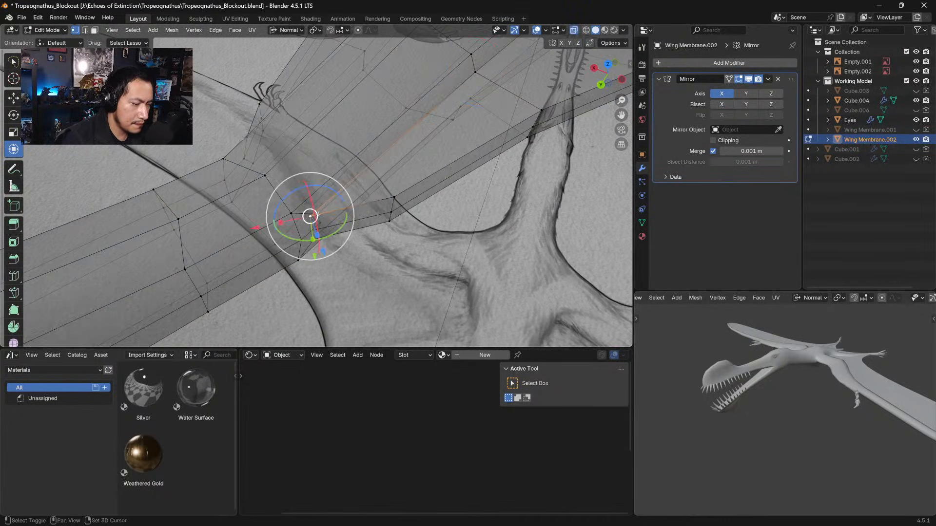
key(m)
click(315, 224)
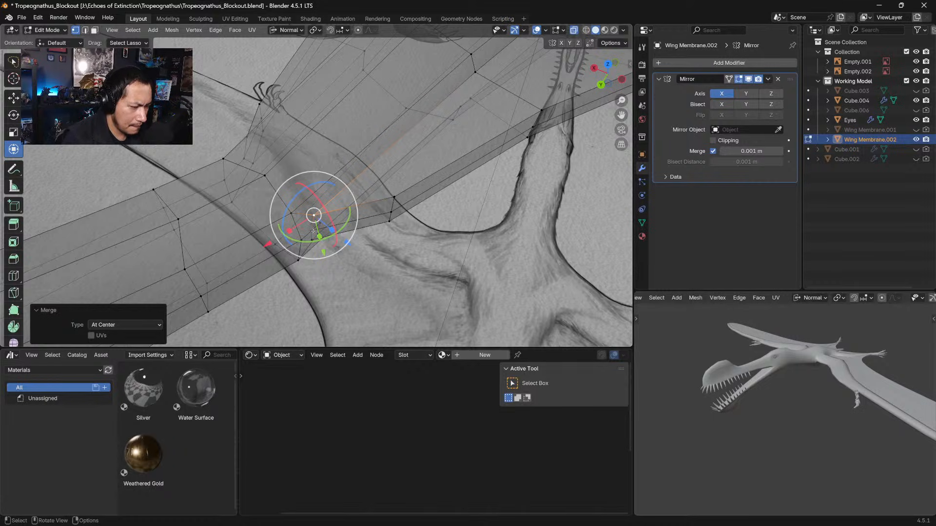
Merge at center the two remaining vertex pairs below it where the membrane's outer end meets the arm
shift+click(318, 226)
key(m)
click(317, 233)
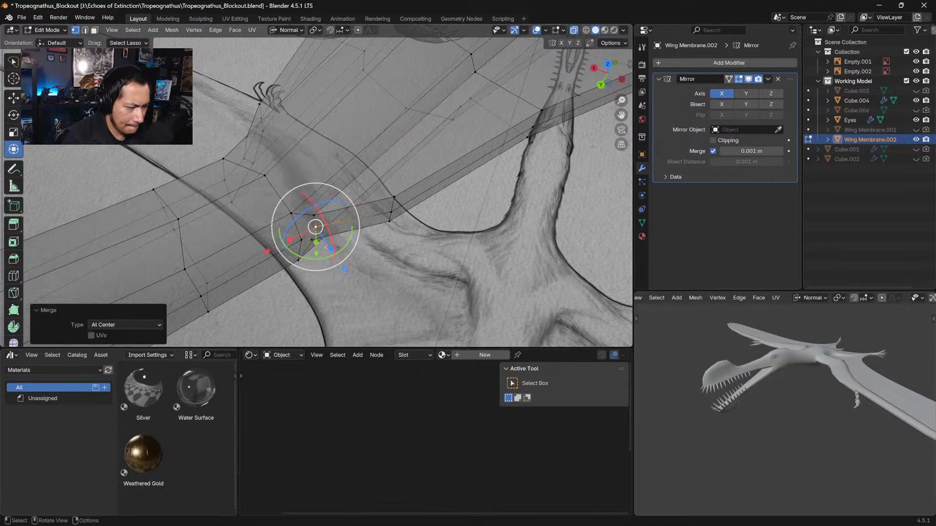
click(313, 239)
shift+click(315, 242)
key(m)
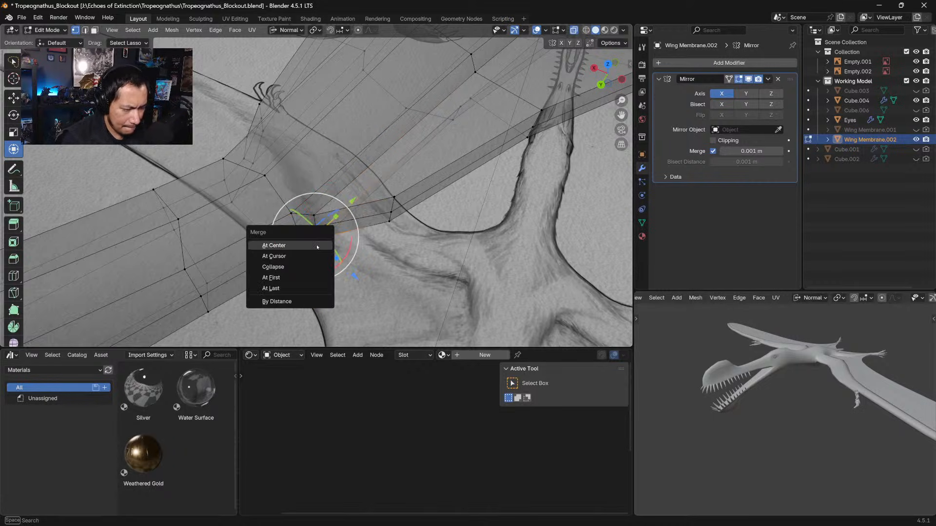
click(309, 245)
Merge at center the first membrane and arm vertex pair inward from the outer end on the wing's underside
middle_drag(309, 244, 322, 184)
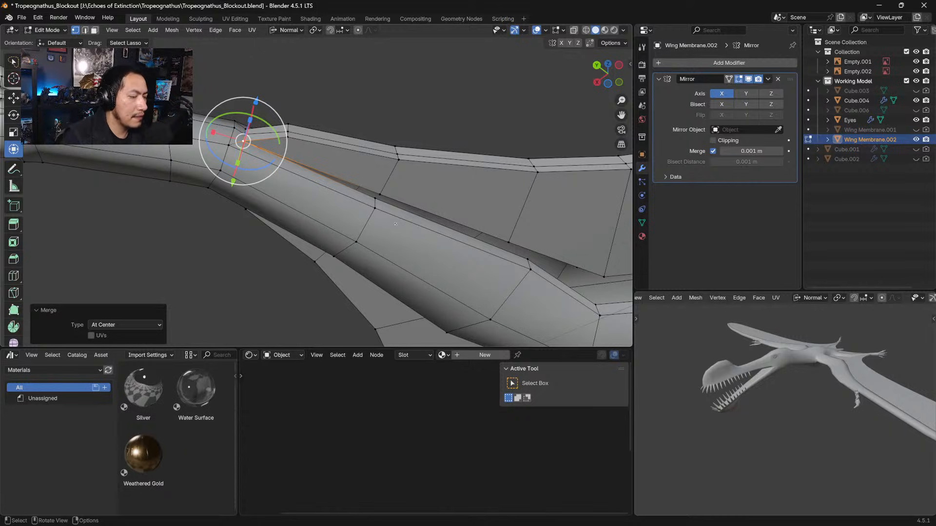
middle_drag(396, 224, 399, 237)
click(384, 195)
shift+click(378, 203)
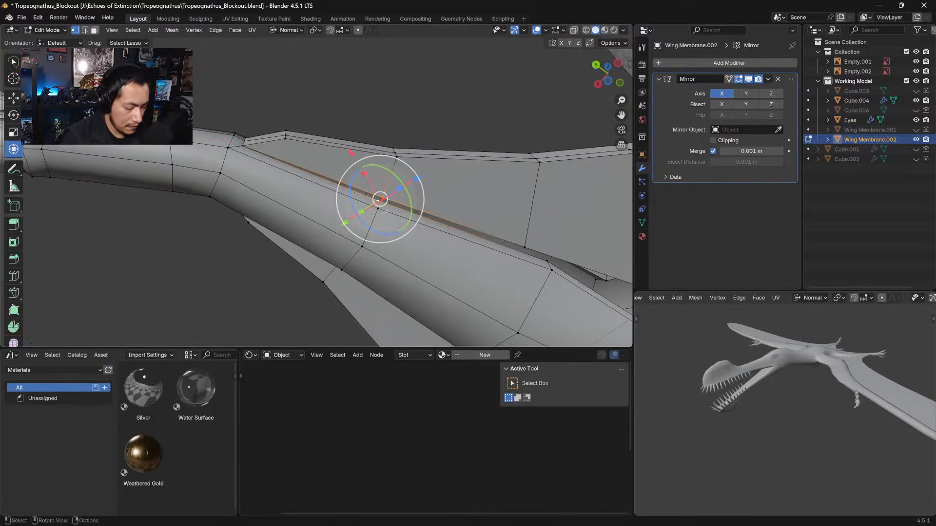
key(m)
click(373, 212)
Merge at center the next two membrane and limb vertex pairs inward along the membrane's underside
middle_drag(373, 212, 441, 221)
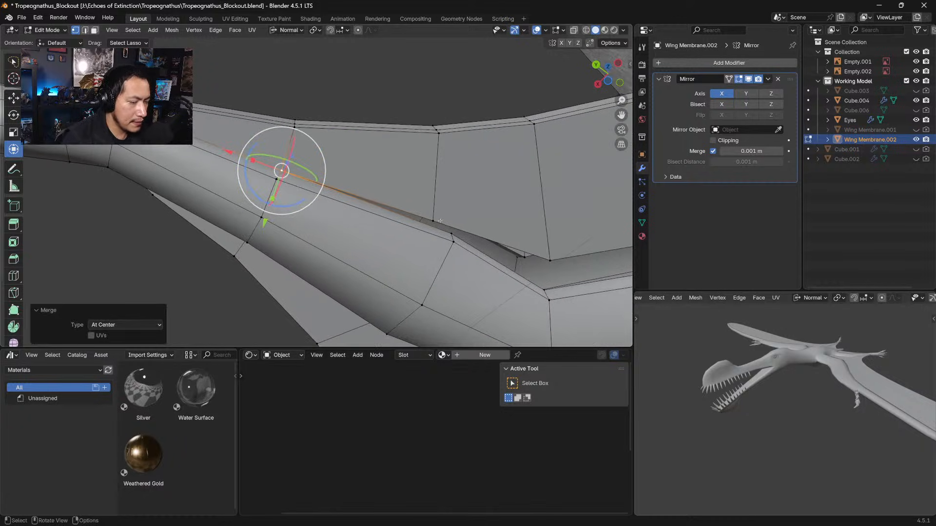
click(433, 221)
shift+click(452, 238)
key(m)
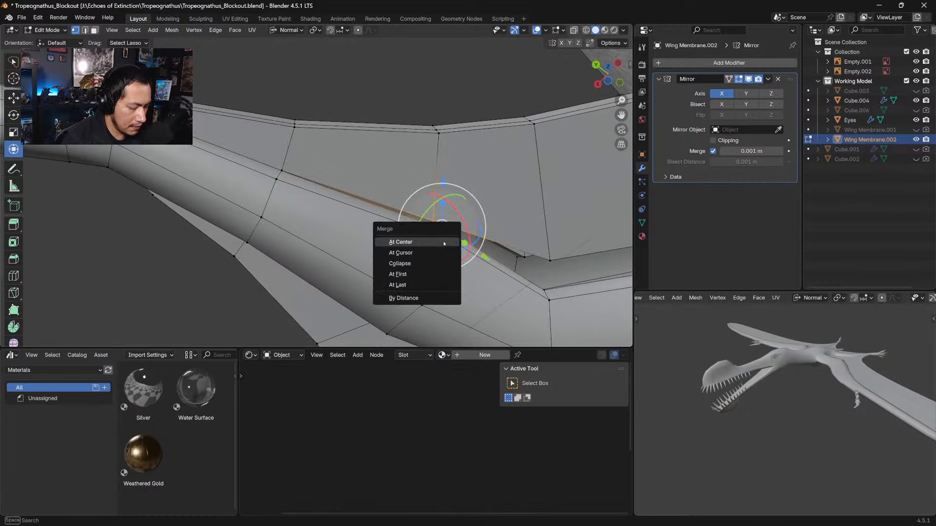
click(434, 243)
middle_drag(435, 244, 437, 229)
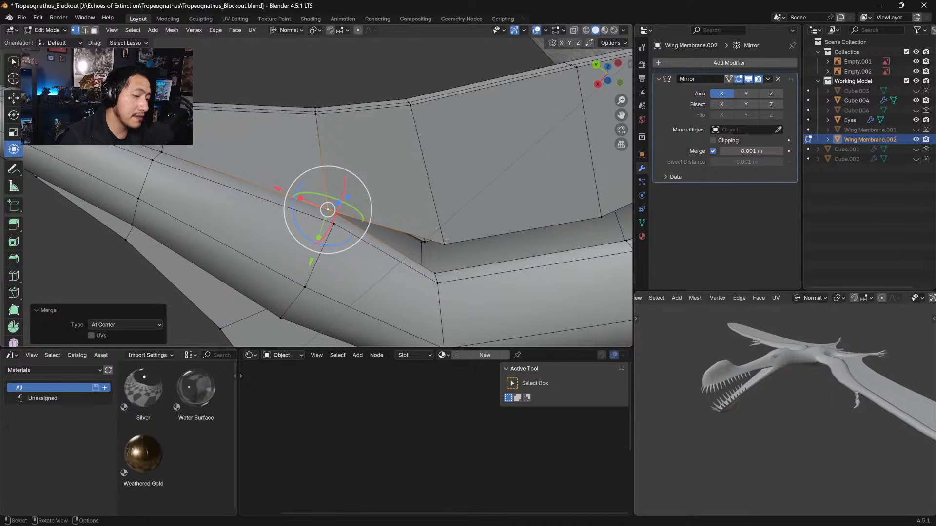
click(446, 242)
shift+click(436, 281)
key(m)
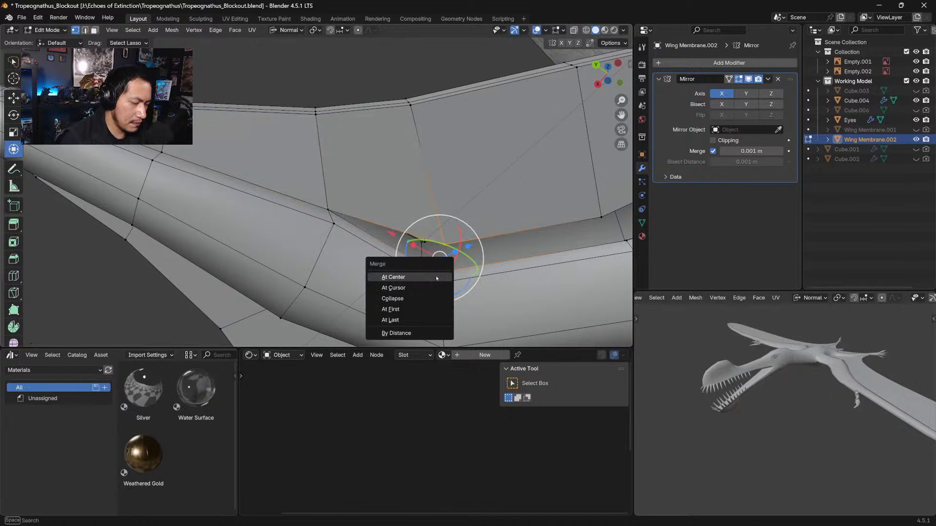
click(437, 279)
Merge at center the following two underside vertex pairs leading toward the corner where the limb meets the body
shift+middle_drag(441, 265, 339, 257)
click(498, 211)
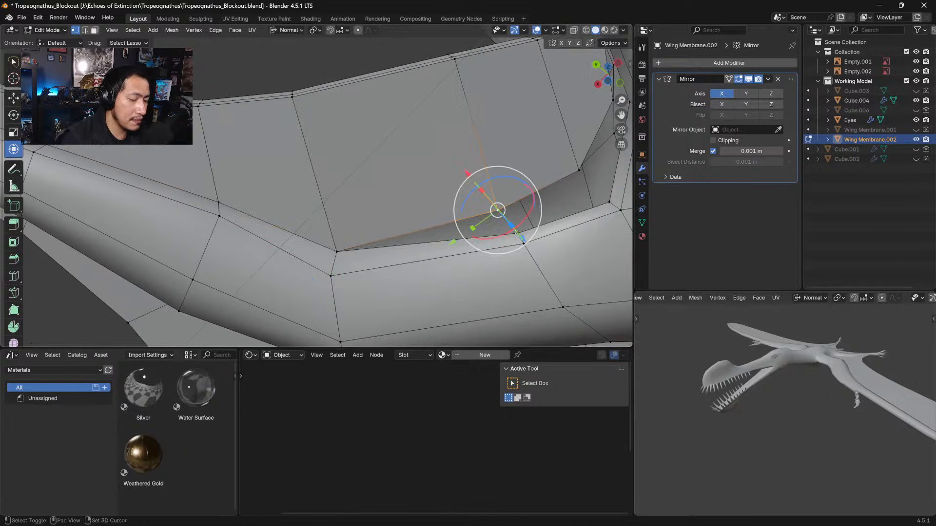
shift+click(515, 232)
key(m)
click(512, 237)
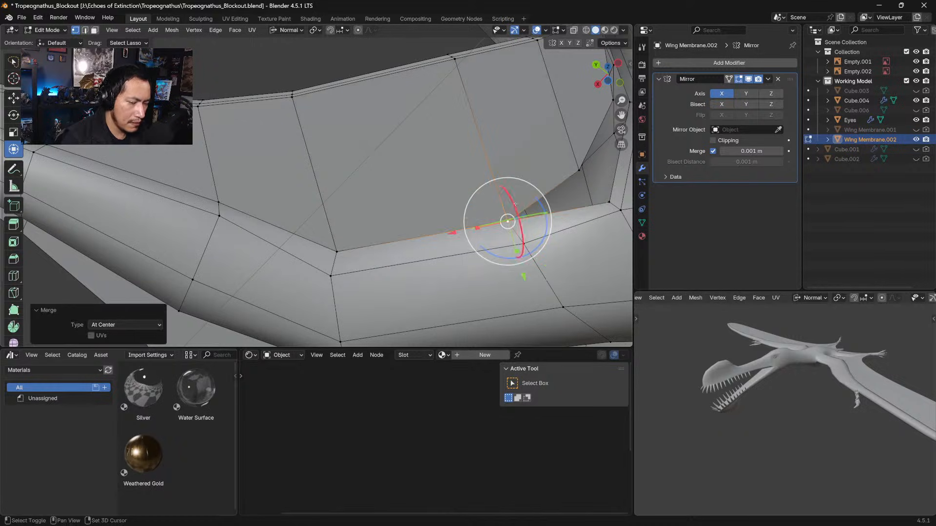
shift+middle_drag(516, 204, 309, 261)
click(373, 250)
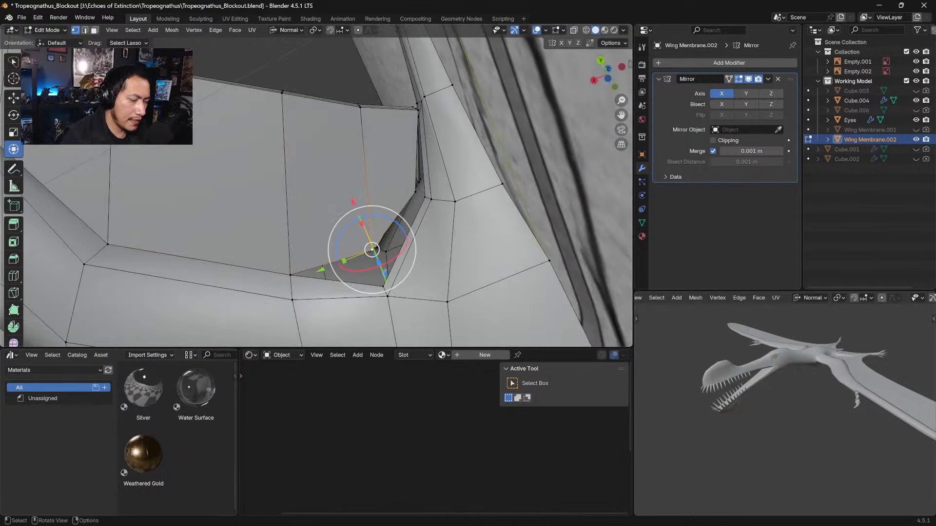
shift+click(381, 286)
key(m)
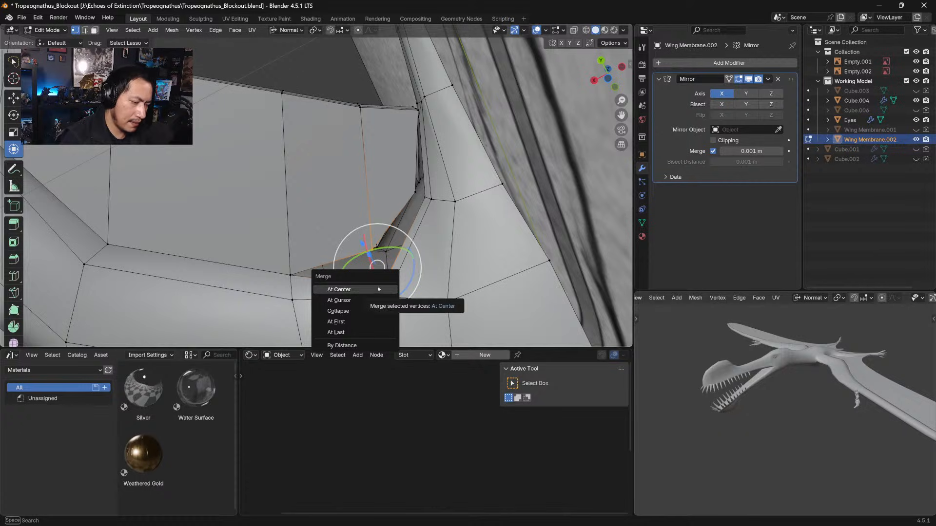
click(378, 289)
Merge at center the underside membrane and body vertex pair at the inner corner
middle_drag(378, 289, 426, 287)
click(383, 241)
shift+click(392, 254)
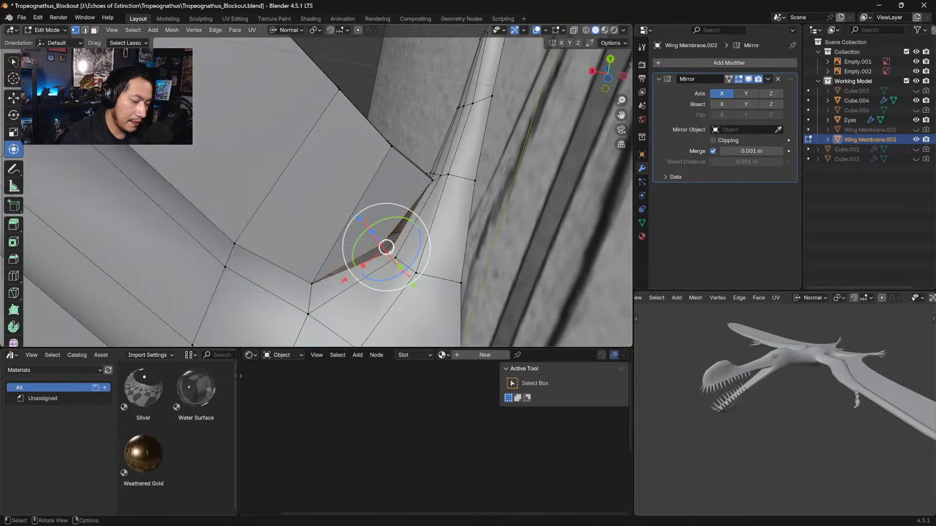
key(m)
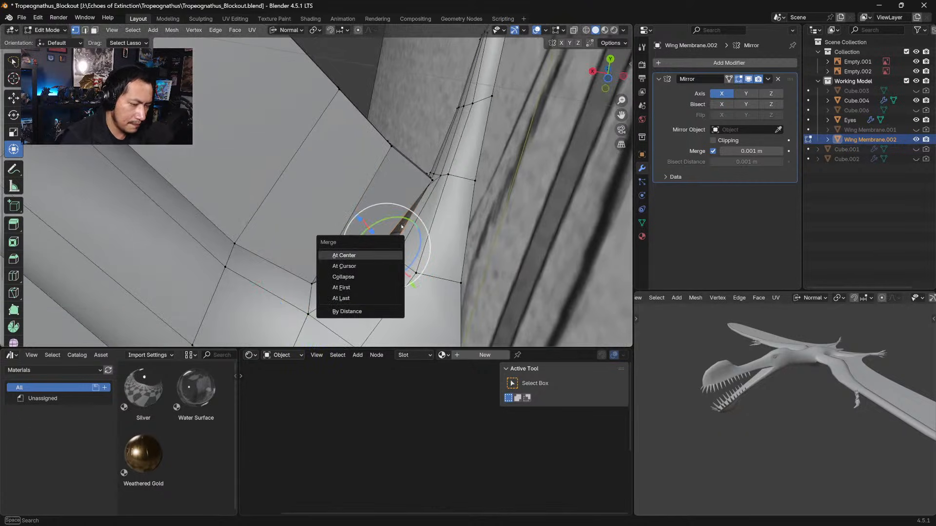
click(370, 254)
Merge at center the membrane and body vertex pair beside the inner corner on the upper surface
middle_drag(370, 253, 401, 222)
ctrl+middle_drag(400, 222, 319, 143)
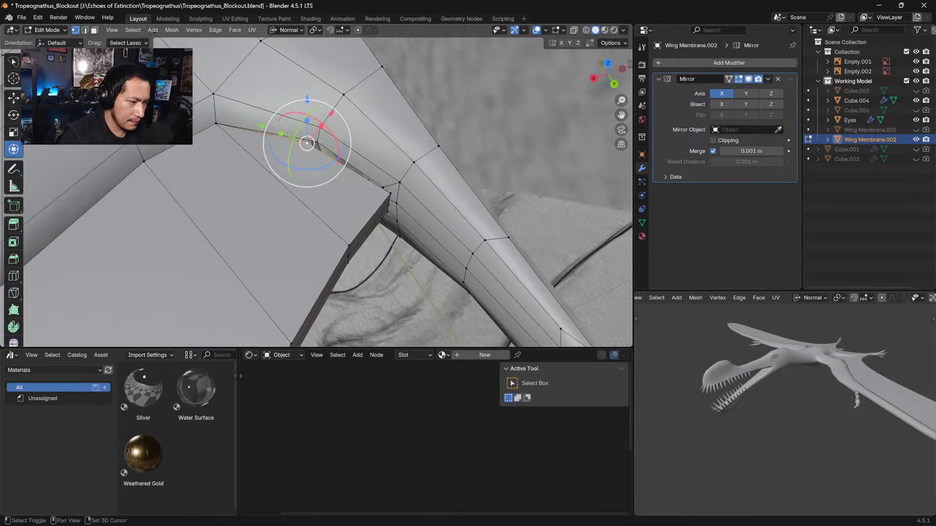
shift+click(320, 143)
key(m)
click(316, 149)
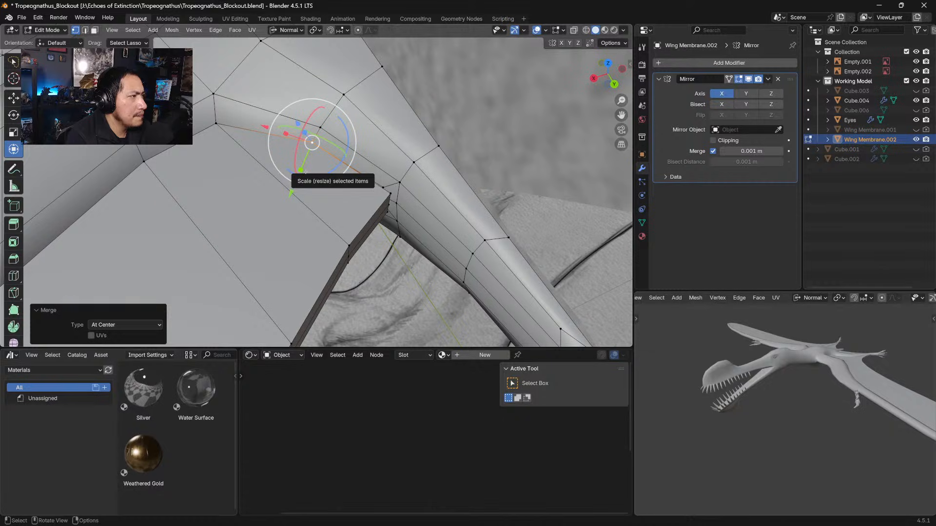
Merge at center the upper and middle vertices of the membrane's inner trailing-edge tip with the adjacent body vertices
middle_drag(303, 171, 380, 195)
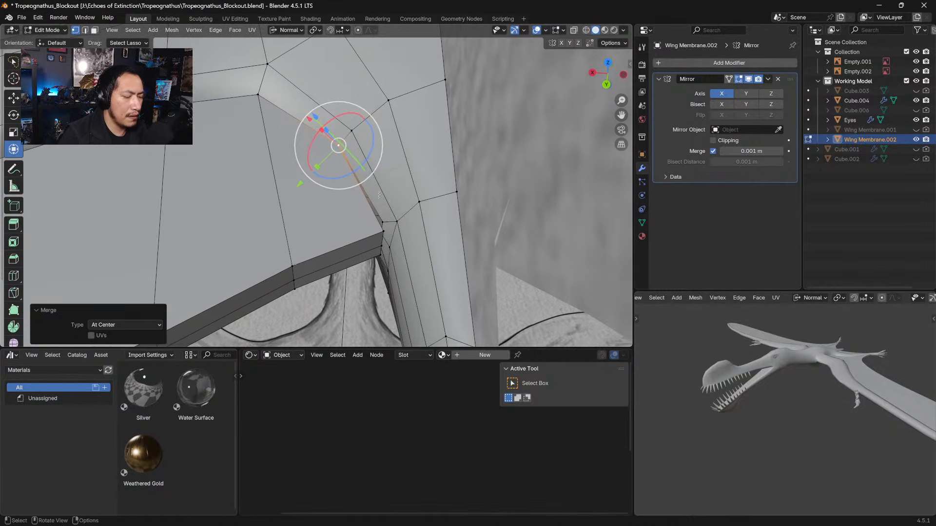
click(381, 233)
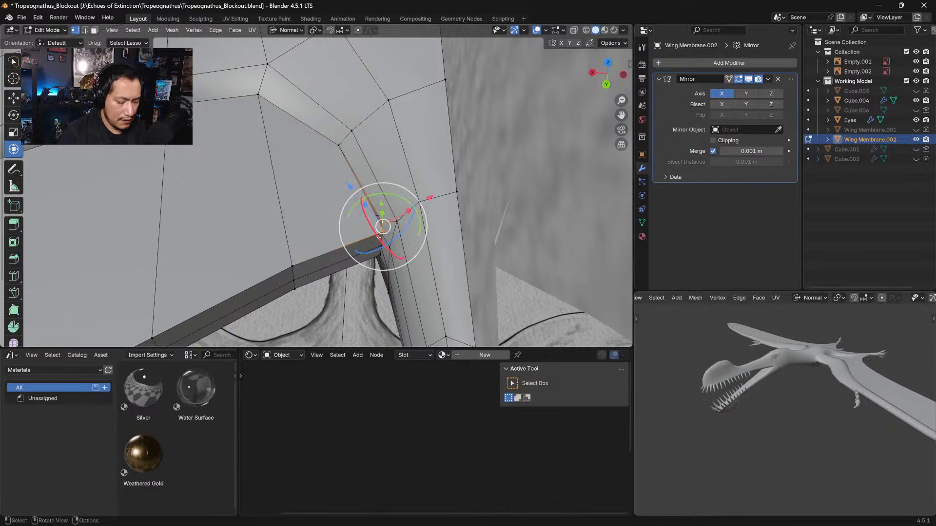
key(comma)
key(Escape)
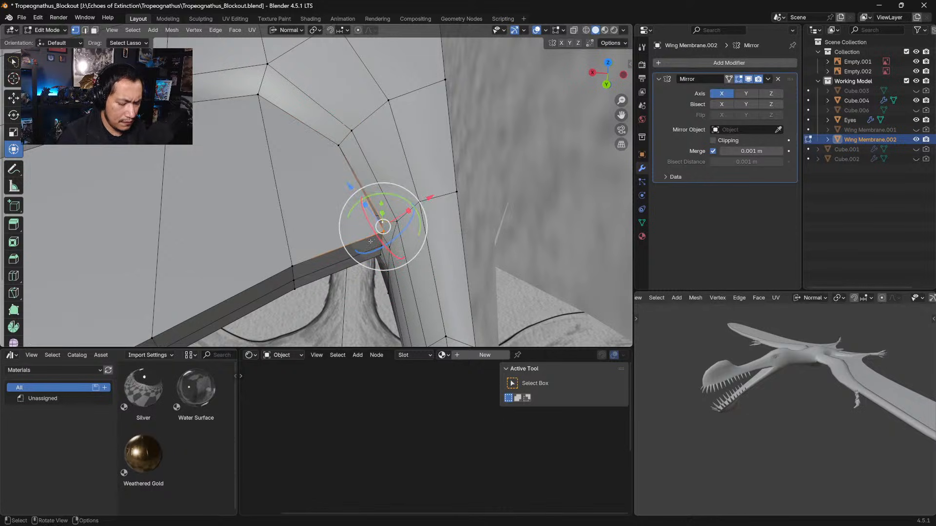
key(m)
click(359, 243)
click(382, 247)
middle_drag(382, 248, 362, 239)
shift+click(385, 257)
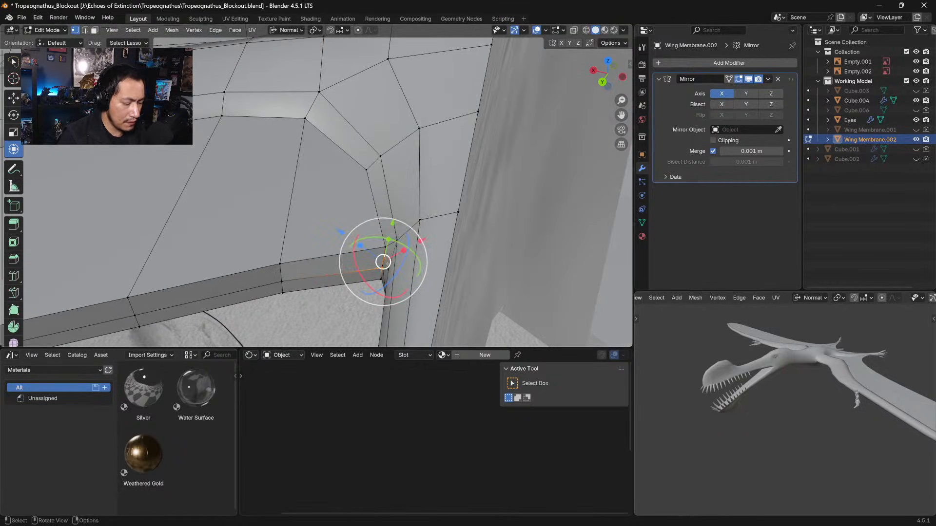
key(m)
click(367, 267)
Reposition the lower vertex of the membrane's inner tip and merge it at center with the adjacent body vertex
click(381, 279)
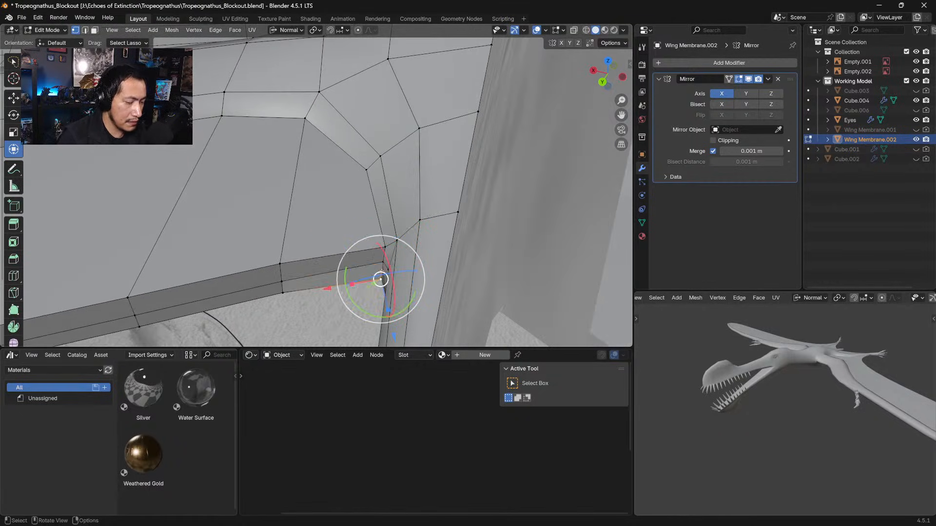
middle_drag(381, 278, 395, 210)
middle_drag(405, 244, 492, 224)
drag(438, 292, 389, 290)
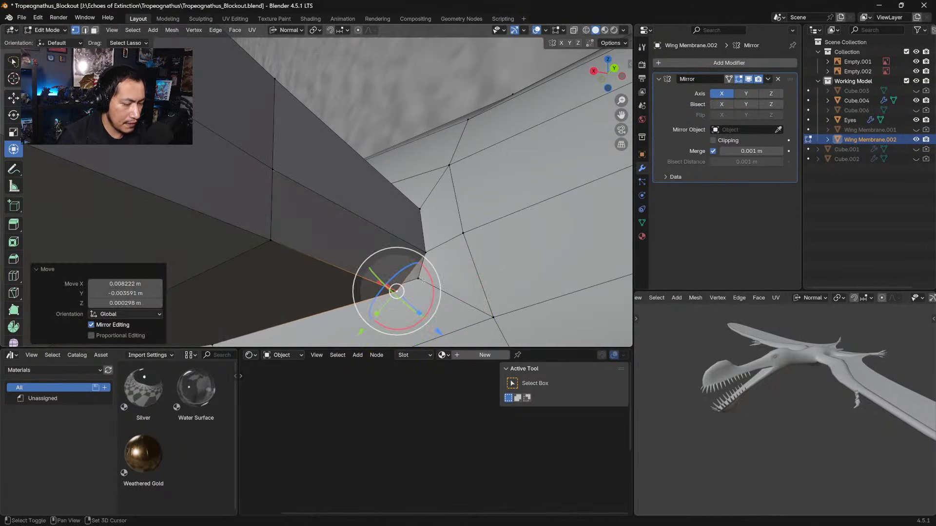
shift+click(418, 279)
key(m)
click(385, 288)
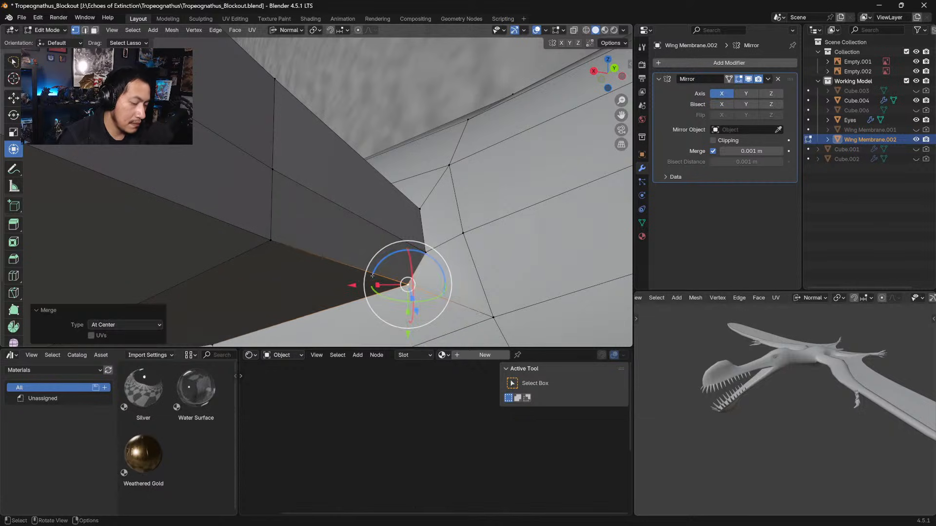
Nudge the upper, middle and lower tip vertices and the neighboring body vertex to even out the membrane-body junction
middle_drag(418, 253, 422, 274)
click(420, 257)
drag(420, 257, 461, 252)
click(455, 245)
middle_drag(460, 253, 457, 275)
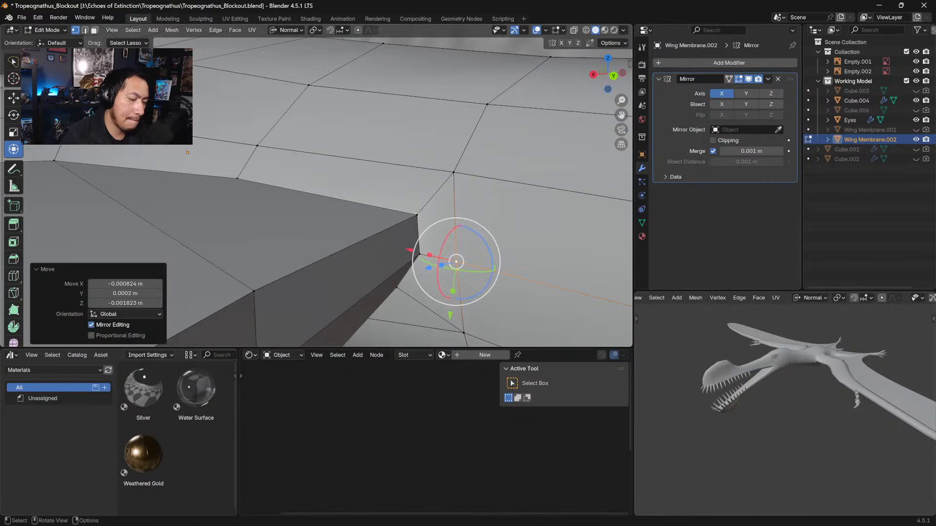
click(416, 216)
drag(416, 215, 413, 214)
middle_drag(413, 214, 390, 206)
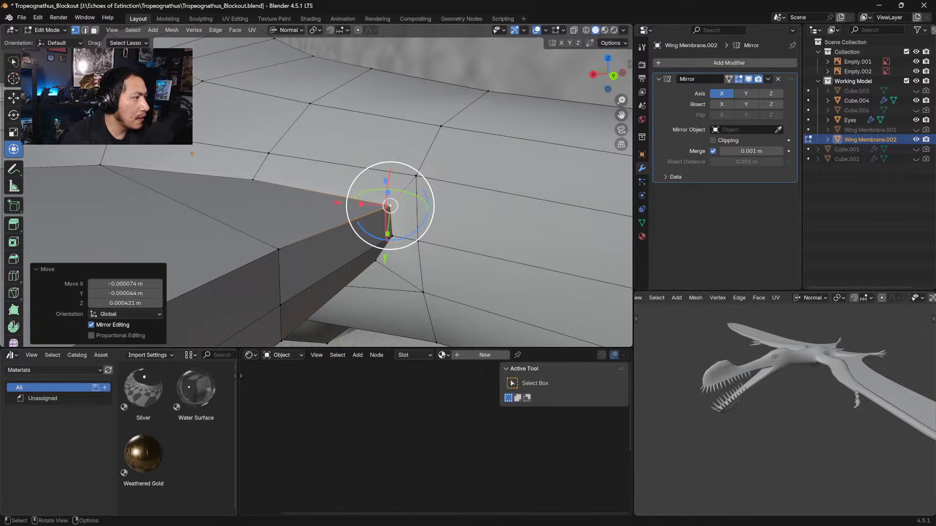
mouse_move(397, 248)
middle_down()
mouse_move(404, 232)
mouse_move(406, 239)
middle_up()
drag(389, 202, 380, 200)
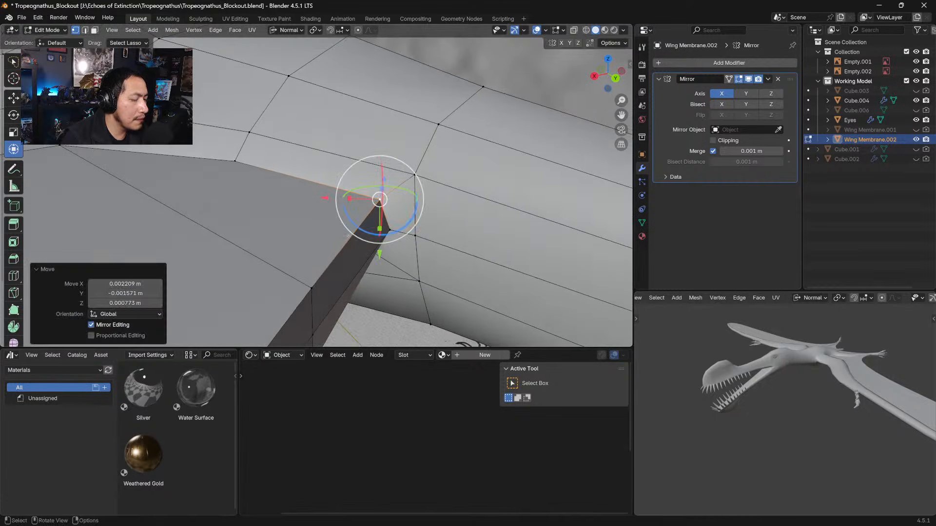
middle_drag(332, 262, 429, 176)
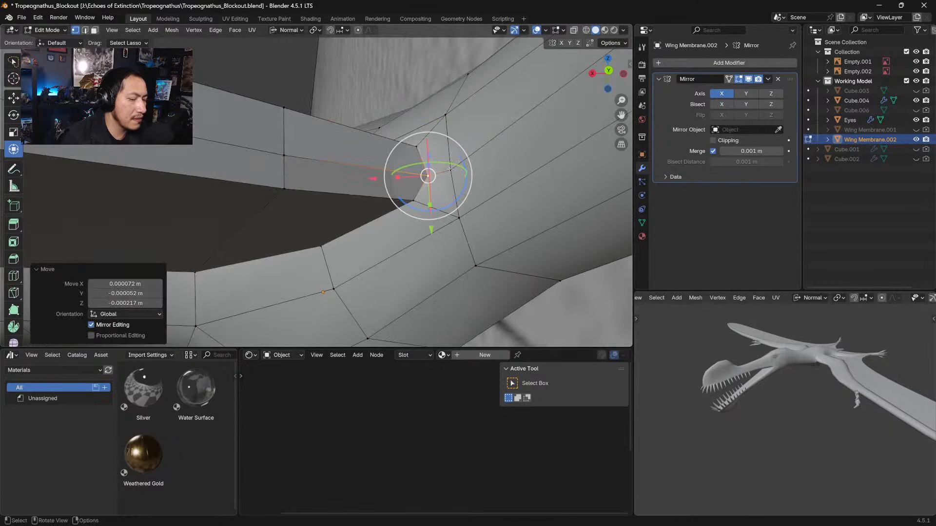
drag(428, 175, 414, 200)
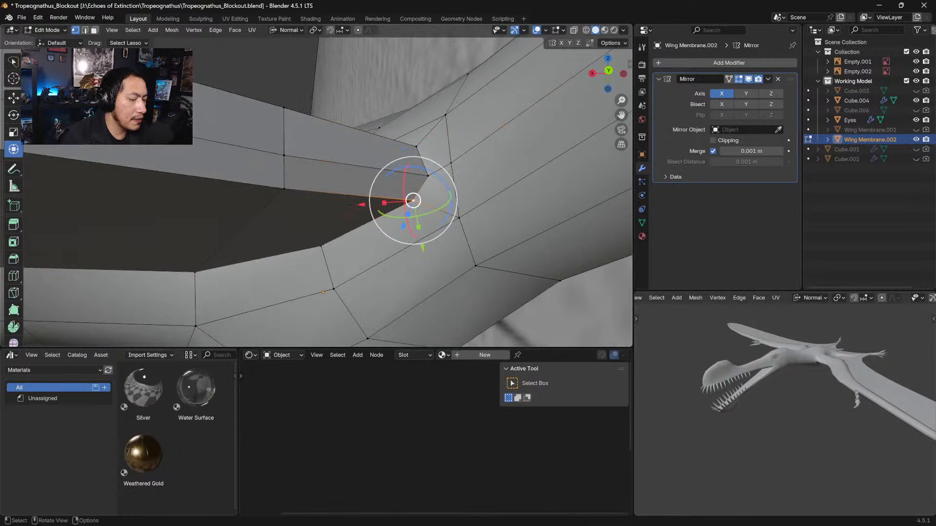
middle_drag(413, 200, 368, 209)
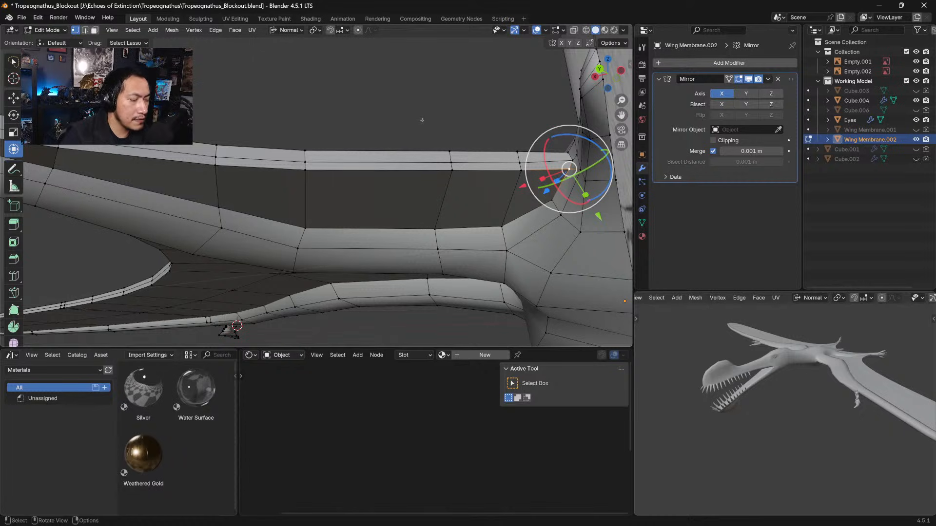
Nudge the trailing-edge vertex where the membrane's outer end meets the leg and select the vertex just above it
middle_drag(423, 120, 347, 215)
click(103, 230)
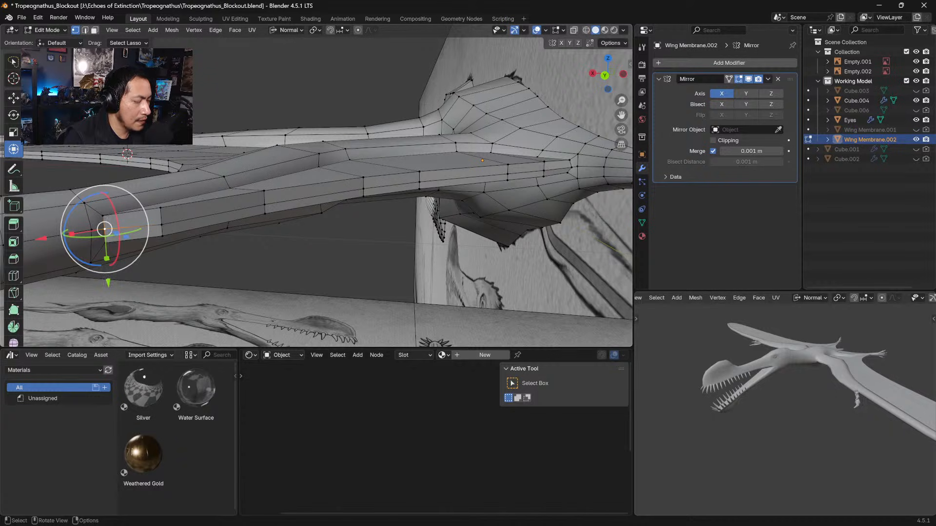
drag(108, 282, 108, 281)
click(103, 216)
middle_drag(150, 215, 154, 225)
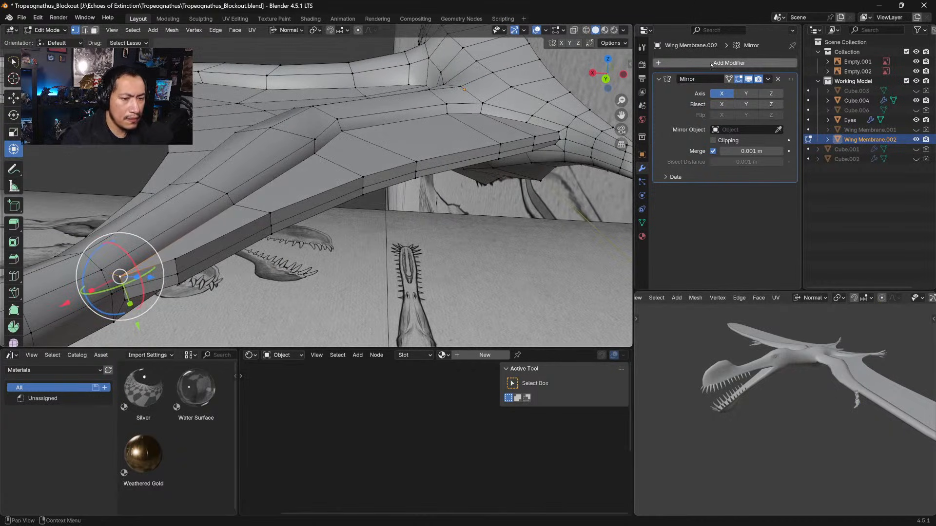
Select the whole joined mesh, recalculate its normals outside, and return to Object Mode
key(Tab)
middle_drag(476, 155, 430, 144)
key(Tab)
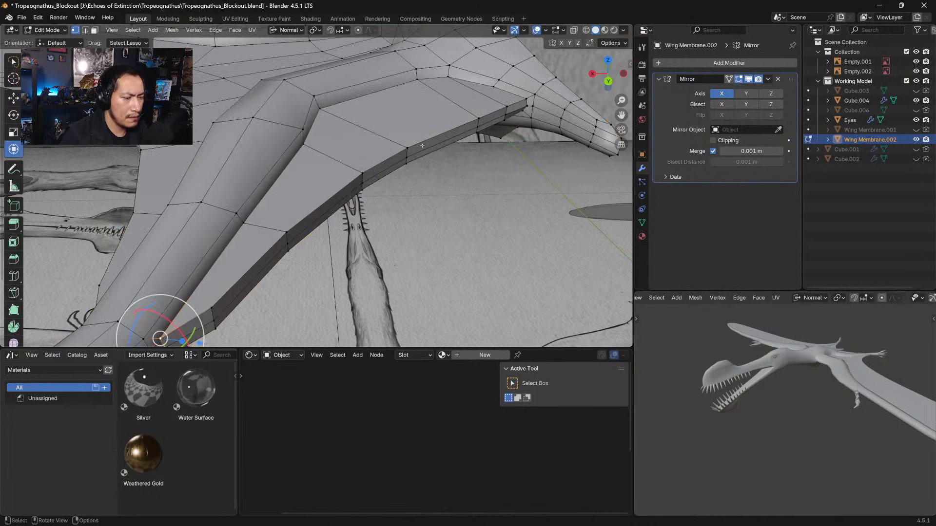
key(a)
click(172, 30)
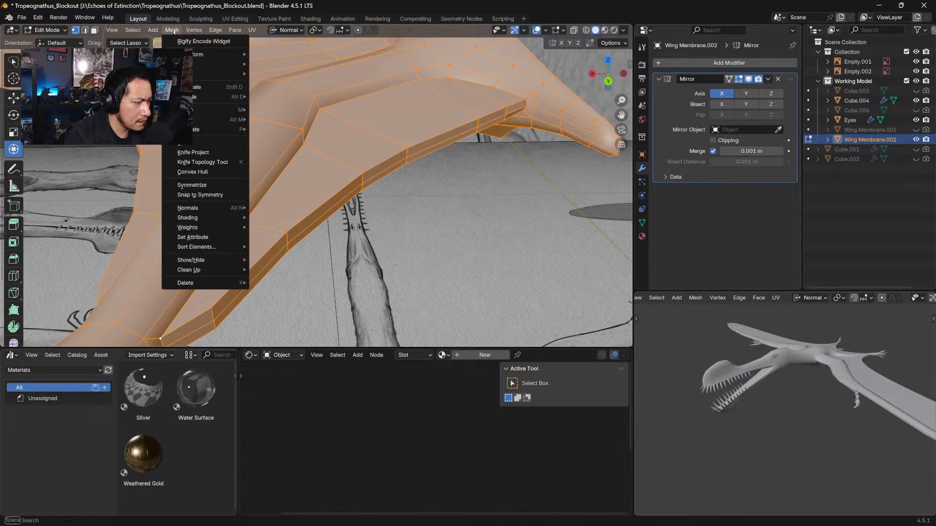
mouse_move(225, 209)
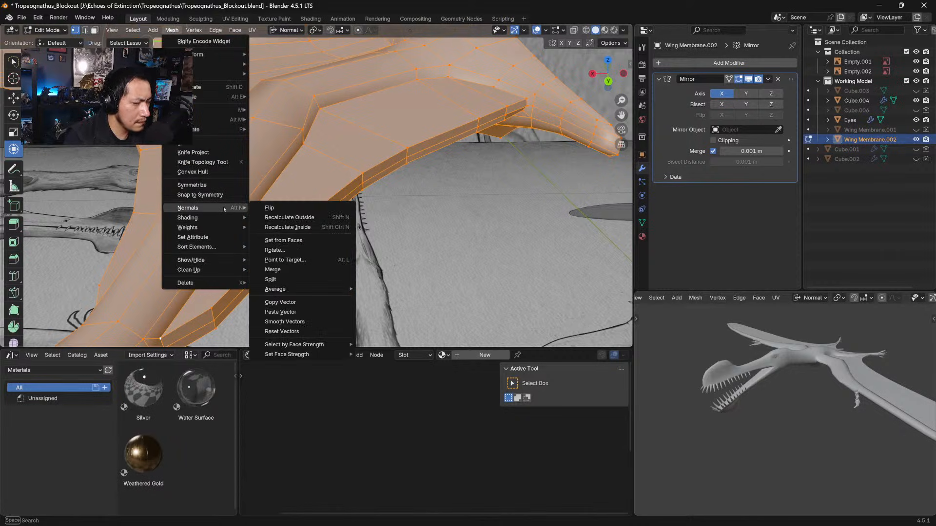
click(283, 217)
key(Tab)
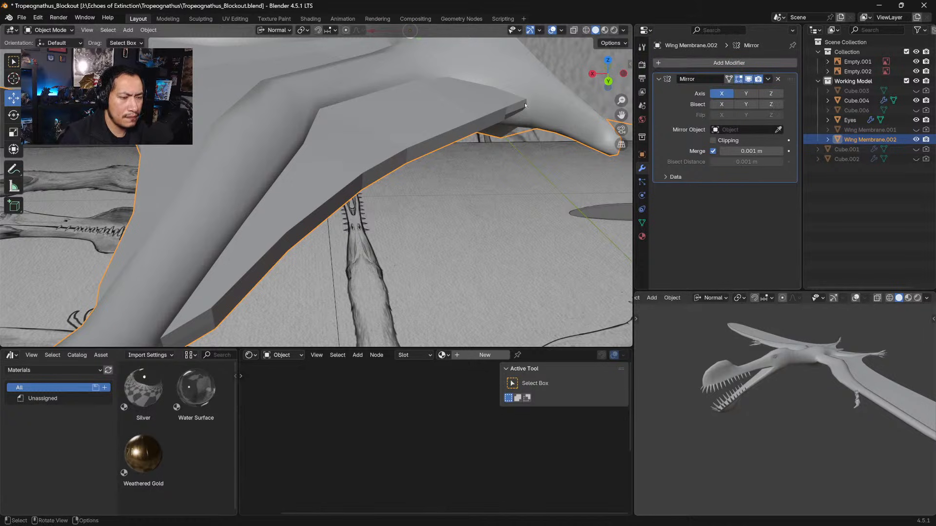
Add a Subdivision Surface modifier to the joined mesh and inspect the smoothed leg and tail membrane
middle_drag(525, 105, 448, 200)
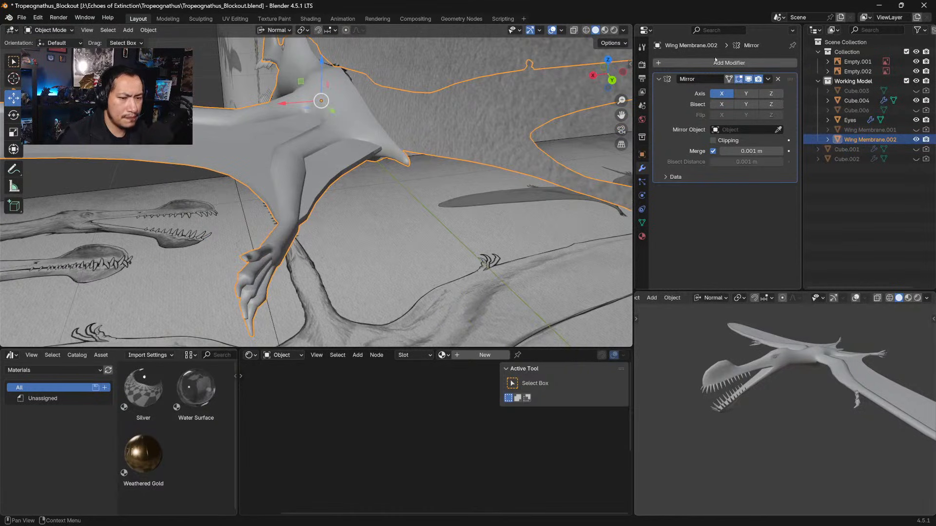
click(716, 61)
mouse_move(702, 72)
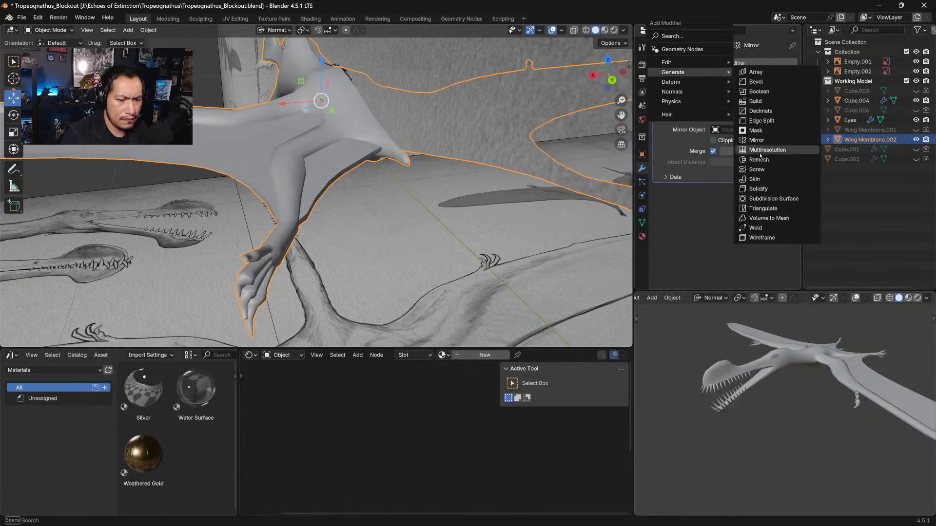
click(760, 199)
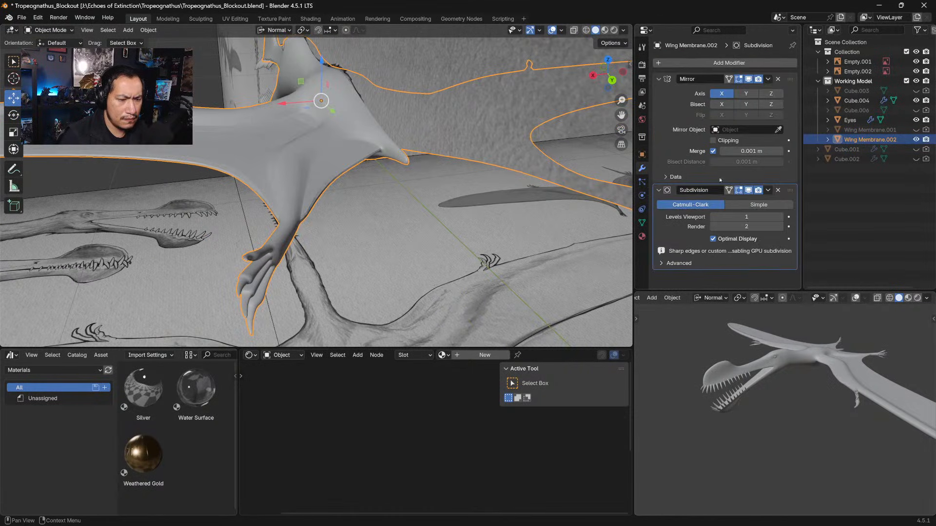
middle_drag(383, 234, 376, 211)
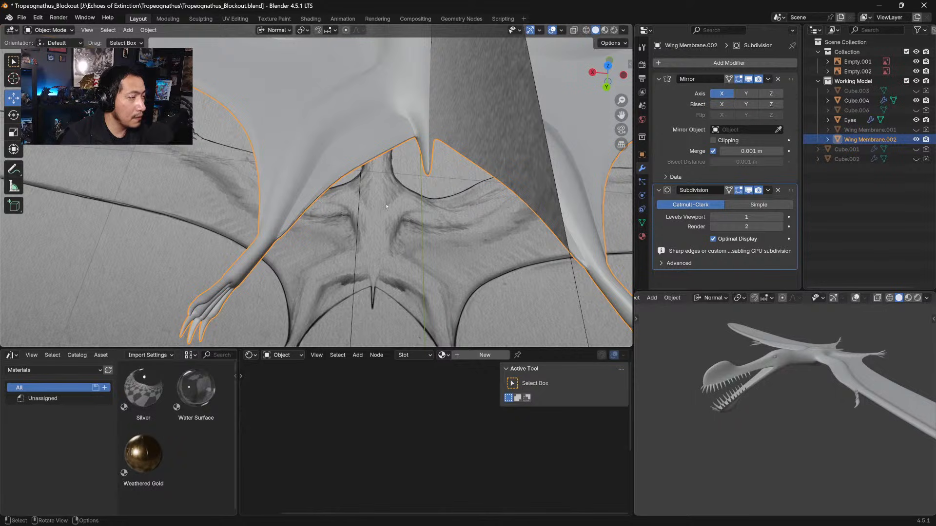
Examine the smoothed leg, wing and body of the joined mesh from the side, from above and at oblique angles
middle_drag(428, 164, 503, 158)
click(659, 190)
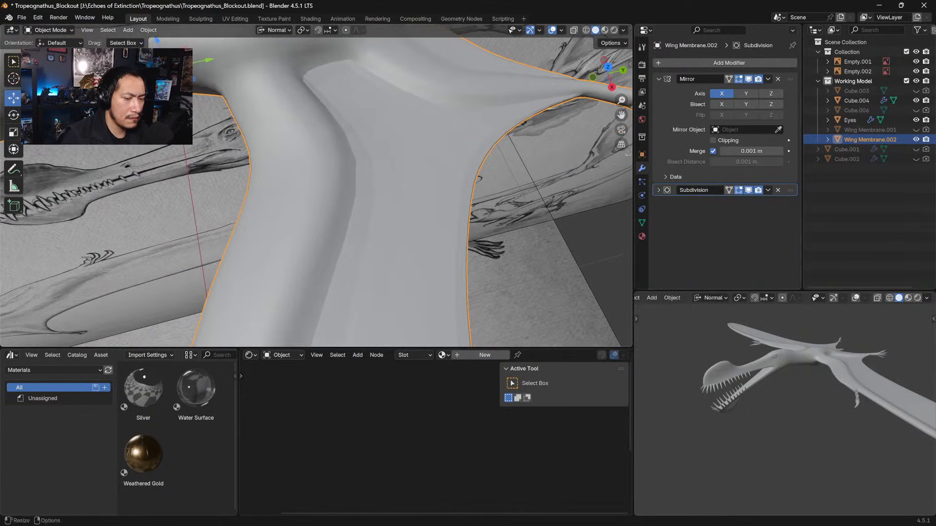
scroll(470, 169, down, 6)
middle_drag(445, 210, 434, 188)
key(KP_3)
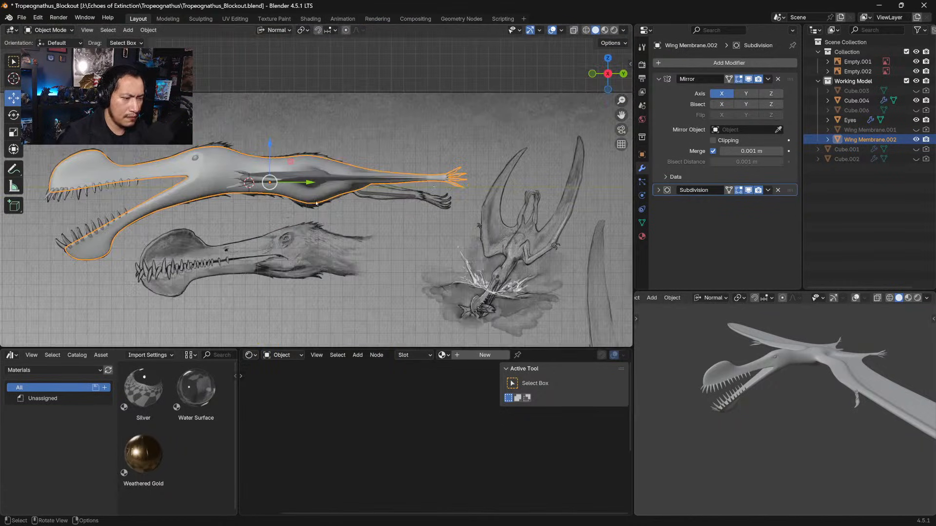
middle_drag(316, 203, 400, 193)
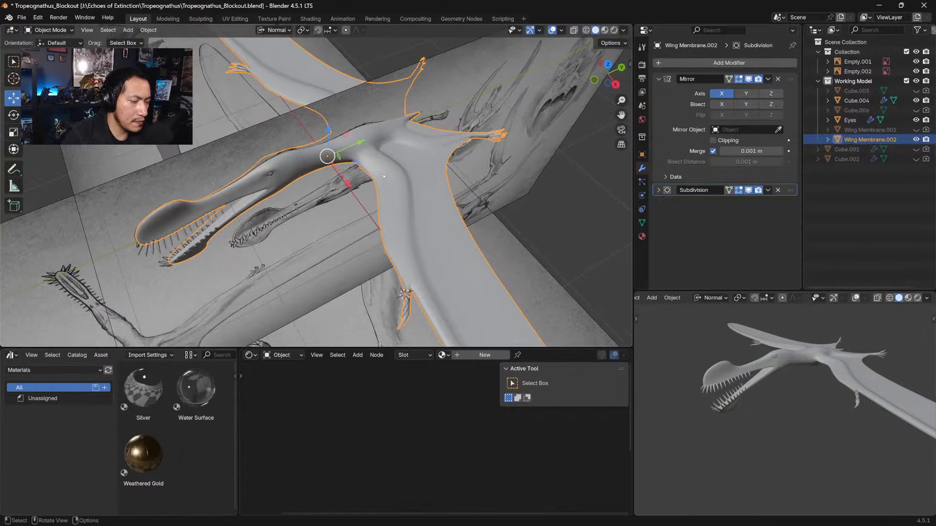
middle_drag(385, 178, 409, 211)
middle_drag(405, 177, 429, 292)
key(KP_7)
Exclude the reference image collection from the view layer and deselect the joined mesh to show it on its own
click(907, 51)
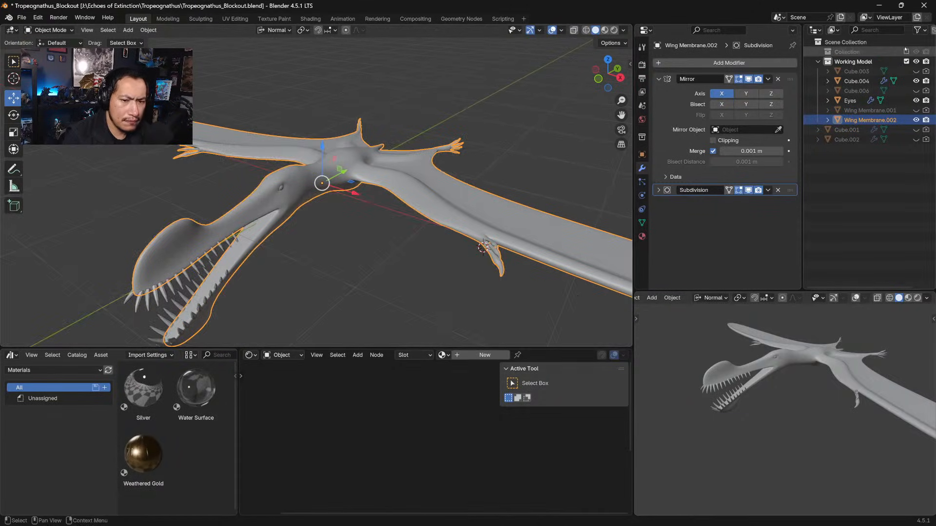
middle_drag(429, 191, 339, 215)
click(487, 158)
middle_drag(487, 158, 391, 218)
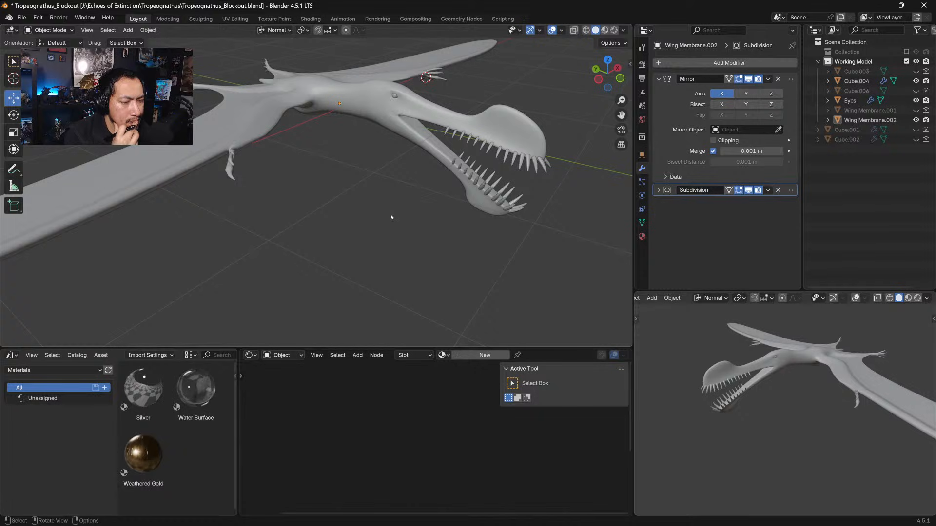
Enable the Wireframe viewport display for the joined mesh in its object properties
shift+middle_drag(398, 177, 440, 211)
click(643, 155)
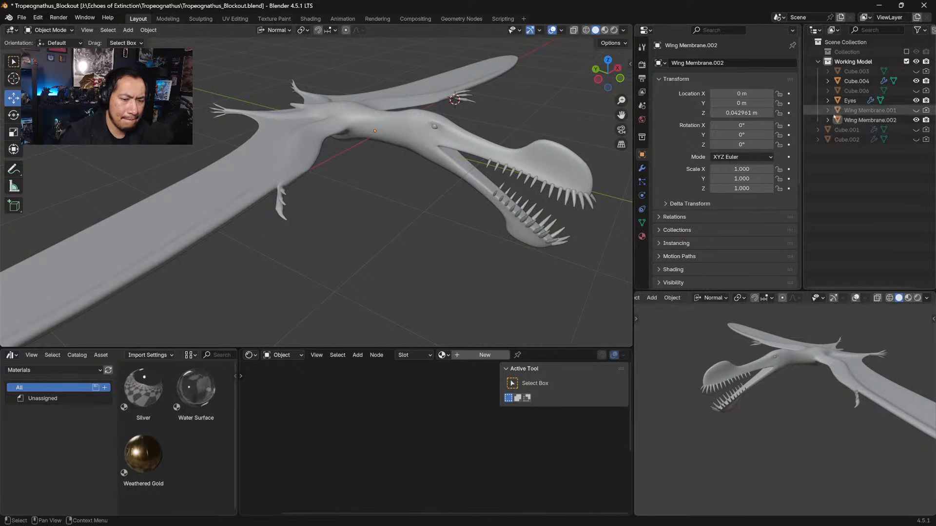
drag(801, 154, 797, 247)
click(713, 177)
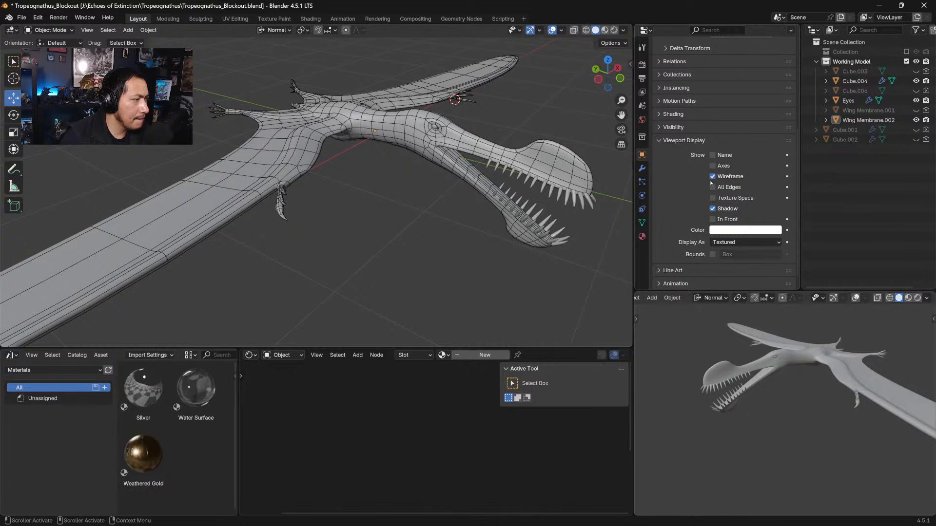
Show the tail and leg membrane from the top view and switch the joined mesh to Sculpt Mode
middle_drag(361, 253, 431, 244)
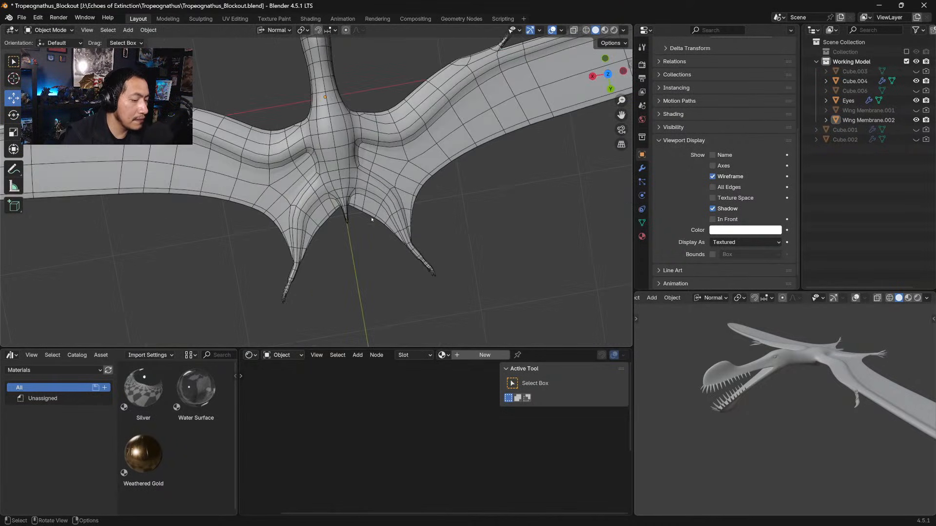
scroll(375, 205, up, 3)
shift+middle_drag(363, 196, 341, 256)
key(KP_7)
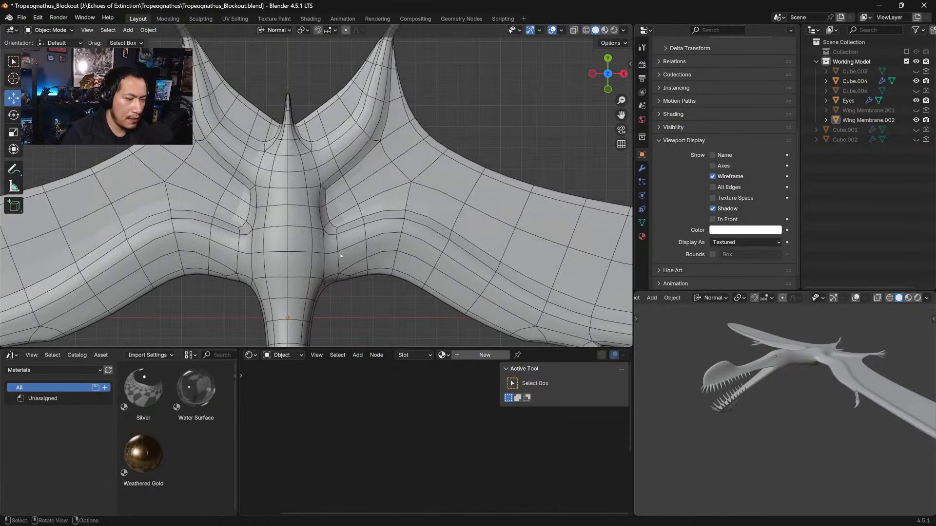
scroll(396, 264, up, 3)
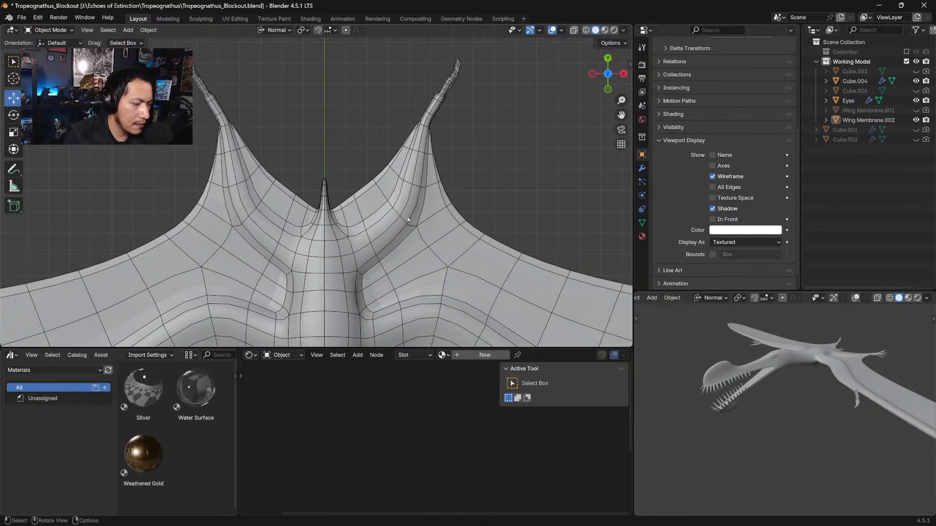
click(63, 31)
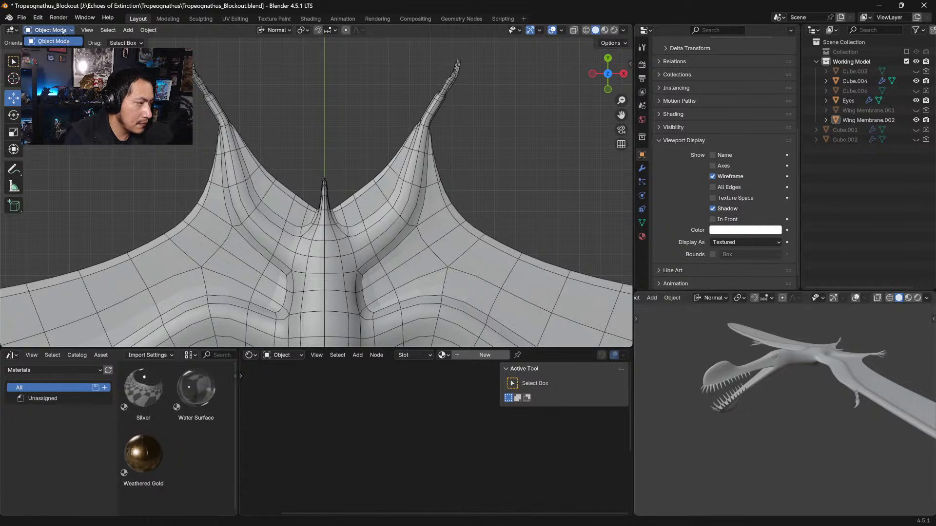
click(54, 61)
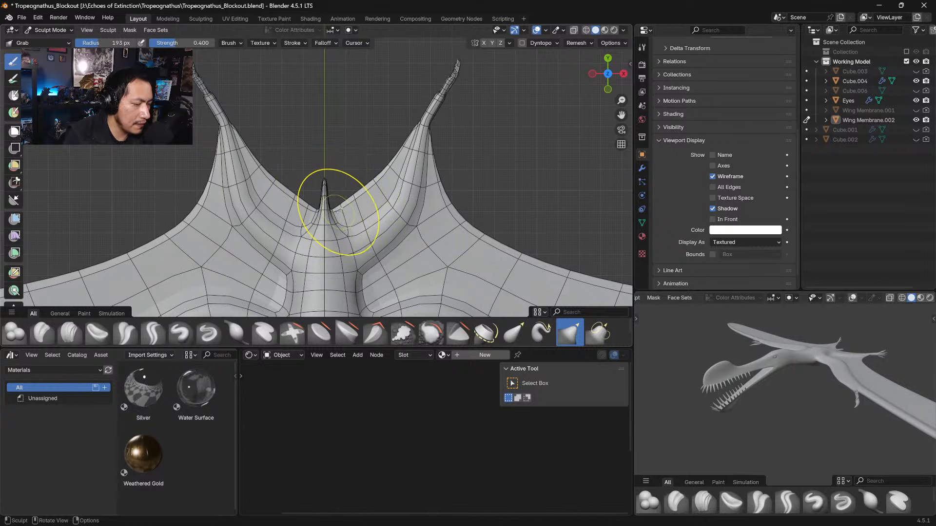
Reshape the membrane edge between tail and leg and the outer edge beside the leg using the Grab brush at 139 px radius
key(bracketleft)
key(bracketleft)
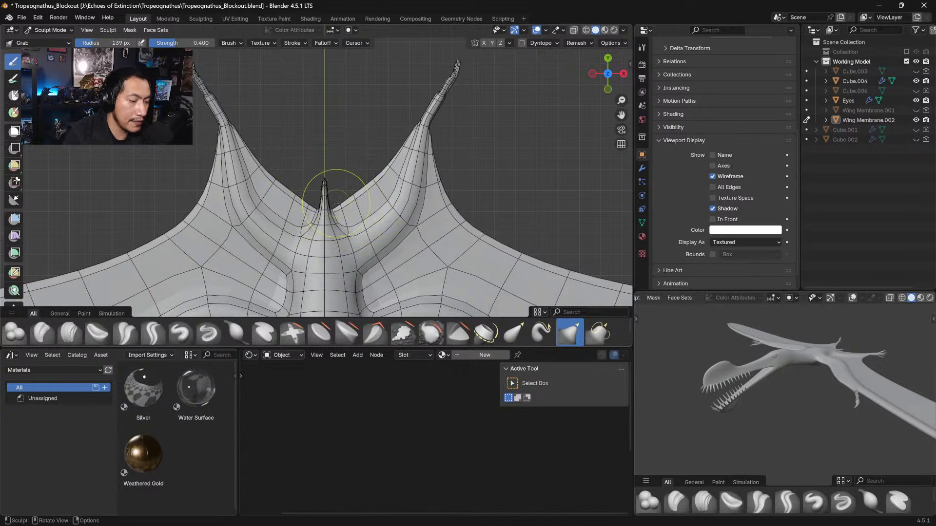
scroll(337, 204, up, 2)
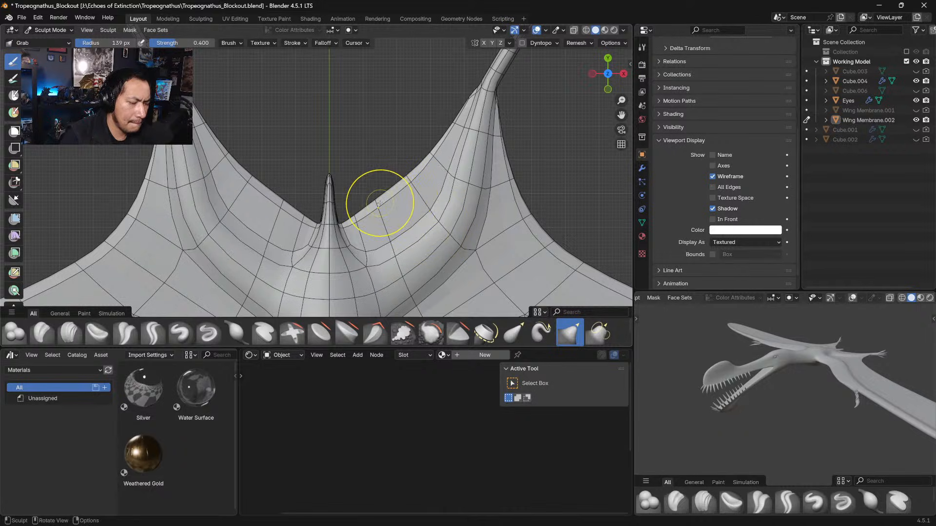
drag(380, 203, 379, 204)
drag(379, 203, 414, 186)
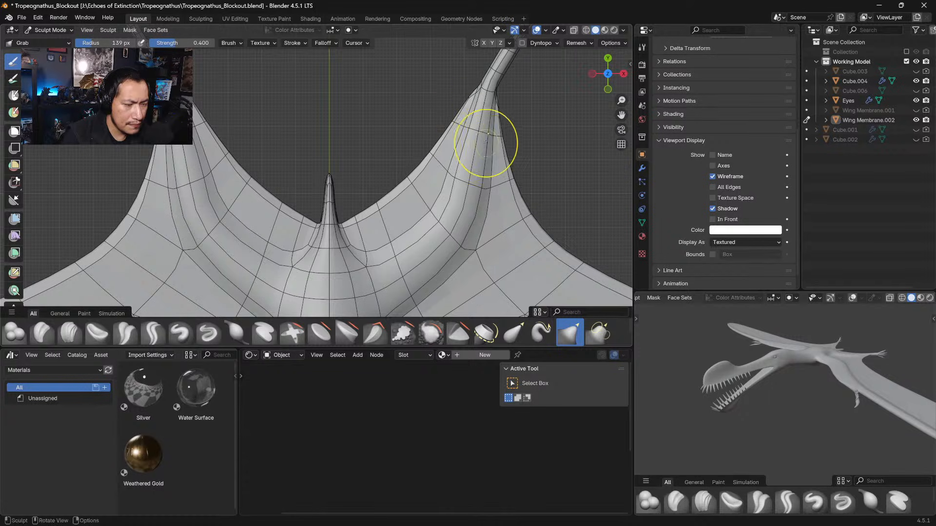
shift+middle_drag(481, 146, 428, 83)
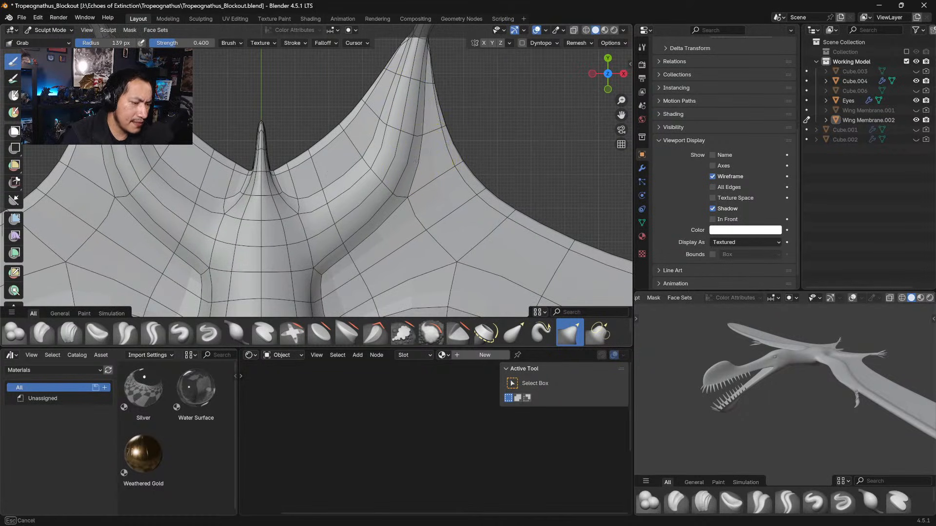
drag(459, 170, 471, 167)
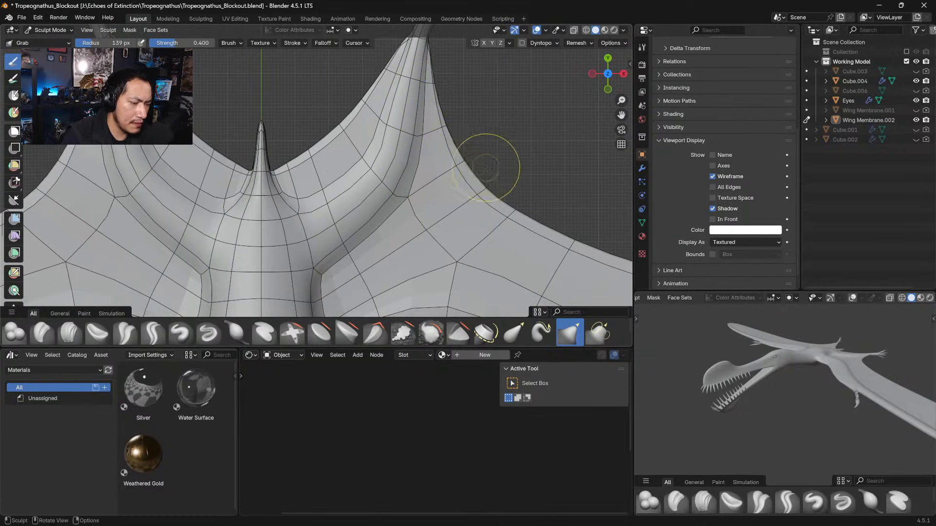
Adjust the side of the neck near the wings using the Grab brush at 234 px radius
mouse_move(481, 198)
shift+middle_down()
mouse_move(482, 44)
mouse_move(480, 64)
shift+middle_up()
mouse_move(464, 278)
shift+middle_down()
mouse_move(439, 203)
mouse_move(386, 190)
mouse_move(431, 209)
mouse_move(403, 215)
mouse_move(464, 192)
mouse_move(426, 190)
mouse_move(409, 176)
shift+middle_up()
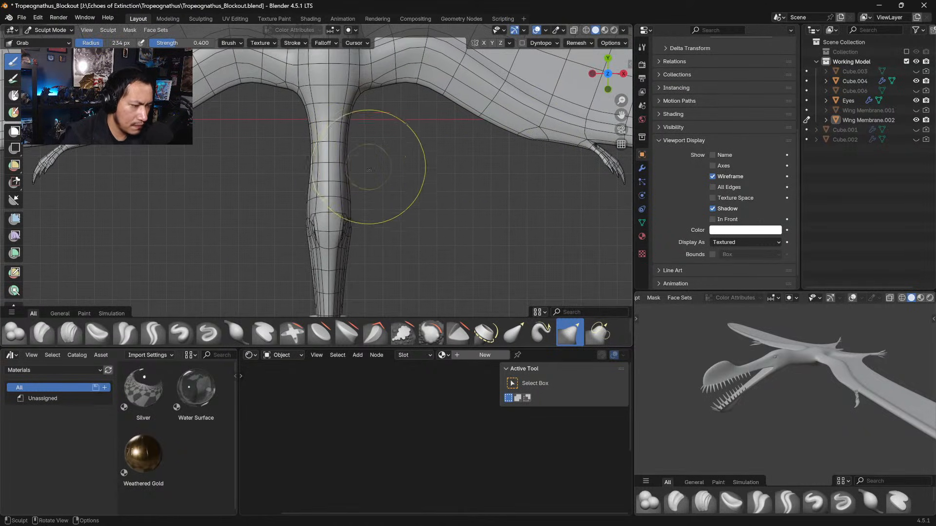
mouse_move(349, 147)
mouse_down()
mouse_move(335, 178)
mouse_move(344, 167)
mouse_up()
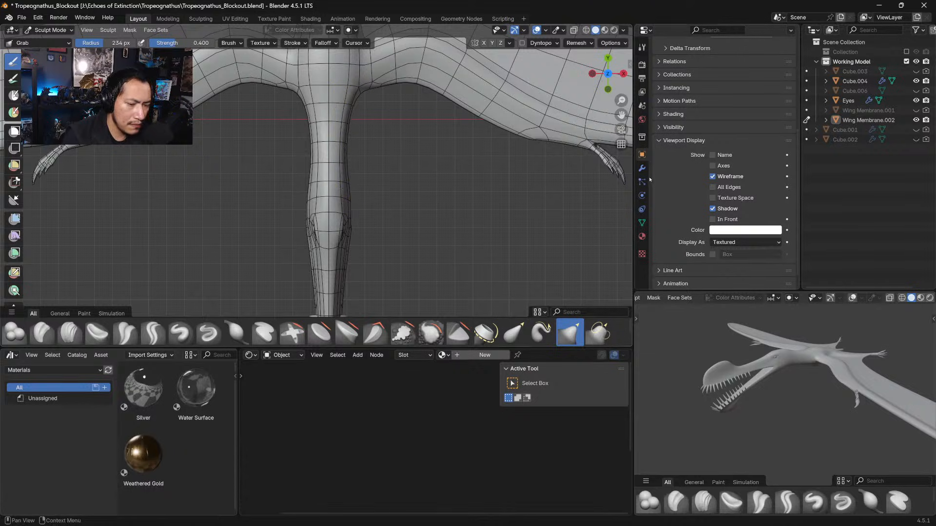
Enable Clipping on the Mirror modifier and refine the neck's outline with two more Grab strokes
click(642, 168)
click(712, 140)
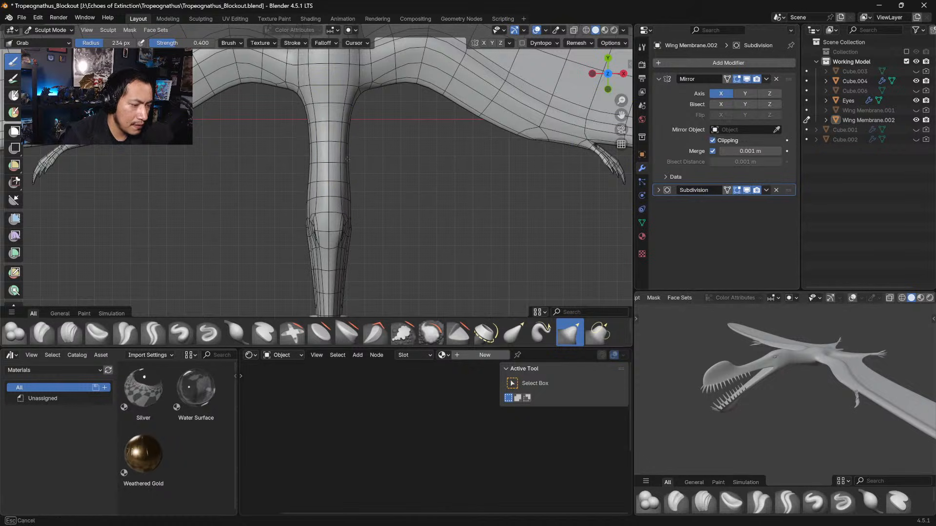
drag(349, 139, 352, 121)
drag(349, 155, 350, 166)
Adjust the curve of the wing's trailing edge just outside the leg using the Grab brush at 234 px radius
shift+middle_drag(360, 160, 359, 257)
shift+middle_drag(396, 180, 367, 275)
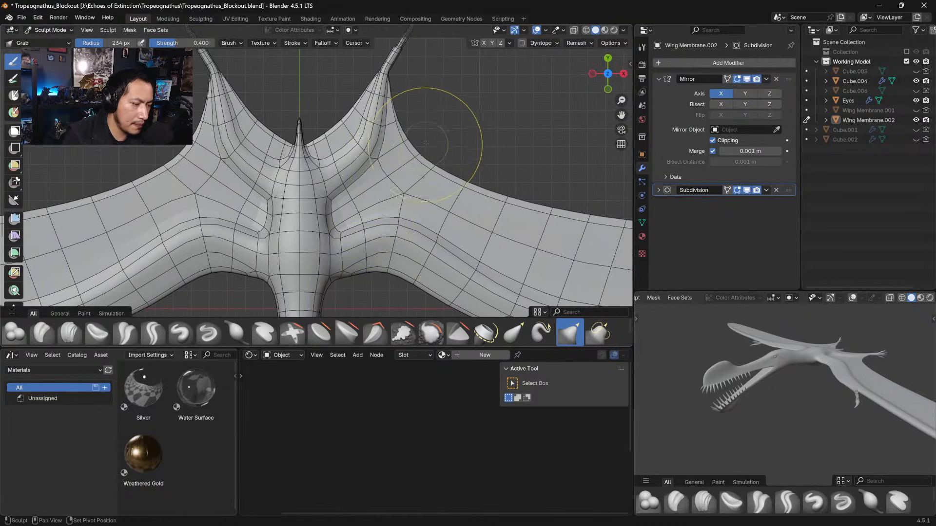
mouse_move(415, 150)
mouse_down()
mouse_move(436, 167)
mouse_move(410, 135)
mouse_up()
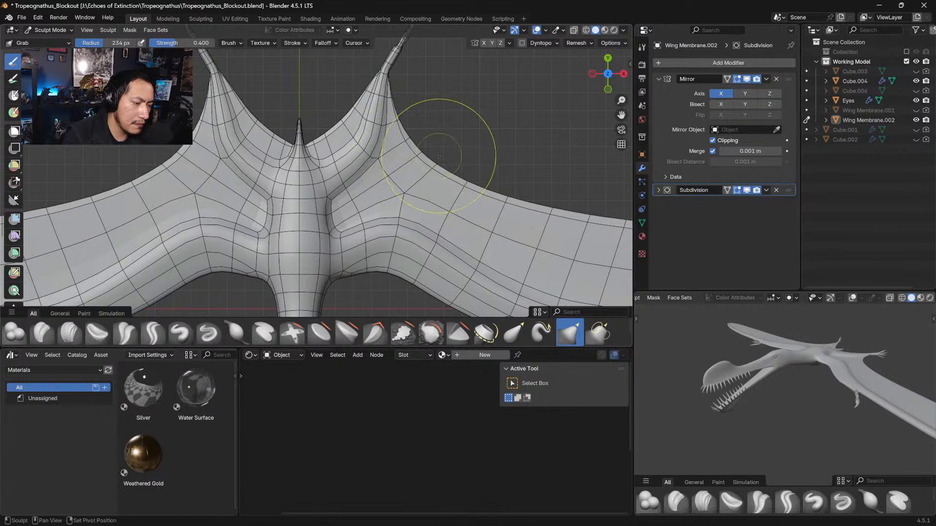
shift+middle_drag(439, 156, 398, 146)
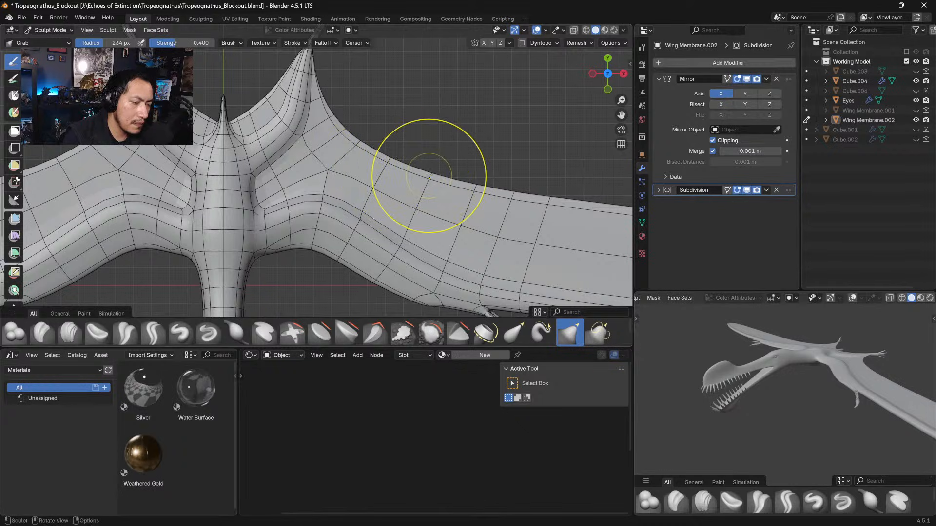
drag(396, 165, 395, 163)
Examine the sculpted wings, body and leg membranes from low front and oblique angles
mouse_move(444, 179)
ctrl+middle_down()
mouse_move(444, 134)
mouse_move(434, 228)
mouse_move(449, 196)
mouse_move(413, 103)
ctrl+middle_up()
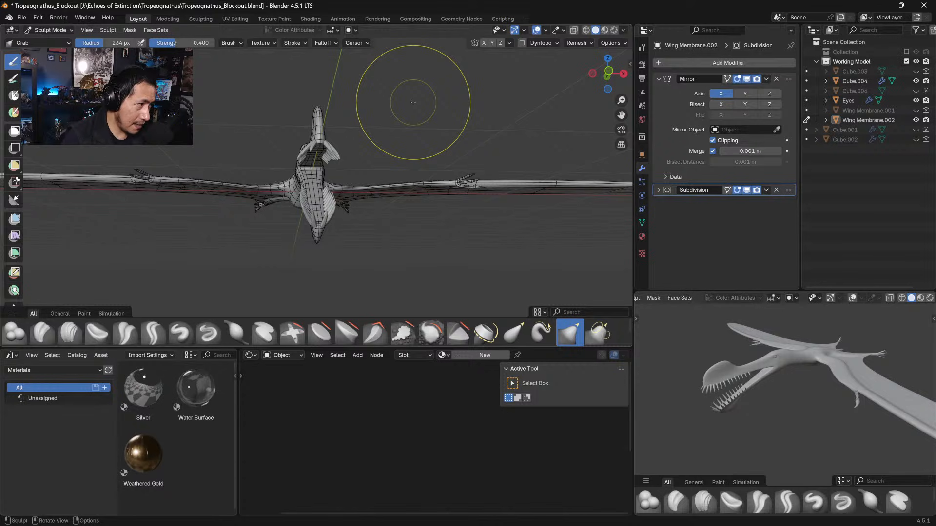
mouse_move(371, 171)
middle_down()
mouse_move(377, 210)
mouse_move(366, 184)
mouse_move(373, 190)
middle_up()
scroll(370, 180, down, 3)
scroll(382, 174, up, 4)
key(bracketleft)
key(bracketleft)
key(bracketleft)
key(bracketleft)
key(bracketleft)
key(bracketleft)
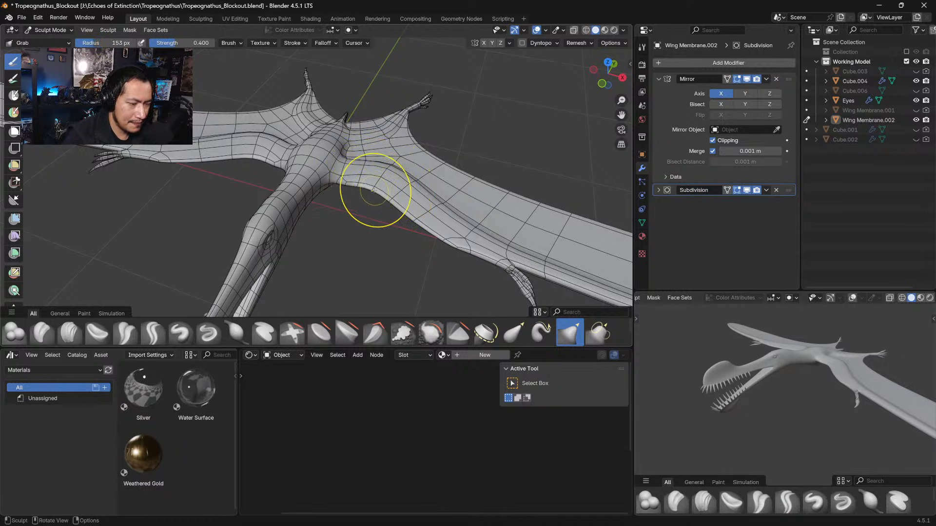
middle_drag(388, 177, 348, 221)
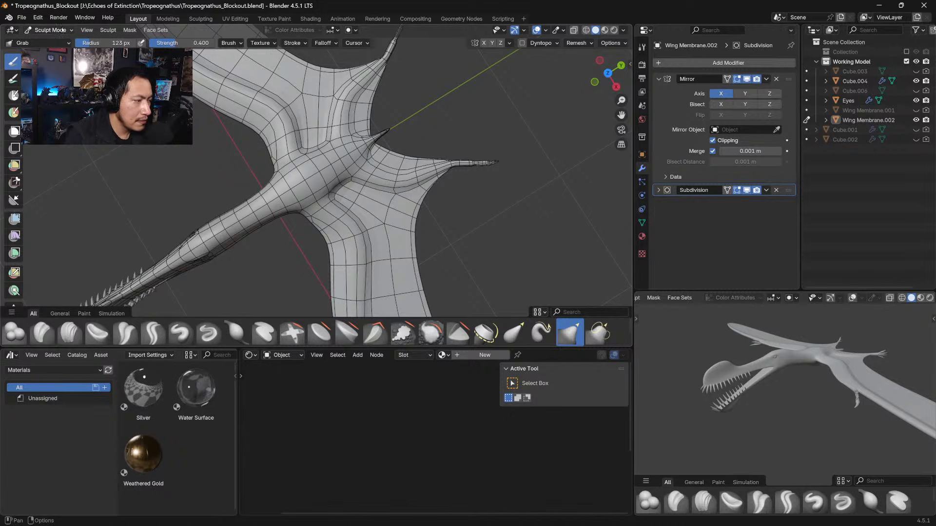
Return the joined mesh to Object Mode and show its membranes in the top view
click(50, 31)
click(57, 43)
middle_drag(329, 158, 319, 200)
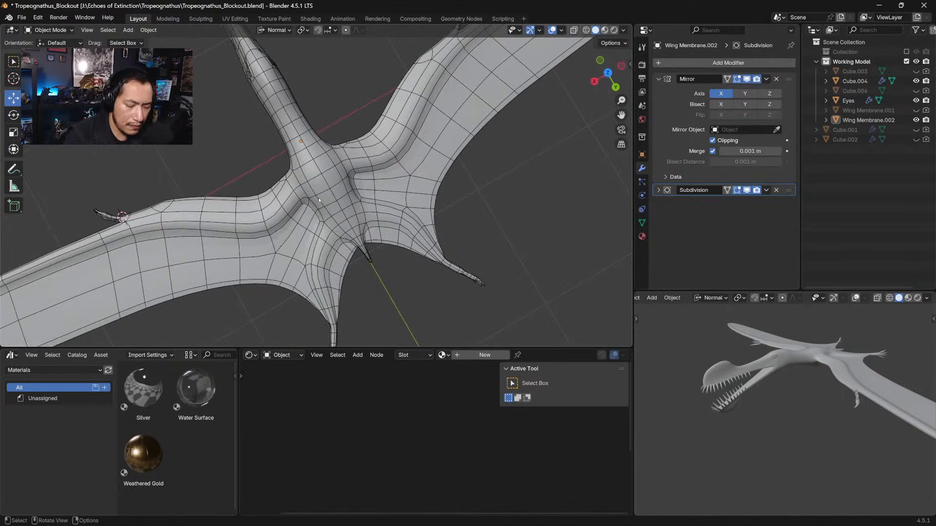
key(KP_7)
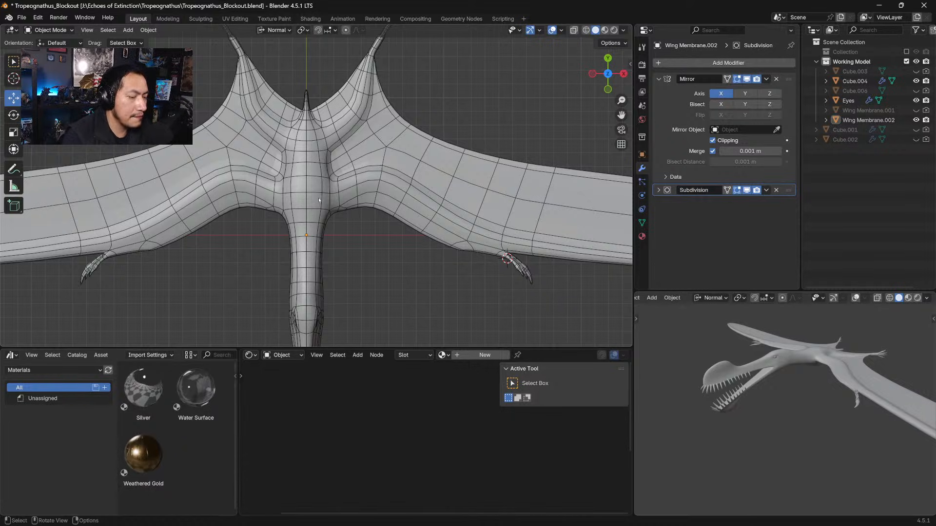
Enter Edit Mode and insert one edge loop around the leg just past the membrane's end, slid by a factor of 0.319
scroll(388, 131, up, 2)
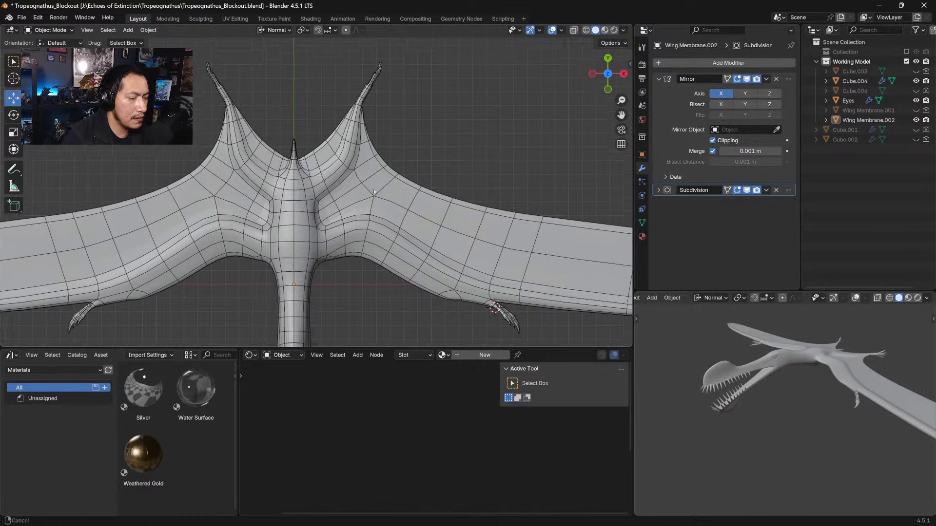
scroll(353, 122, up, 2)
middle_drag(354, 121, 317, 137)
scroll(316, 135, up, 2)
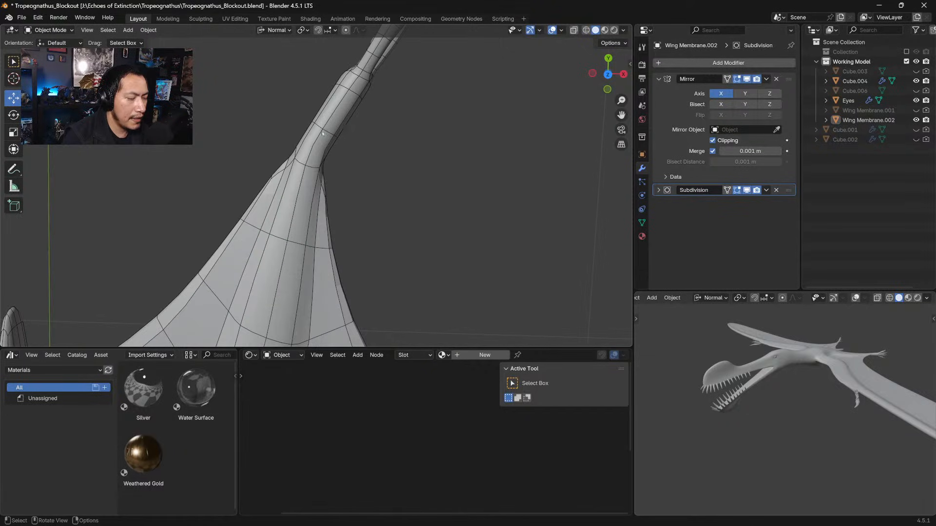
click(316, 147)
key(Tab)
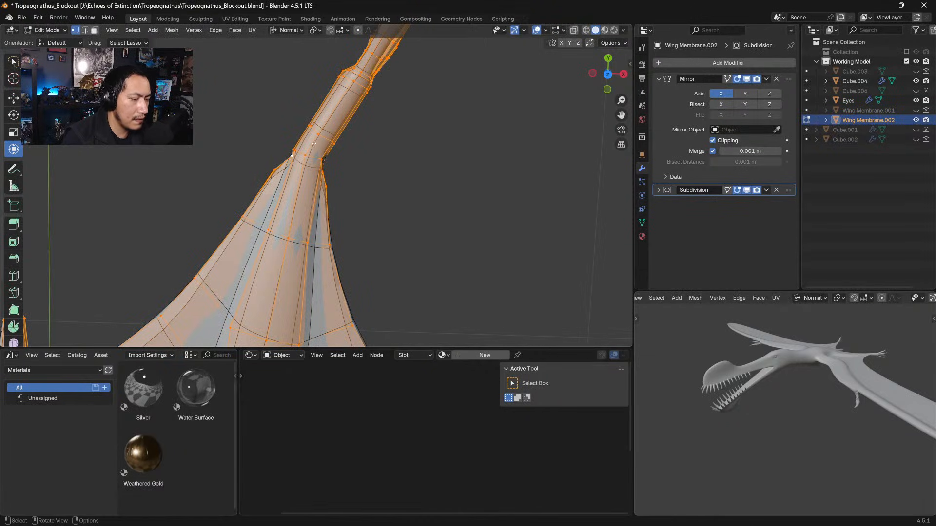
alt+click(314, 142)
key(ctrl+r)
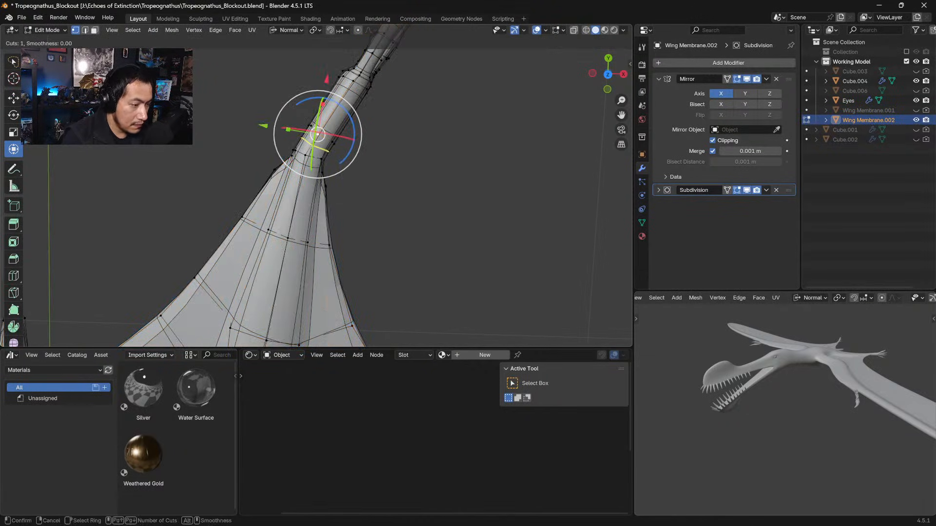
click(315, 143)
click(310, 147)
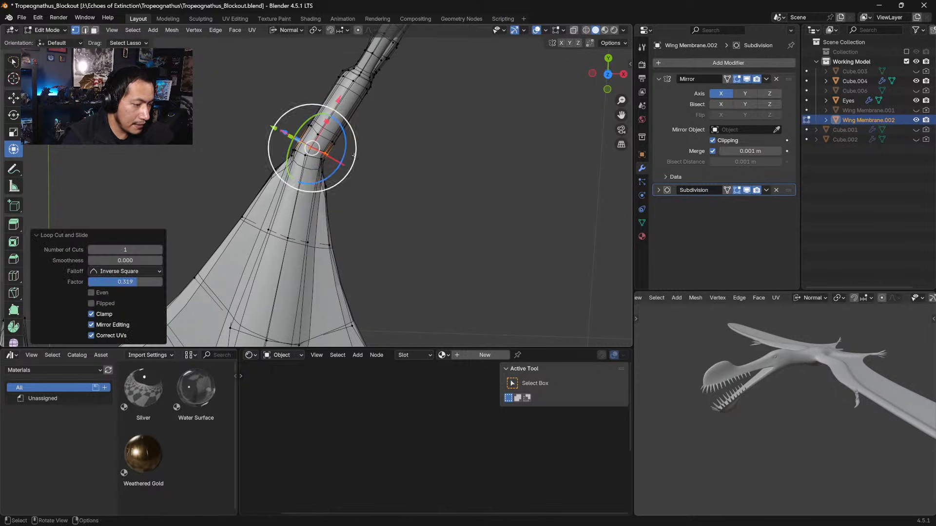
Scale the new leg edge loop up to about 1.139 and nudge it slightly toward the inner side of the leg
key(s)
click(352, 159)
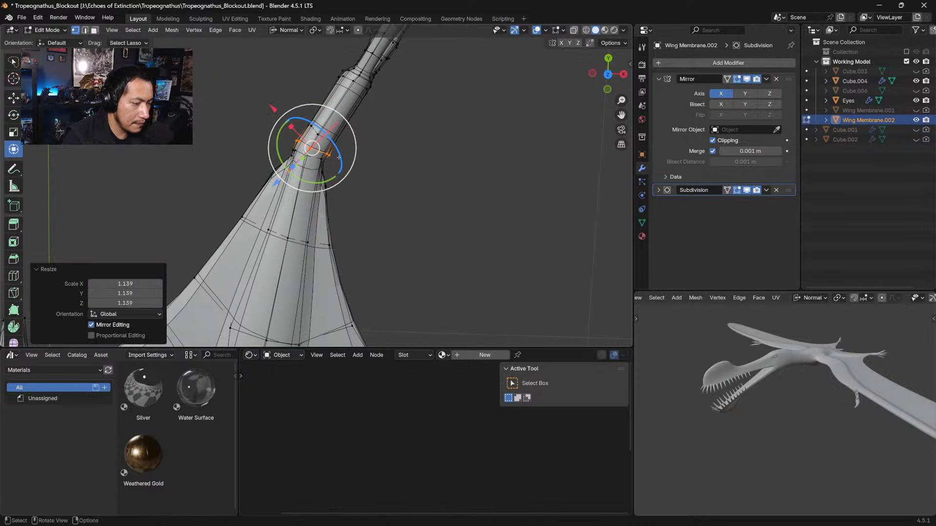
key(g)
click(333, 155)
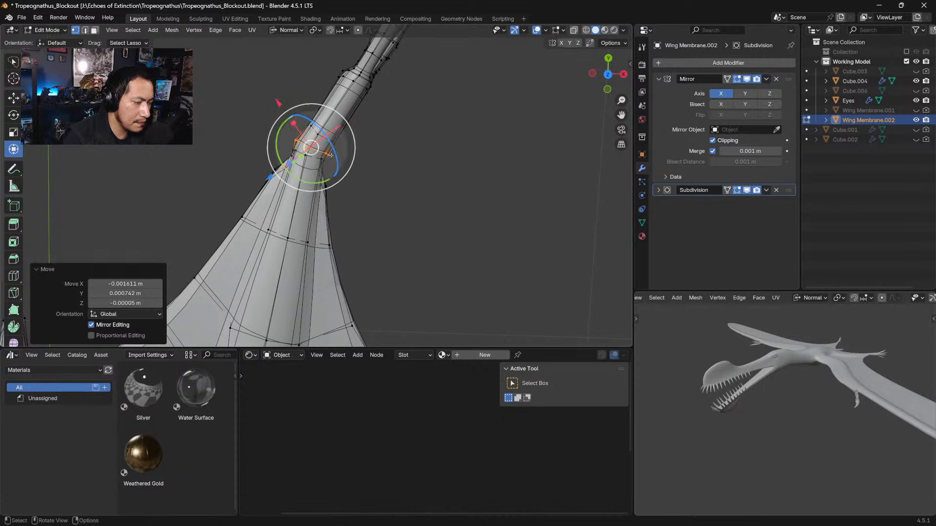
Switch the joined mesh to Sculpt Mode and frame the membrane around the tail in the top view
key(Tab)
click(373, 166)
middle_drag(347, 171, 408, 191)
key(KP_7)
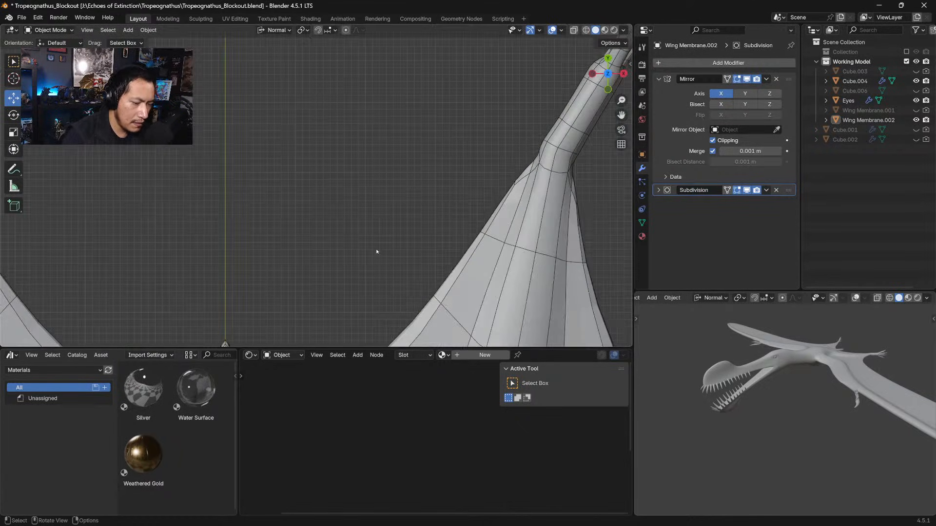
ctrl+middle_drag(377, 252, 340, 209)
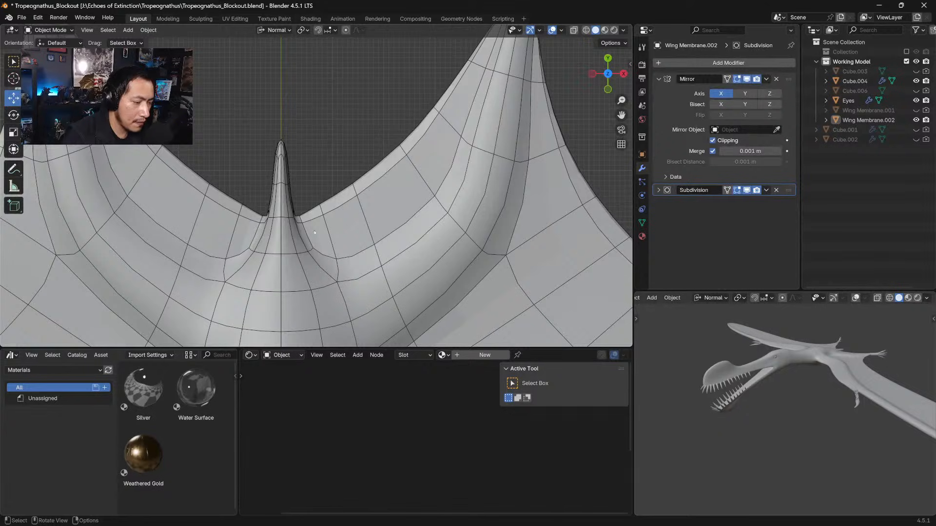
scroll(303, 209, up, 2)
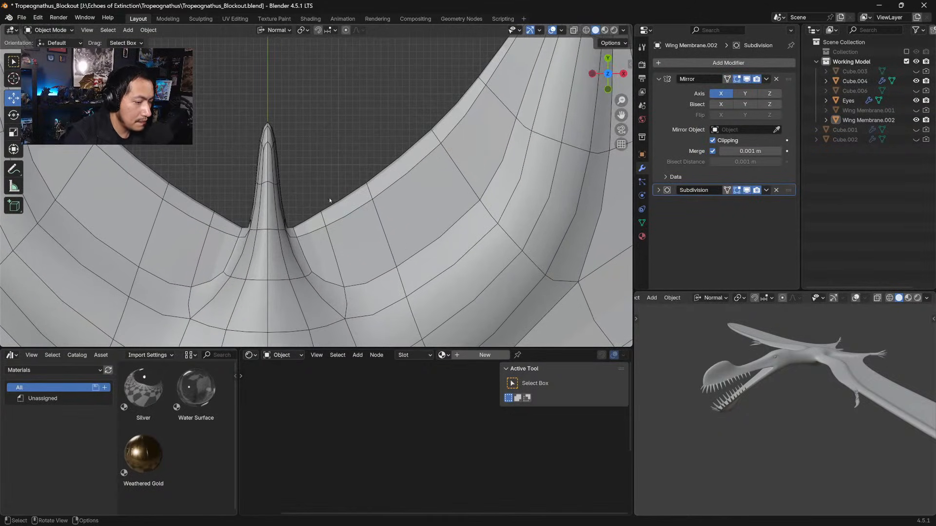
key(Tab)
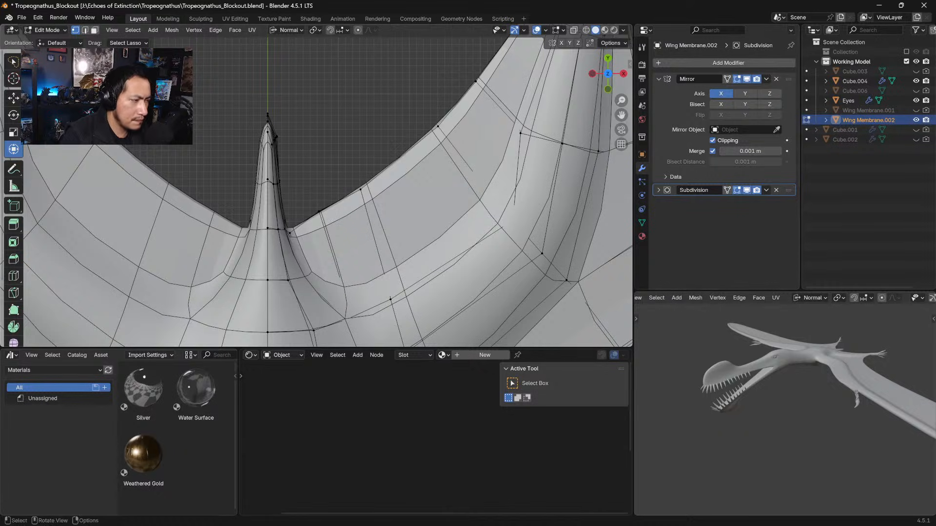
click(47, 30)
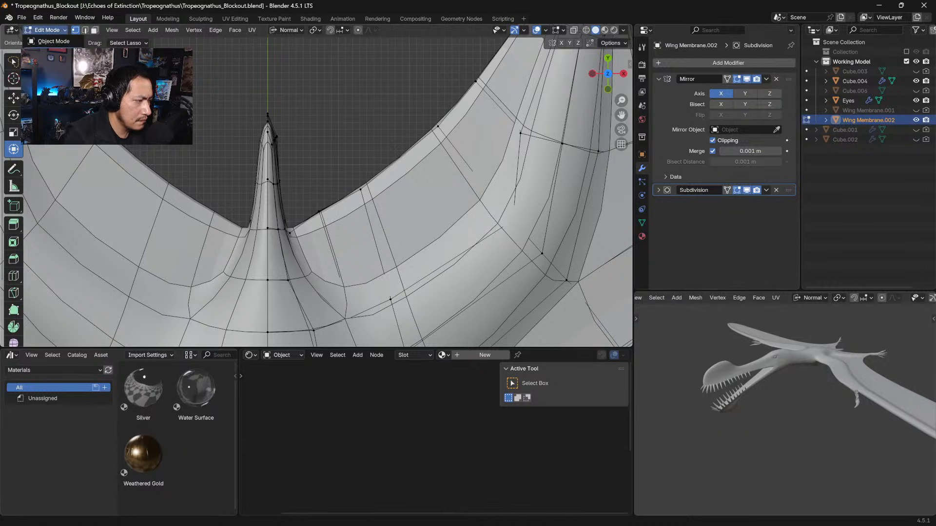
click(53, 62)
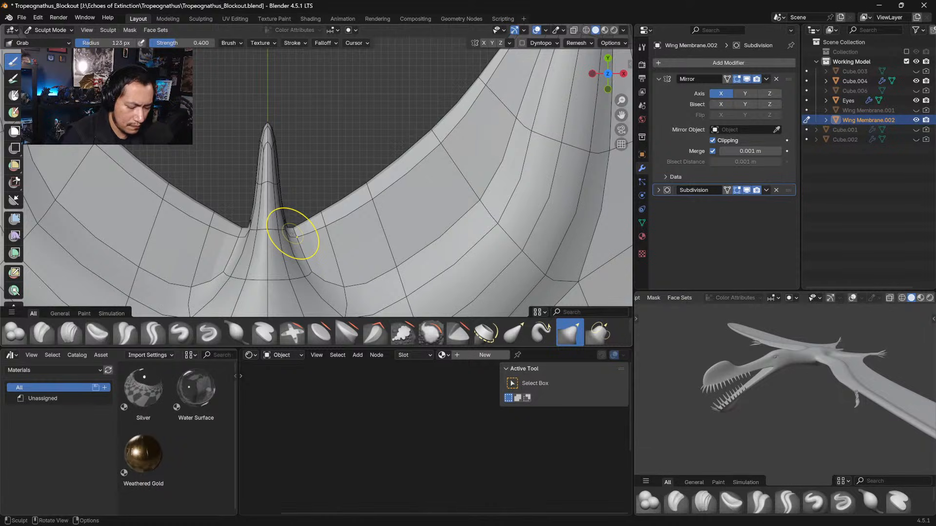
Set the Grab brush radius to 72 px and sculpt the membrane edge beside the tail into a smoother curve
key(f)
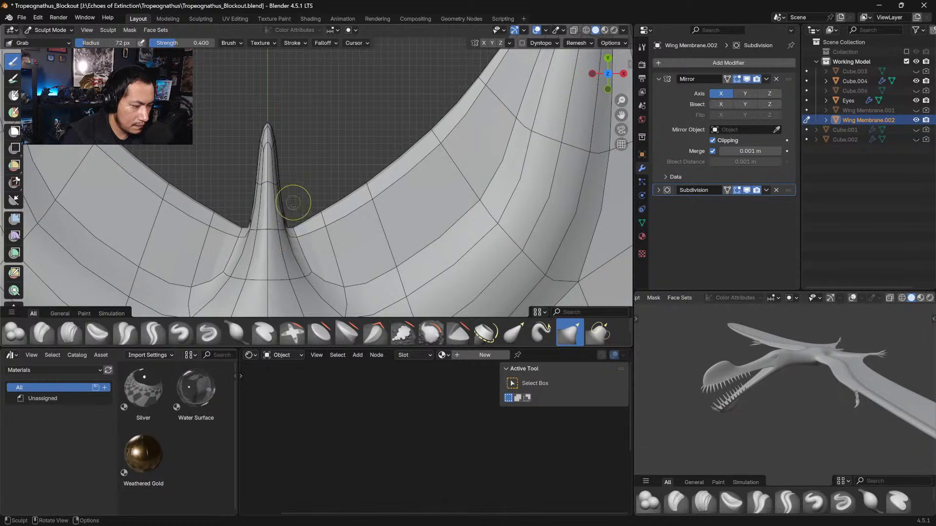
click(285, 229)
mouse_move(287, 227)
mouse_down()
mouse_move(298, 239)
mouse_move(290, 236)
mouse_move(303, 225)
mouse_move(326, 218)
mouse_up()
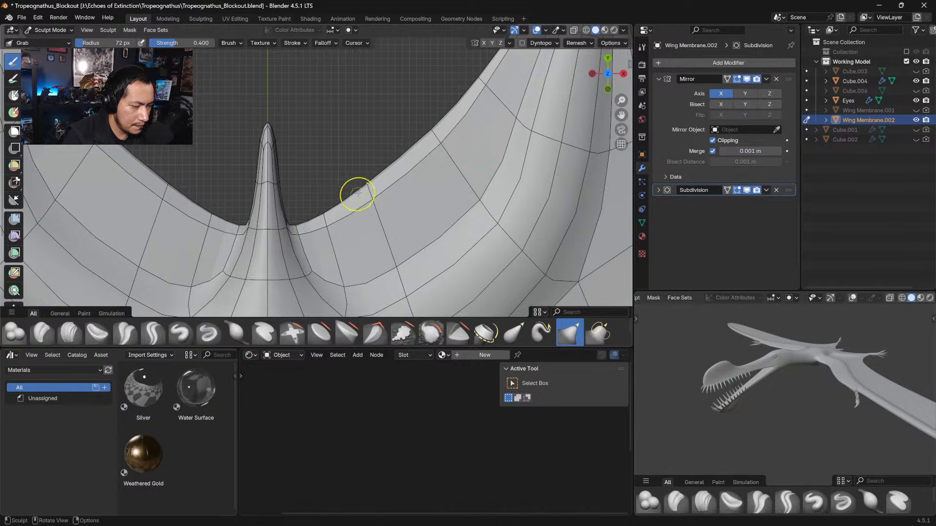
drag(364, 188, 367, 192)
drag(429, 132, 433, 133)
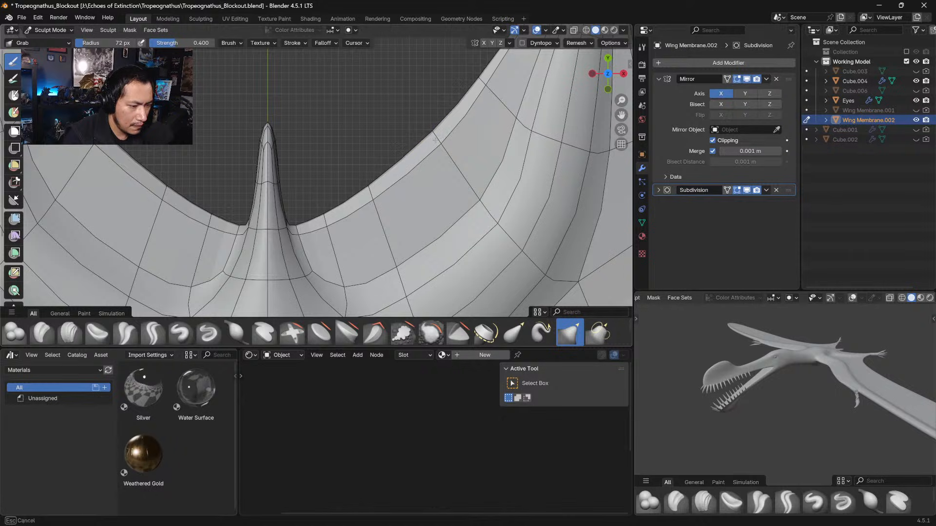
Refine the membrane edge along the inner side of the leg with small Grab strokes toward the ankle
shift+middle_drag(489, 72, 414, 178)
drag(408, 183, 410, 185)
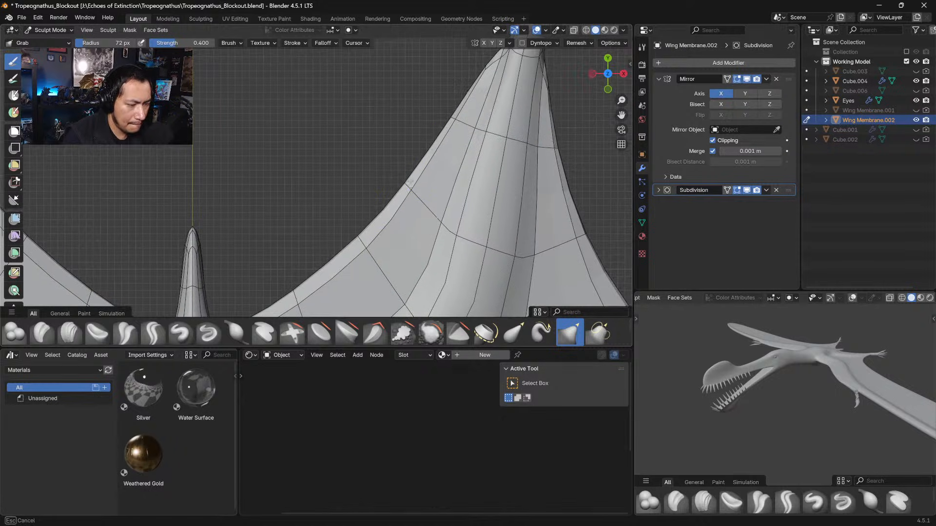
drag(449, 121, 451, 122)
drag(405, 187, 406, 189)
mouse_move(402, 223)
ctrl+middle_down()
mouse_move(403, 208)
mouse_move(426, 272)
mouse_move(431, 154)
ctrl+middle_up()
mouse_move(408, 204)
ctrl+middle_down()
mouse_move(411, 183)
mouse_move(409, 239)
mouse_move(407, 192)
mouse_move(425, 234)
ctrl+middle_up()
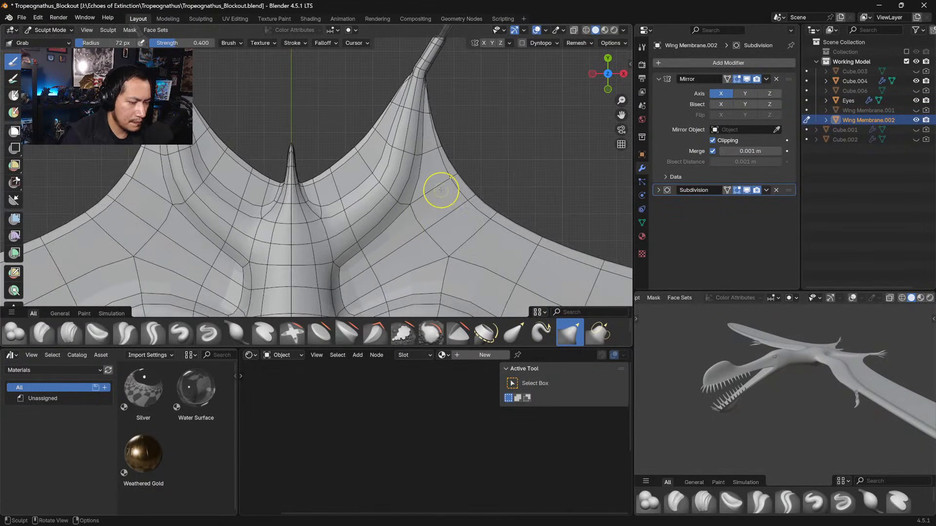
Examine the tail, leg membranes and wings from oblique and top views
middle_drag(429, 167, 395, 171)
mouse_move(275, 244)
shift+middle_down()
mouse_move(398, 200)
mouse_move(343, 245)
shift+middle_up()
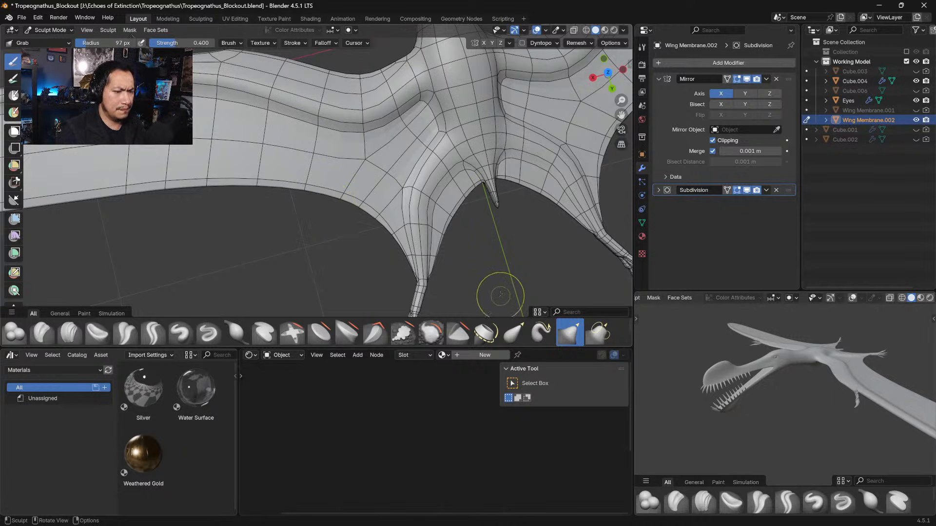
mouse_move(501, 293)
shift+middle_down()
mouse_move(479, 272)
mouse_move(497, 243)
mouse_move(451, 253)
mouse_move(502, 297)
shift+middle_up()
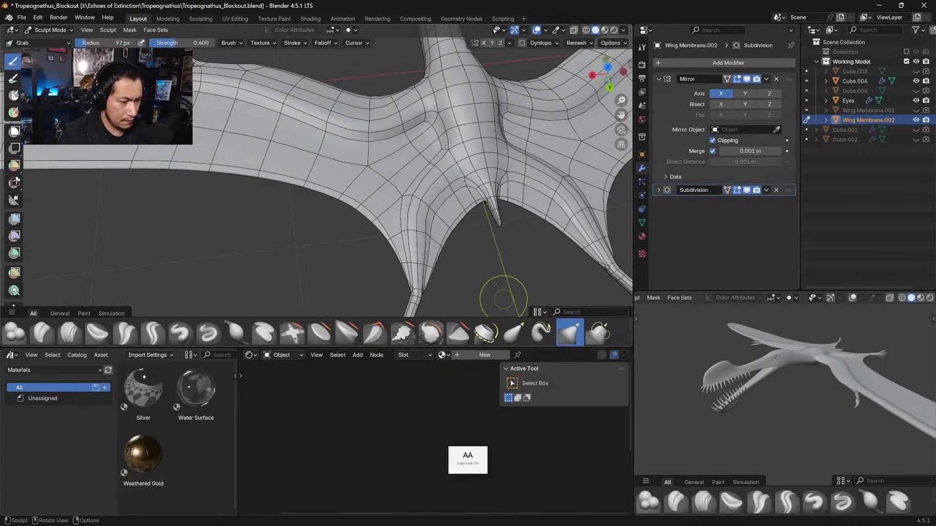
right_click(487, 278)
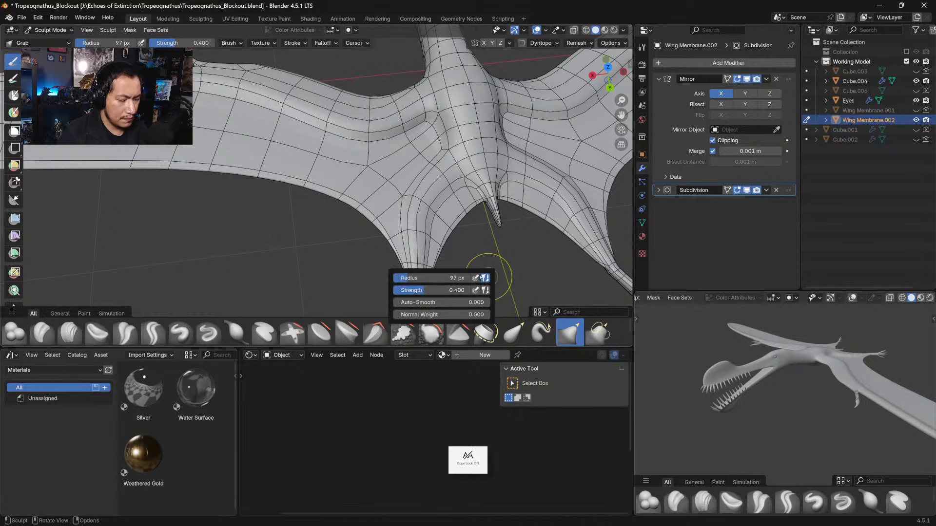
middle_drag(512, 242, 501, 224)
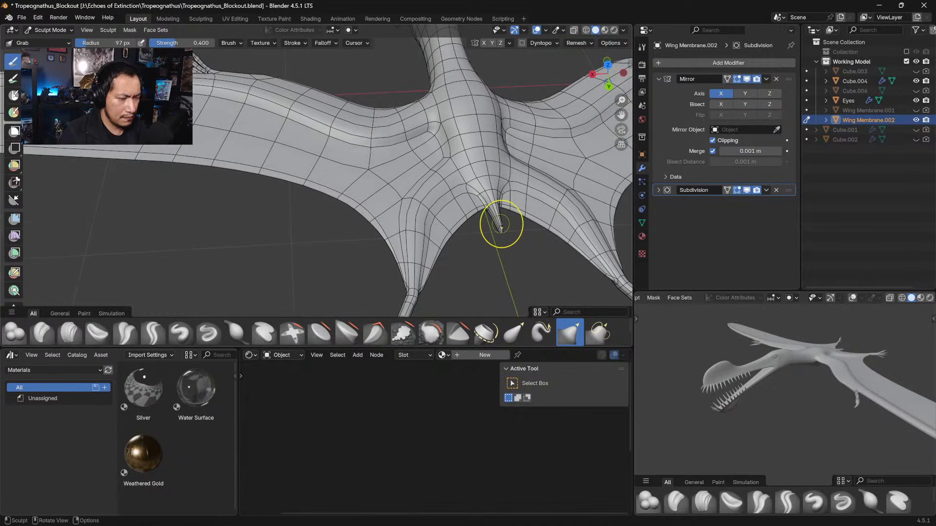
key(KP_7)
mouse_move(348, 157)
shift+middle_down()
mouse_move(488, 189)
mouse_move(459, 173)
shift+middle_up()
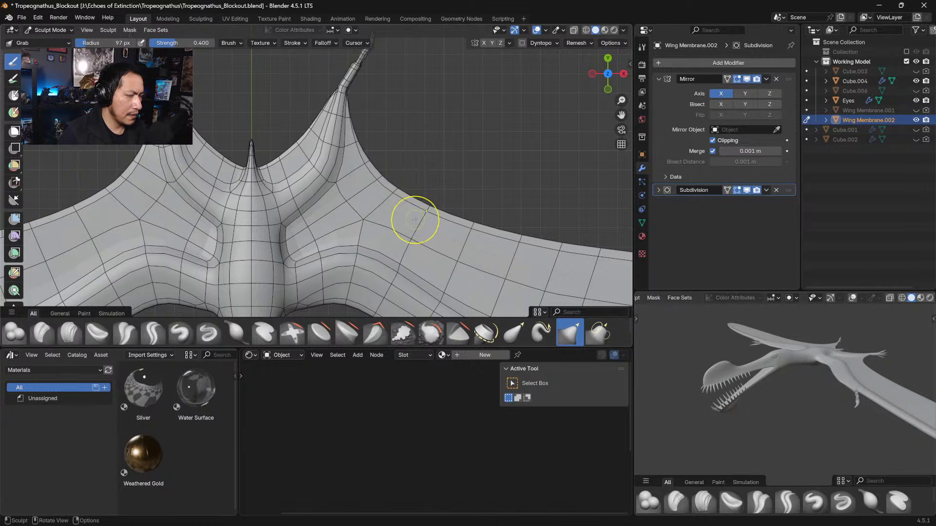
shift+middle_drag(423, 218, 462, 138)
mouse_move(435, 198)
ctrl+middle_down()
mouse_move(434, 239)
mouse_move(461, 254)
ctrl+middle_up()
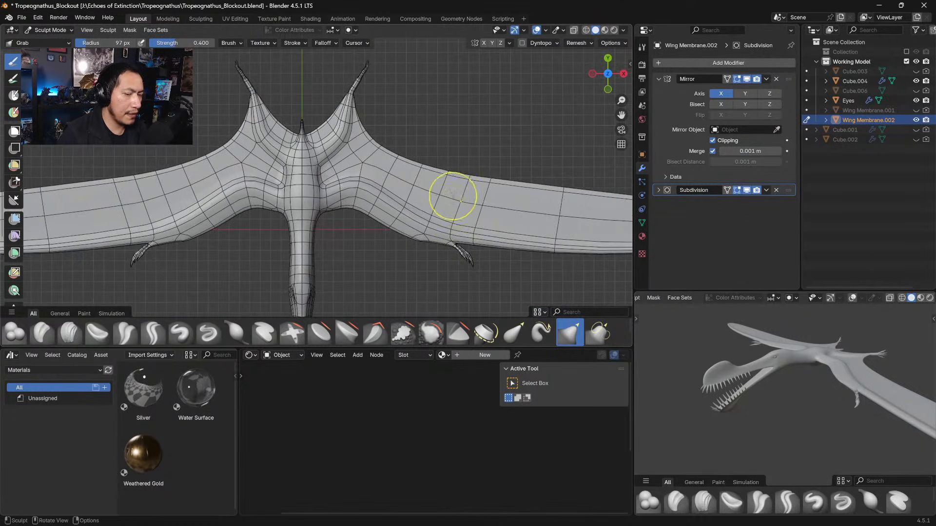
shift+middle_drag(451, 203, 449, 146)
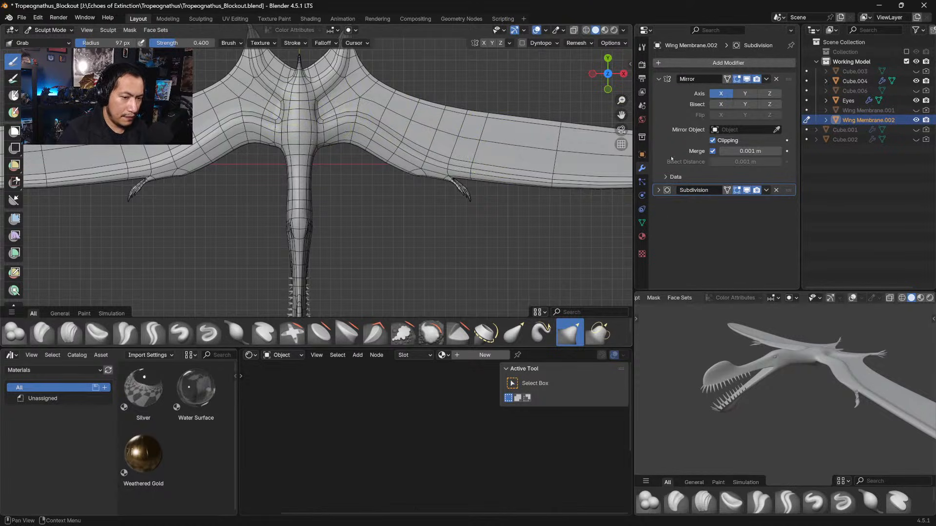
Remove the Subdivision and Mirror modifiers from Wing Membrane.002
click(777, 190)
click(776, 80)
ctrl+middle_drag(474, 219, 402, 254)
mouse_move(370, 237)
middle_down()
mouse_move(397, 244)
mouse_move(397, 261)
mouse_move(384, 262)
mouse_move(408, 237)
middle_up()
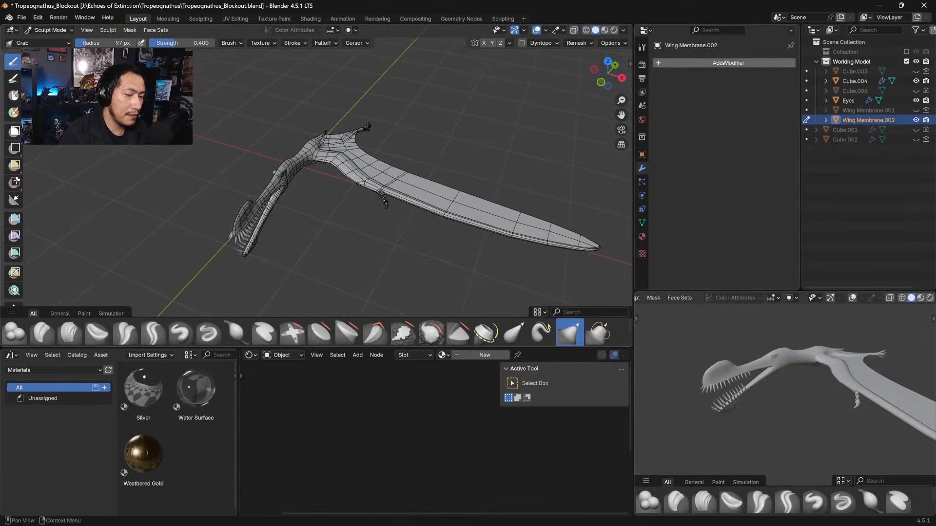
Add a Mirror modifier on the X axis to Wing Membrane.002 with clipping enabled
click(702, 62)
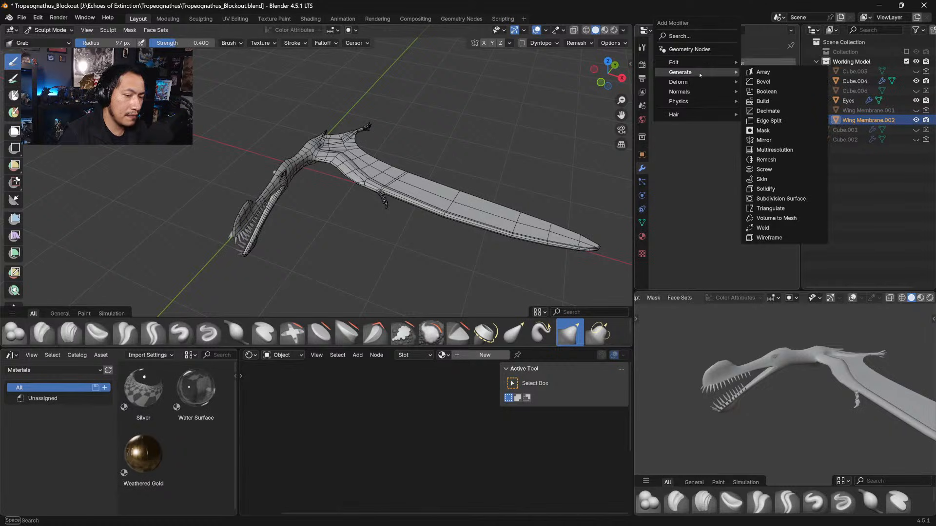
key(Escape)
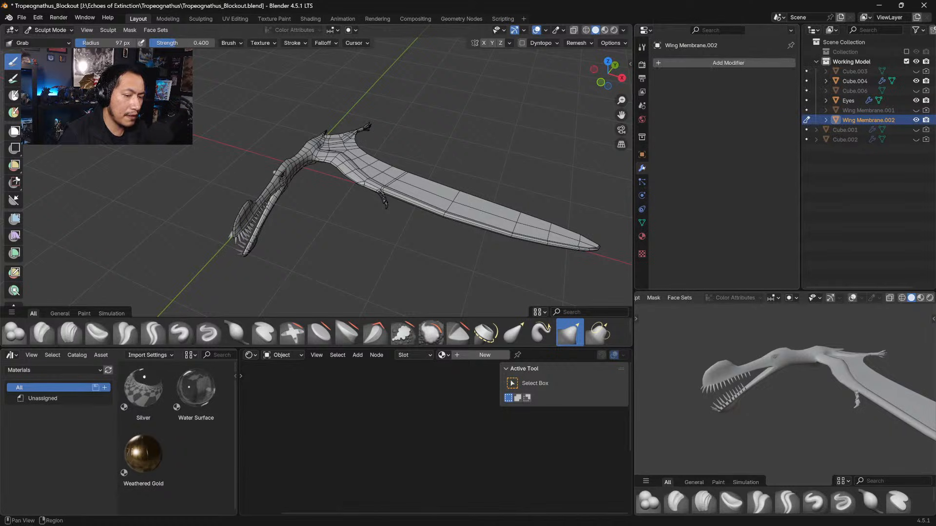
click(692, 62)
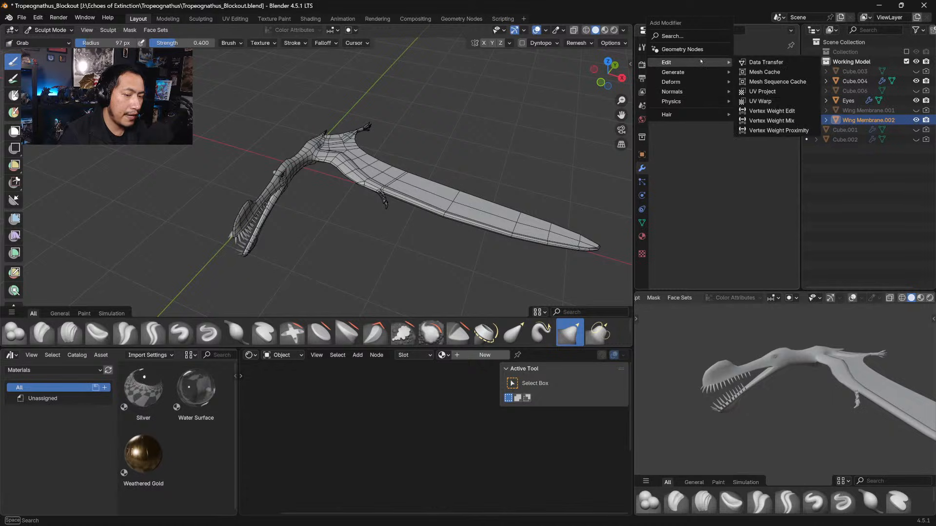
mouse_move(693, 73)
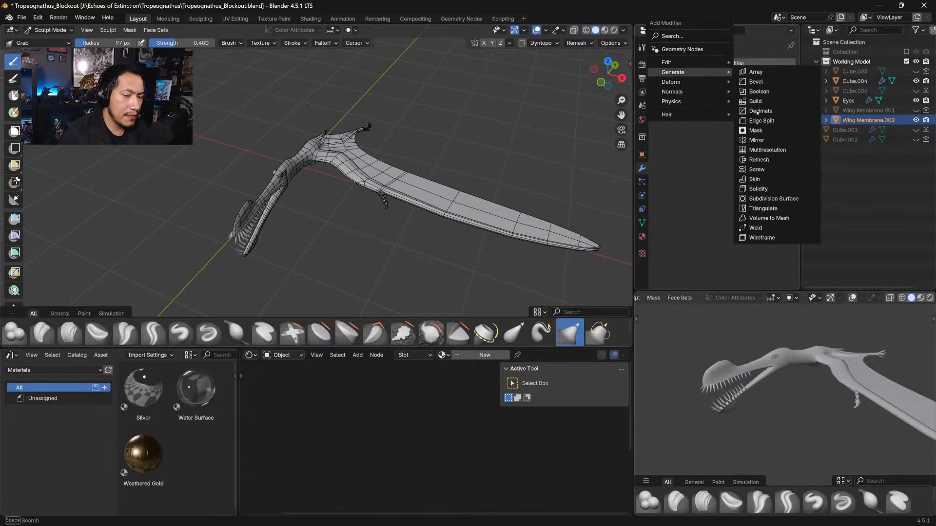
click(757, 141)
middle_drag(334, 188, 294, 164)
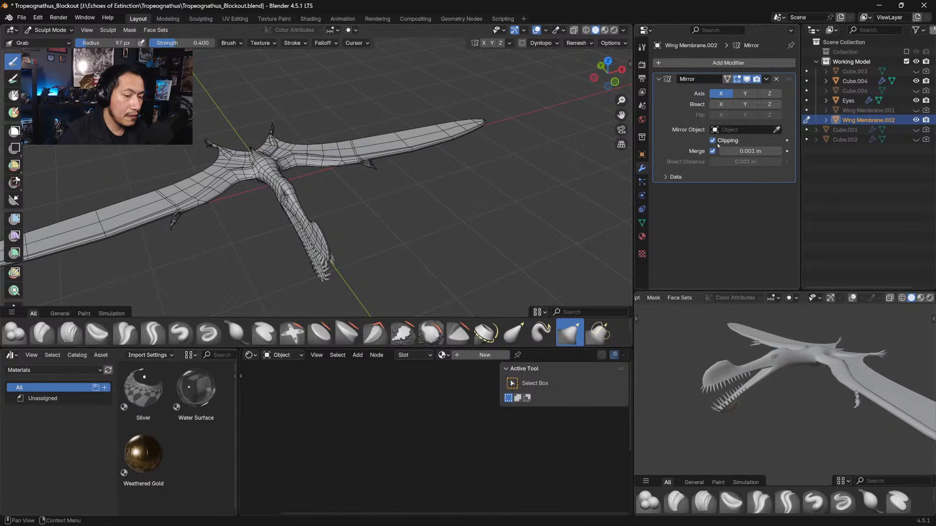
Examine the mirrored, unsubdivided mesh from oblique and top views, including the neck and wing roots
mouse_move(424, 255)
middle_down()
mouse_move(300, 205)
mouse_move(303, 219)
mouse_move(518, 208)
middle_up()
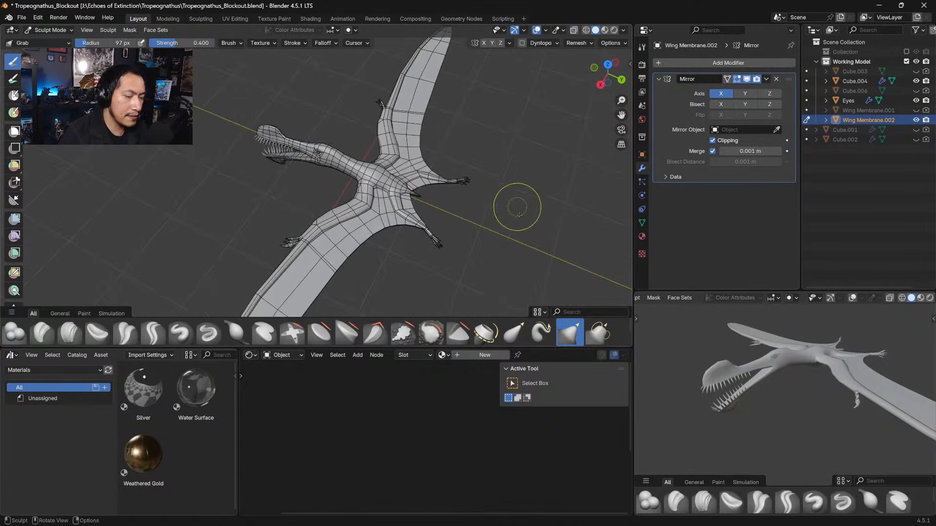
key(KP_7)
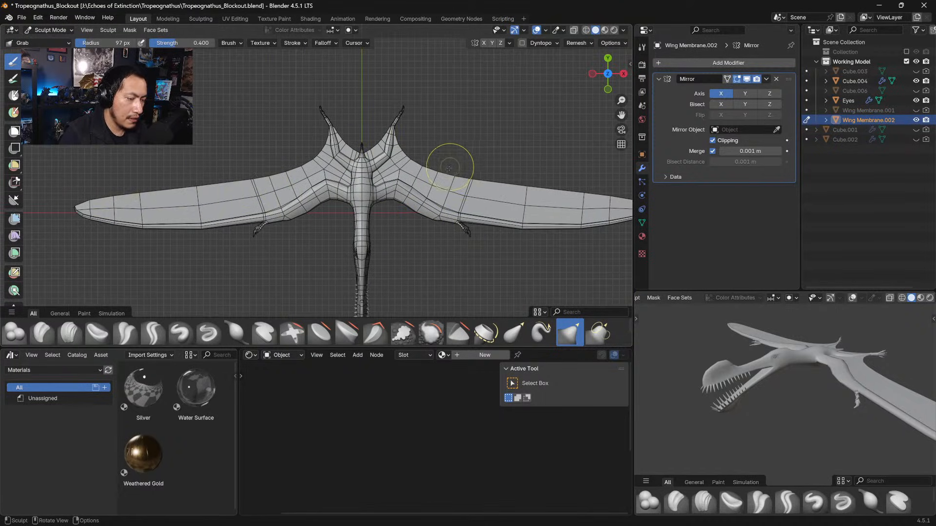
mouse_move(456, 167)
middle_down()
mouse_move(410, 192)
mouse_move(396, 136)
middle_up()
mouse_move(326, 212)
middle_down()
mouse_move(403, 201)
mouse_move(414, 209)
mouse_move(400, 175)
mouse_move(405, 138)
mouse_move(414, 180)
mouse_move(336, 146)
mouse_move(361, 192)
mouse_move(351, 184)
mouse_move(343, 192)
mouse_move(373, 195)
middle_up()
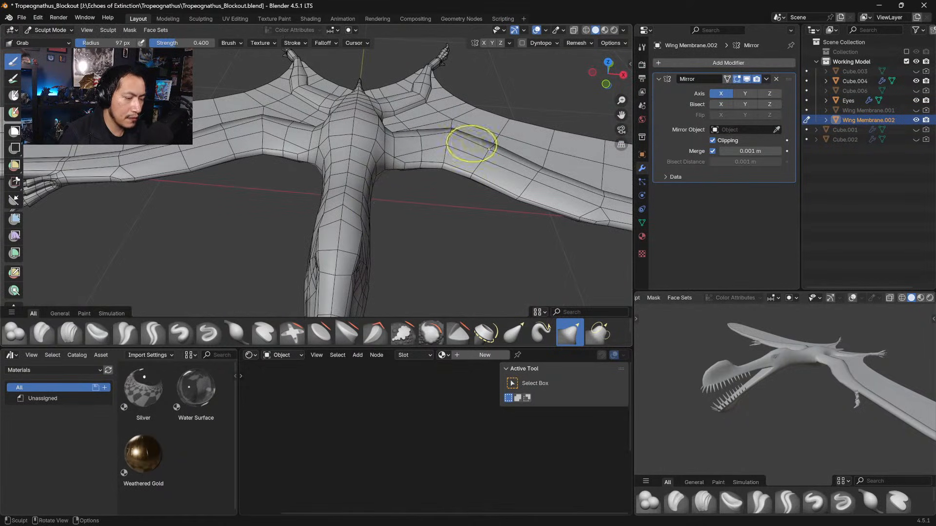
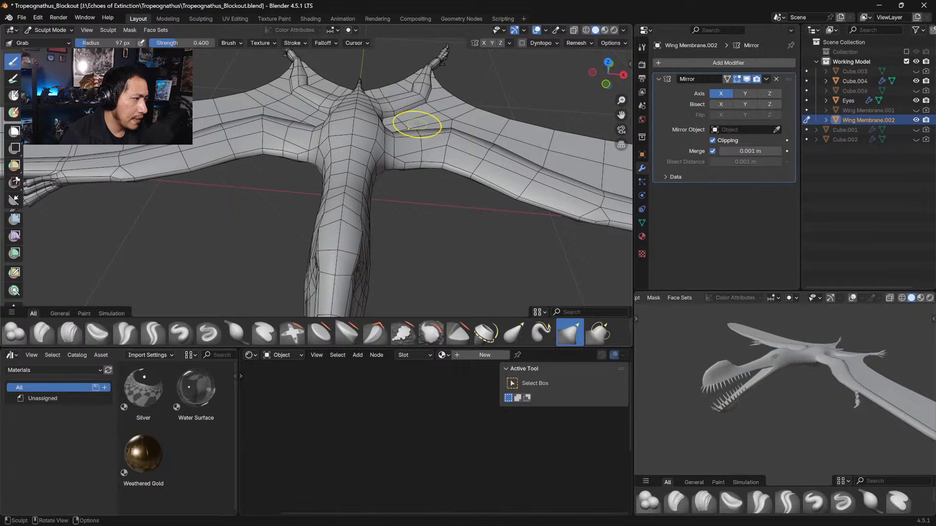
middle_drag(400, 182, 409, 187)
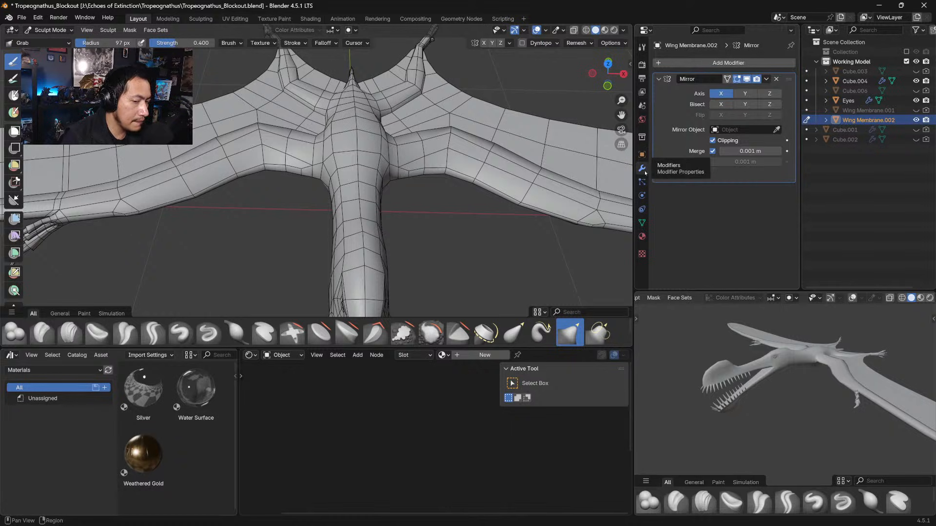
Nudge the mesh at the foot's middle toe joint with a 70 px Grab brush
mouse_move(443, 224)
middle_down()
mouse_move(376, 229)
mouse_move(366, 247)
mouse_move(433, 247)
mouse_move(371, 167)
mouse_move(324, 215)
mouse_move(426, 249)
mouse_move(255, 180)
mouse_move(152, 168)
mouse_move(299, 177)
mouse_move(273, 188)
mouse_move(546, 128)
middle_up()
mouse_move(265, 179)
shift+middle_down()
mouse_move(427, 115)
mouse_move(345, 144)
mouse_move(221, 101)
mouse_move(241, 146)
mouse_move(273, 166)
mouse_move(362, 172)
mouse_move(340, 141)
shift+middle_up()
scroll(340, 142, down, 8)
middle_drag(326, 182, 336, 122)
mouse_move(336, 122)
middle_down()
mouse_move(309, 150)
mouse_move(363, 181)
mouse_move(369, 134)
mouse_move(344, 171)
mouse_move(435, 192)
mouse_move(347, 215)
middle_up()
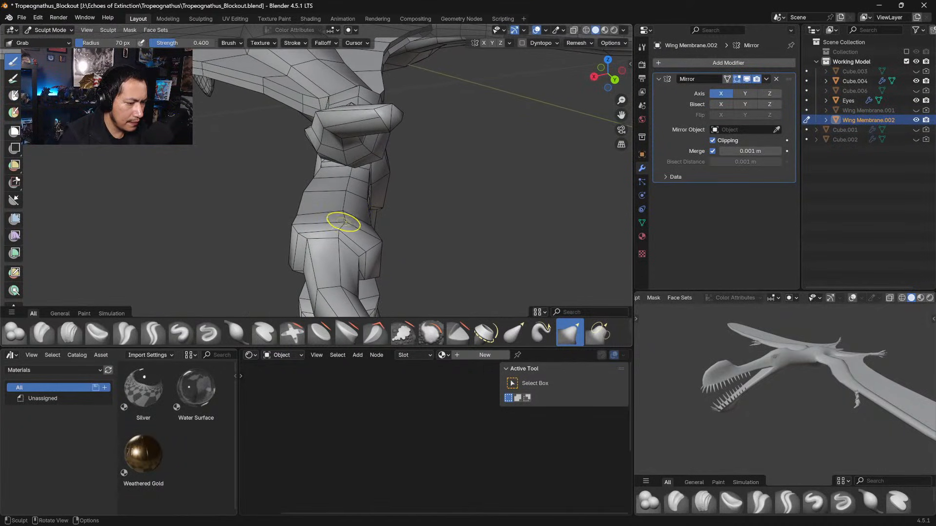
drag(335, 232, 333, 231)
drag(337, 238, 333, 237)
drag(343, 212, 340, 213)
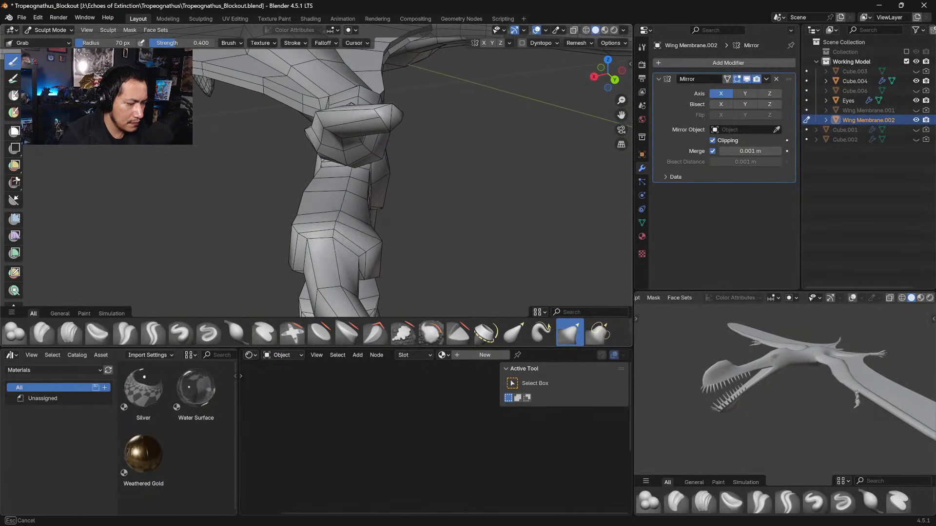
Enlarge the Grab brush radius to 104 px and adjust the mesh at the foot's toe junction
middle_drag(339, 188, 347, 178)
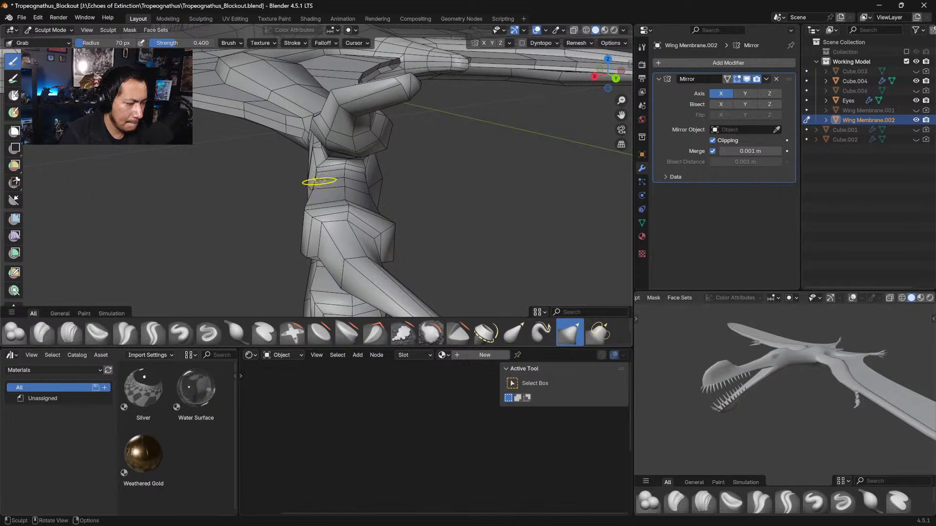
key(bracketright)
key(bracketright)
key(bracketright)
key(bracketright)
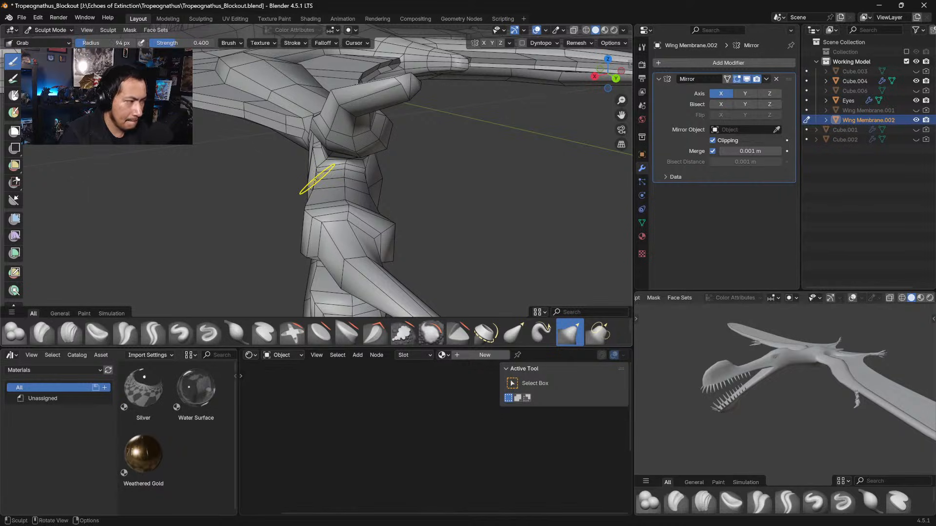
shift+middle_drag(314, 184, 315, 233)
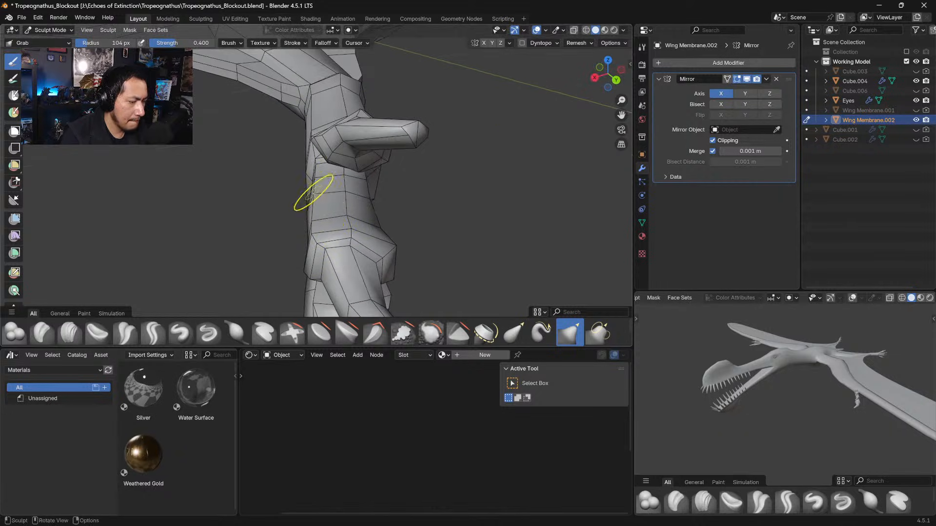
middle_drag(315, 172, 372, 220)
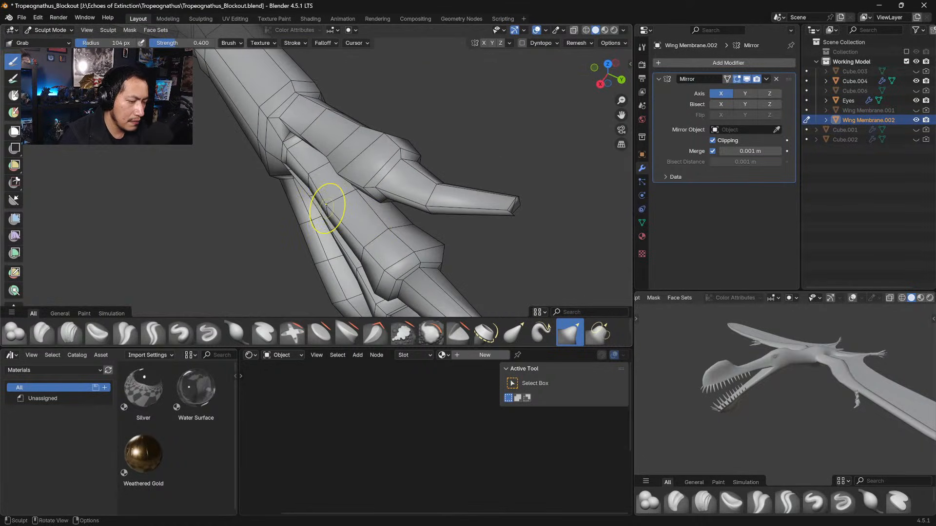
click(646, 31)
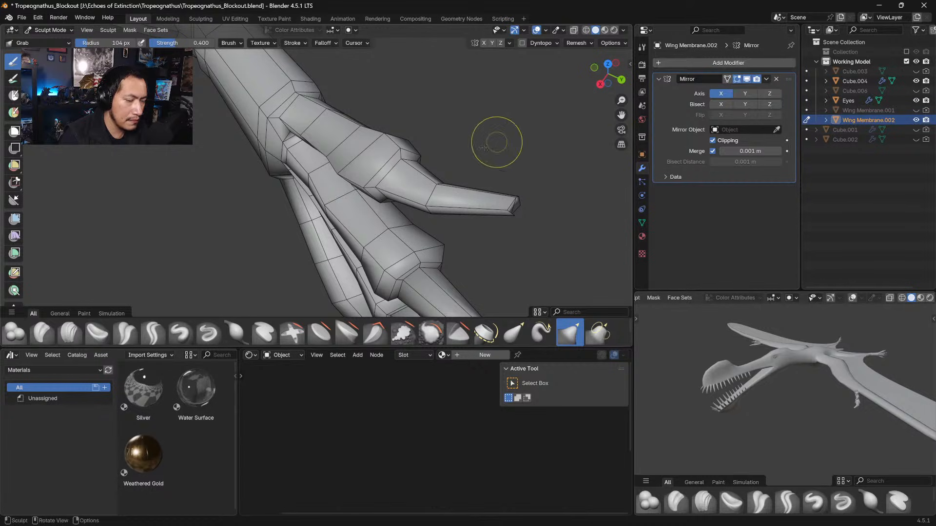
mouse_move(302, 194)
middle_down()
mouse_move(328, 184)
mouse_move(306, 177)
middle_up()
drag(275, 161, 267, 147)
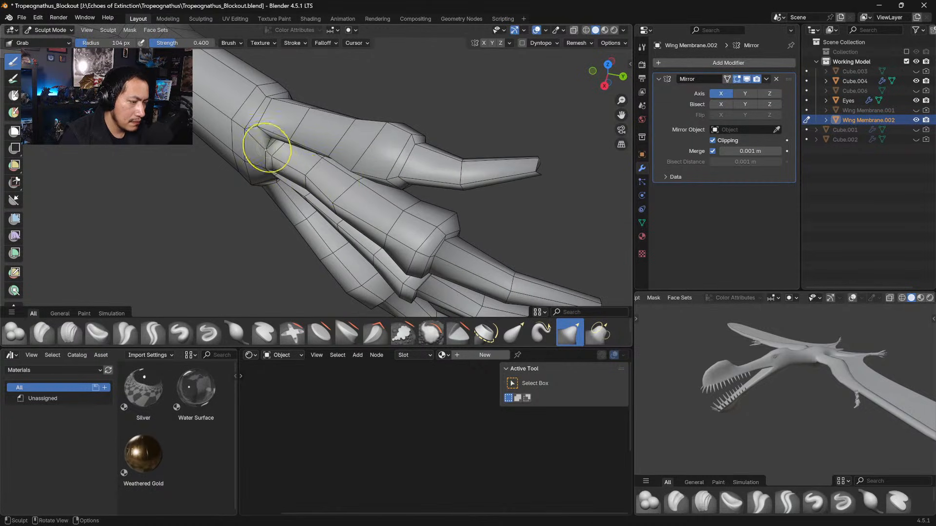
Reshape the side and base of the second toe with short Grab strokes, smoothing its contour beside the neighbouring toe
middle_drag(286, 182, 329, 149)
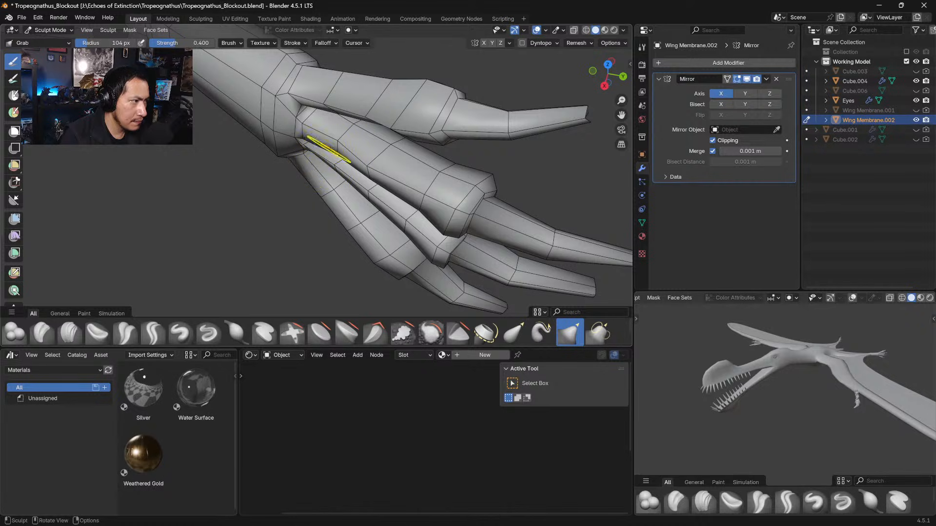
middle_drag(372, 163, 369, 174)
drag(370, 174, 371, 176)
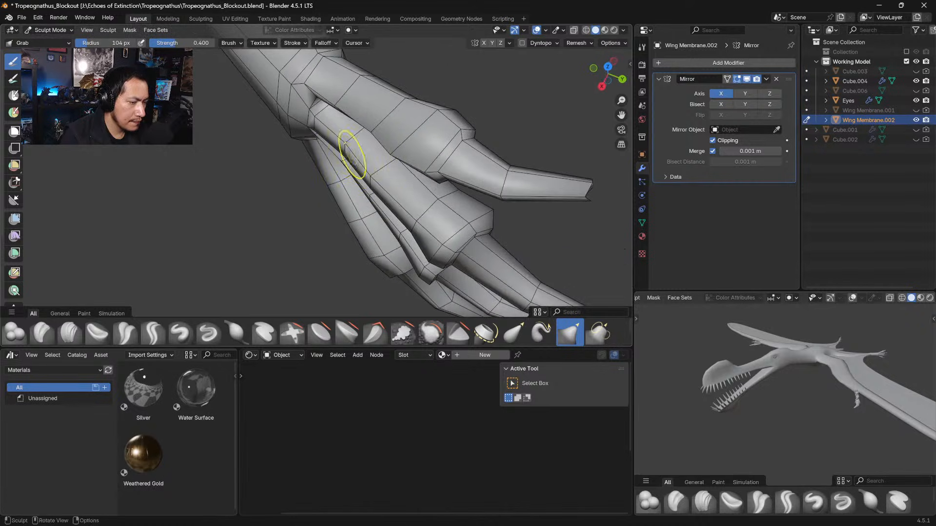
mouse_move(346, 149)
middle_down()
mouse_move(324, 209)
mouse_move(349, 161)
middle_up()
drag(349, 160, 337, 160)
drag(350, 152, 344, 150)
drag(344, 150, 341, 147)
drag(346, 131, 376, 132)
Nudge the middle toe's shaft and end knuckle into line with the Grab brush, working from side and front views
mouse_move(383, 131)
middle_down()
mouse_move(432, 127)
mouse_move(431, 137)
middle_up()
drag(436, 143, 441, 128)
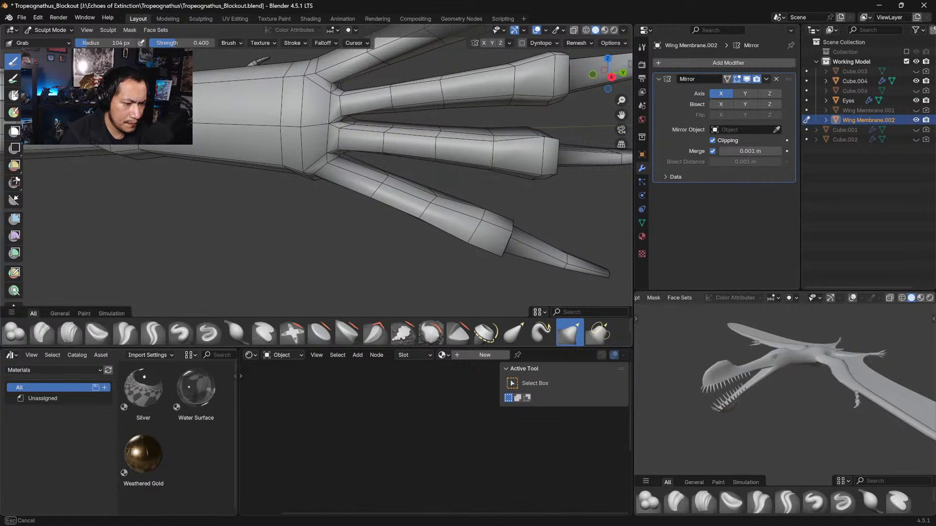
middle_drag(494, 140, 463, 146)
drag(464, 146, 459, 154)
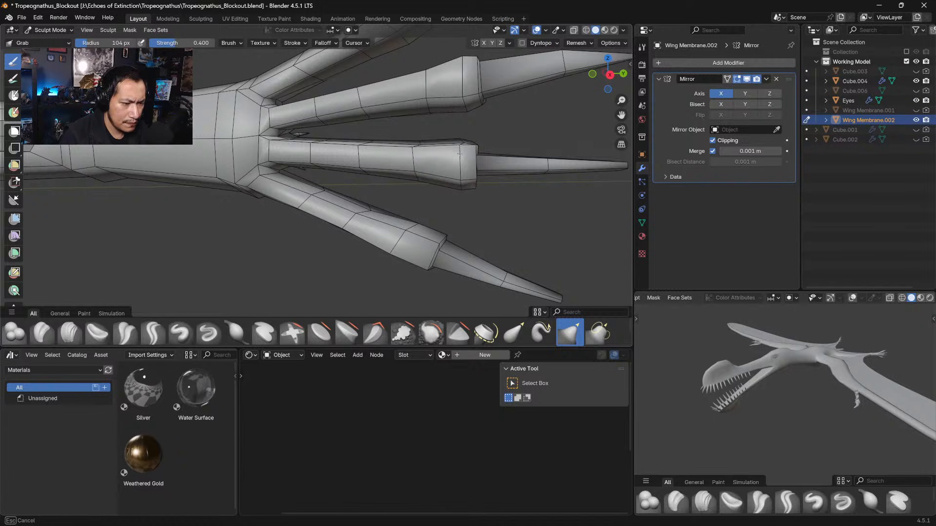
mouse_move(476, 150)
middle_down()
mouse_move(411, 179)
mouse_move(365, 173)
middle_up()
drag(338, 193, 346, 186)
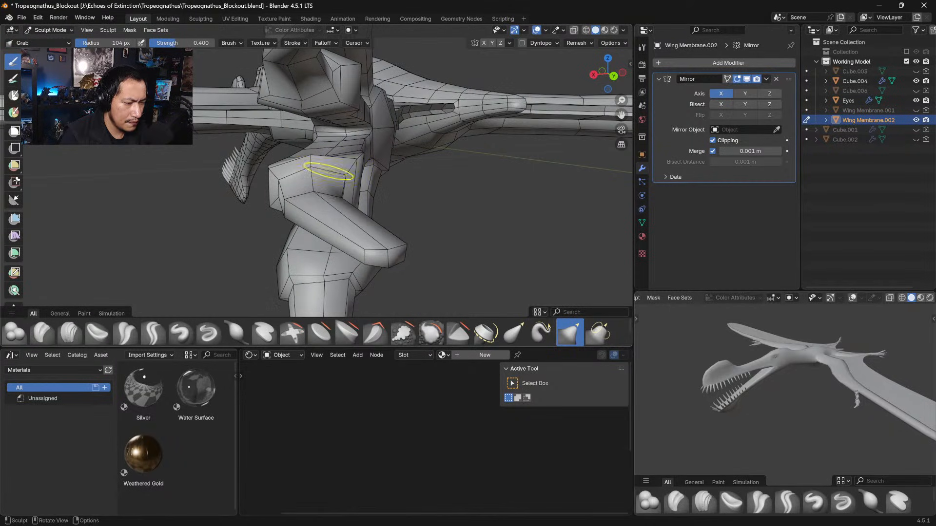
Reposition the toe's end knuckle and claw tip with the Grab brush from the front view
middle_drag(314, 189, 433, 152)
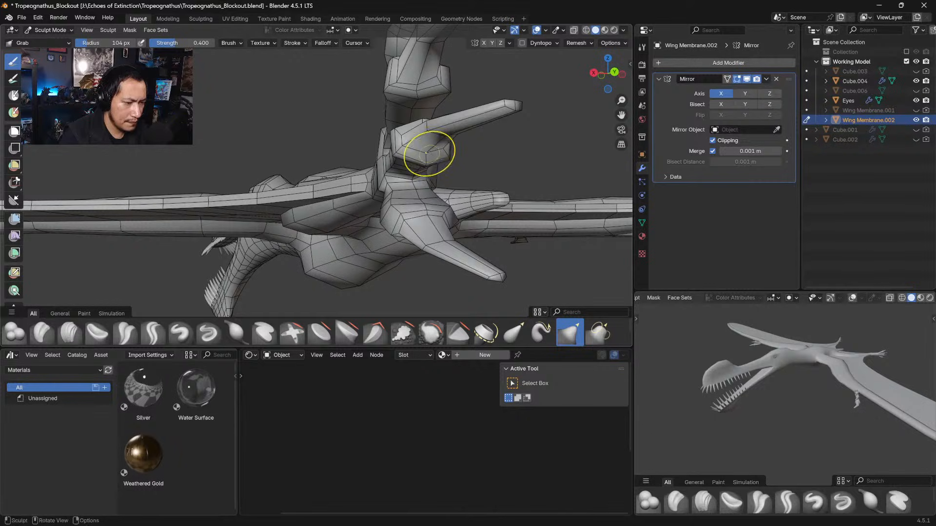
drag(428, 154, 442, 149)
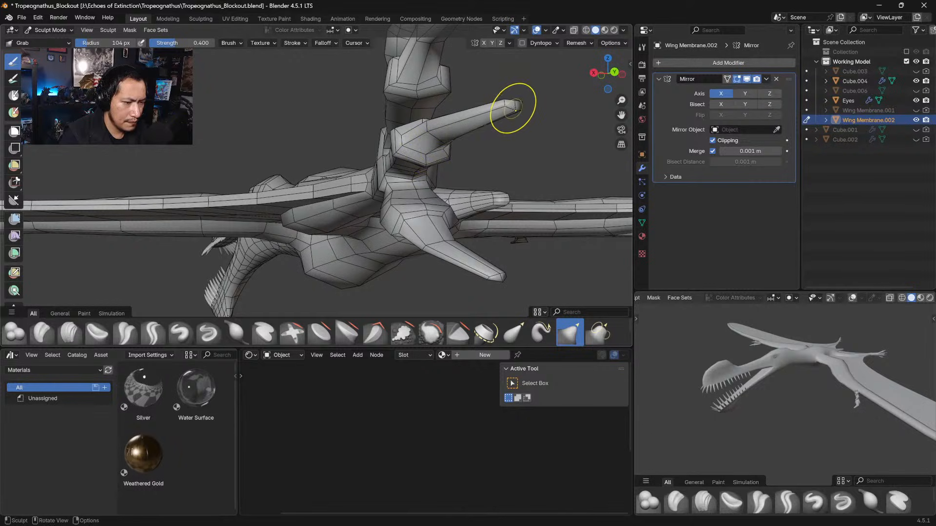
drag(514, 108, 510, 99)
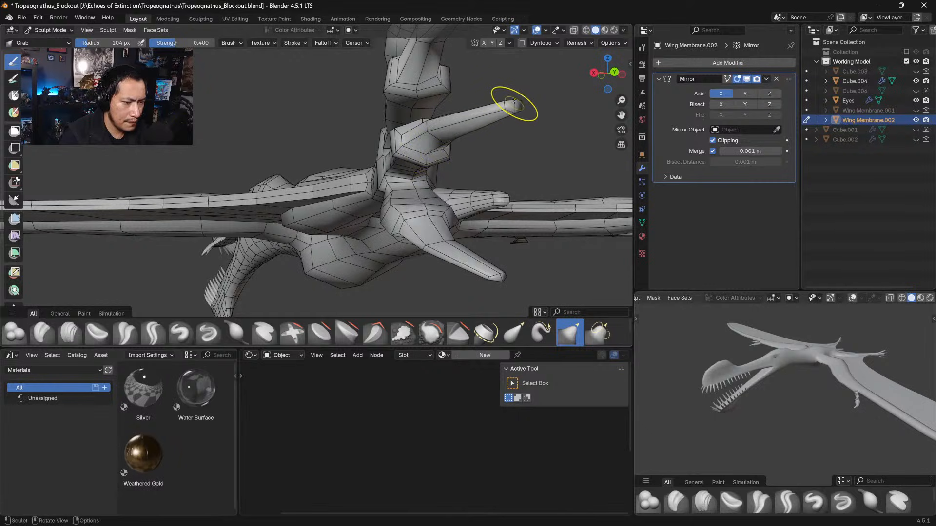
Refine the lower middle toe's shaft and the foot's edge near the toe bases with small Grab strokes
mouse_move(510, 99)
middle_down()
mouse_move(443, 135)
mouse_move(446, 147)
mouse_move(420, 122)
middle_up()
middle_drag(358, 147, 388, 160)
drag(380, 137, 382, 124)
middle_drag(382, 122, 399, 151)
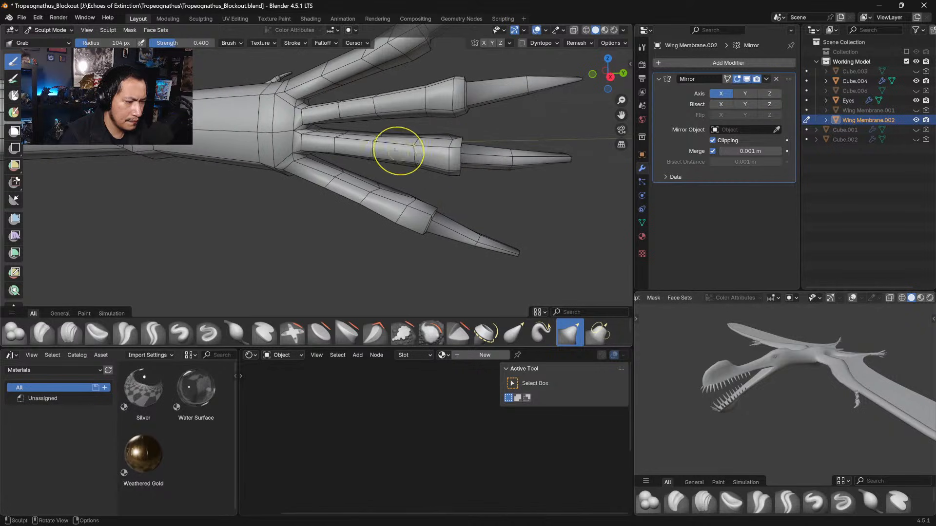
drag(359, 145, 335, 141)
mouse_move(335, 142)
middle_down()
mouse_move(381, 139)
mouse_move(334, 157)
middle_up()
drag(300, 179, 303, 177)
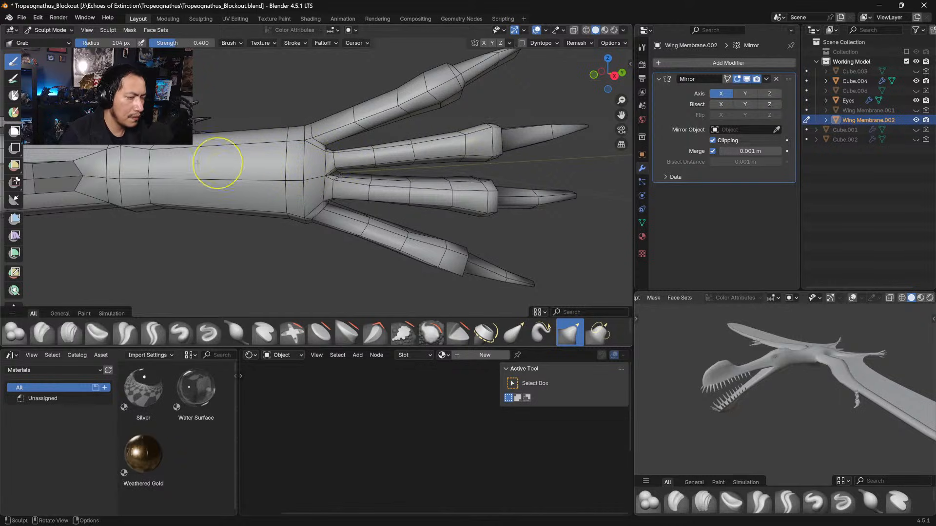
click(49, 31)
click(50, 52)
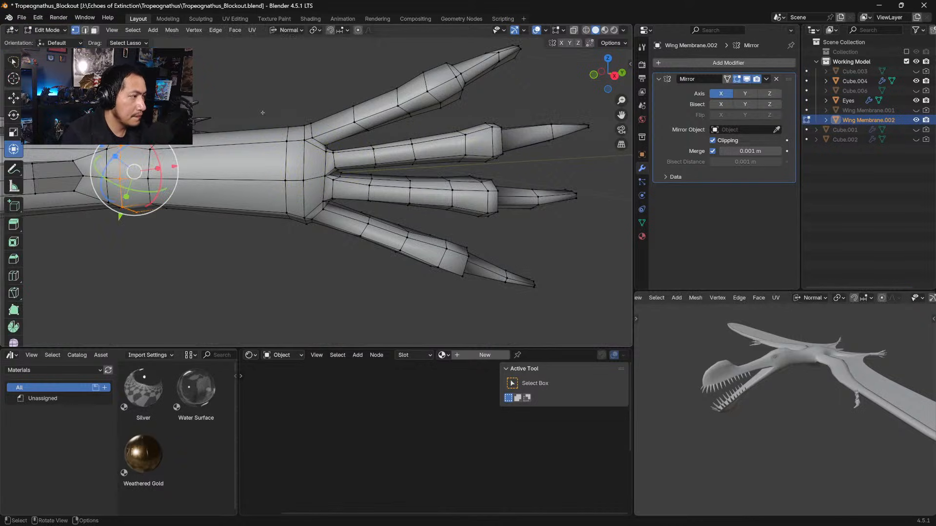
click(462, 151)
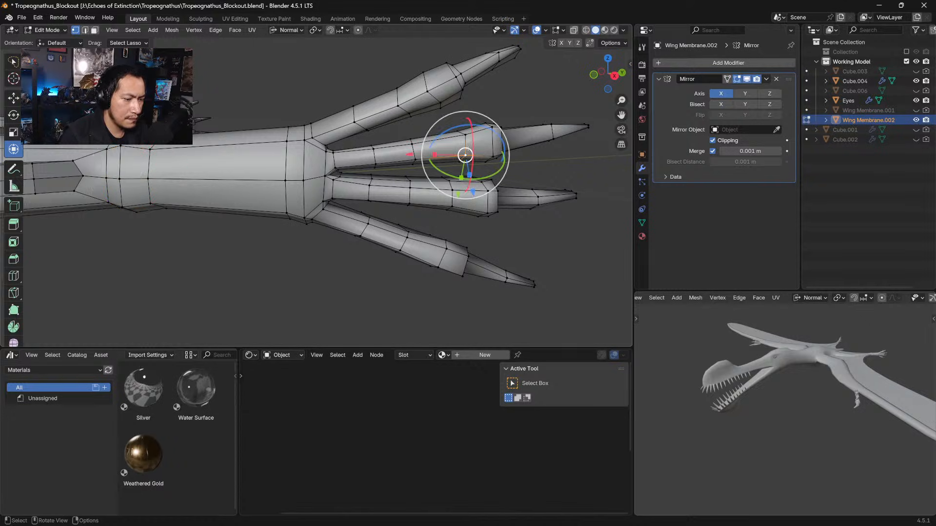
key(ctrl+r)
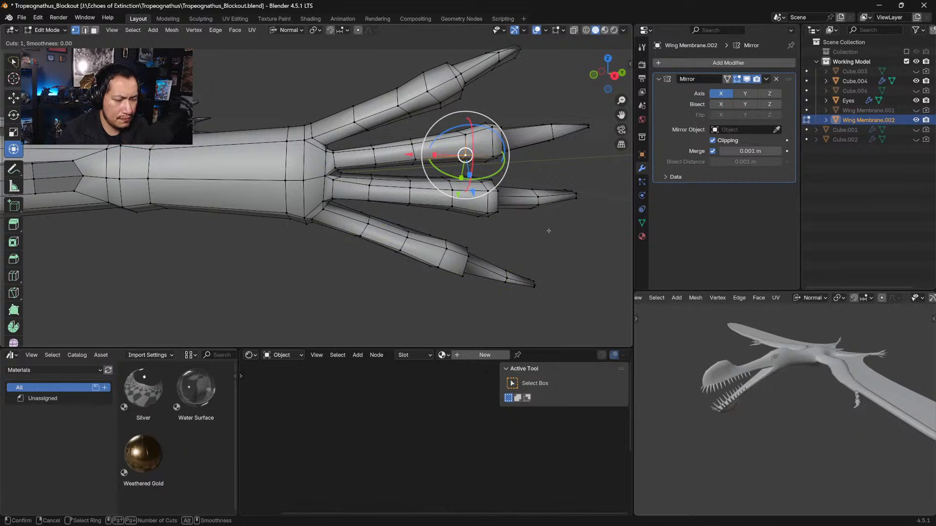
right_click(587, 272)
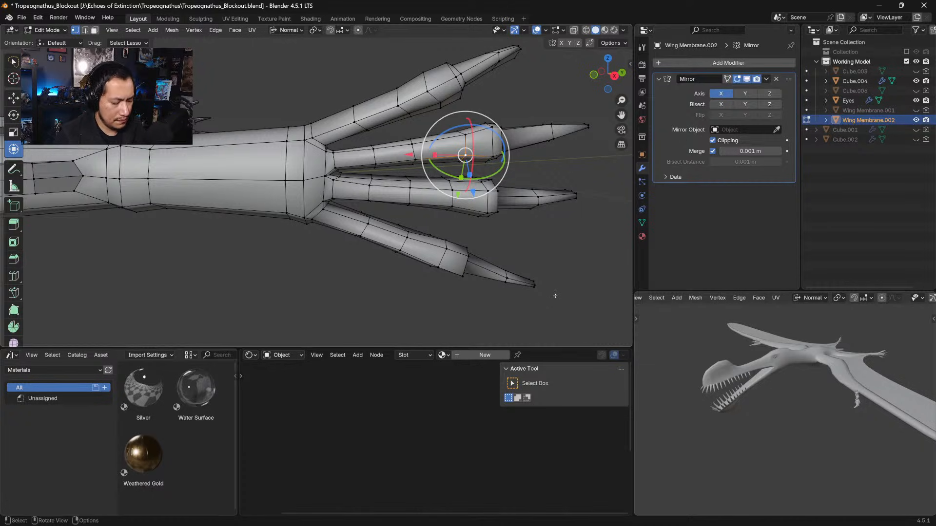
middle_drag(577, 289, 440, 189)
click(47, 30)
click(47, 64)
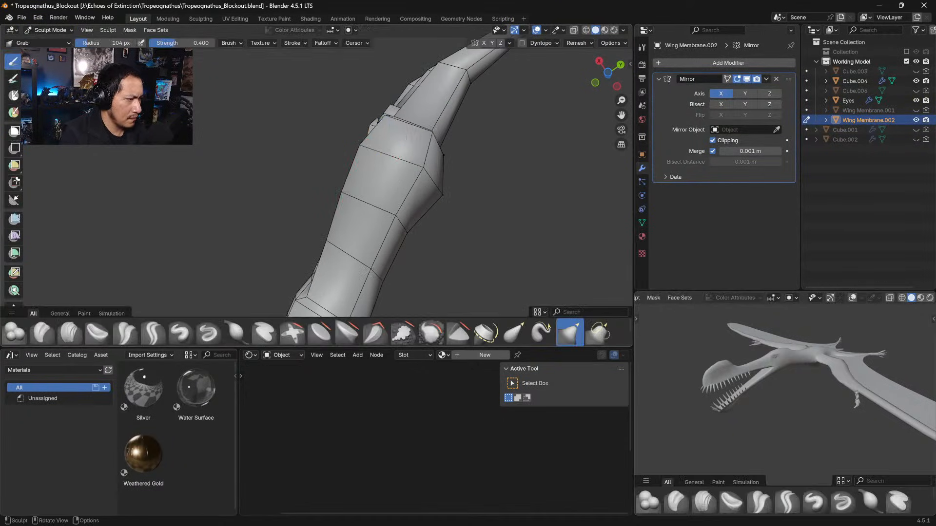
Reshape the raised uppermost toe, drawing its knuckle and claw tip into better alignment with the Grab brush
mouse_move(510, 195)
middle_down()
mouse_move(452, 245)
mouse_move(404, 222)
mouse_move(447, 284)
mouse_move(435, 240)
mouse_move(439, 255)
mouse_move(382, 195)
mouse_move(391, 202)
mouse_move(323, 195)
middle_up()
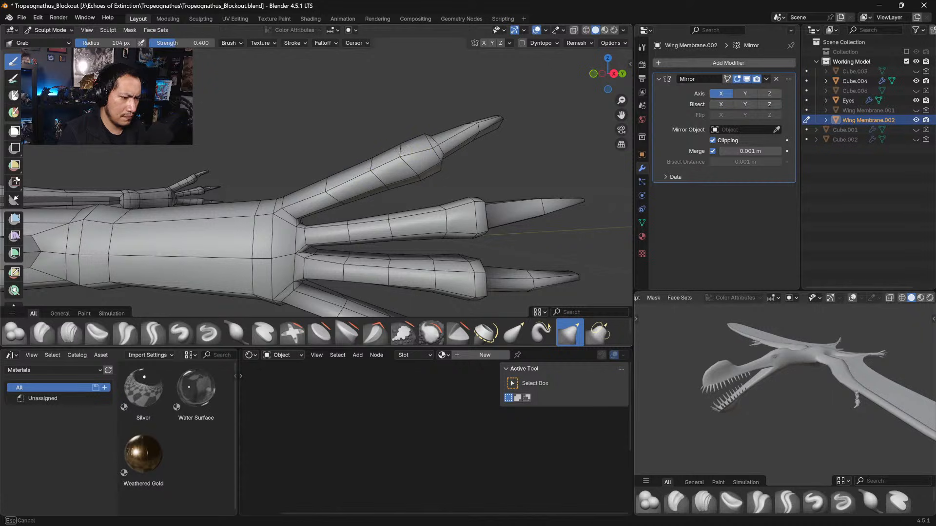
mouse_move(418, 150)
middle_down()
mouse_move(362, 153)
mouse_move(344, 136)
middle_up()
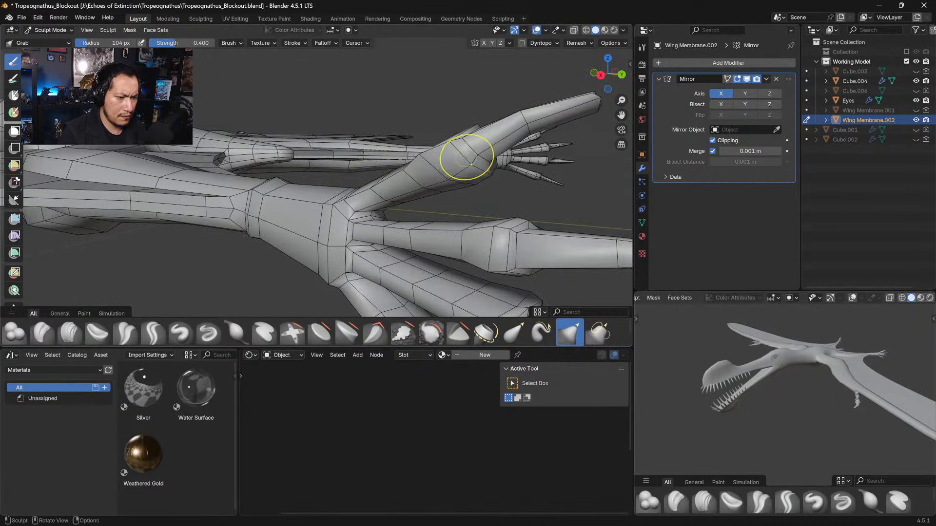
middle_drag(465, 157, 403, 177)
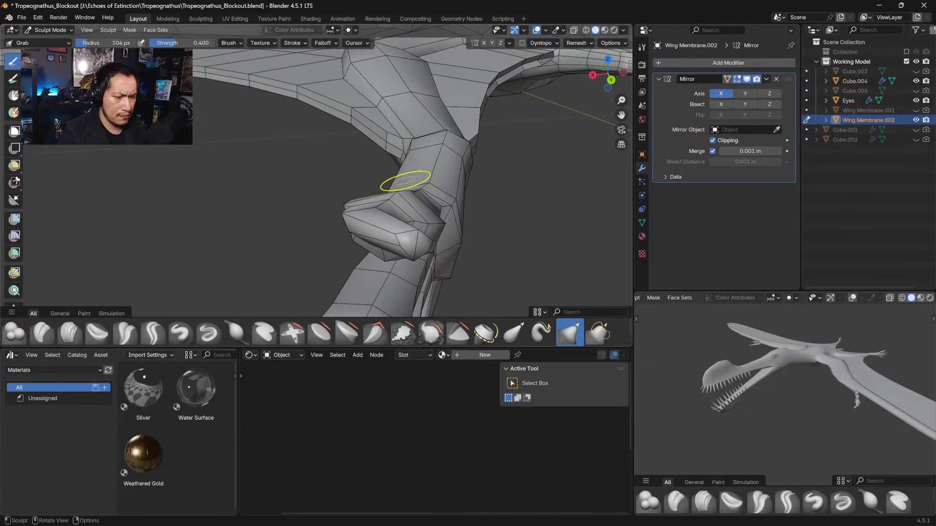
drag(382, 200, 372, 202)
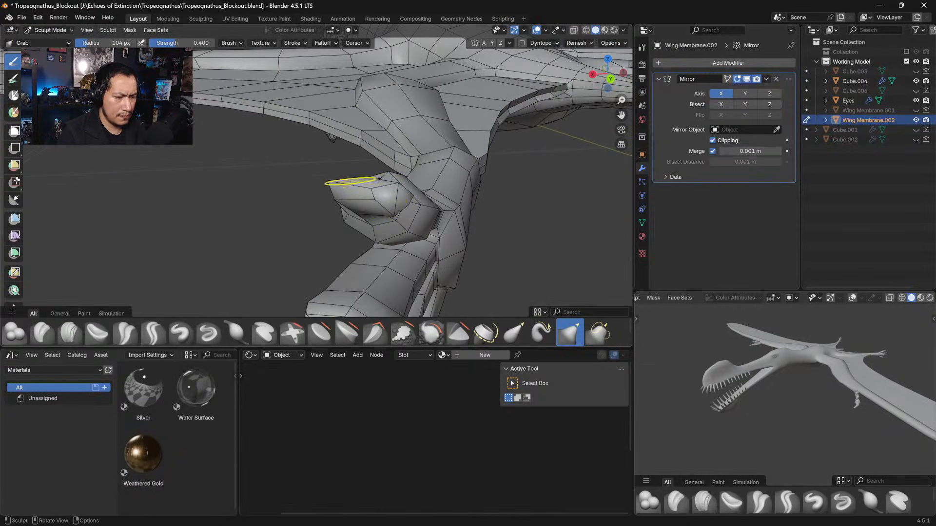
drag(331, 180, 382, 199)
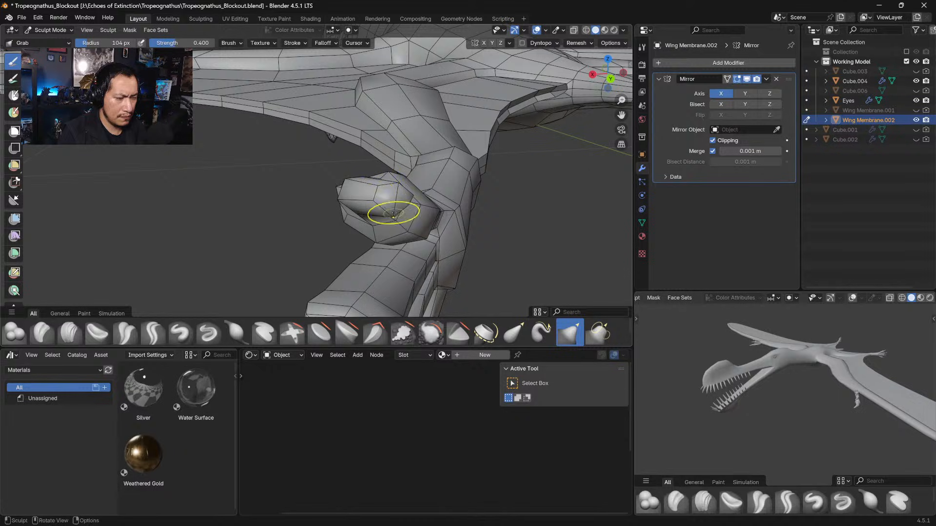
middle_drag(396, 195, 364, 209)
mouse_move(202, 220)
mouse_down()
mouse_move(201, 230)
mouse_move(209, 213)
mouse_up()
middle_drag(242, 213, 193, 154)
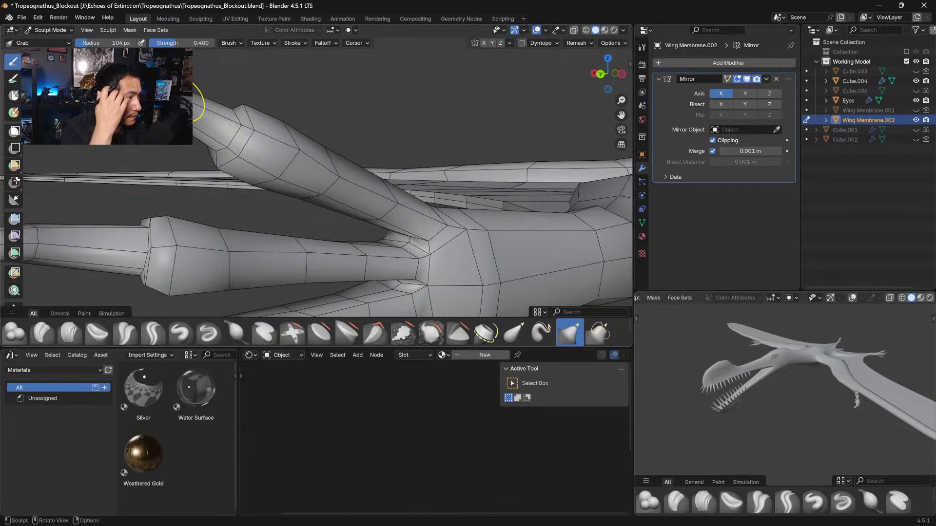
Reduce the Grab brush radius to 59 px and refine the uppermost toe's claw tip and claw joint
mouse_move(271, 182)
middle_down()
mouse_move(257, 159)
mouse_move(309, 153)
middle_up()
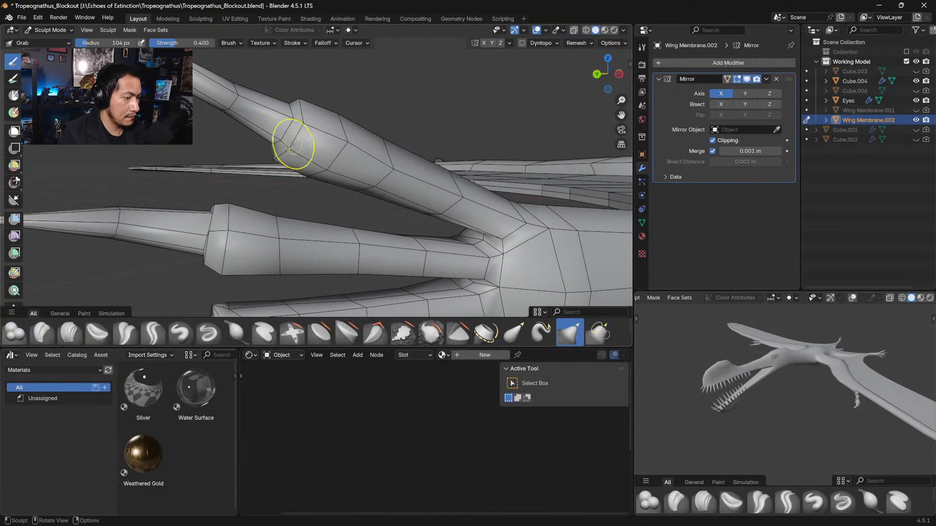
mouse_move(307, 120)
middle_down()
mouse_move(375, 147)
mouse_move(389, 171)
middle_up()
key(bracketleft)
key(bracketleft)
key(bracketleft)
key(bracketleft)
key(bracketleft)
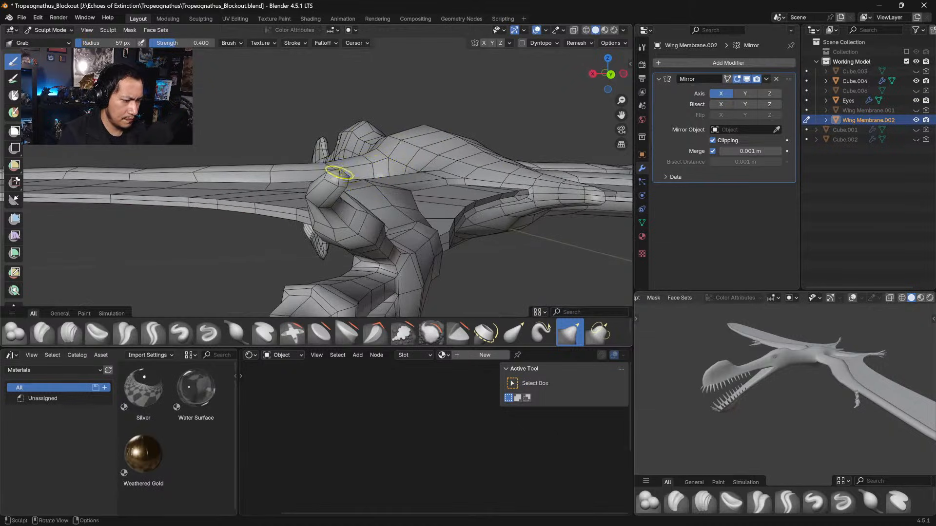
middle_drag(334, 167, 412, 105)
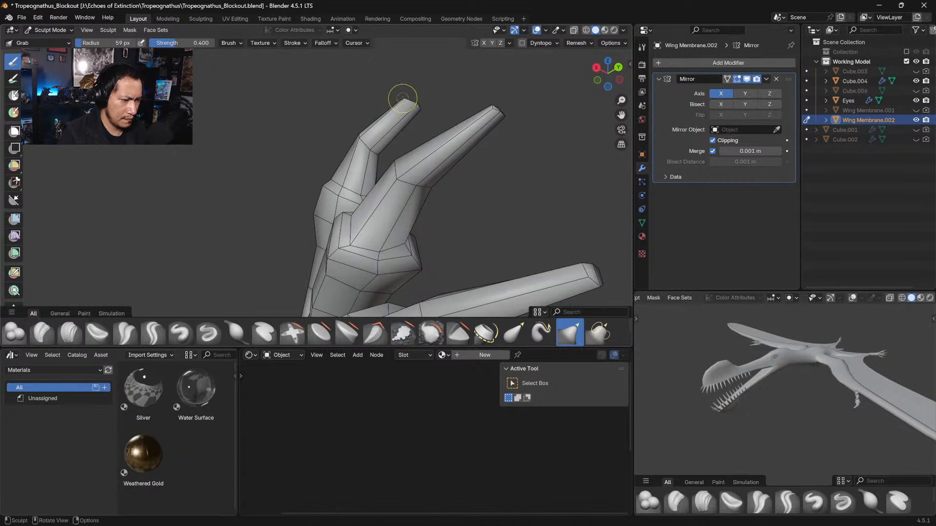
mouse_move(414, 104)
middle_down()
mouse_move(449, 159)
mouse_move(457, 244)
mouse_move(435, 226)
middle_up()
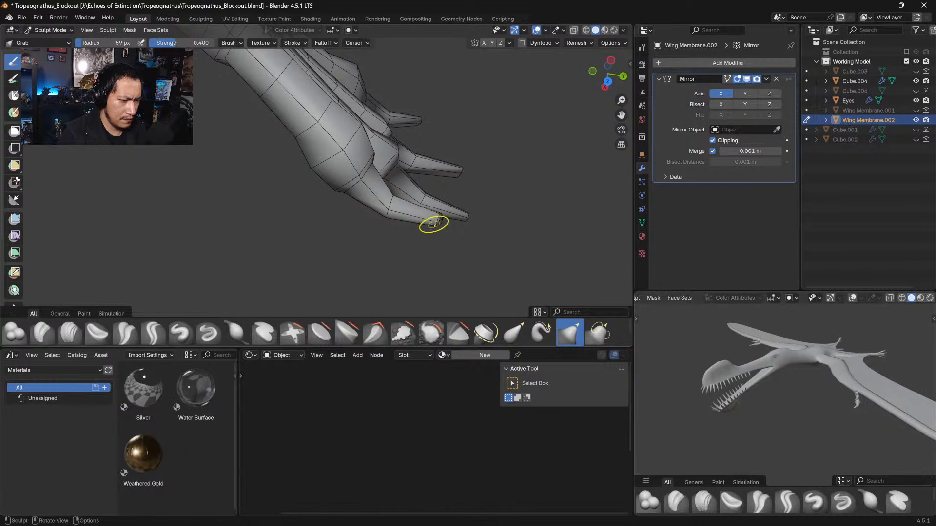
drag(442, 222, 442, 221)
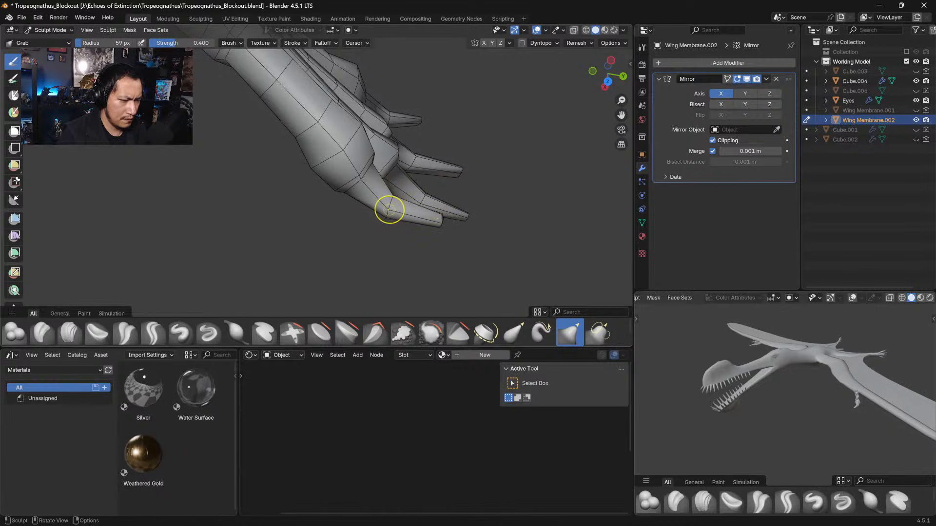
drag(390, 209, 391, 202)
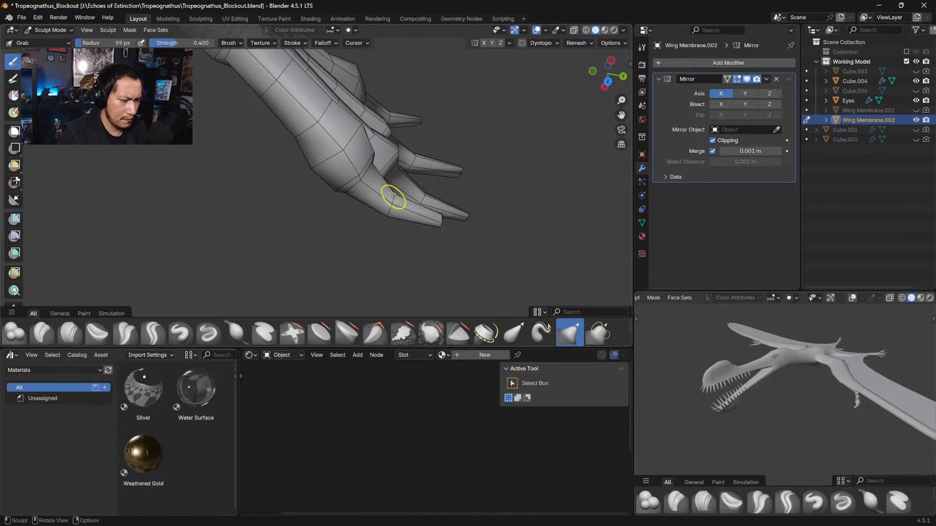
mouse_move(386, 200)
middle_down()
mouse_move(400, 171)
mouse_move(353, 177)
mouse_move(351, 159)
mouse_move(351, 203)
mouse_move(338, 204)
middle_up()
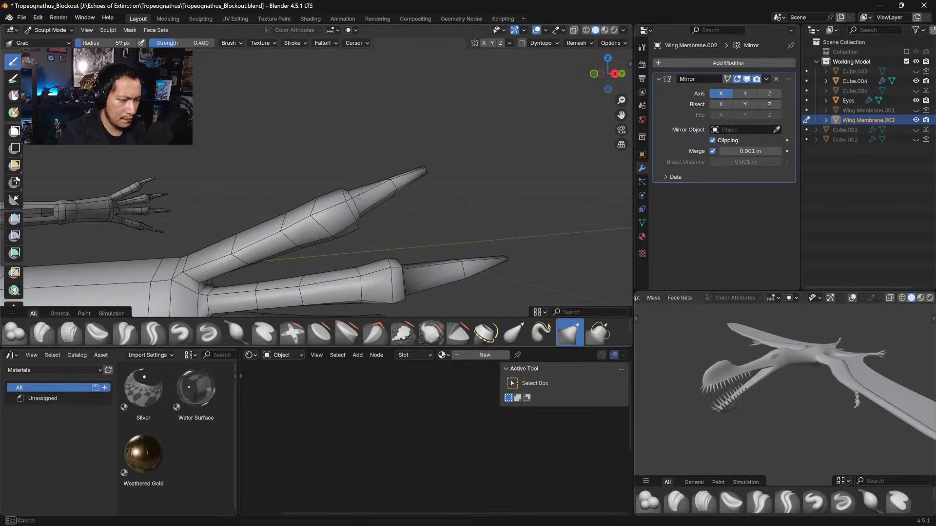
mouse_move(331, 205)
middle_down()
mouse_move(311, 282)
mouse_move(332, 249)
middle_up()
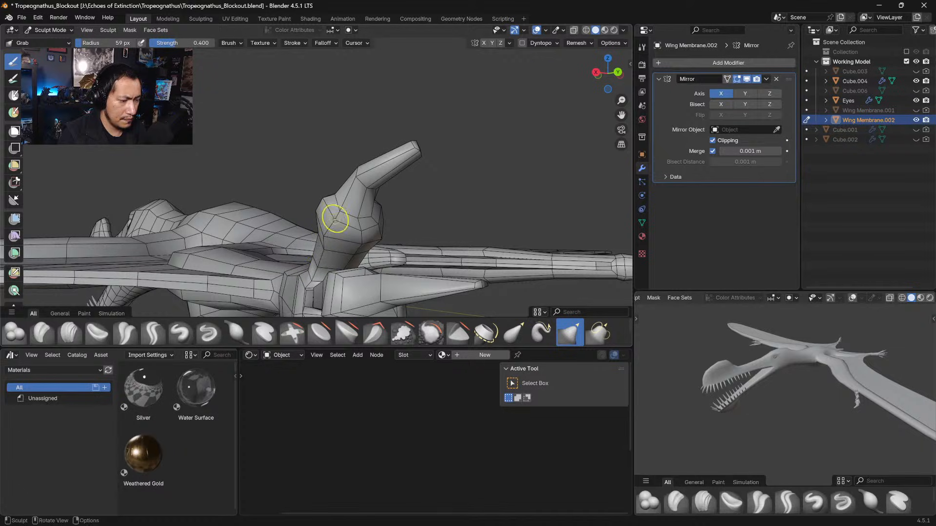
Examine the foot's toes, knuckles and claws from several angles to check their shape and spacing
mouse_move(320, 201)
middle_down()
mouse_move(313, 196)
mouse_move(372, 192)
middle_up()
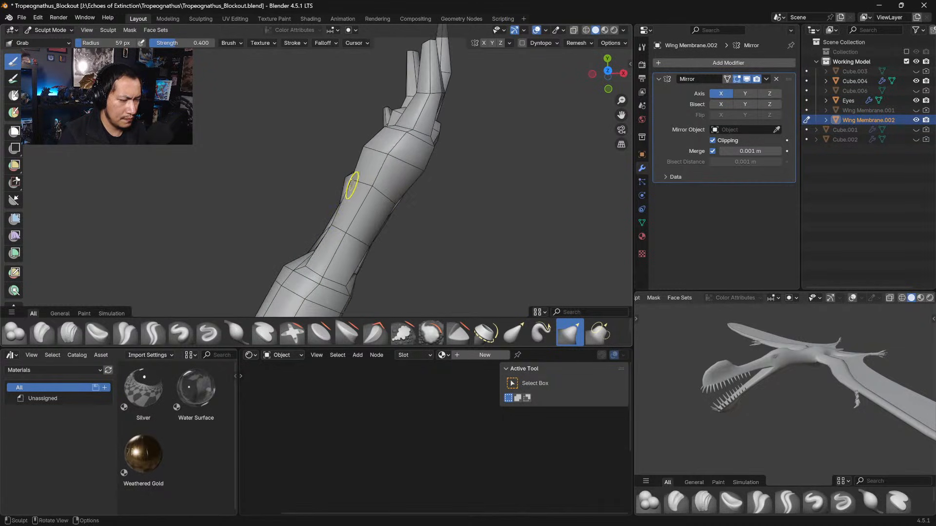
middle_drag(358, 181, 337, 200)
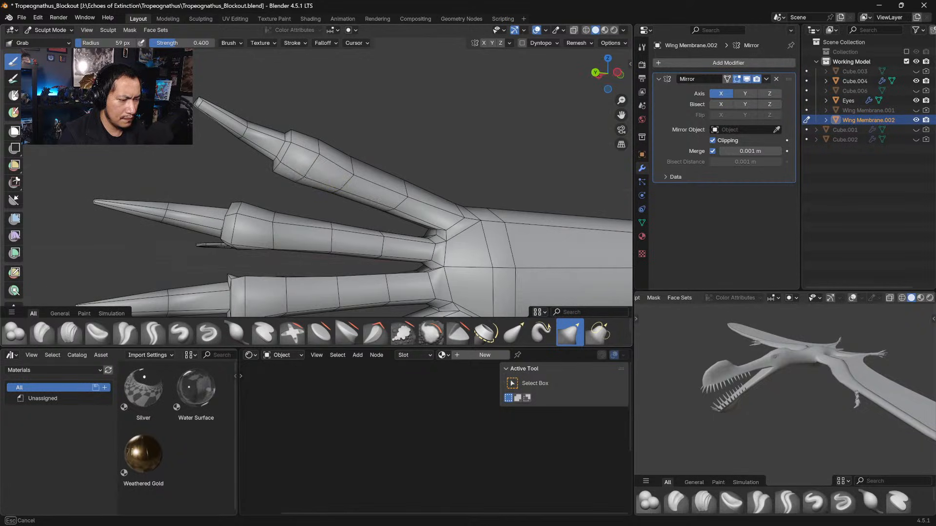
shift+middle_drag(320, 157, 345, 140)
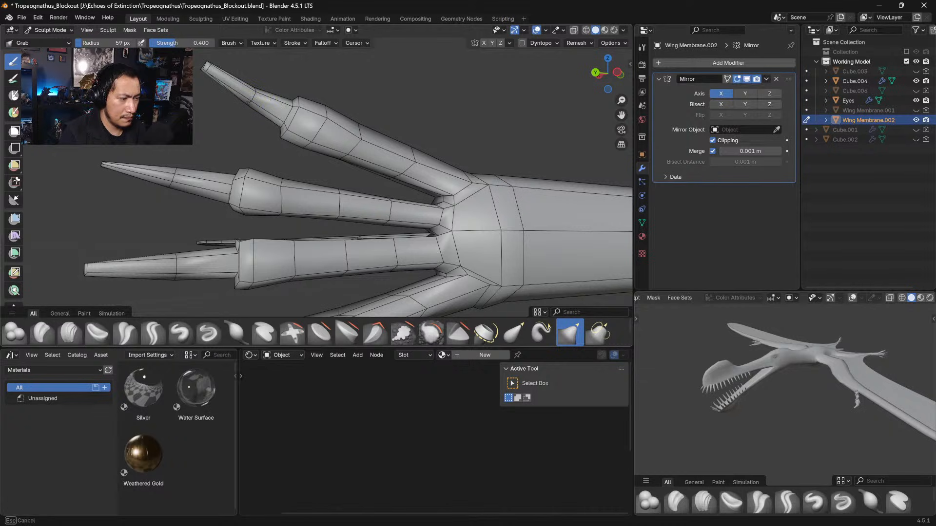
middle_drag(258, 140, 321, 173)
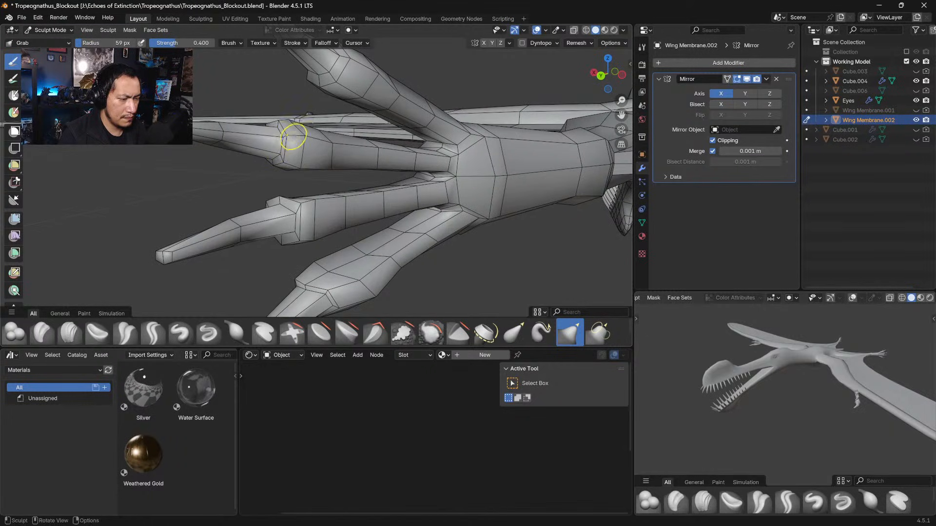
mouse_move(293, 141)
middle_down()
mouse_move(324, 150)
mouse_move(318, 139)
middle_up()
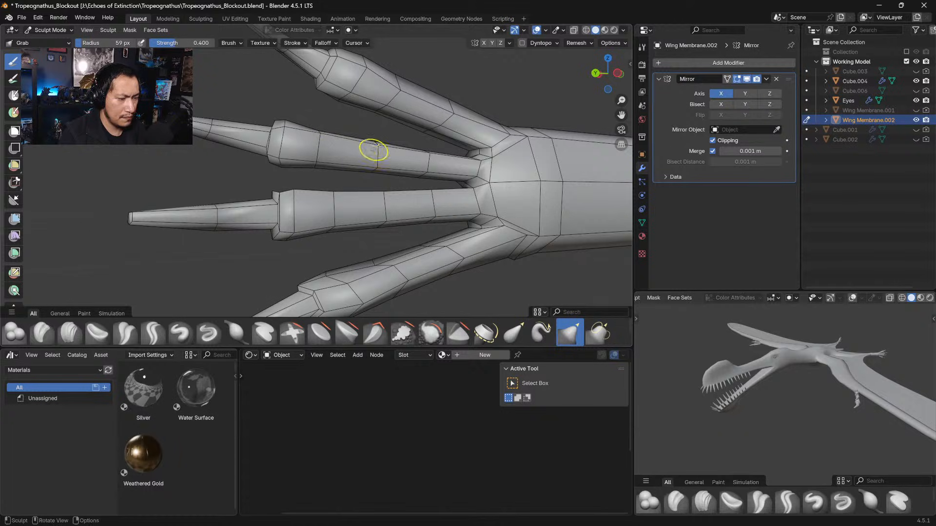
shift+middle_drag(374, 151, 302, 145)
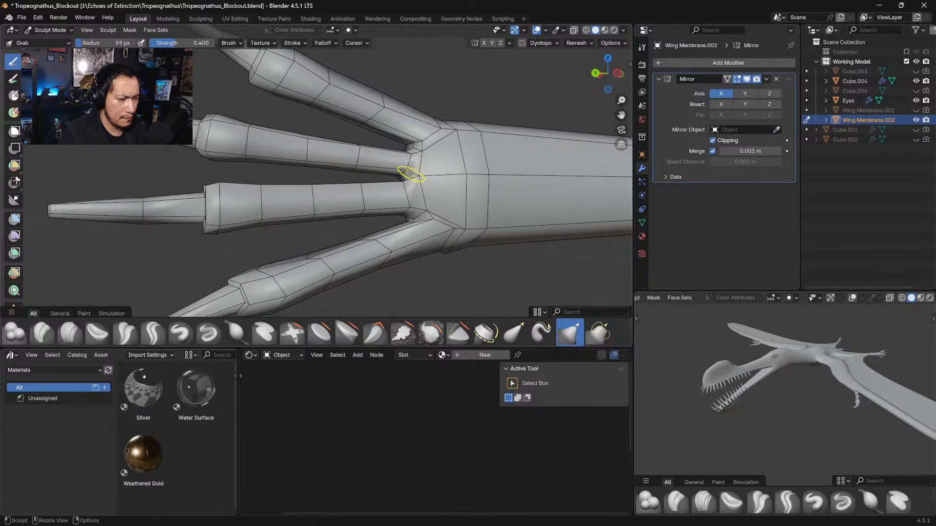
middle_drag(369, 206, 392, 201)
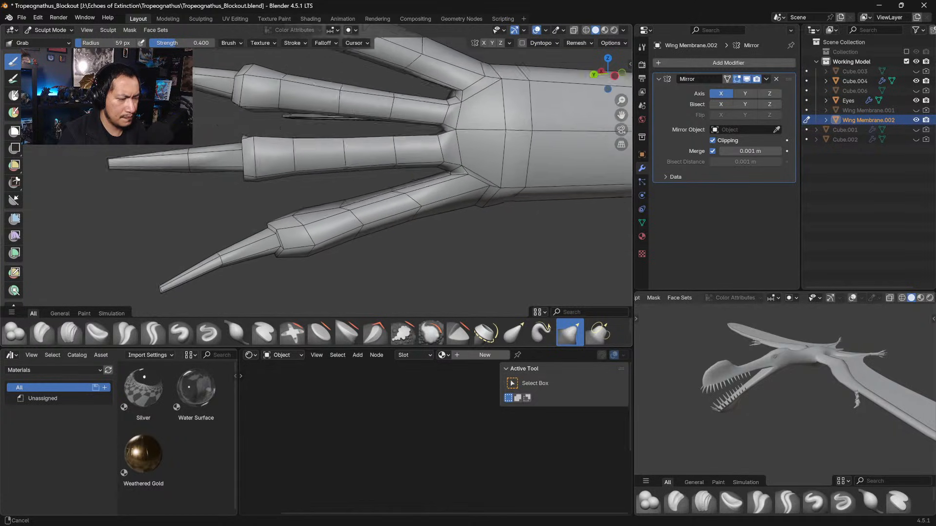
shift+middle_drag(320, 169, 333, 150)
middle_drag(310, 188, 320, 191)
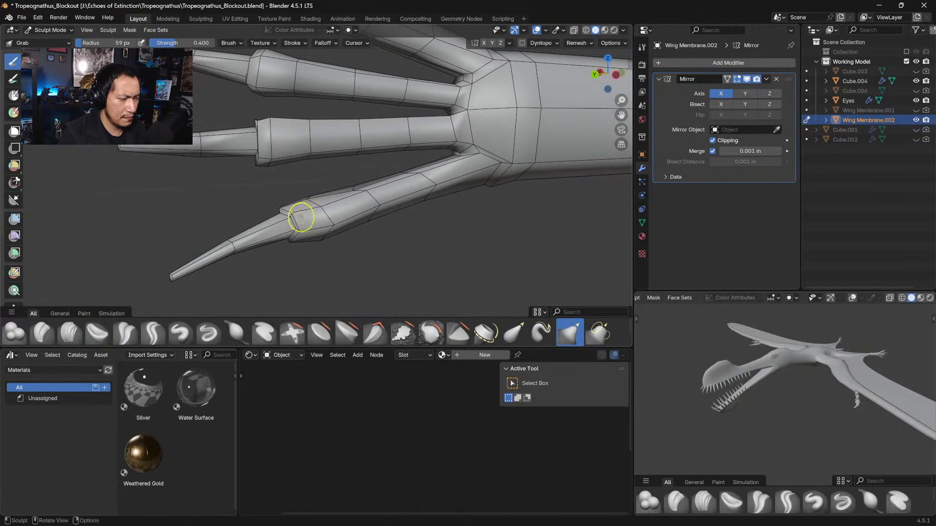
mouse_move(292, 221)
middle_down()
mouse_move(328, 230)
mouse_move(396, 219)
middle_up()
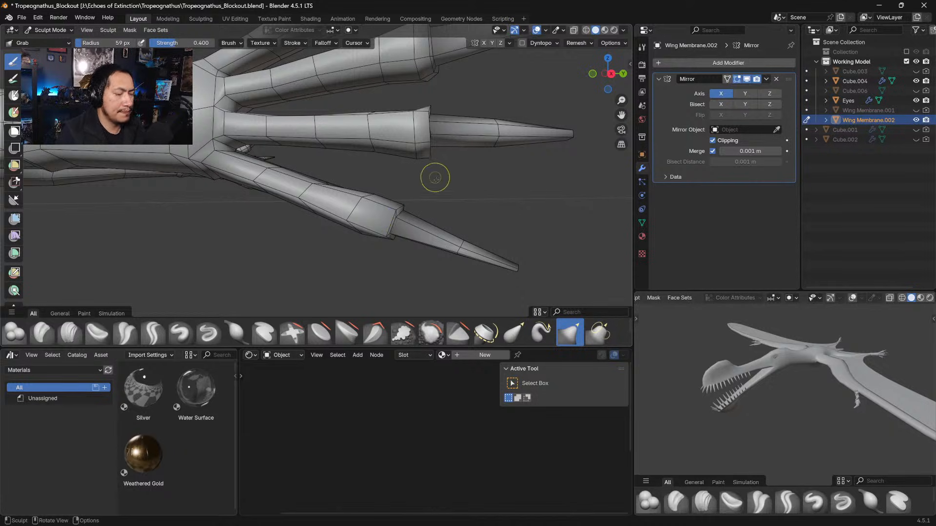
middle_drag(439, 197, 365, 188)
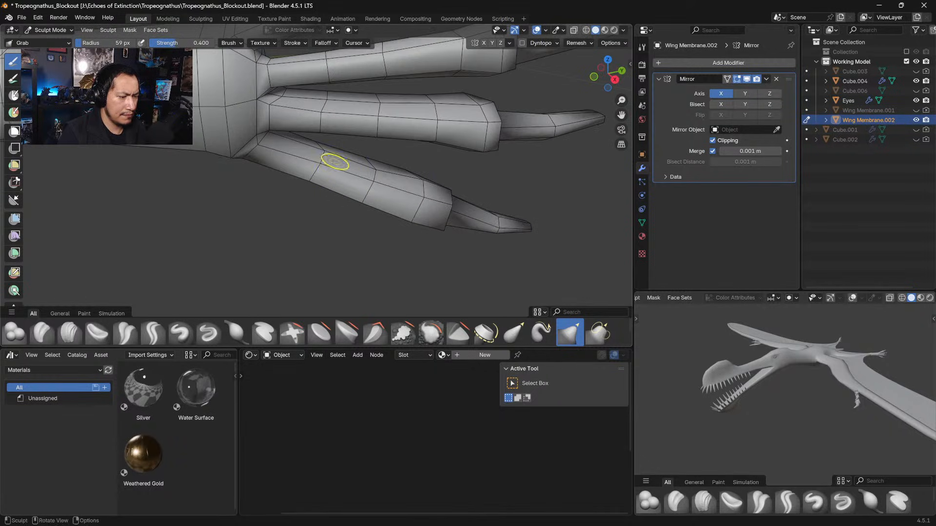
middle_drag(330, 159, 303, 176)
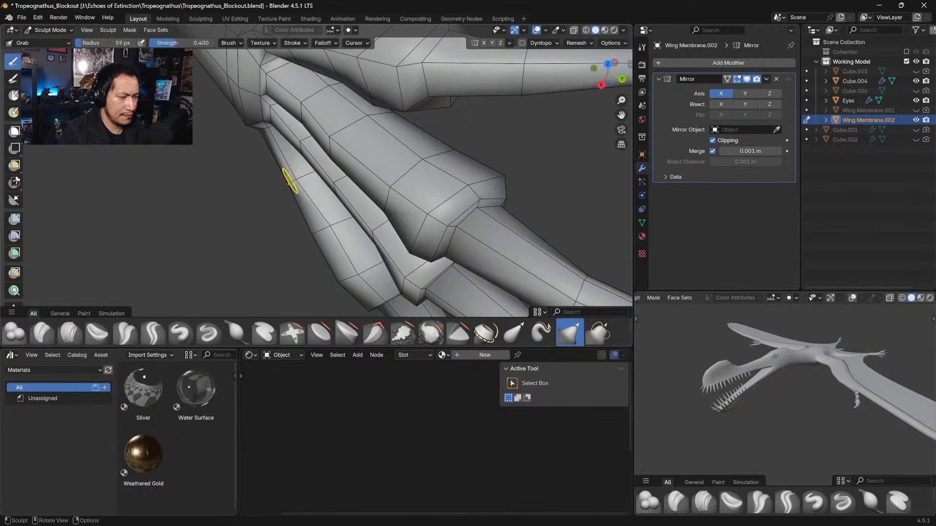
middle_drag(351, 275, 411, 188)
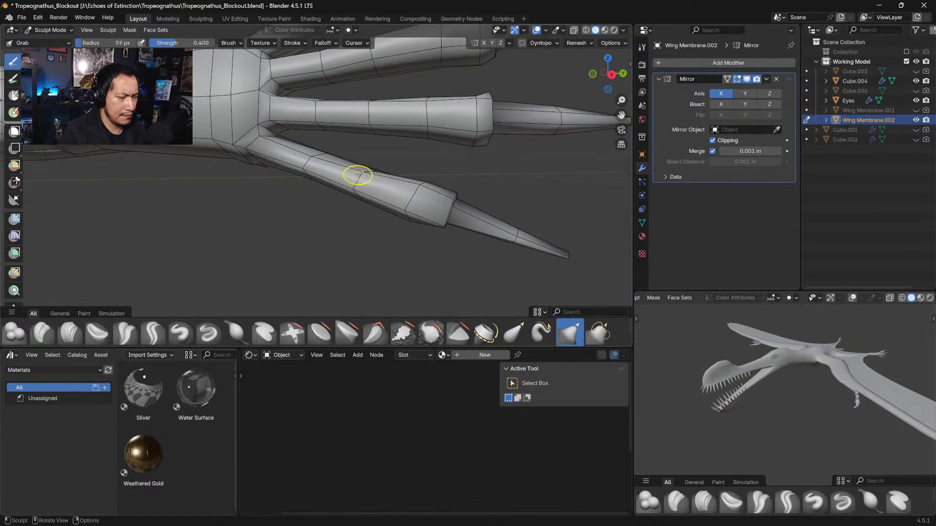
mouse_move(357, 175)
middle_down()
mouse_move(259, 136)
mouse_move(266, 158)
mouse_move(310, 136)
middle_up()
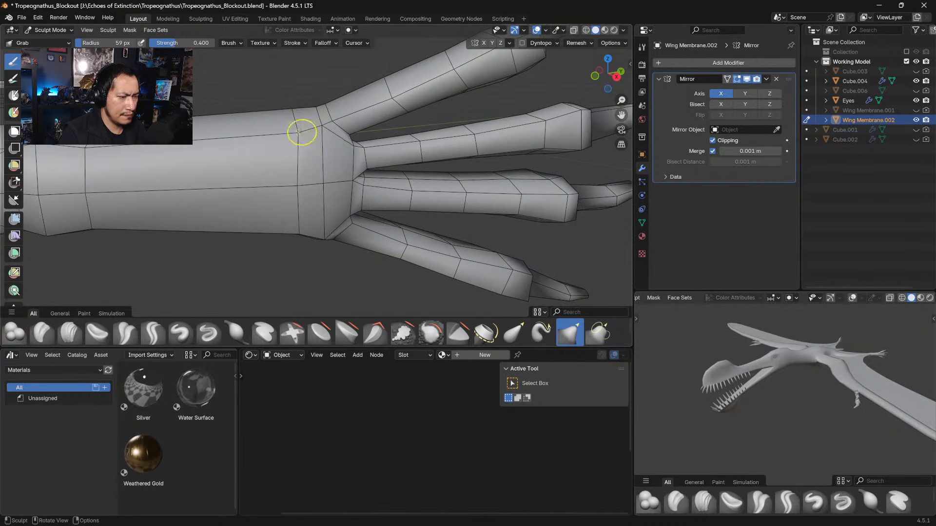
Adjust the lower edge of the foot near the ankle and at the outer toe base with small Grab strokes
shift+middle_drag(213, 156, 324, 148)
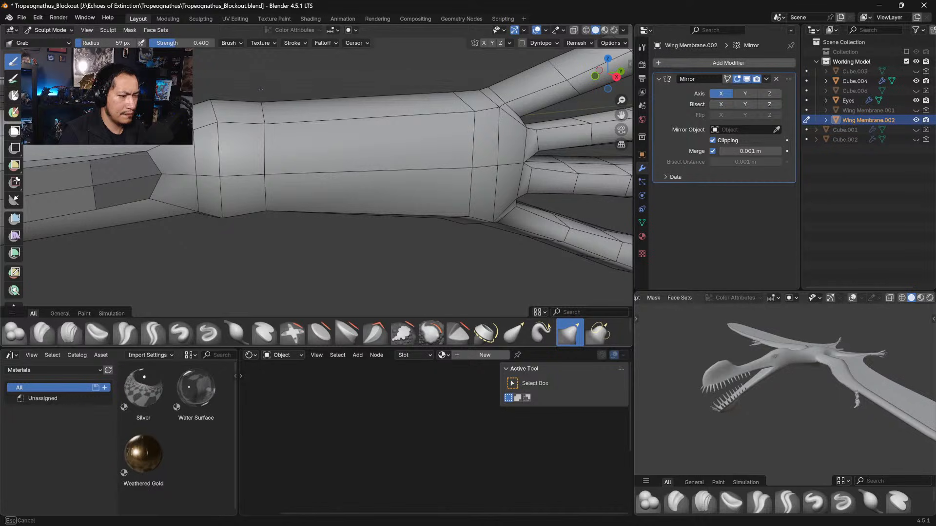
middle_drag(258, 111, 254, 156)
drag(260, 188, 217, 198)
drag(263, 209, 264, 214)
drag(259, 192, 259, 199)
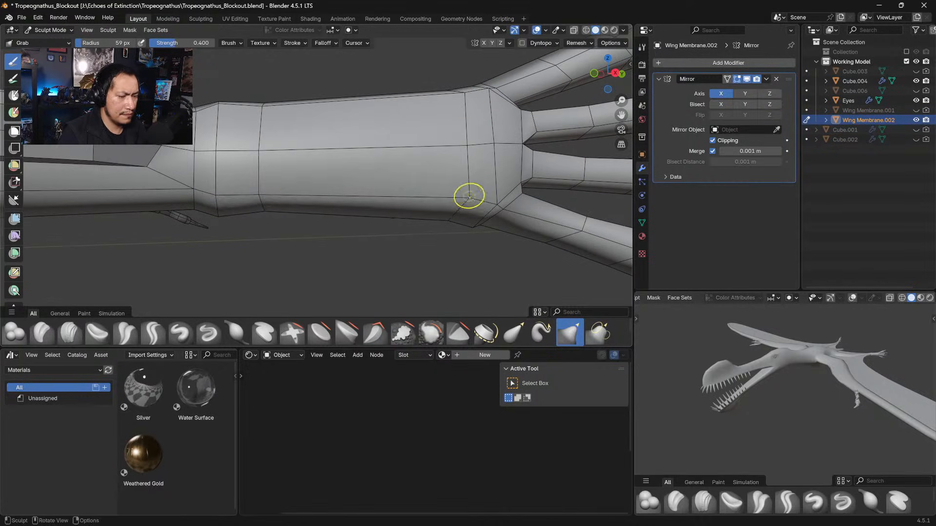
drag(470, 197, 466, 207)
Switch the wing membrane mesh from sculpting to Edit Mode with the foot and hind leg in view
middle_drag(492, 205, 390, 139)
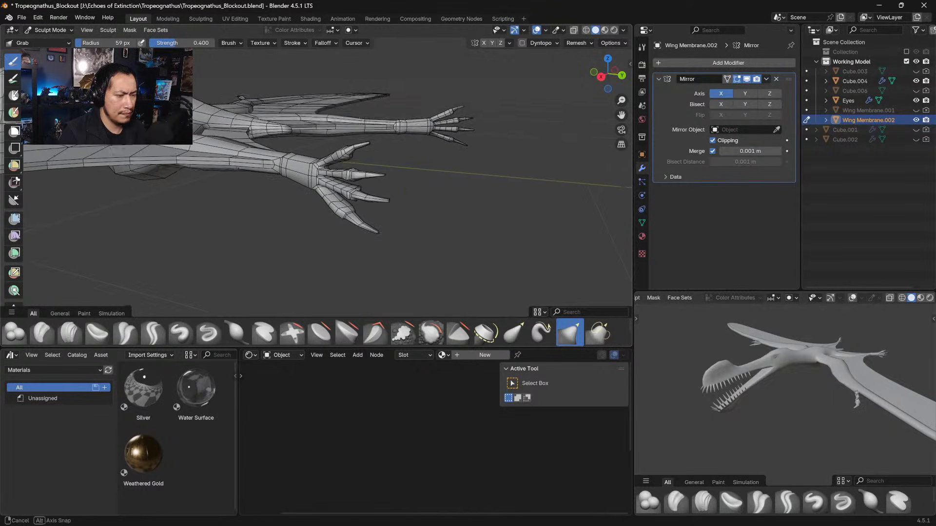
middle_drag(412, 183, 309, 193)
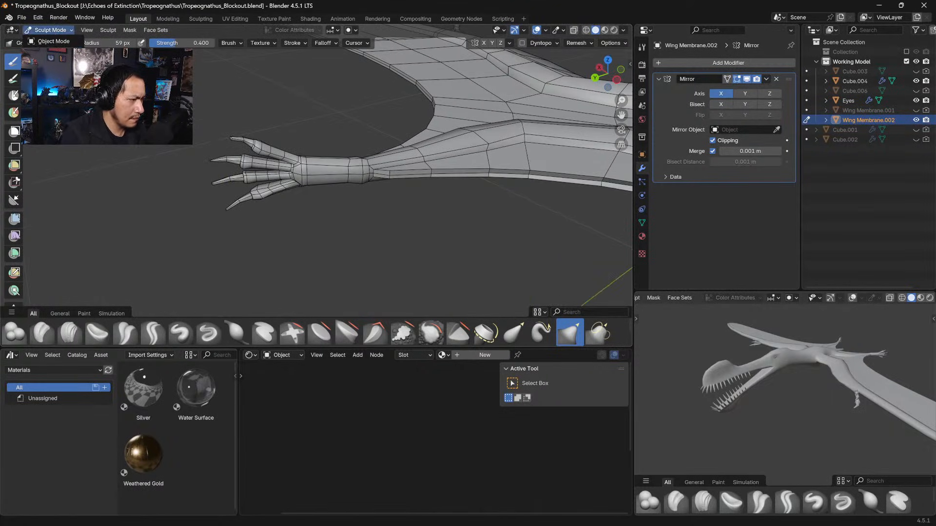
key(Tab)
key(ctrl+z)
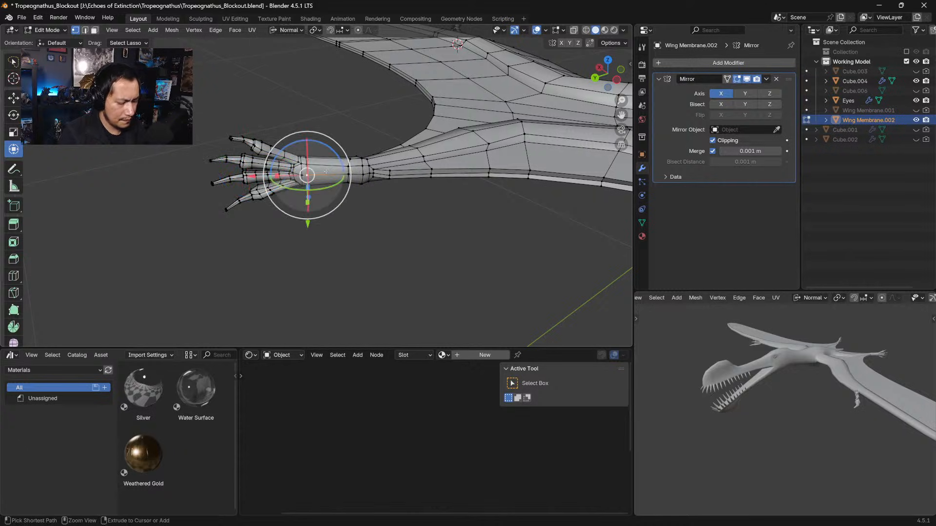
Add two evenly spaced loop cuts around the foot between the ankle and the toe bases
key(ctrl+r)
click(319, 172)
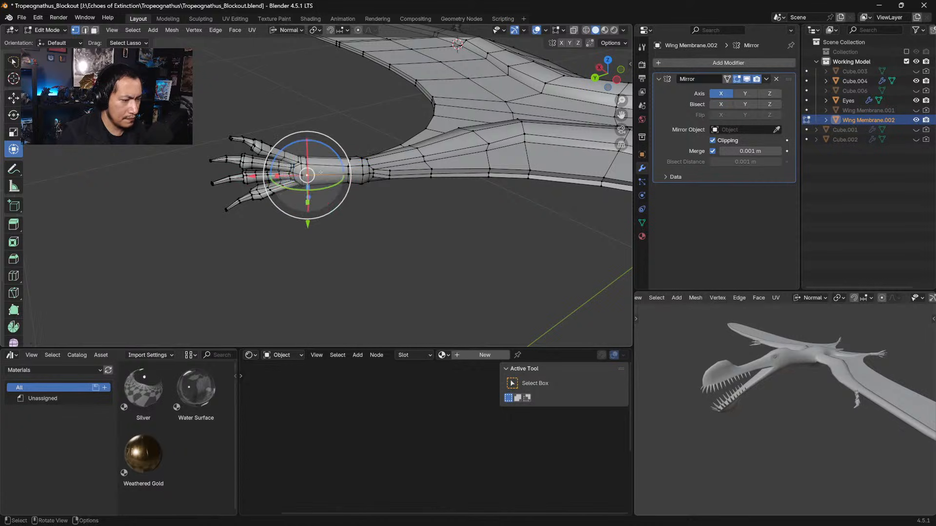
scroll(340, 158, up, 3)
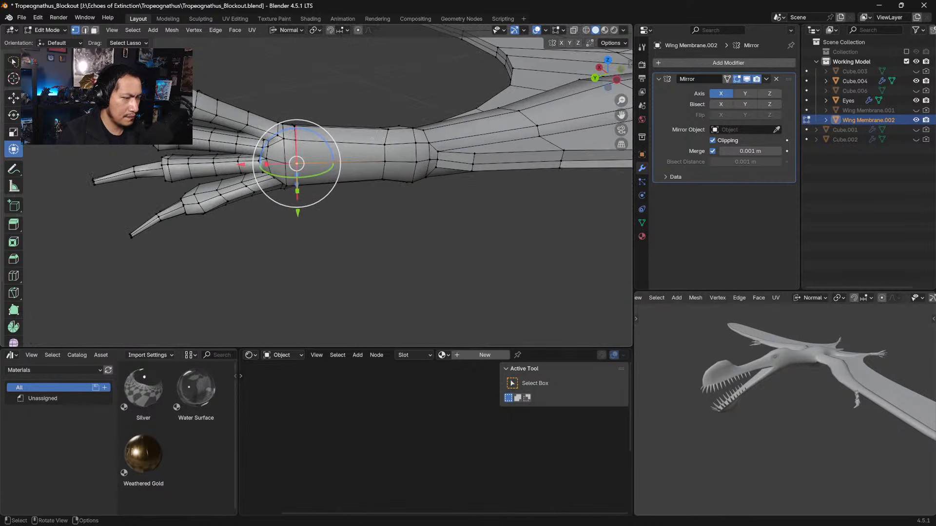
click(367, 143)
key(ctrl+r)
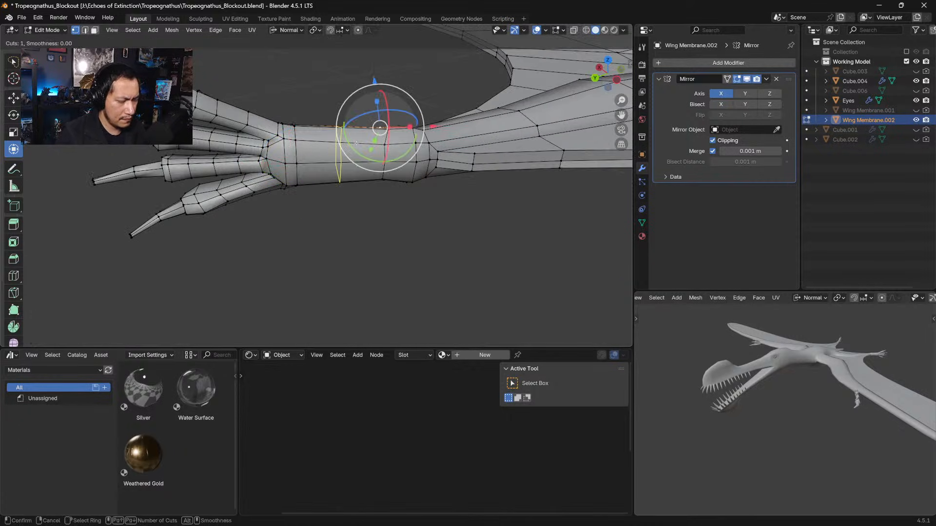
click(356, 143)
click(354, 146)
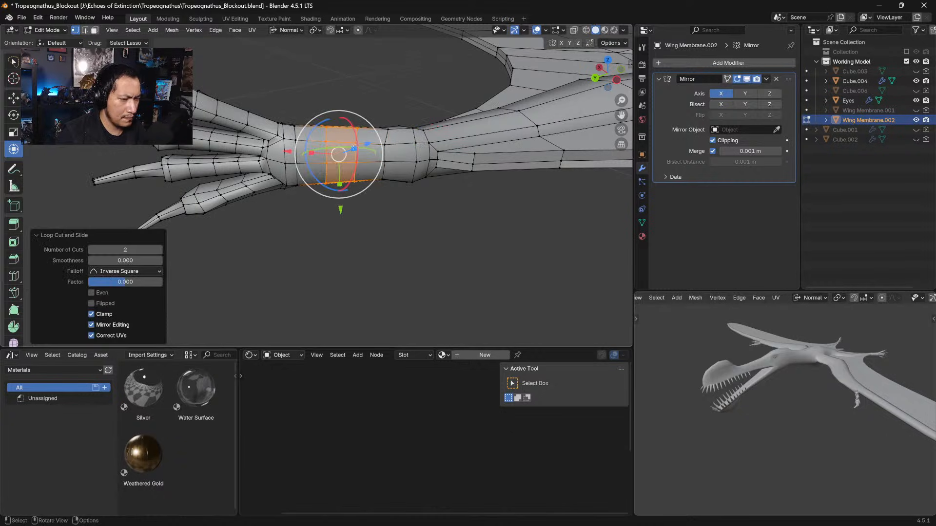
click(351, 262)
Add one centred loop cut across the upper arm near the elbow, running through the membrane to the hind leg
middle_drag(351, 262, 481, 247)
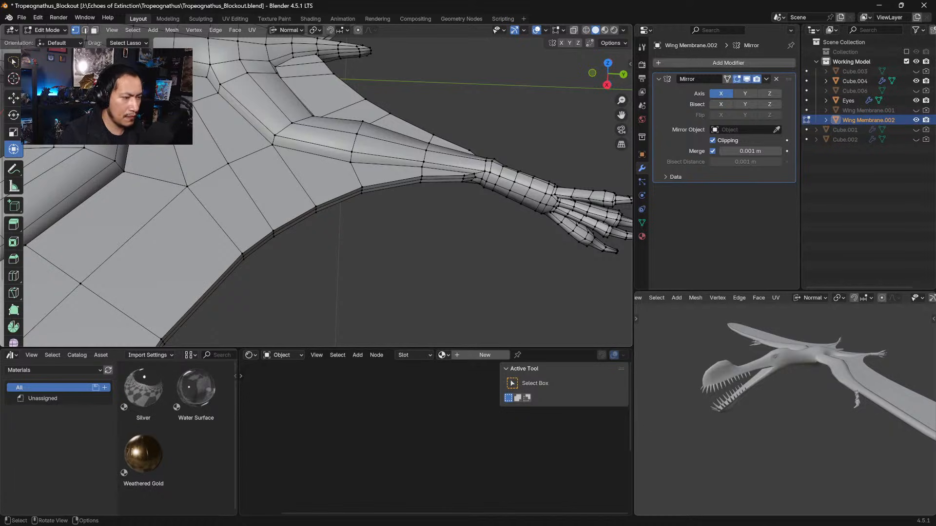
scroll(323, 161, down, 2)
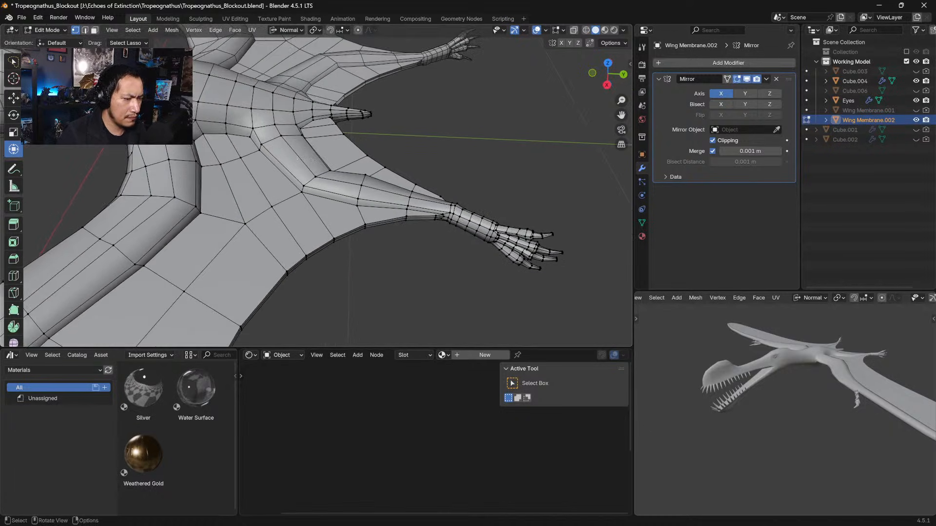
key(ctrl+r)
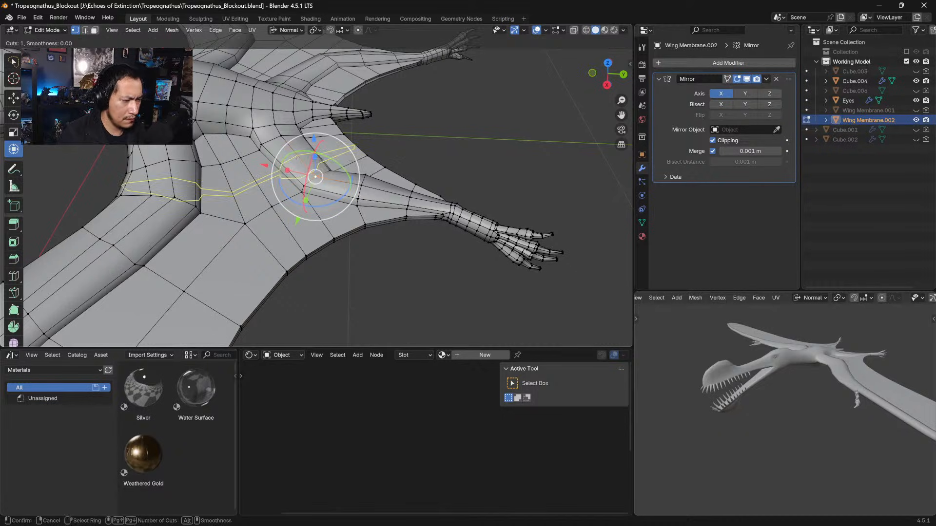
click(297, 157)
right_click(297, 157)
middle_drag(297, 157, 445, 214)
scroll(315, 186, down, 2)
shift+middle_drag(316, 186, 316, 167)
Add one centred loop cut across the forearm and membrane just past the elbow
alt+click(362, 226)
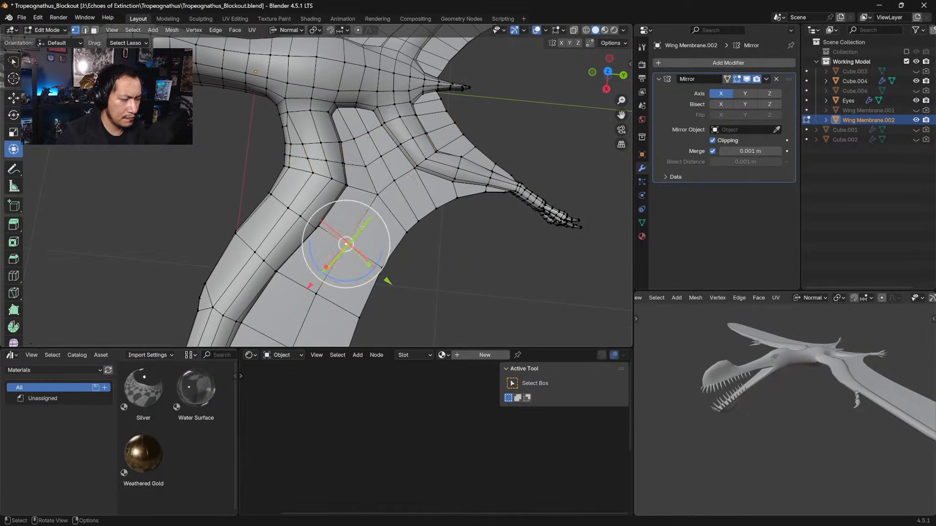
key(g)
key(g)
right_click(362, 226)
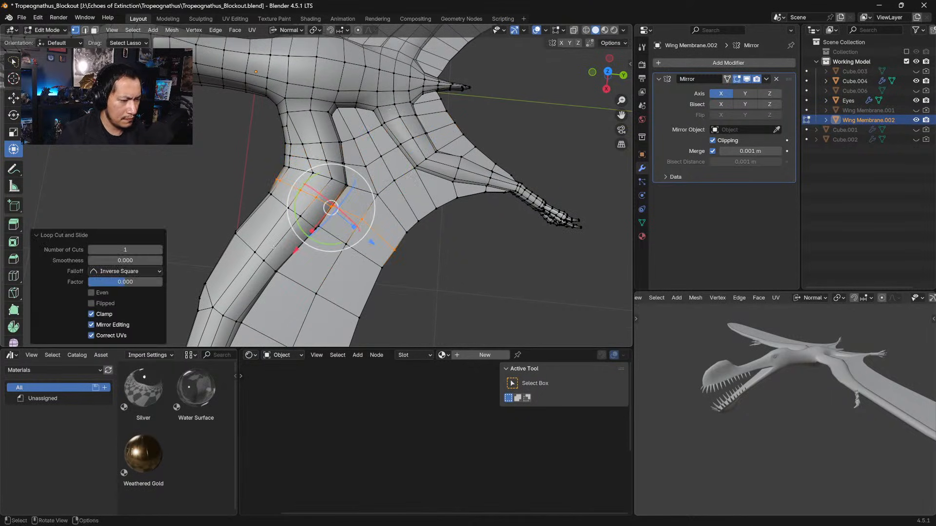
Insert two evenly spaced loop cuts across the middle of the forearm and the membrane behind it
click(264, 259)
key(ctrl+r)
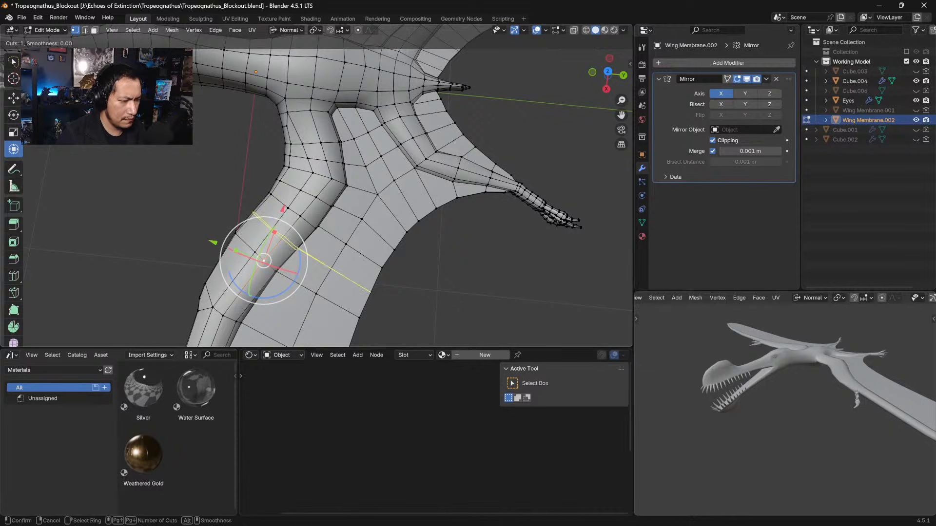
scroll(285, 244, up, 1)
click(264, 261)
right_click(264, 261)
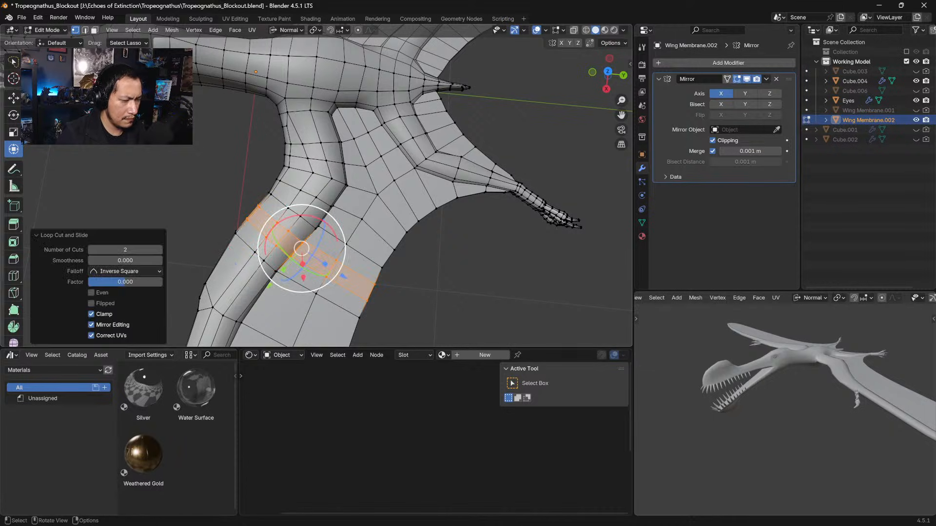
Add two centred loop cuts across the next forearm span toward the wrist, including its membrane
key(ctrl+z)
key(ctrl+r)
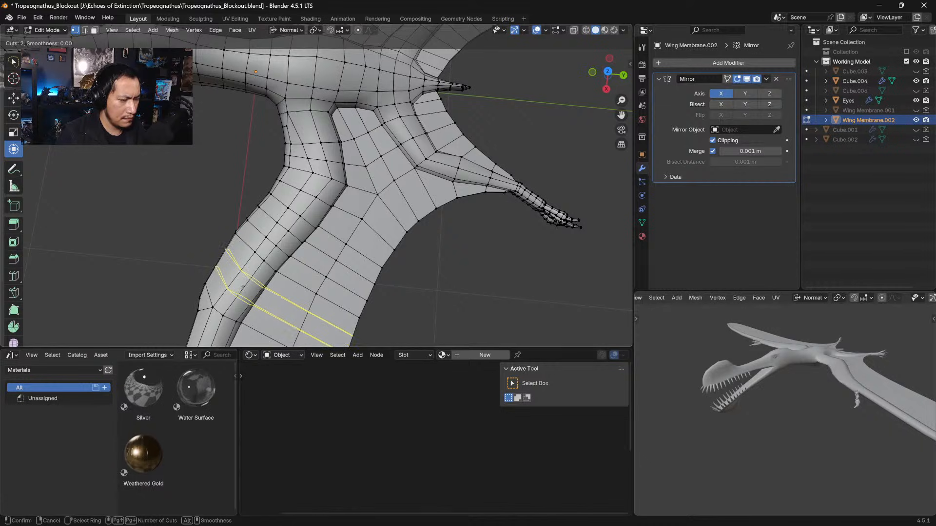
click(242, 287)
right_click(243, 286)
Add two centred loop cuts across the wing and membrane in the short span beside the small clawed hand
shift+middle_drag(243, 287, 306, 175)
key(ctrl+z)
key(ctrl+r)
scroll(293, 222, down, 1)
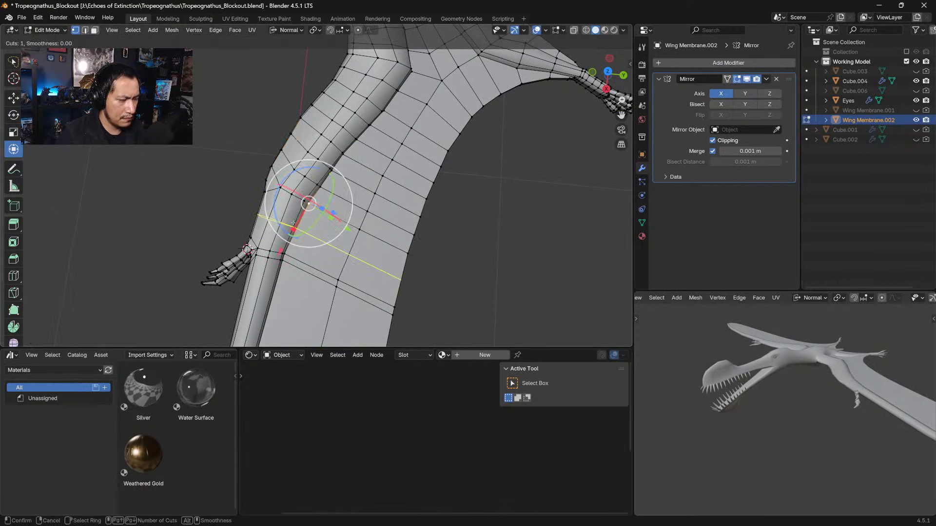
scroll(293, 223, up, 1)
click(293, 222)
right_click(293, 222)
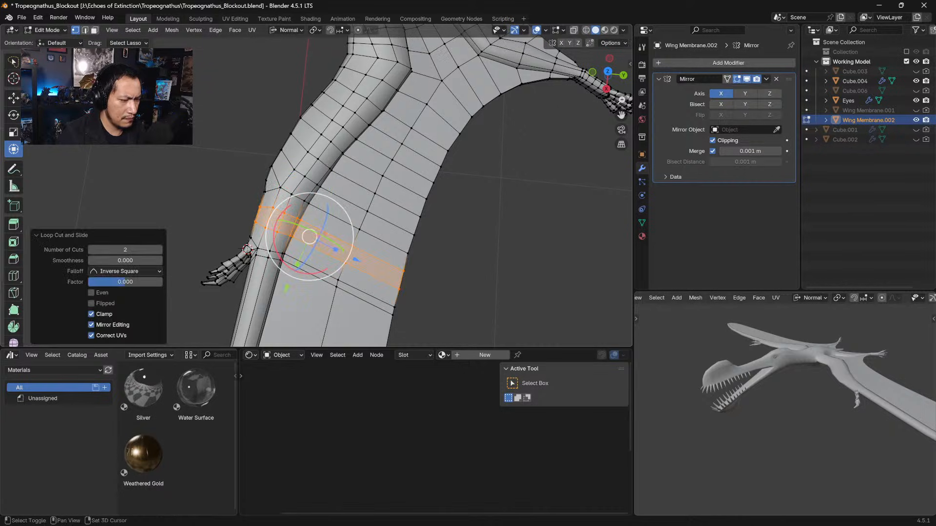
Try six evenly spaced, centred loop cuts across the long wing span just beyond the small clawed hand
shift+middle_drag(344, 312, 380, 223)
key(ctrl+z)
scroll(339, 248, down, 3)
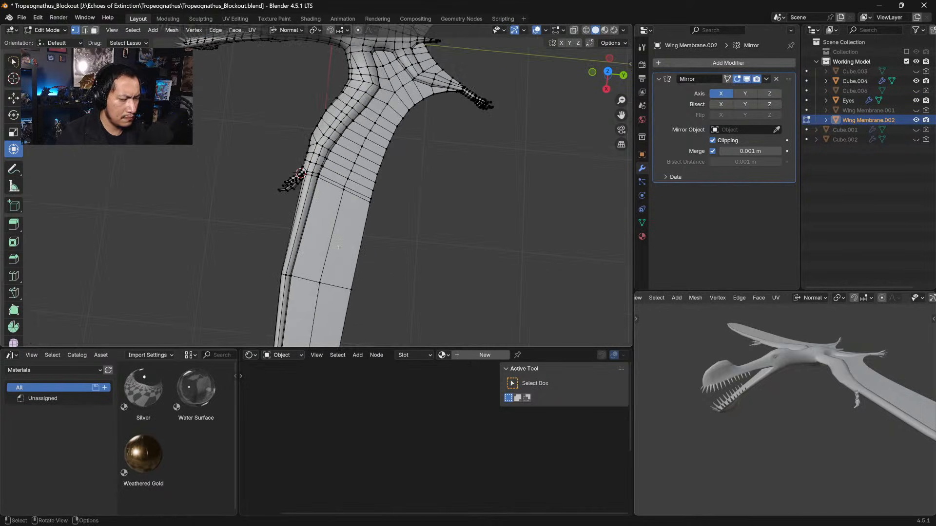
key(2)
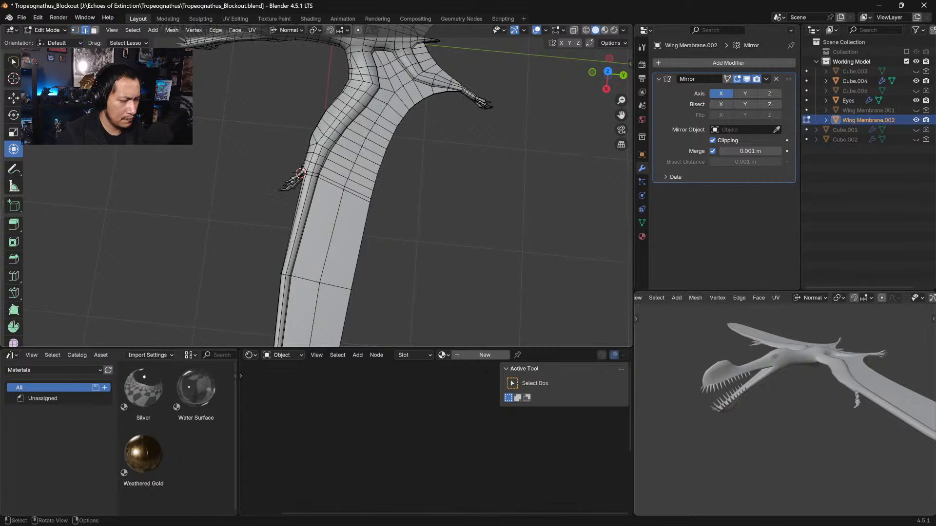
click(292, 241)
key(ctrl+r)
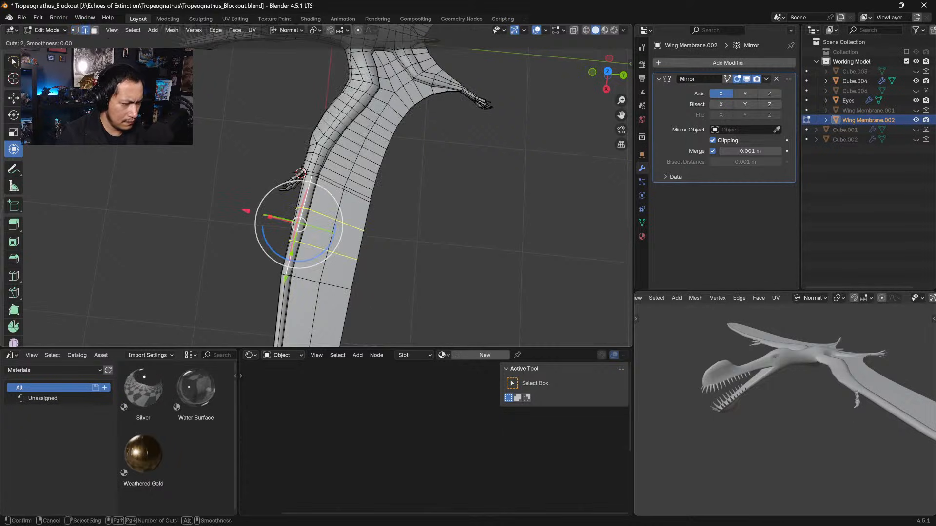
scroll(293, 238, up, 2)
scroll(292, 239, up, 2)
click(292, 241)
right_click(292, 241)
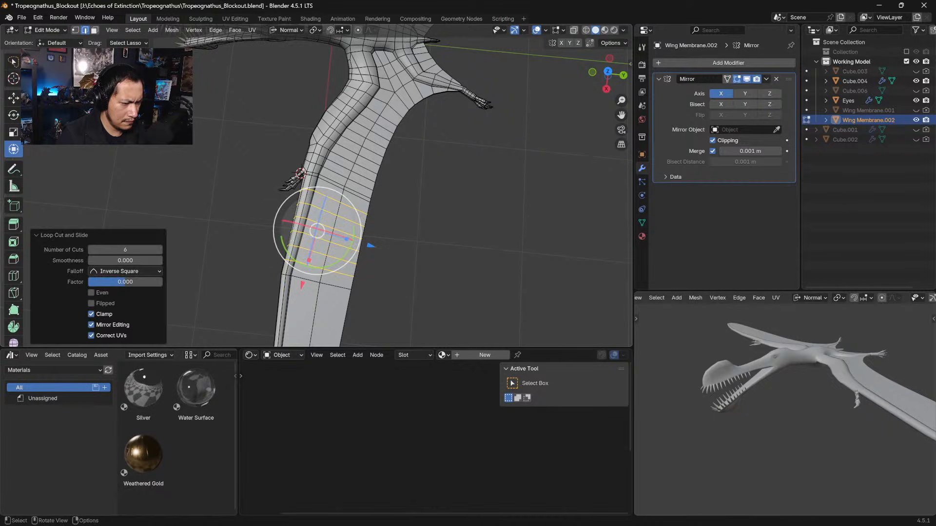
click(449, 296)
shift+middle_drag(446, 294, 485, 224)
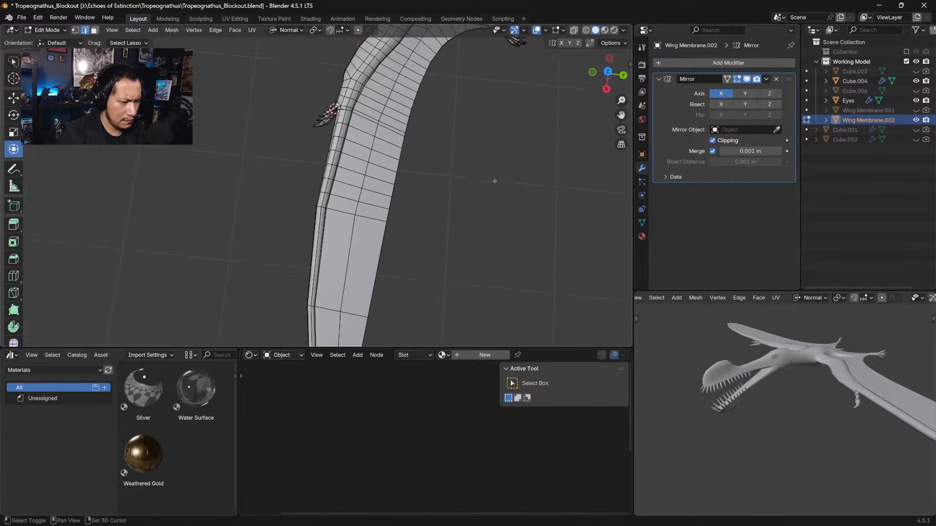
Try evenly spaced, centred loop cuts across the second wing span beyond the hand
click(348, 260)
key(ctrl+r)
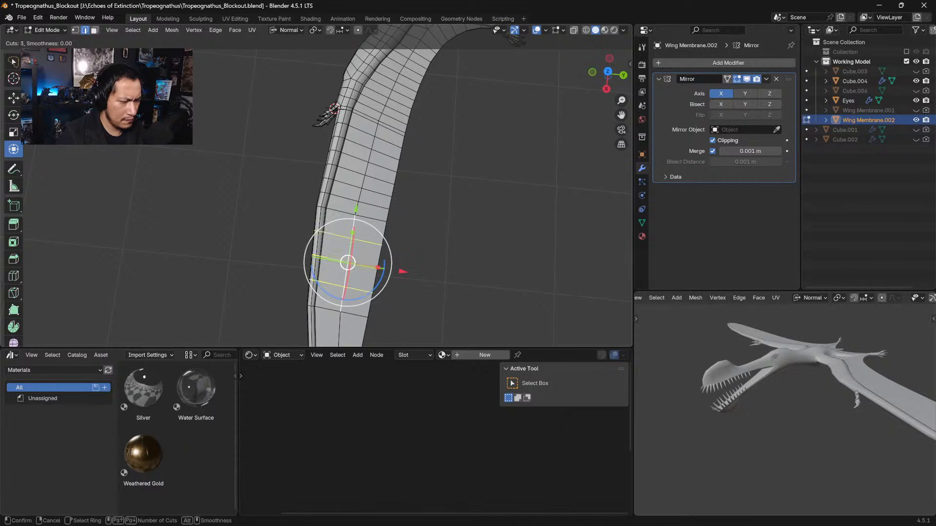
scroll(348, 259, up, 1)
click(349, 260)
right_click(349, 260)
click(453, 281)
shift+middle_drag(454, 281, 470, 185)
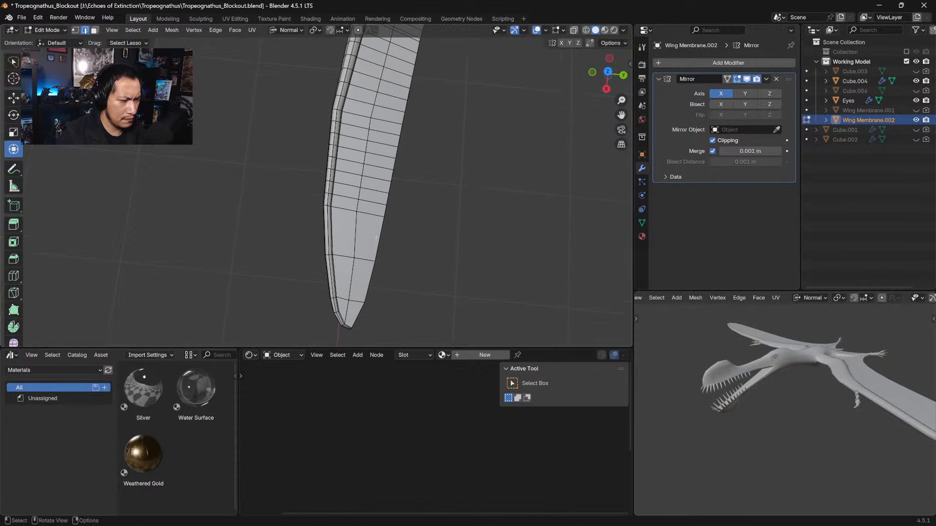
Undo the loop cuts just added to the two wing spans beyond the hand
click(359, 239)
scroll(390, 205, down, 3)
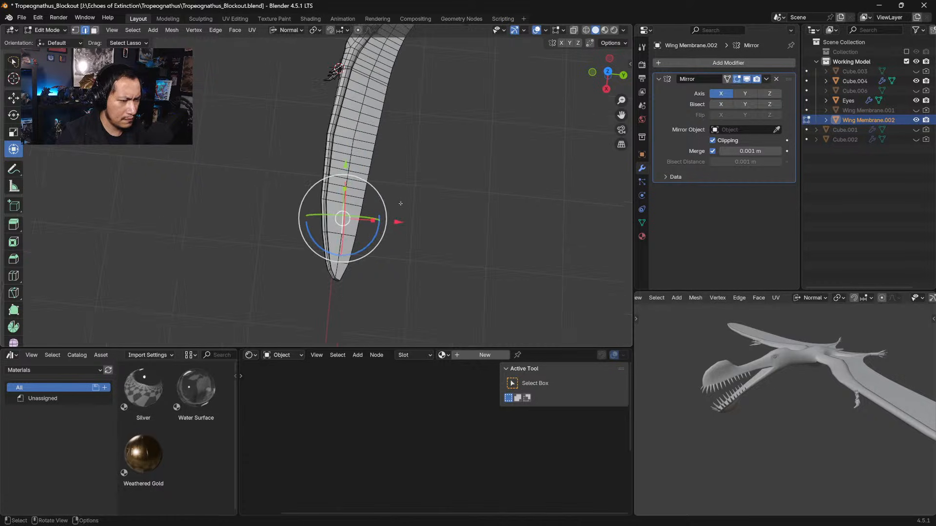
shift+middle_drag(405, 197, 396, 156)
scroll(405, 232, up, 3)
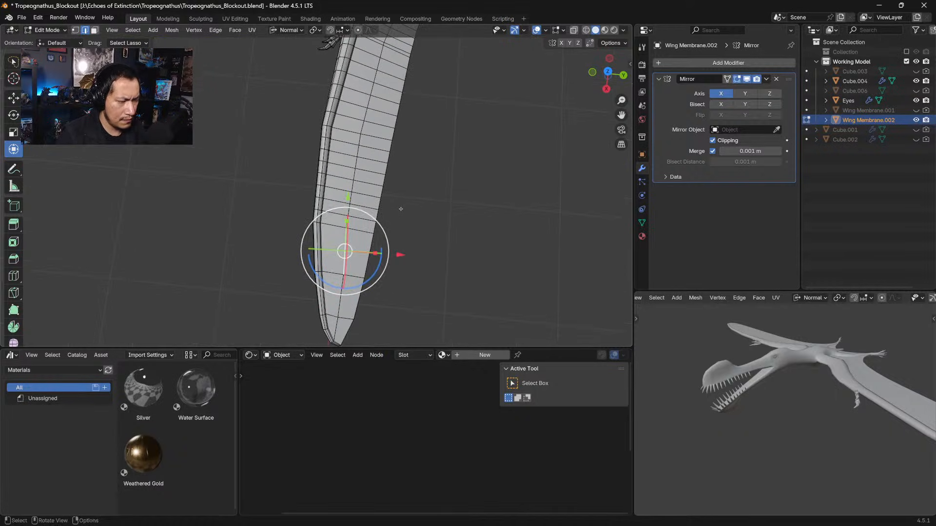
scroll(406, 204, down, 2)
shift+middle_drag(407, 203, 400, 242)
key(ctrl+z)
key(ctrl+z)
key(ctrl+z)
key(ctrl+z)
key(ctrl+z)
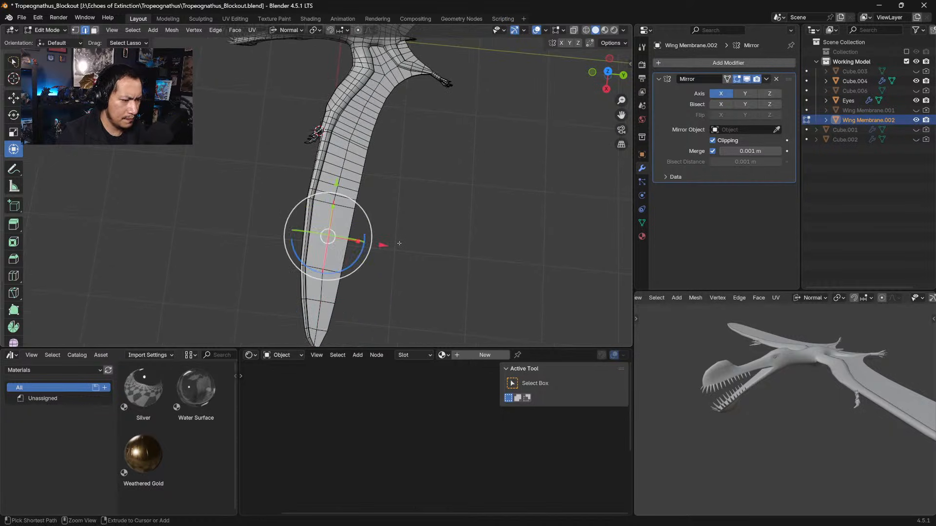
key(ctrl+z)
key(ctrl+z)
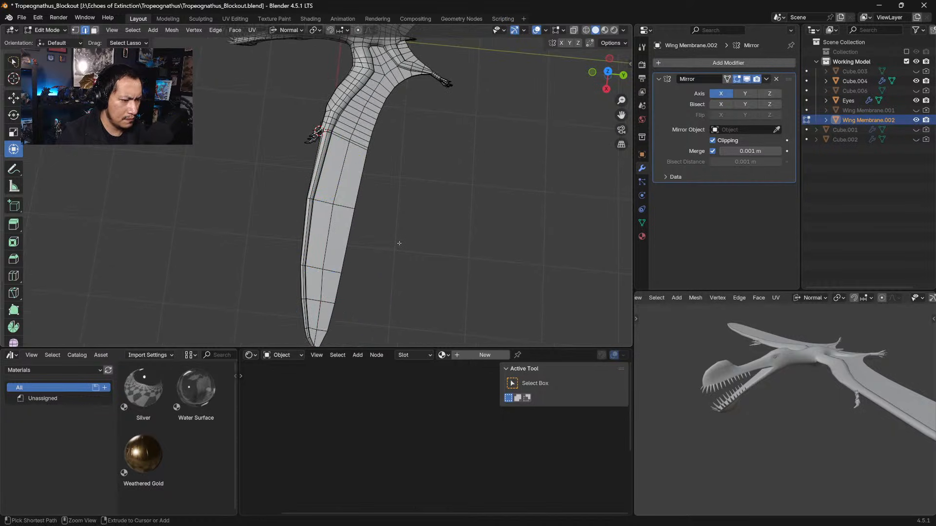
Examine the edge flow and mesh density of the wings, head, eye and shoulder, viewing the model in Object Mode
shift+middle_drag(411, 226, 413, 248)
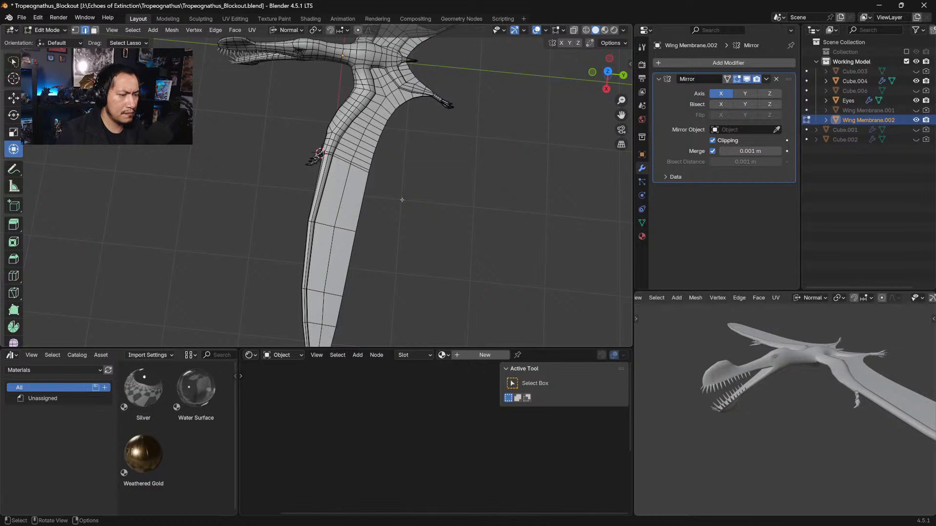
middle_drag(397, 150, 345, 174)
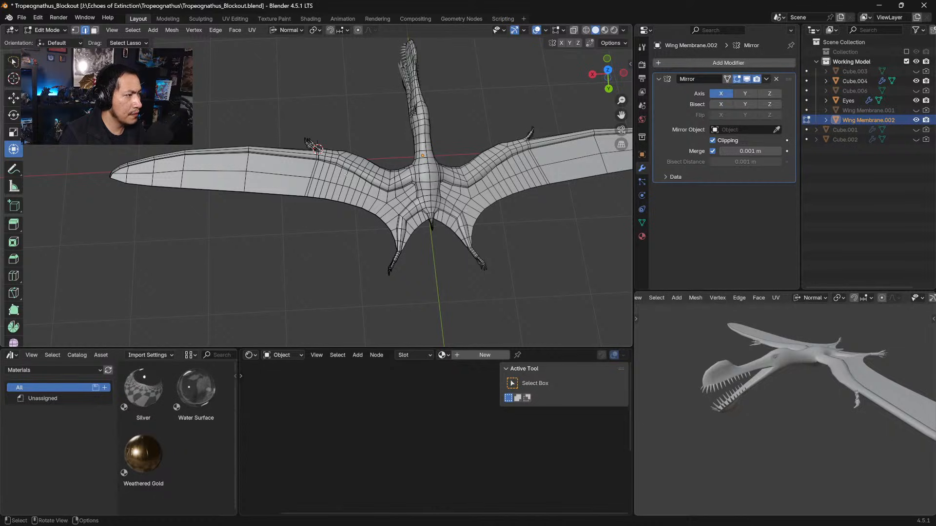
middle_drag(370, 204, 389, 214)
middle_drag(409, 111, 403, 218)
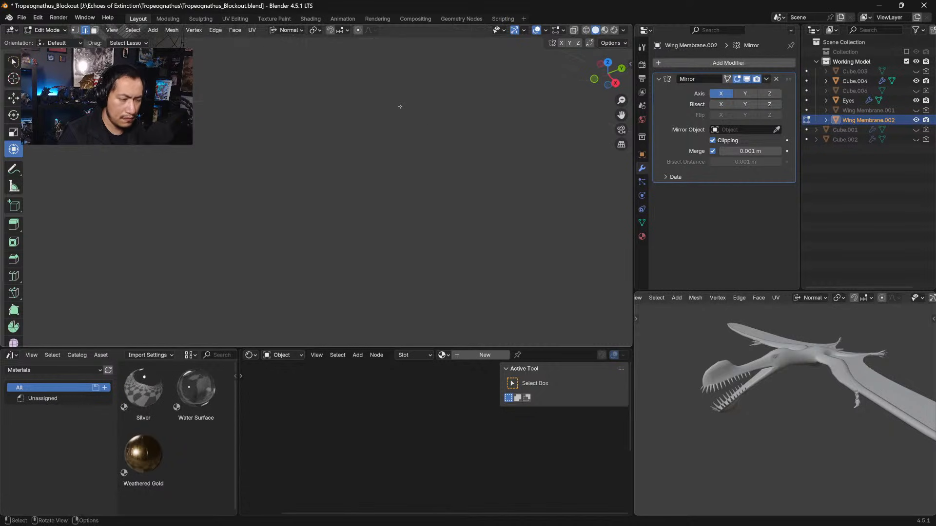
middle_drag(399, 181, 359, 219)
click(60, 31)
click(54, 41)
click(340, 170)
click(324, 74)
click(325, 75)
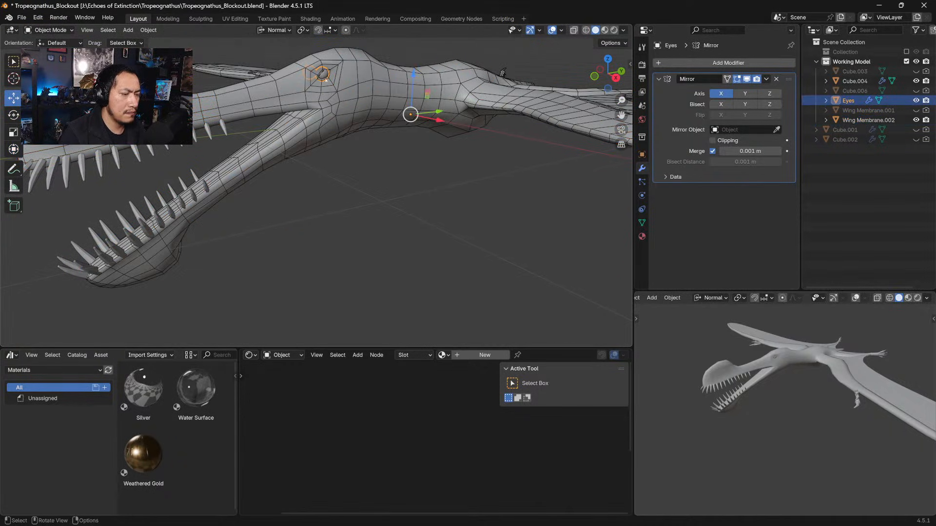
key(KP_Decimal)
middle_drag(403, 221, 335, 175)
scroll(332, 181, down, 6)
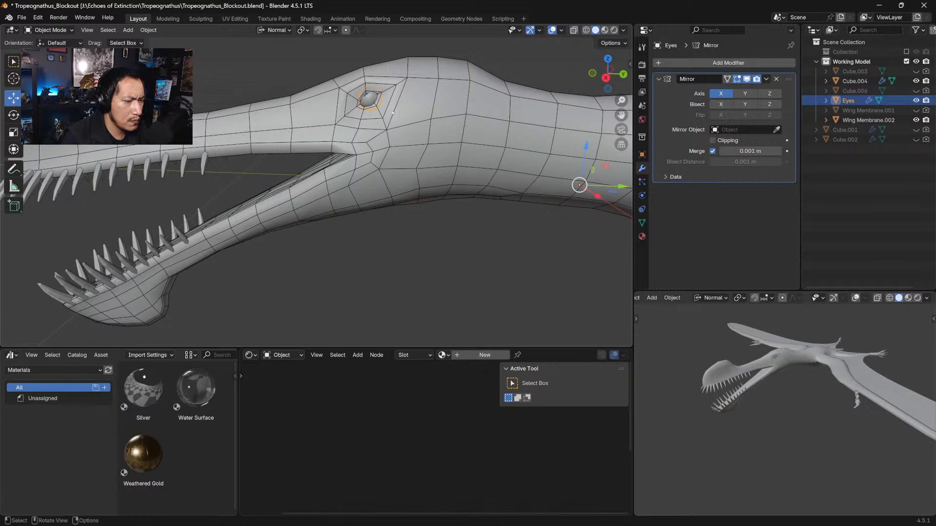
ctrl+middle_drag(393, 114, 324, 193)
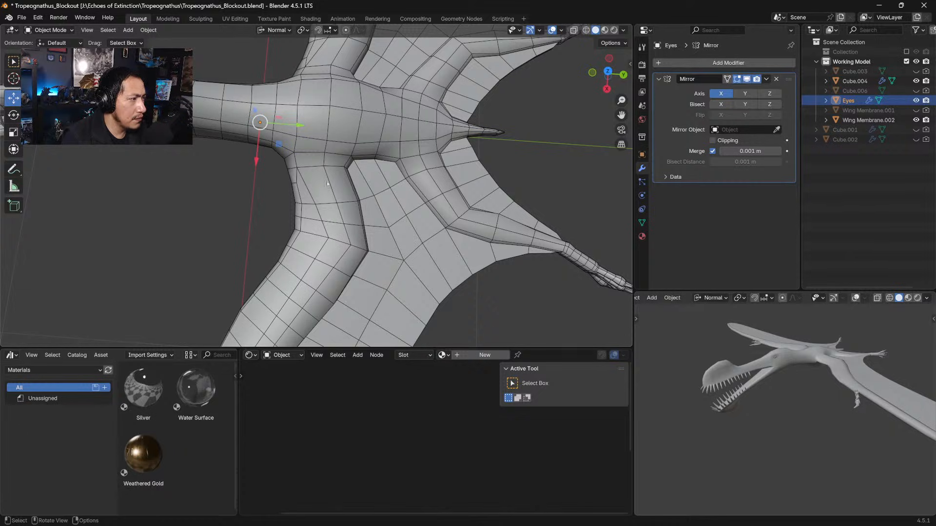
middle_drag(399, 181, 291, 164)
Edit the wing membrane mesh and add nine centred loop cuts across the long span just beyond the clawed hand
click(375, 179)
key(Tab)
click(425, 134)
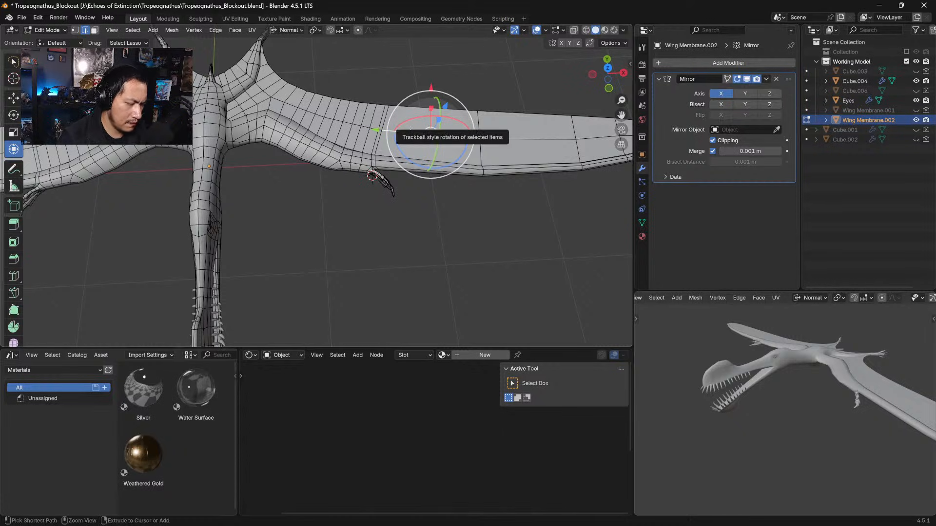
key(ctrl+r)
scroll(410, 134, up, 2)
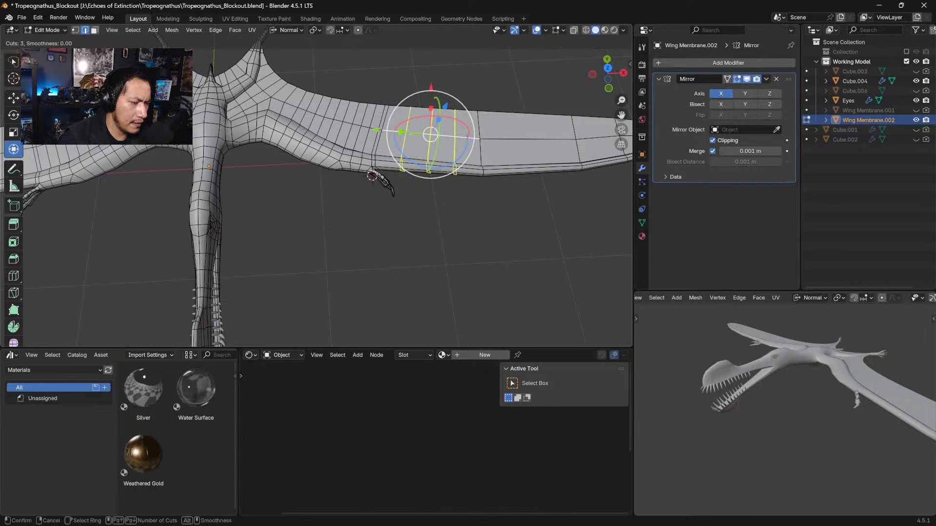
scroll(411, 134, up, 3)
scroll(410, 134, up, 1)
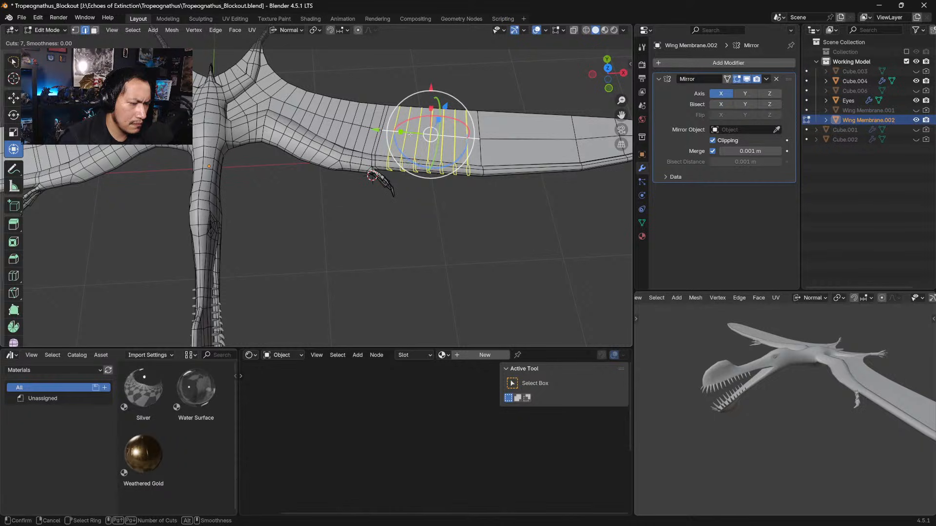
scroll(410, 134, up, 2)
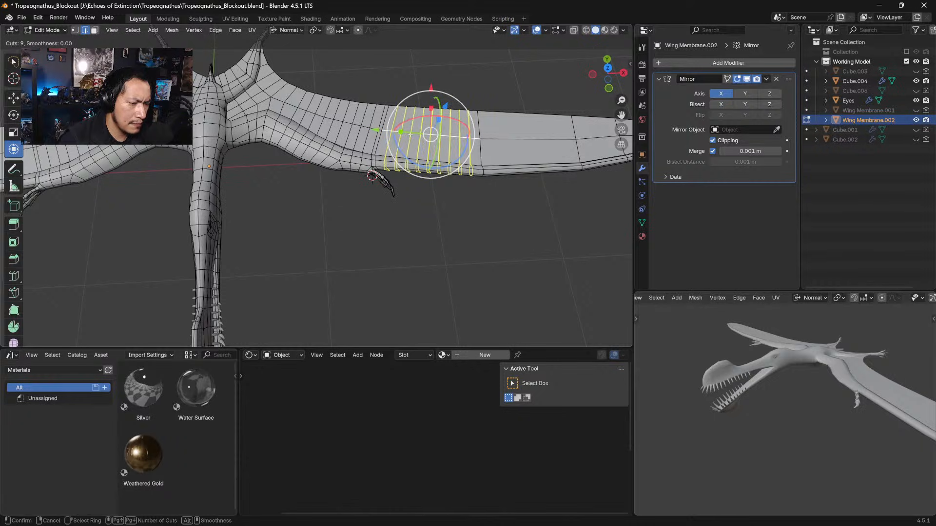
click(411, 134)
right_click(415, 134)
Add eight centred loop cuts across the second wing span beyond the hand
click(520, 139)
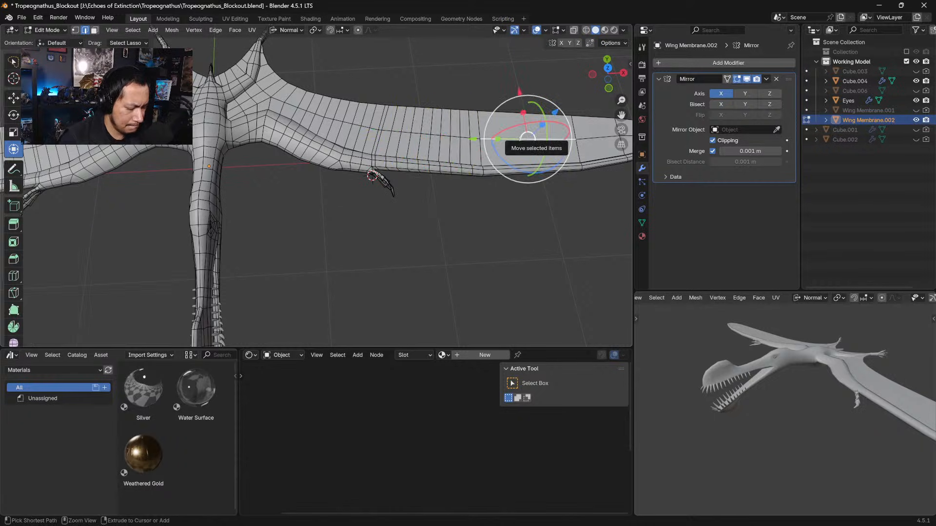
key(ctrl+r)
scroll(528, 139, down, 1)
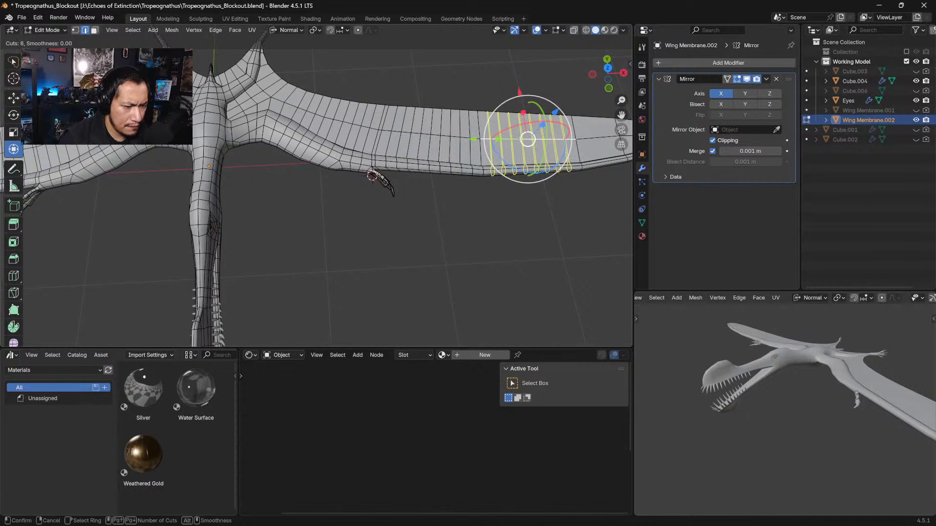
click(521, 139)
right_click(523, 139)
Add four centred loop cuts across the third wing span, where the wing begins to taper toward the tip
shift+middle_drag(556, 138, 296, 170)
key(ctrl+r)
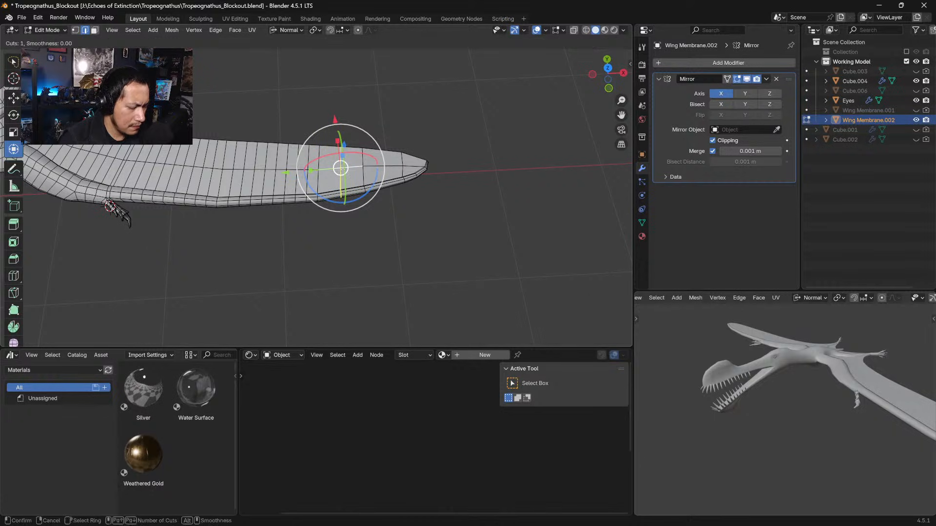
scroll(341, 169, down, 4)
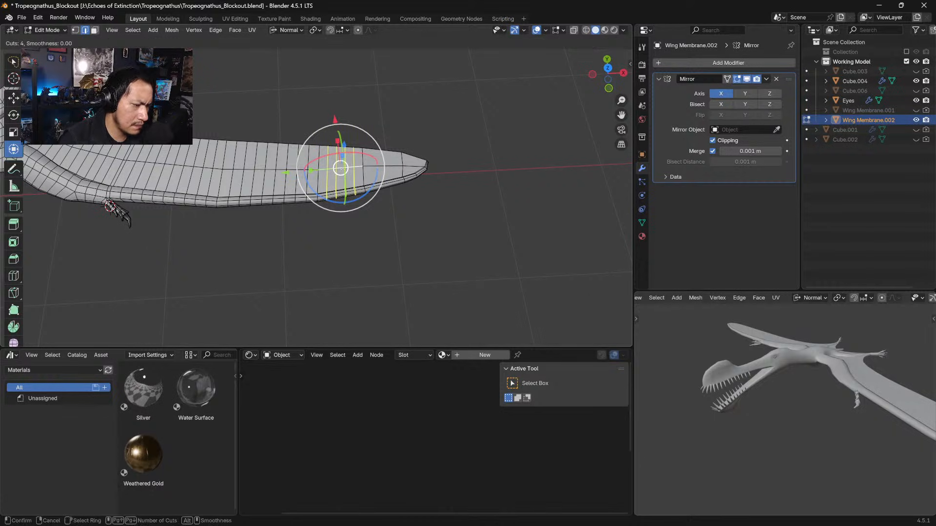
click(343, 169)
right_click(342, 169)
Add three centred loop cuts across the short span next to the wingtip and clear the selection
click(383, 164)
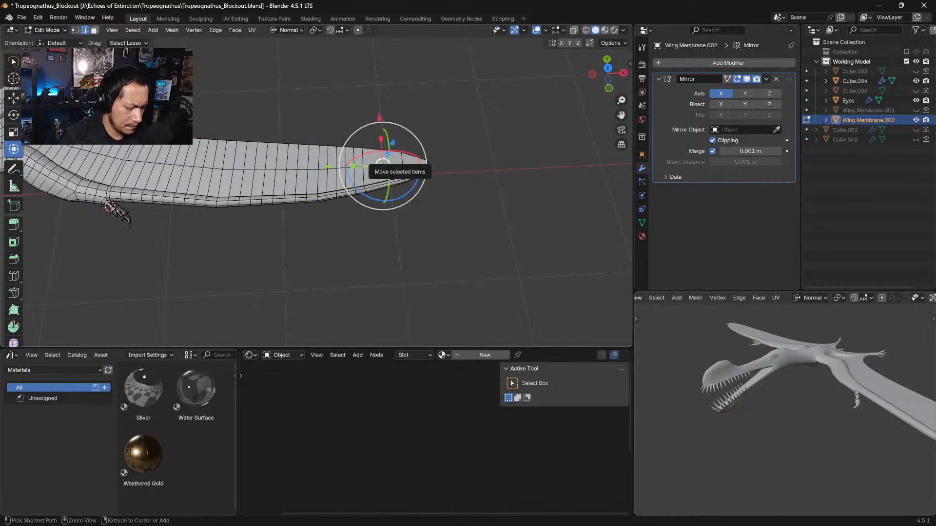
key(ctrl+r)
scroll(383, 165, down, 1)
click(382, 165)
right_click(383, 166)
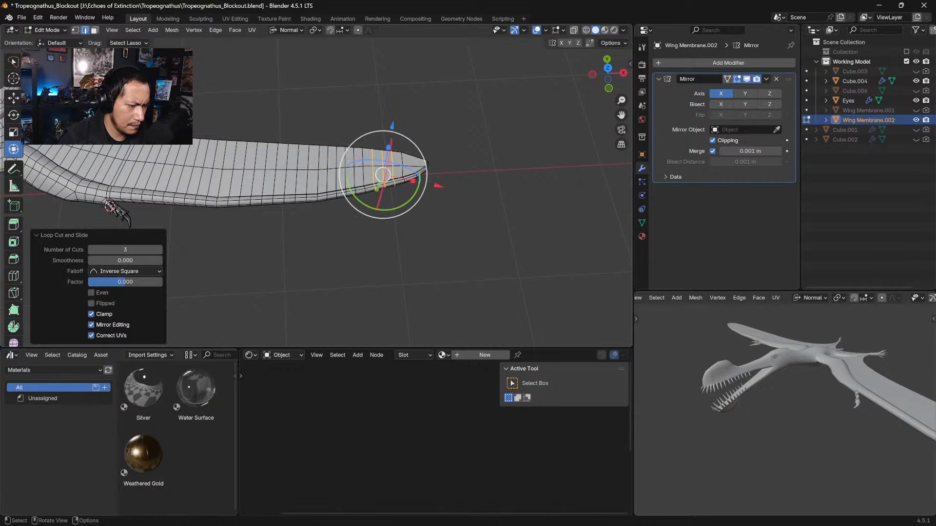
mouse_move(449, 200)
middle_down()
mouse_move(451, 216)
mouse_move(533, 223)
middle_up()
click(468, 217)
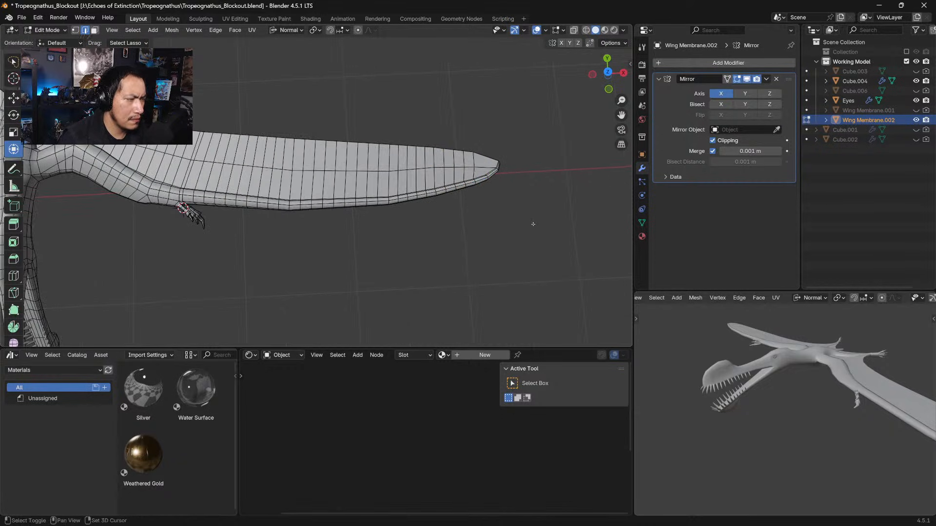
shift+middle_drag(412, 235, 504, 242)
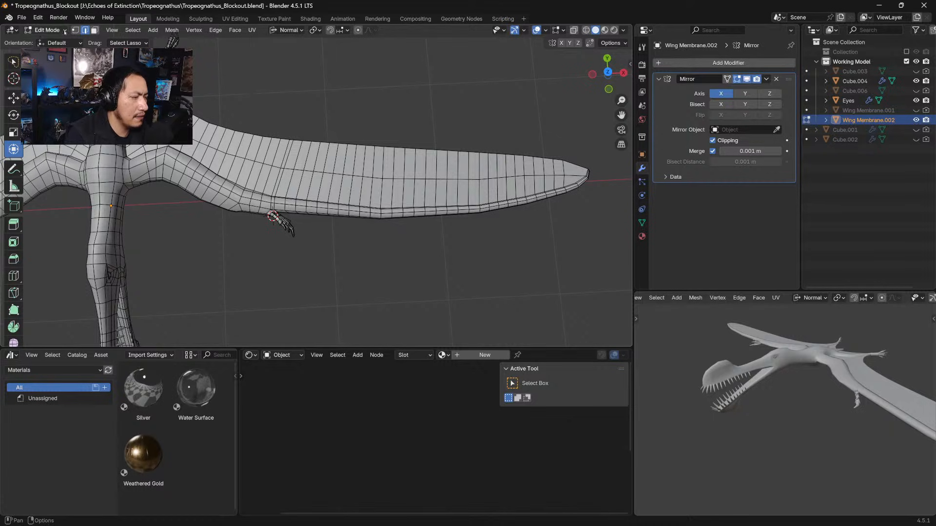
Return to Object Mode and add a mesh plane at the 3D cursor beside the hand
click(47, 30)
click(52, 42)
click(335, 127)
middle_drag(333, 126, 287, 155)
key(shift+a)
mouse_move(285, 157)
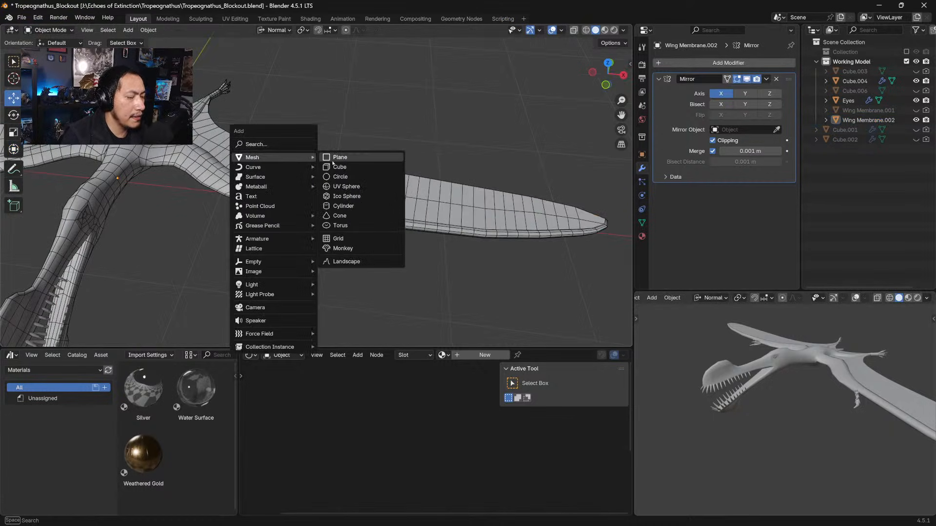
click(331, 157)
middle_drag(271, 208, 342, 234)
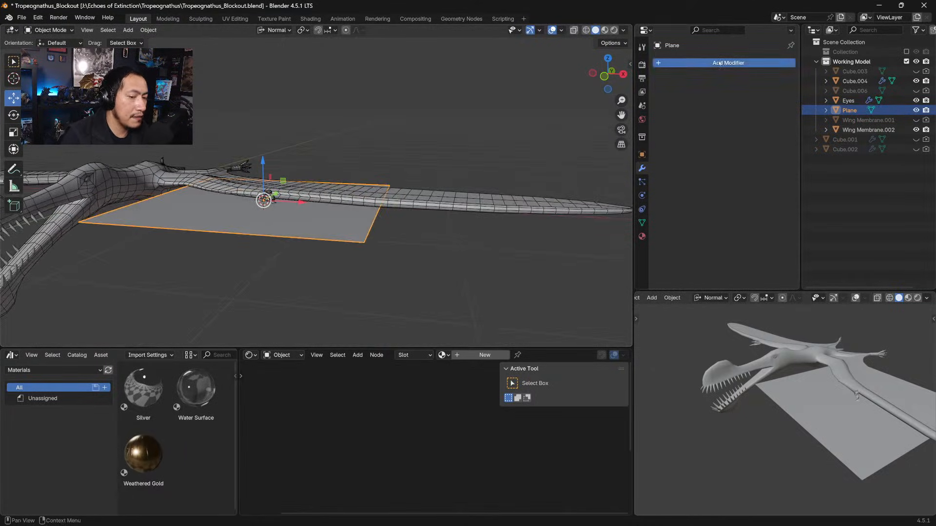
Add a Solidify modifier to the plane and set its thickness to 0.89 m
click(692, 62)
mouse_move(683, 72)
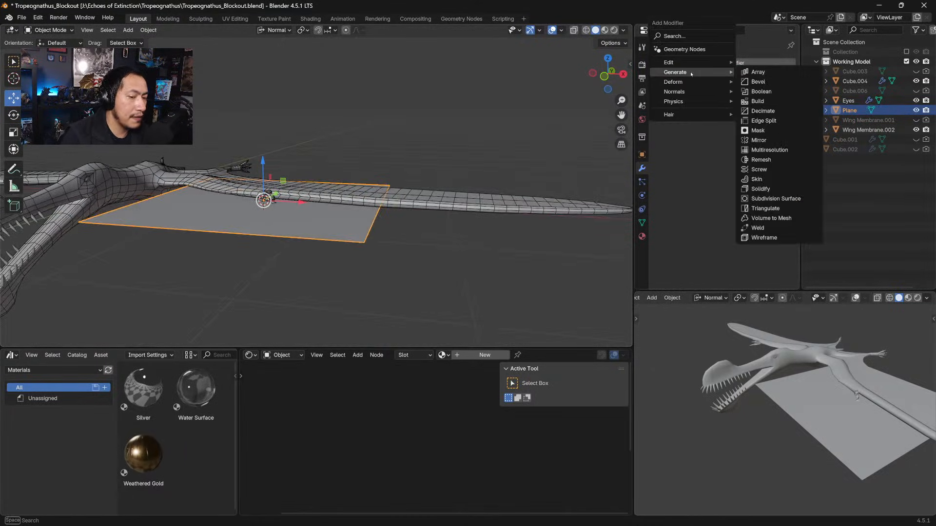
click(760, 188)
middle_drag(593, 191, 385, 104)
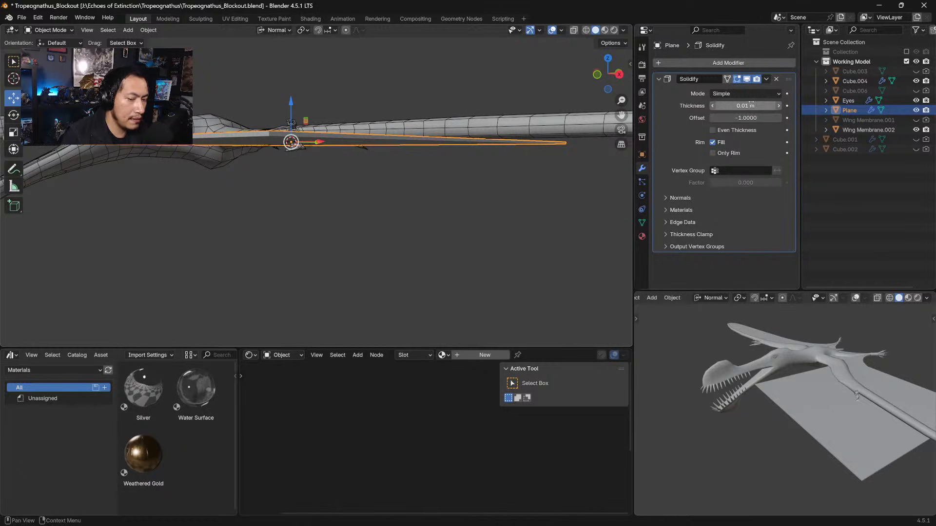
drag(745, 105, 816, 106)
scroll(579, 180, up, 3)
scroll(570, 215, down, 6)
middle_drag(562, 255, 574, 271)
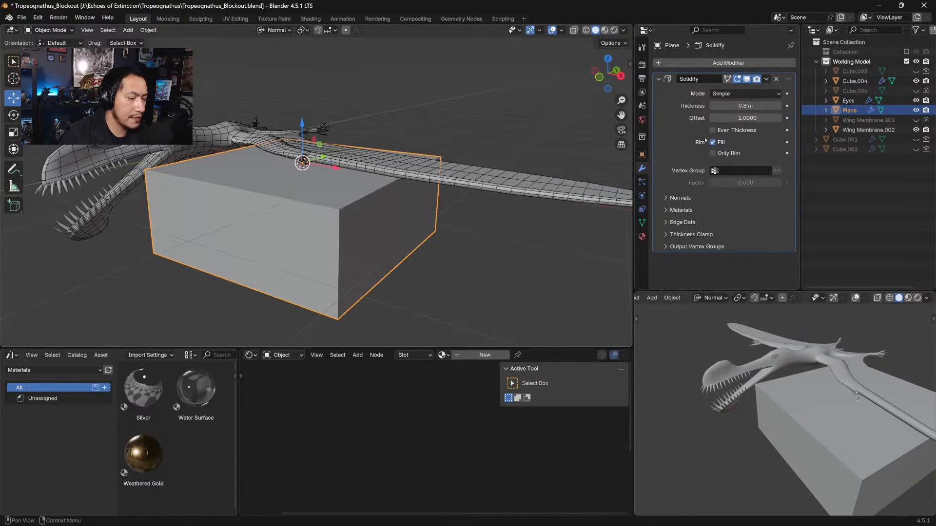
mouse_move(751, 105)
mouse_down()
mouse_move(759, 106)
mouse_move(746, 106)
mouse_up()
click(766, 79)
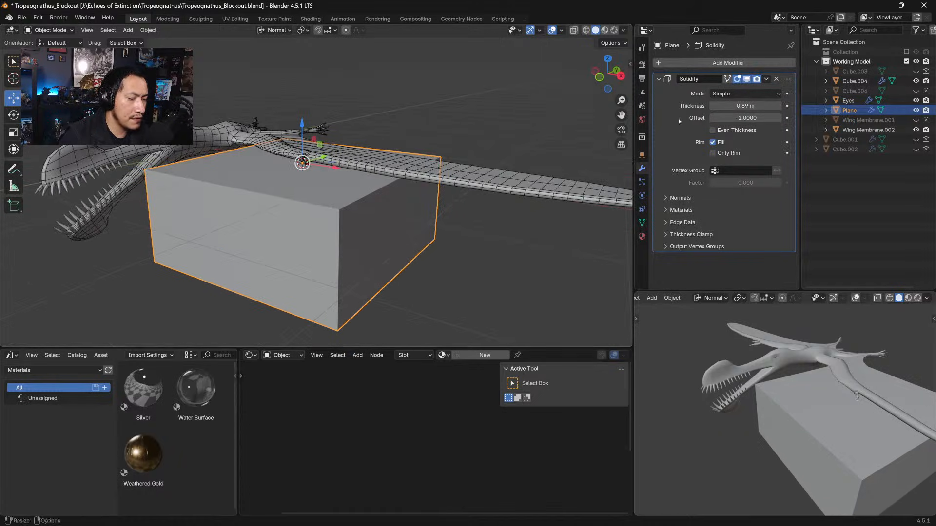
Apply the plane's Solidify modifier, check the thickened mesh in Edit Mode, and delete the plane
click(767, 79)
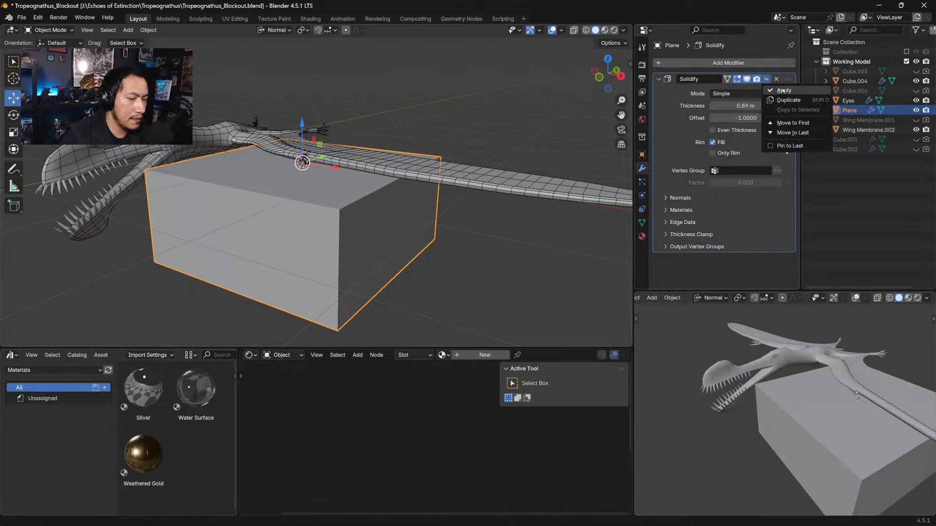
click(783, 90)
key(Tab)
middle_drag(345, 259, 345, 254)
key(Tab)
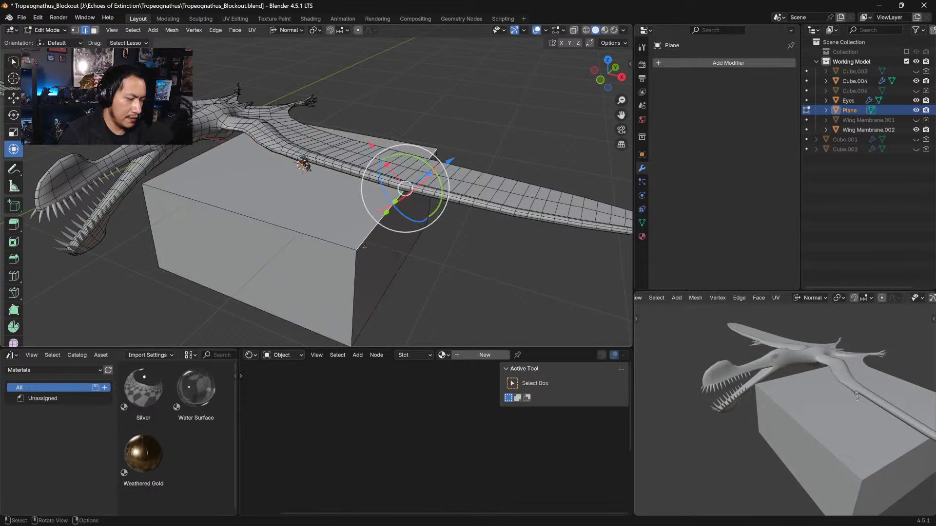
key(Delete)
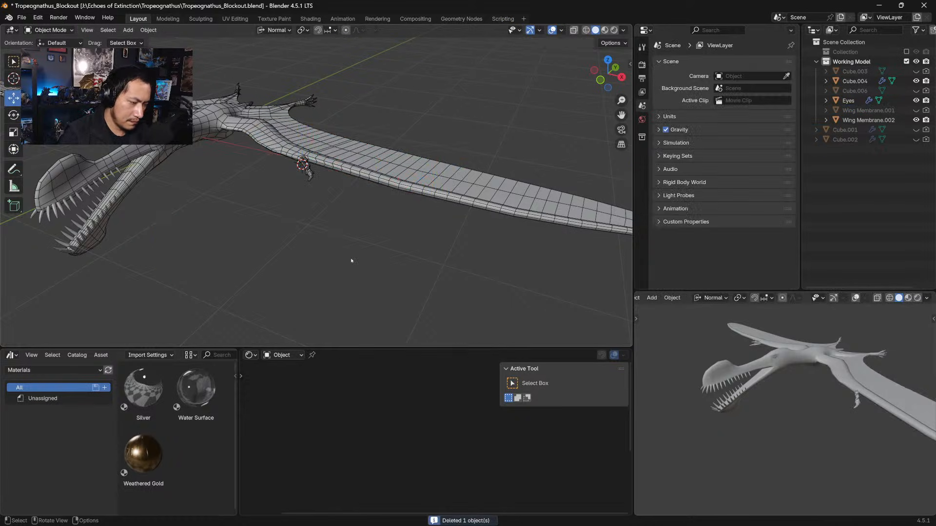
Examine the wing membrane's topology from above and around the body, legs and upper arms
middle_drag(373, 180, 362, 268)
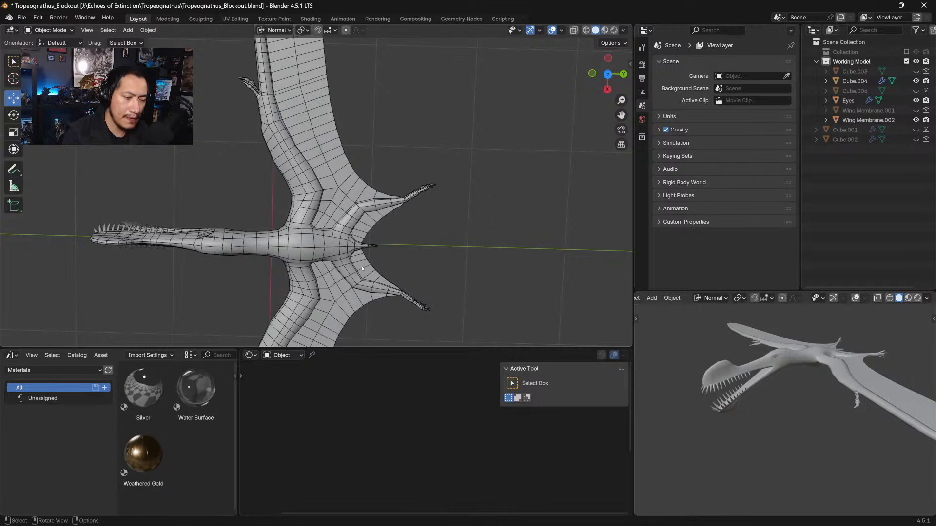
shift+middle_drag(427, 254, 463, 232)
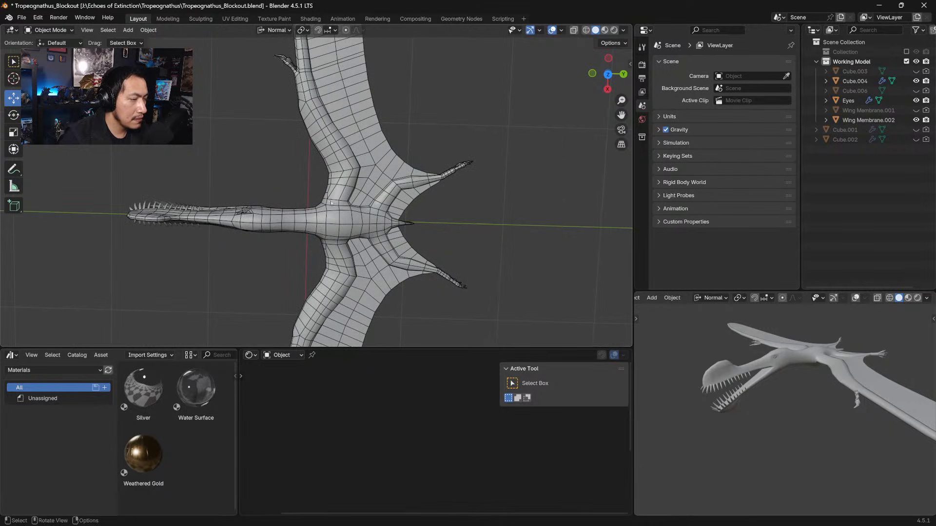
click(561, 30)
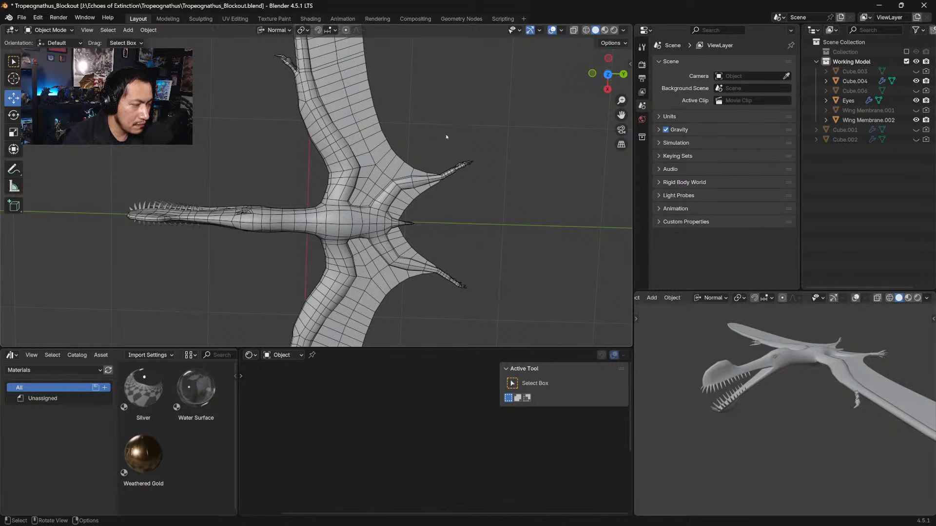
middle_drag(447, 137, 399, 240)
key(KP_7)
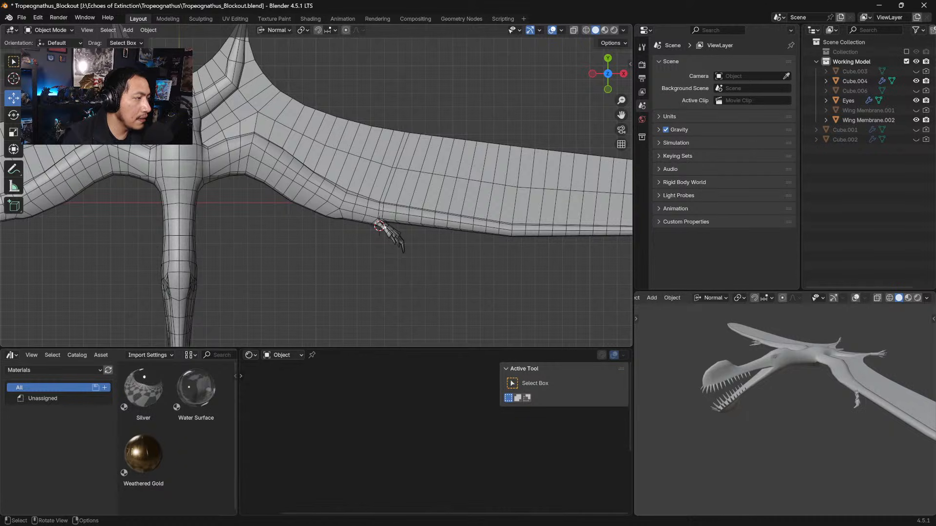
shift+middle_drag(377, 216, 421, 276)
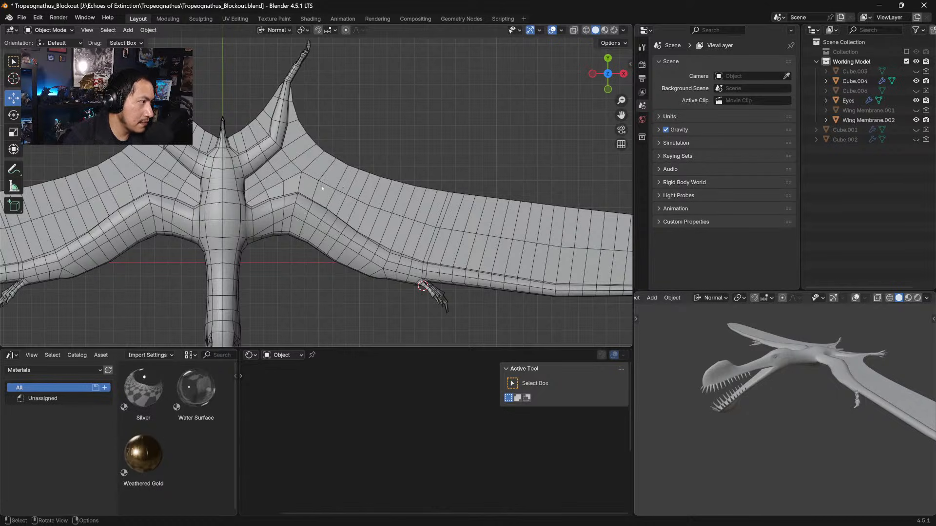
shift+middle_drag(309, 175, 325, 193)
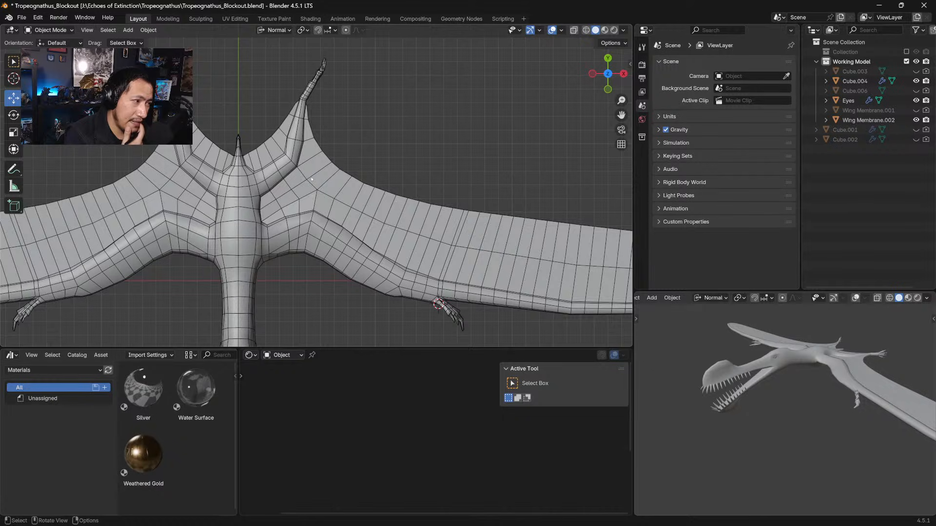
shift+middle_drag(312, 179, 371, 195)
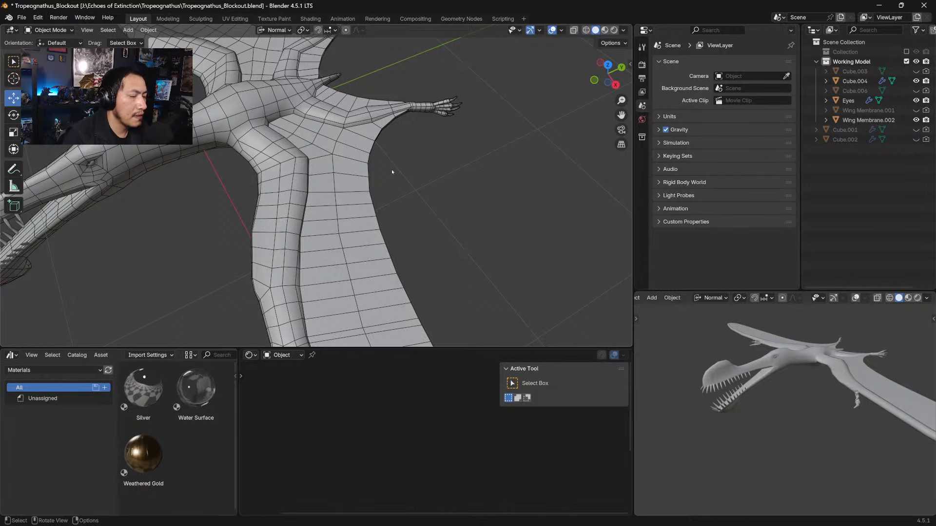
middle_drag(392, 172, 345, 168)
Select the joined body and wing membrane mesh and switch it to Sculpt Mode
key(b)
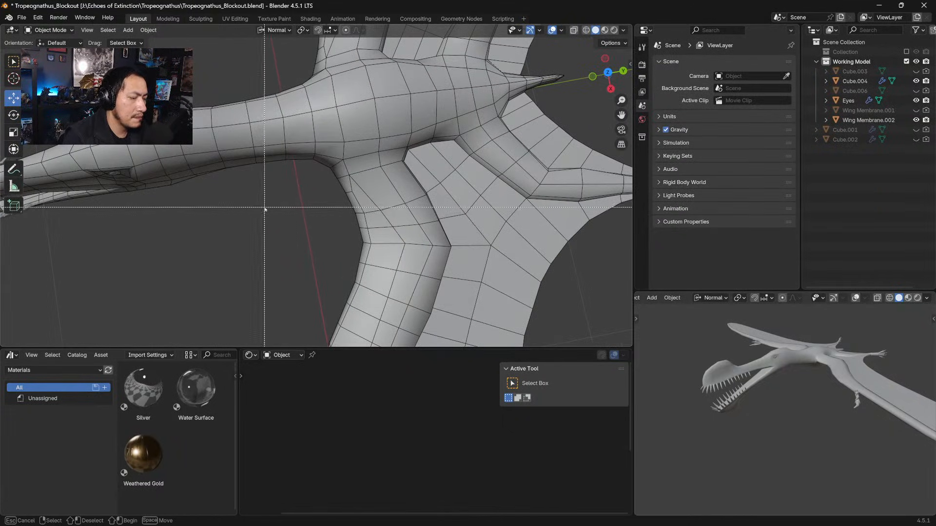
key(Escape)
click(17, 62)
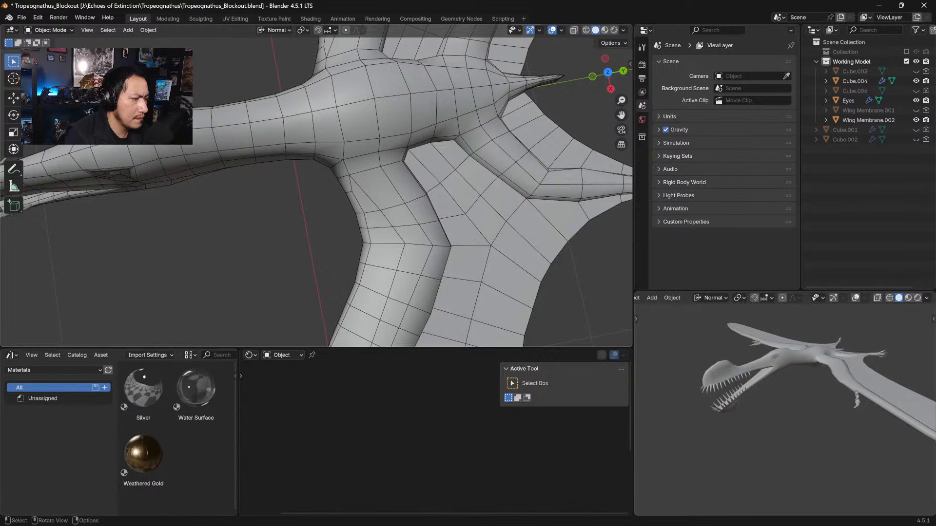
click(68, 30)
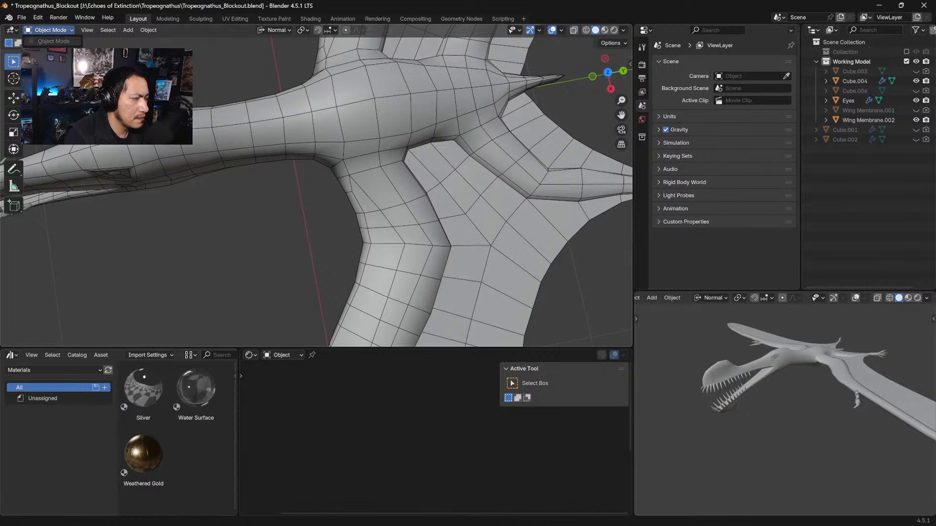
click(302, 117)
click(53, 30)
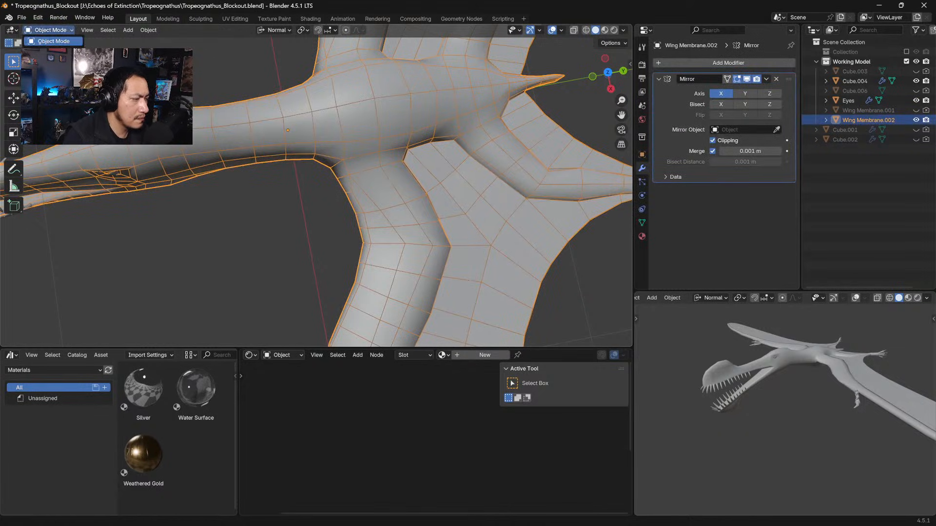
click(54, 61)
Try the Grab brush on the upper arm near the shoulder and the adjoining membrane
drag(349, 195, 344, 198)
drag(343, 198, 345, 198)
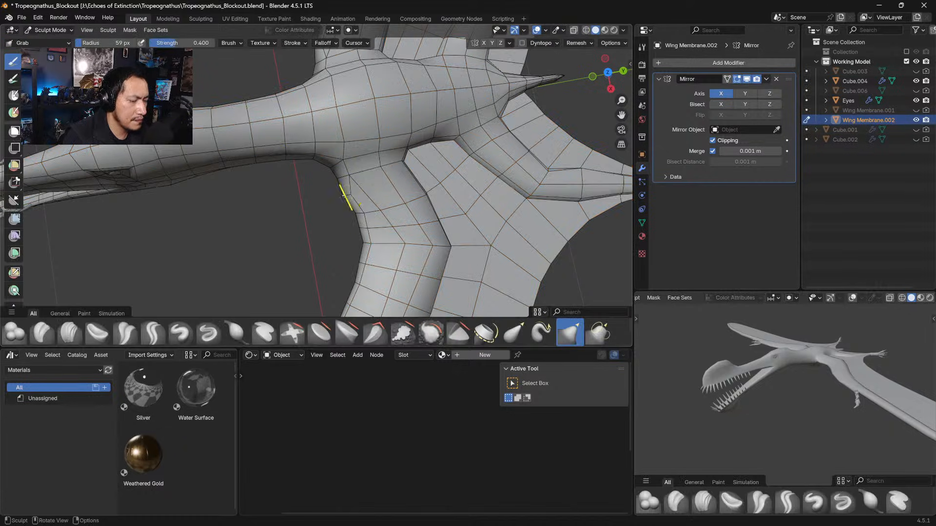
mouse_move(347, 193)
middle_down()
mouse_move(380, 140)
mouse_move(391, 93)
mouse_move(355, 89)
mouse_move(359, 208)
middle_up()
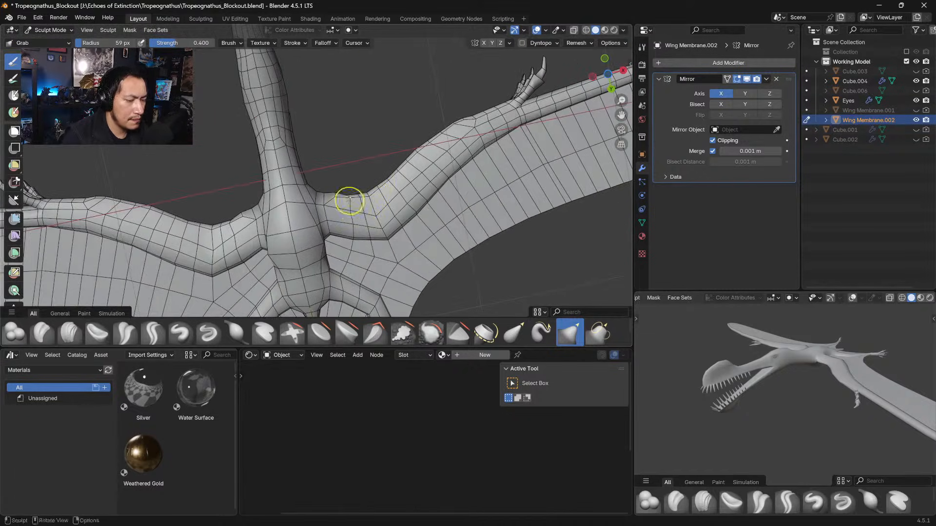
drag(351, 216, 350, 219)
mouse_move(350, 227)
mouse_down()
mouse_move(342, 261)
mouse_move(363, 258)
mouse_up()
mouse_move(367, 266)
mouse_down()
mouse_move(359, 269)
mouse_move(366, 257)
mouse_up()
shift+middle_drag(365, 254, 283, 198)
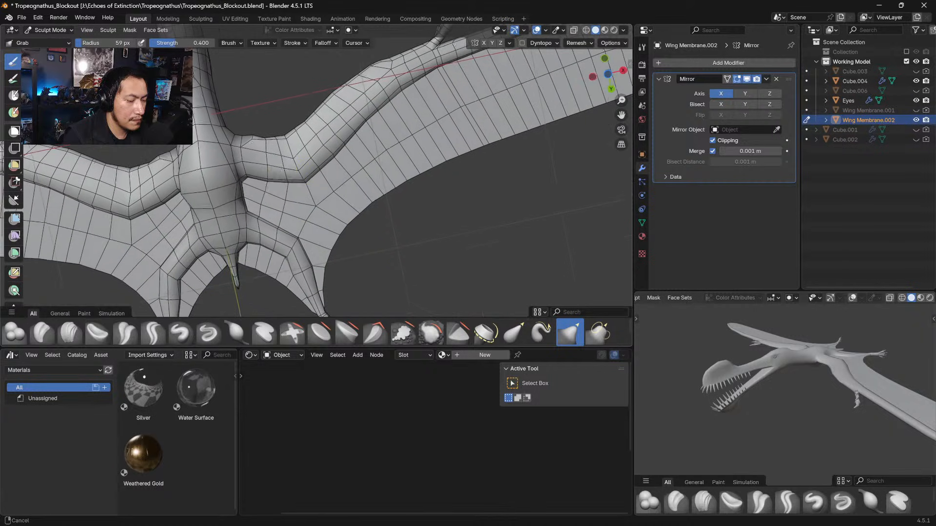
shift+middle_drag(404, 159, 328, 199)
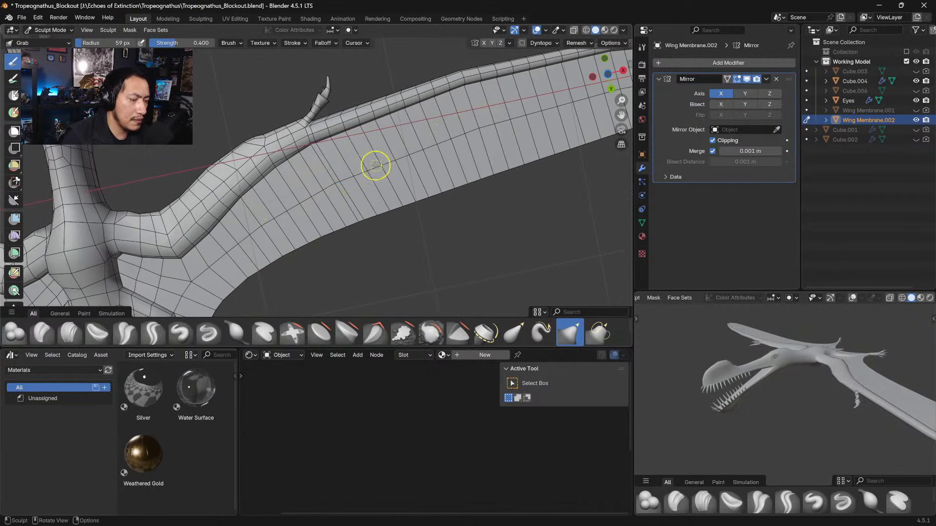
Switch the body and wing mesh to Edit Mode and frame the whole wing from directly above
key(b)
key(Escape)
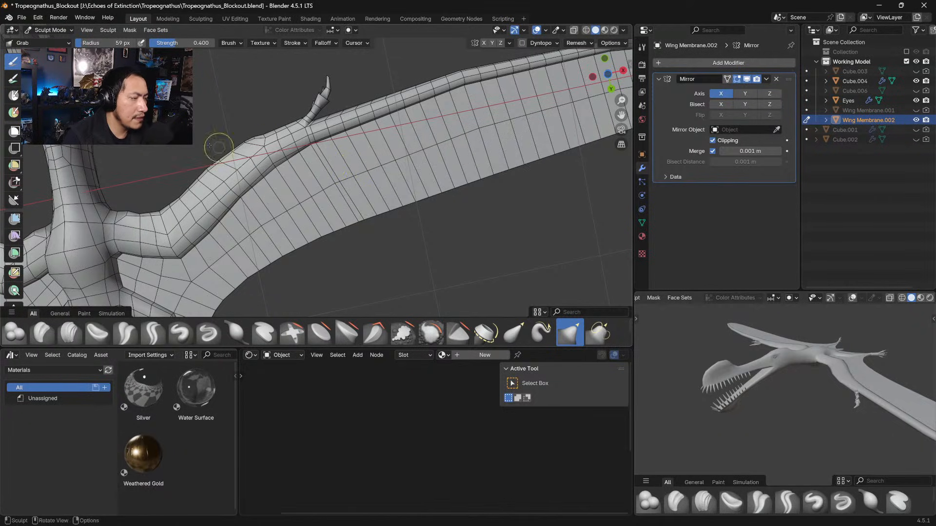
click(67, 29)
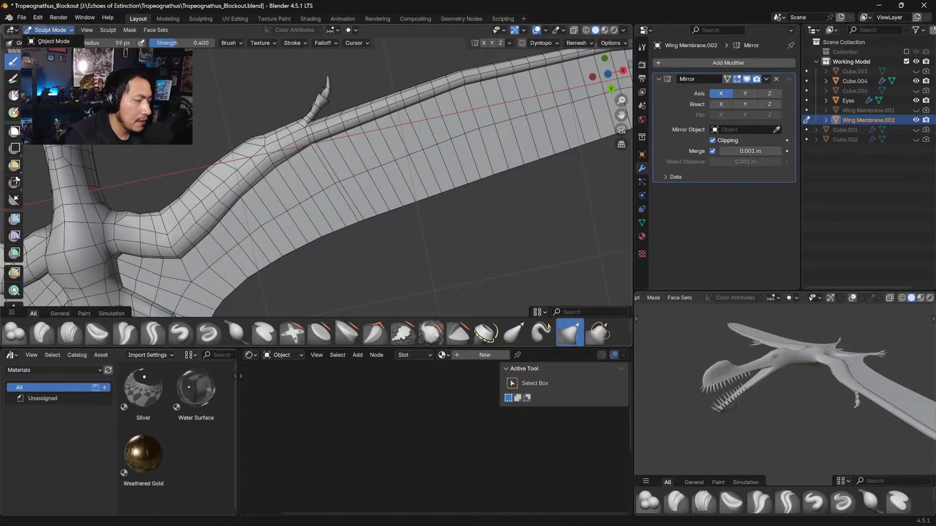
click(59, 52)
middle_drag(154, 173, 337, 202)
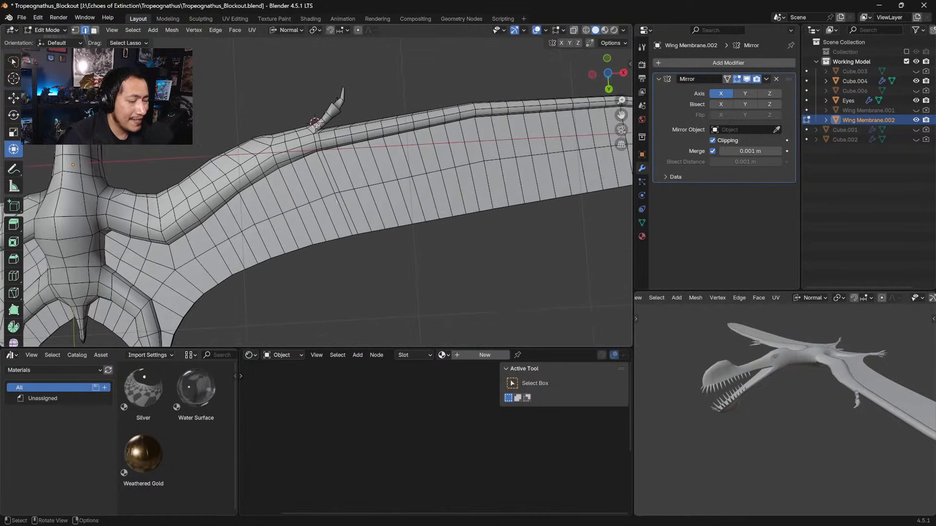
key(KP_7)
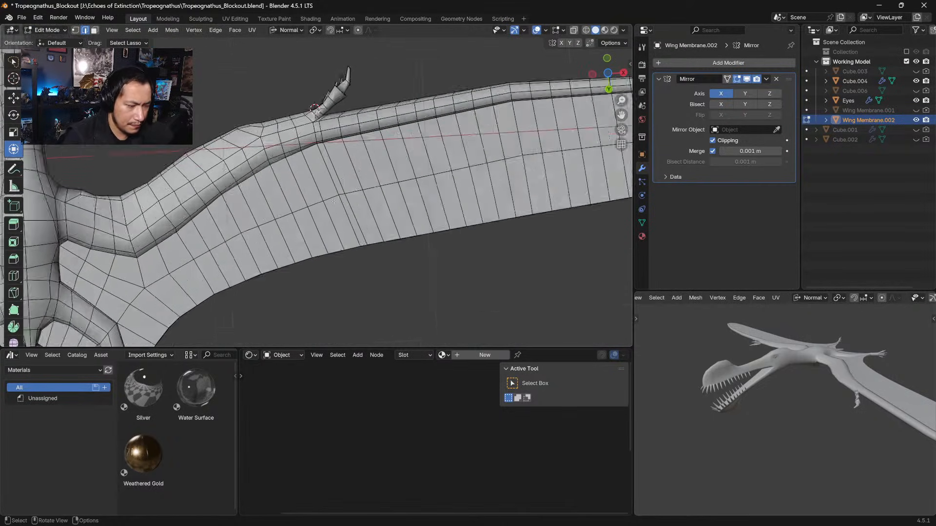
shift+middle_drag(145, 106, 214, 145)
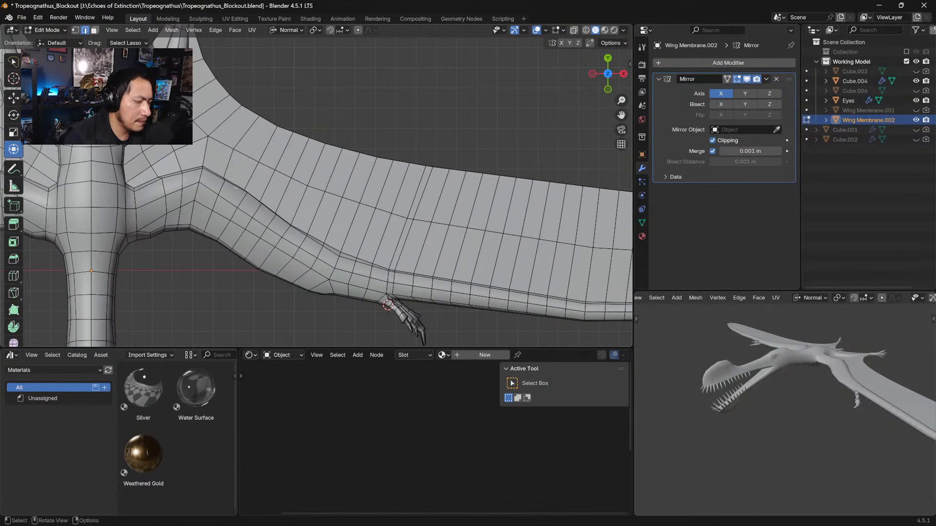
scroll(236, 188, down, 5)
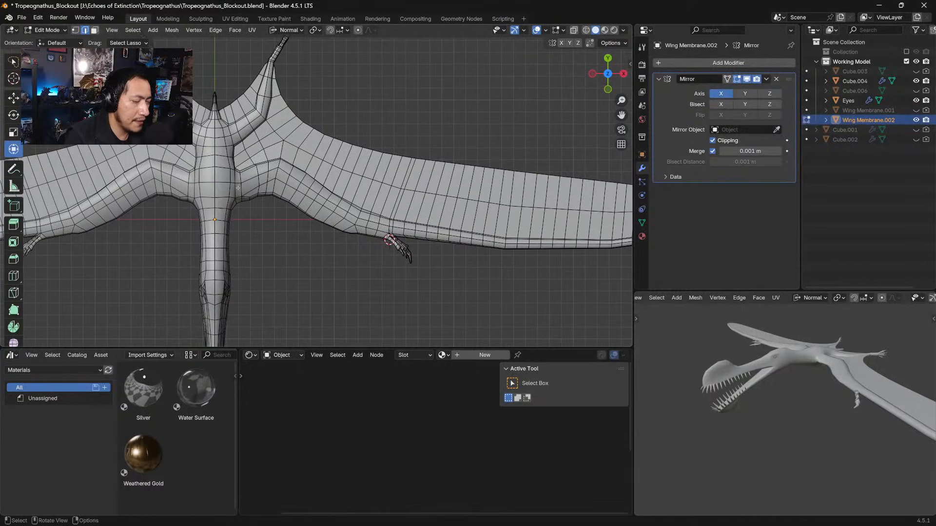
shift+middle_drag(239, 190, 152, 187)
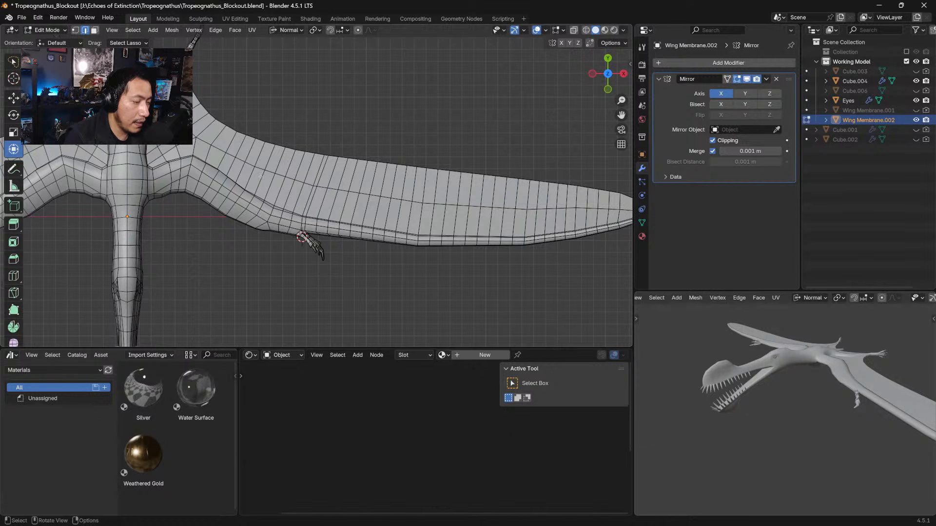
shift+middle_drag(262, 173, 231, 185)
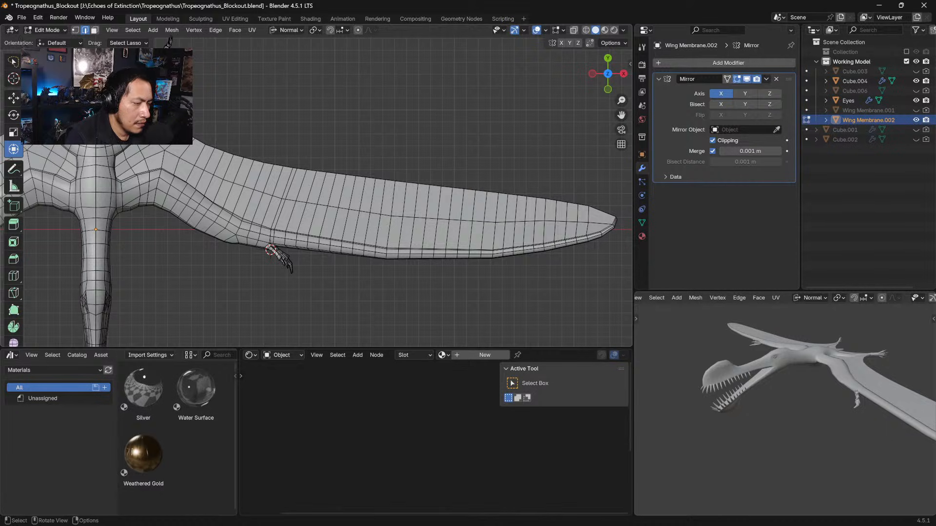
Start a Knife cut on the membrane behind the elbow and run it lengthwise through the forward half out to the wingtip
click(14, 292)
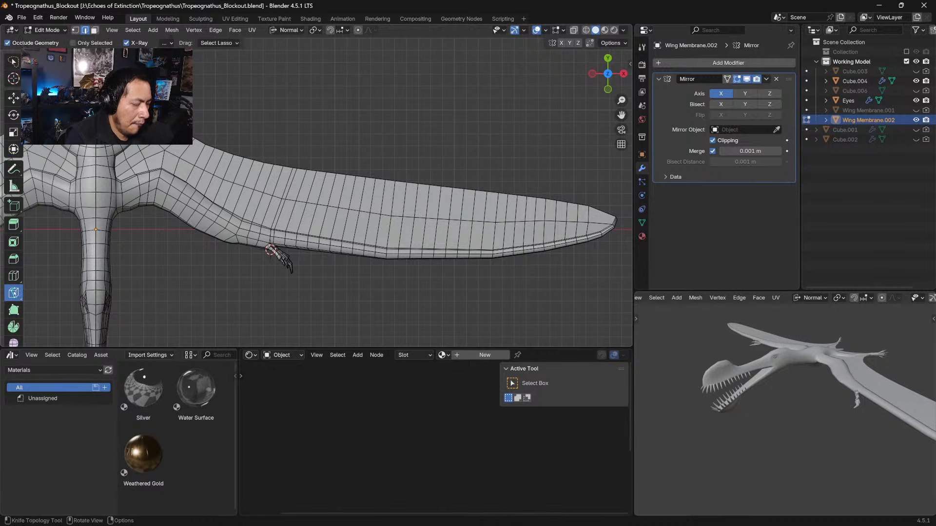
scroll(270, 250, up, 2)
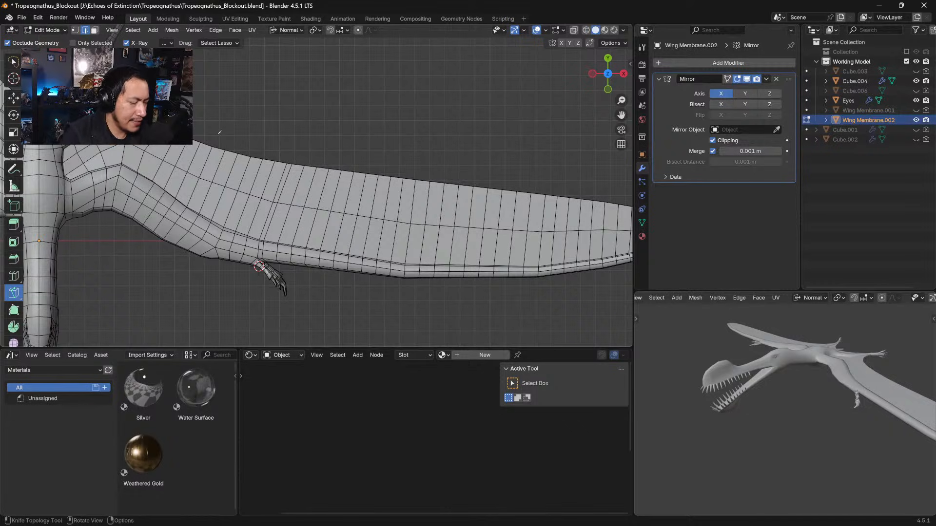
shift+middle_drag(259, 265, 302, 275)
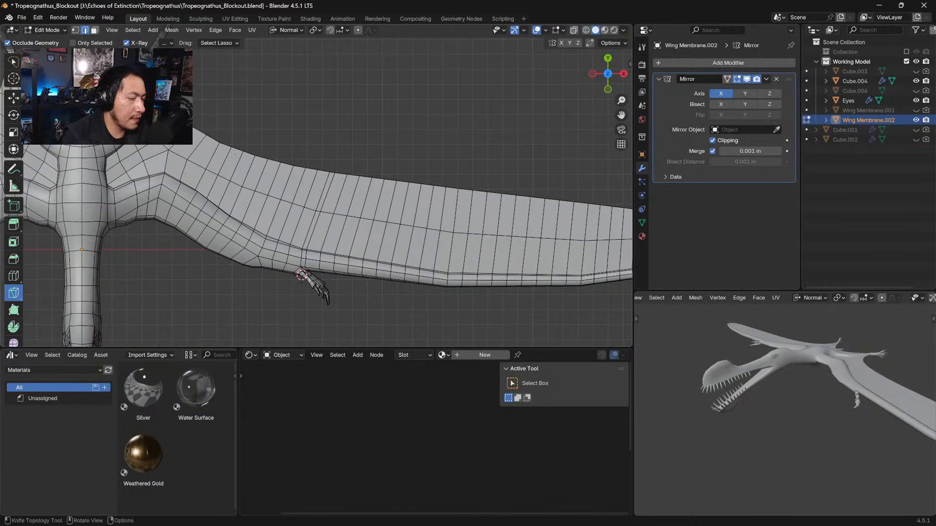
click(208, 151)
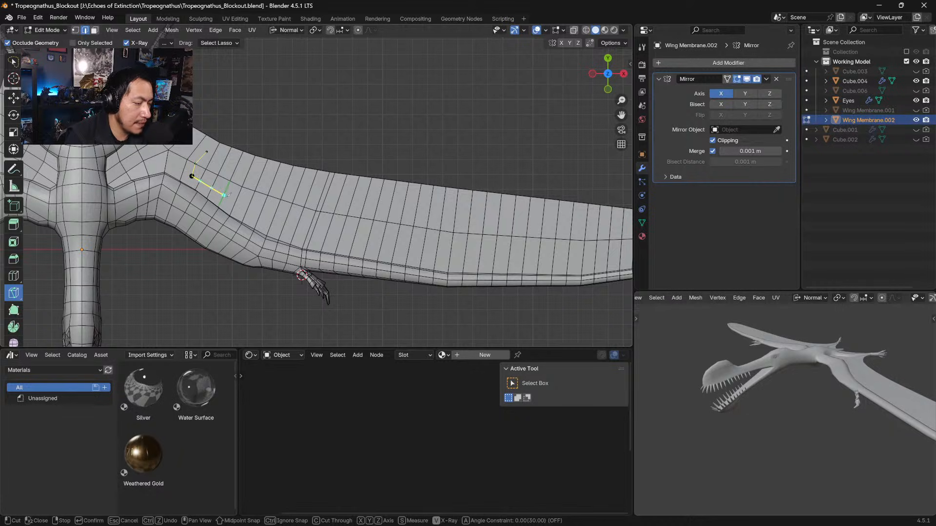
click(310, 230)
shift+middle_drag(411, 245, 273, 250)
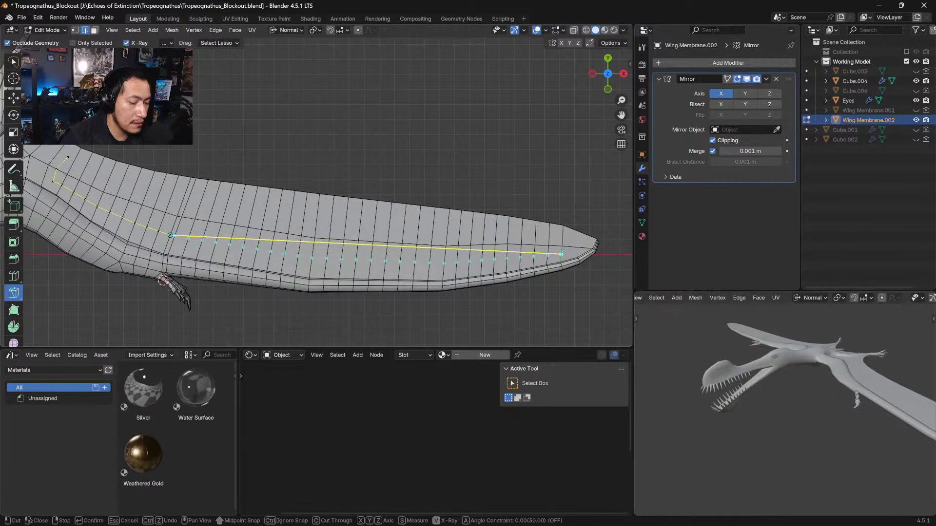
click(562, 254)
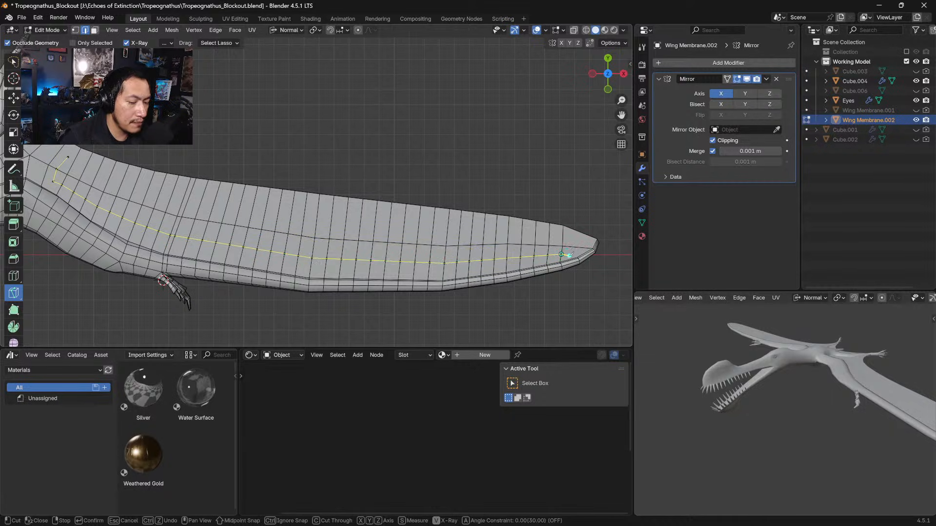
Continue the Knife cut around the wingtip and back lengthwise through the rear half of the membrane to behind the elbow
shift+middle_drag(571, 254, 448, 239)
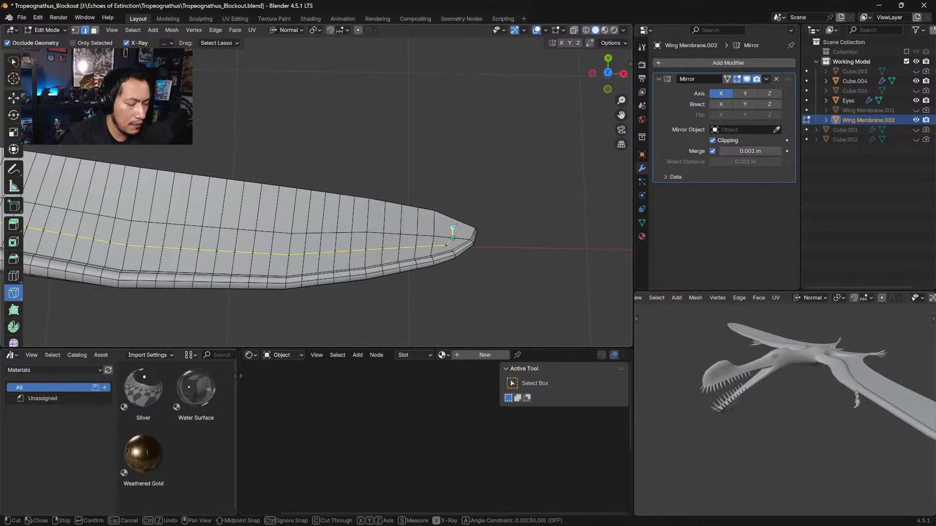
shift+middle_drag(427, 222, 560, 213)
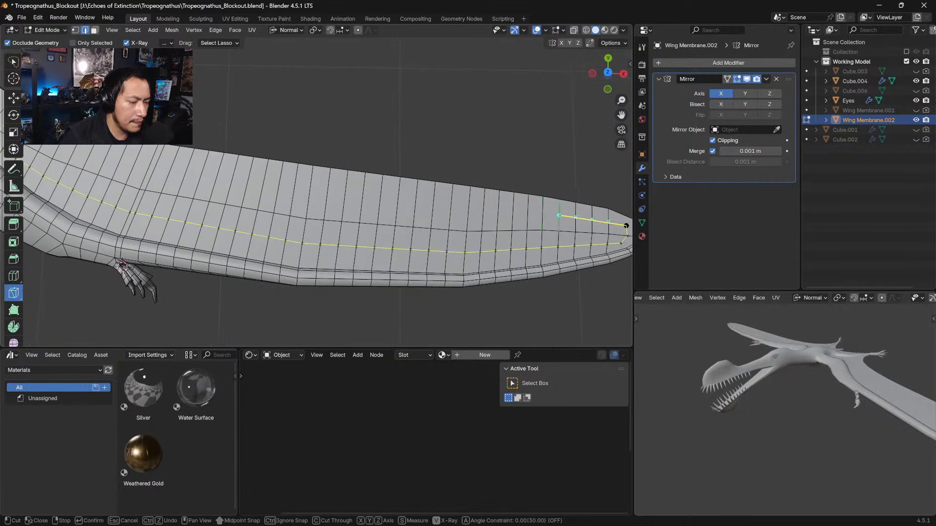
click(293, 189)
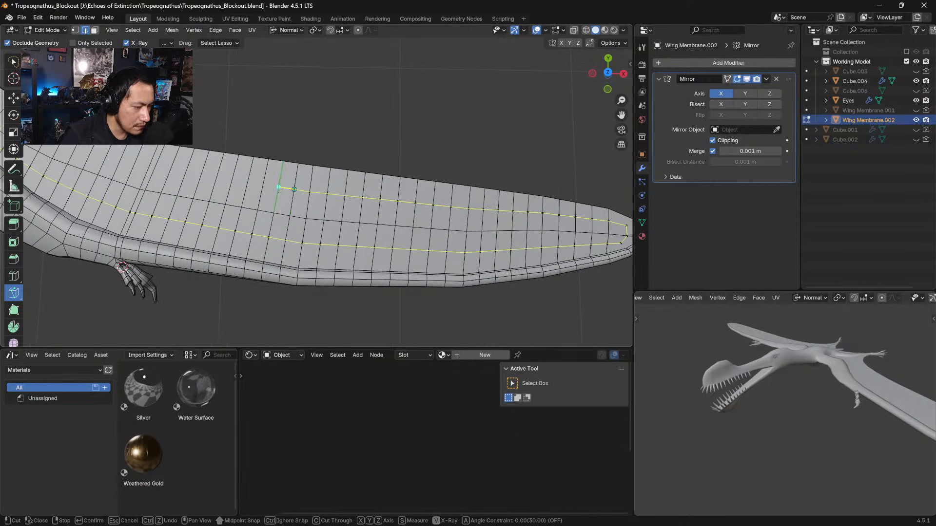
shift+click(149, 166)
shift+middle_drag(150, 166, 340, 204)
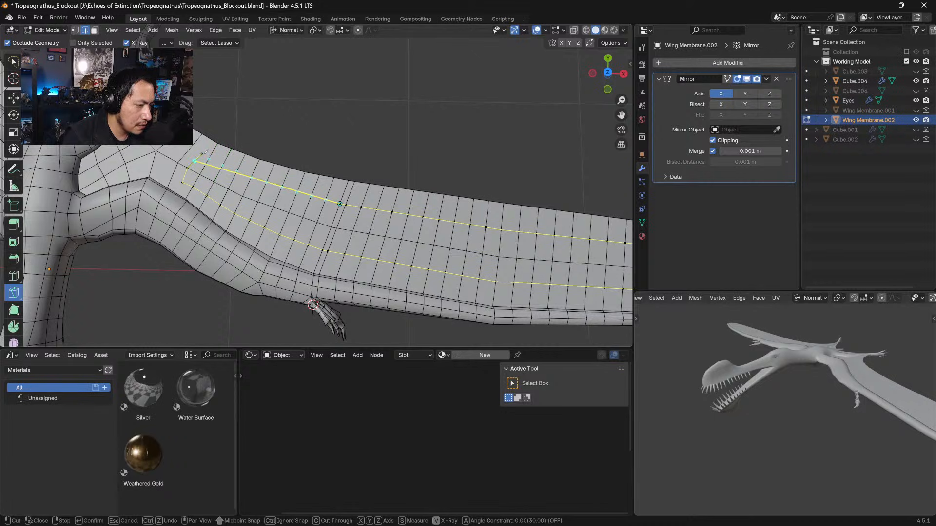
click(209, 159)
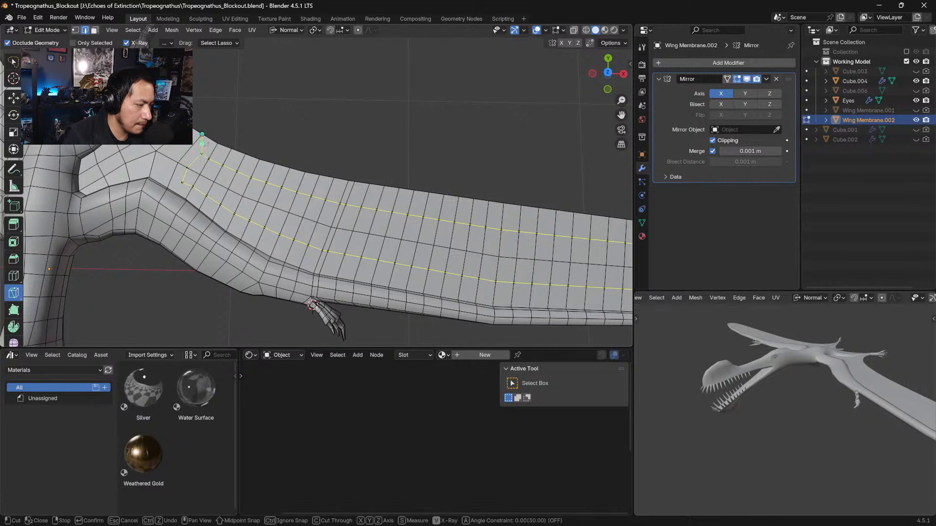
key(Return)
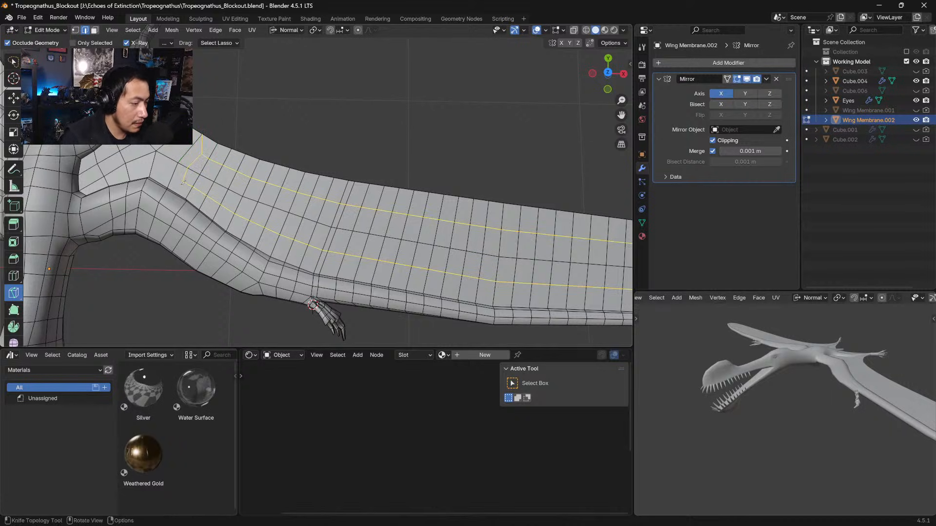
In vertex selection mode, knife-cut a short edge from the forward loop's inner corner to the arm's rear edge near the elbow
key(1)
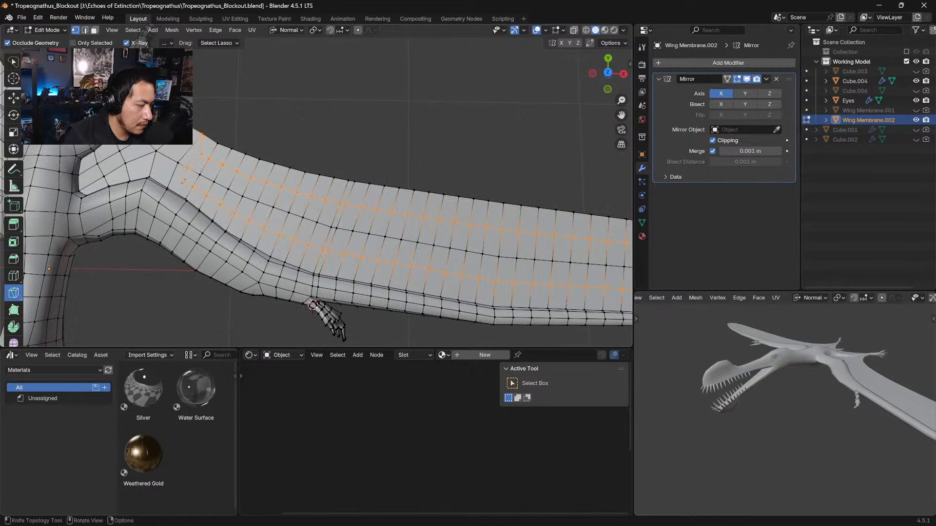
click(183, 183)
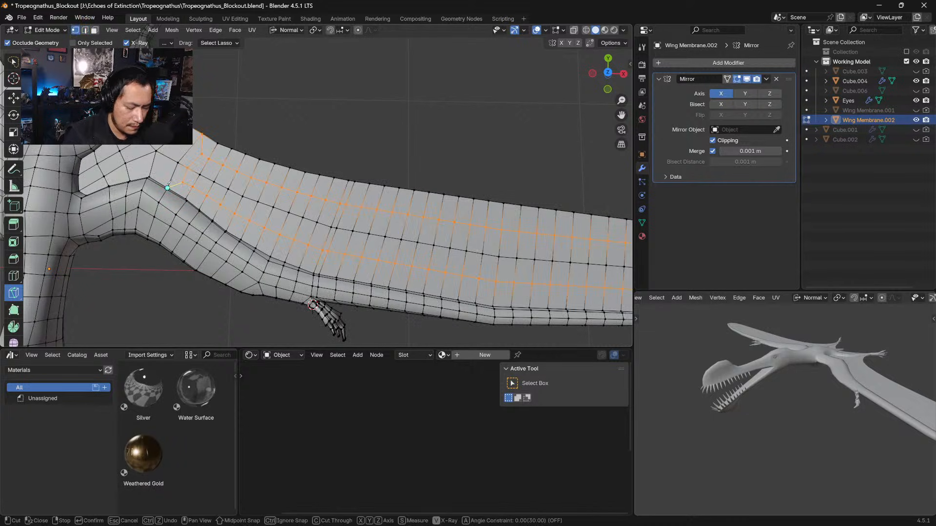
key(Escape)
Knife-cut short edges at the wingtip, joining the loop's front corner to the leading edge and its rear corner to the tip
middle_drag(324, 313, 190, 122)
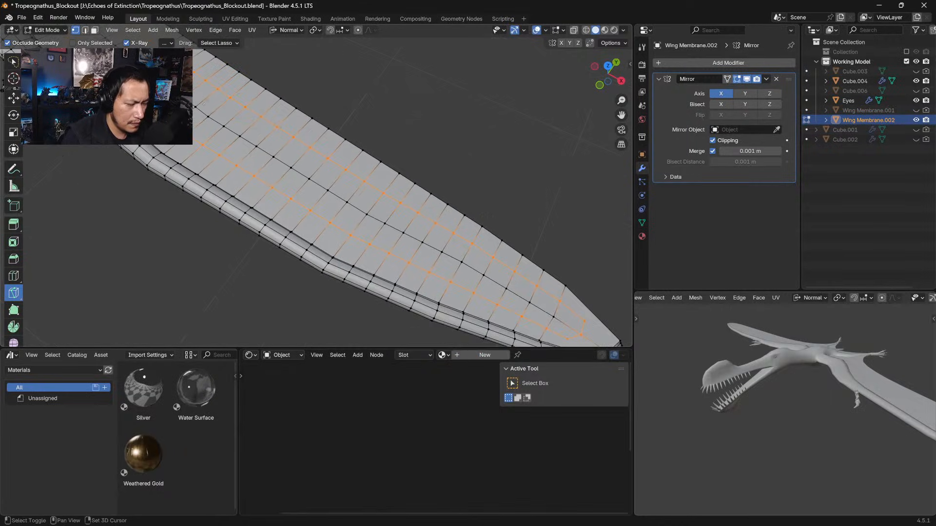
shift+middle_drag(605, 302, 266, 217)
ctrl+middle_drag(224, 280, 329, 173)
shift+middle_drag(383, 155, 353, 184)
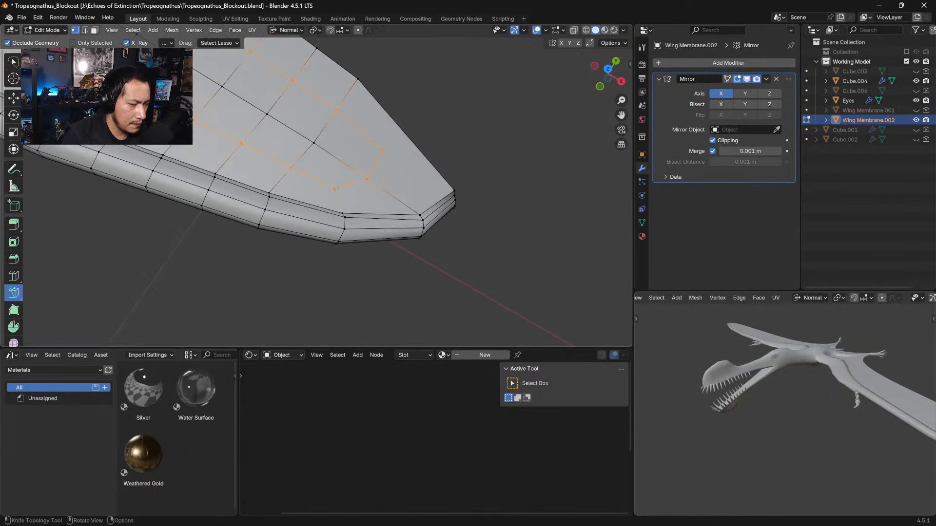
click(334, 189)
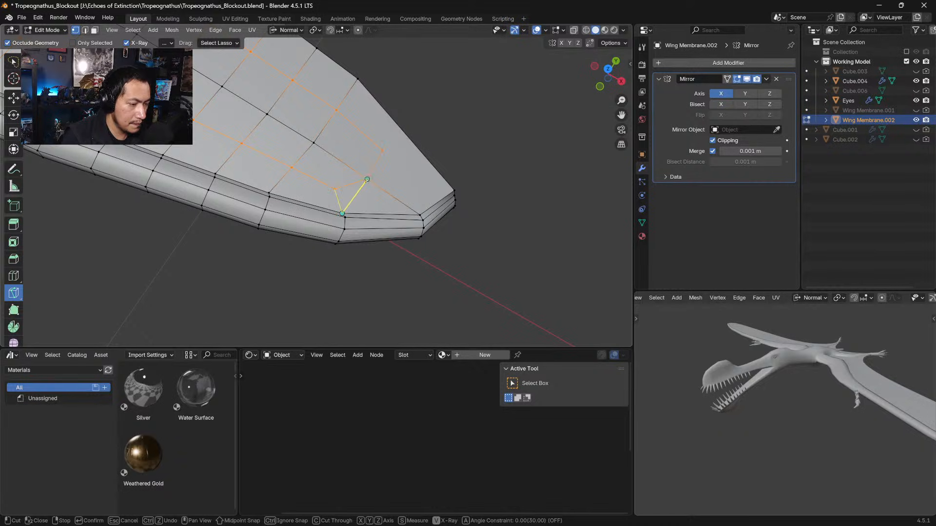
middle_drag(352, 200, 263, 226)
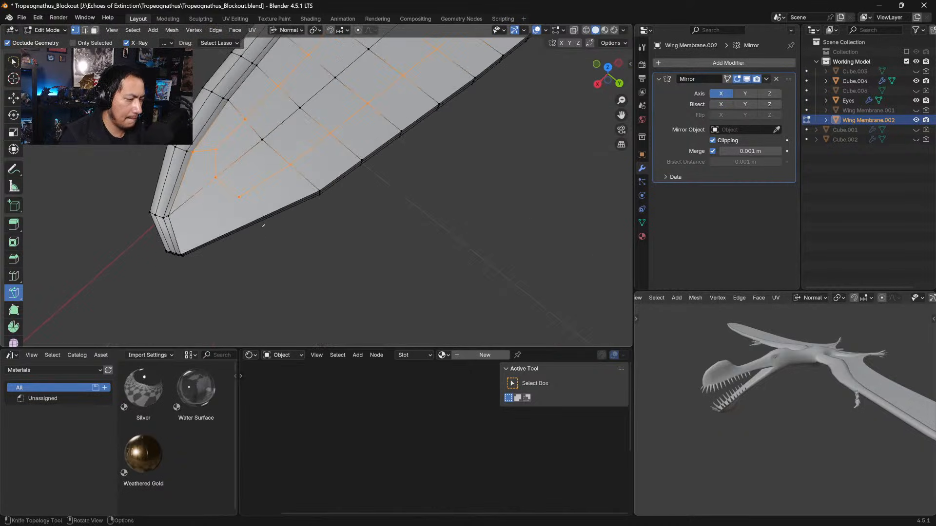
click(239, 197)
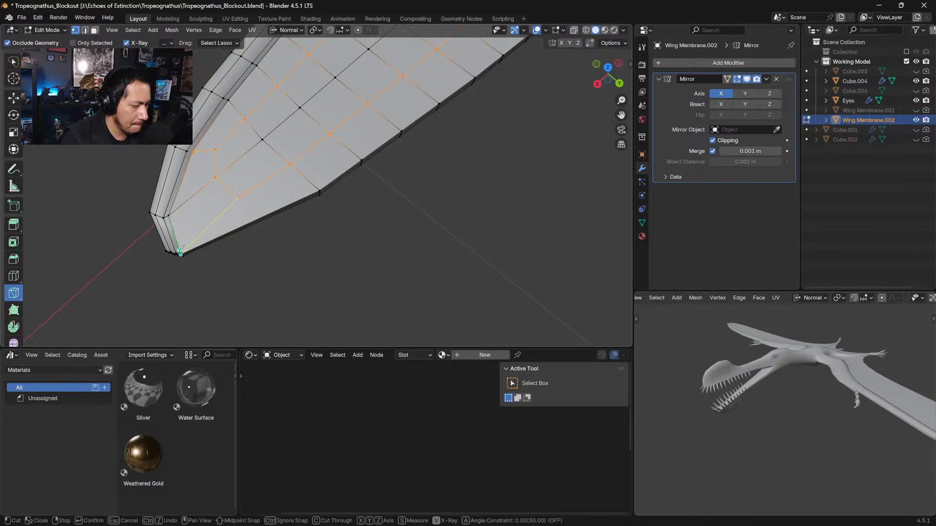
click(181, 254)
key(Return)
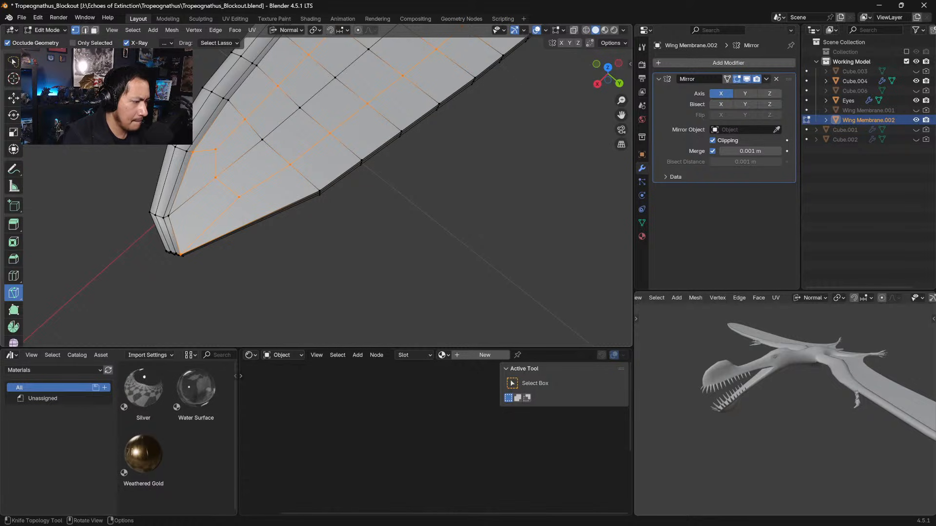
Switch the mesh to Sculpt Mode in top view and pull the last trailing-edge corner toward the wingtip with the Grab brush
middle_drag(234, 161, 234, 183)
key(KP_7)
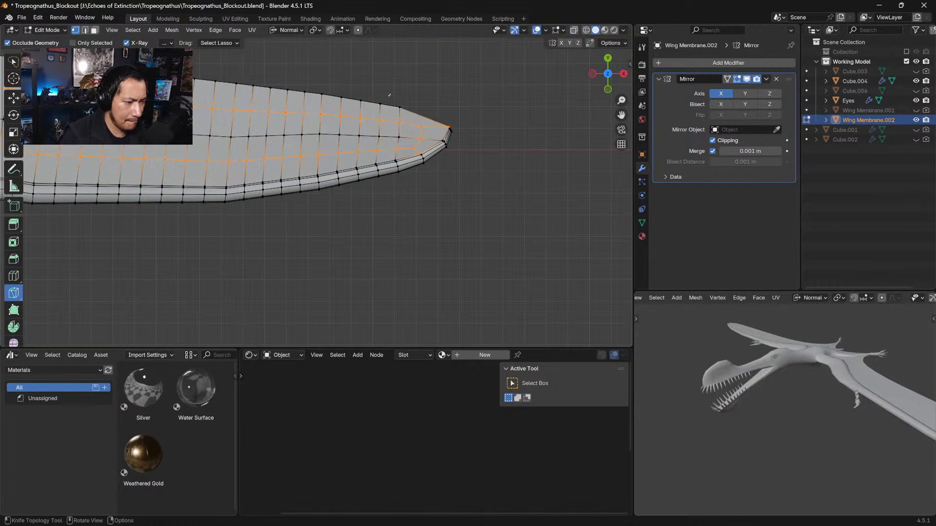
shift+middle_drag(390, 94, 332, 163)
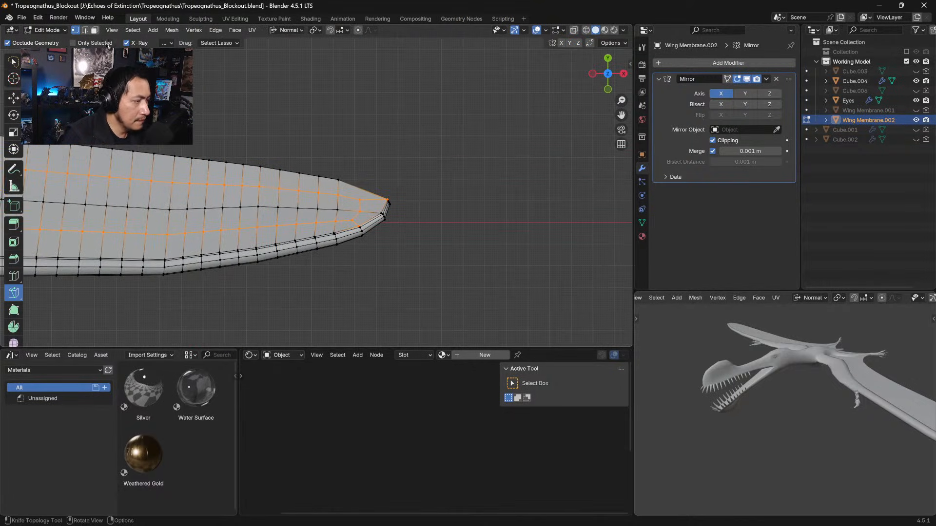
click(59, 31)
click(54, 61)
drag(346, 181, 352, 182)
mouse_move(345, 184)
mouse_down()
mouse_move(354, 180)
mouse_move(334, 209)
mouse_move(354, 185)
mouse_up()
Enlarge the Grab brush to an 88 px radius and even out the crosswise edges just inboard of the wingtip
key(bracketright)
key(bracketright)
key(bracketright)
key(bracketright)
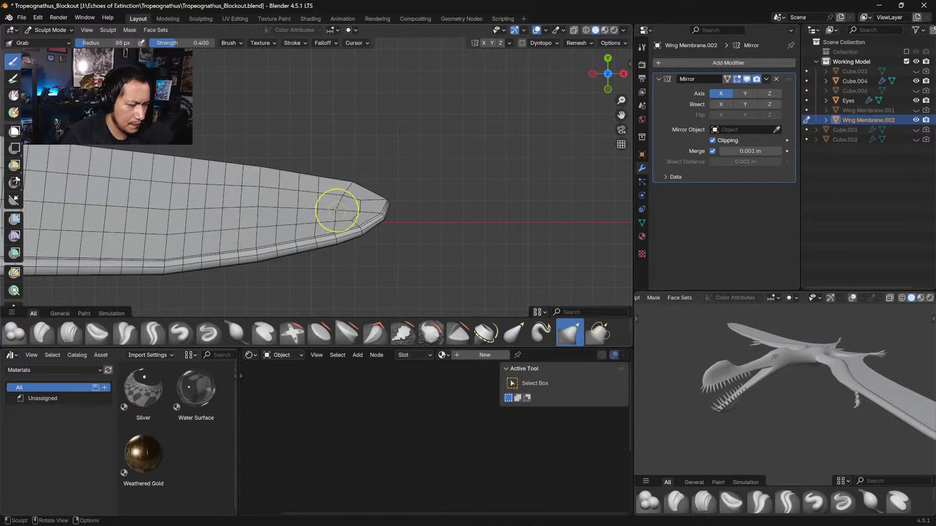
drag(319, 215, 317, 195)
drag(319, 180, 302, 182)
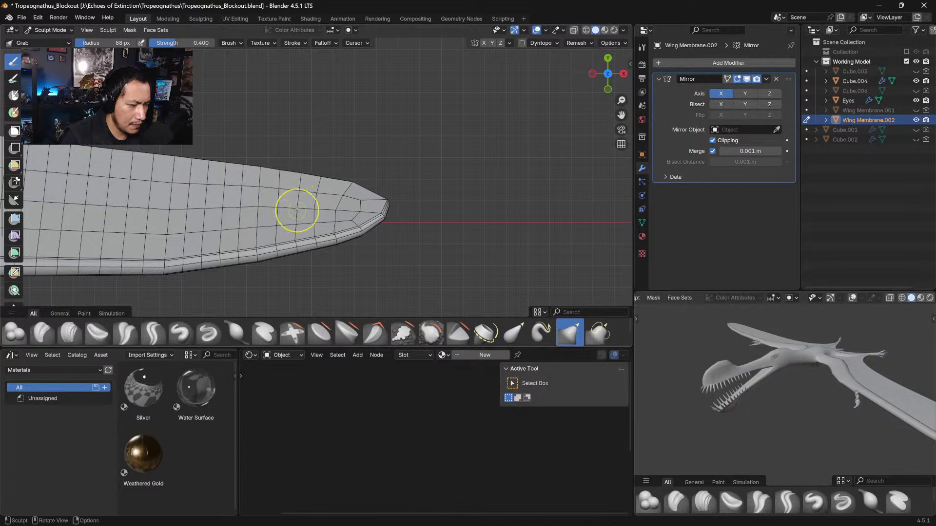
Grab the new loop's inner corner vertices behind the elbow and spread them toward the membrane's trailing edge
shift+middle_drag(293, 209, 412, 210)
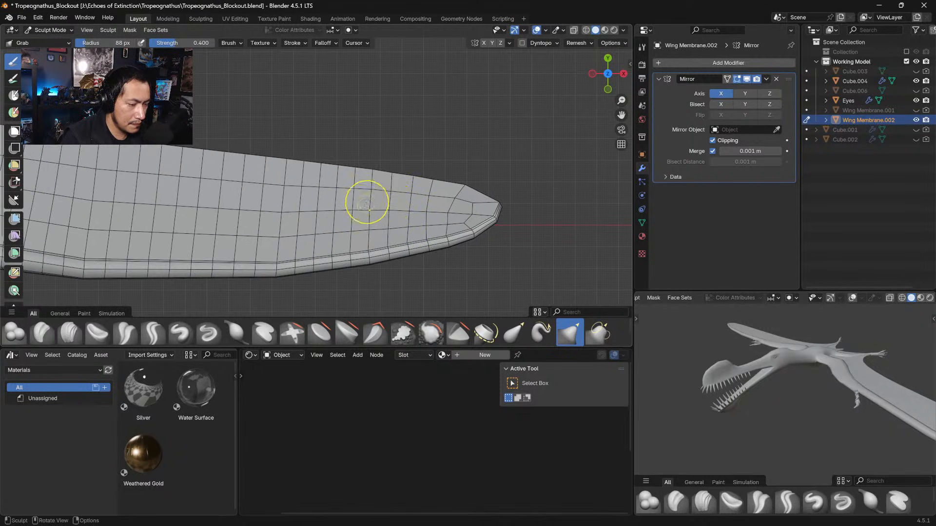
shift+middle_drag(293, 209, 376, 206)
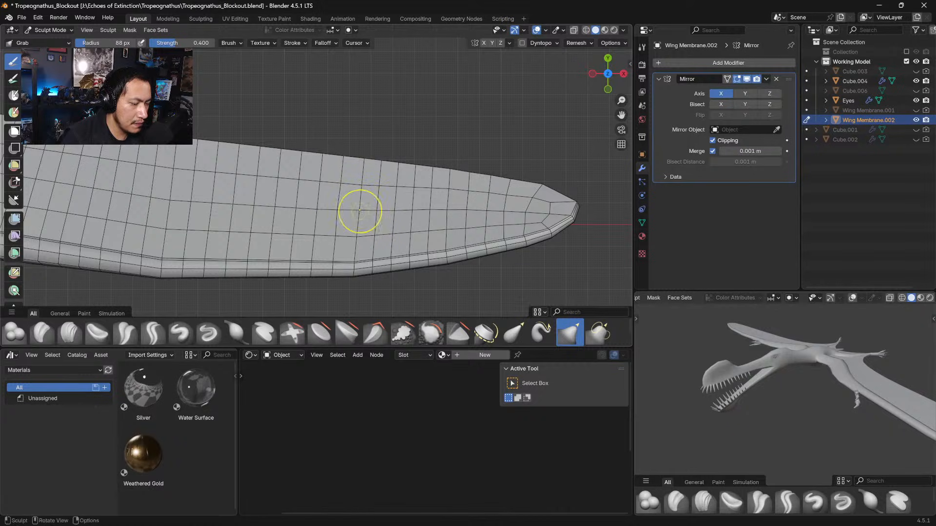
shift+middle_drag(361, 210, 606, 188)
mouse_move(217, 153)
shift+middle_down()
mouse_move(321, 165)
mouse_move(358, 182)
shift+middle_up()
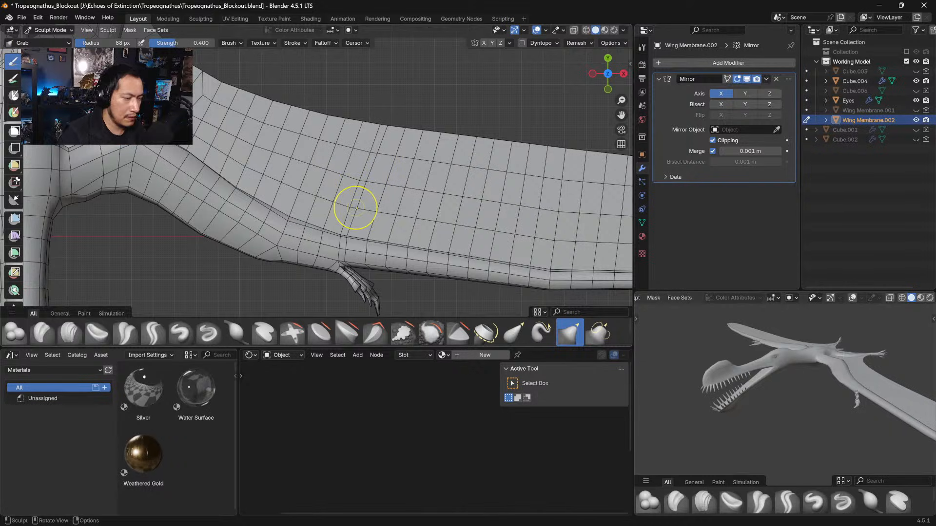
shift+middle_drag(215, 137, 272, 178)
drag(243, 174, 257, 155)
drag(275, 149, 277, 150)
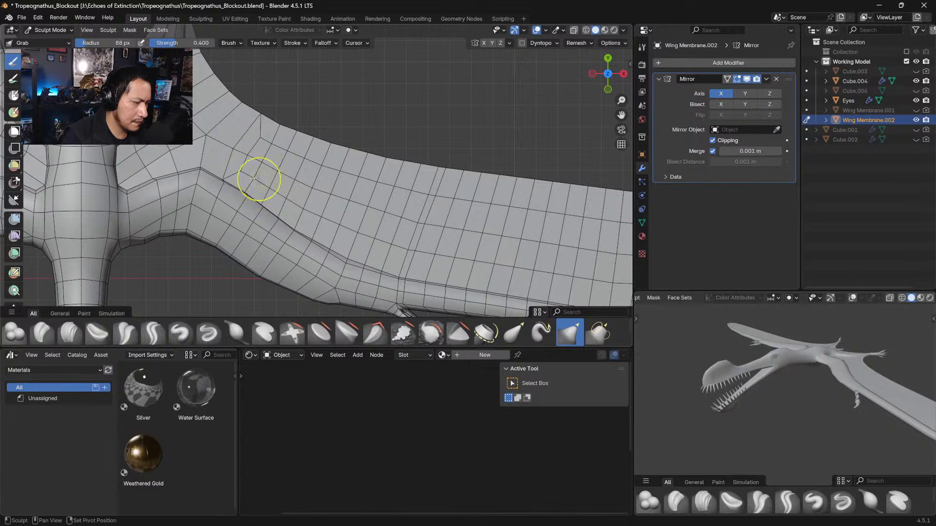
Nudge the membrane grid behind the forearm and wrist into more even spacing, undoing the pull on the trailing edge
drag(271, 212, 273, 209)
drag(353, 187, 355, 185)
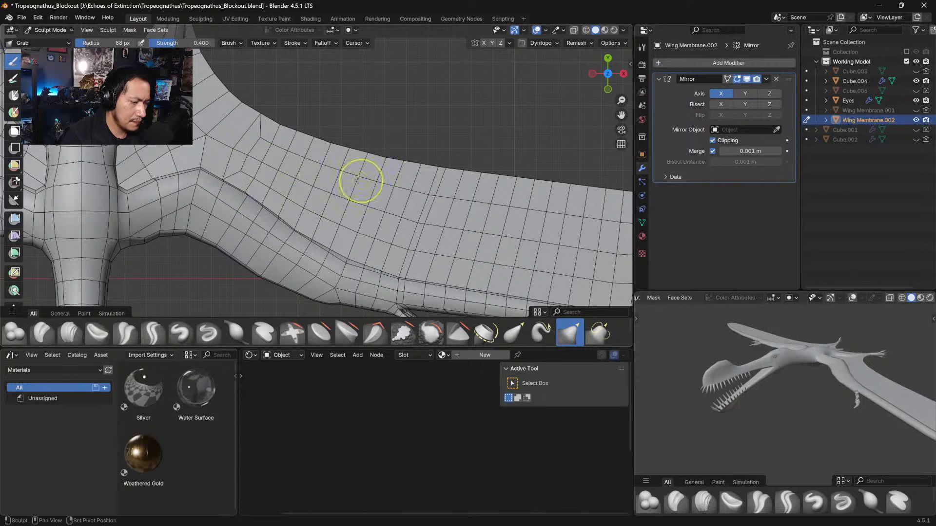
mouse_move(426, 193)
mouse_down()
mouse_move(417, 190)
mouse_move(433, 174)
mouse_up()
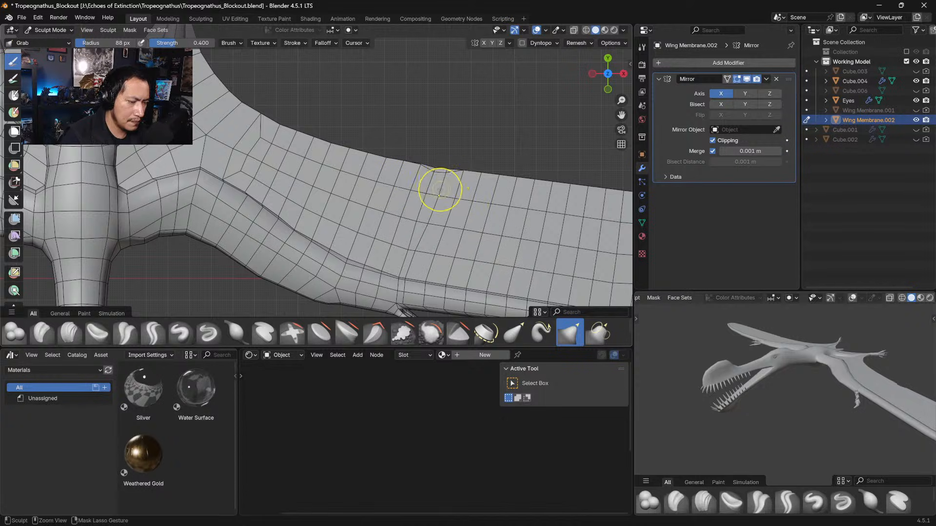
key(ctrl+z)
drag(414, 250, 422, 252)
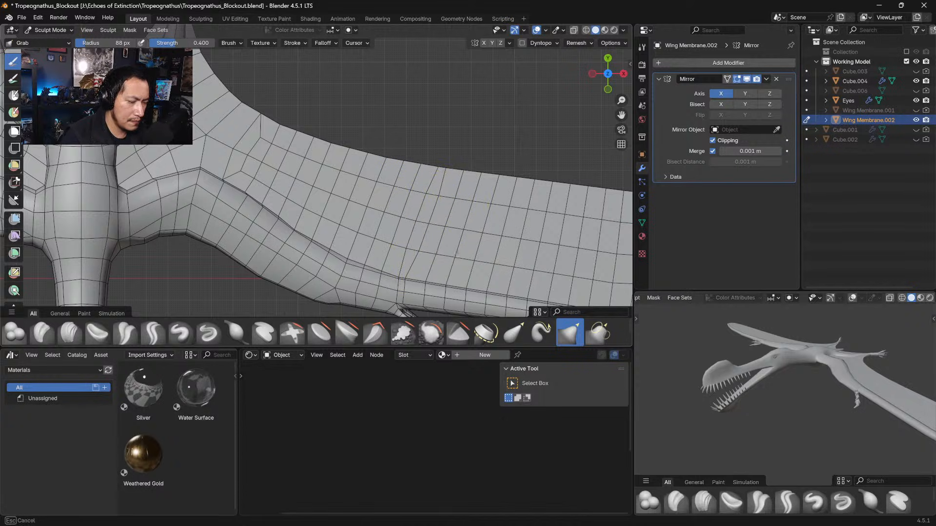
Examine the membrane's edge flow from the wrist out to the wingtip and back to the elbow
shift+middle_drag(498, 255, 356, 188)
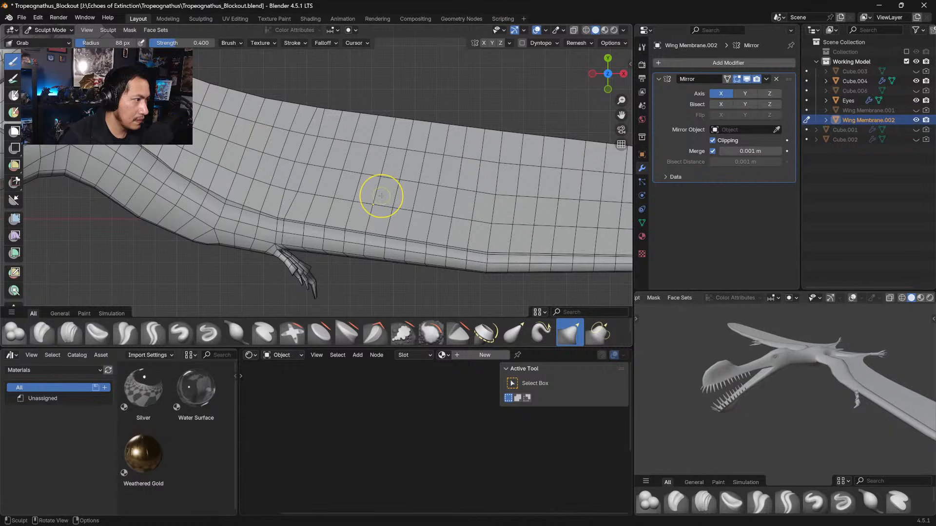
scroll(378, 200, up, 2)
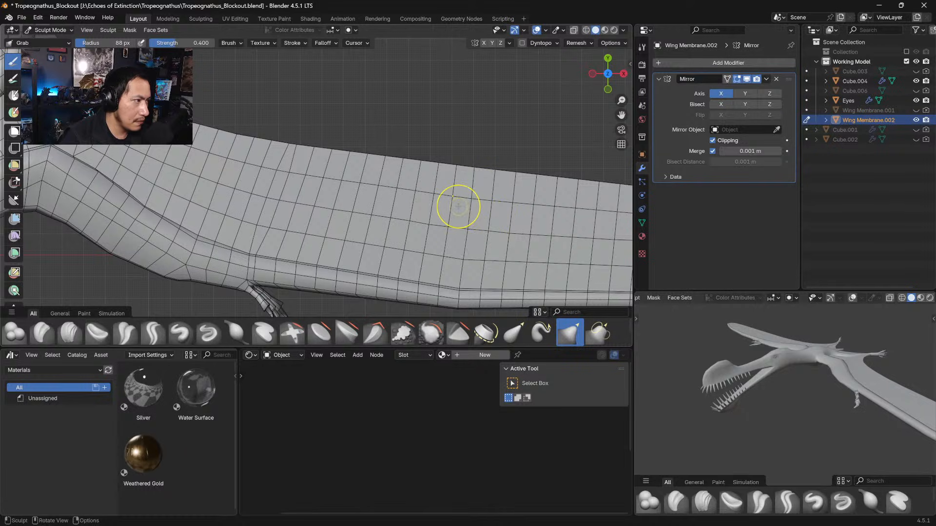
shift+middle_drag(461, 221, 409, 224)
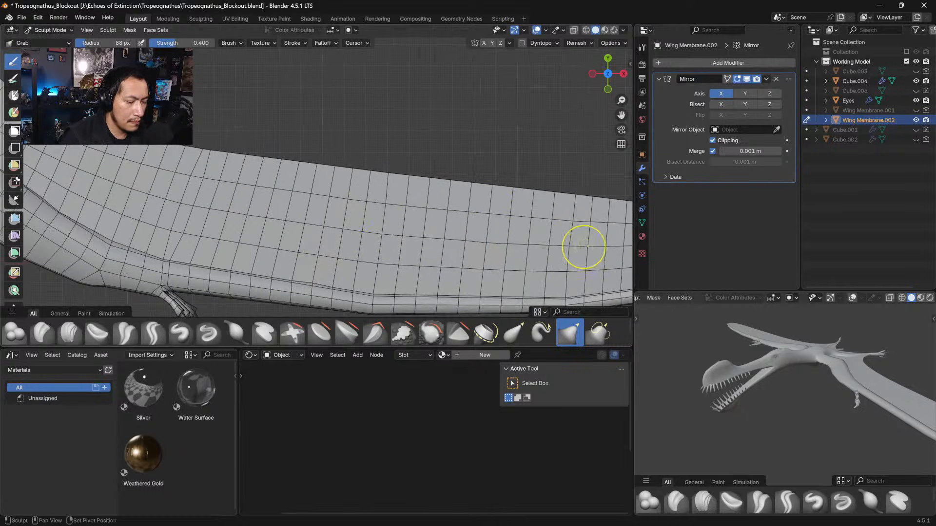
shift+middle_drag(584, 248, 434, 240)
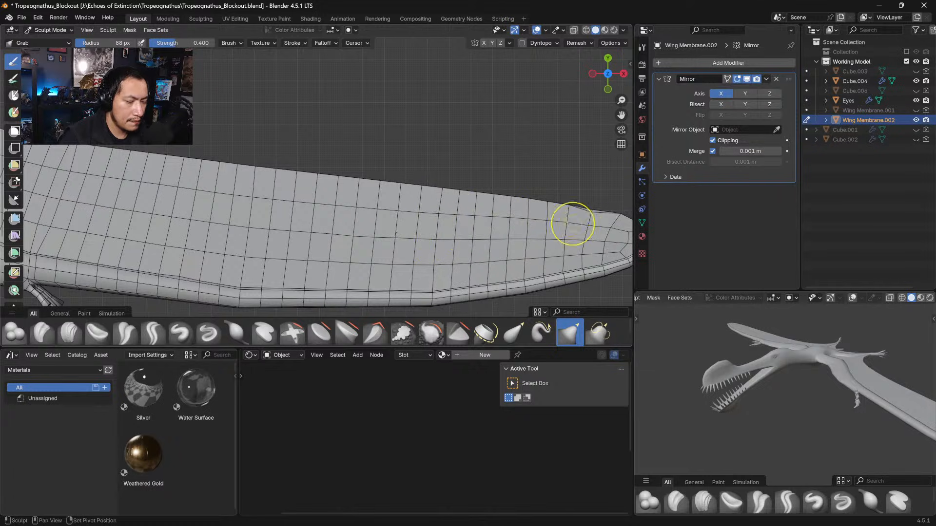
mouse_move(516, 250)
shift+middle_down()
mouse_move(611, 221)
mouse_move(499, 232)
shift+middle_up()
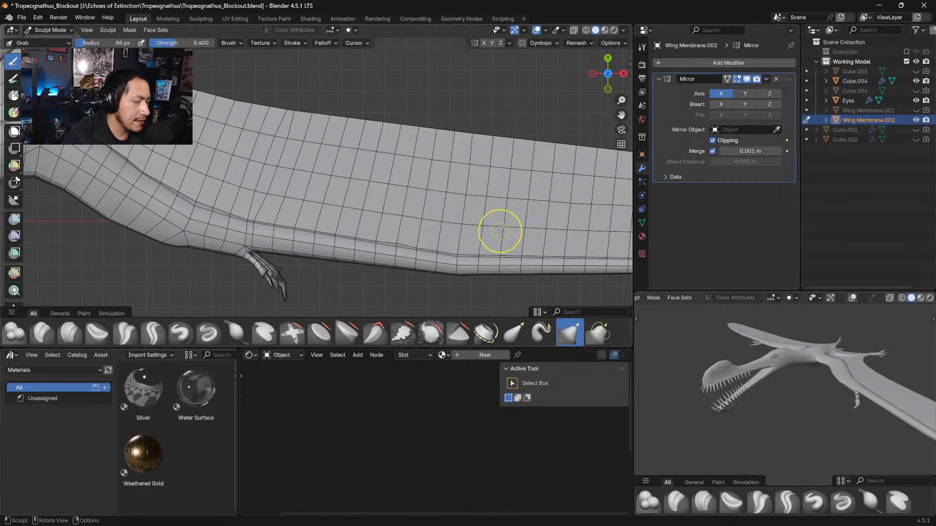
shift+middle_drag(240, 162, 334, 209)
shift+middle_drag(195, 144, 255, 168)
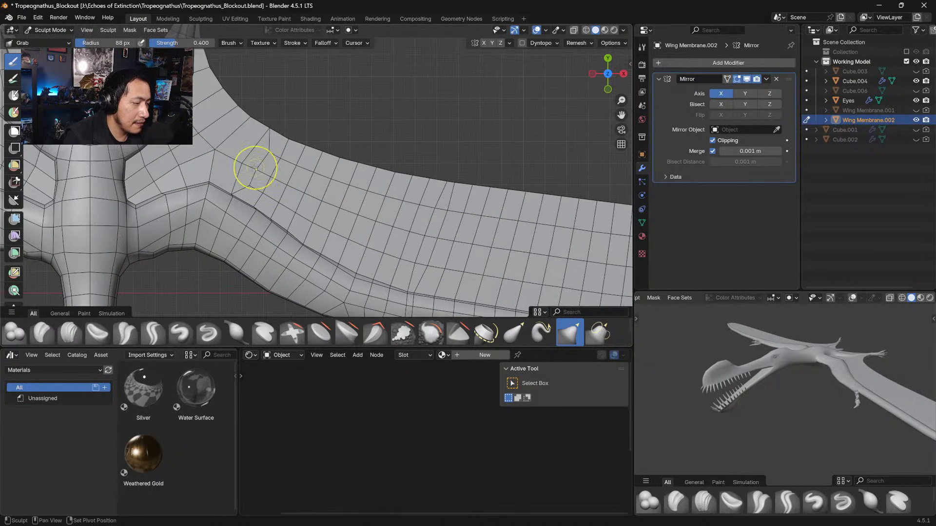
Grab the inner membrane and the body's flank between the shoulder and hind leg to even out their vertex spacing
drag(183, 164, 143, 172)
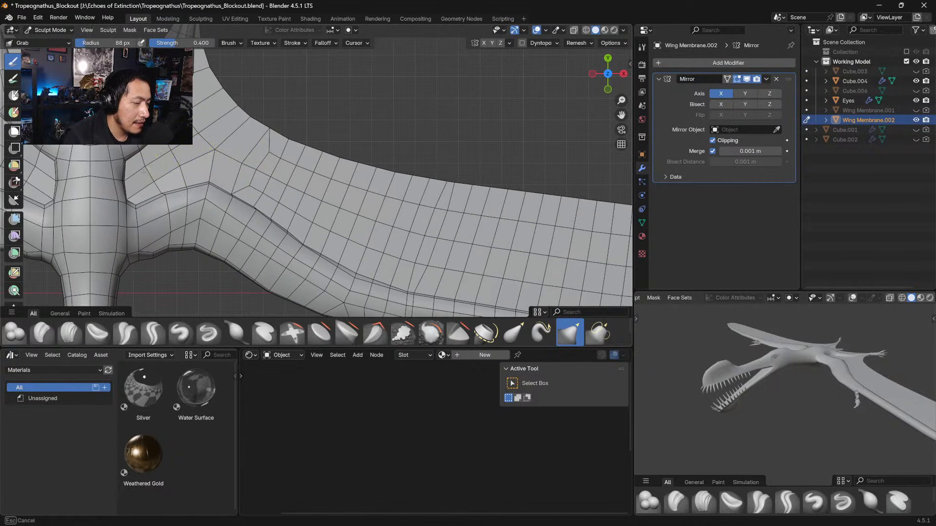
shift+middle_drag(202, 141, 237, 184)
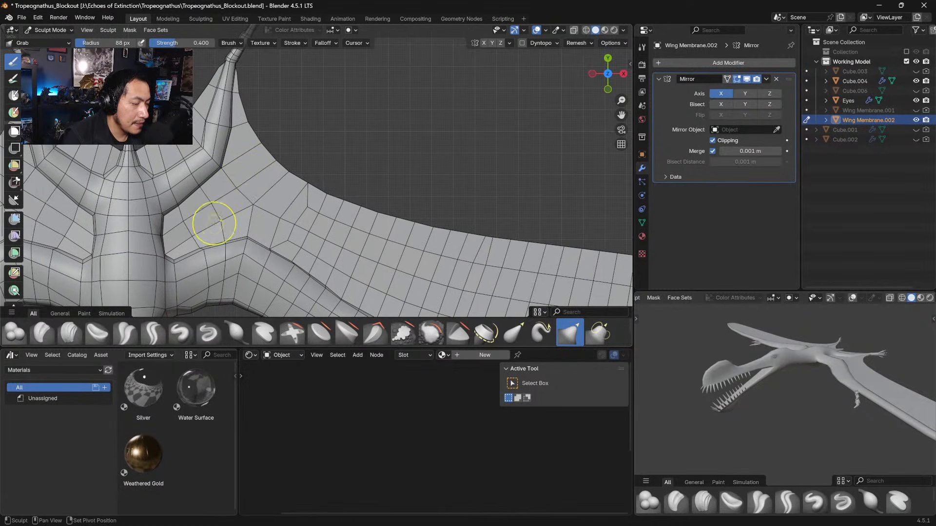
shift+middle_drag(214, 223, 305, 180)
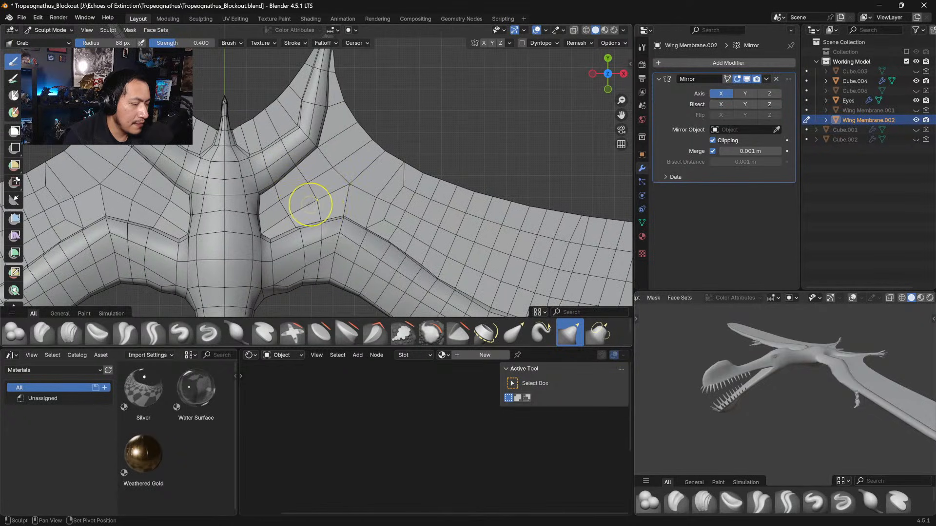
drag(266, 233, 264, 225)
drag(260, 193, 251, 163)
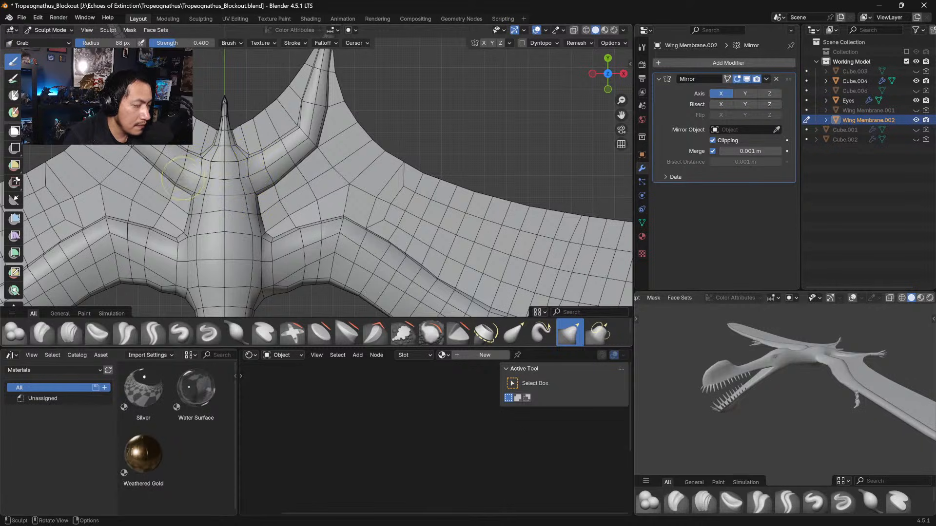
Even out the vertices around the hind leg's base and the adjoining body flank with two more Grab strokes
mouse_move(282, 173)
mouse_down()
mouse_move(270, 177)
mouse_move(261, 163)
mouse_move(264, 144)
mouse_move(298, 157)
mouse_up()
drag(260, 201, 271, 237)
scroll(269, 240, down, 5)
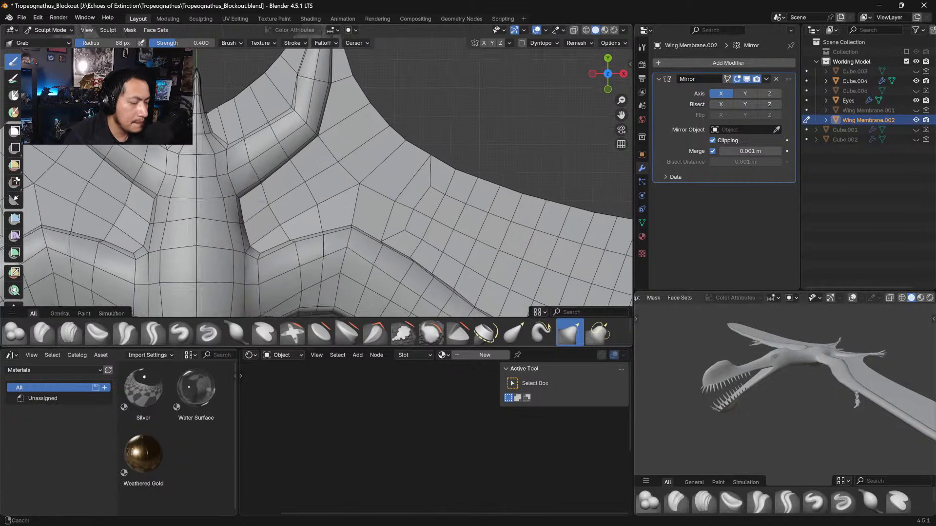
shift+middle_drag(458, 286, 409, 239)
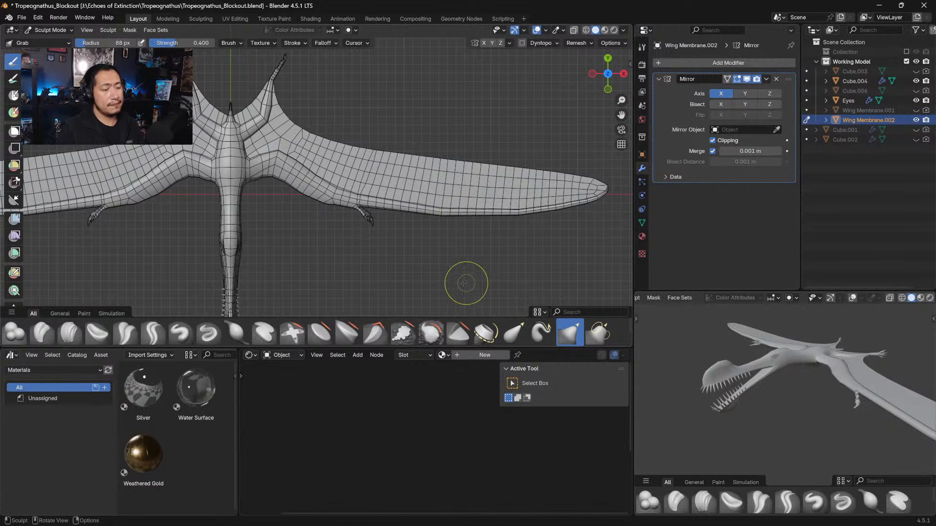
Examine the edge flow of the wings and body from above, behind and underneath
ctrl+middle_drag(361, 194, 361, 180)
middle_drag(361, 213, 355, 109)
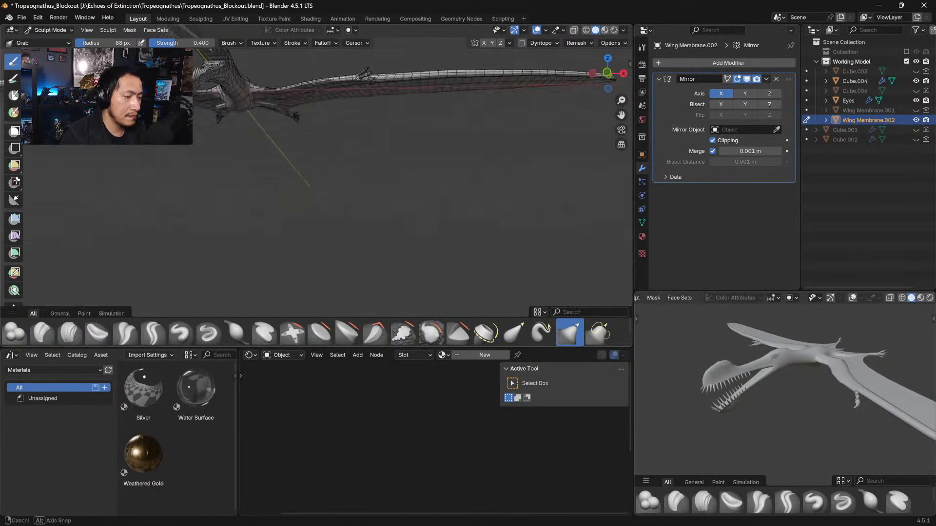
mouse_move(358, 169)
shift+middle_down()
mouse_move(368, 265)
mouse_move(360, 179)
mouse_move(382, 263)
mouse_move(355, 254)
mouse_move(378, 145)
shift+middle_up()
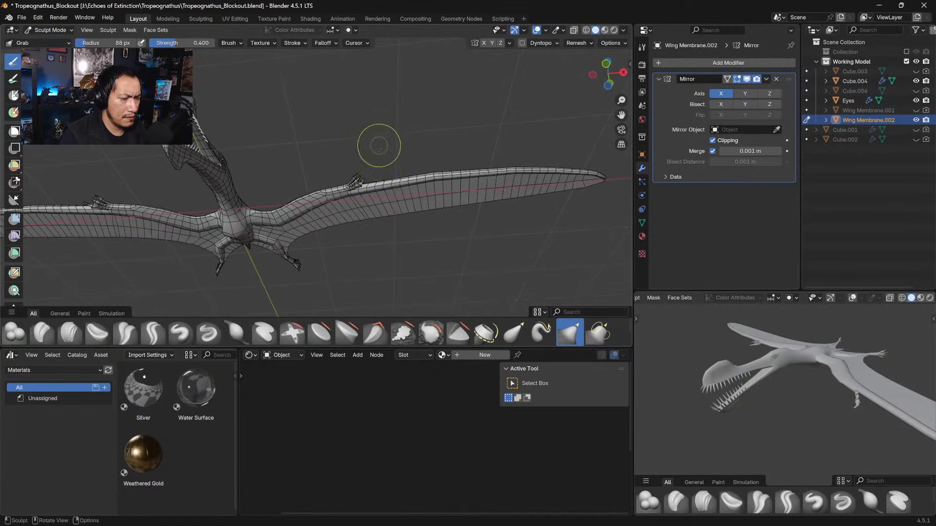
mouse_move(373, 264)
middle_down()
mouse_move(364, 211)
mouse_move(364, 223)
mouse_move(371, 193)
mouse_move(347, 245)
mouse_move(256, 145)
middle_up()
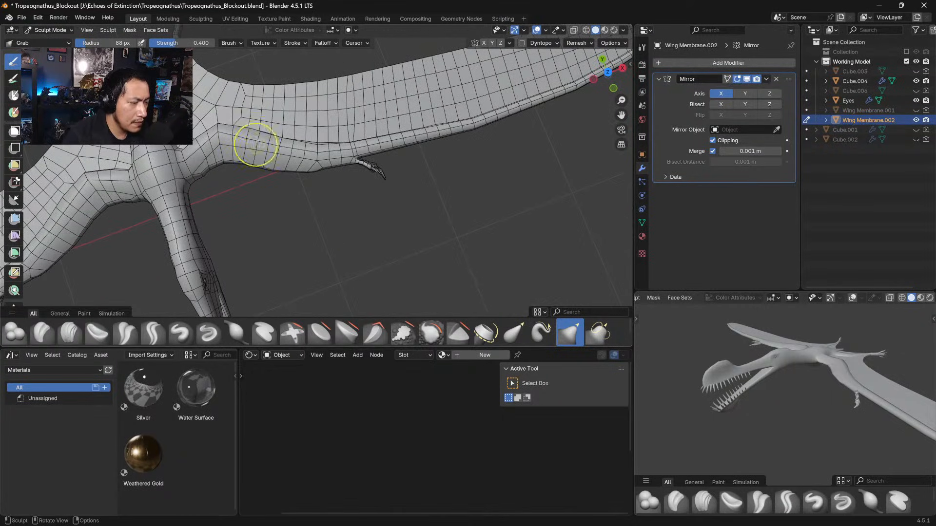
mouse_move(242, 104)
ctrl+middle_down()
mouse_move(244, 94)
mouse_move(286, 174)
mouse_move(284, 196)
mouse_move(275, 142)
ctrl+middle_up()
mouse_move(263, 165)
middle_down()
mouse_move(250, 151)
mouse_move(161, 161)
middle_up()
In Edit Mode, knife-cut the membrane's underside behind the elbow from the forearm to the trailing edge, matching the stepped cut on the upper side
click(70, 32)
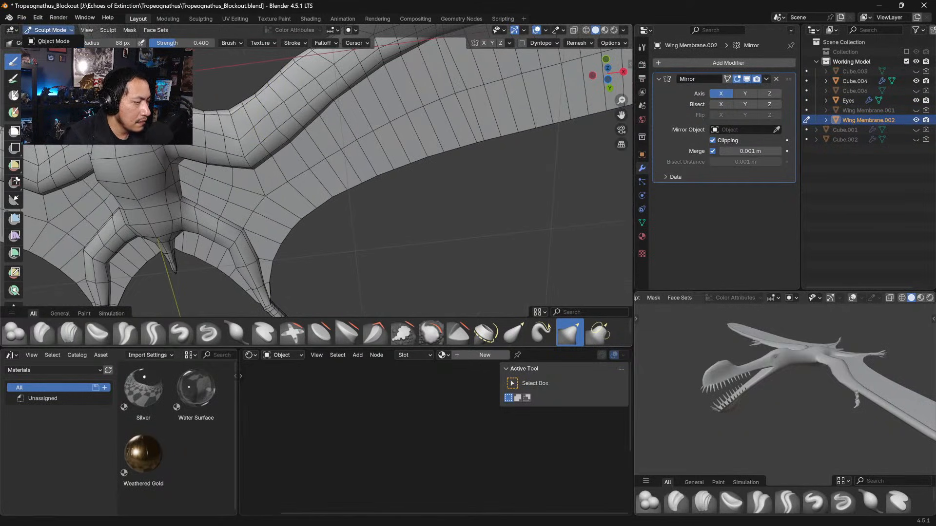
click(53, 51)
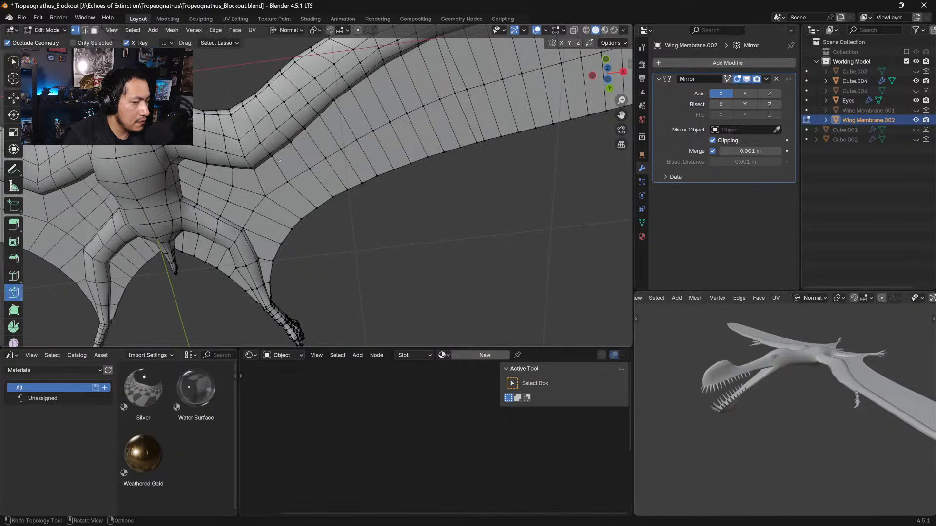
mouse_move(273, 187)
middle_down()
mouse_move(307, 162)
mouse_move(322, 201)
mouse_move(305, 160)
middle_up()
key(KP_7)
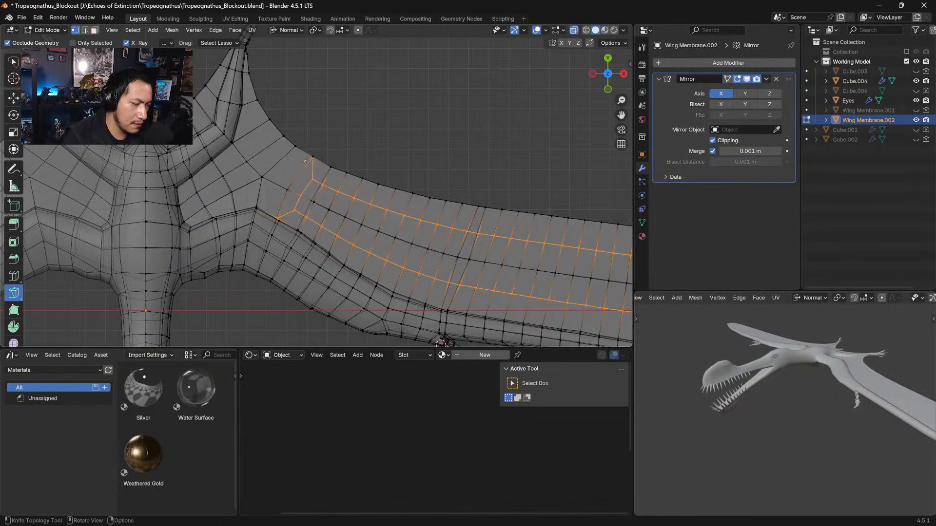
key(ctrl+KP_7)
scroll(308, 166, up, 4)
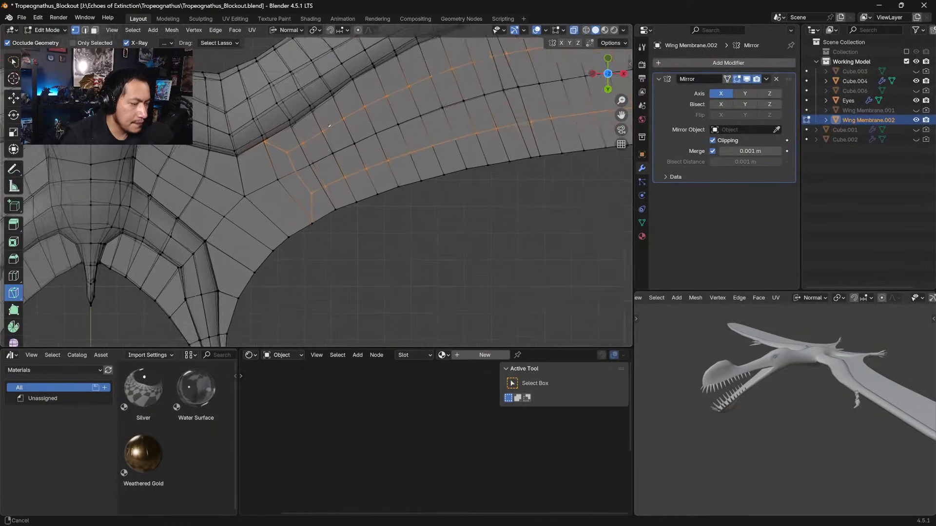
key(k)
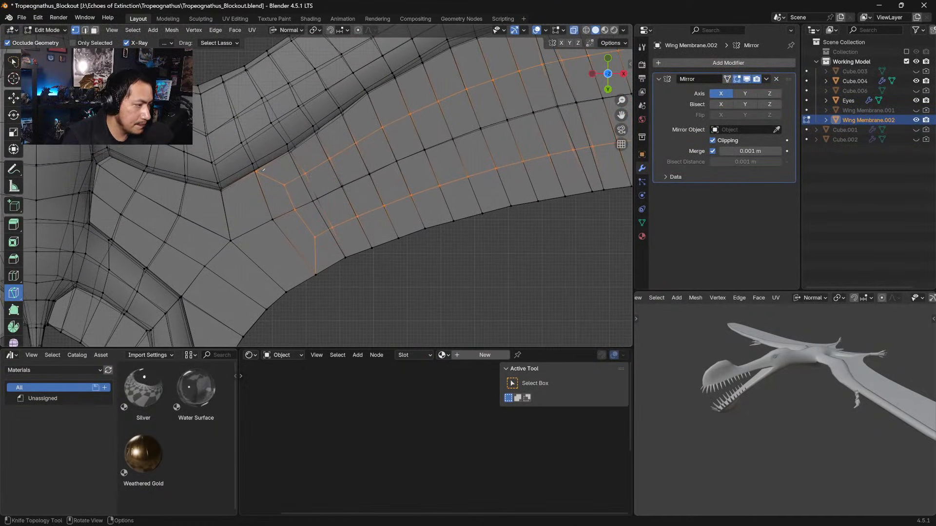
middle_drag(280, 180, 262, 180)
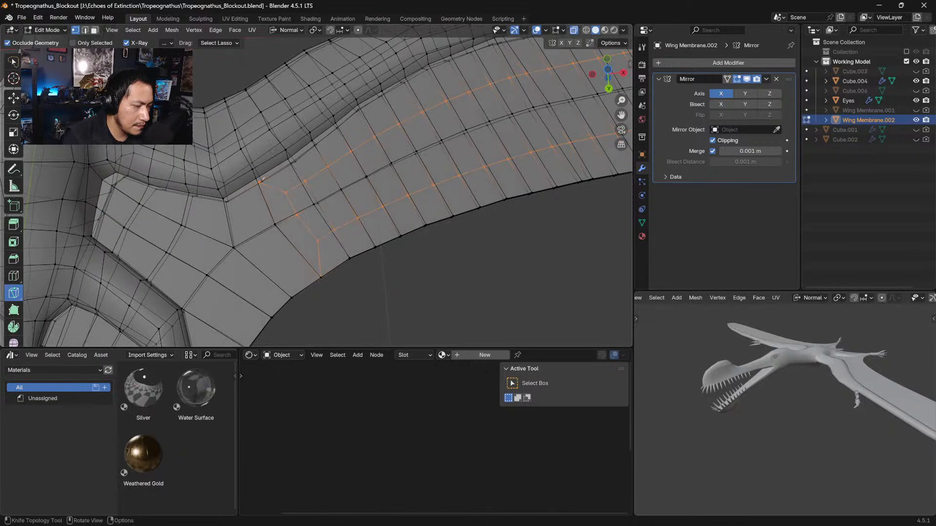
click(257, 179)
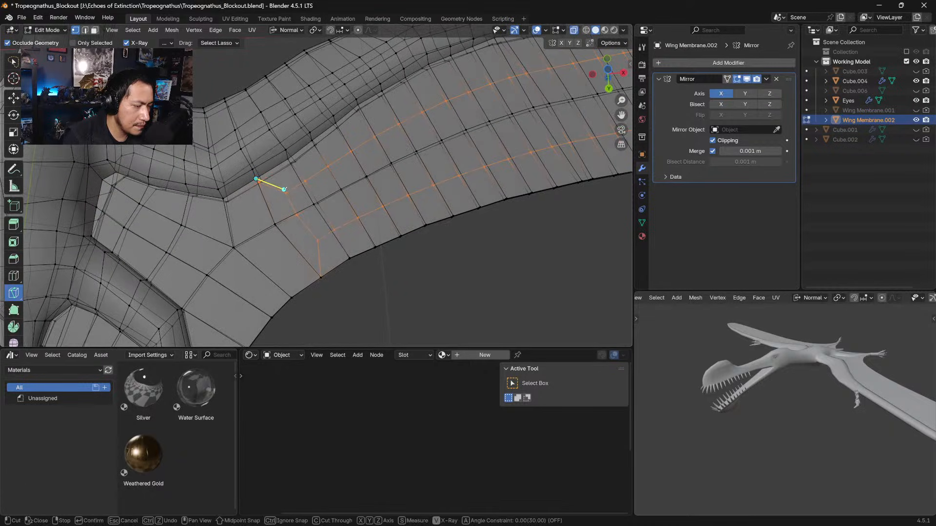
click(285, 189)
click(295, 214)
click(317, 240)
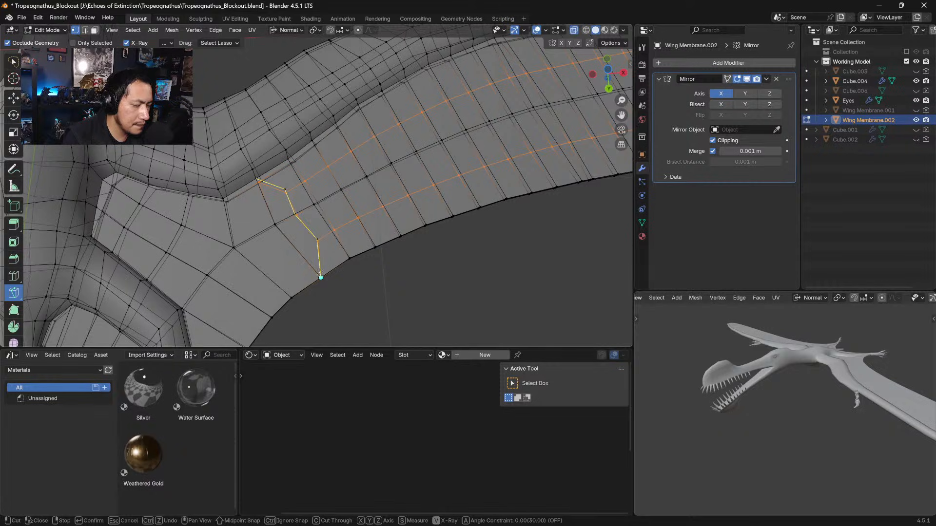
click(321, 278)
key(Return)
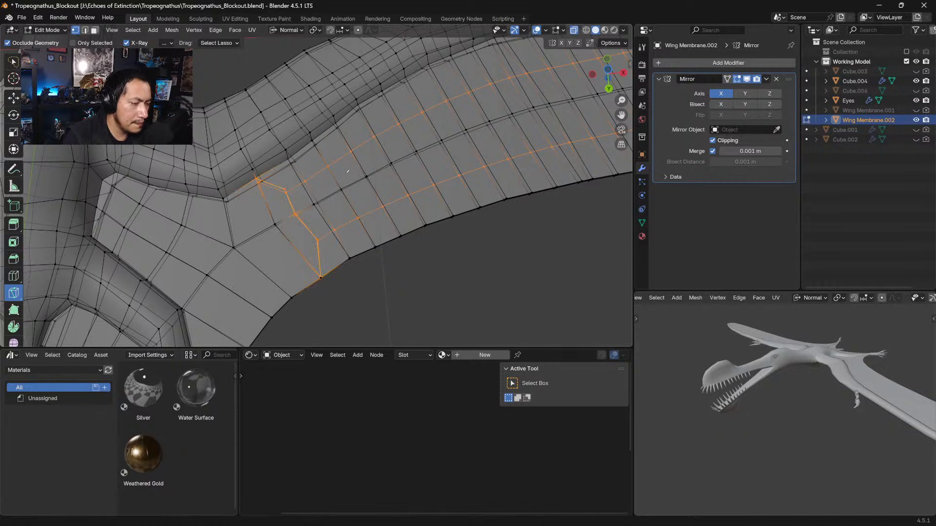
Turn off X-ray and knife-cut the underside's rear lengthwise loop from the elbow cut along the trailing-edge row to the wingtip
middle_drag(362, 176, 344, 185)
click(574, 30)
middle_drag(369, 266, 354, 262)
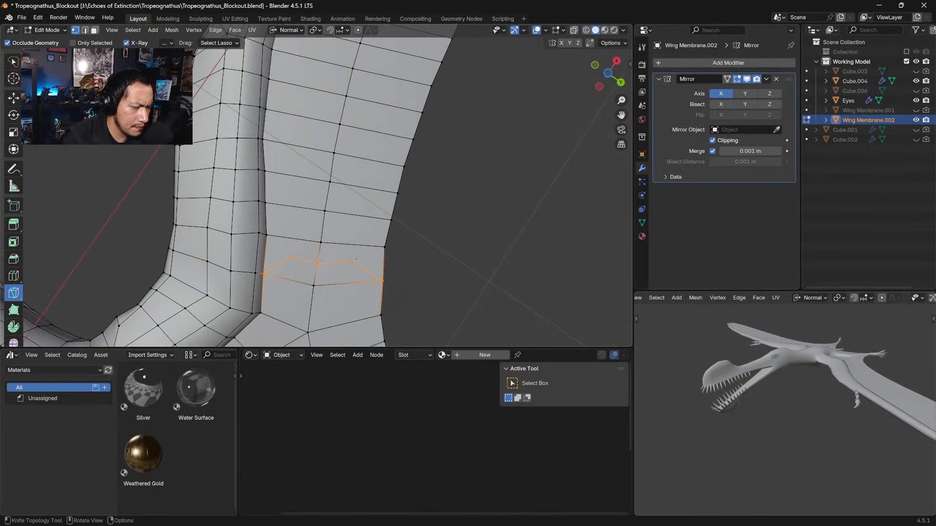
click(352, 260)
middle_drag(358, 201, 351, 185)
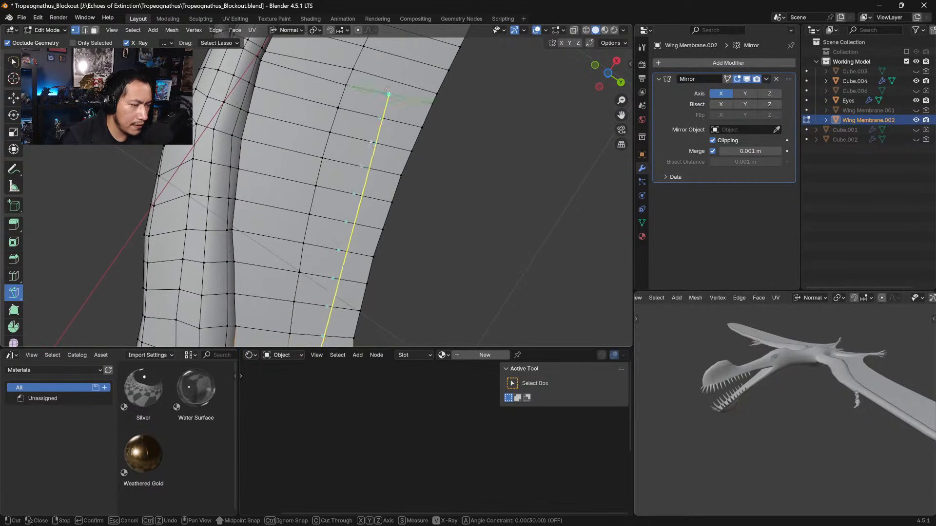
middle_drag(394, 79, 387, 136)
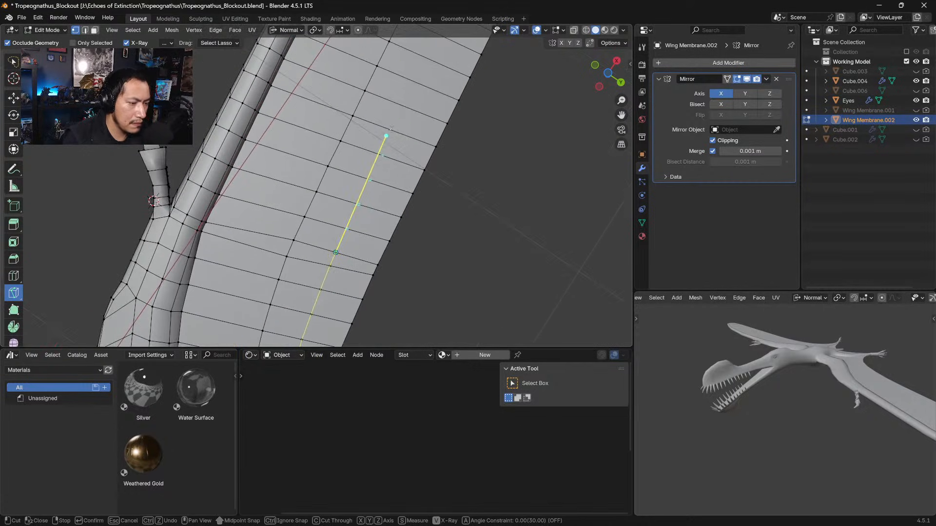
middle_drag(429, 59, 366, 198)
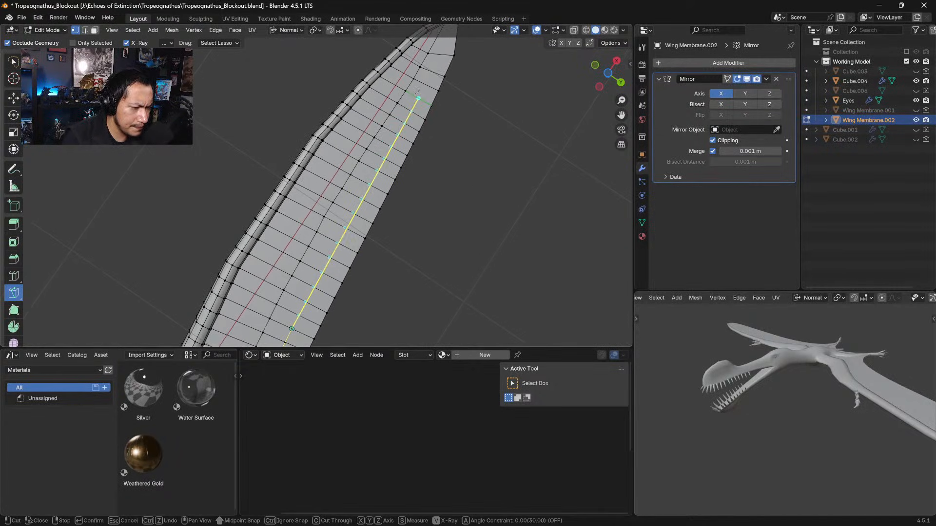
click(433, 72)
shift+middle_drag(432, 72, 377, 190)
scroll(377, 190, up, 5)
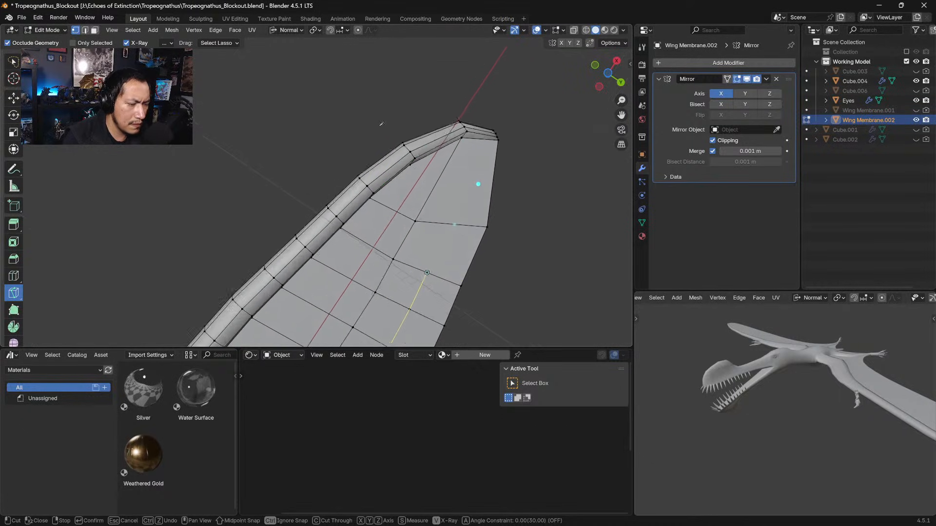
click(487, 236)
middle_drag(479, 225, 418, 181)
Carry the knife cut across the wingtip, branching to the tip corner and the finger bone, and onto the front membrane row
click(441, 202)
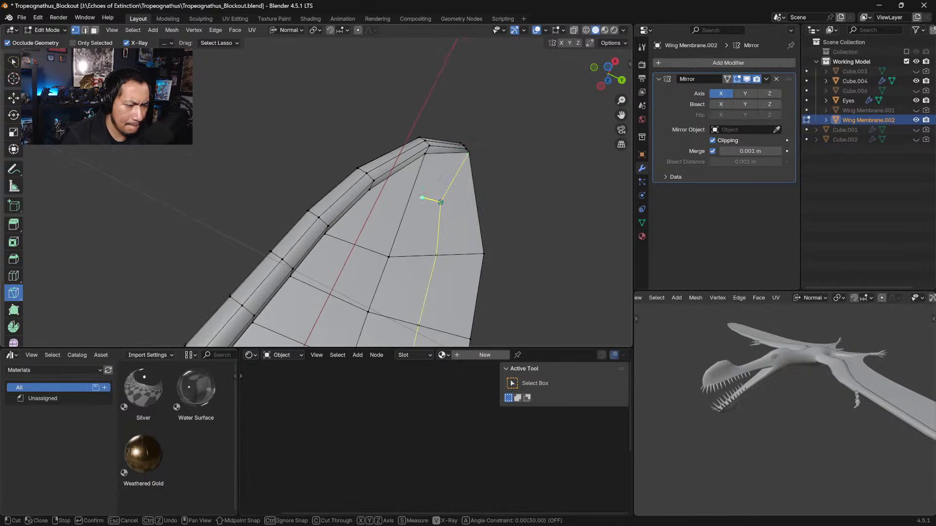
click(411, 196)
click(377, 213)
click(377, 214)
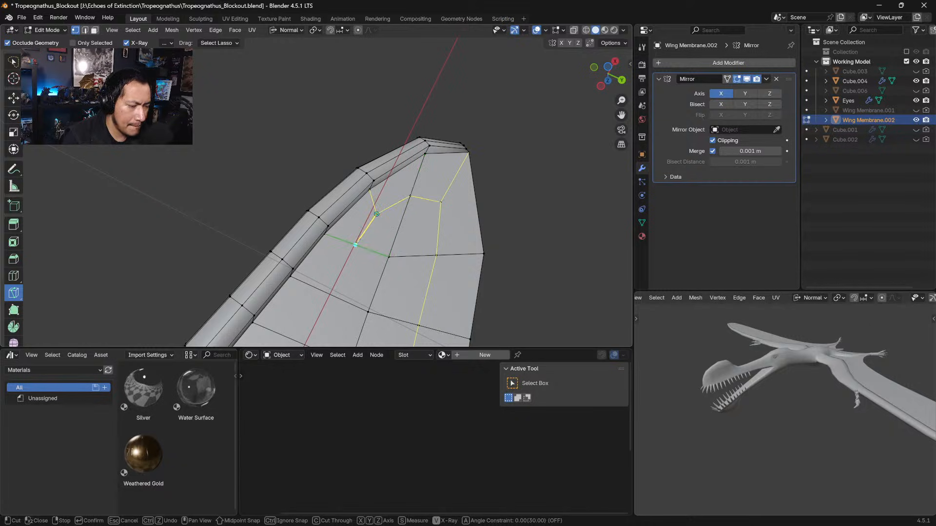
click(356, 244)
Knife-cut the underside's front lengthwise loop from the wingtip along the finger and forearm back to the cut behind the elbow
shift+middle_drag(367, 265, 422, 117)
scroll(422, 117, down, 5)
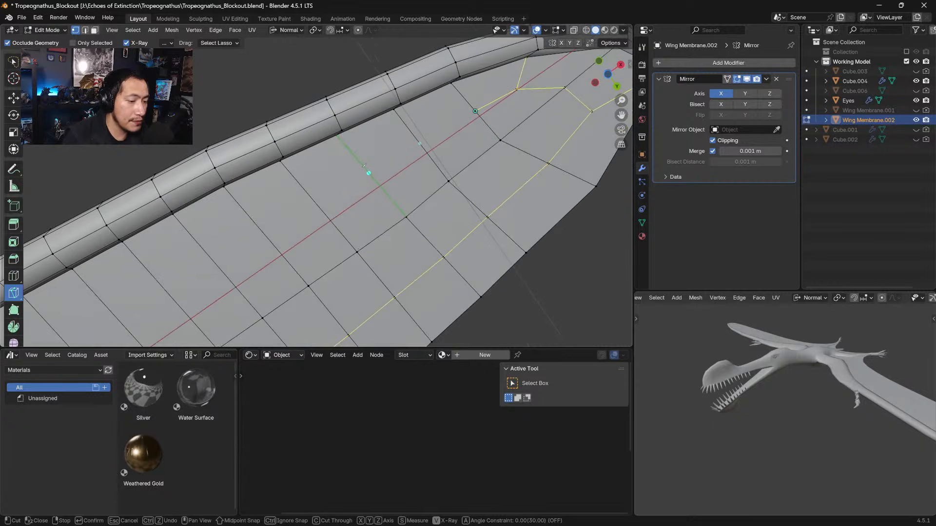
scroll(348, 181, down, 1)
shift+middle_drag(355, 217, 453, 116)
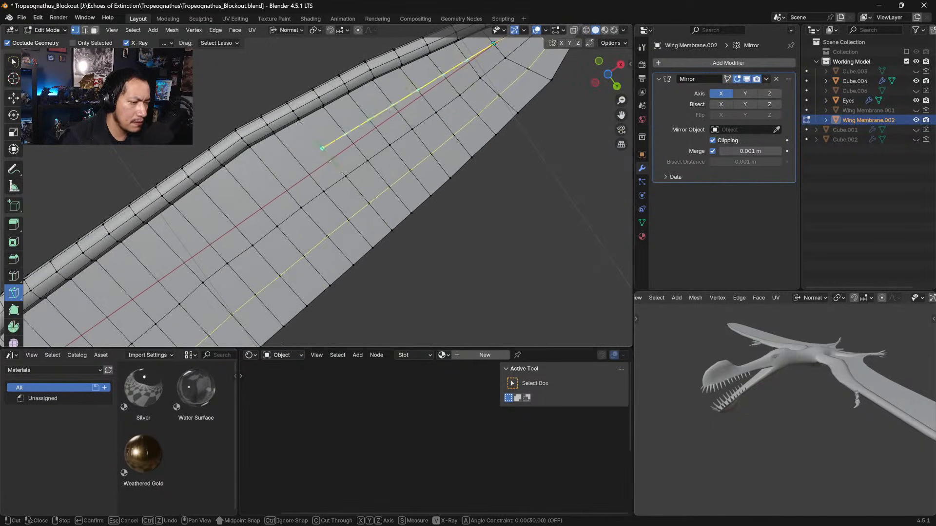
click(175, 253)
scroll(219, 264, down, 2)
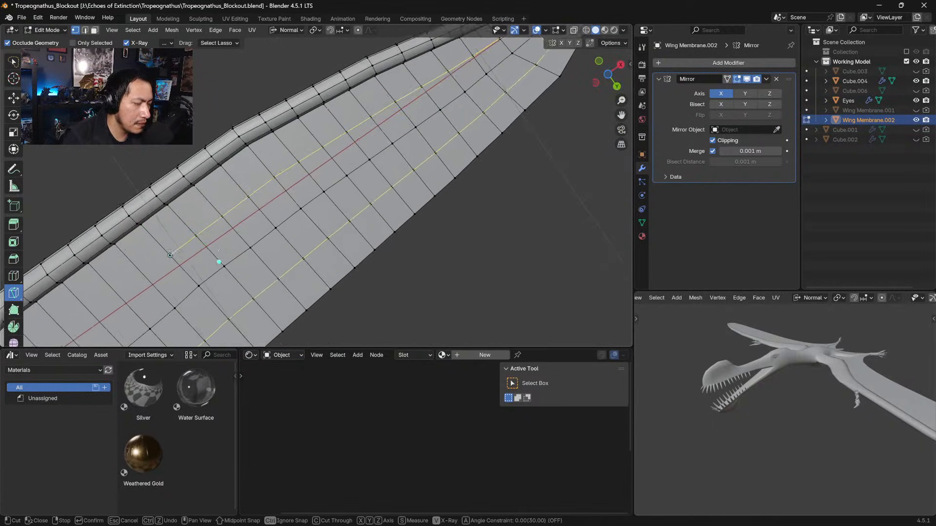
shift+middle_drag(222, 263, 414, 114)
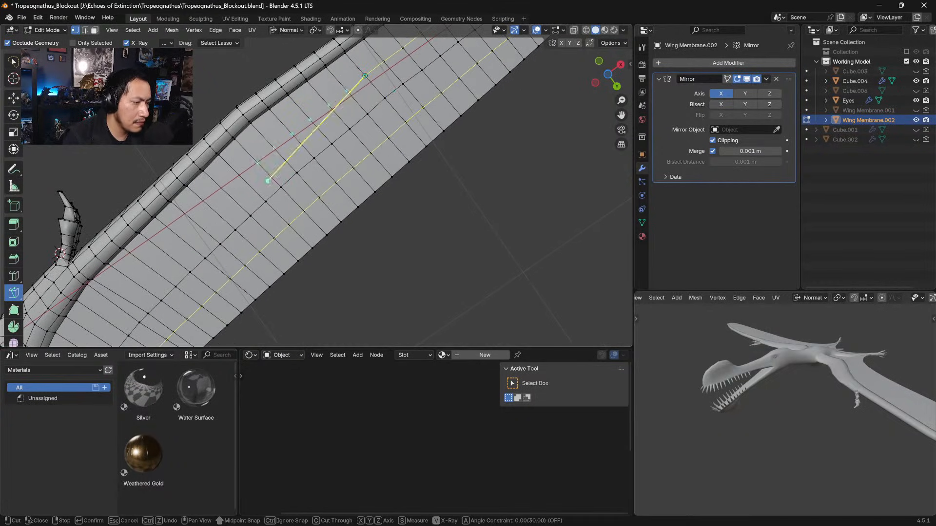
middle_drag(242, 179, 261, 184)
click(260, 185)
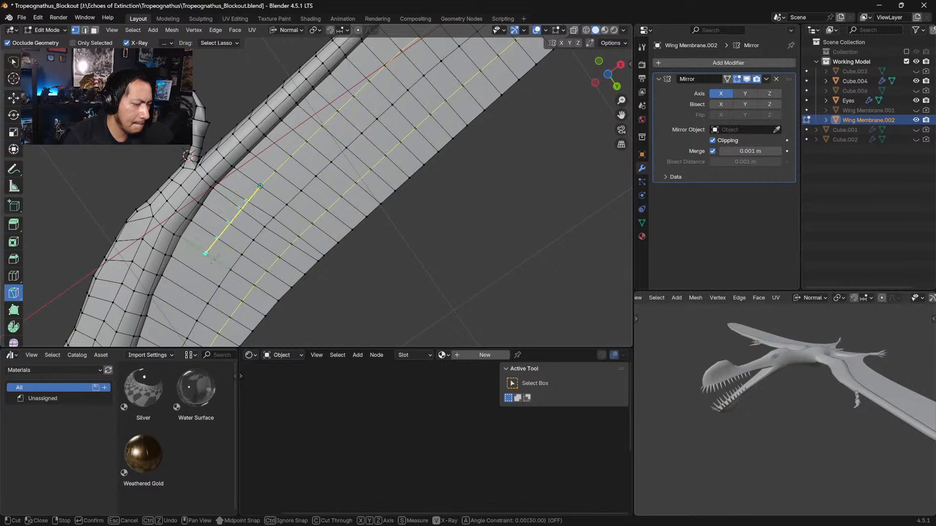
click(185, 289)
middle_drag(184, 290, 264, 196)
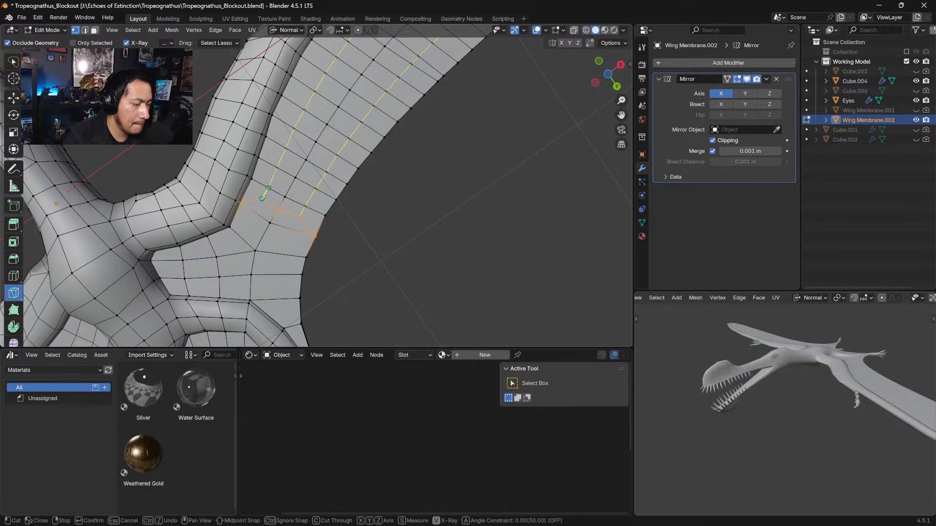
key(Return)
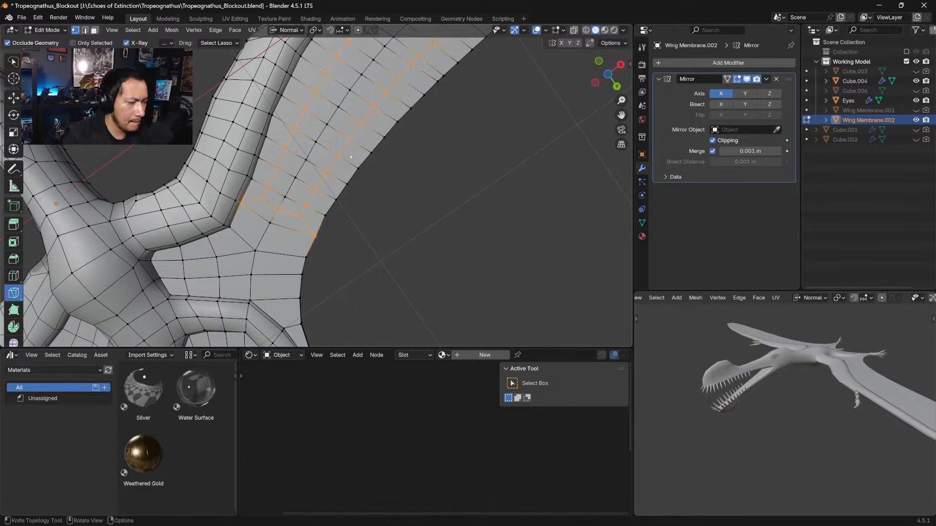
Compare the membrane's new underside loops in Object Mode and Edit Mode from several angles
key(Tab)
ctrl+middle_drag(363, 180, 412, 224)
key(Tab)
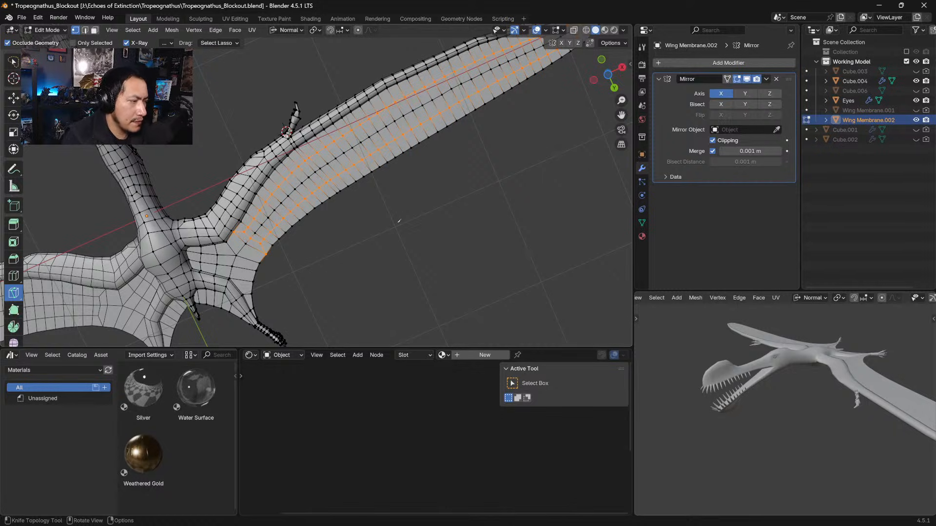
key(Tab)
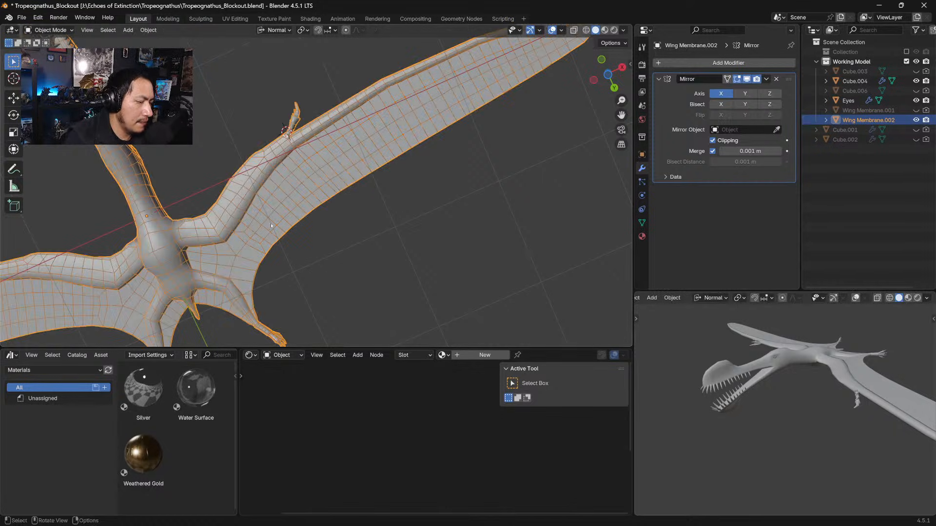
middle_drag(272, 225, 279, 208)
key(Tab)
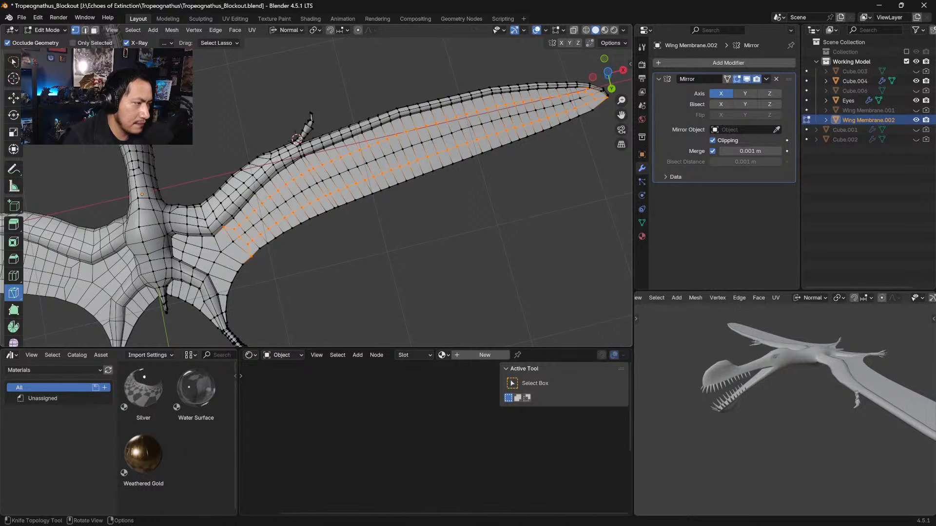
key(Tab)
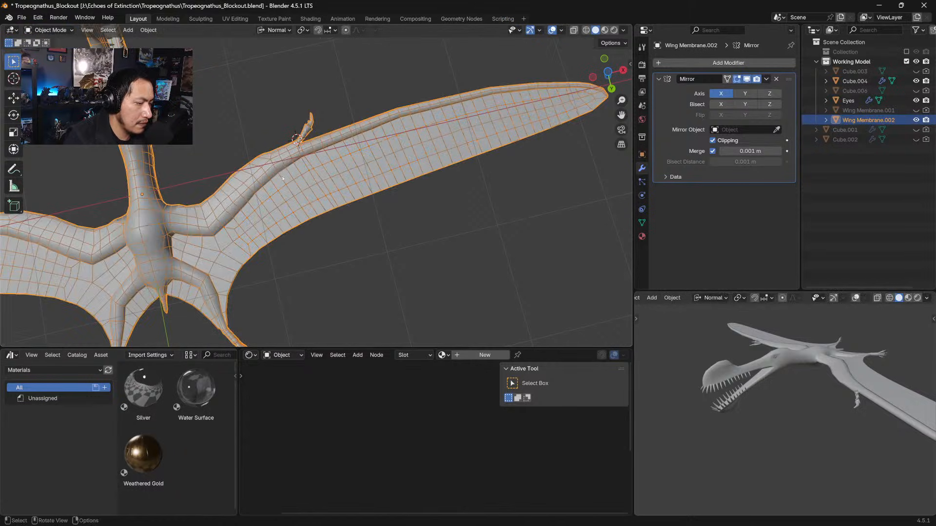
mouse_move(279, 166)
middle_down()
mouse_move(277, 226)
mouse_move(278, 172)
middle_up()
key(Tab)
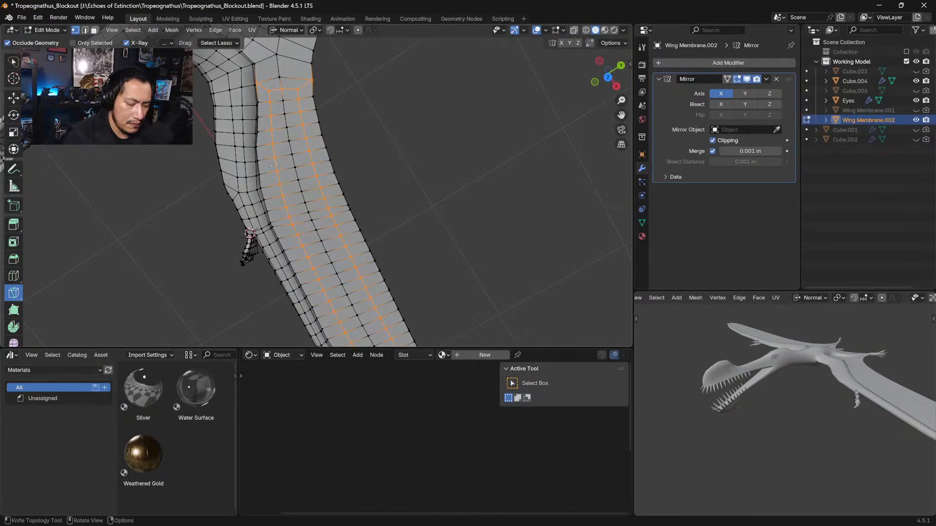
middle_drag(271, 165, 323, 258)
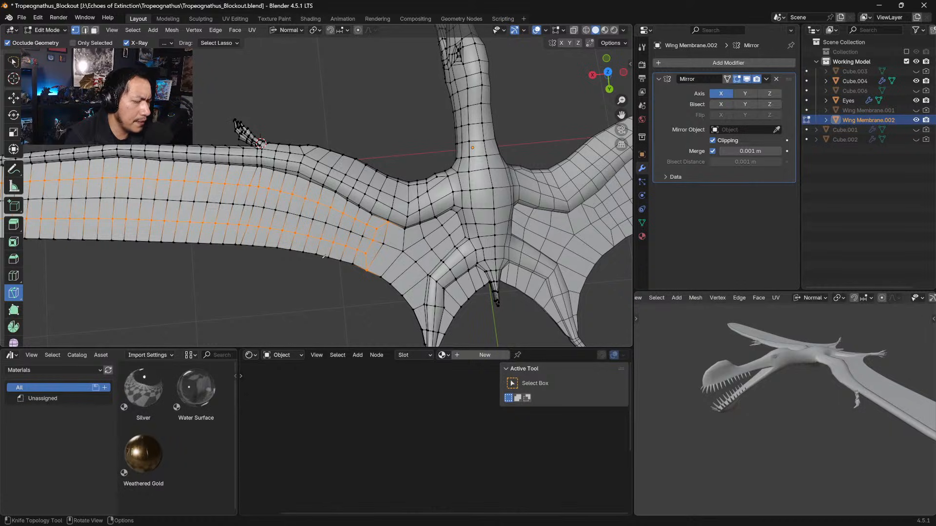
click(53, 30)
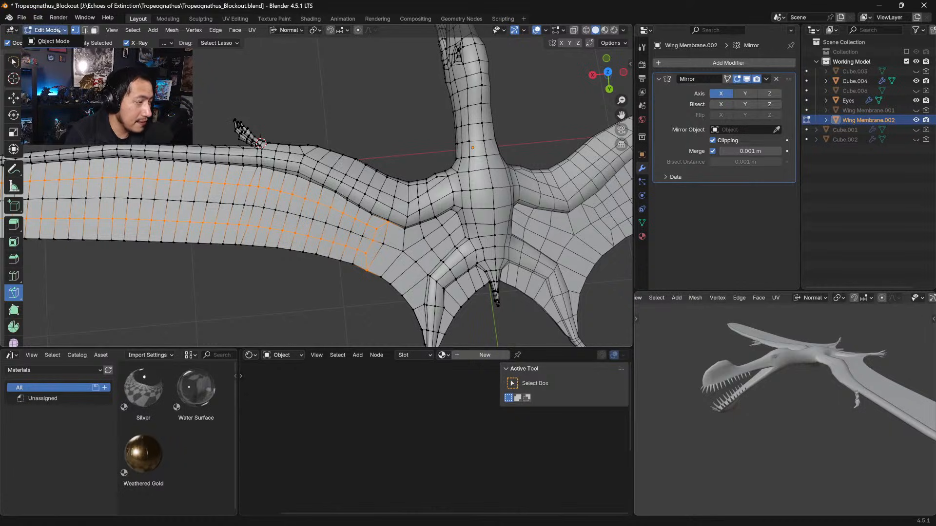
click(62, 42)
click(50, 30)
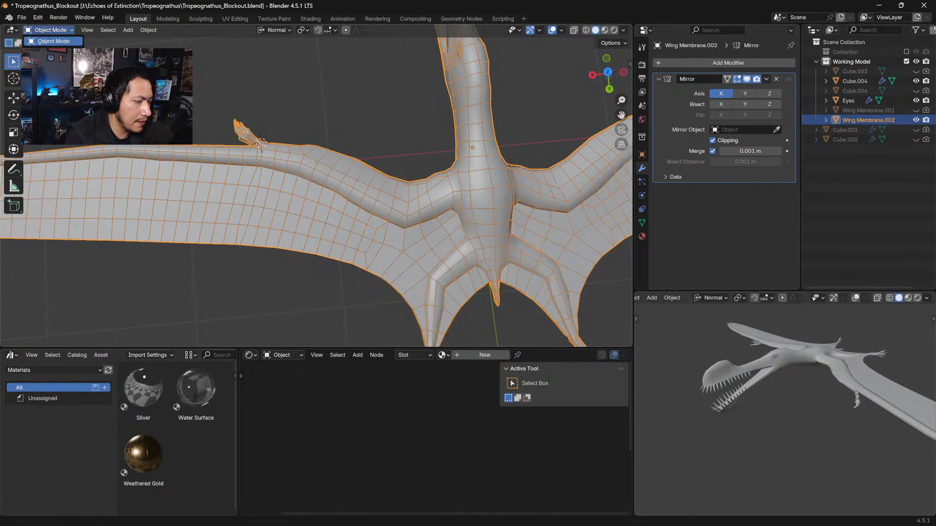
click(71, 41)
click(63, 32)
key(Tab)
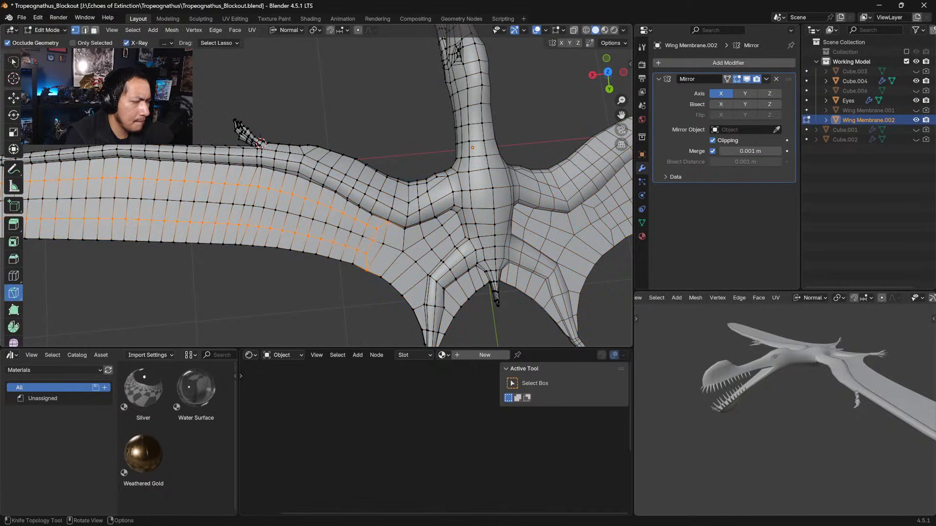
Switch the membrane to Sculpt Mode and even the upper wingtip mesh using the Grab brush with a 118 px radius
click(47, 30)
click(51, 61)
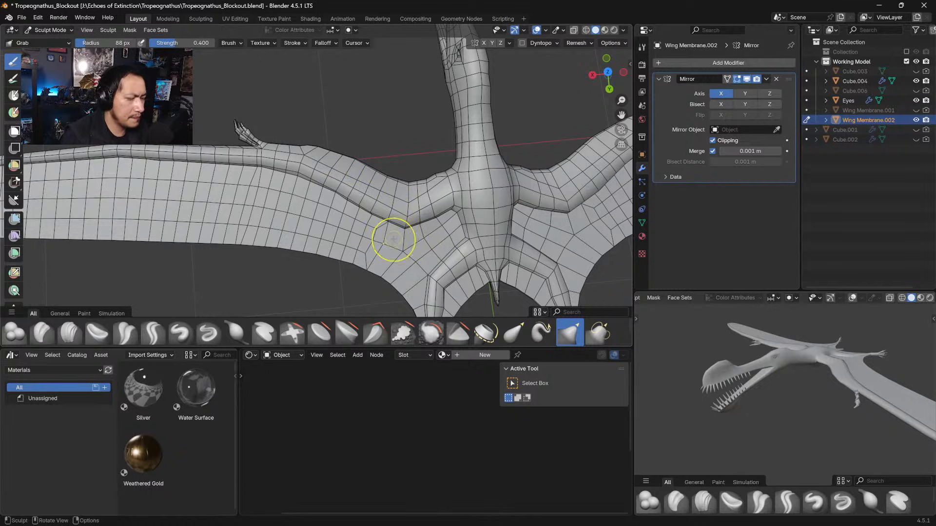
middle_drag(278, 184, 317, 181)
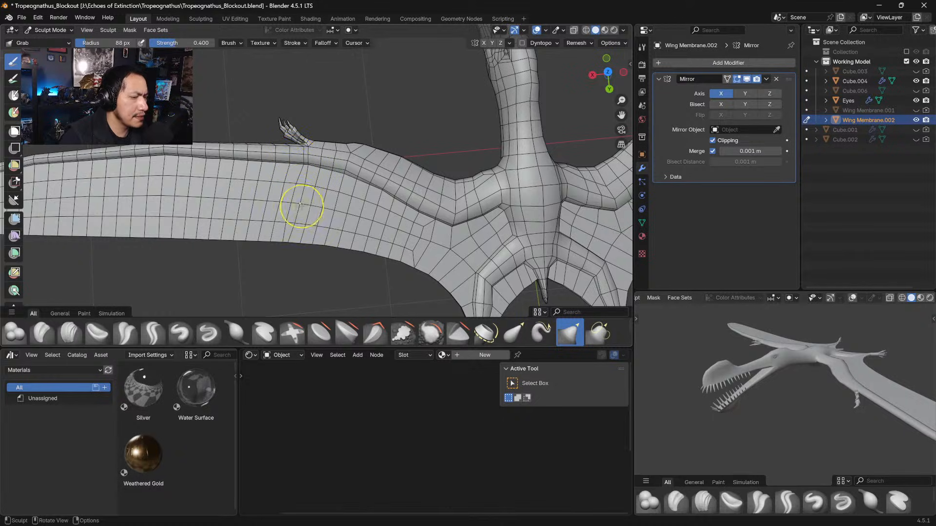
mouse_move(303, 209)
shift+middle_down()
mouse_move(222, 207)
mouse_move(221, 241)
mouse_move(213, 188)
shift+middle_up()
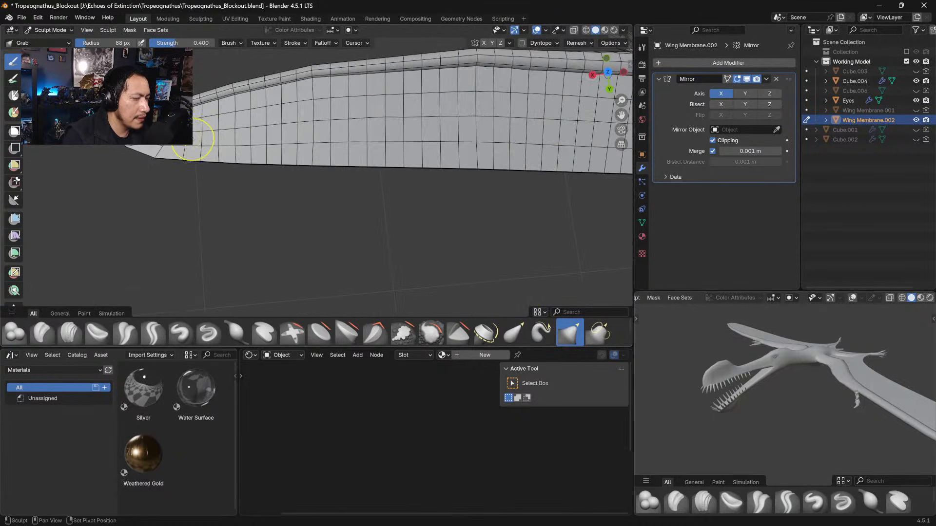
shift+middle_drag(195, 146, 235, 154)
mouse_move(196, 158)
mouse_down()
mouse_move(209, 141)
mouse_move(191, 152)
mouse_move(174, 141)
mouse_move(178, 154)
mouse_up()
drag(225, 121, 226, 117)
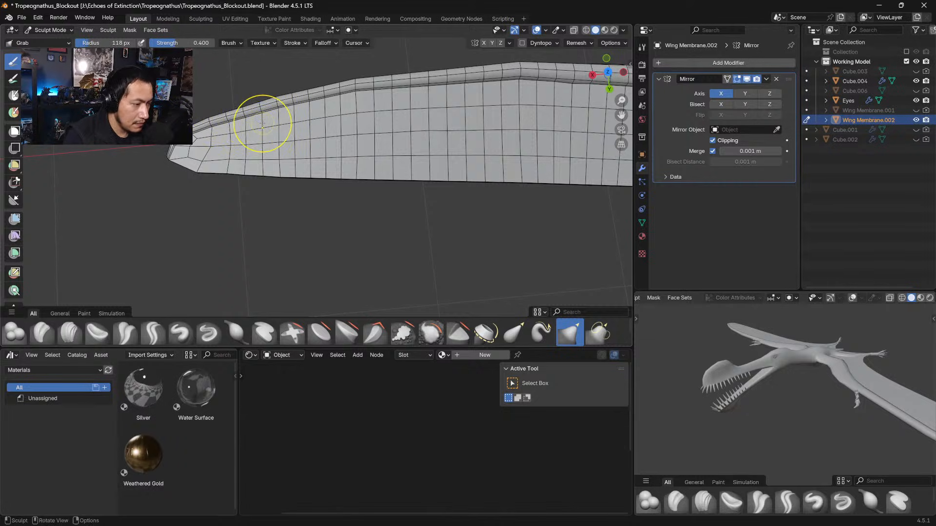
key(f)
click(259, 110)
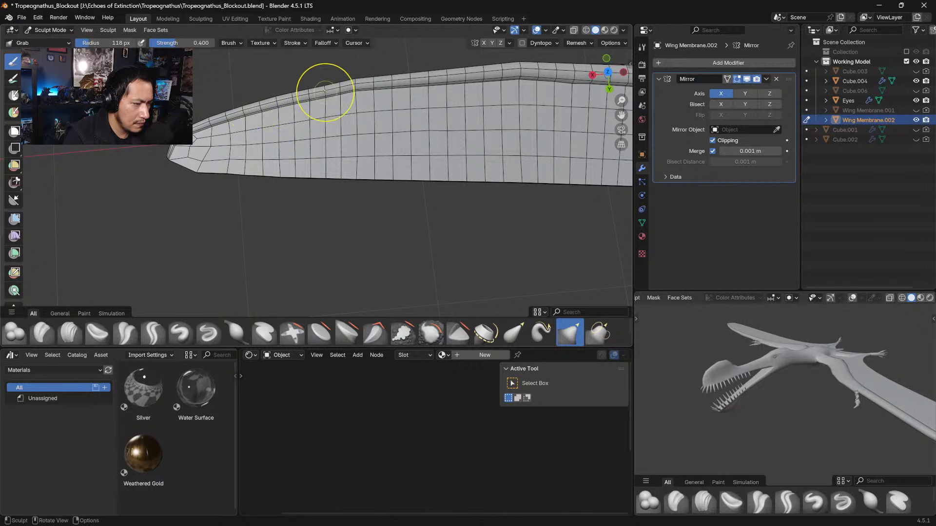
Even the wingtip mesh on the membrane's underside with the Grab brush
middle_drag(324, 89, 335, 135)
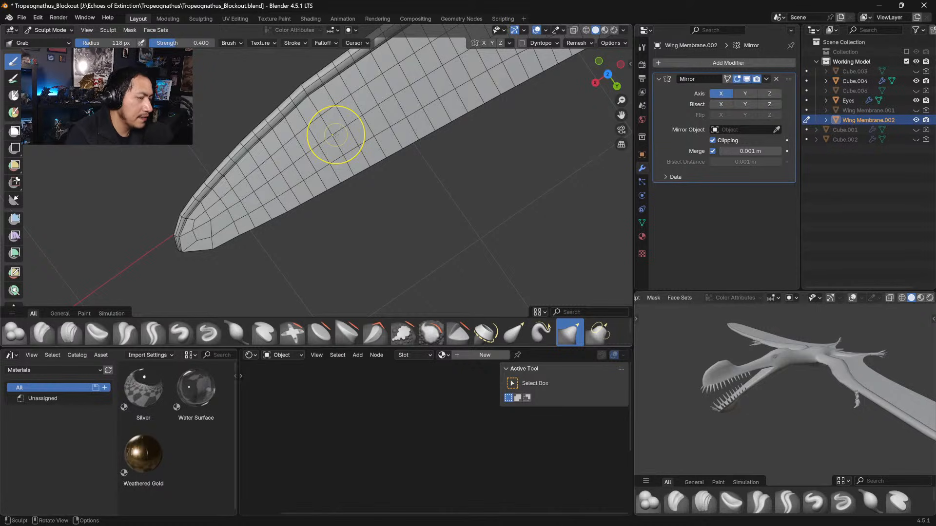
middle_drag(302, 184, 330, 109)
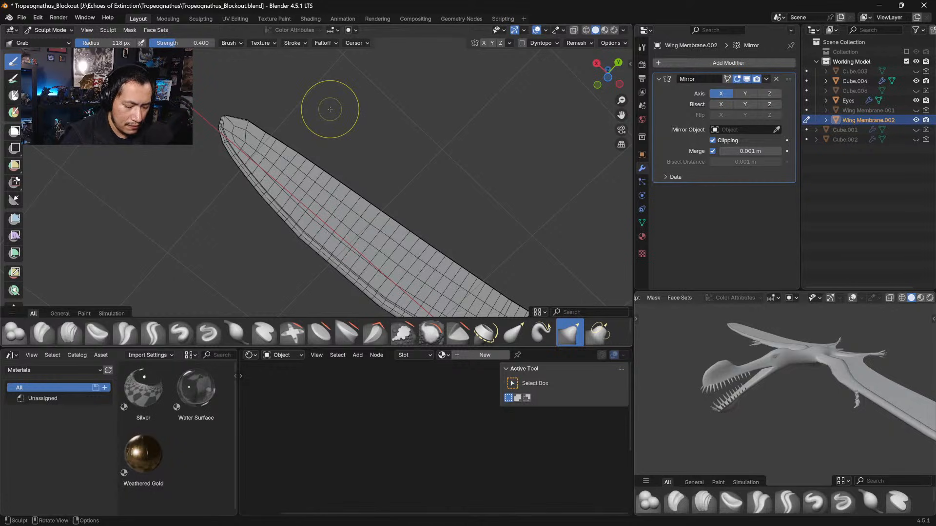
key(KP_7)
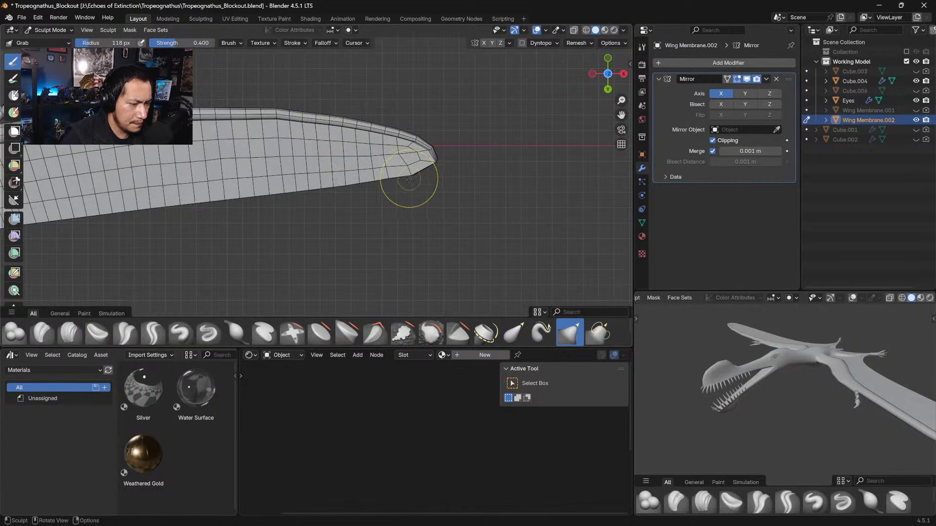
drag(410, 178, 403, 151)
drag(396, 154, 399, 154)
Adjust the front contour of the forearm and upper arm on the underside using a 95 px Grab brush
shift+middle_drag(384, 158, 550, 160)
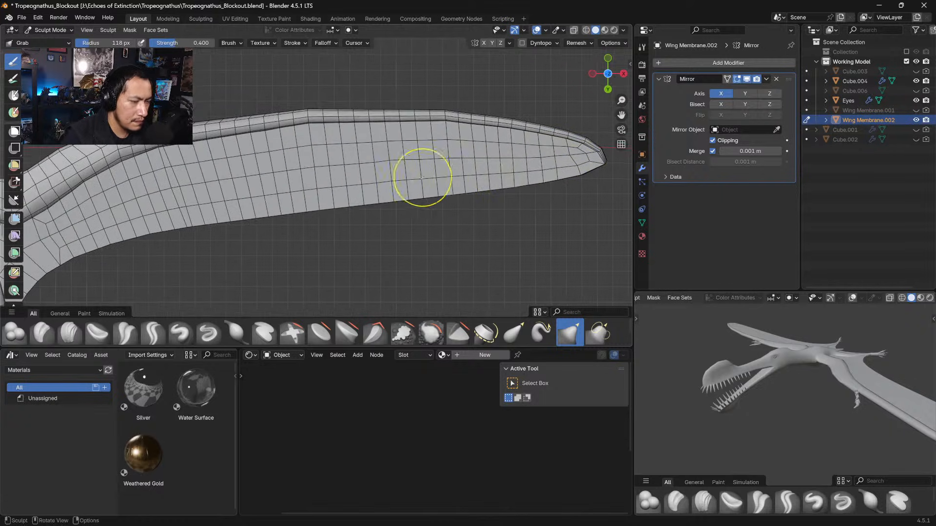
shift+middle_drag(422, 178, 540, 167)
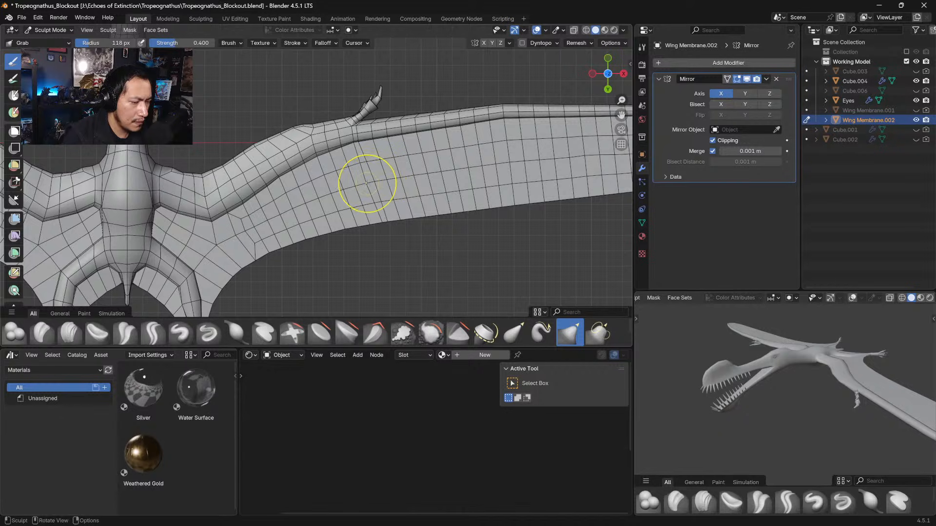
shift+middle_drag(264, 214, 318, 209)
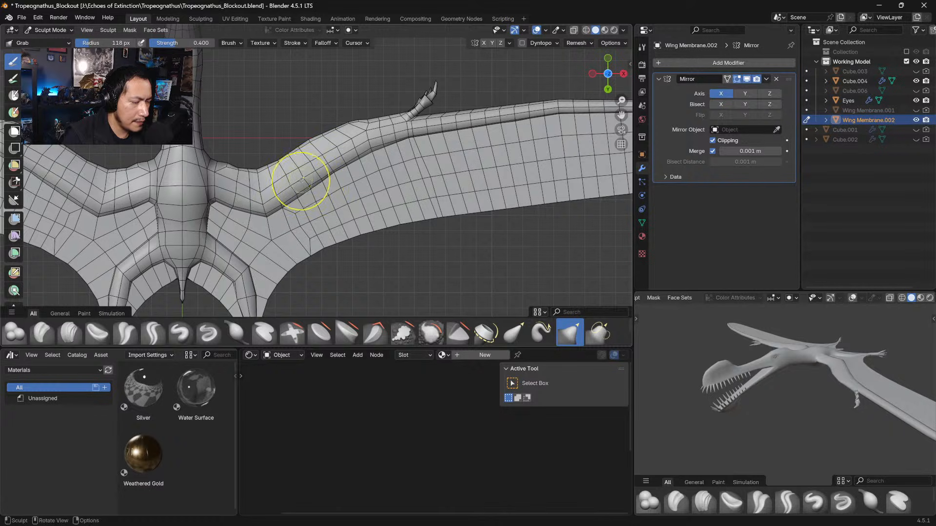
shift+middle_drag(302, 185, 338, 184)
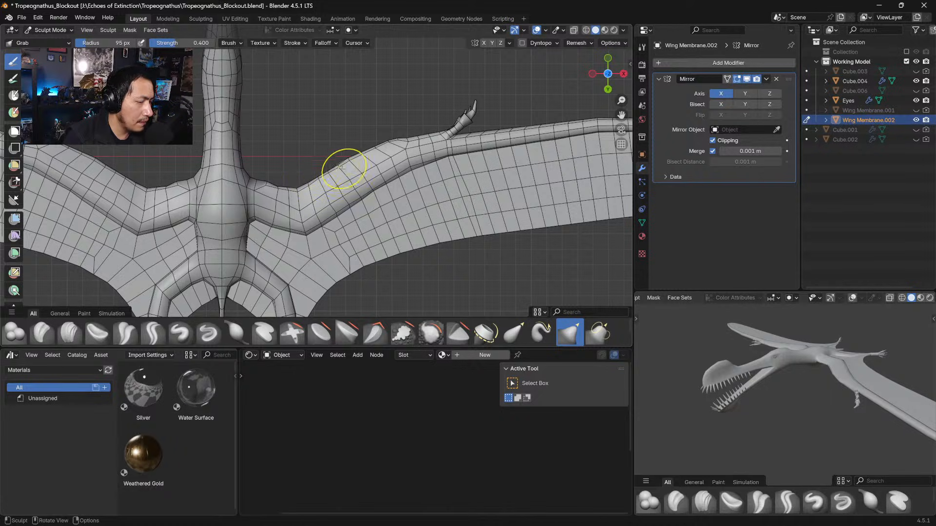
drag(336, 169, 347, 161)
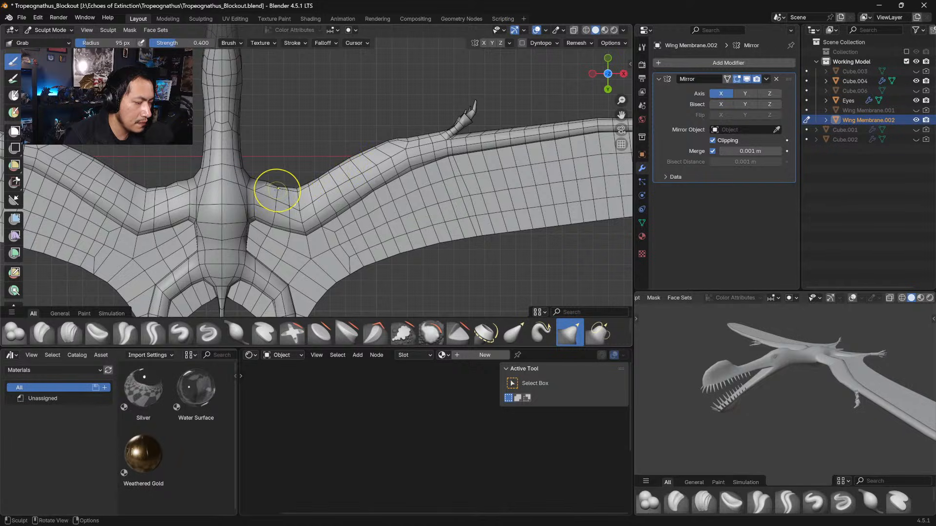
drag(278, 190, 276, 192)
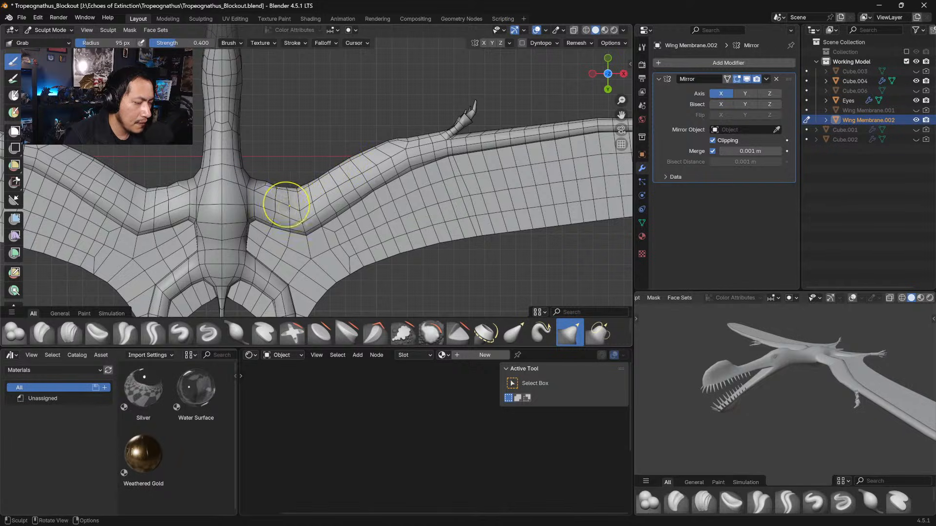
Even the chest mesh between the wing roots using a 68 px Grab brush
middle_drag(285, 219, 346, 188)
middle_drag(283, 245, 263, 178)
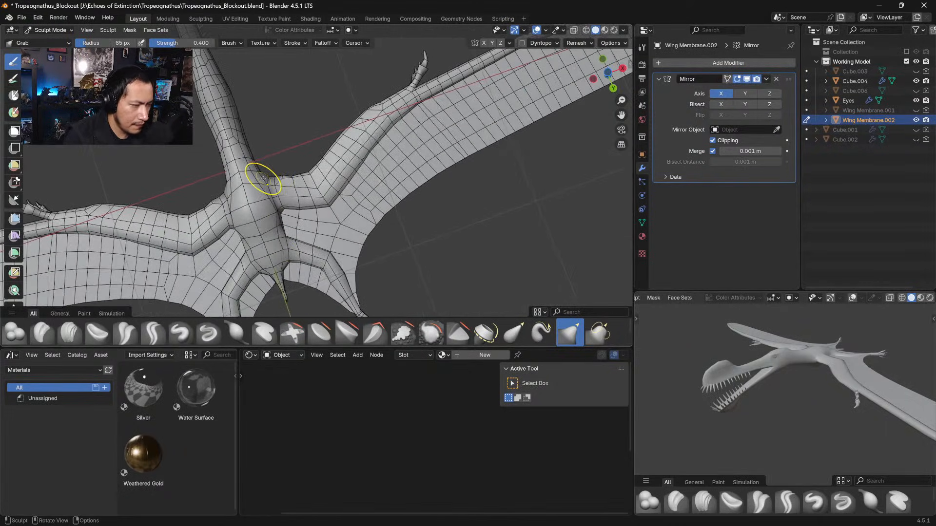
mouse_move(299, 215)
middle_down()
mouse_move(341, 200)
mouse_move(321, 199)
middle_up()
mouse_move(318, 249)
middle_down()
mouse_move(333, 238)
mouse_move(313, 147)
middle_up()
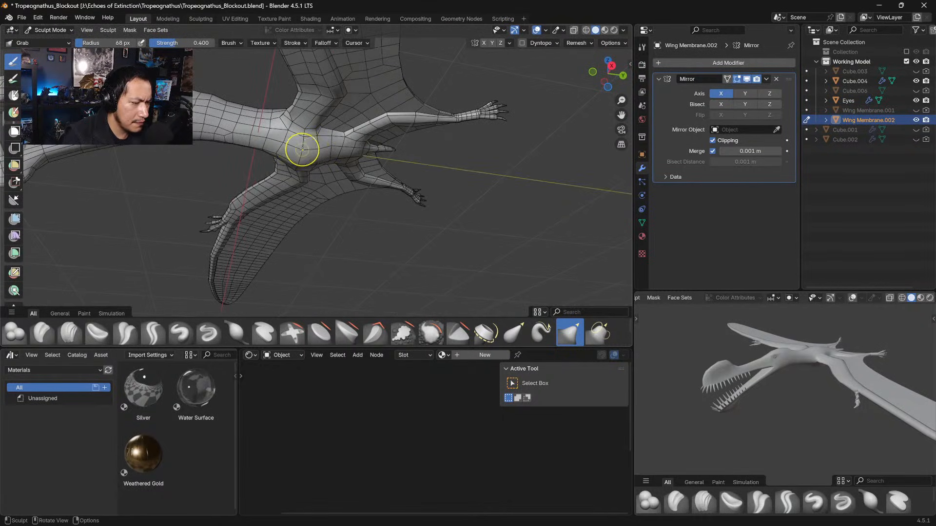
middle_drag(302, 149, 315, 110)
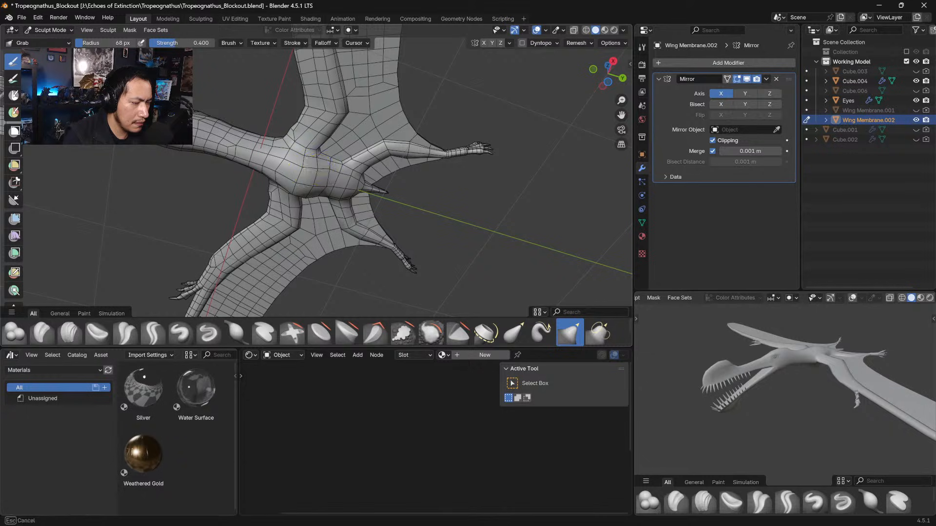
drag(318, 170, 323, 171)
middle_drag(324, 163, 306, 130)
drag(306, 129, 301, 164)
drag(301, 165, 302, 154)
drag(303, 153, 302, 165)
drag(302, 166, 304, 170)
Grab the underside mesh along the body's flank from the wing root to the hind leg's base into even spacing
mouse_move(306, 178)
middle_down()
mouse_move(311, 167)
mouse_move(305, 211)
middle_up()
mouse_move(305, 221)
mouse_down()
mouse_move(297, 236)
mouse_move(309, 210)
mouse_move(305, 217)
mouse_up()
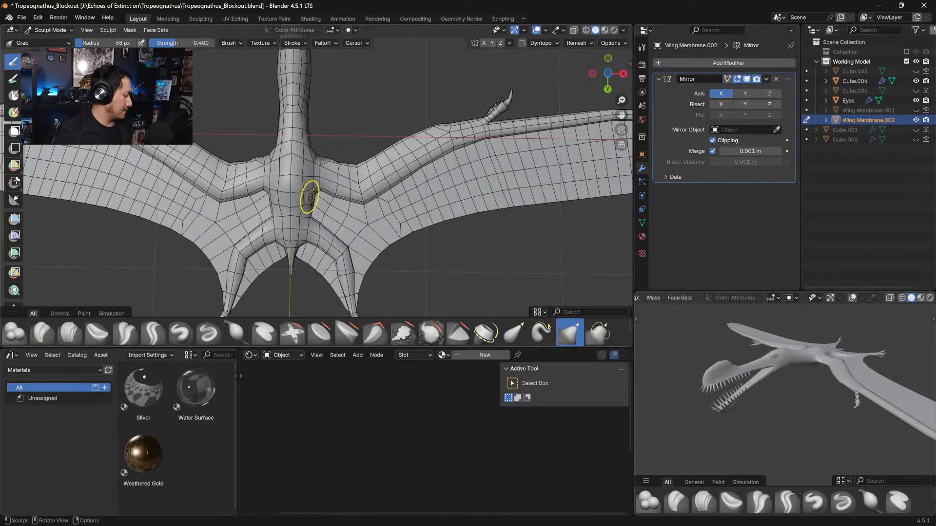
mouse_move(276, 195)
mouse_down()
mouse_move(297, 206)
mouse_move(304, 189)
mouse_up()
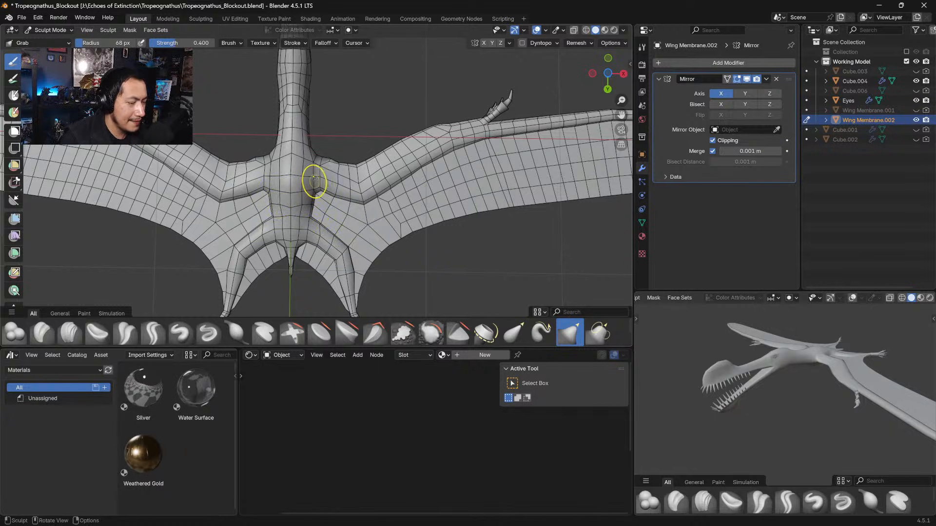
mouse_move(314, 176)
middle_down()
mouse_move(315, 148)
mouse_move(317, 195)
middle_up()
drag(317, 210, 313, 213)
drag(313, 212, 313, 218)
drag(307, 226, 312, 238)
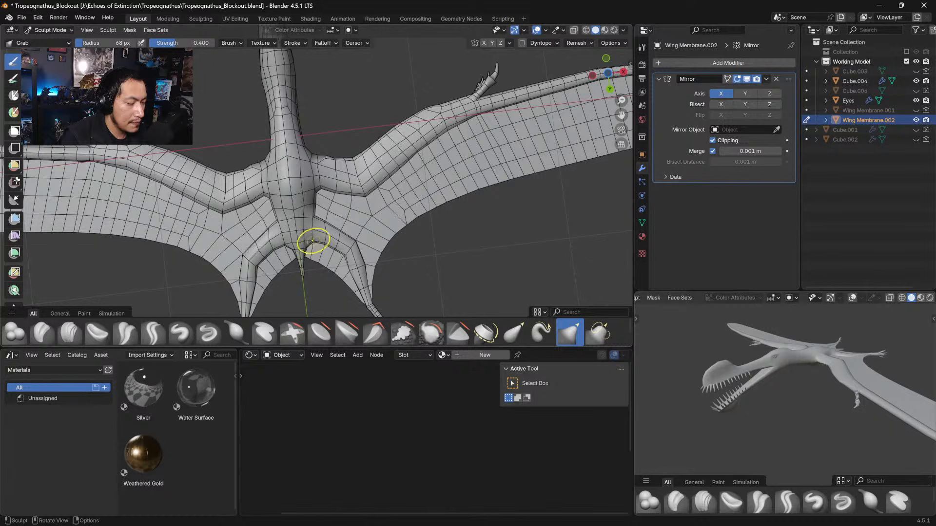
middle_drag(314, 240, 389, 241)
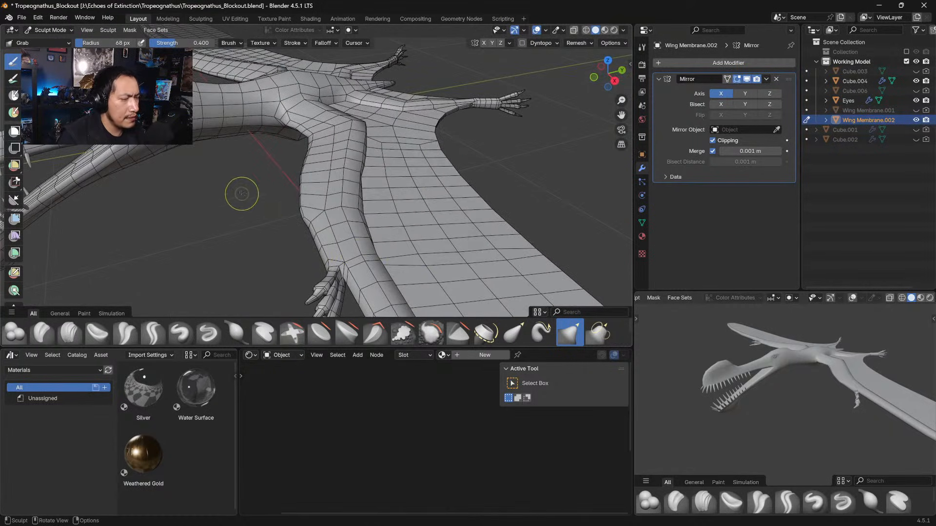
middle_drag(257, 199, 249, 212)
click(708, 63)
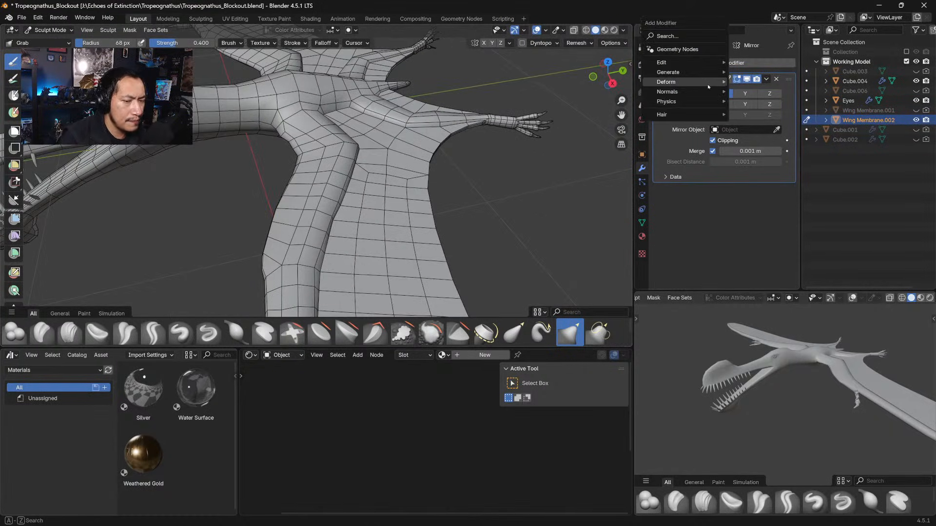
mouse_move(682, 72)
click(754, 190)
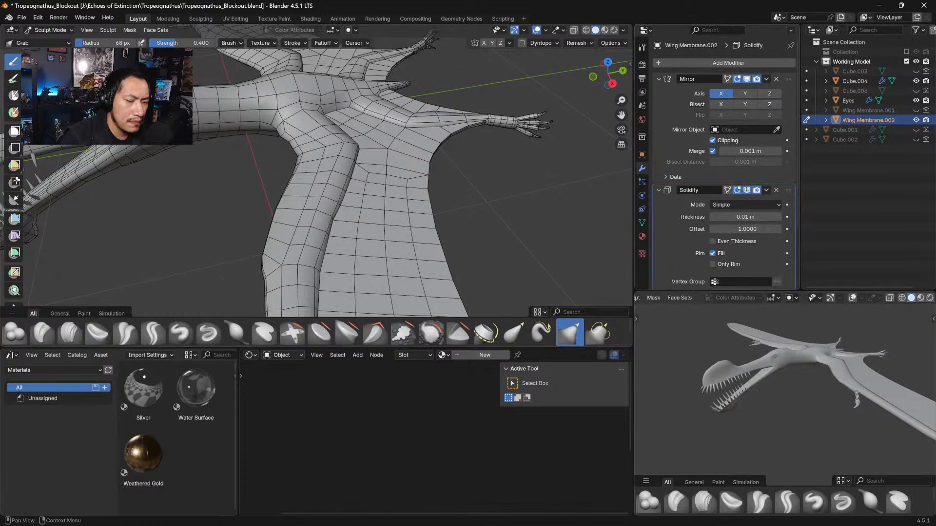
click(776, 190)
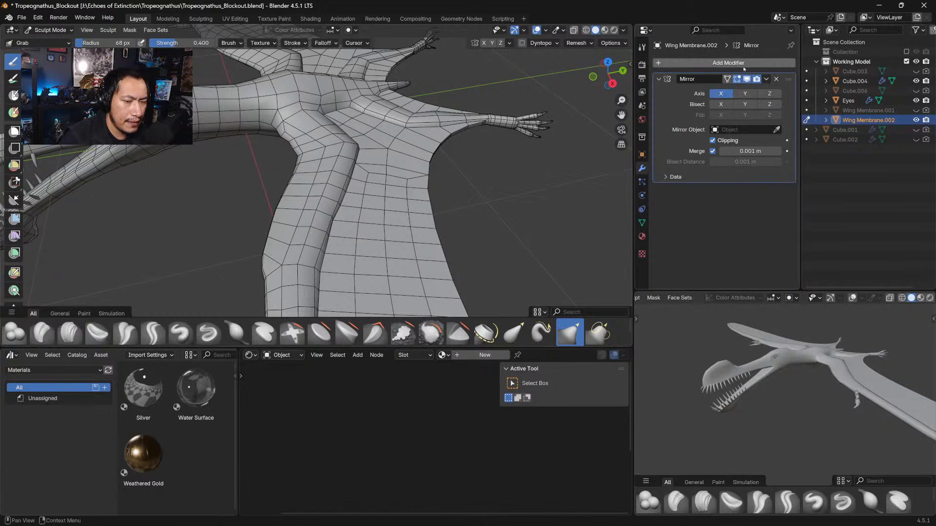
Add a Subdivision Surface modifier to the body and wing mesh, return to Object Mode and deselect the model
click(727, 63)
mouse_move(702, 82)
mouse_move(729, 72)
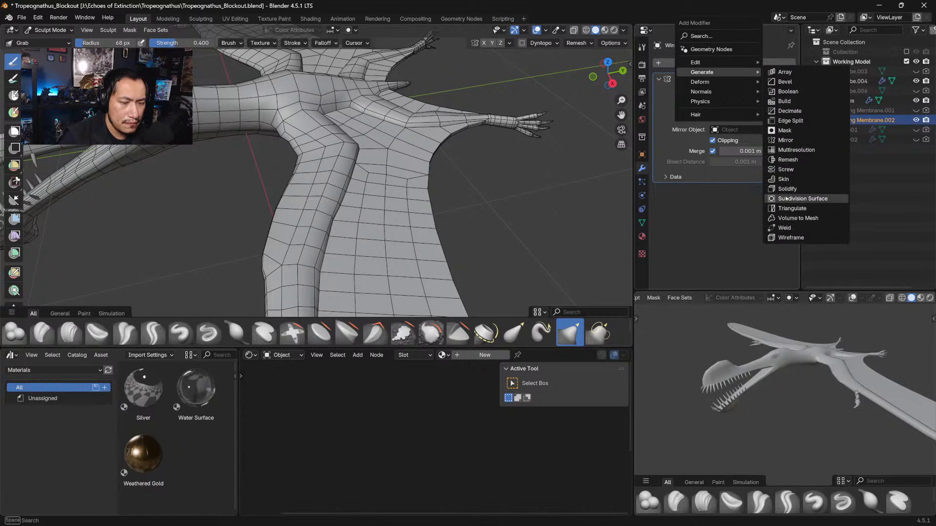
click(787, 199)
click(50, 30)
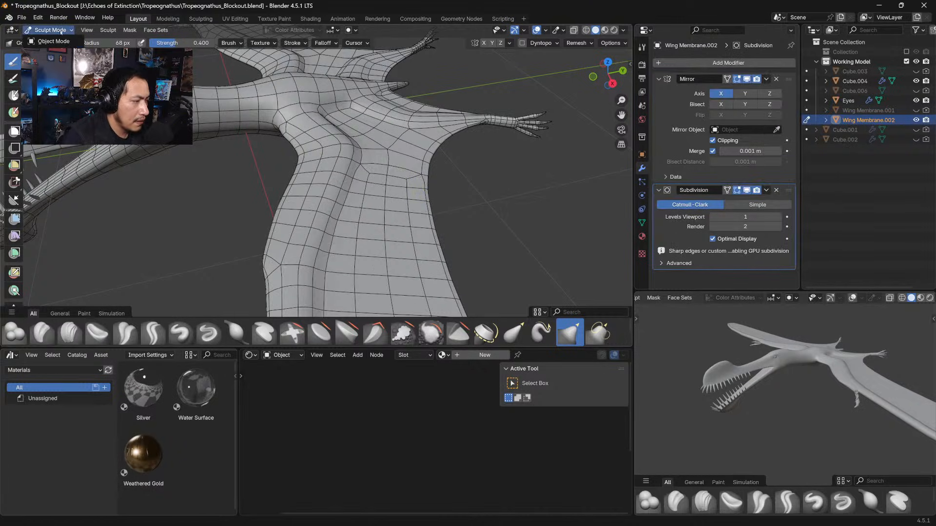
click(51, 42)
ctrl+middle_drag(375, 161, 378, 242)
click(423, 219)
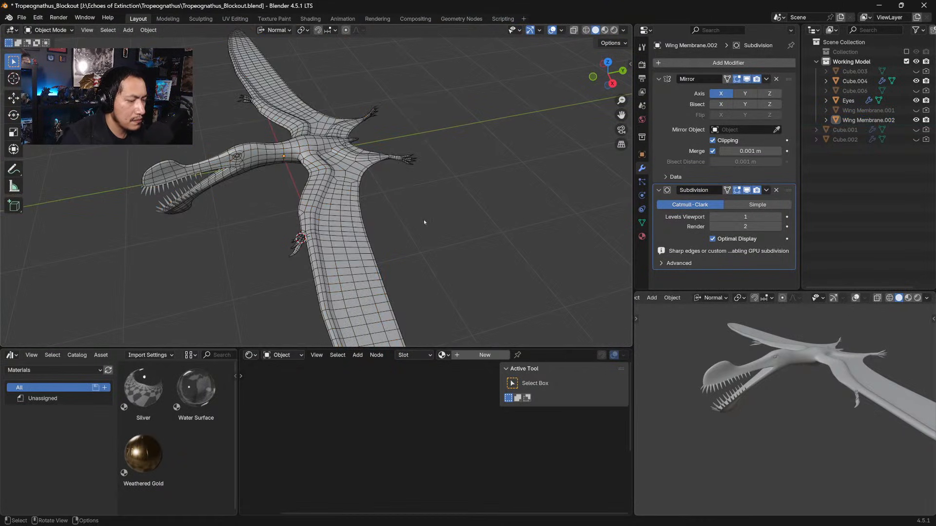
middle_drag(423, 220, 440, 203)
Turn off the Wireframe viewport display for Wing Membrane.002 and view the smoothed creature from several angles
click(642, 155)
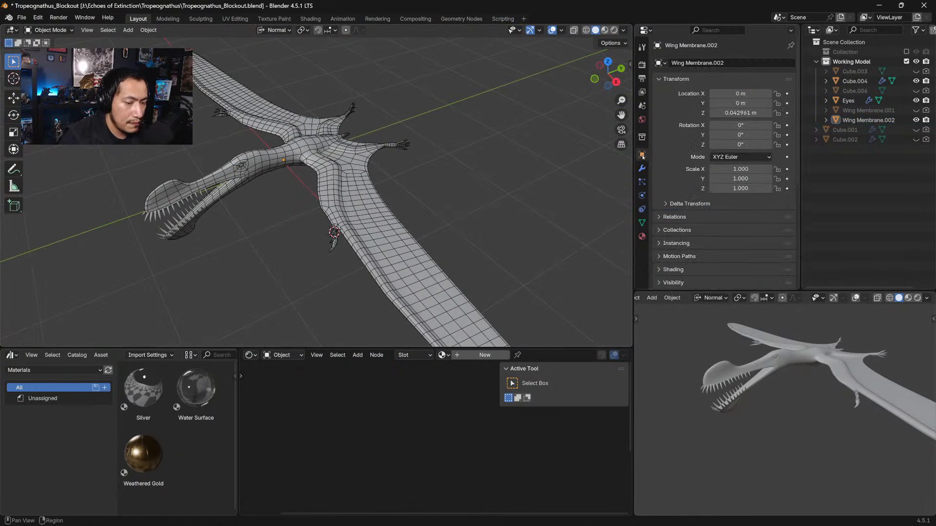
scroll(773, 234, down, 6)
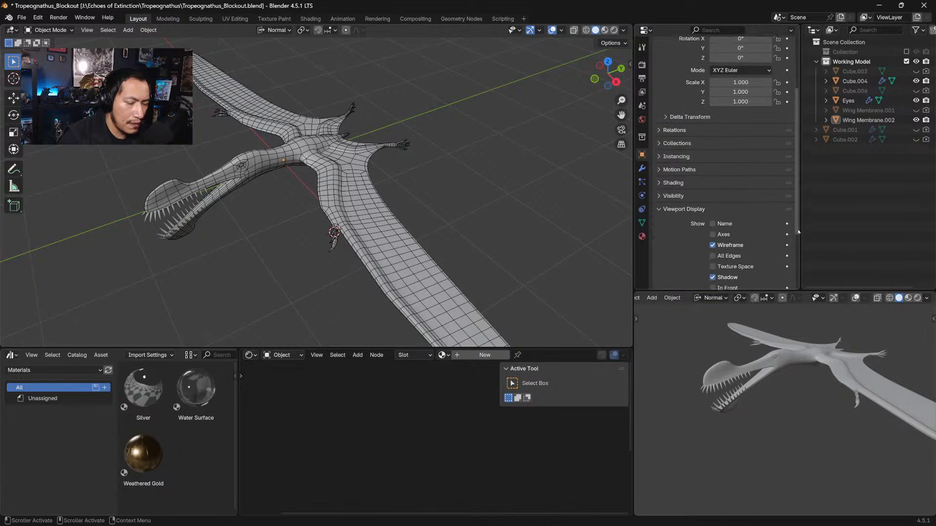
click(713, 188)
mouse_move(408, 212)
middle_down()
mouse_move(352, 192)
mouse_move(395, 198)
middle_up()
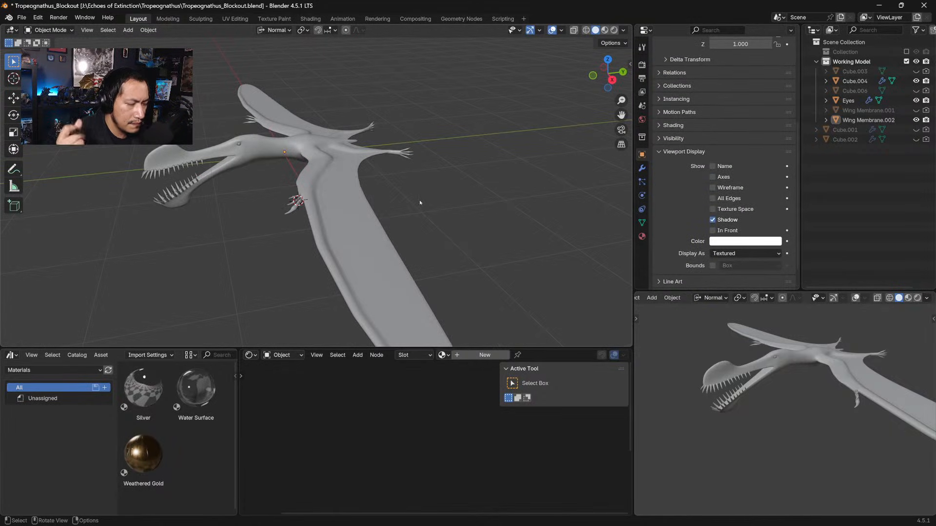
middle_drag(420, 146, 377, 185)
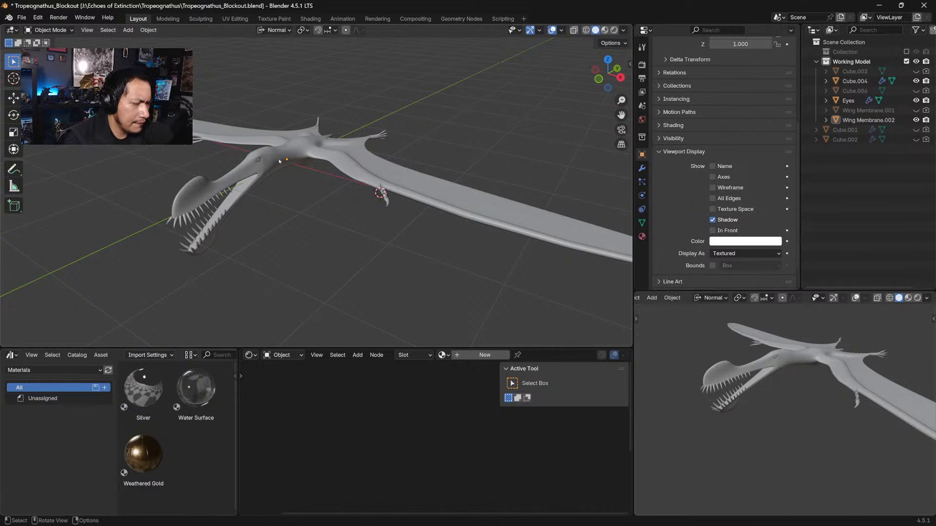
Switch Wing Membrane.002 to Sculpt Mode and grab the skin around the eye's rear edge with a 68 px Grab brush
mouse_move(279, 161)
middle_down()
mouse_move(265, 176)
mouse_move(273, 172)
middle_up()
shift+middle_drag(287, 204, 352, 194)
click(341, 136)
key(Tab)
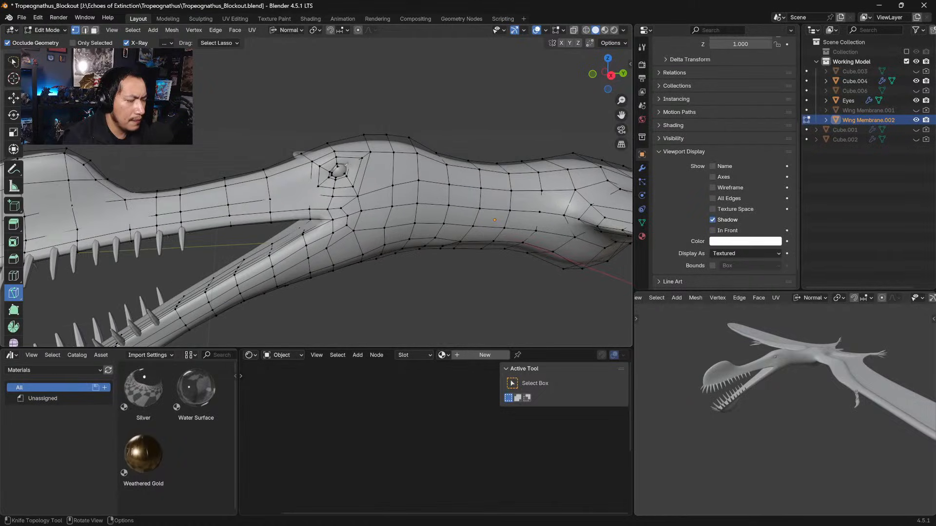
key(Tab)
click(50, 30)
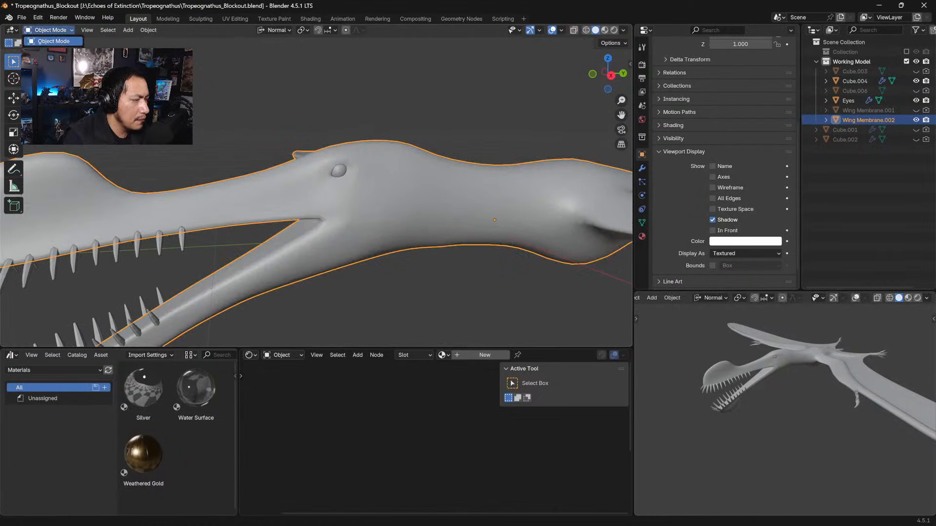
click(54, 62)
middle_drag(334, 173, 343, 137)
mouse_move(330, 109)
mouse_down()
mouse_move(332, 101)
mouse_move(344, 113)
mouse_move(355, 110)
mouse_move(344, 122)
mouse_up()
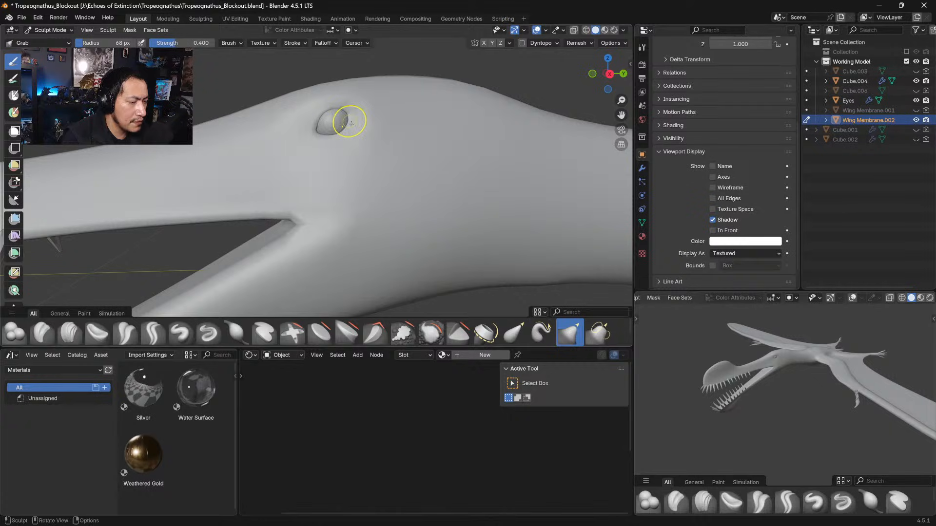
Shape the upper eyelid with the Grab brush so its rim sits closer over the eyeball
middle_drag(329, 124, 363, 144)
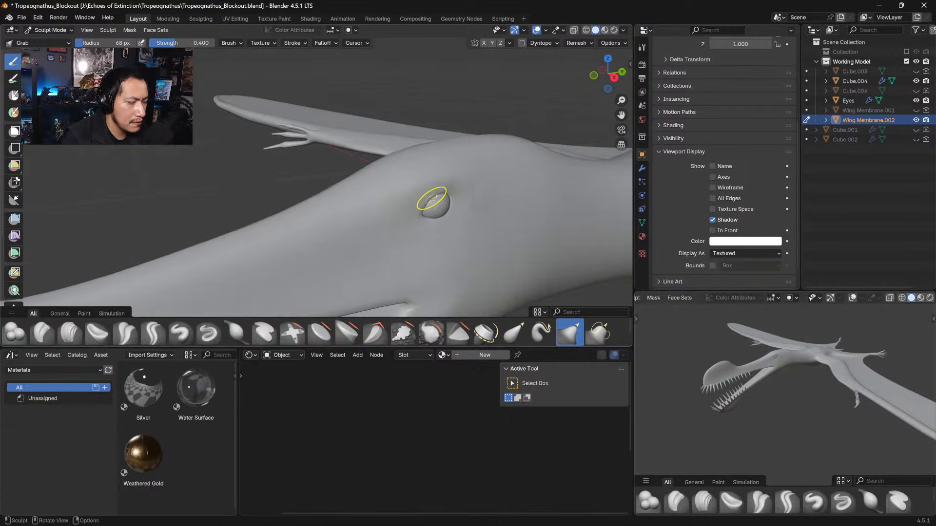
drag(433, 199, 432, 196)
middle_drag(431, 196, 452, 218)
mouse_move(513, 277)
shift+middle_down()
mouse_move(344, 142)
mouse_move(344, 278)
shift+middle_up()
mouse_move(344, 278)
shift+middle_down()
mouse_move(341, 210)
mouse_move(325, 169)
shift+middle_up()
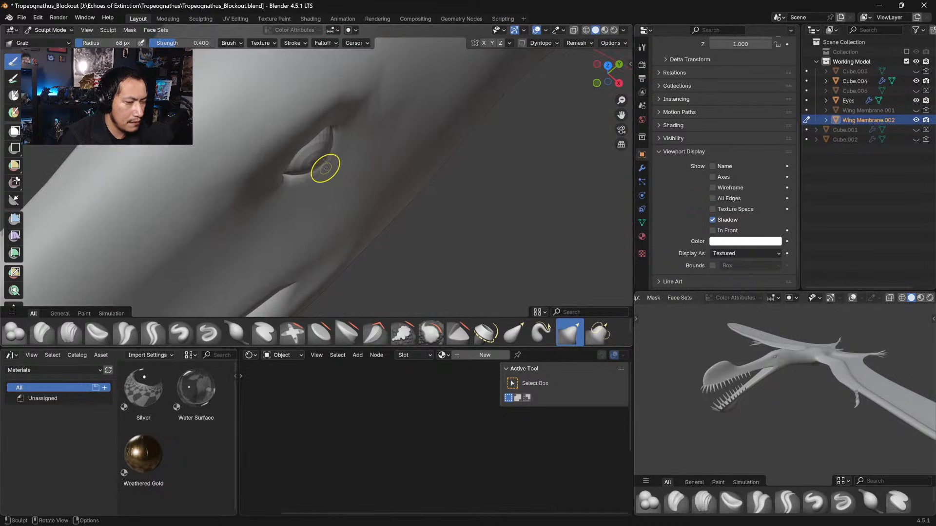
drag(297, 152, 304, 158)
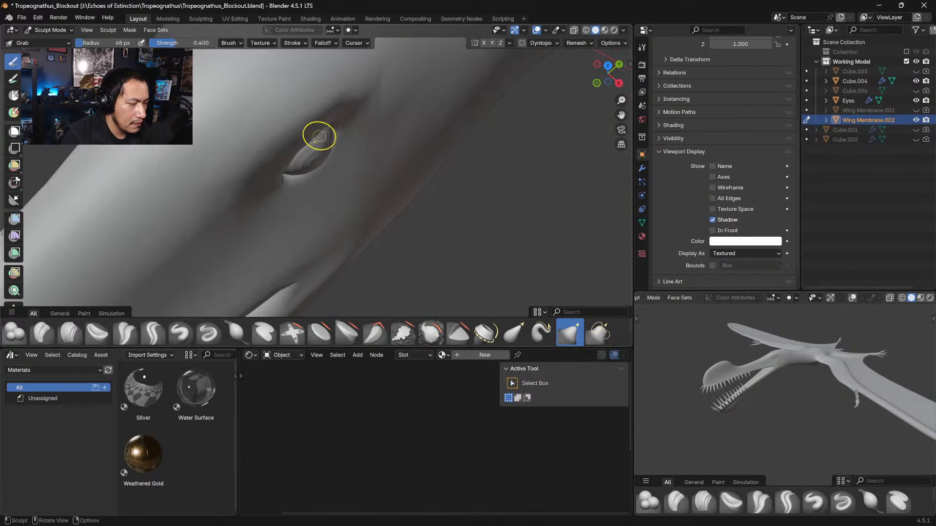
Return to Object Mode and turn on the Wireframe viewport display for Wing Membrane.002
mouse_move(325, 183)
middle_down()
mouse_move(297, 110)
mouse_move(289, 211)
mouse_move(273, 244)
middle_up()
mouse_move(210, 214)
middle_down()
mouse_move(210, 176)
mouse_move(288, 132)
mouse_move(339, 191)
mouse_move(379, 199)
mouse_move(403, 247)
mouse_move(330, 232)
mouse_move(394, 224)
mouse_move(370, 190)
mouse_move(369, 246)
mouse_move(288, 253)
mouse_move(356, 263)
mouse_move(389, 226)
middle_up()
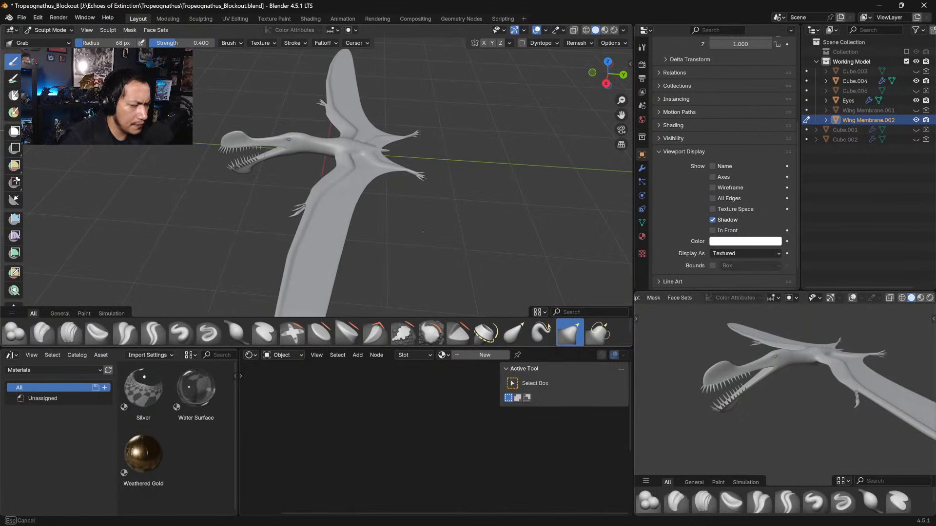
mouse_move(417, 254)
middle_down()
mouse_move(451, 219)
mouse_move(401, 247)
mouse_move(369, 213)
mouse_move(405, 220)
mouse_move(362, 209)
mouse_move(384, 186)
middle_up()
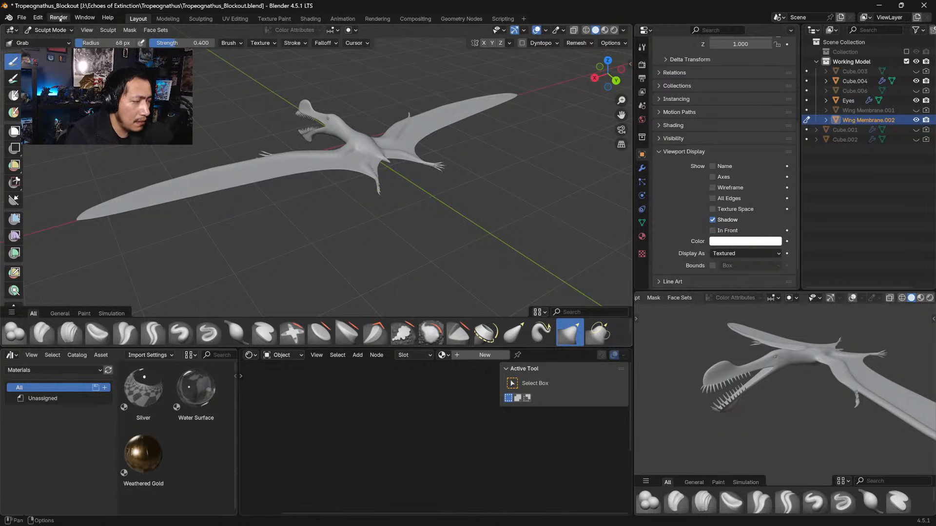
click(51, 31)
click(53, 42)
middle_drag(355, 150, 423, 122)
click(362, 188)
click(322, 141)
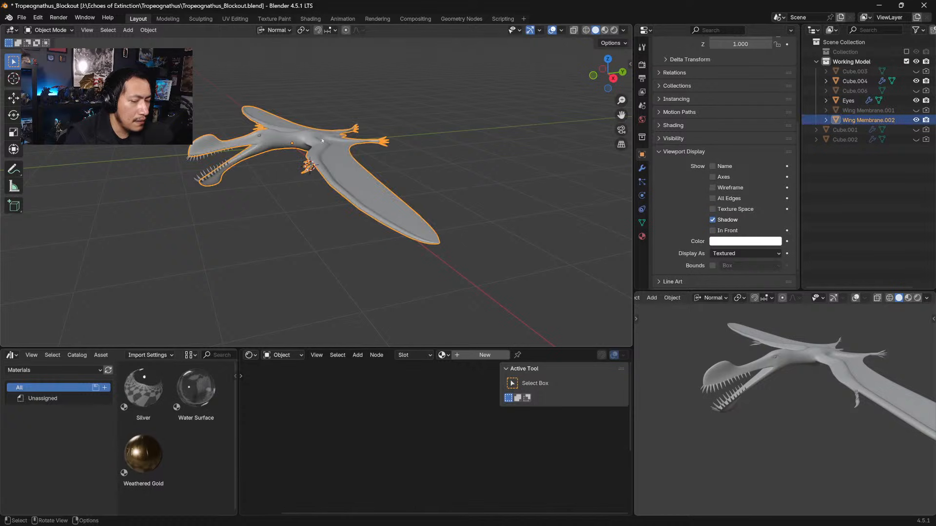
click(713, 188)
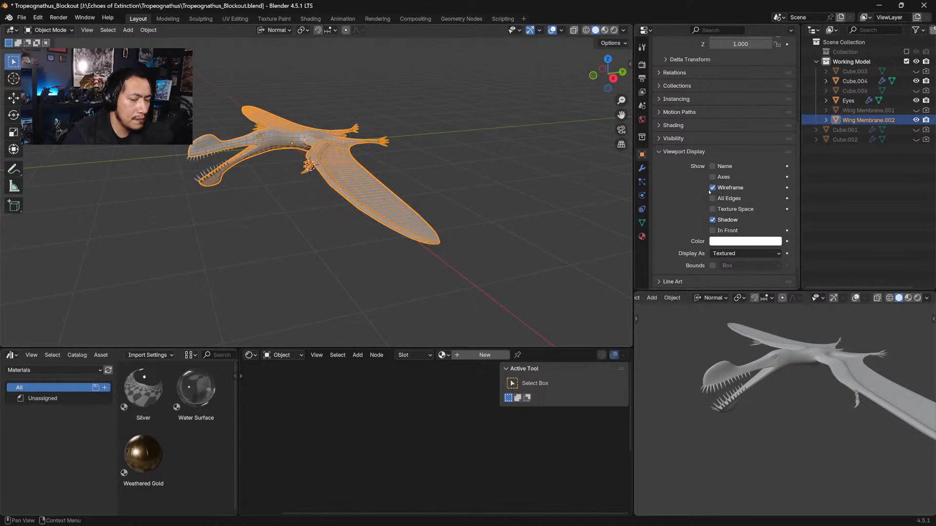
Deselect the model, inspect its wireframe topology, and reset the 3D cursor to the world origin with all objects framed
click(503, 157)
middle_drag(503, 157, 332, 144)
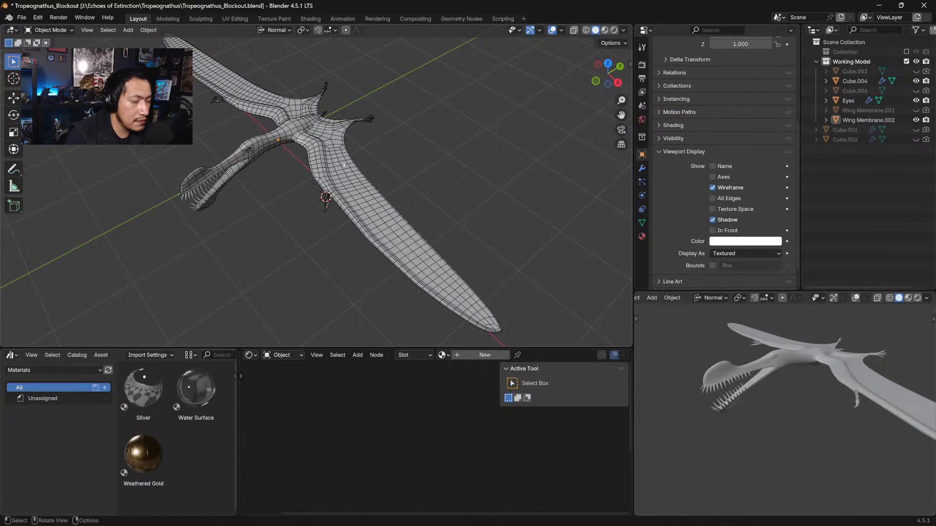
middle_drag(300, 152, 323, 144)
middle_drag(312, 143, 344, 177)
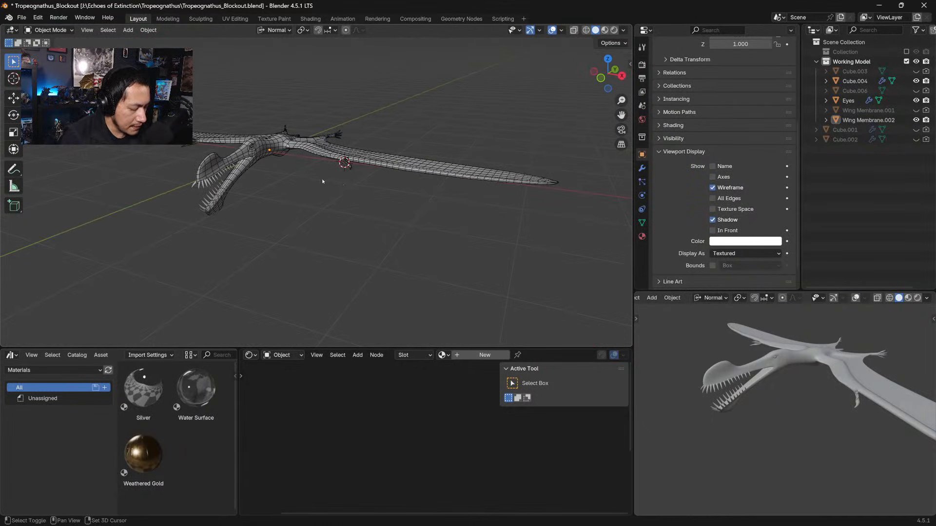
key(shift+c)
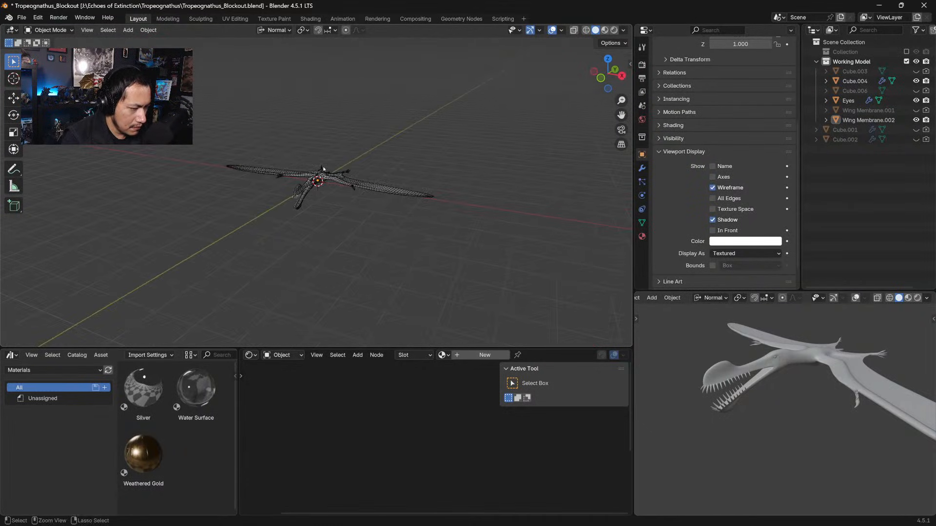
mouse_move(319, 204)
ctrl+middle_down()
mouse_move(336, 126)
mouse_move(321, 196)
ctrl+middle_up()
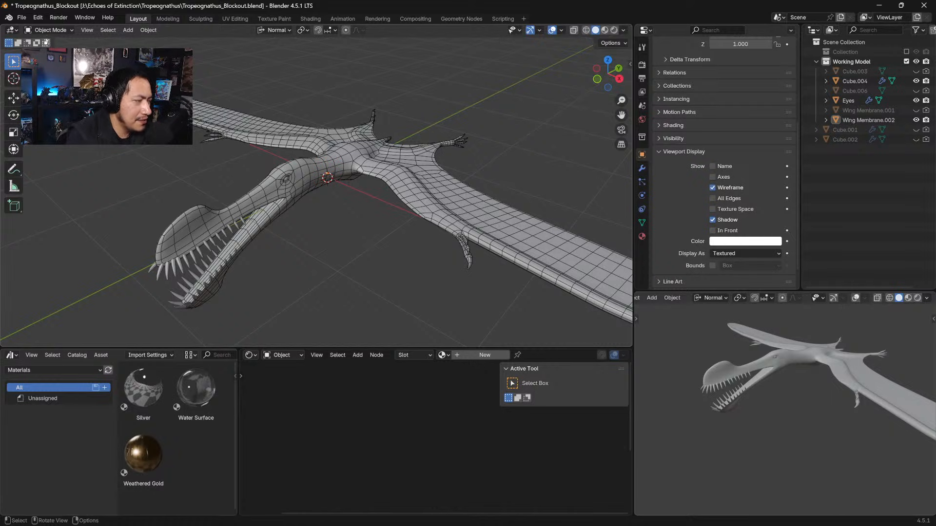
Save the Tropeognathus_Blockout.blend file
click(21, 18)
click(37, 80)
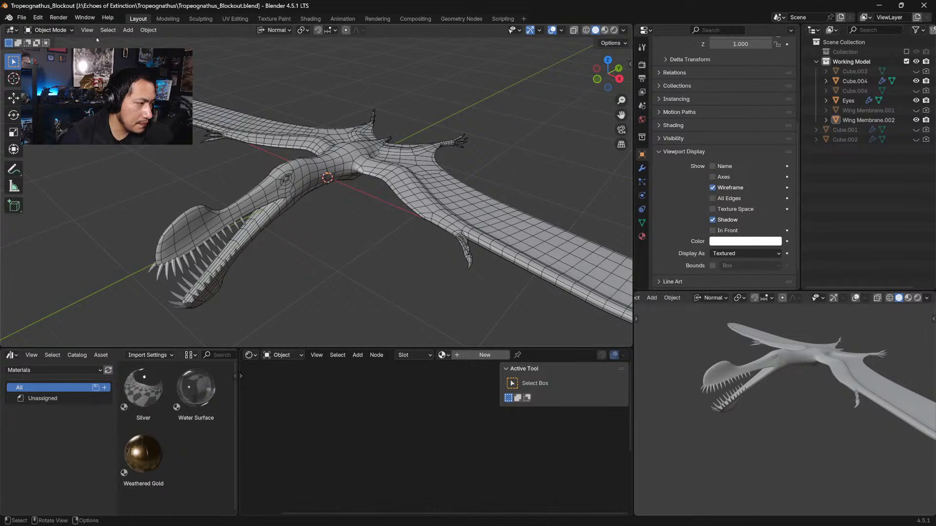
click(20, 18)
click(25, 81)
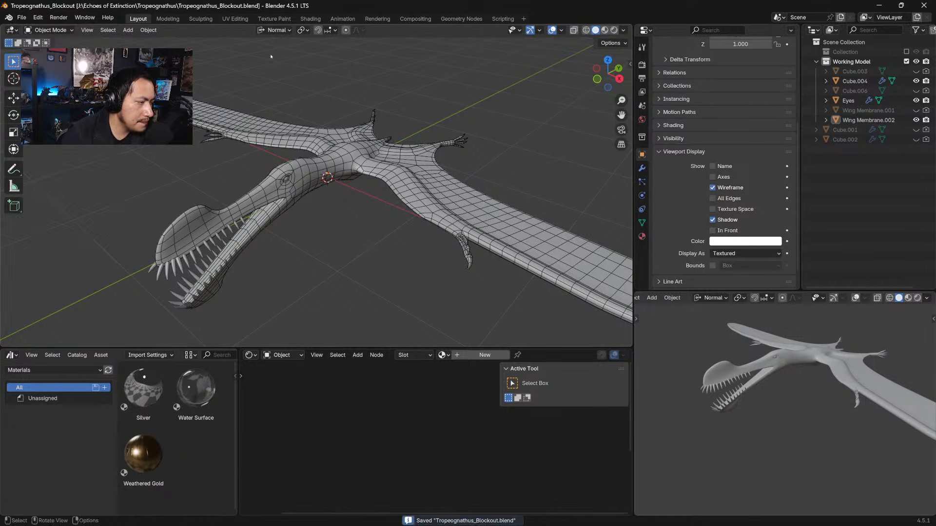